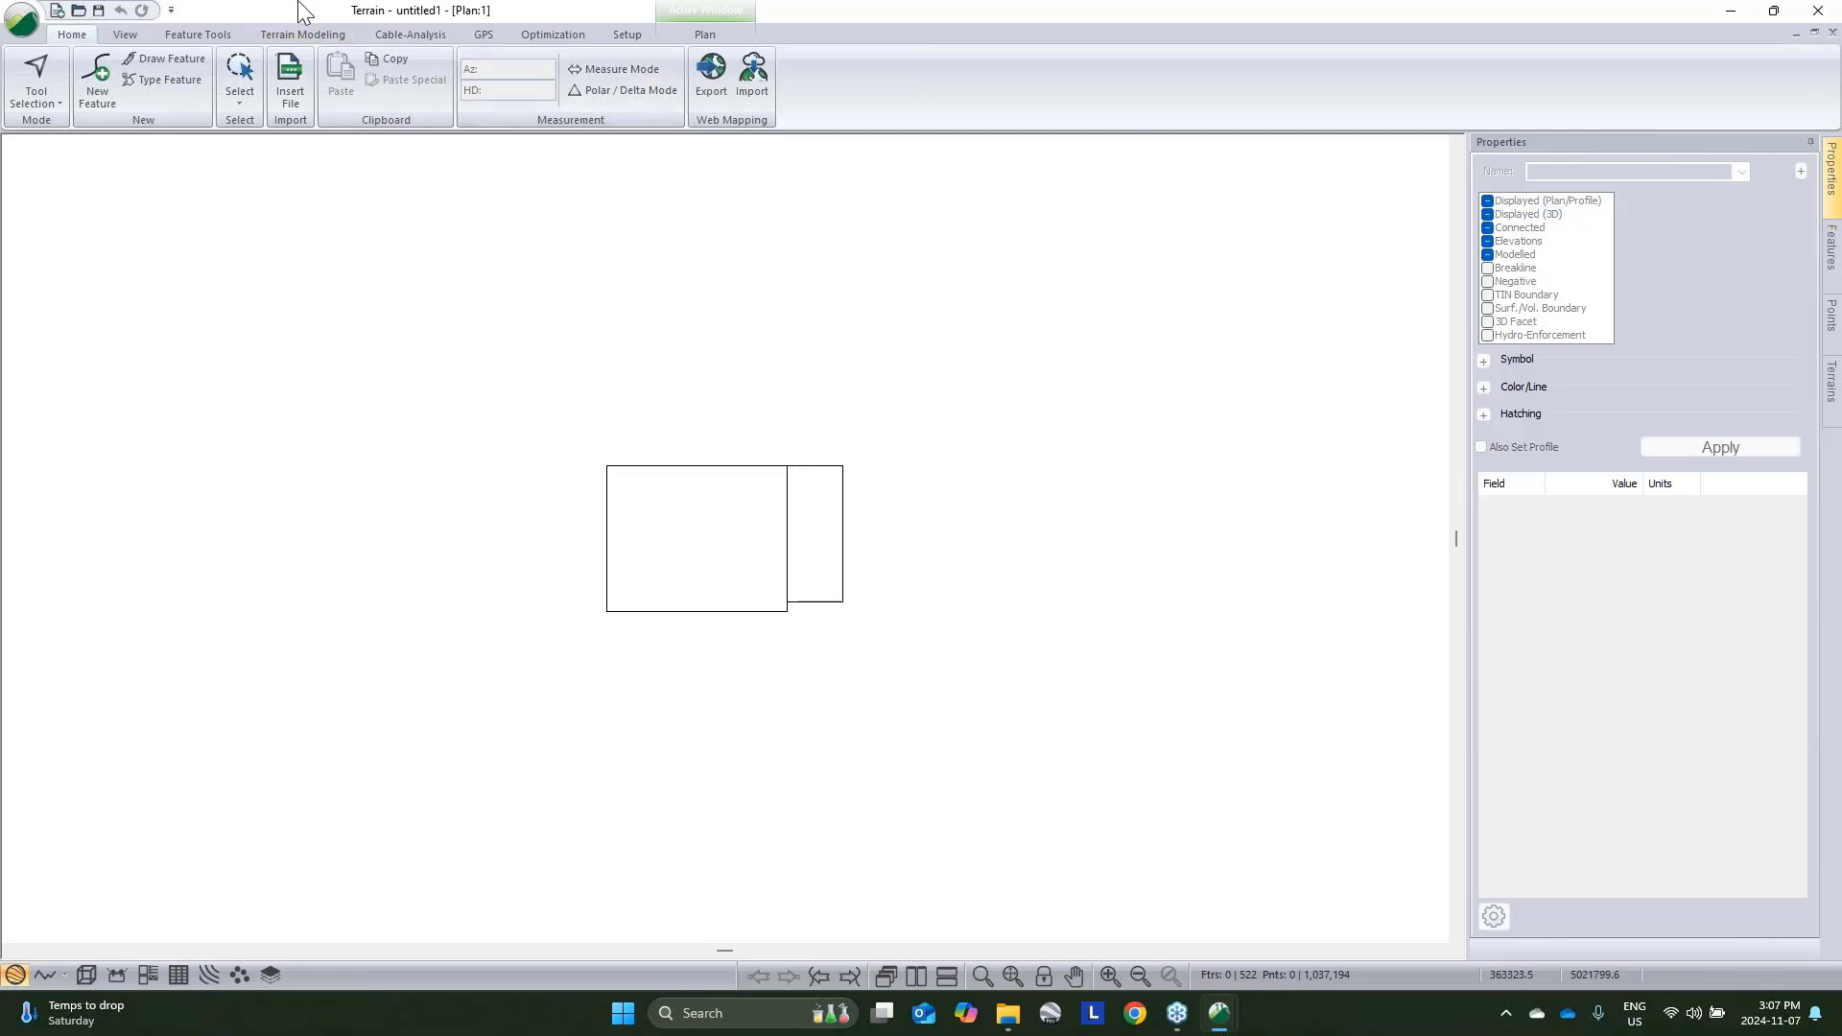
# Generate the terrain's triangles with a 200 maximum side length, plus minor contours and major contours at an interval of 25
pyautogui.click(288, 30)
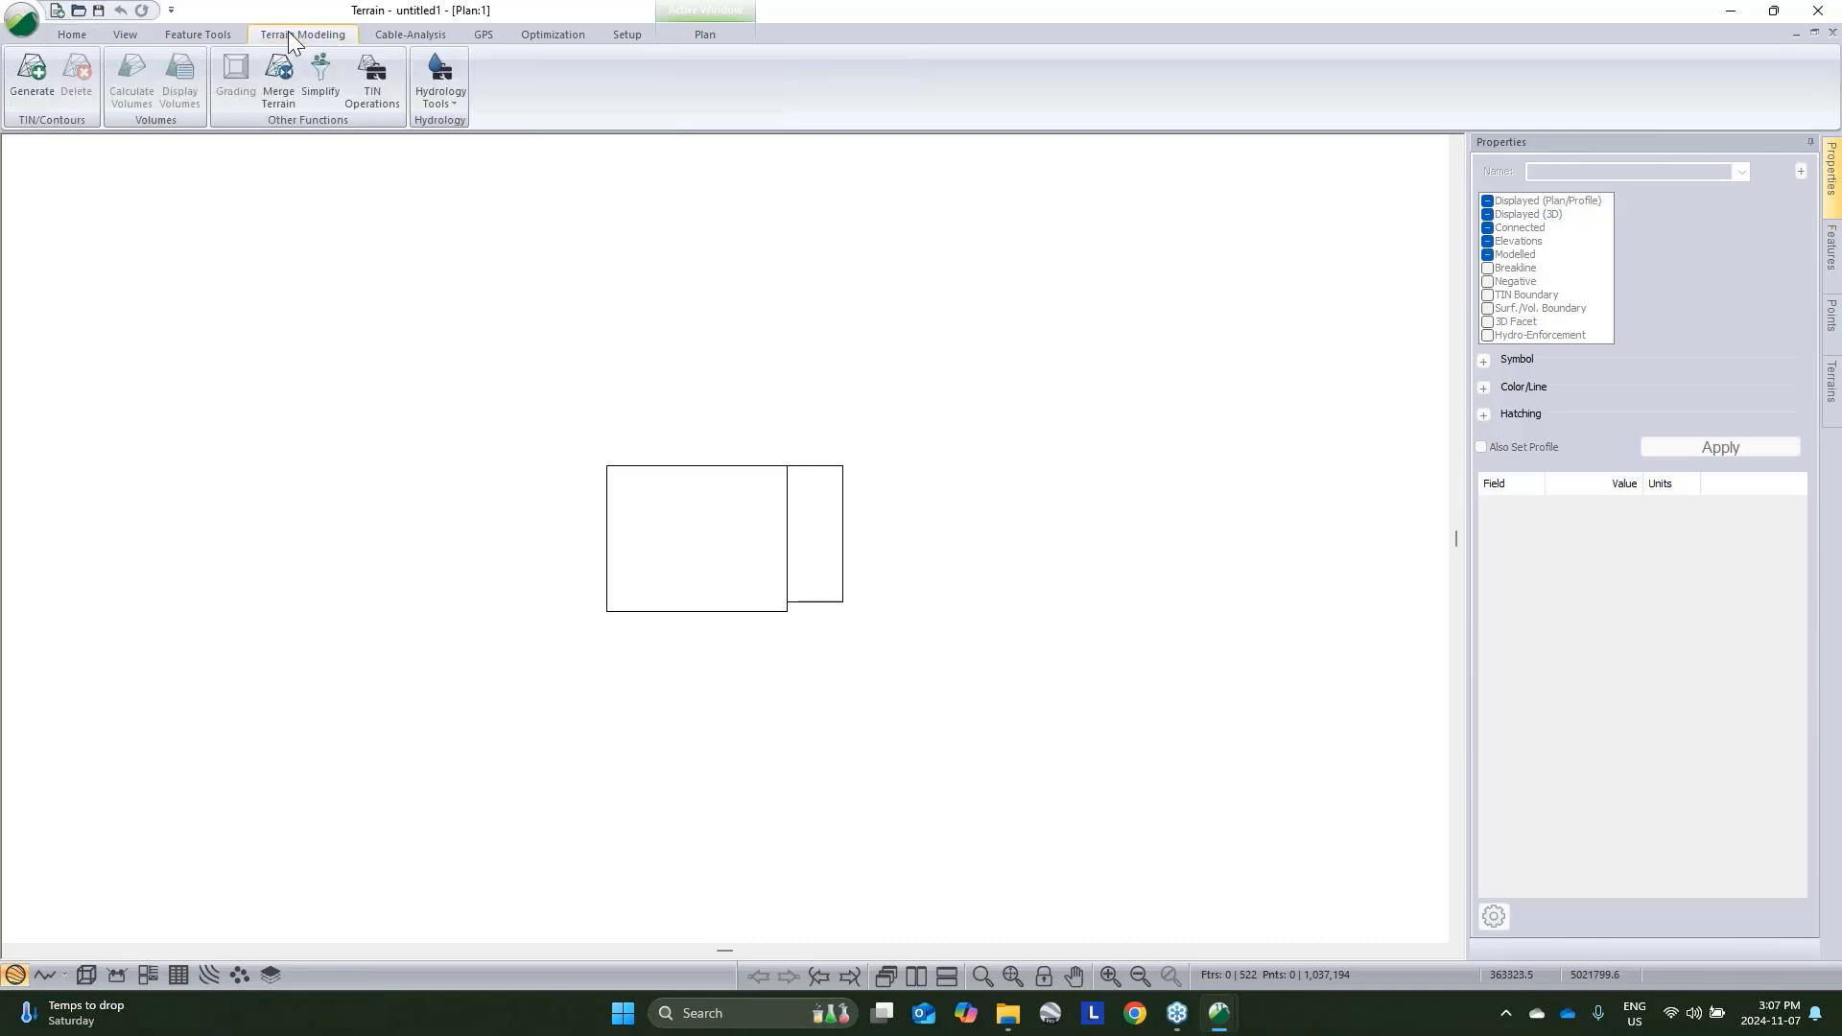
pyautogui.click(31, 77)
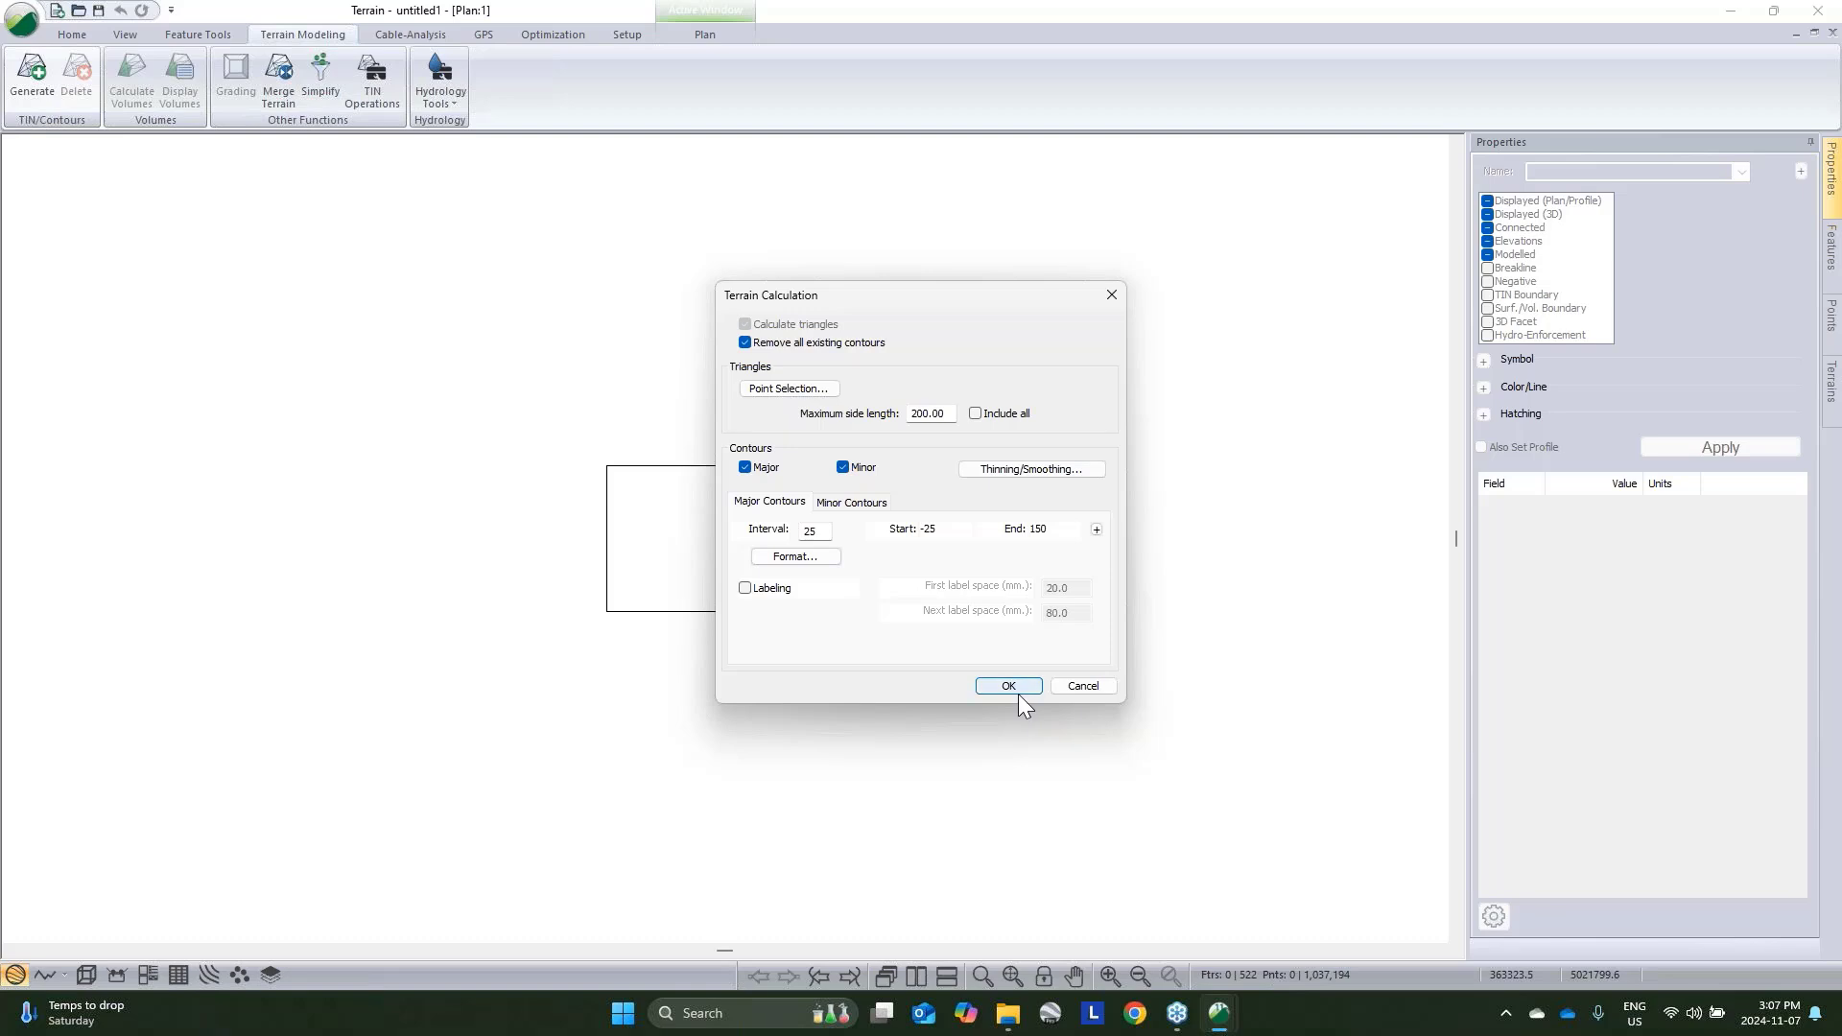
pyautogui.click(1008, 686)
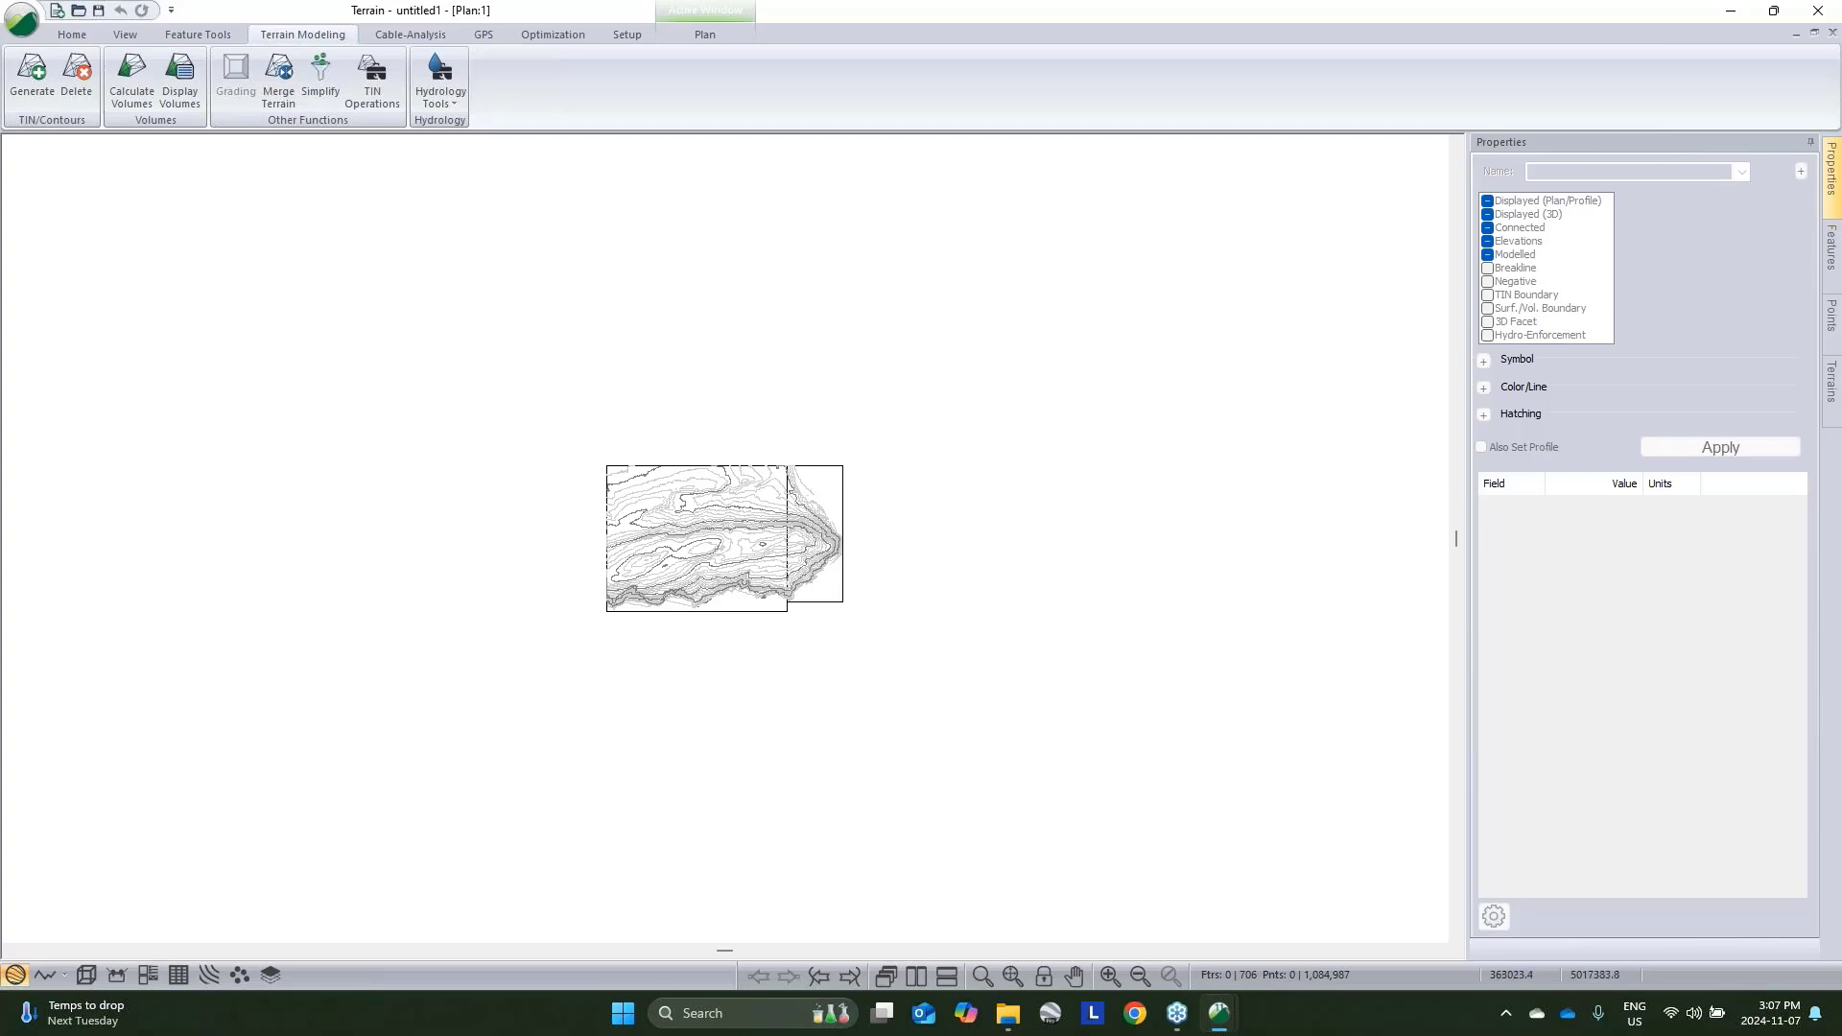
# Open a 3D view fitted to the whole terrain and tile it side by side with the plan view
pyautogui.click(86, 975)
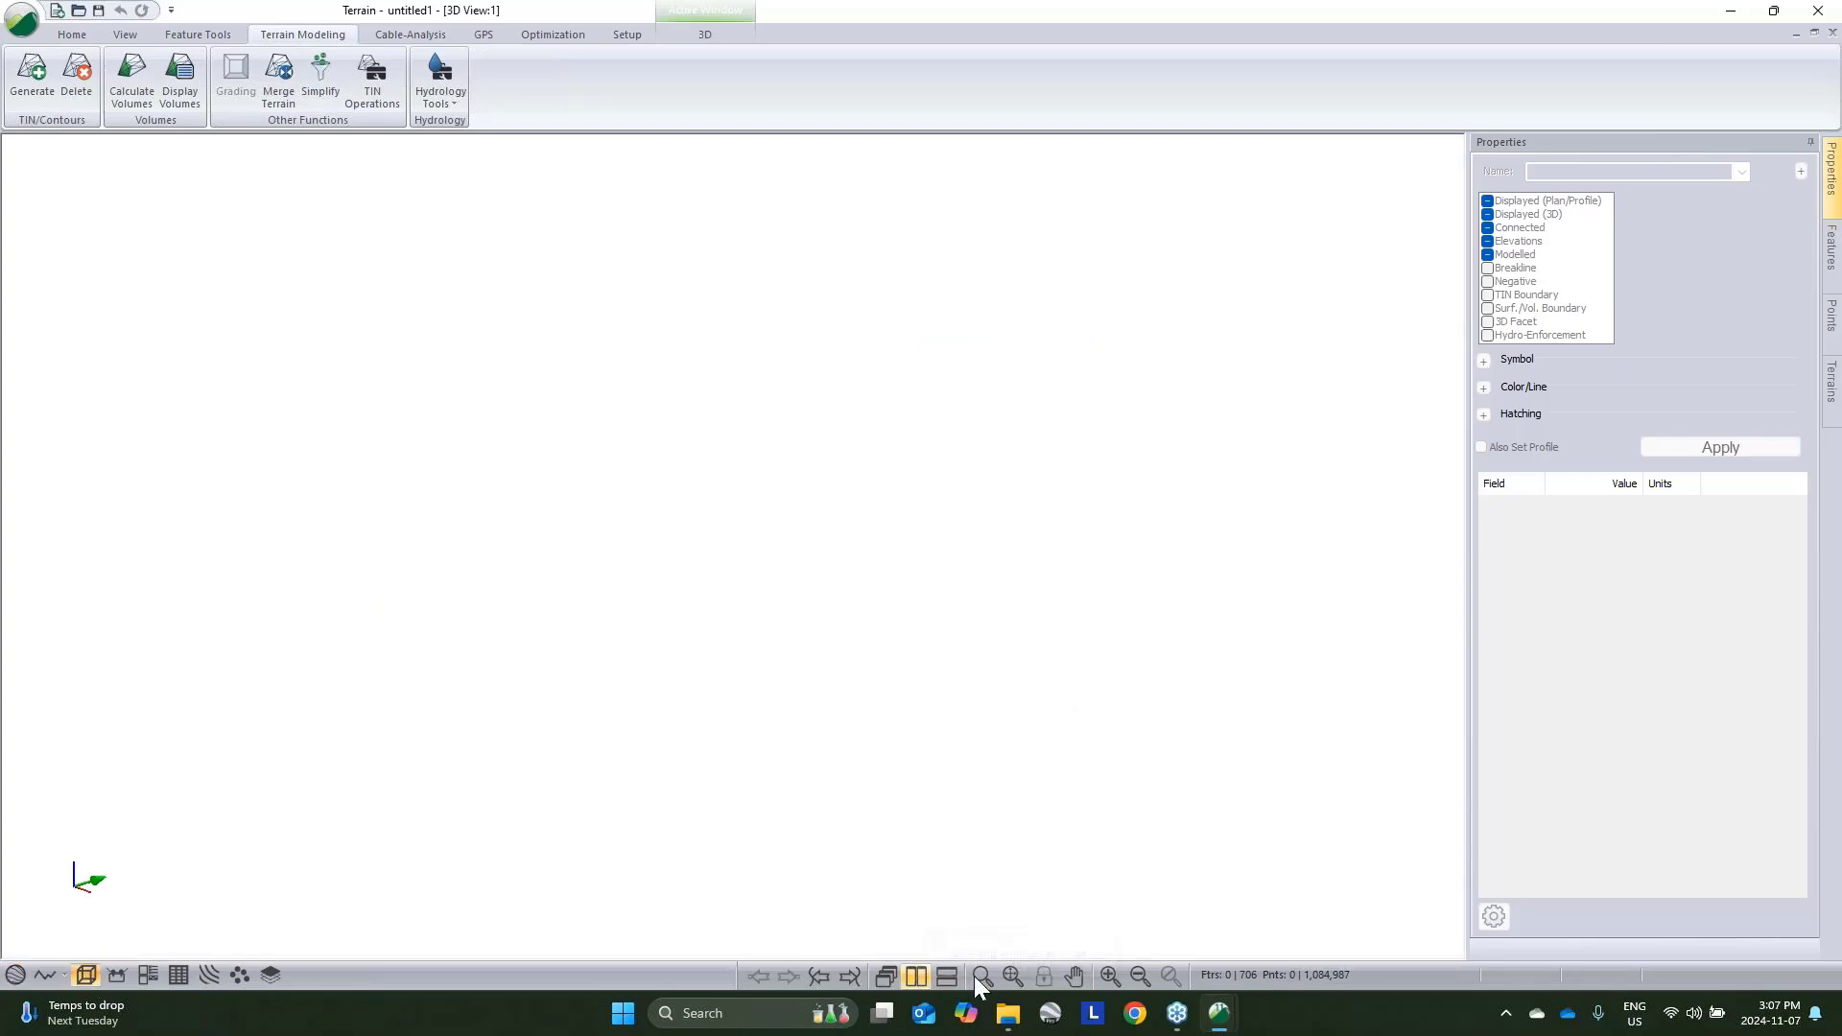
pyautogui.click(1010, 976)
pyautogui.click(917, 975)
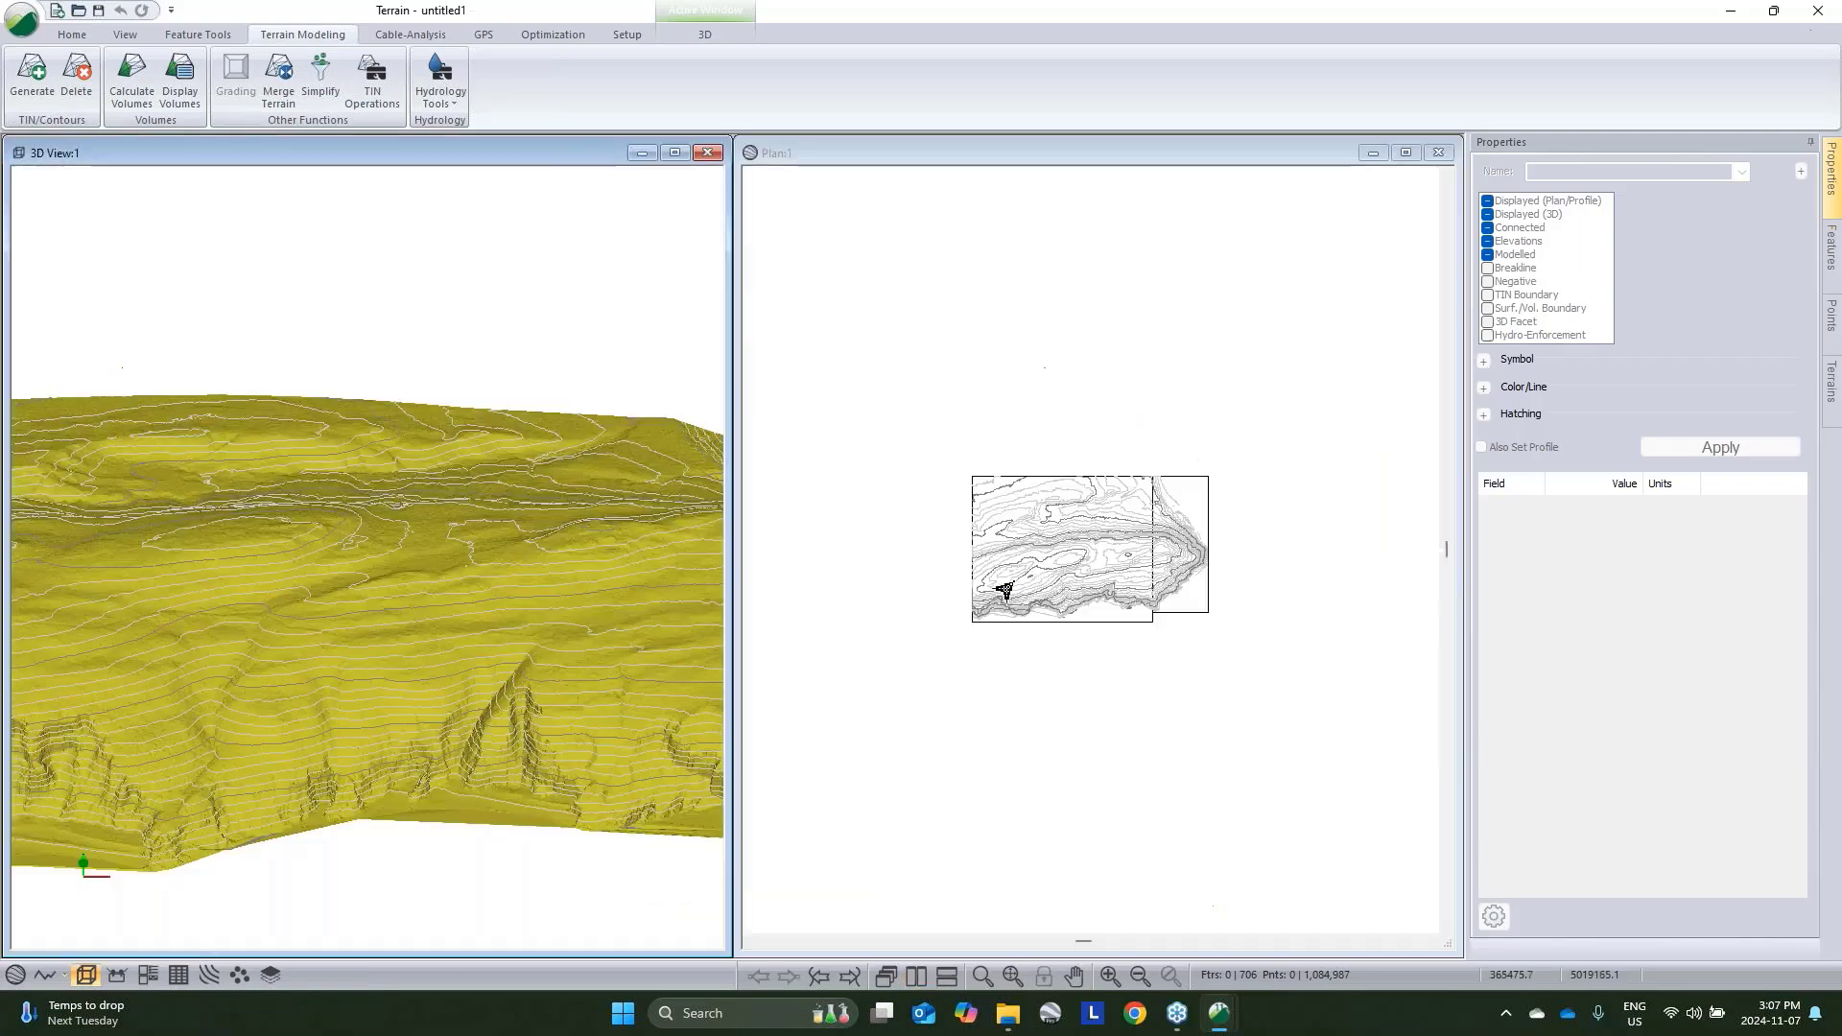
pyautogui.moveTo(498, 556)
pyautogui.mouseDown()
pyautogui.moveTo(465, 547)
pyautogui.moveTo(466, 583)
pyautogui.moveTo(543, 538)
pyautogui.moveTo(560, 506)
pyautogui.moveTo(524, 530)
pyautogui.mouseUp()
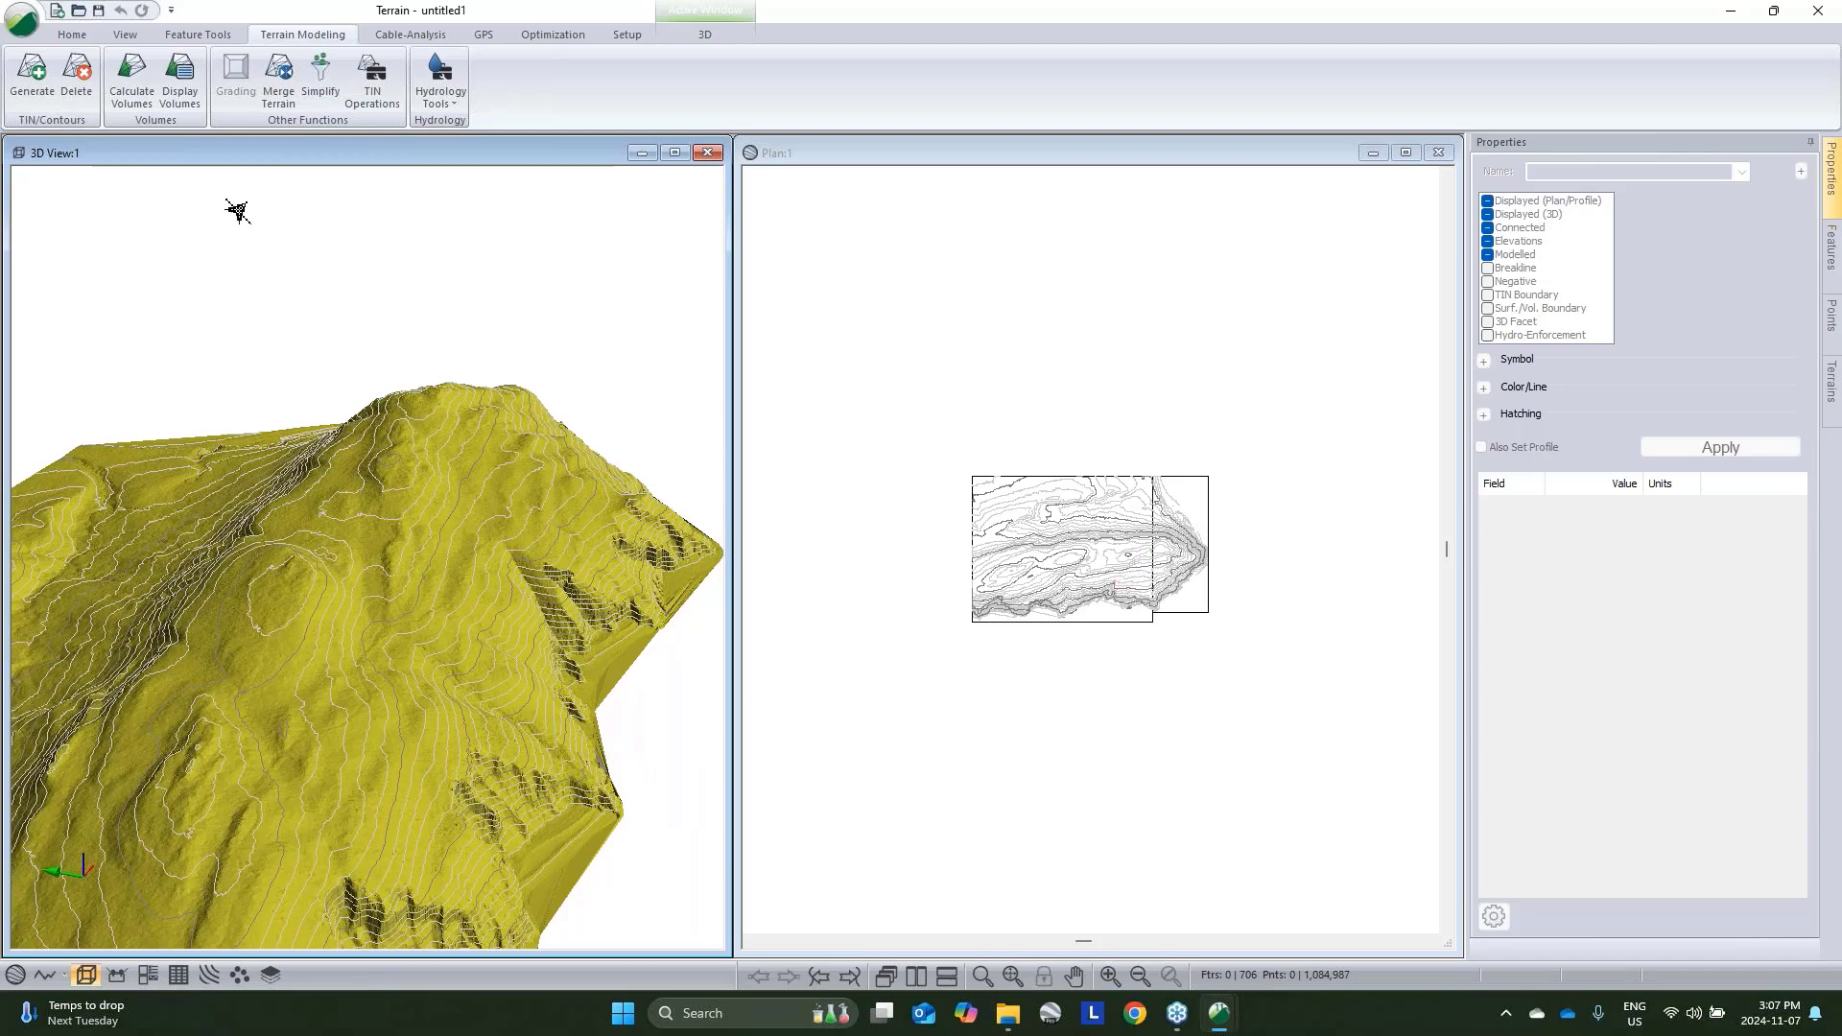
# Insert Existing Trails.shp from the Cape Spencer Shps folder with the default import options, transforming it to the project's coordinate system
pyautogui.click(75, 35)
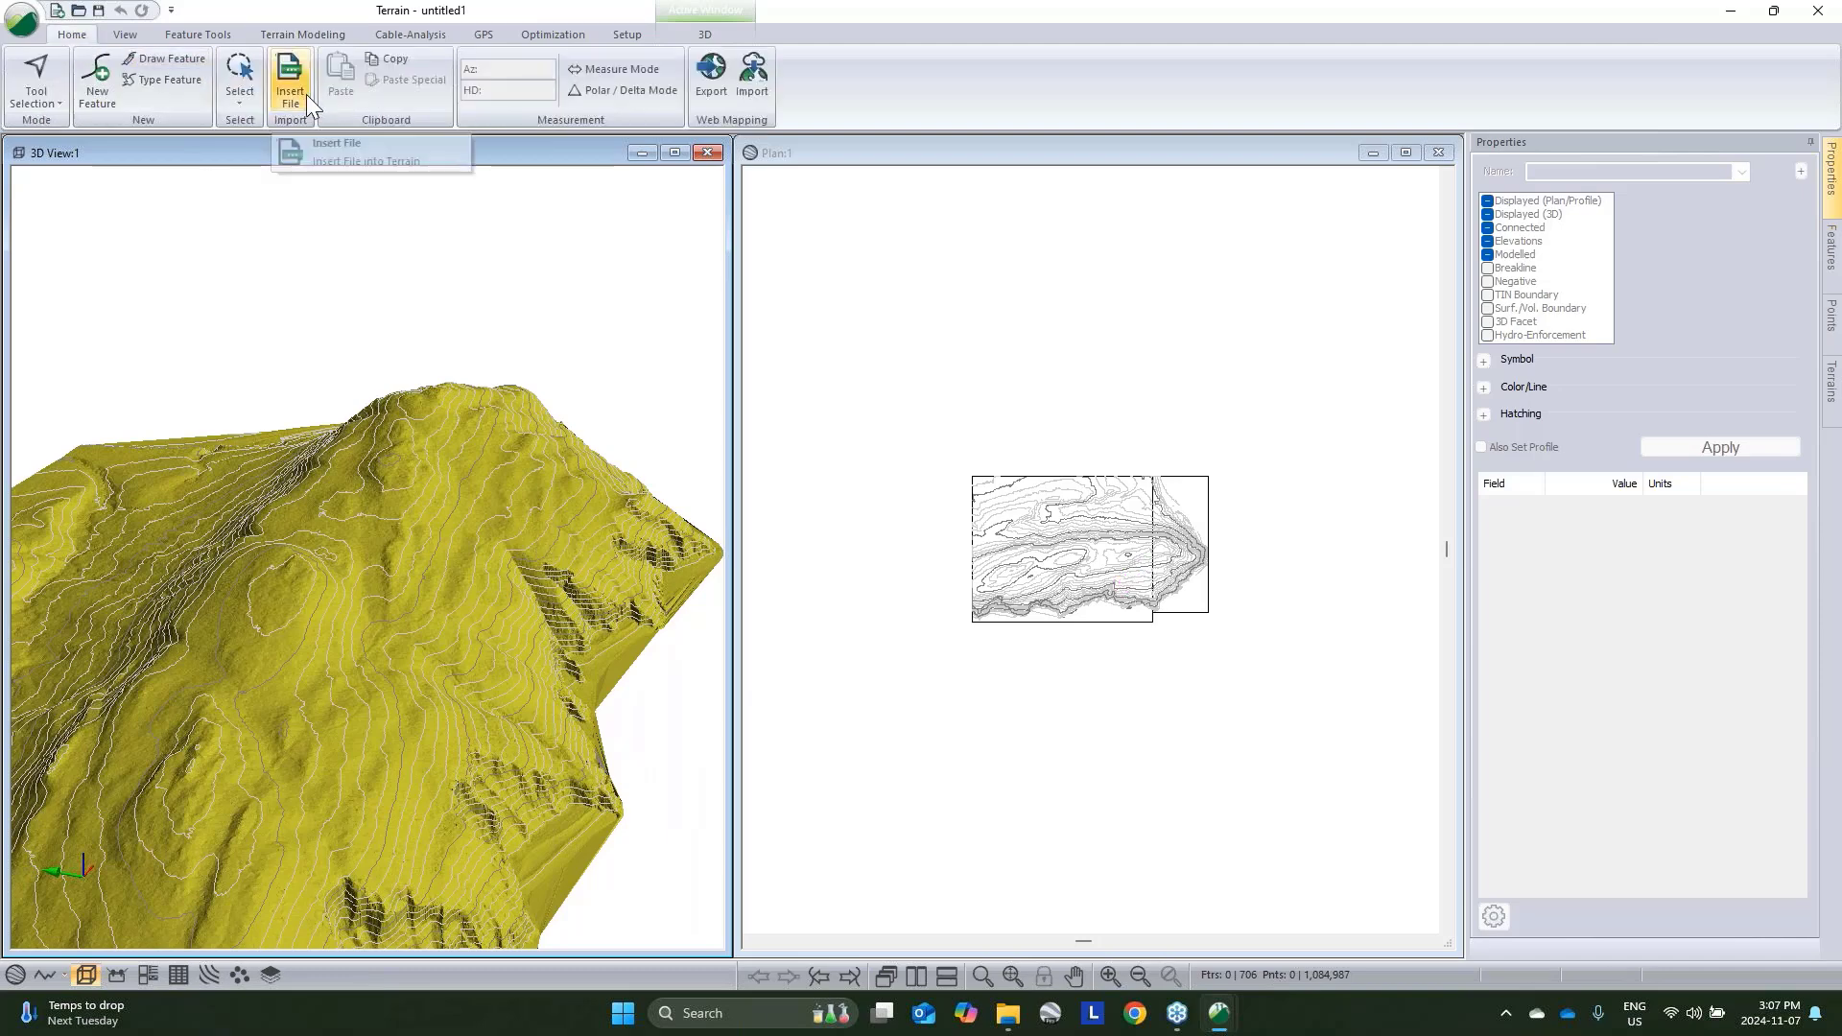
pyautogui.click(307, 94)
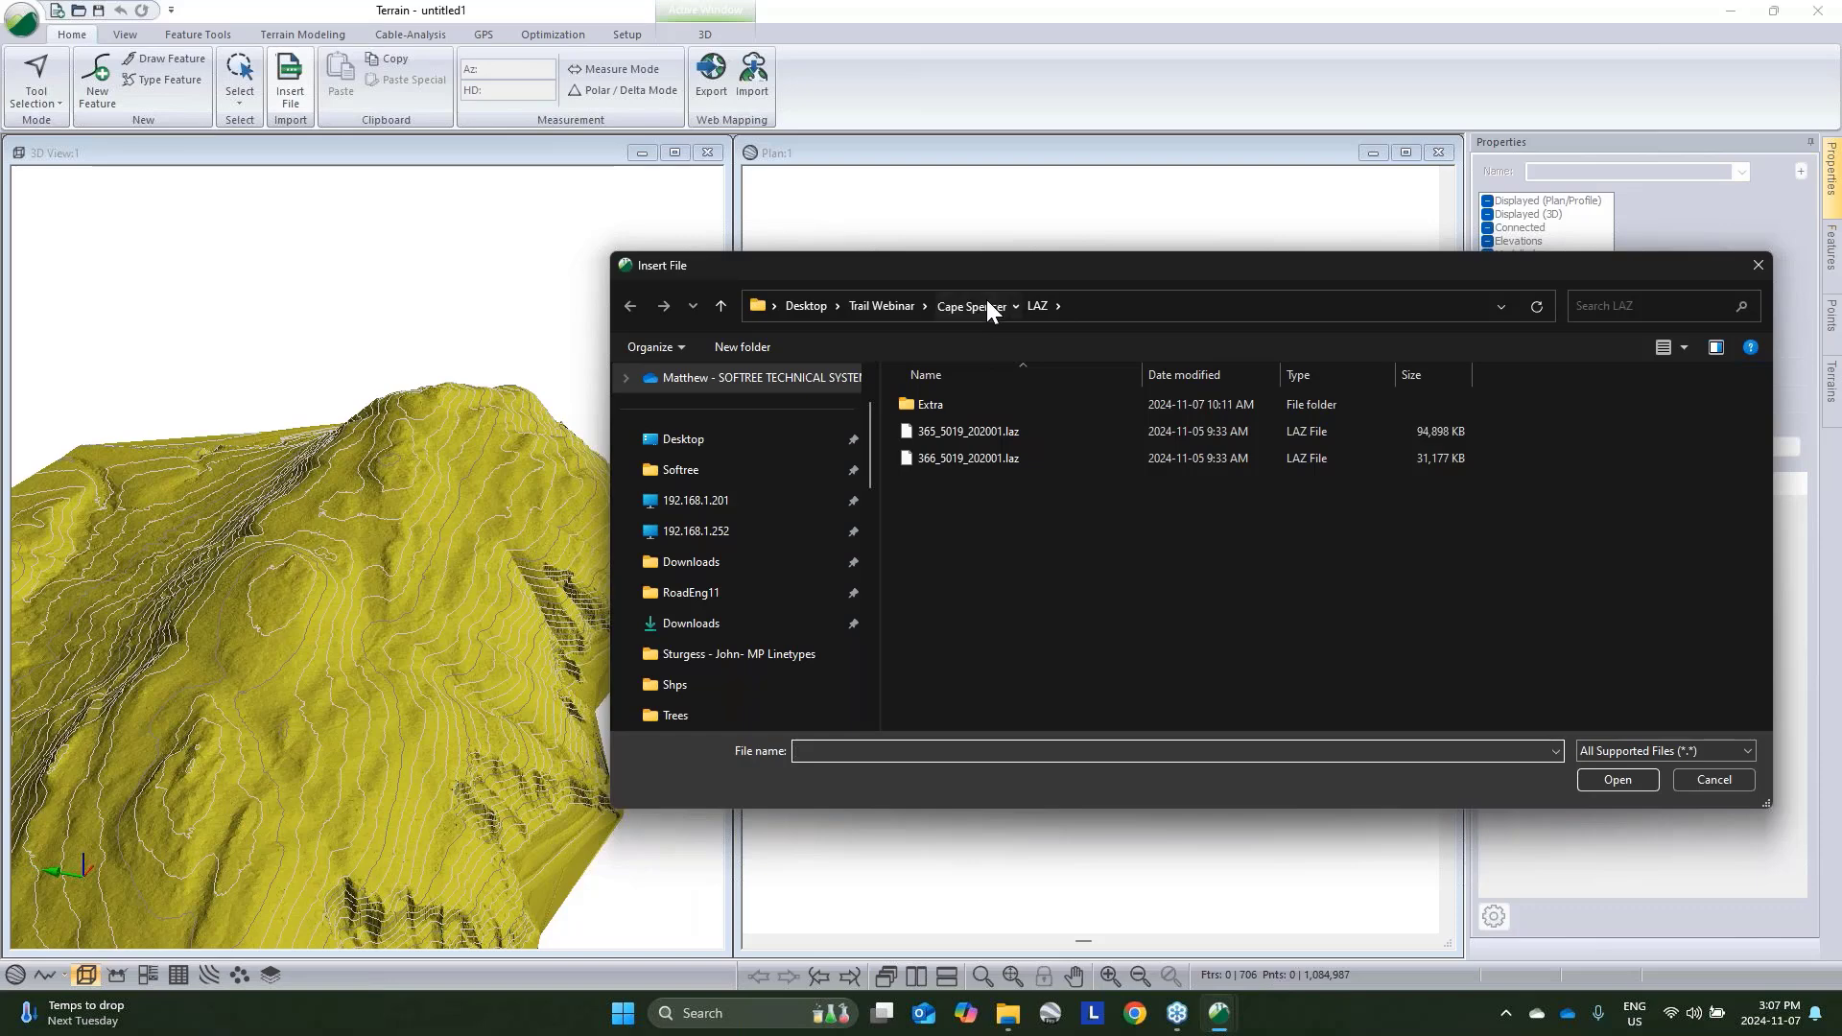
pyautogui.click(984, 305)
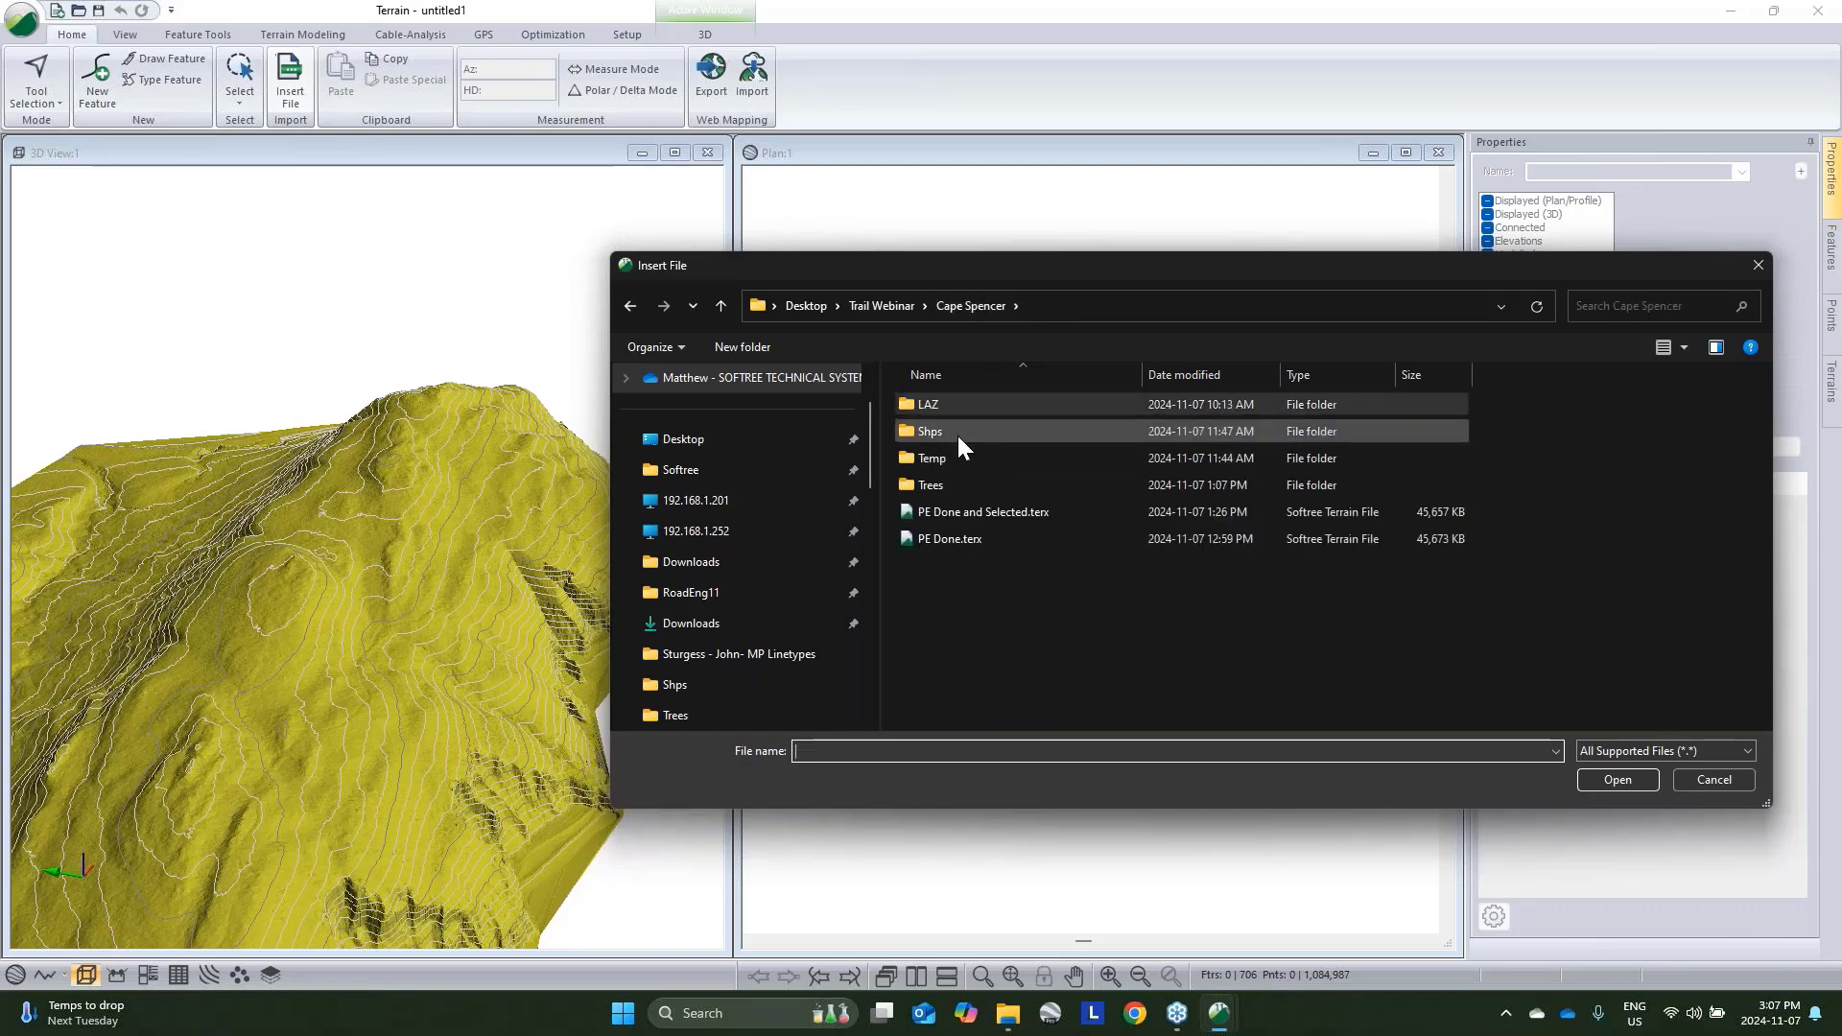
pyautogui.doubleClick(958, 431)
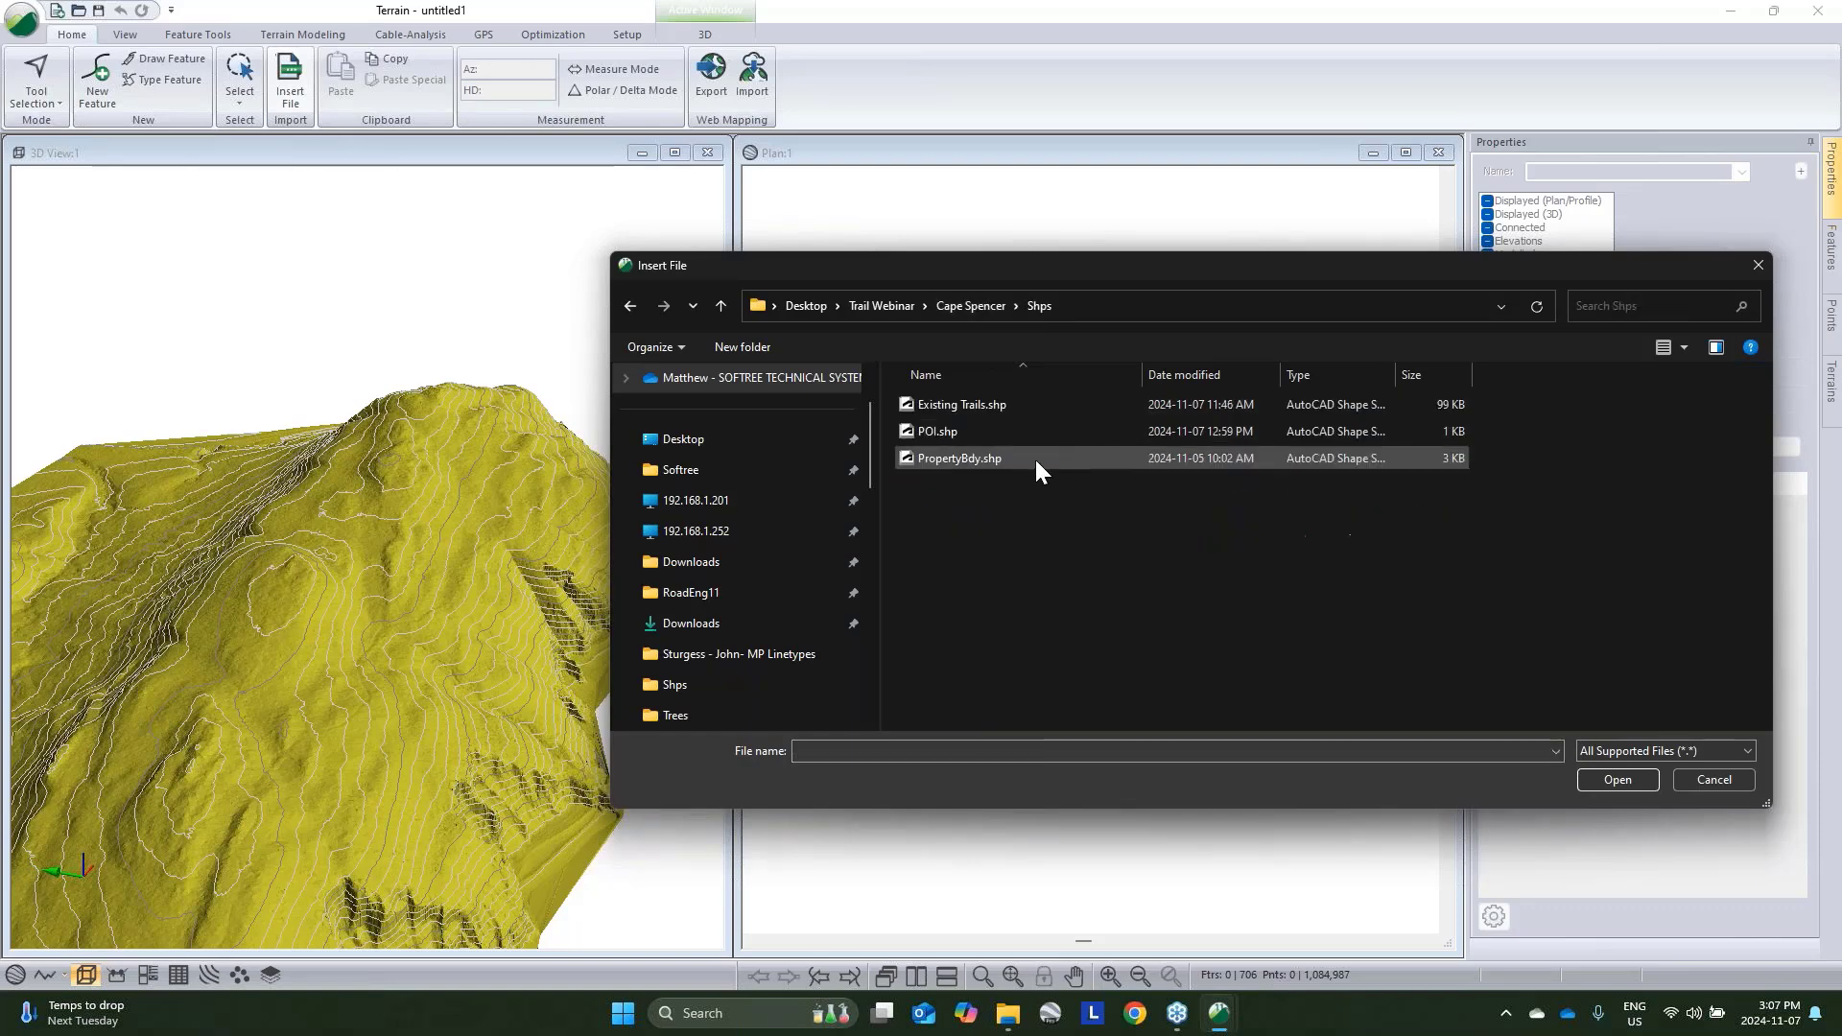
pyautogui.click(998, 411)
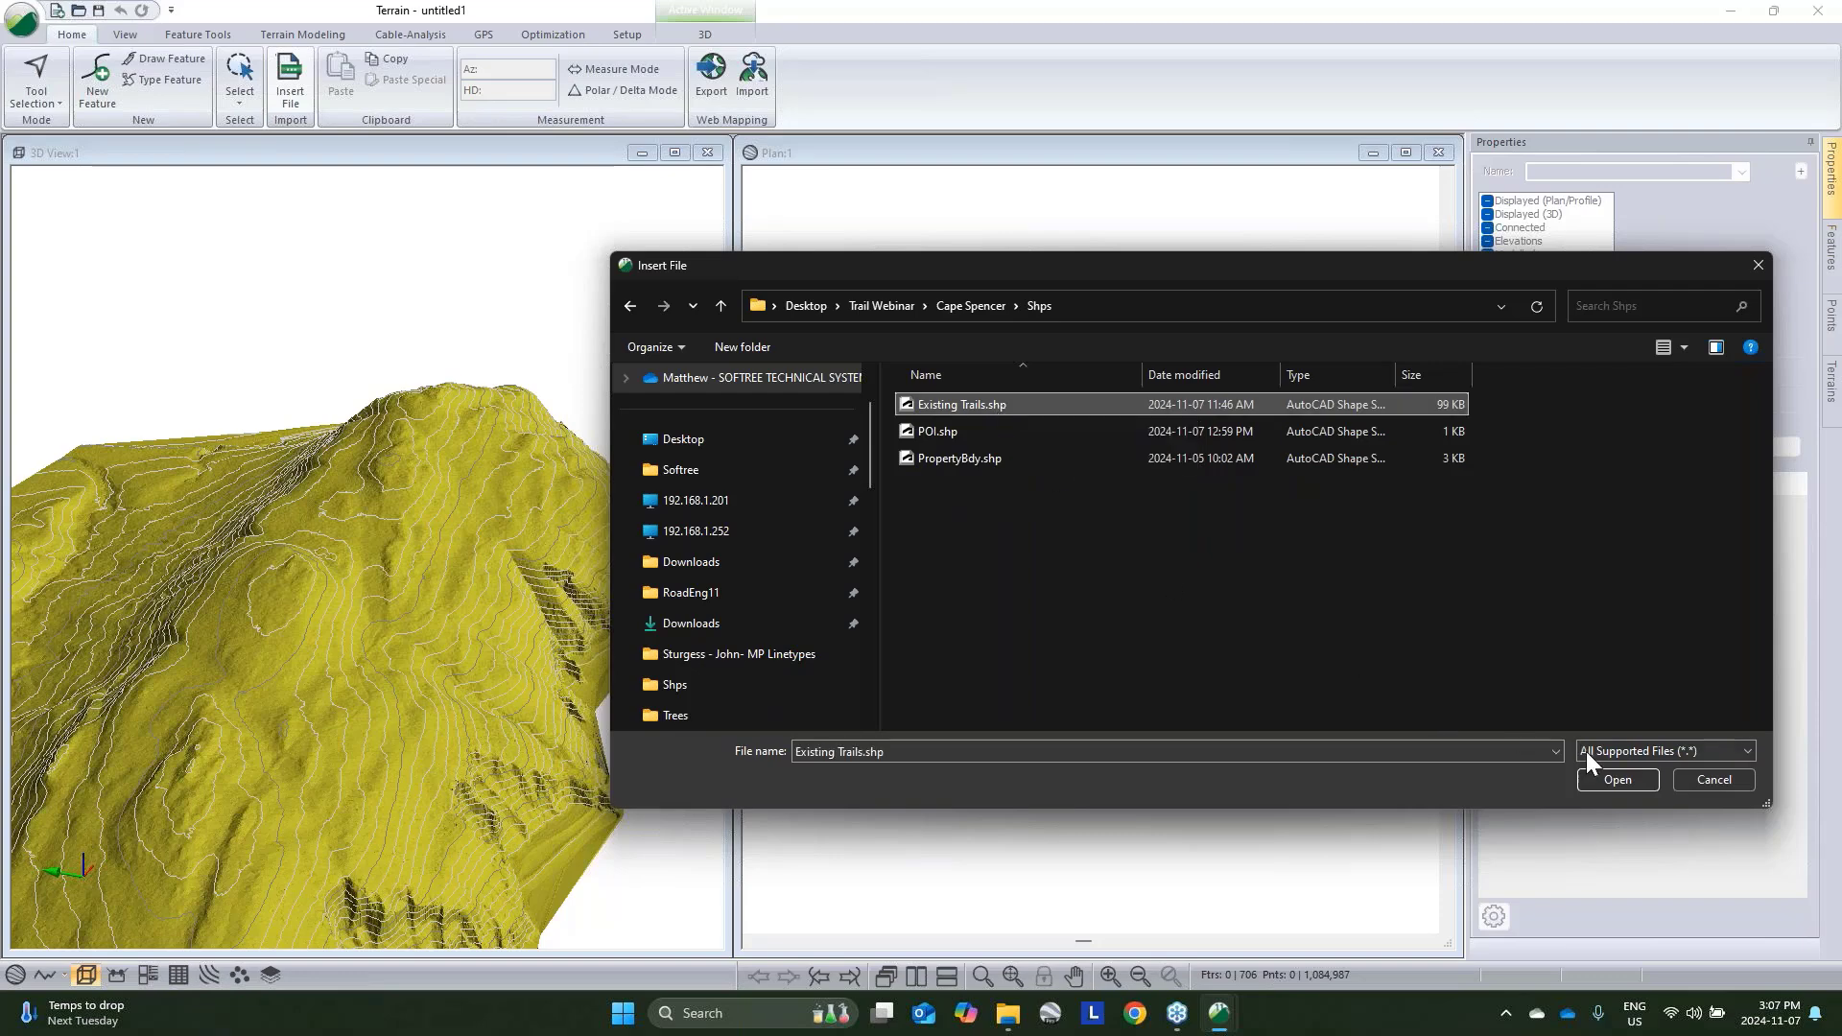
pyautogui.click(1610, 778)
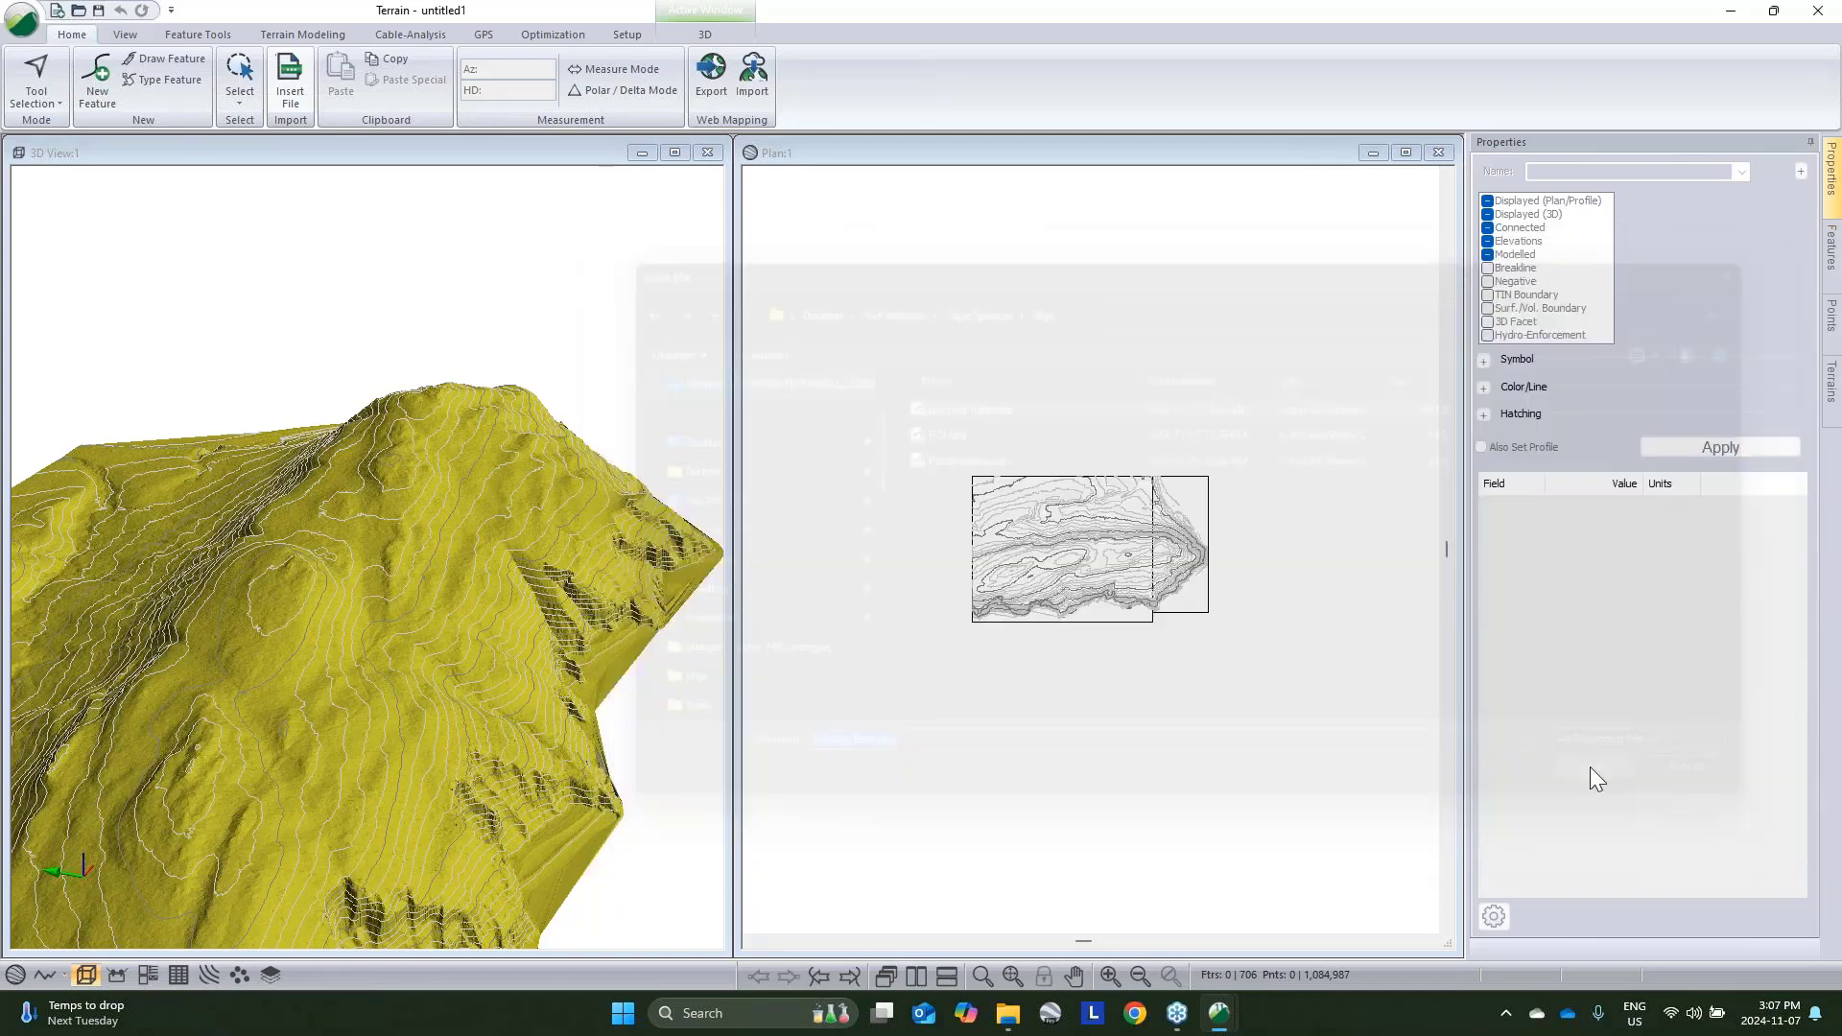
pyautogui.click(1111, 713)
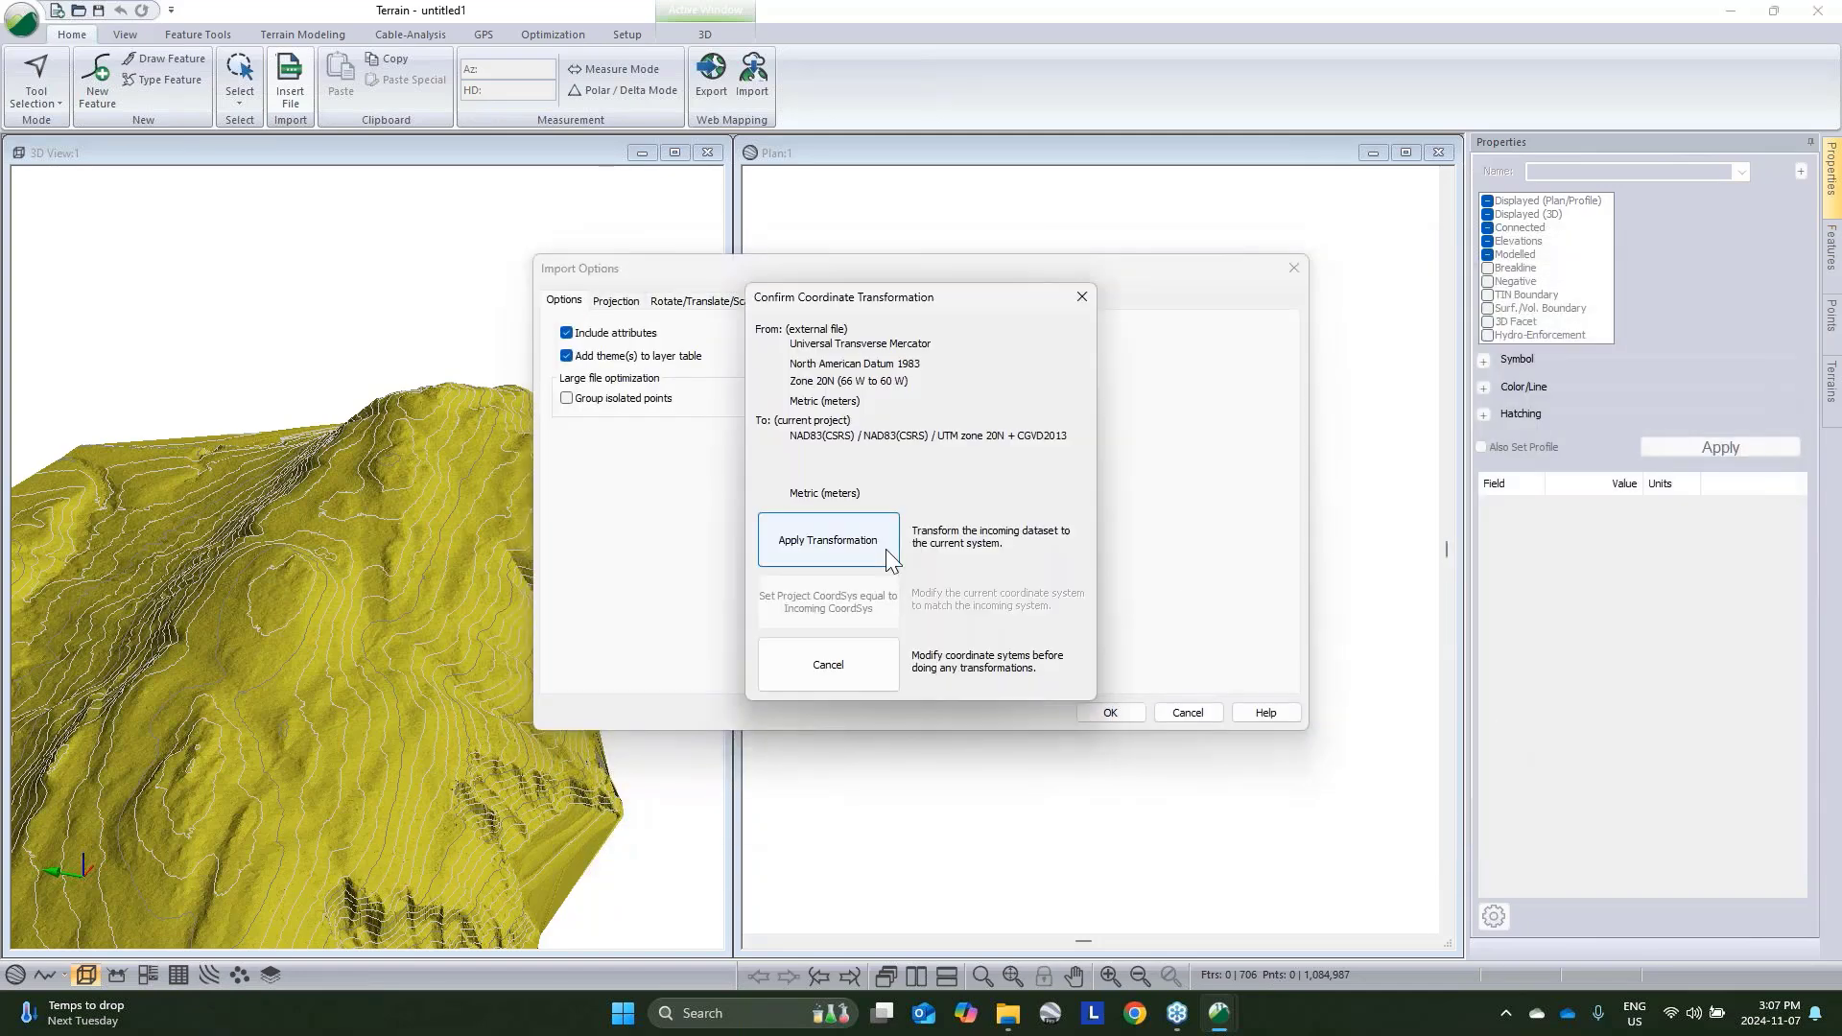
pyautogui.click(884, 549)
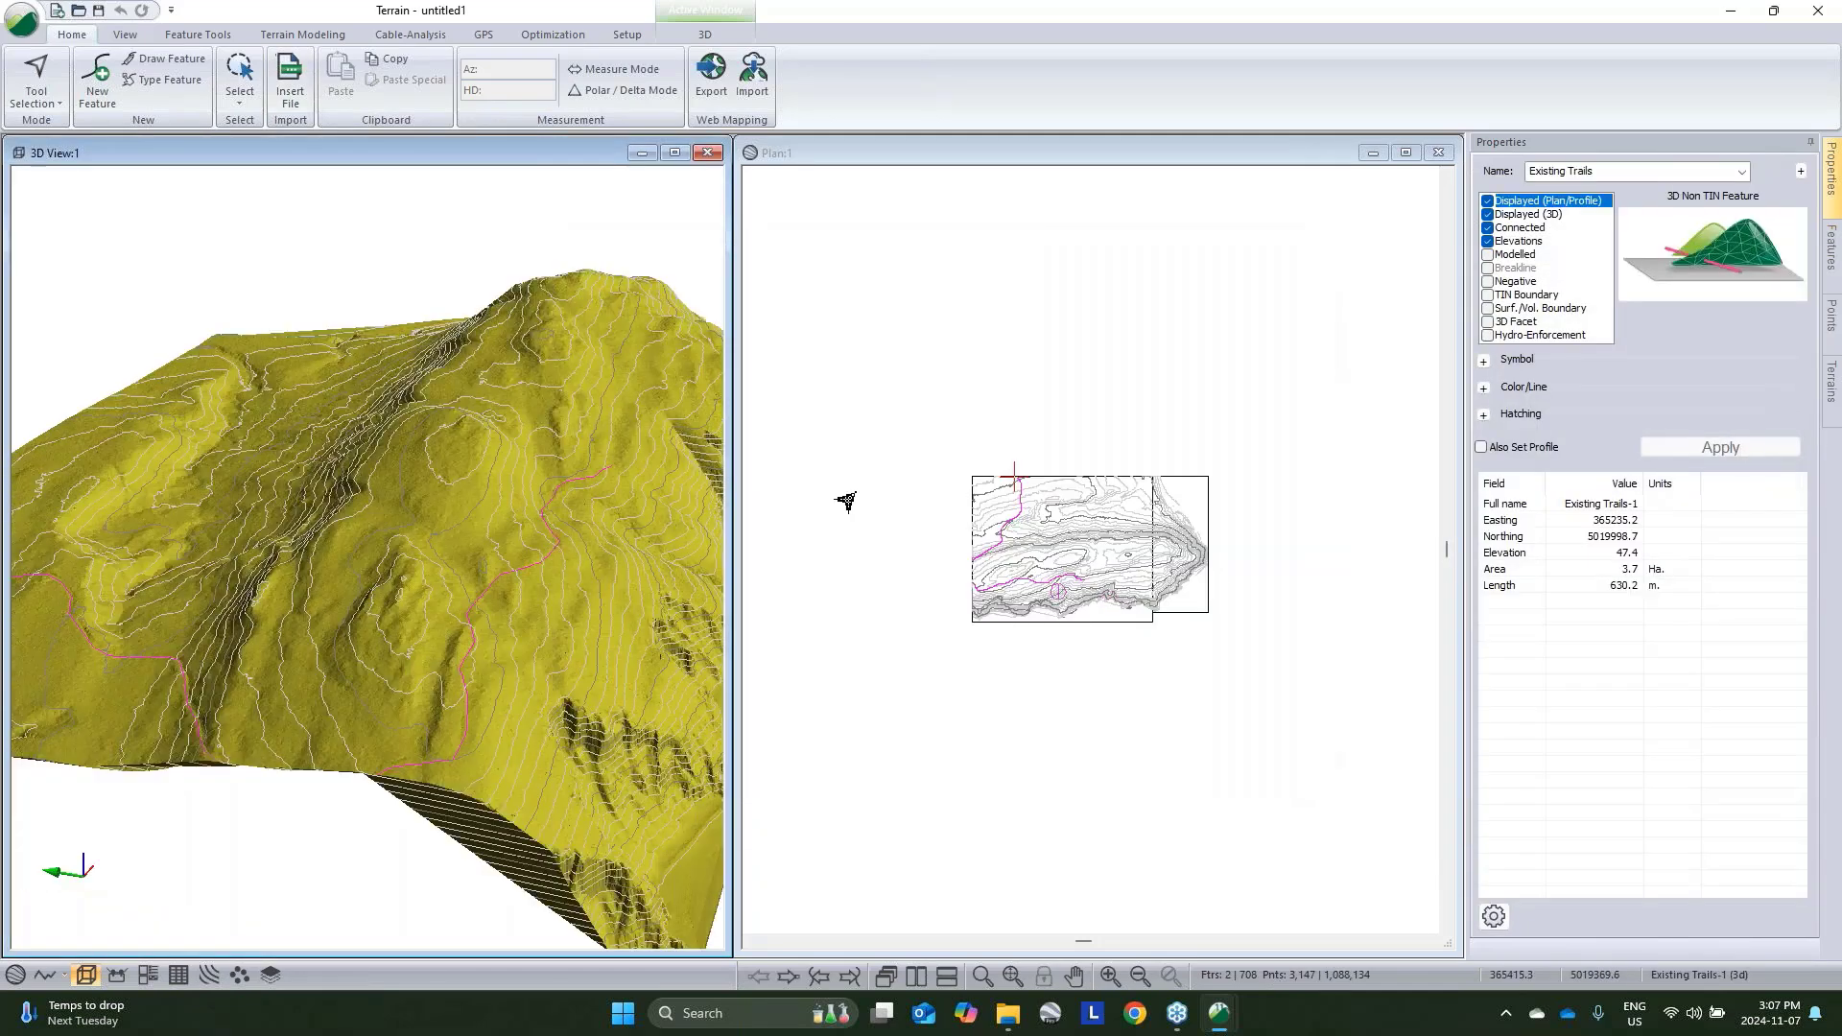
# Set the line type of the imported existing trails to 5 - thick (medium)
pyautogui.click(1483, 361)
pyautogui.click(1484, 459)
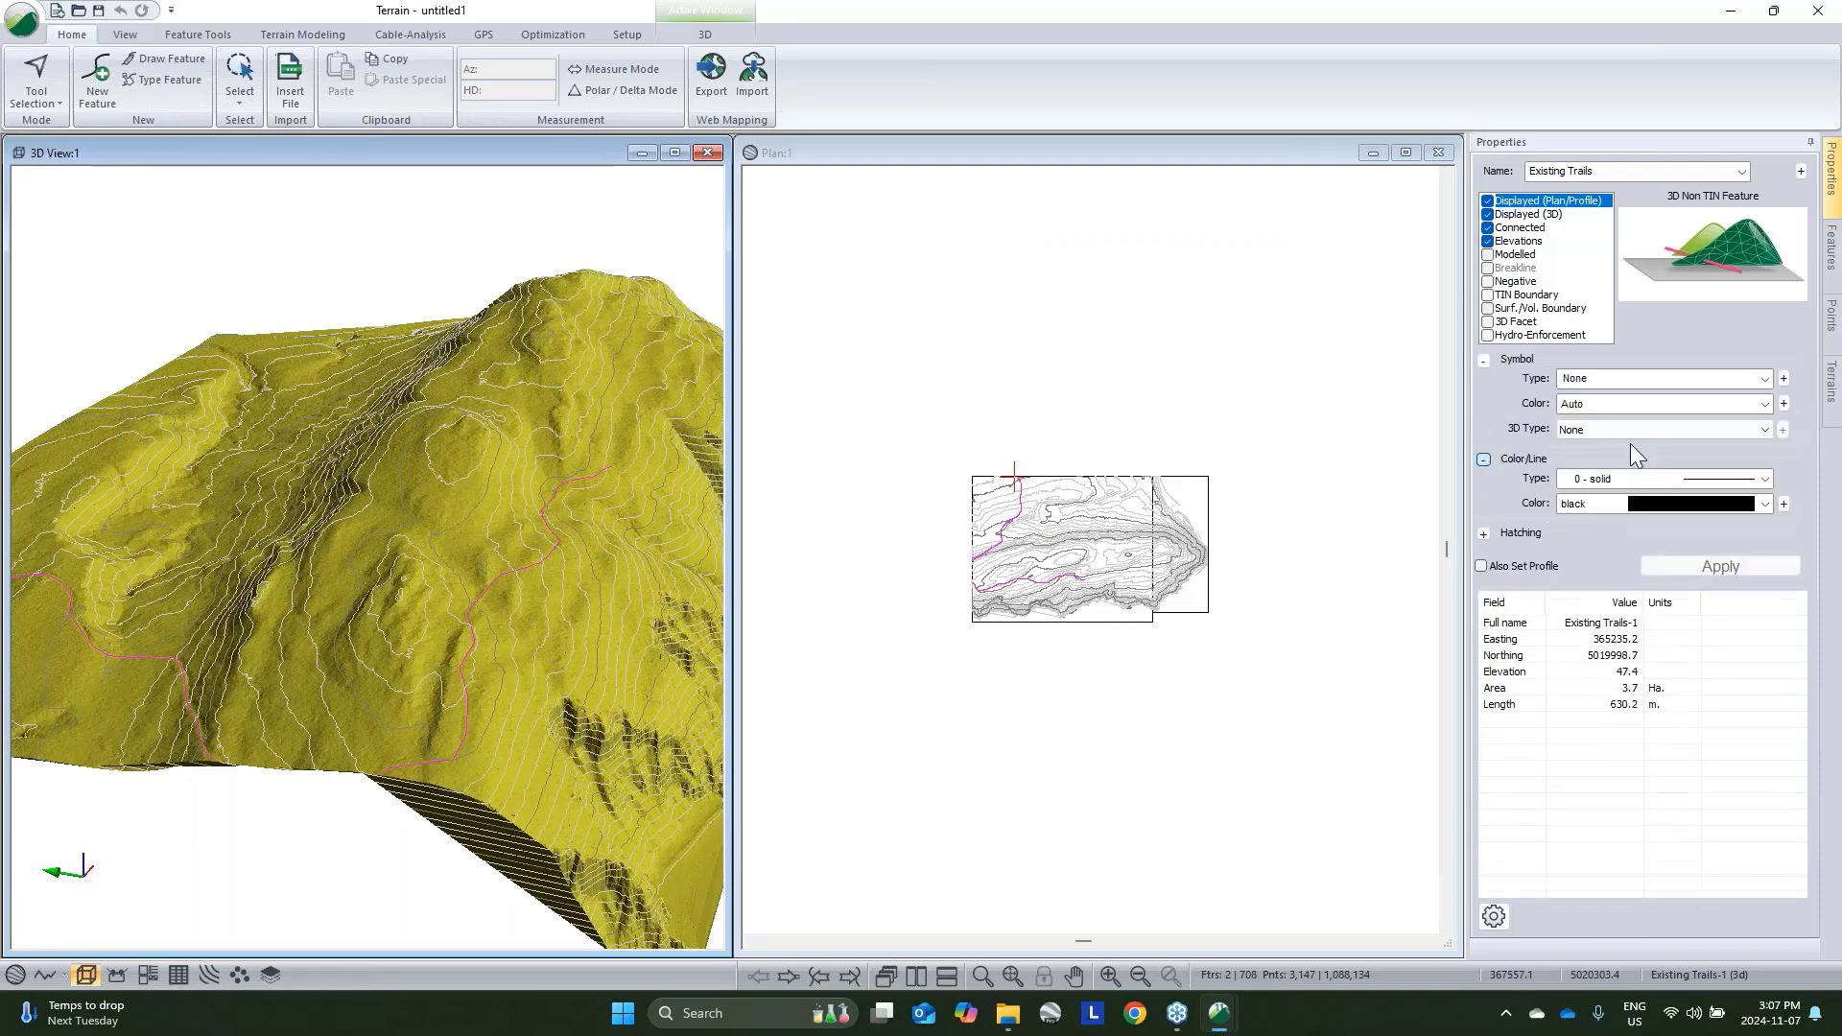
pyautogui.click(1685, 480)
pyautogui.click(1701, 570)
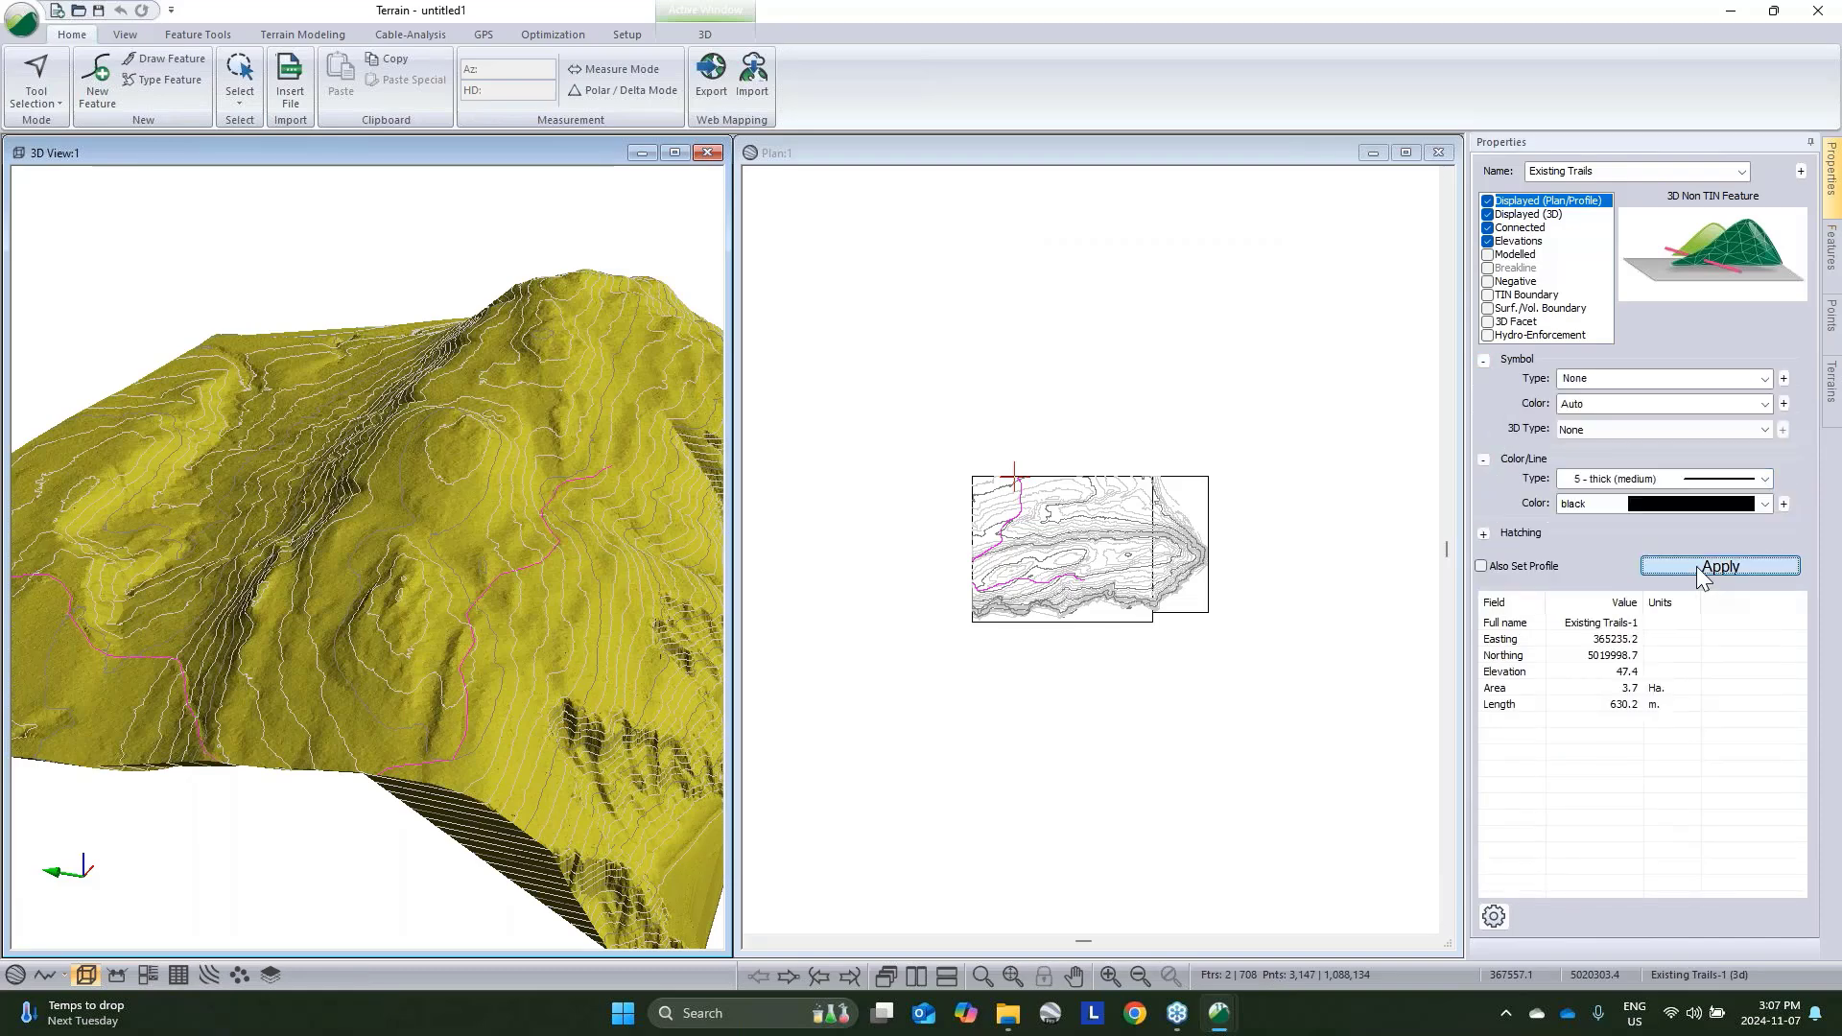
pyautogui.click(1697, 566)
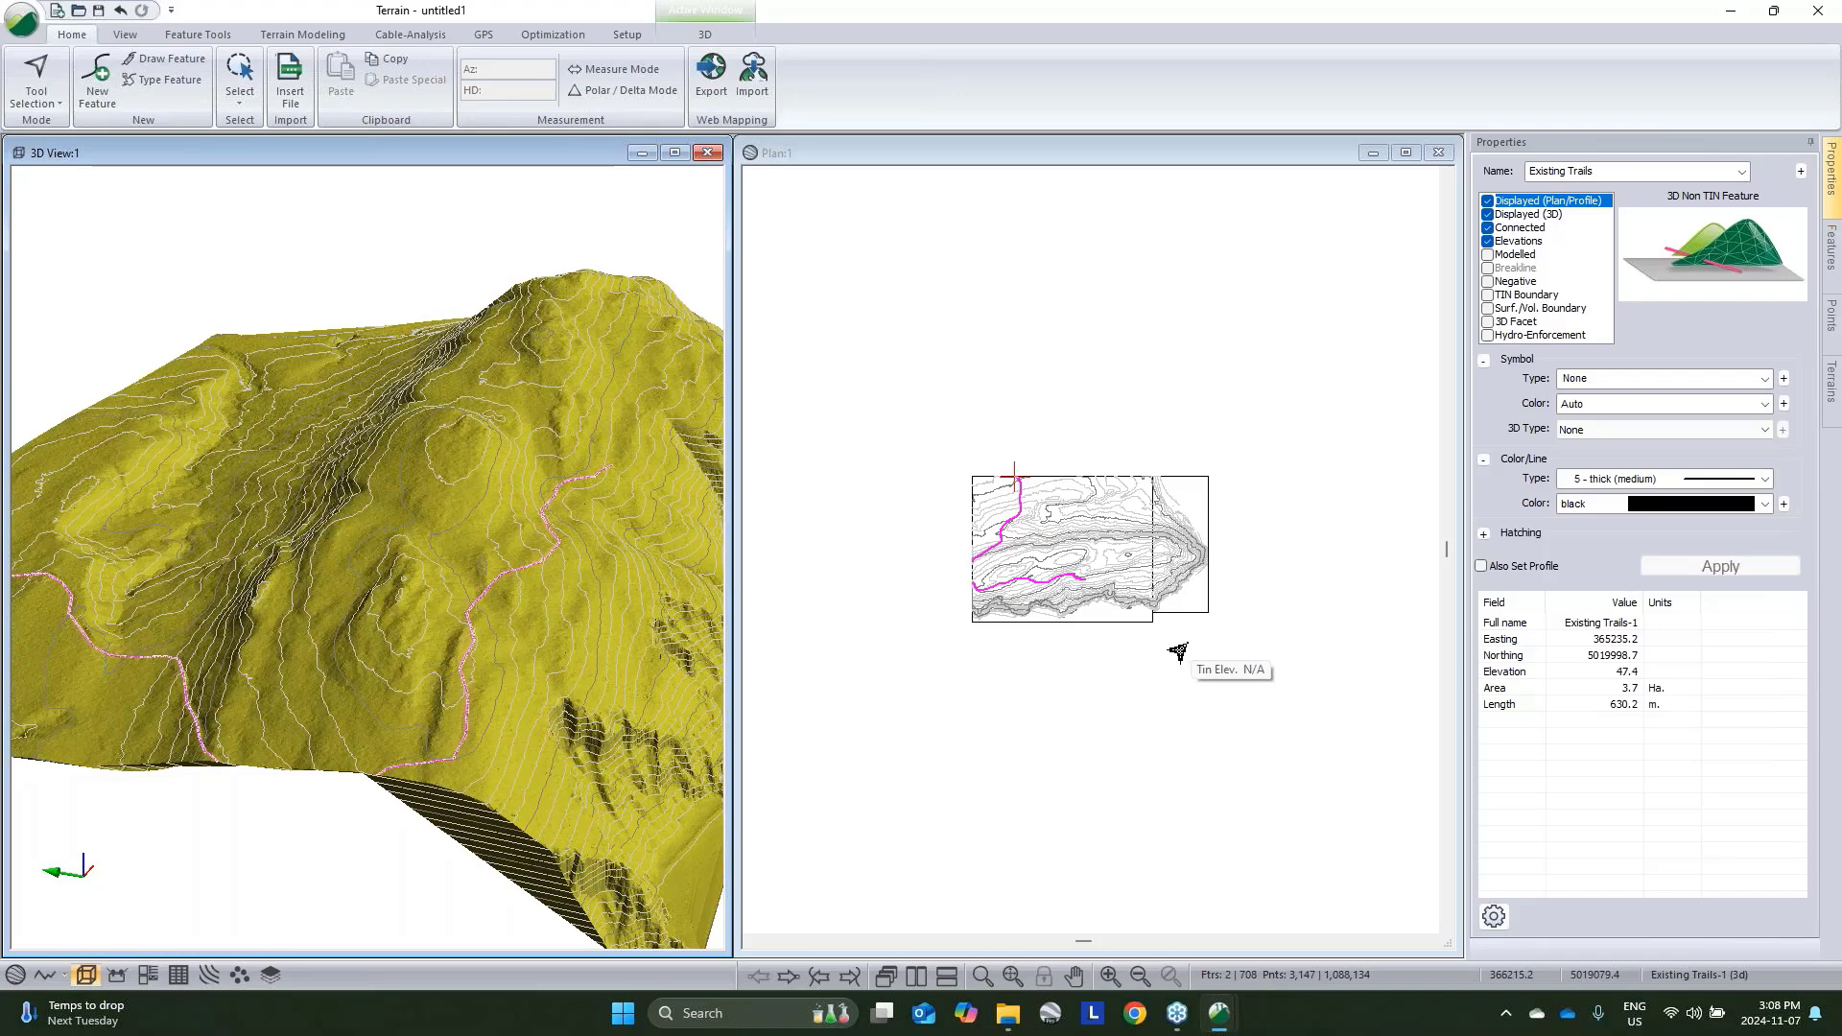
# Deselect the trails and examine in 3D how they run across the terrain, especially around the trail's end on the headland
pyautogui.moveTo(415, 619); pyautogui.dragTo(551, 705)
pyautogui.click(551, 706)
pyautogui.moveTo(358, 624); pyautogui.dragTo(411, 638)
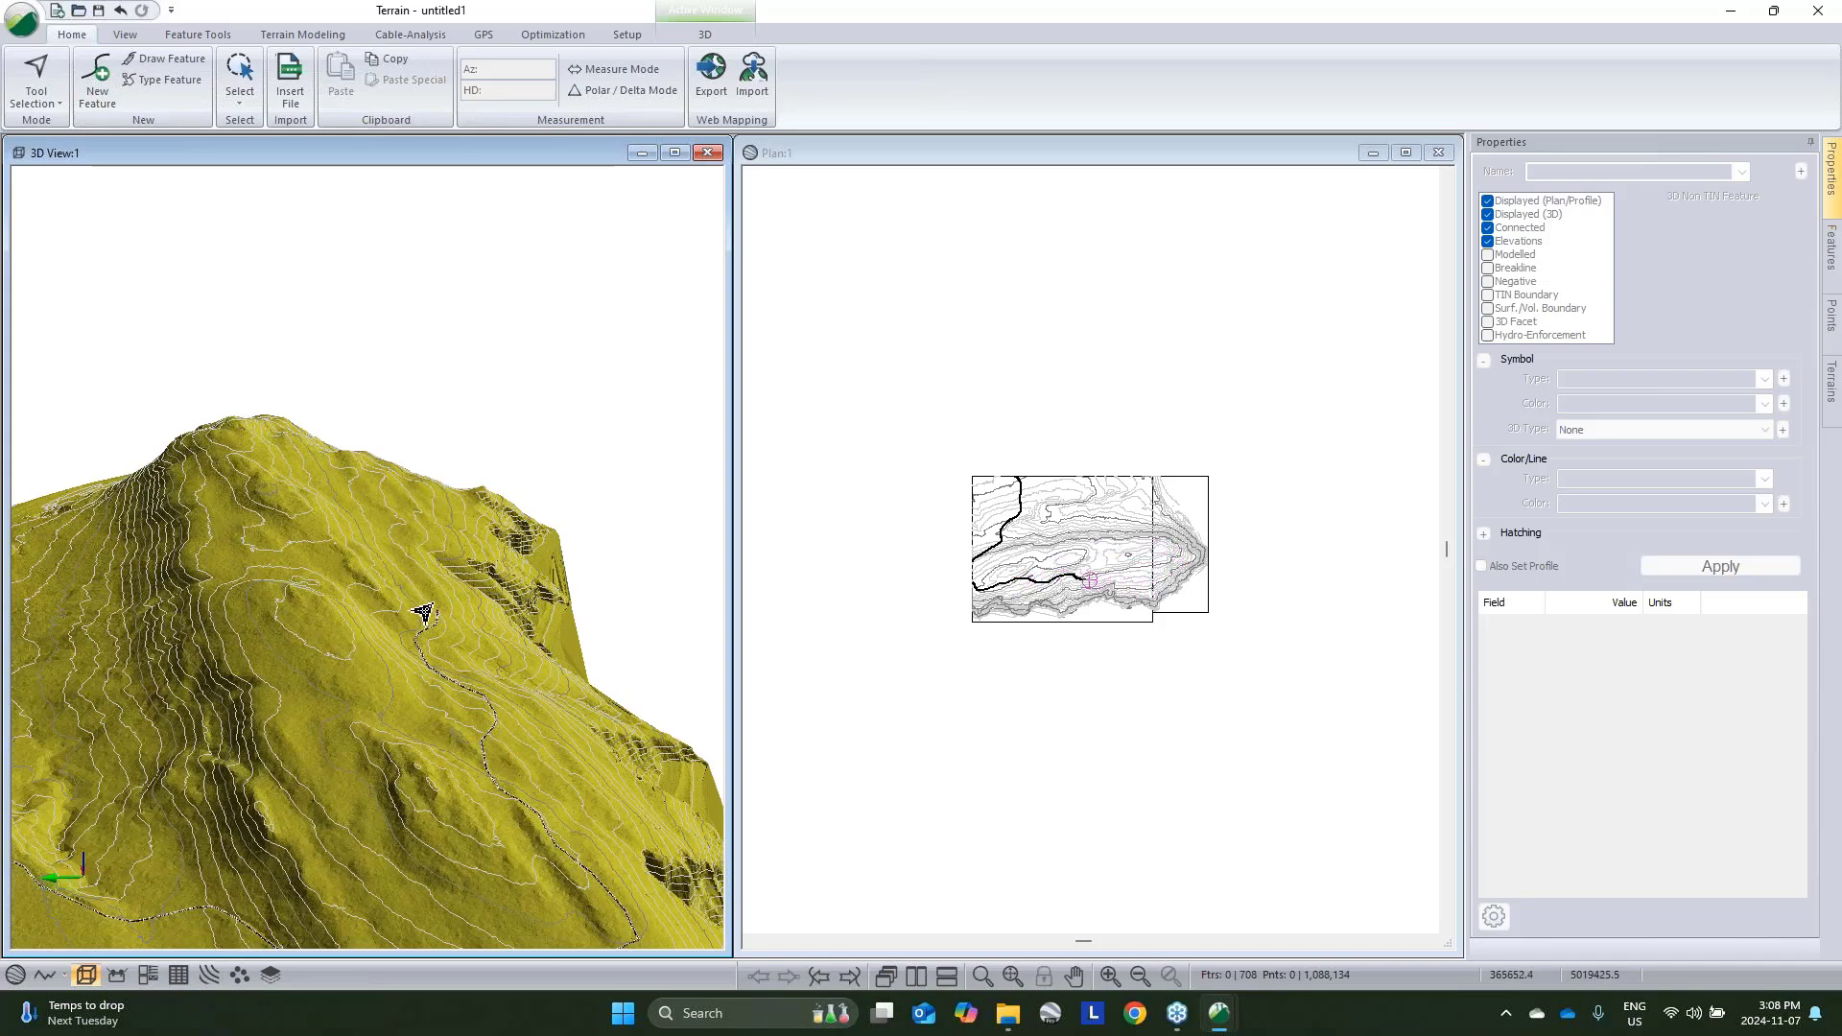
pyautogui.moveTo(425, 624)
pyautogui.moveTo(484, 612); pyautogui.dragTo(362, 666)
pyautogui.moveTo(362, 666); pyautogui.dragTo(451, 599, button='middle')
pyautogui.scroll(5, 451, 599)
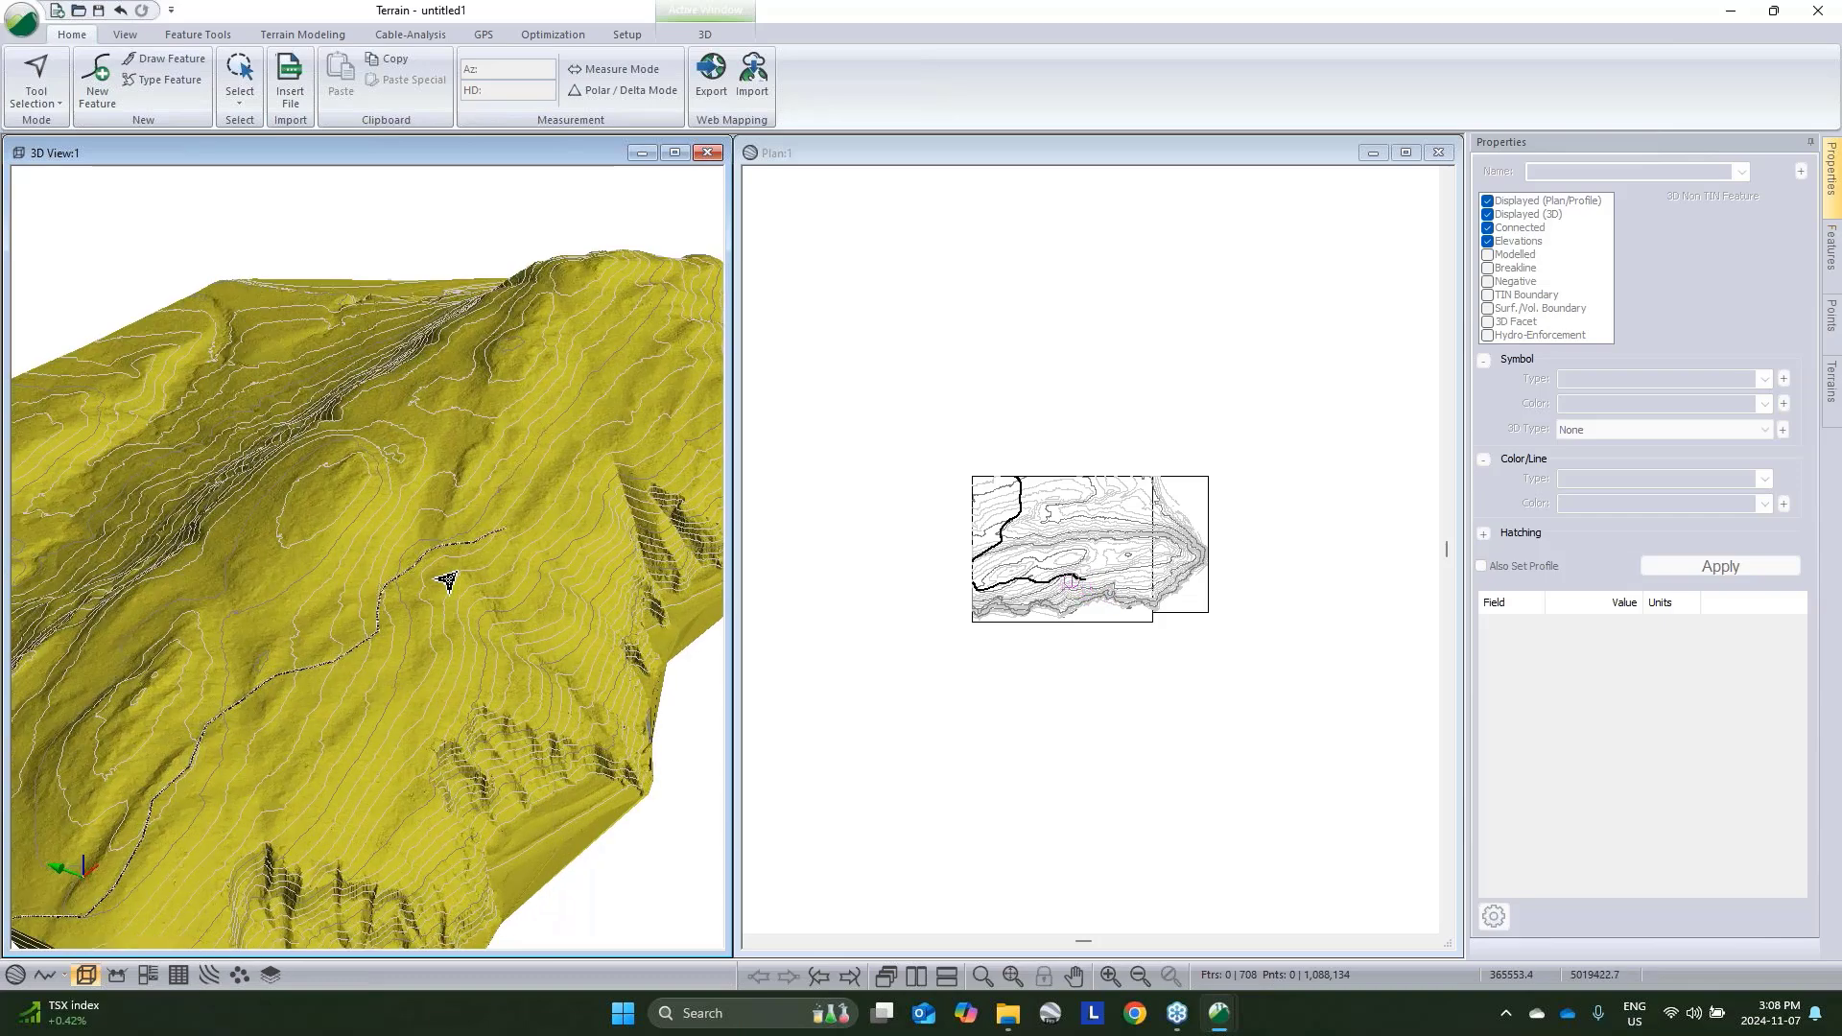
# Draw a draped feature without its own elevations, about 343 m long, from the existing trail's end to a point back along that trail
pyautogui.moveTo(457, 563)
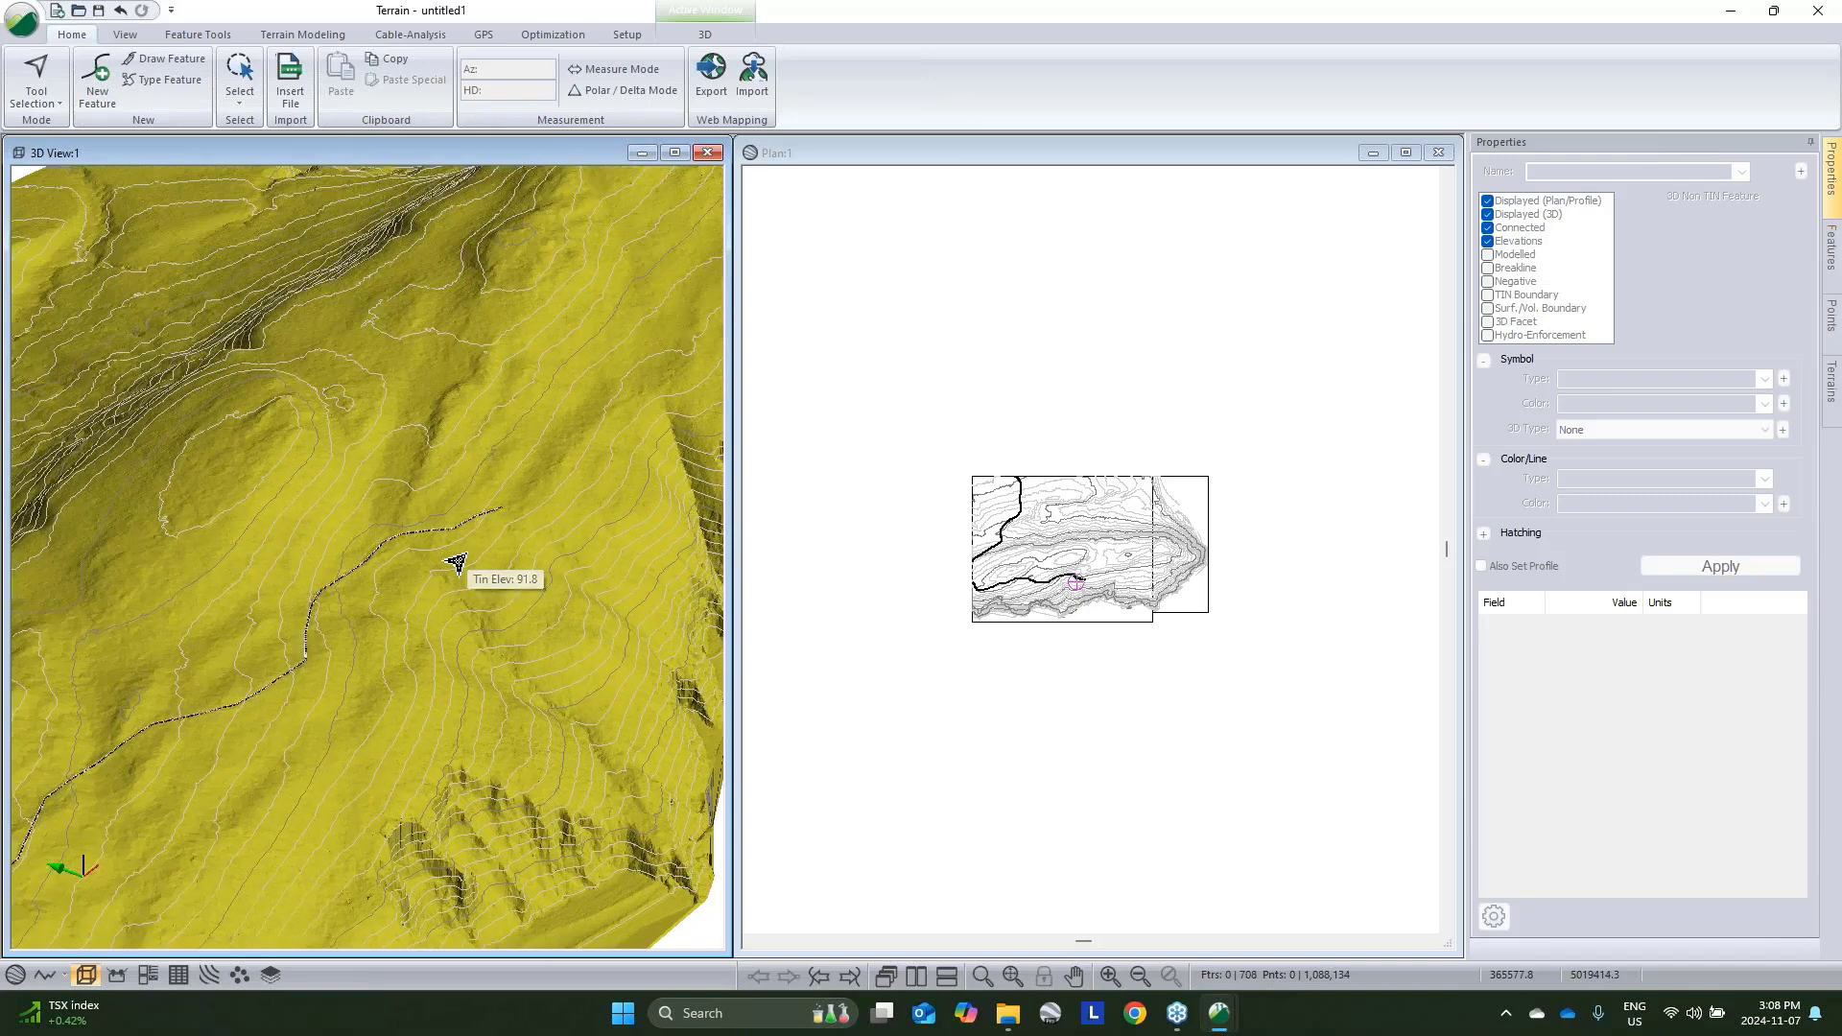
pyautogui.press('n')
pyautogui.click(58, 167)
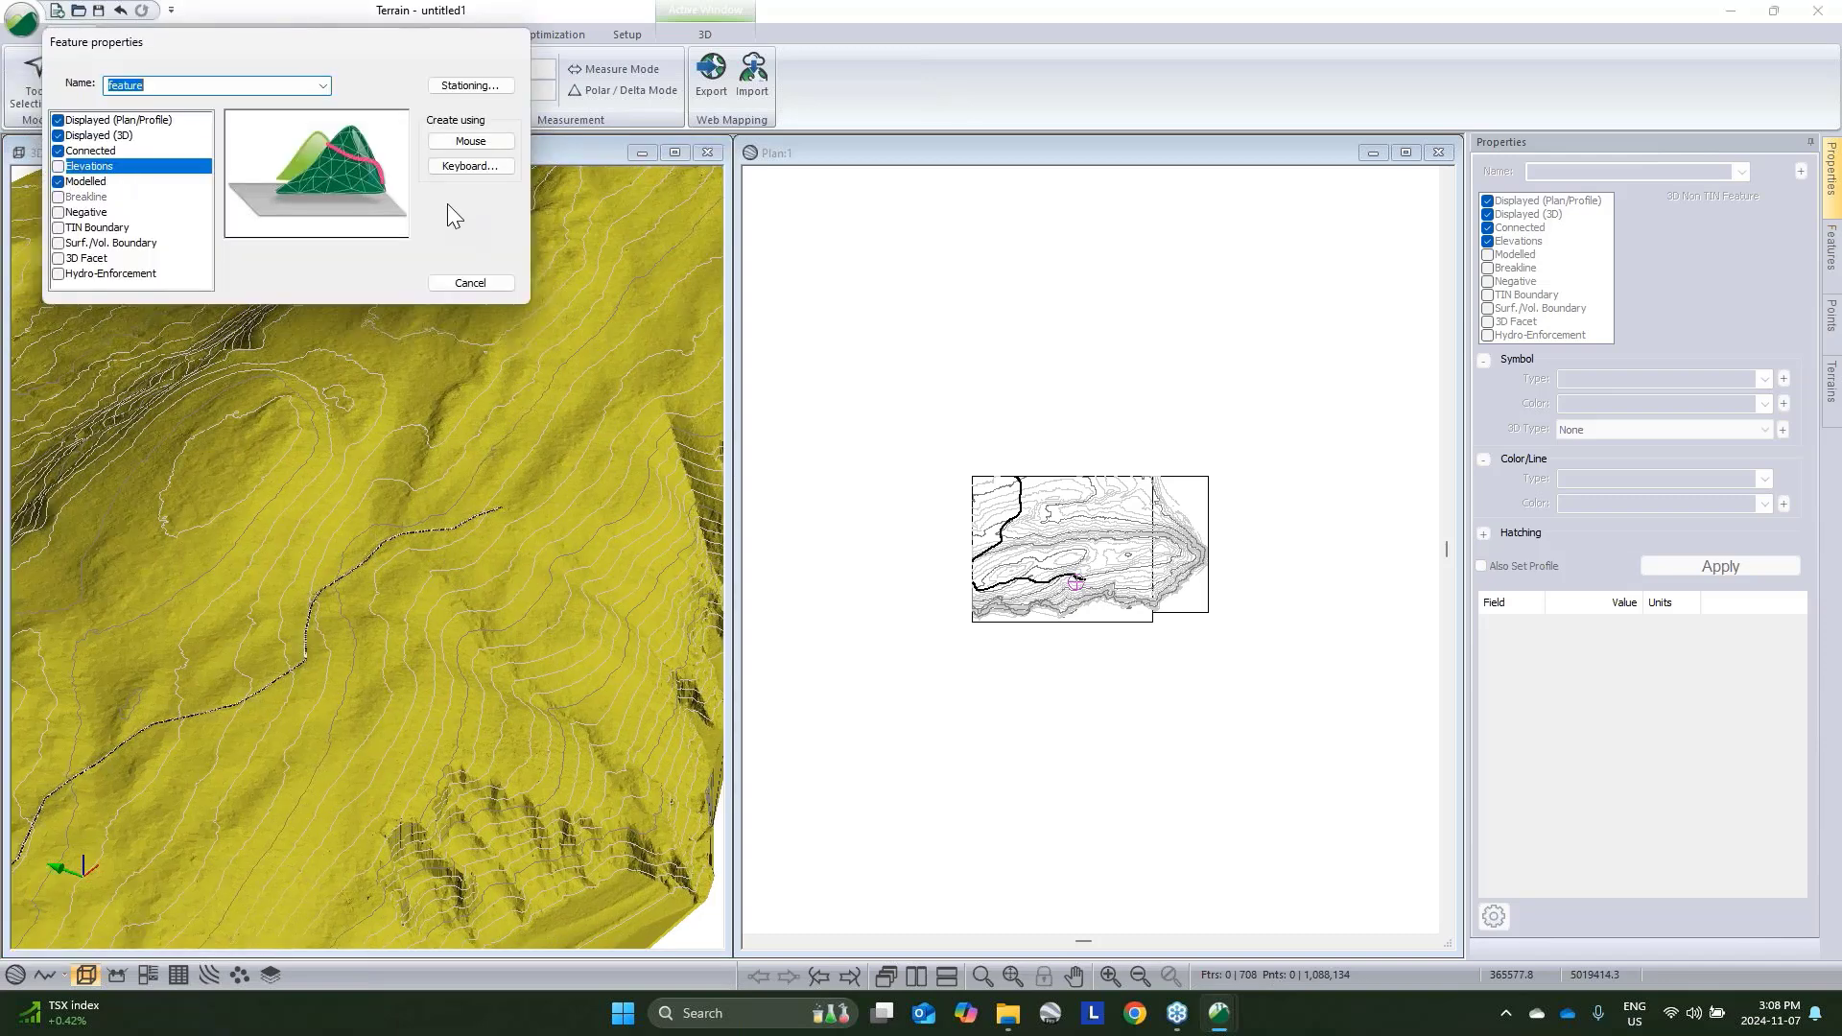
pyautogui.click(470, 141)
pyautogui.click(503, 502)
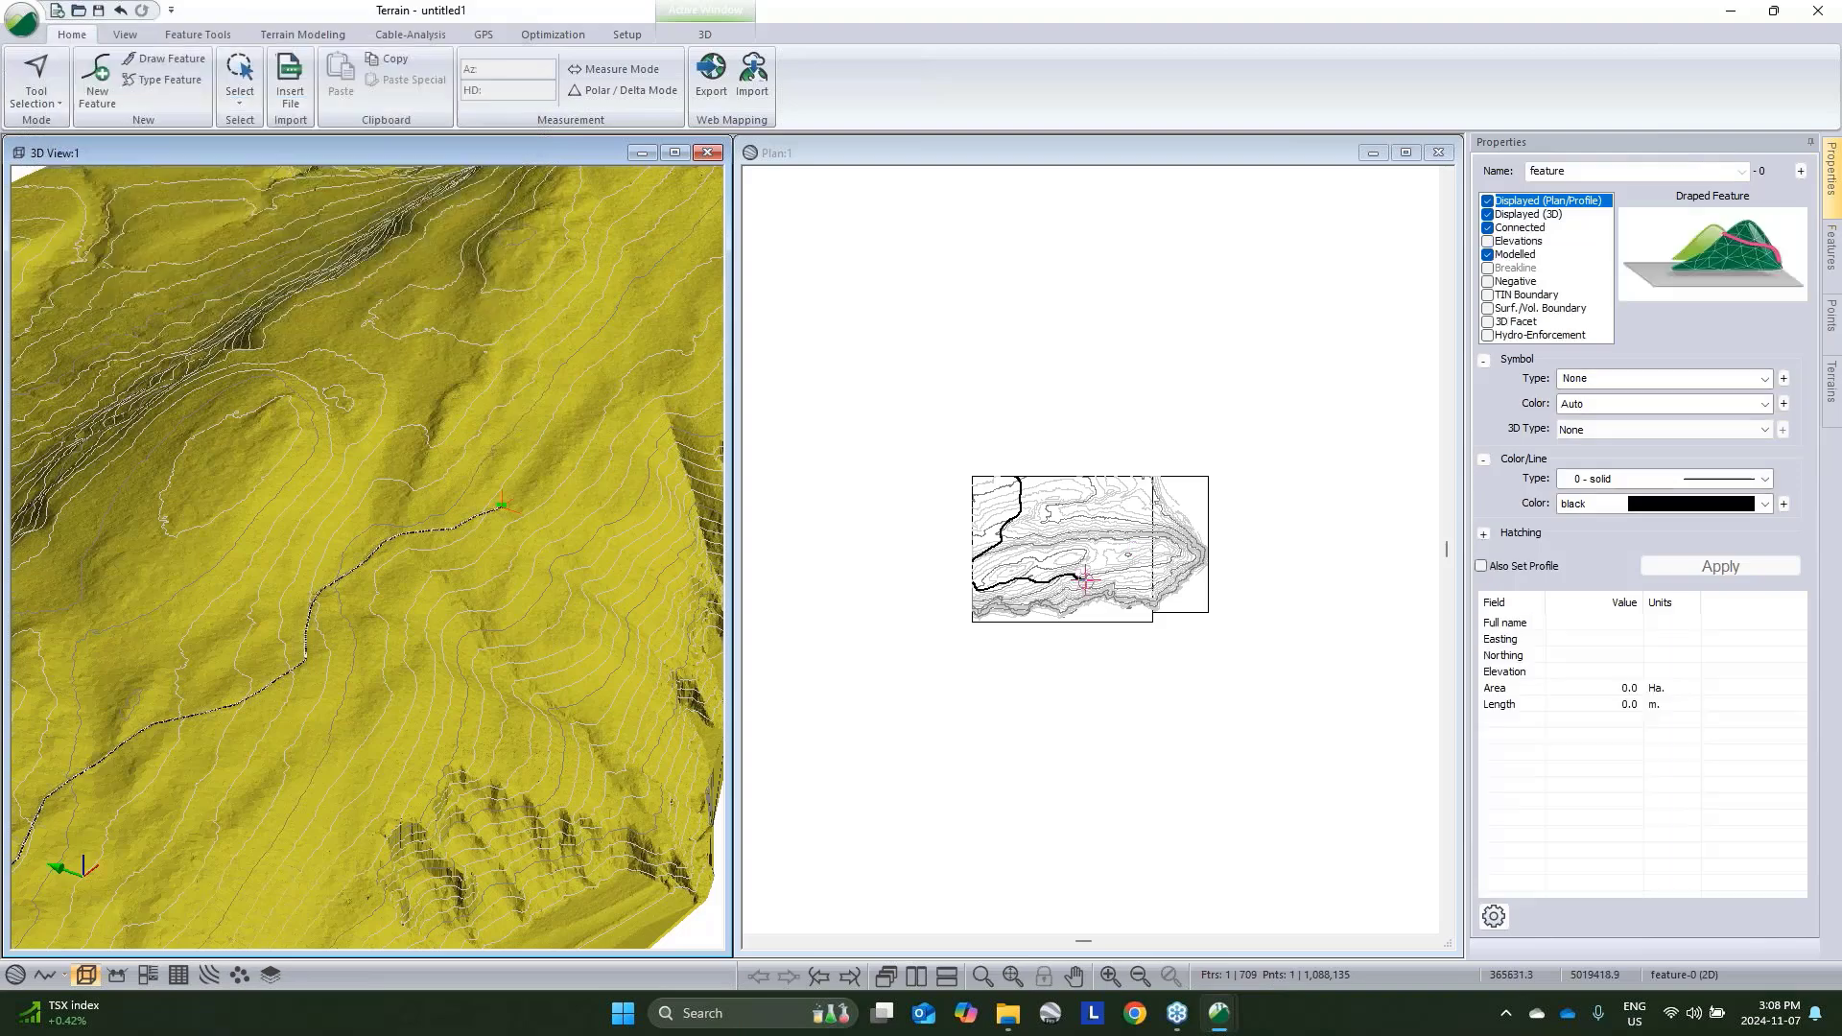
pyautogui.moveTo(529, 500); pyautogui.dragTo(753, 391, button='middle')
pyautogui.click(451, 587)
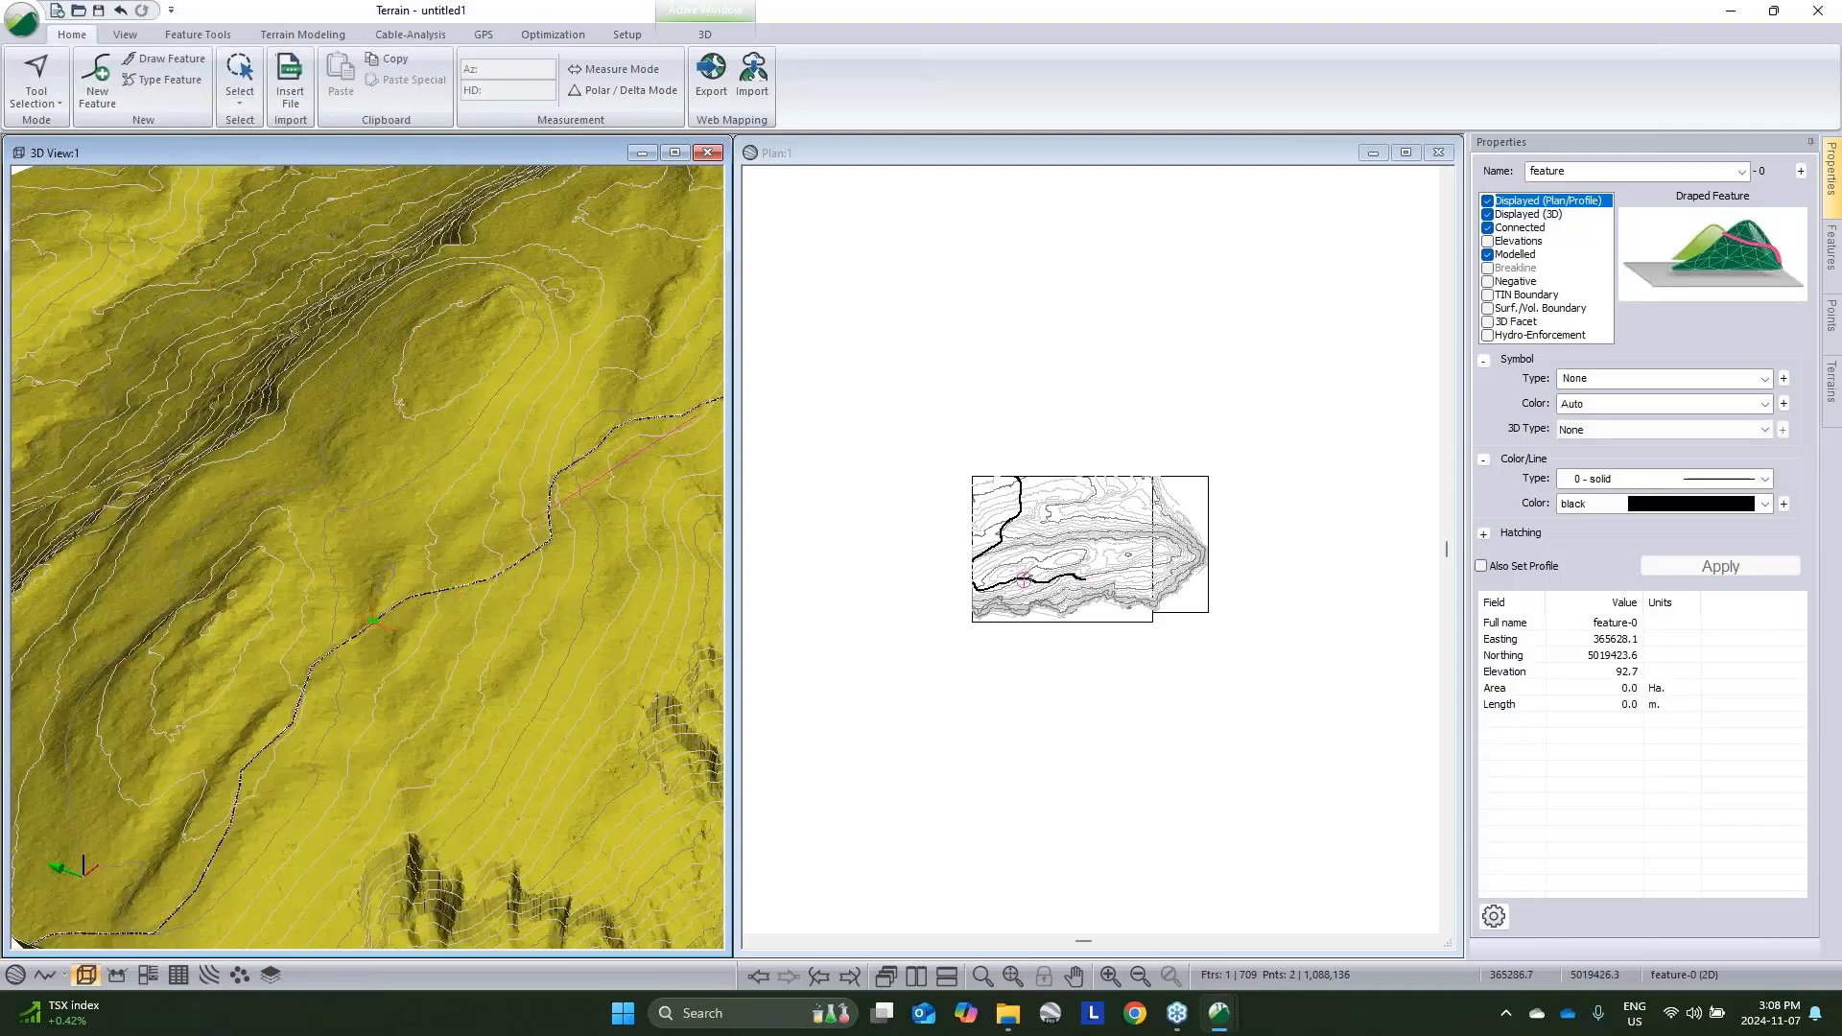
pyautogui.scroll(-1, 674, 437)
pyautogui.moveTo(675, 437); pyautogui.dragTo(564, 536, button='middle')
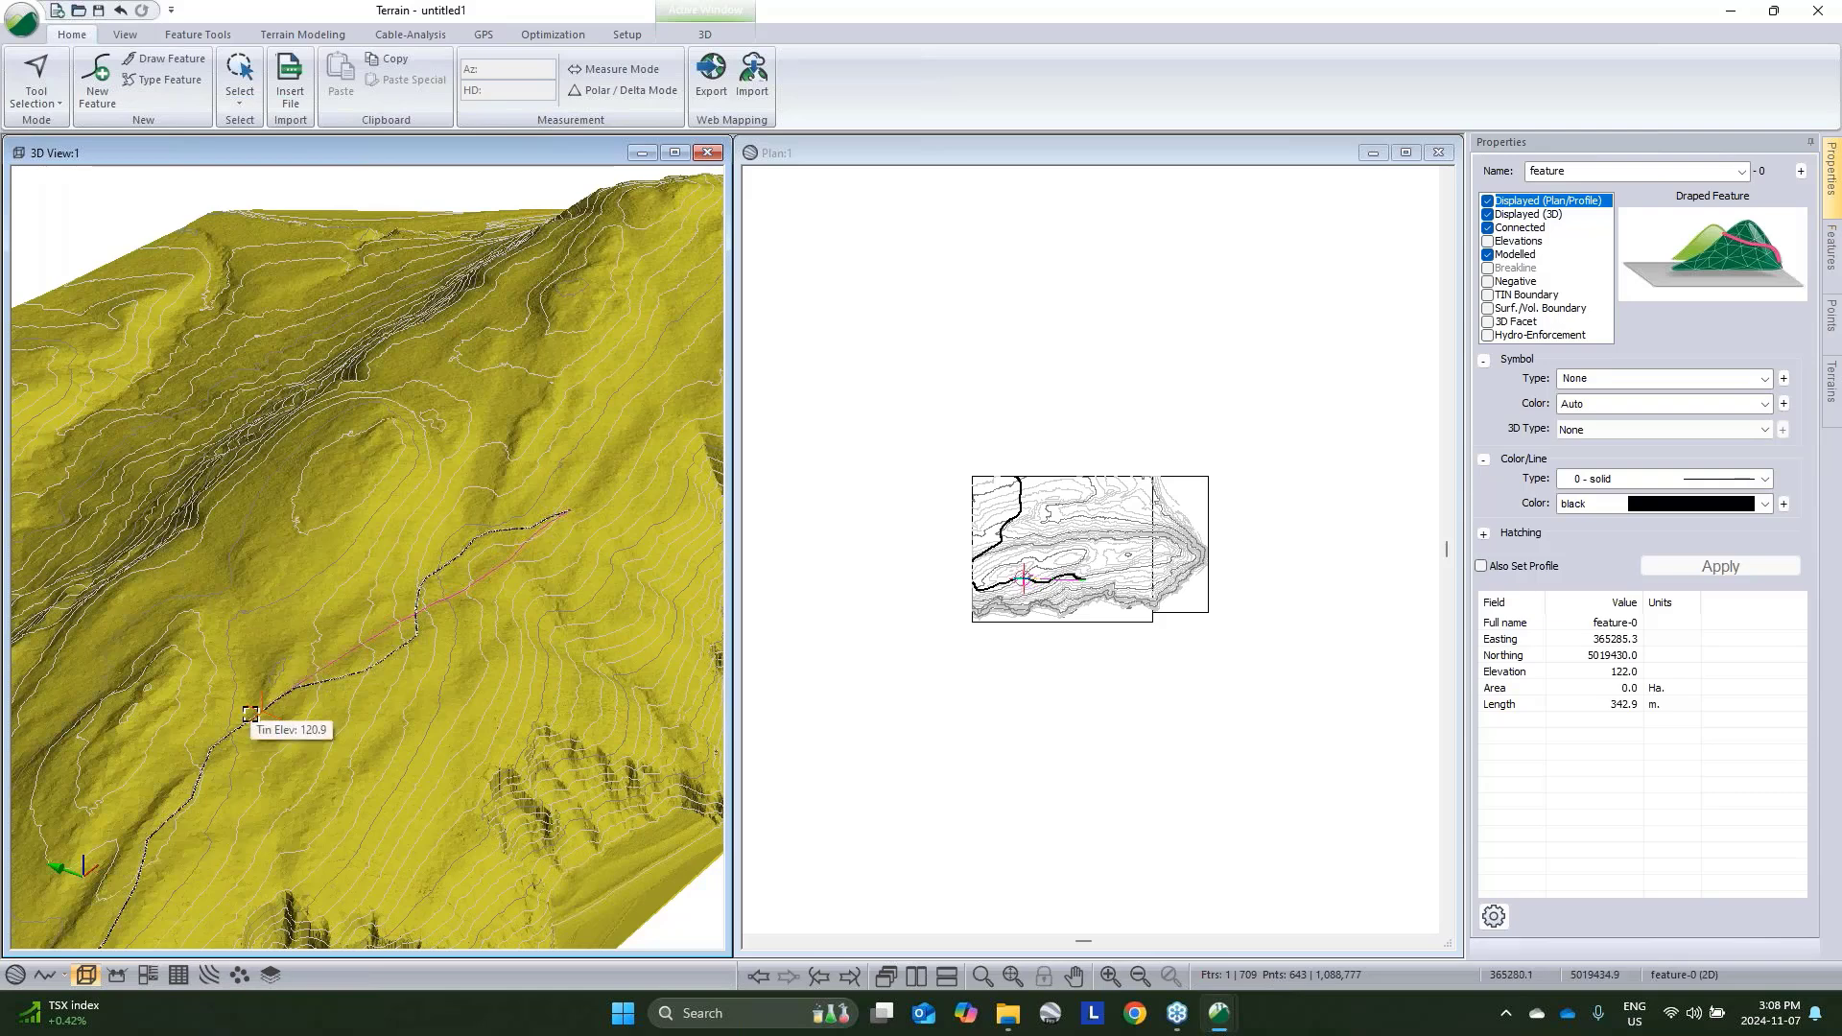
pyautogui.moveTo(427, 484)
pyautogui.mouseDown(button='middle')
pyautogui.moveTo(287, 587)
pyautogui.moveTo(144, 638)
pyautogui.mouseUp(button='middle')
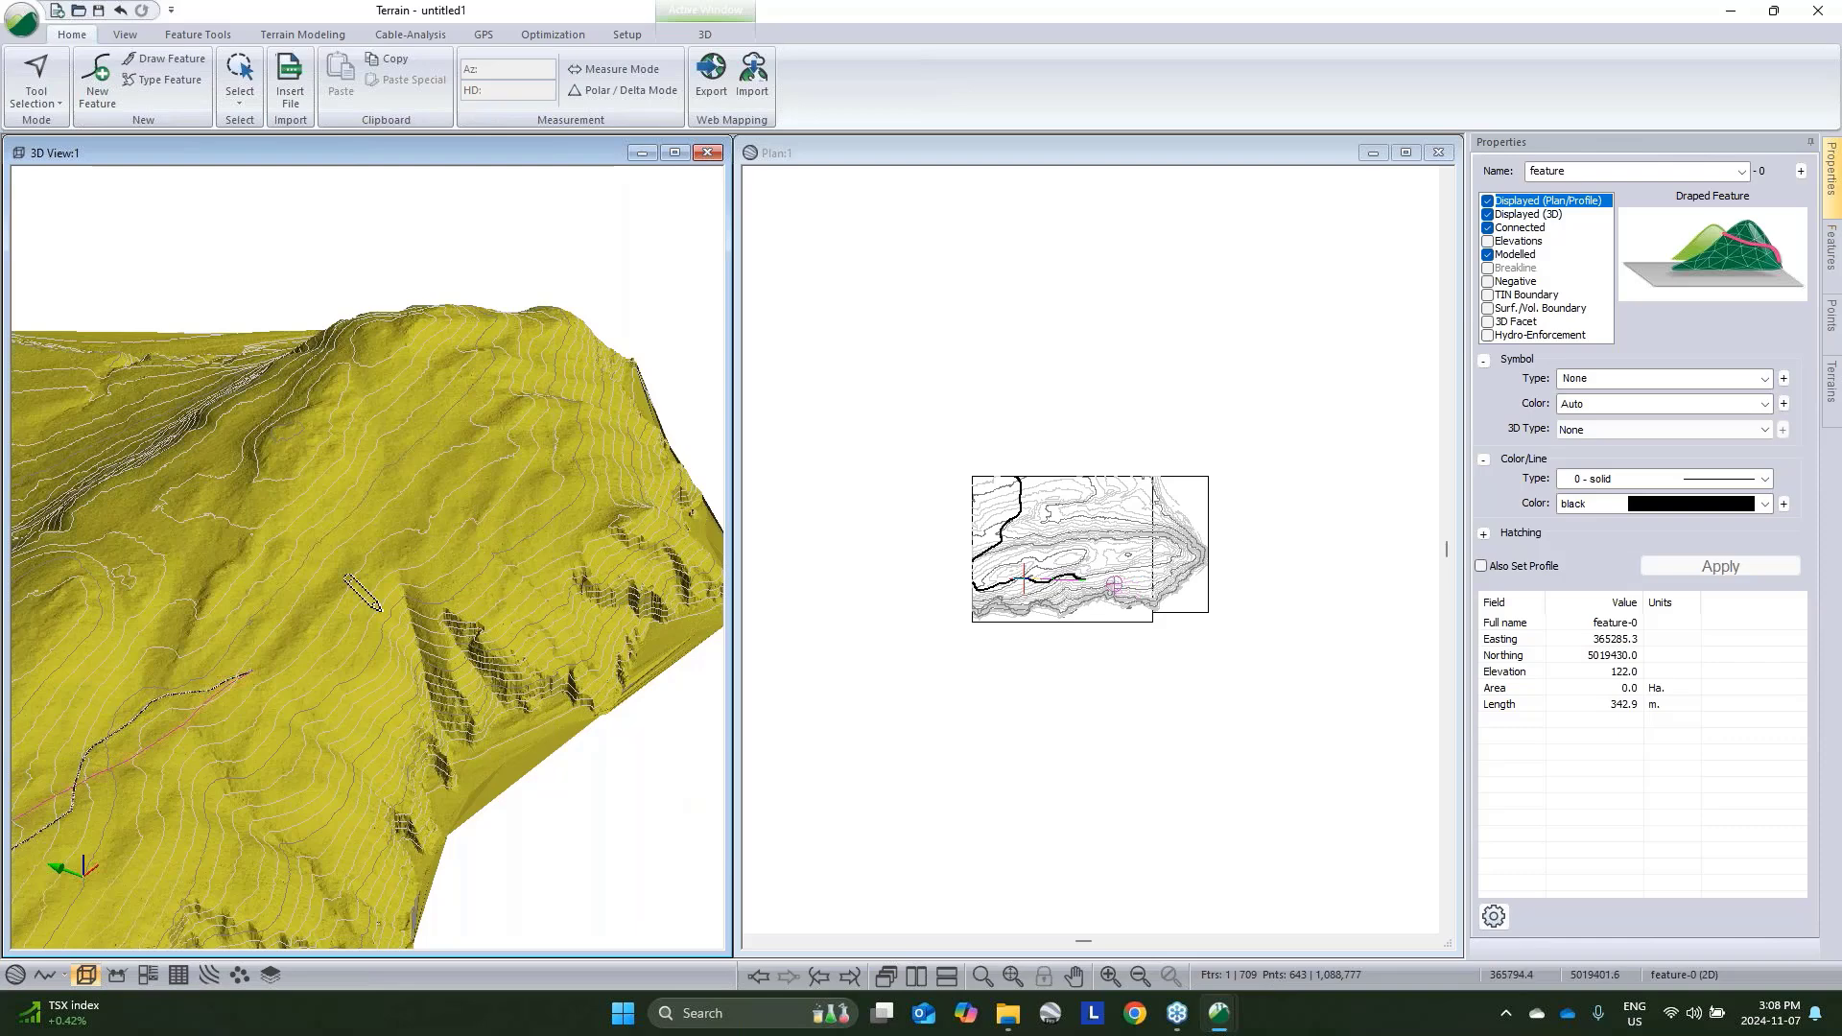
pyautogui.moveTo(314, 641)
pyautogui.scroll(-3, 423, 590)
pyautogui.scroll(2, 440, 586)
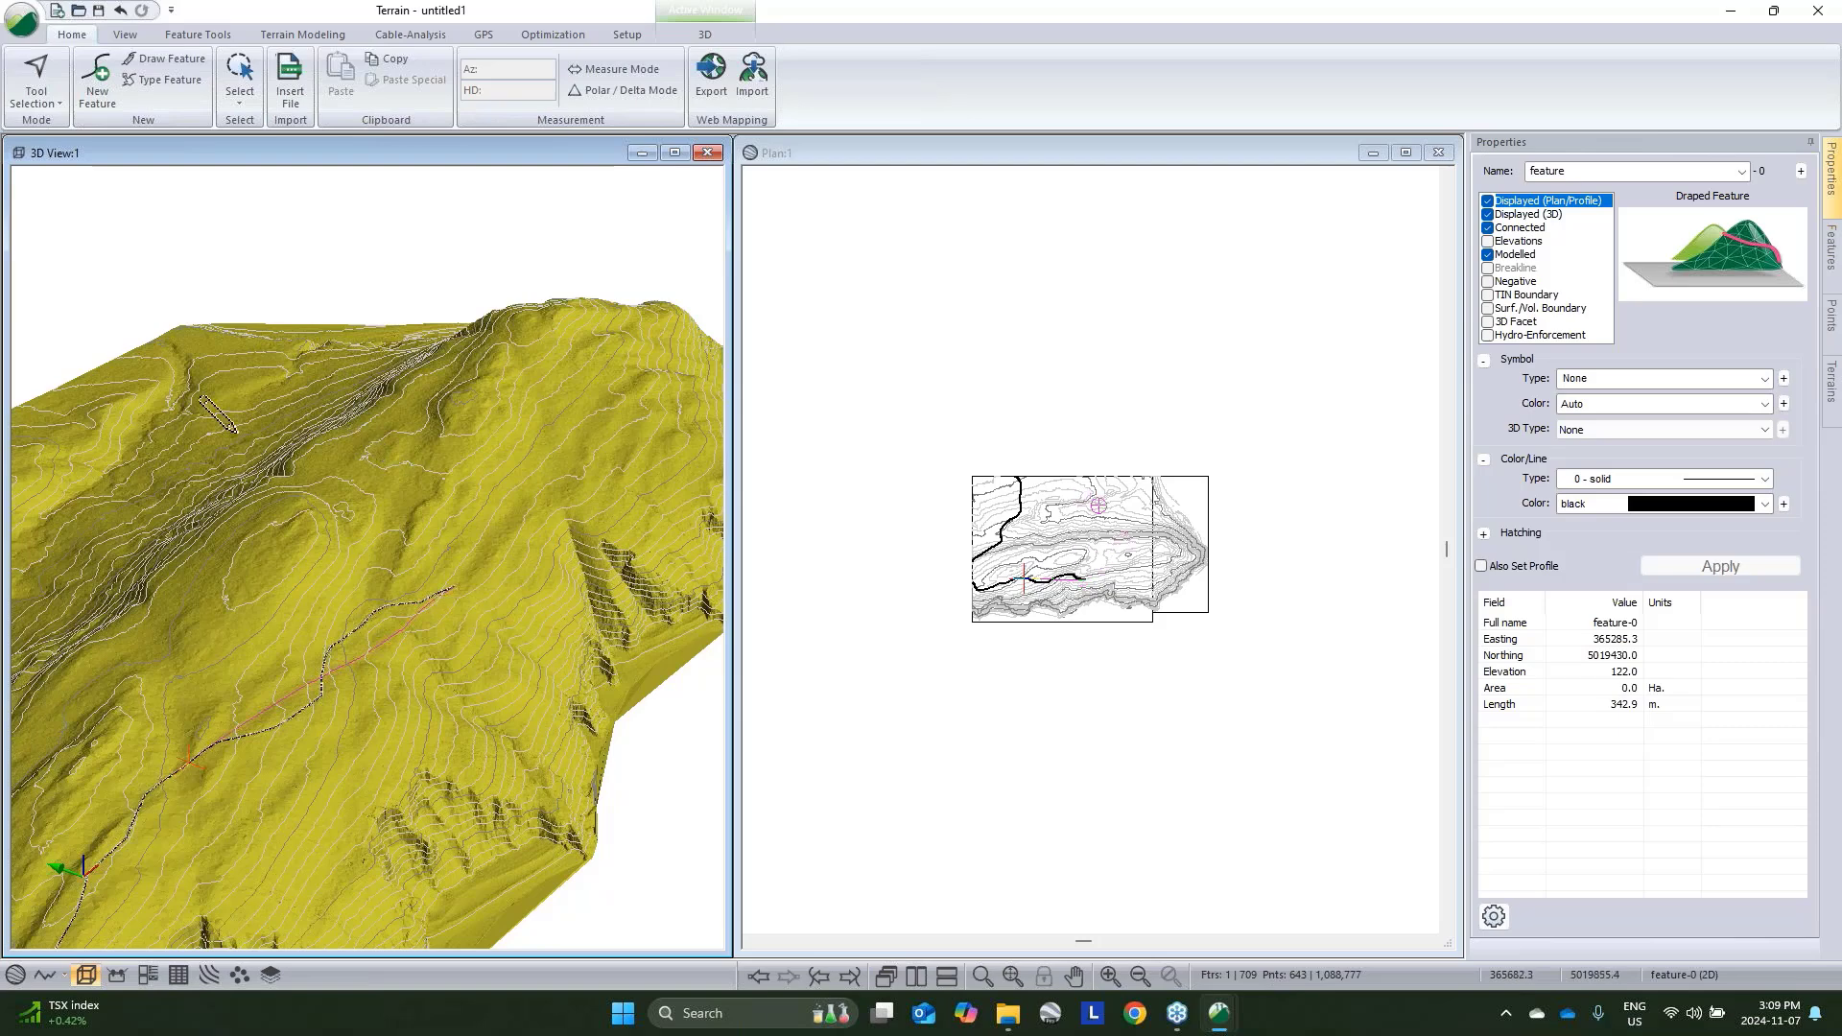
pyautogui.rightClick(398, 259)
pyautogui.click(432, 270)
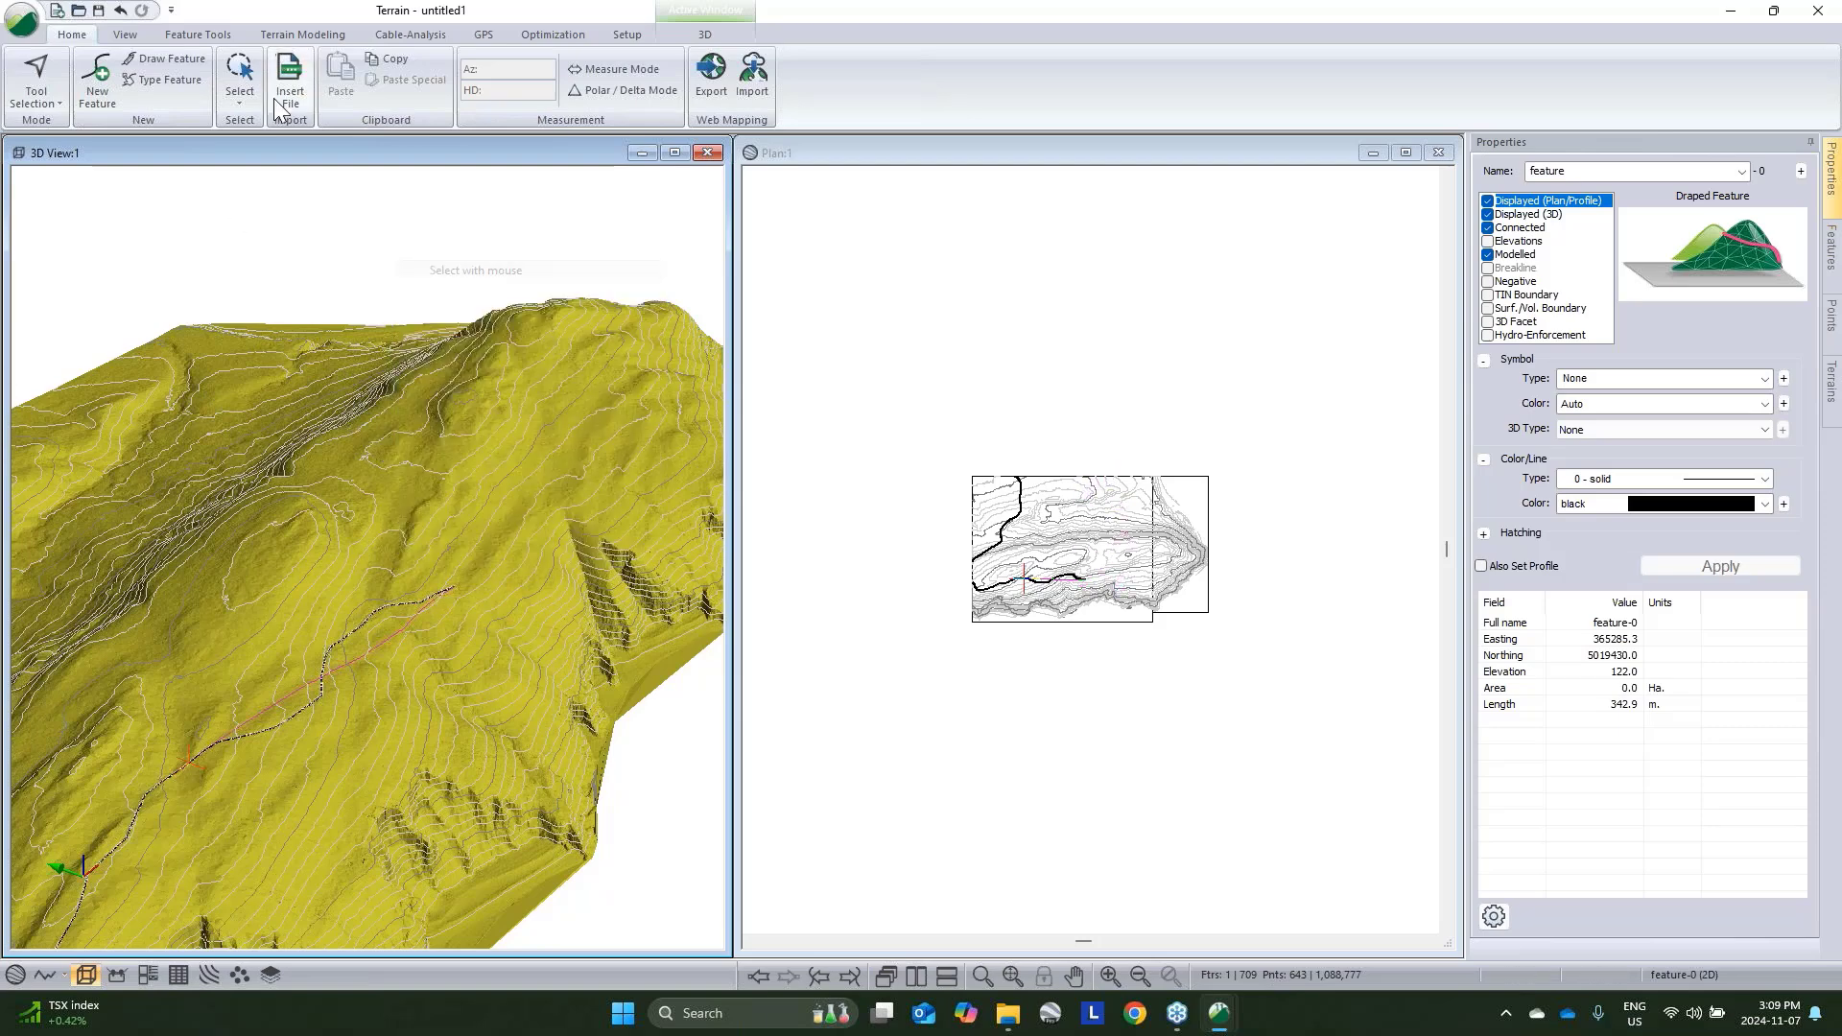
# Insert POI.shp from the Shps folder with the default import options, transforming it to the project's coordinate system
pyautogui.click(290, 88)
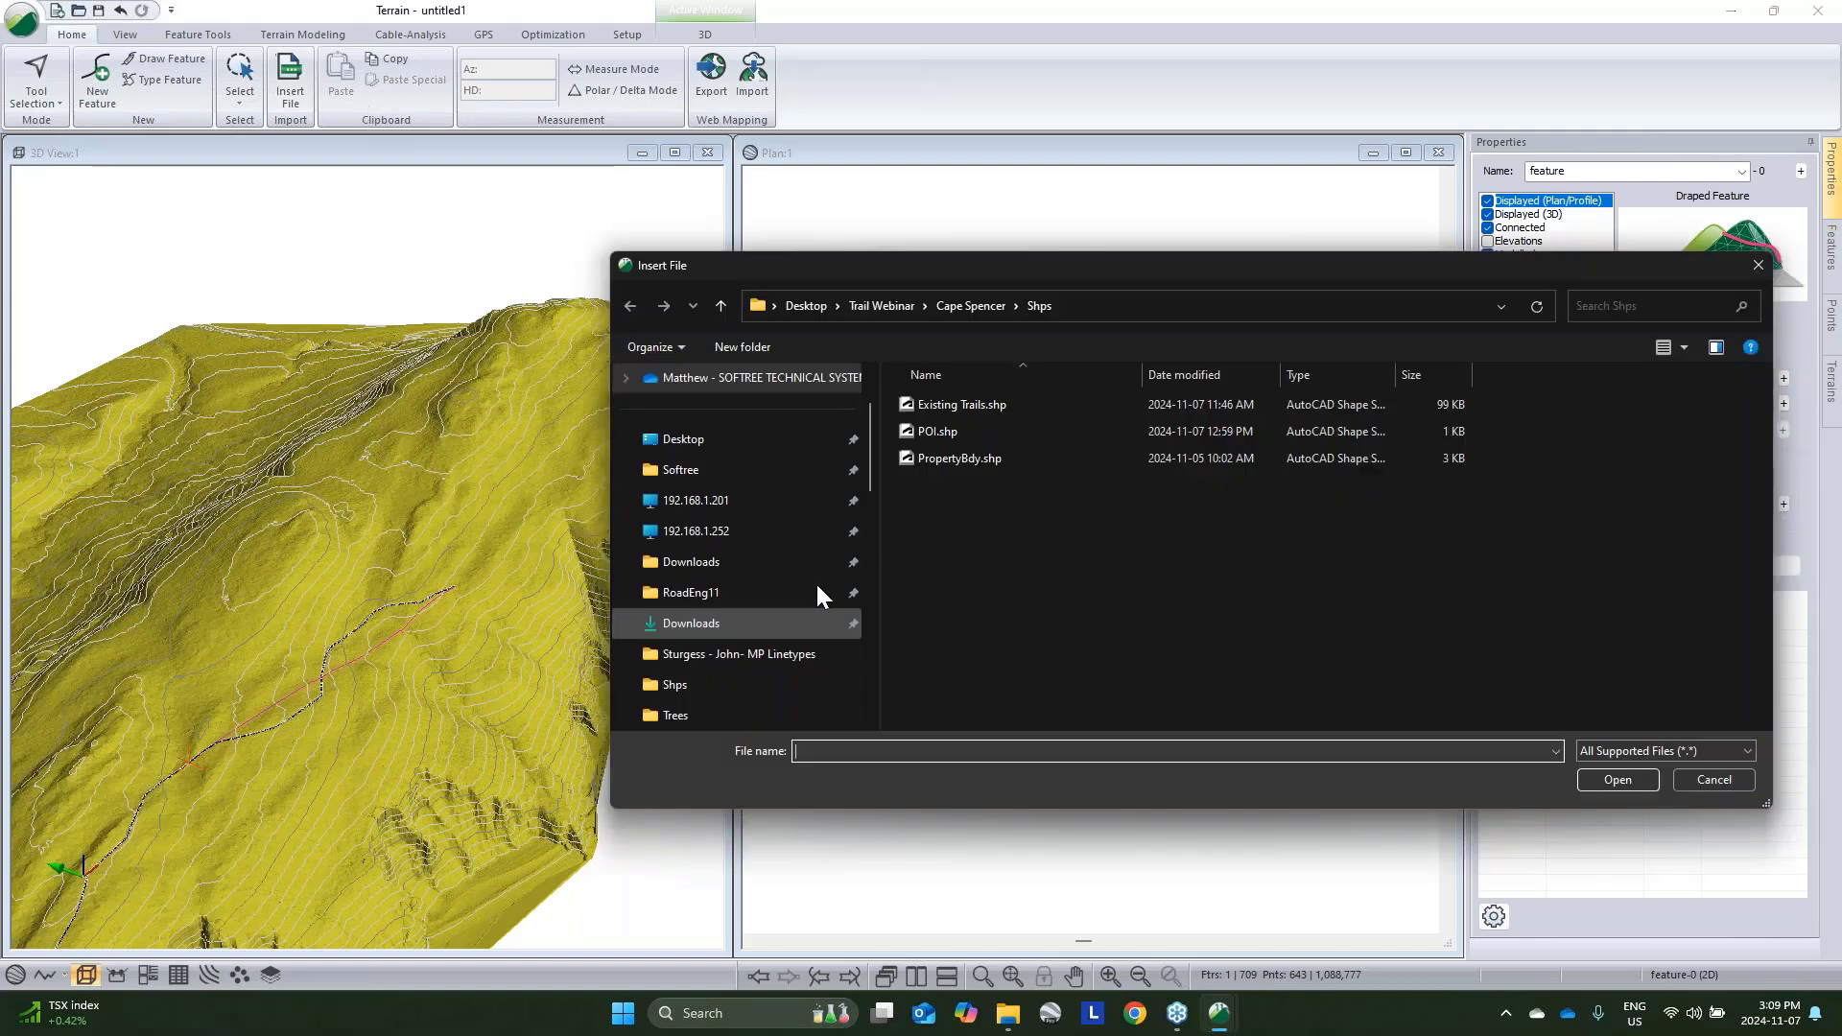
pyautogui.click(1587, 775)
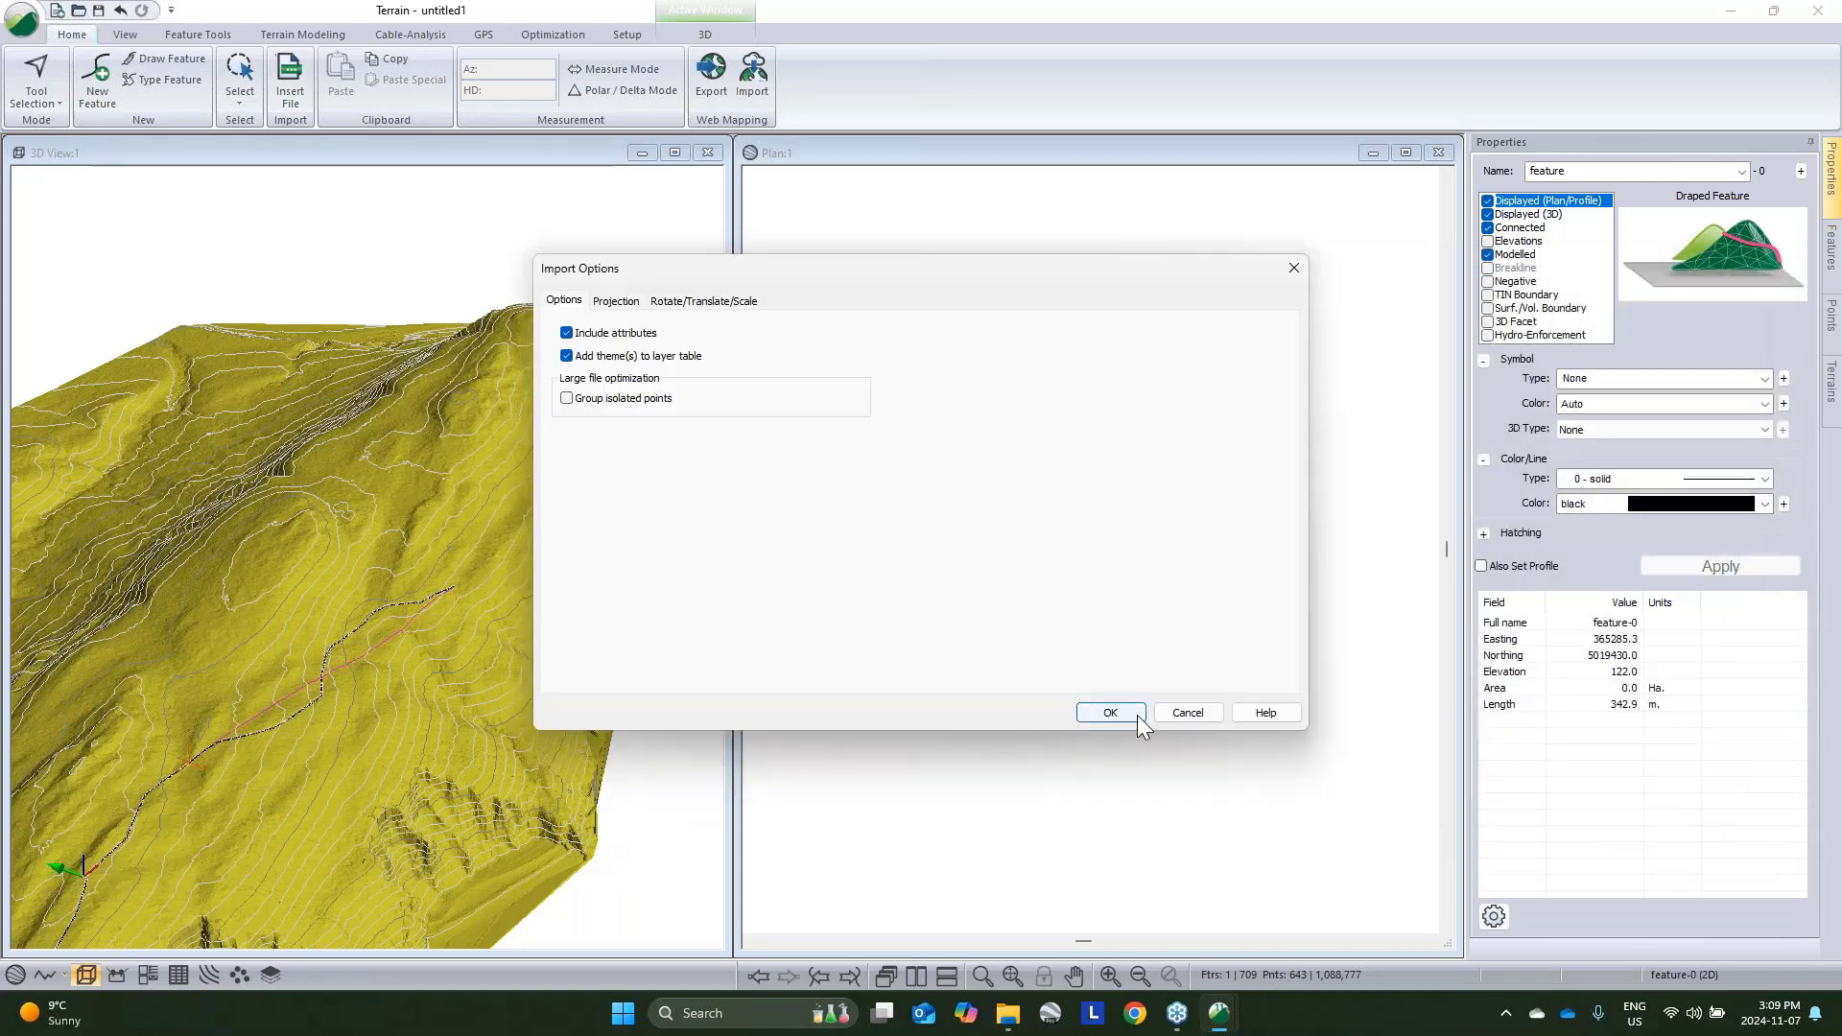
pyautogui.click(1132, 715)
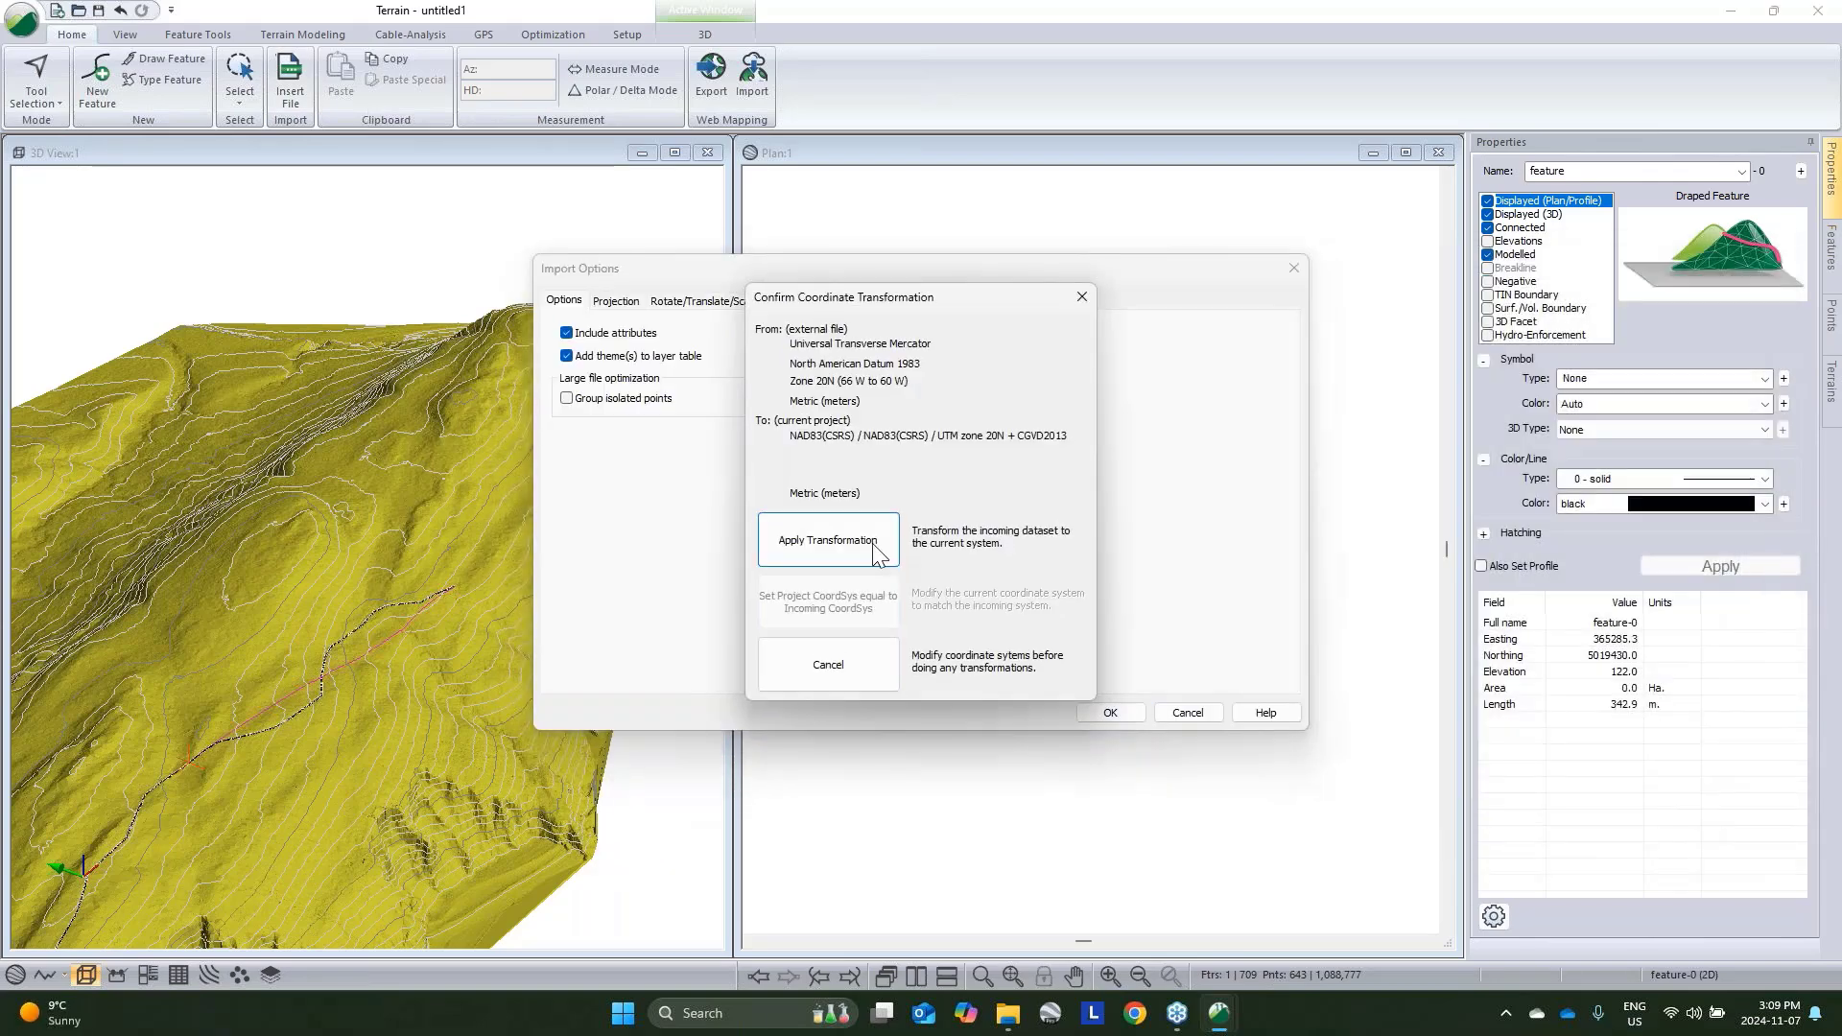
pyautogui.click(835, 540)
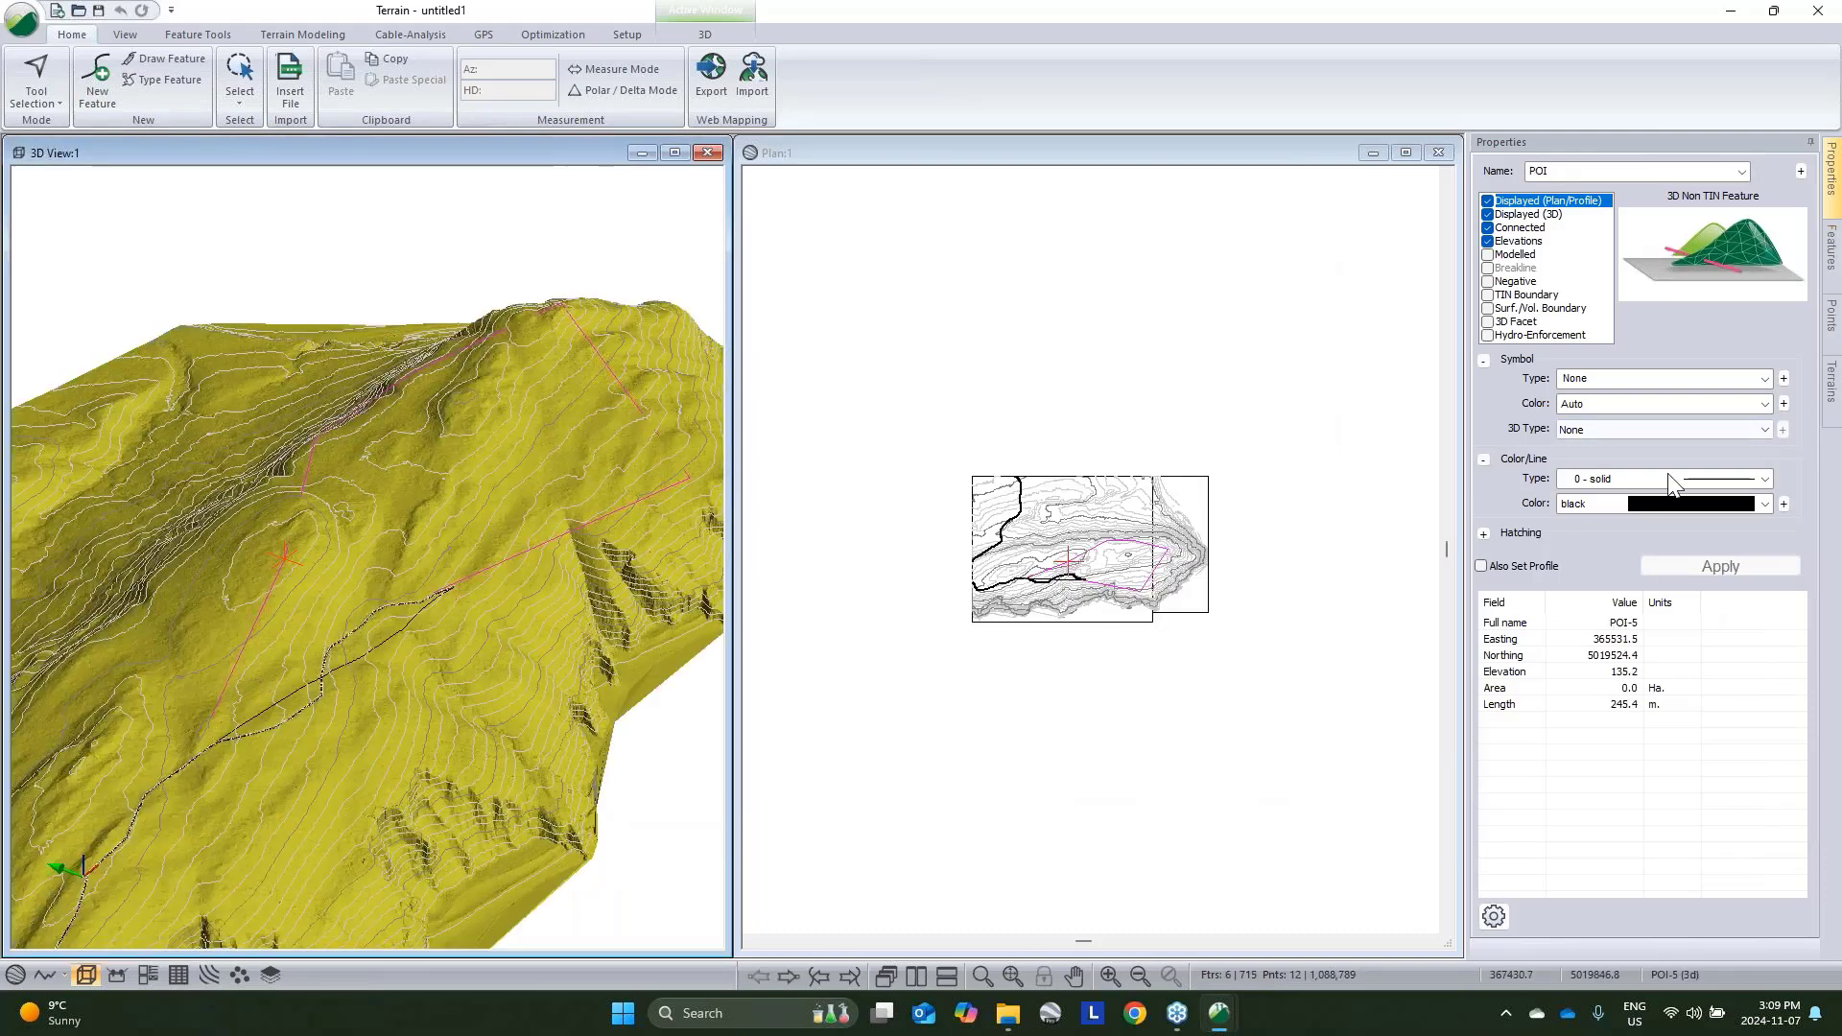
# Give the imported POI features line type 5 - thick (medium) and the colour orange
pyautogui.click(1675, 480)
pyautogui.click(1691, 579)
pyautogui.click(1680, 507)
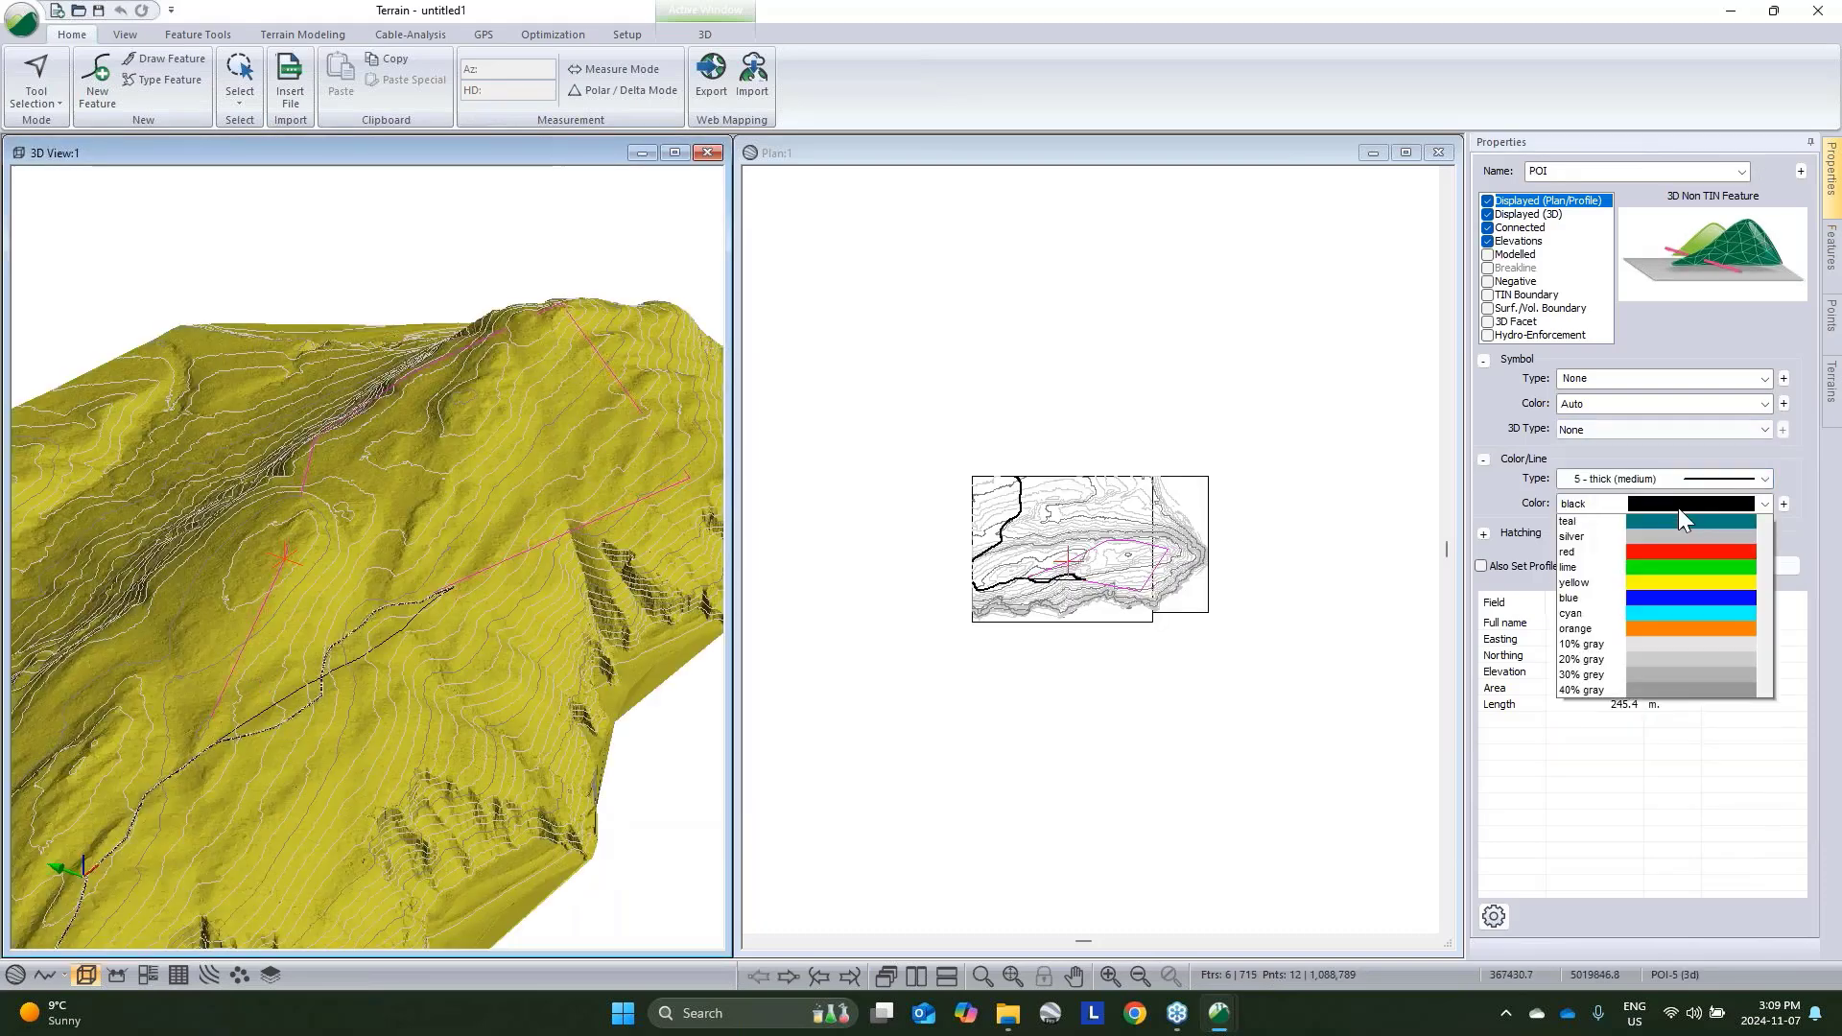
pyautogui.click(1684, 721)
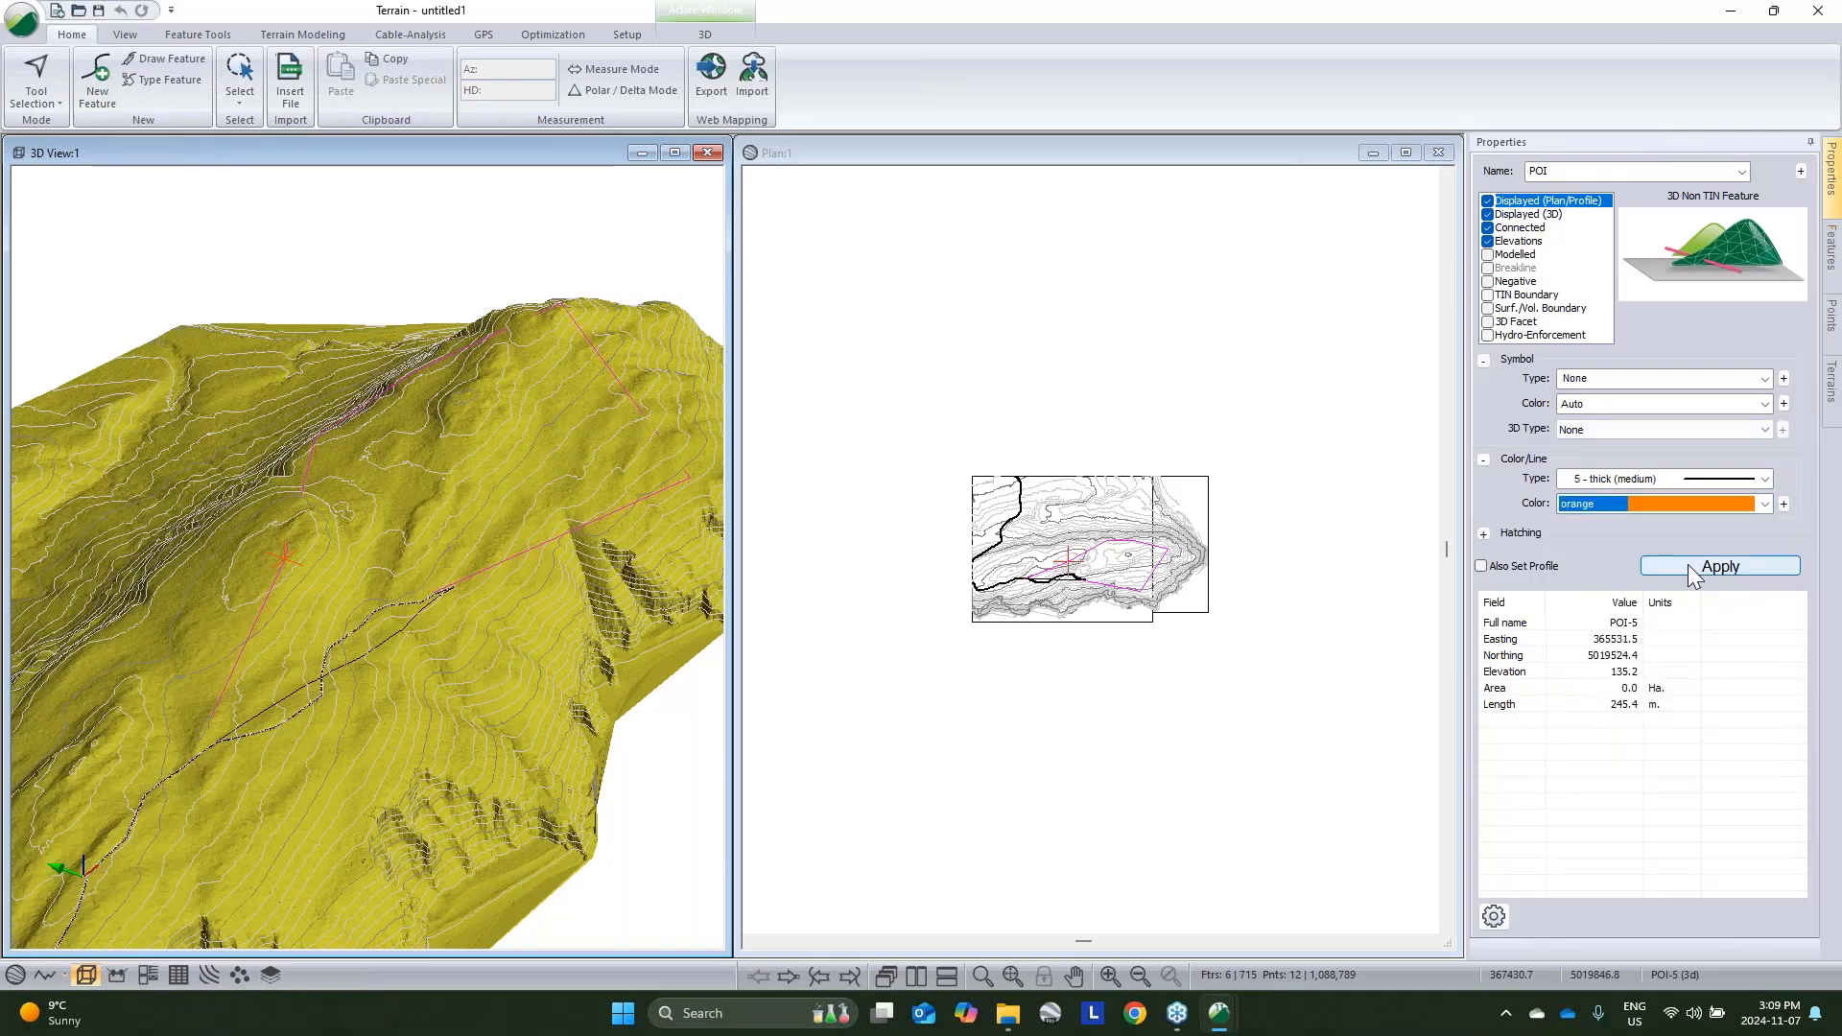
pyautogui.click(1689, 564)
pyautogui.moveTo(374, 576); pyautogui.dragTo(325, 714, button='middle')
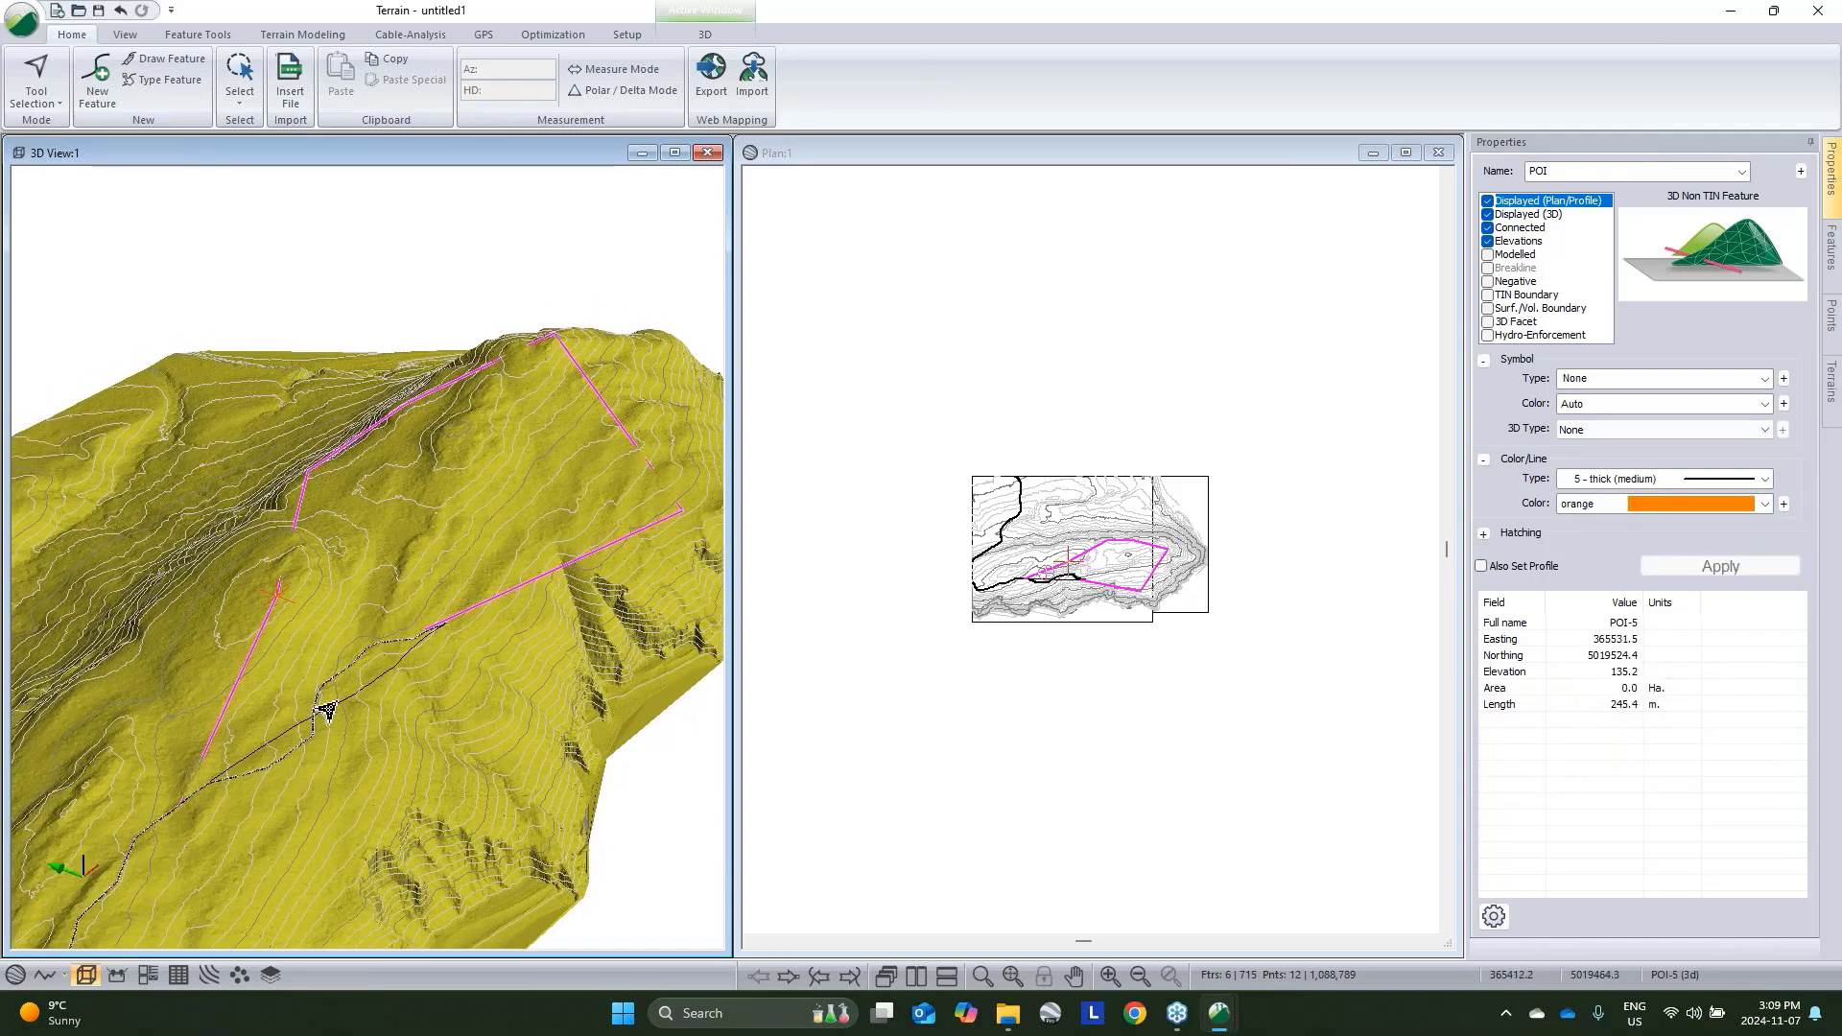
pyautogui.scroll(2, 1052, 602)
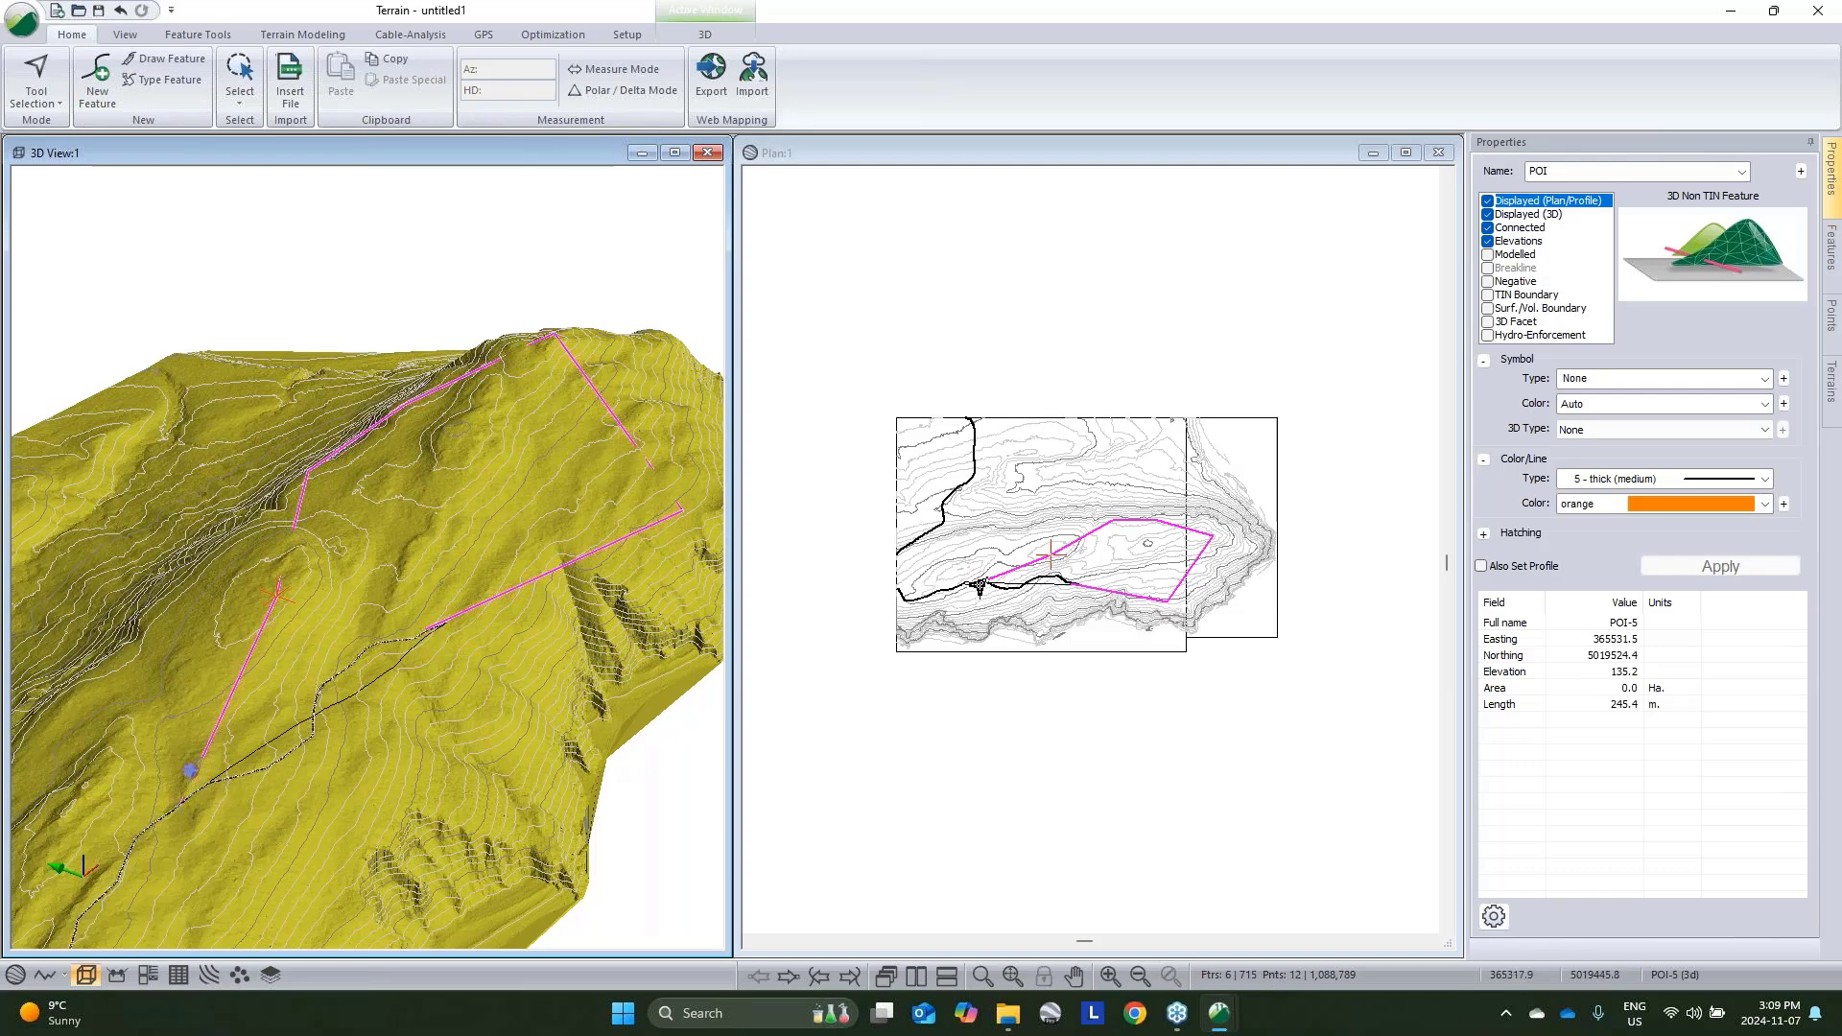
# Give the imported POI features the Circle Filled (Large) symbol
pyautogui.moveTo(369, 515); pyautogui.dragTo(487, 576, button='middle')
pyautogui.click(1764, 378)
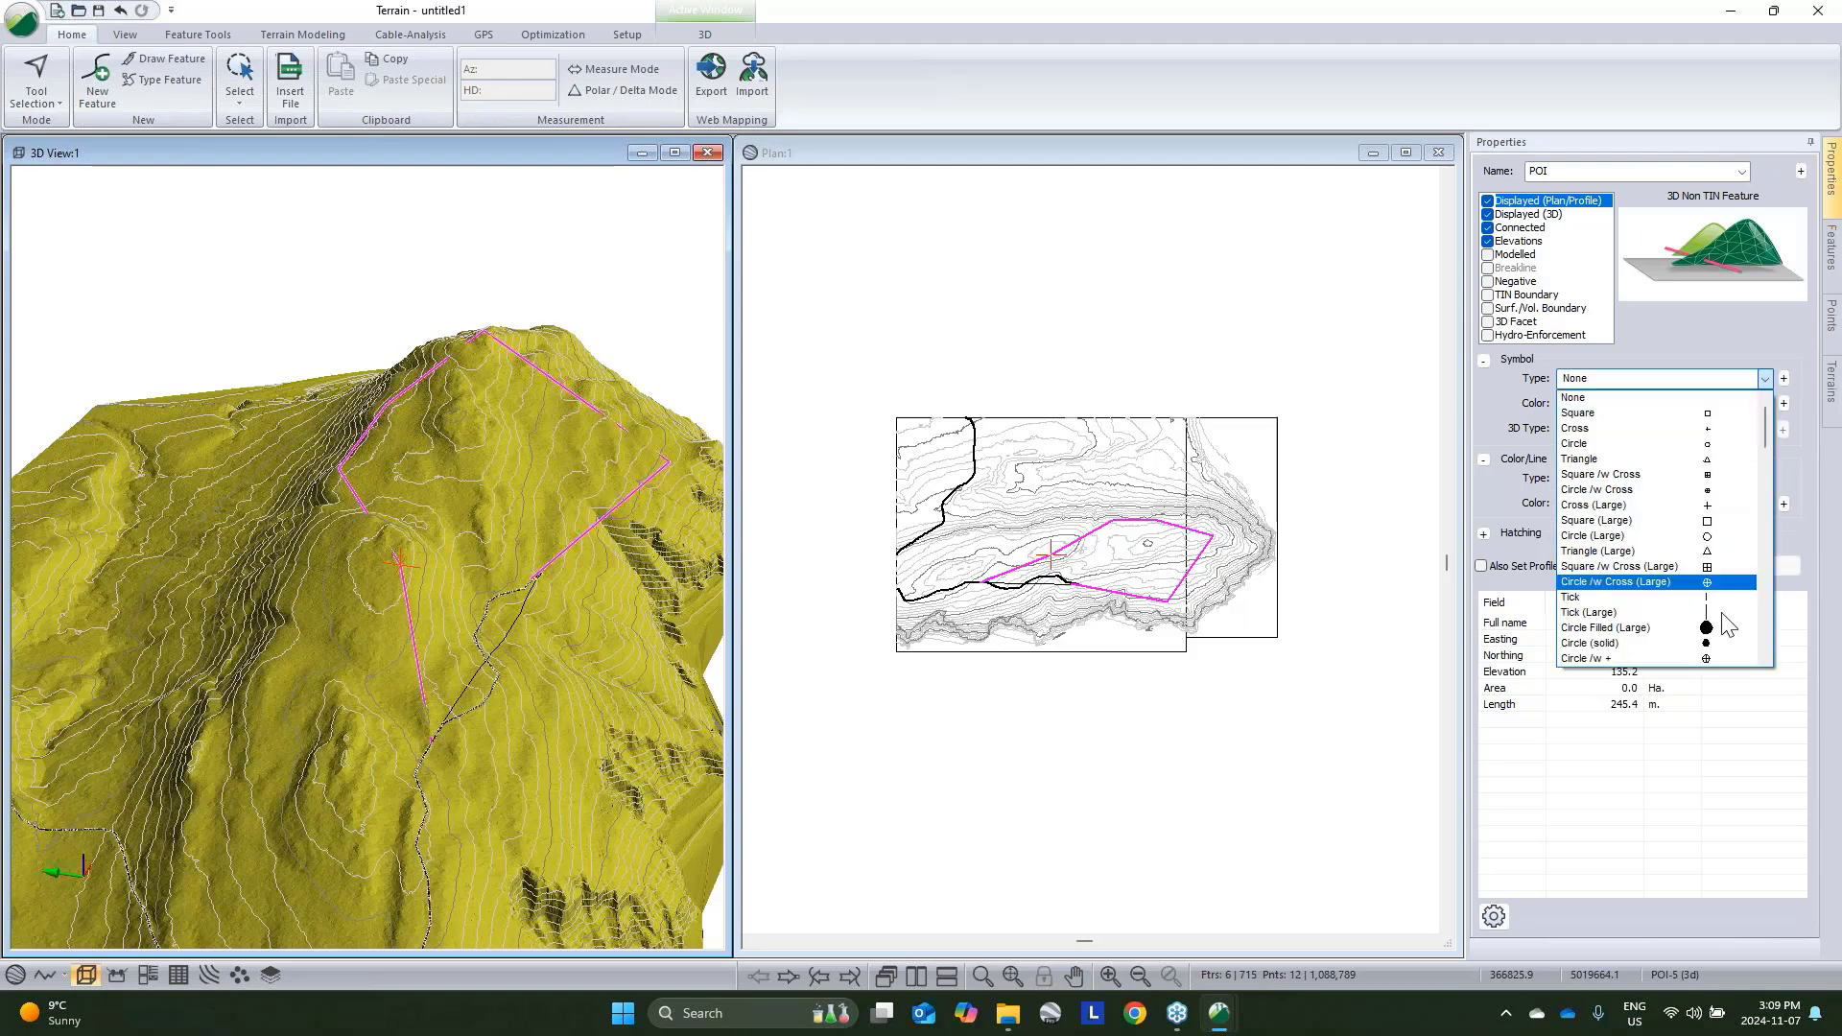
pyautogui.click(1727, 576)
pyautogui.click(1746, 573)
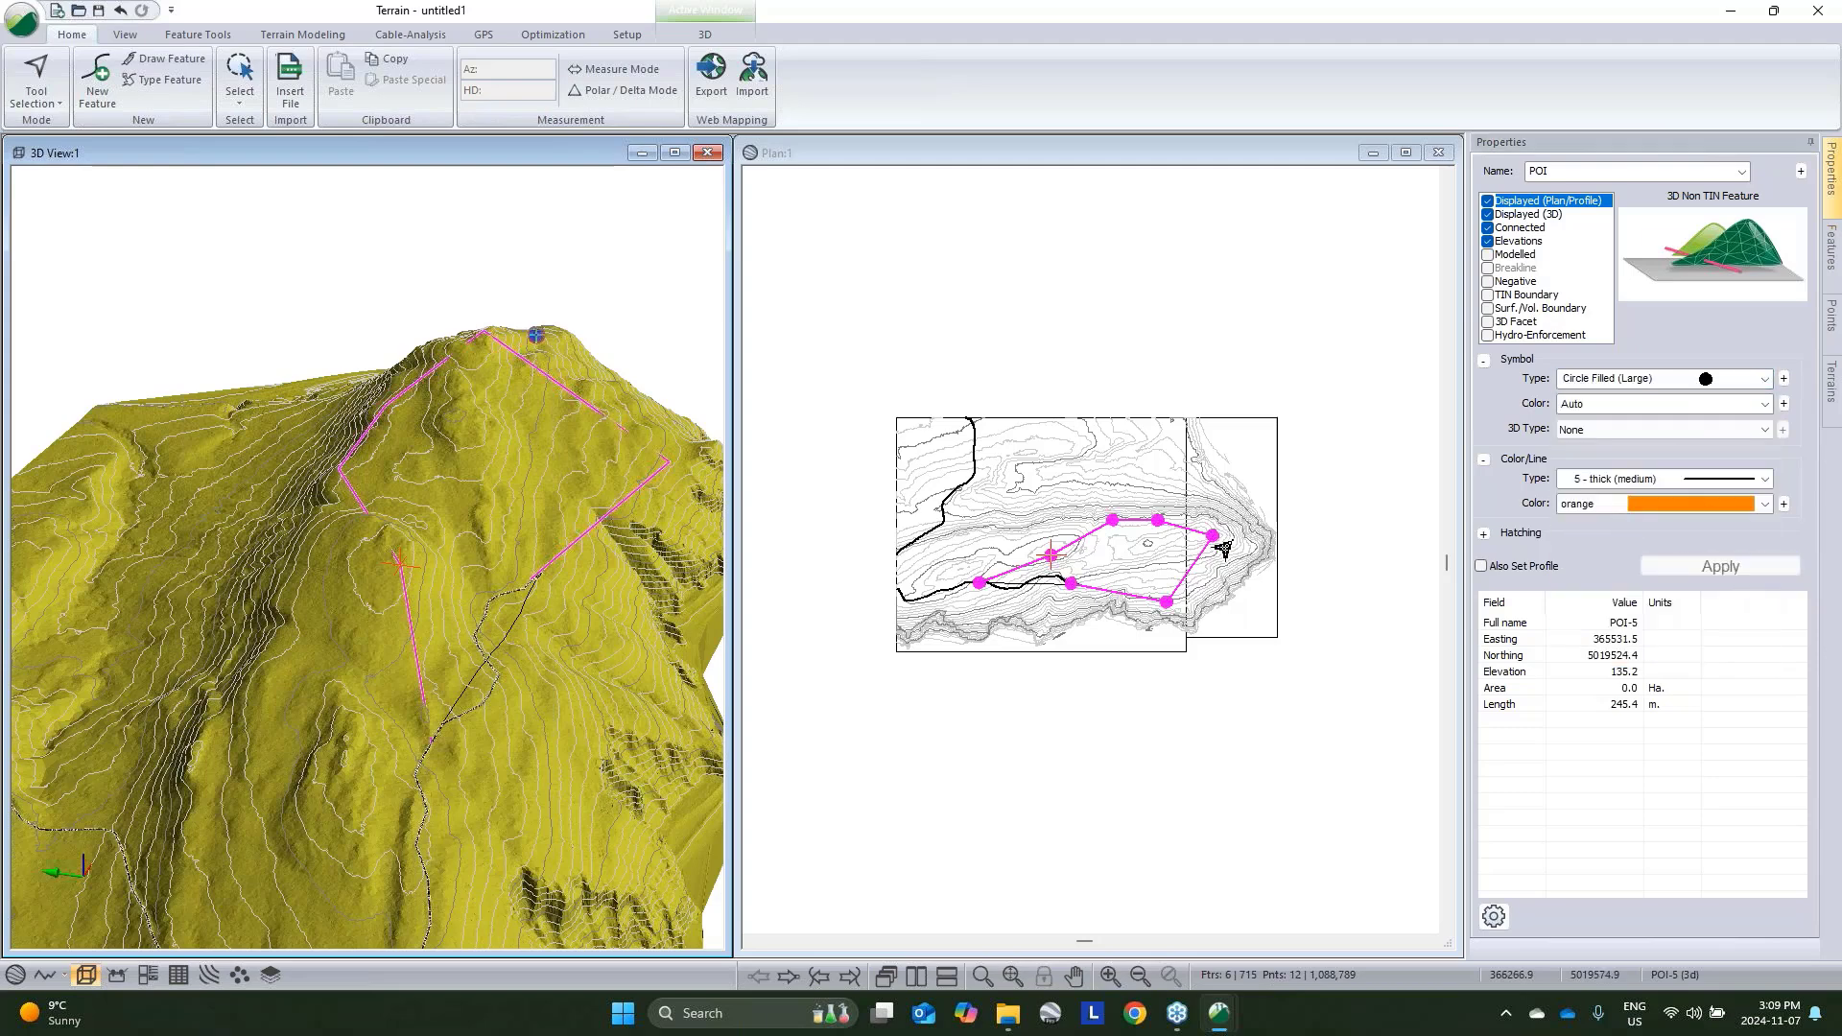
# Examine the points of interest in plan and 3D, checking how their connecting lines cross the headland's terrain, and deselect the POI features
pyautogui.scroll(3, 1080, 584)
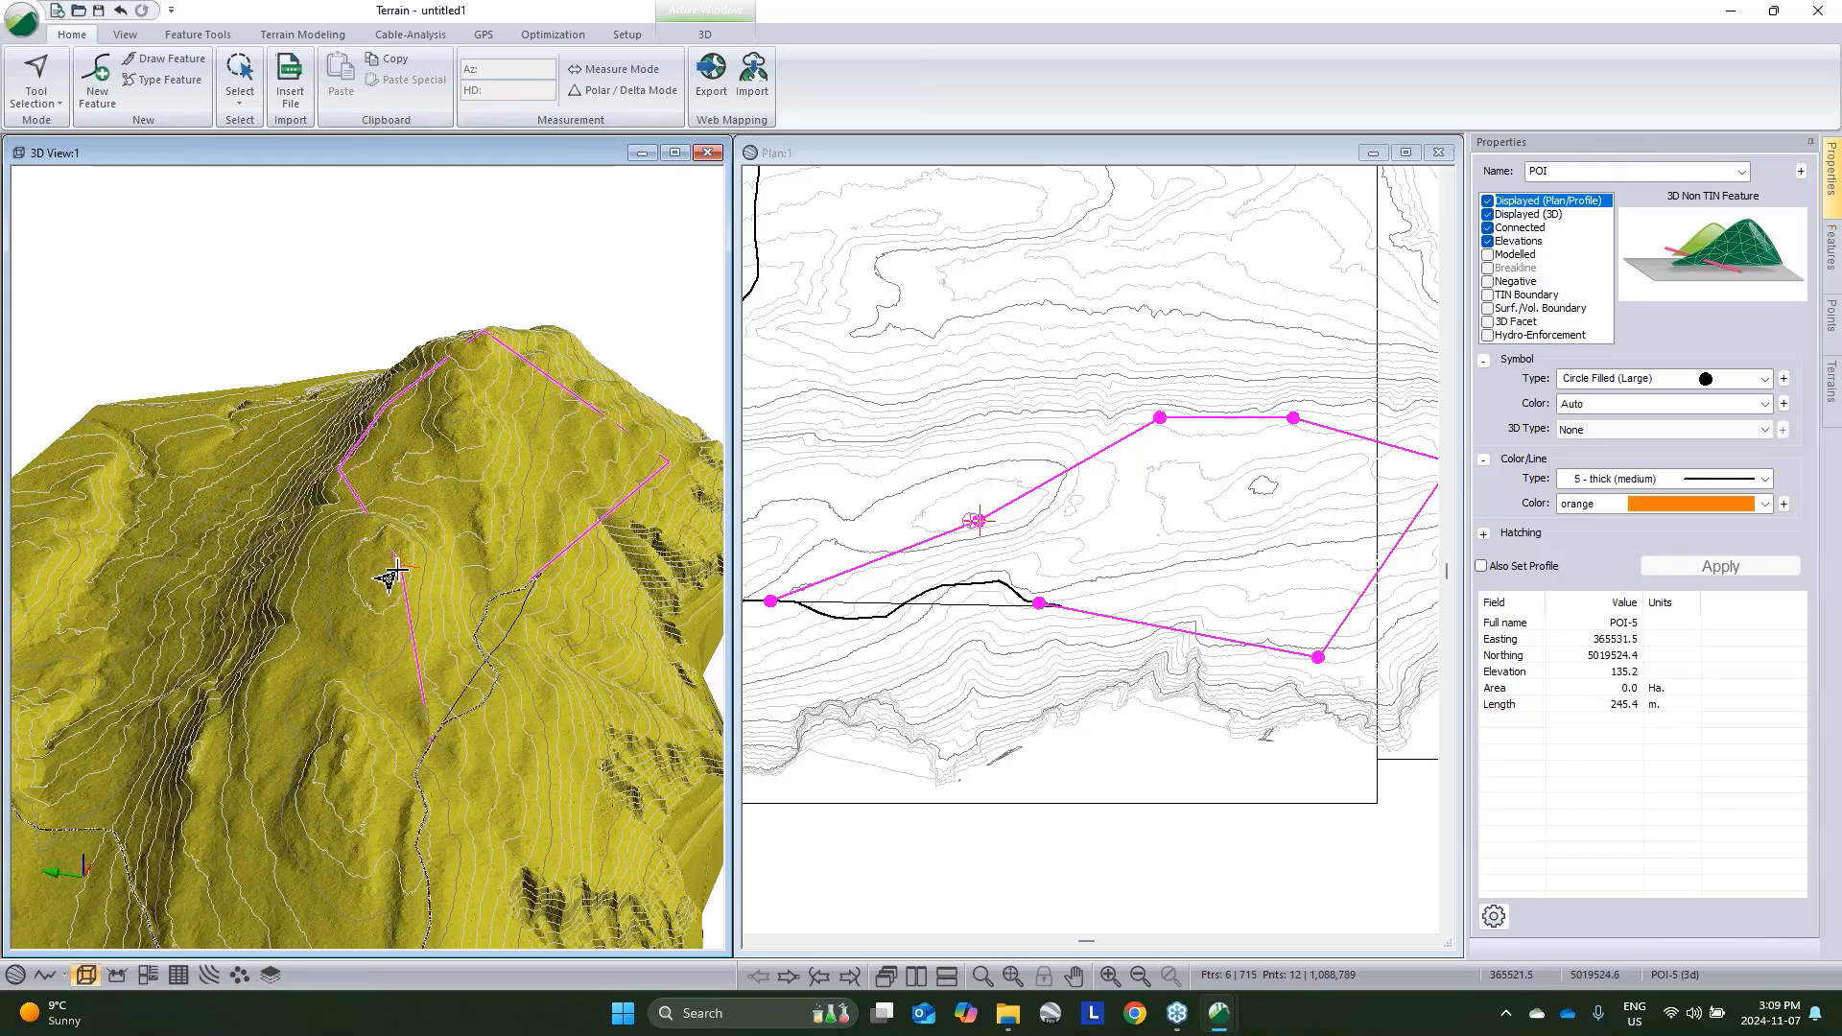
pyautogui.scroll(2, 427, 534)
pyautogui.moveTo(427, 533)
pyautogui.mouseDown()
pyautogui.moveTo(395, 595)
pyautogui.moveTo(416, 596)
pyautogui.moveTo(444, 502)
pyautogui.mouseUp()
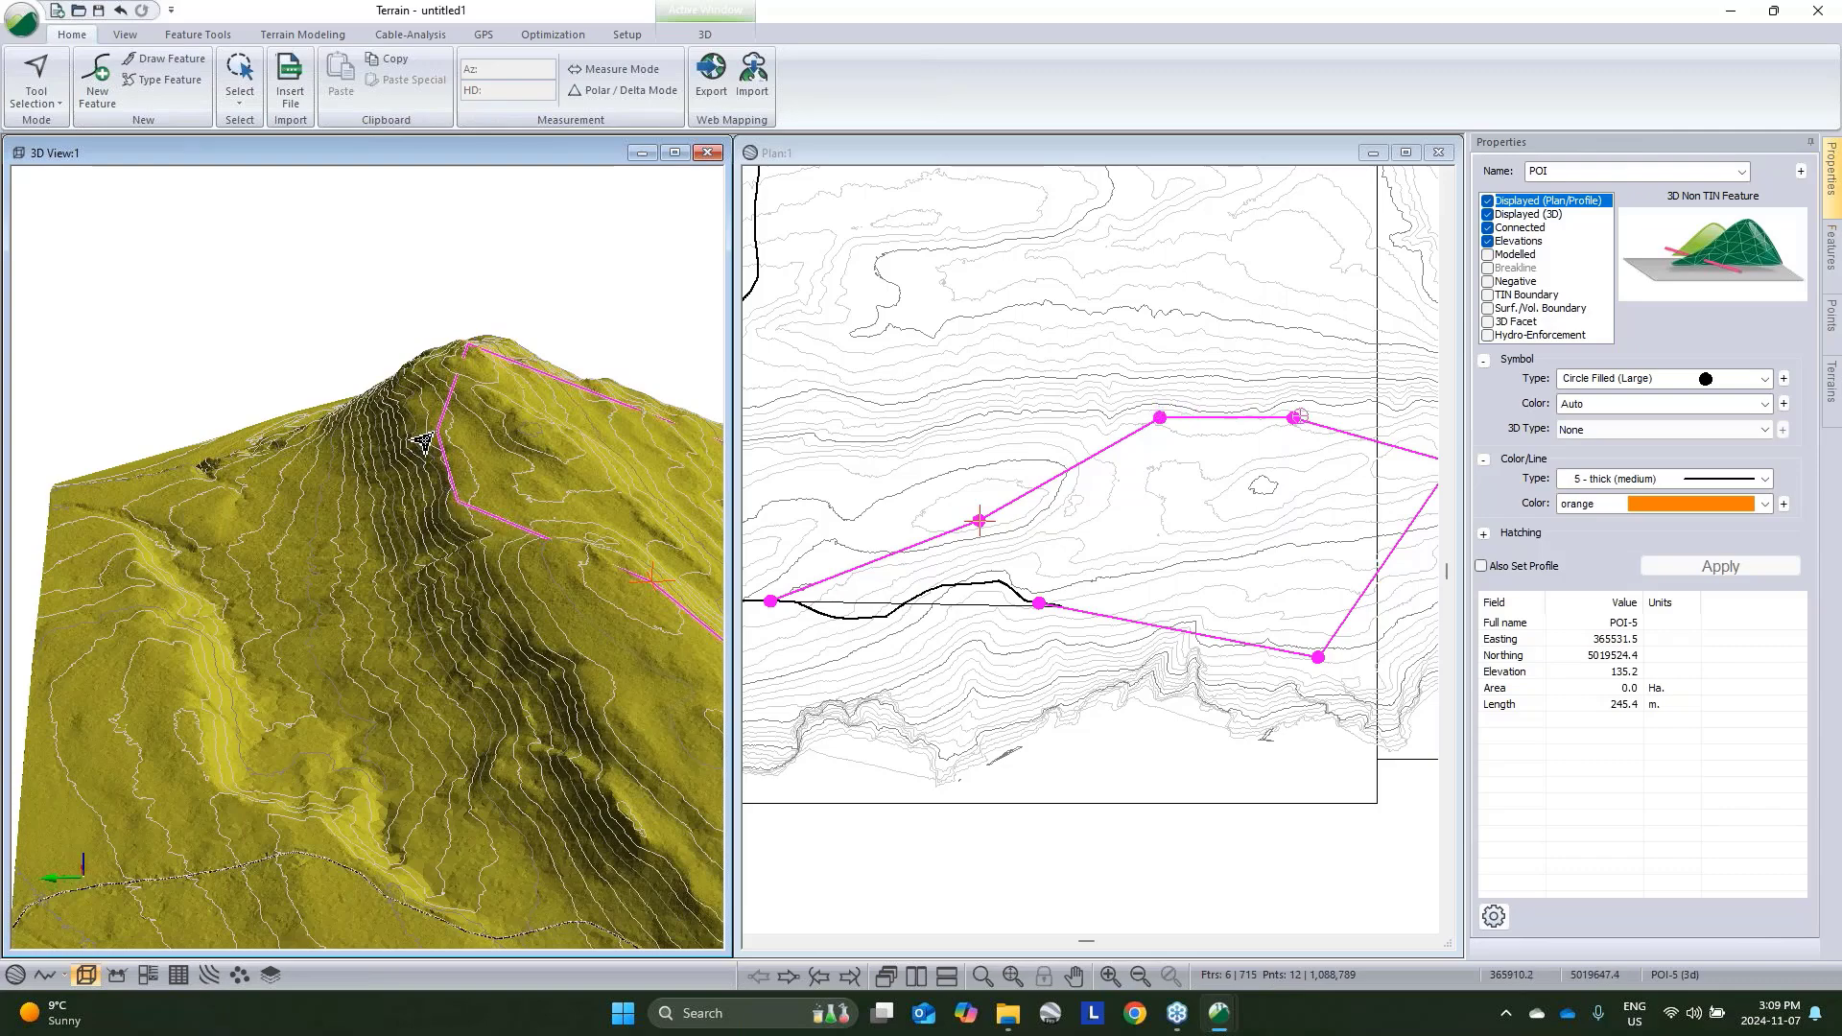
pyautogui.moveTo(429, 443); pyautogui.dragTo(576, 463)
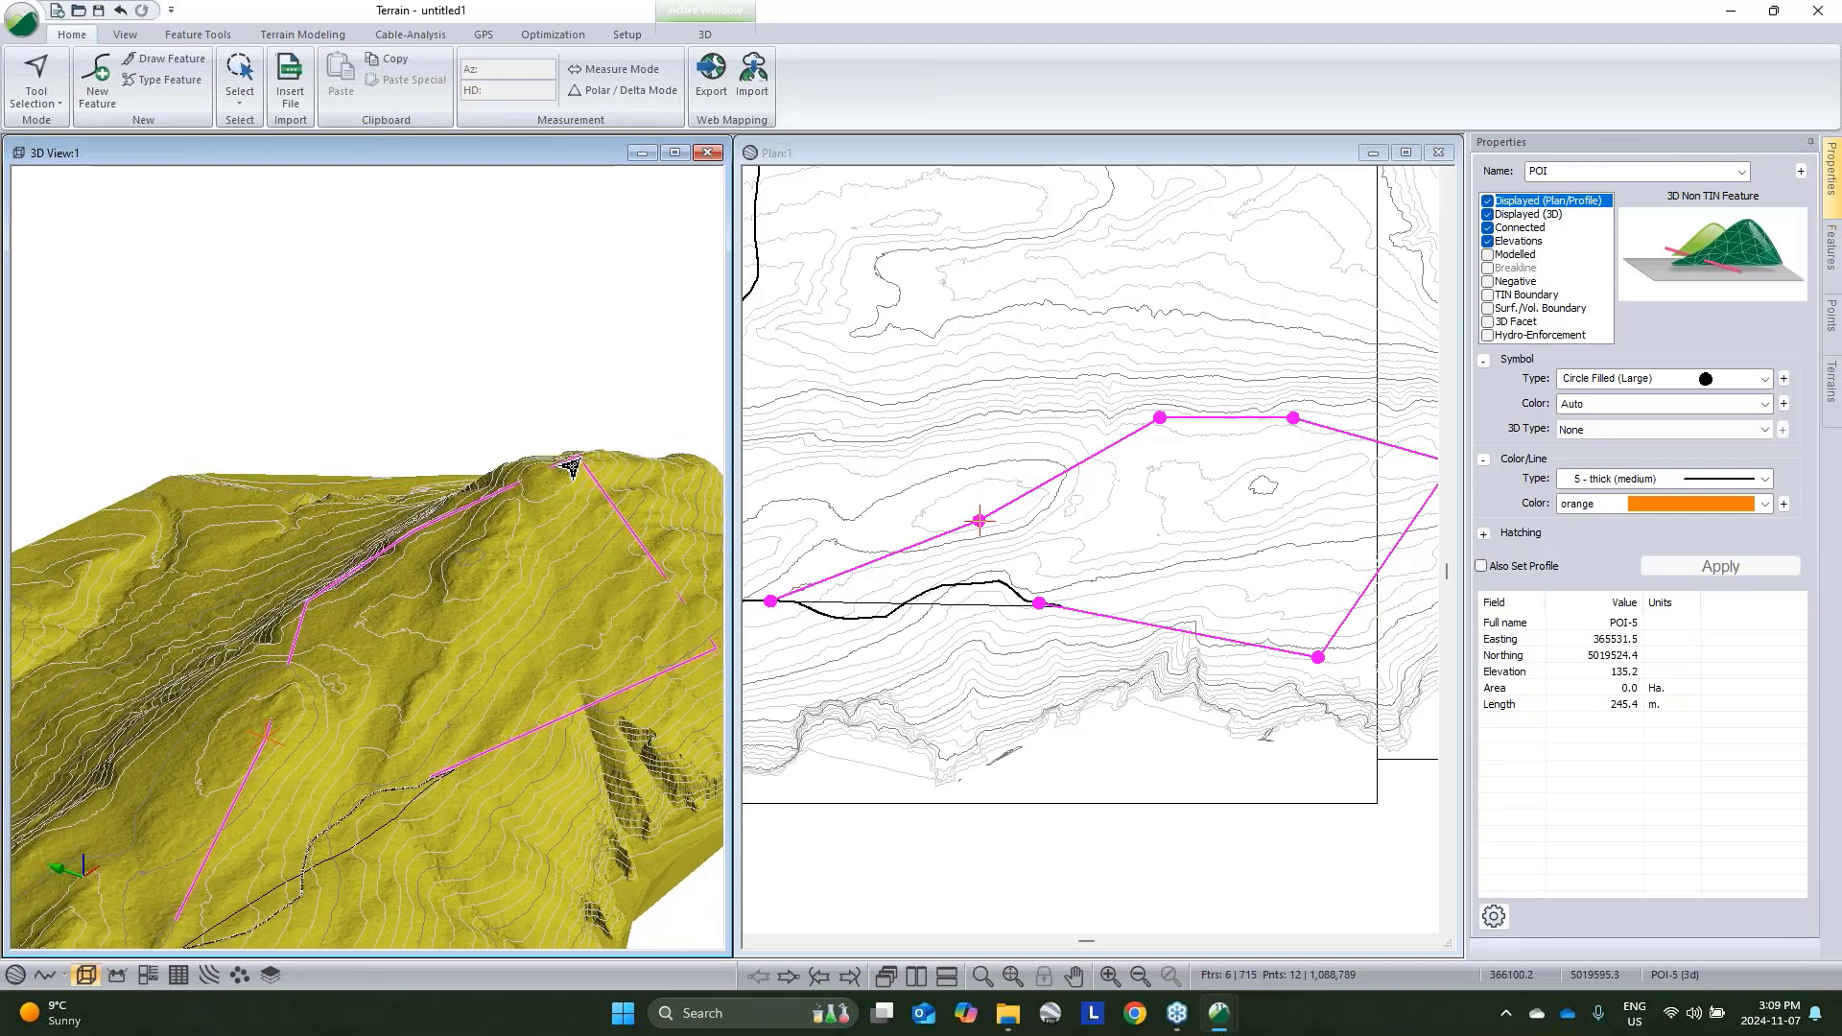
pyautogui.moveTo(429, 446); pyautogui.dragTo(351, 422, button='middle')
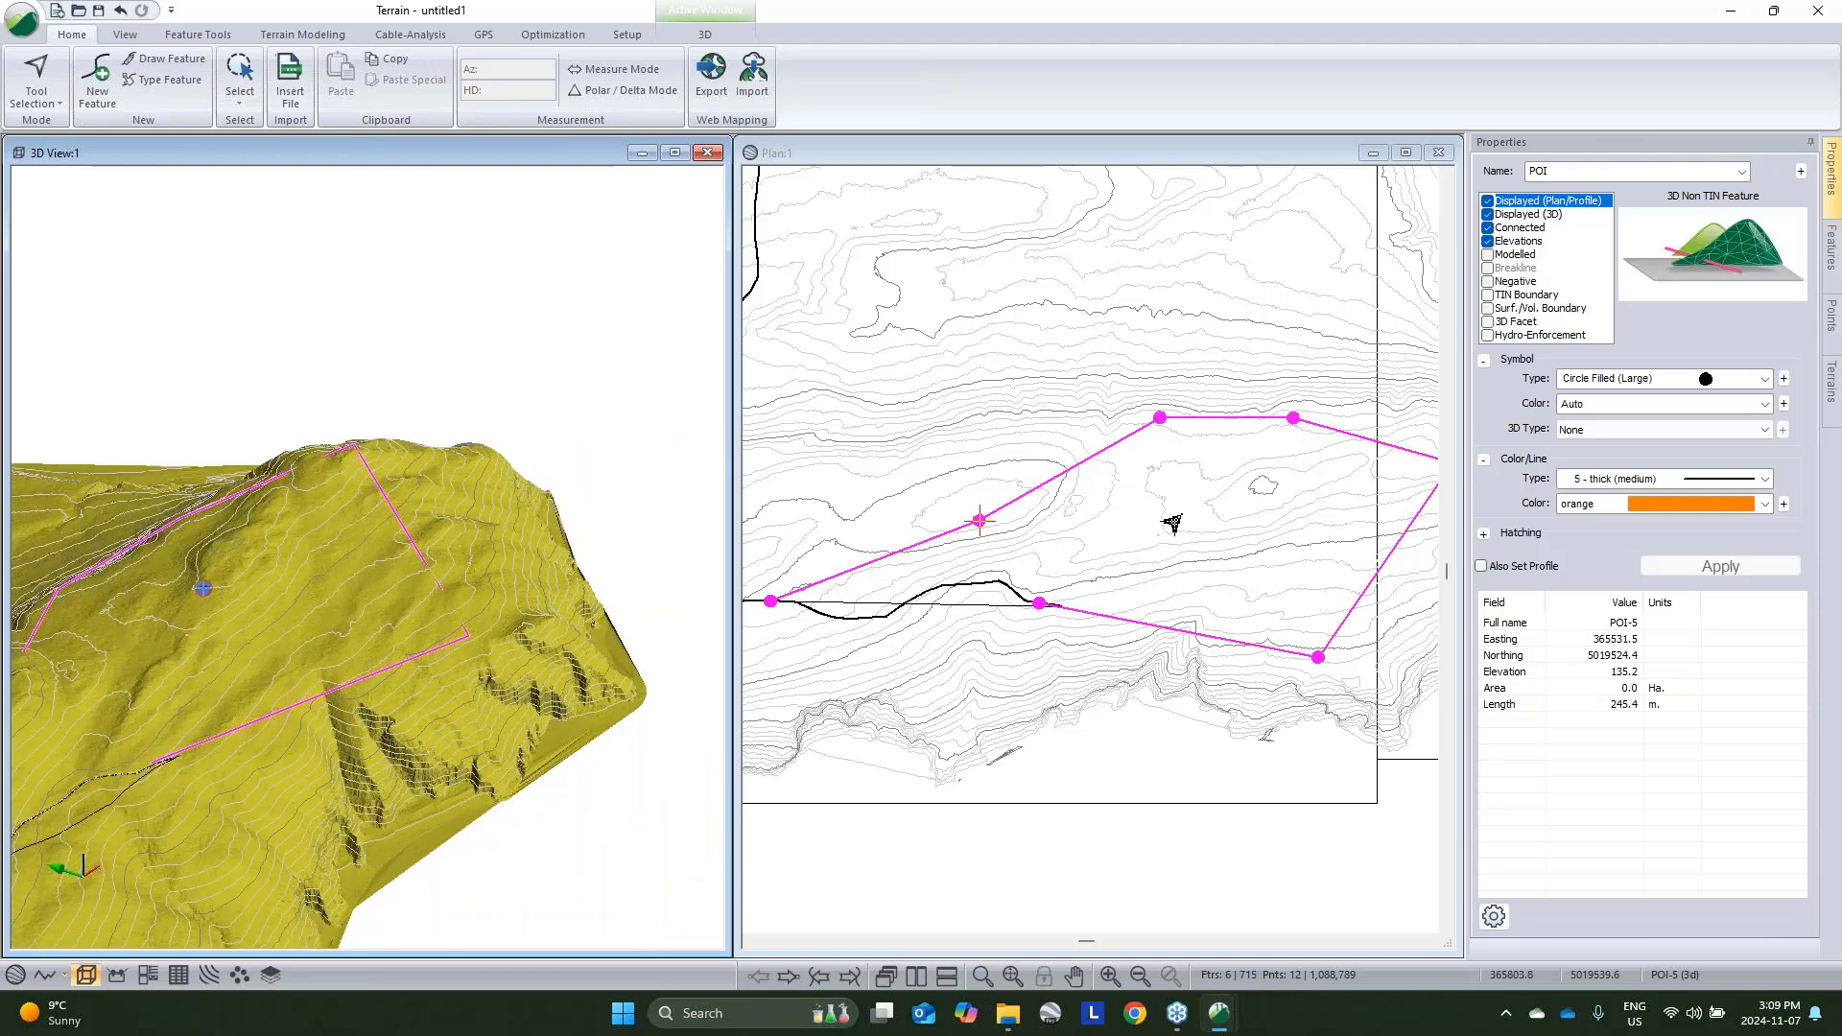
pyautogui.moveTo(500, 601); pyautogui.dragTo(610, 538, button='middle')
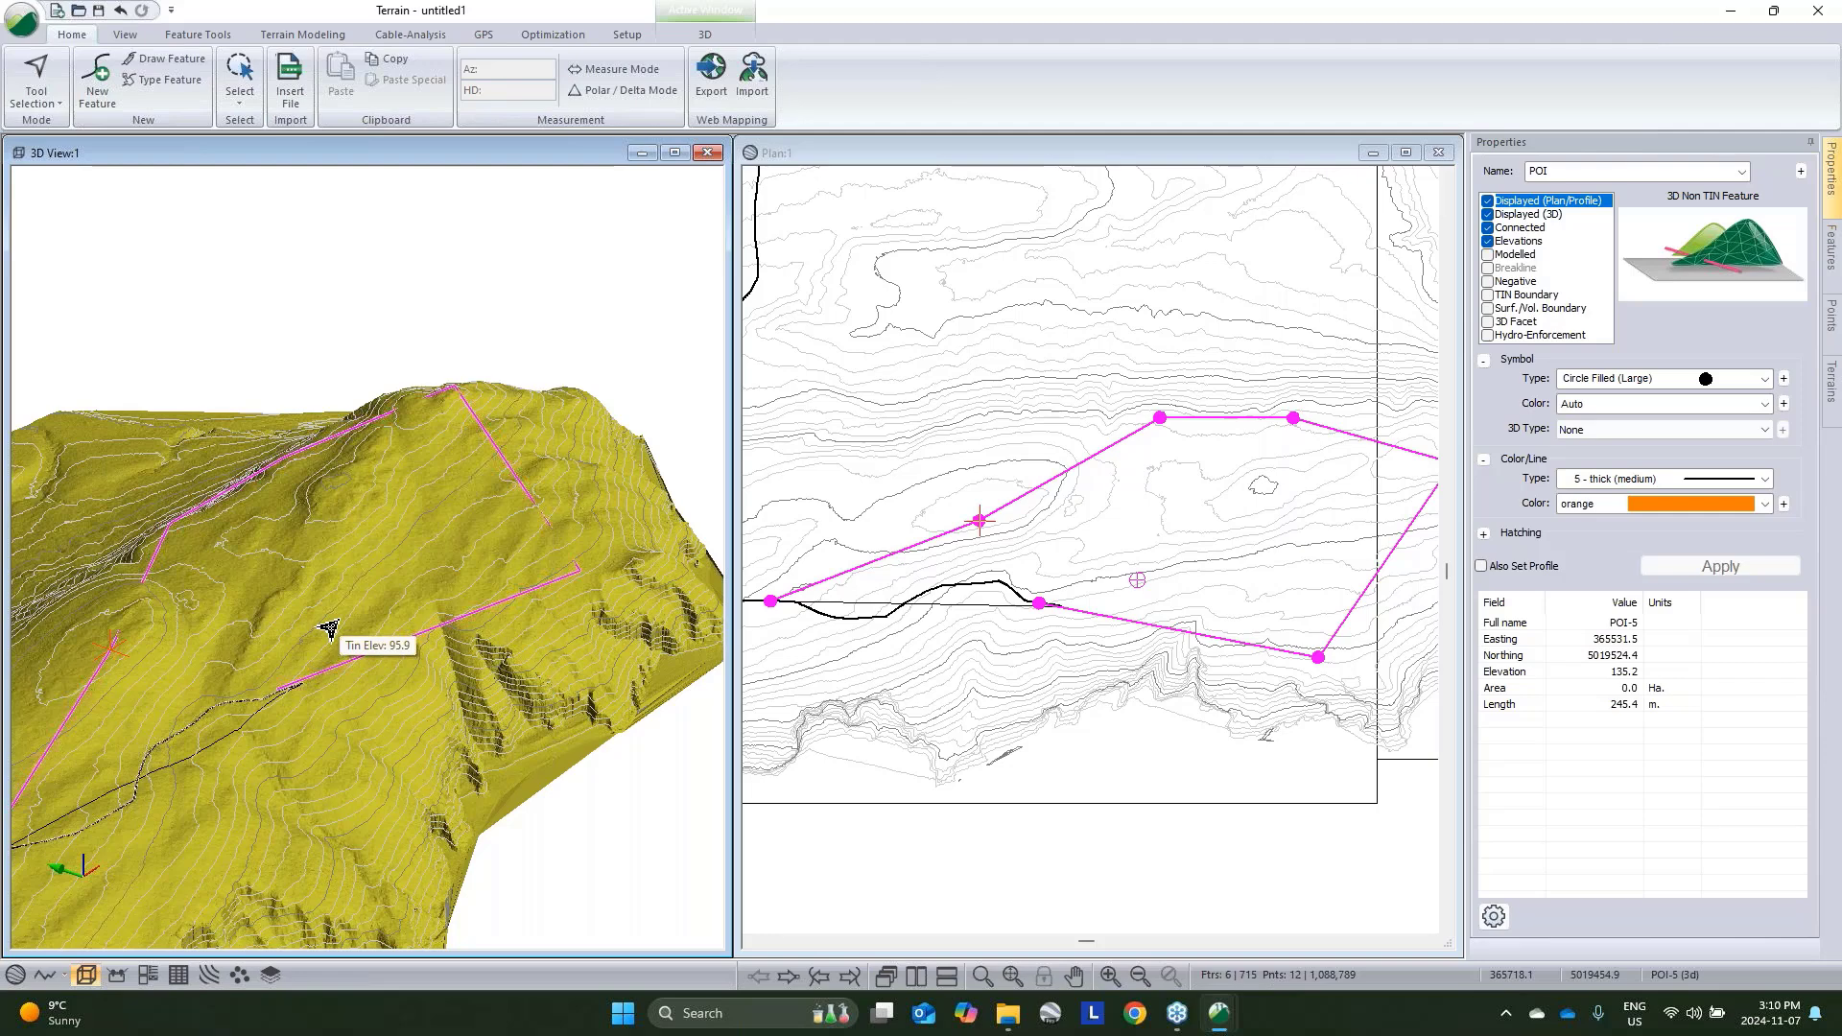
pyautogui.click(1176, 501)
pyautogui.moveTo(1176, 501); pyautogui.dragTo(1206, 475)
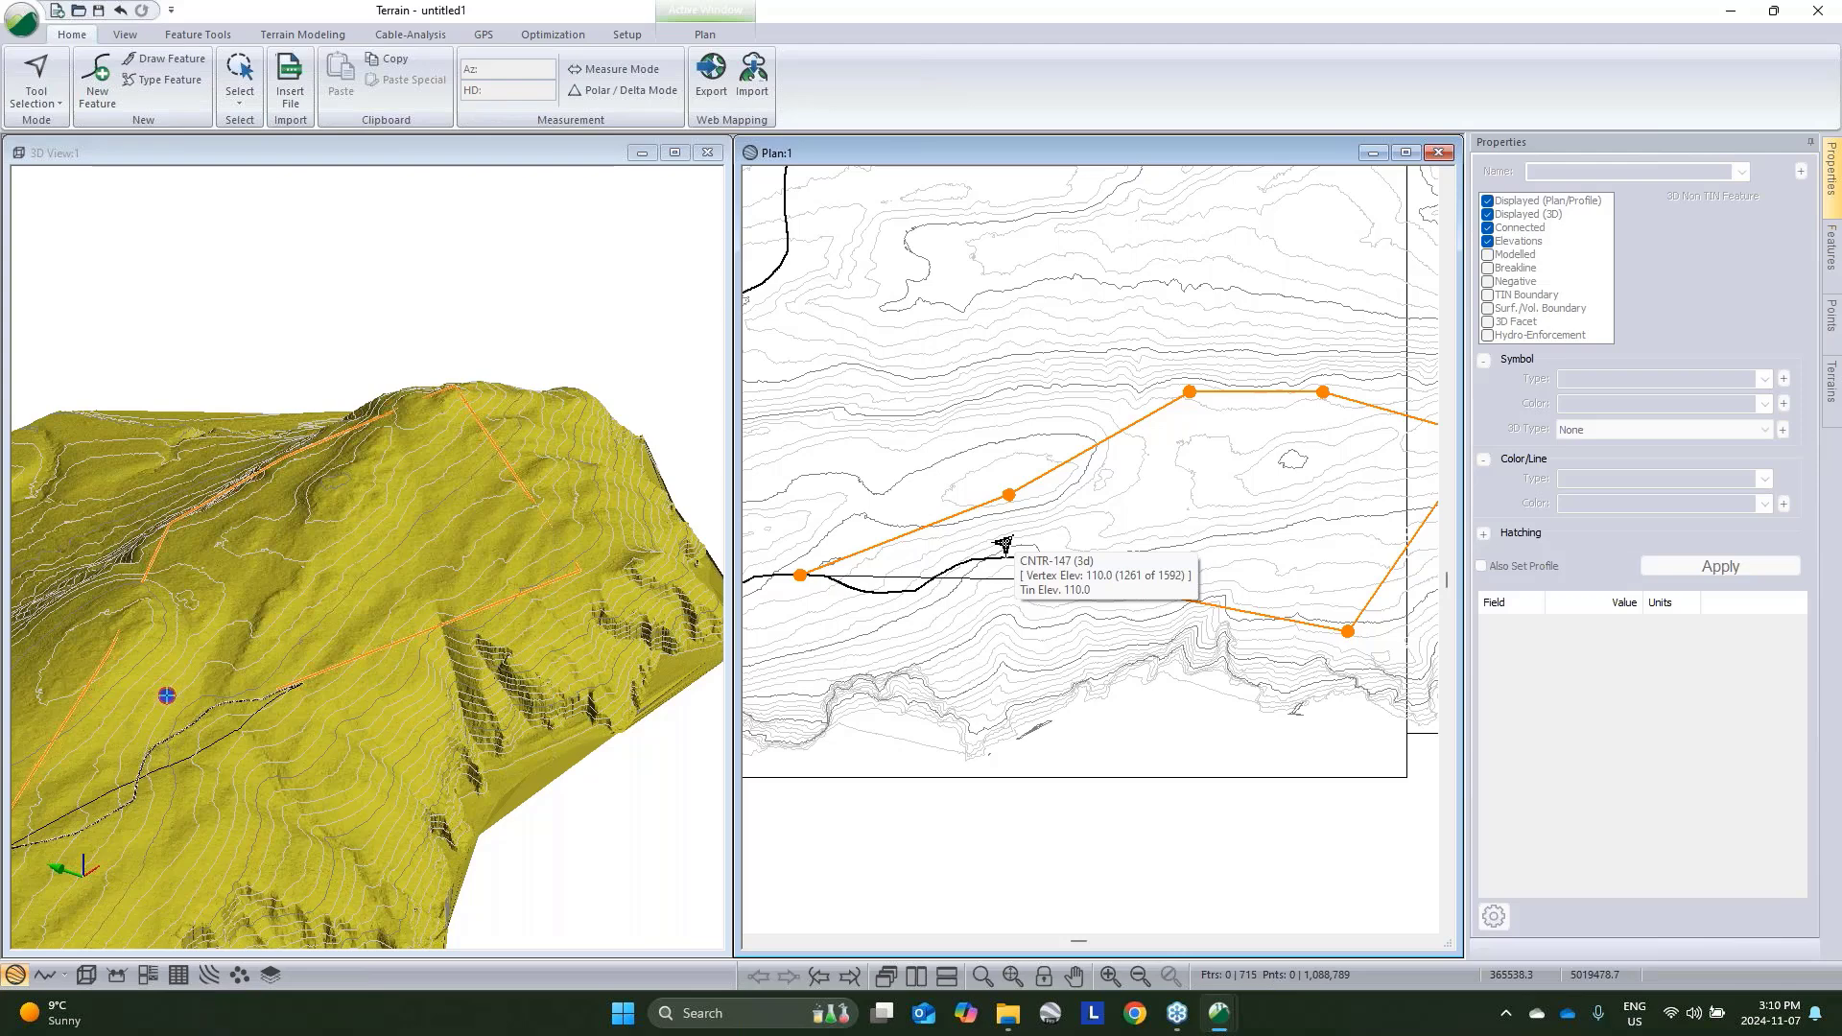
# Generate stream and pond features on the current TIN with a 1 m cell size and 7500 sq. m stream drainage area, and view them in 3D
pyautogui.click(572, 36)
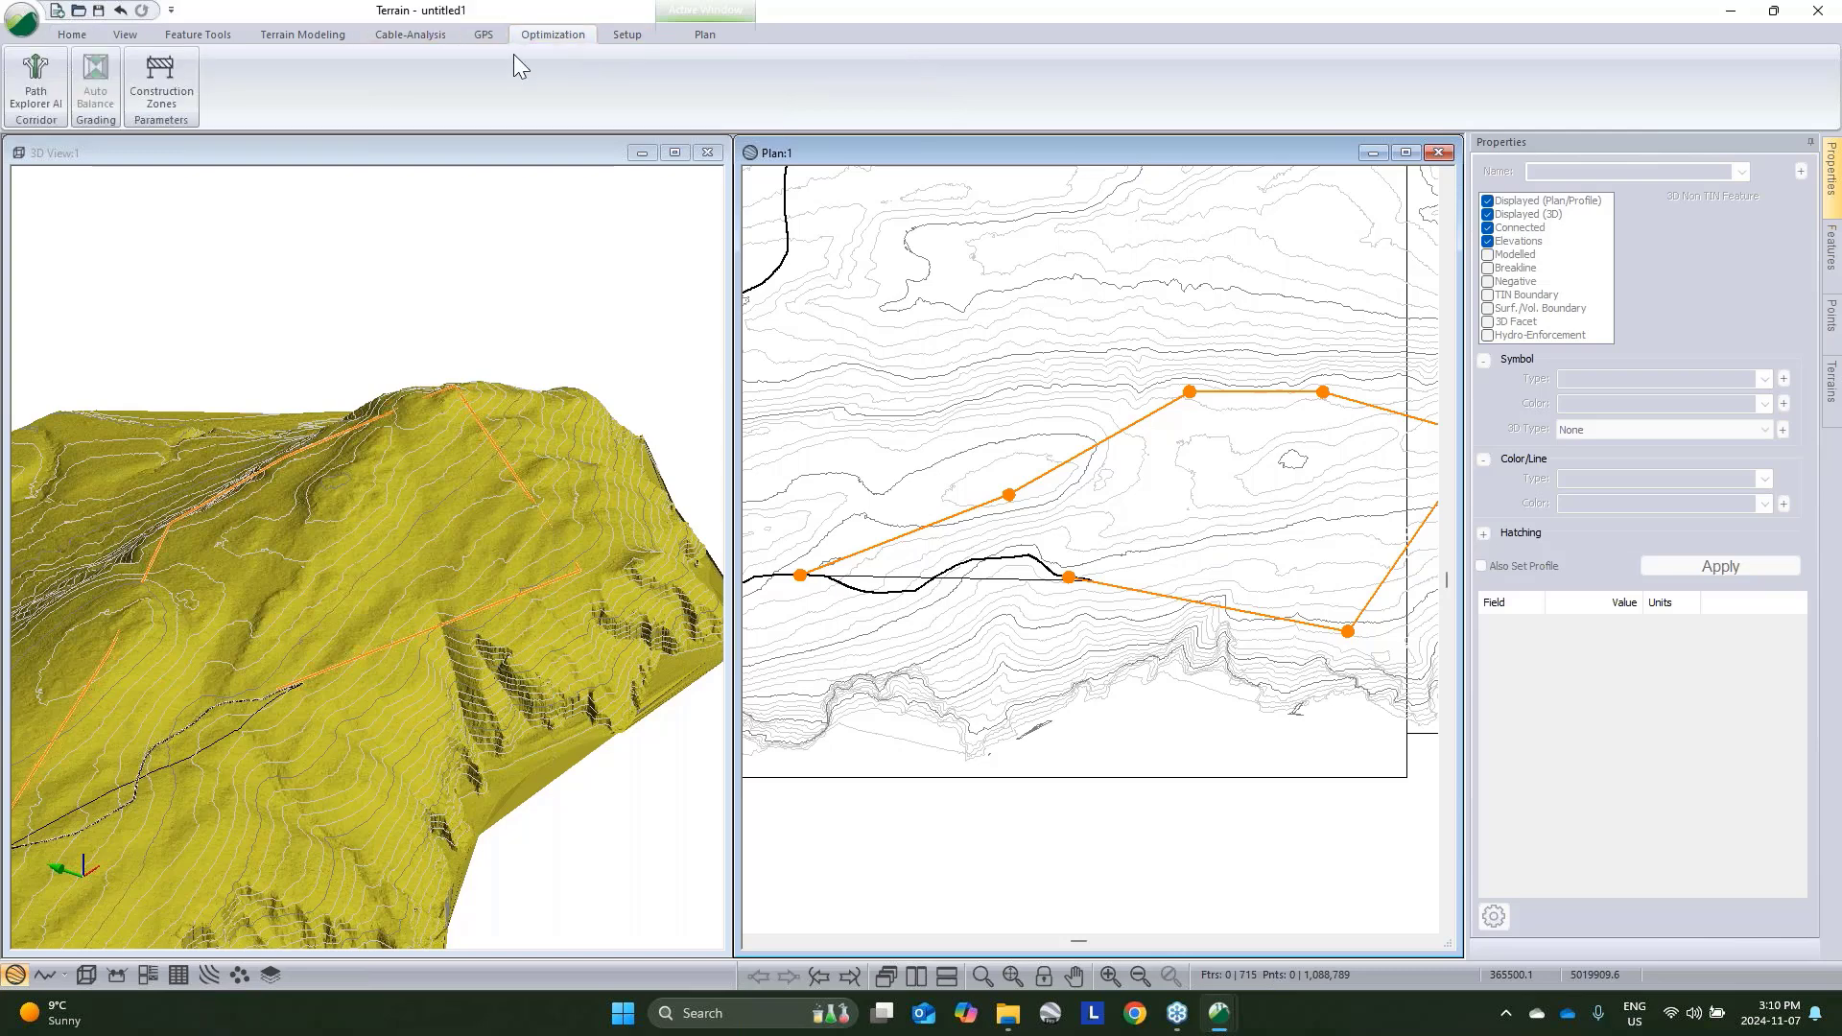
pyautogui.click(328, 35)
pyautogui.click(458, 100)
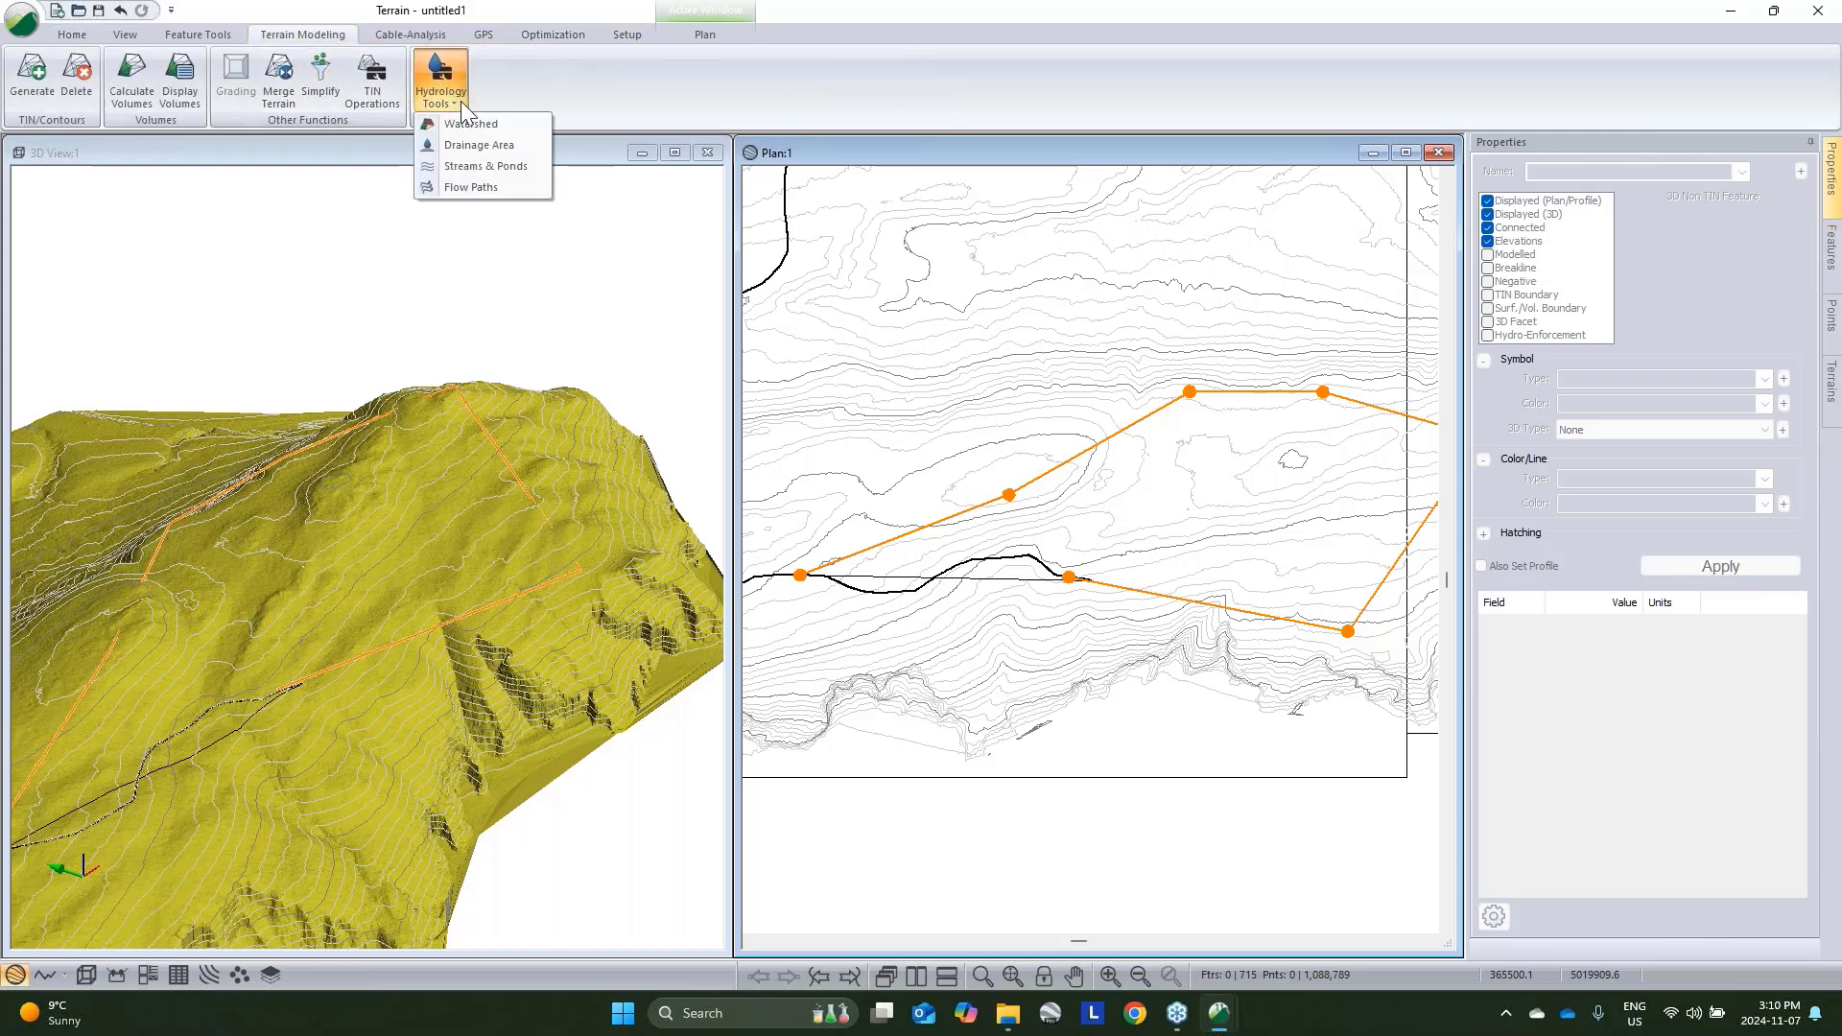
pyautogui.click(484, 166)
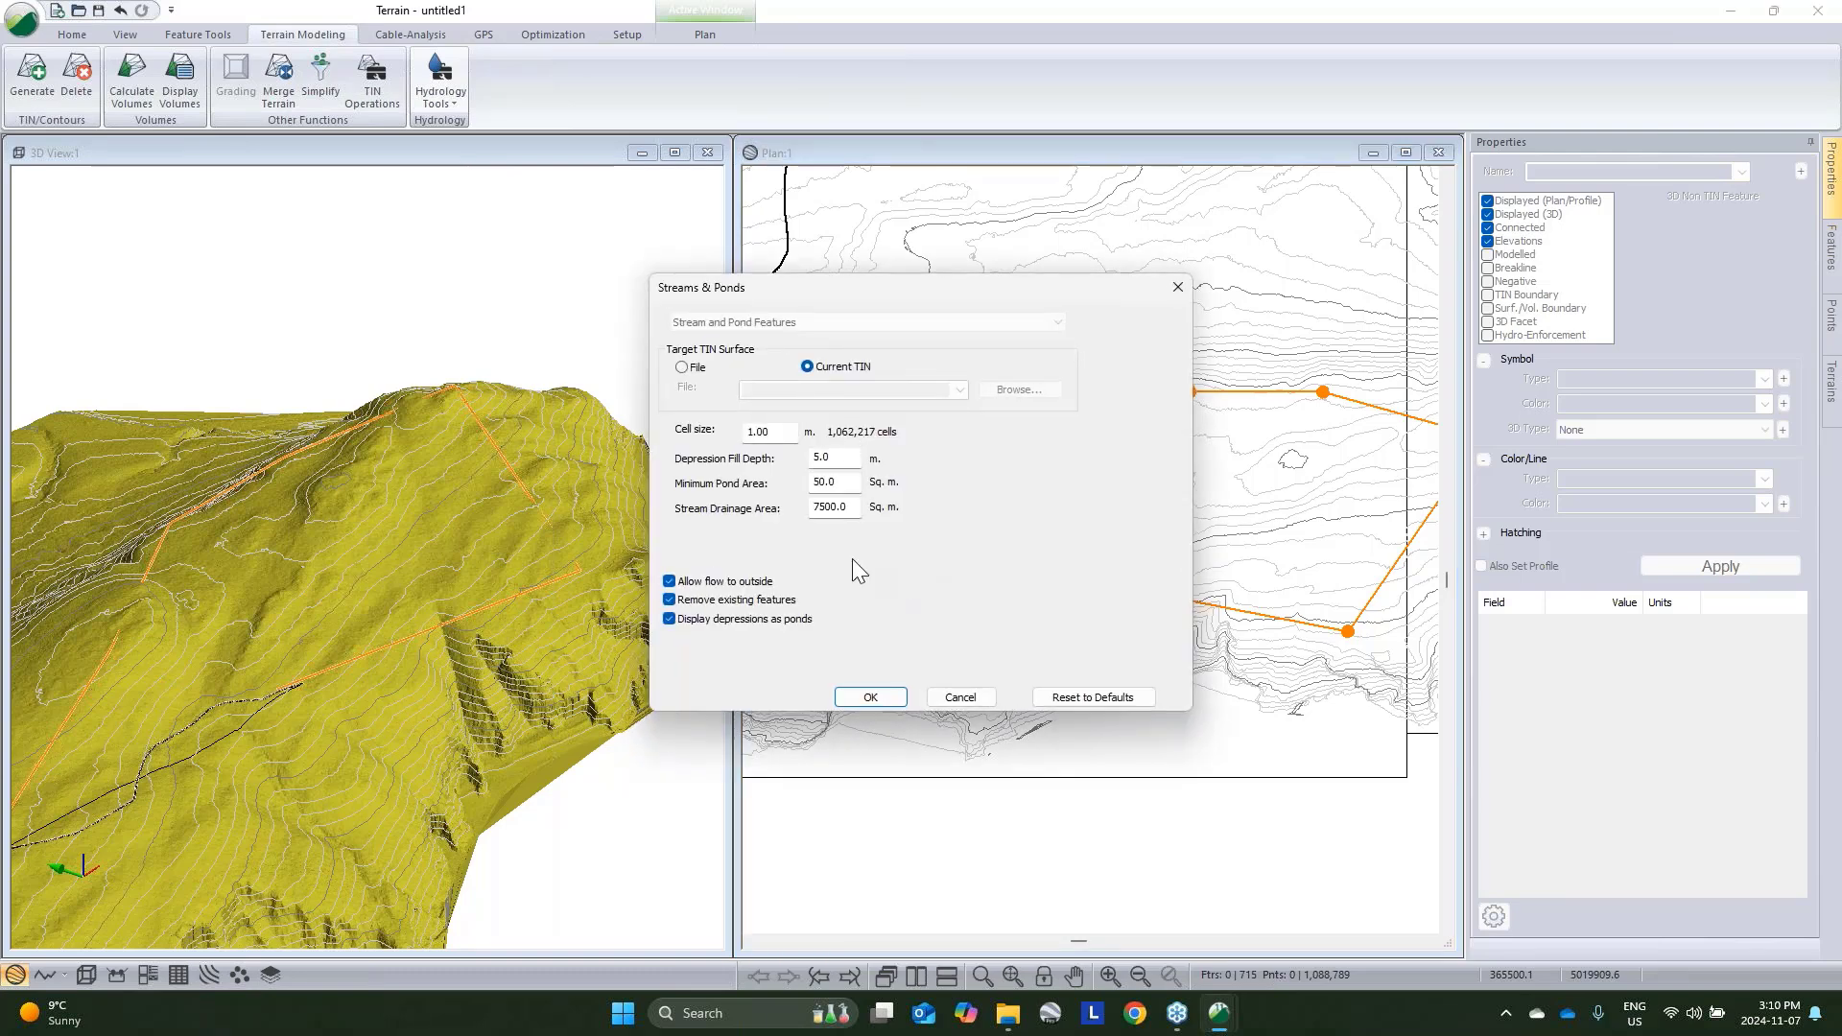
pyautogui.click(885, 698)
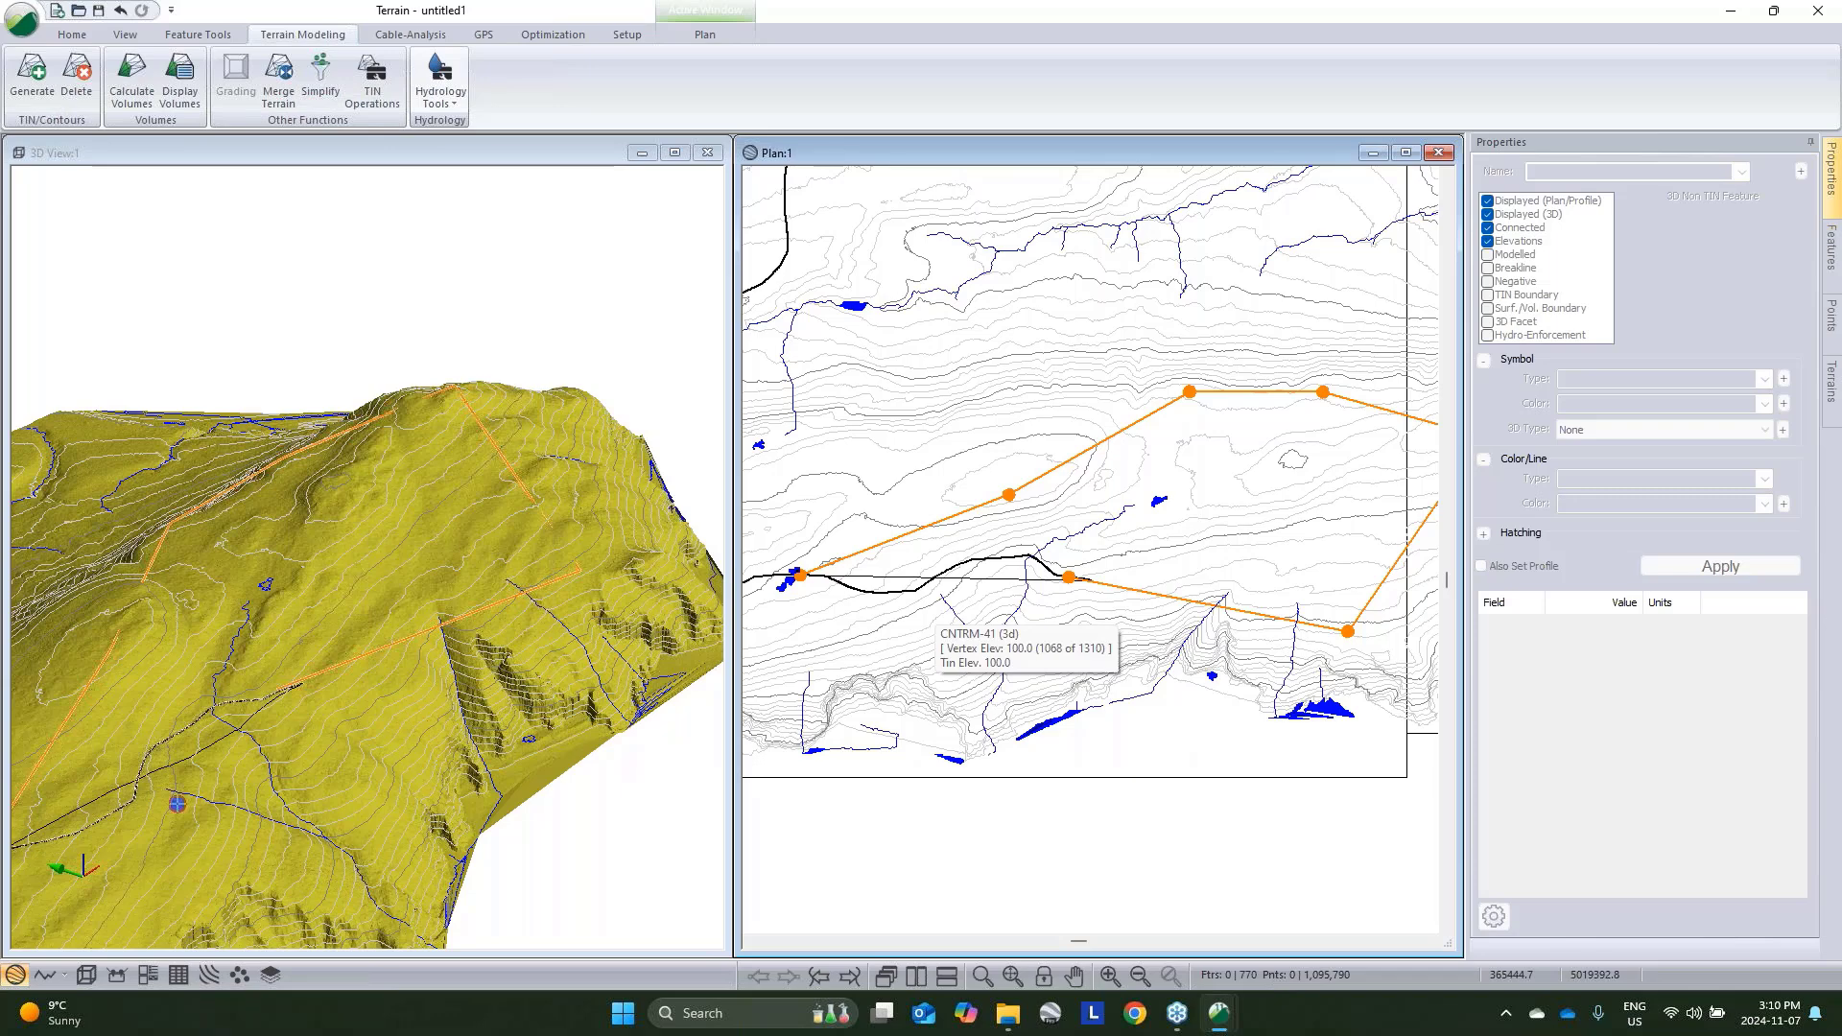
pyautogui.moveTo(410, 647); pyautogui.dragTo(469, 635)
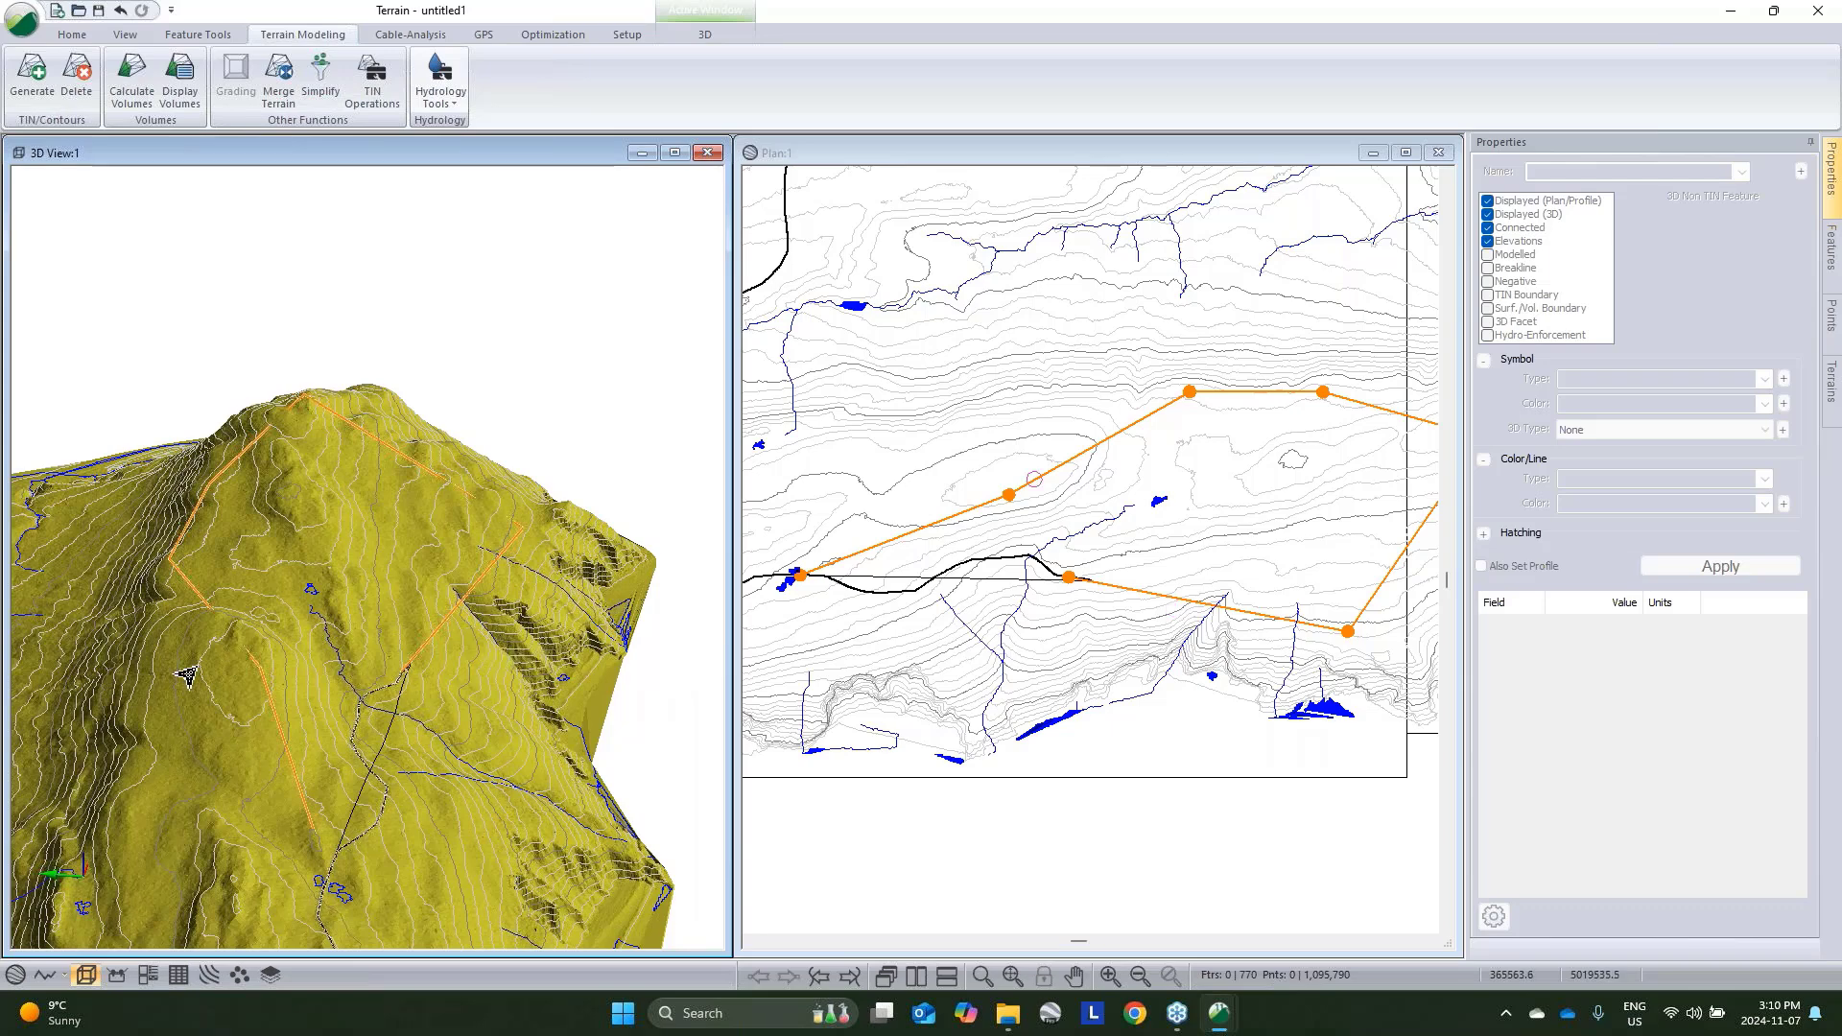
pyautogui.click(849, 561)
pyautogui.click(849, 557)
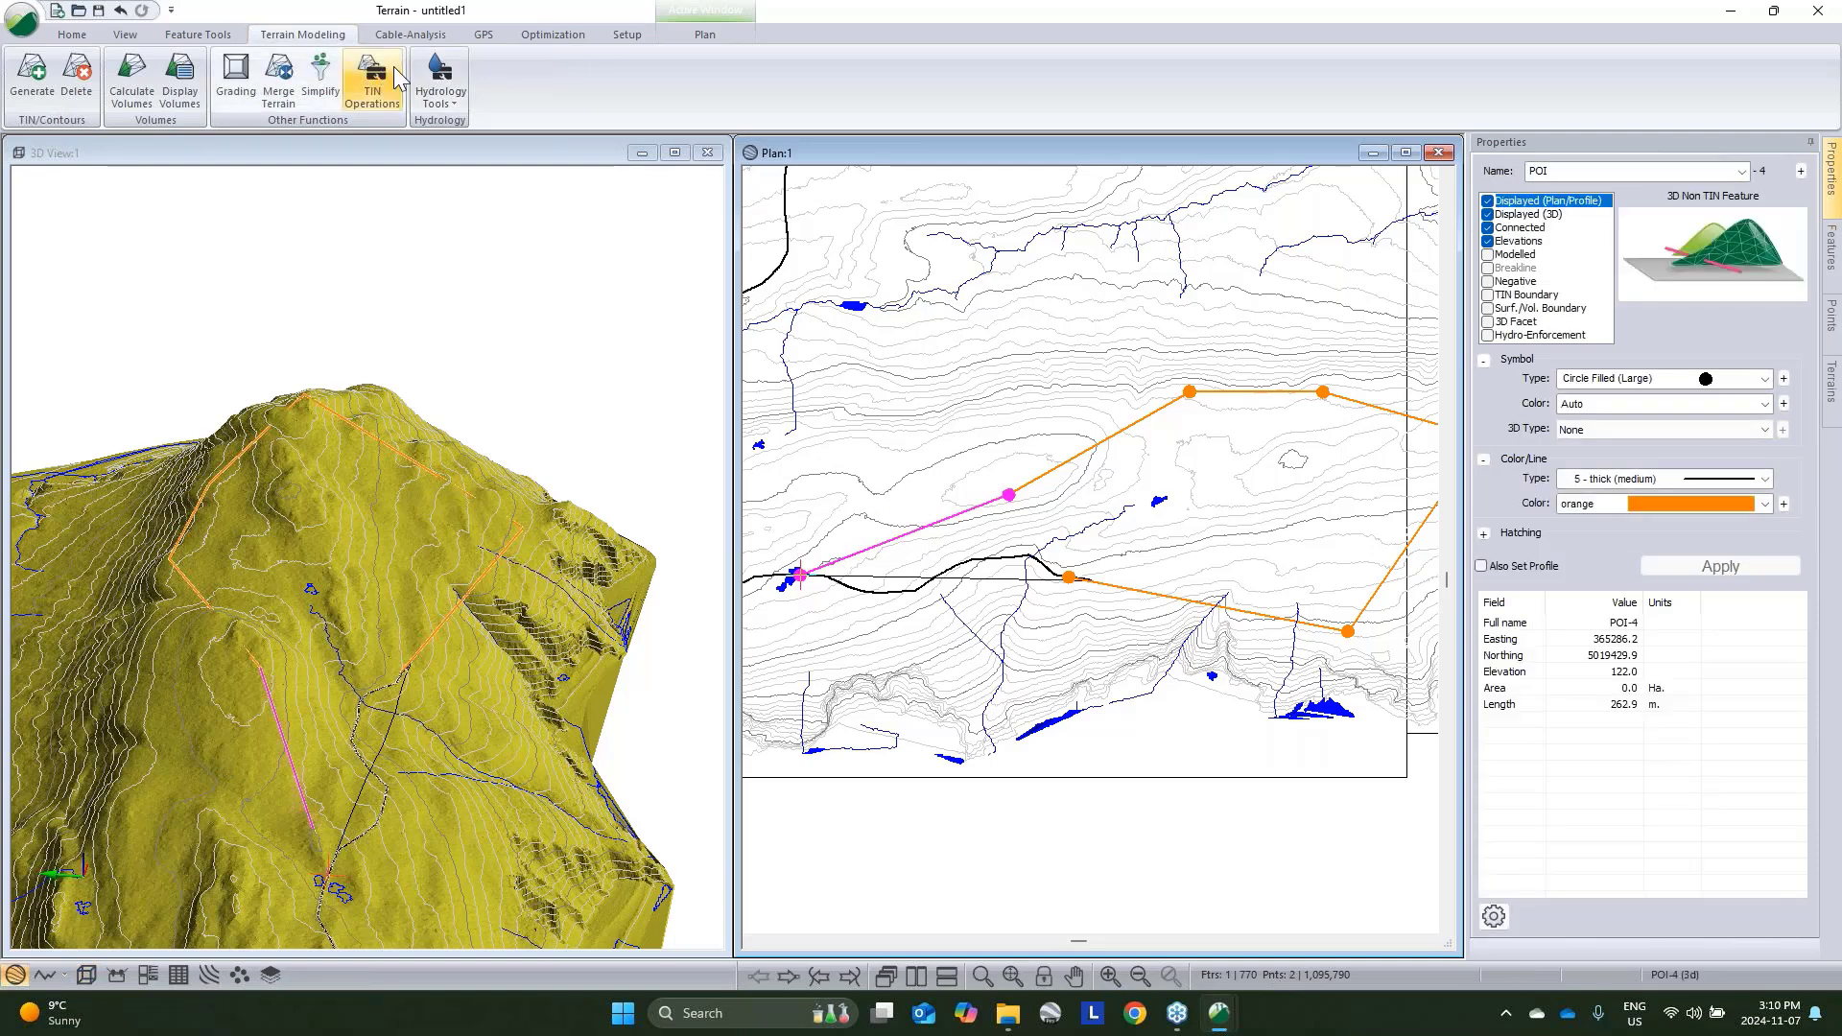
pyautogui.click(564, 36)
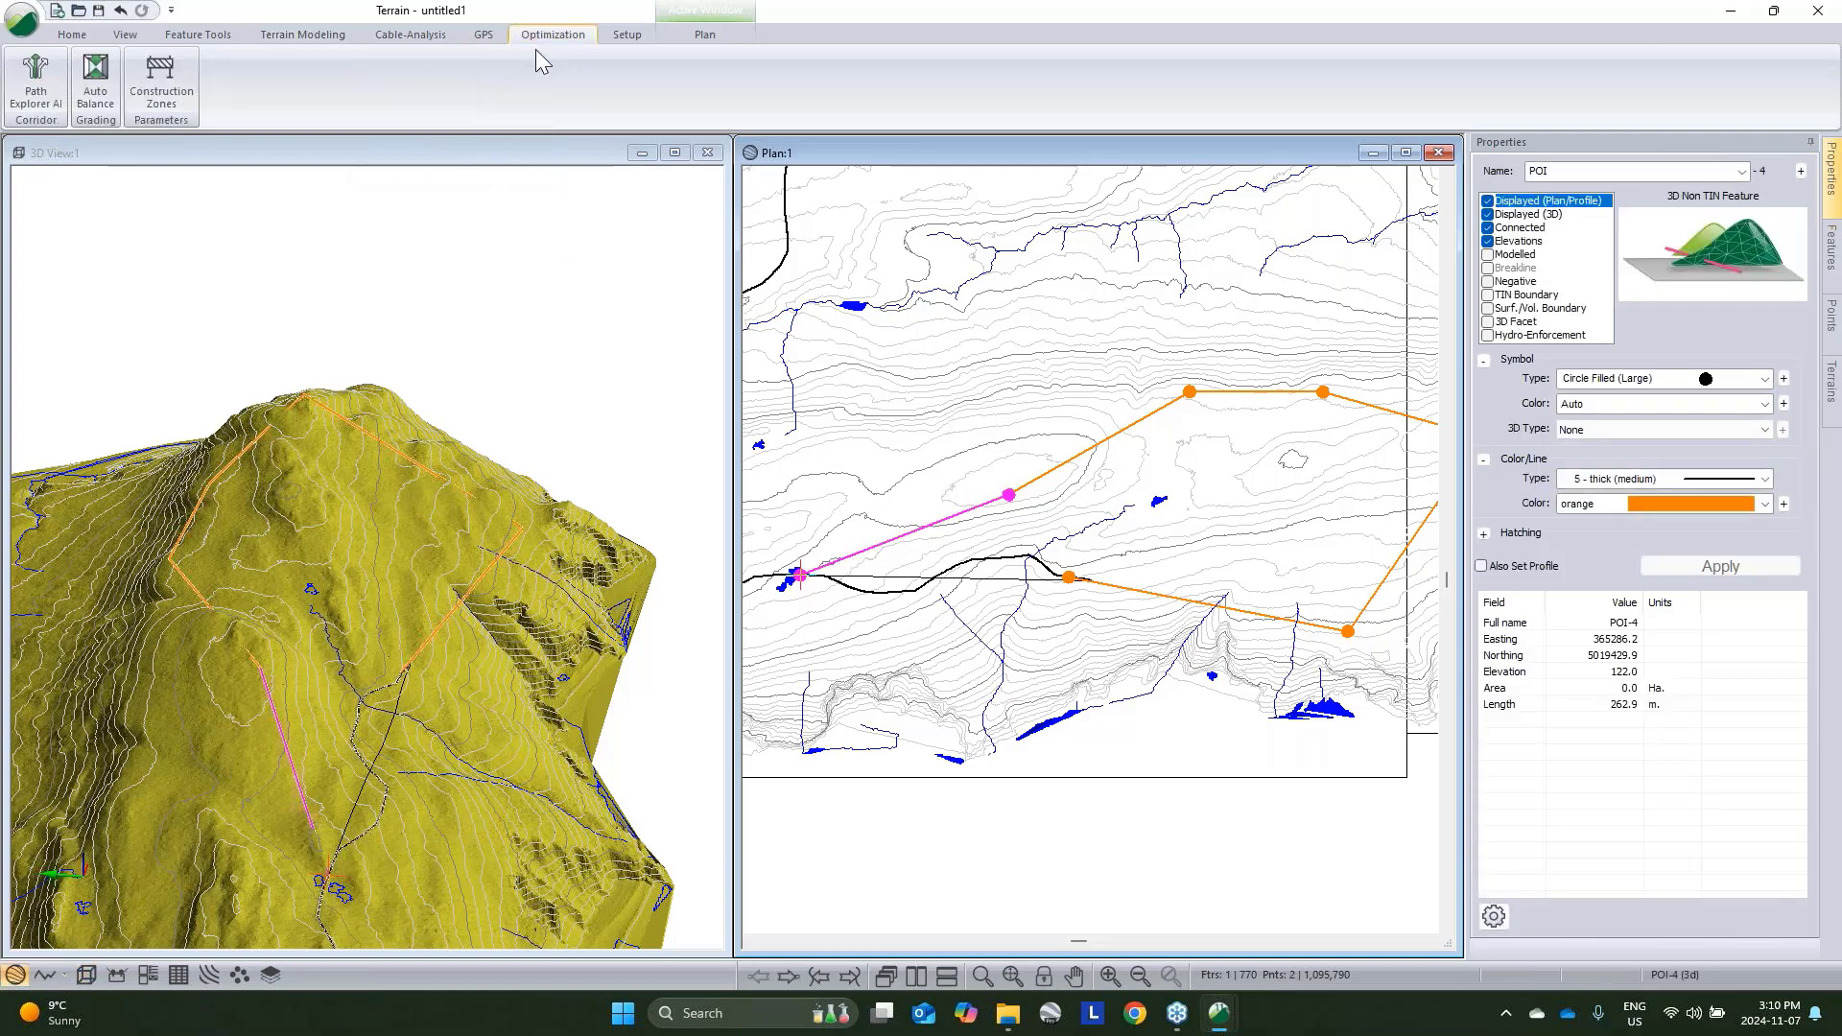
pyautogui.click(46, 98)
pyautogui.moveTo(921, 290); pyautogui.dragTo(657, 102)
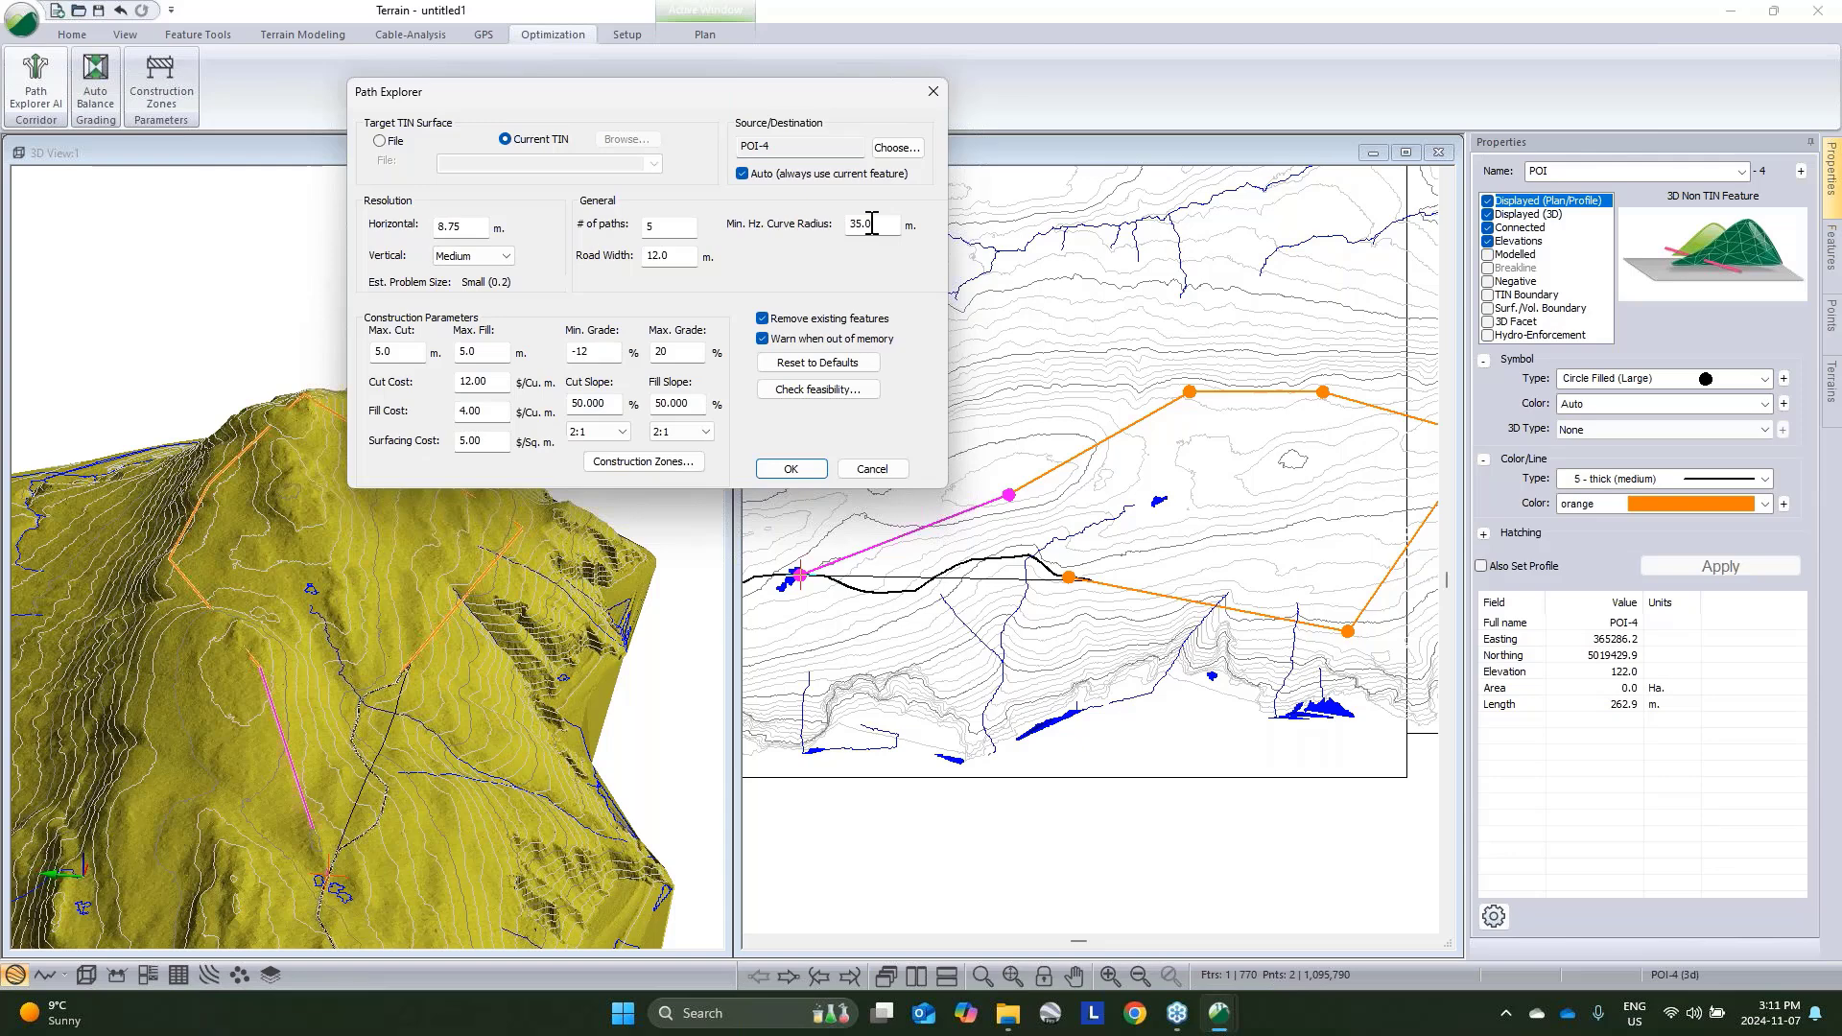
pyautogui.moveTo(873, 224); pyautogui.dragTo(845, 224)
pyautogui.write('10')
pyautogui.moveTo(685, 257); pyautogui.dragTo(473, 268)
pyautogui.write('4')
pyautogui.moveTo(470, 229); pyautogui.dragTo(419, 245)
pyautogui.write('2')
pyautogui.press('Tab')
pyautogui.doubleClick(855, 225)
pyautogui.click(890, 478)
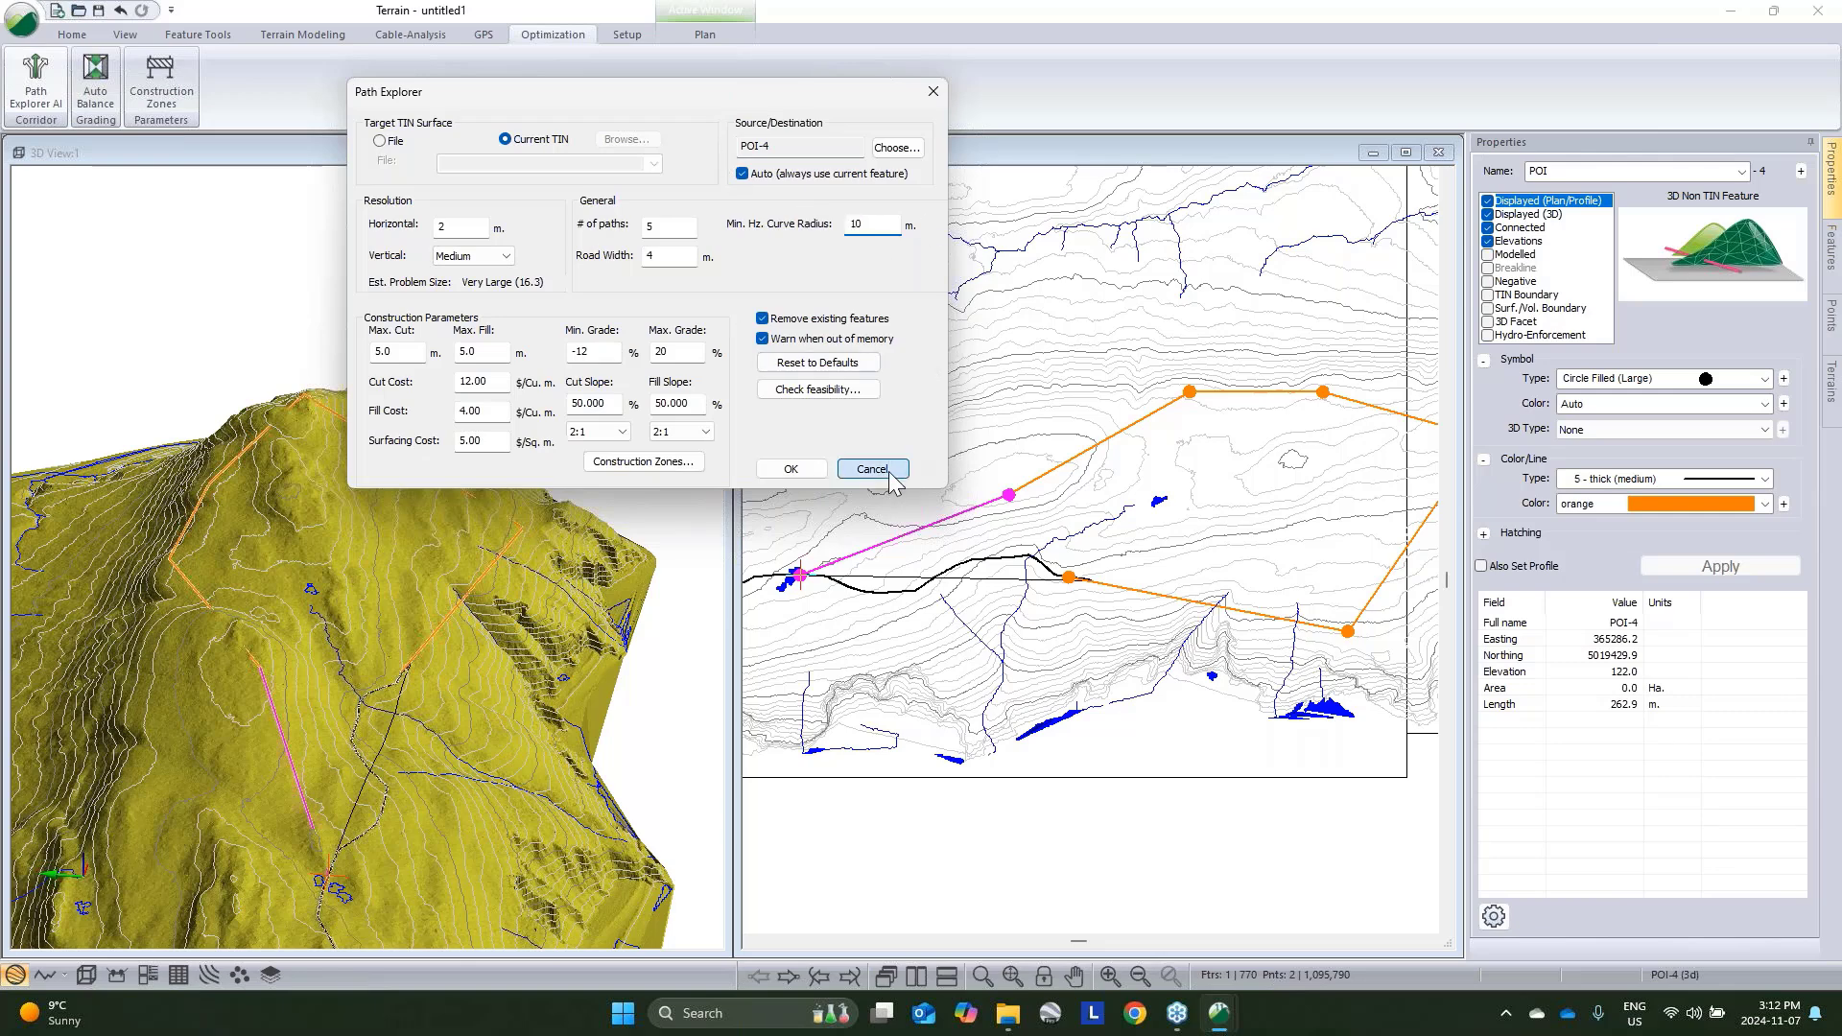
# Start a new draped feature named AOI for drawing in plan, with Modelled enabled and Elevations disabled
pyautogui.scroll(-2, 1041, 511)
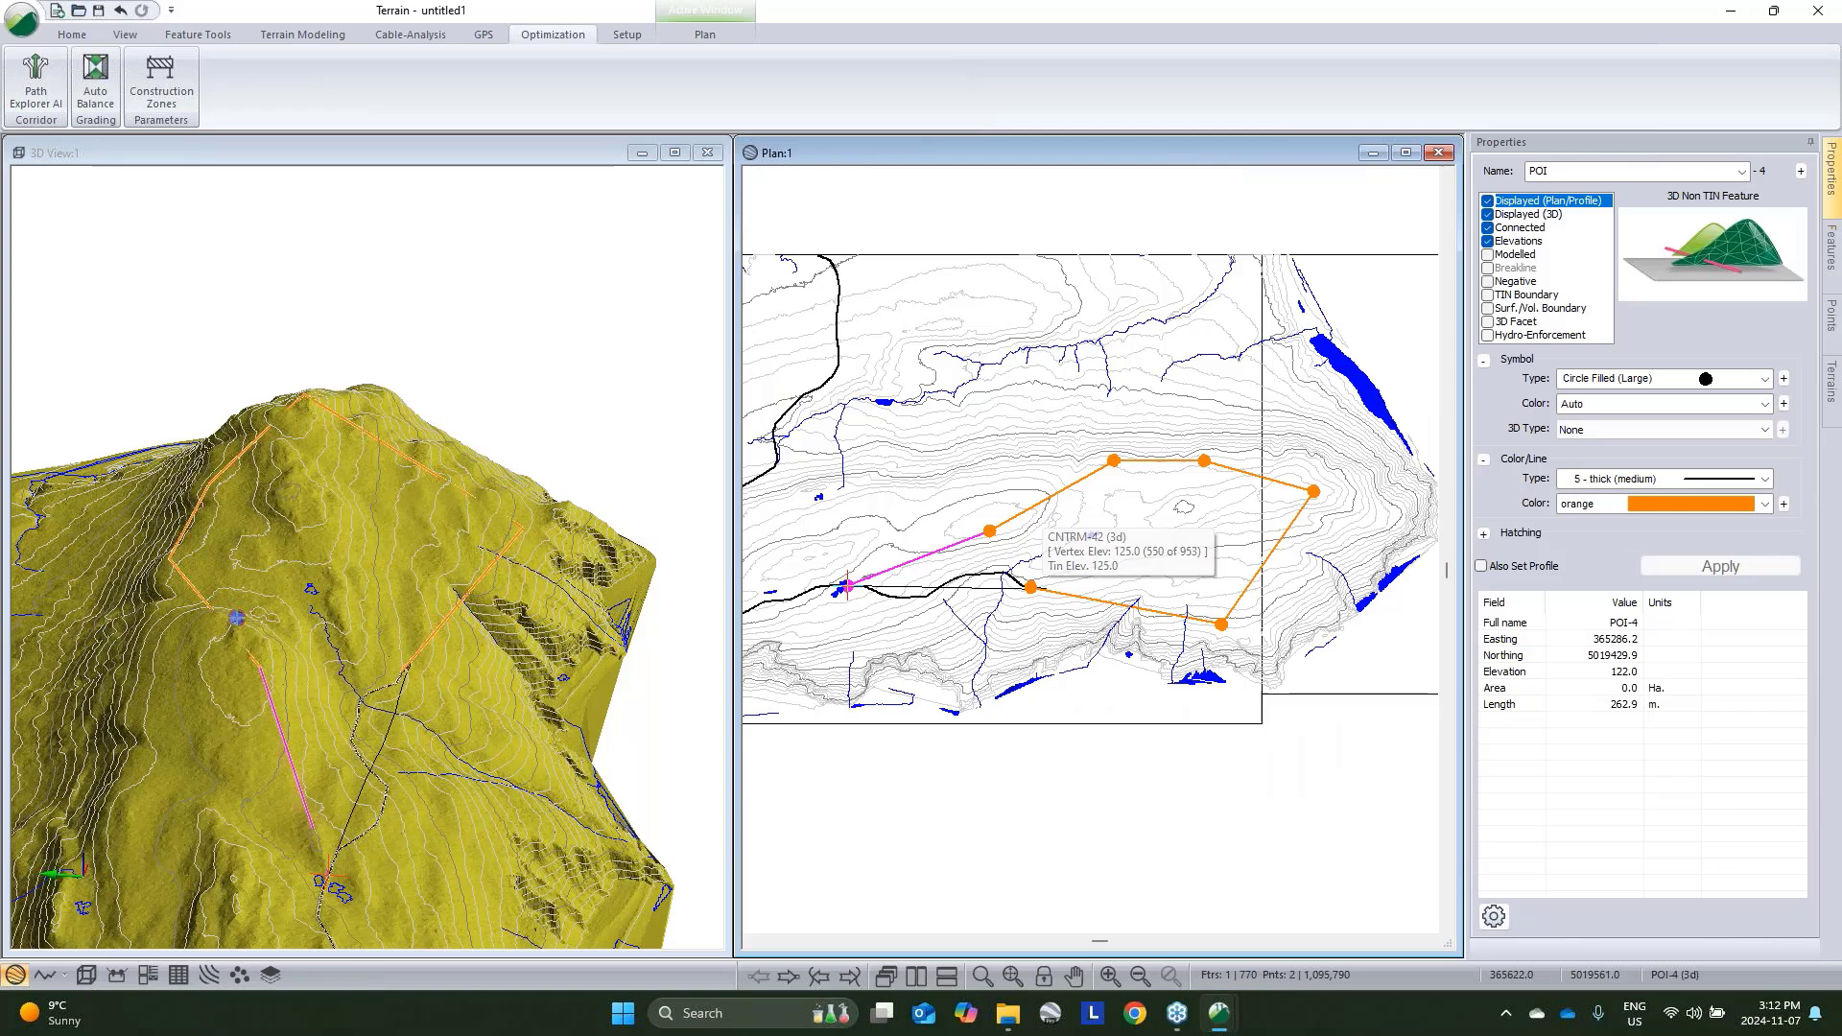
pyautogui.press('n')
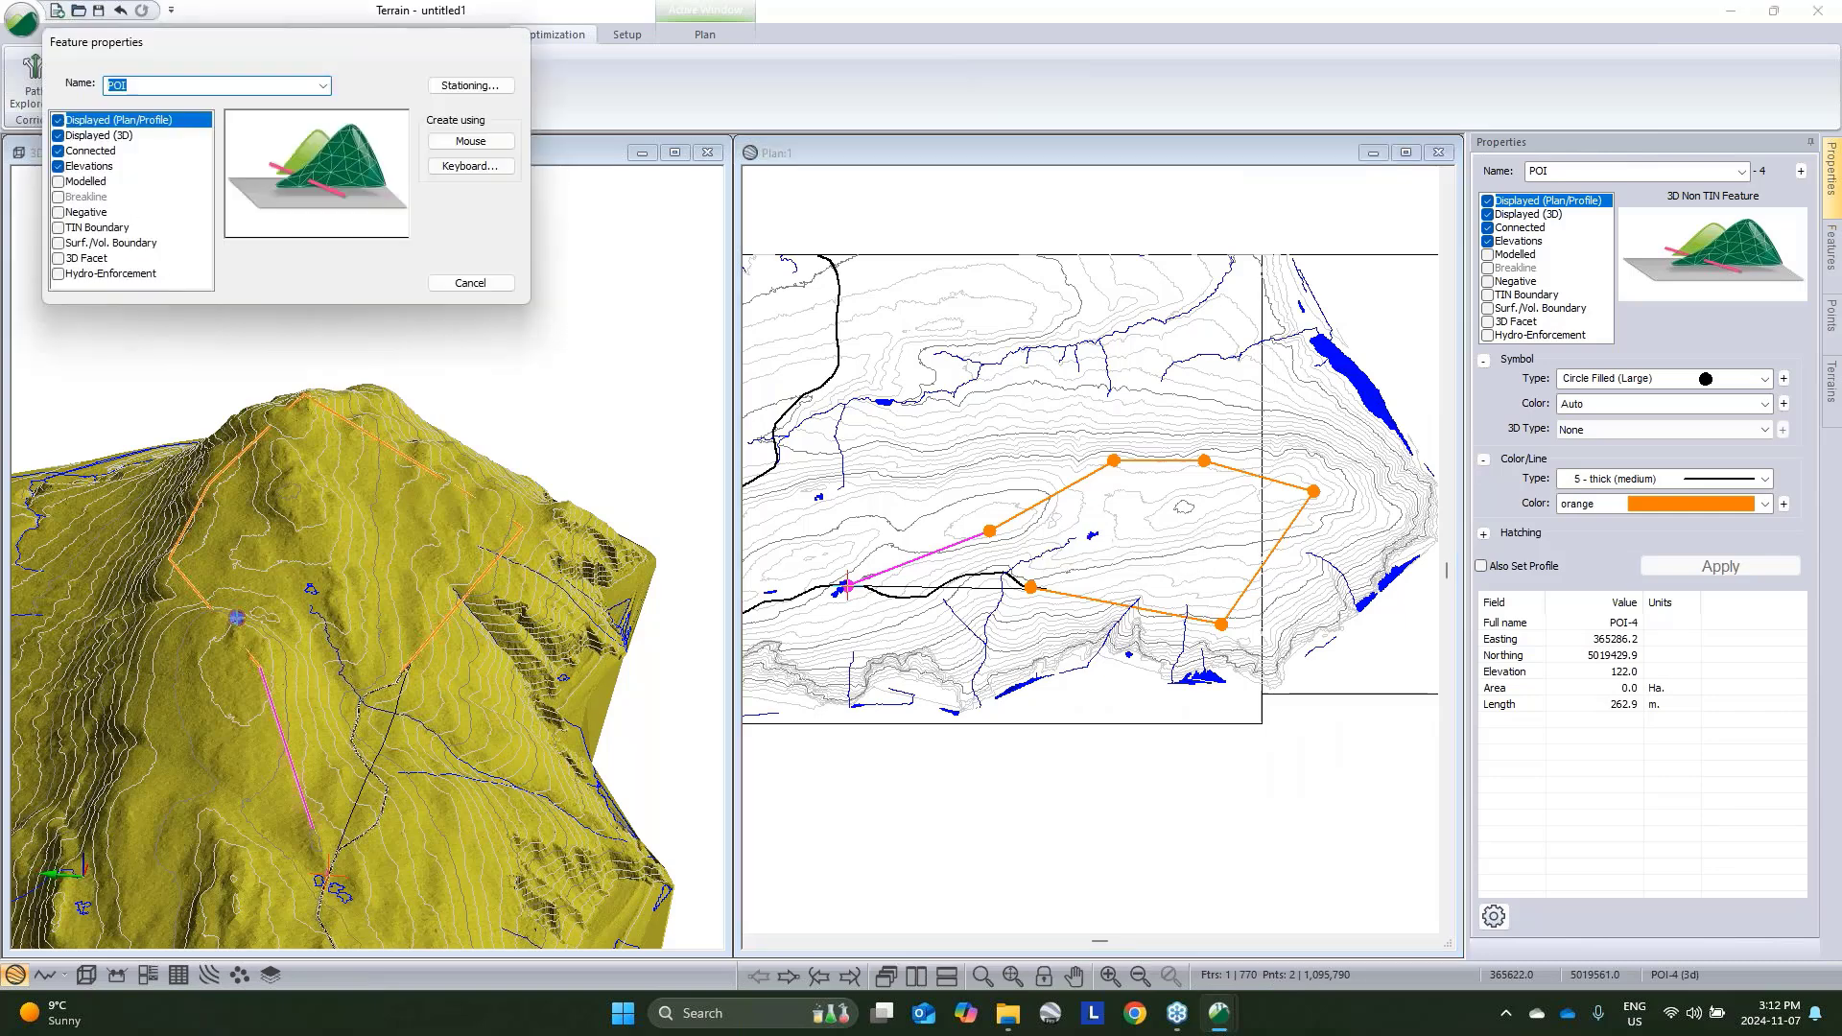
pyautogui.click(59, 181)
pyautogui.click(58, 166)
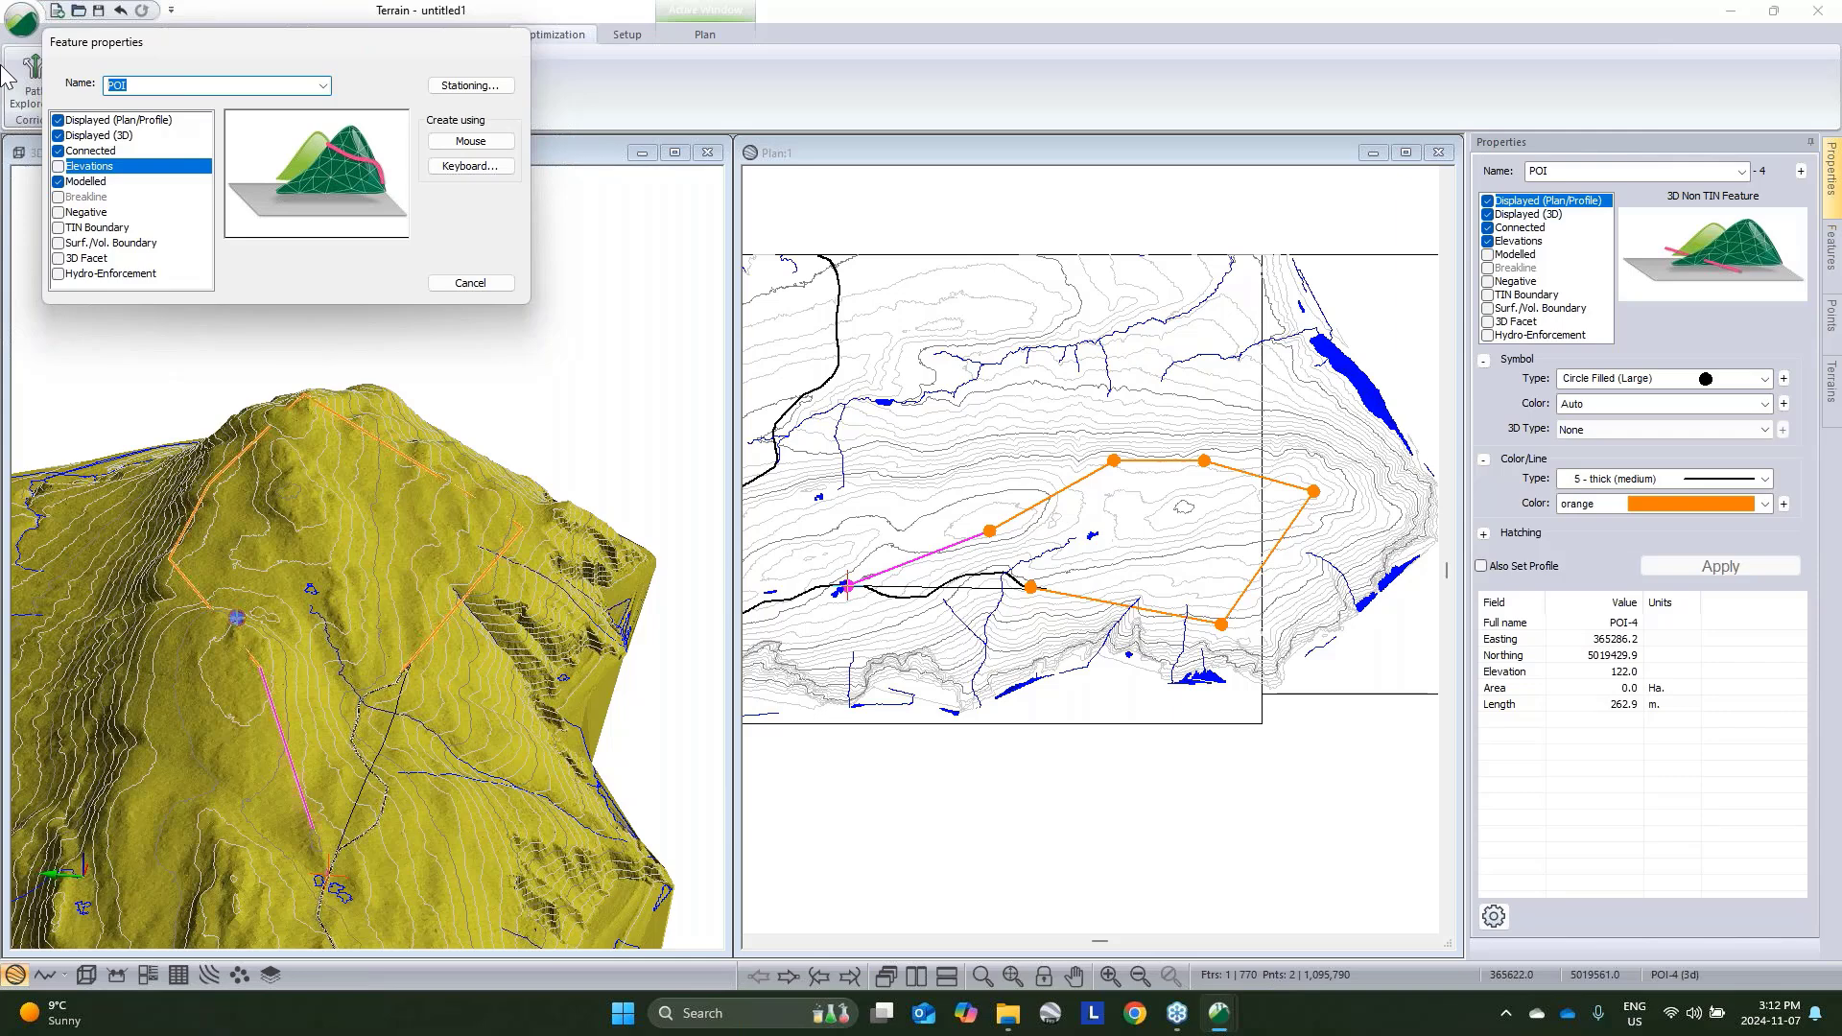
pyautogui.write('AOI')
pyautogui.click(470, 141)
# Draw the AOI as a closed outline around all the points of interest, about 2397 m long and enclosing about 28.1 ha
pyautogui.moveTo(865, 584); pyautogui.dragTo(930, 561, button='middle')
pyautogui.click(873, 628)
pyautogui.click(895, 444)
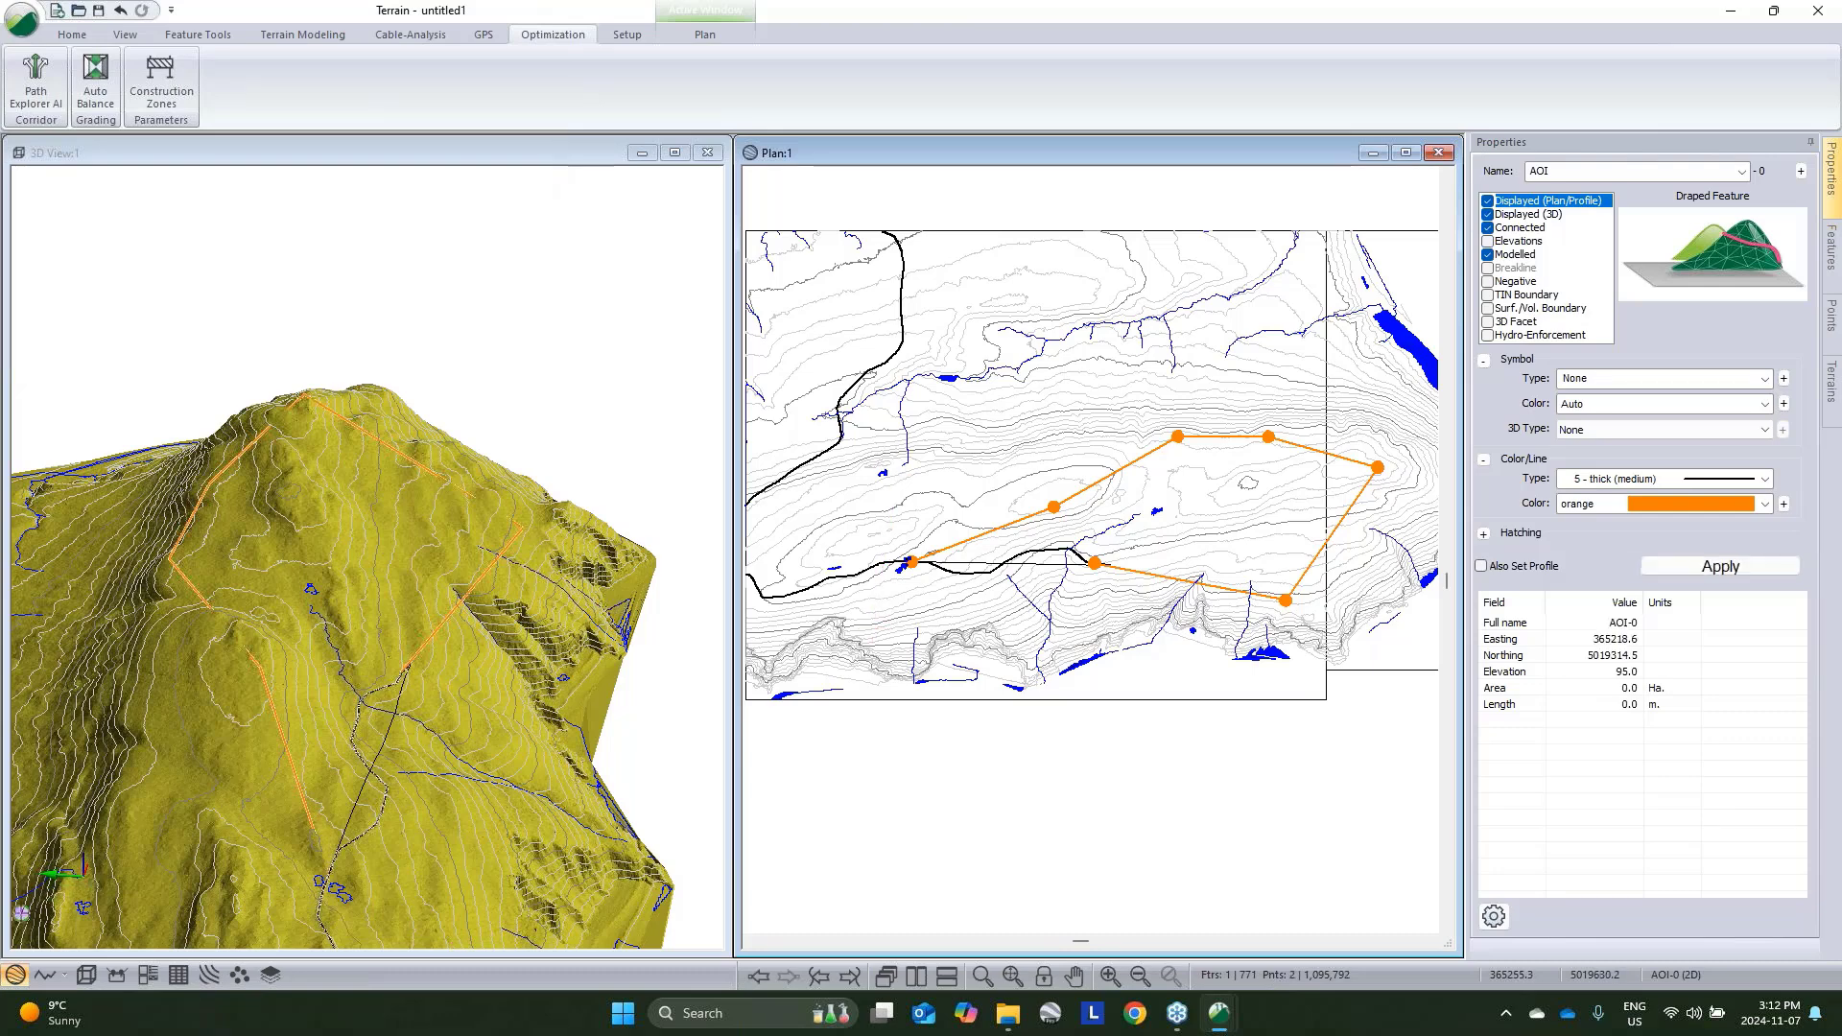
pyautogui.click(1267, 375)
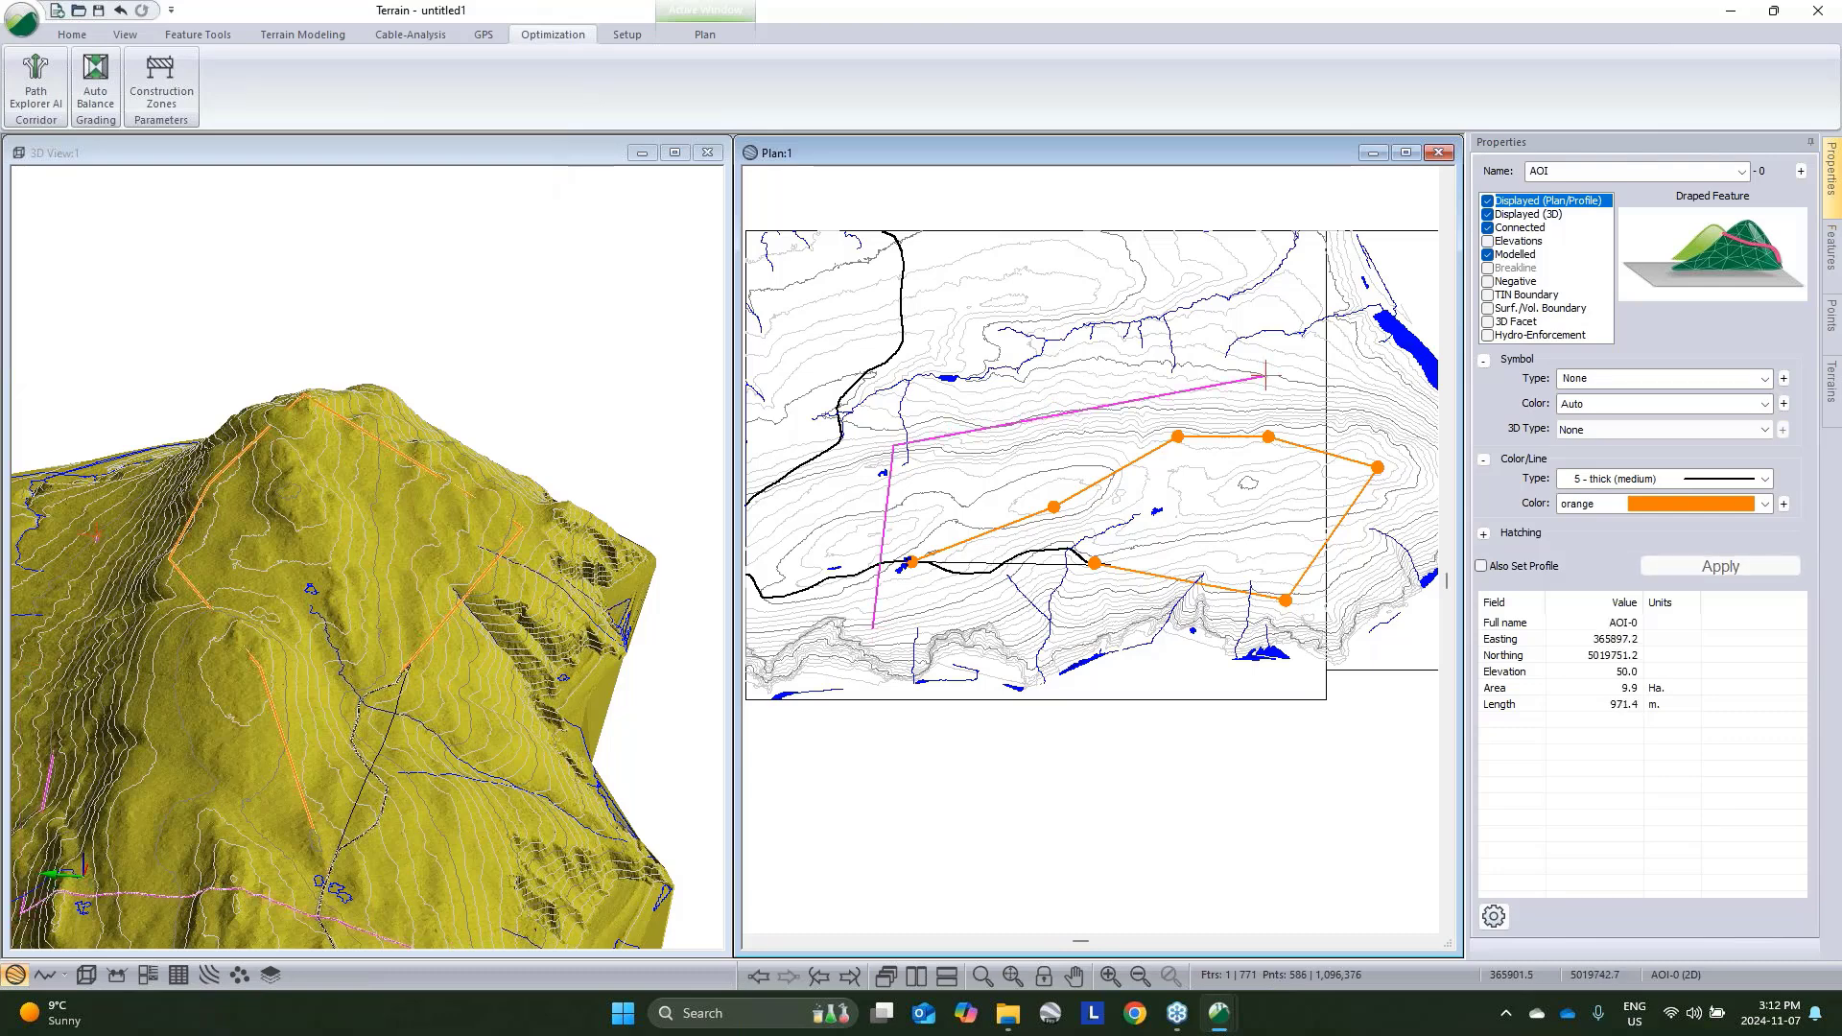
pyautogui.click(1344, 410)
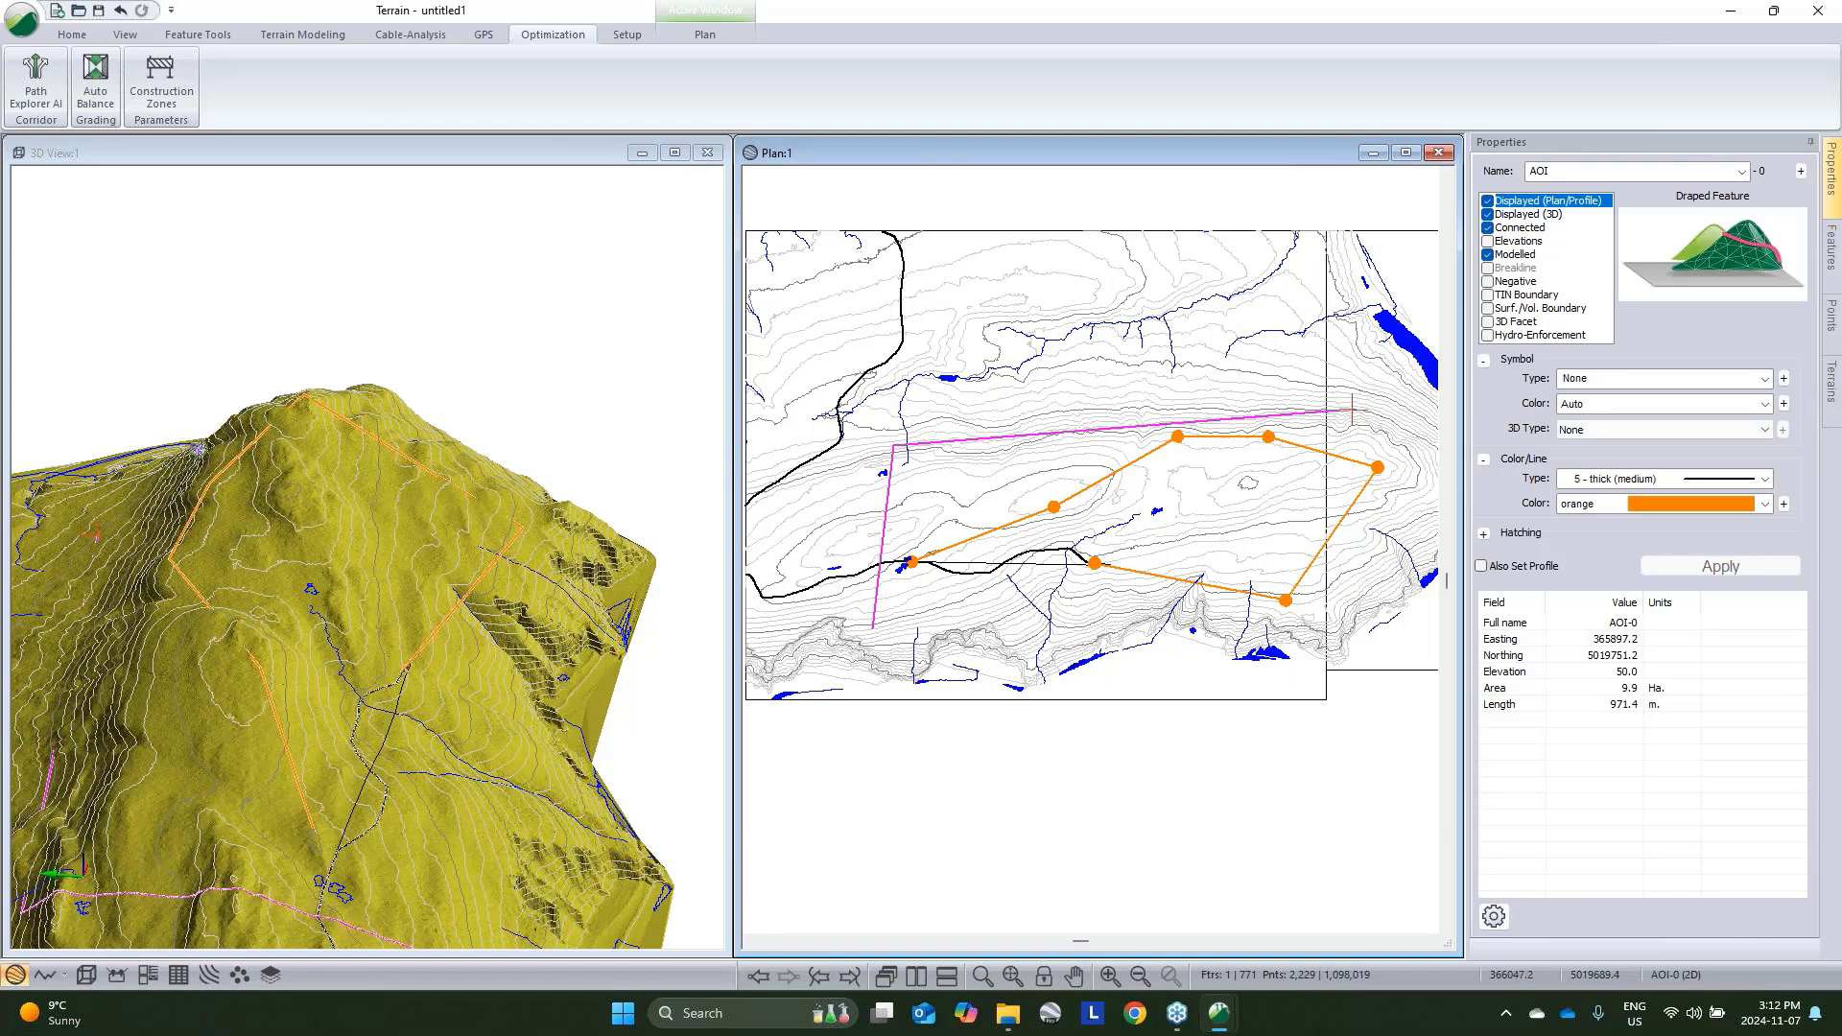
pyautogui.click(1323, 439)
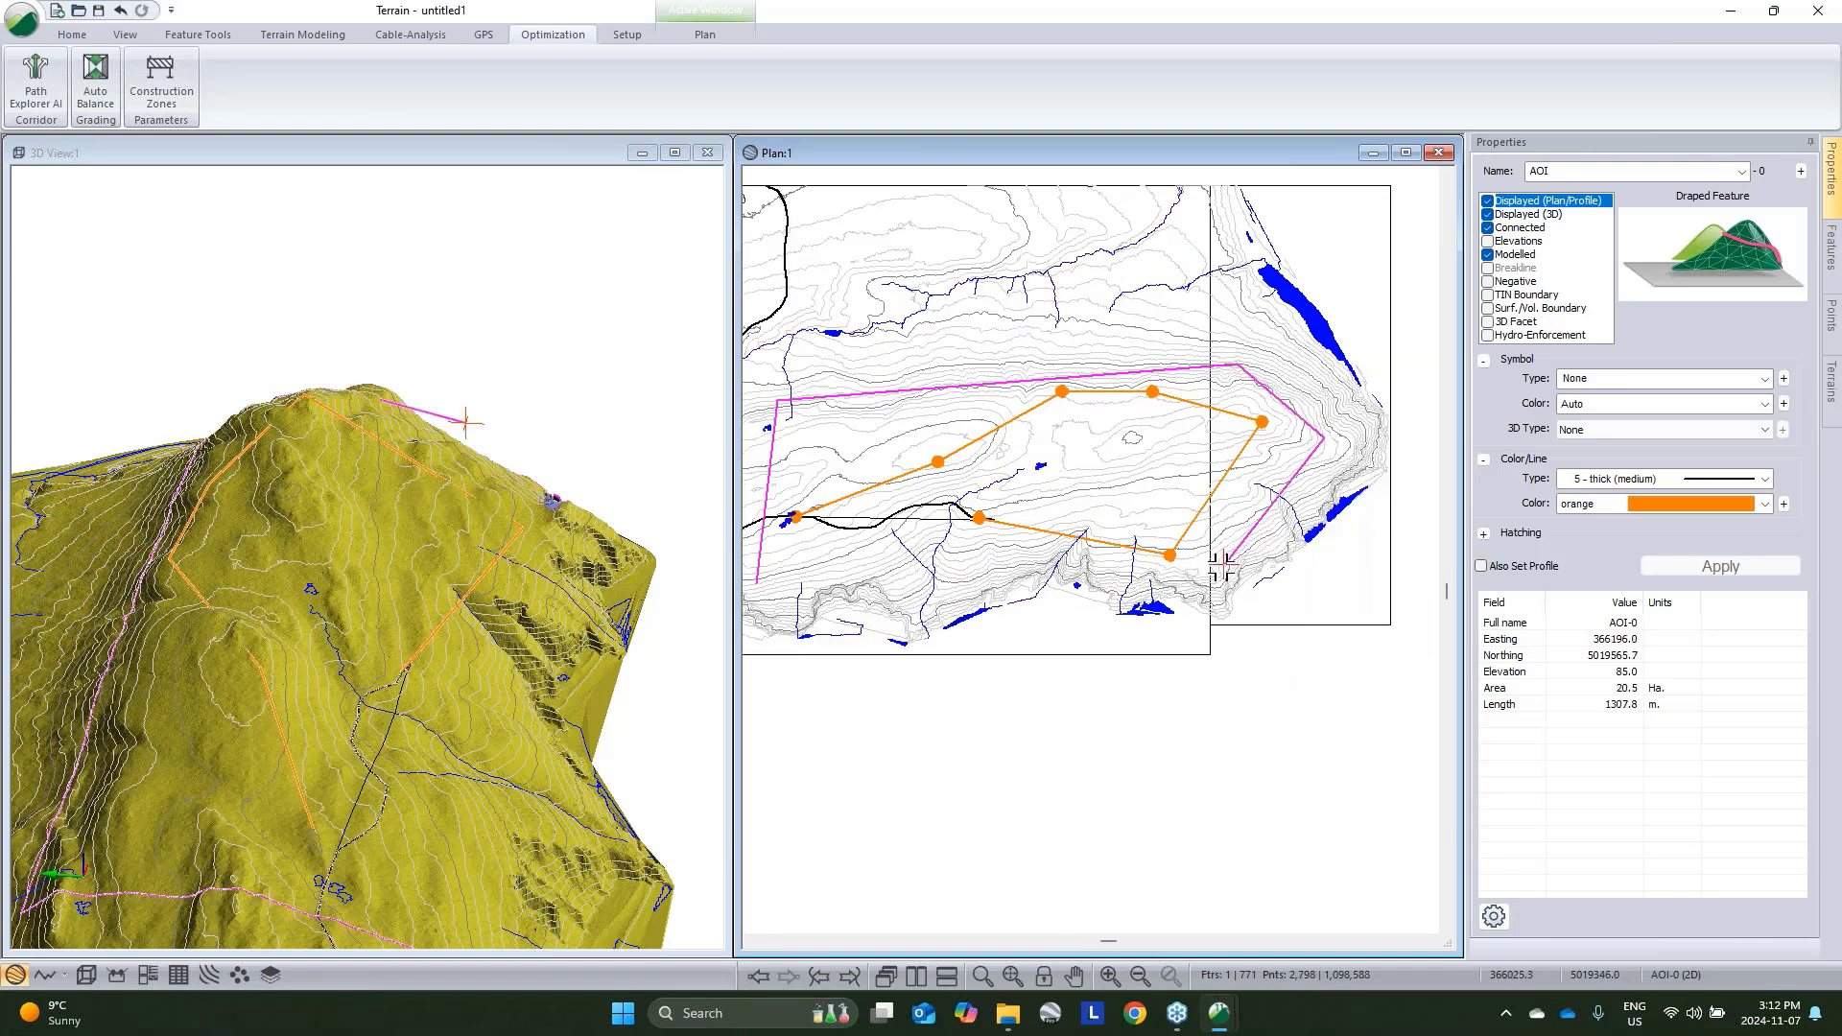
pyautogui.click(1219, 567)
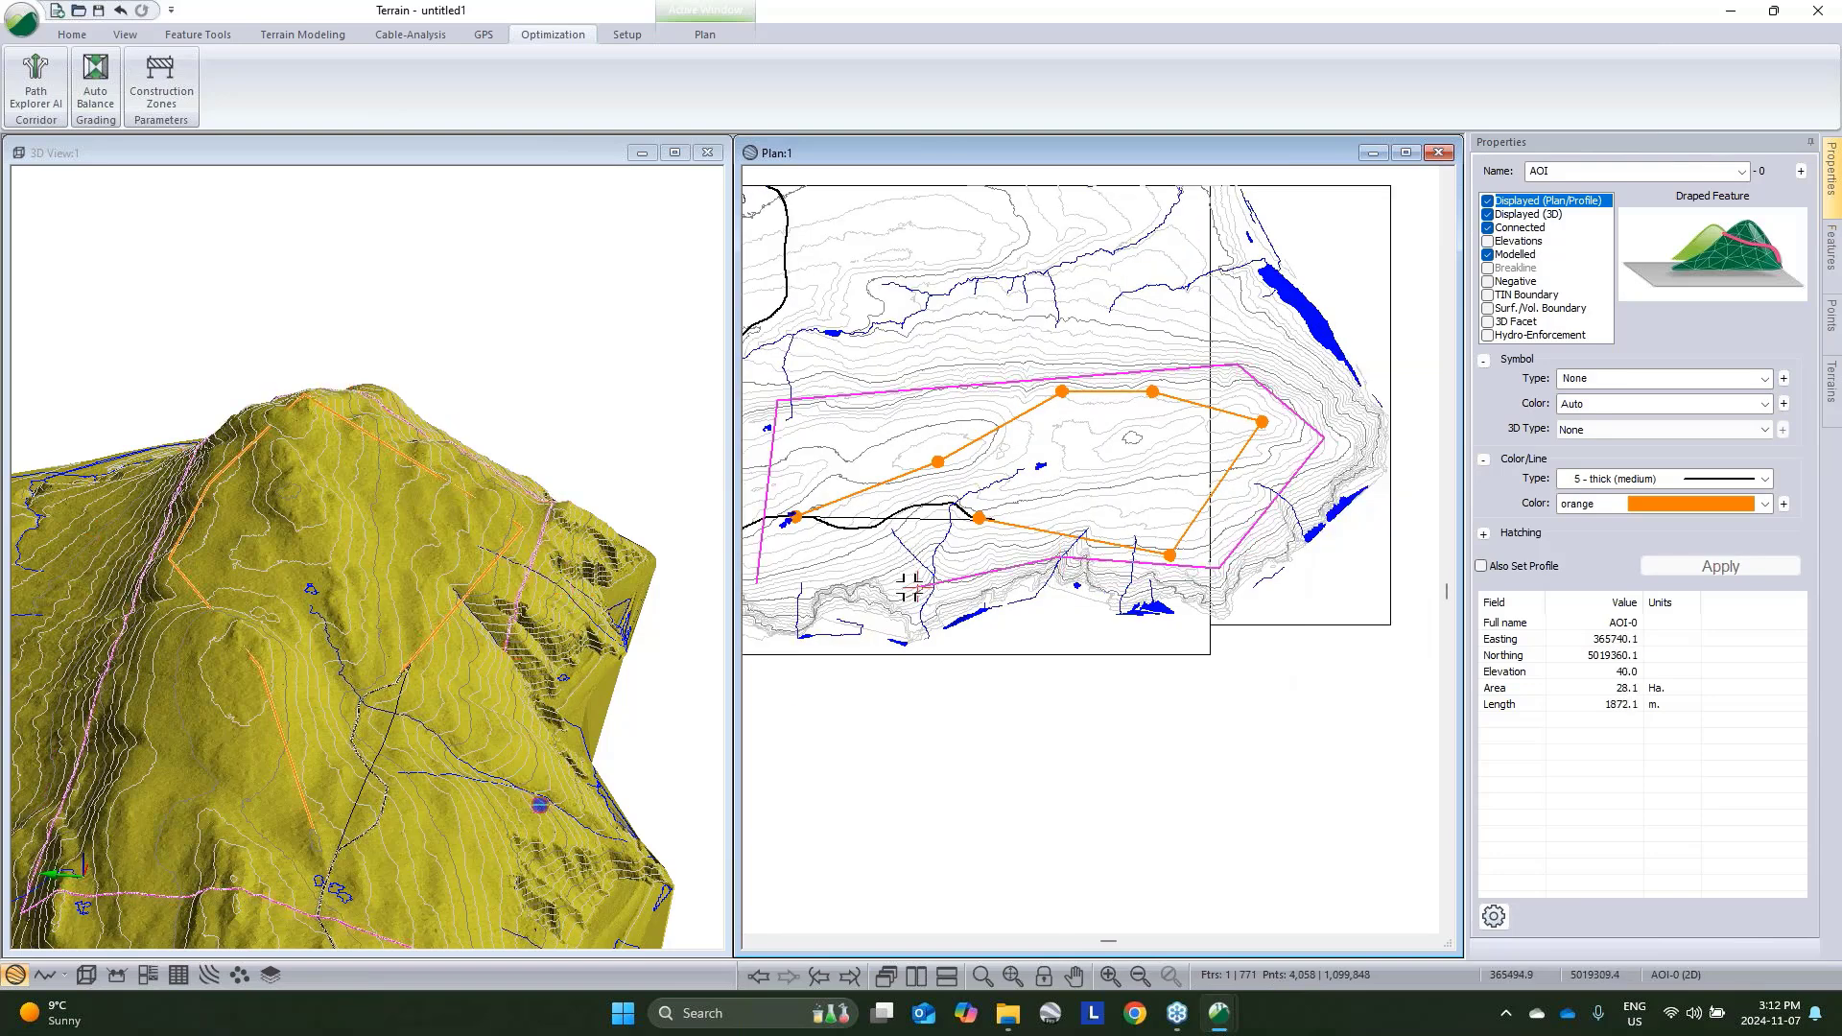
pyautogui.scroll(3, 752, 581)
pyautogui.moveTo(779, 580); pyautogui.dragTo(929, 554, button='middle')
pyautogui.scroll(4, 933, 553)
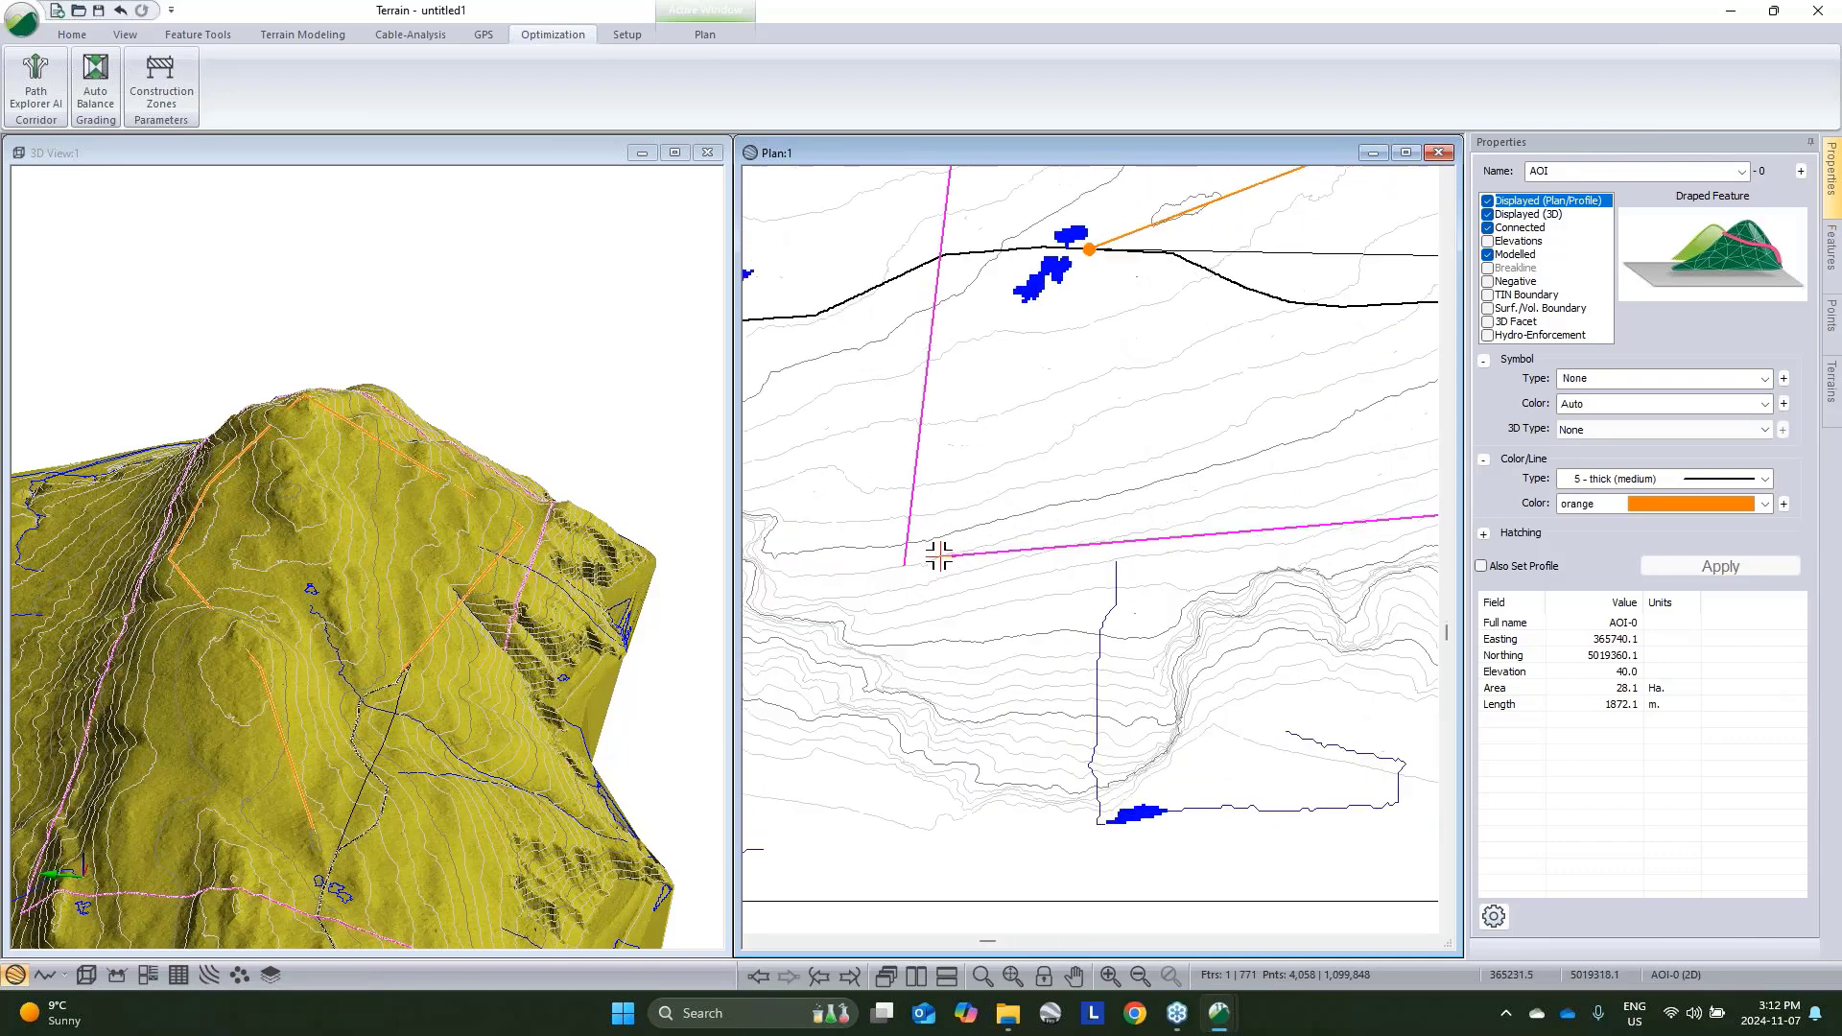
pyautogui.click(900, 568)
# Set the AOI outline's line colour to red and finish drawing the feature
pyautogui.scroll(-5, 959, 494)
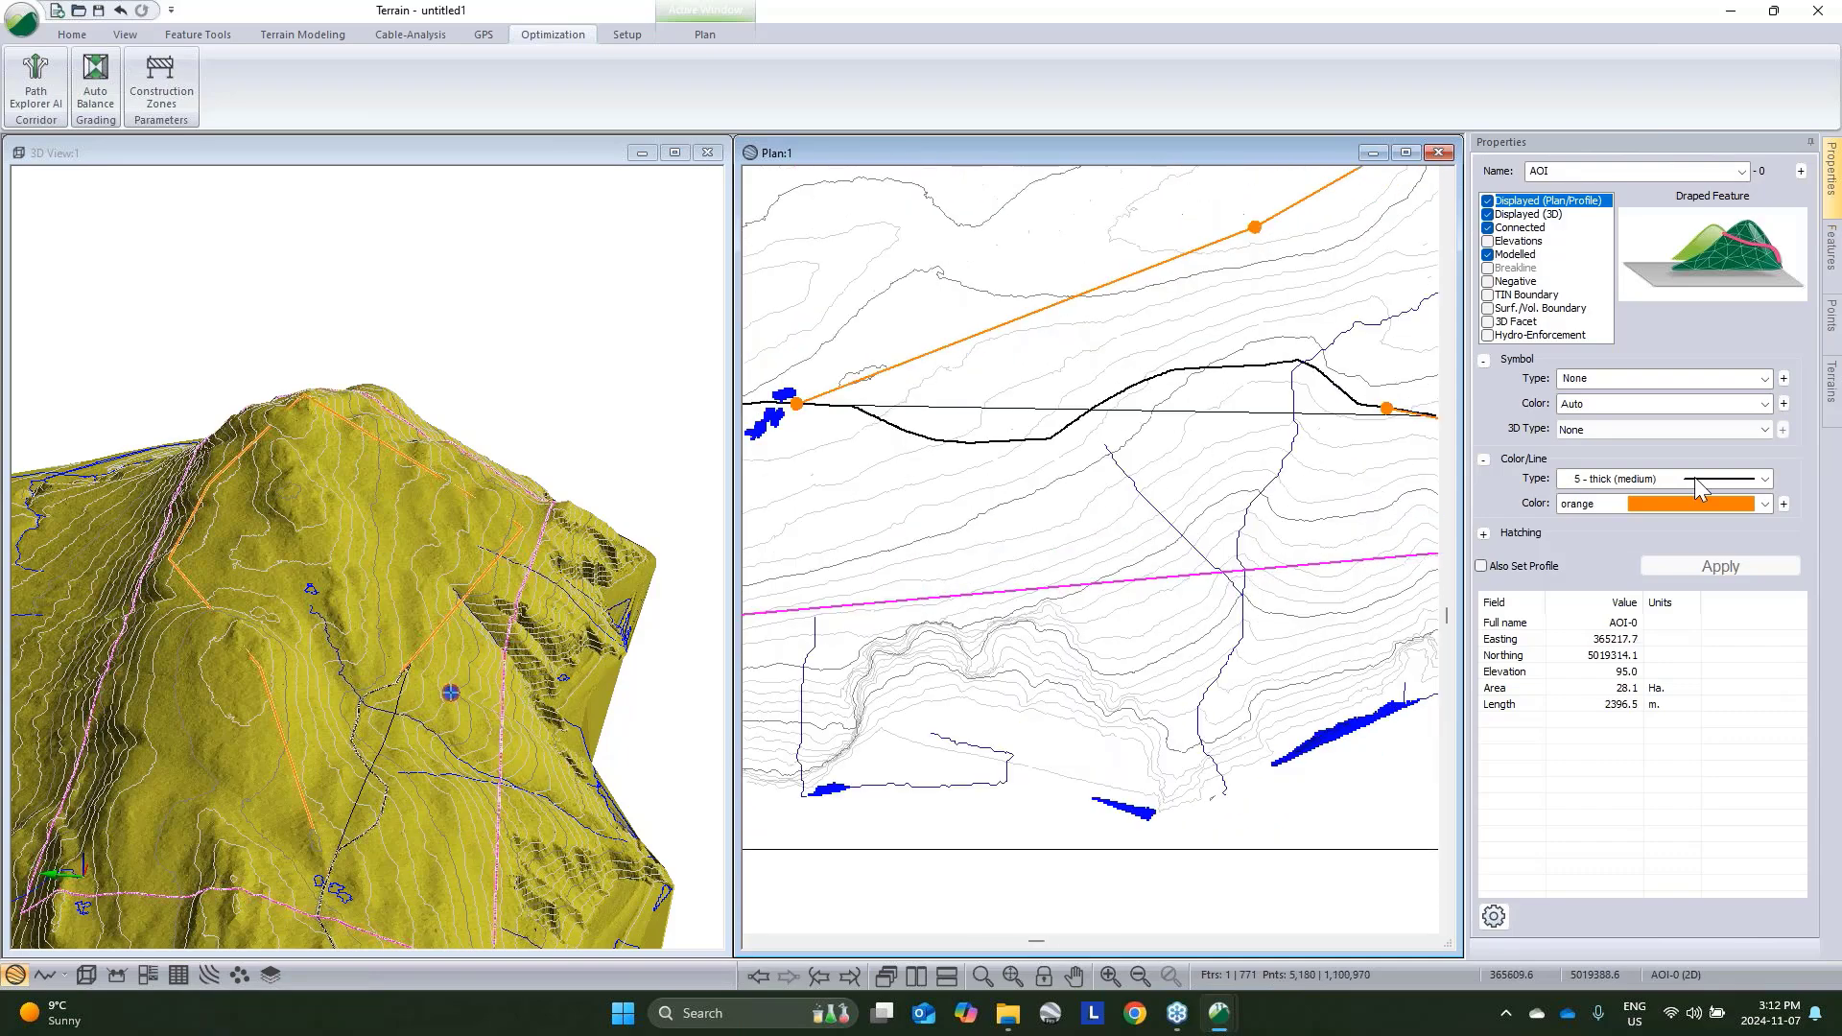
pyautogui.click(1713, 503)
pyautogui.scroll(3, 1695, 595)
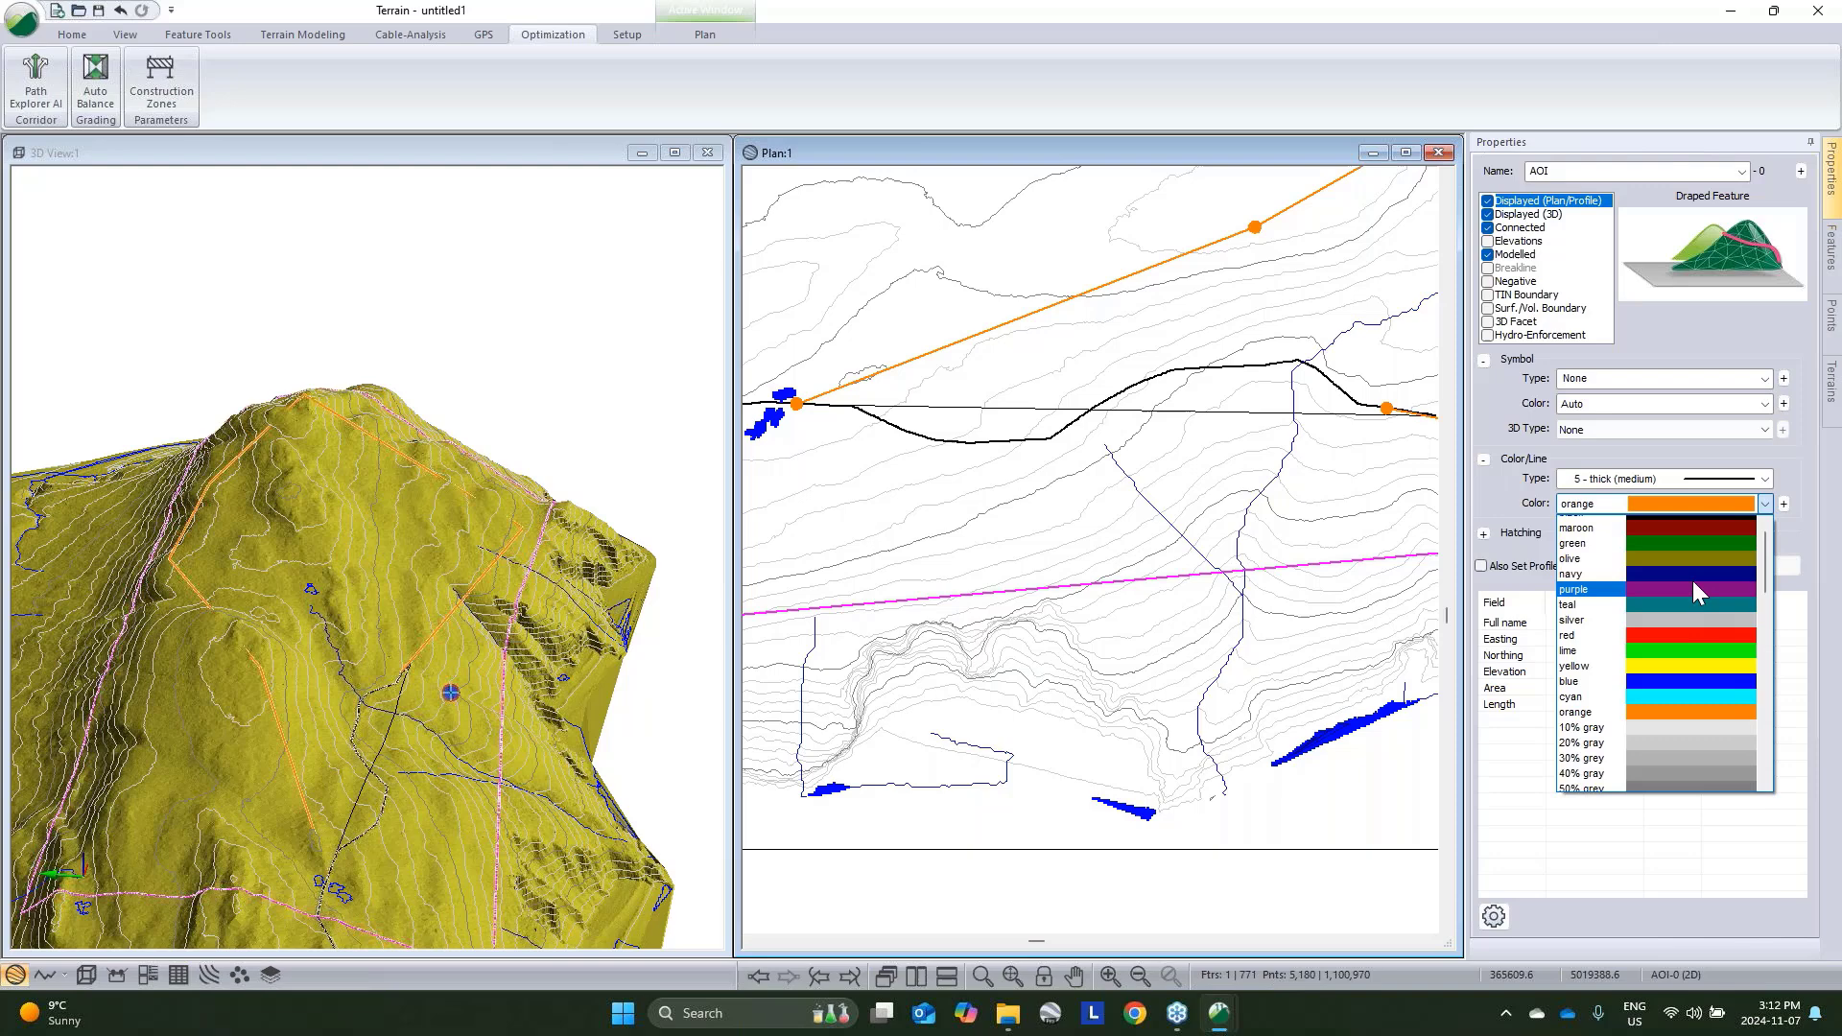
pyautogui.click(1693, 639)
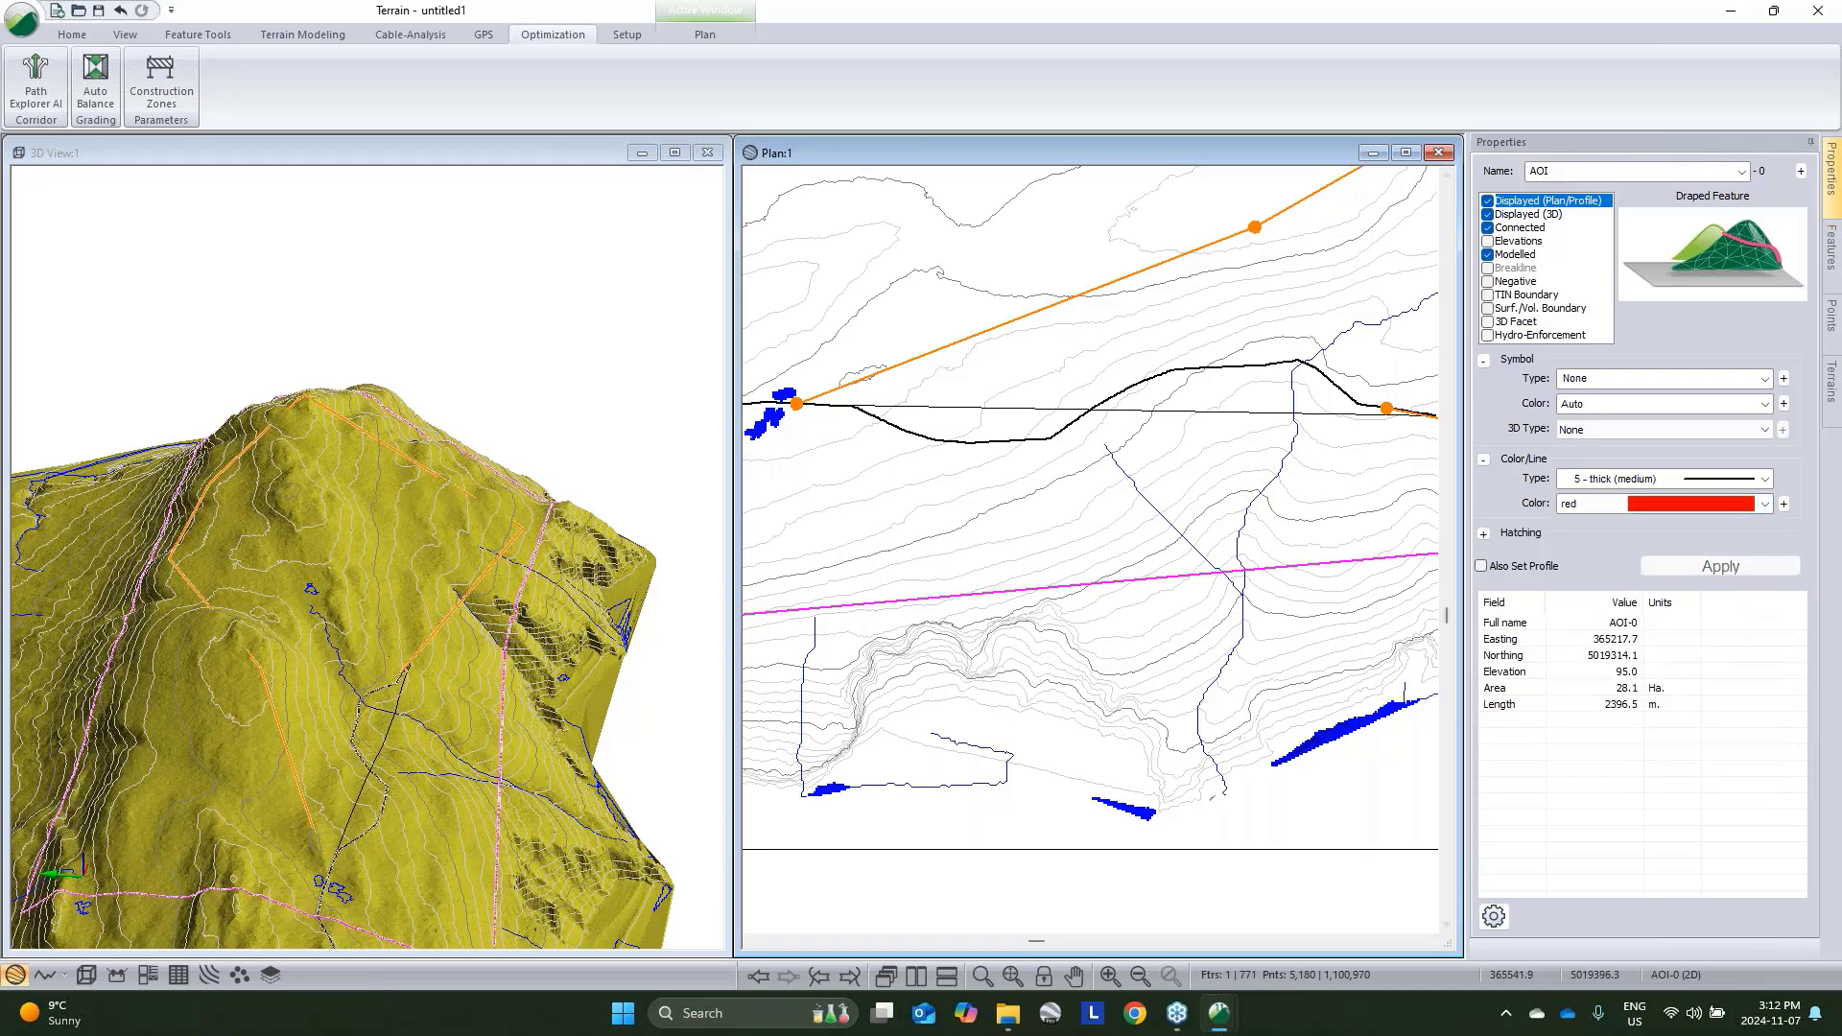
pyautogui.moveTo(1296, 418); pyautogui.dragTo(1198, 524, button='middle')
pyautogui.rightClick(1198, 525)
pyautogui.click(1226, 541)
# Select the POI segment running northeast from the trailside point by the small ponds and open Path Explorer for it
pyautogui.moveTo(1242, 462); pyautogui.dragTo(1190, 534, button='middle')
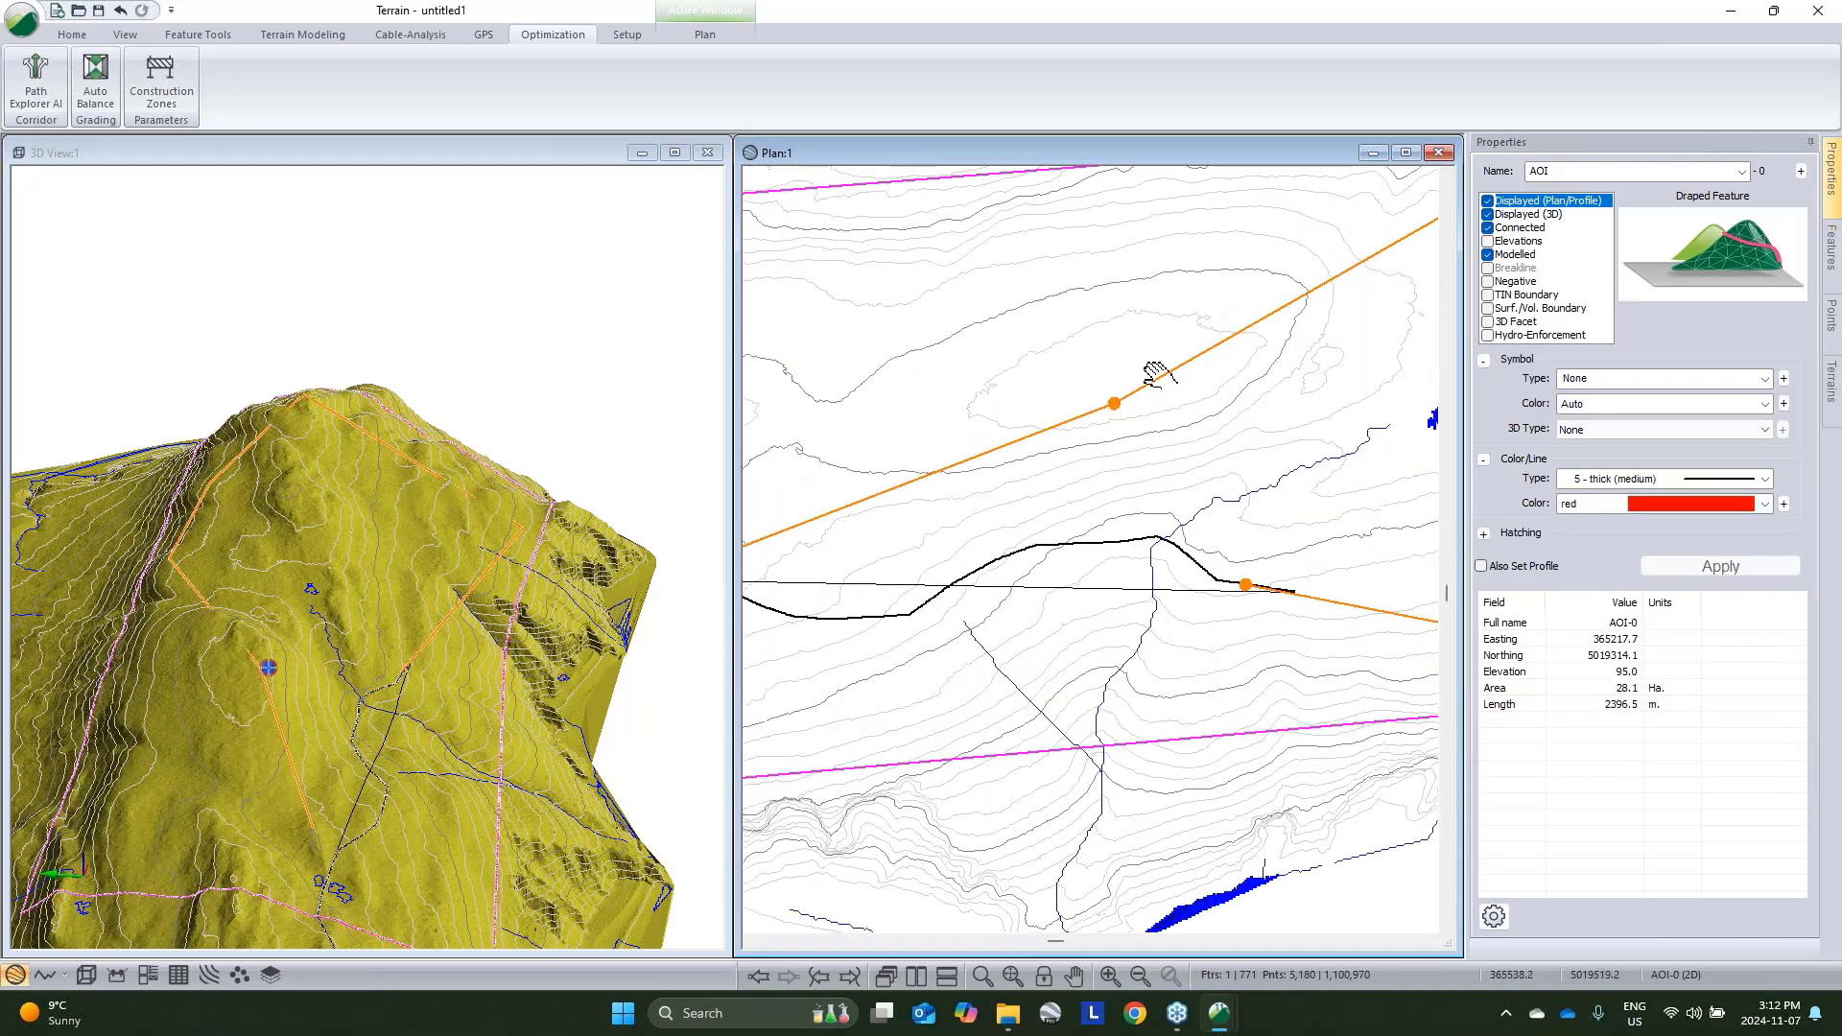
pyautogui.moveTo(1159, 362); pyautogui.dragTo(1011, 477, button='middle')
pyautogui.click(1029, 381)
pyautogui.scroll(1, 904, 403)
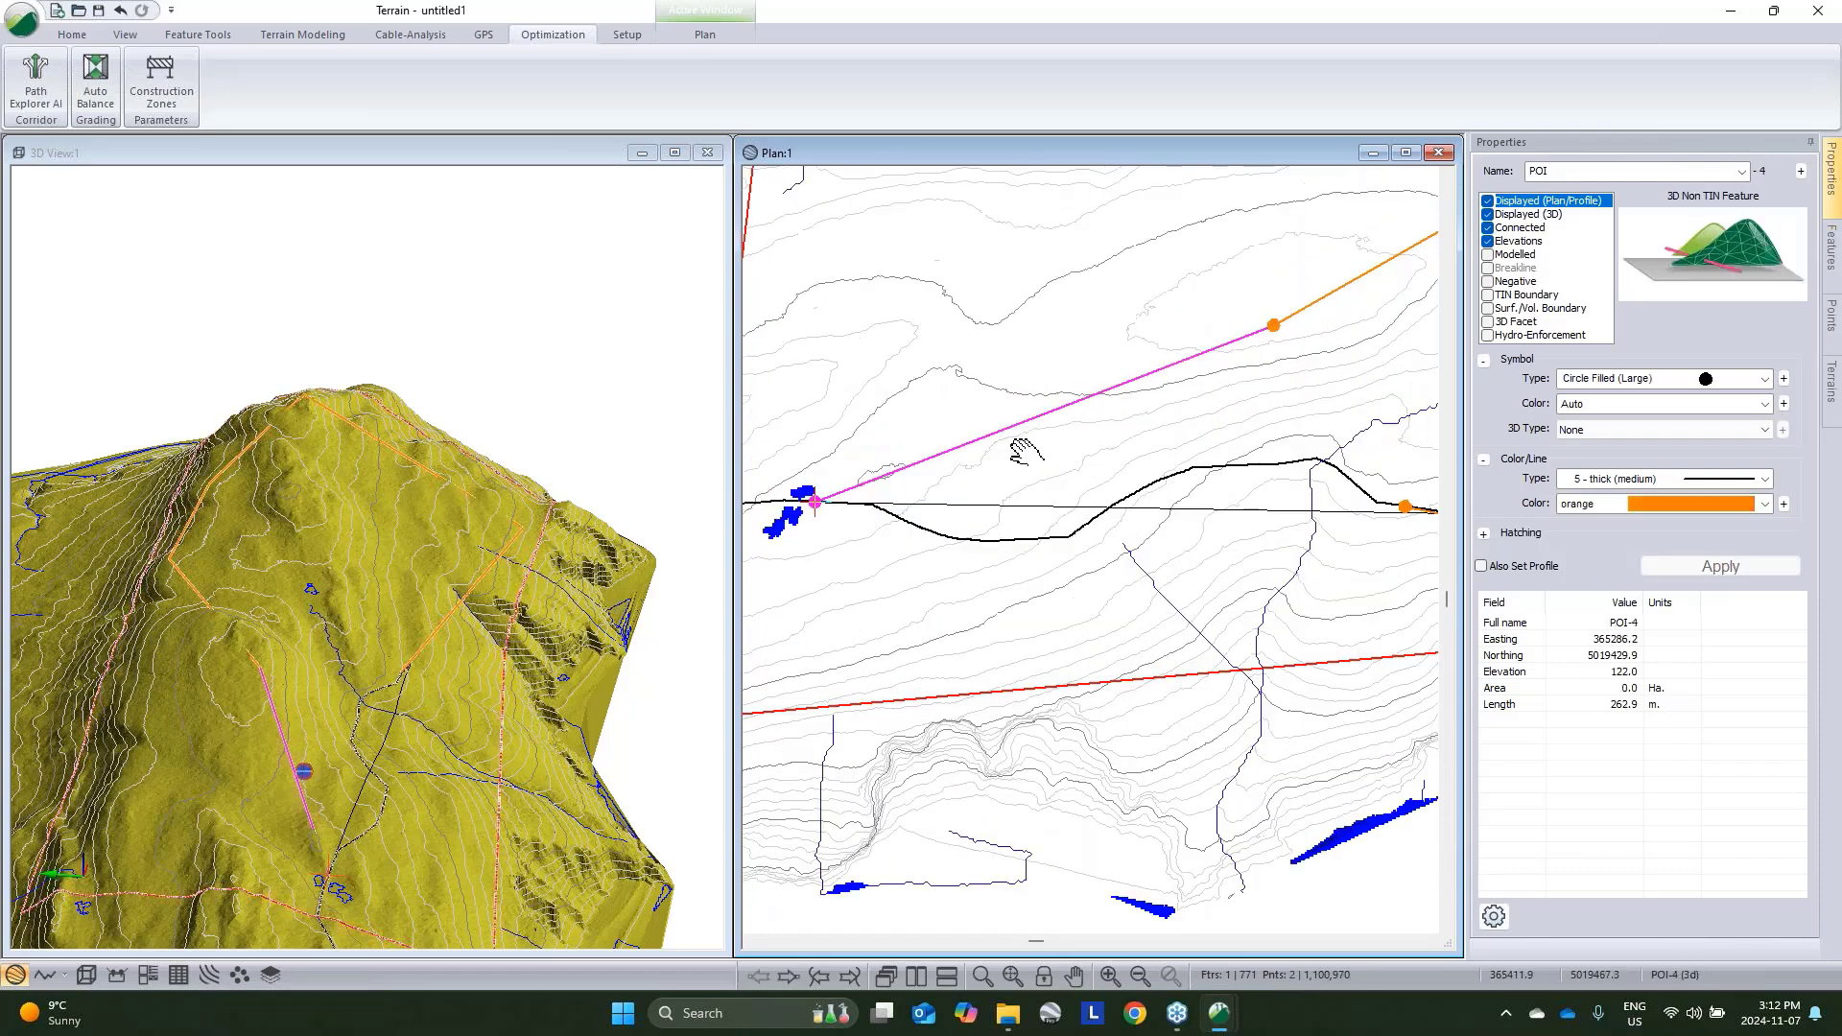
pyautogui.scroll(-1, 1061, 419)
pyautogui.scroll(-1, 1062, 420)
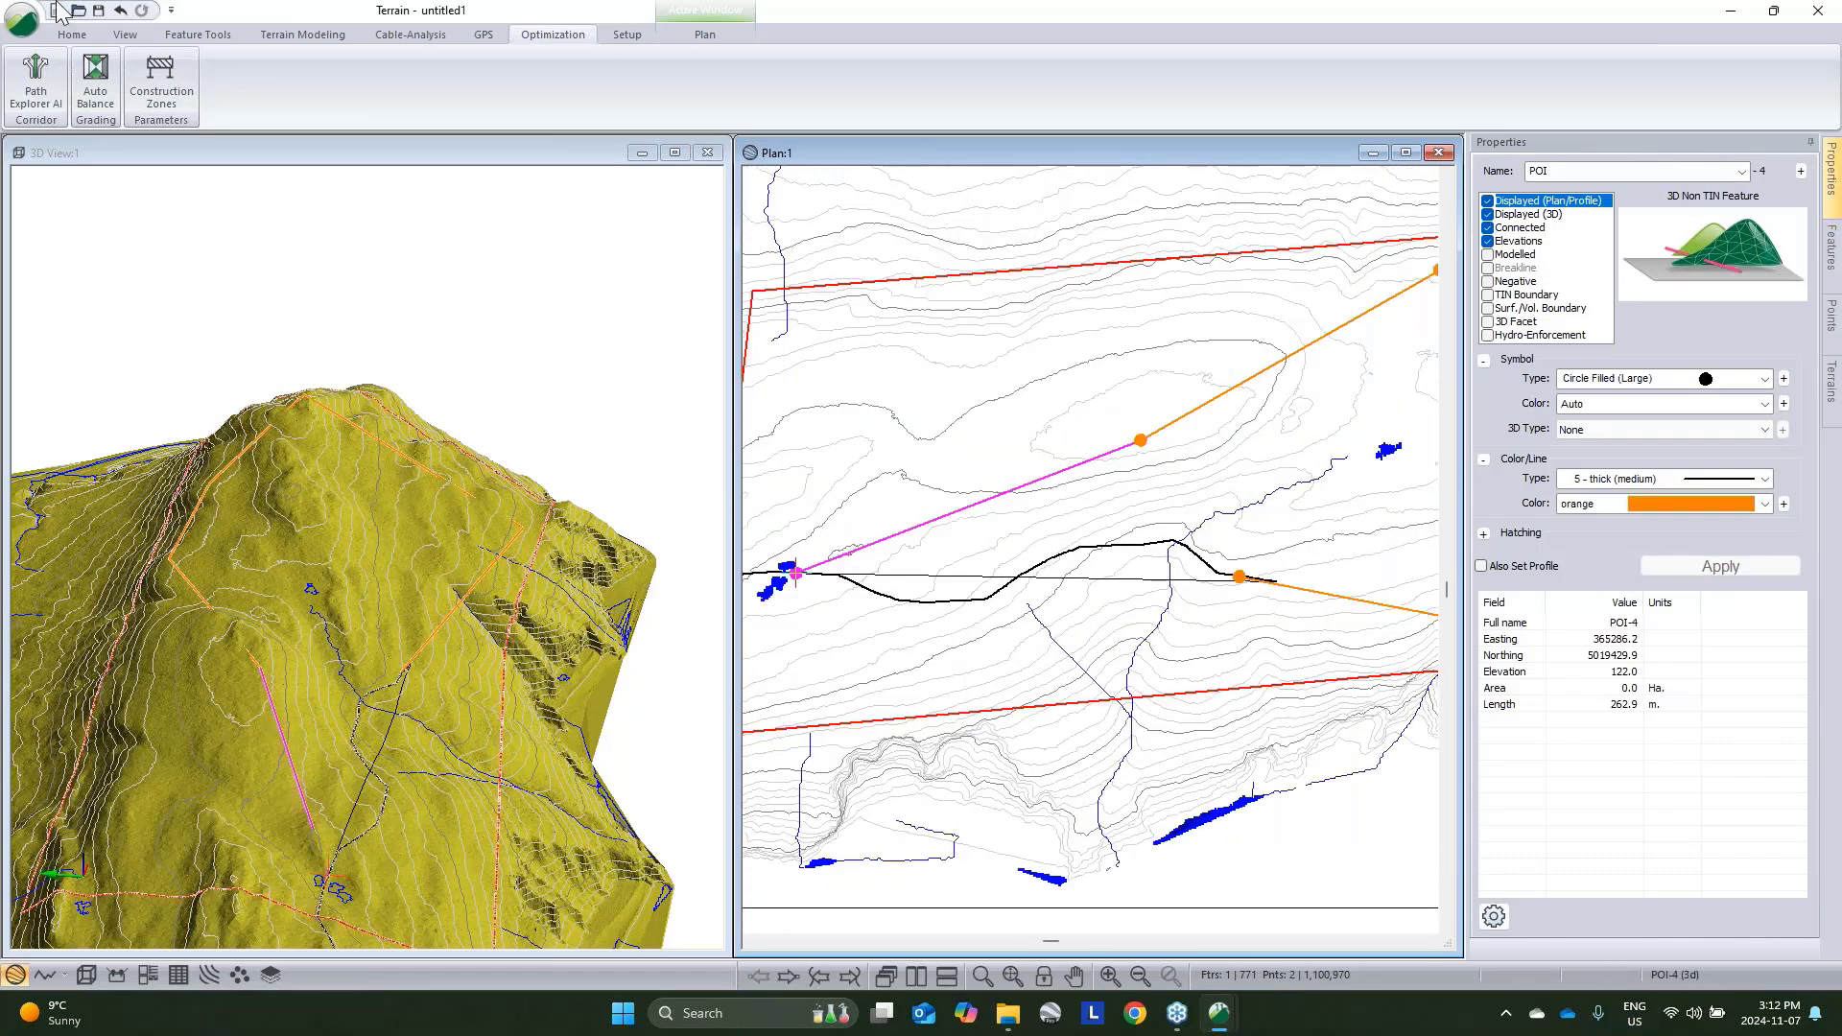
pyautogui.click(35, 81)
# Set the path search to a 10 m minimum horizontal curve radius, 2 m horizontal resolution and 4 m road width
pyautogui.doubleClick(1148, 435)
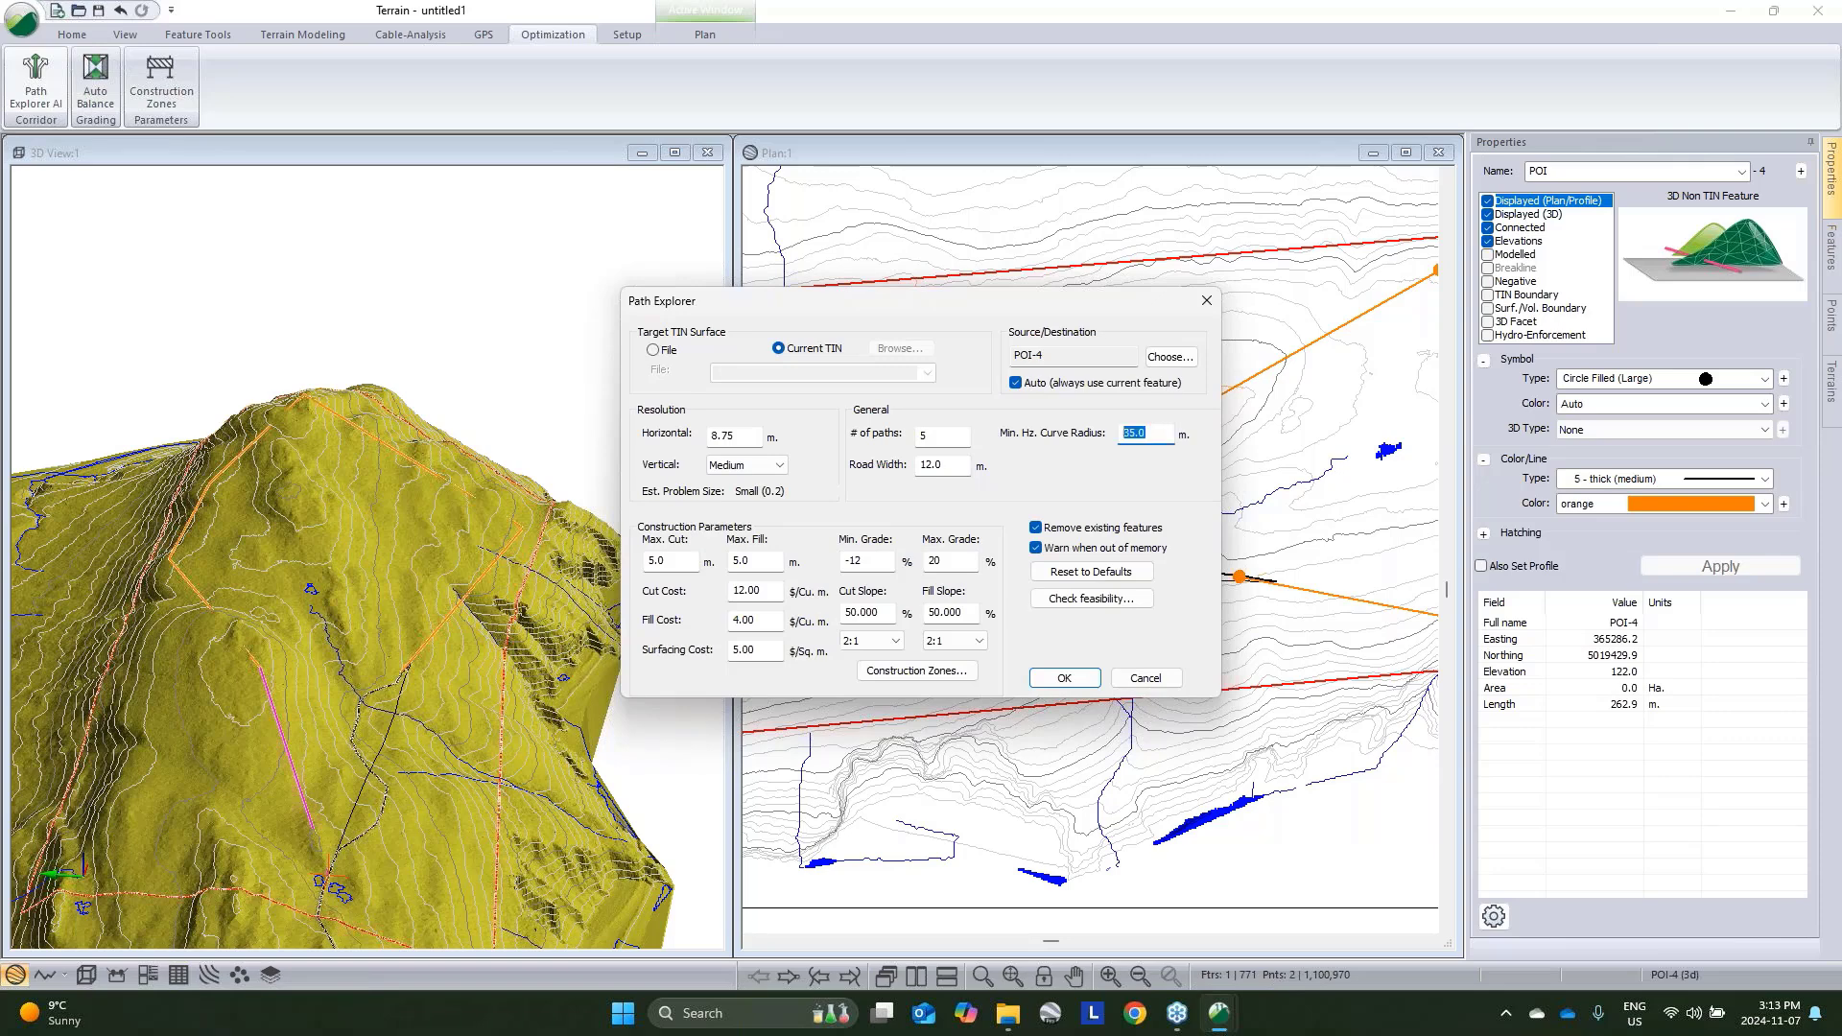
pyautogui.write('10')
pyautogui.doubleClick(748, 436)
pyautogui.press('BackSpace')
pyautogui.write('2')
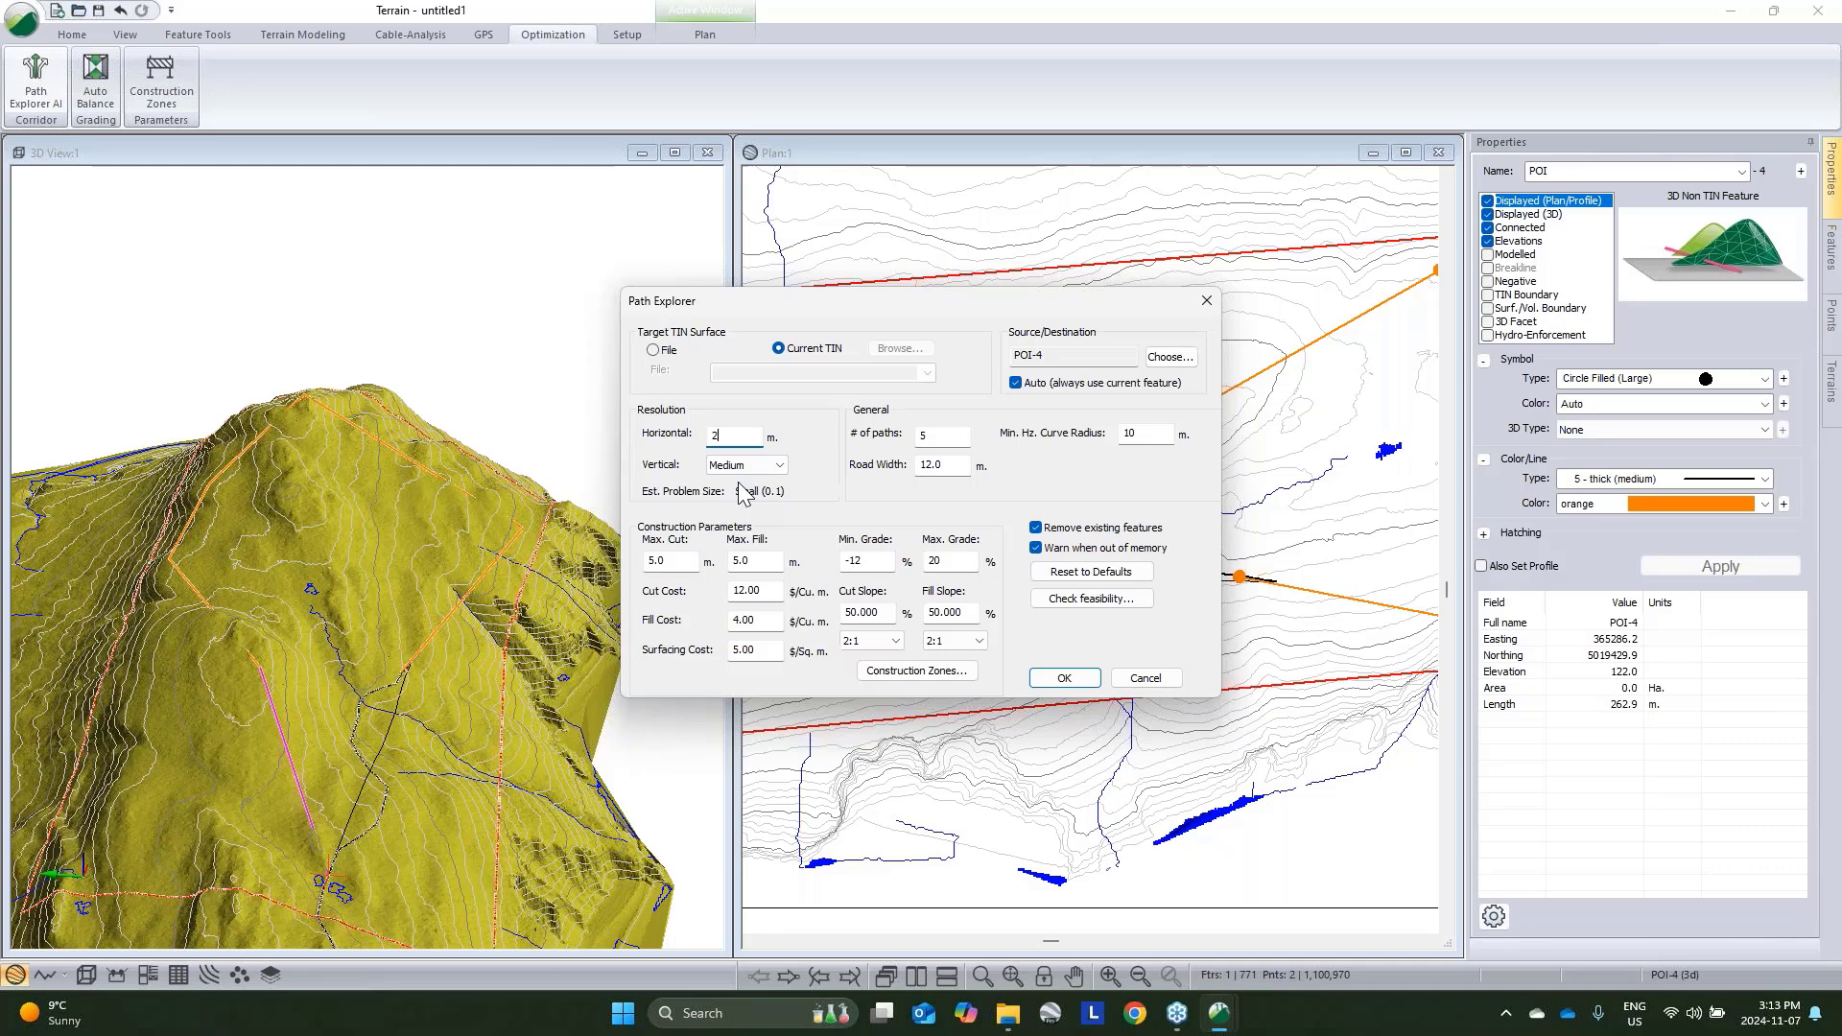
pyautogui.click(946, 462)
pyautogui.write('4')
# Set the path's maximum grade to 10 % and minimum grade to -10 %, and open the construction zone parameters
pyautogui.doubleClick(965, 561)
pyautogui.write('1')
pyautogui.write('0')
pyautogui.click(862, 566)
pyautogui.moveTo(856, 558); pyautogui.dragTo(880, 560)
pyautogui.write('0')
pyautogui.click(872, 670)
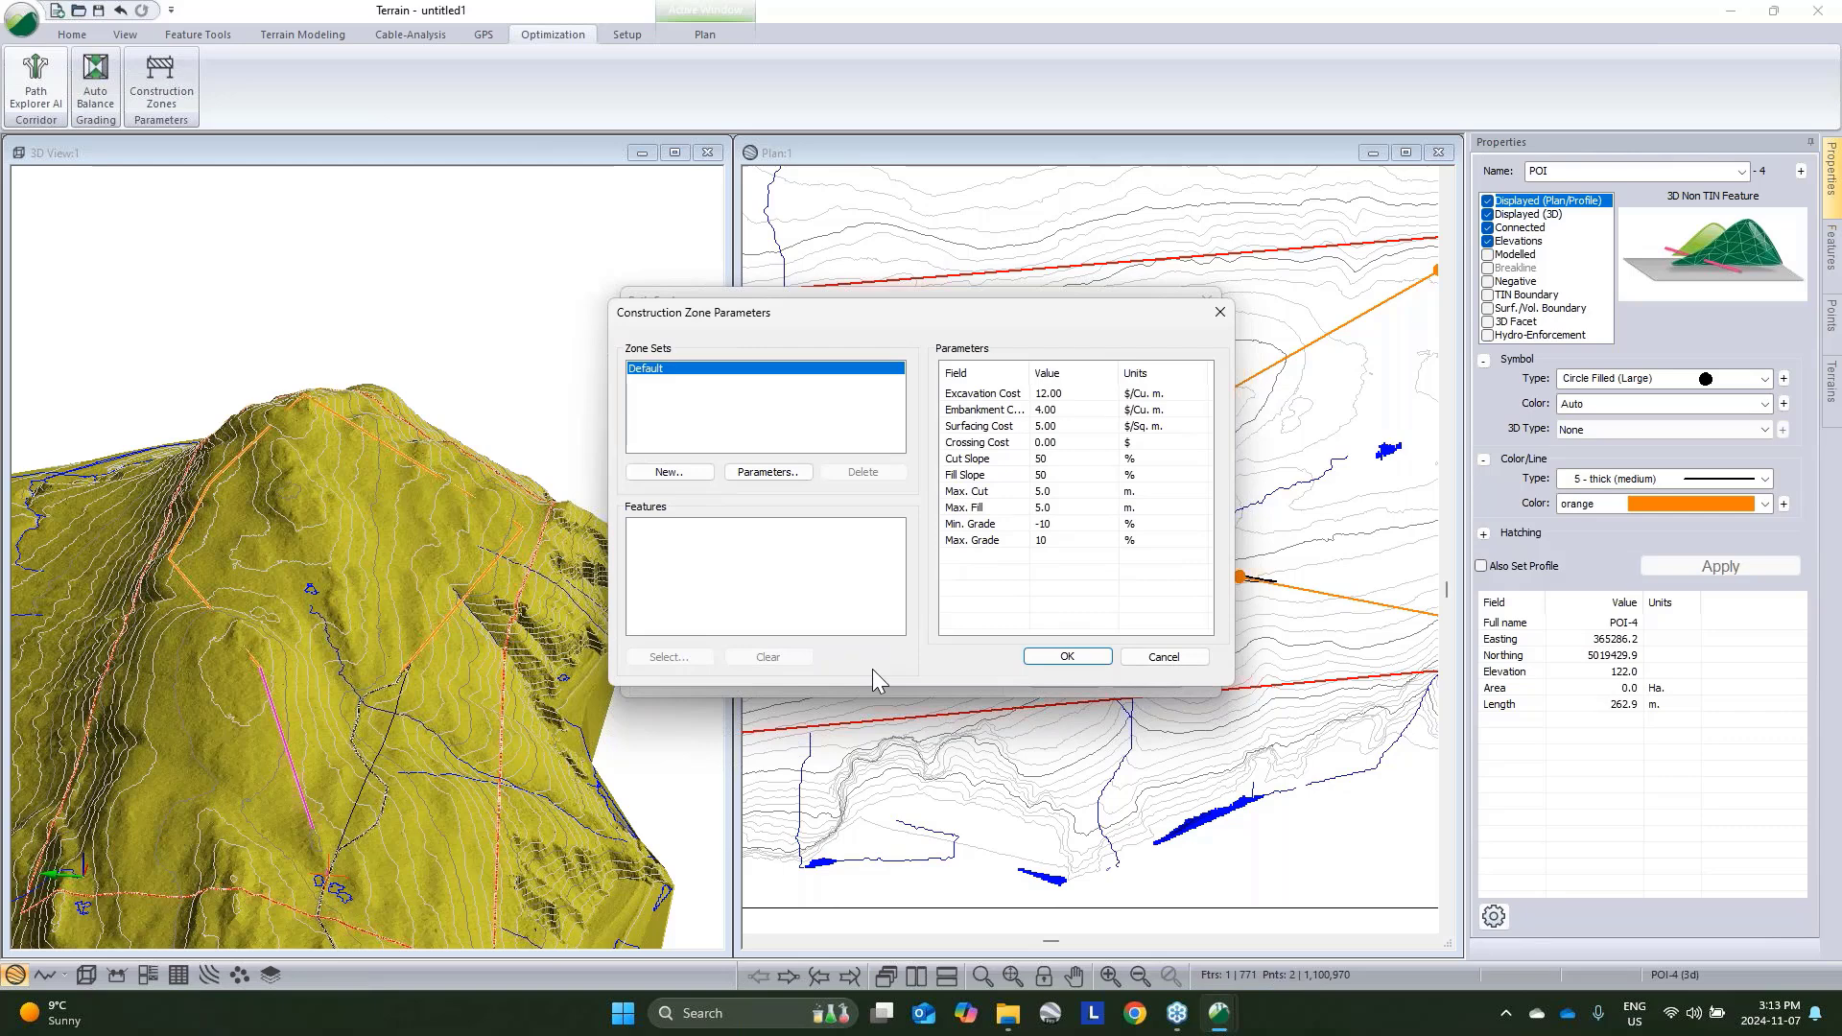
# Create a Polylines construction zone set from the predefined stream features (STREAM*) with a crossing cost of $1500
pyautogui.click(703, 474)
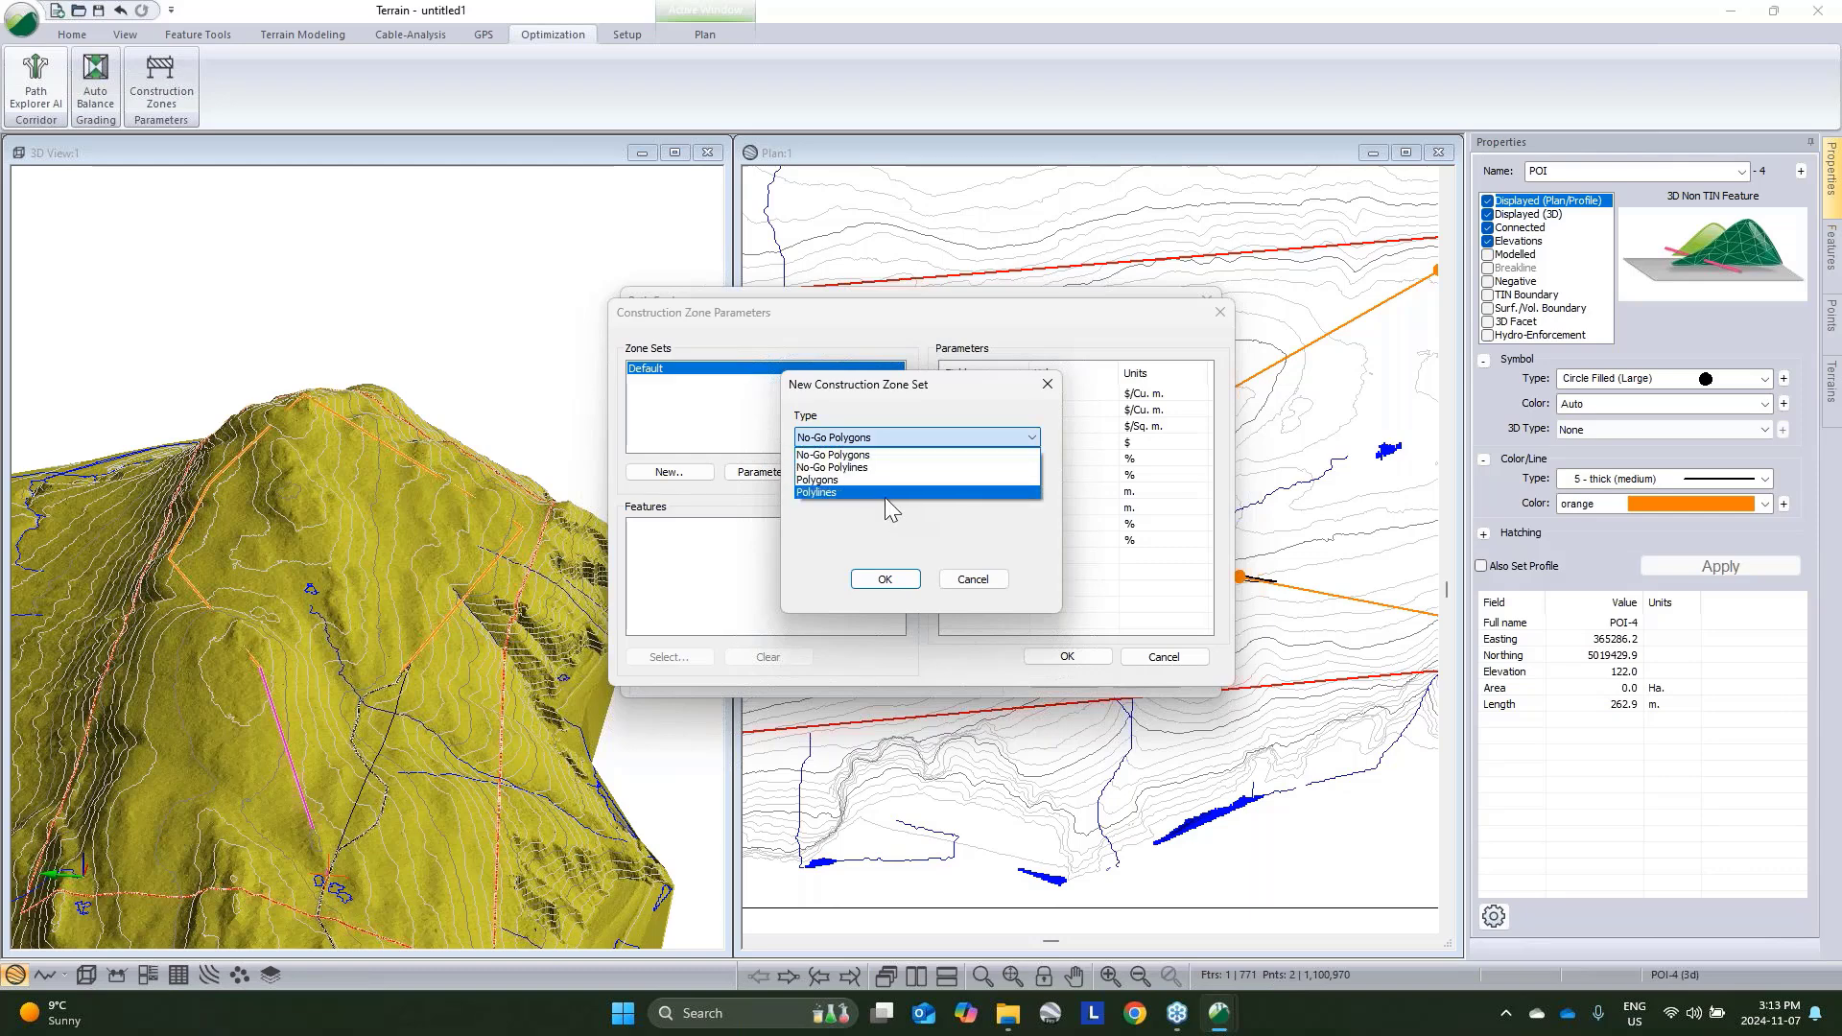
pyautogui.click(871, 491)
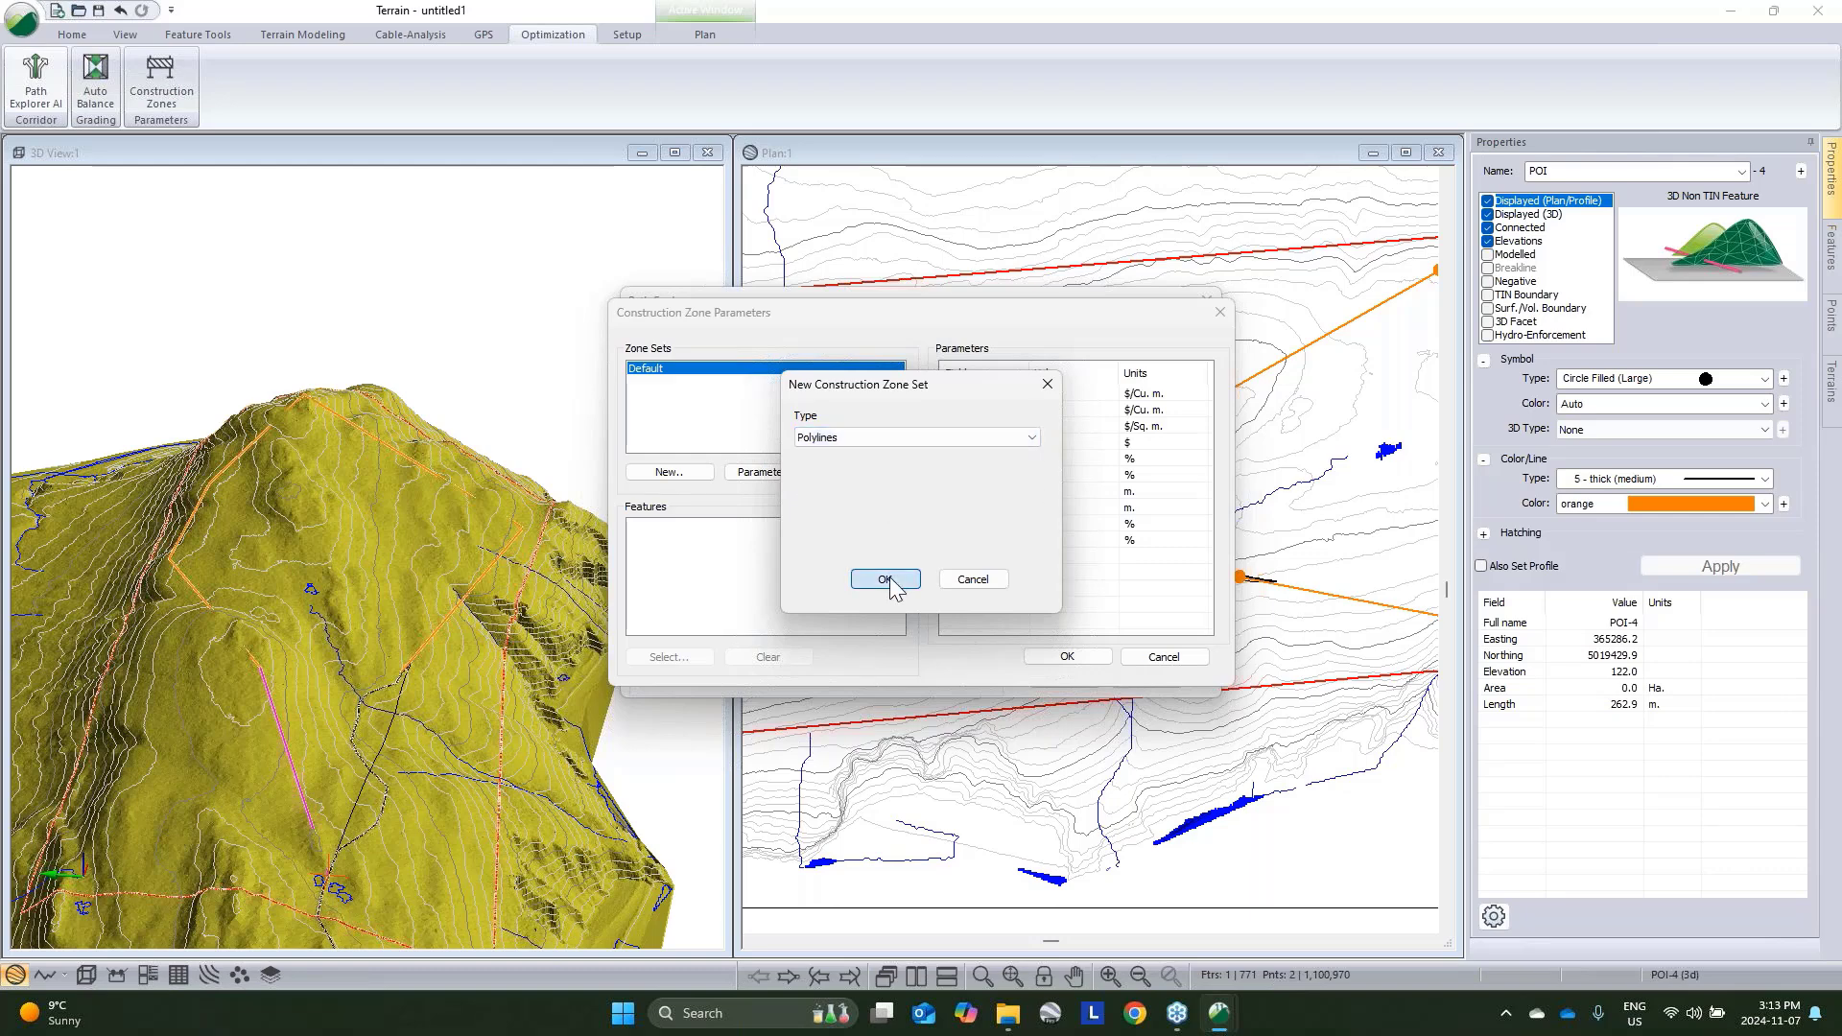
pyautogui.click(885, 580)
pyautogui.click(781, 464)
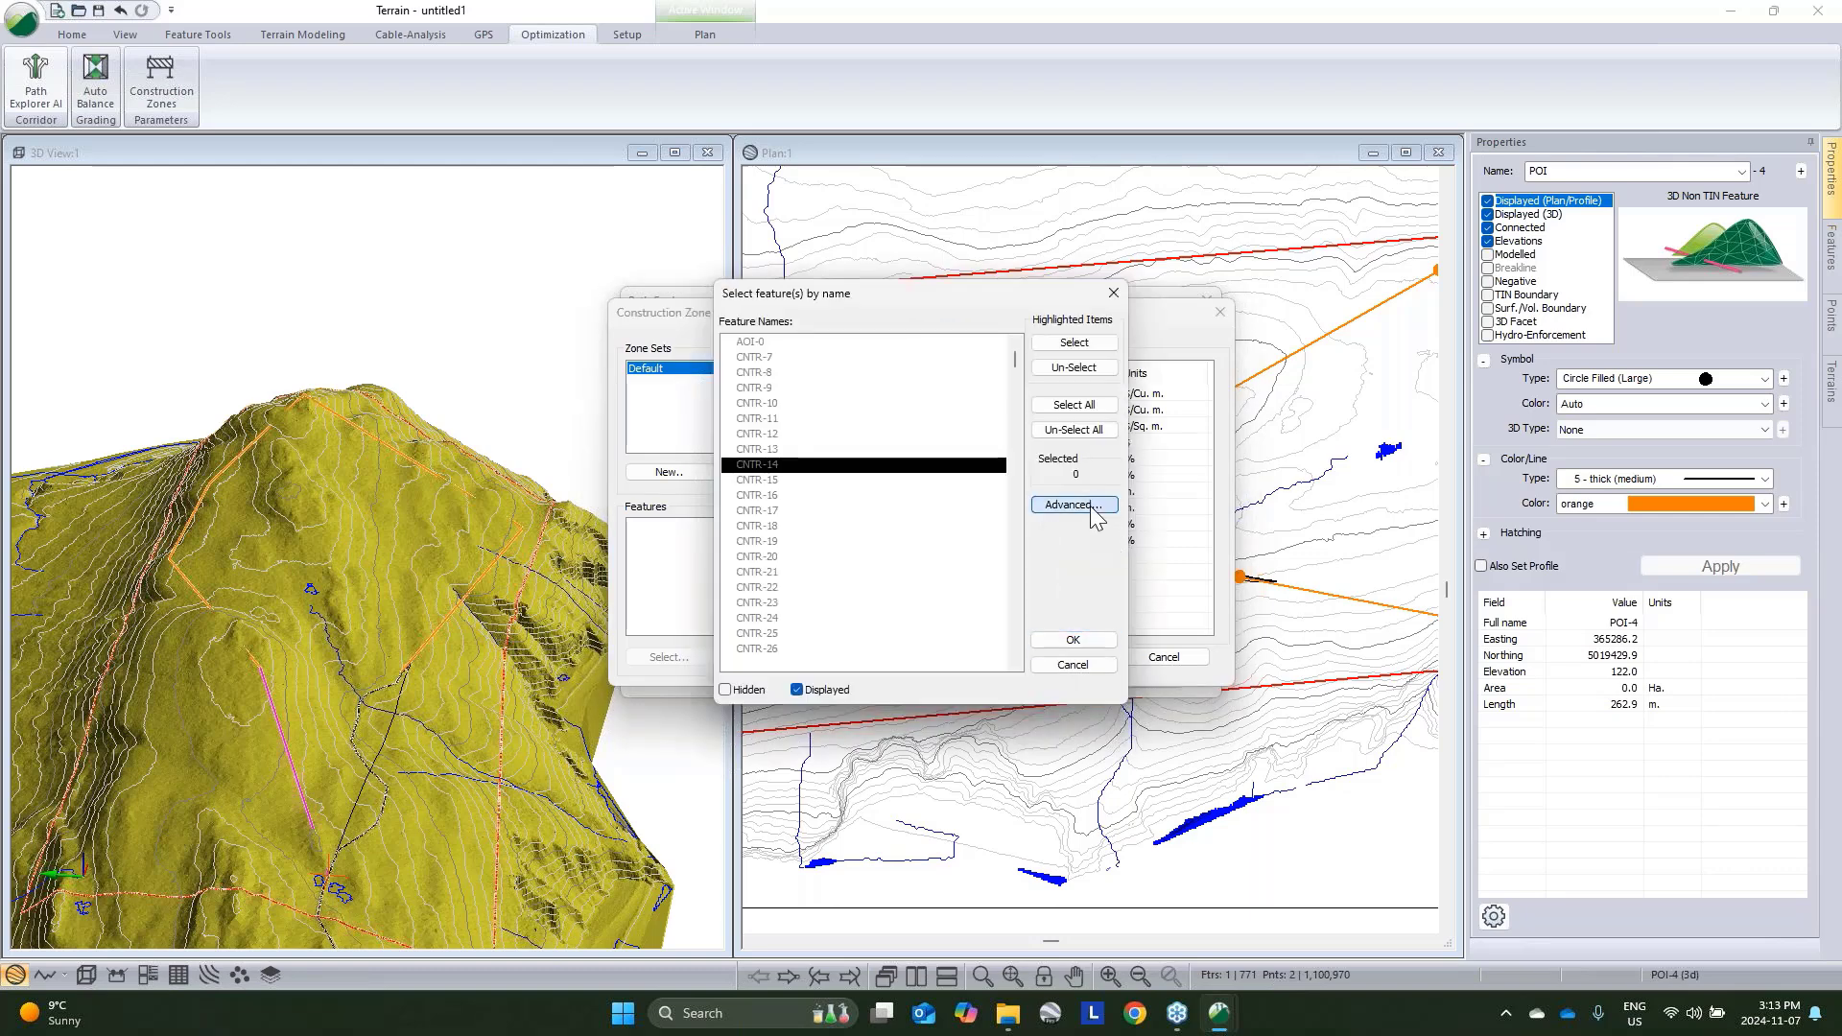
pyautogui.click(1187, 486)
pyautogui.click(1190, 521)
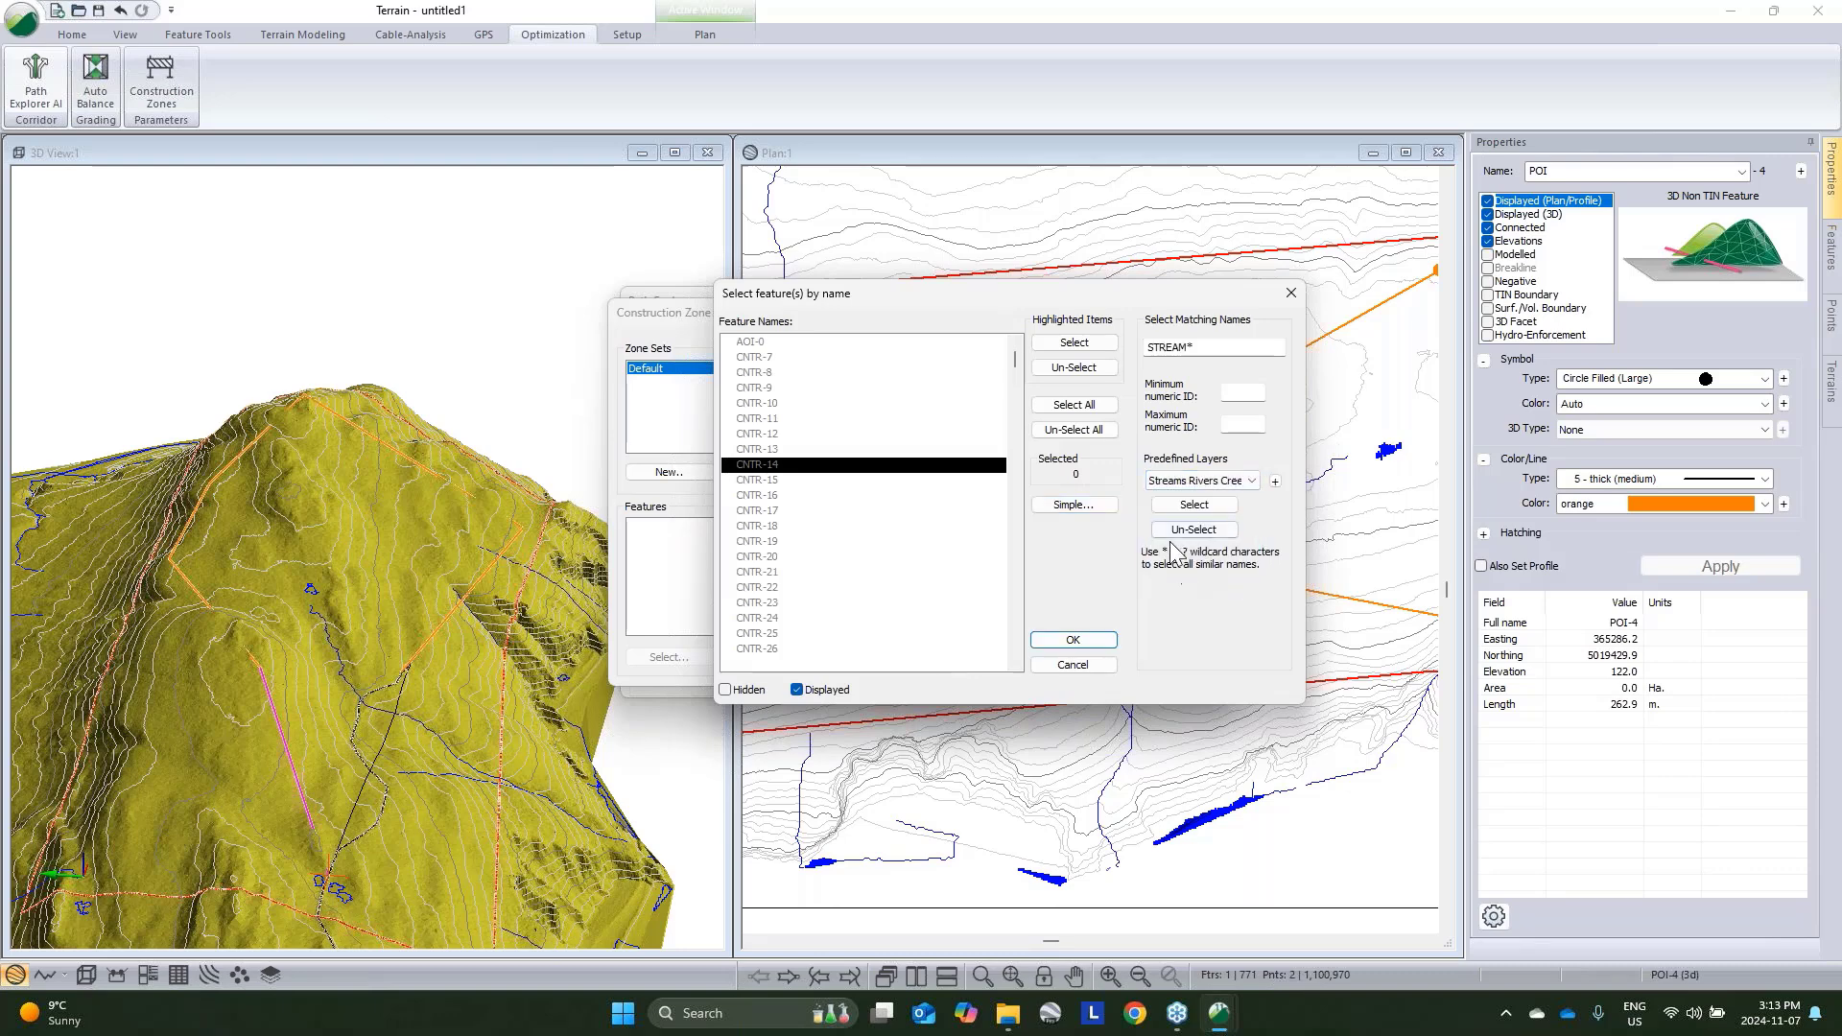
pyautogui.click(1073, 640)
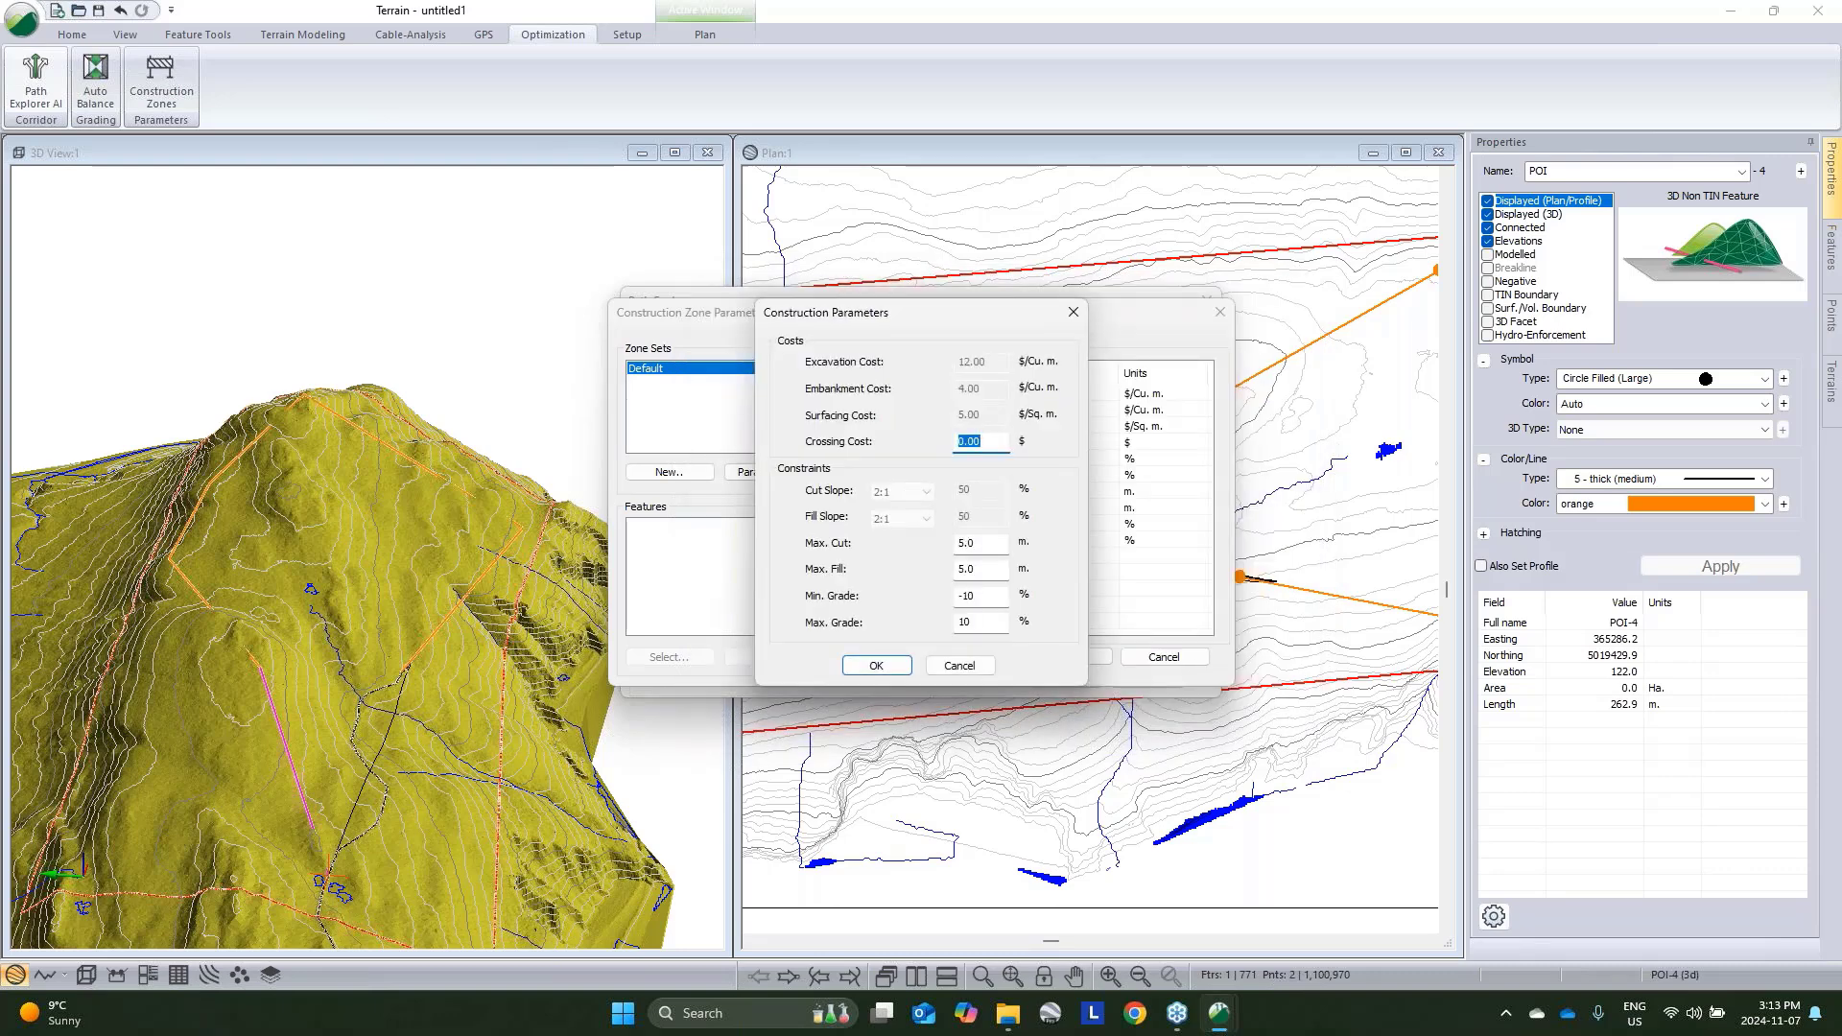
pyautogui.write('1500')
pyautogui.click(907, 665)
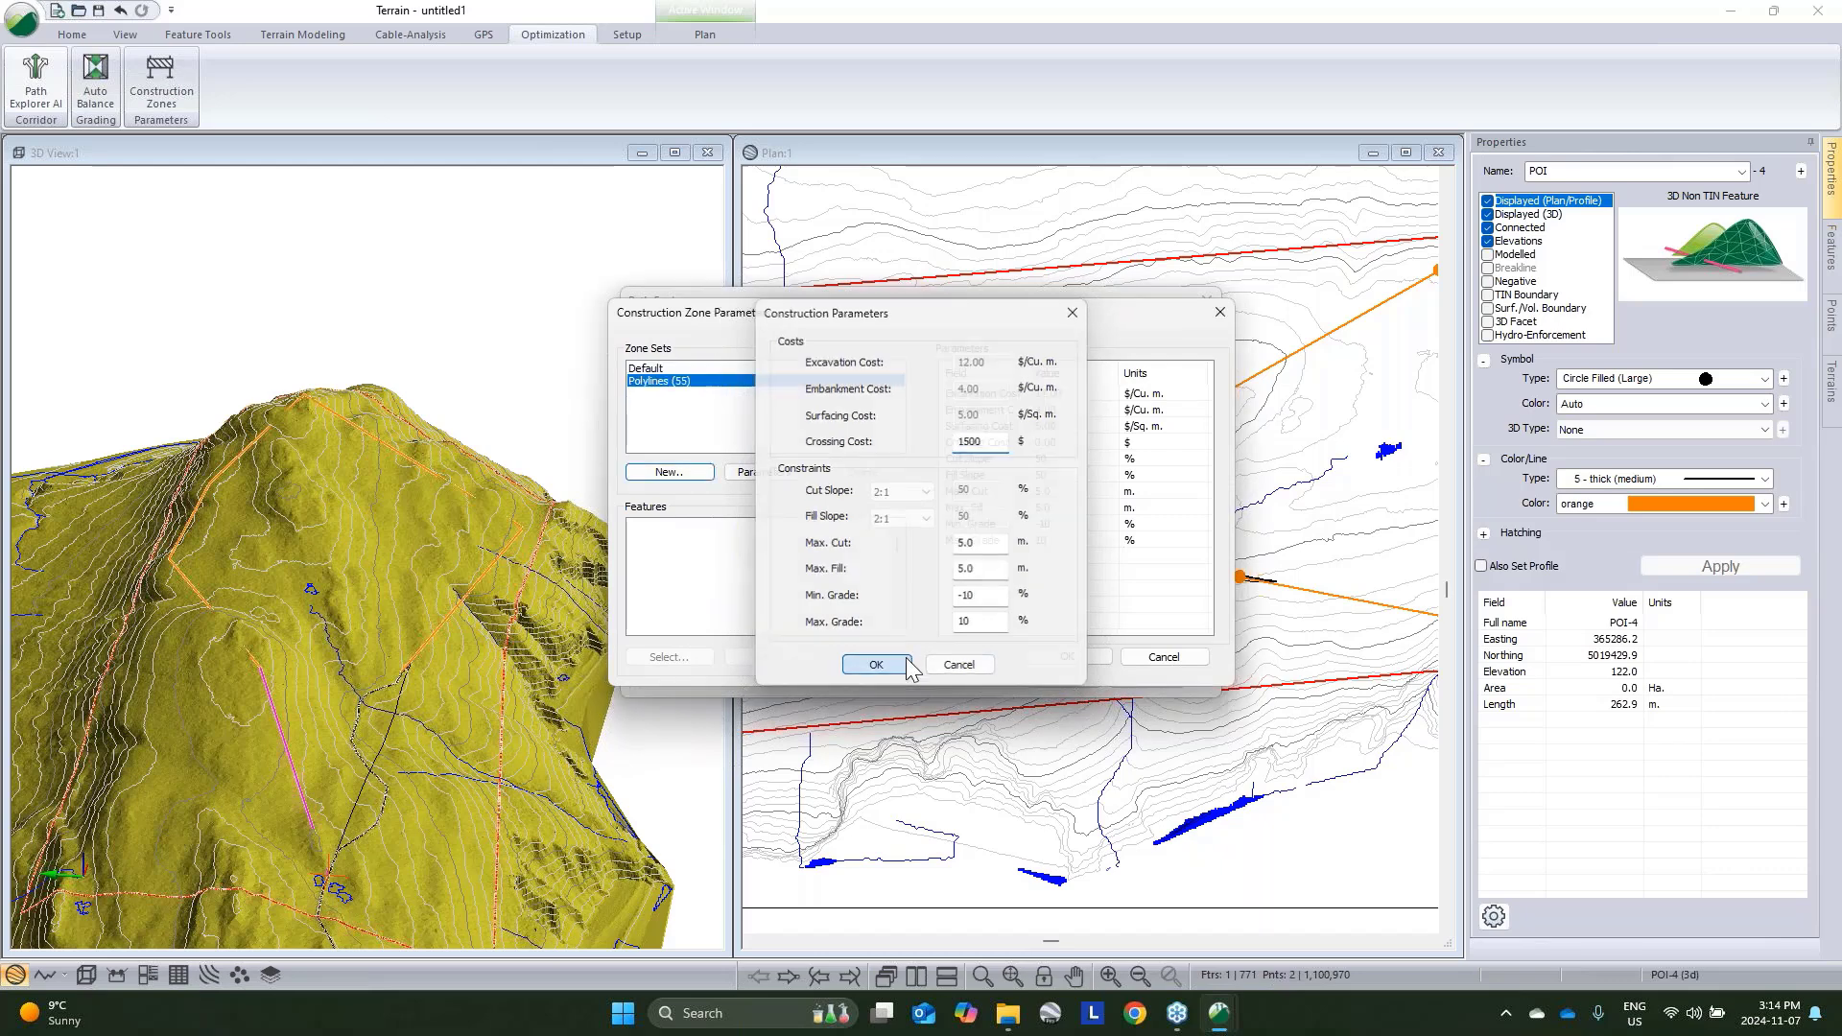
# Add a No-Go Polylines zone set containing the AOI-0 outline and accept the construction zone parameters
pyautogui.click(693, 473)
pyautogui.click(842, 439)
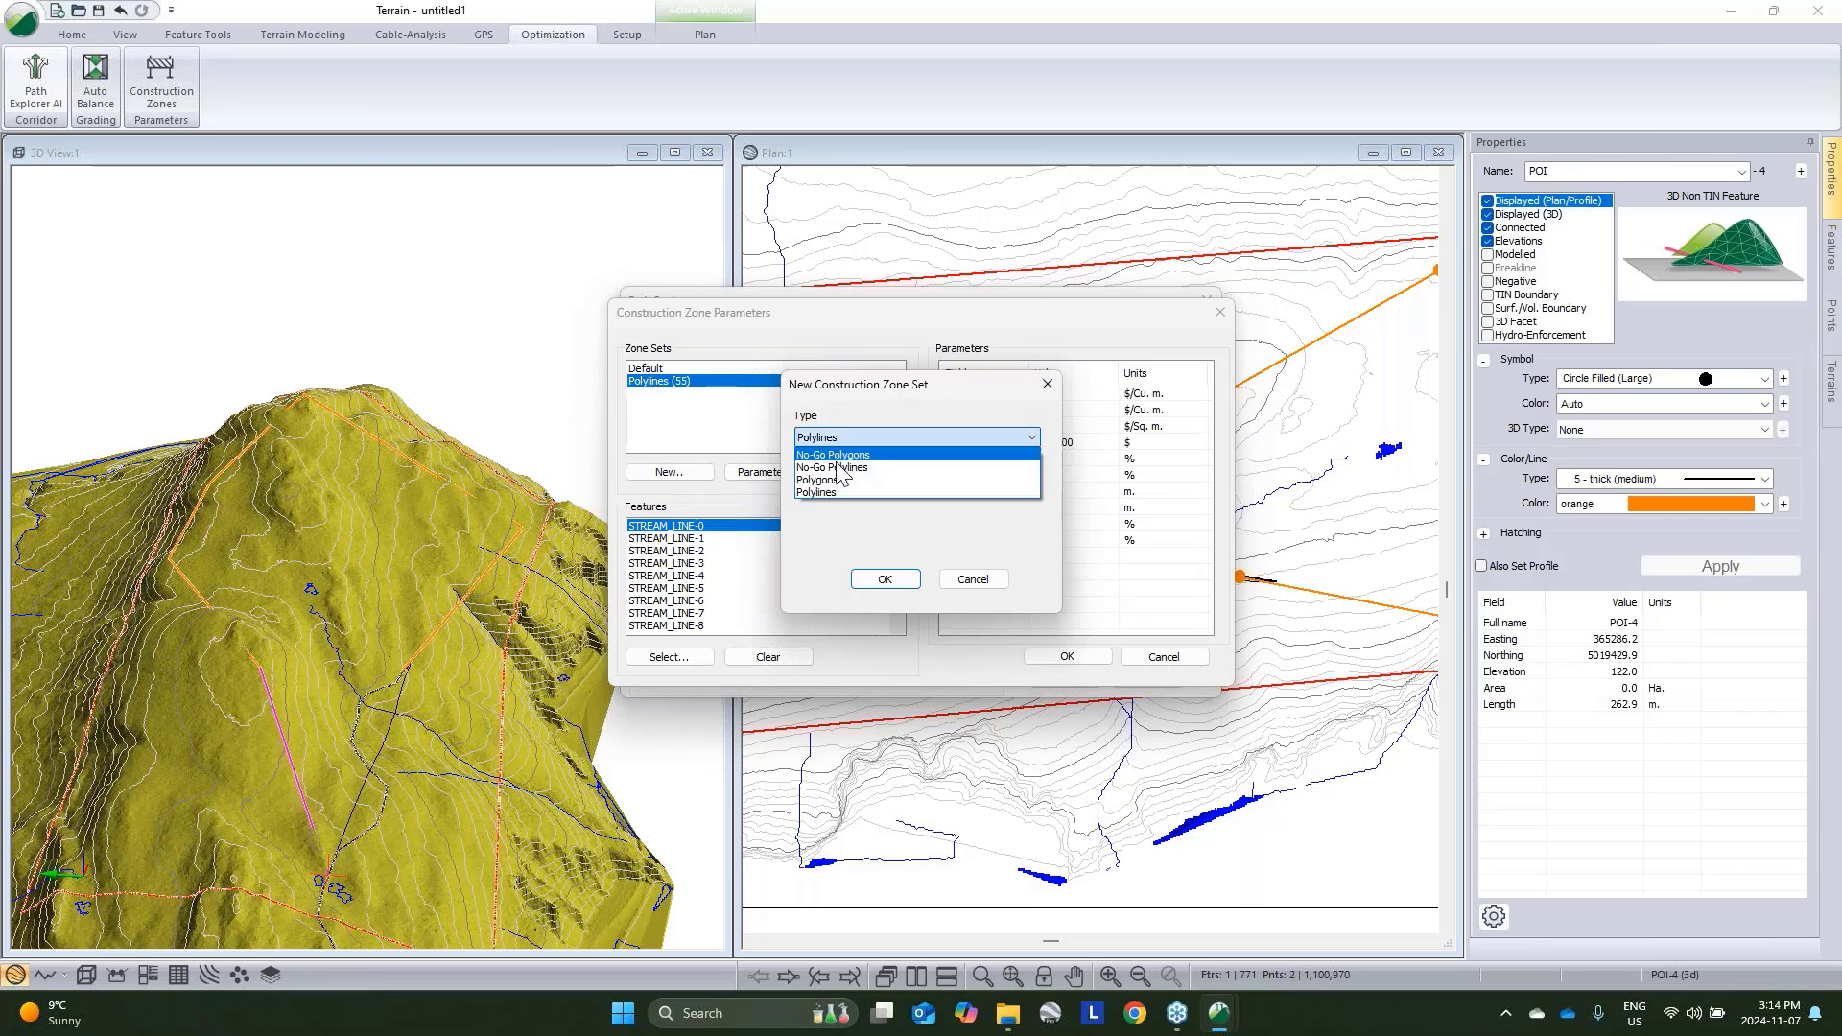
pyautogui.click(837, 468)
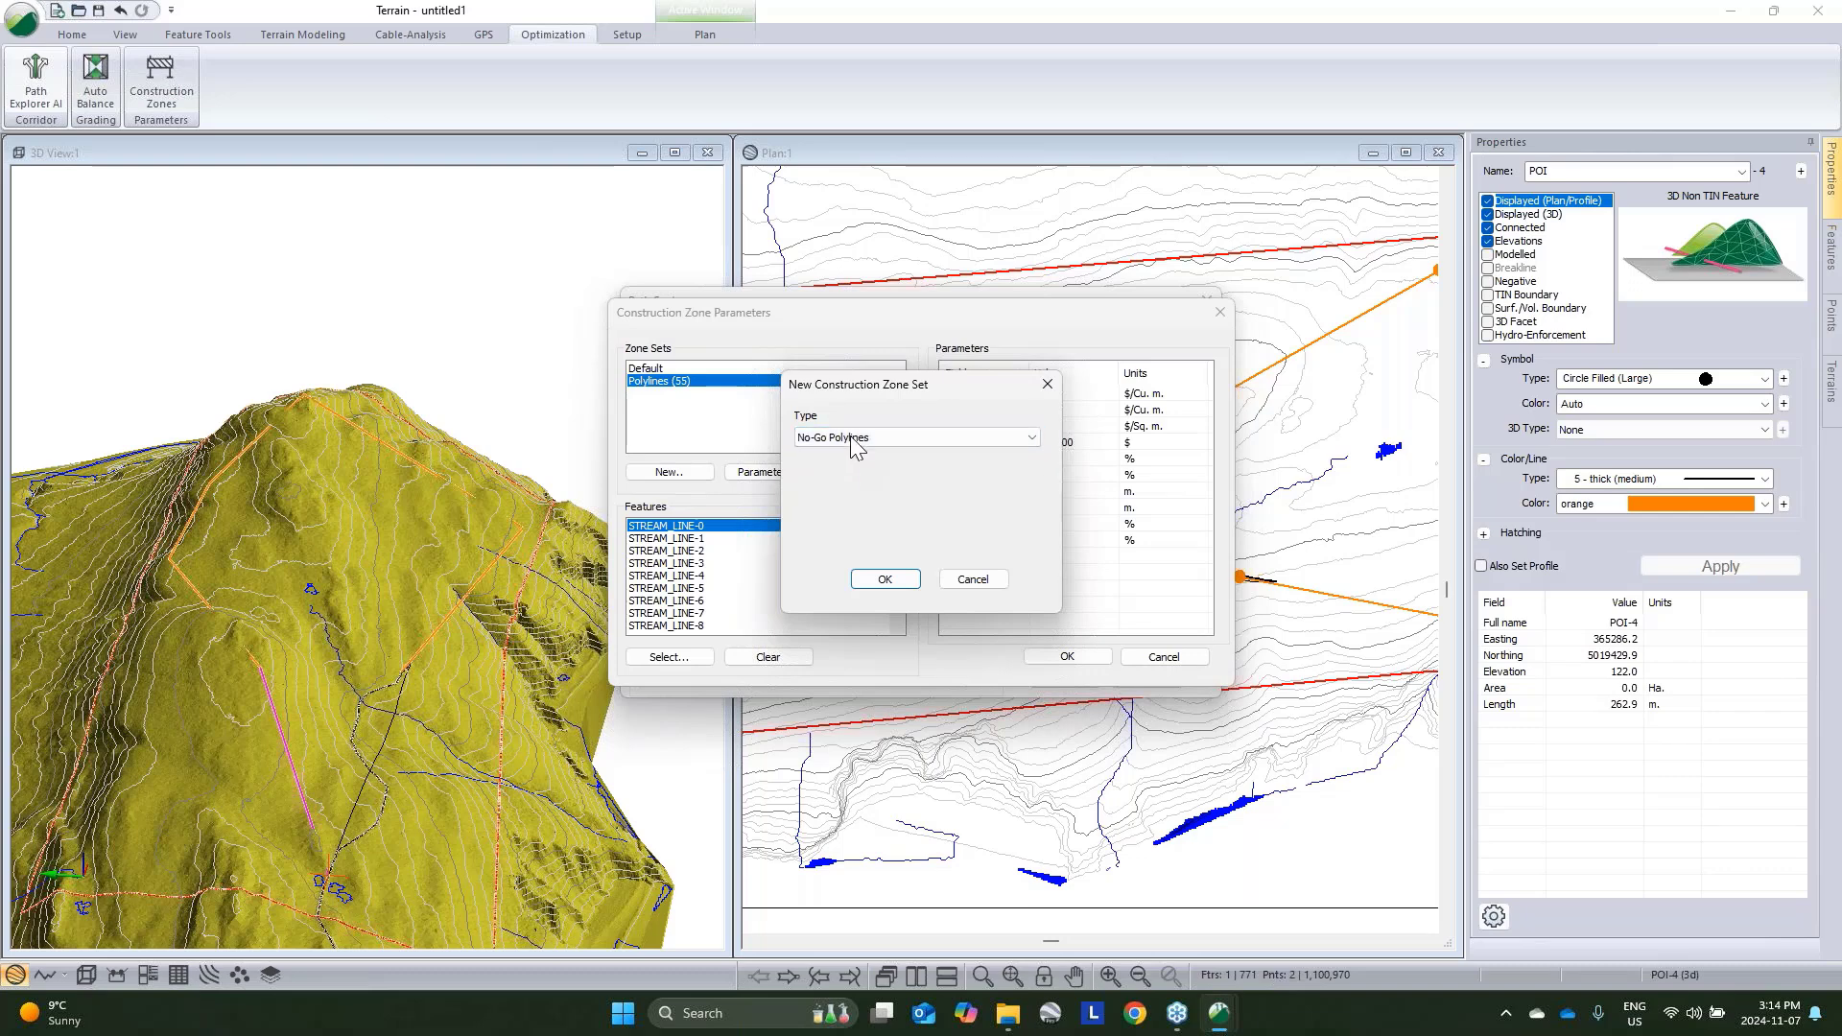
pyautogui.click(884, 578)
pyautogui.click(753, 342)
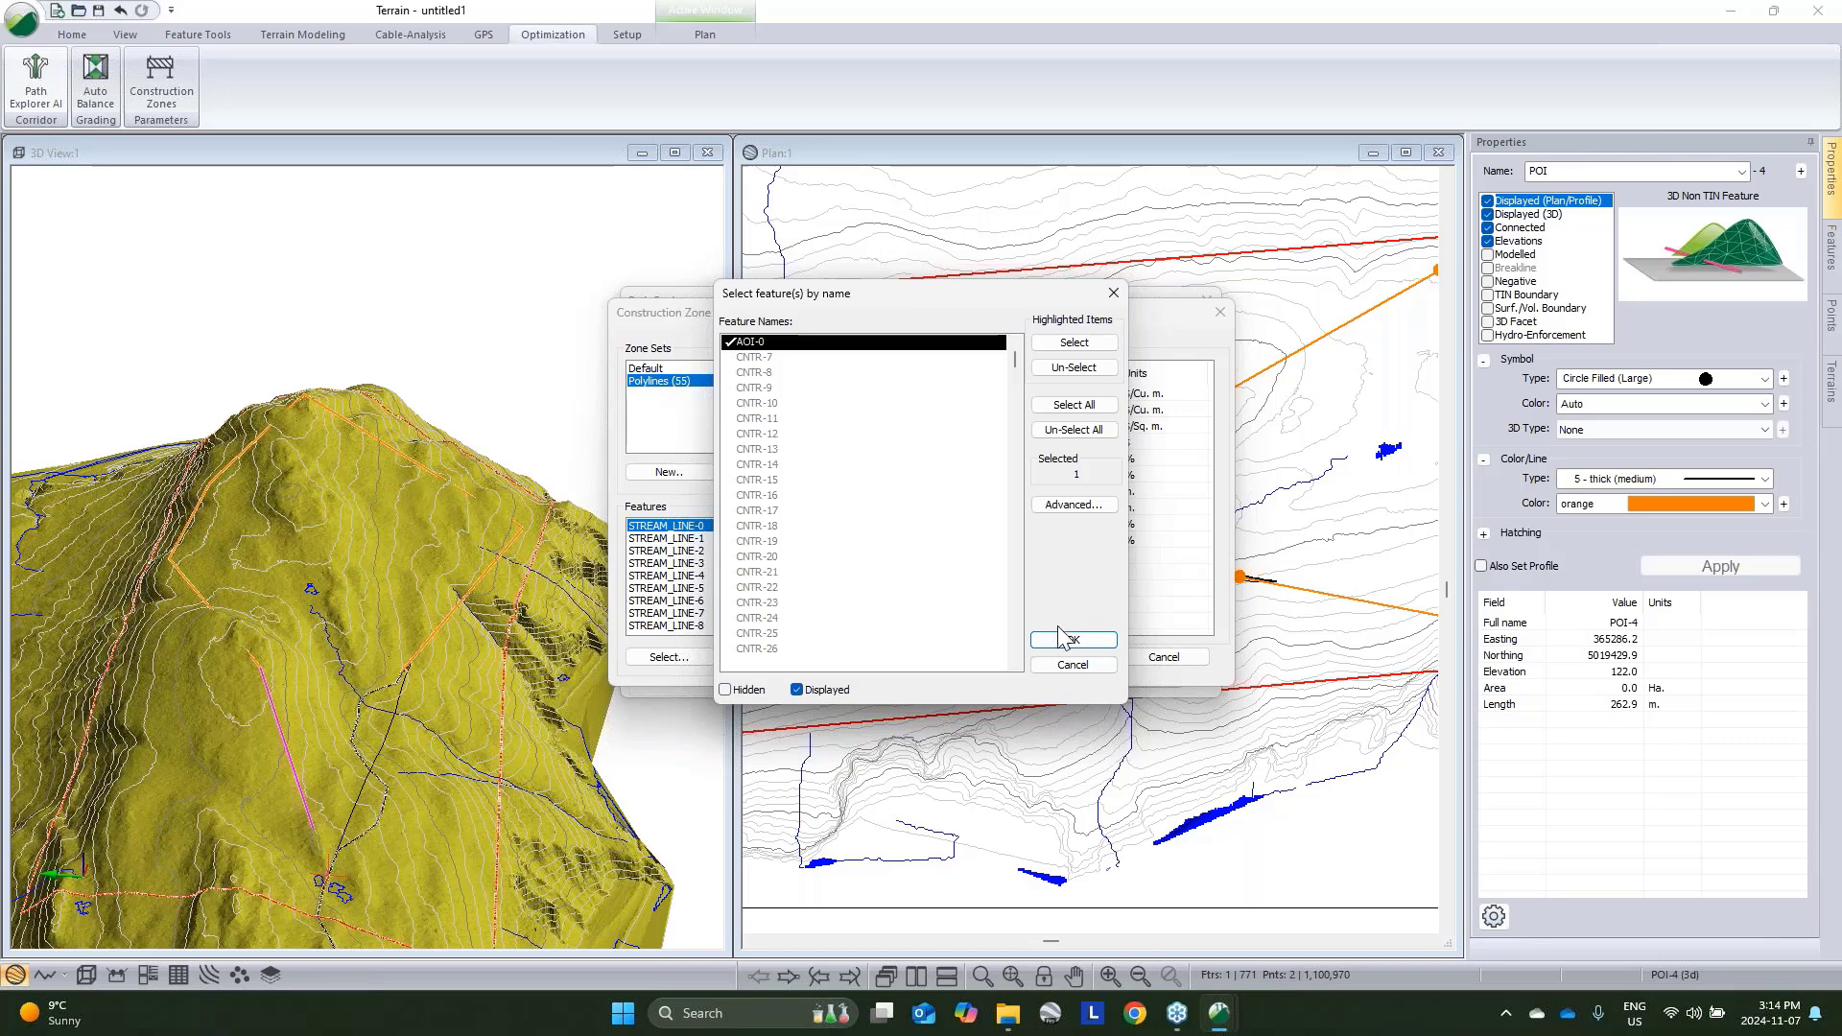
pyautogui.click(1067, 639)
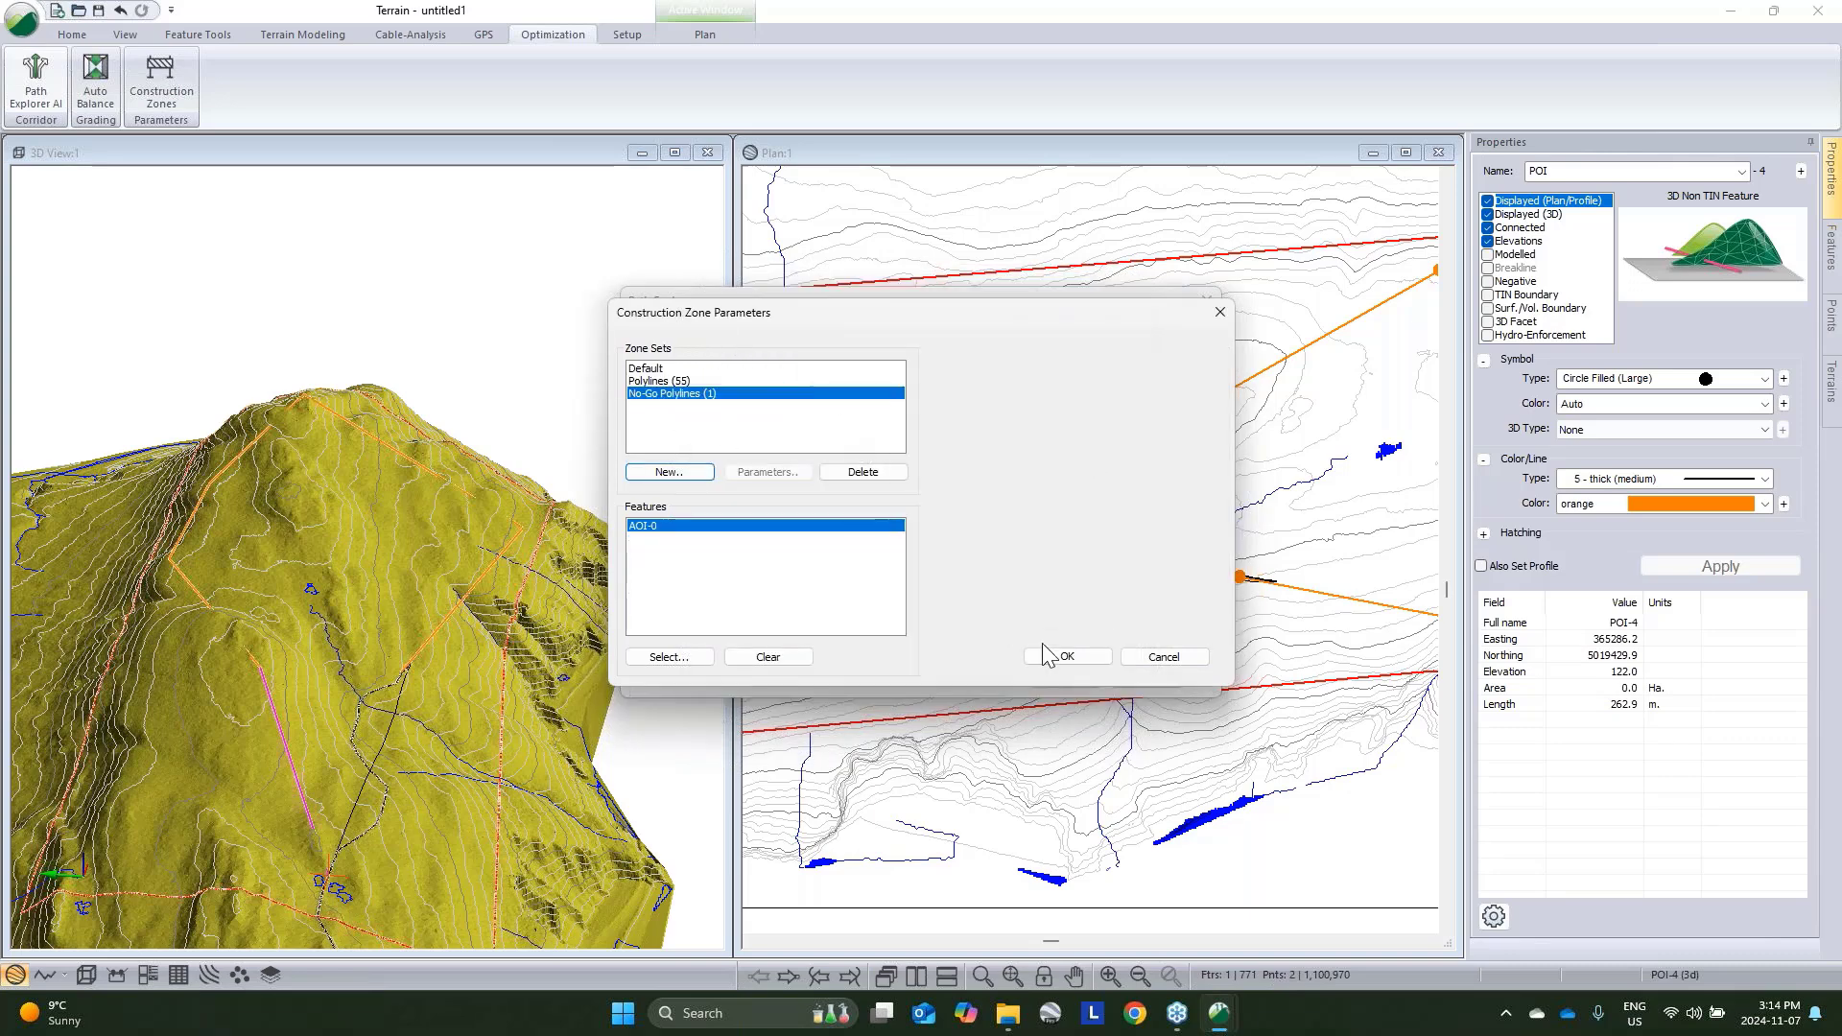
pyautogui.click(1071, 655)
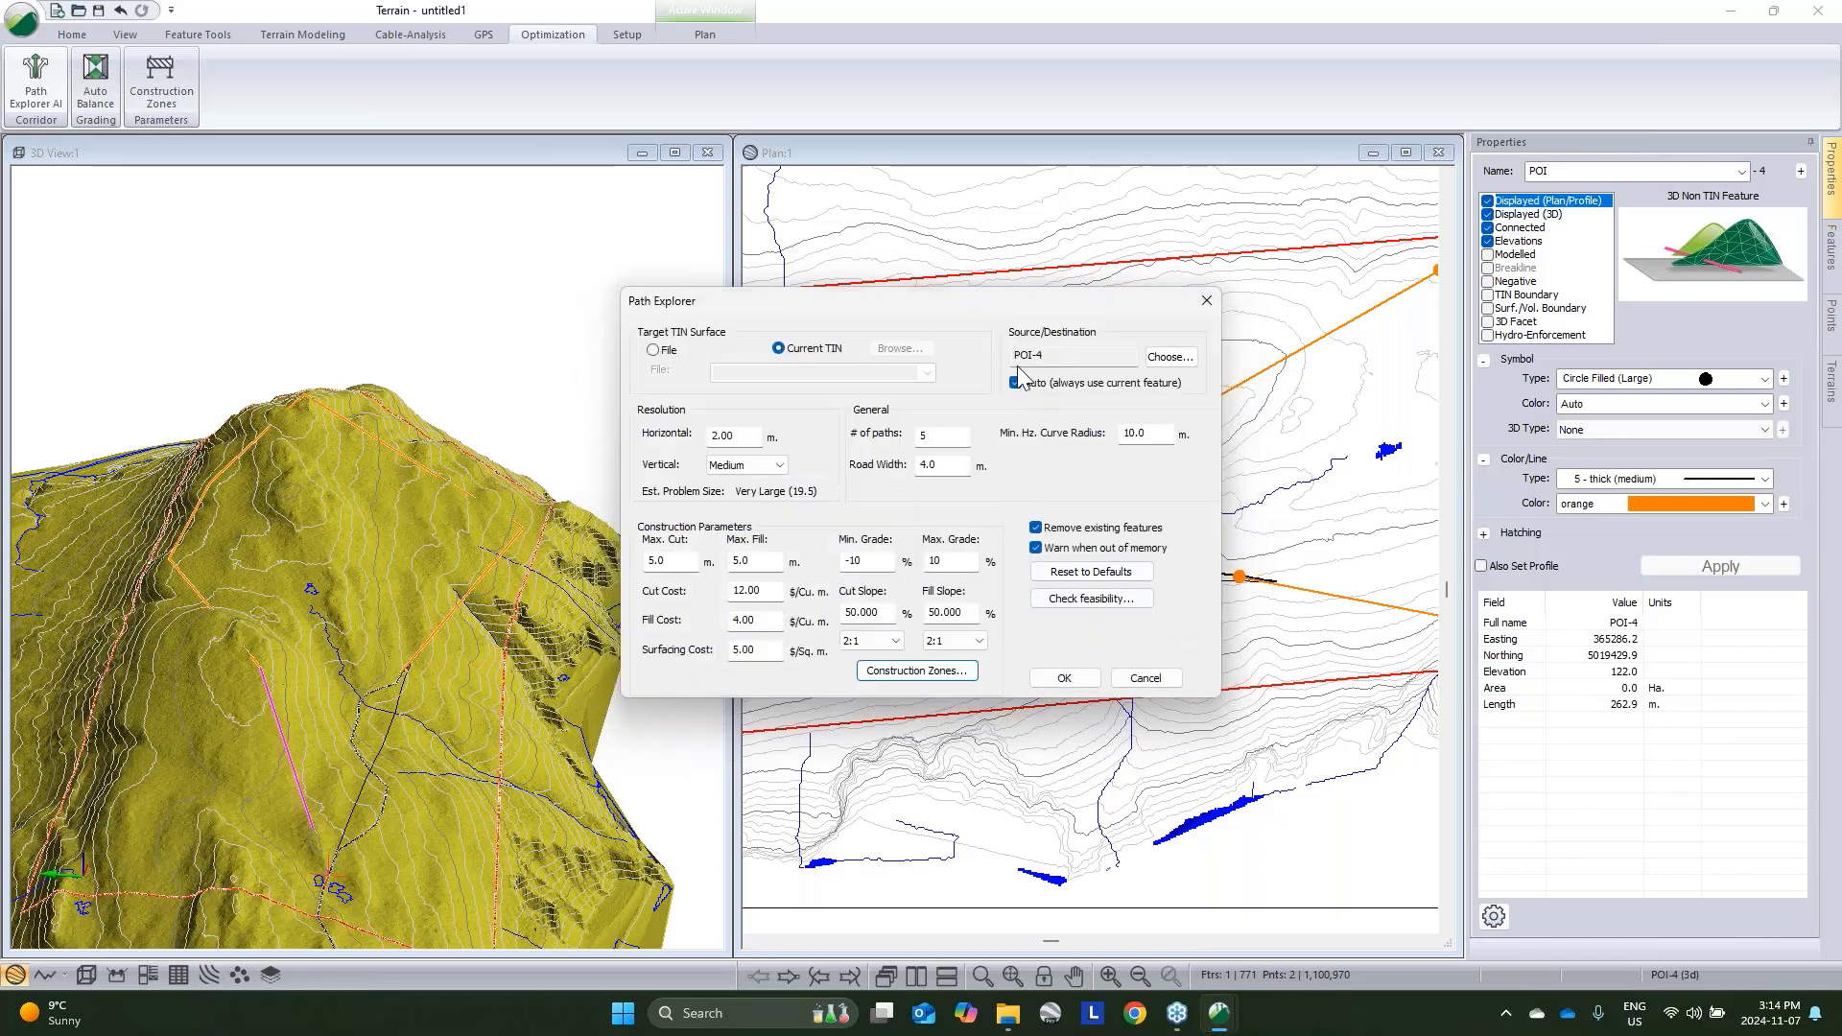
# Restrict POI-4's allowable approach directions to north, northwest and northeast at the source and west at the destination
pyautogui.moveTo(1017, 300); pyautogui.dragTo(1555, 523)
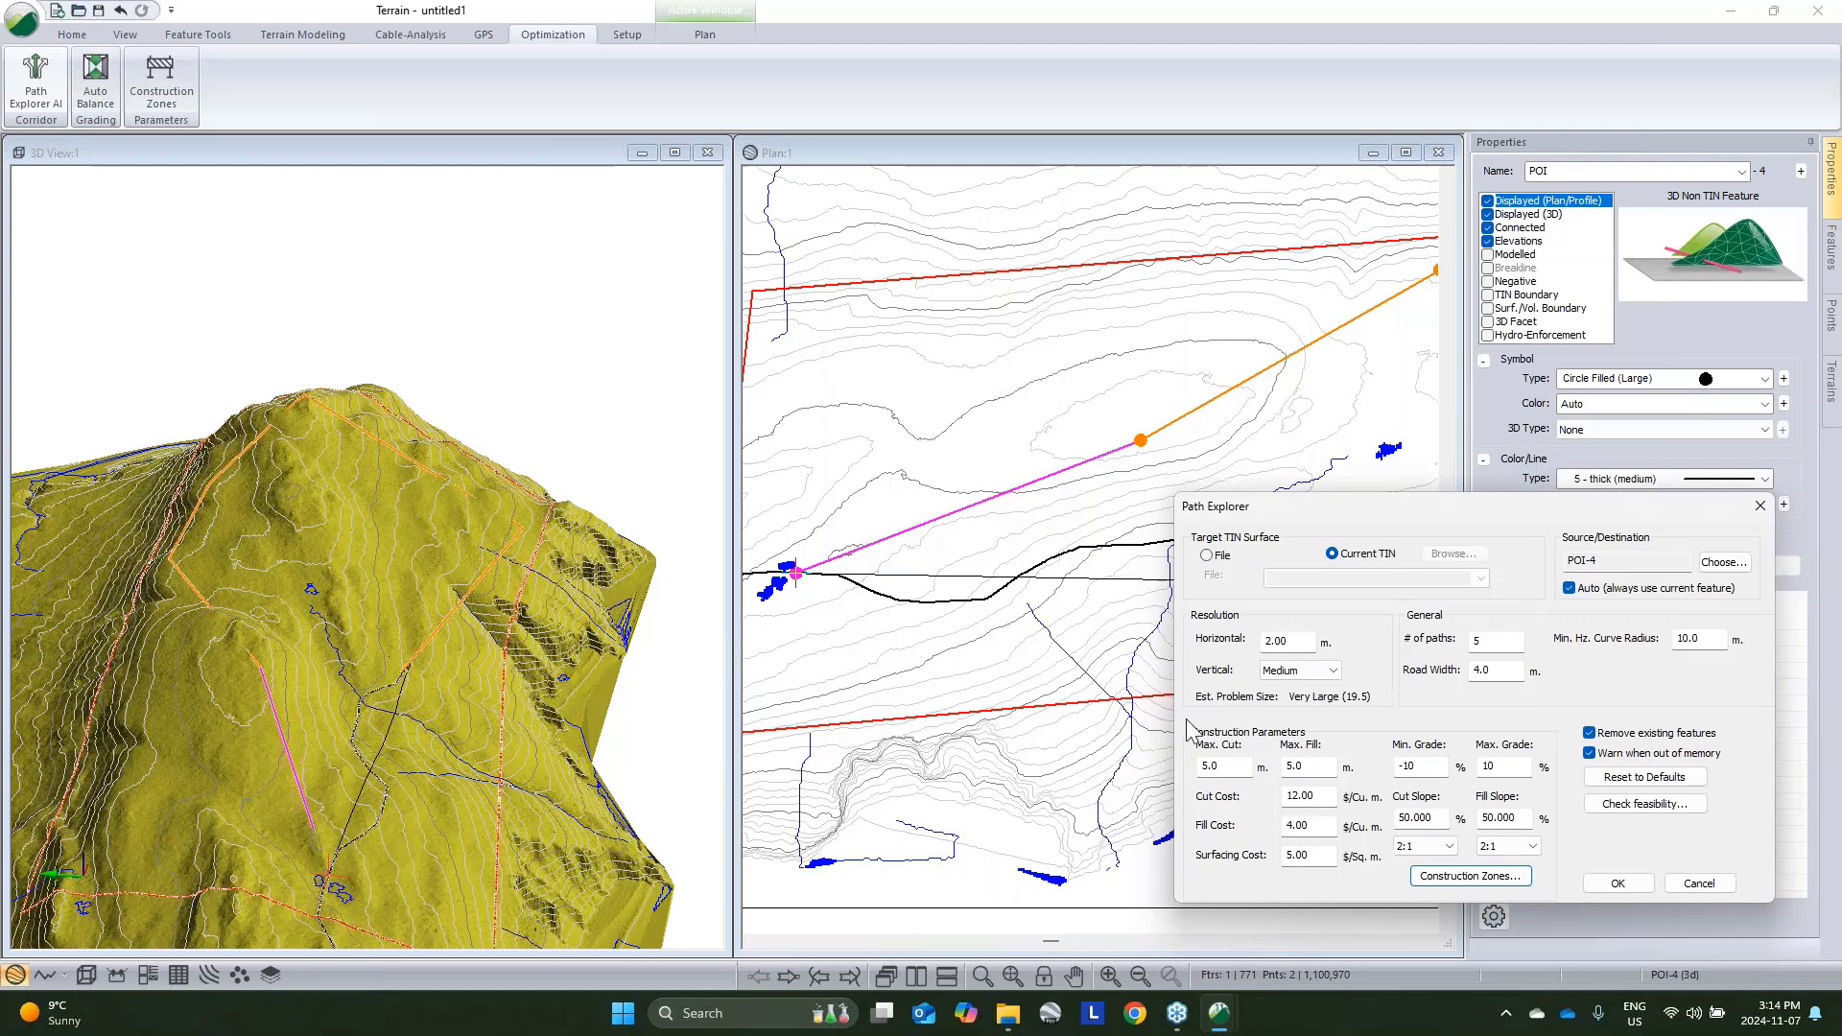
pyautogui.click(1725, 562)
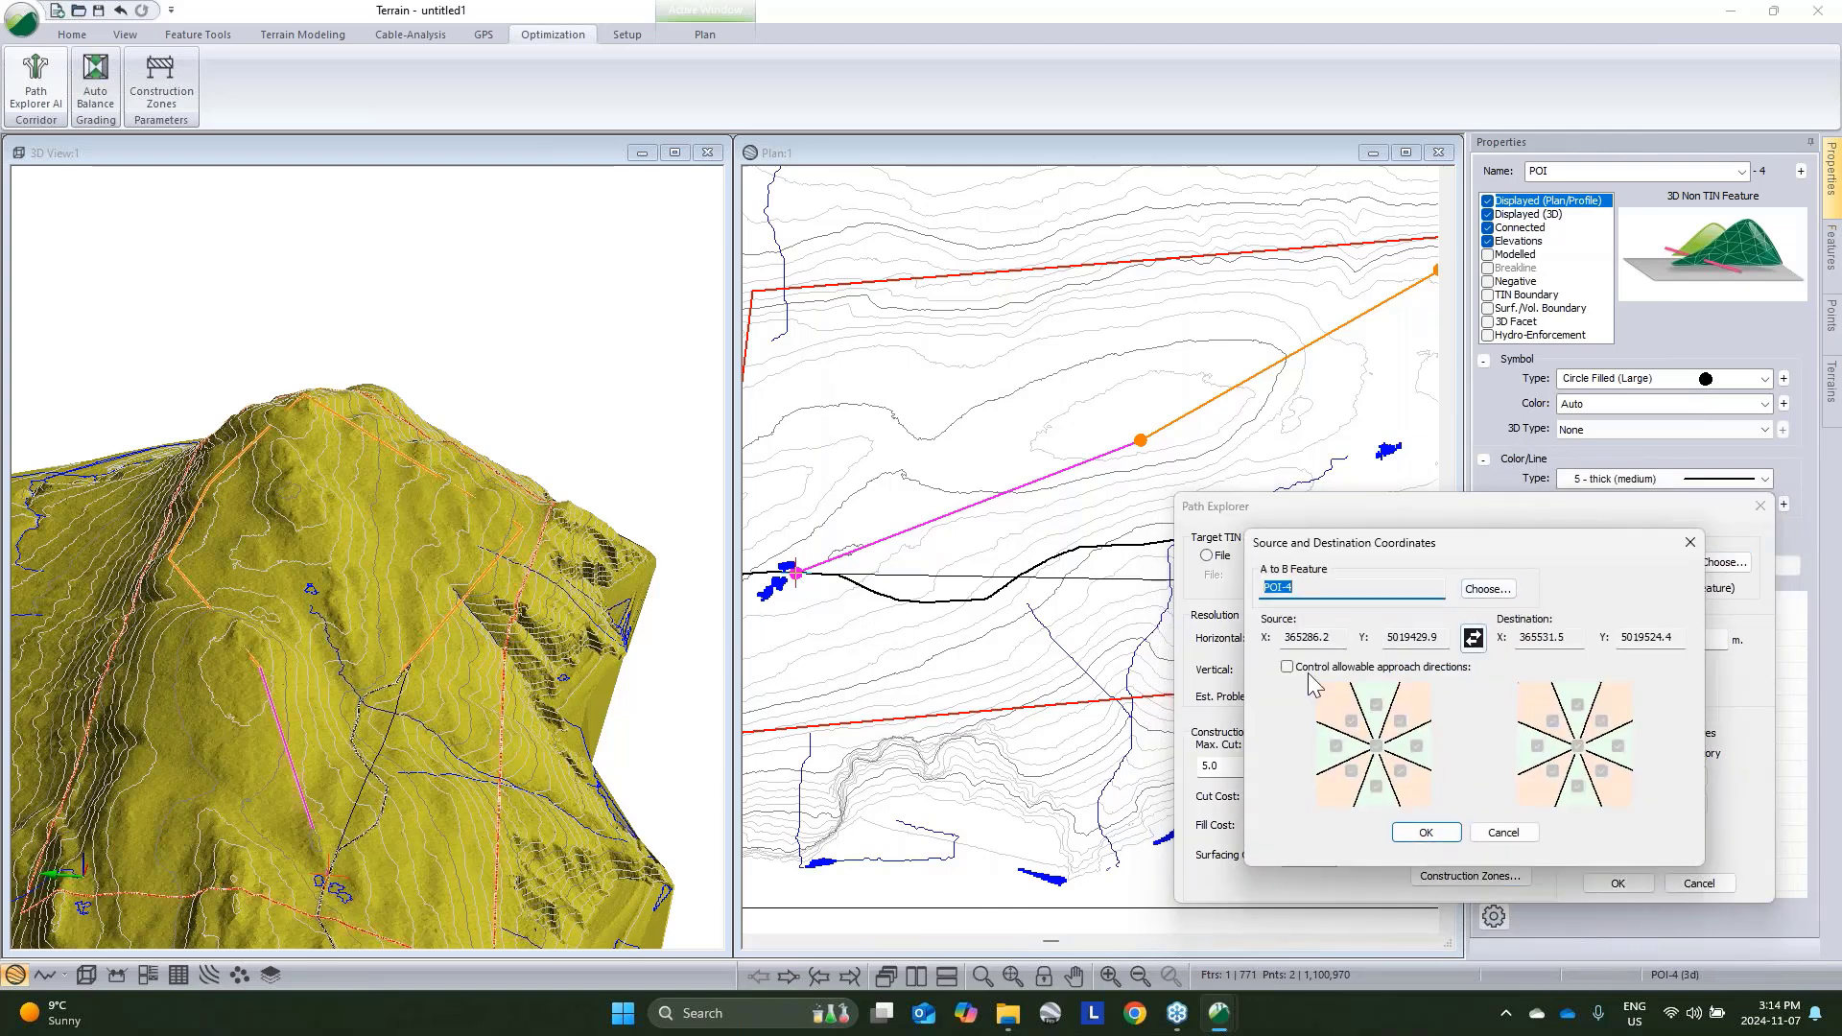
pyautogui.click(1287, 667)
pyautogui.click(1377, 744)
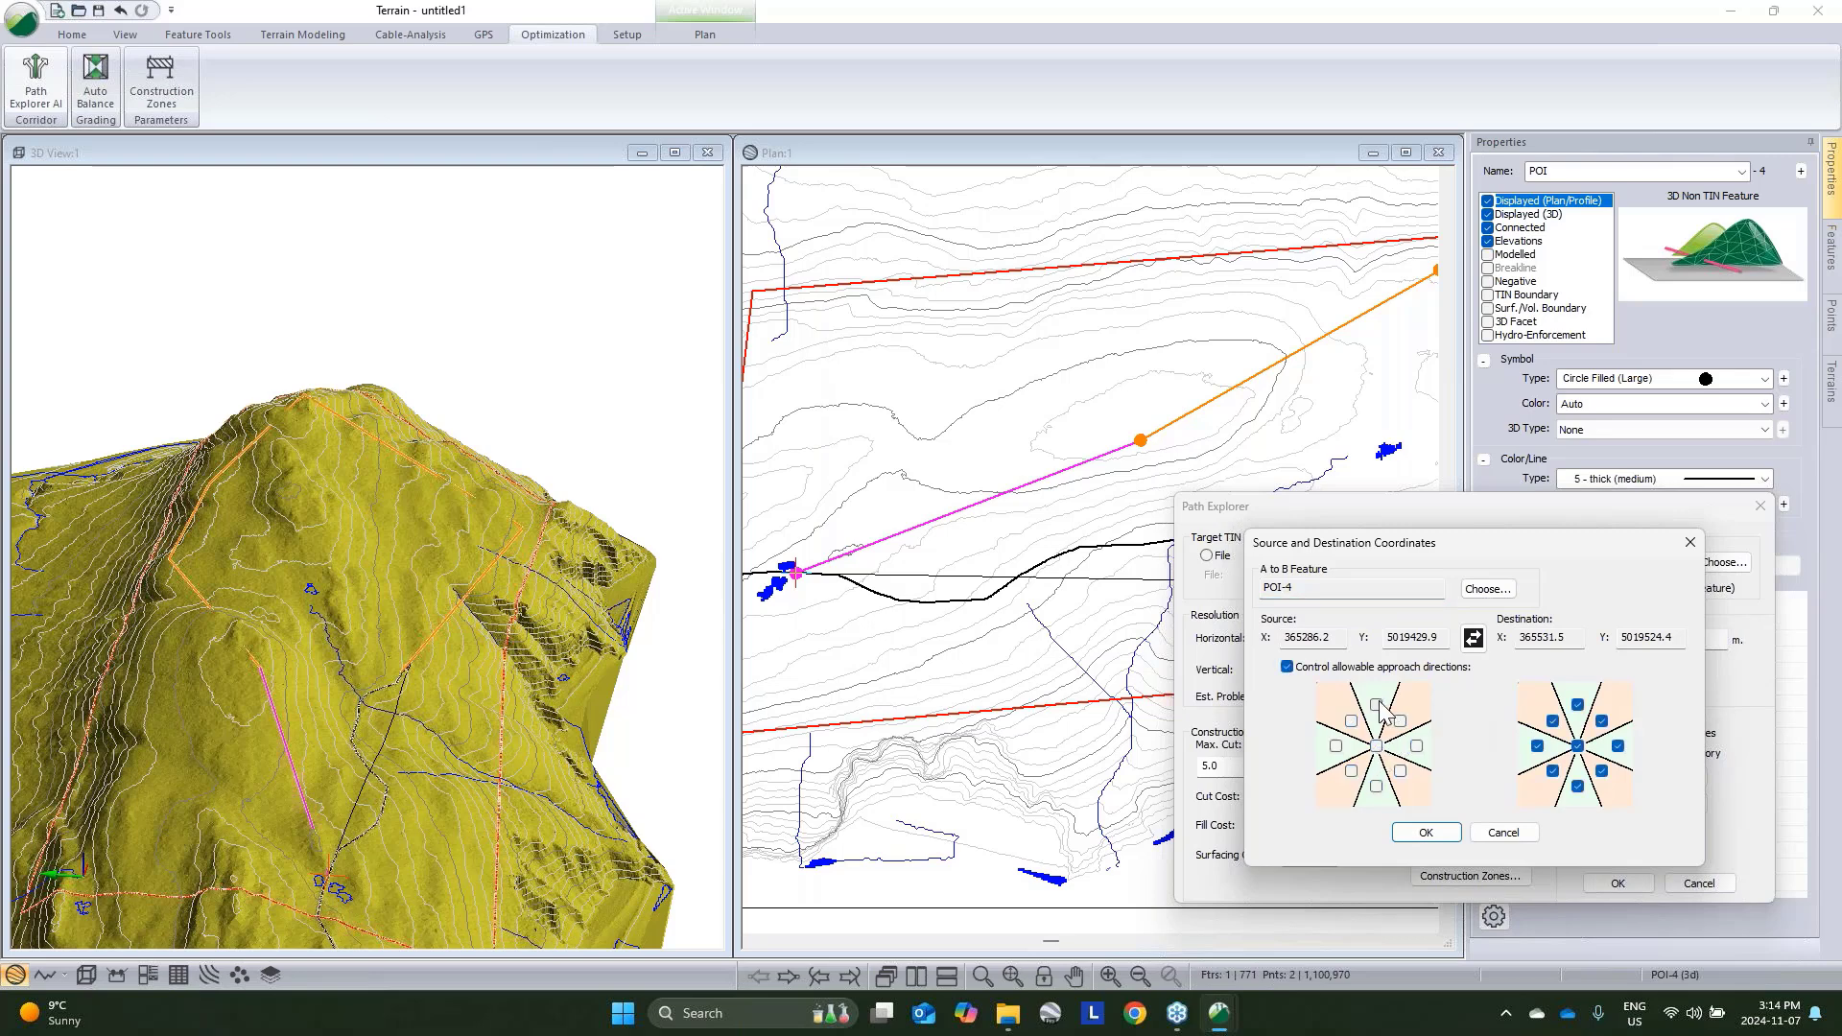
pyautogui.click(1376, 706)
pyautogui.click(1351, 721)
pyautogui.click(1401, 722)
pyautogui.click(1577, 745)
pyautogui.click(1538, 748)
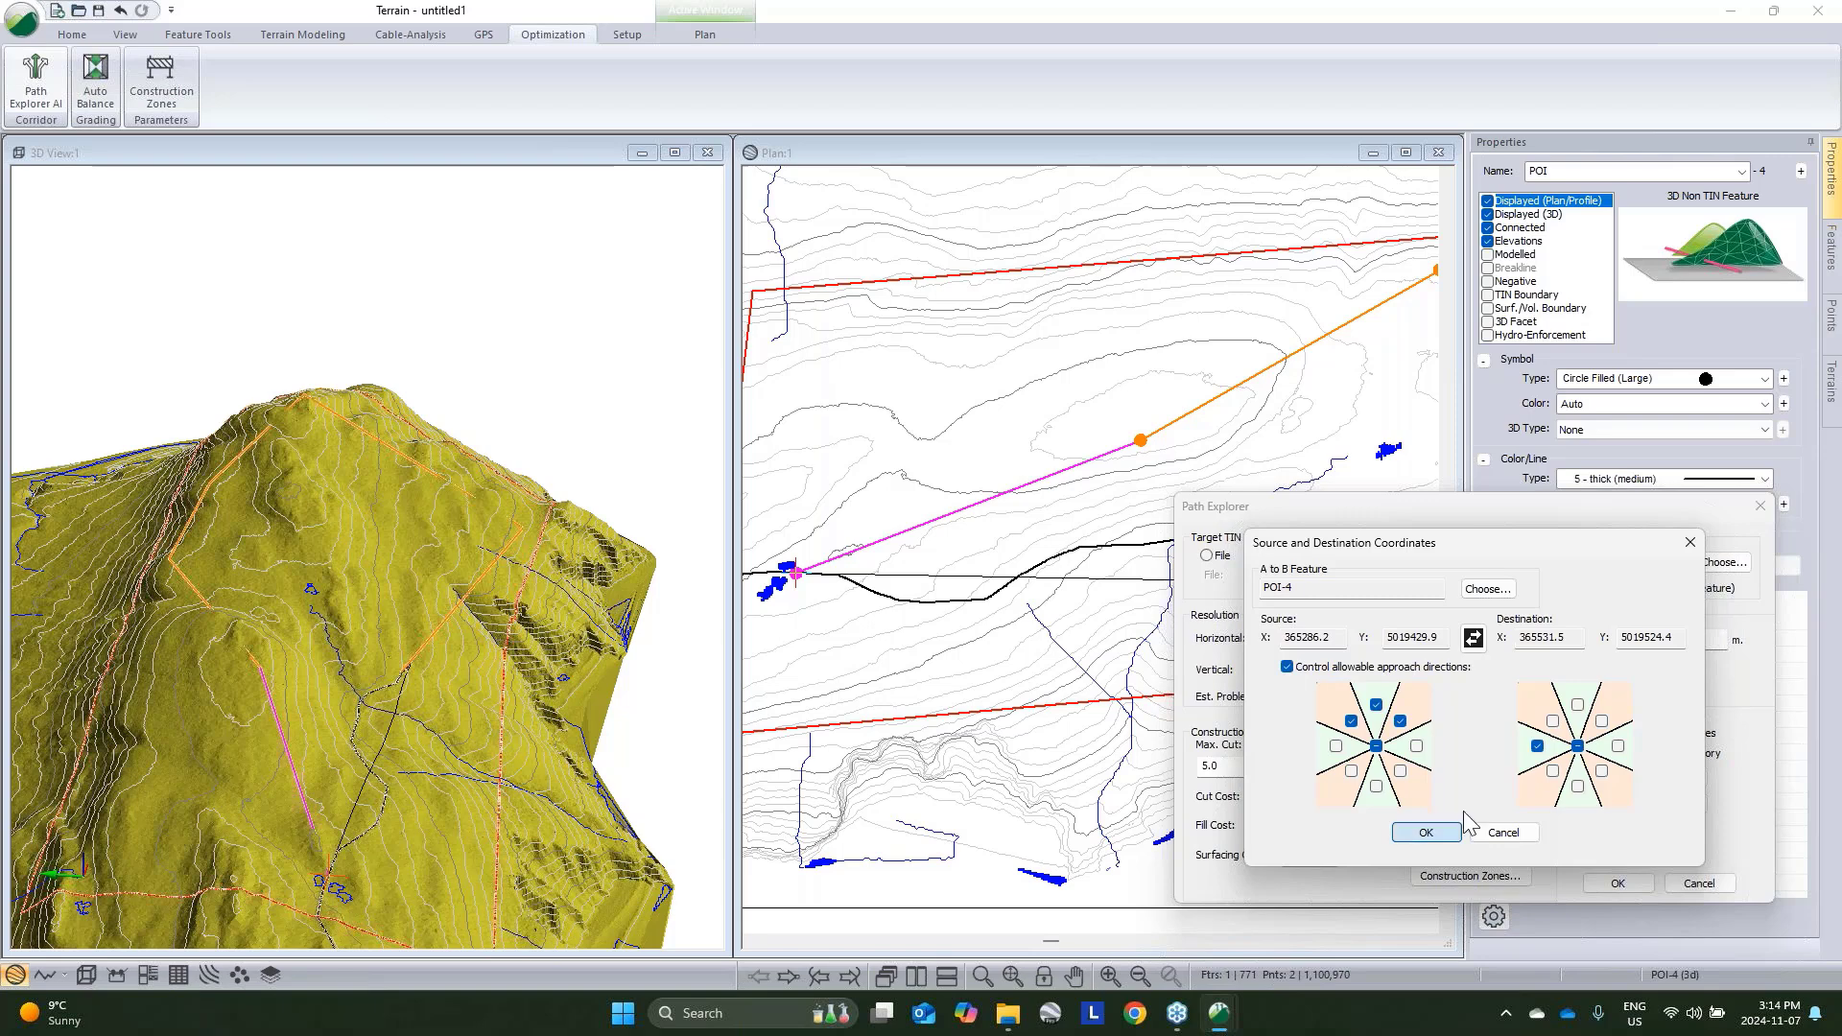
pyautogui.click(1427, 833)
# Run the path search for POI-4 and accept the current solutions once five paths are found
pyautogui.moveTo(1524, 507); pyautogui.dragTo(1231, 334)
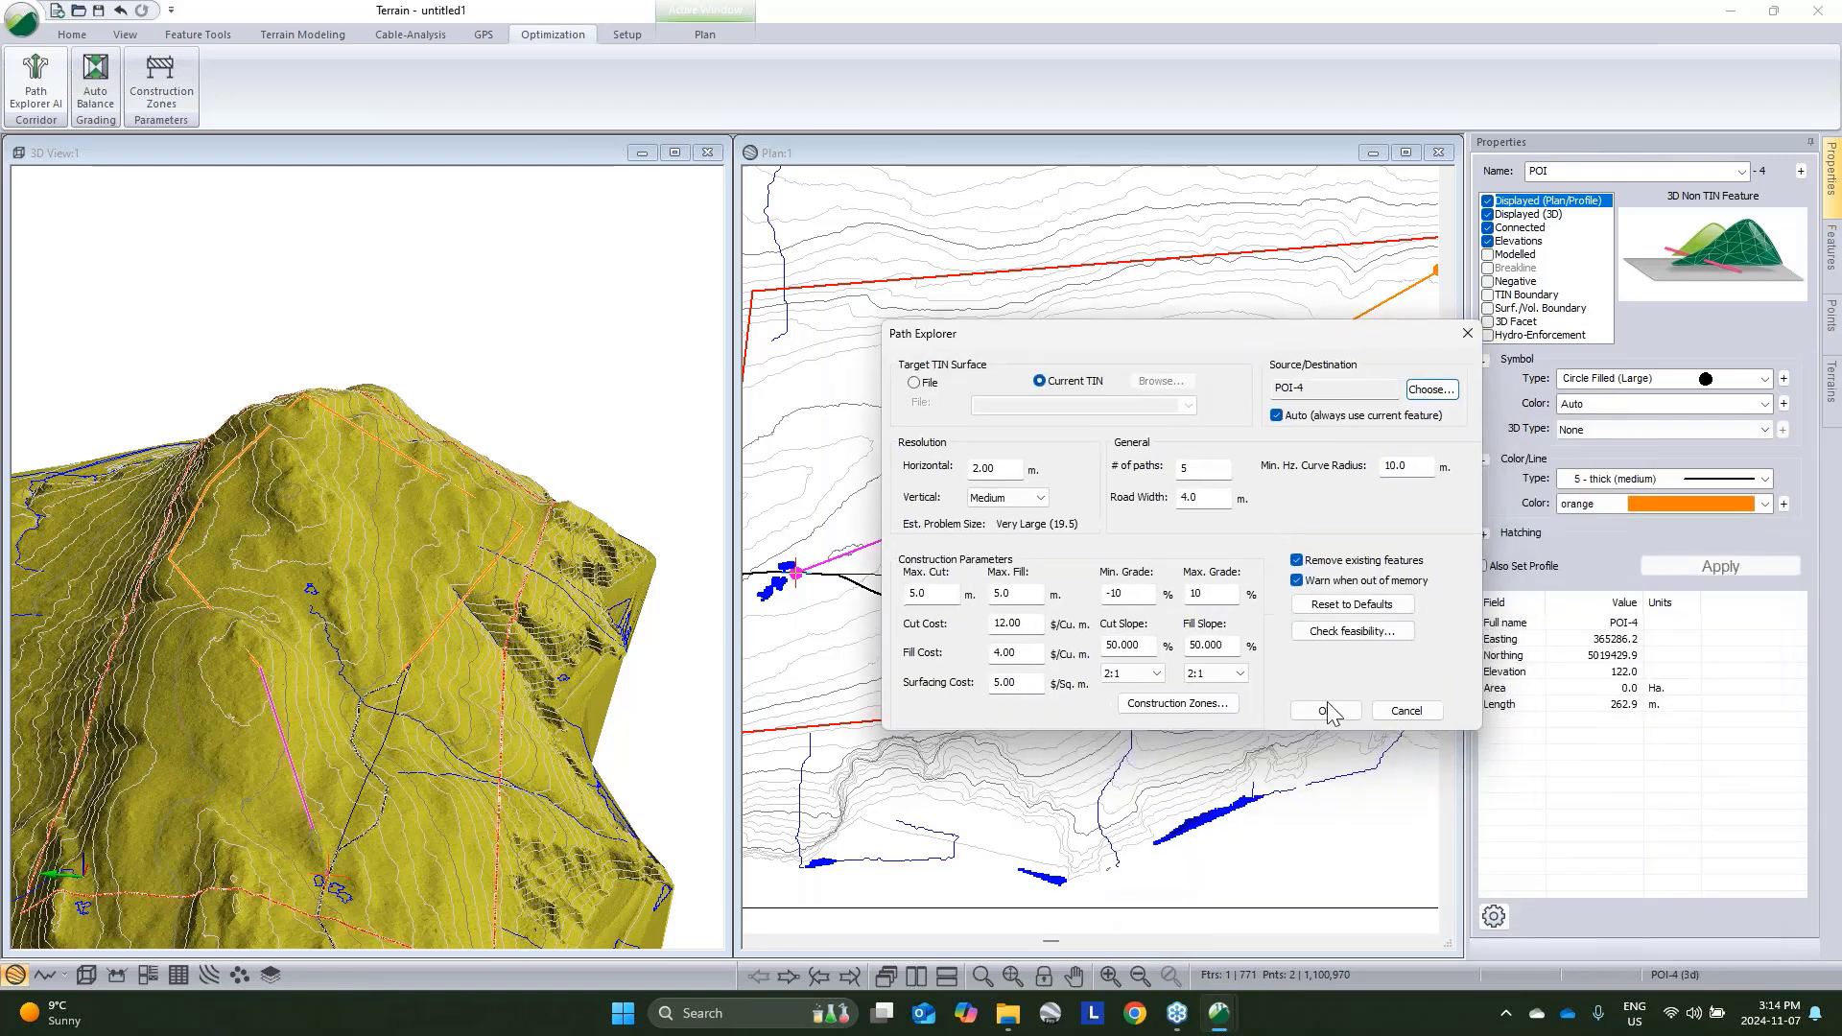
pyautogui.click(1325, 711)
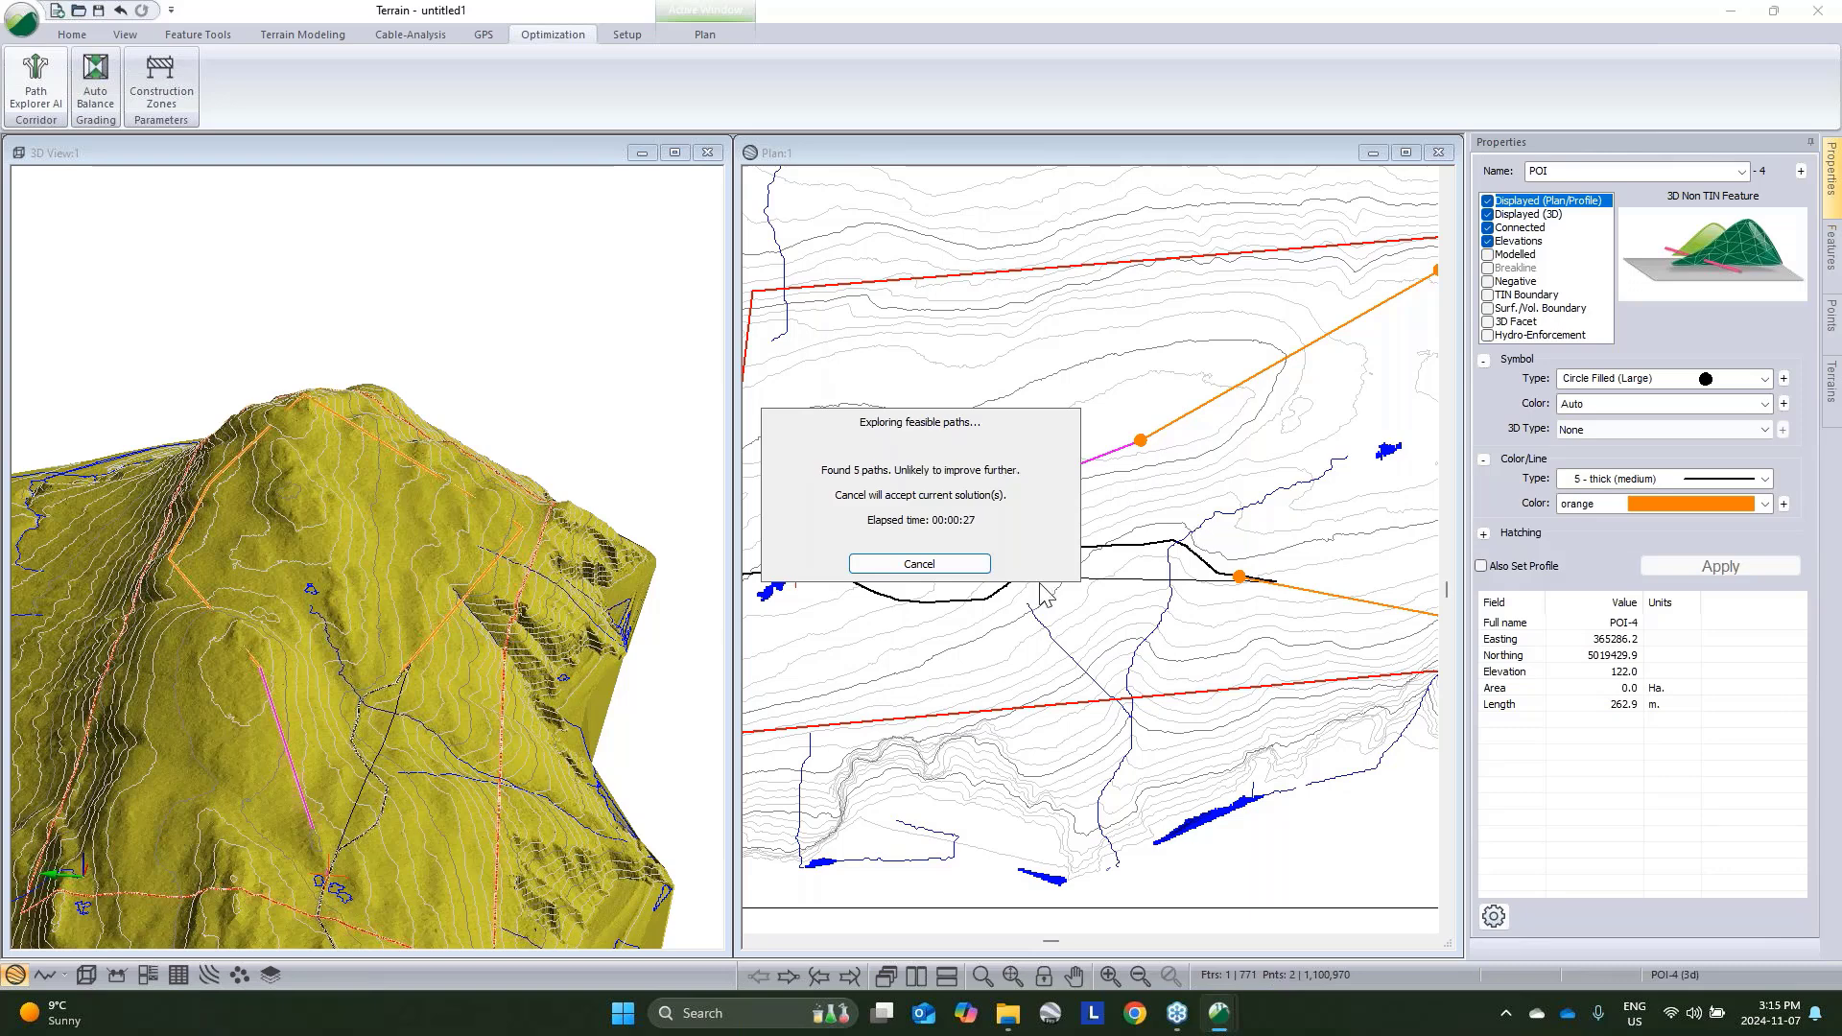
pyautogui.click(982, 568)
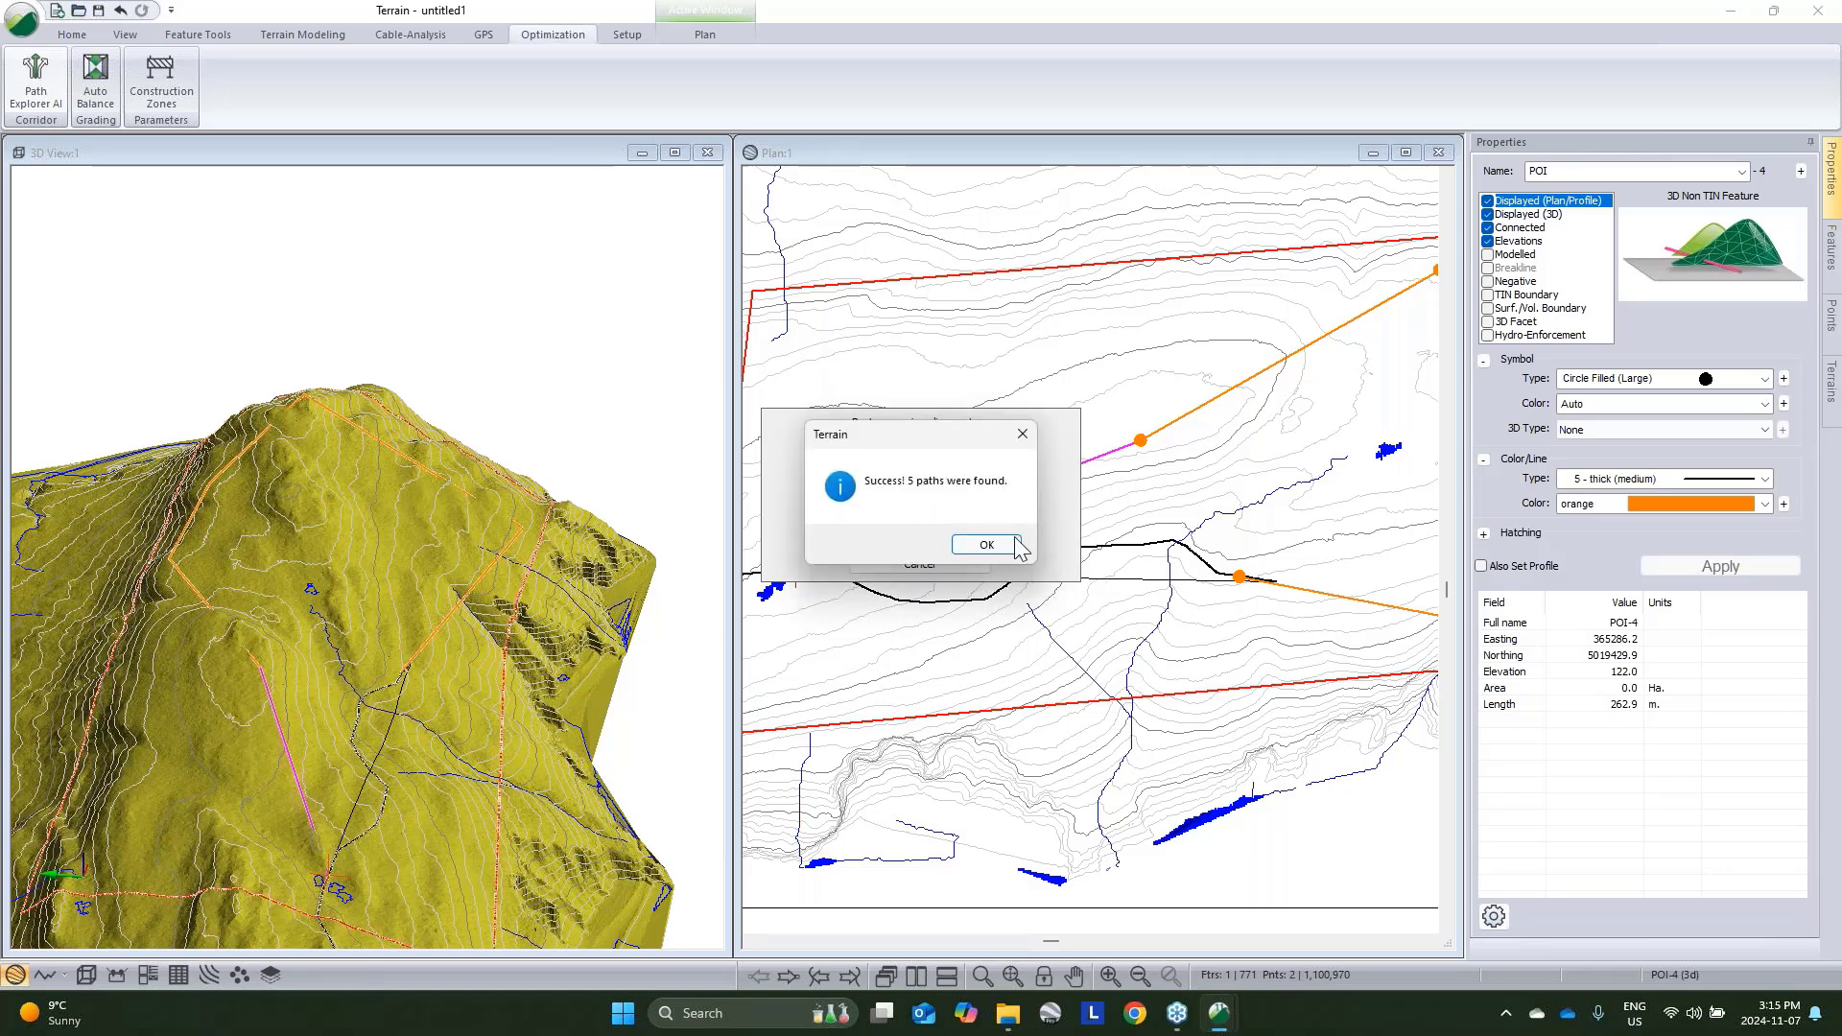
pyautogui.click(984, 539)
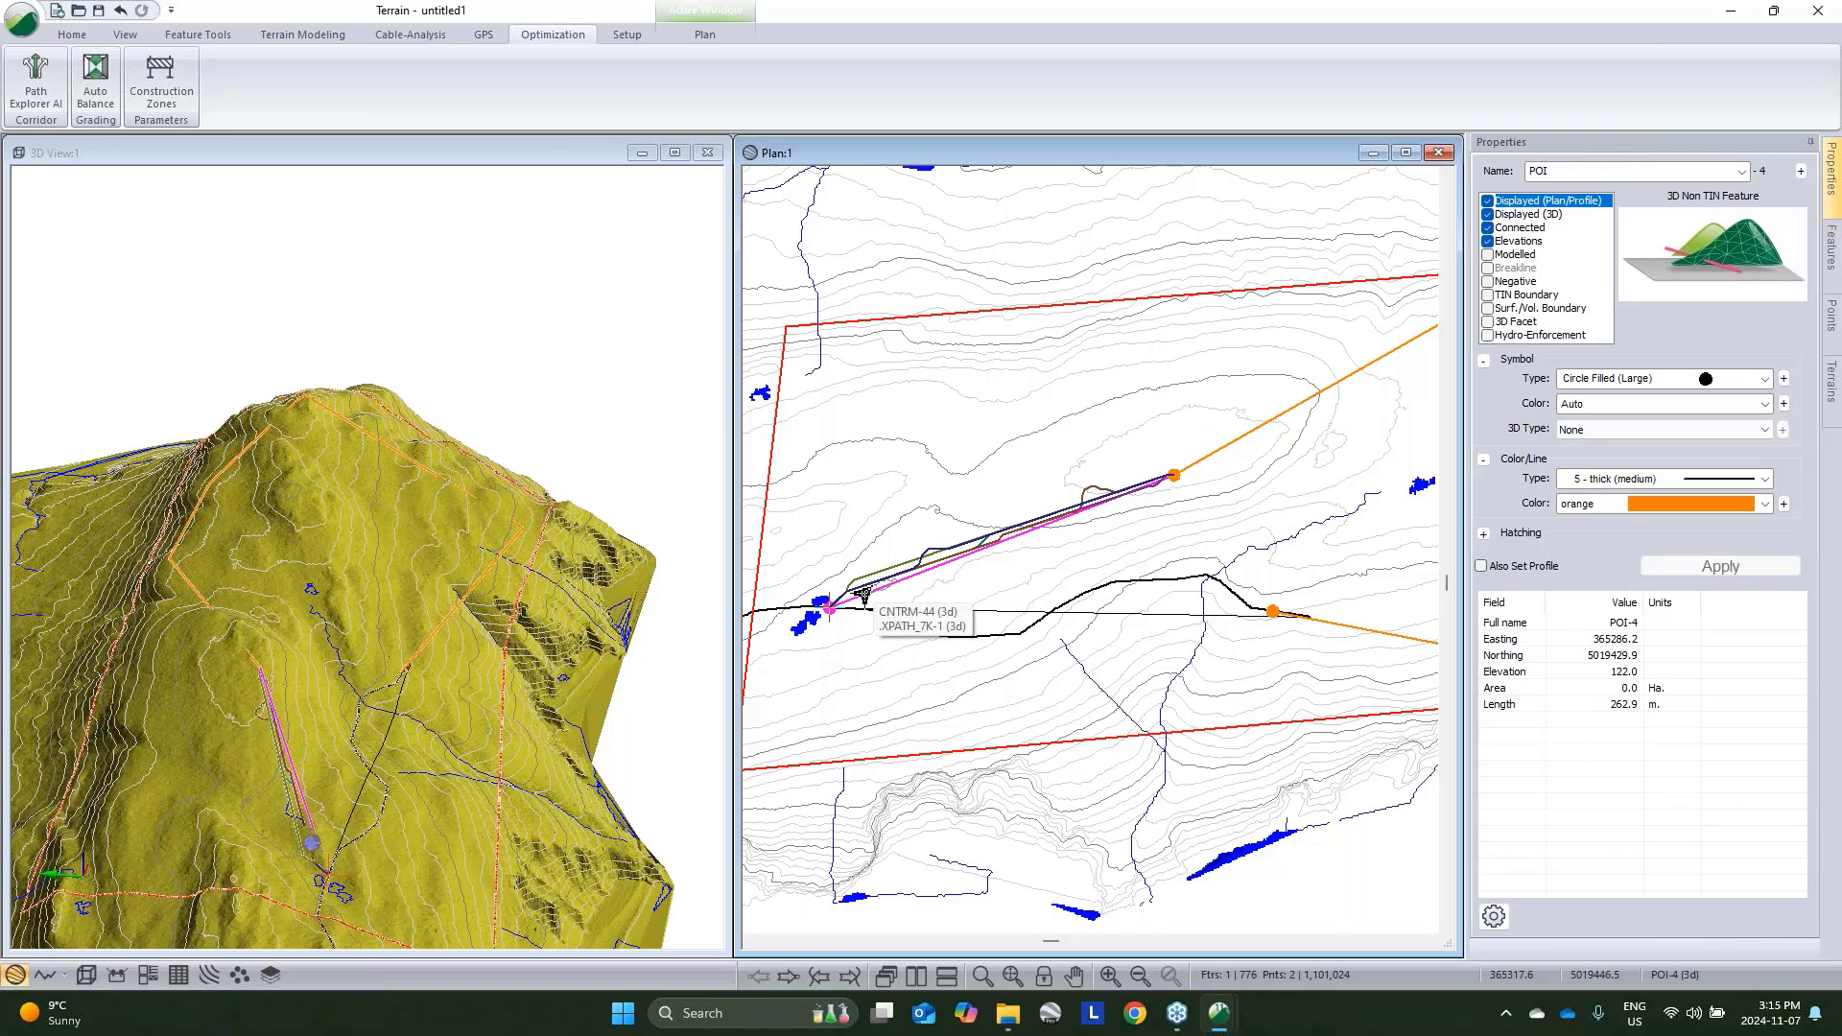
# Review the paths generated along POI-4, select the adjoining POI segment to the northeast and open Path Explorer for it
pyautogui.scroll(2, 767, 563)
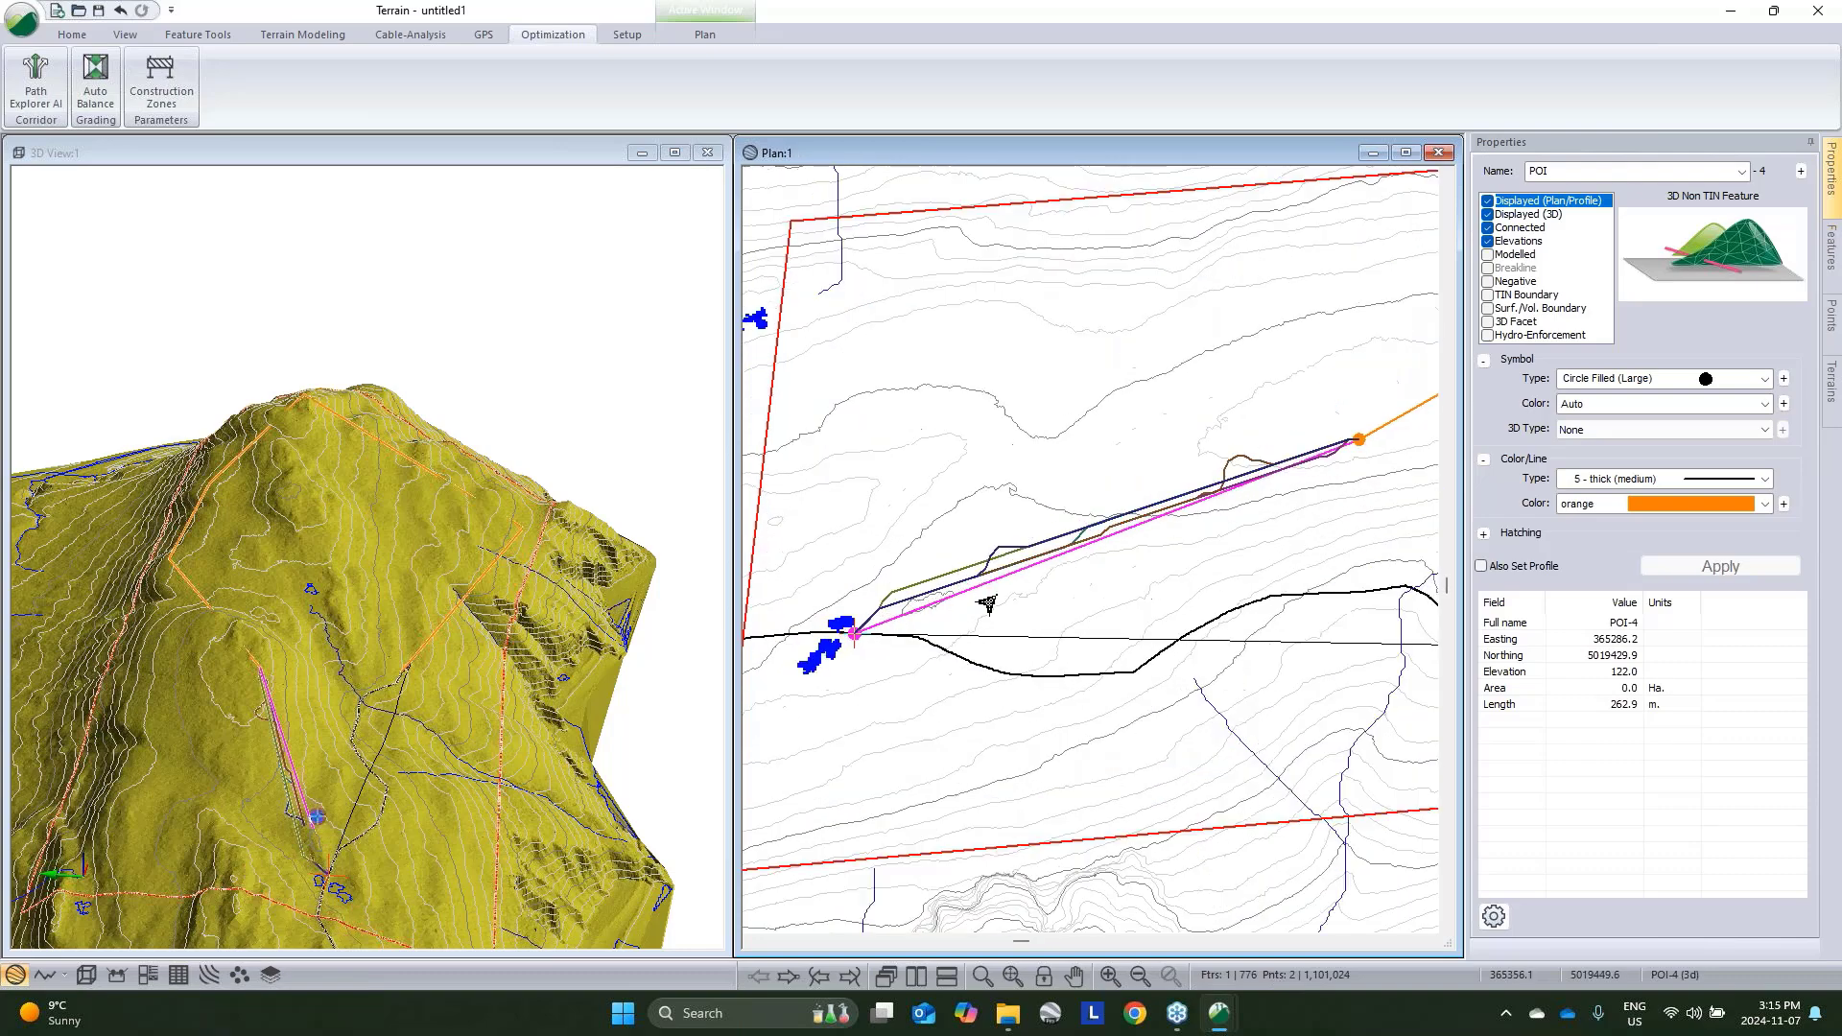
pyautogui.moveTo(374, 748); pyautogui.dragTo(408, 633, button='middle')
pyautogui.scroll(3, 364, 682)
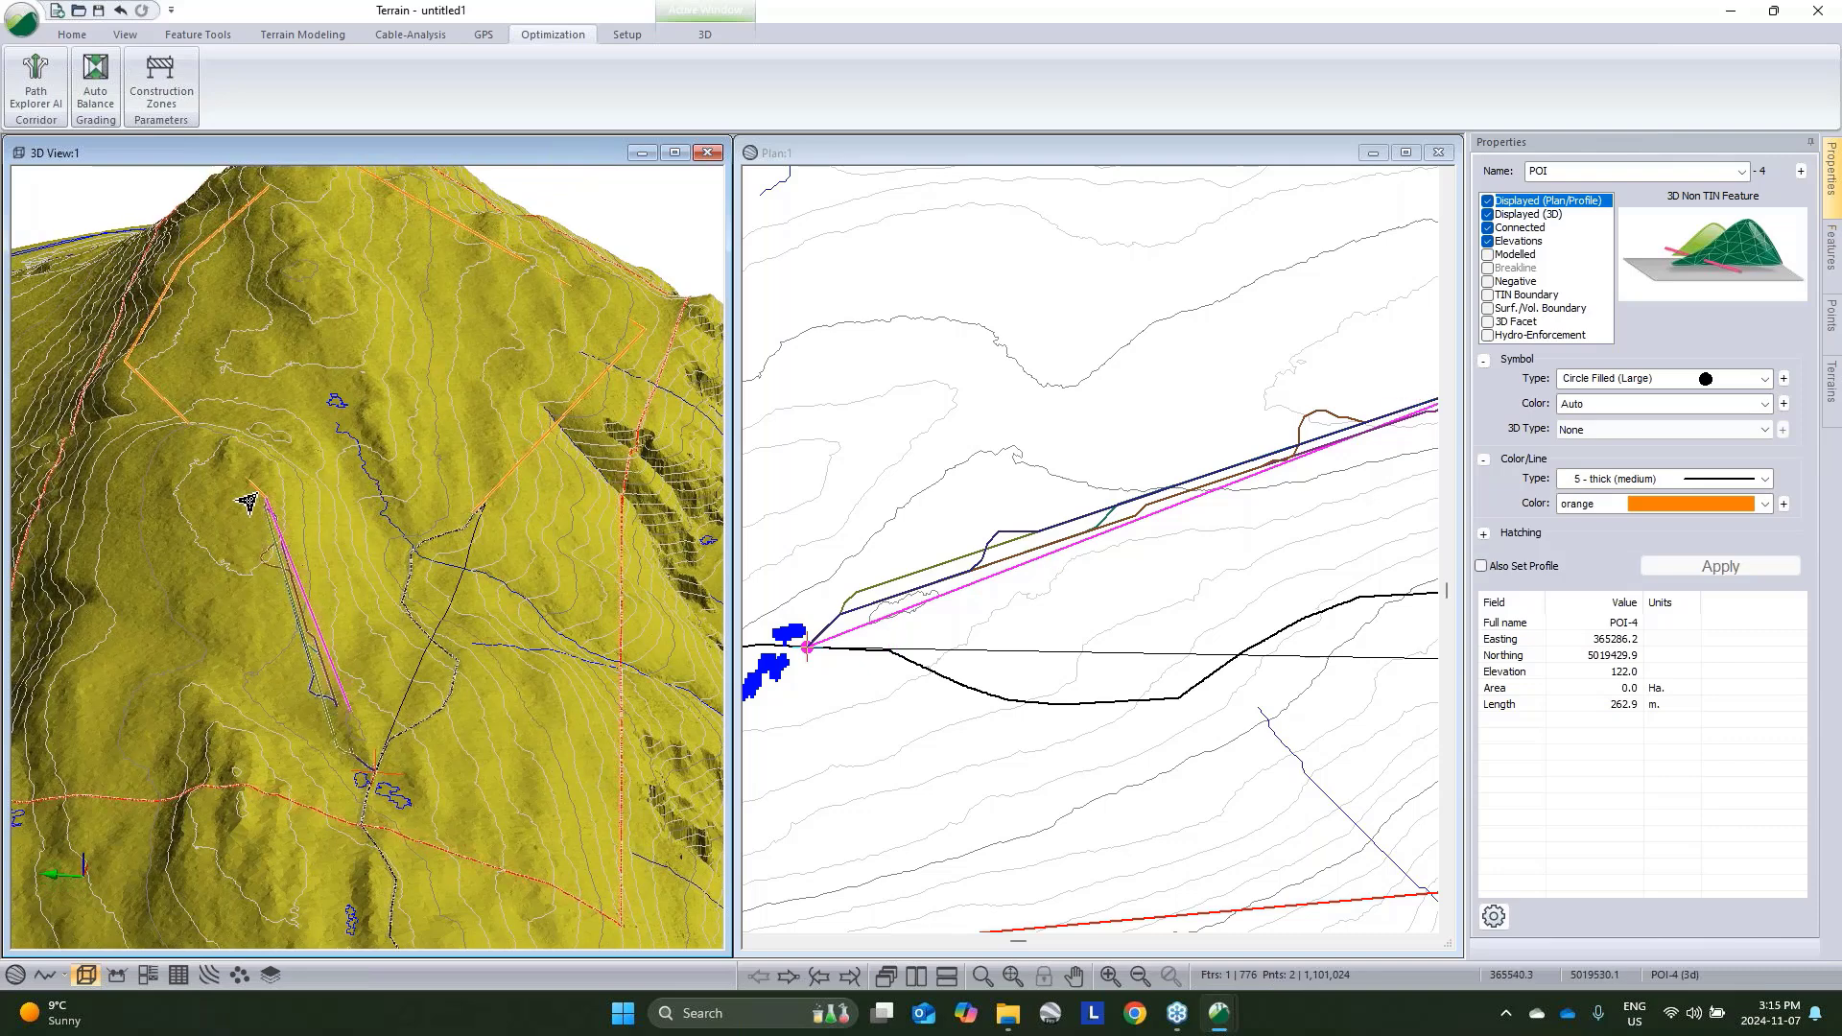
pyautogui.moveTo(253, 502); pyautogui.dragTo(291, 615, button='middle')
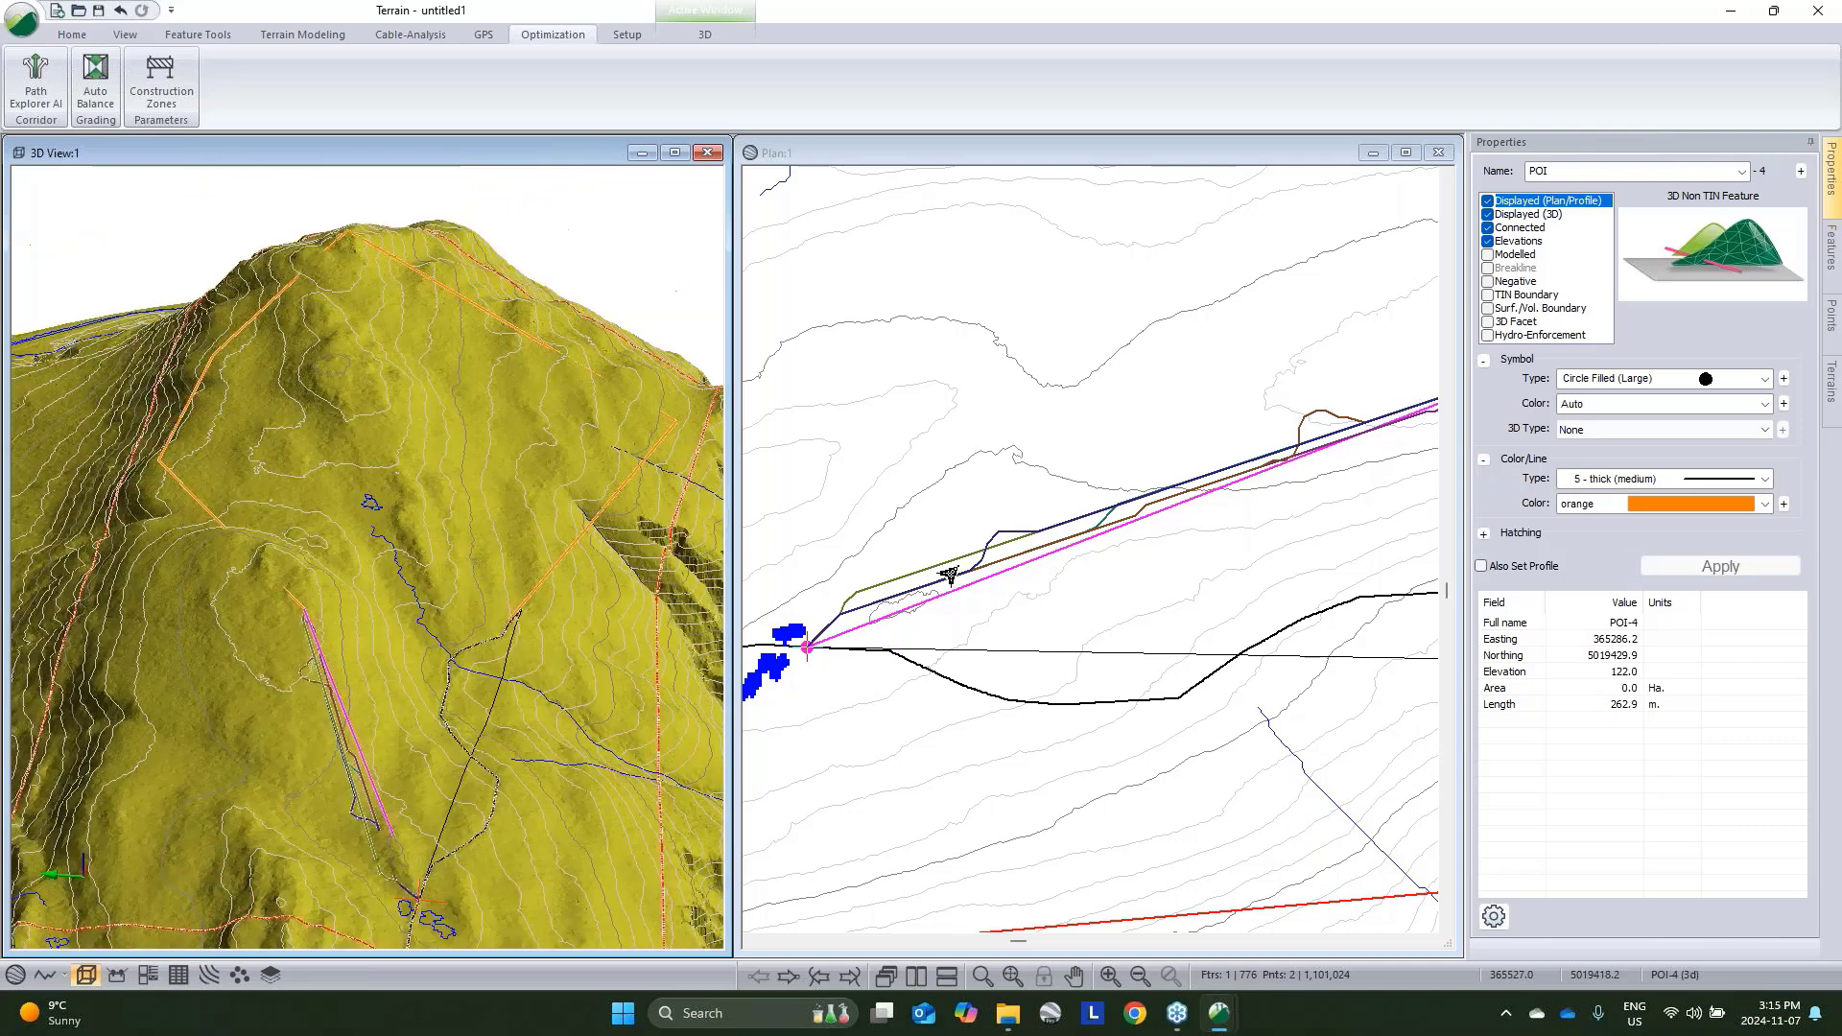
pyautogui.scroll(-1, 1160, 450)
pyautogui.moveTo(1428, 397); pyautogui.dragTo(1039, 593, button='middle')
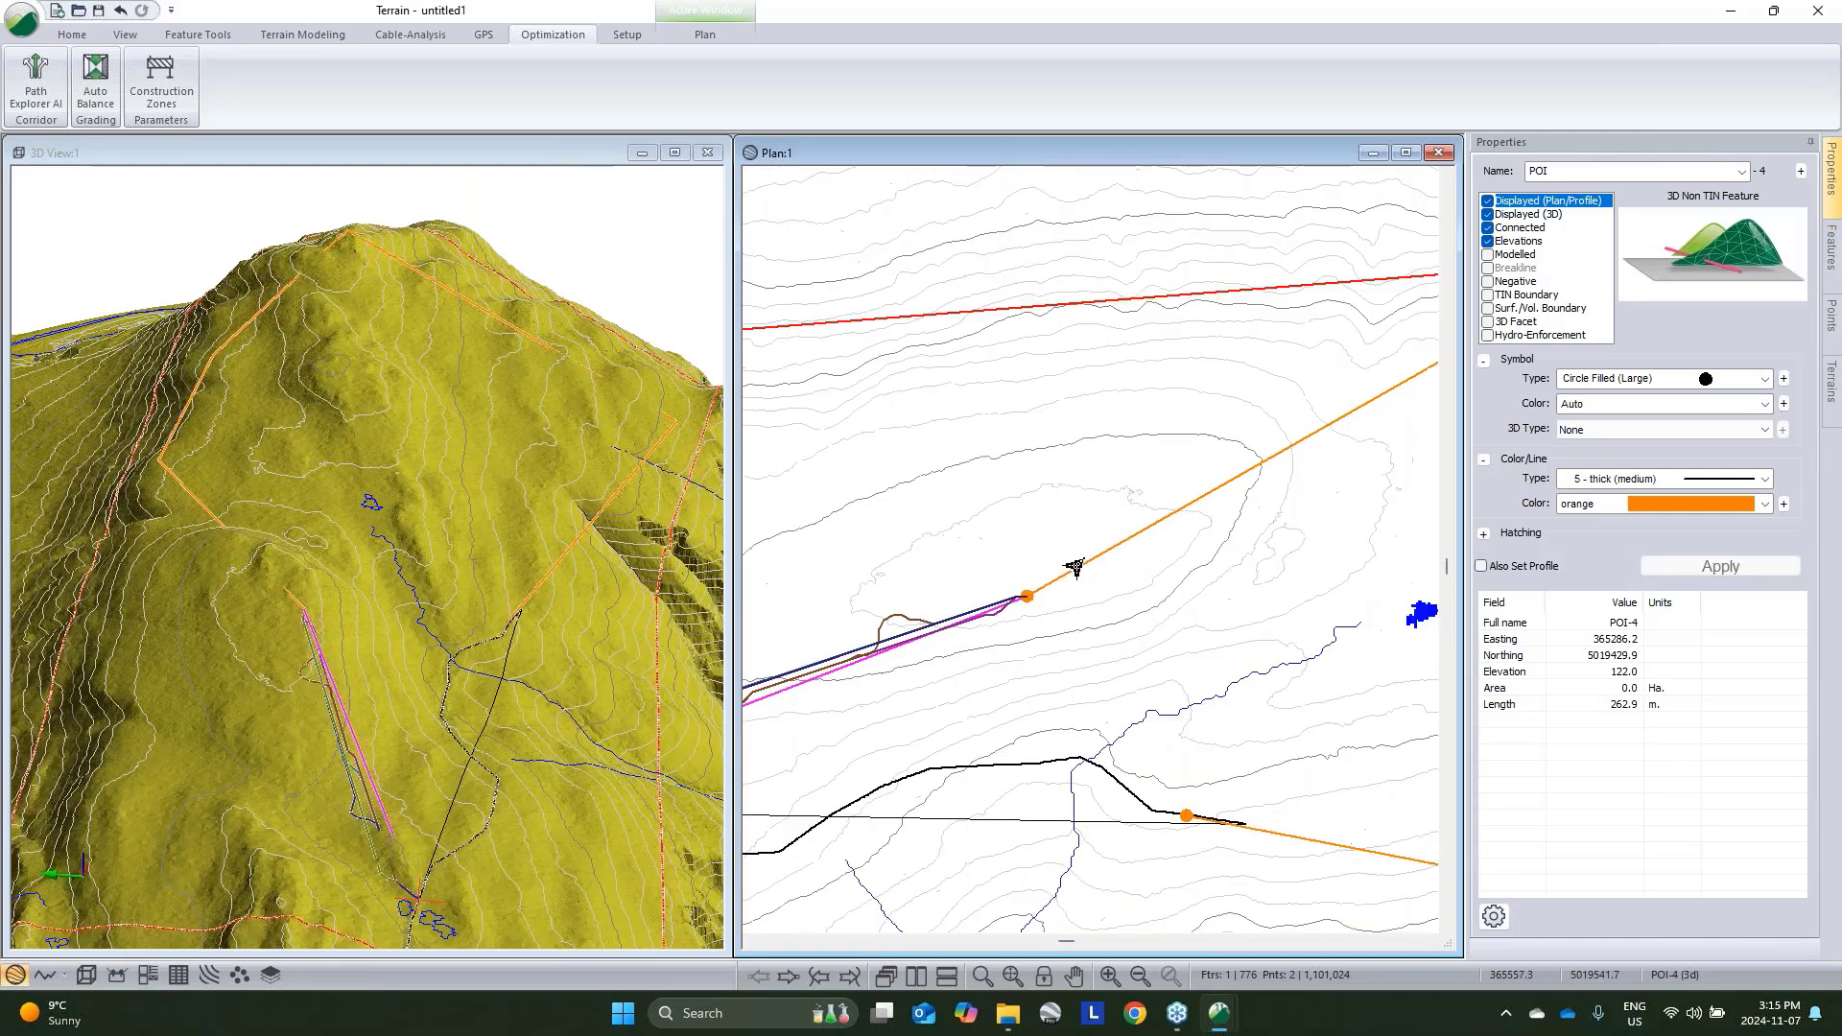
pyautogui.click(1076, 566)
pyautogui.moveTo(1141, 557); pyautogui.dragTo(884, 647, button='middle')
pyautogui.scroll(-1, 881, 649)
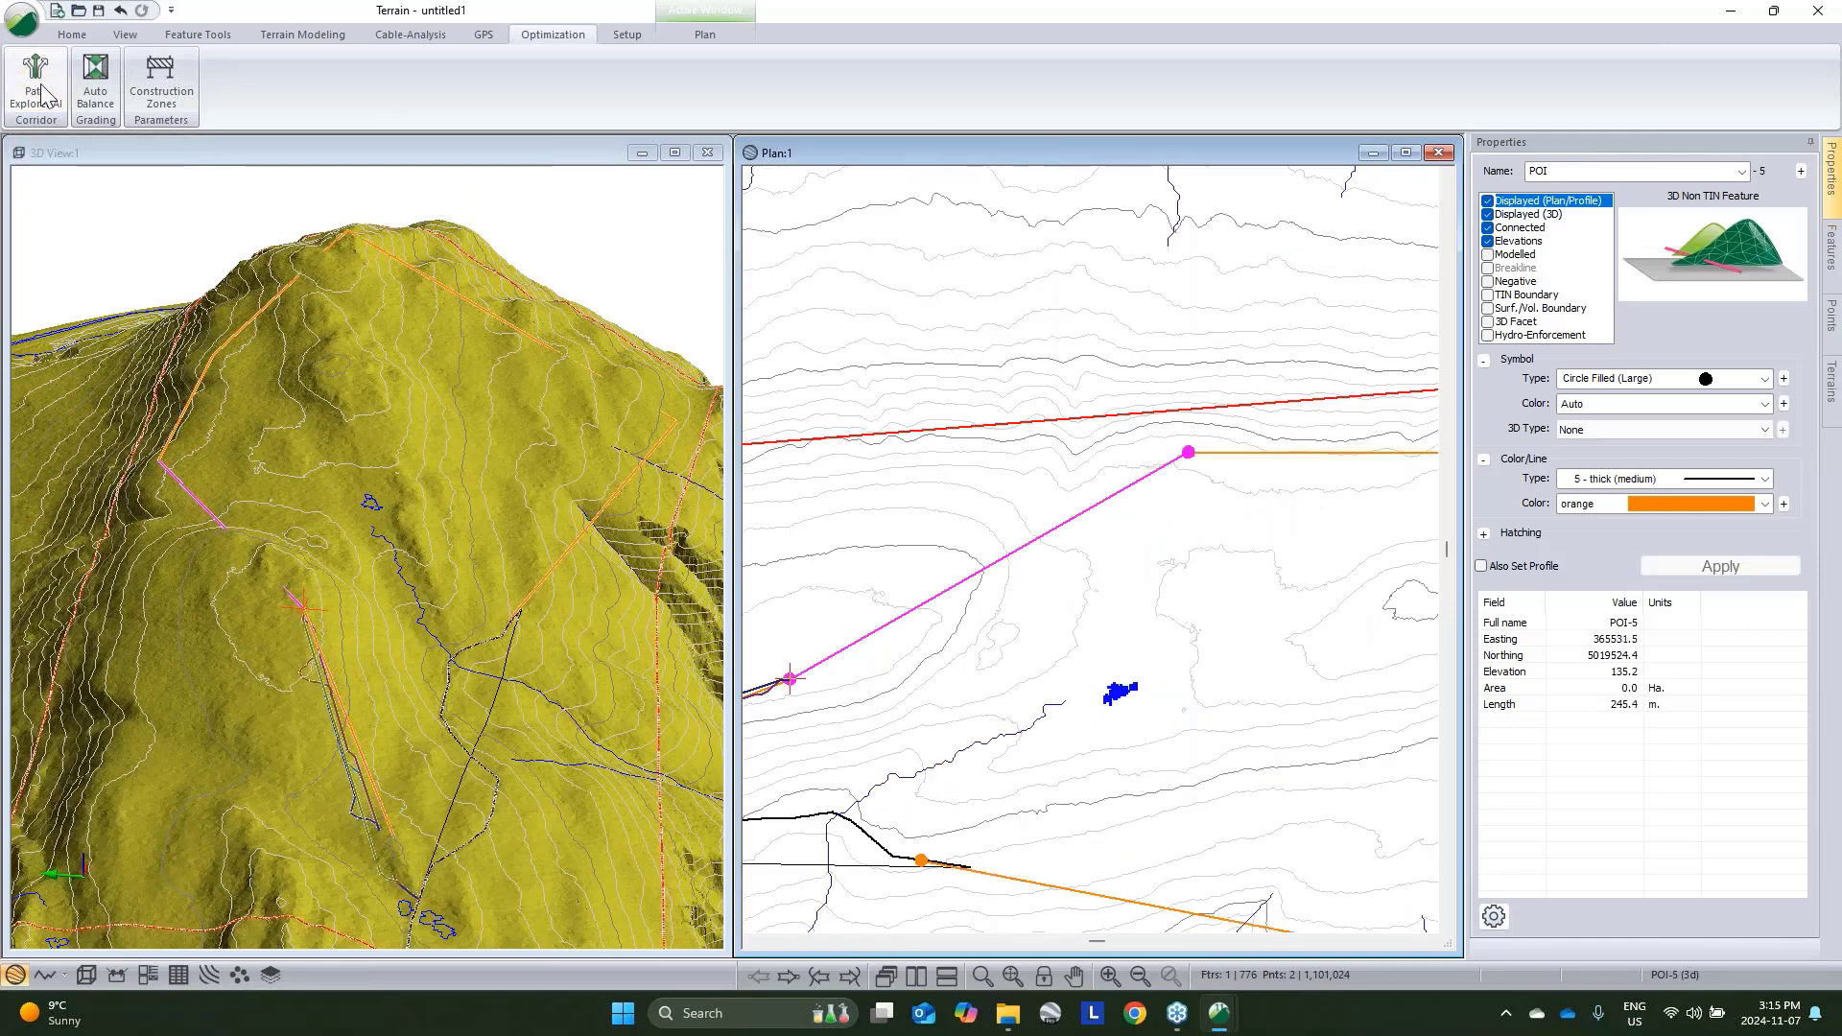
pyautogui.click(38, 85)
# Restrict the allowable approach direction at POI-5's source to east only
pyautogui.click(1035, 548)
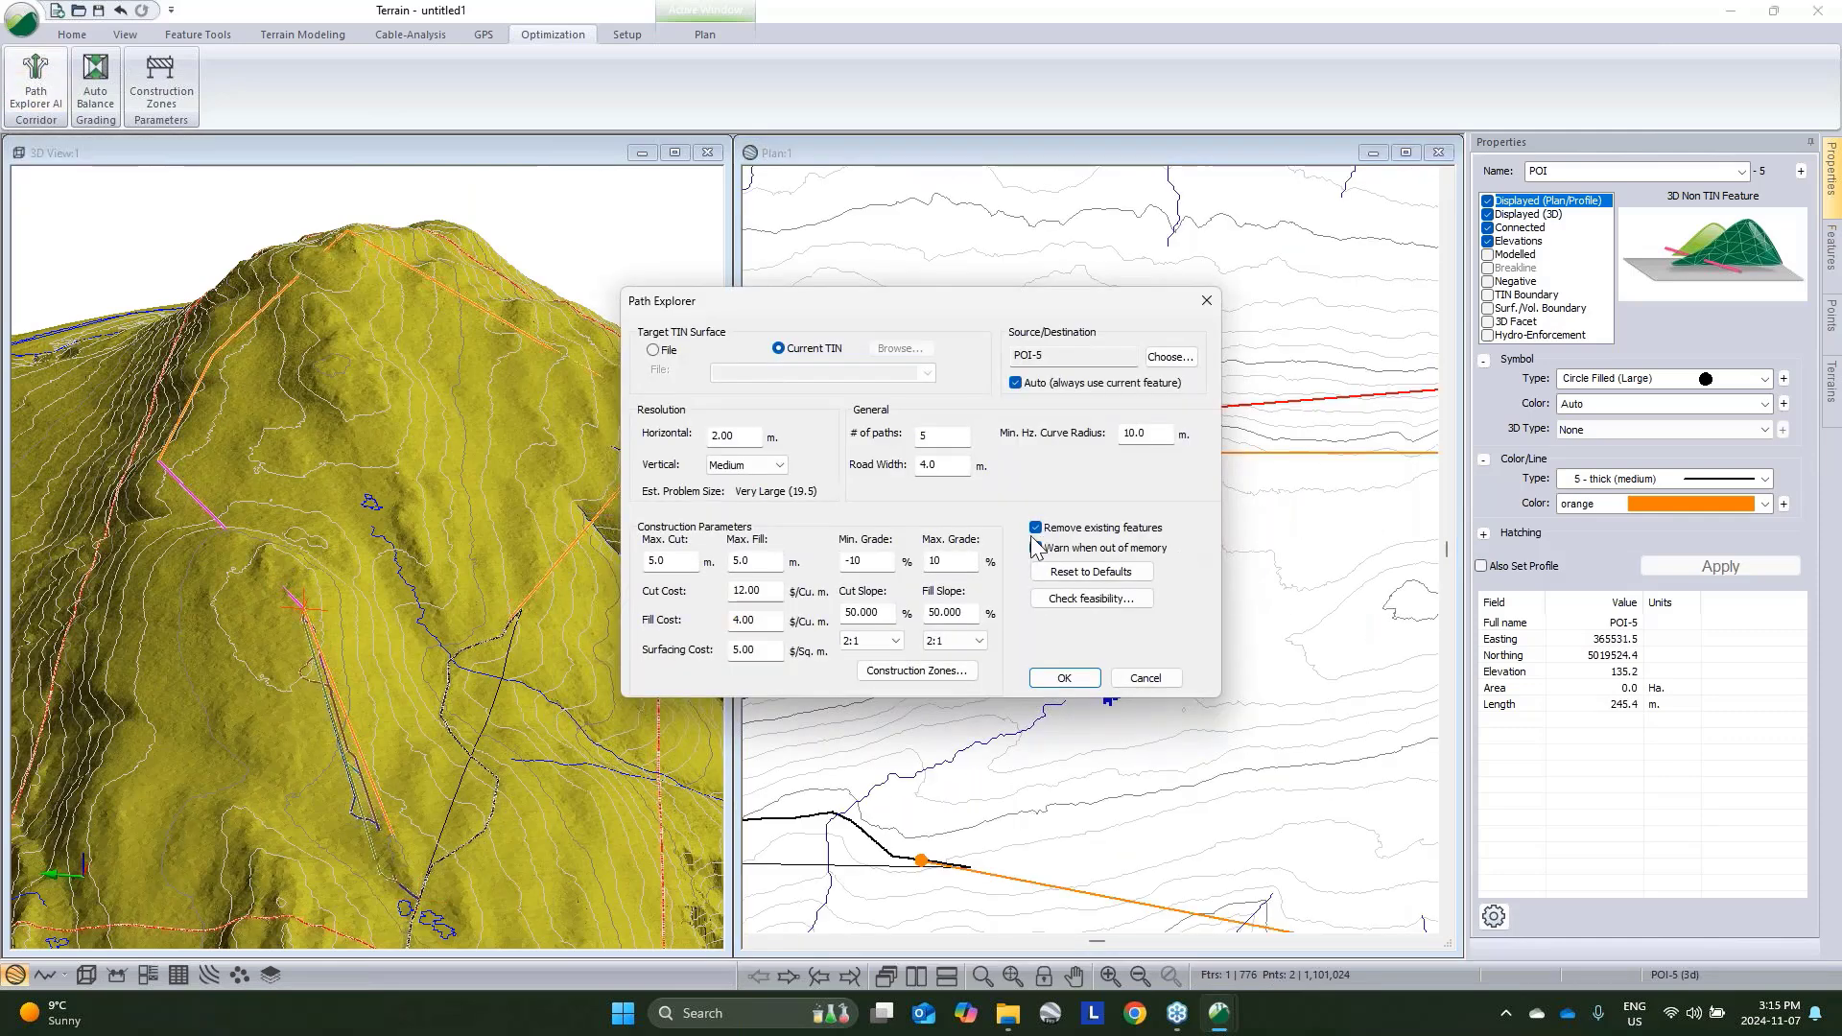
pyautogui.click(1037, 545)
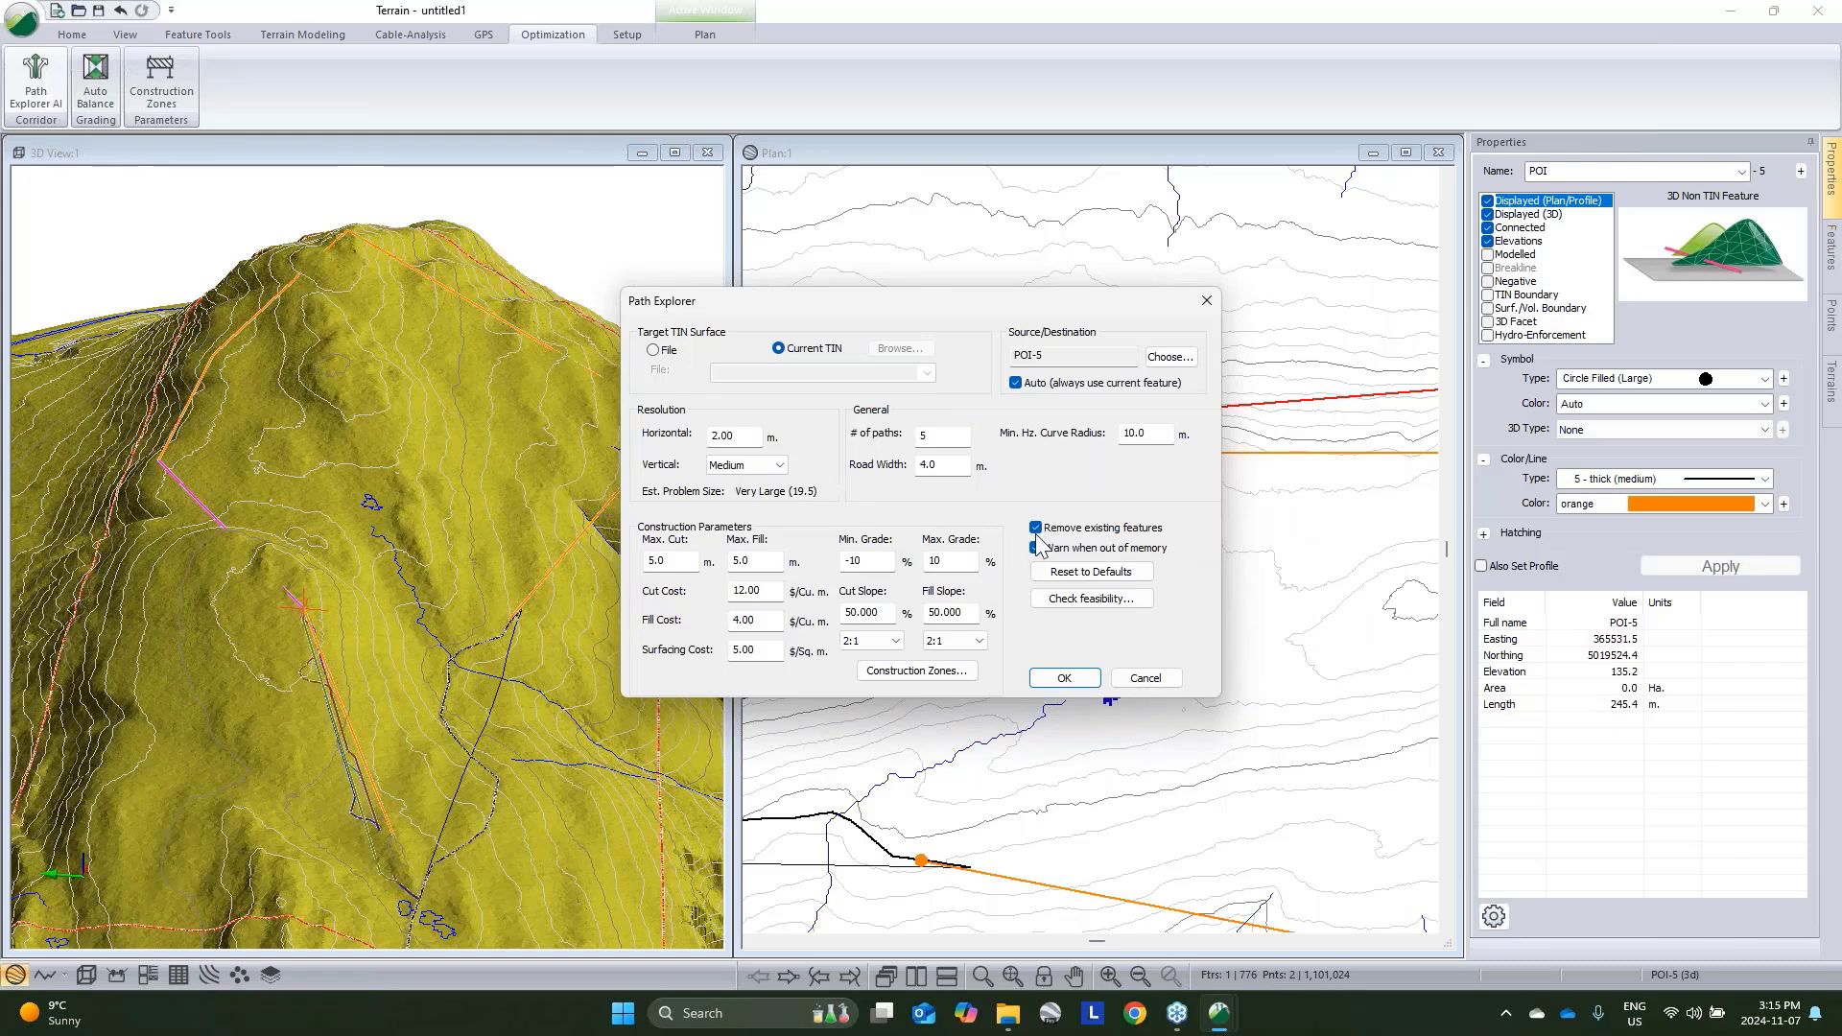
pyautogui.moveTo(1031, 305); pyautogui.dragTo(795, 189)
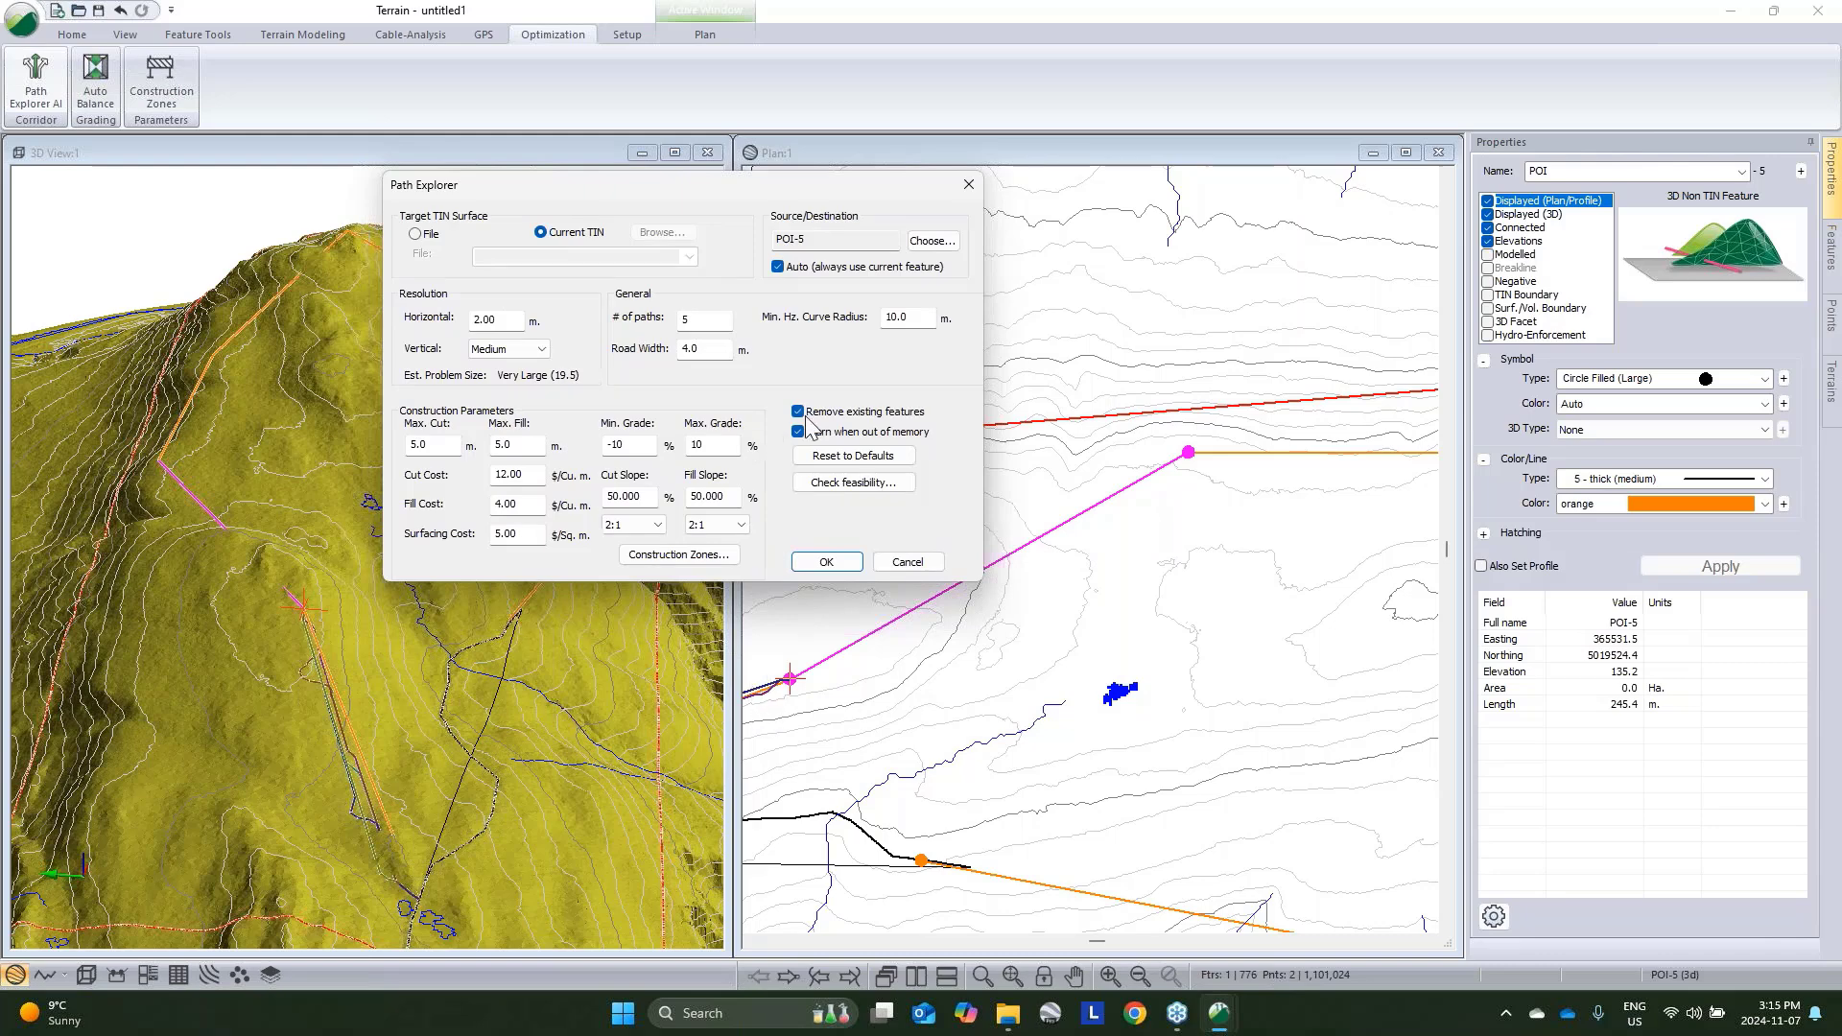
pyautogui.click(932, 241)
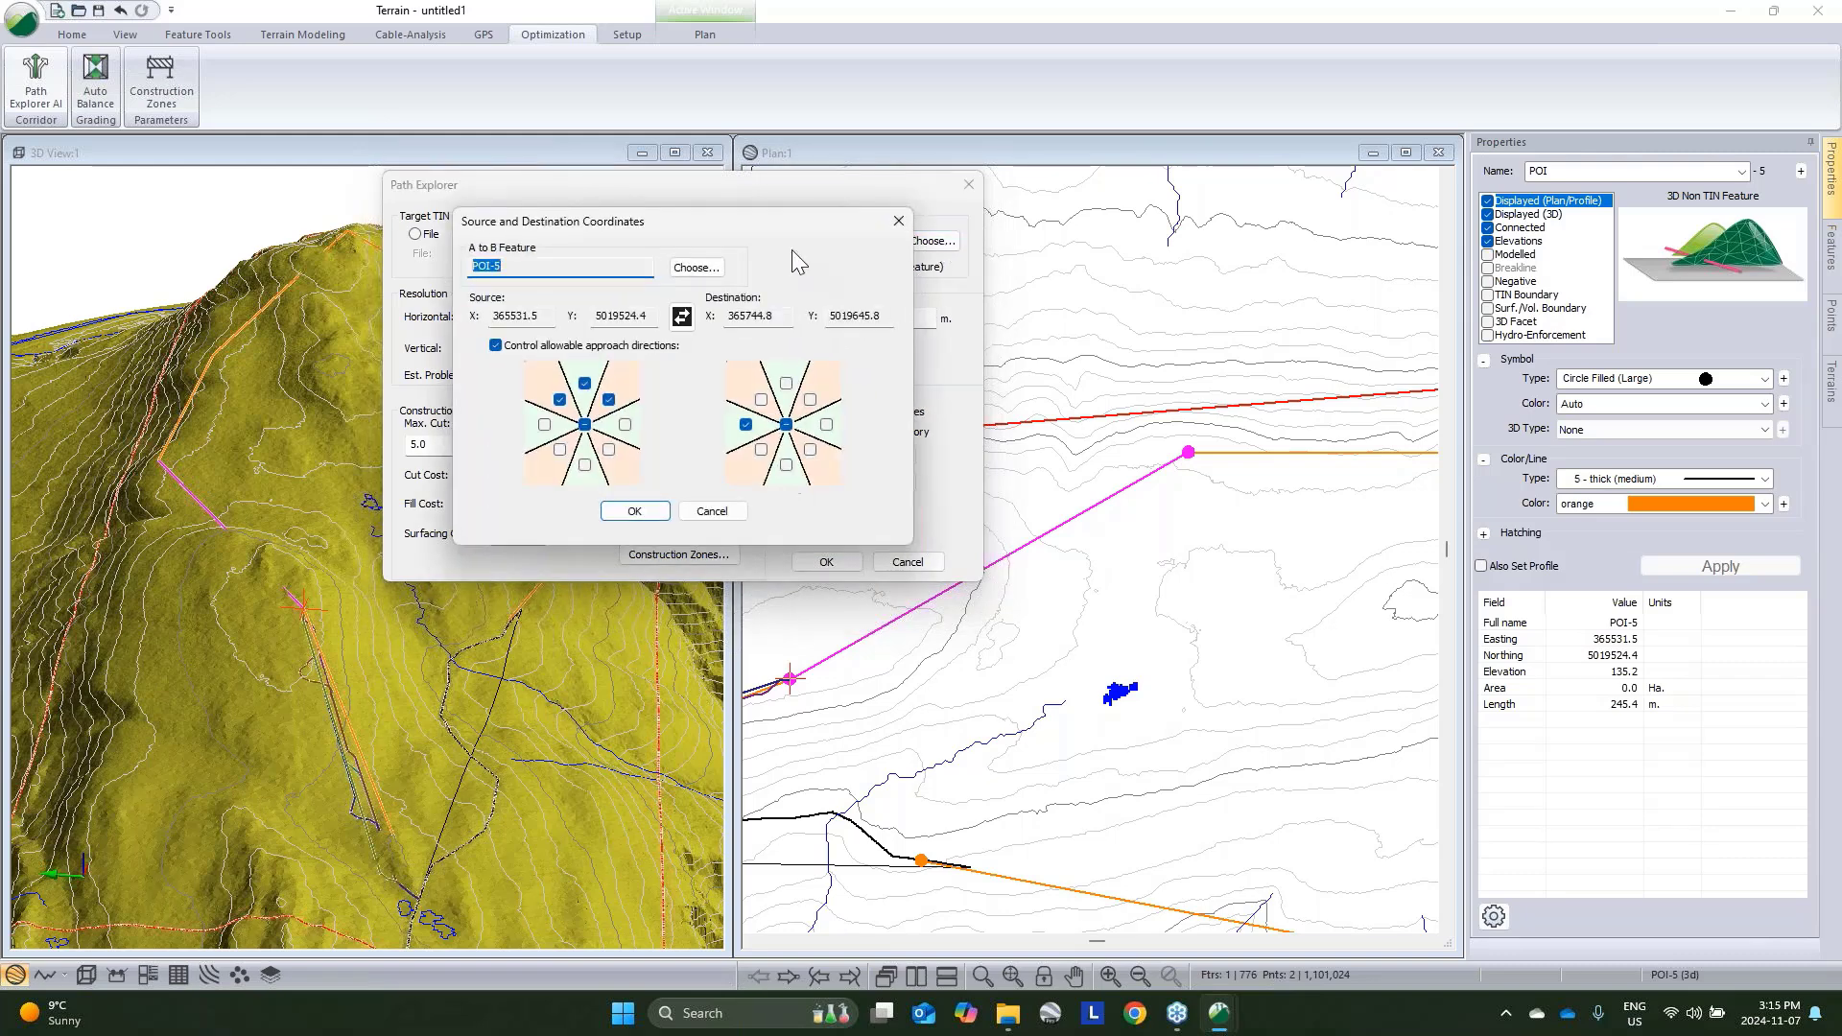
pyautogui.click(585, 424)
pyautogui.click(625, 424)
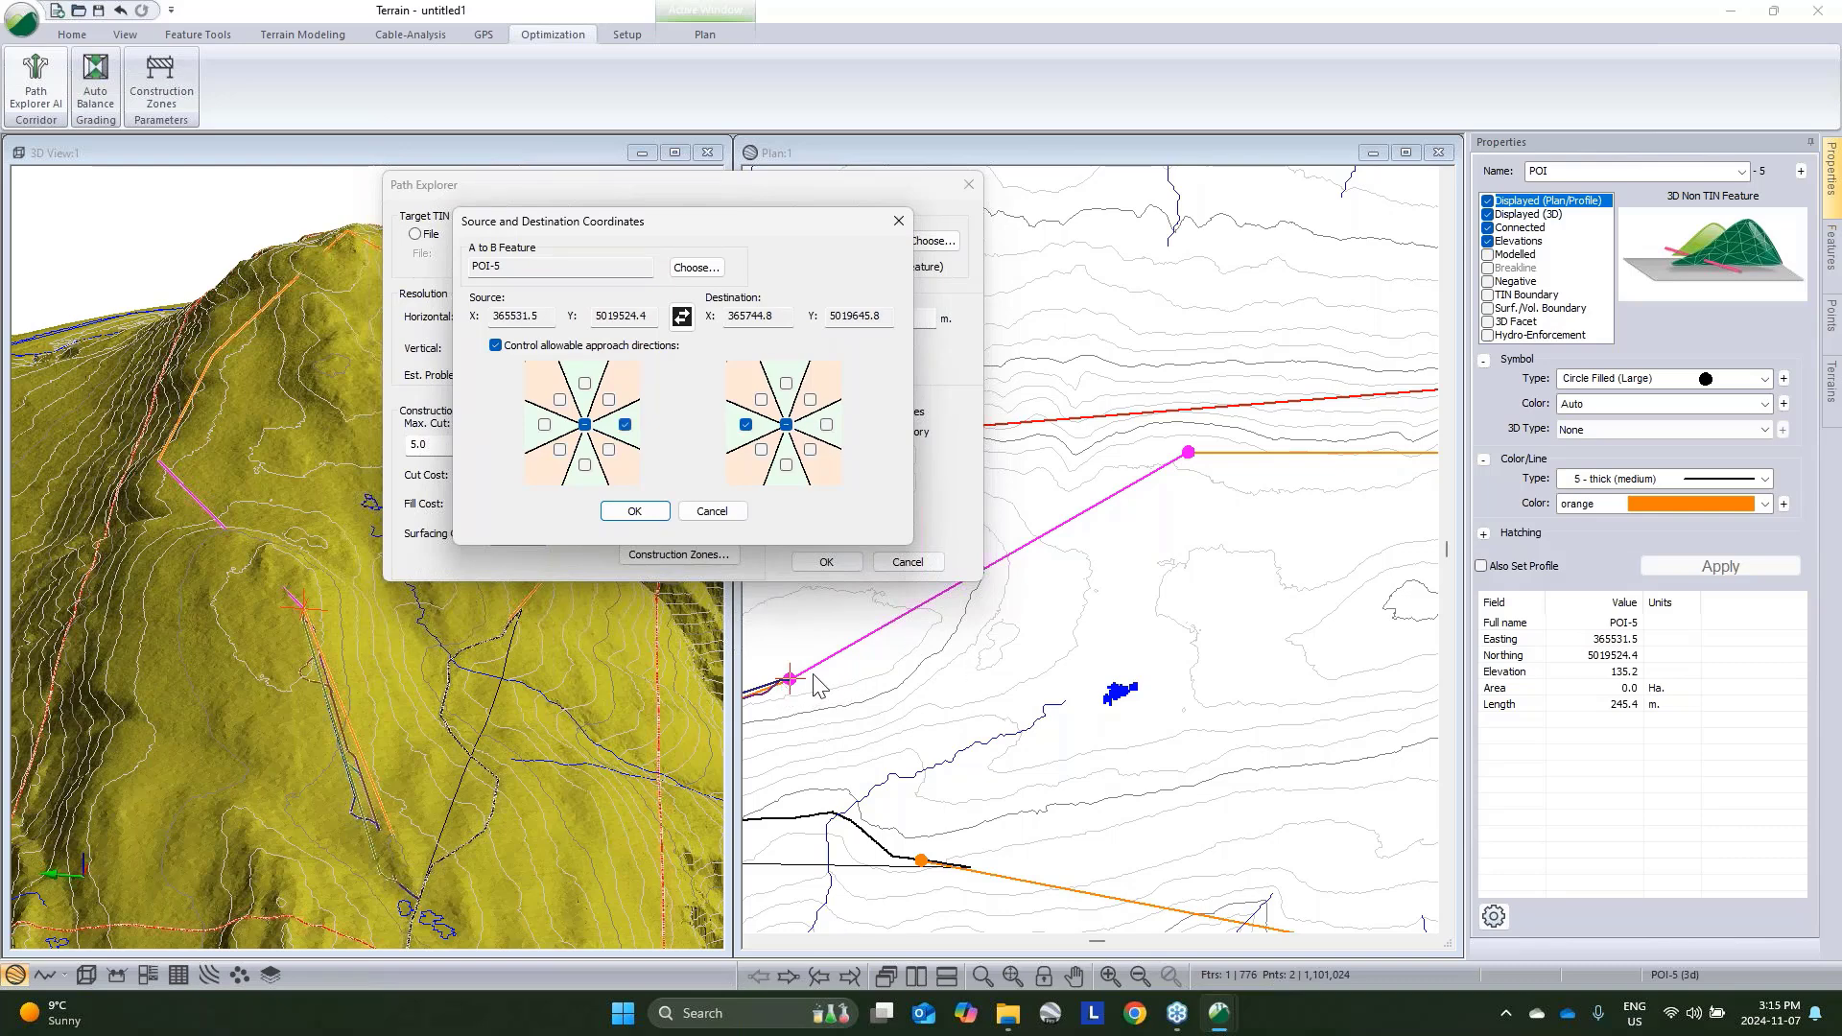
pyautogui.click(669, 512)
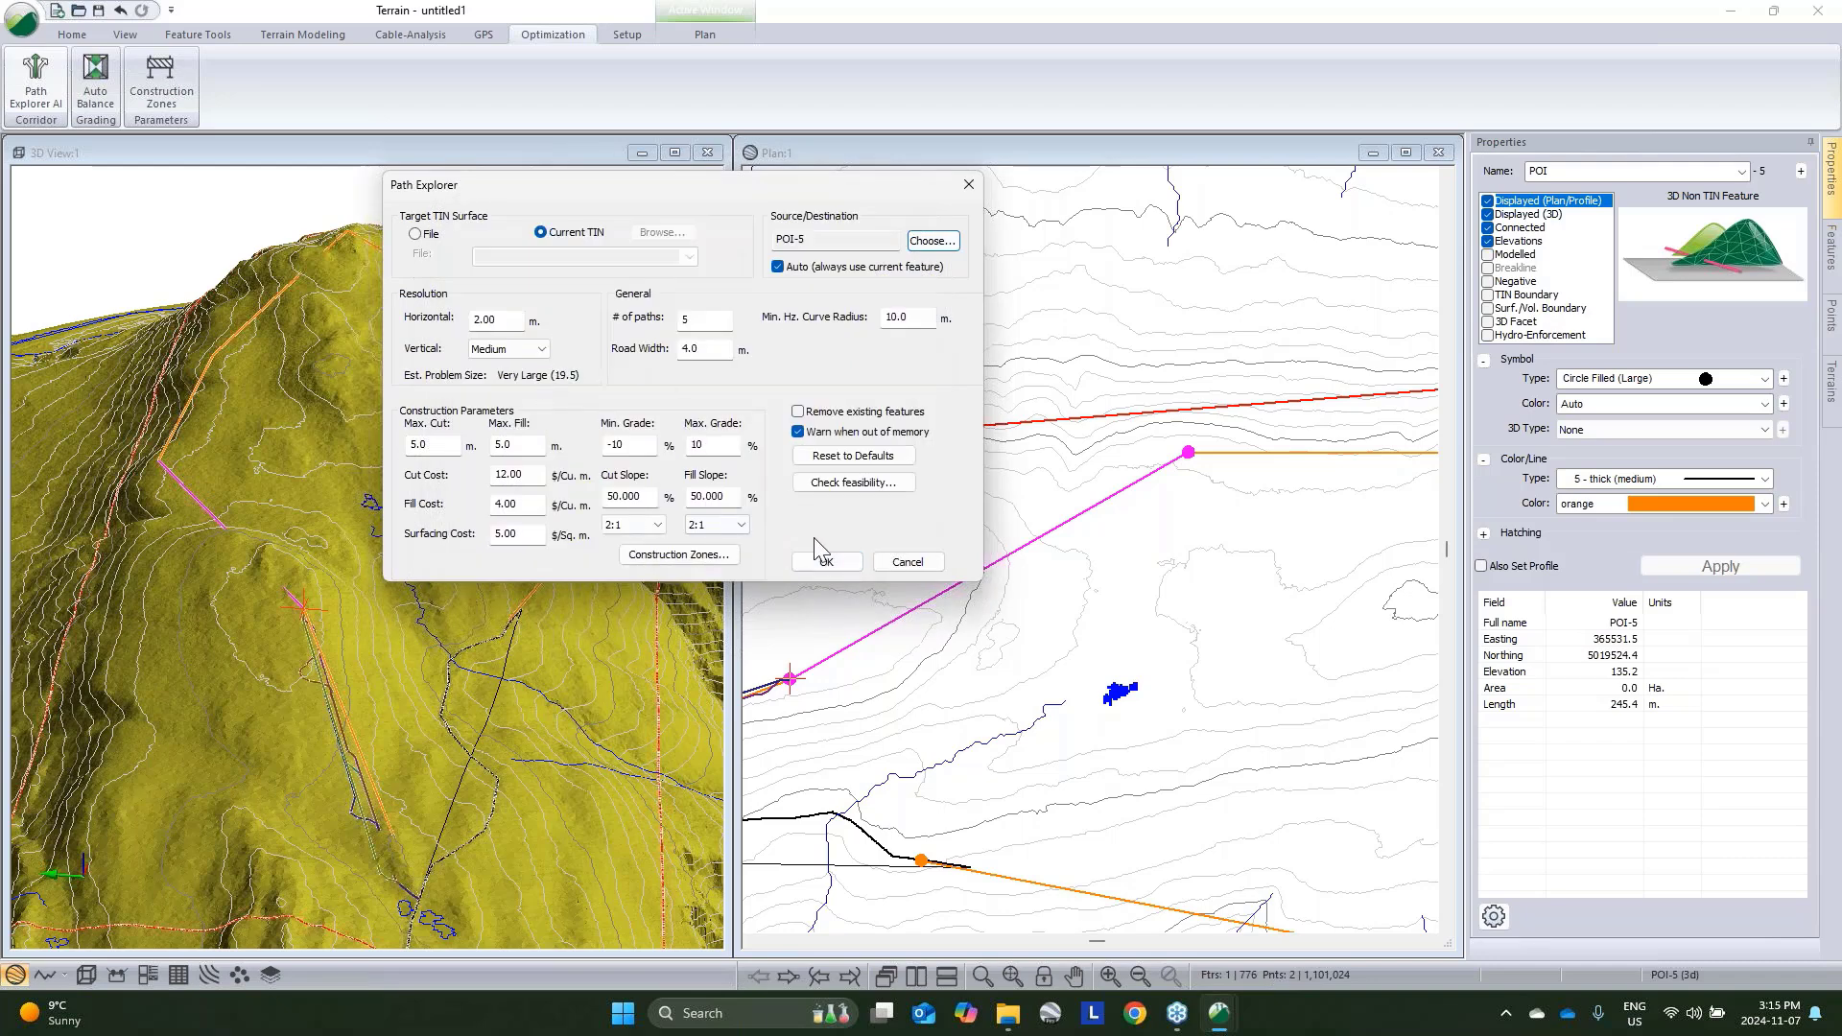
# Run the path search for POI-5 with removal of existing features turned off, accept the current solutions and review the paths in plan
pyautogui.click(827, 563)
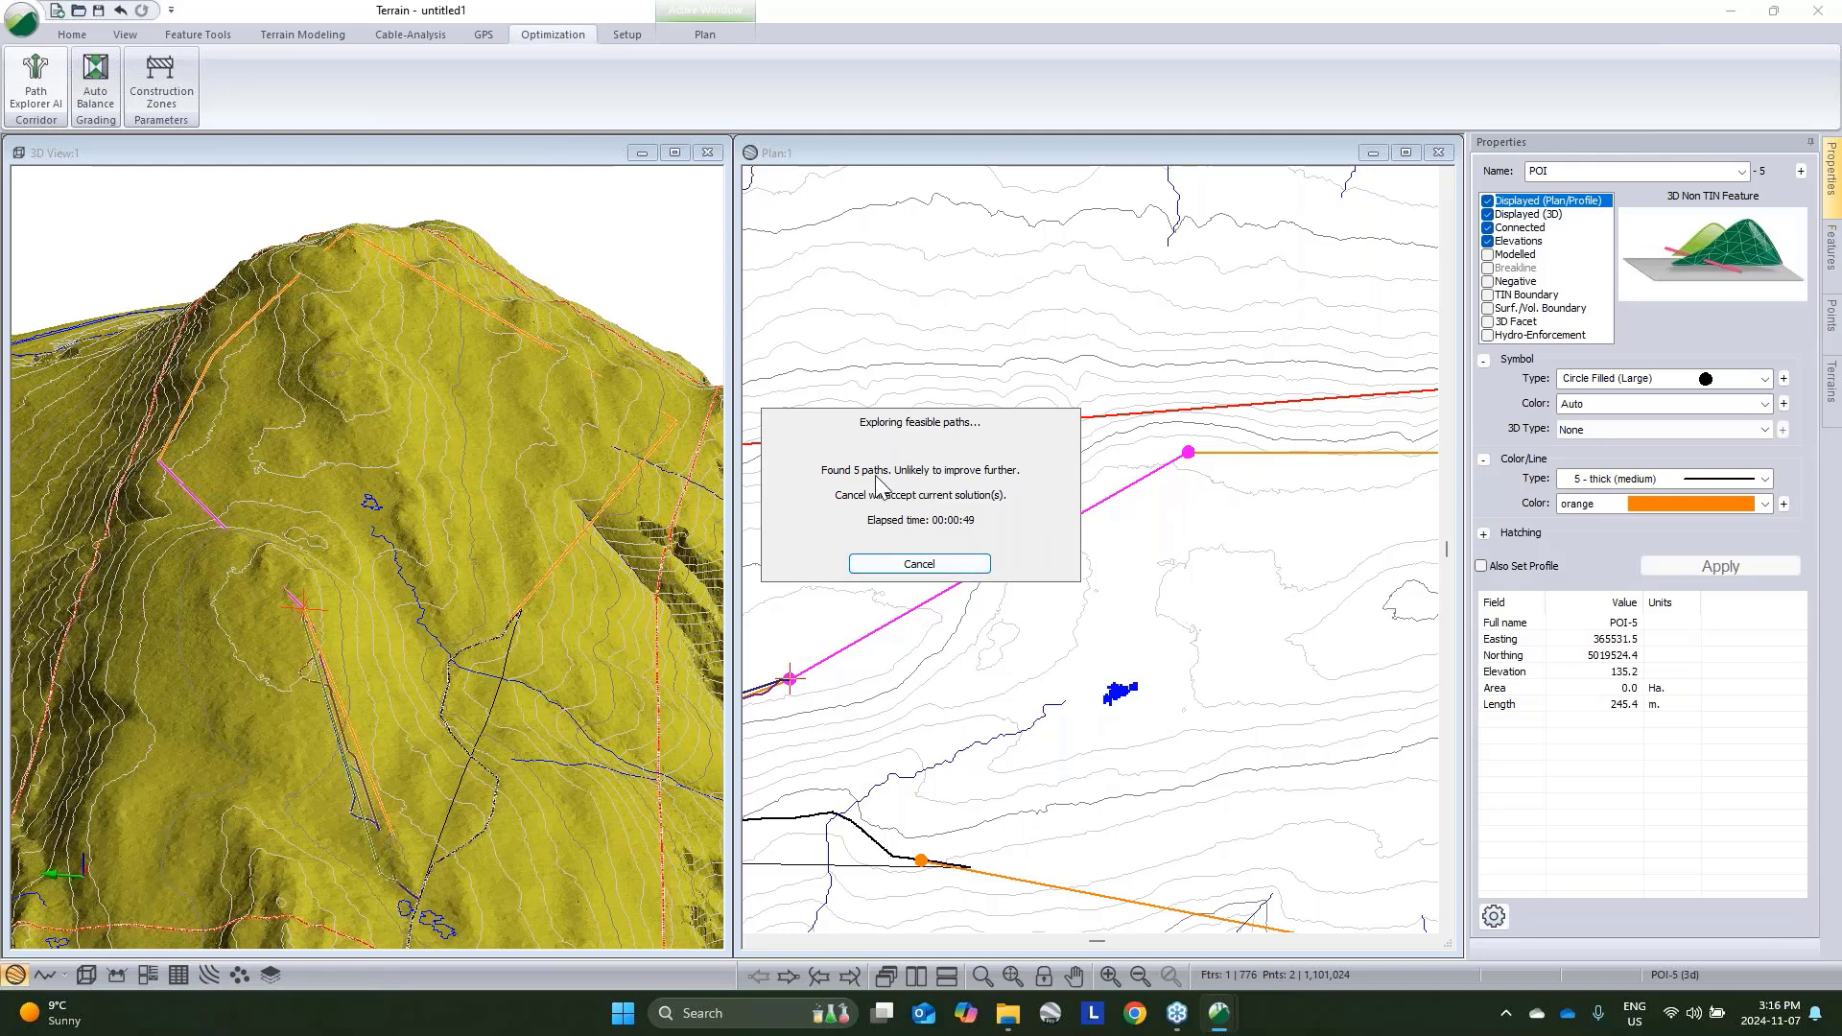
pyautogui.click(921, 565)
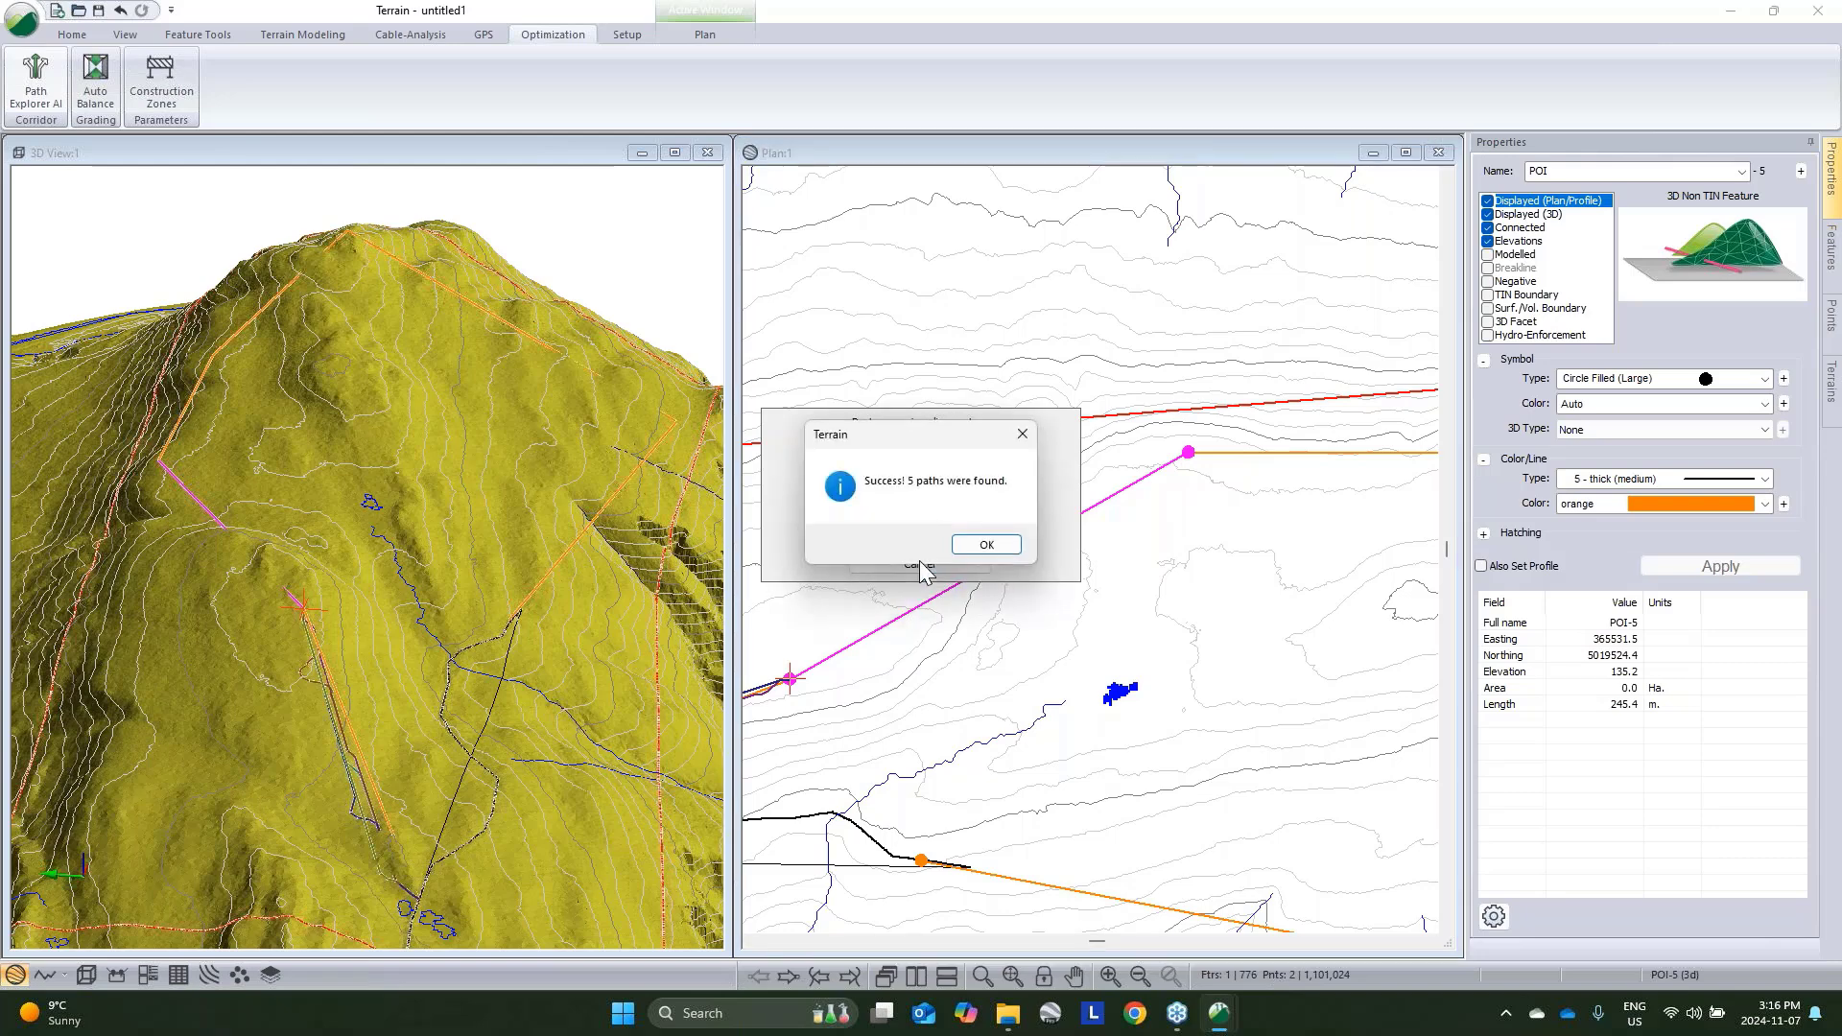
pyautogui.click(986, 545)
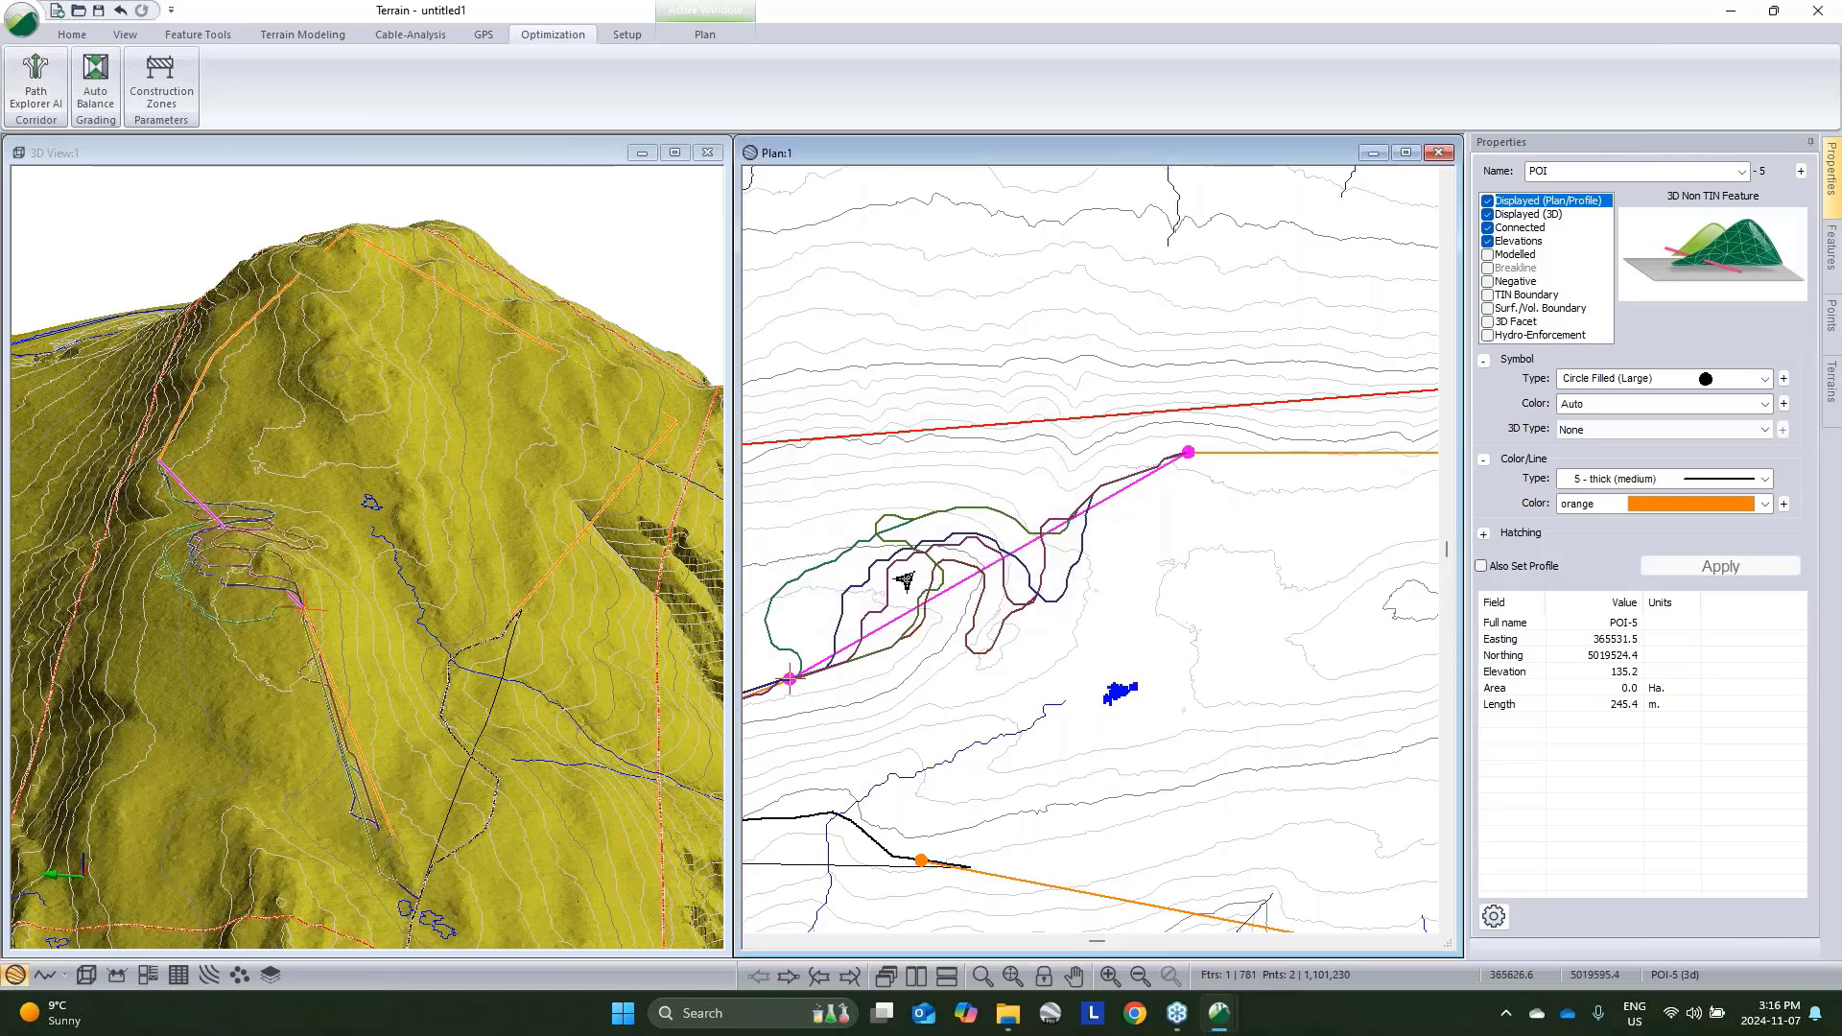
pyautogui.moveTo(988, 643); pyautogui.dragTo(1091, 579, button='middle')
pyautogui.scroll(-2, 1088, 583)
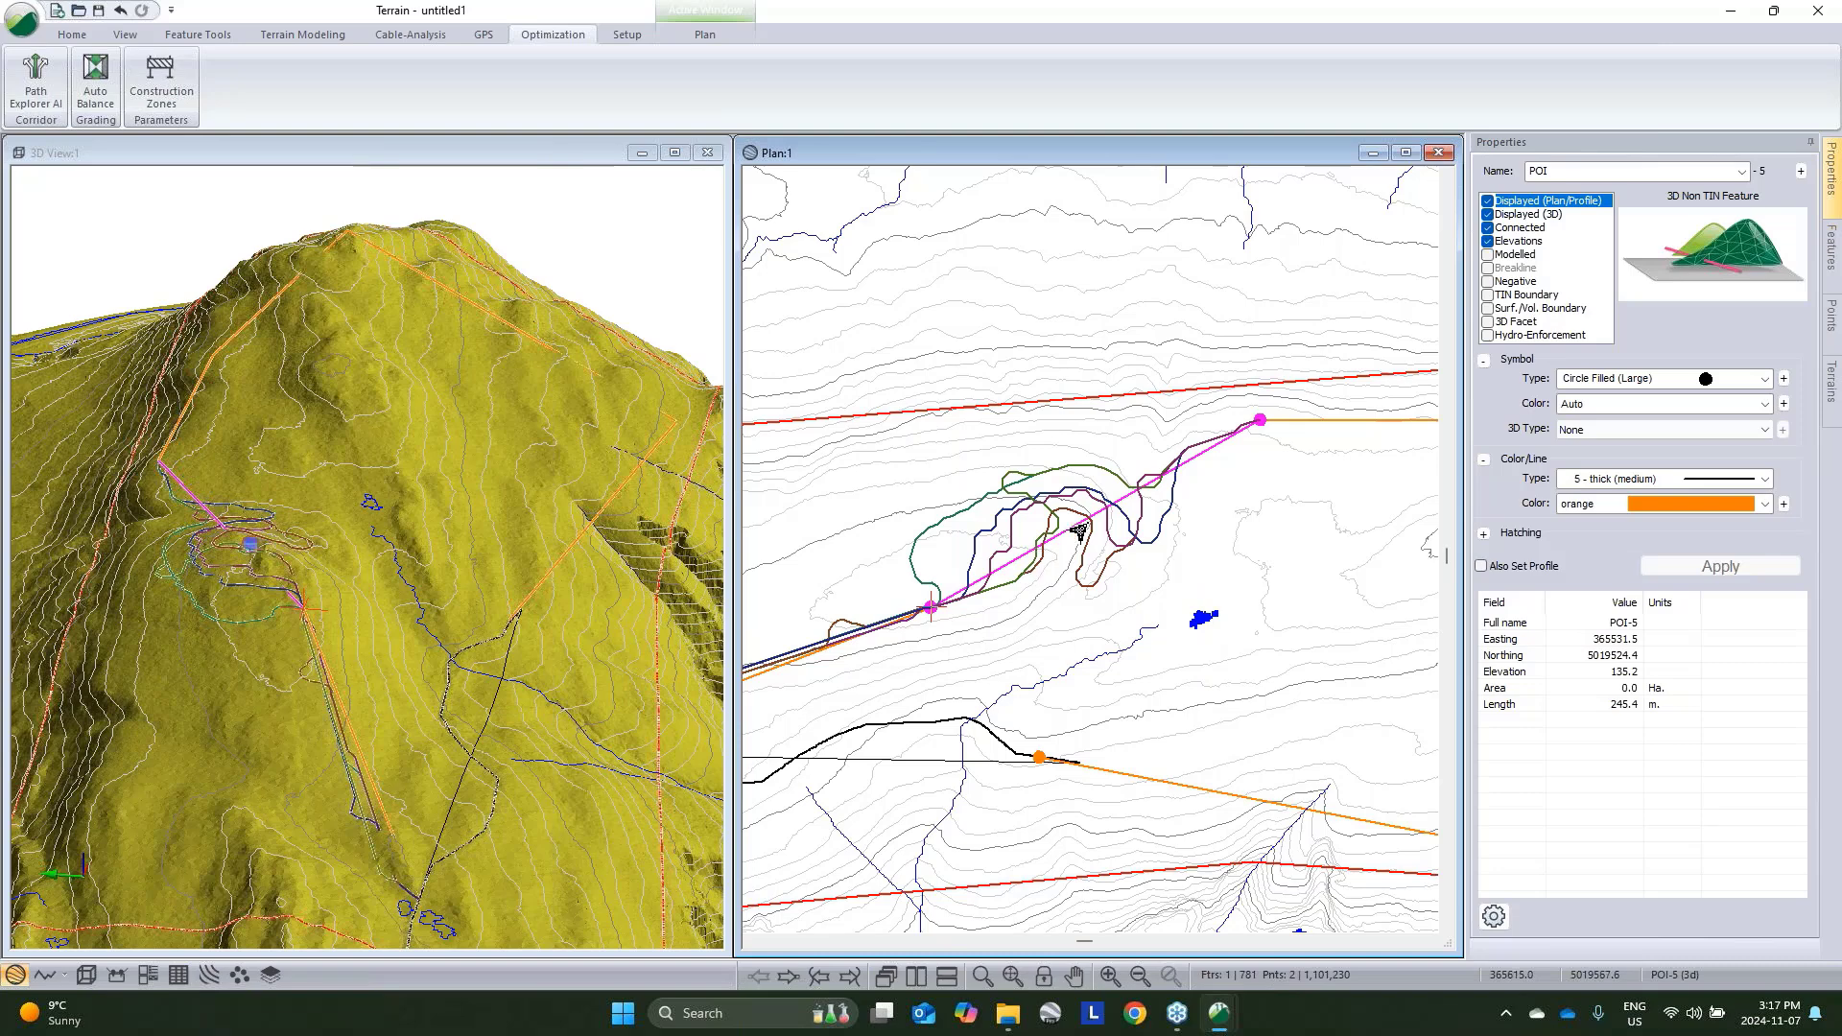
pyautogui.moveTo(1204, 546); pyautogui.dragTo(1424, 457, button='middle')
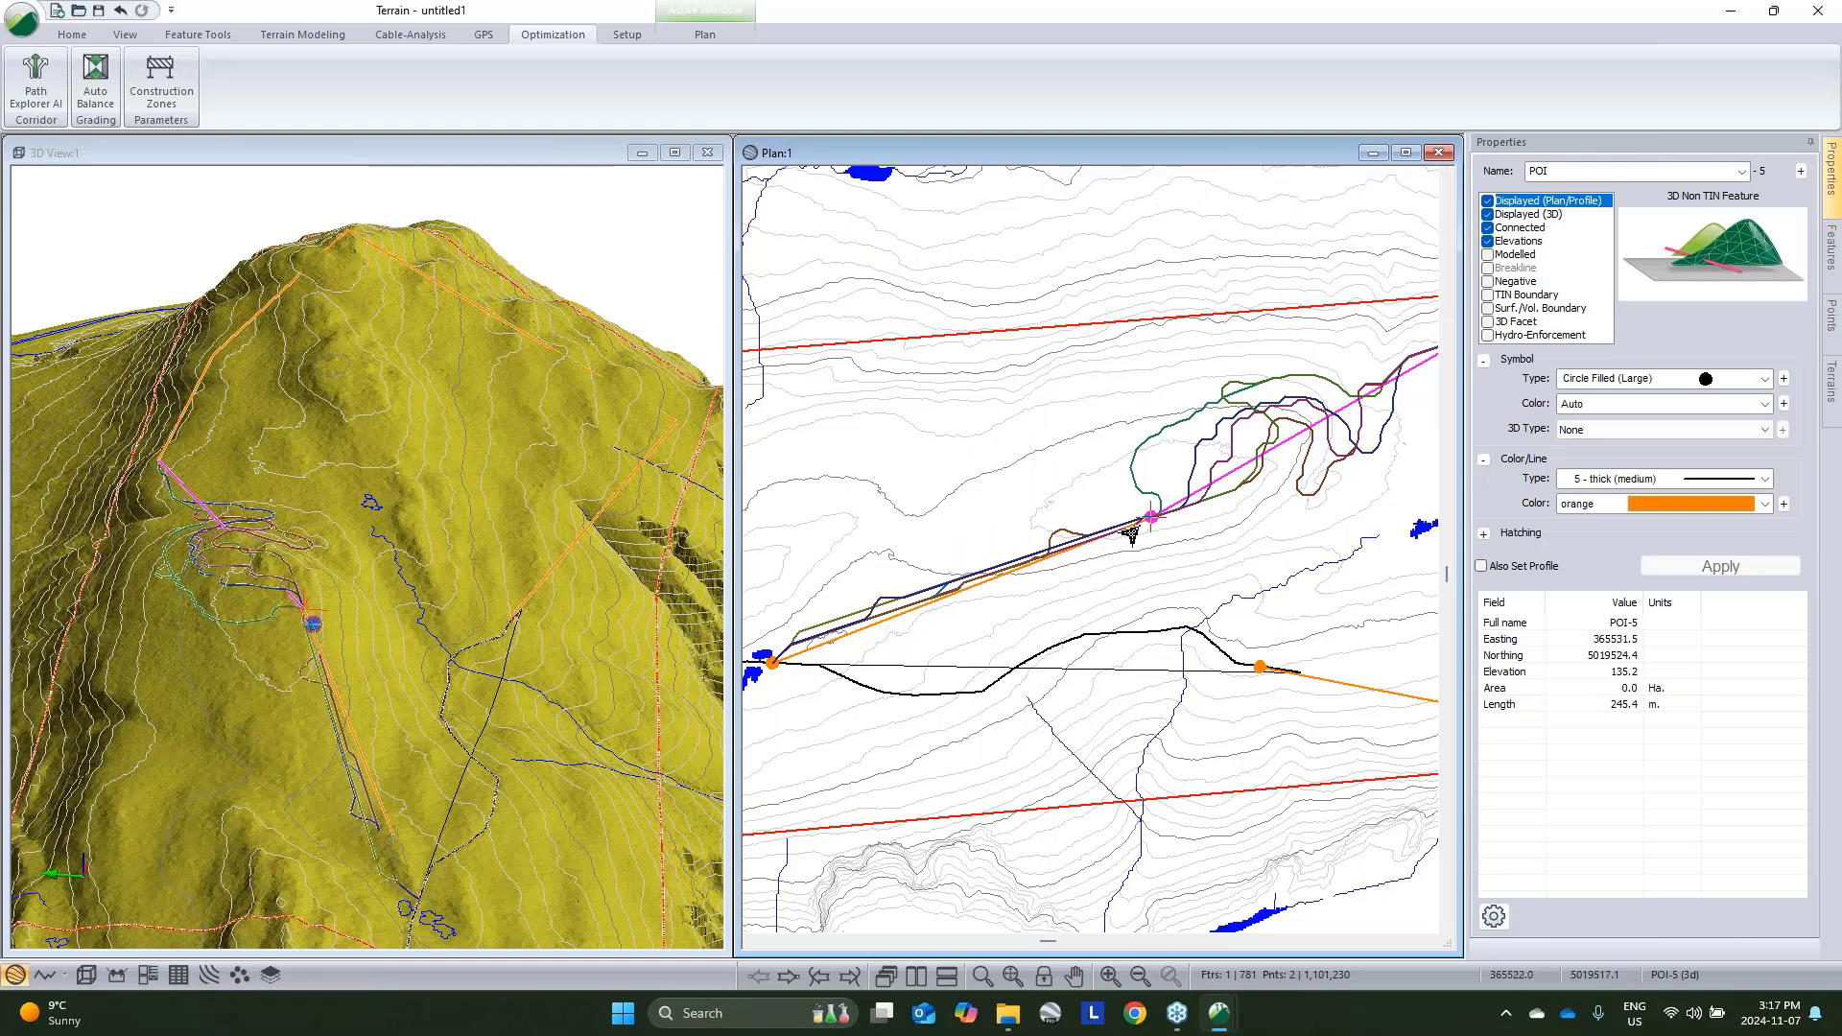
# Select the overlapping POI-5 paths in plan and use selection by name to exclude .XPATH_9K-0
pyautogui.moveTo(1192, 408); pyautogui.dragTo(1066, 491, button='middle')
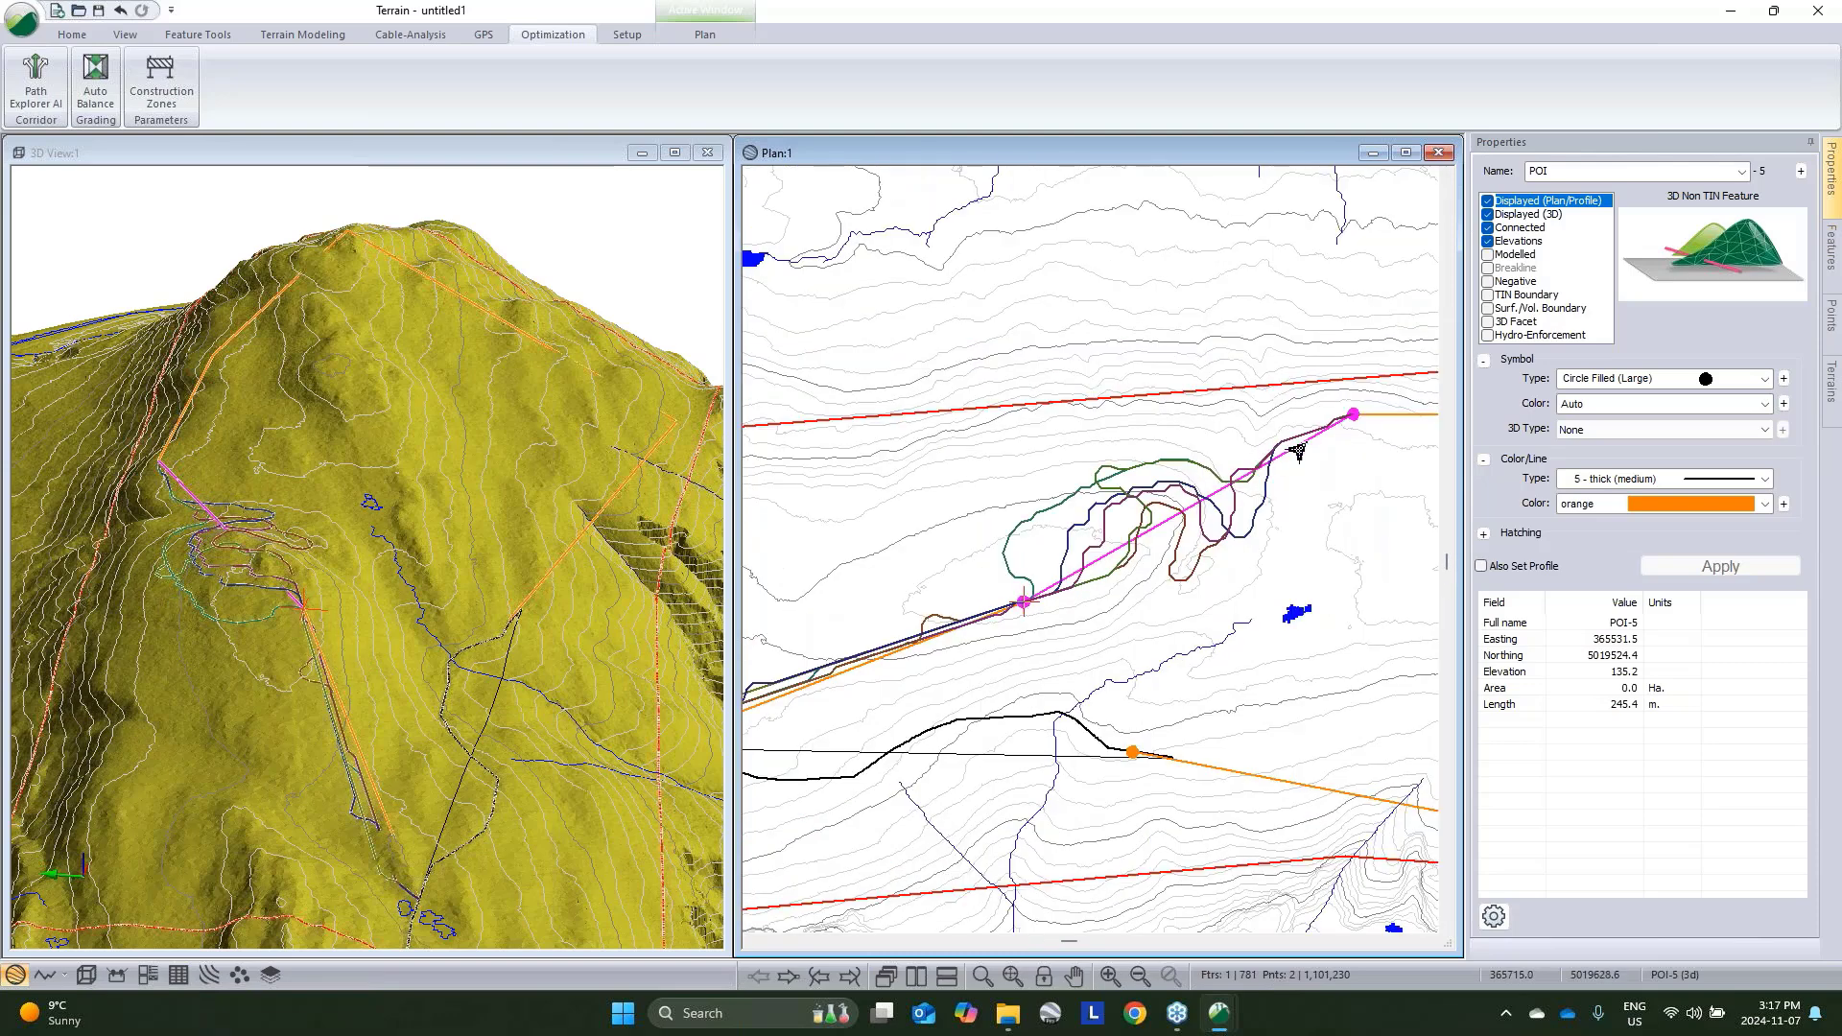
pyautogui.moveTo(1269, 495); pyautogui.dragTo(1225, 533, button='middle')
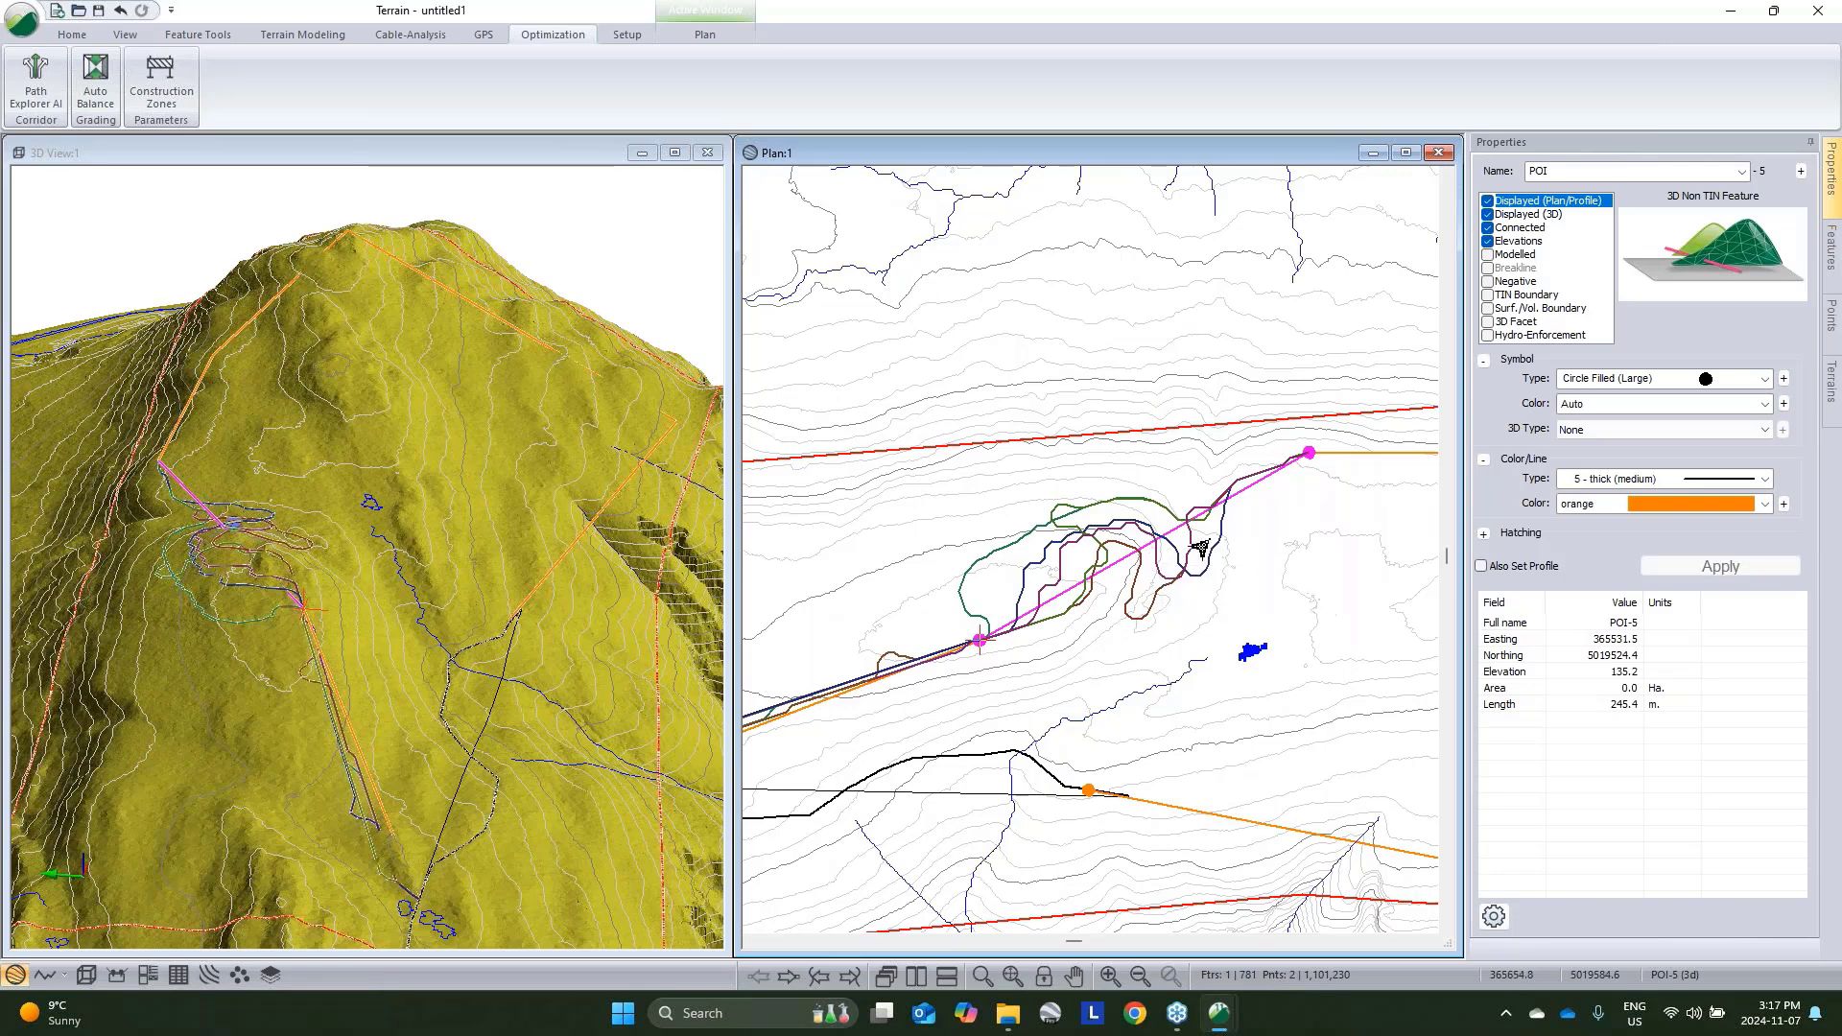
pyautogui.scroll(2, 1223, 514)
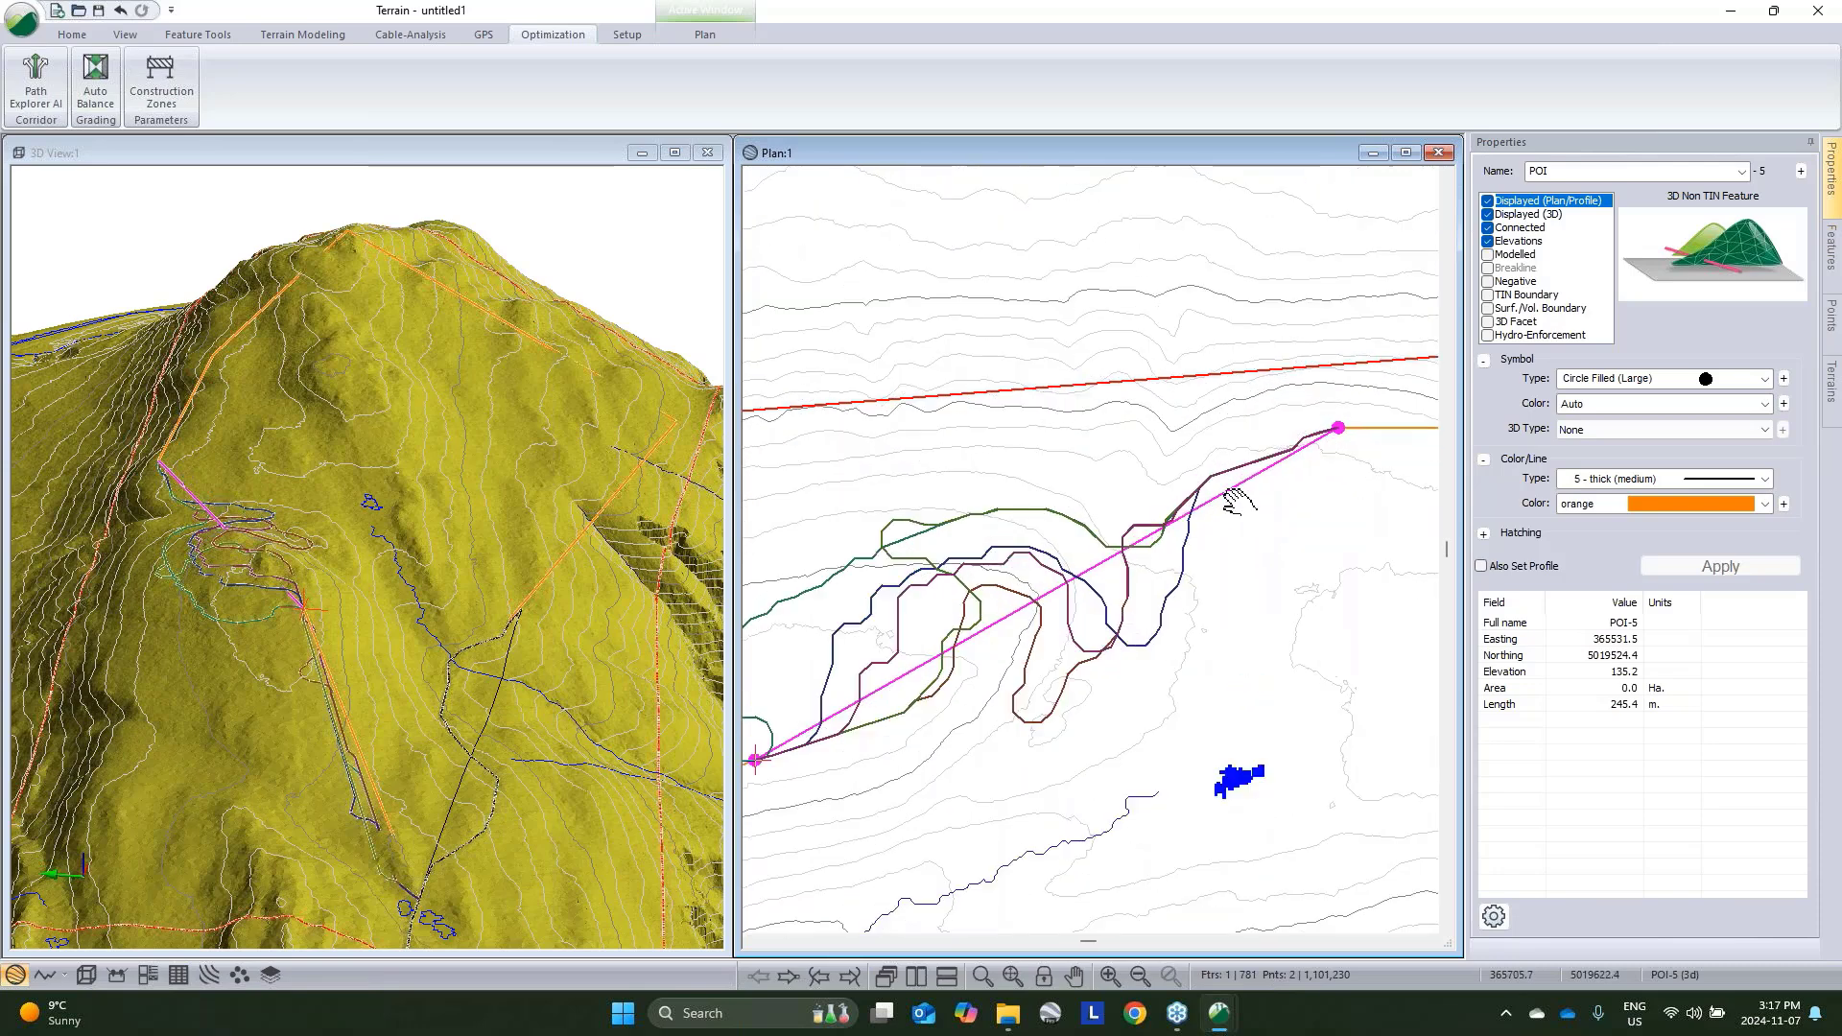
pyautogui.click(1223, 483)
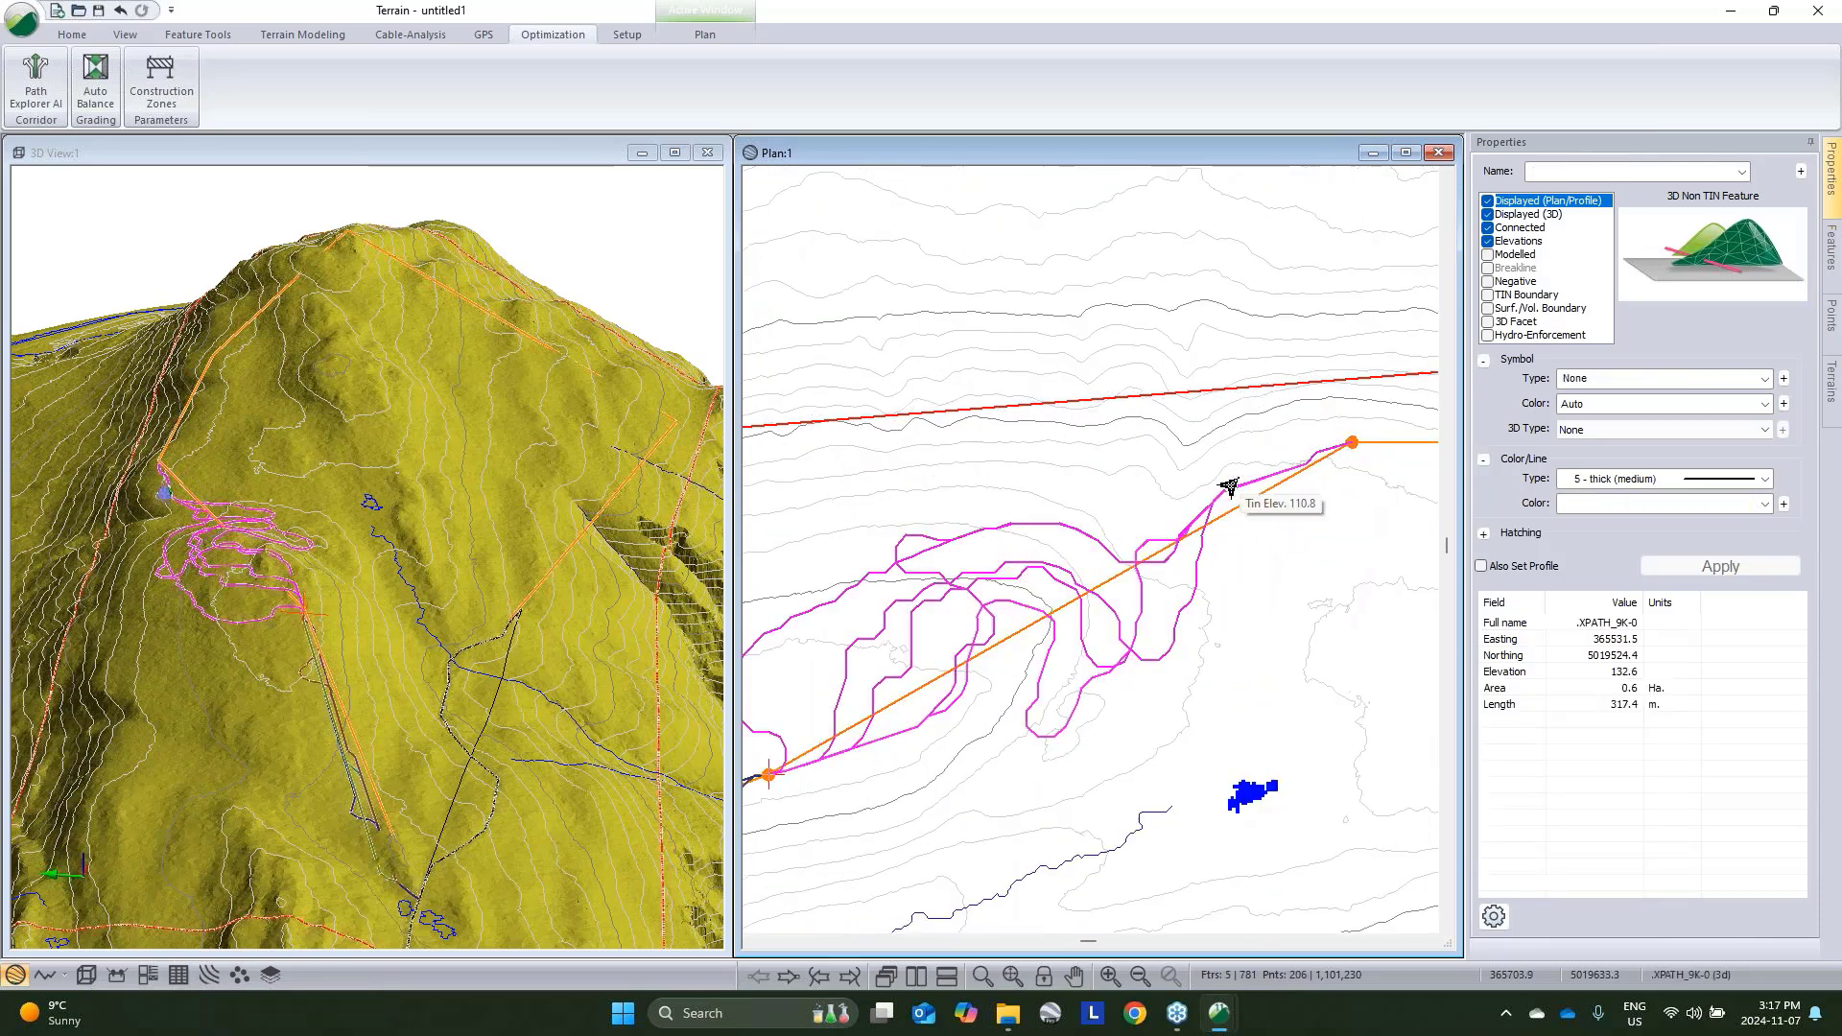
pyautogui.rightClick(1235, 489)
pyautogui.moveTo(1426, 591)
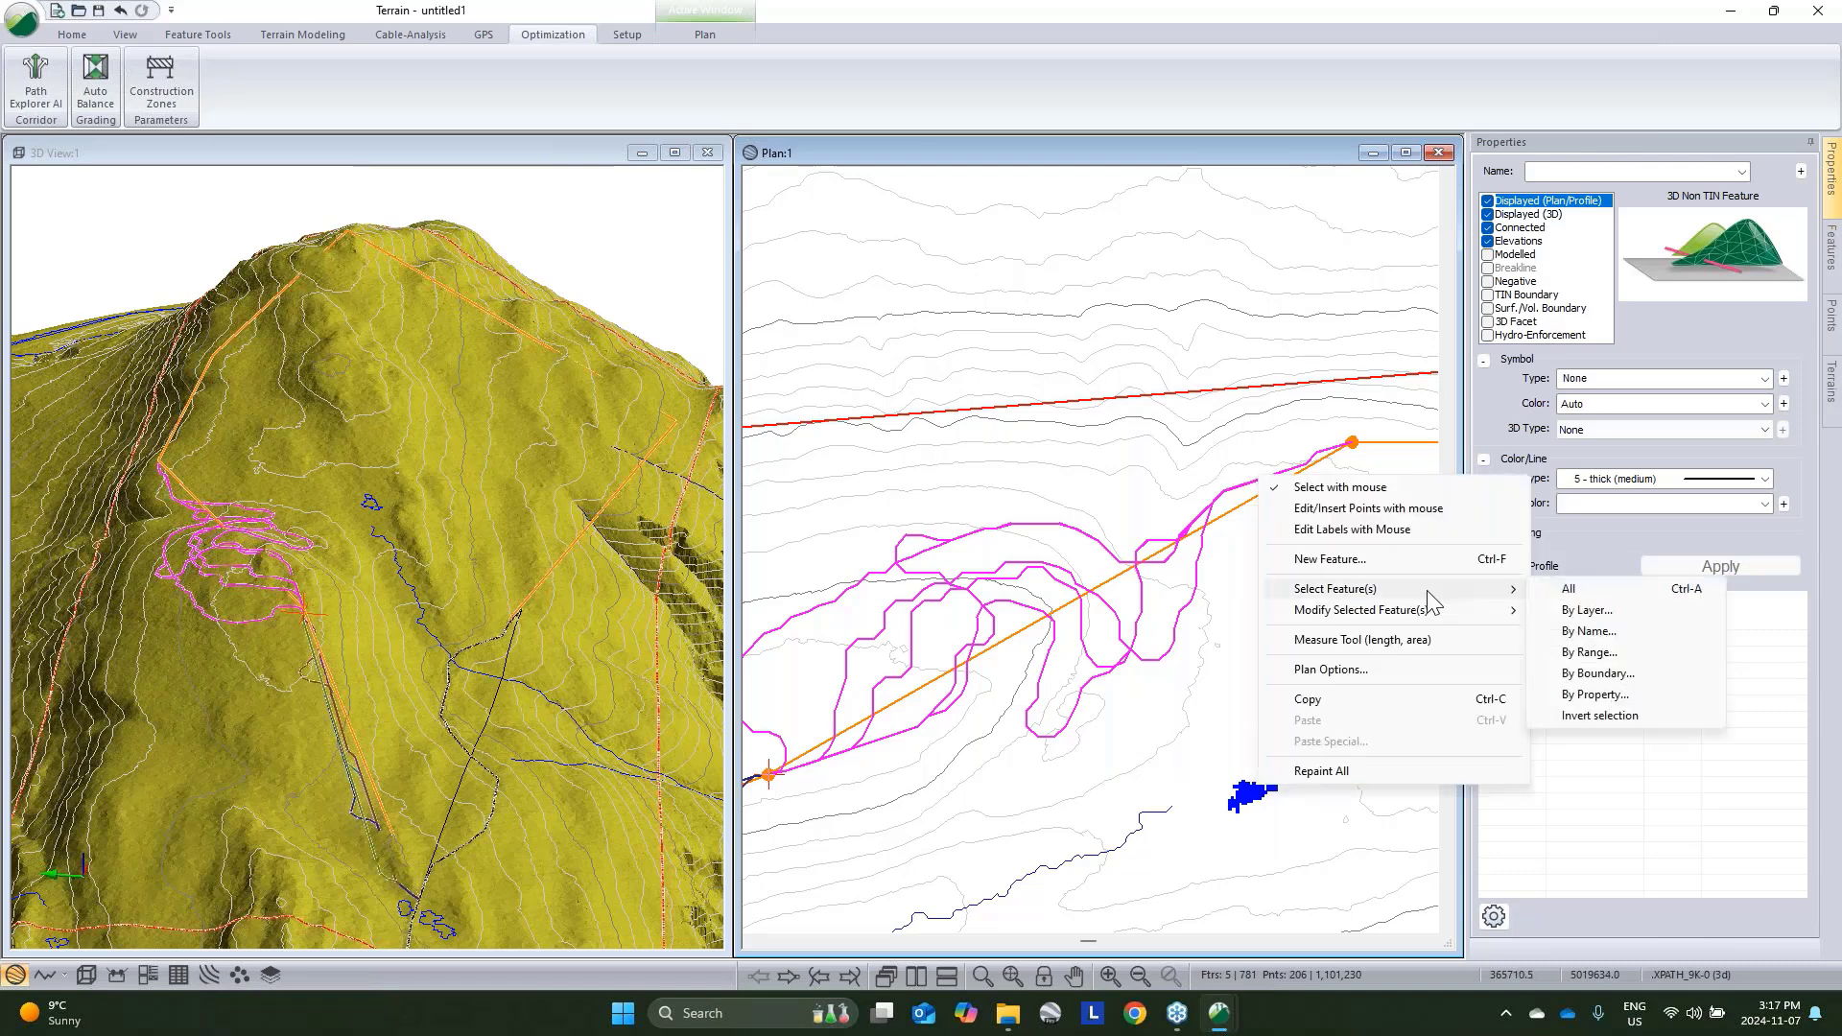
pyautogui.click(1582, 633)
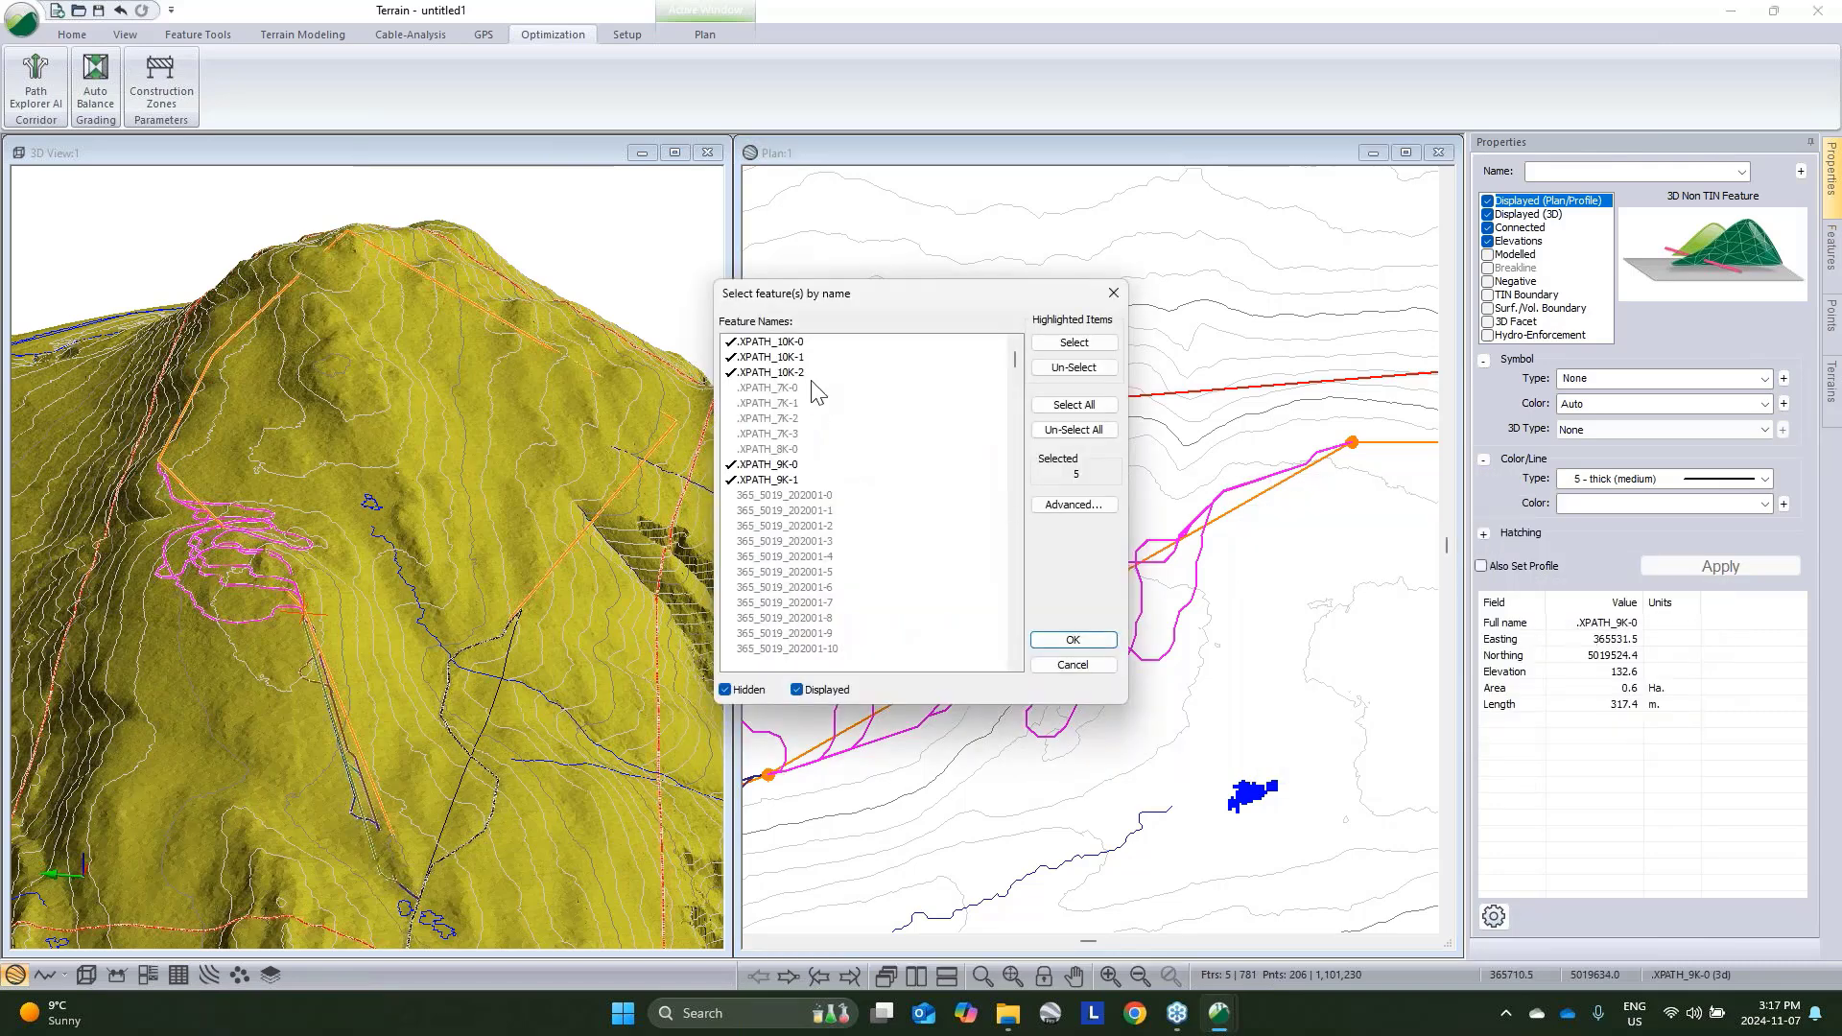
pyautogui.click(802, 465)
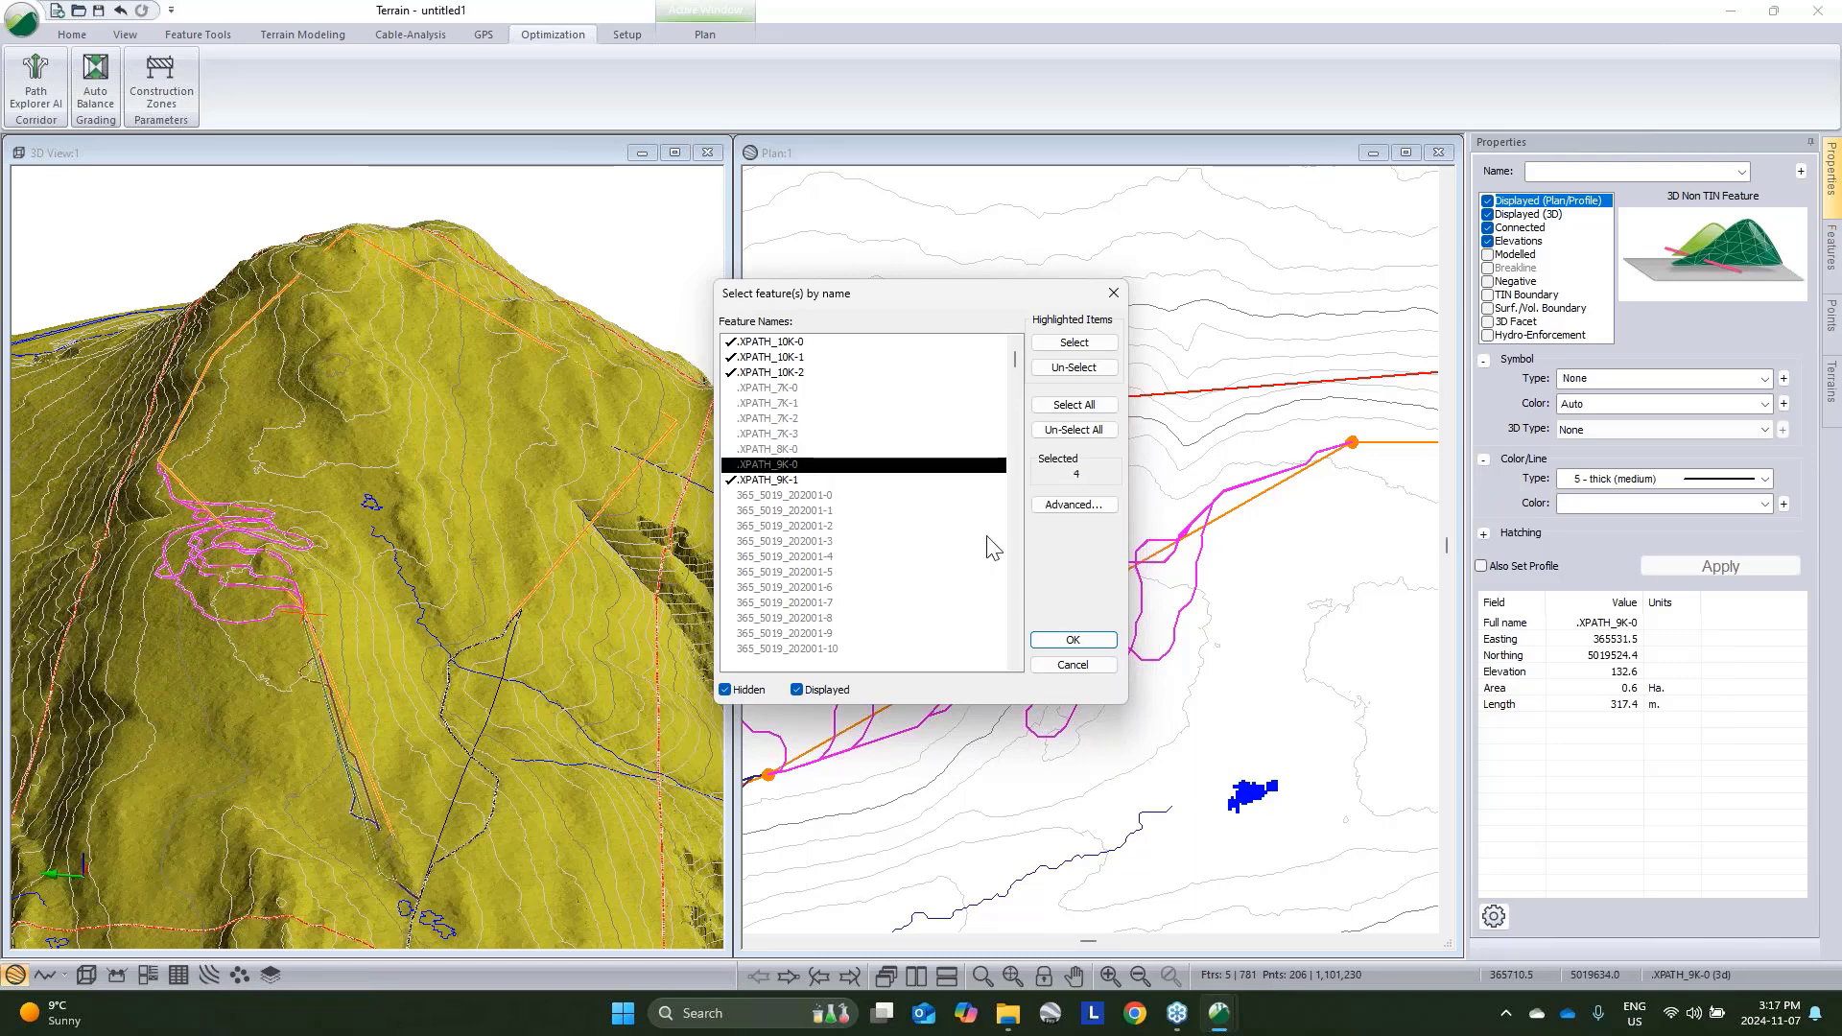
pyautogui.click(1071, 640)
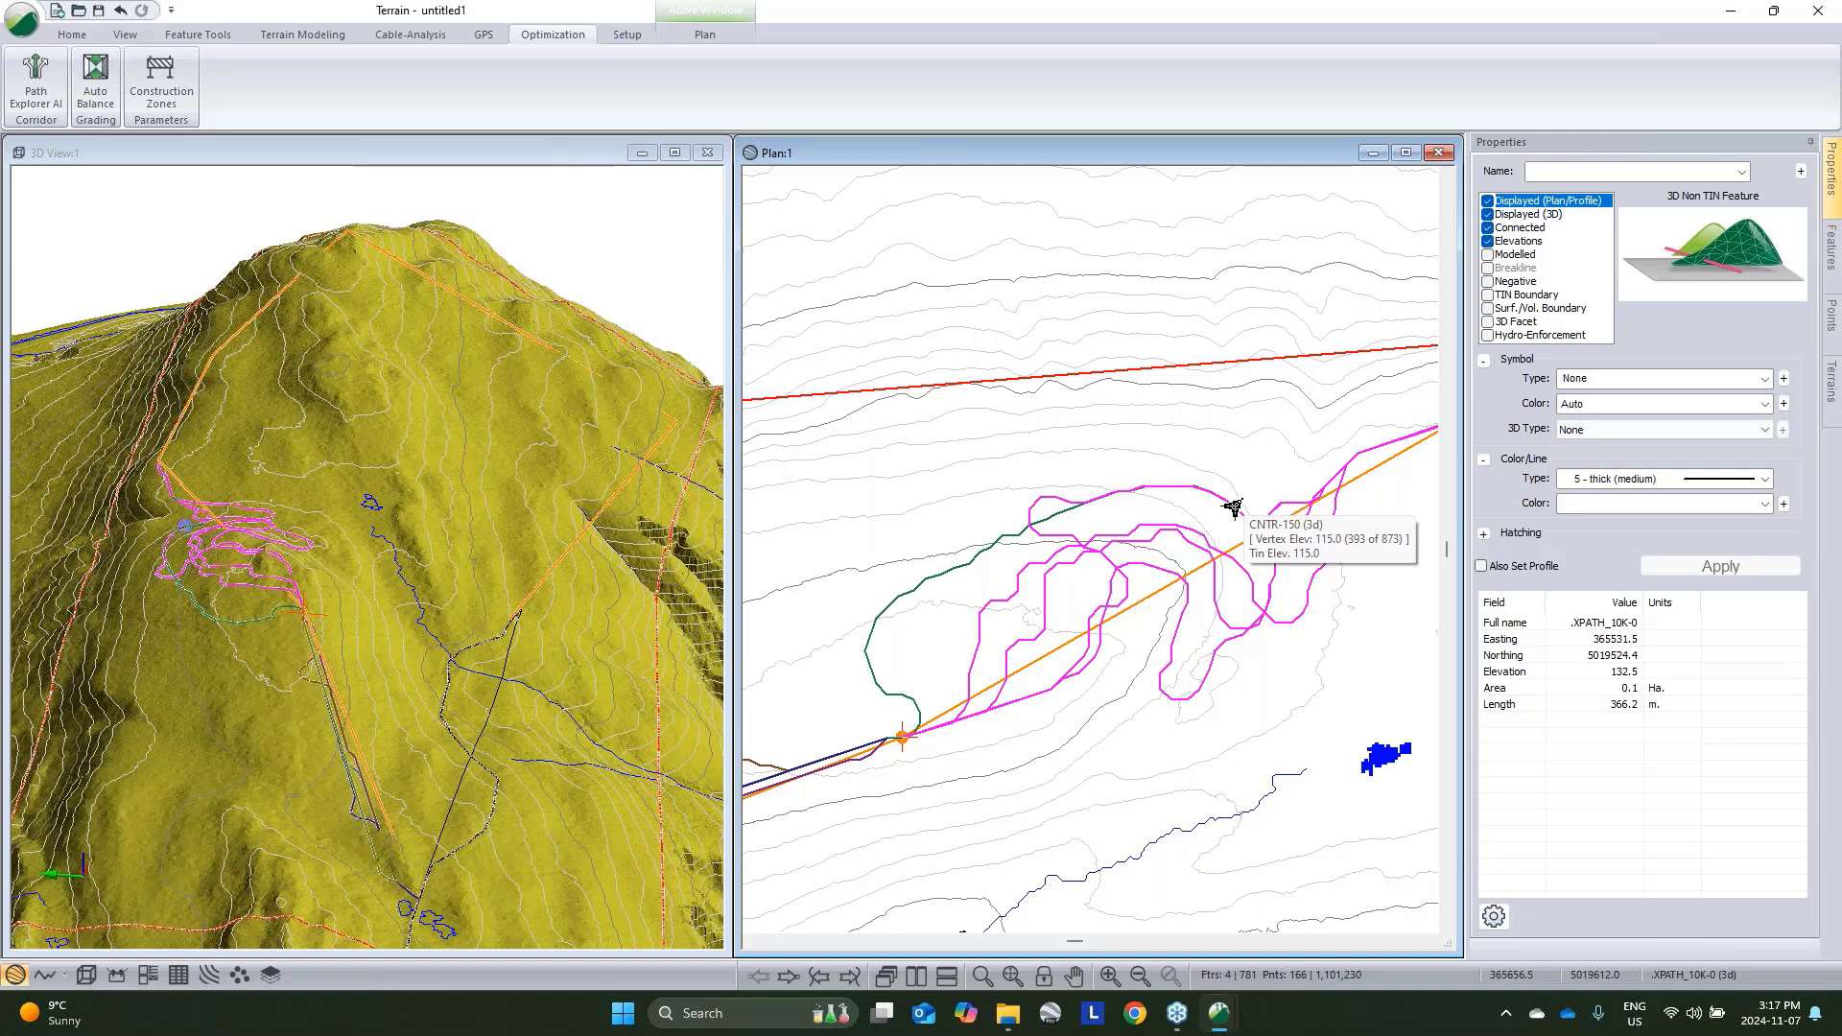
# Look over the remaining POI segments to the east, then switch to the PE Done.terx terrain and review its computed paths
pyautogui.moveTo(1254, 493); pyautogui.dragTo(748, 553, button='middle')
pyautogui.scroll(-3, 979, 531)
pyautogui.moveTo(1230, 531); pyautogui.dragTo(1114, 461, button='middle')
pyautogui.scroll(-1, 1245, 527)
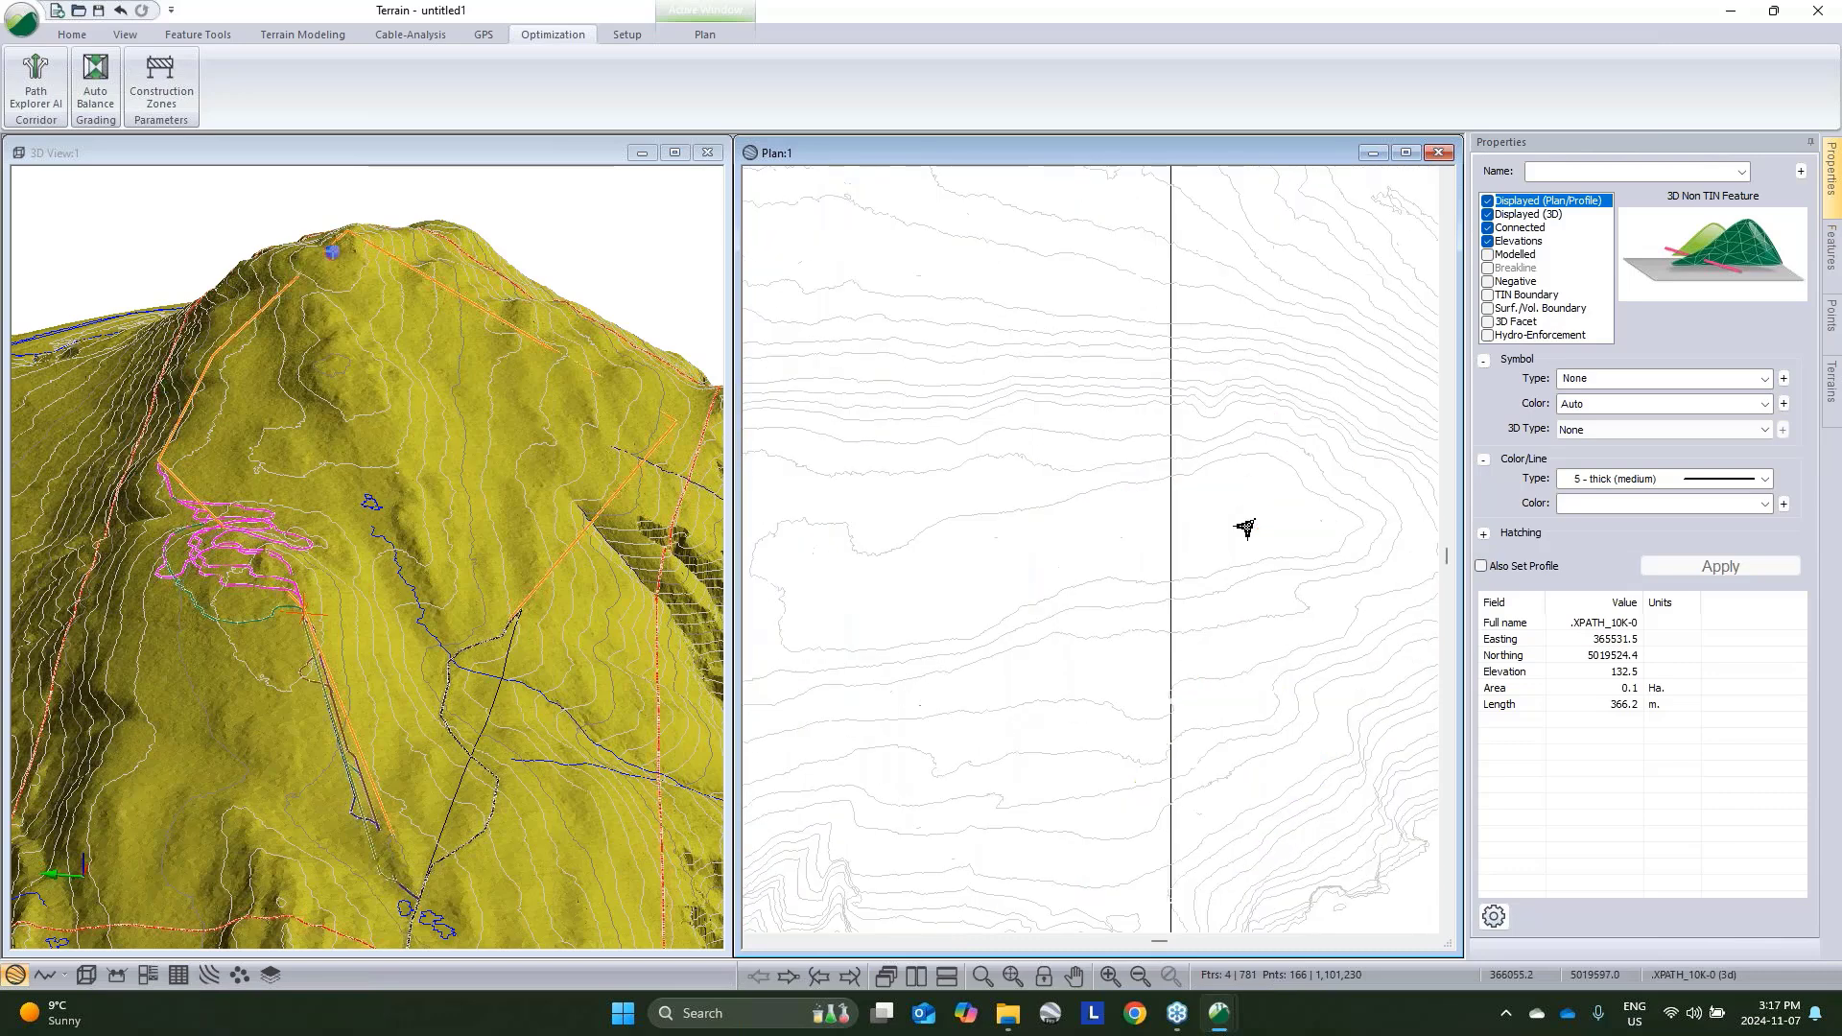
pyautogui.scroll(-1, 1247, 527)
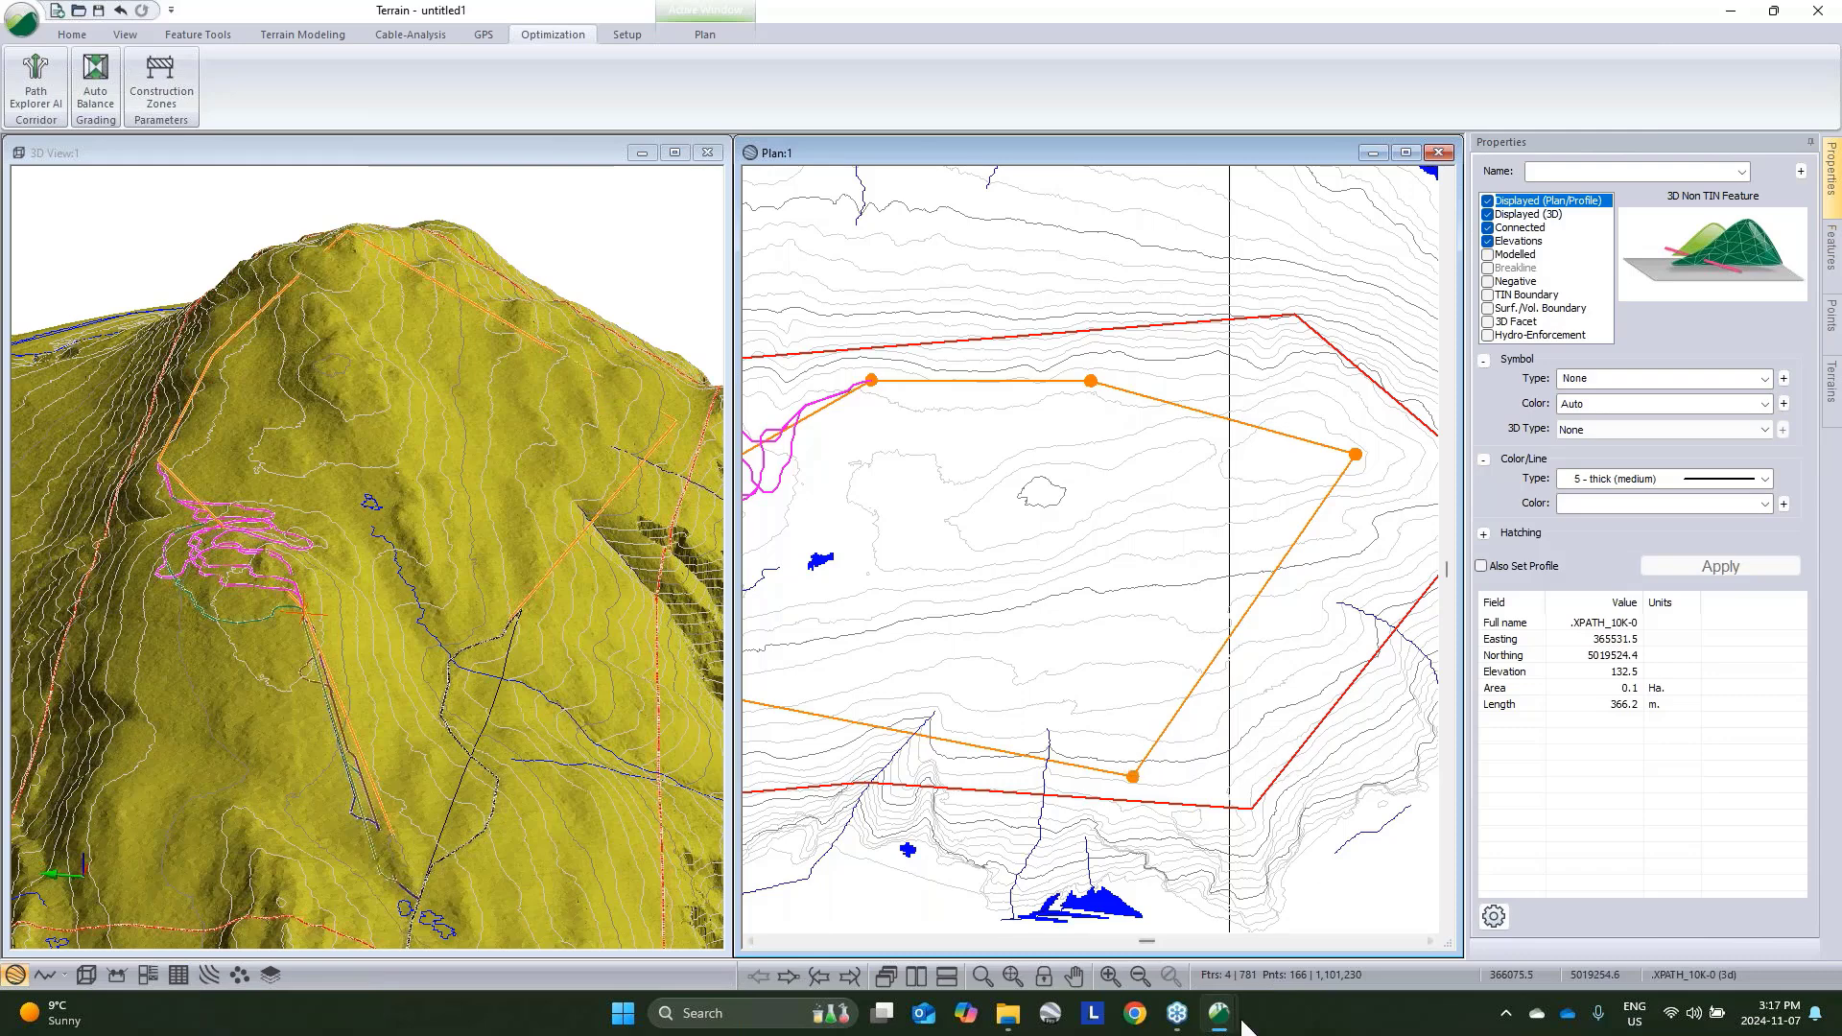
pyautogui.moveTo(1225, 1021)
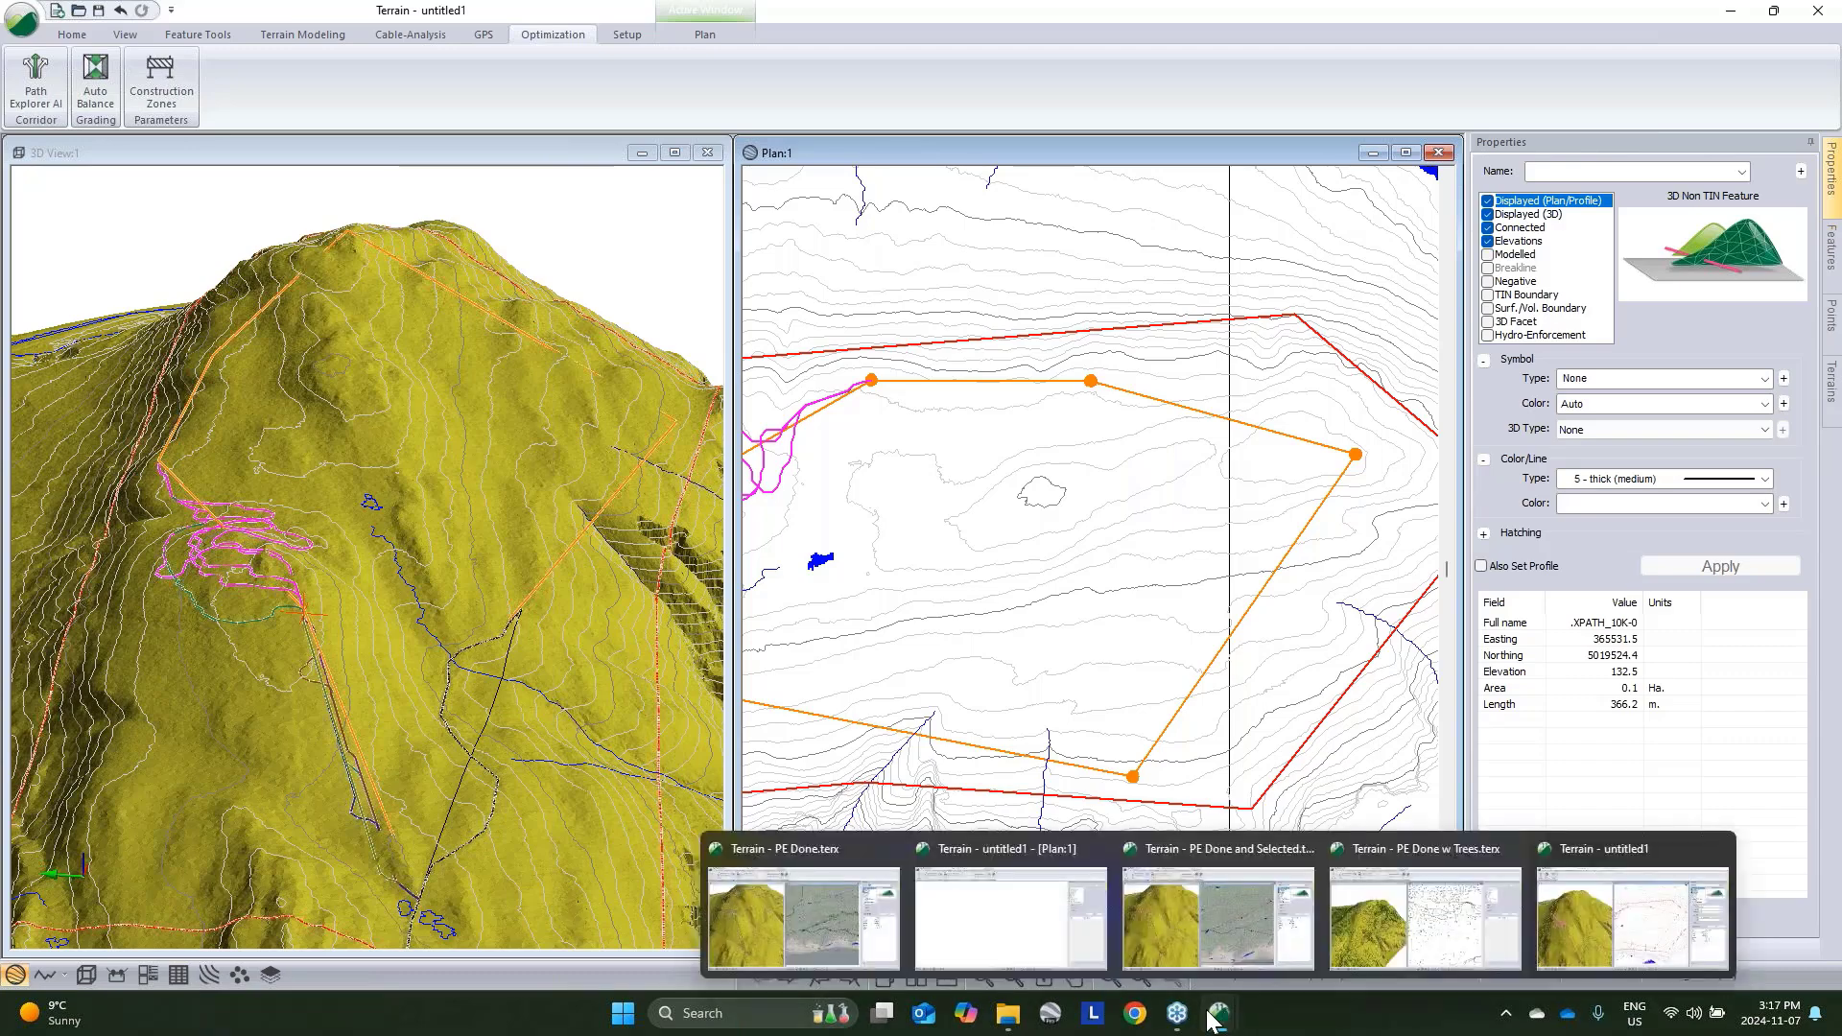
pyautogui.click(831, 850)
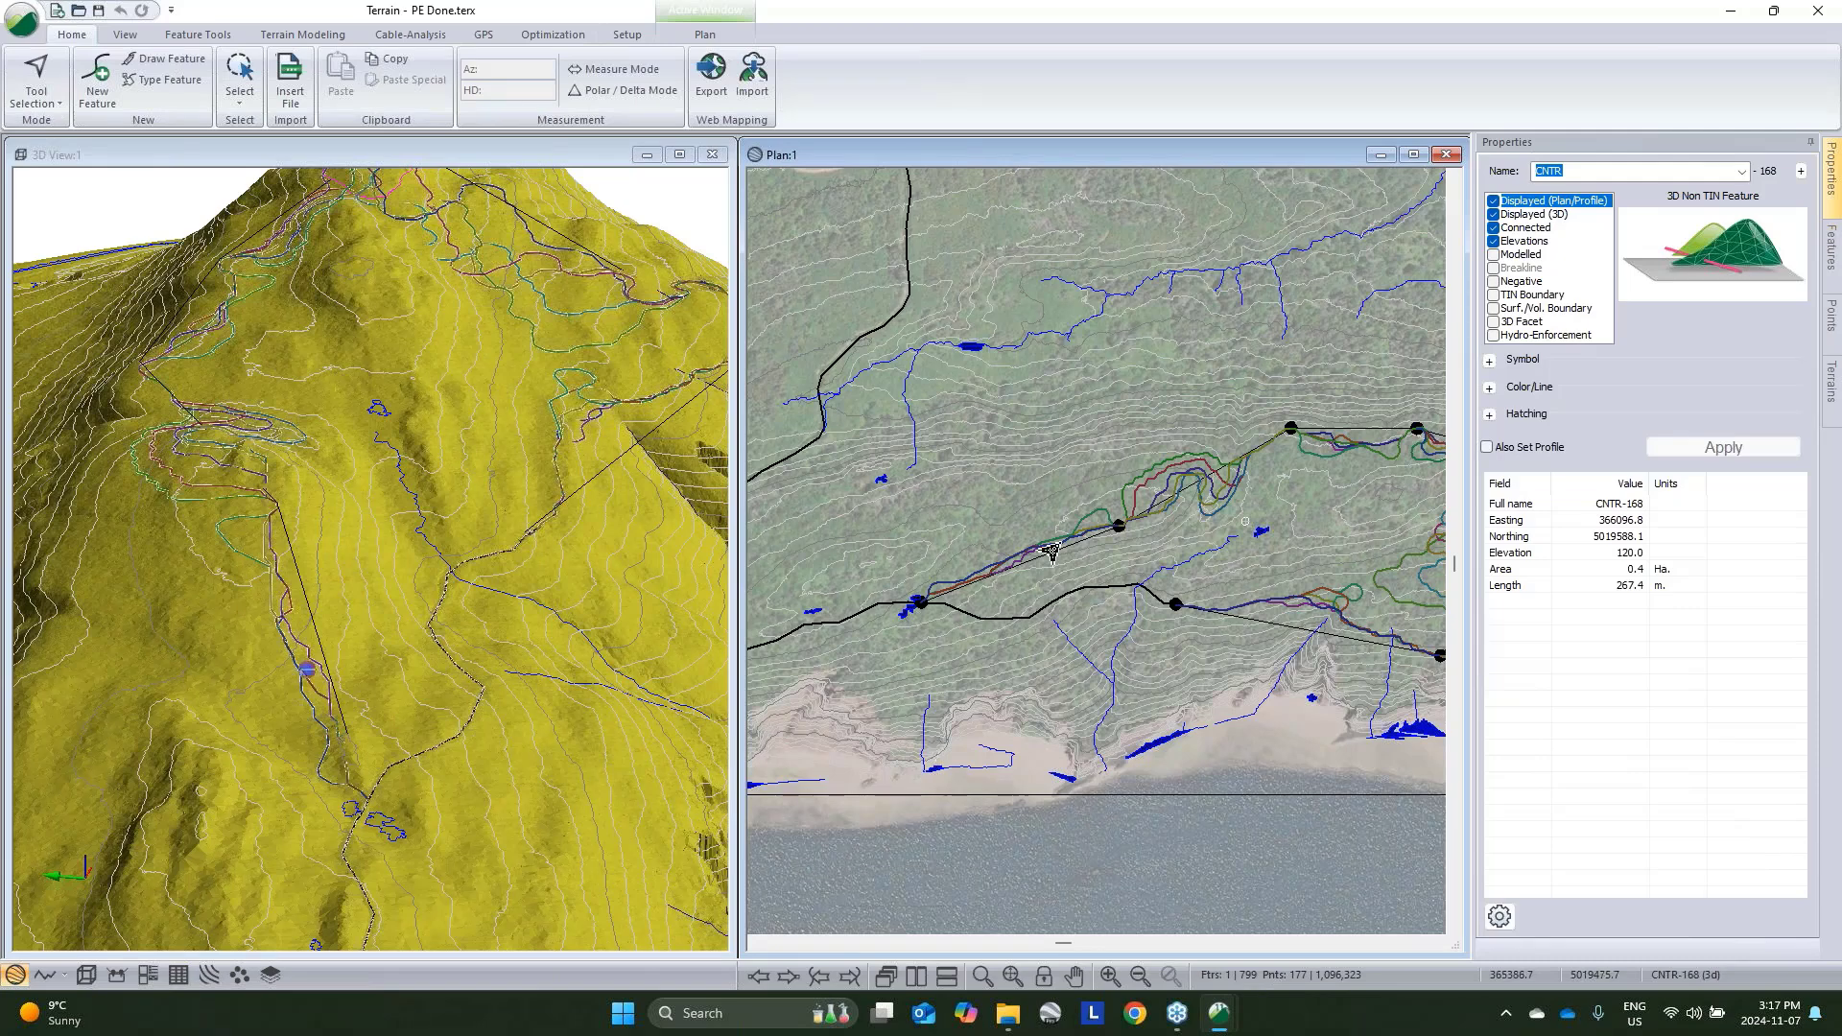
pyautogui.moveTo(1051, 542)
pyautogui.scroll(4, 1048, 614)
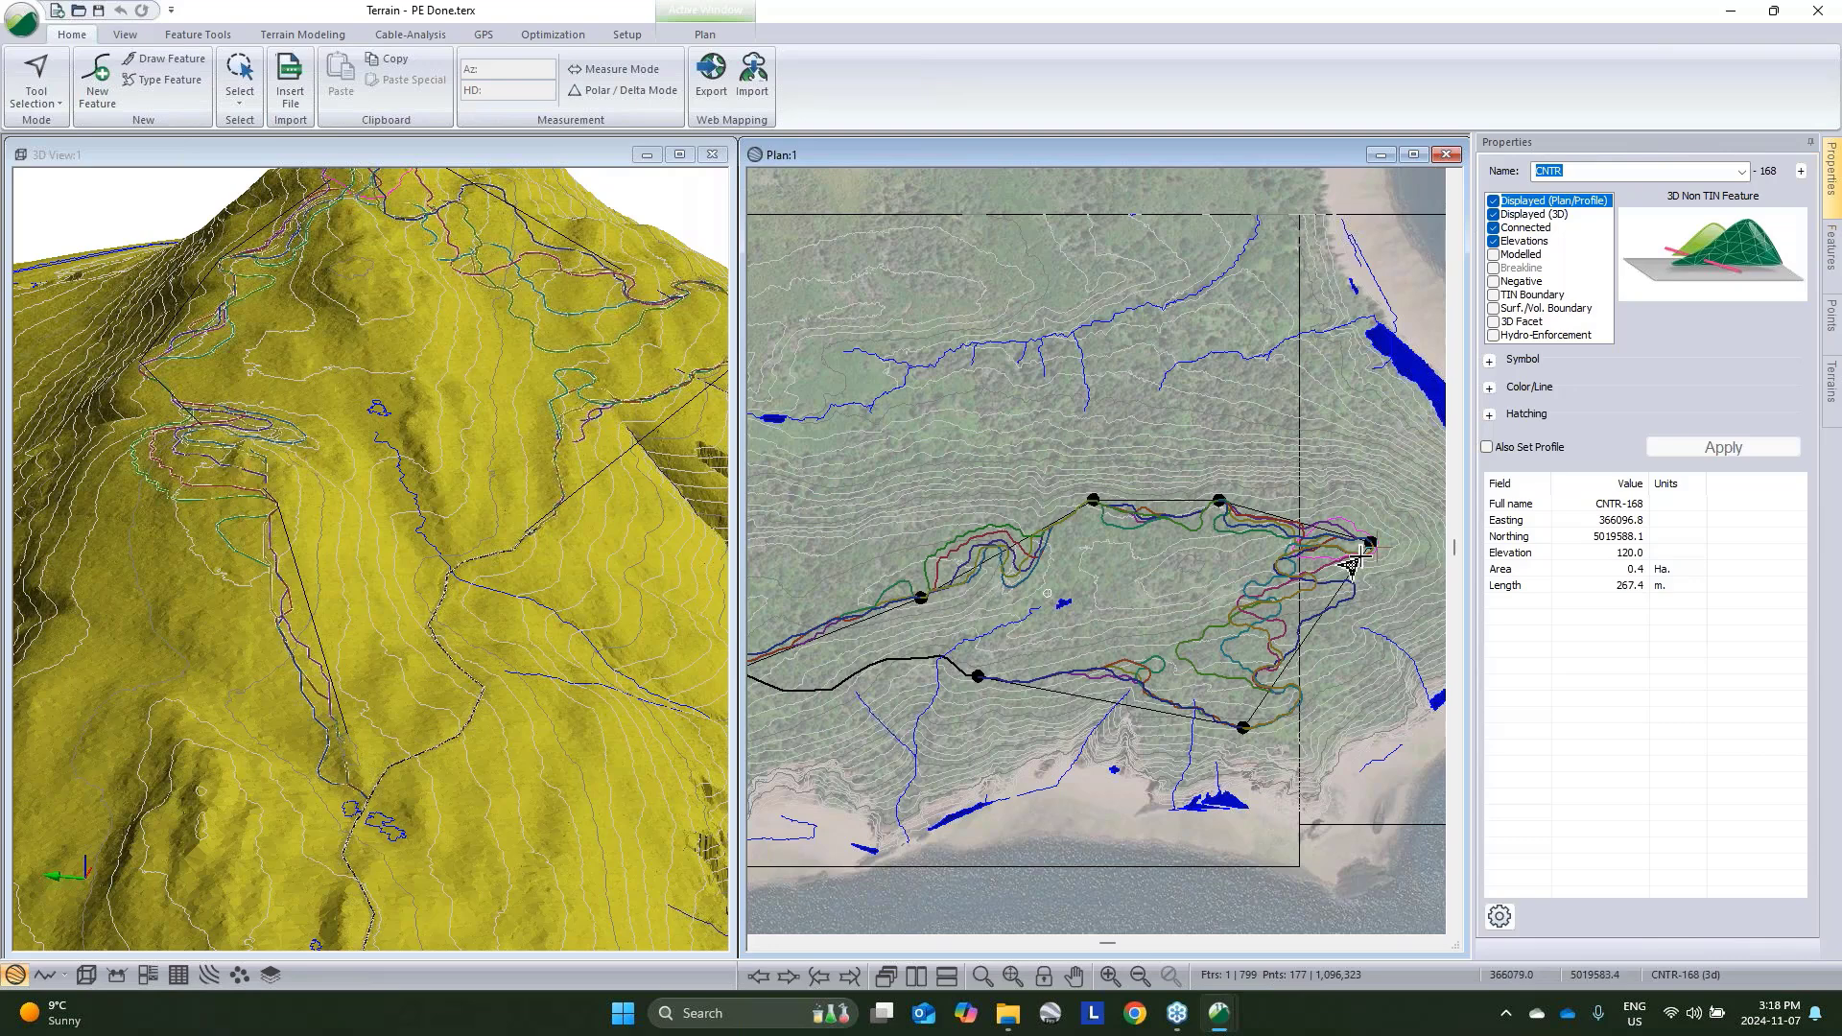
# Select the overlapping paths on the westernmost uphill POI segment, exclude .XPATH_24K-0 by name and delete the rest
pyautogui.scroll(3, 873, 610)
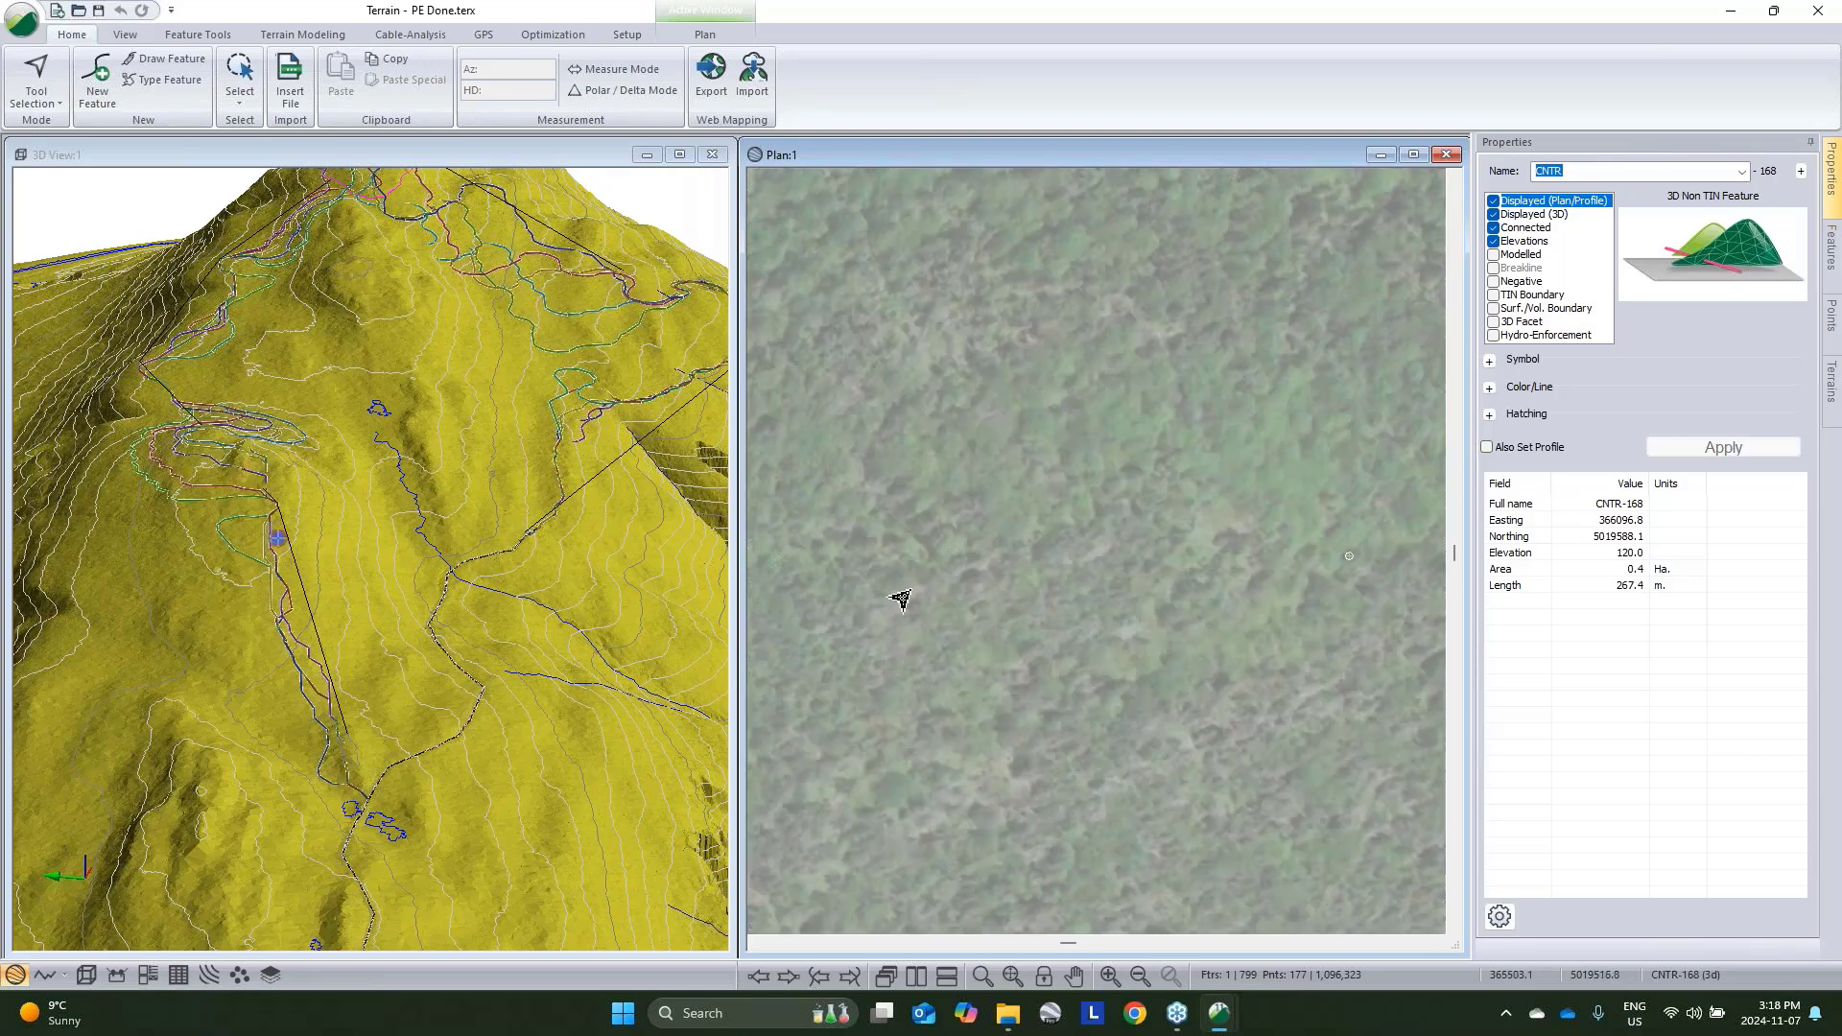
pyautogui.moveTo(1039, 595); pyautogui.dragTo(1181, 614, button='middle')
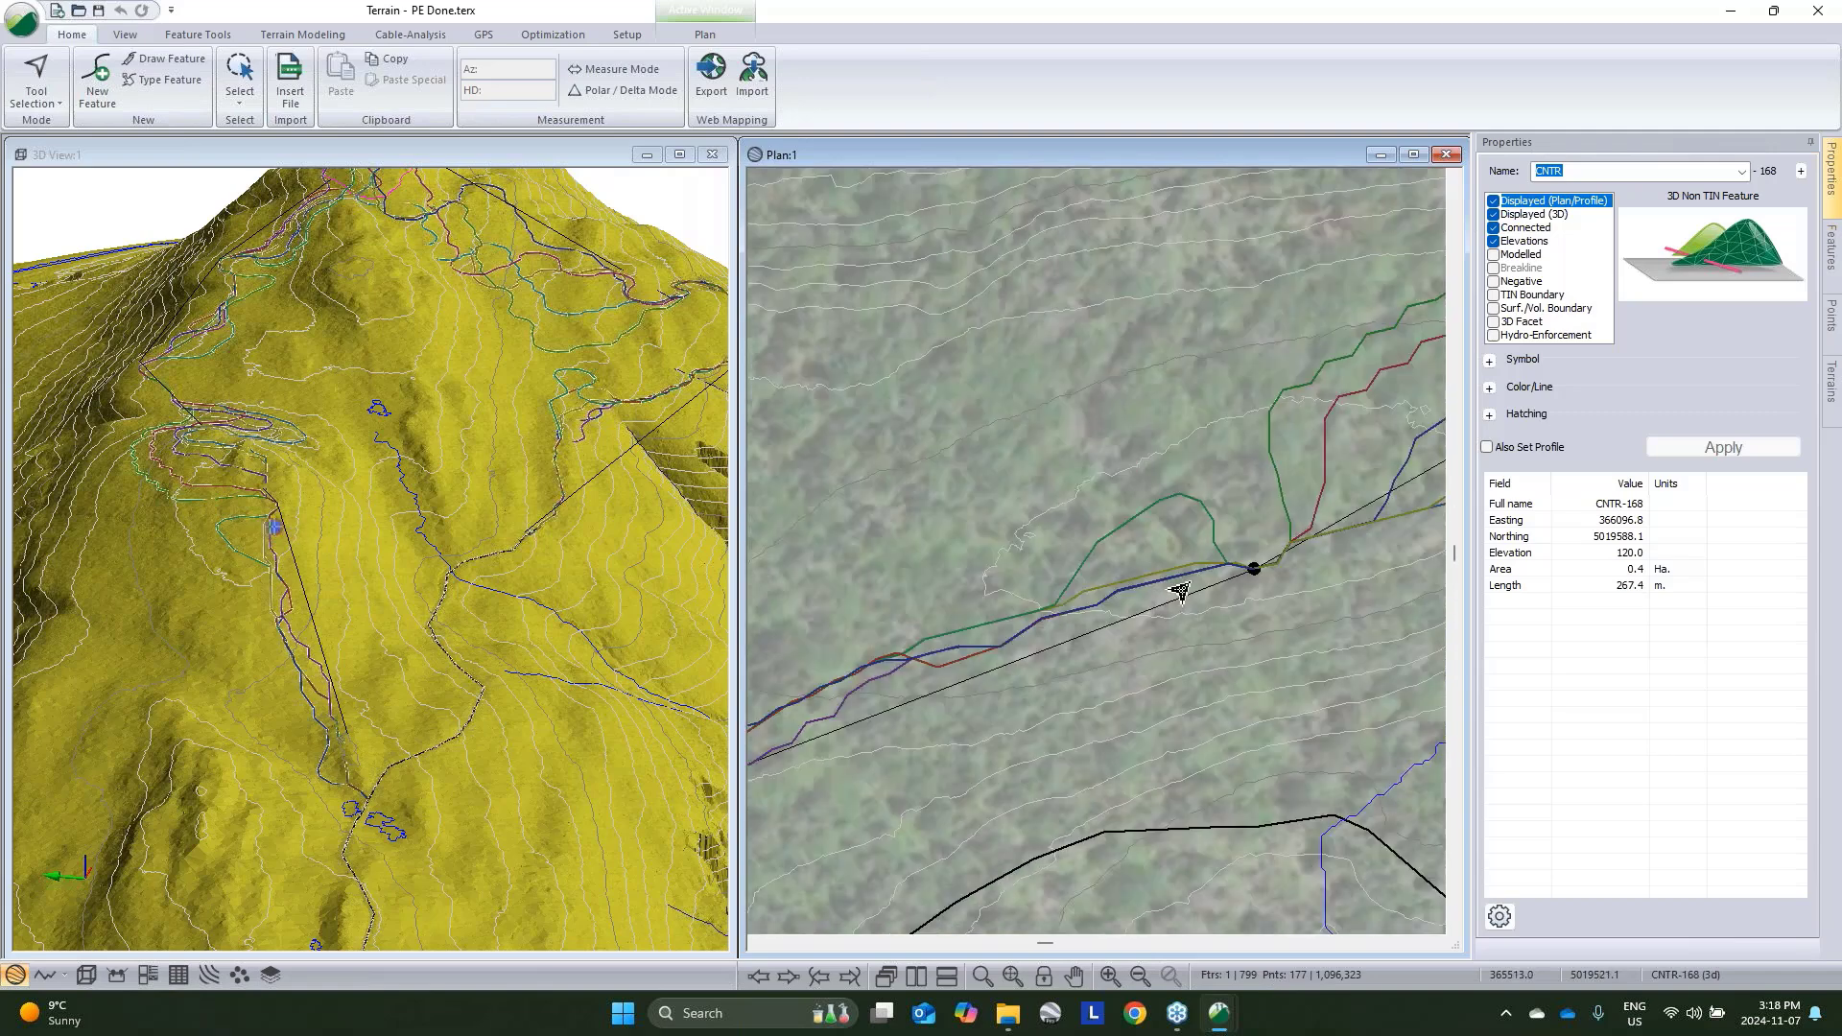
pyautogui.click(1209, 504)
pyautogui.rightClick(1215, 497)
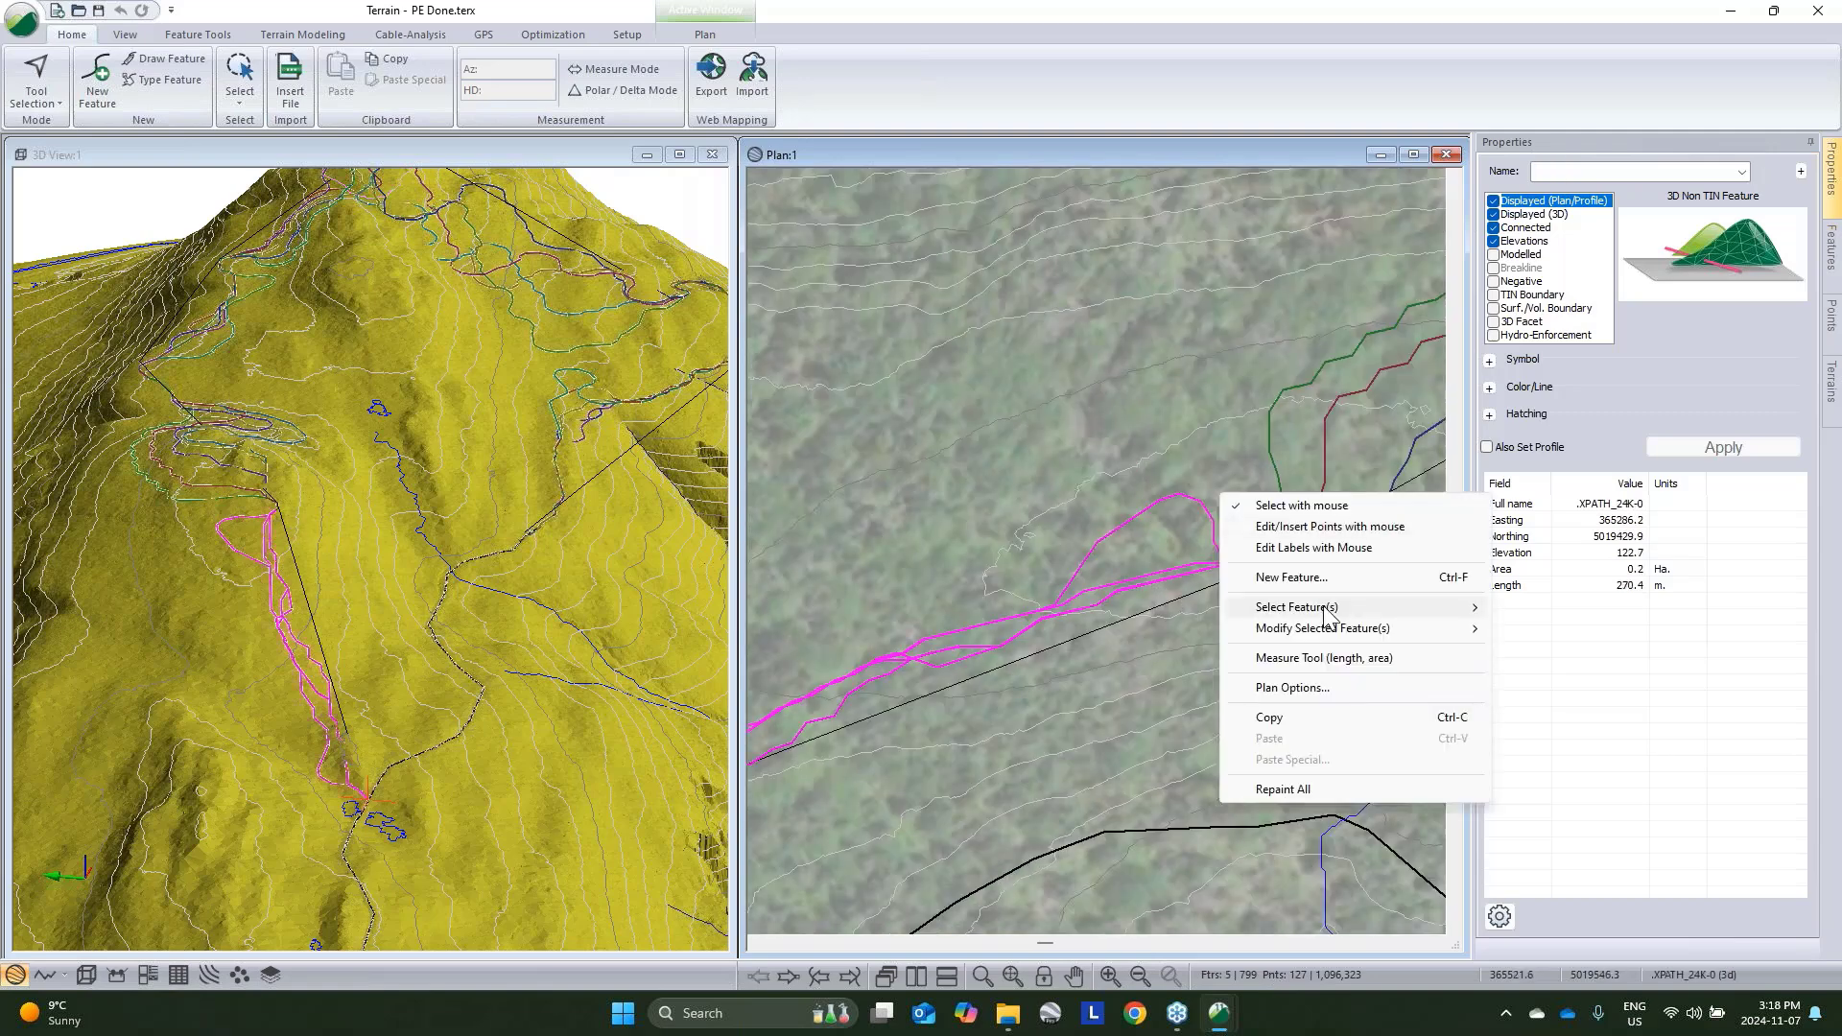
pyautogui.moveTo(1343, 607)
pyautogui.click(1549, 650)
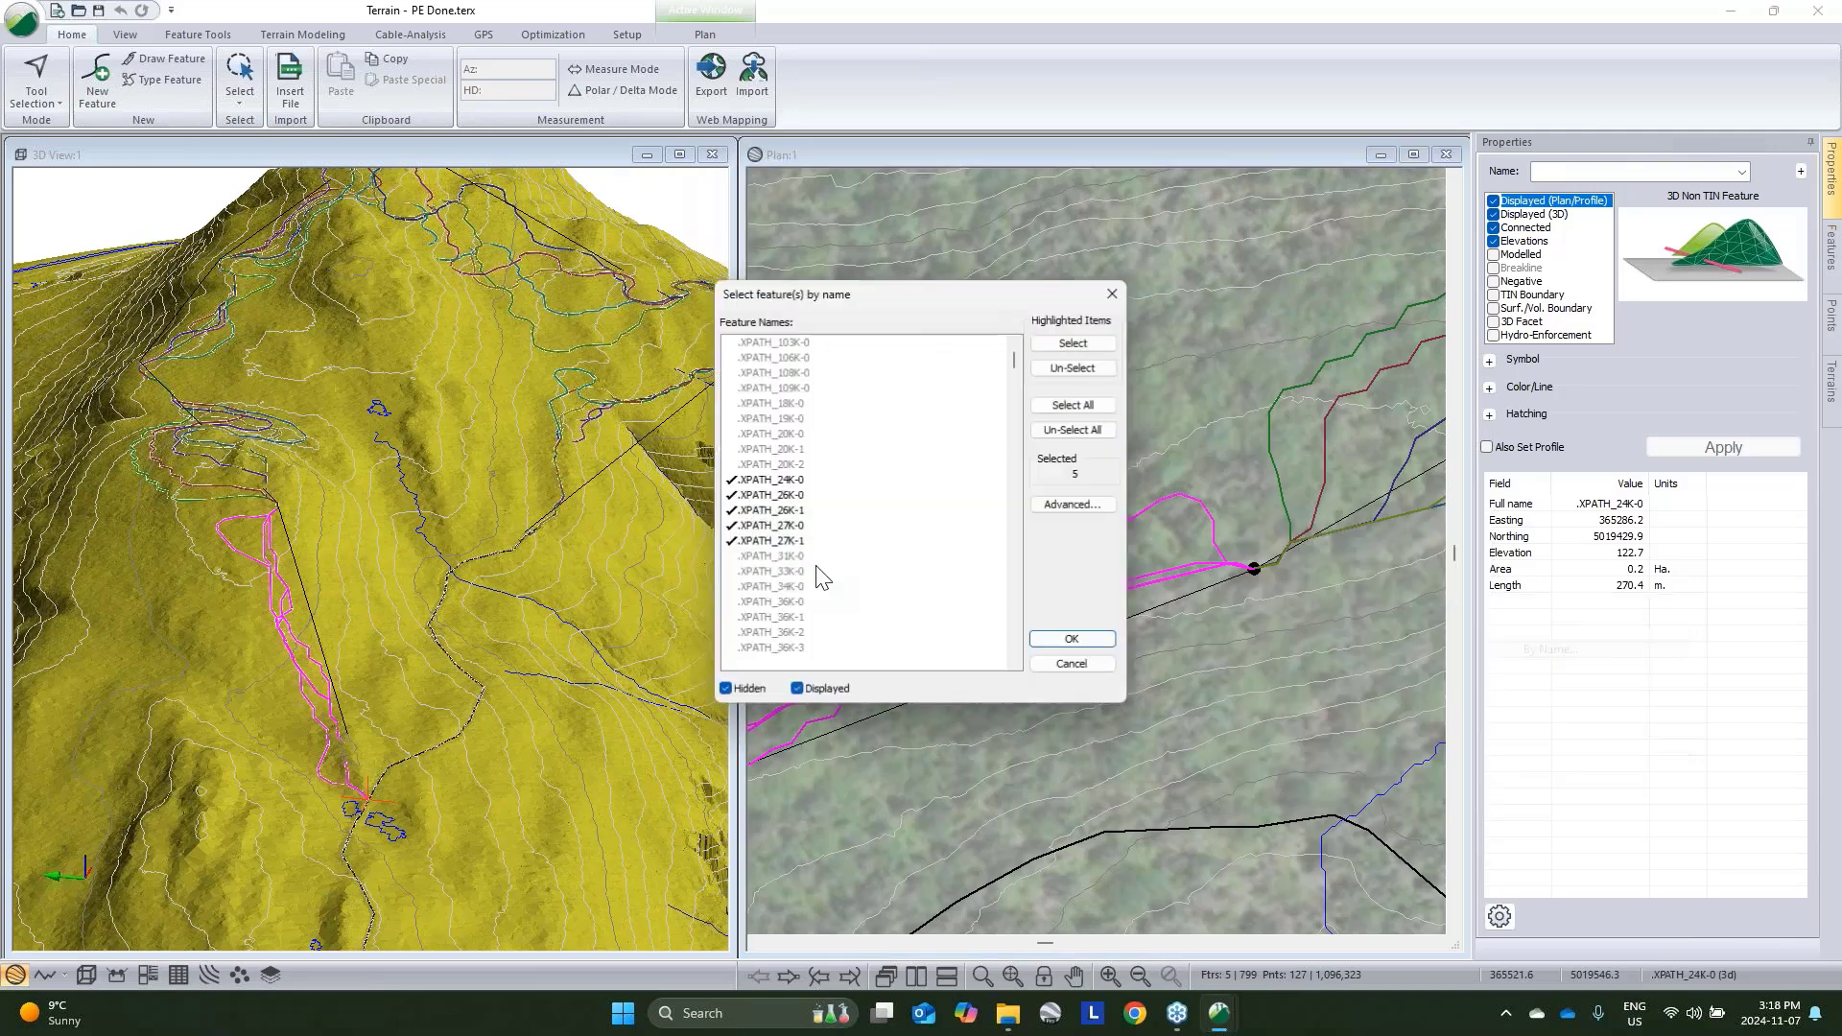
pyautogui.click(791, 482)
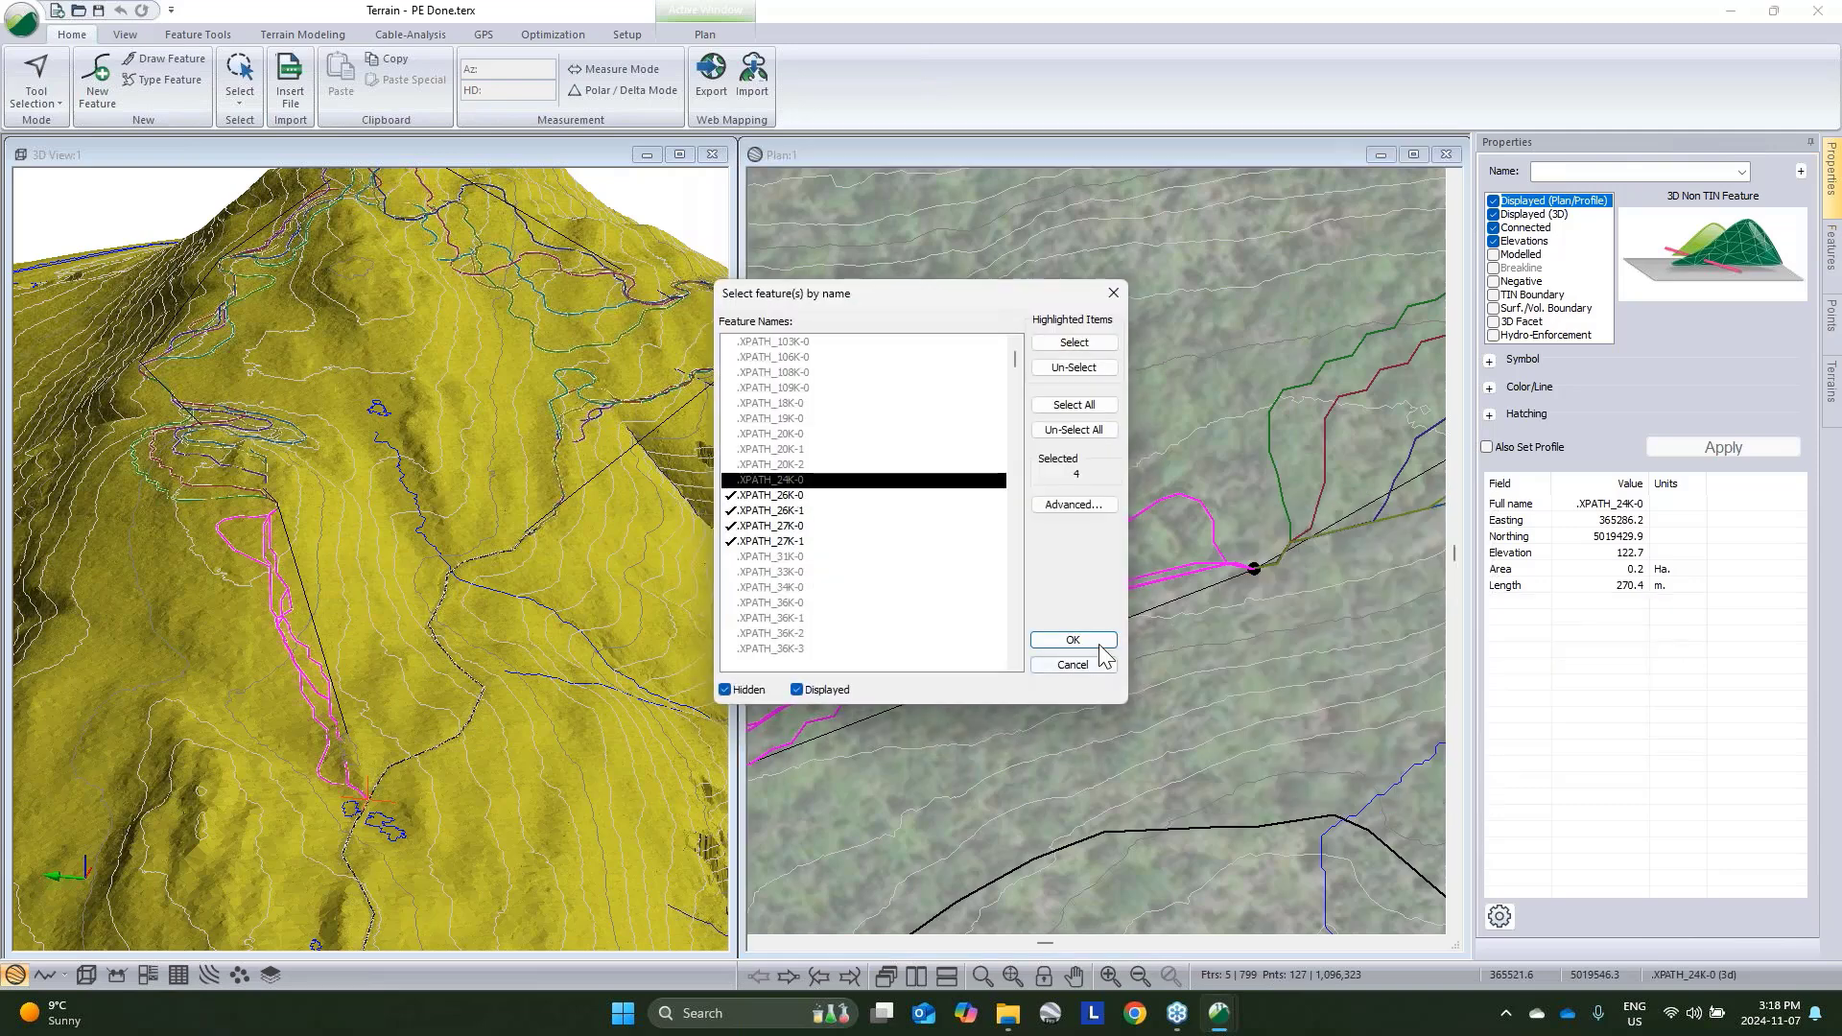
pyautogui.click(1065, 640)
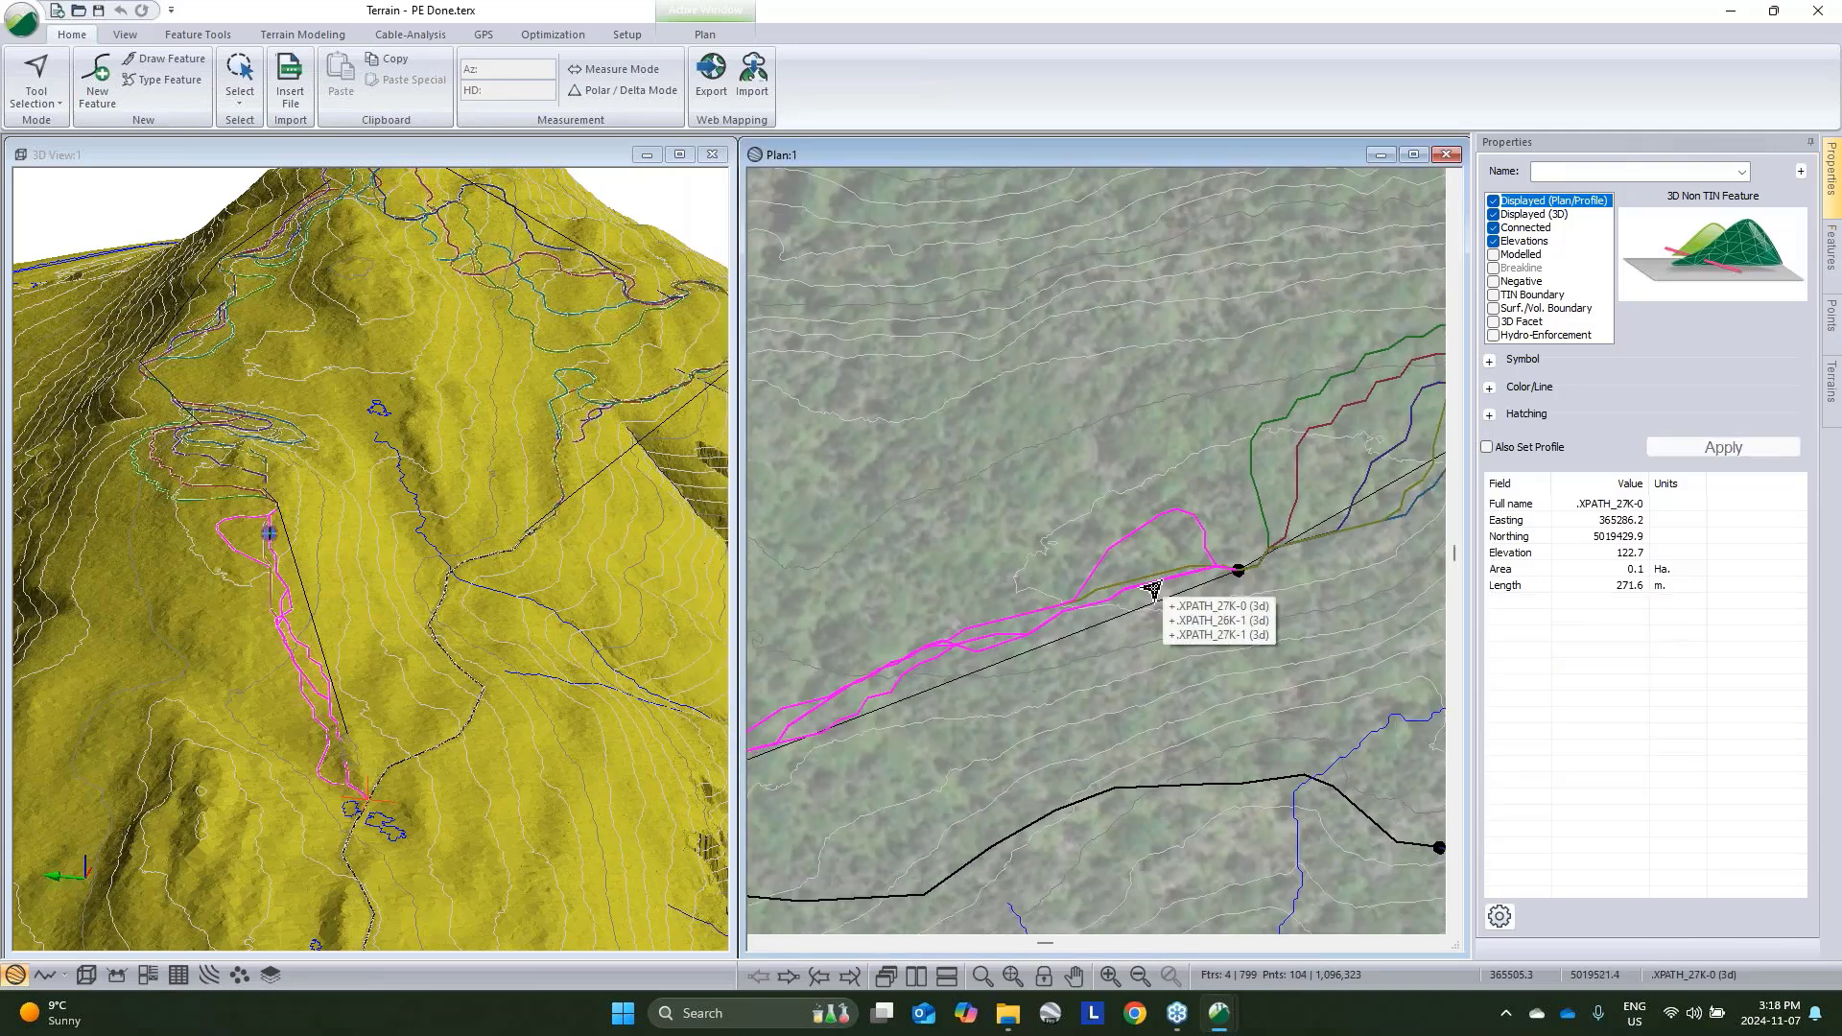
pyautogui.press('Delete')
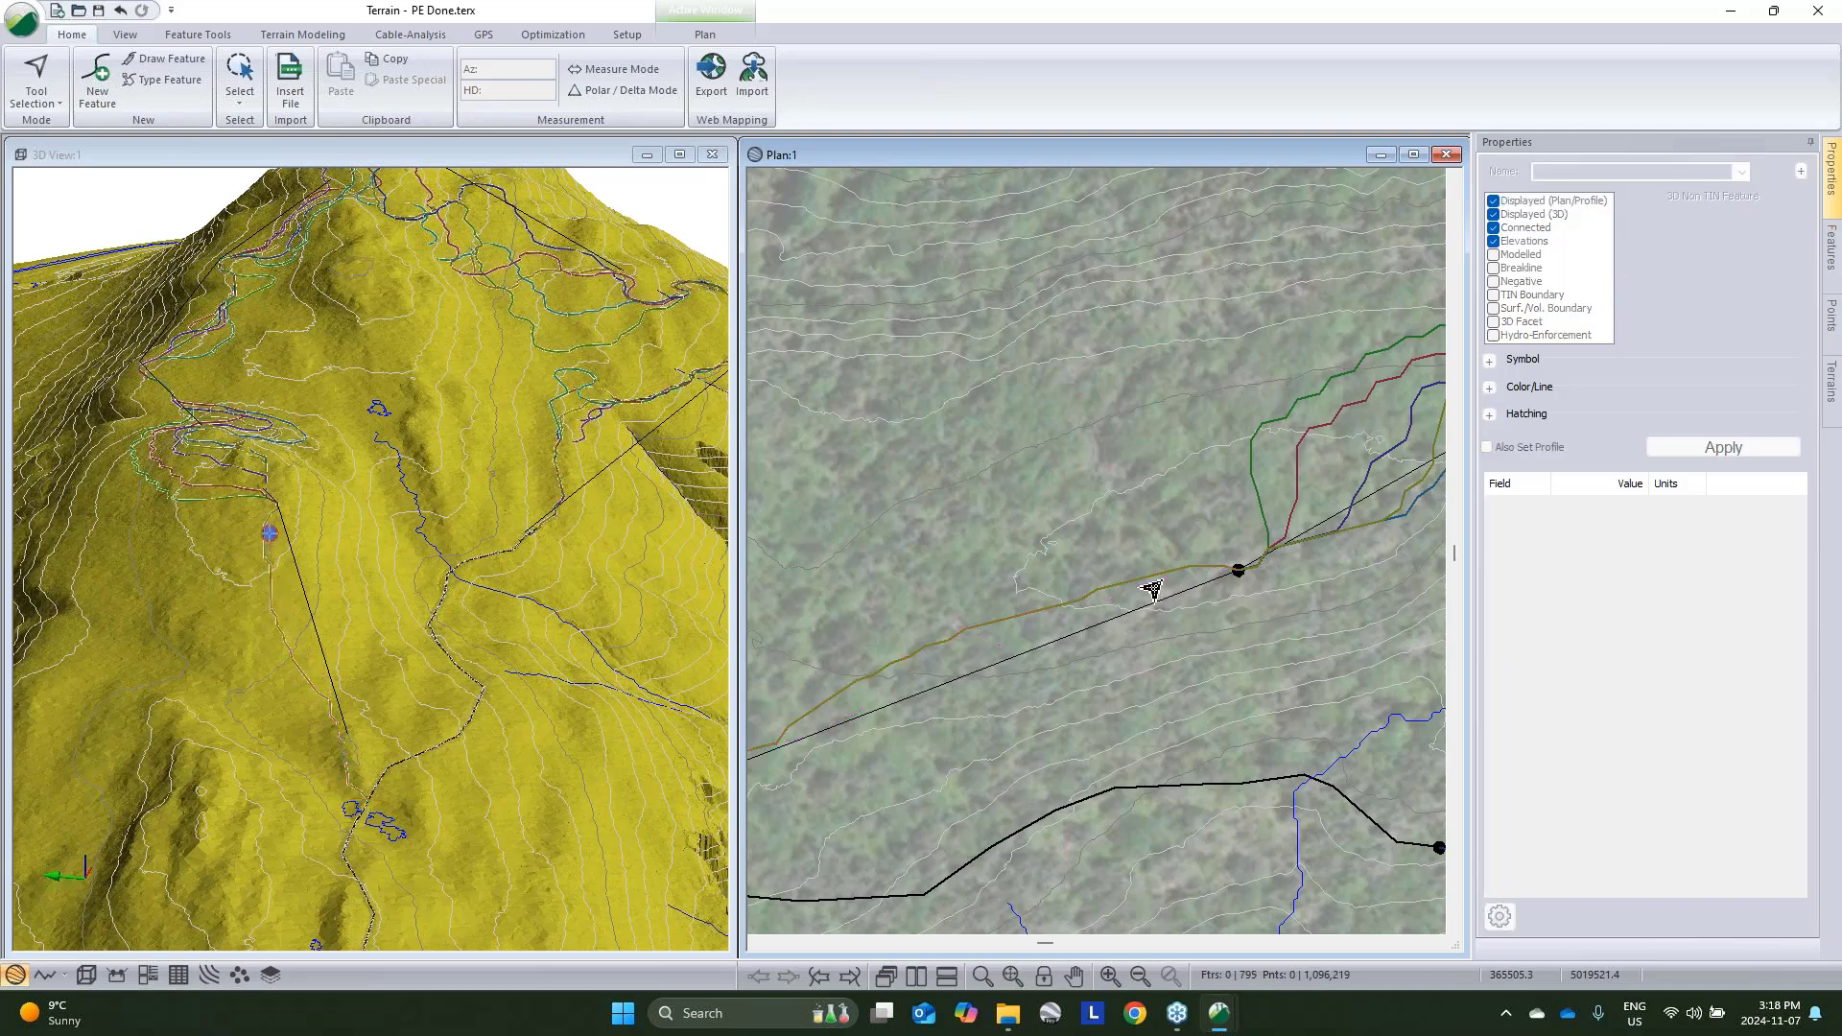
# Select the winding paths on the adjoining segment to the northeast, exclude .XPATH_33K-0 by name and delete the others
pyautogui.moveTo(1430, 430); pyautogui.dragTo(967, 672, button='middle')
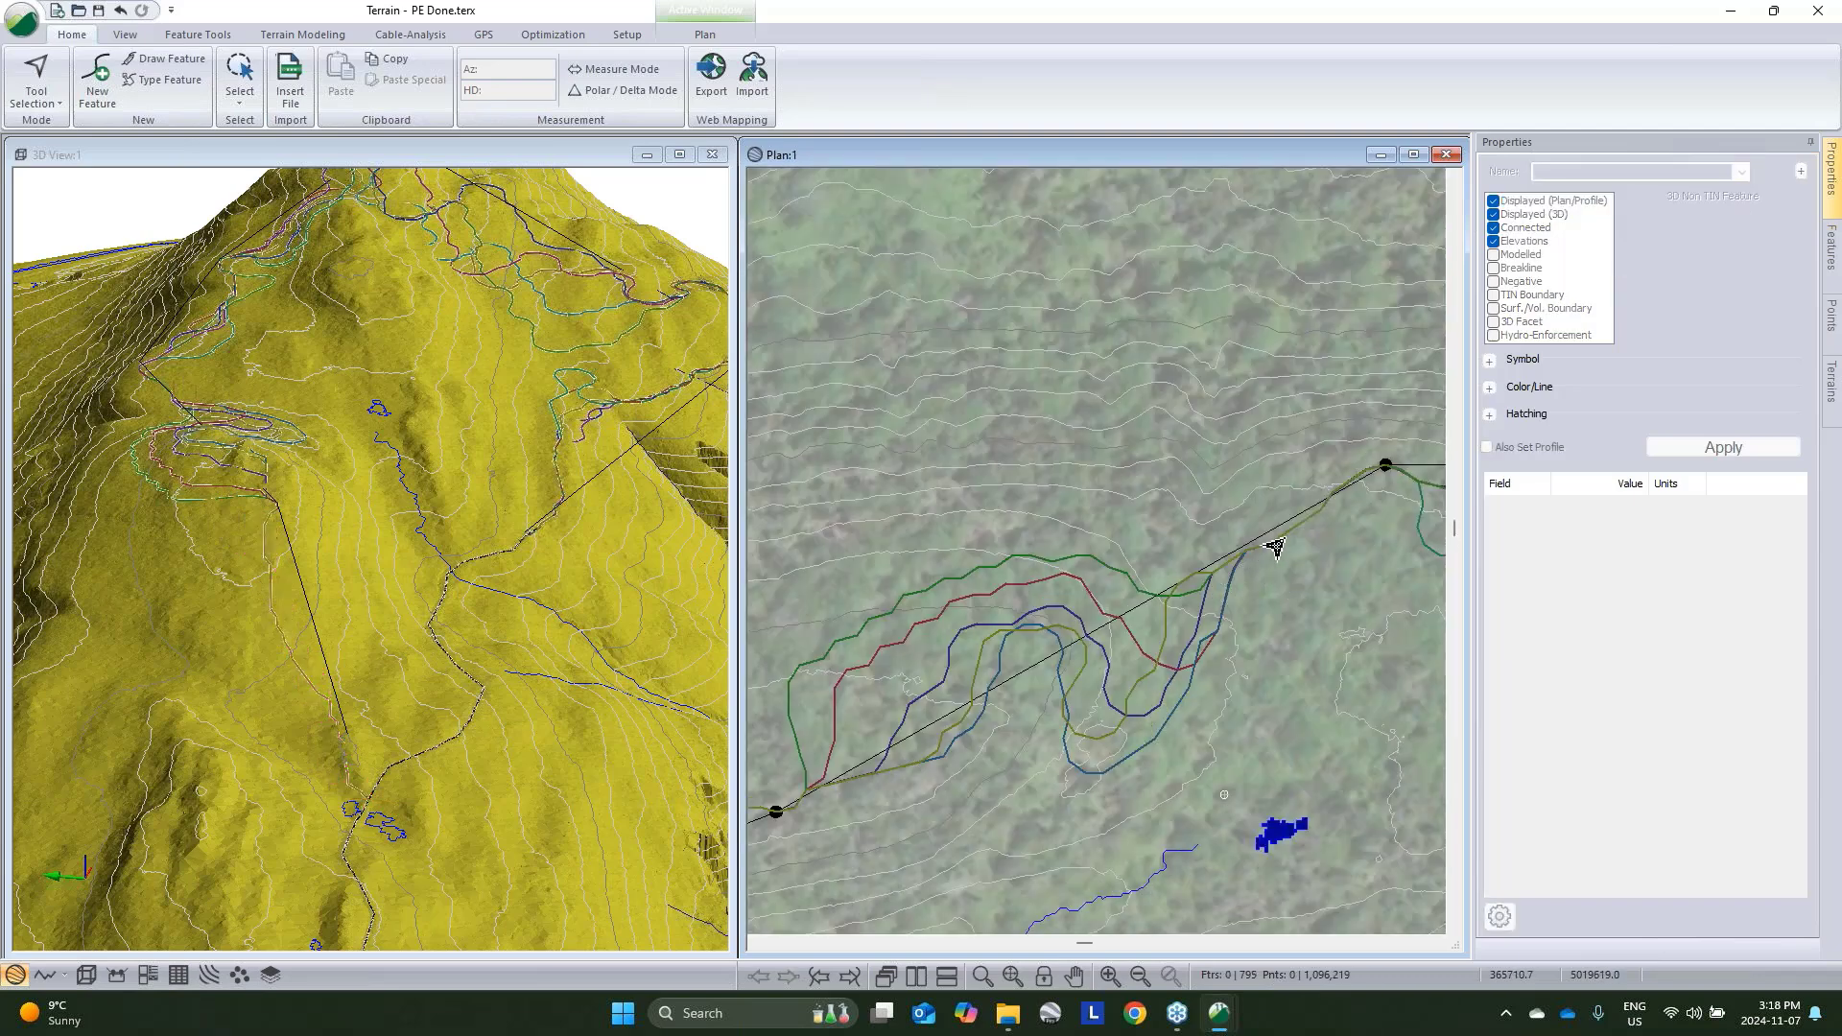
pyautogui.click(1293, 561)
pyautogui.rightClick(1307, 528)
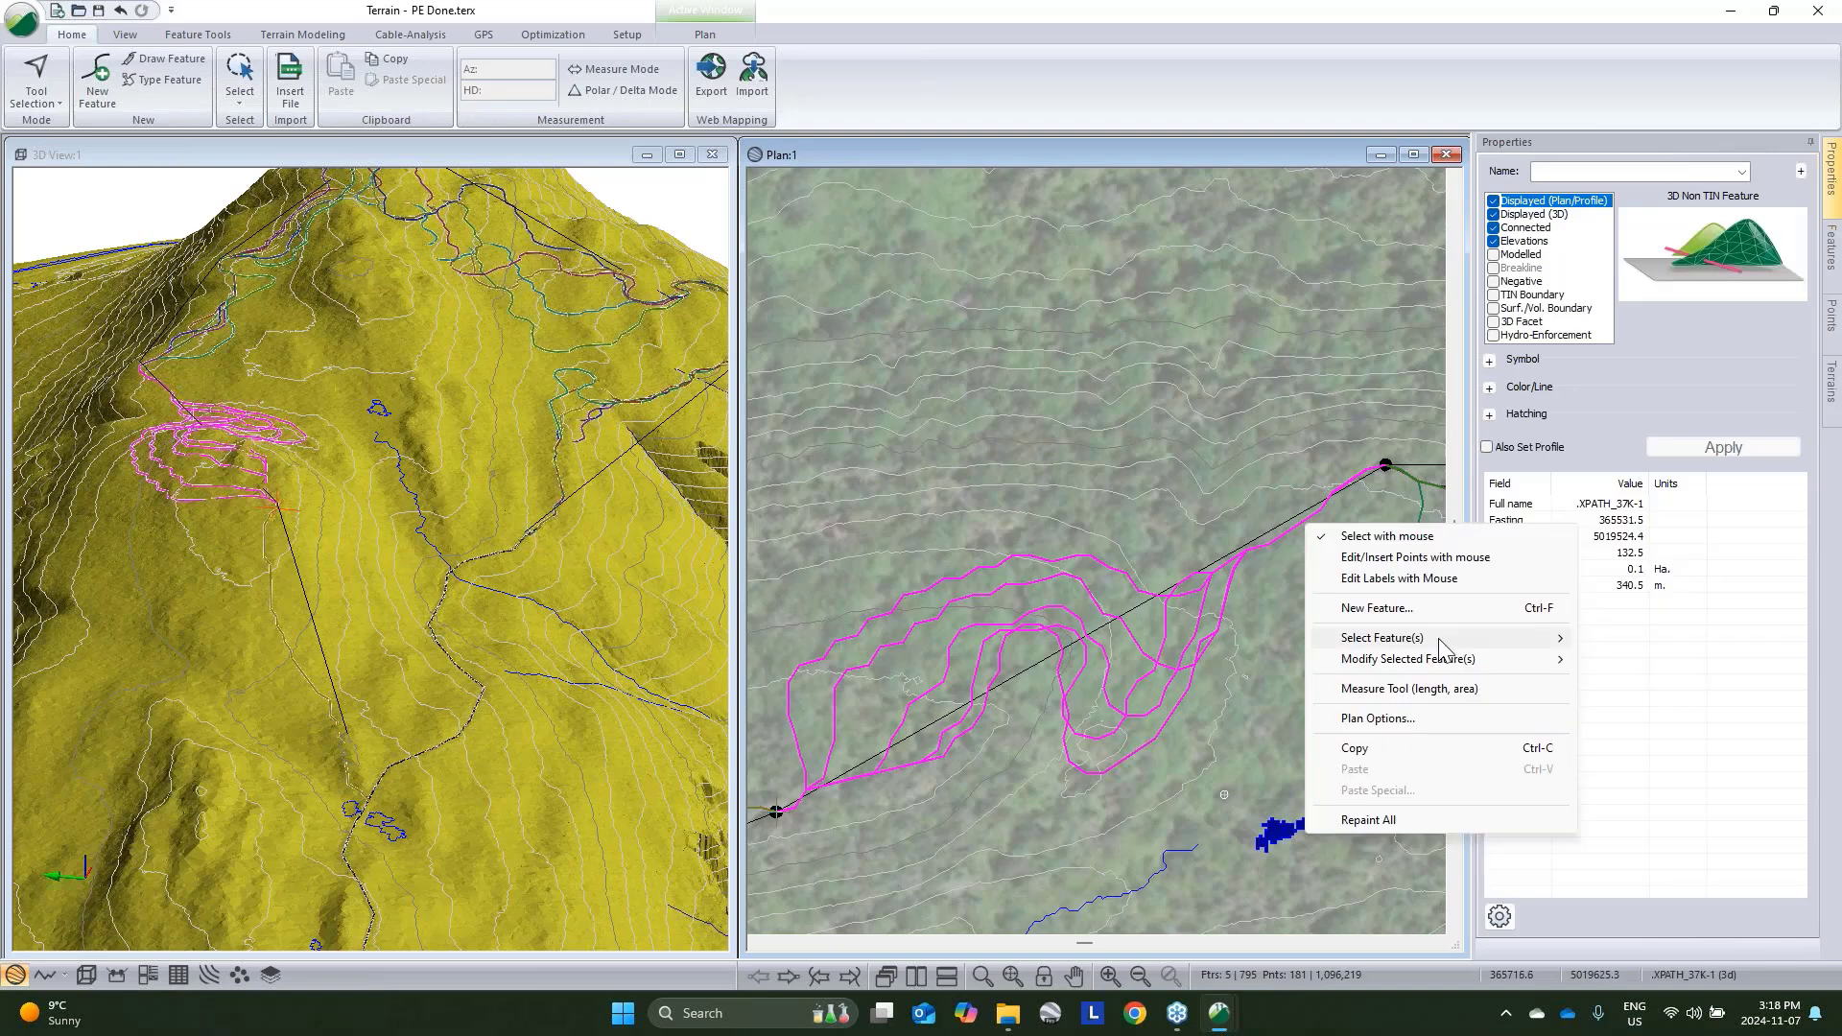
pyautogui.moveTo(1392, 638)
pyautogui.click(1631, 680)
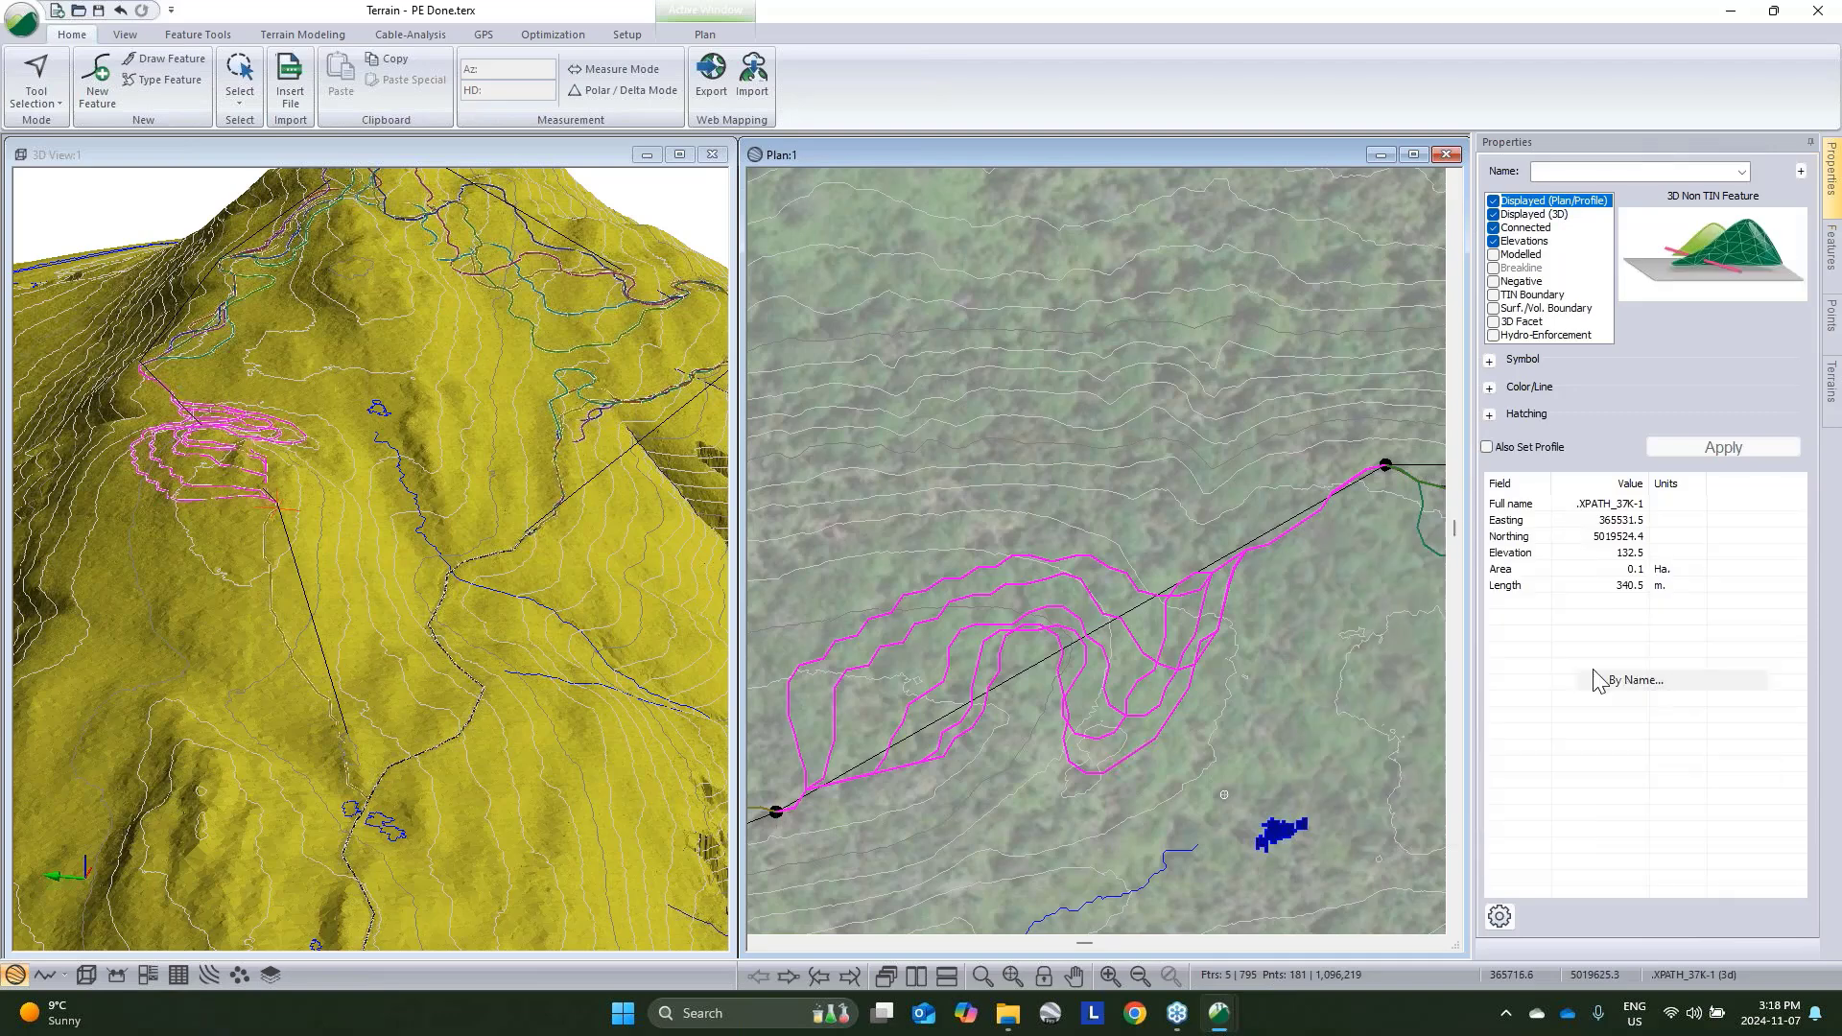
pyautogui.scroll(-1, 806, 546)
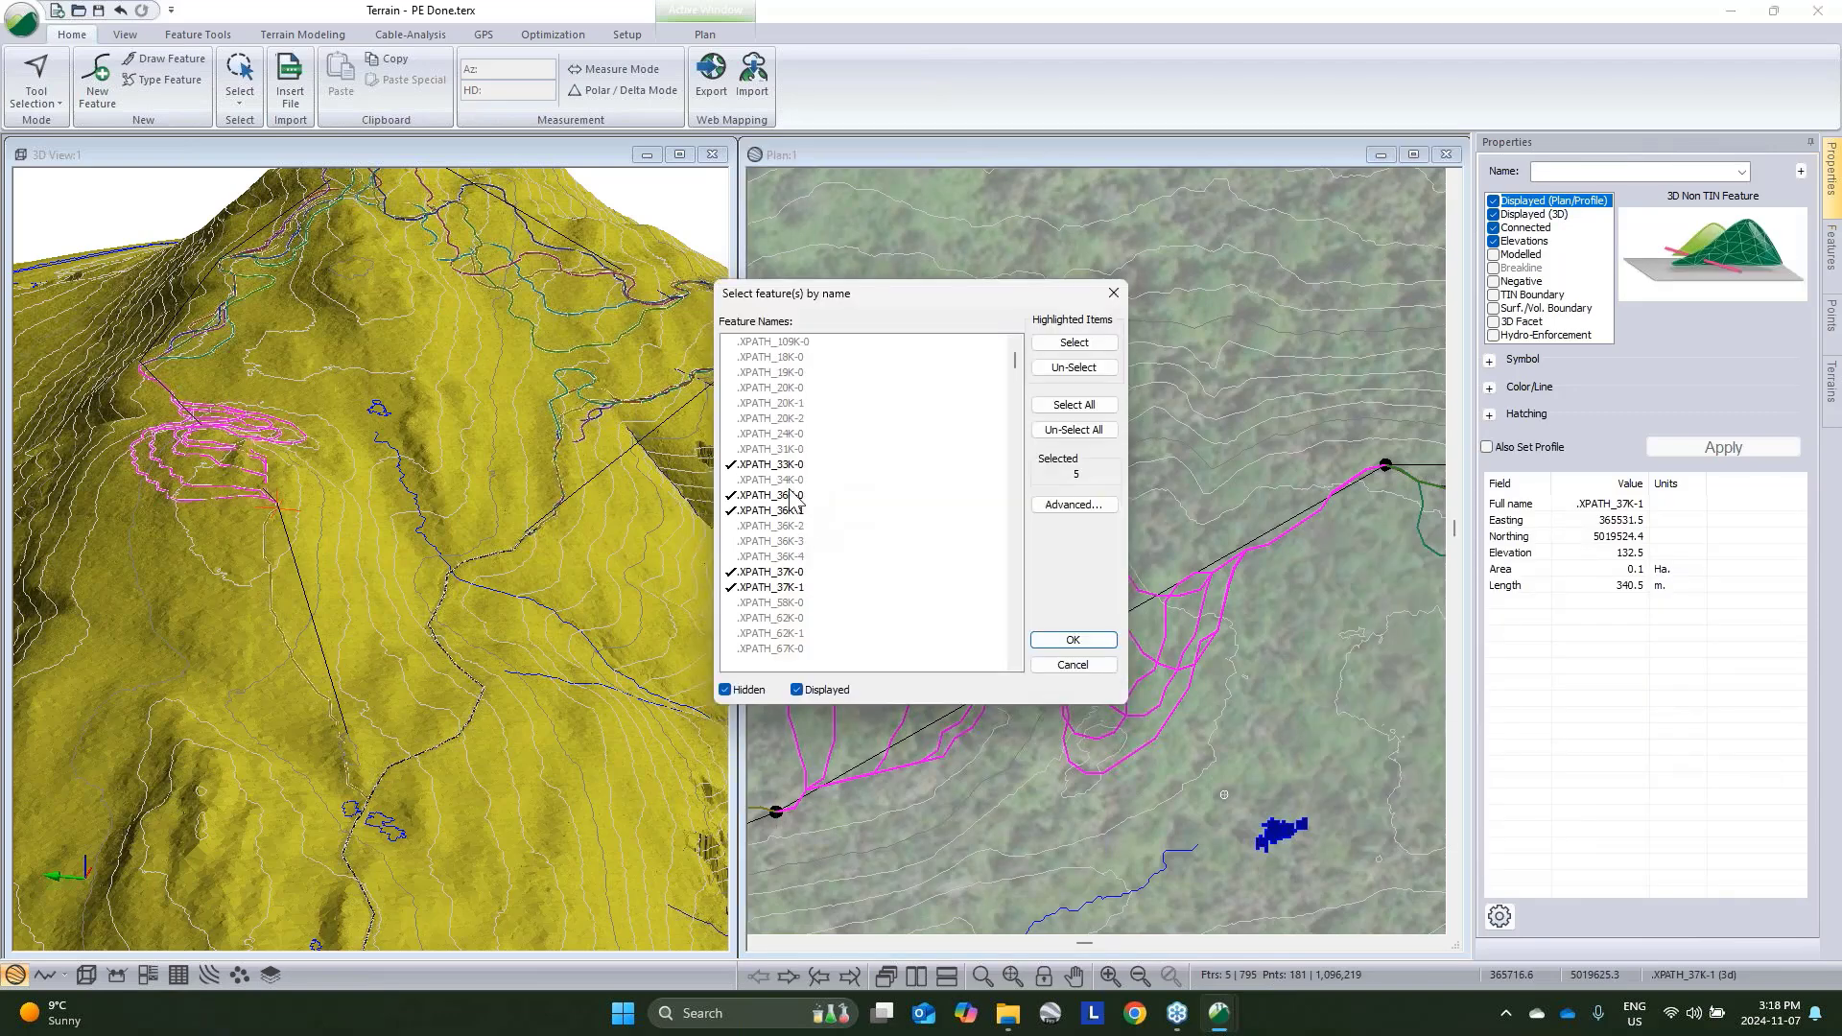
pyautogui.click(794, 466)
pyautogui.click(1074, 640)
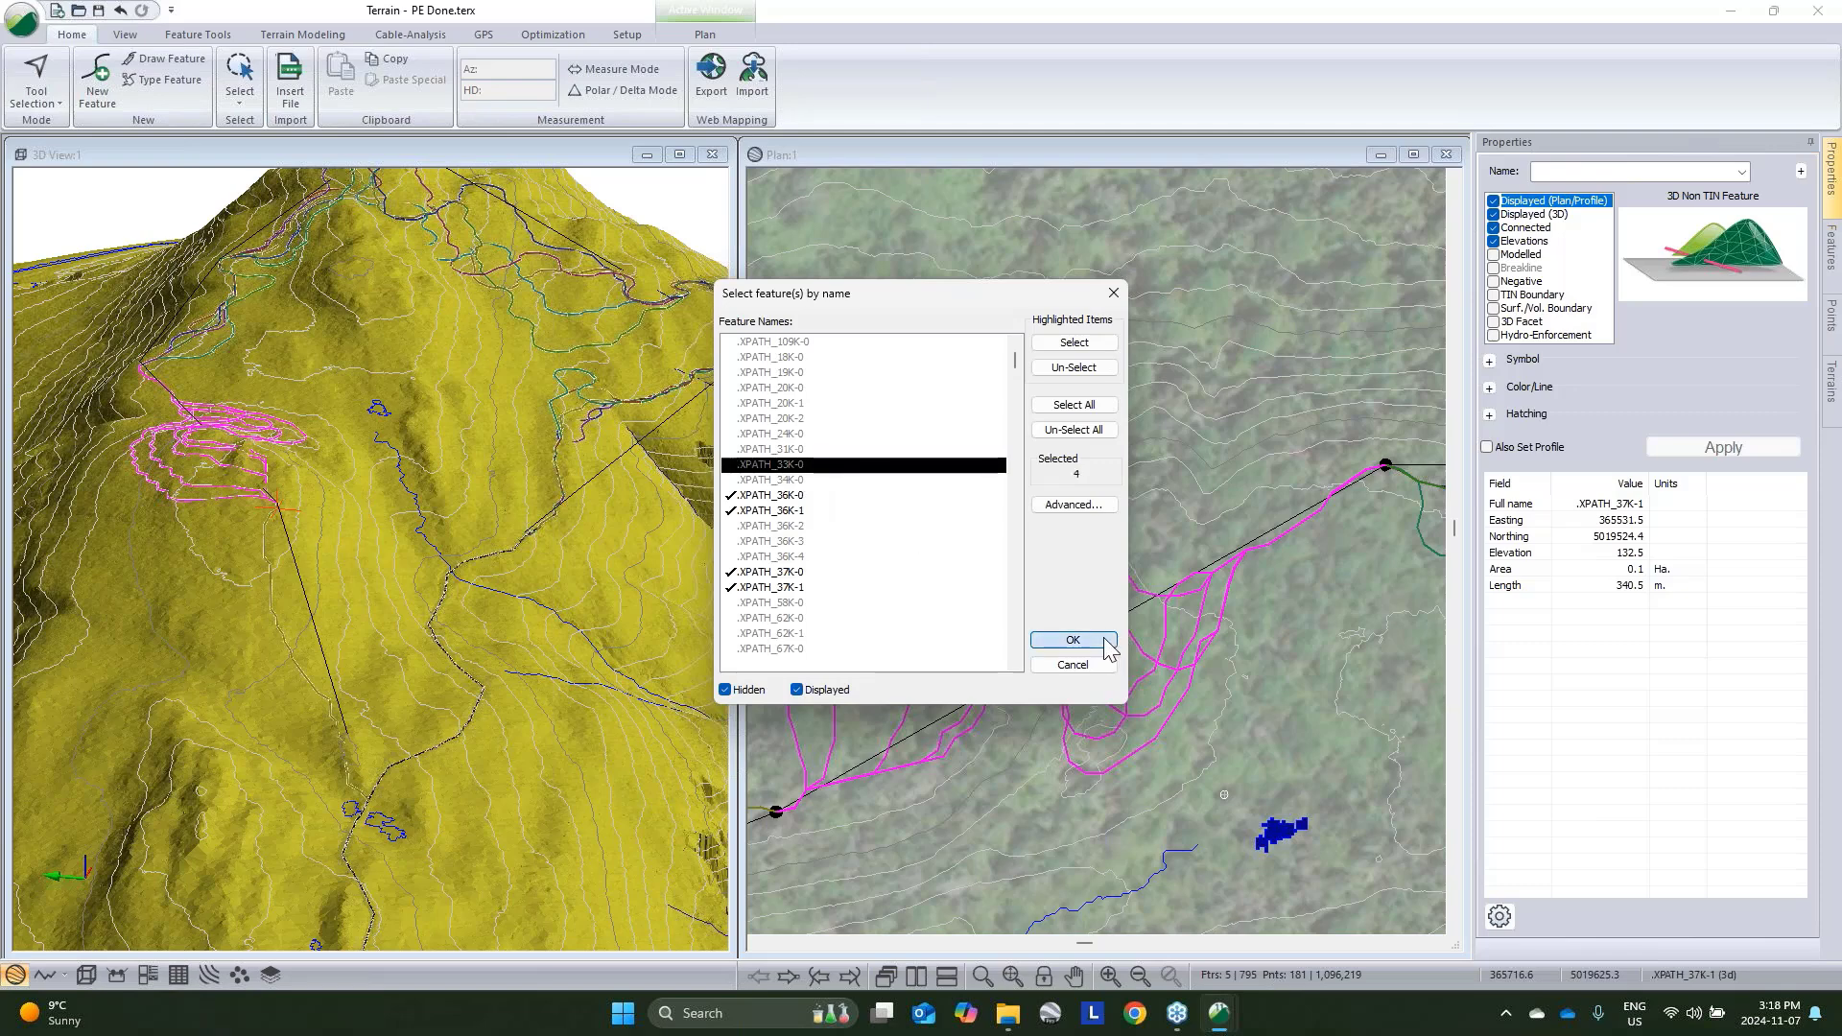
pyautogui.scroll(-1, 1270, 656)
pyautogui.press('Delete')
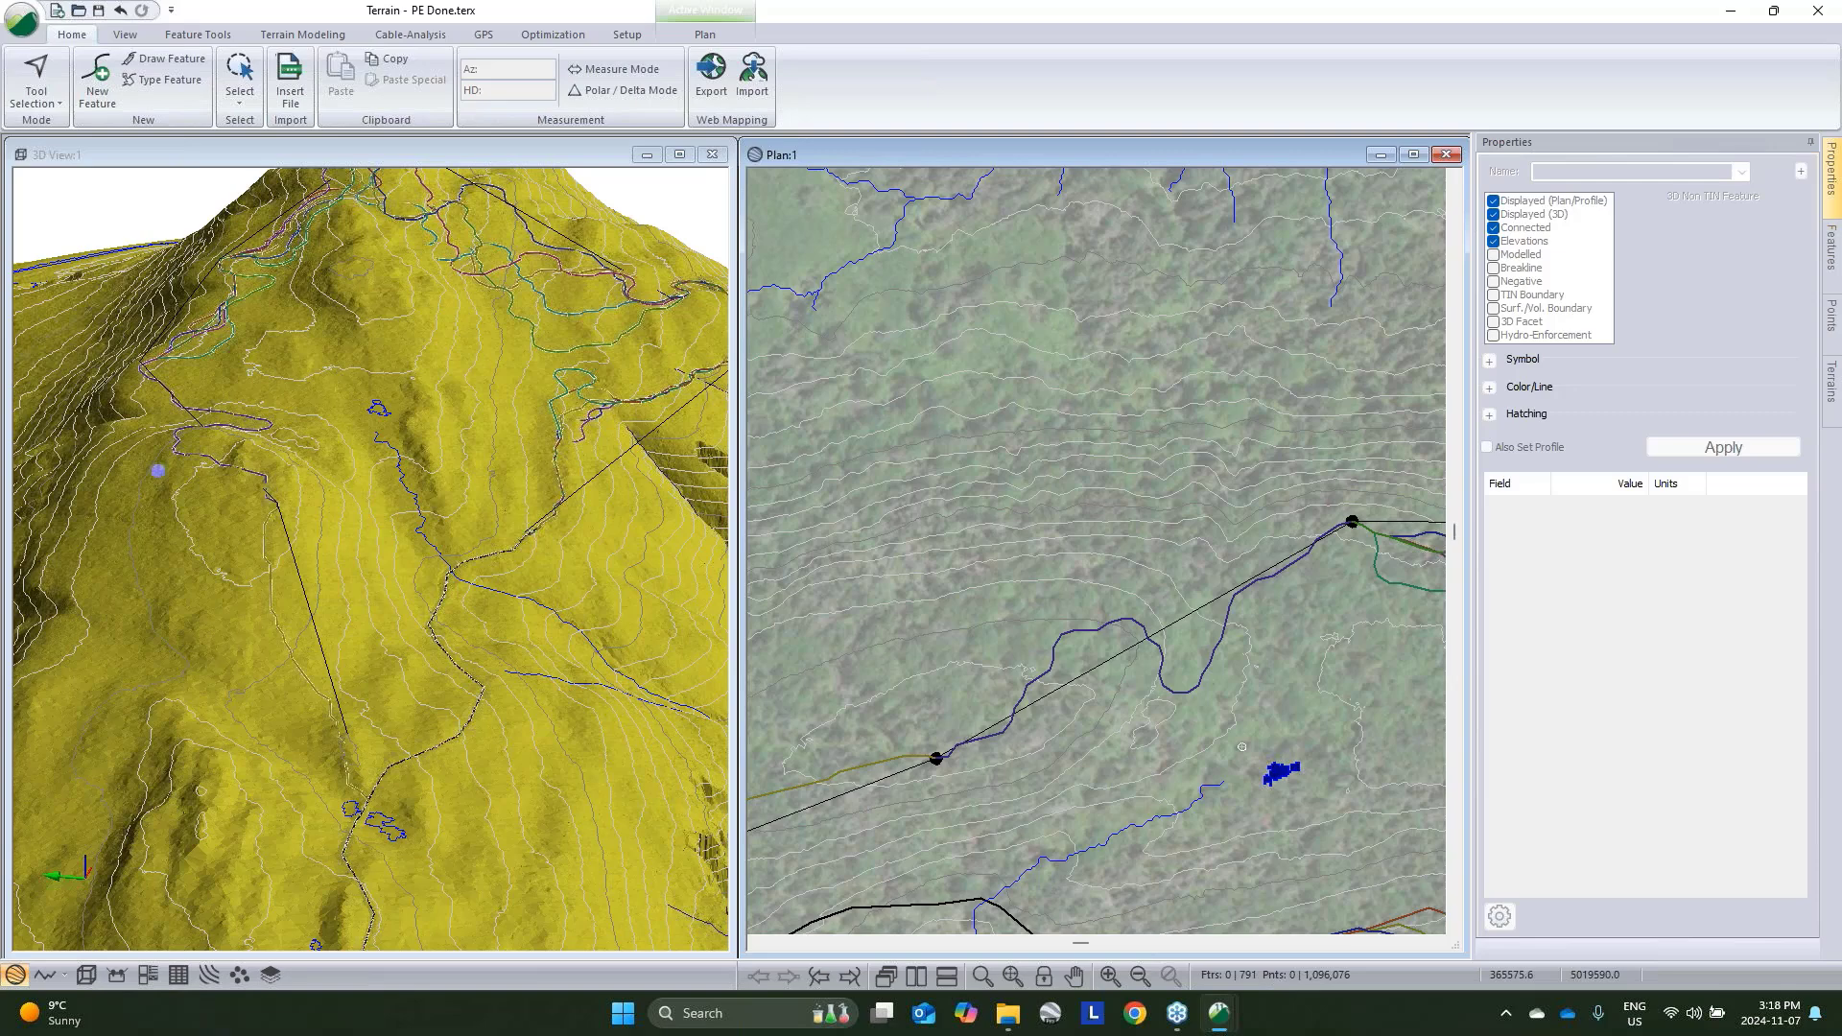
# Window-select the paths along the horizontal northern POI segment, exclude .XPATH_18K-0 by name and delete the other candidates
pyautogui.moveTo(1380, 561); pyautogui.dragTo(974, 639, button='middle')
pyautogui.scroll(4, 1207, 632)
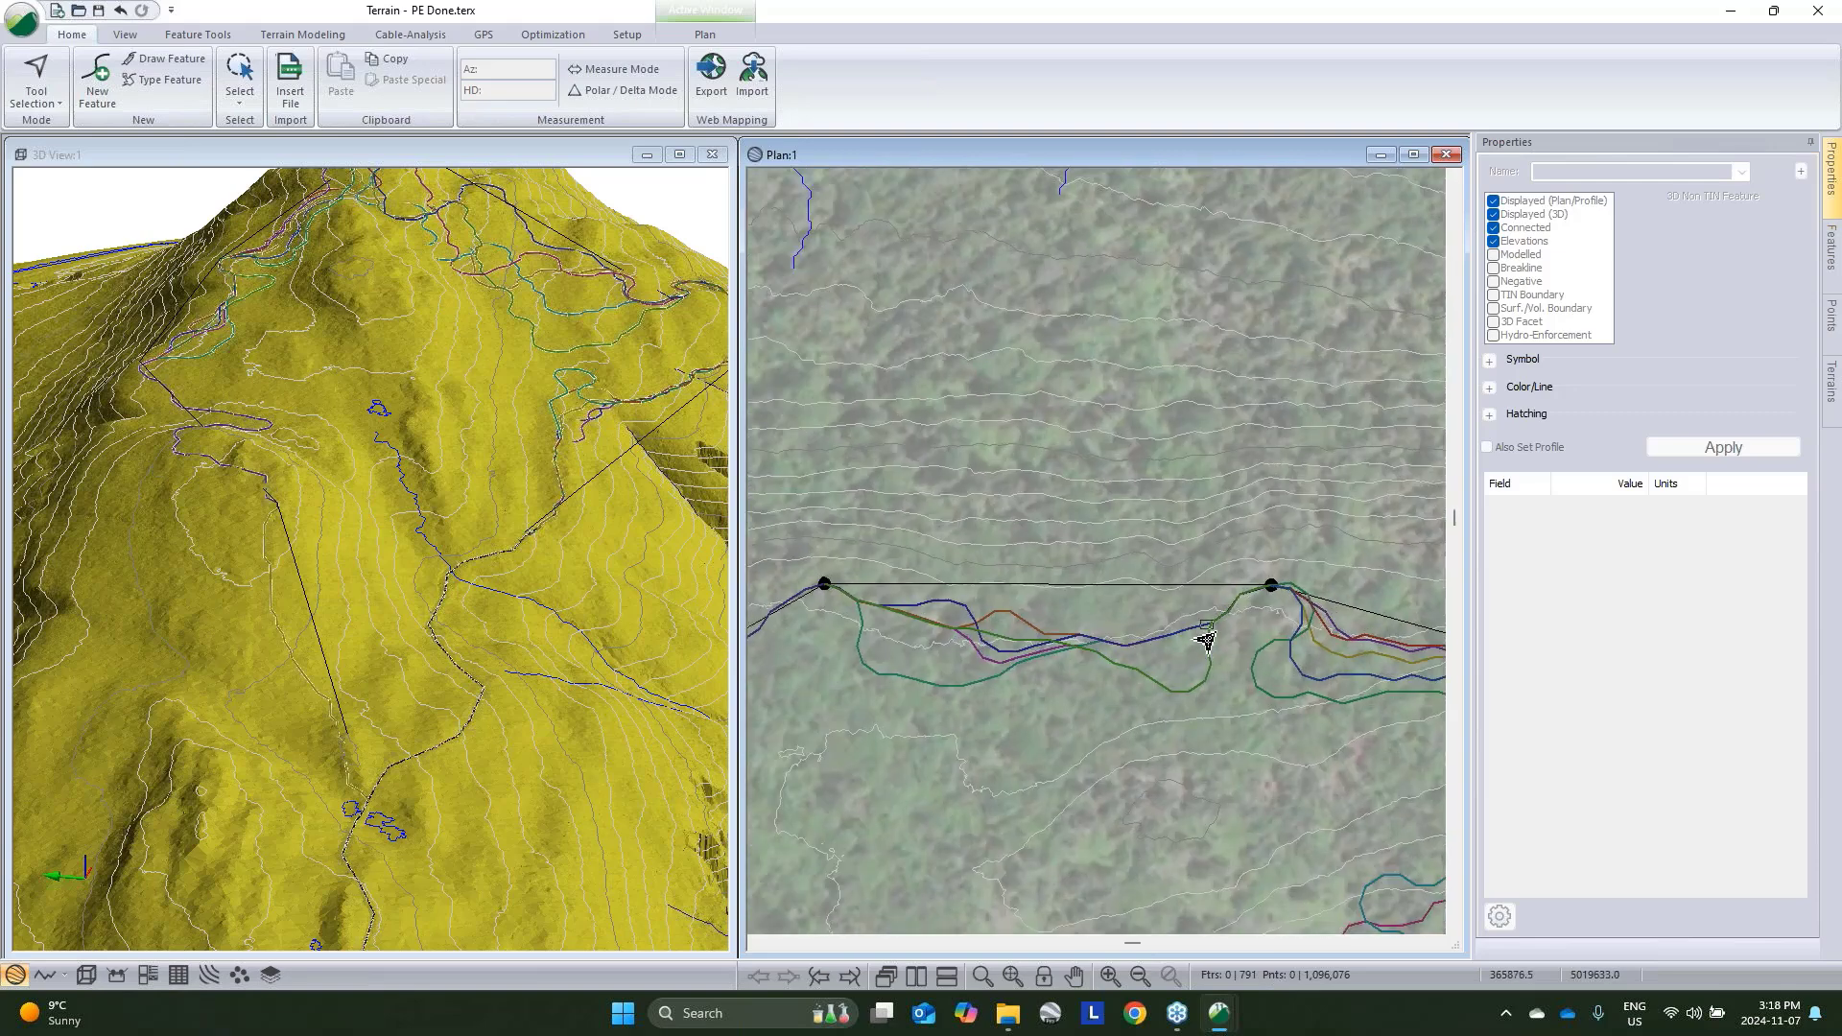
pyautogui.click(1210, 638)
pyautogui.rightClick(1209, 640)
pyautogui.click(1191, 644)
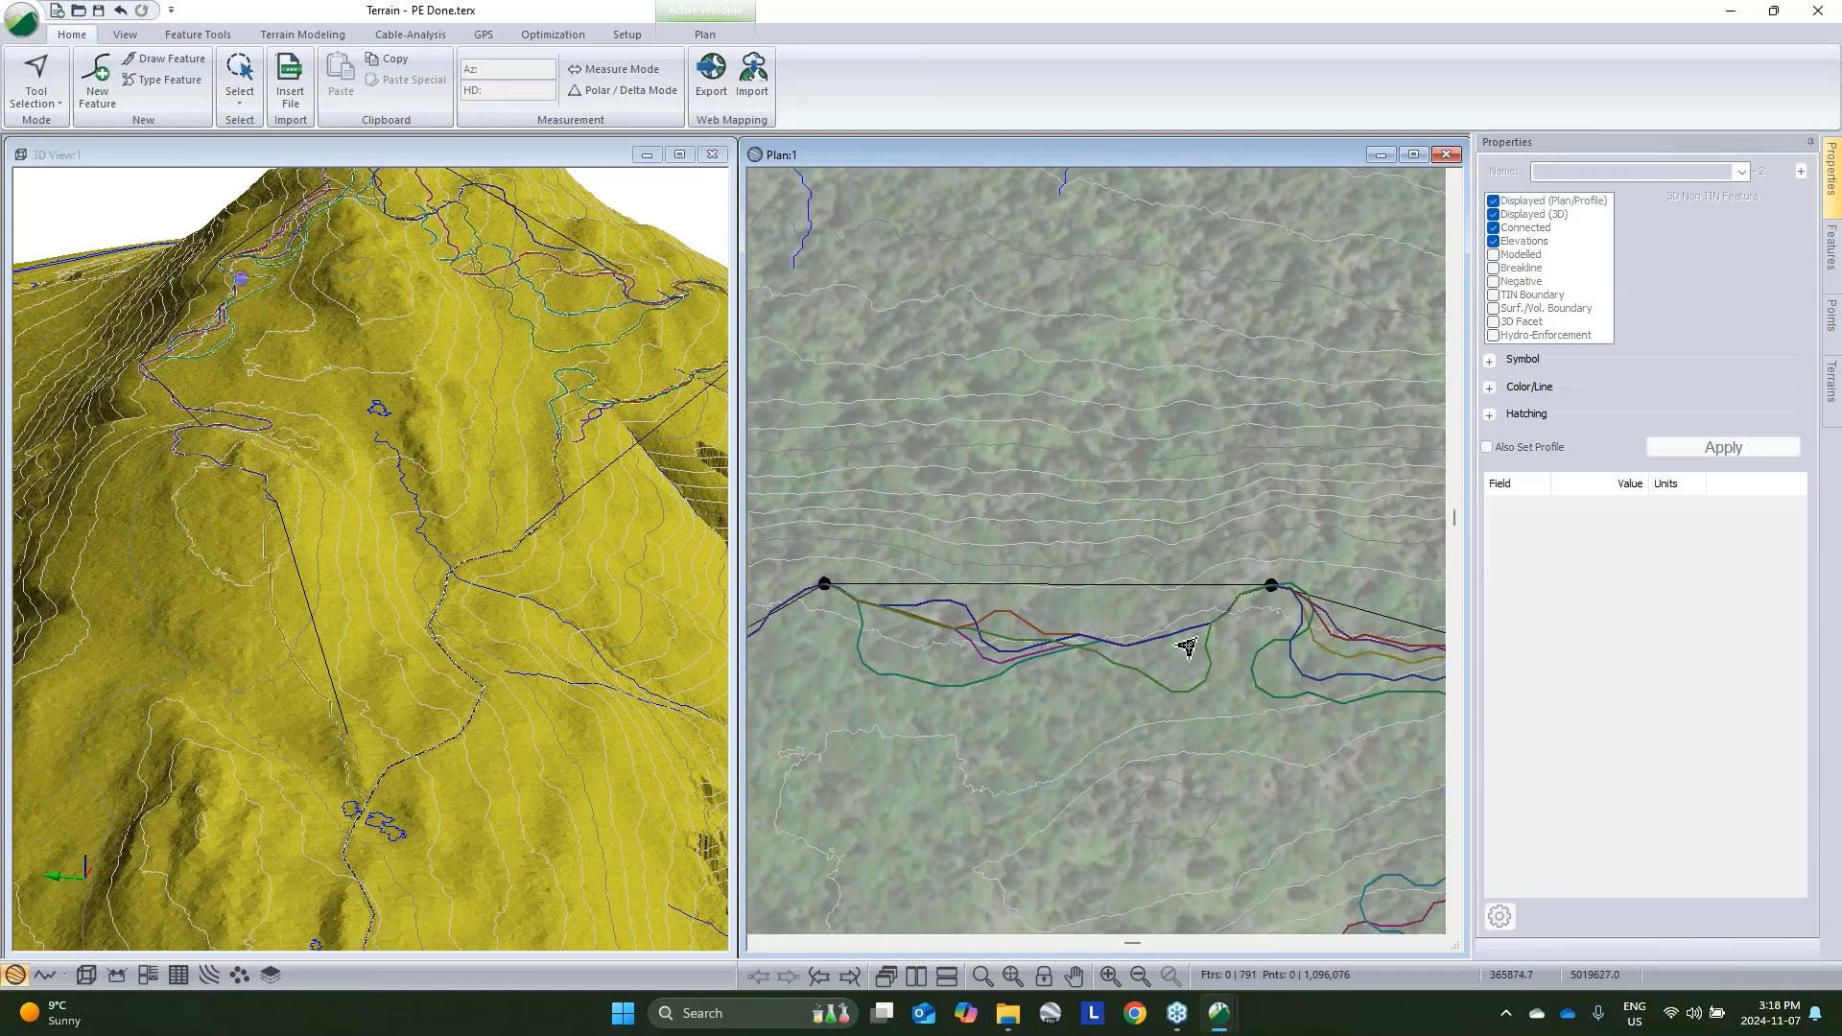
pyautogui.moveTo(1192, 629); pyautogui.dragTo(1215, 651)
pyautogui.rightClick(1210, 634)
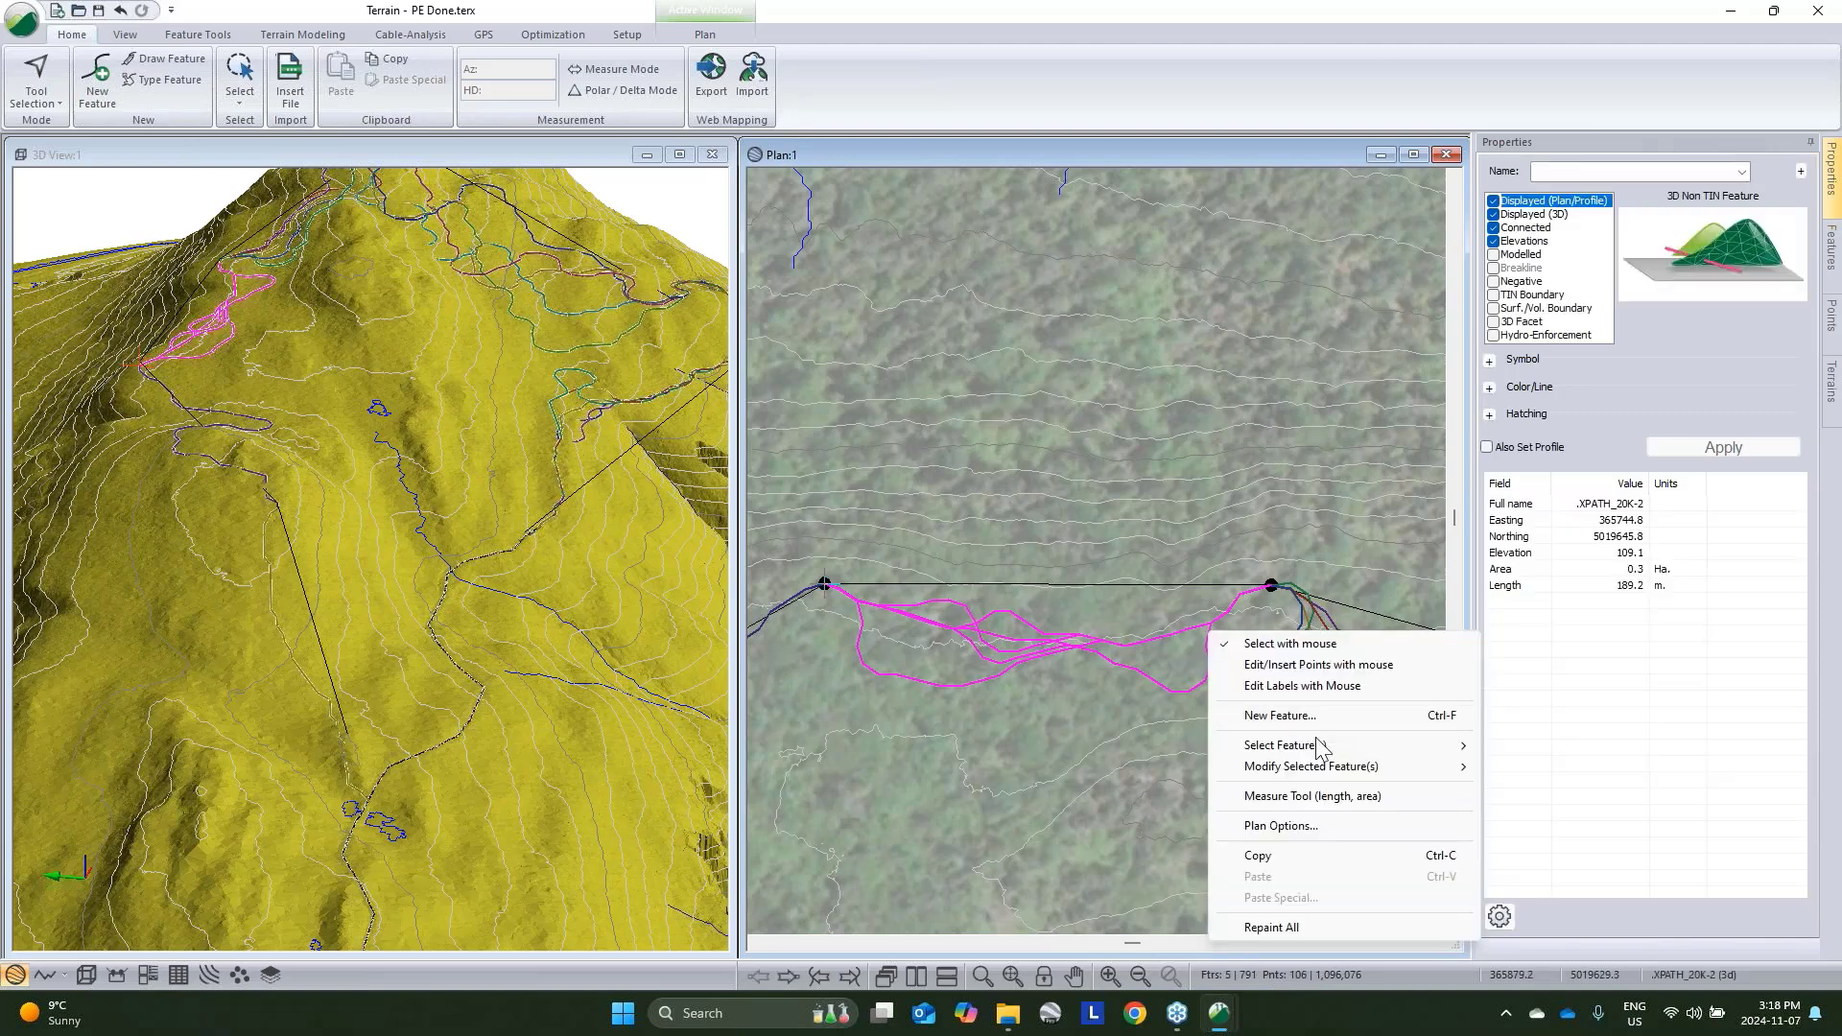
pyautogui.moveTo(1334, 745)
pyautogui.click(1539, 788)
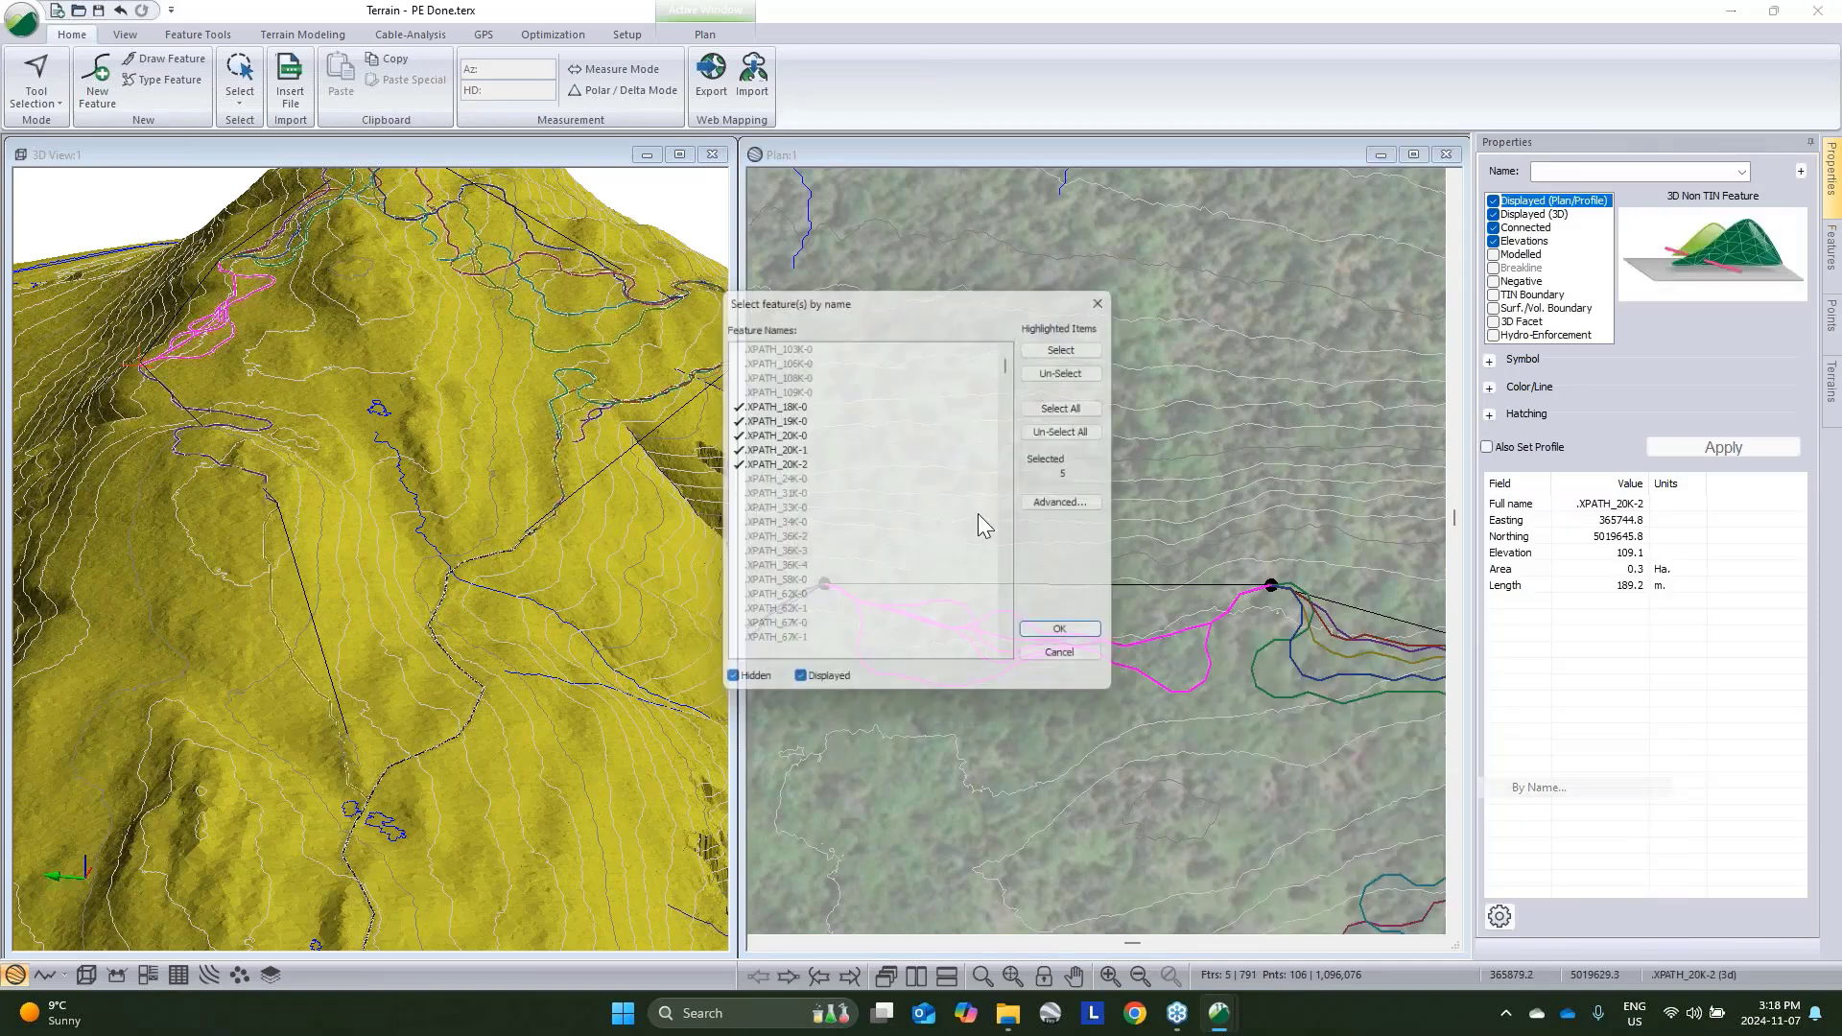
pyautogui.click(793, 404)
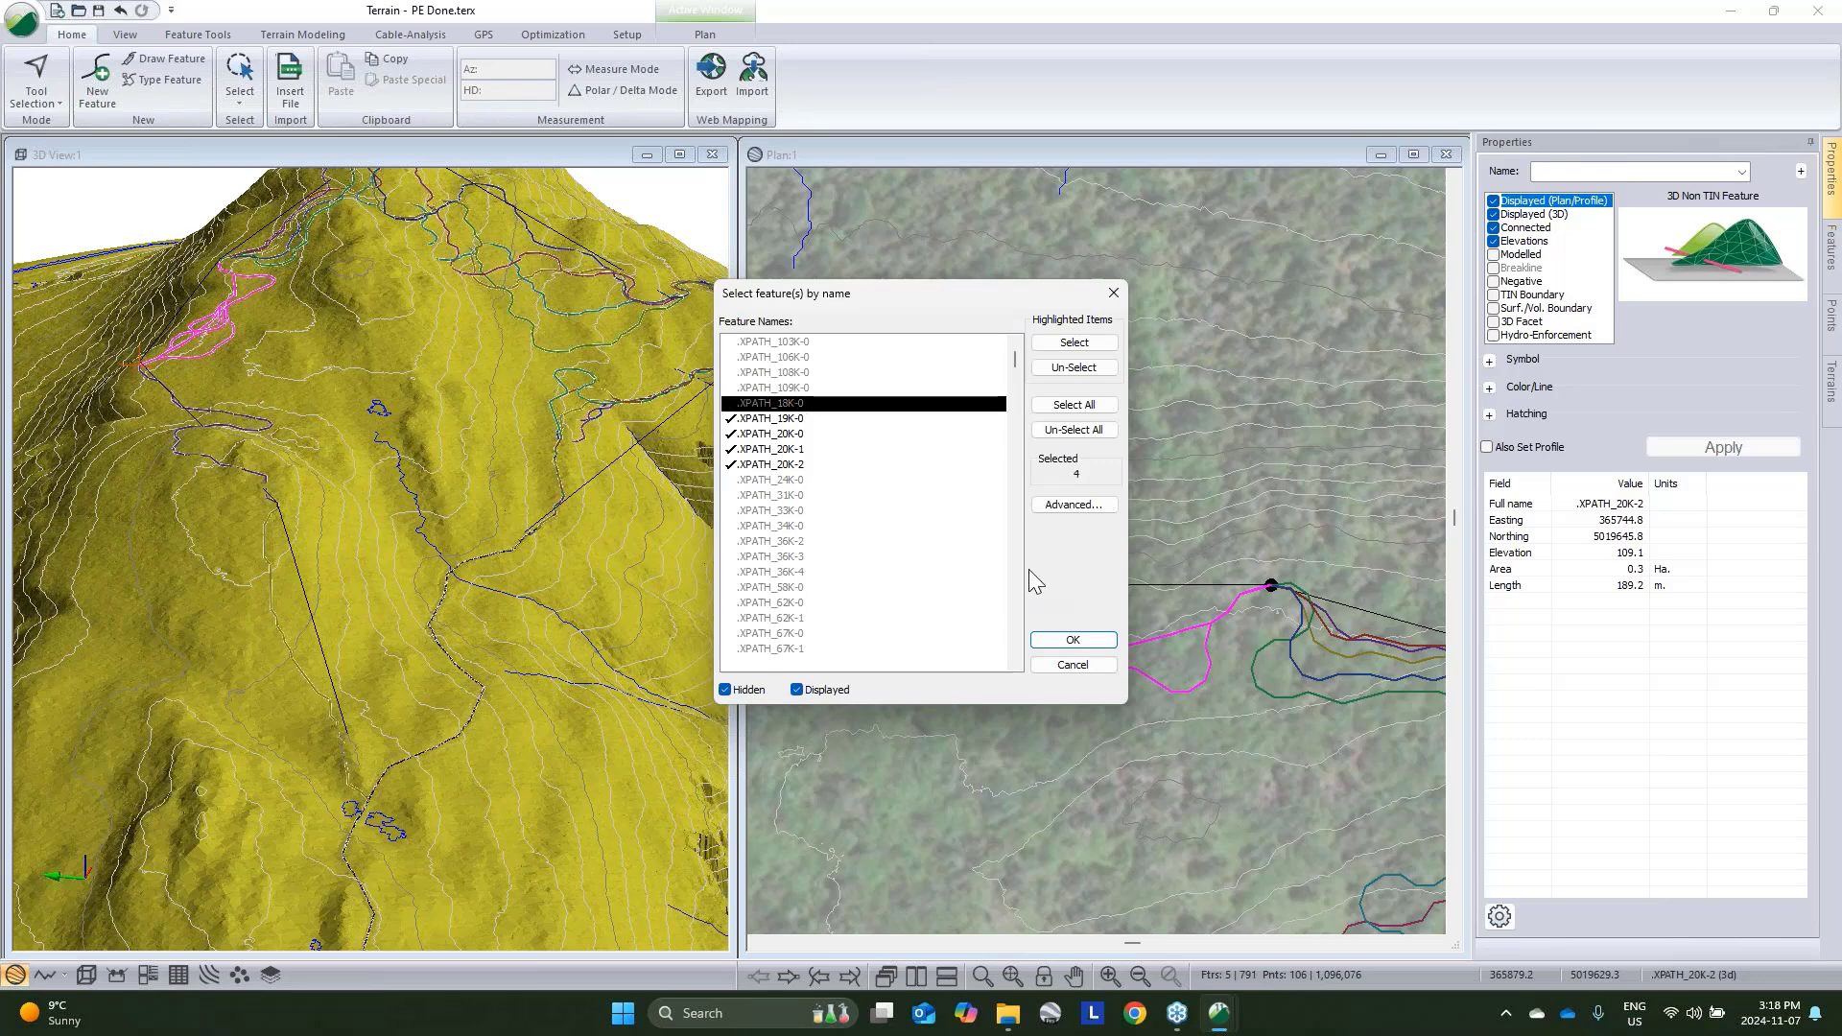
pyautogui.click(1072, 639)
pyautogui.moveTo(1028, 670); pyautogui.dragTo(1148, 616, button='middle')
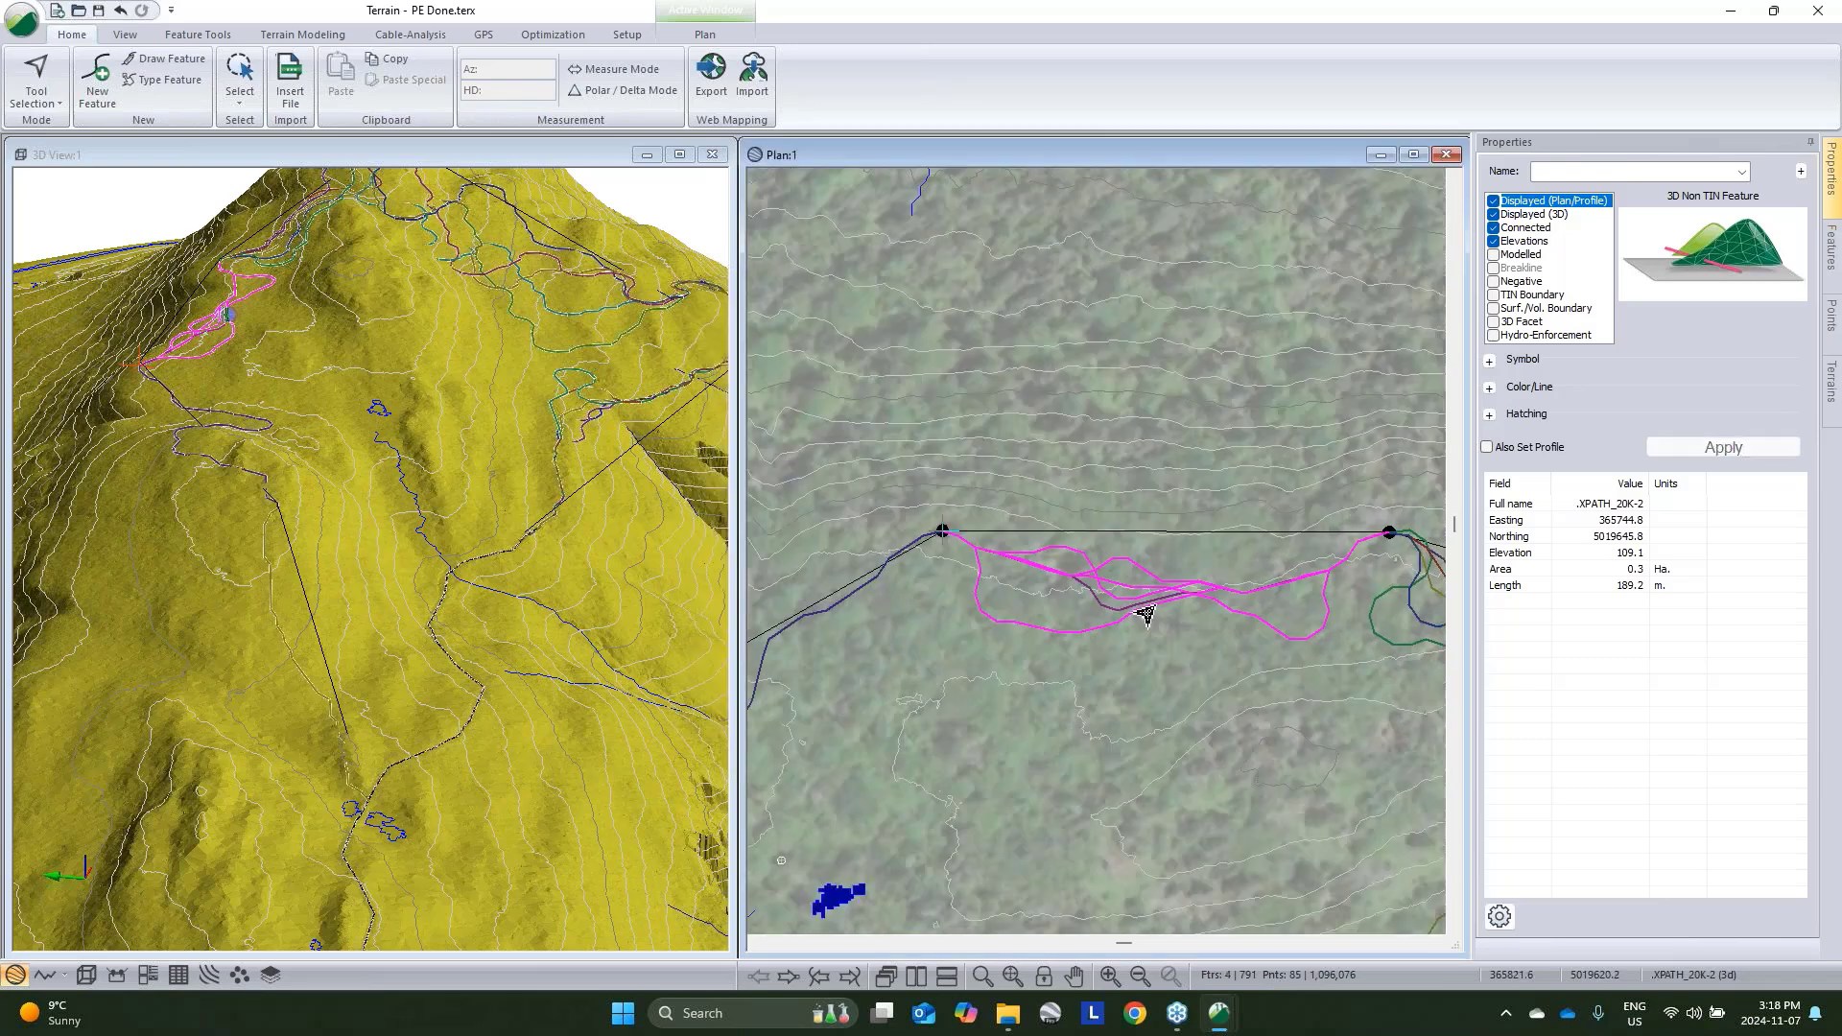
pyautogui.scroll(-2, 1147, 614)
pyautogui.press('Delete')
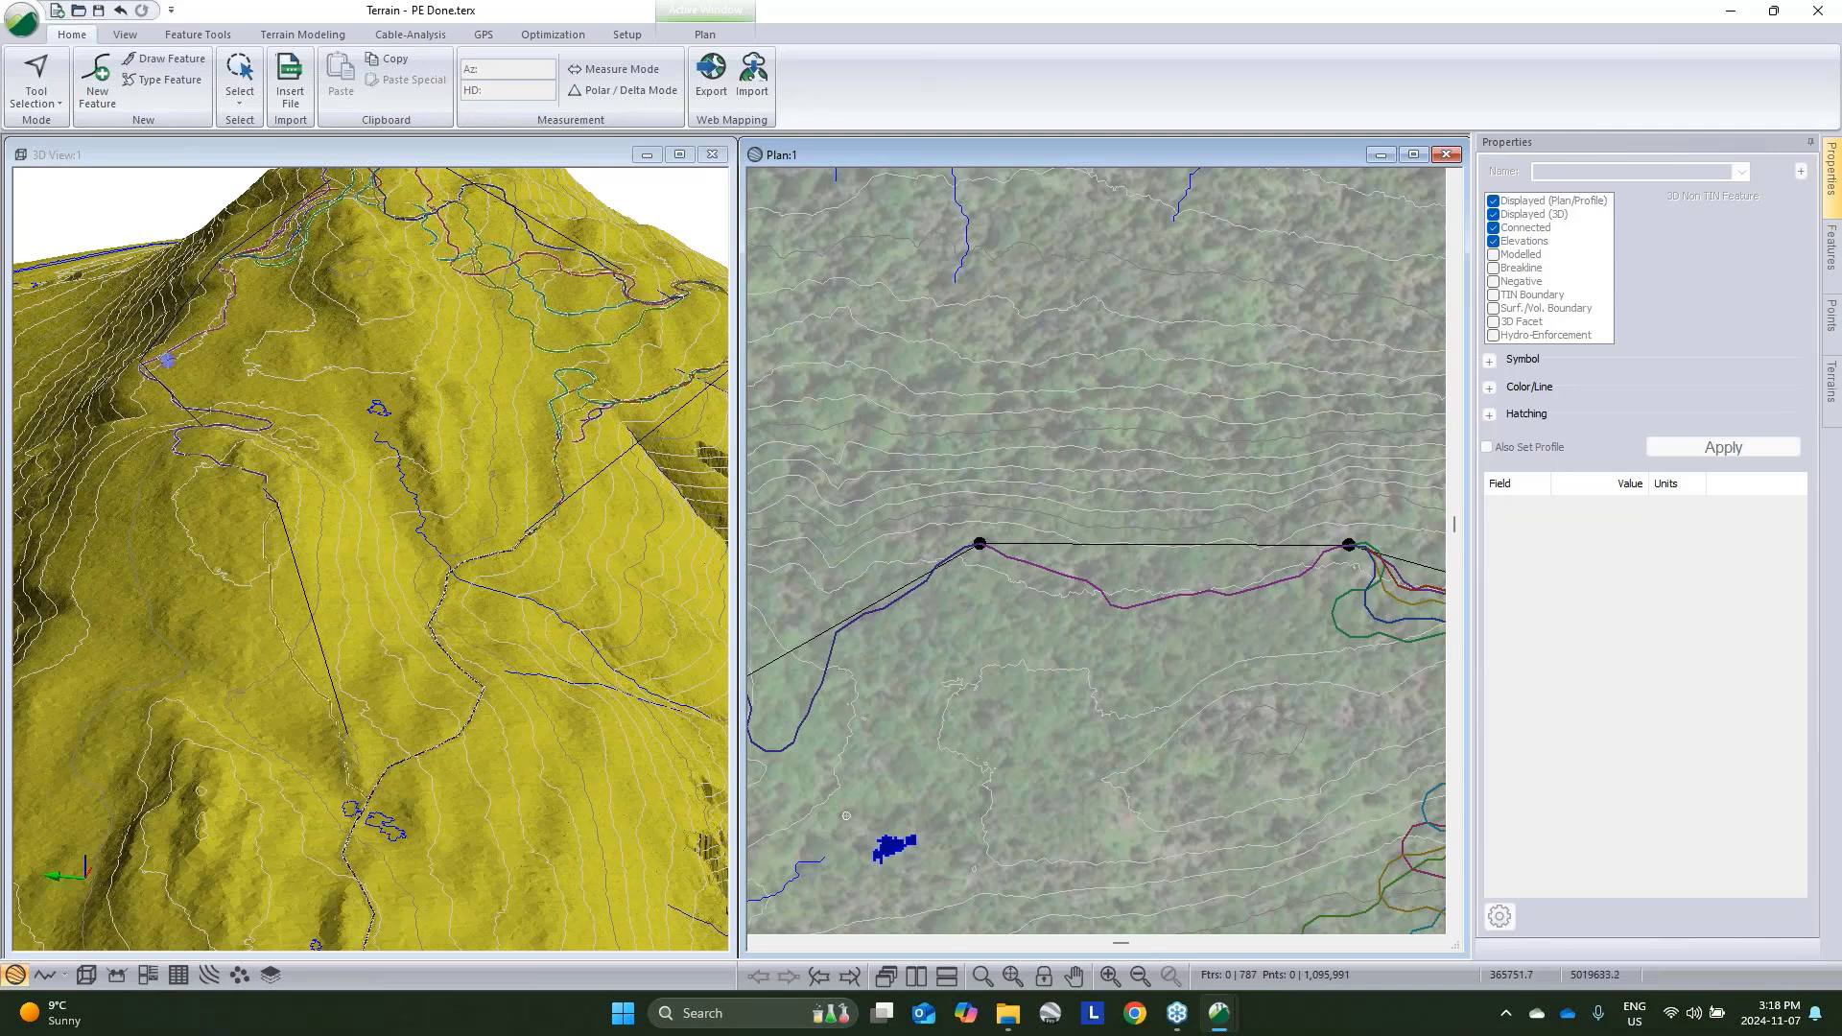
# Select the kept paths .XPATH_18K-0, .XPATH_33K-0 and .XPATH_24K-0 together and join them into one feature
pyautogui.click(1038, 572)
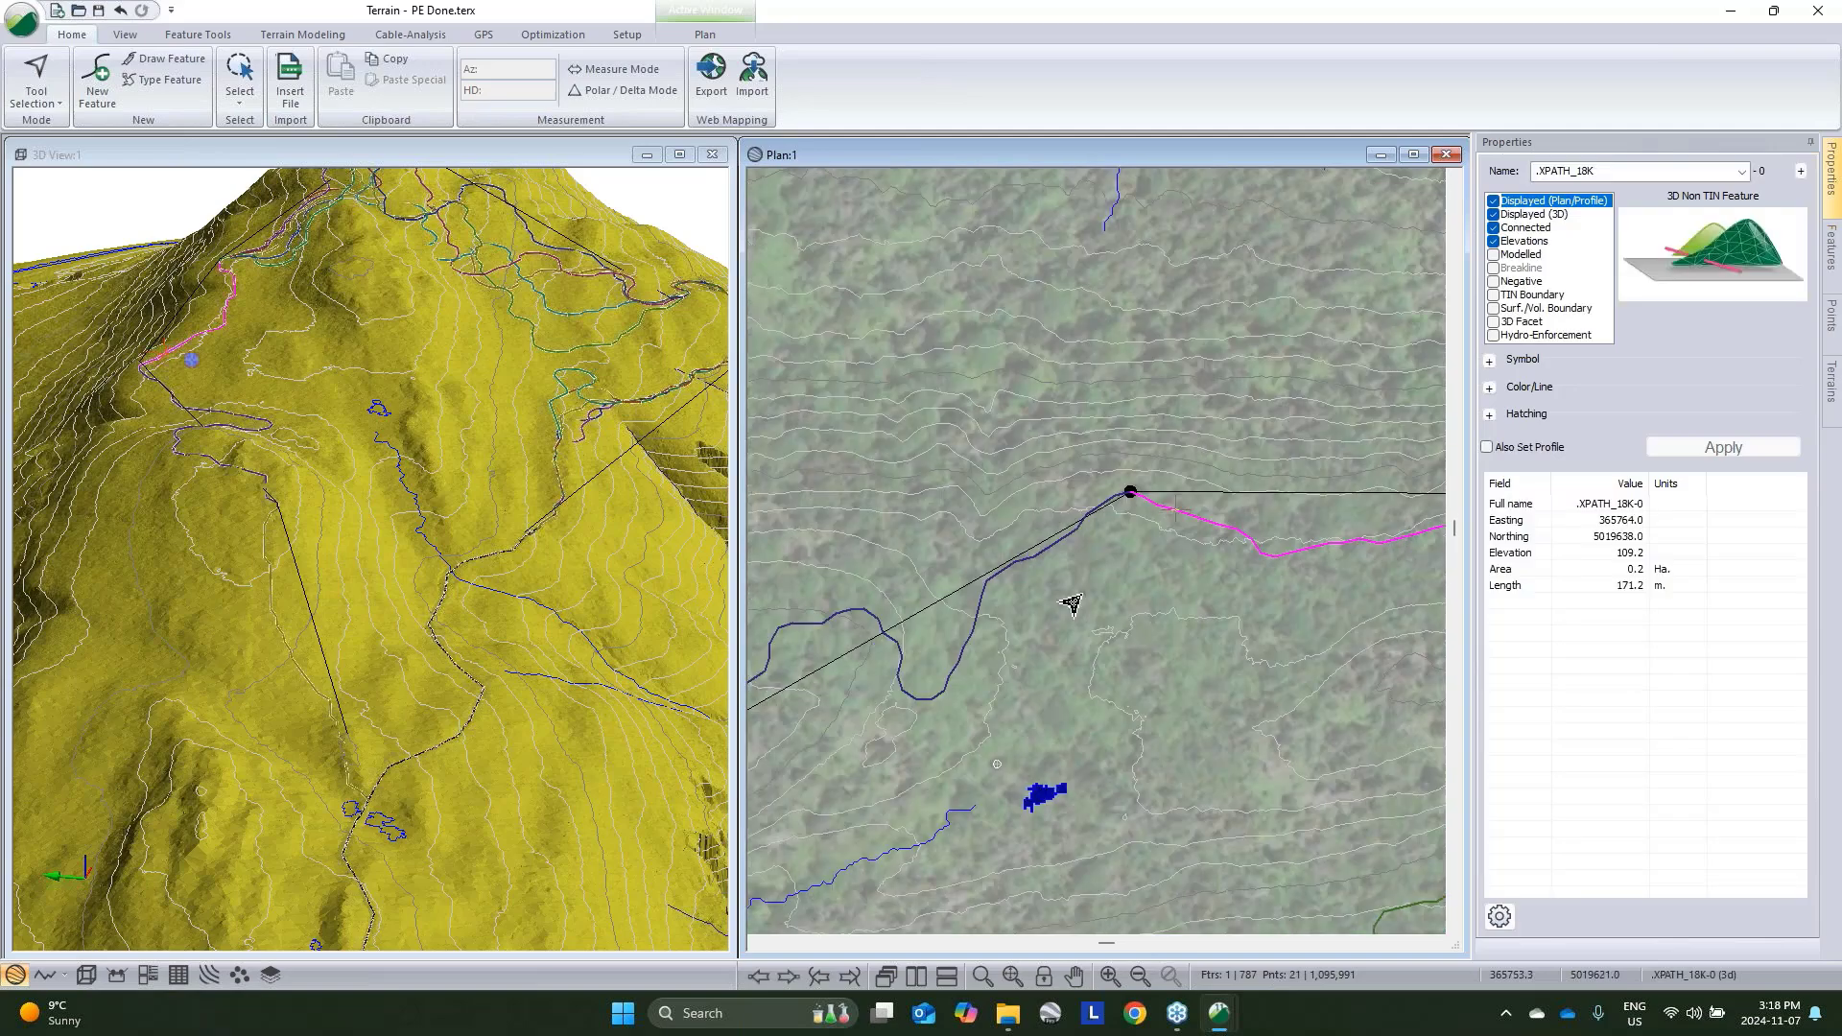
pyautogui.keyDown('ctrl'); pyautogui.click(950, 660); pyautogui.keyUp('ctrl')
pyautogui.moveTo(826, 703); pyautogui.dragTo(1130, 605, button='middle')
pyautogui.moveTo(892, 703); pyautogui.dragTo(995, 641, button='middle')
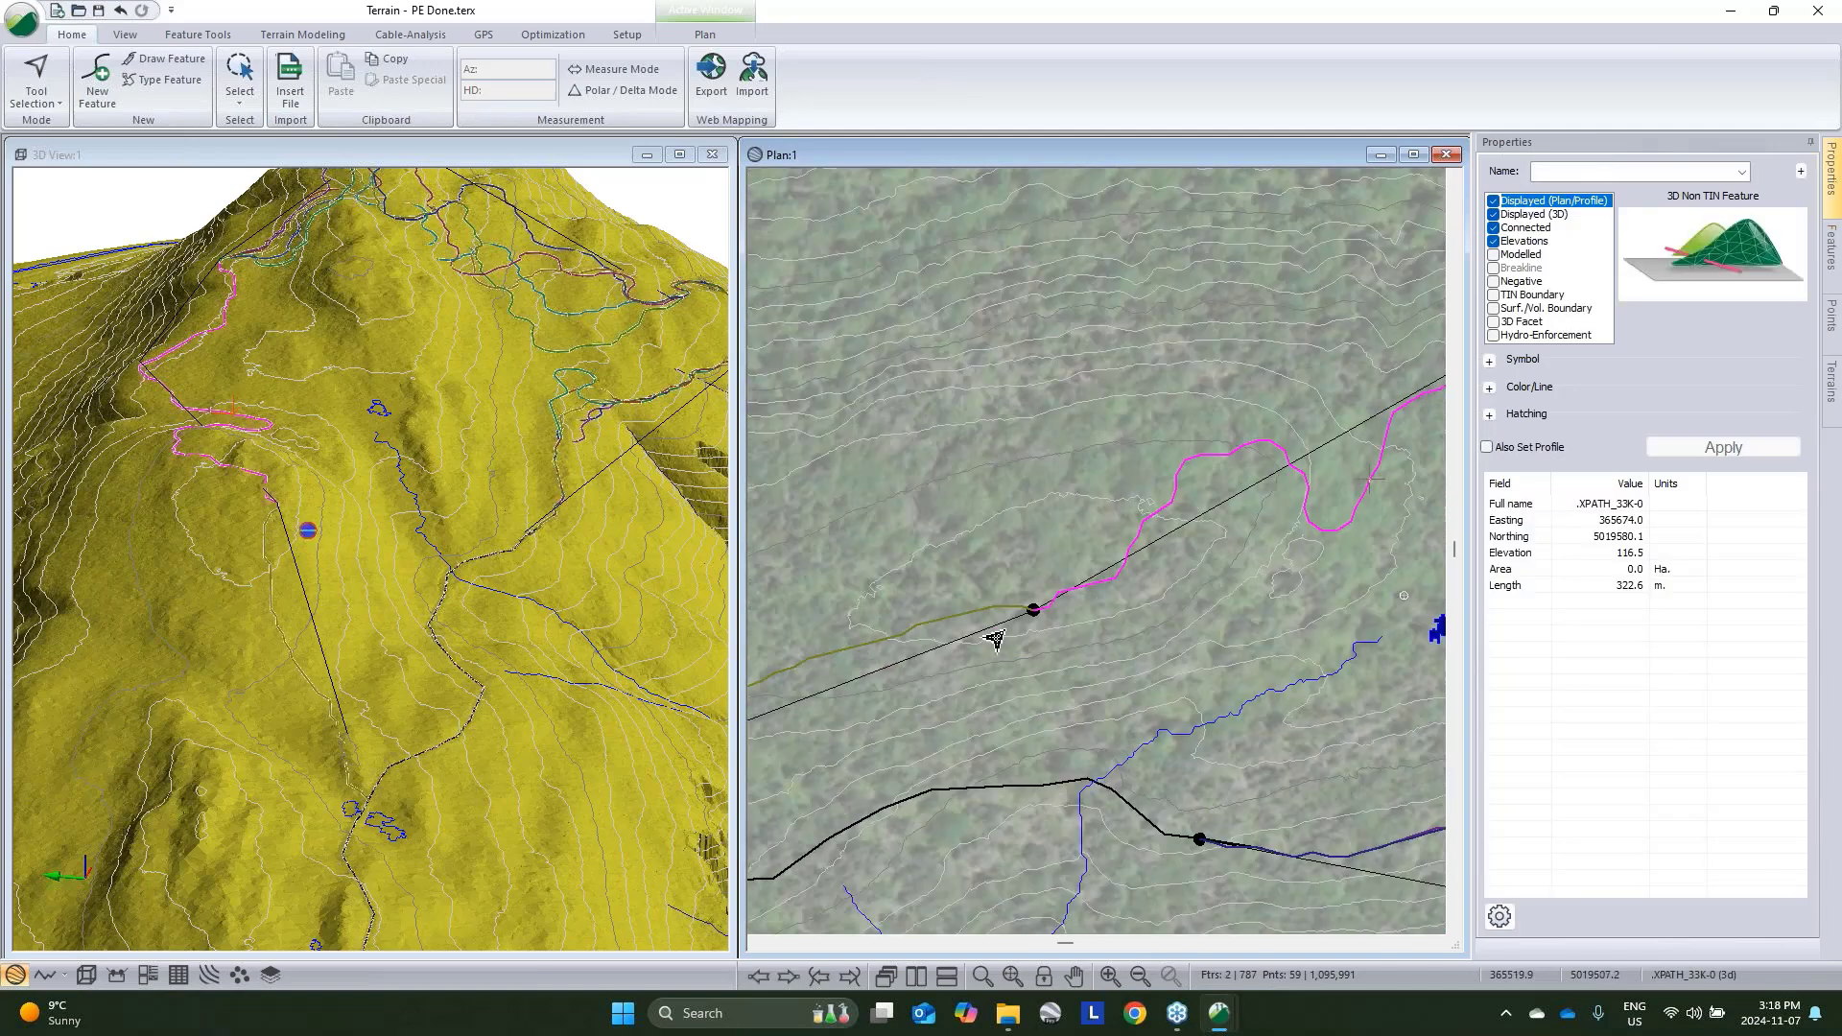
pyautogui.keyDown('ctrl'); pyautogui.click(969, 614); pyautogui.keyUp('ctrl')
pyautogui.scroll(-1, 993, 604)
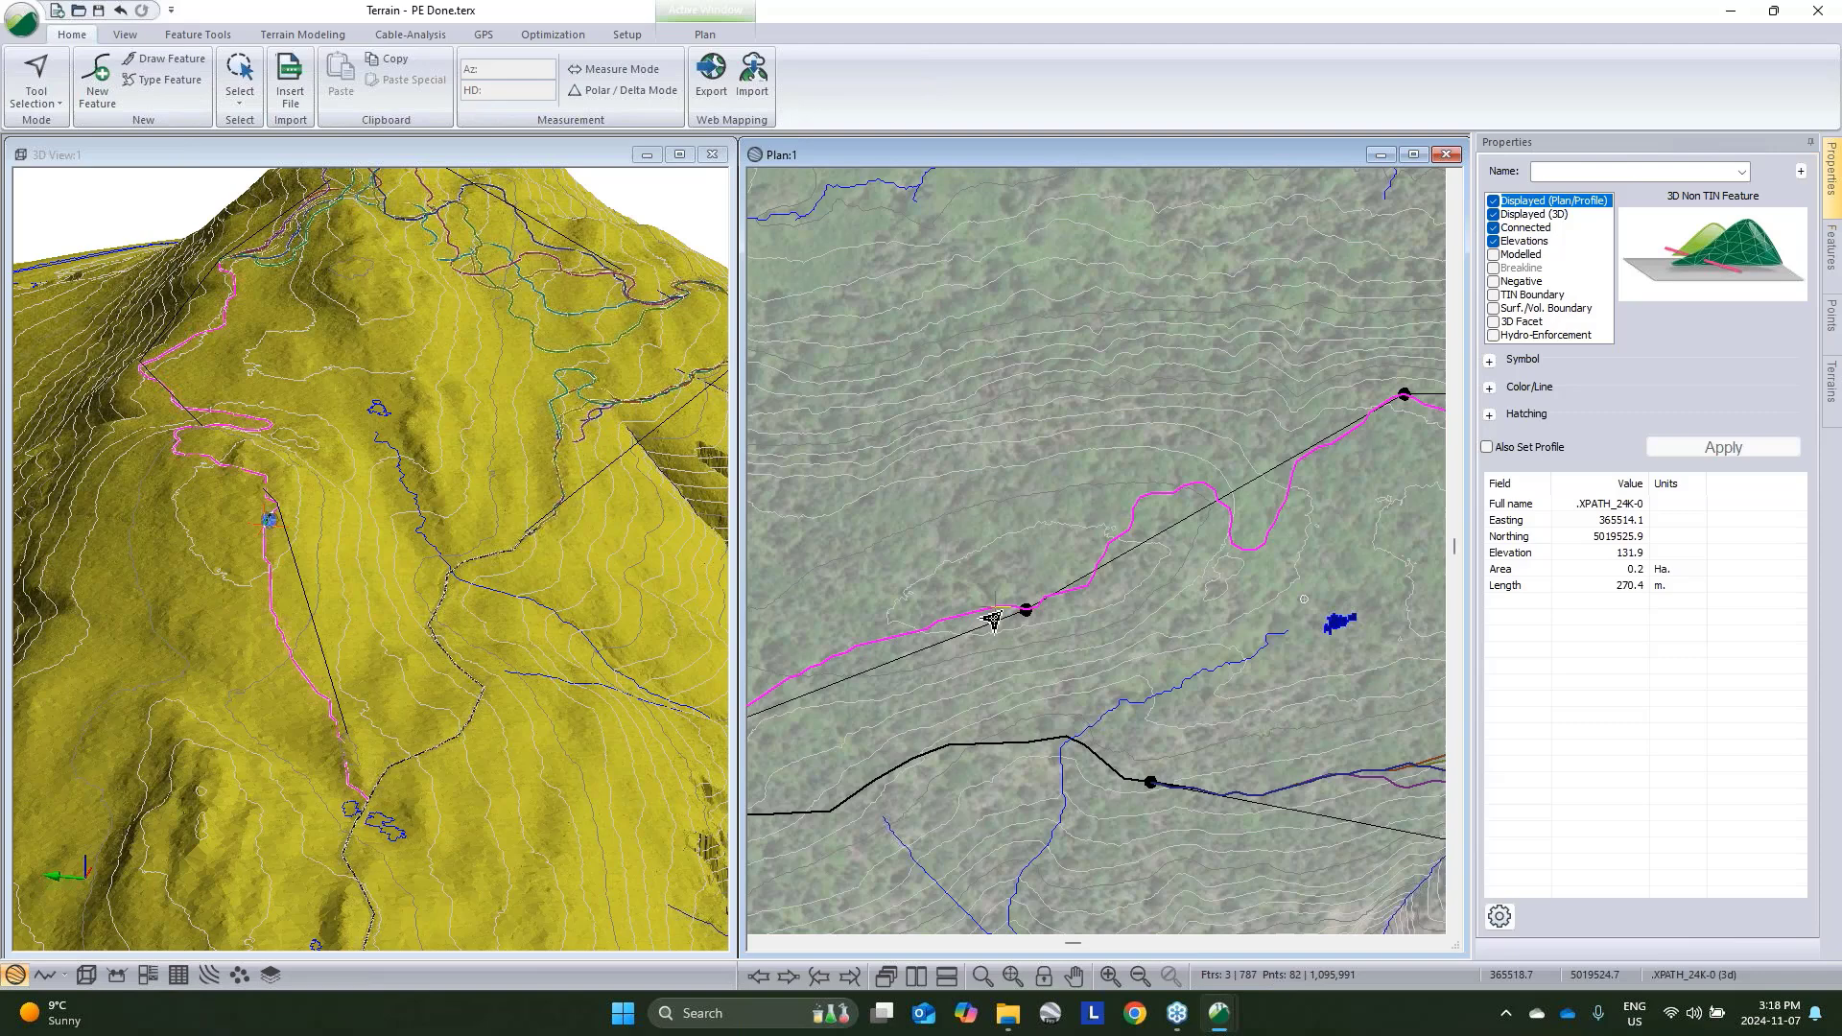
pyautogui.rightClick(1113, 481)
pyautogui.moveTo(1231, 606)
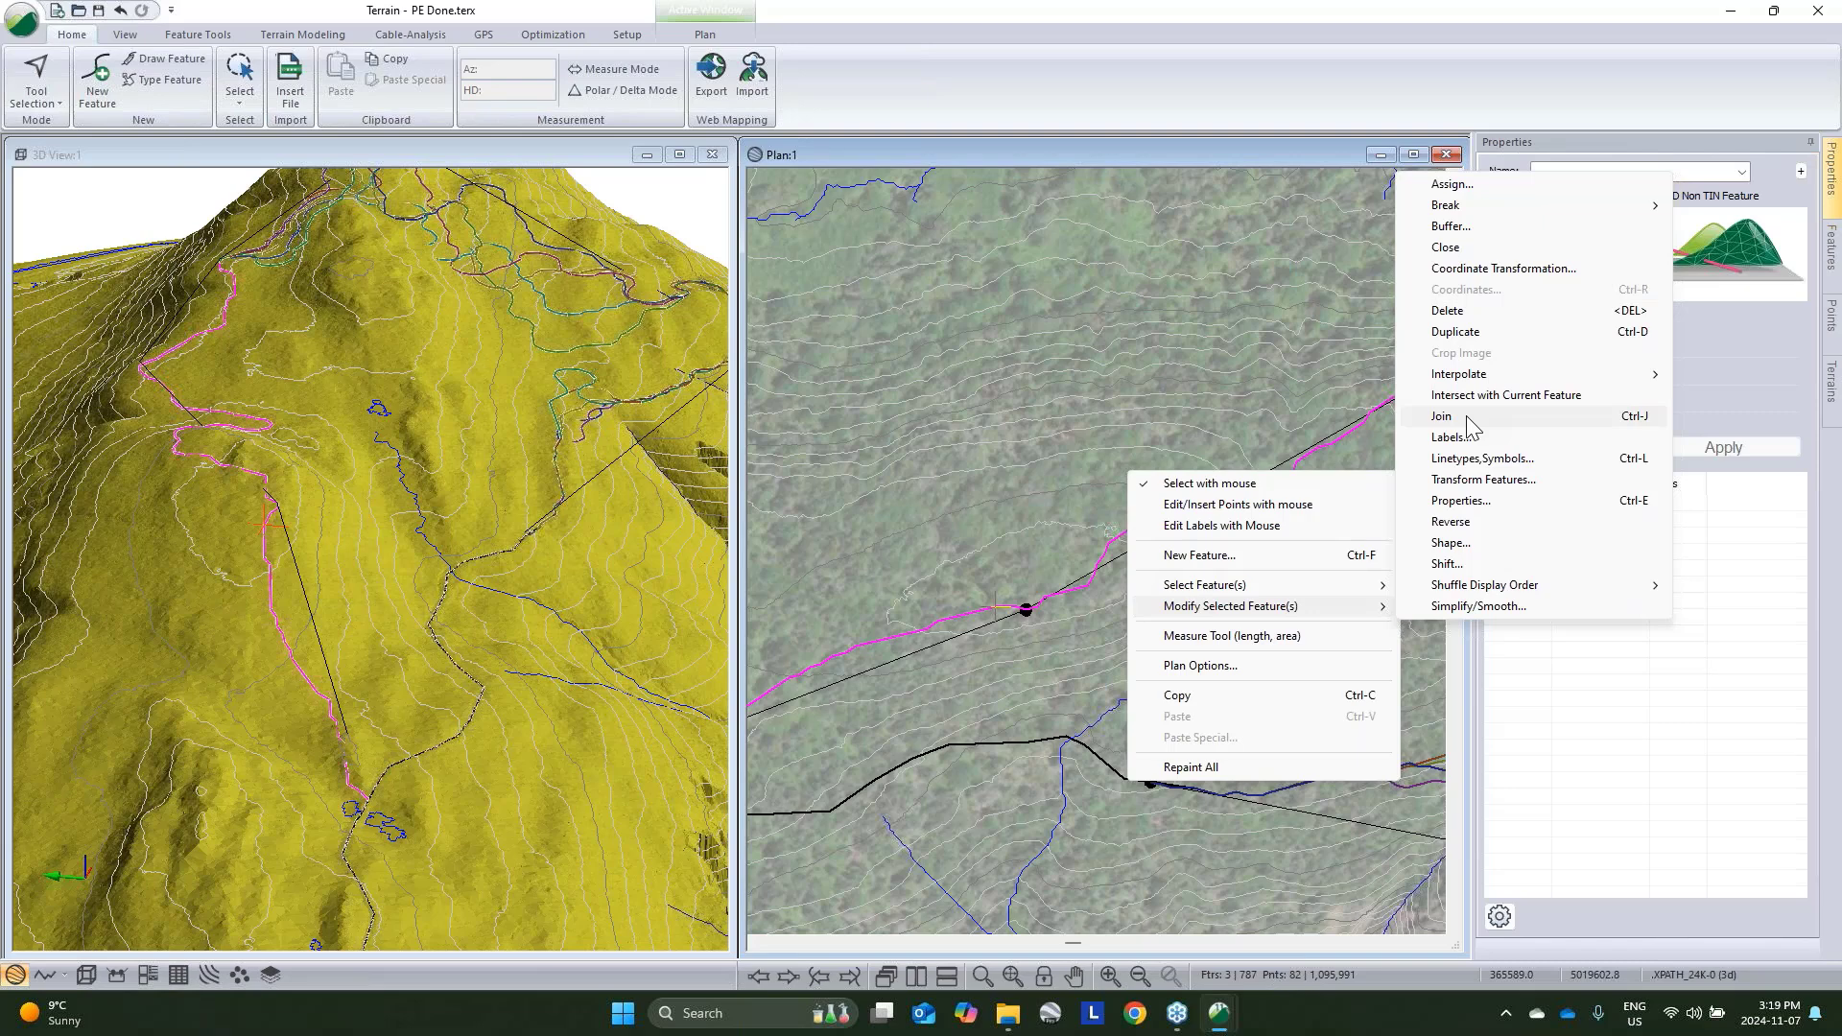
pyautogui.click(1442, 417)
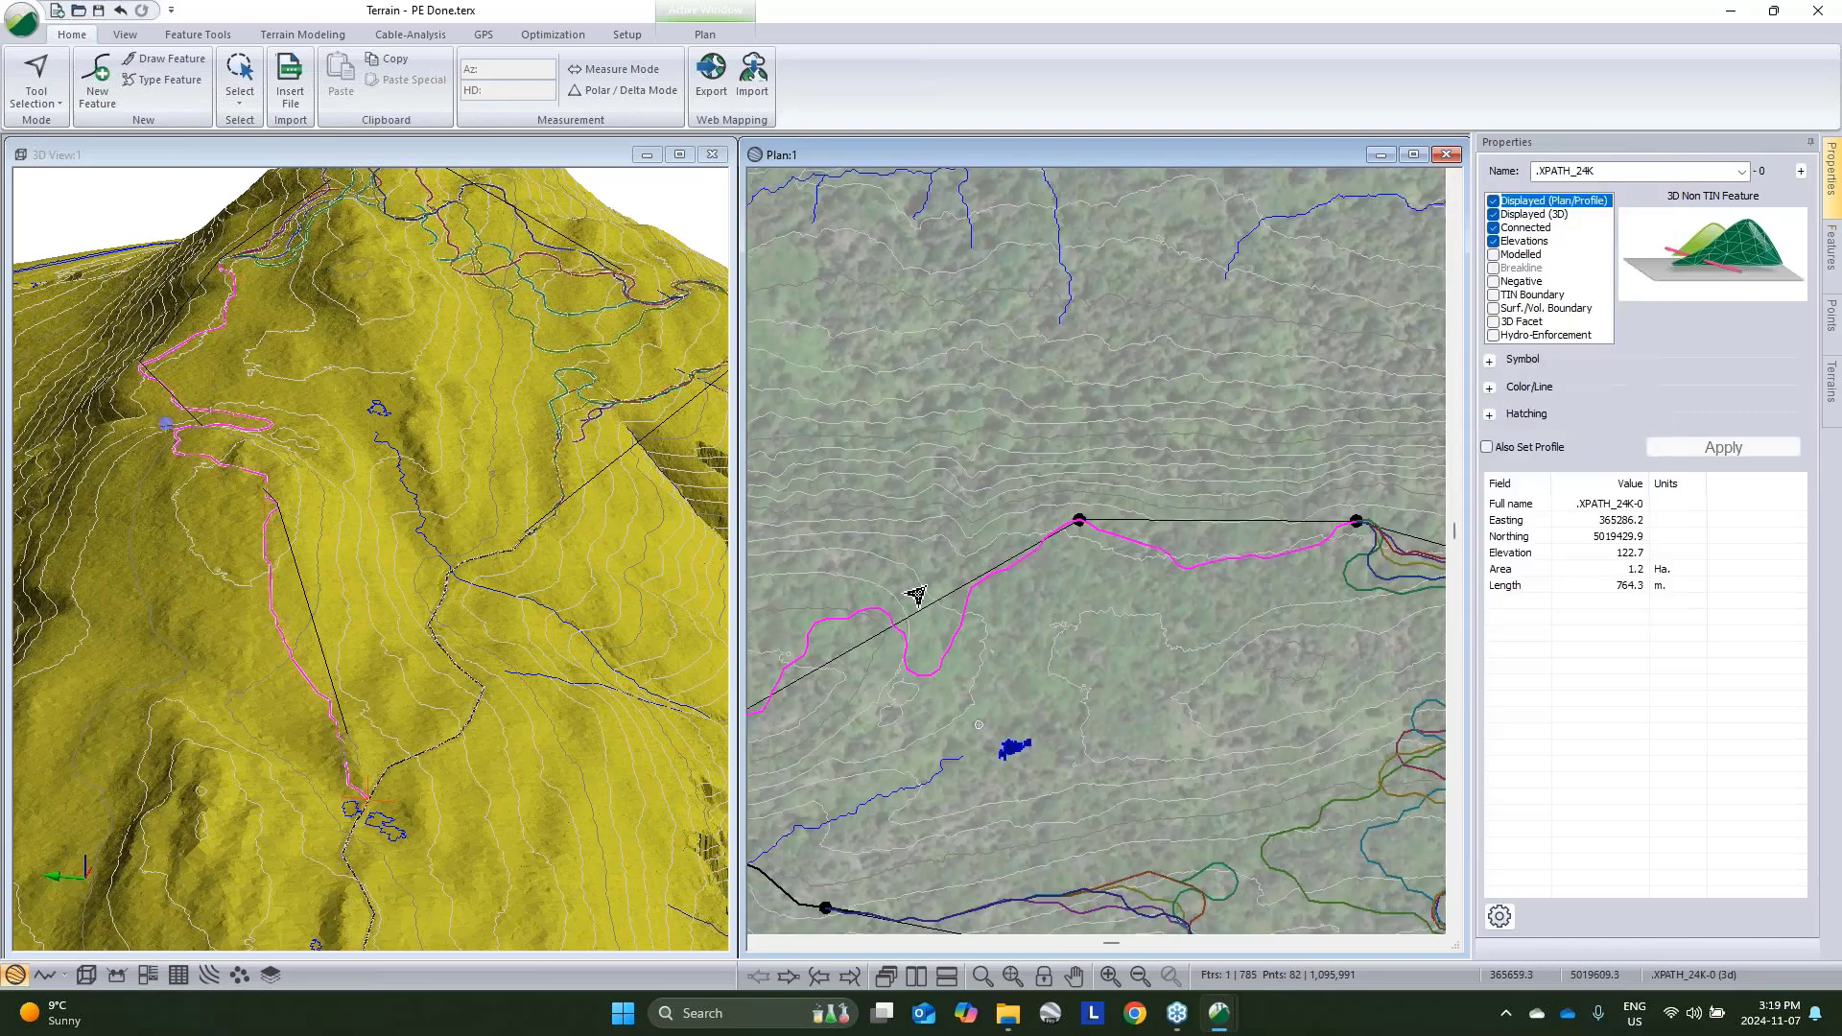
# Look over the unprocessed eastern segments, and switch to the PE Done and Selected.terx terrain
pyautogui.moveTo(1086, 618); pyautogui.dragTo(895, 437, button='middle')
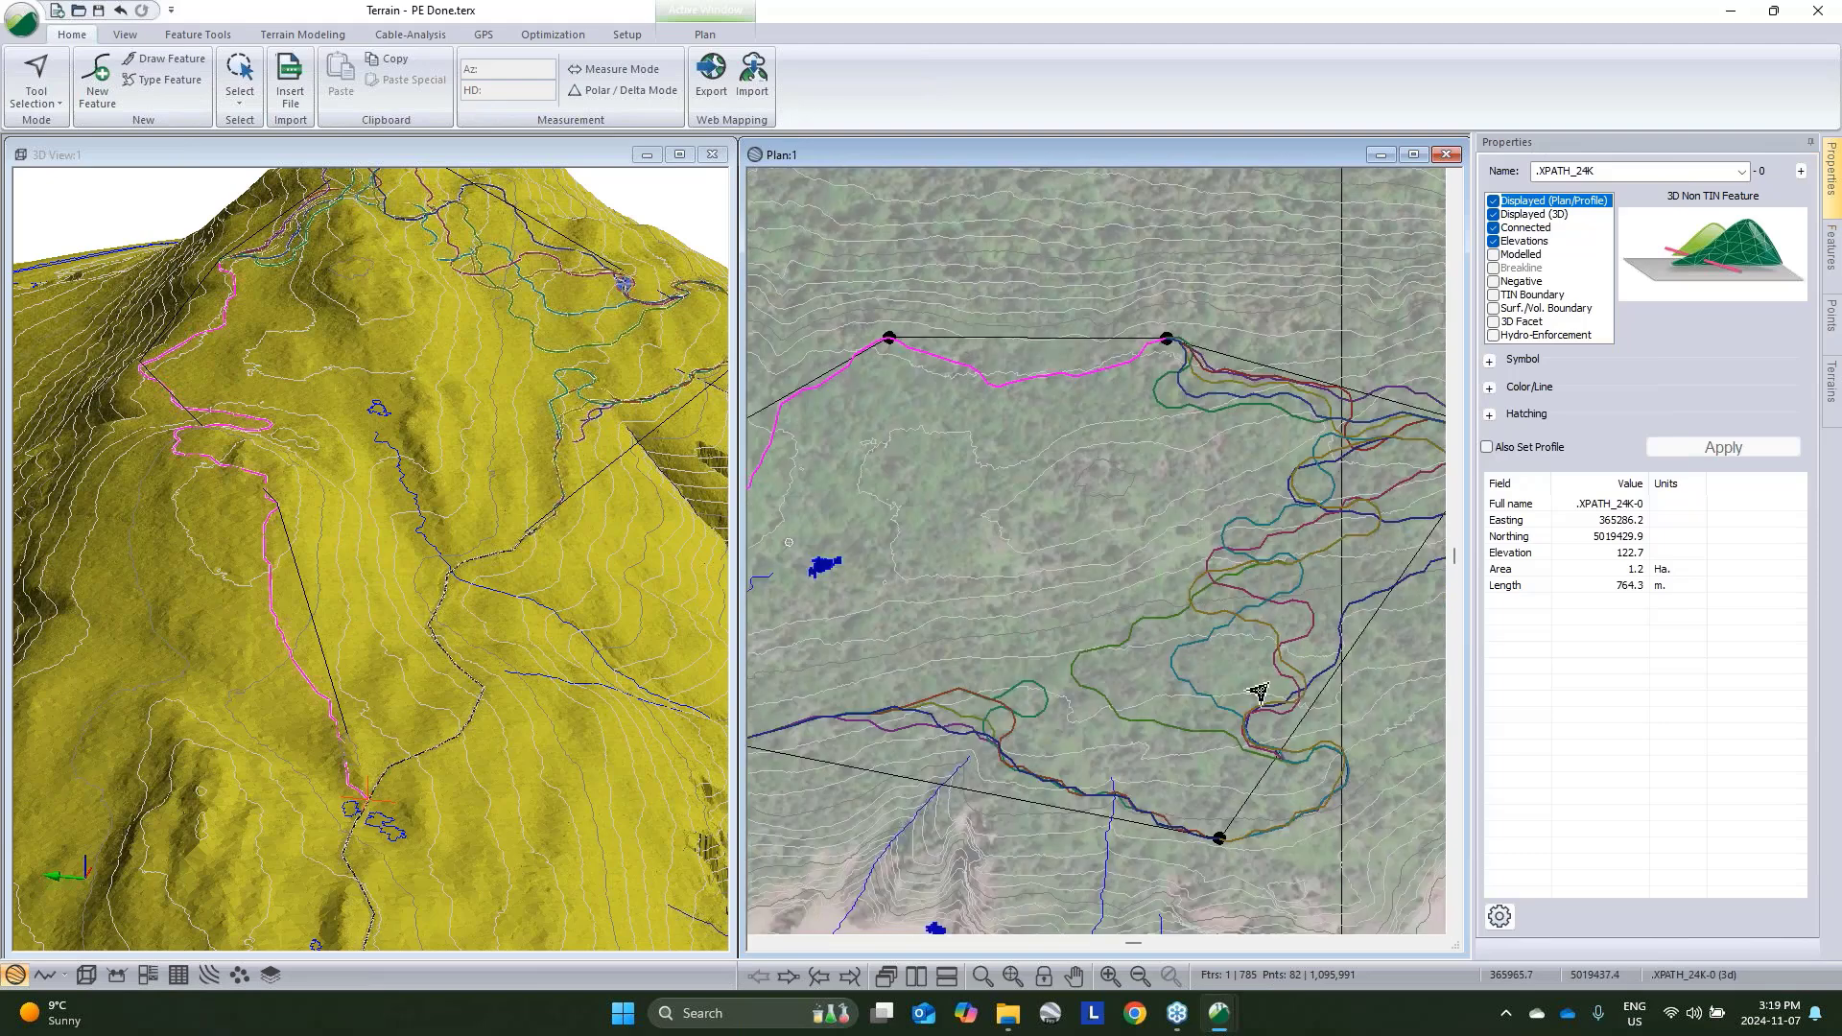
pyautogui.moveTo(1221, 1022)
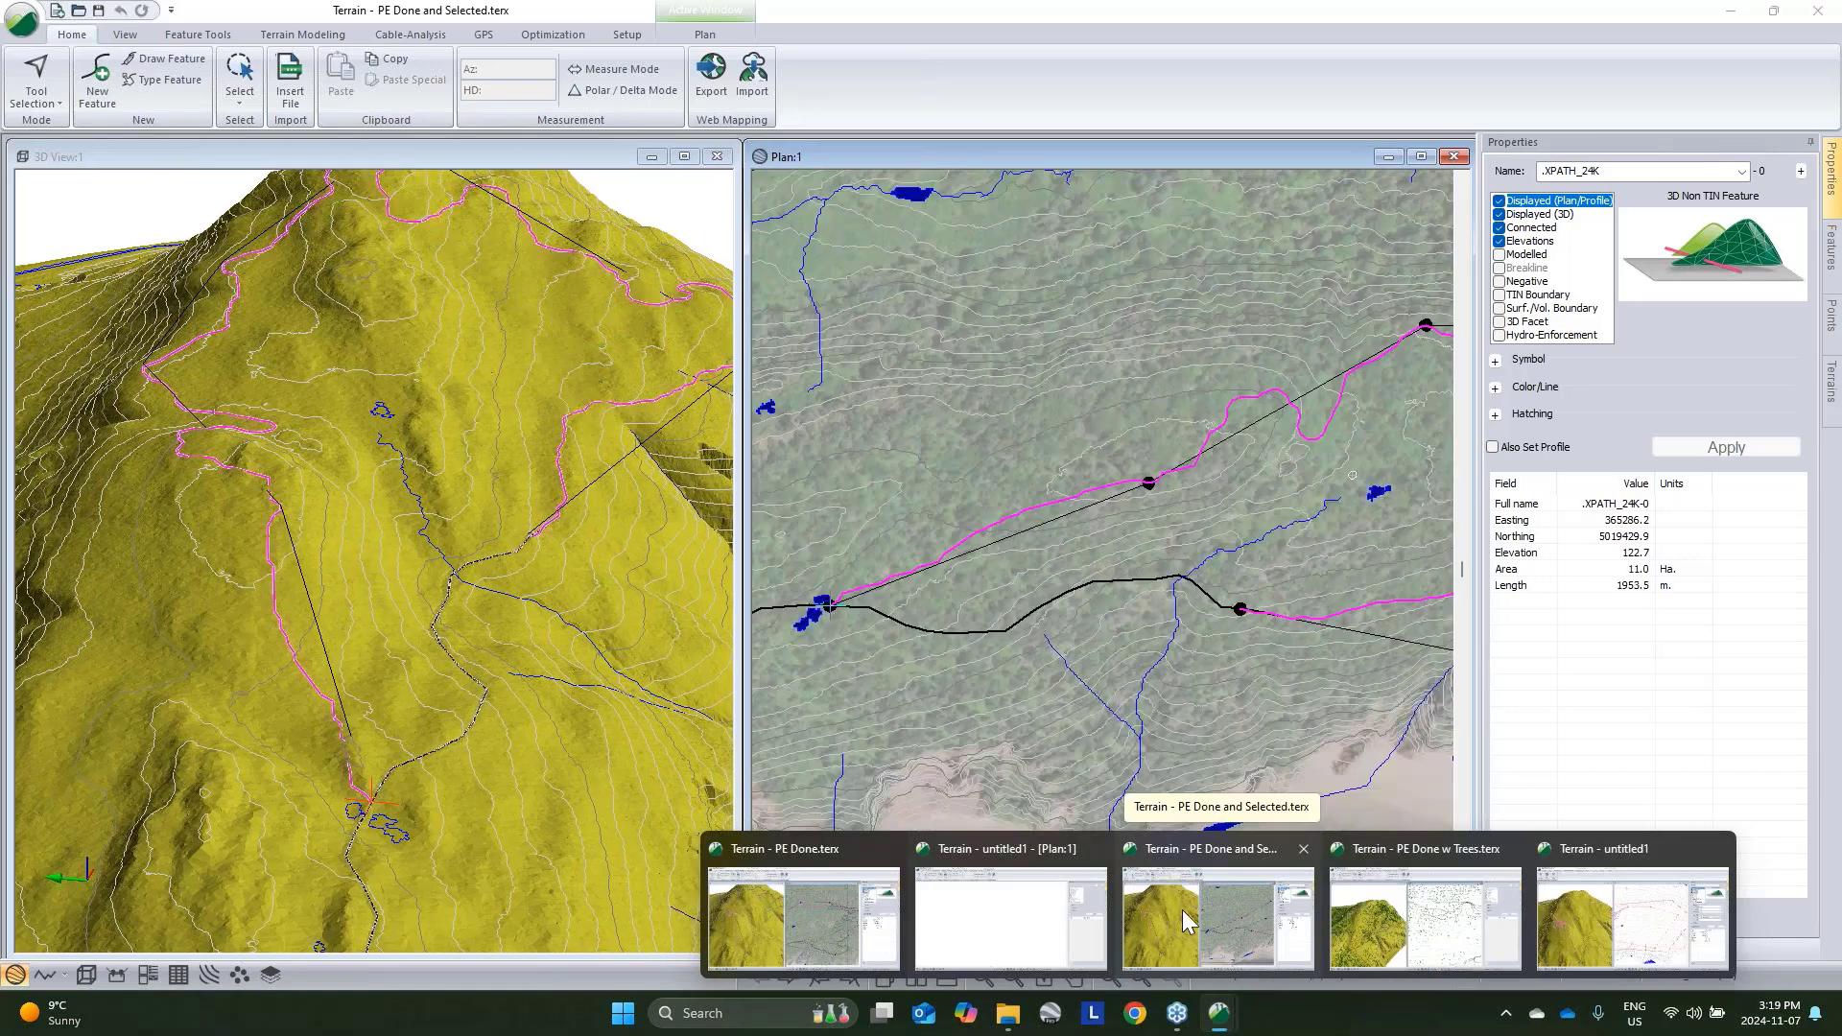
pyautogui.click(1182, 910)
pyautogui.moveTo(1207, 1032)
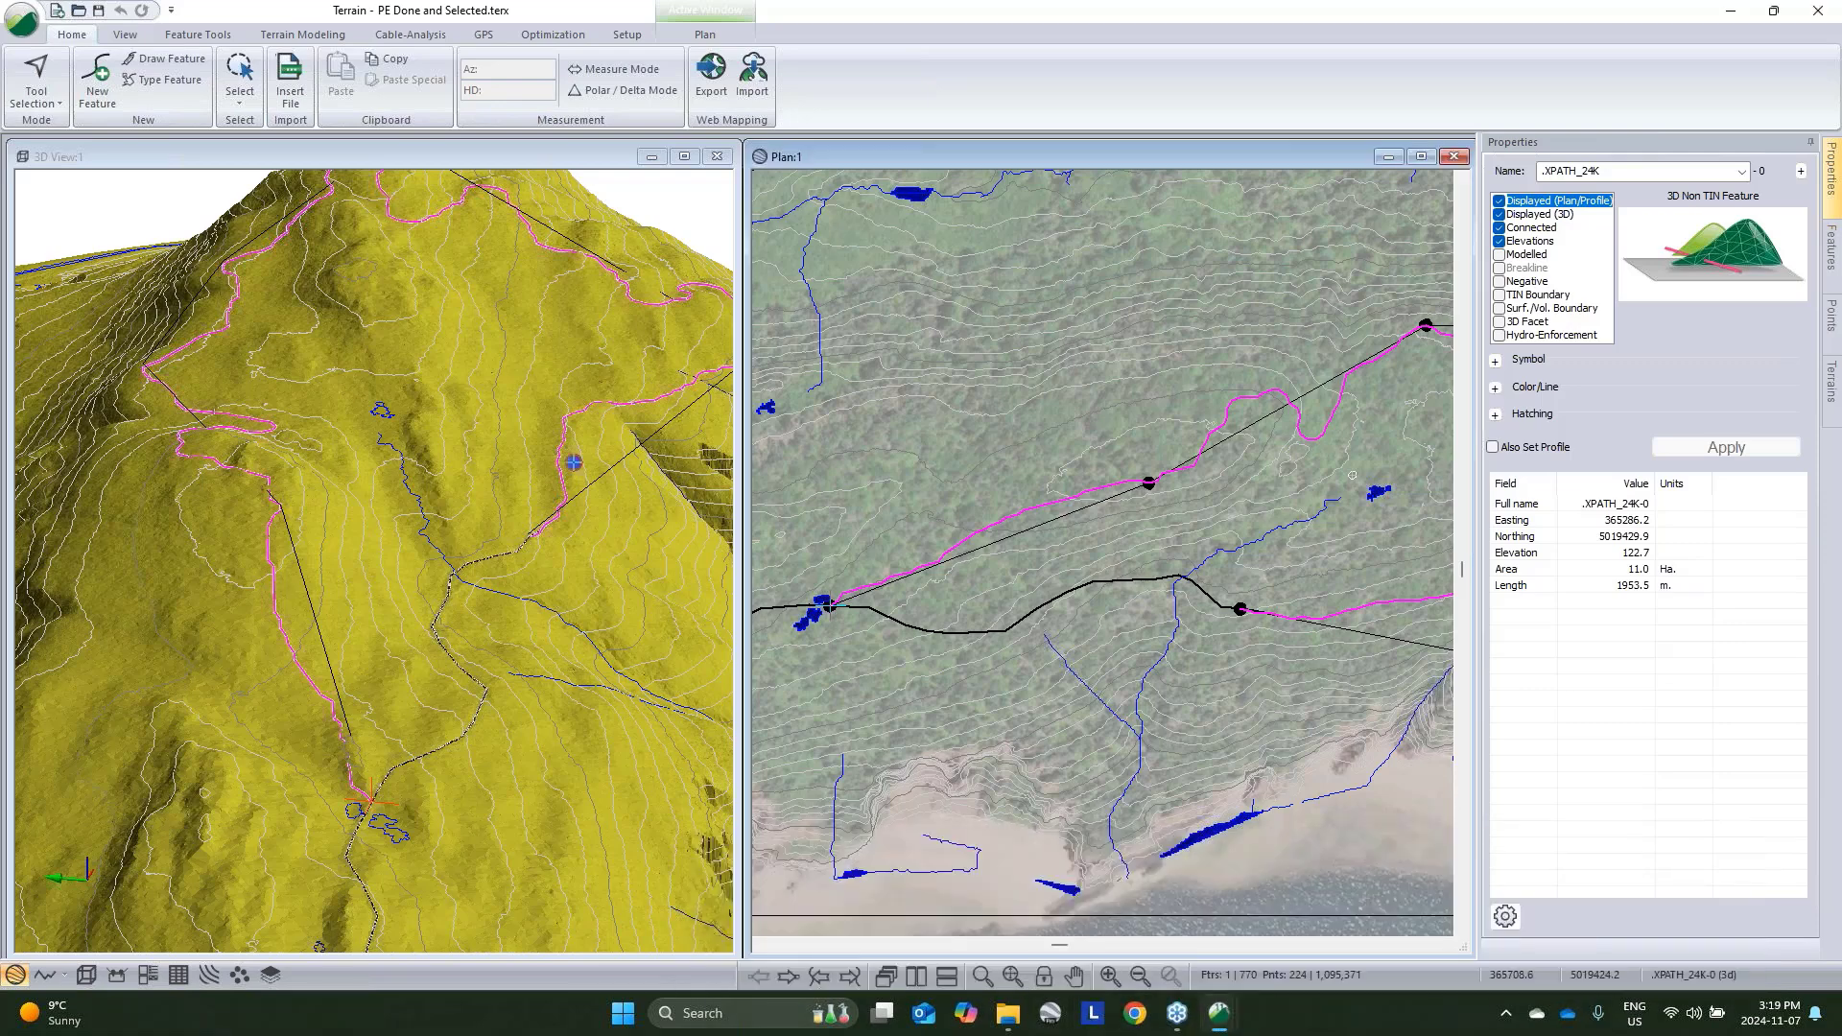
# Examine how the joined trail path follows the straight POI segments around the whole loop, including its eastern switchbacks
pyautogui.scroll(-3, 1151, 475)
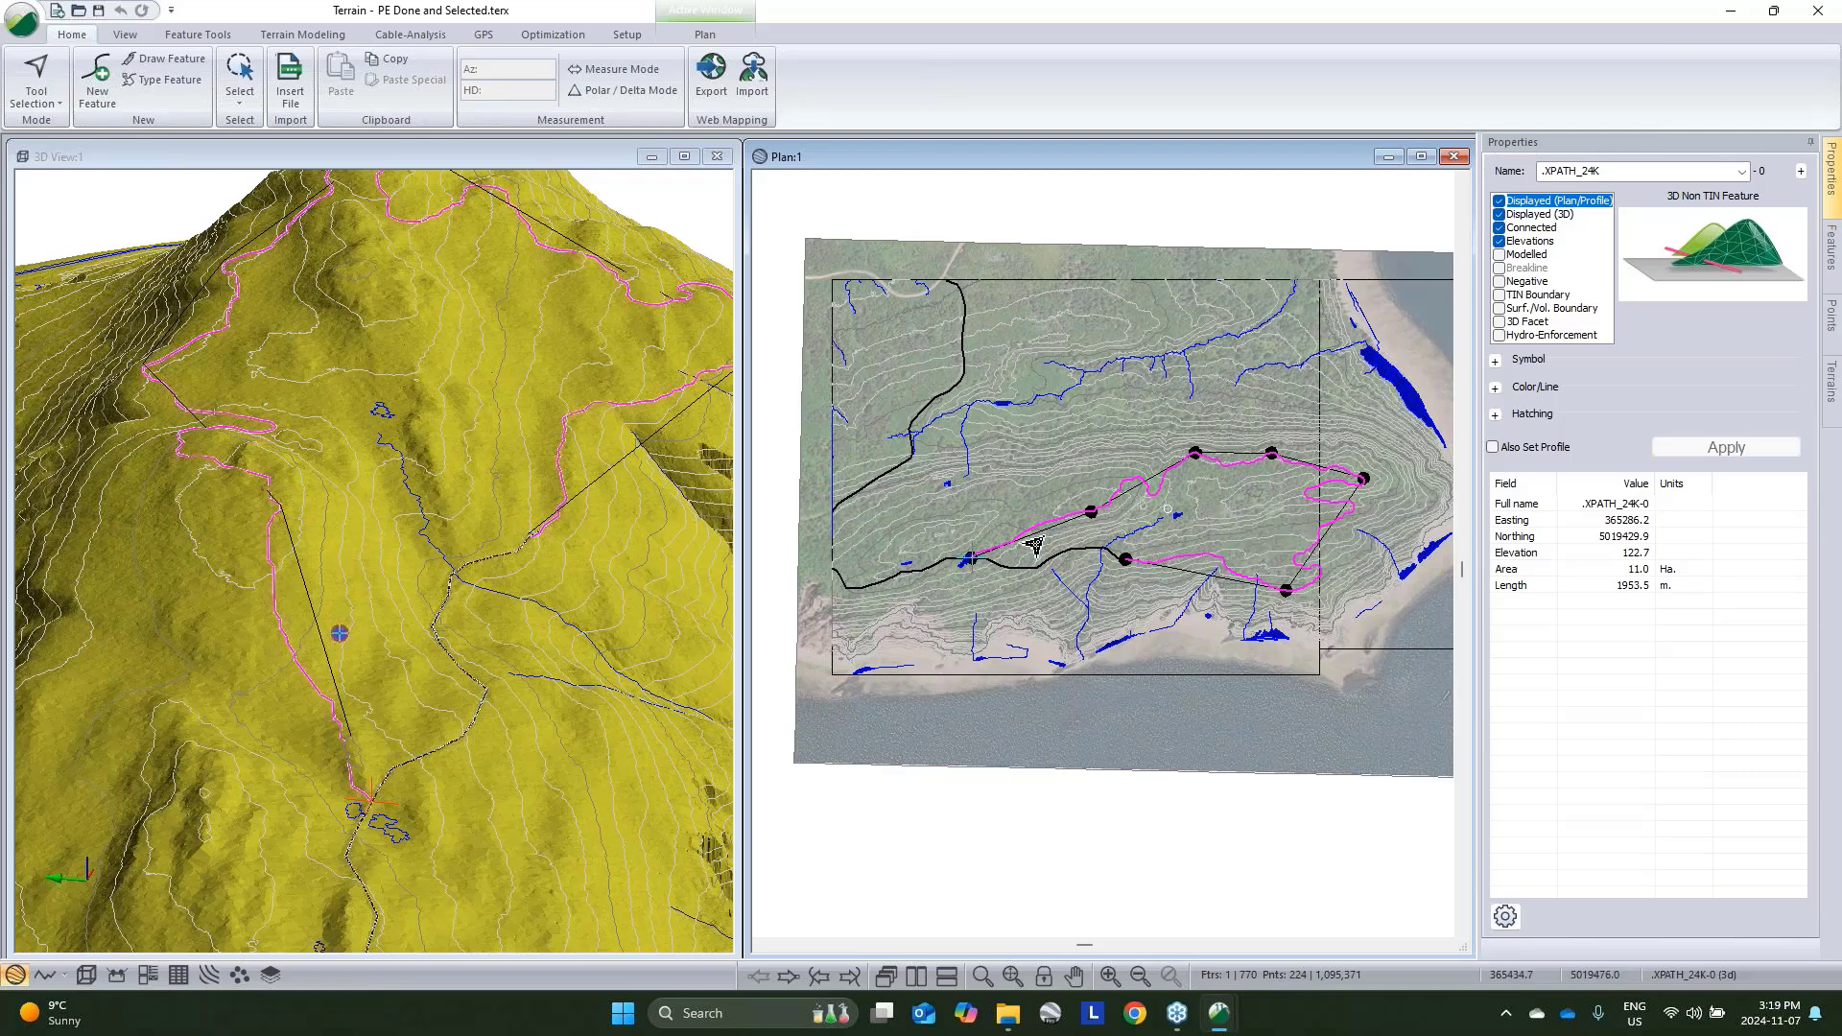
pyautogui.moveTo(1091, 518)
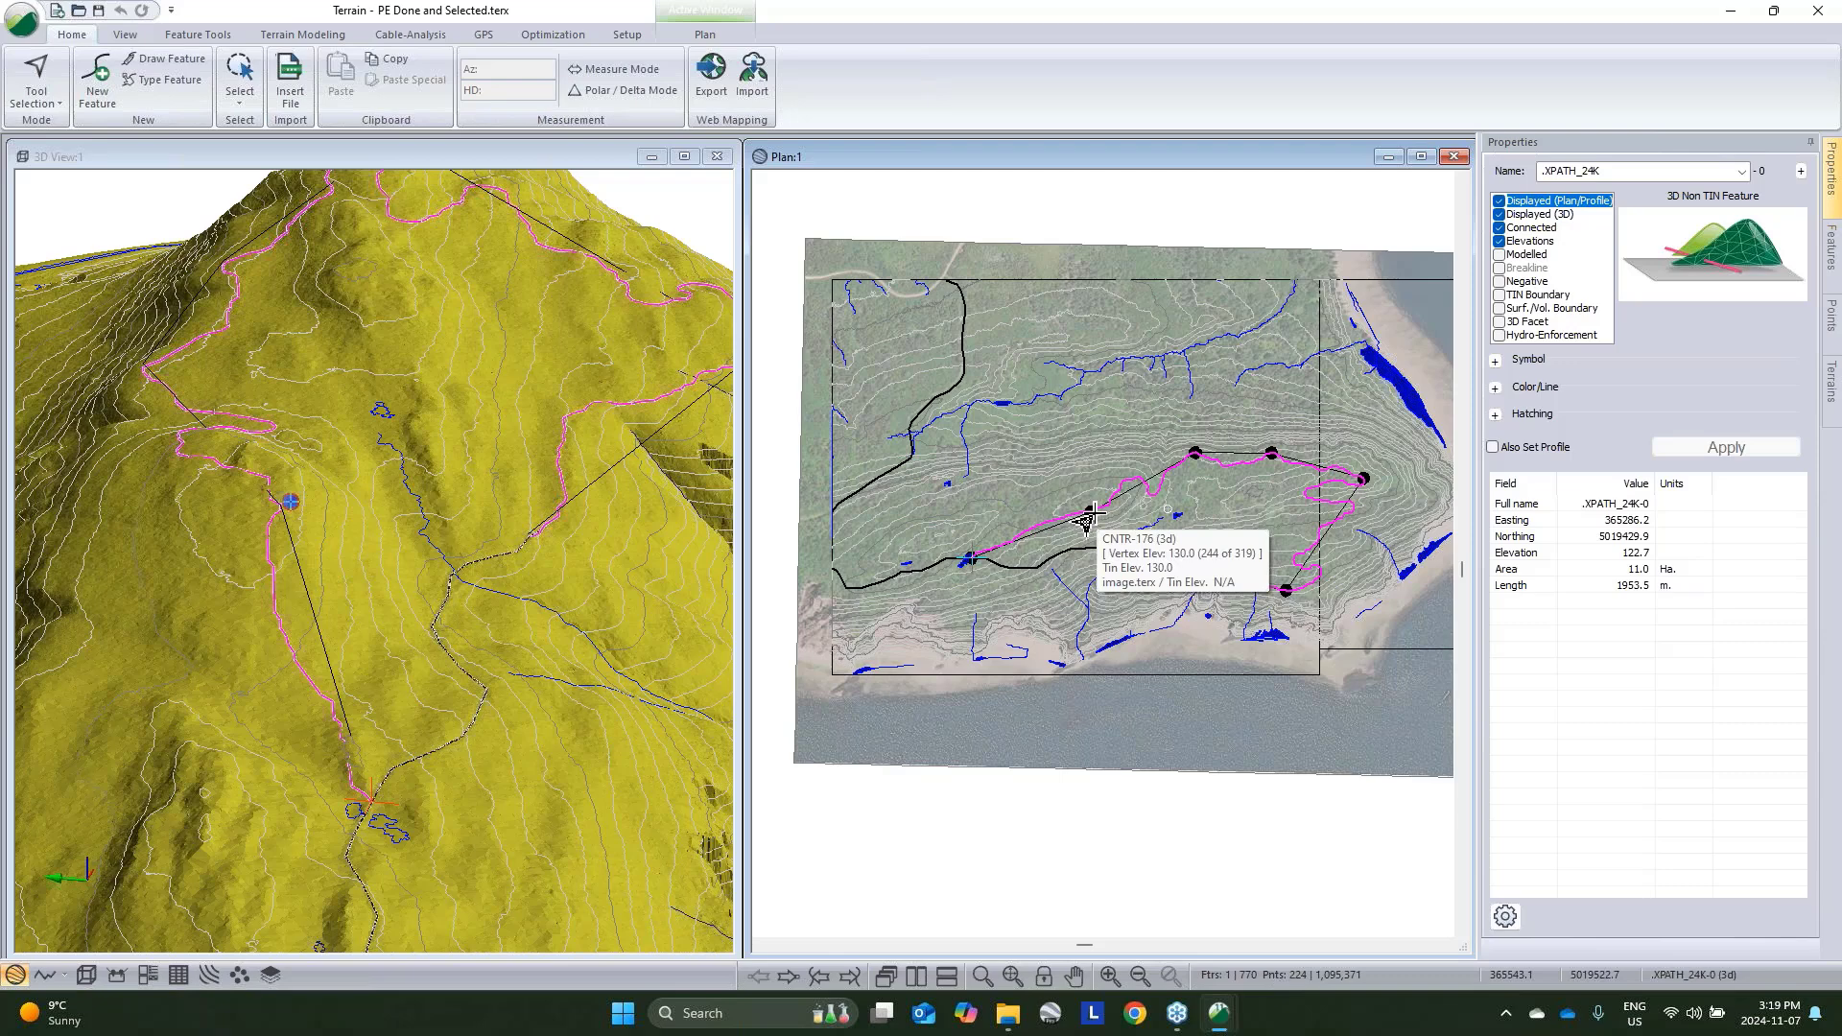
pyautogui.click(1126, 559)
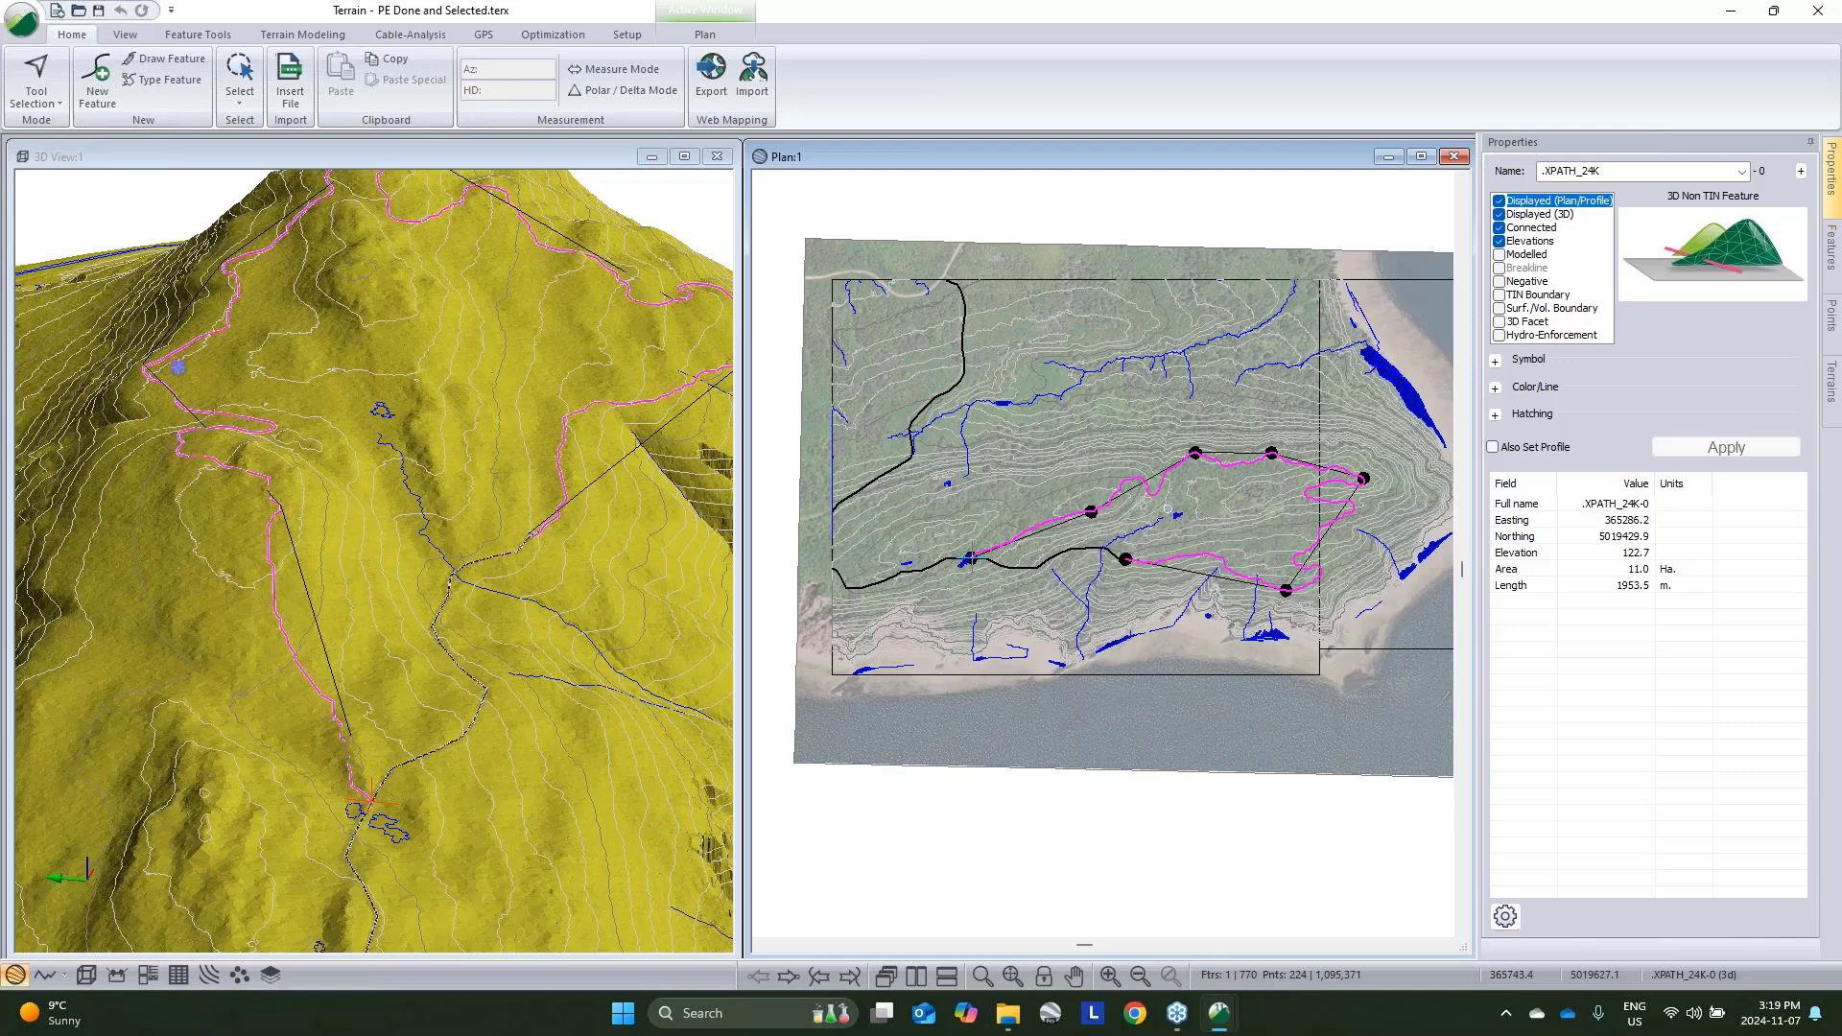
pyautogui.moveTo(1168, 509)
pyautogui.scroll(5, 1168, 499)
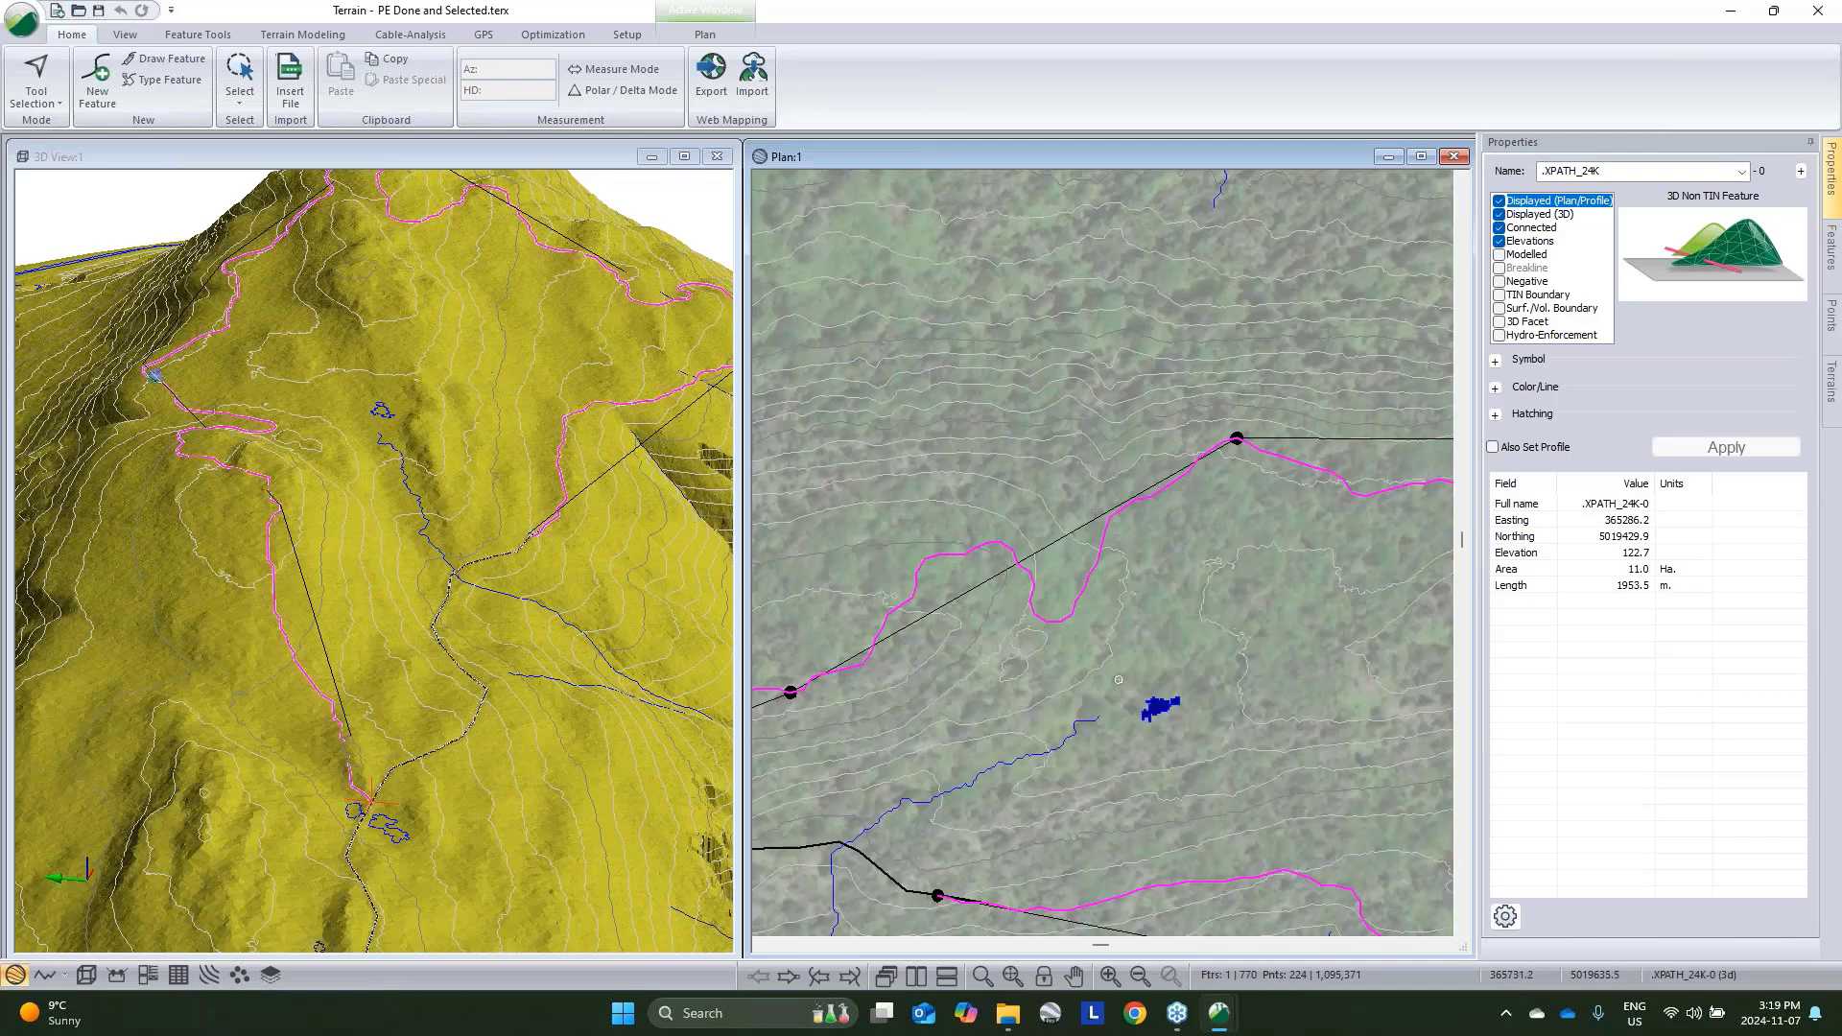
pyautogui.moveTo(1227, 436); pyautogui.dragTo(1140, 395, button='middle')
pyautogui.moveTo(1136, 414)
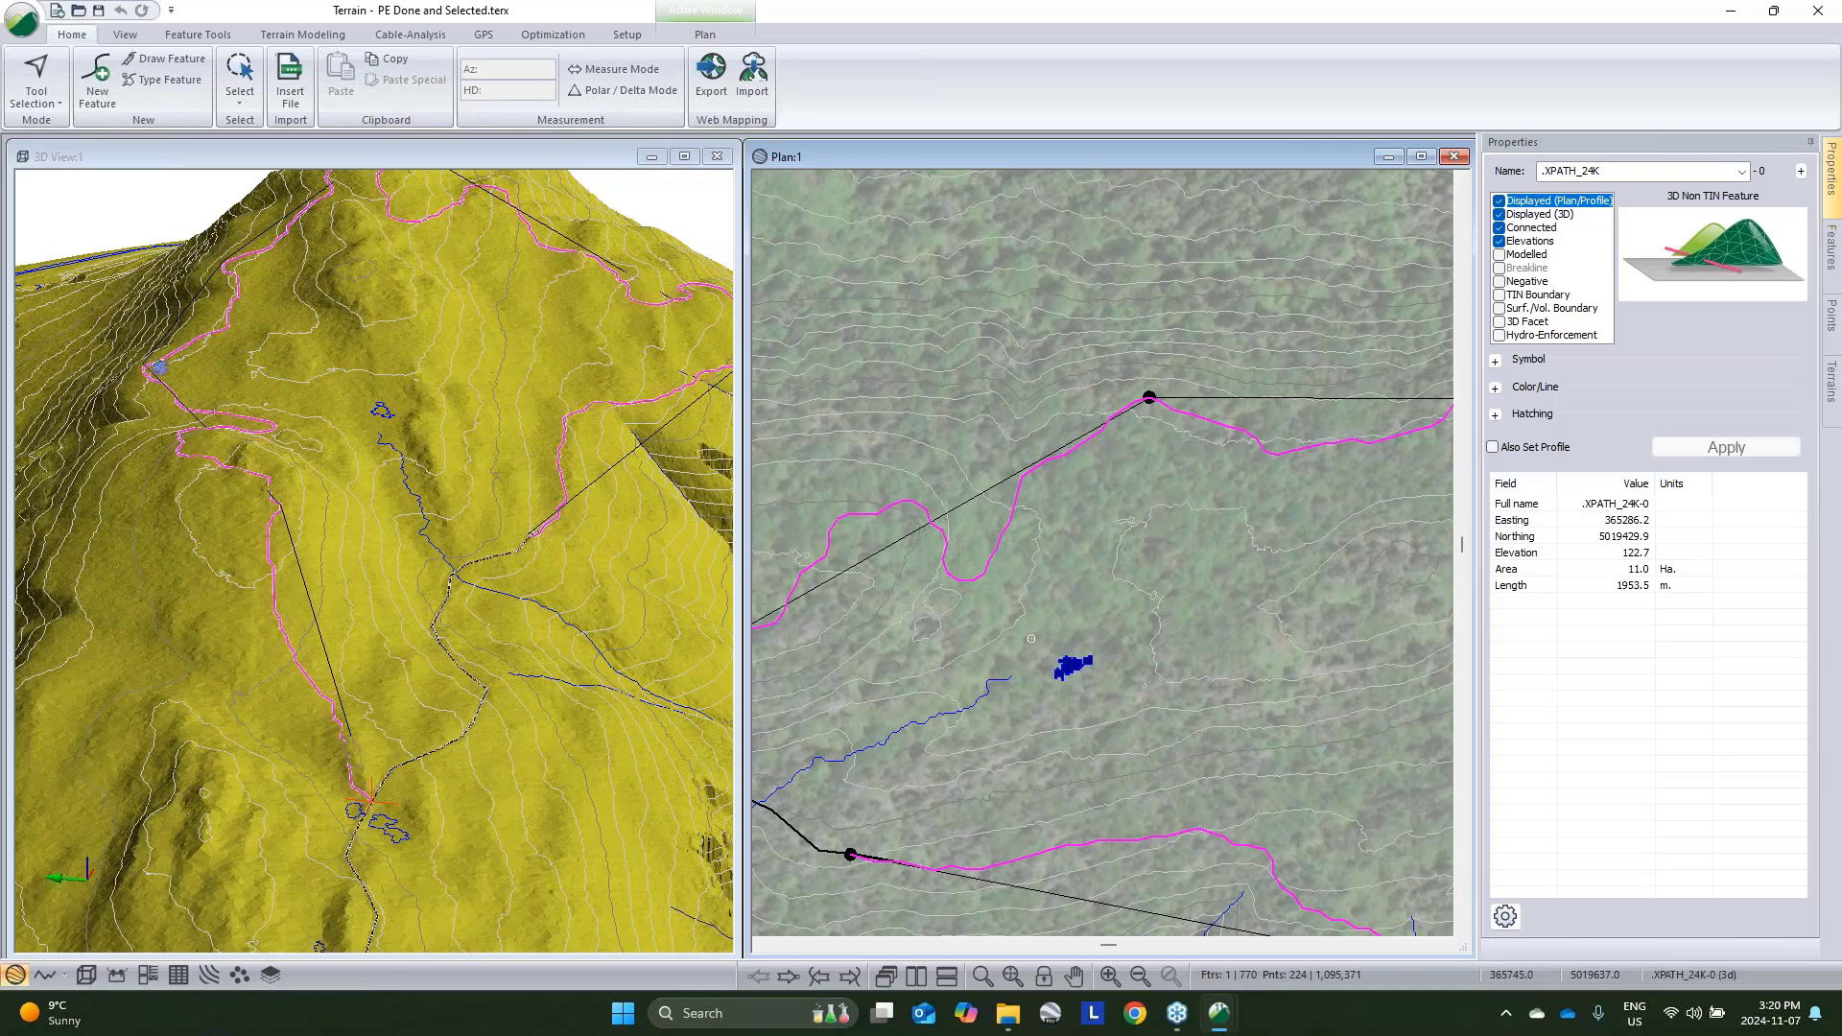
pyautogui.scroll(-3, 1121, 391)
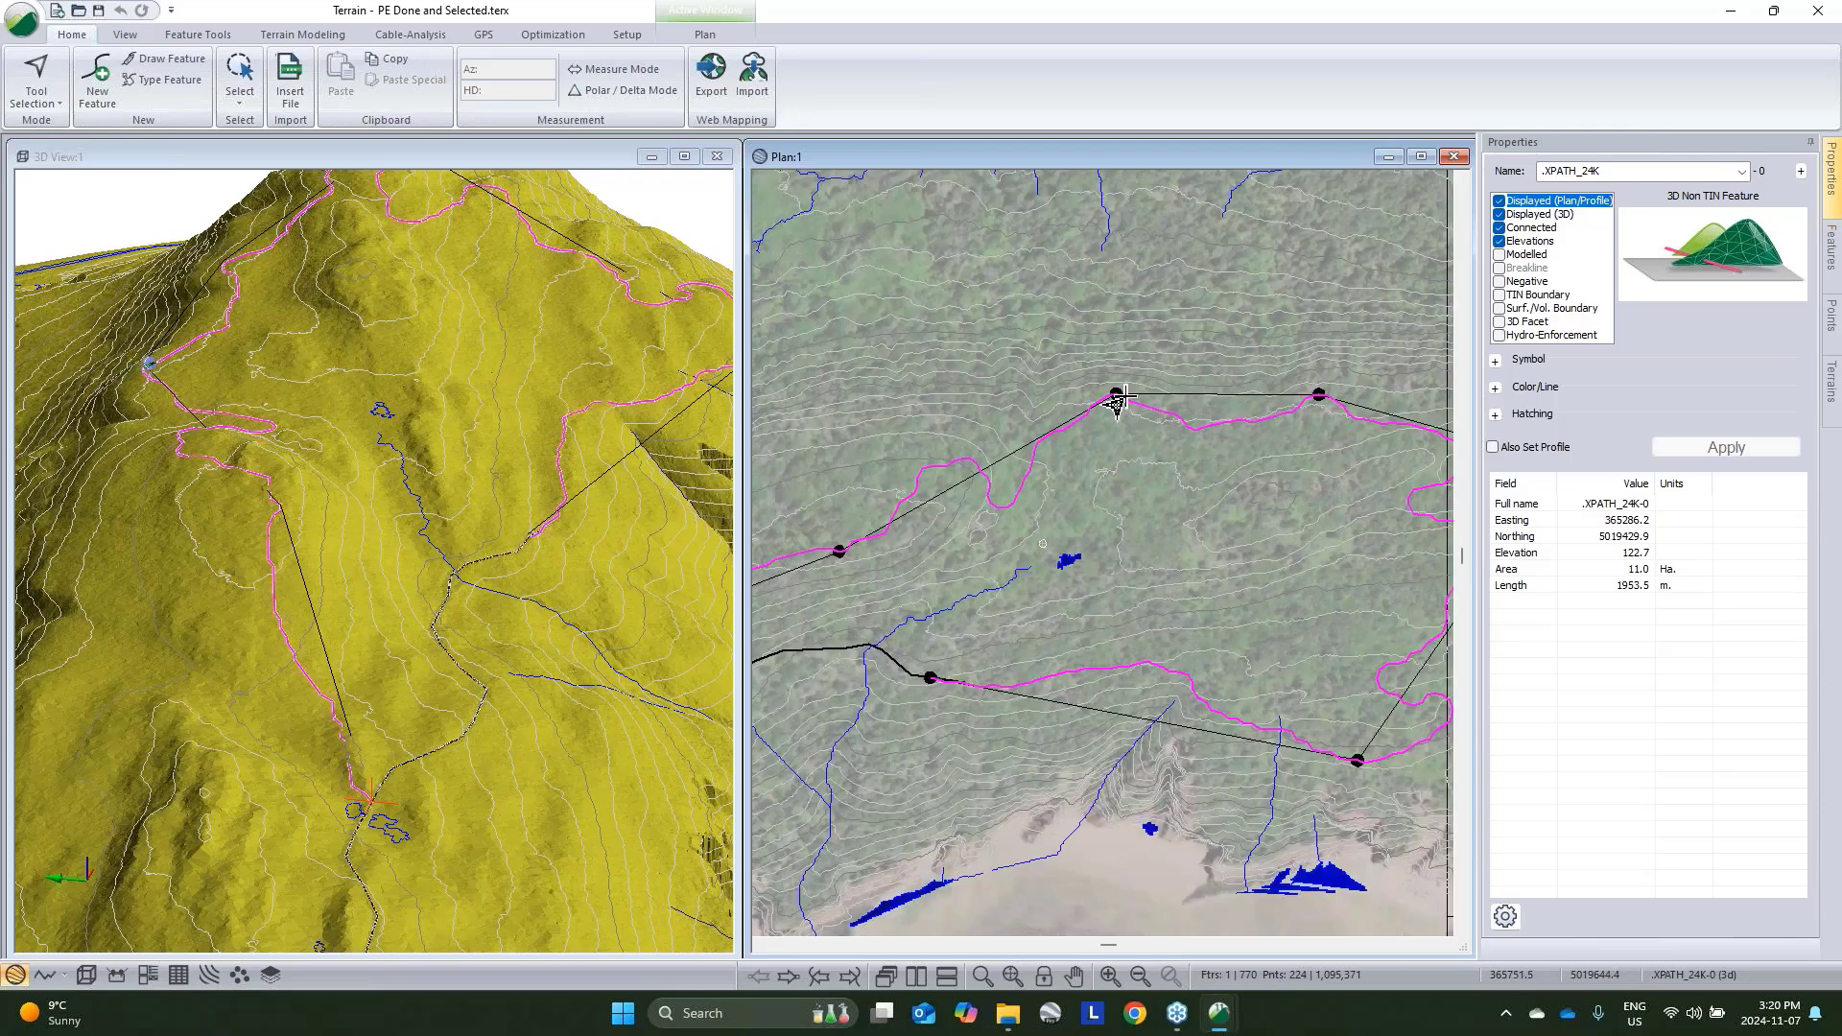
pyautogui.moveTo(1203, 393)
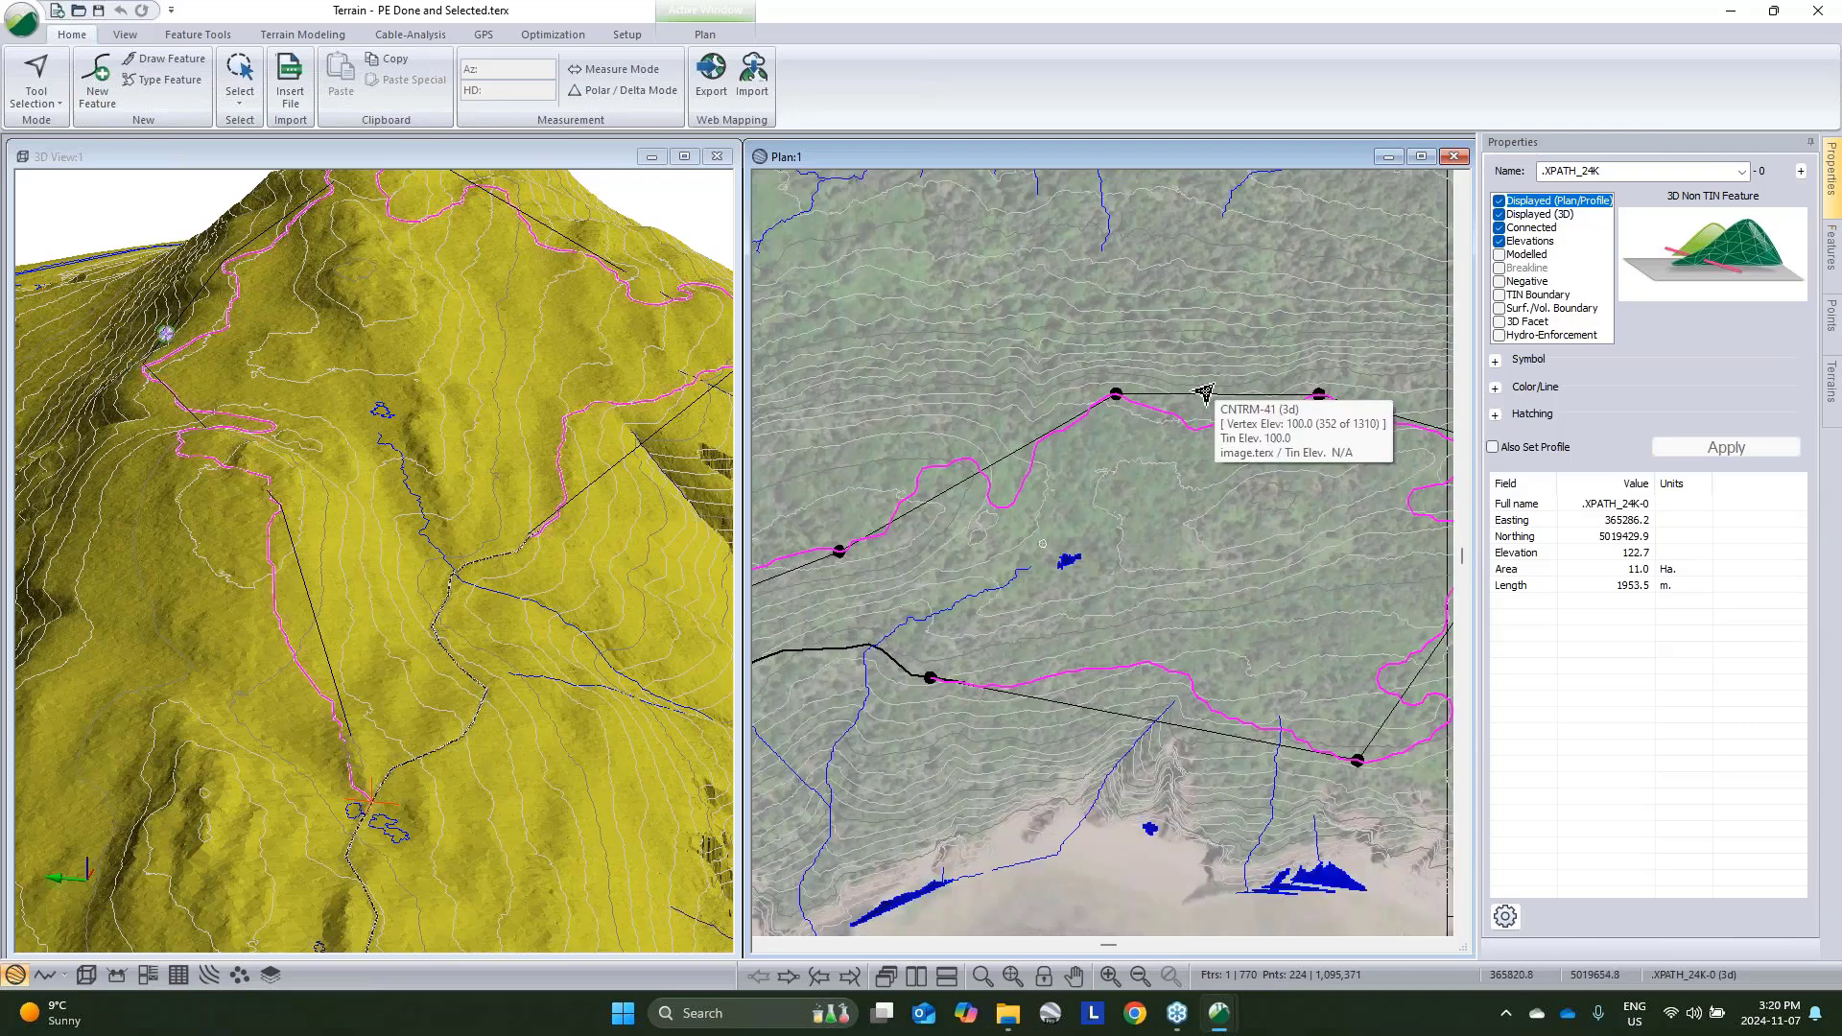
pyautogui.moveTo(1221, 442); pyautogui.dragTo(1030, 406, button='middle')
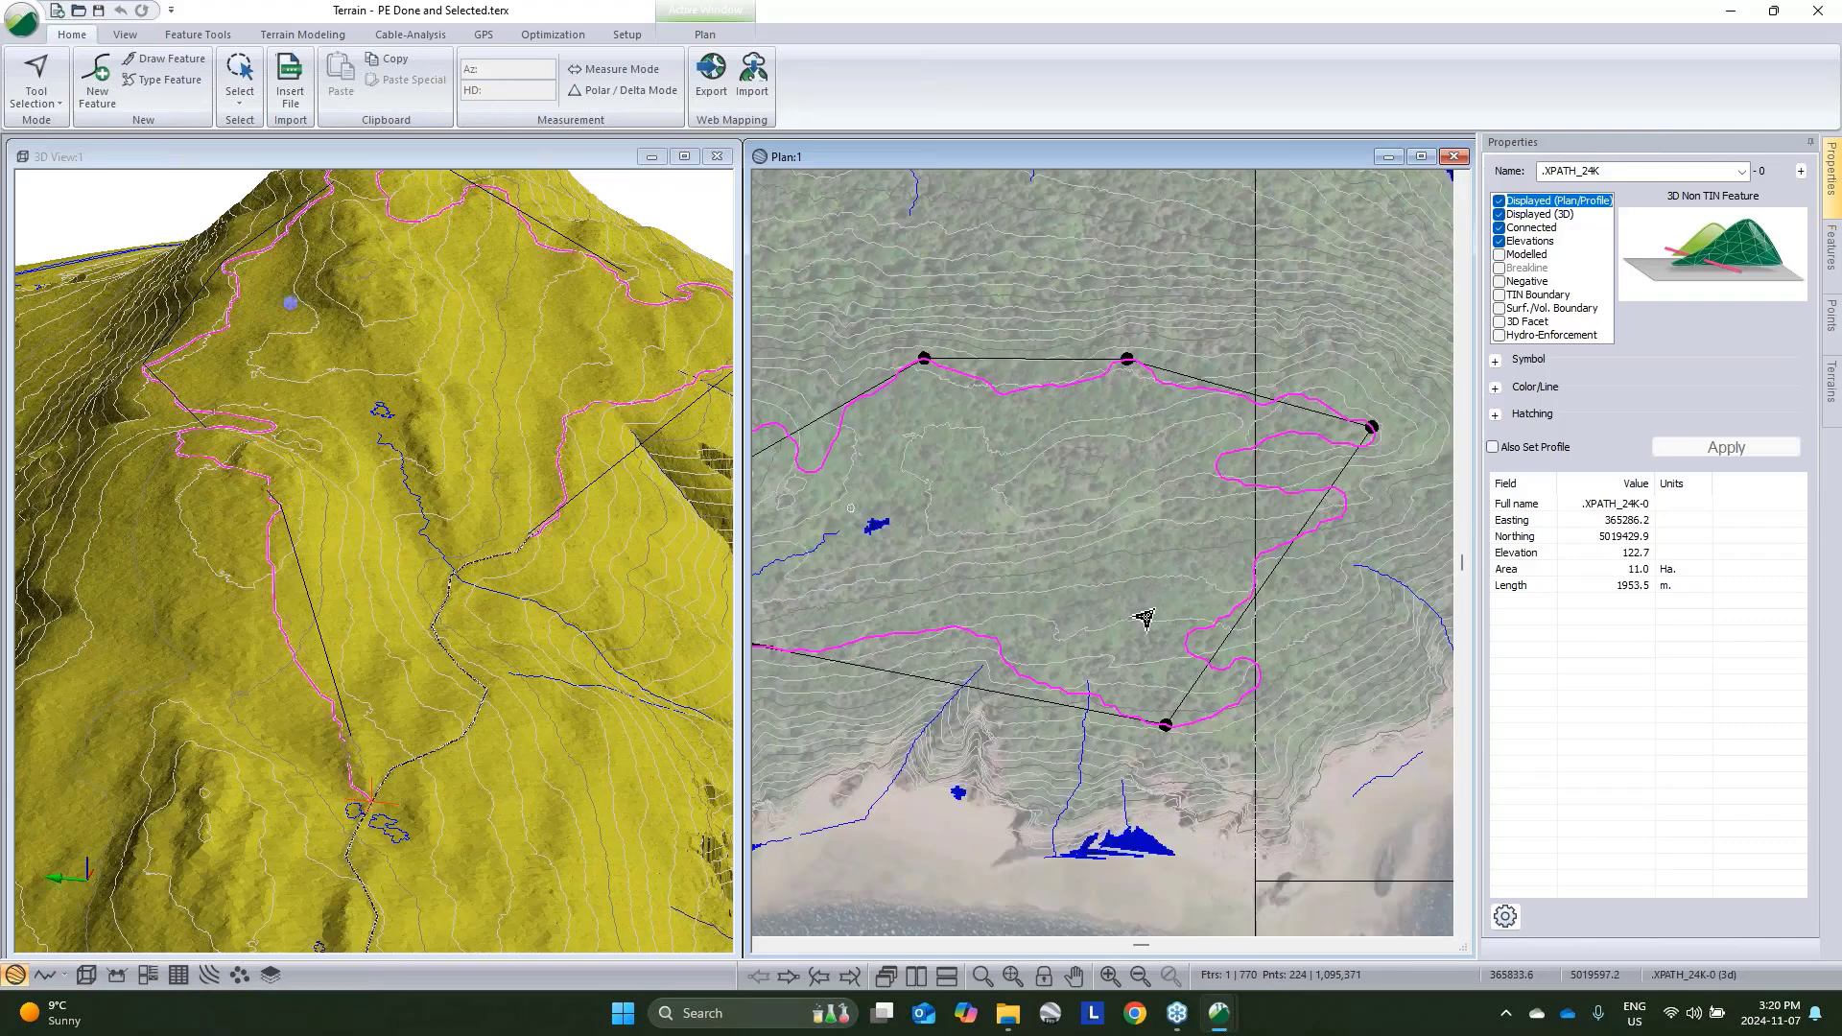
pyautogui.moveTo(1202, 382); pyautogui.dragTo(1202, 414, button='middle')
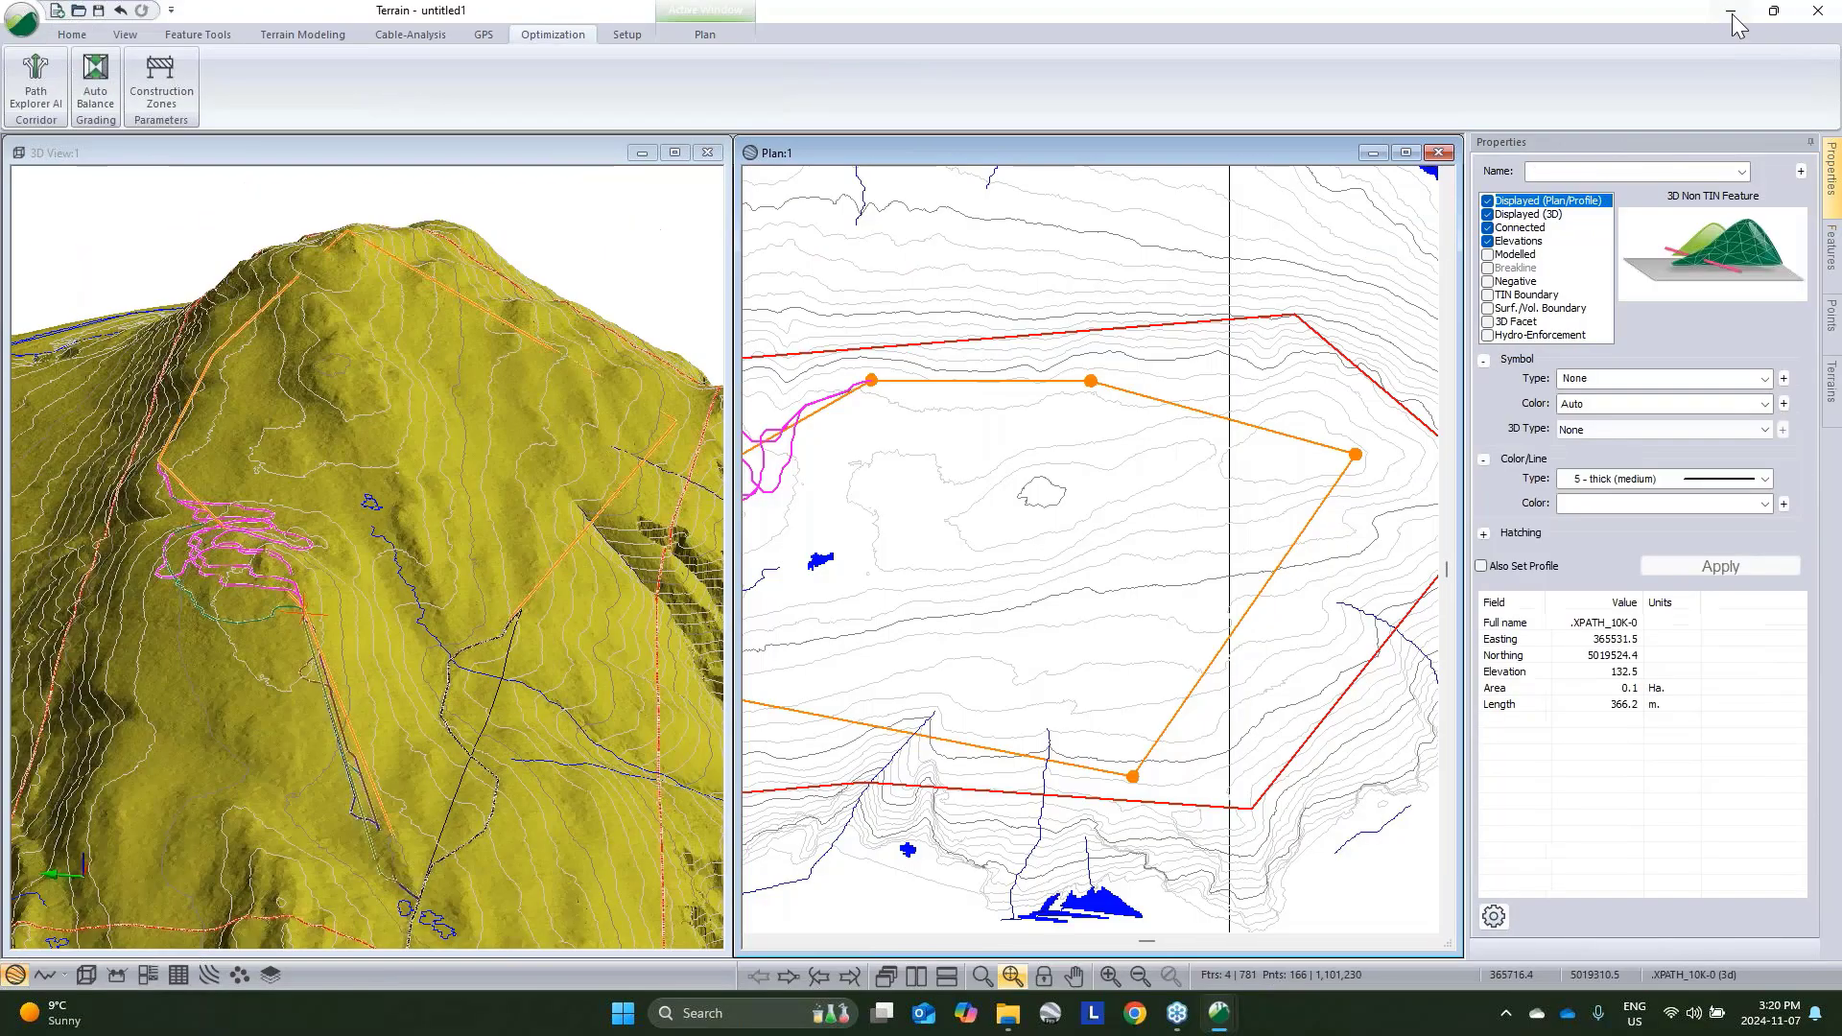
# Launch RoadEng's alignment design module and start a new design with PE Done and Selected.terx as the original ground surface
pyautogui.click(1732, 13)
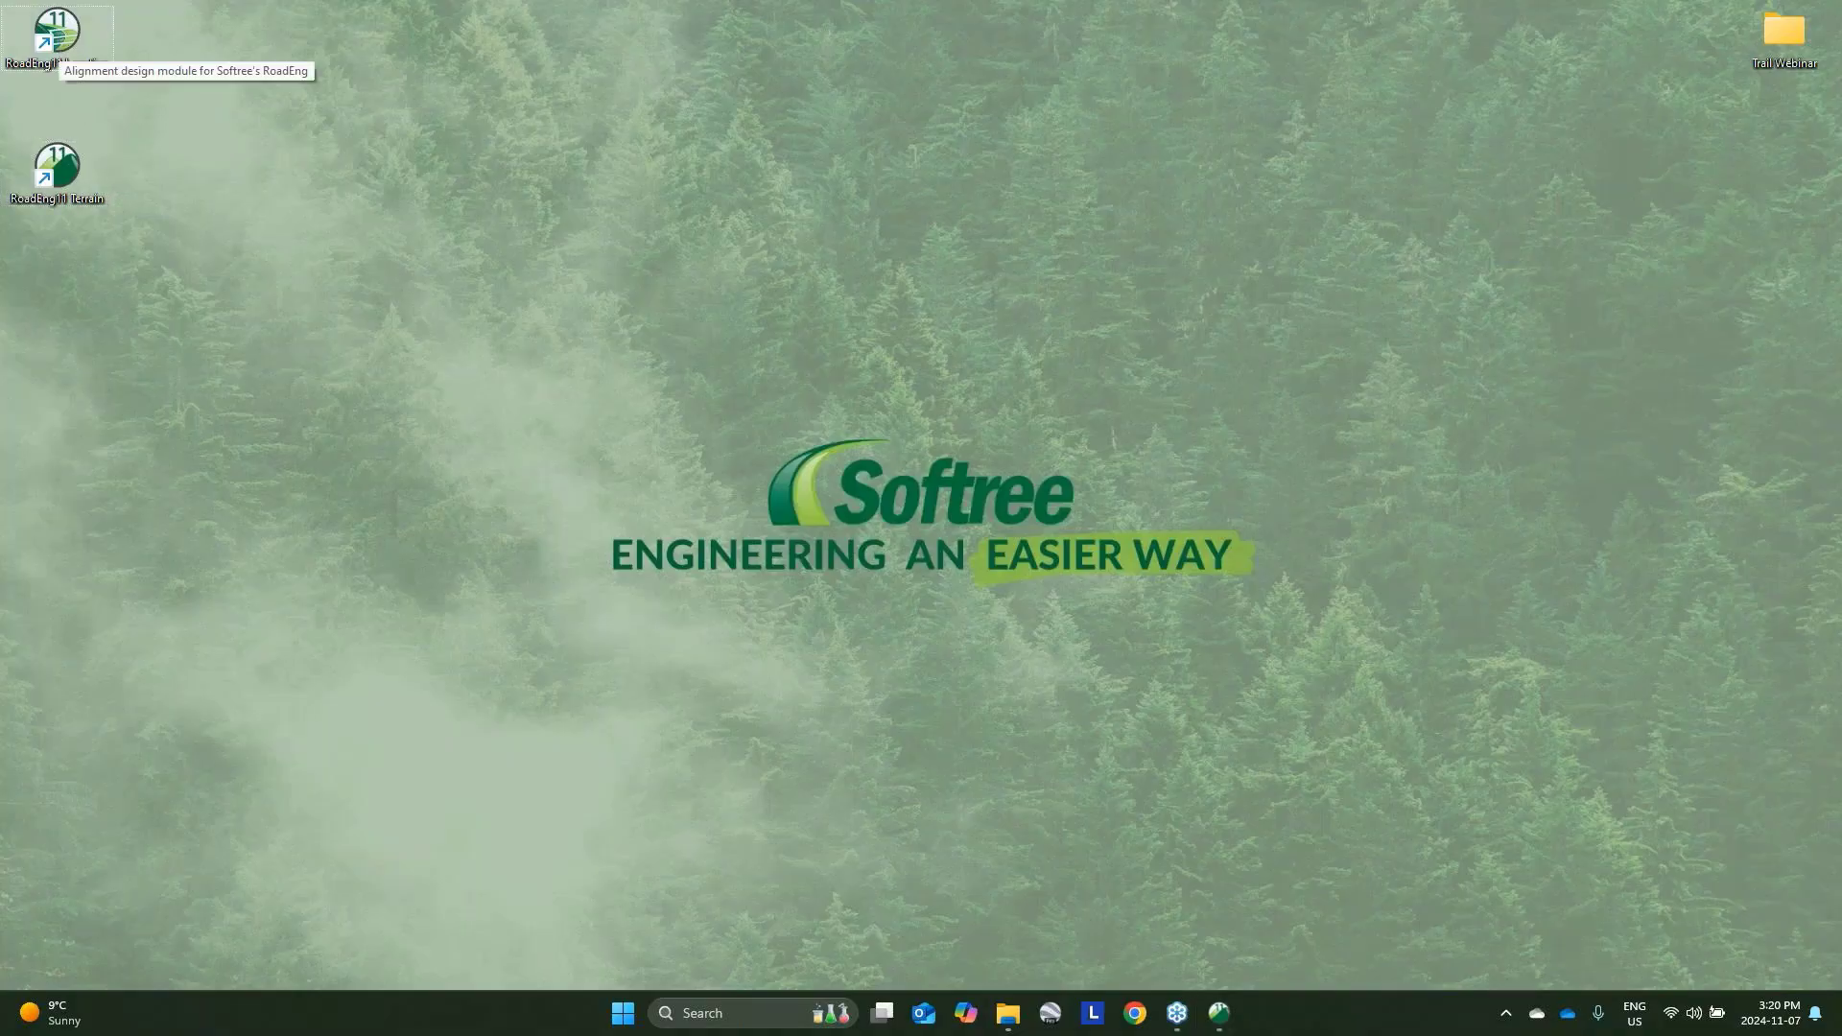
pyautogui.doubleClick(57, 31)
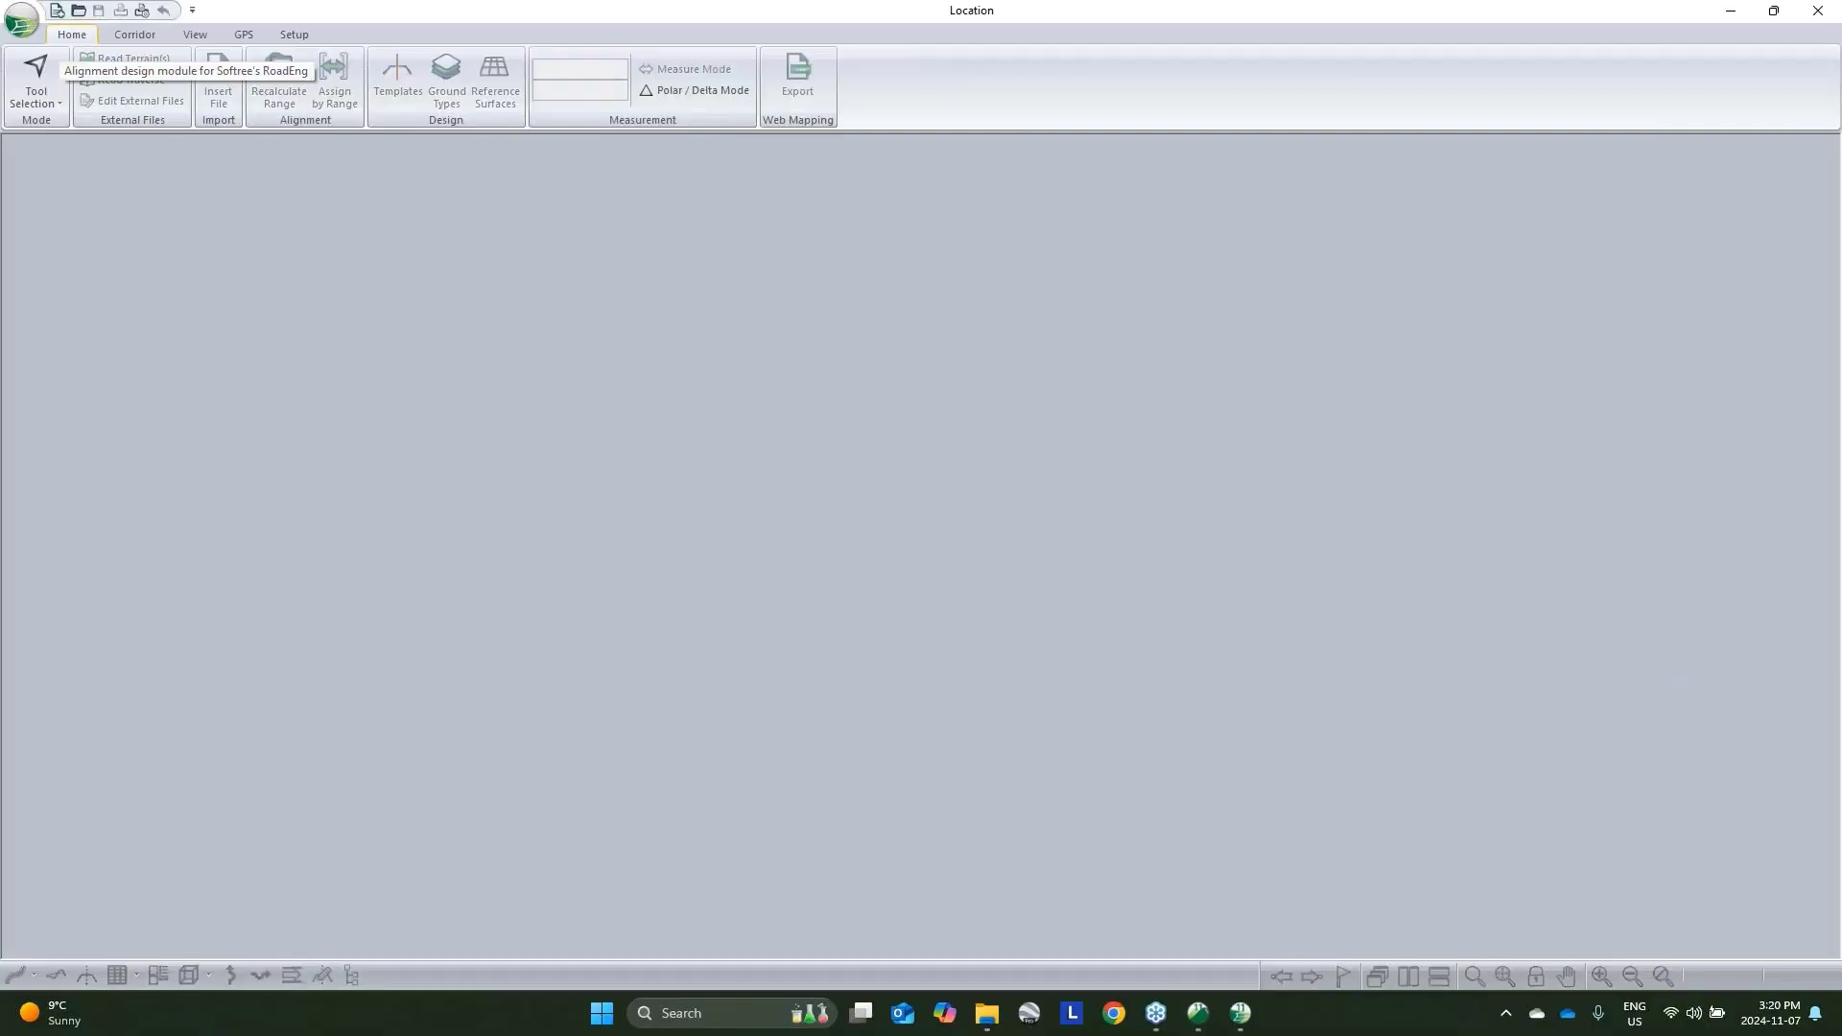
pyautogui.click(29, 22)
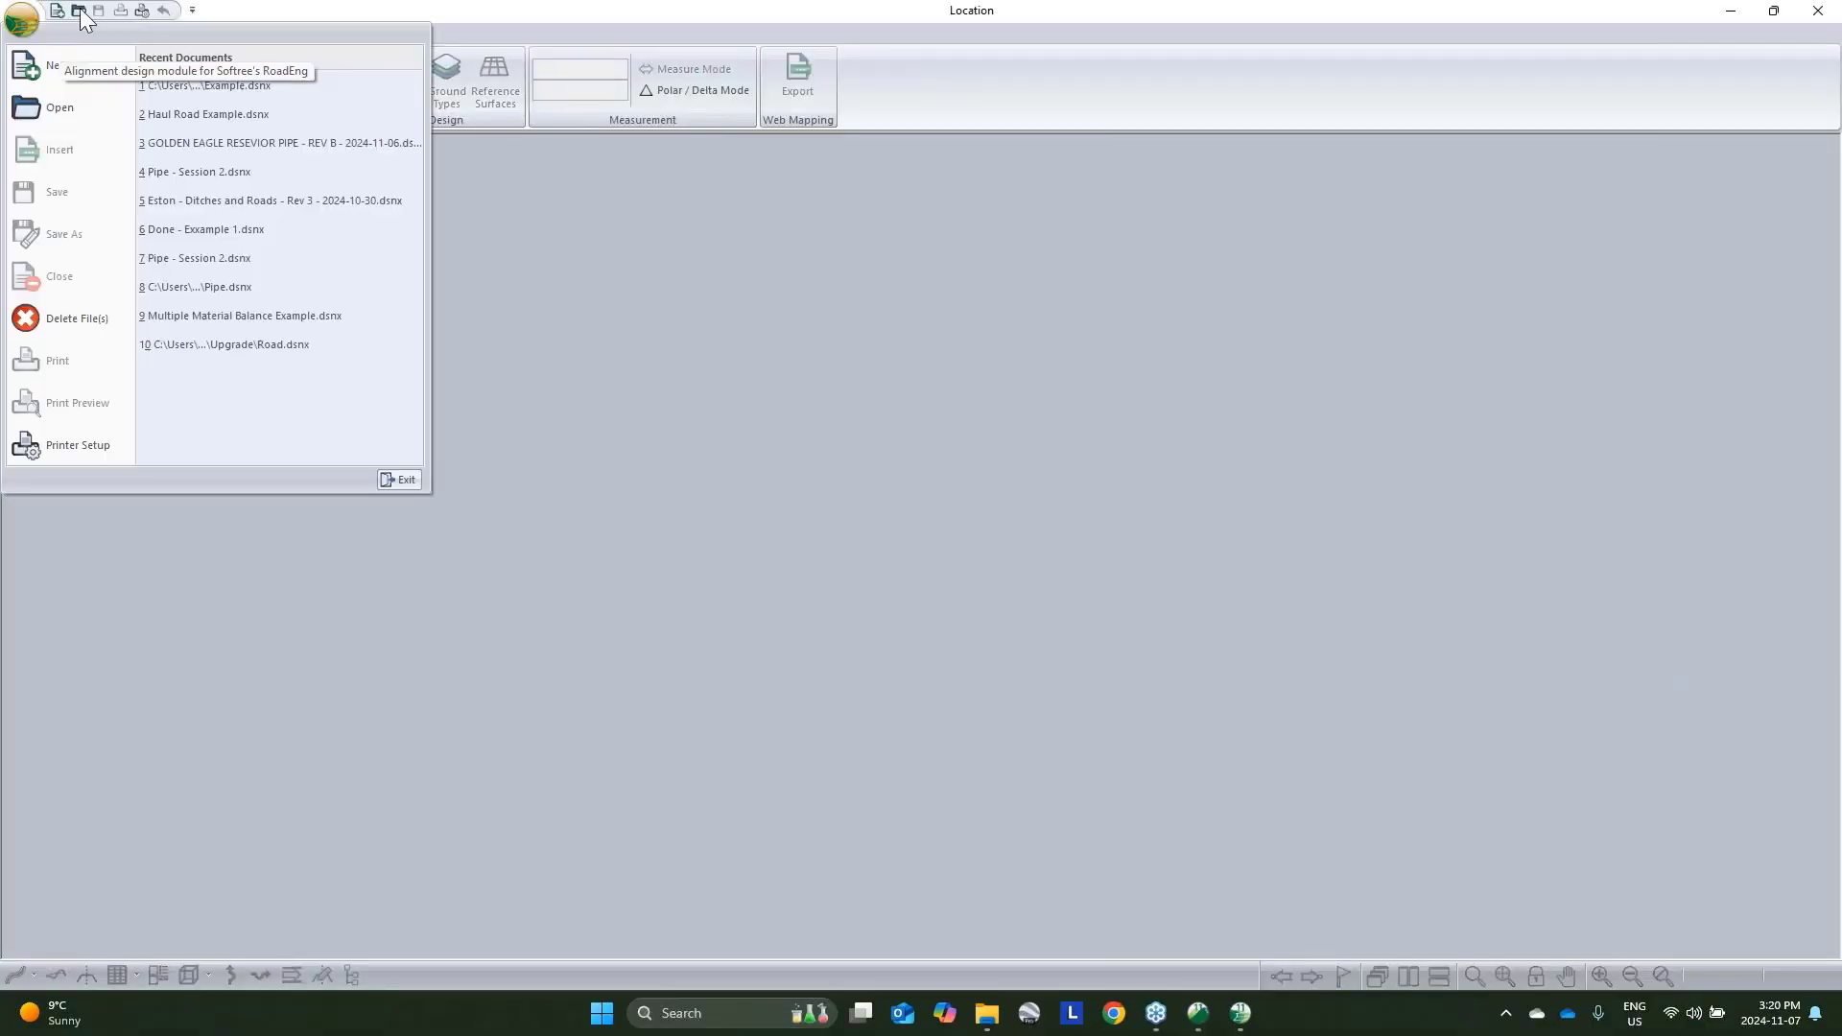
pyautogui.click(52, 60)
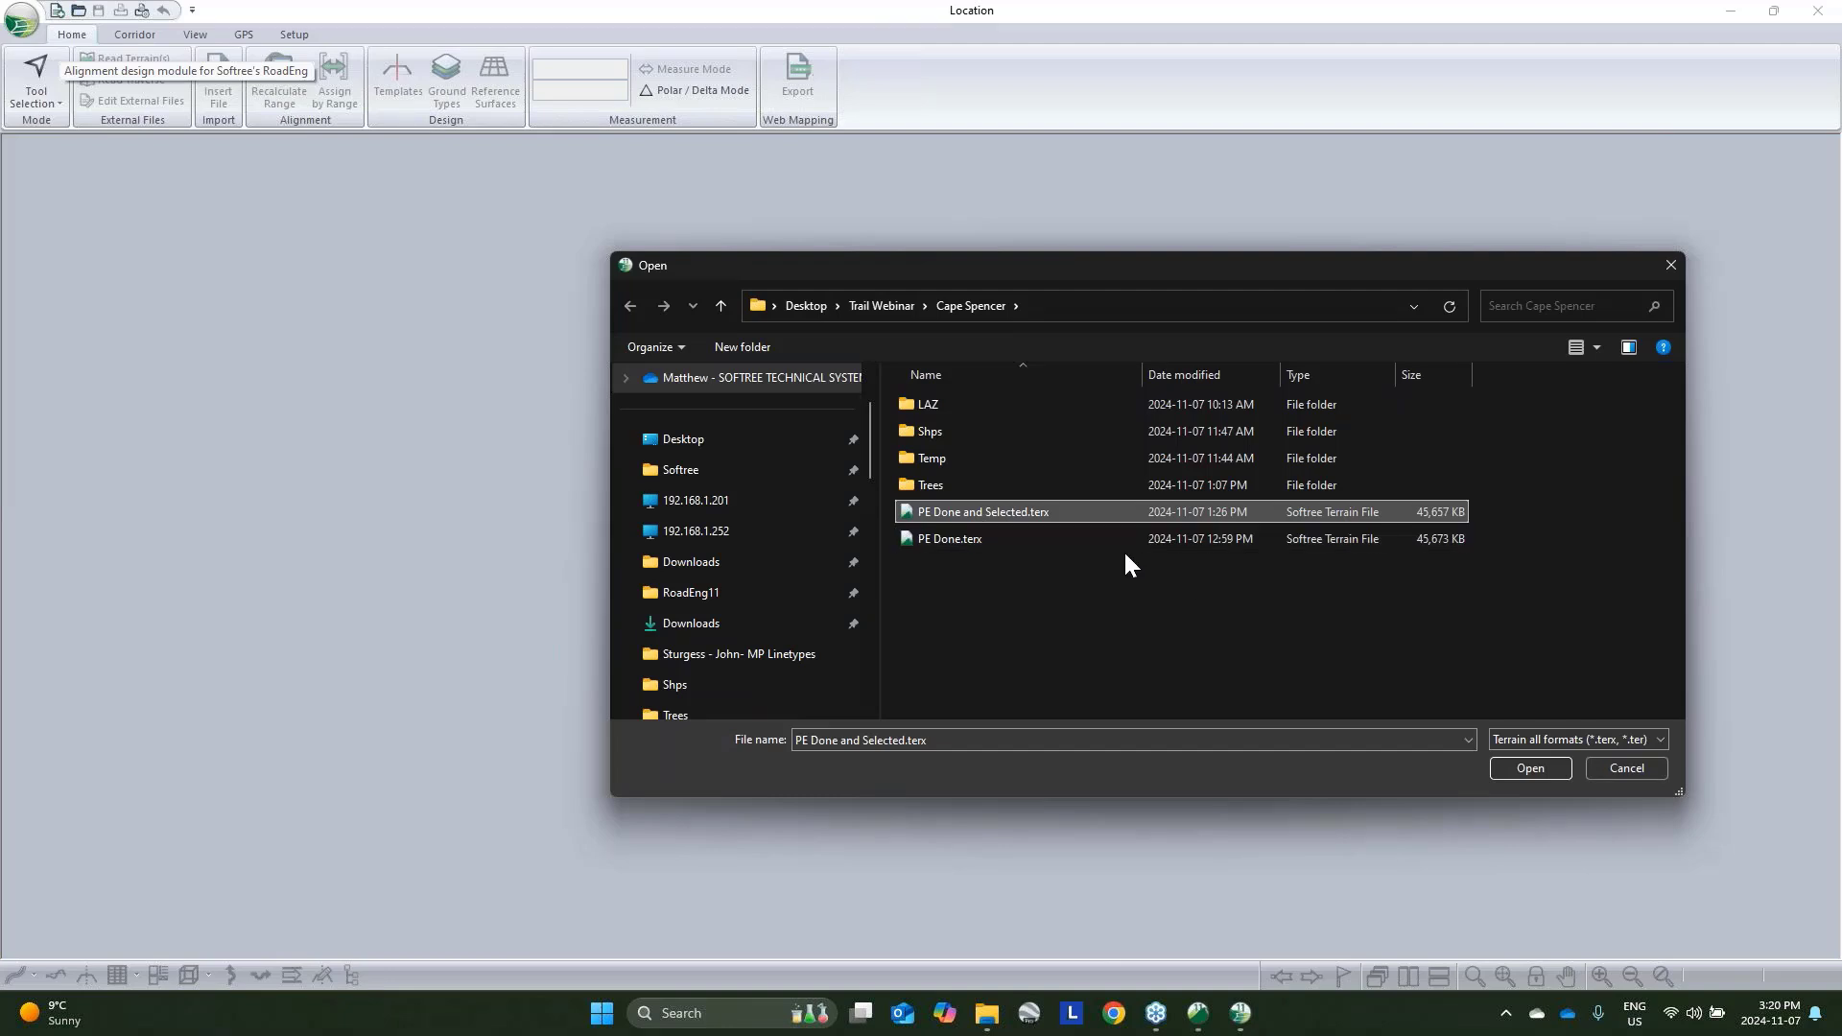
pyautogui.click(1531, 768)
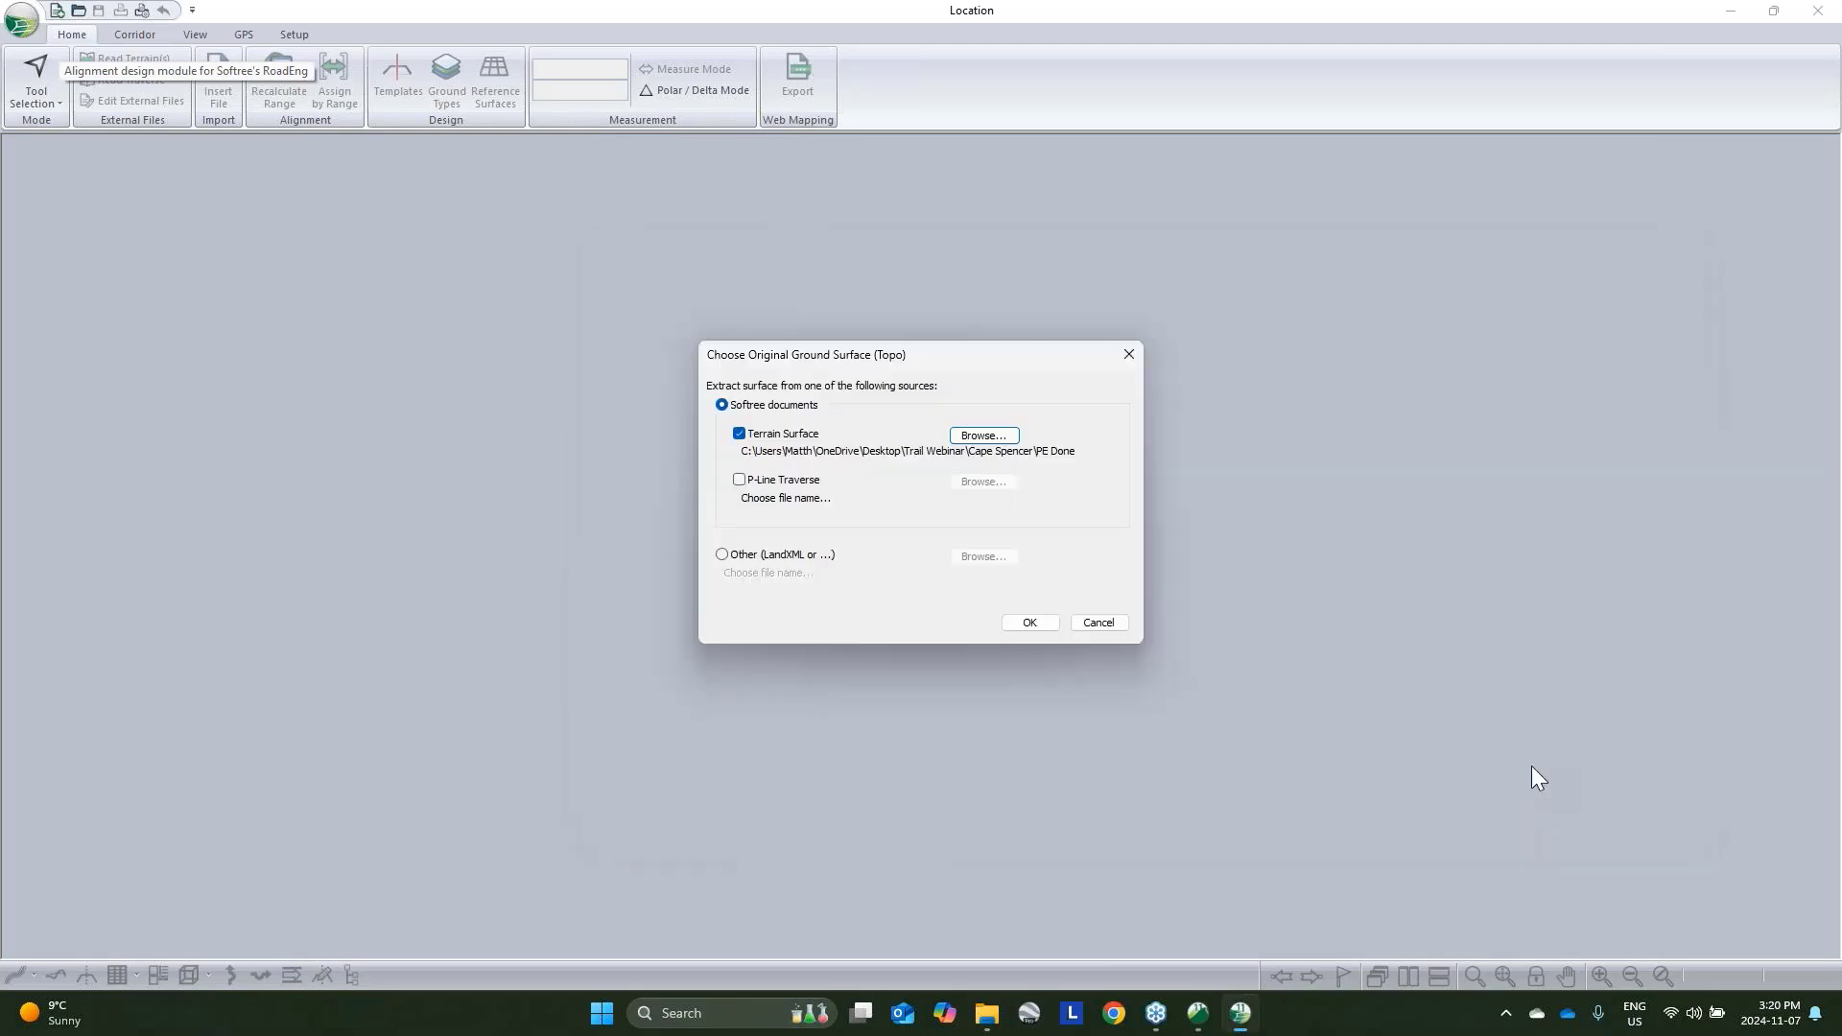
pyautogui.click(1046, 621)
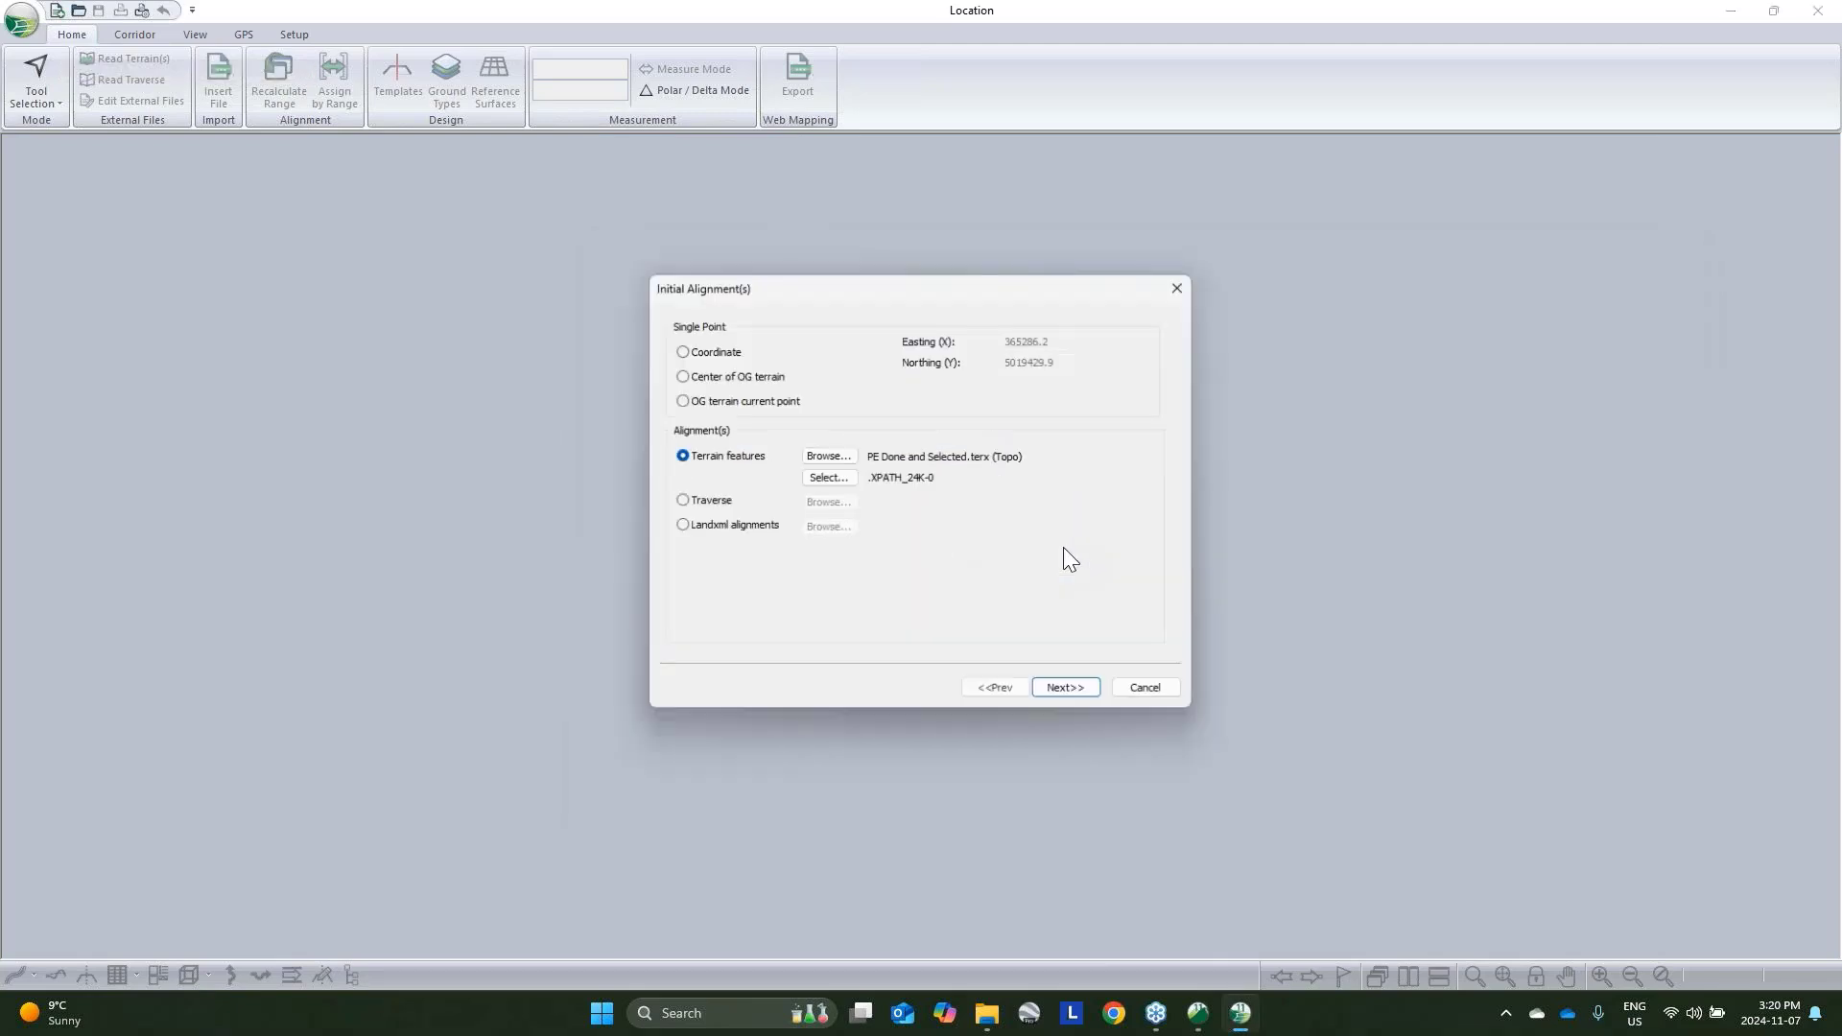
# Keep terrain feature .XPATH_24K-0 as the initial alignment and create the design with the default standard template and corridor surfaces
pyautogui.click(827, 478)
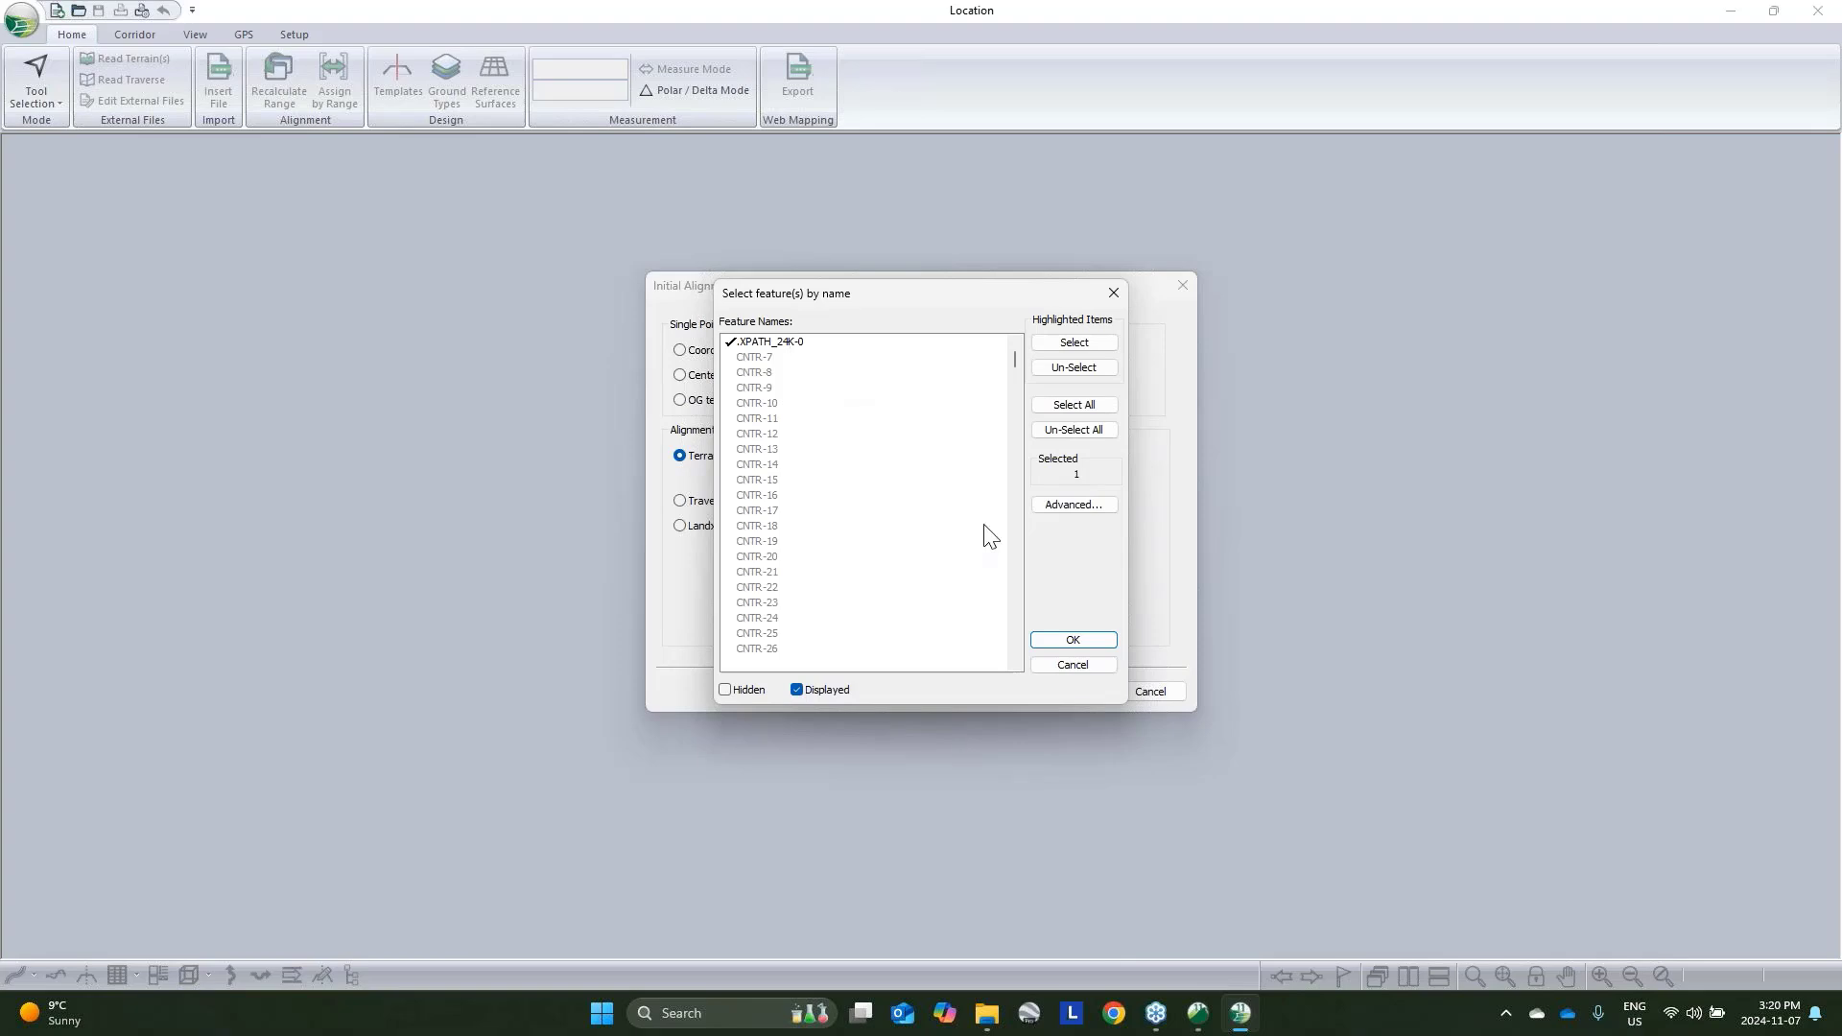
pyautogui.click(1075, 665)
pyautogui.click(1097, 692)
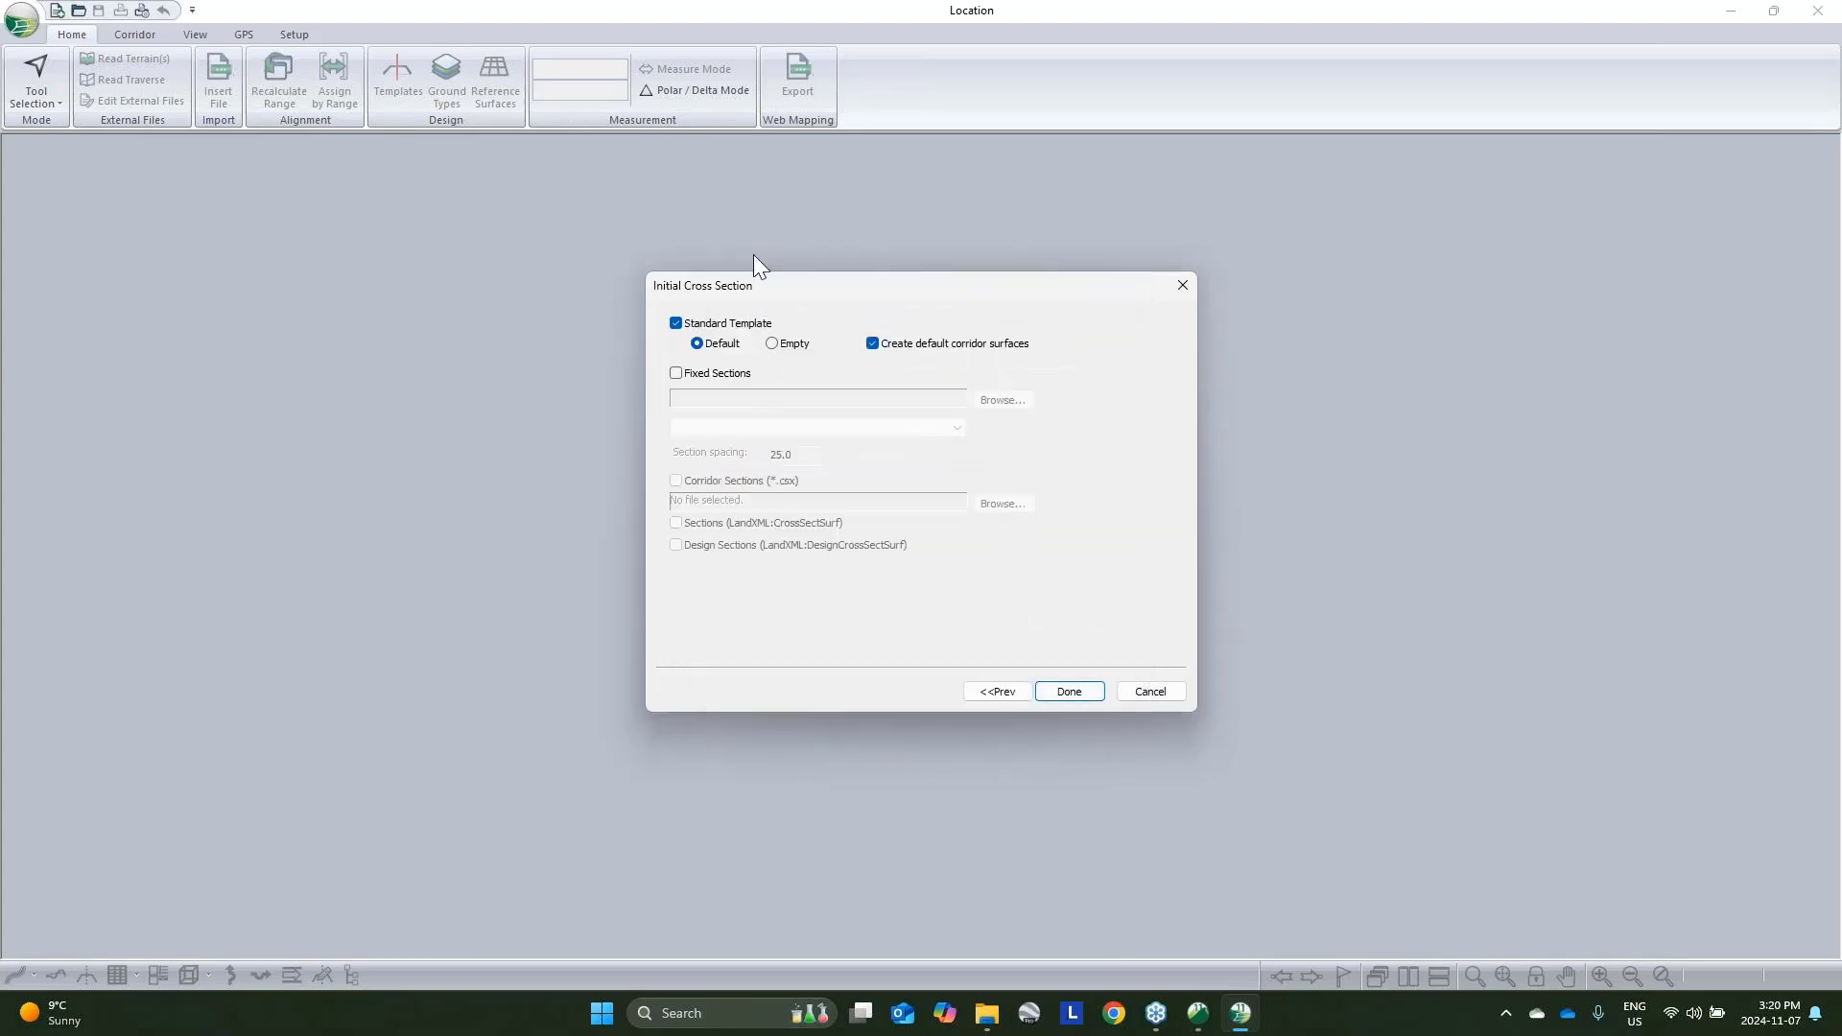
pyautogui.click(1069, 692)
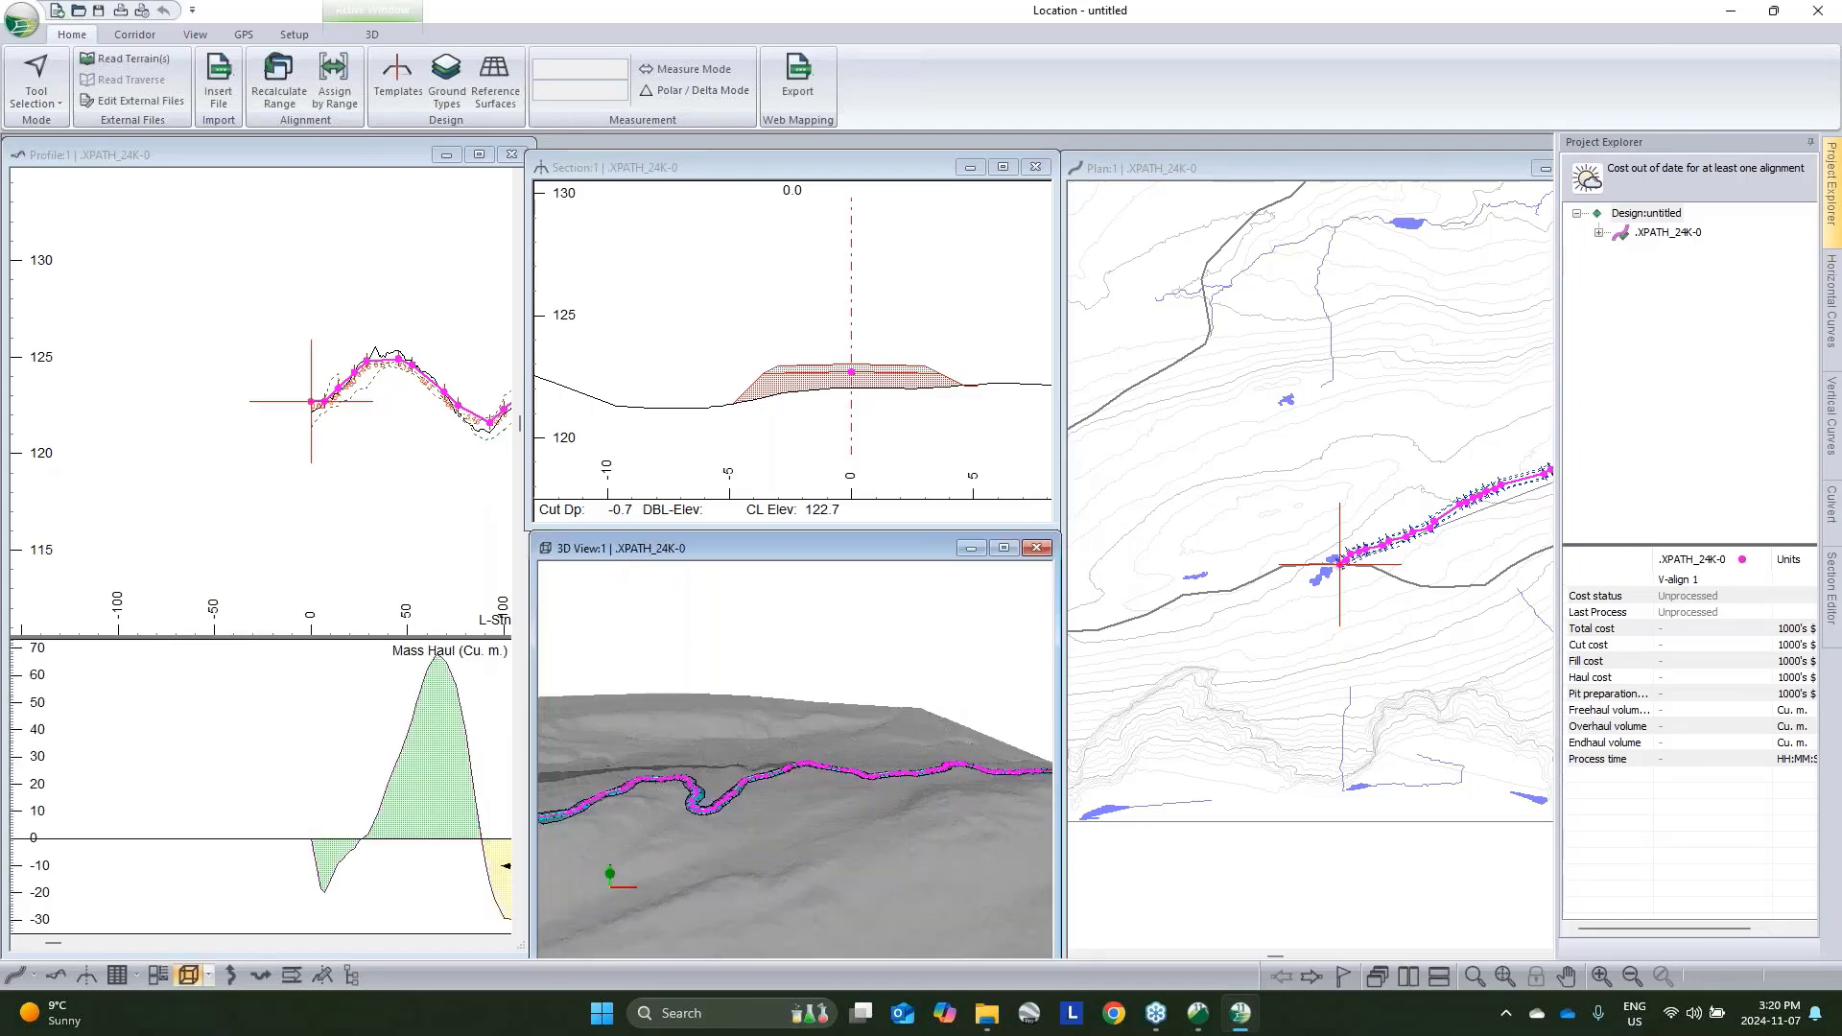
# Review the new alignment in the plan, profile, 3D and cross-section windows
pyautogui.click(1275, 522)
pyautogui.scroll(-2, 1255, 561)
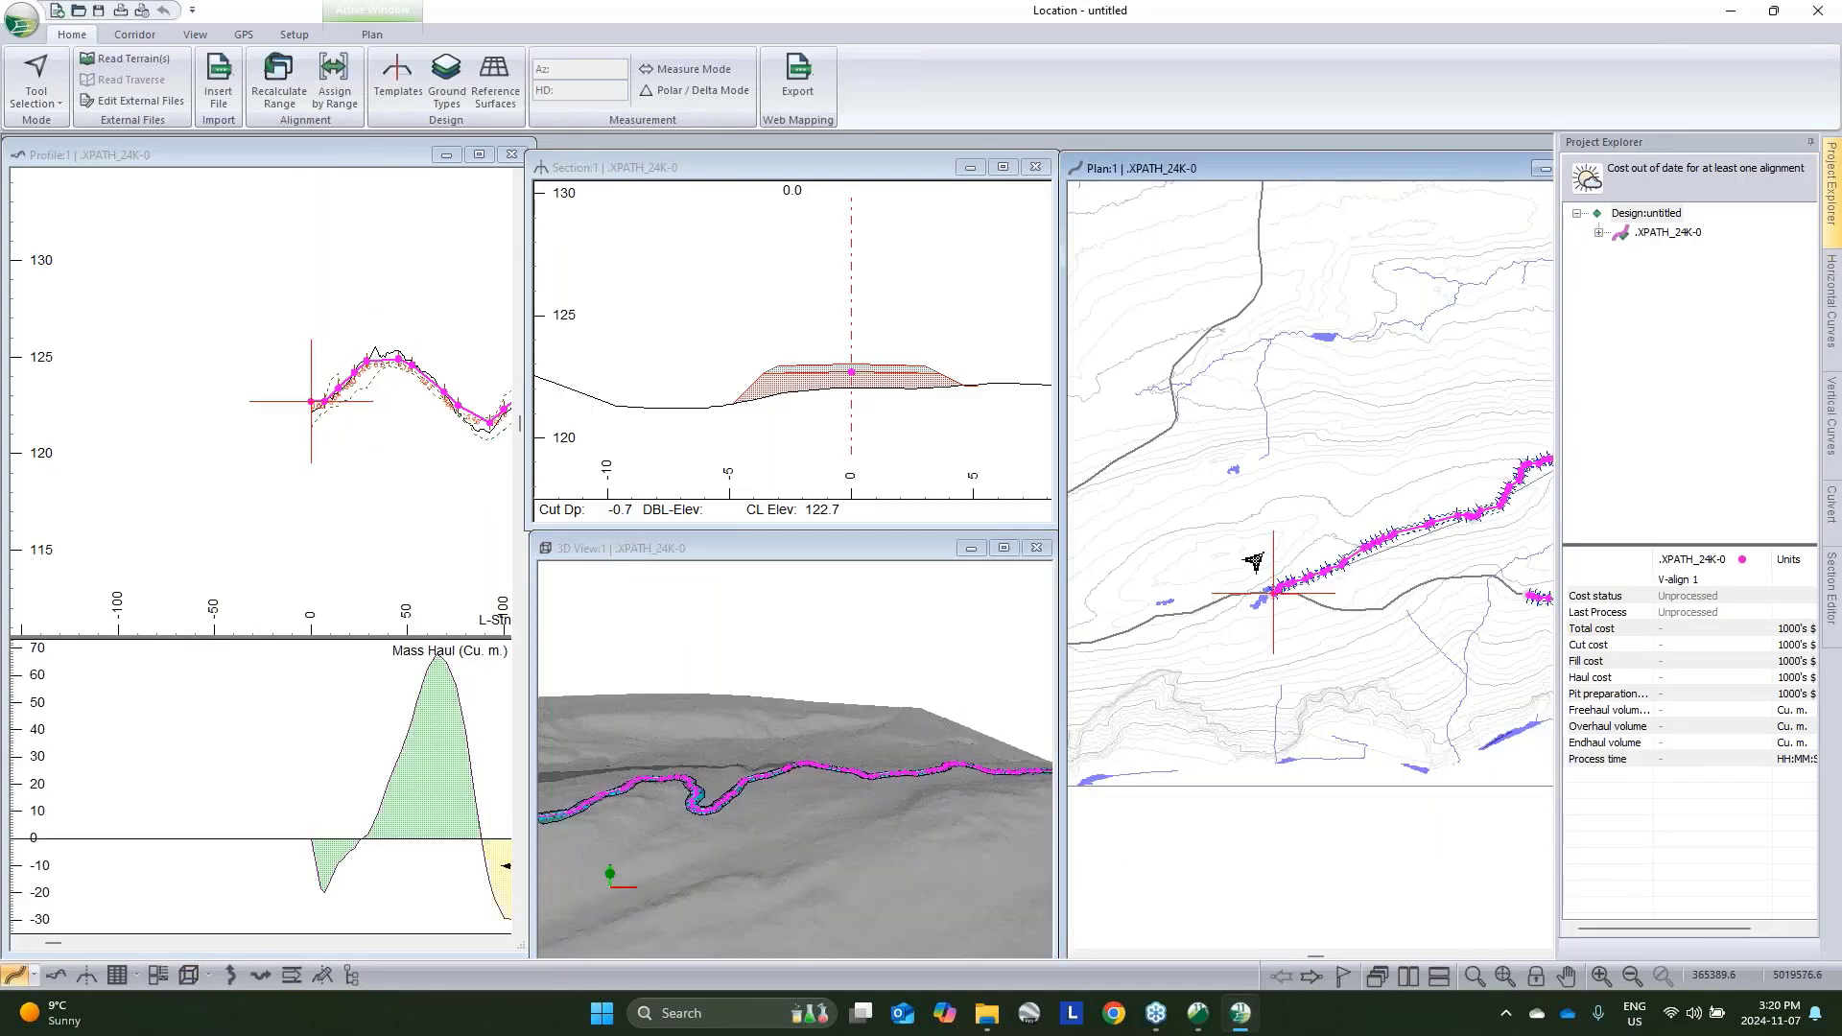
pyautogui.scroll(-2, 1155, 547)
pyautogui.scroll(-1, 1225, 506)
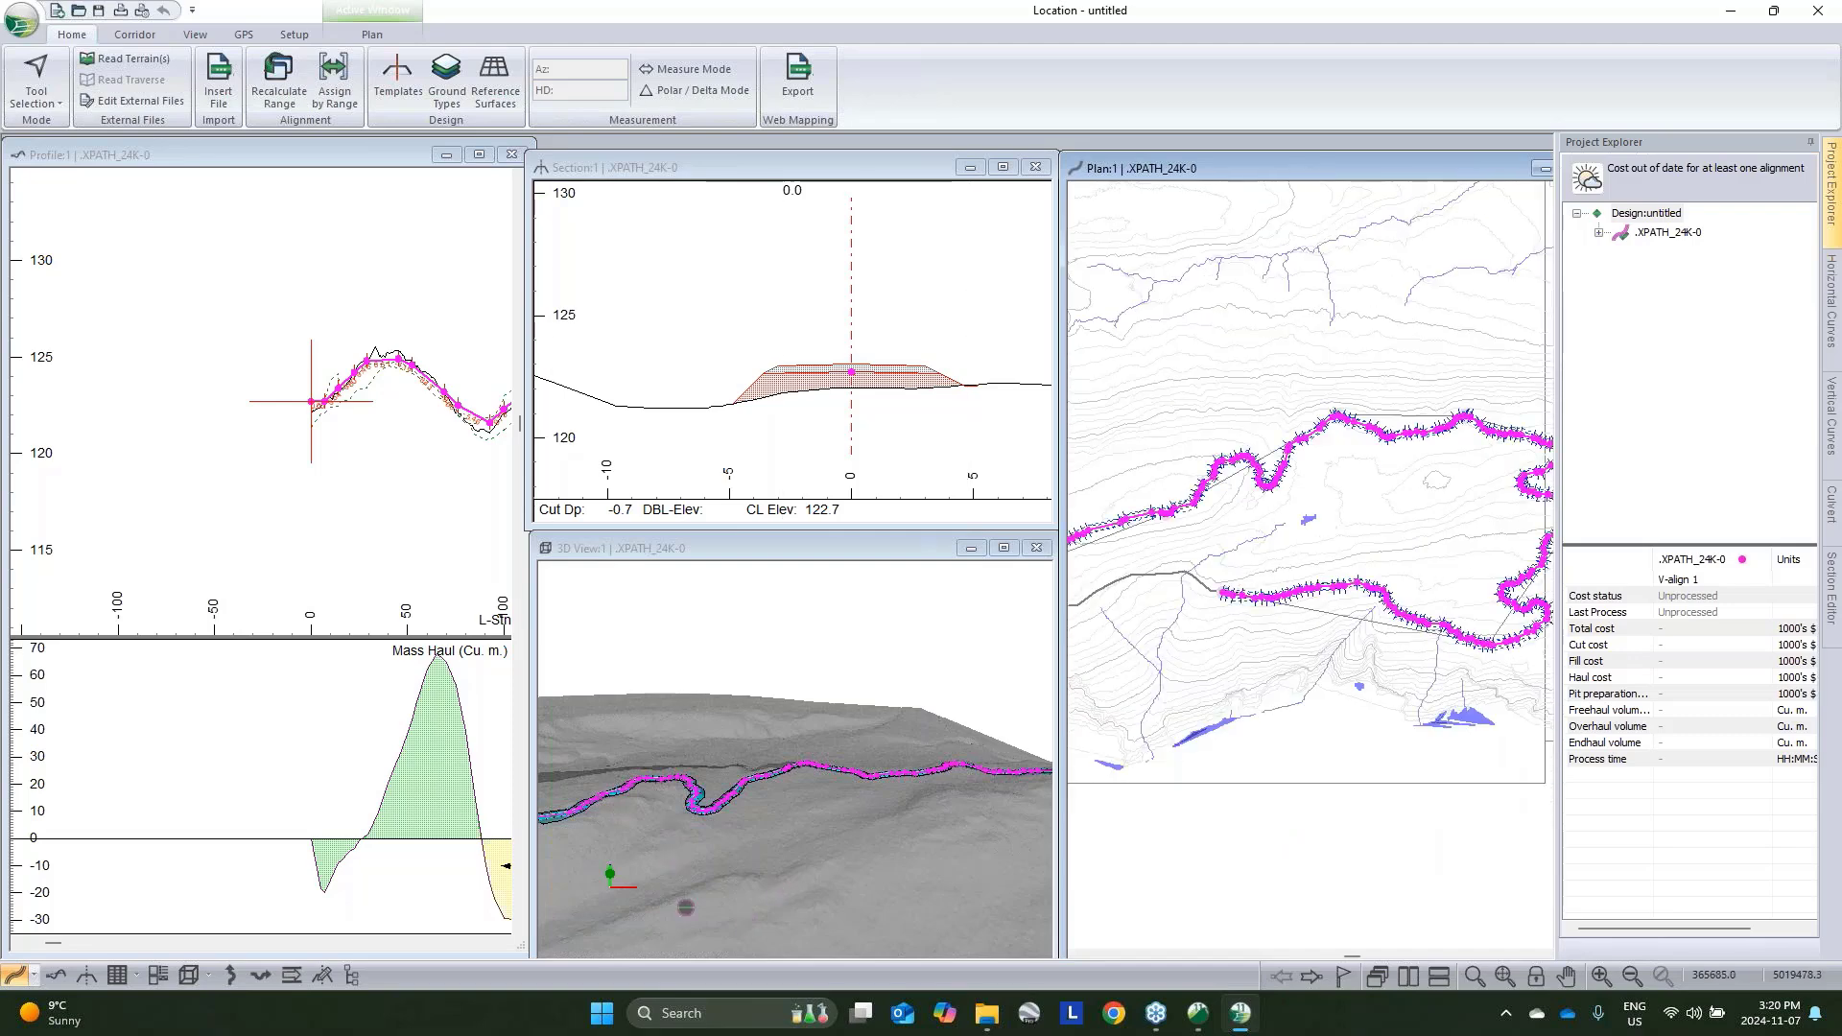
pyautogui.click(278, 412)
pyautogui.click(877, 761)
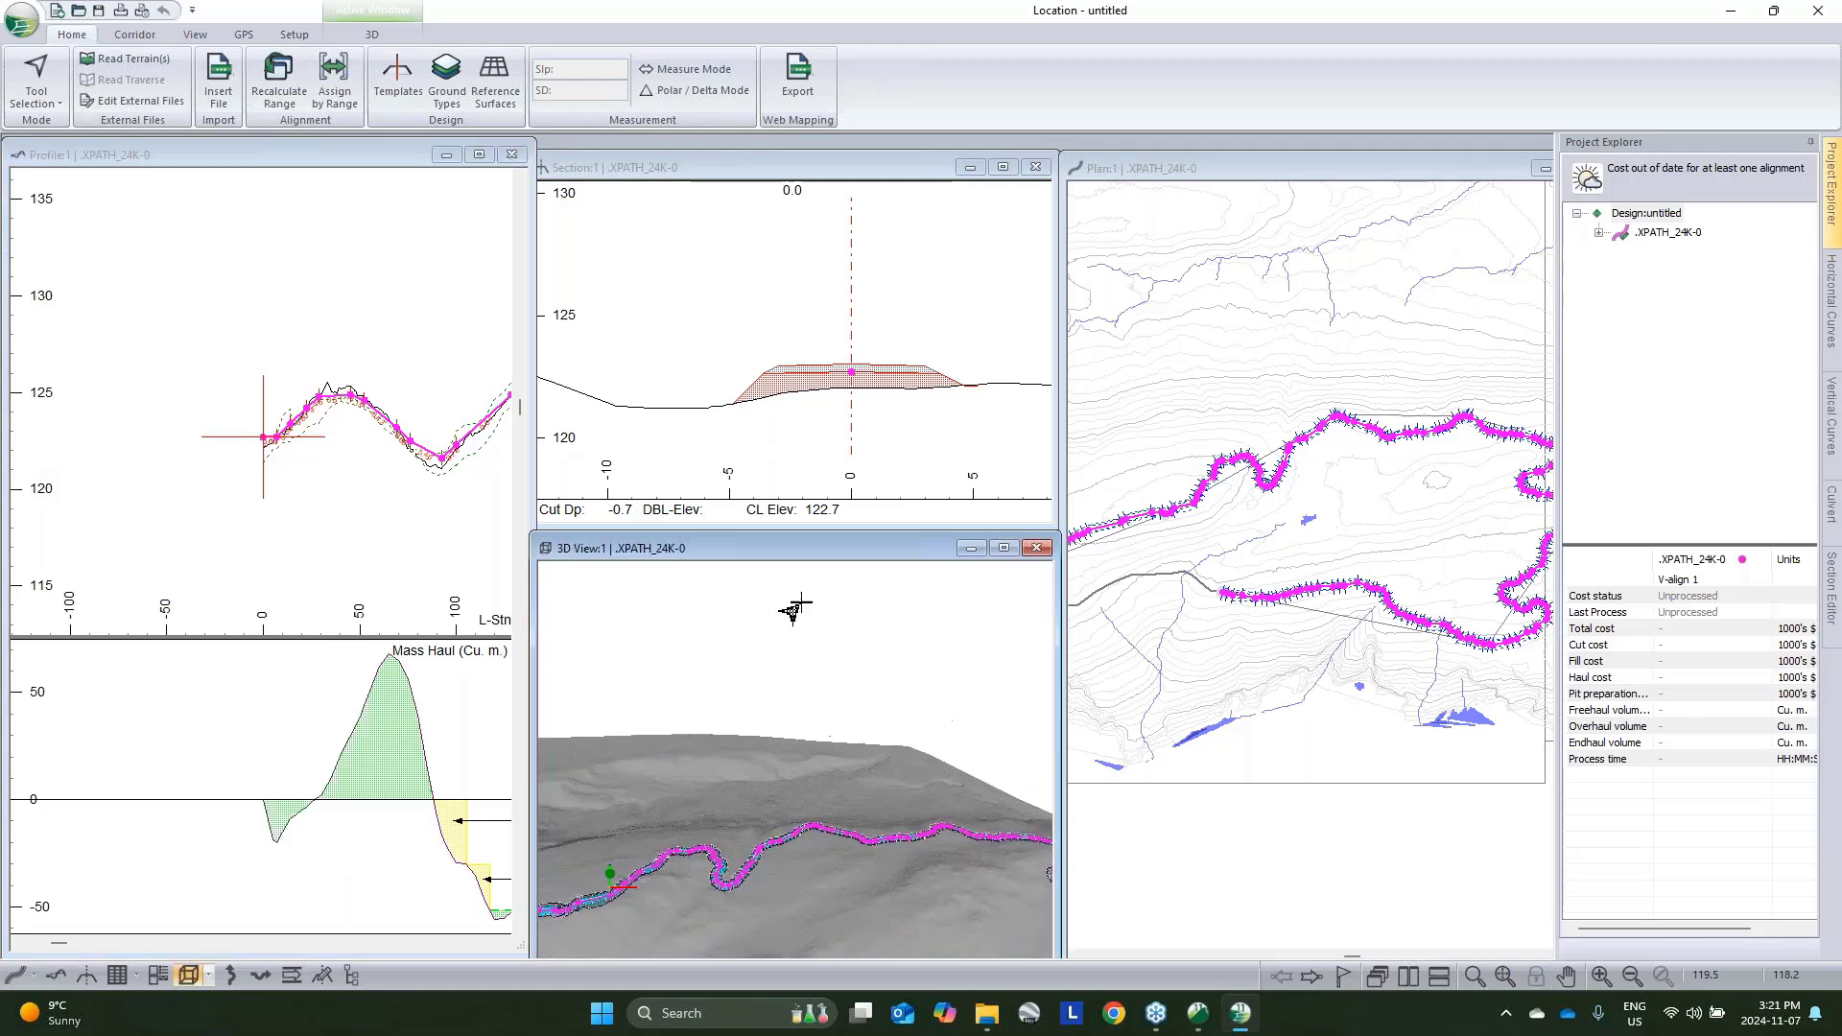
pyautogui.click(822, 400)
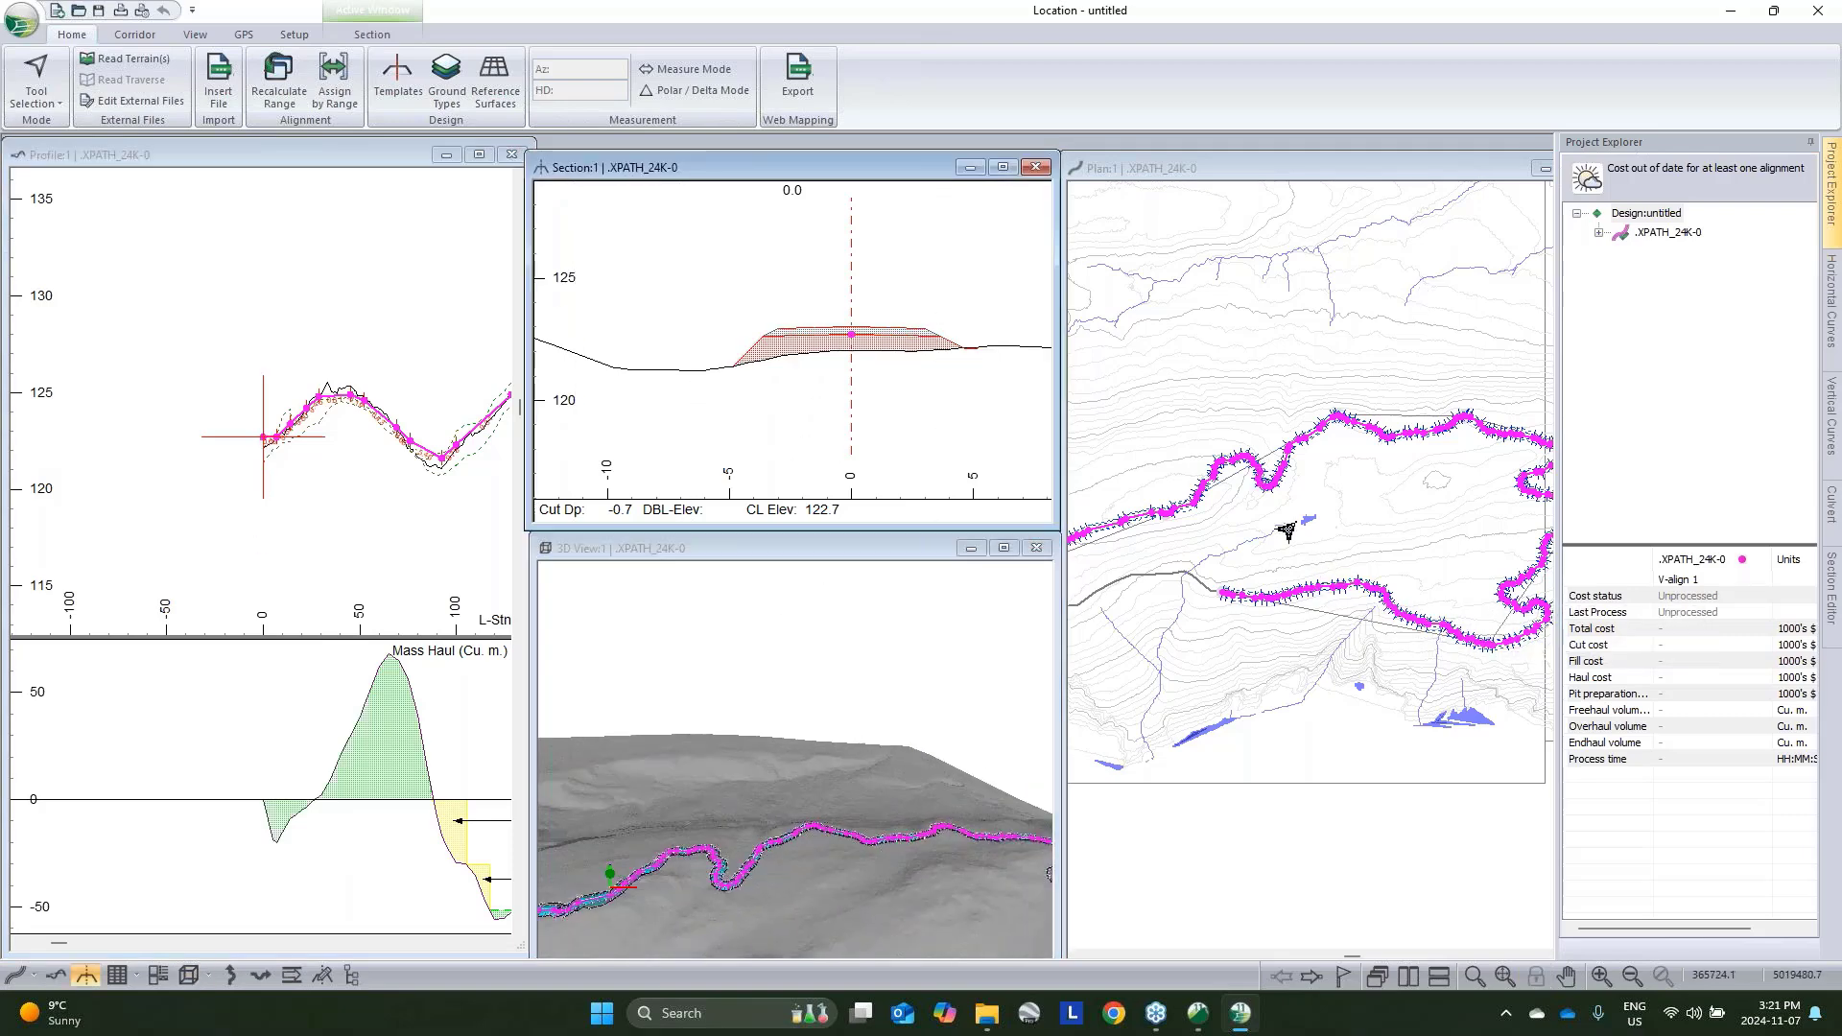
# Add image.terx from the Temp folder as a plan background file and shift it above PE Done and Selected.terx
pyautogui.rightClick(1291, 519)
pyautogui.click(1361, 651)
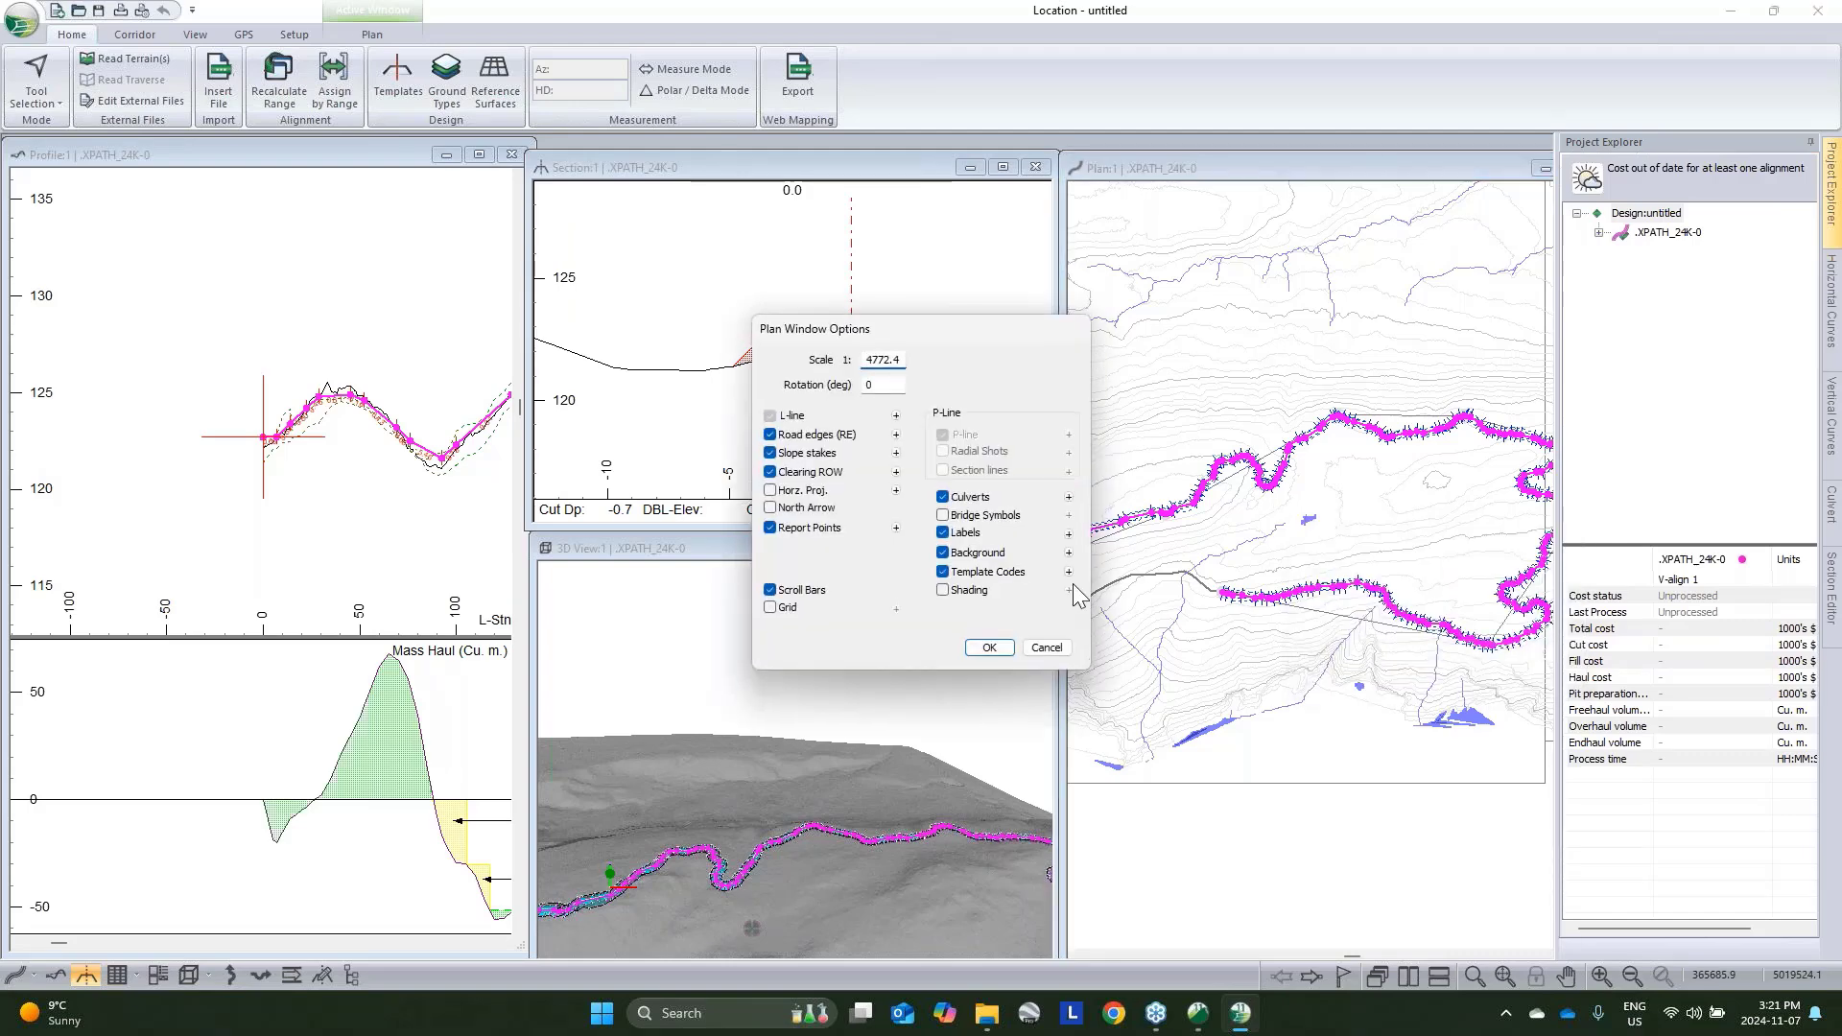
pyautogui.click(1069, 554)
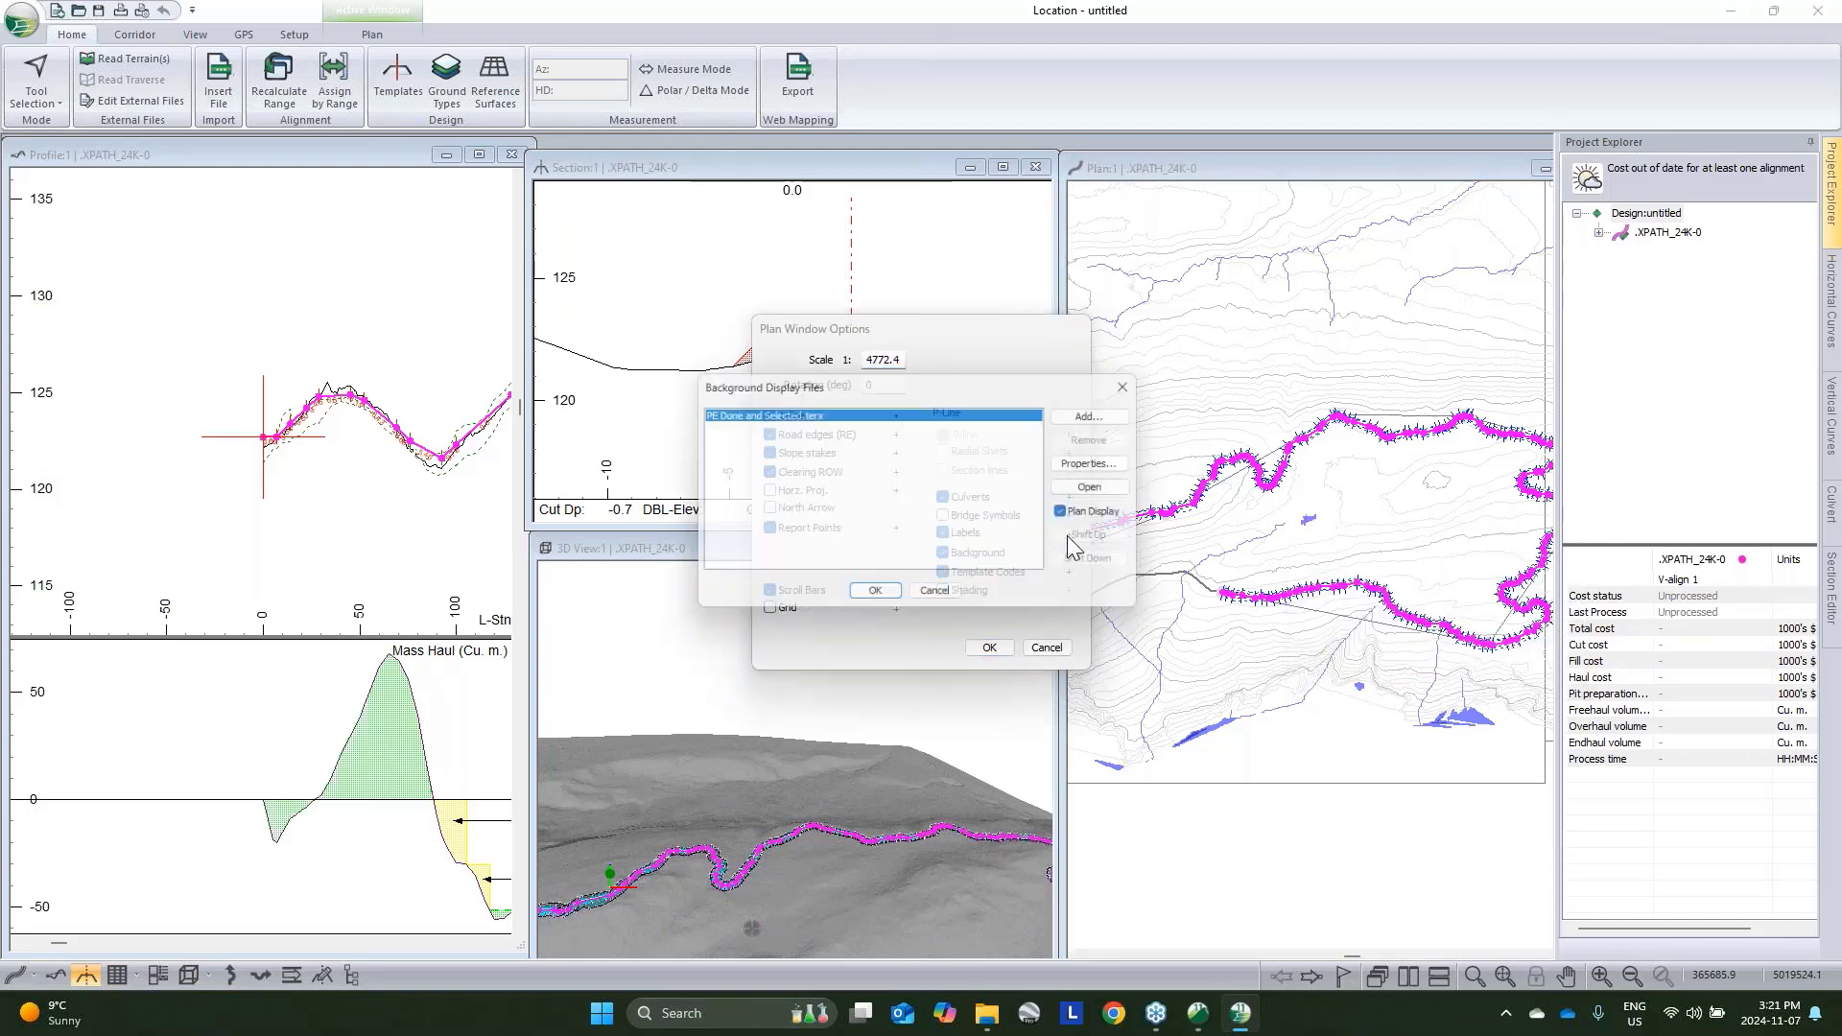
pyautogui.click(1104, 414)
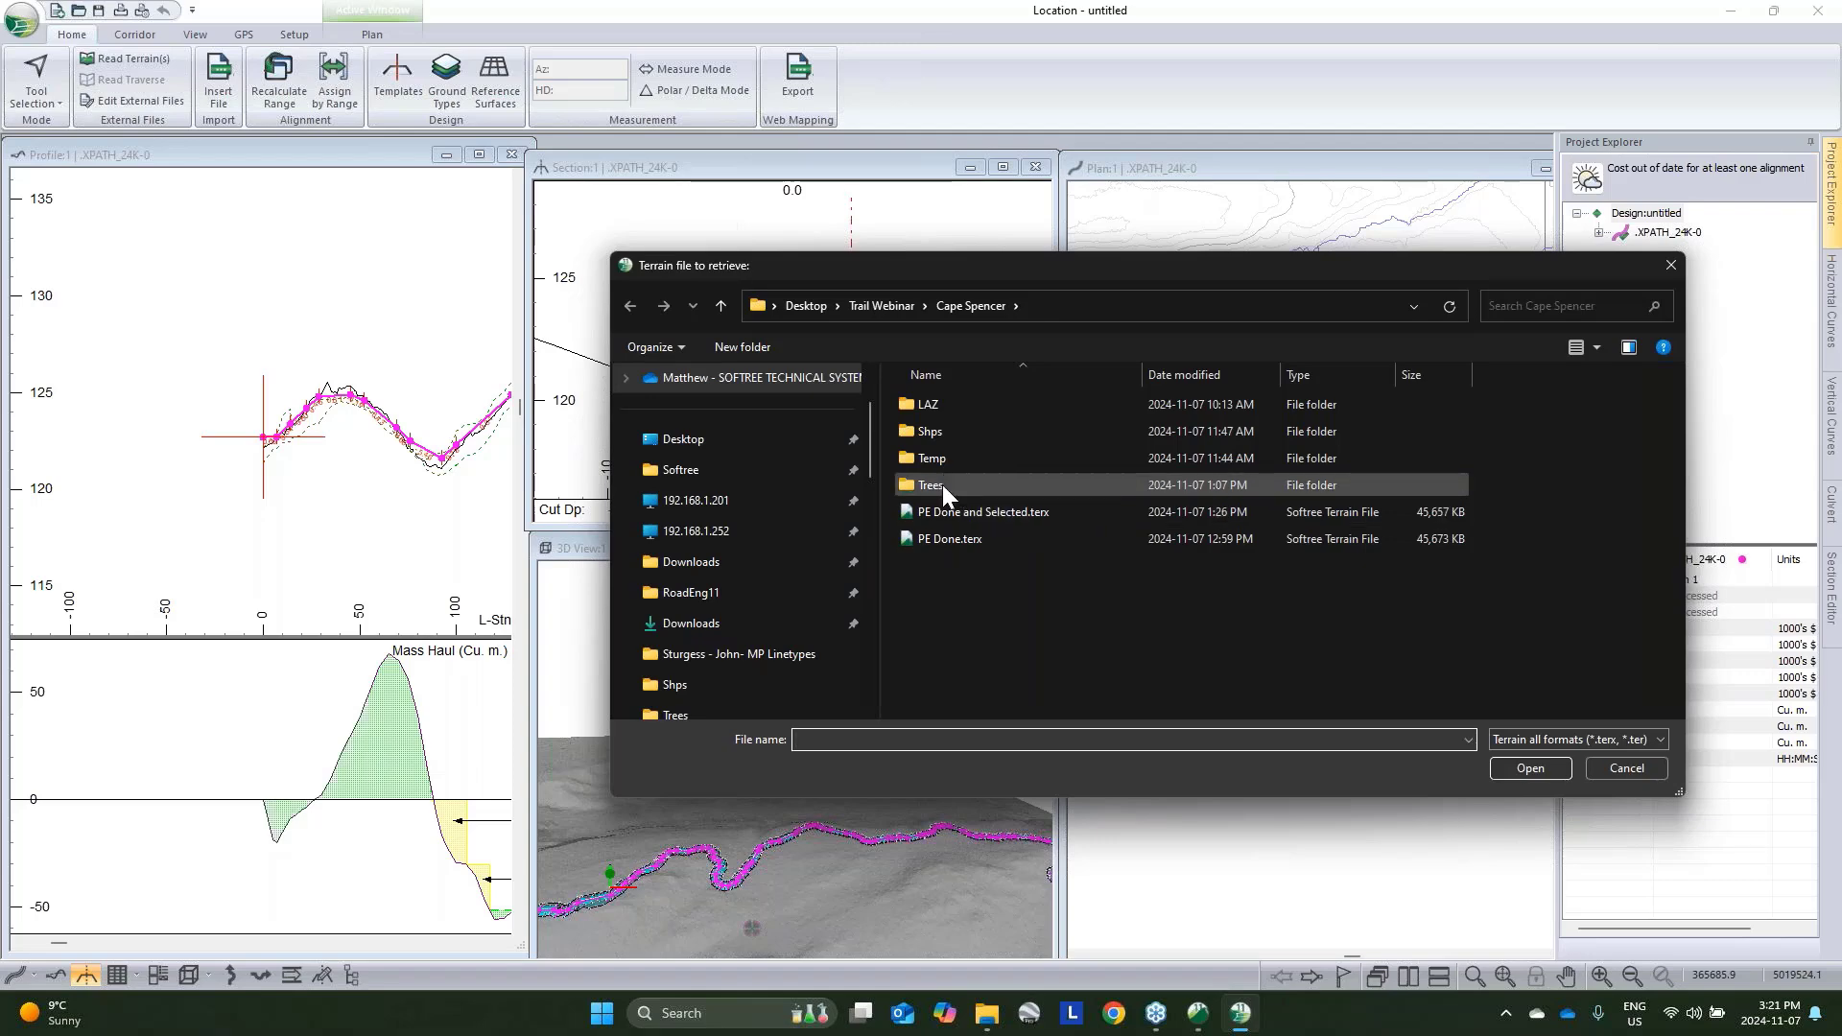
pyautogui.doubleClick(935, 457)
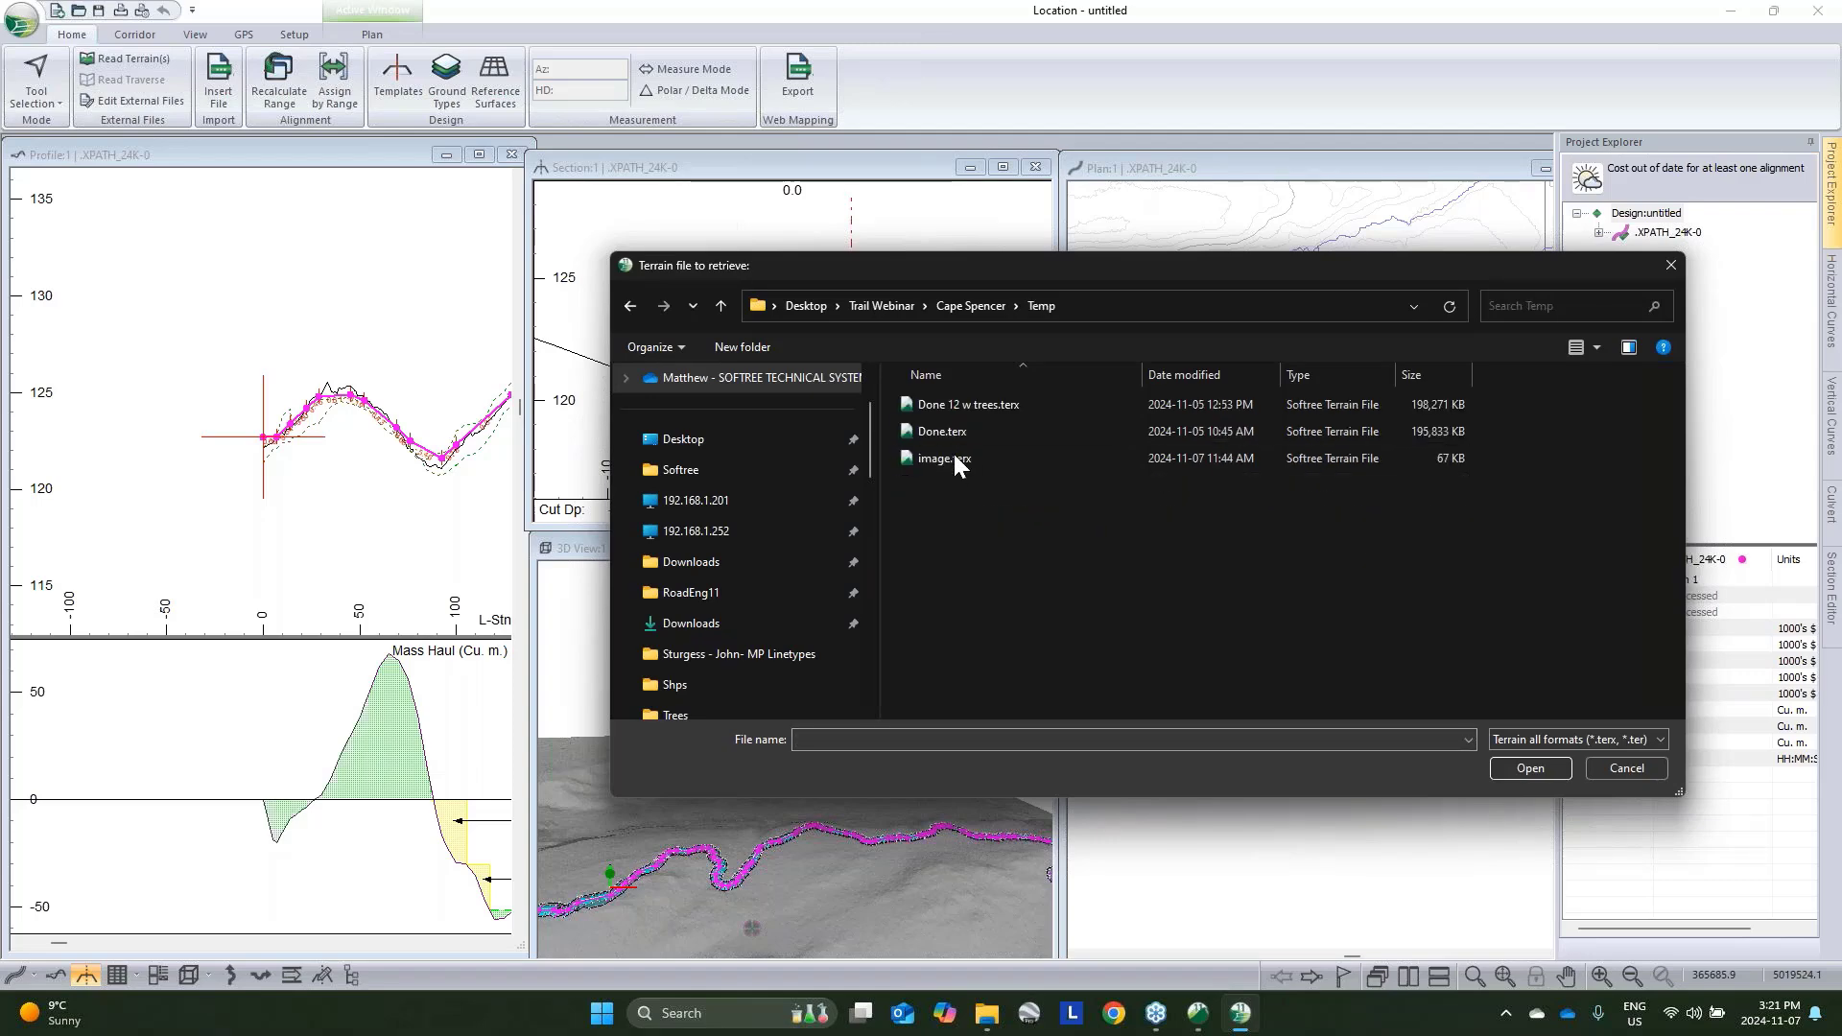
pyautogui.click(937, 458)
pyautogui.click(1528, 768)
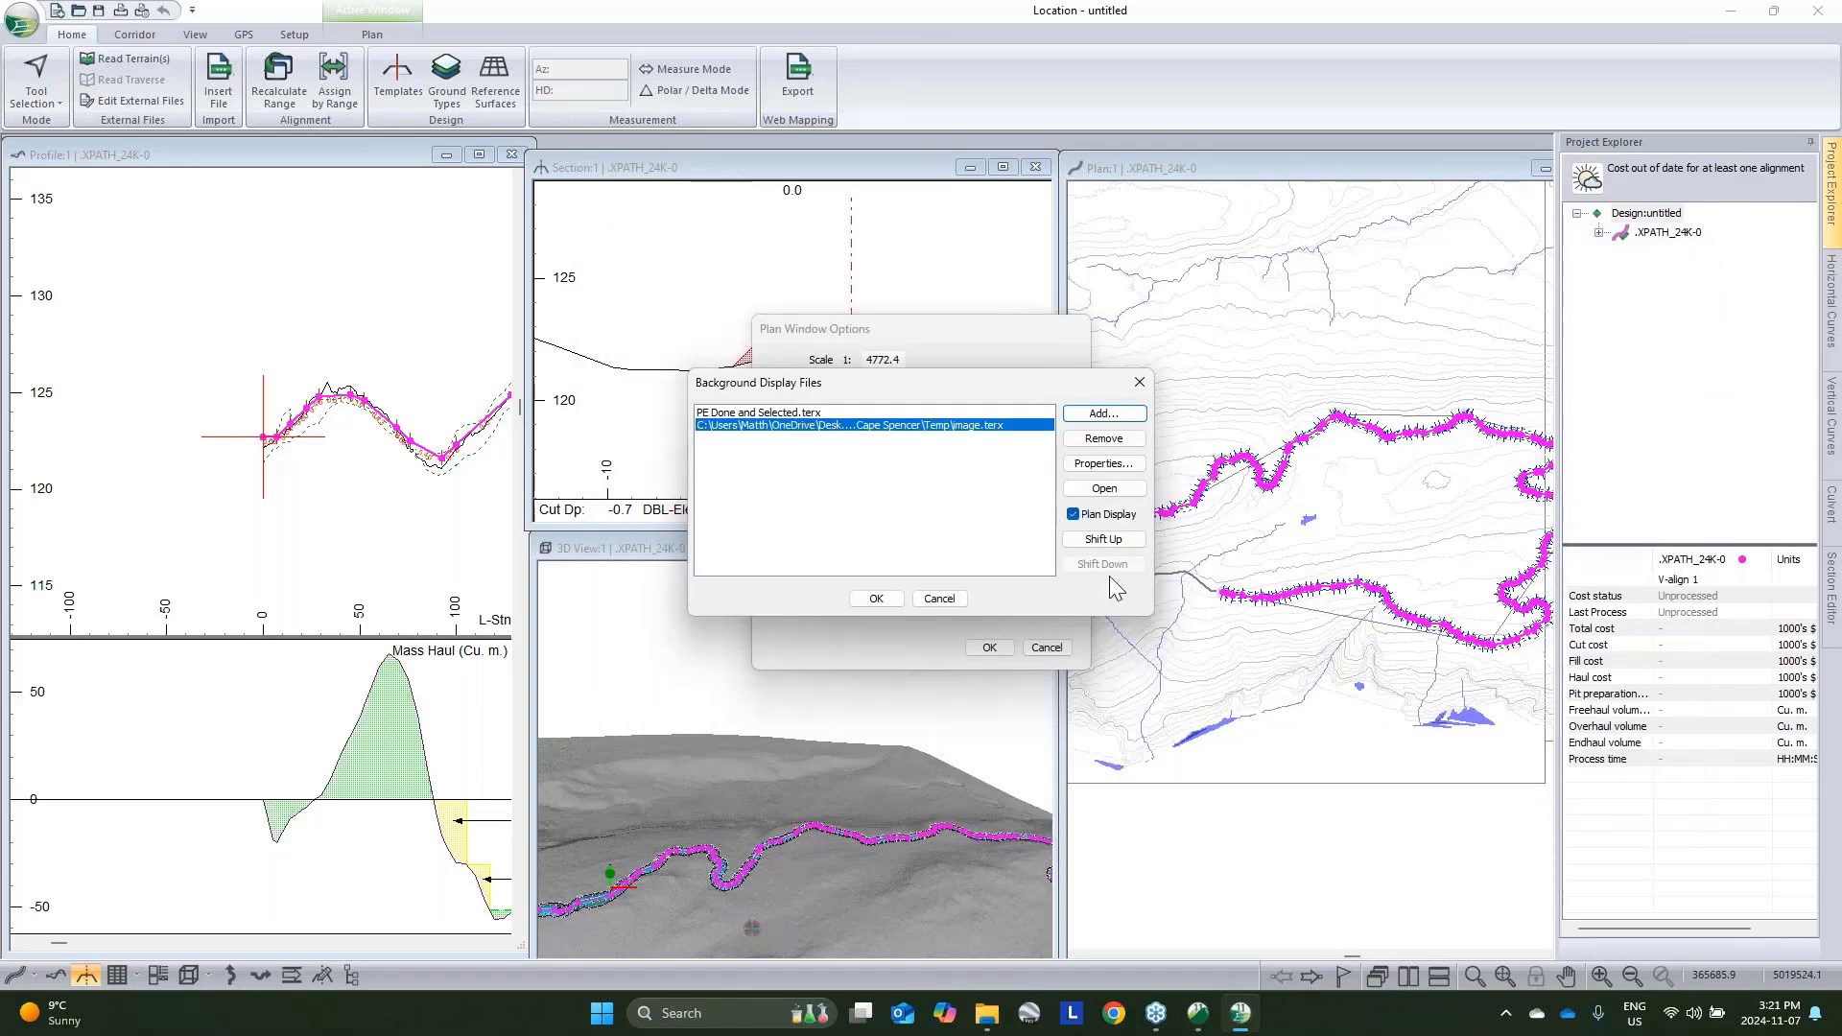
pyautogui.click(1104, 539)
pyautogui.click(878, 598)
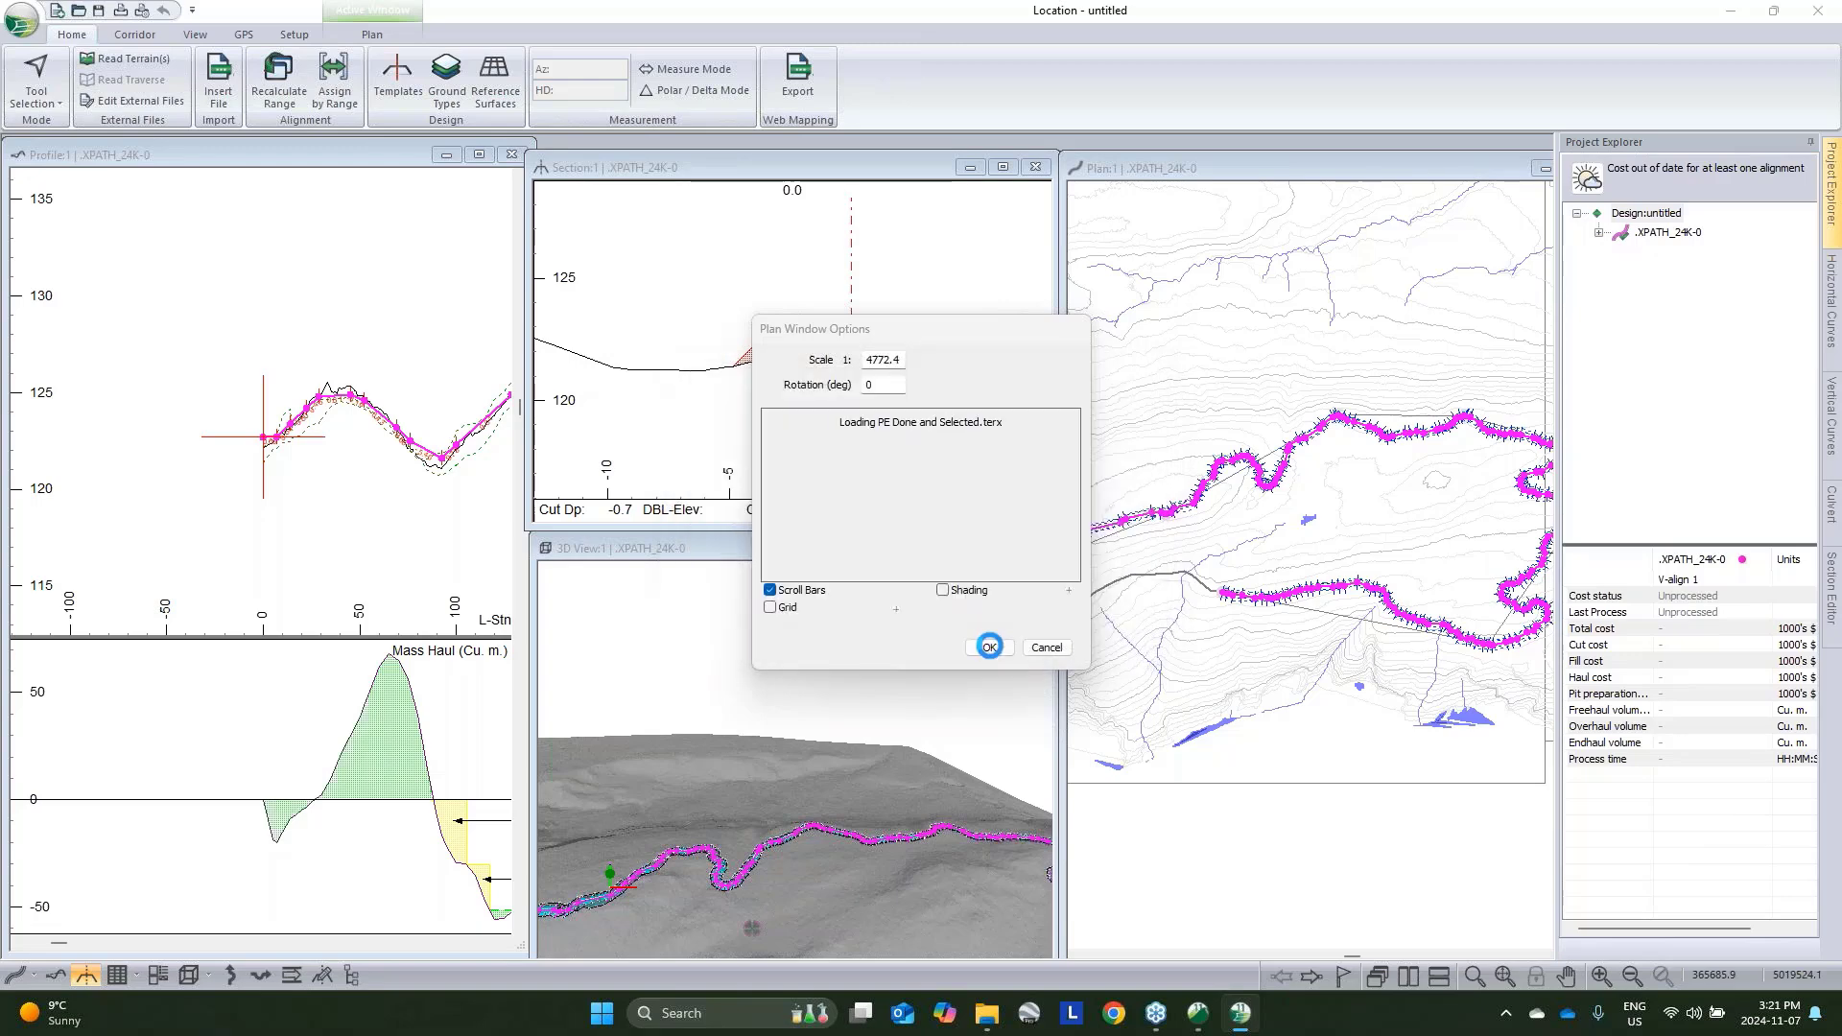
pyautogui.click(989, 646)
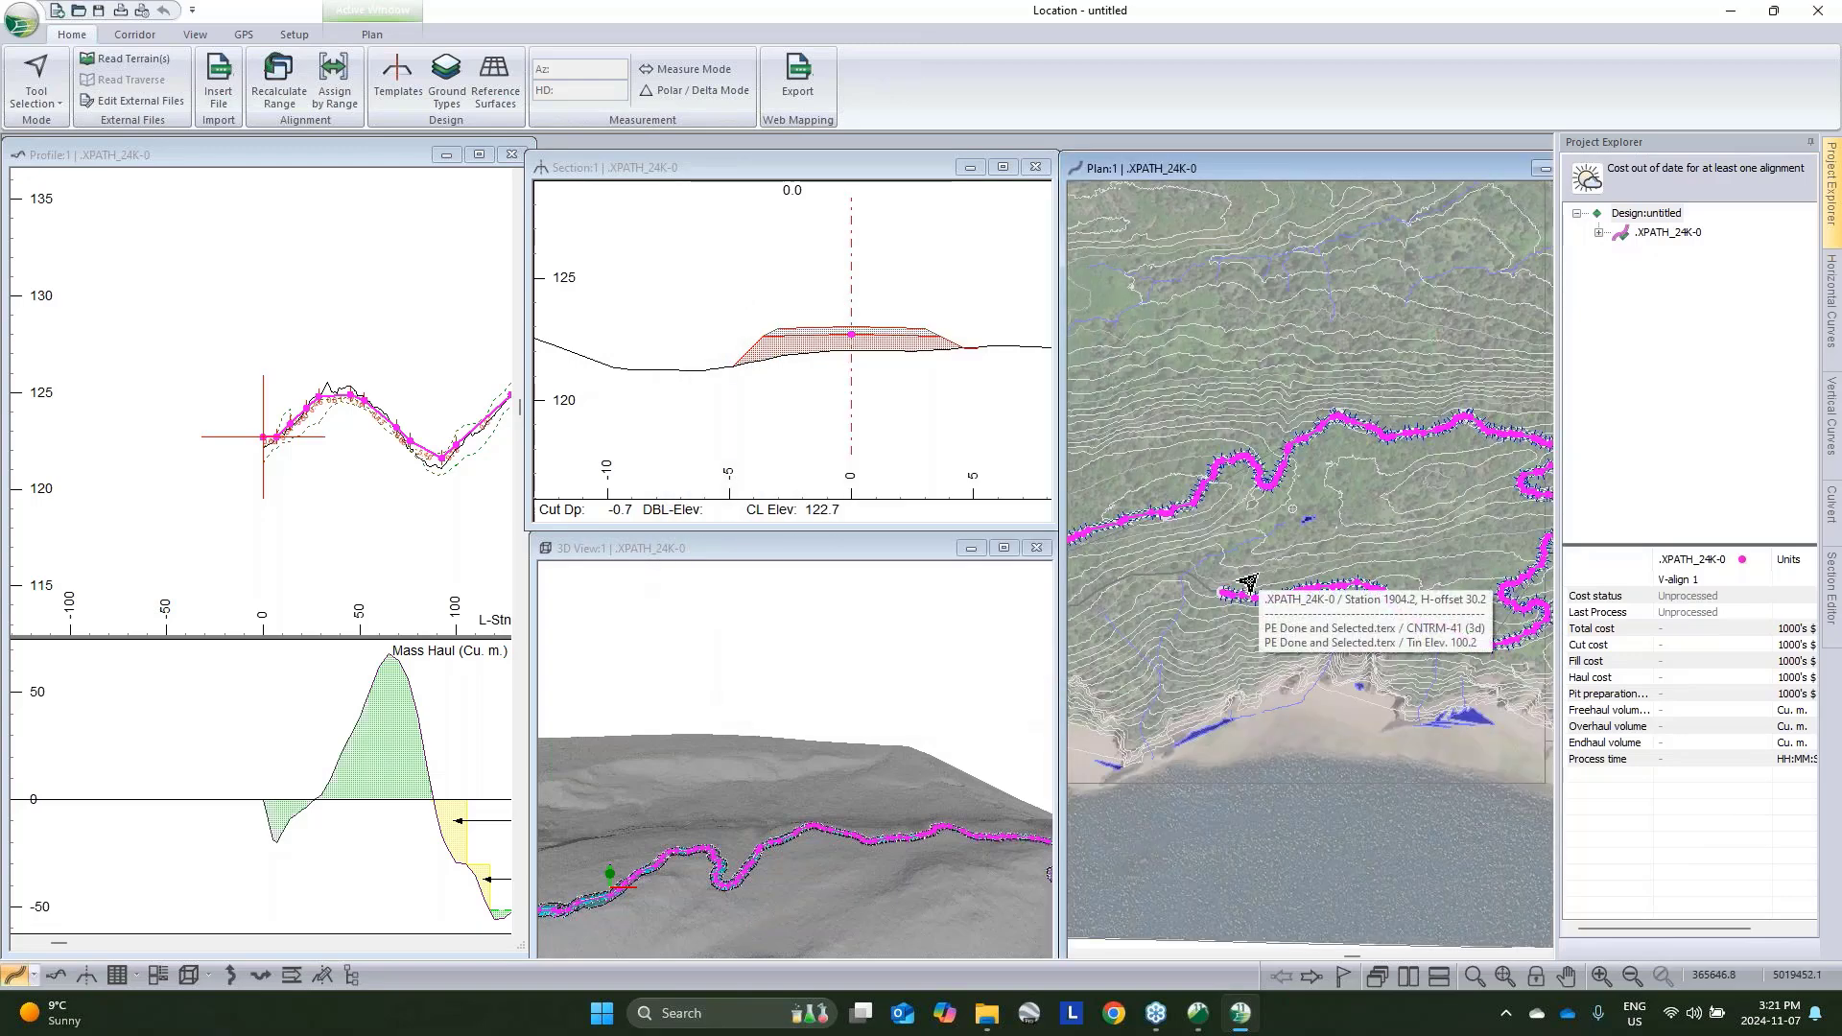
# Examine the trail alignment over the aerial imagery in plan, from its western start along the northern leg
pyautogui.moveTo(1227, 599); pyautogui.dragTo(1443, 579, button='middle')
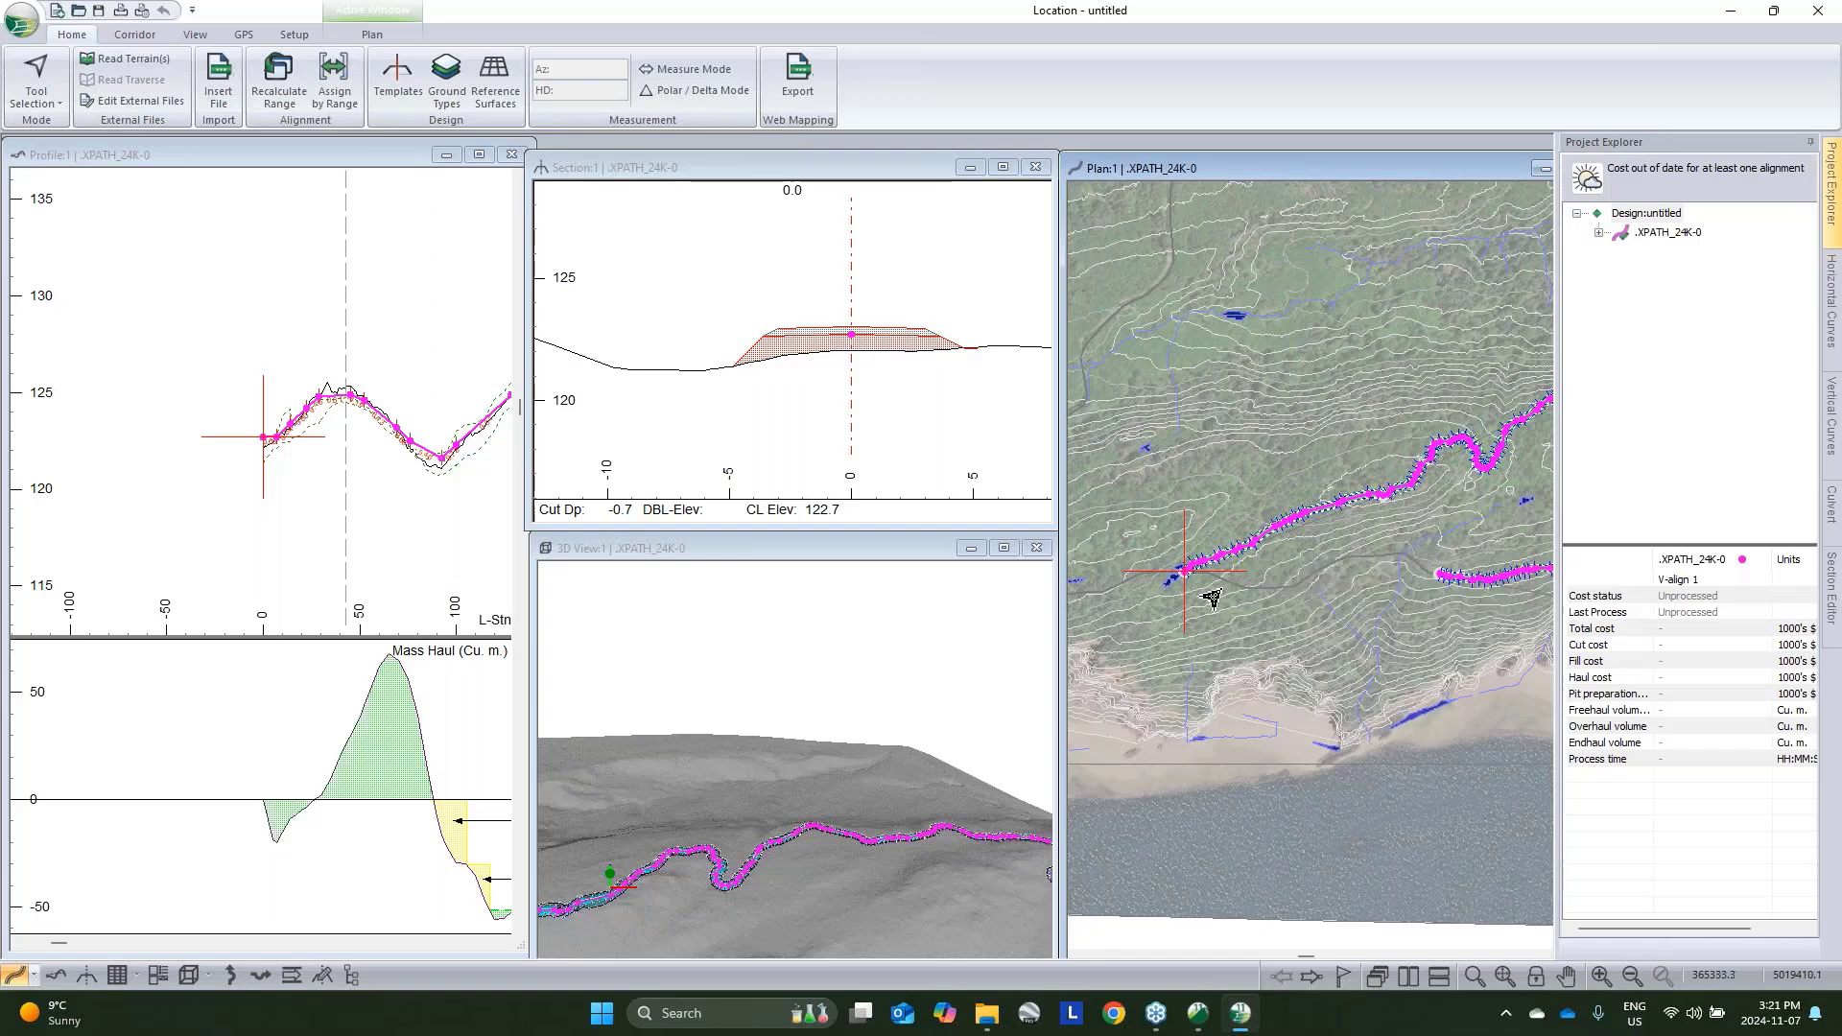
pyautogui.scroll(2, 1195, 566)
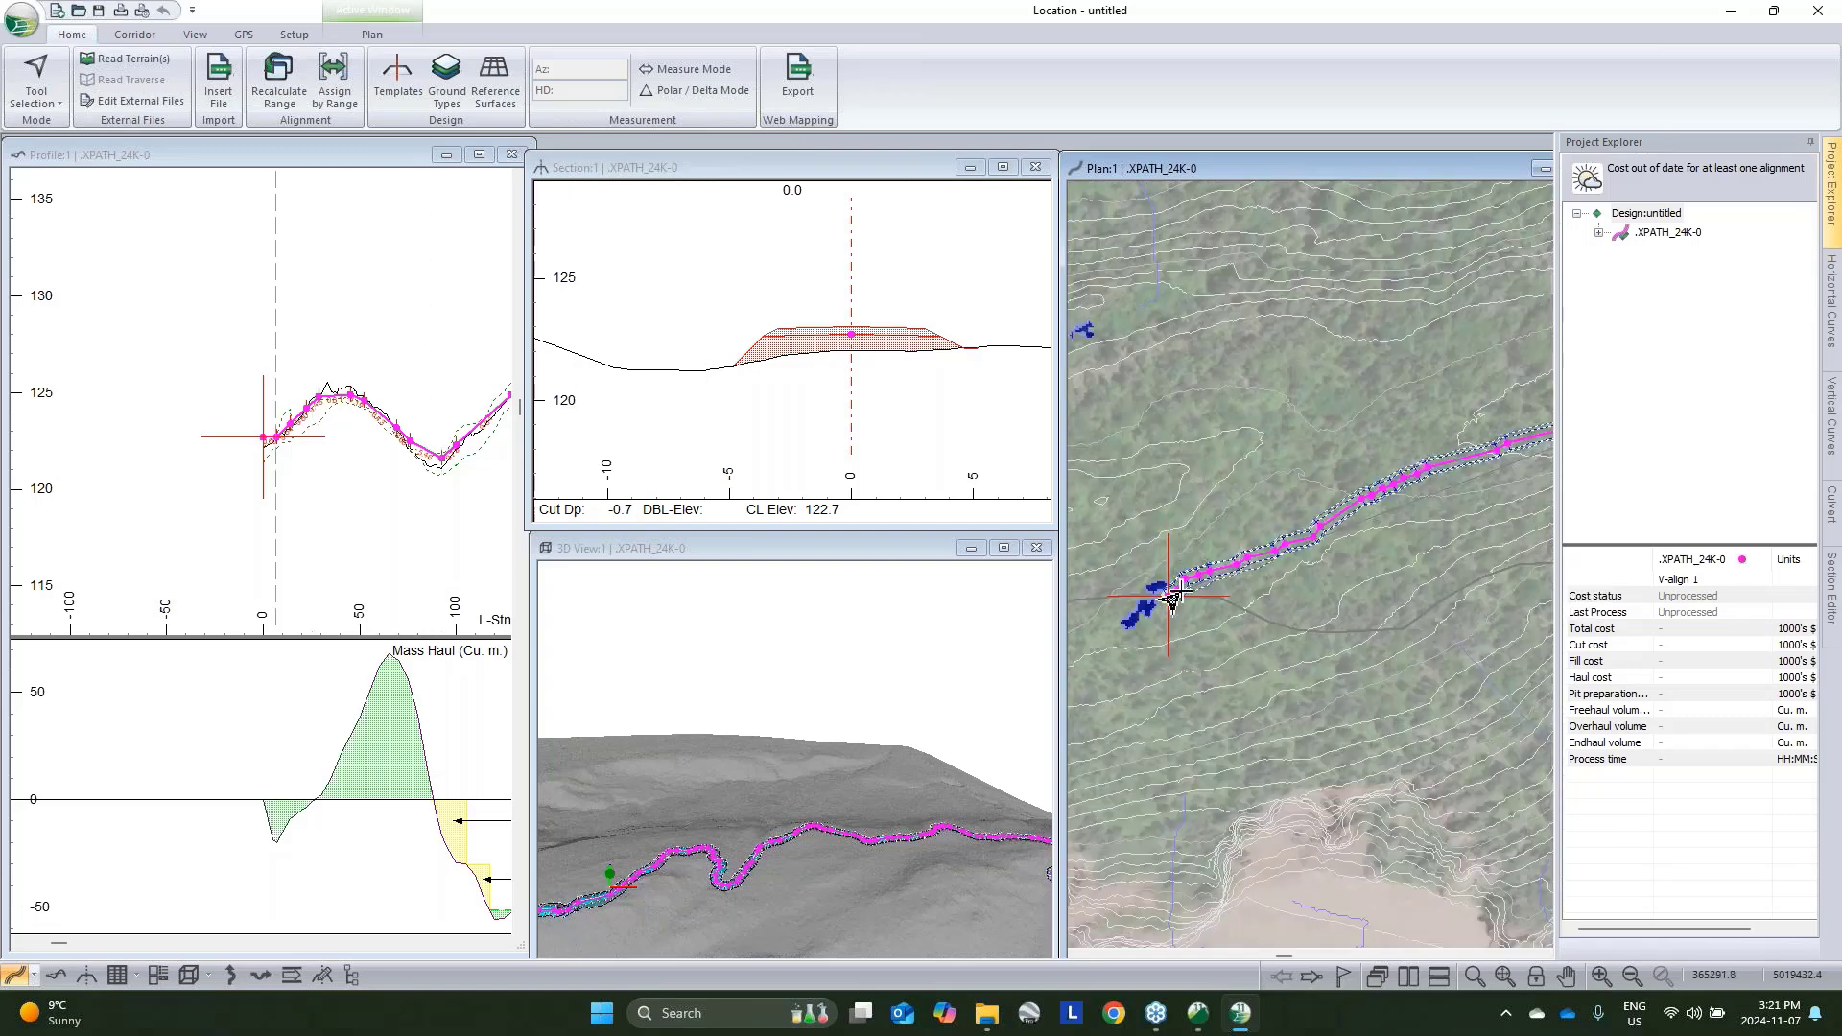
pyautogui.scroll(1, 1173, 597)
pyautogui.scroll(1, 1160, 568)
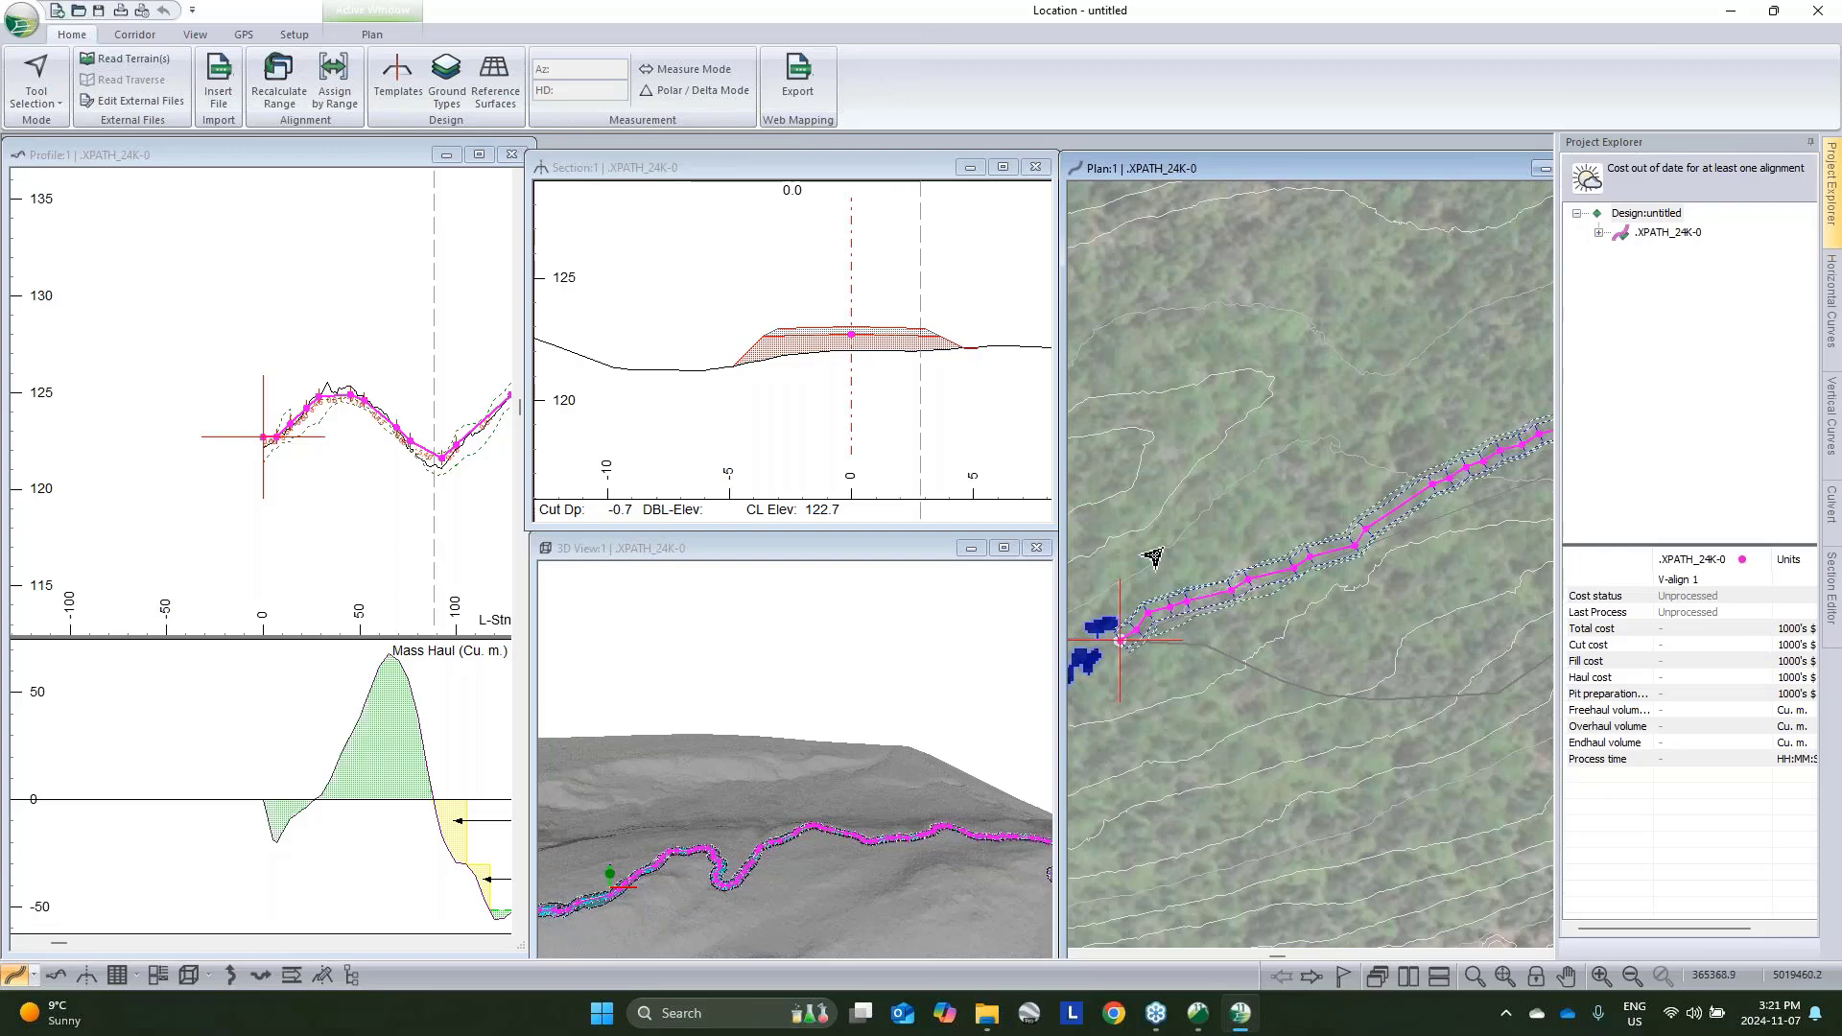
pyautogui.scroll(-1, 1501, 477)
pyautogui.moveTo(1501, 477); pyautogui.dragTo(1225, 584, button='middle')
pyautogui.moveTo(1448, 522); pyautogui.dragTo(1337, 563, button='middle')
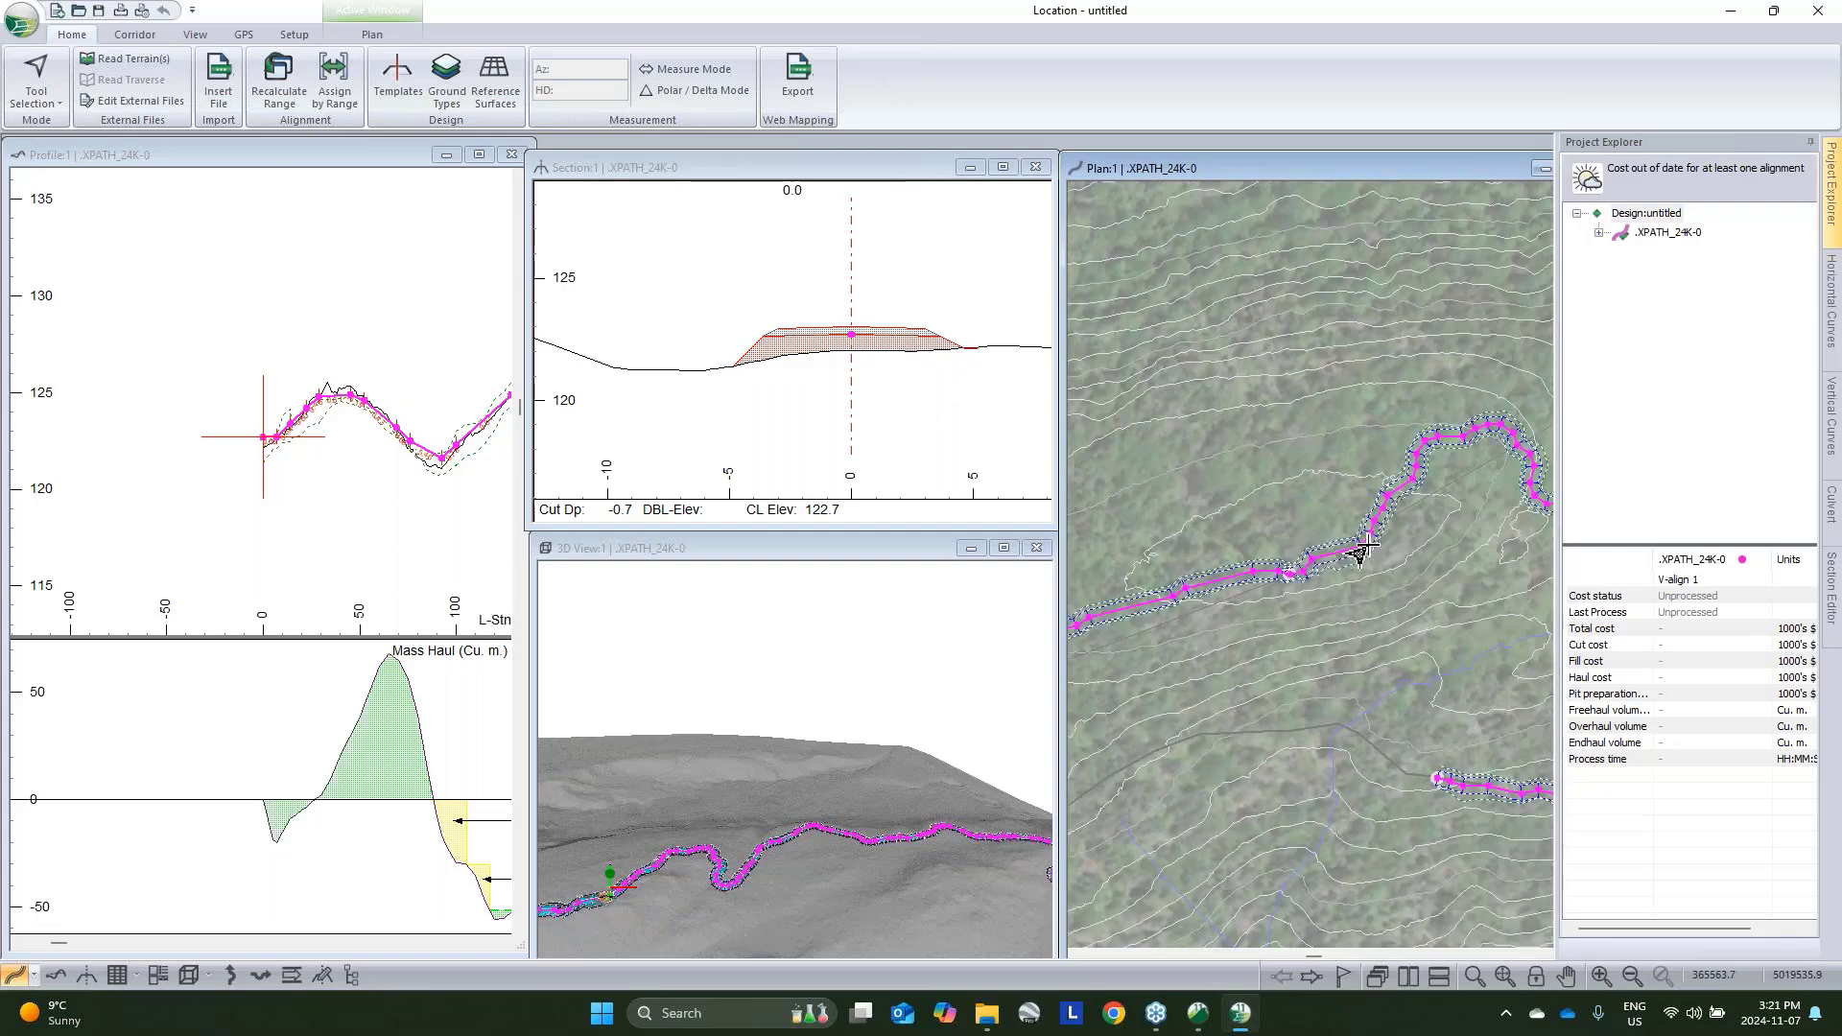
pyautogui.scroll(-1, 1369, 545)
pyautogui.moveTo(1267, 495); pyautogui.dragTo(1122, 510, button='middle')
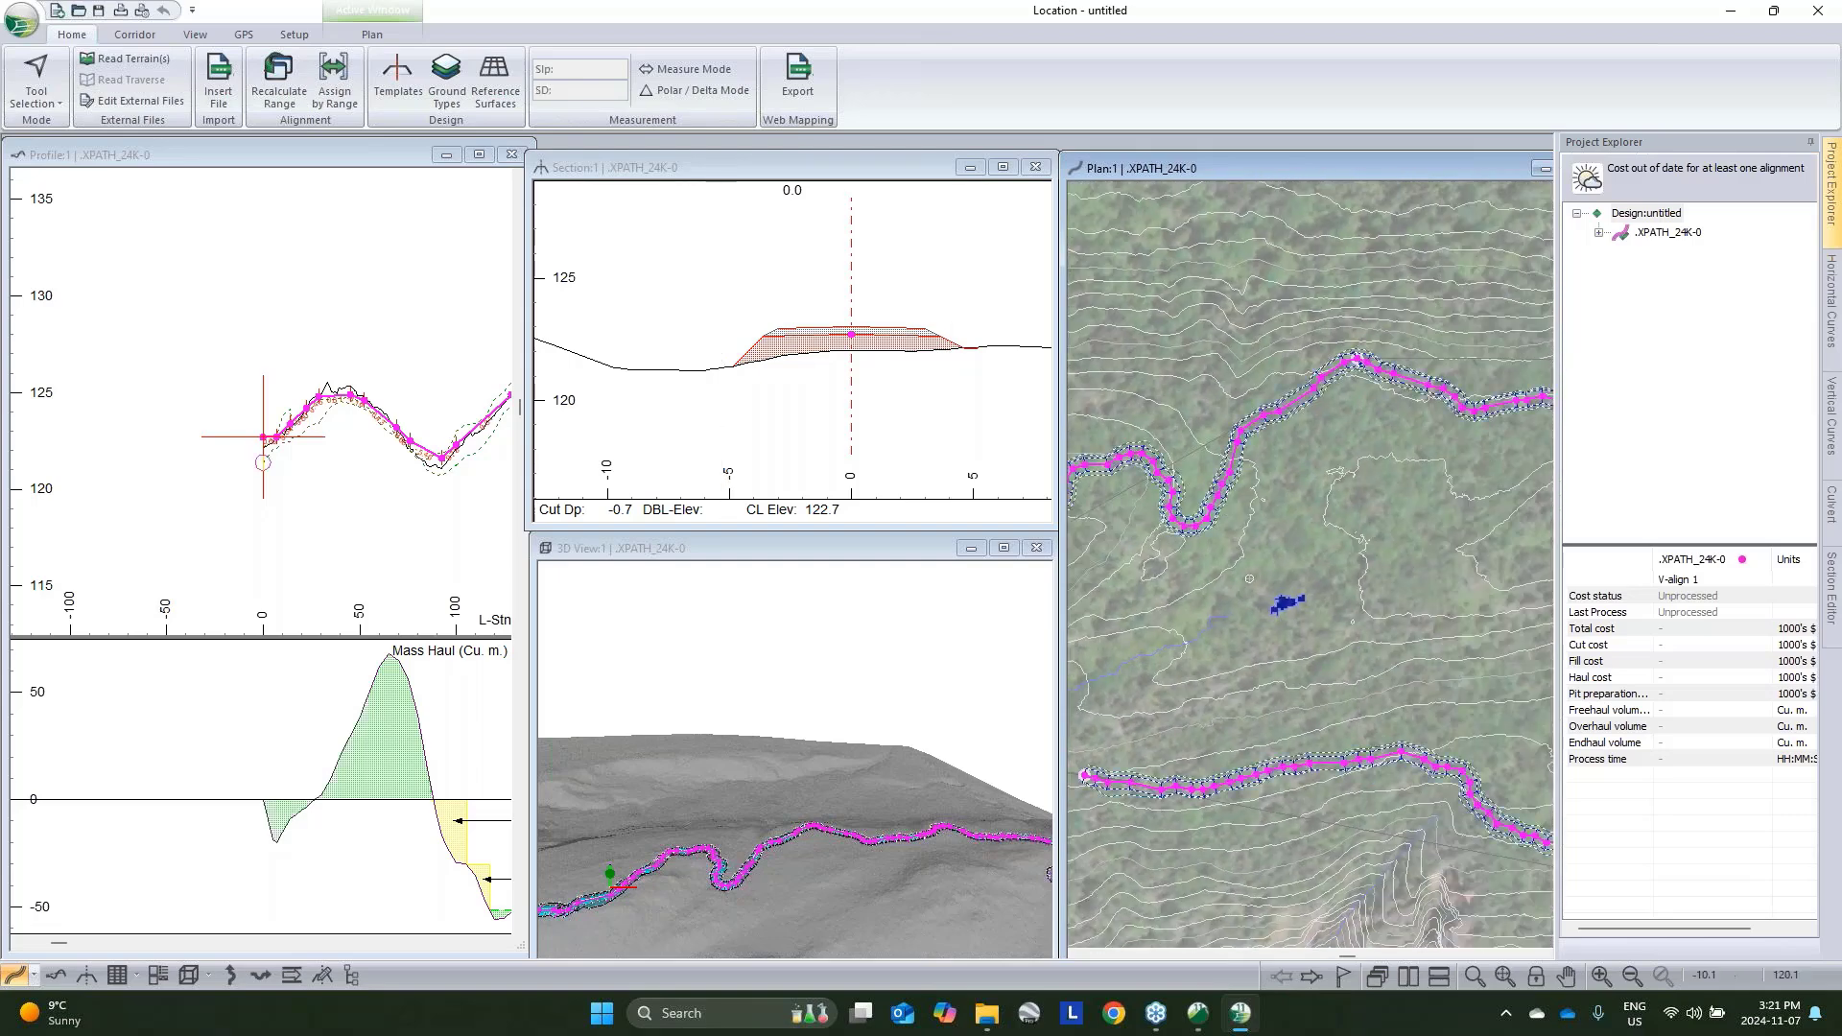
# Convert the horizontal polyline to an alignment with curves using a 10 m minimum radius, stopping the processing early and declining a longer retry
pyautogui.click(148, 37)
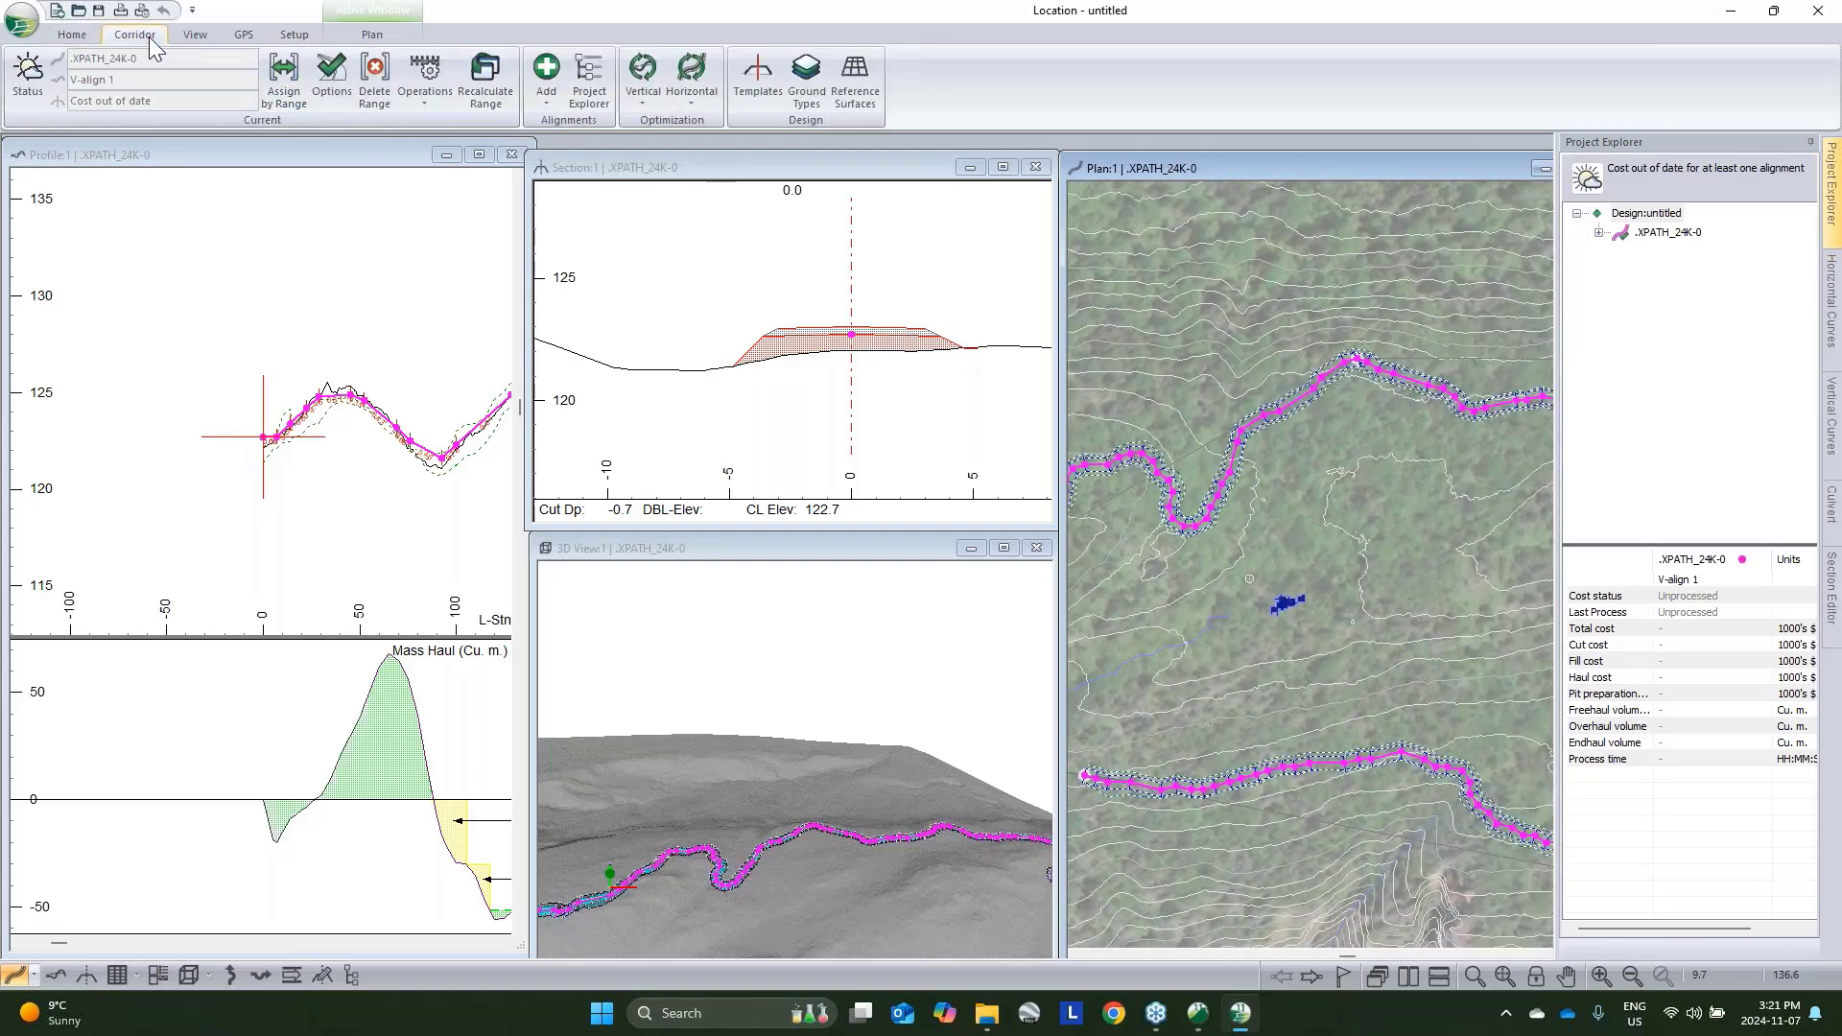
pyautogui.click(432, 98)
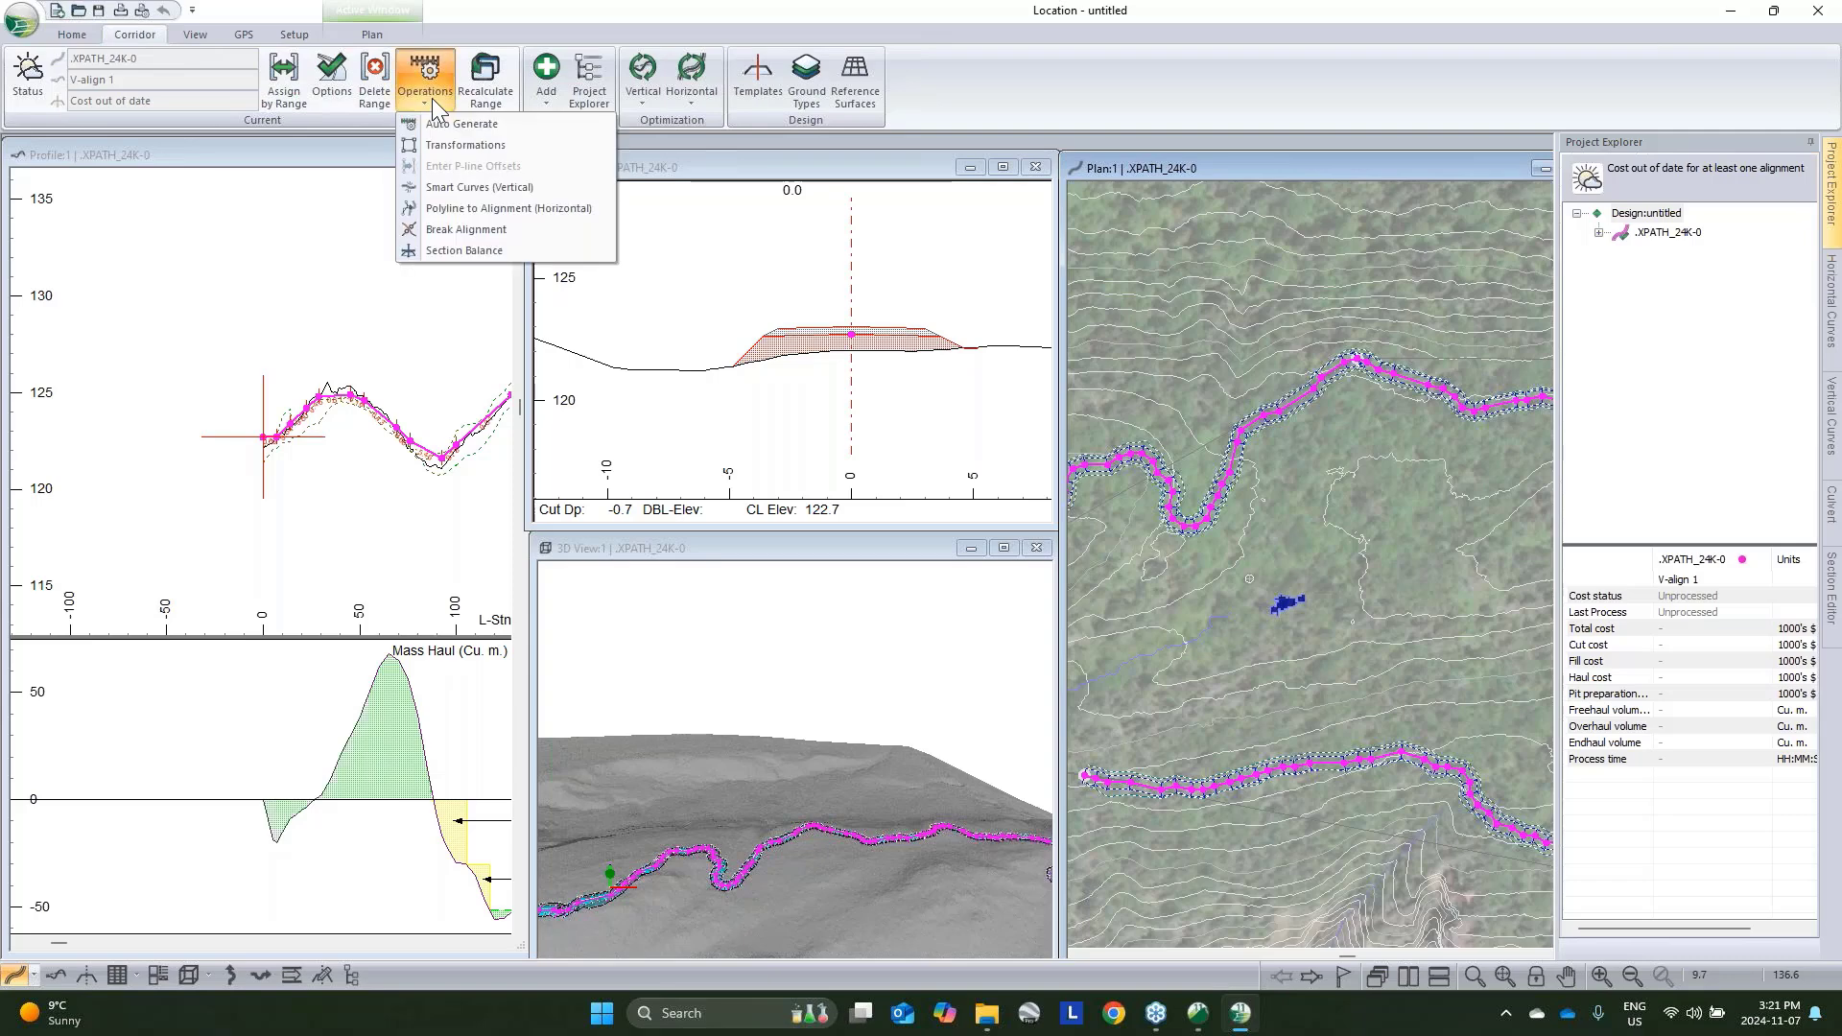
pyautogui.click(463, 211)
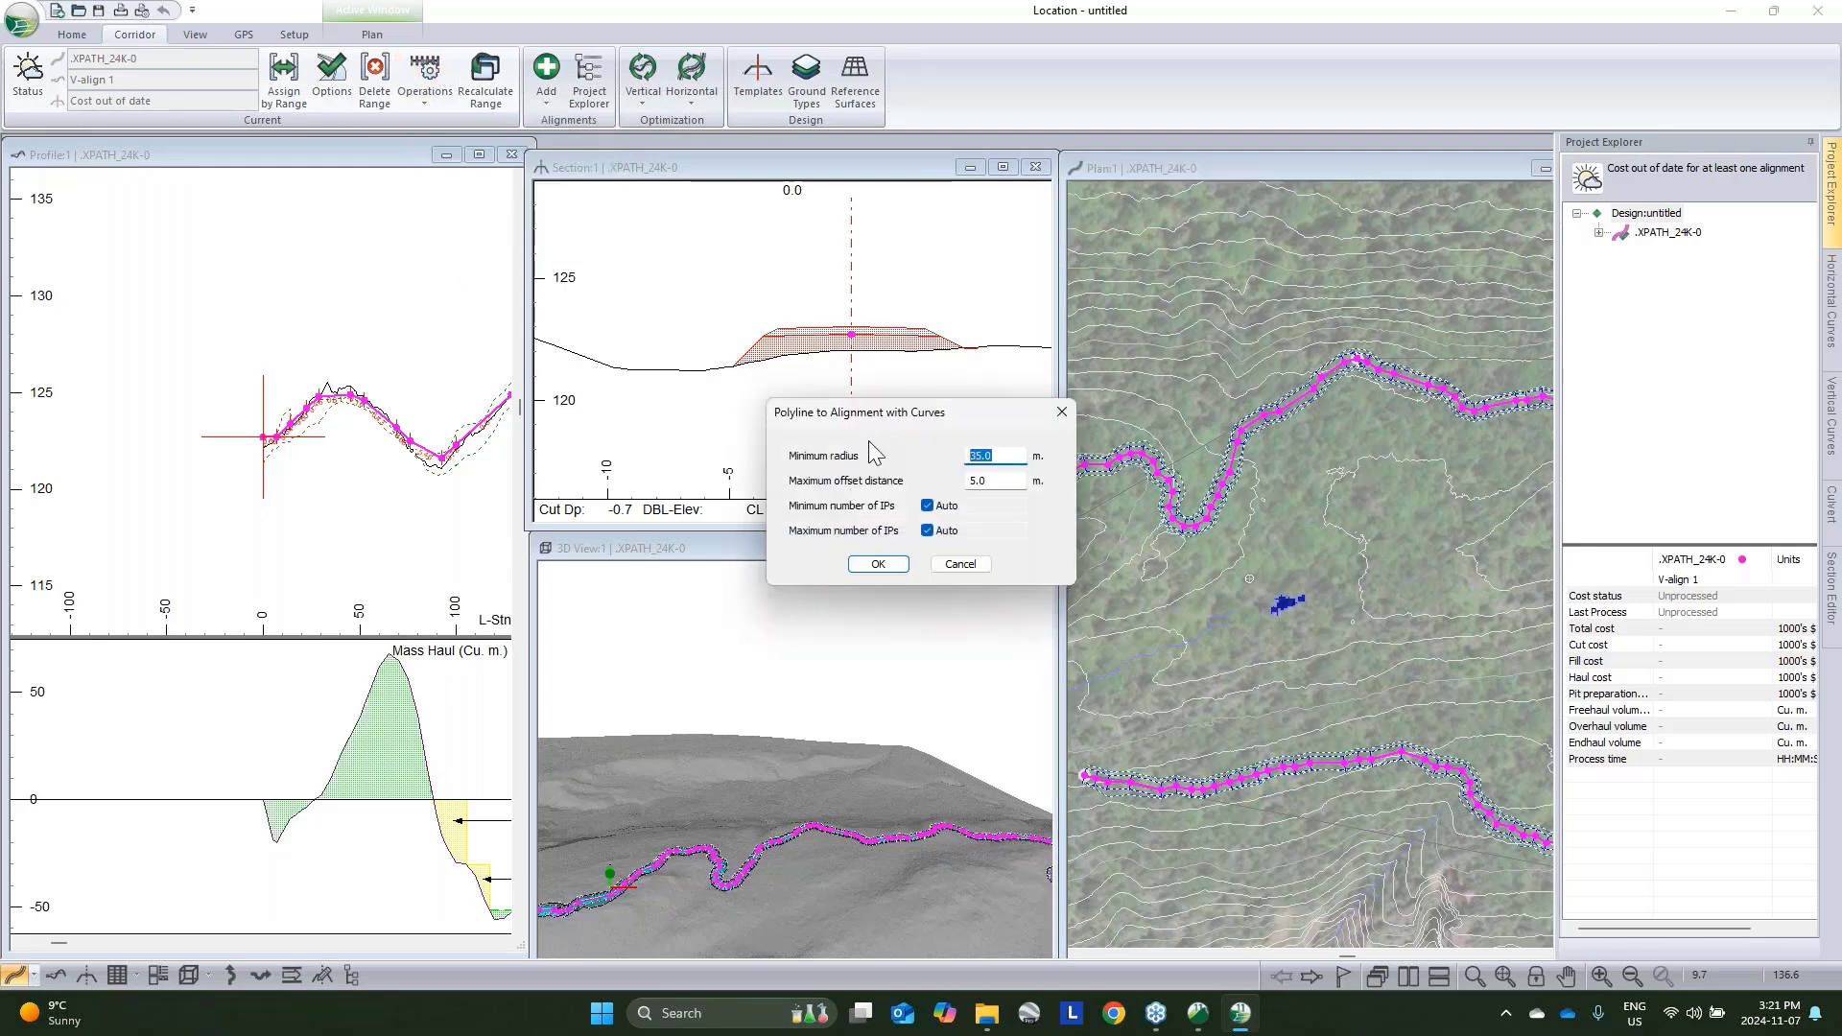
pyautogui.write('10')
pyautogui.press('Tab')
pyautogui.click(879, 564)
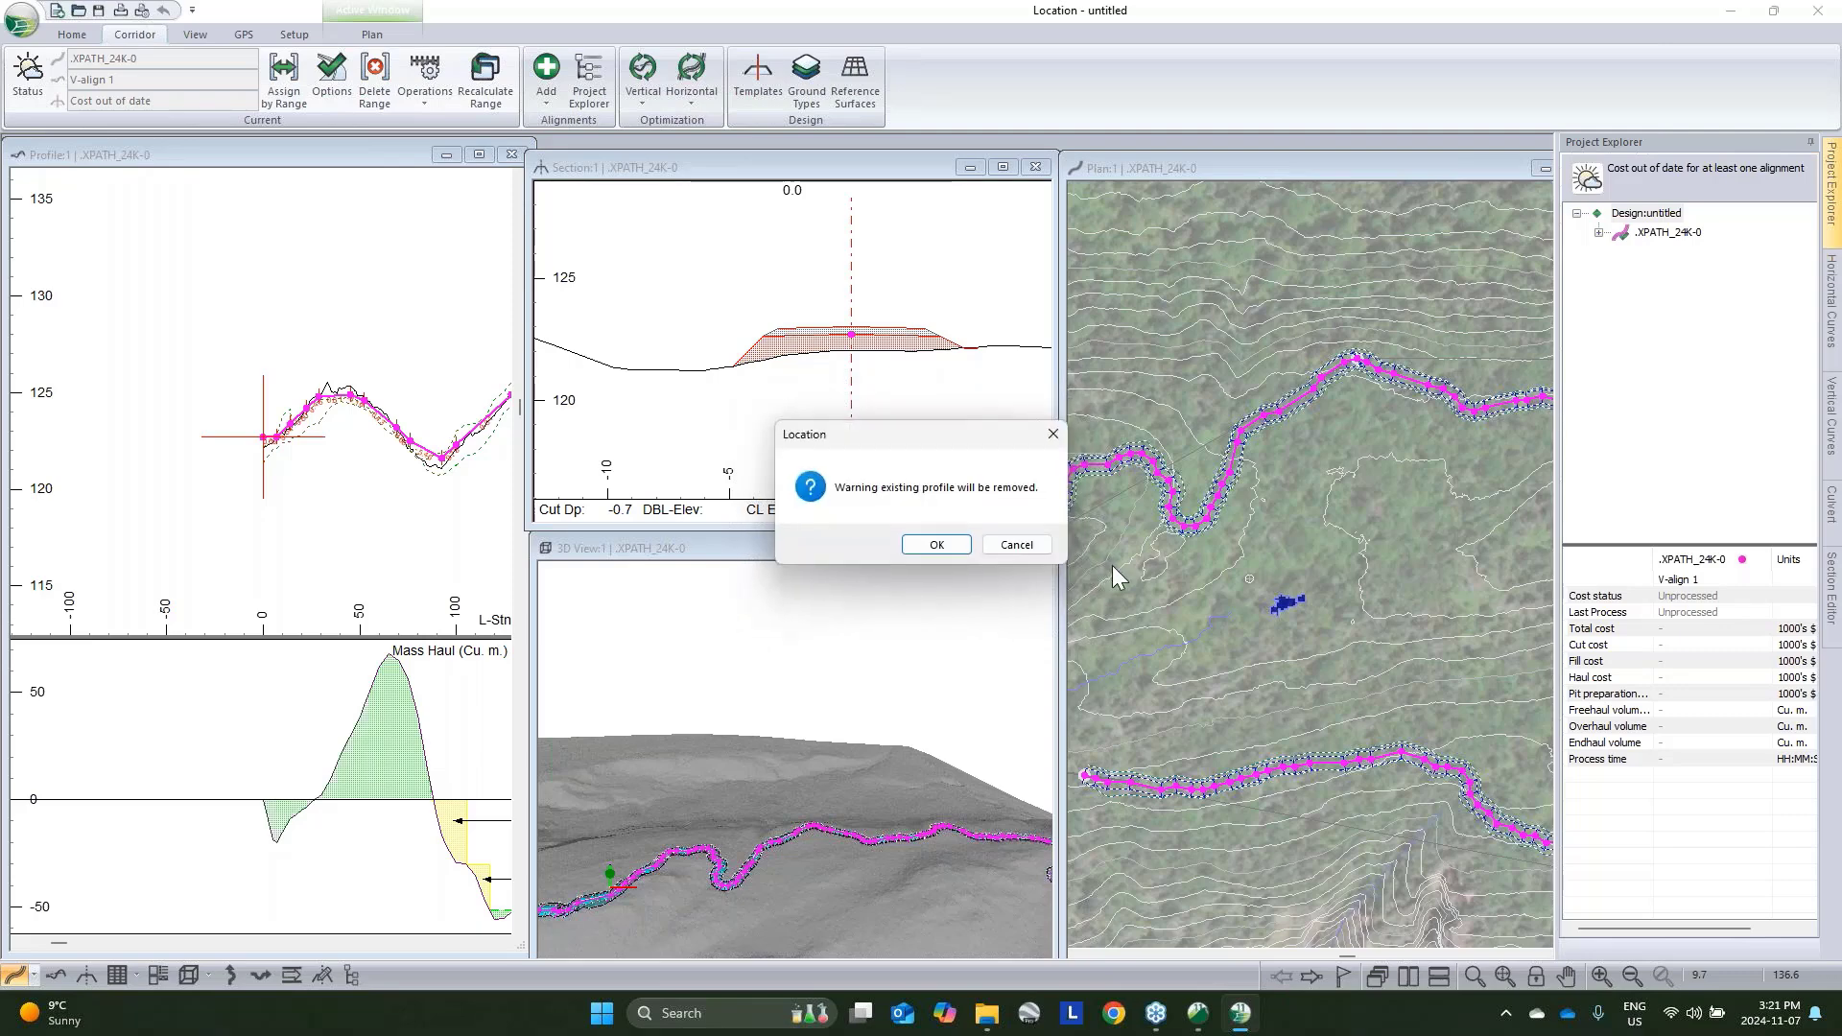
pyautogui.click(935, 544)
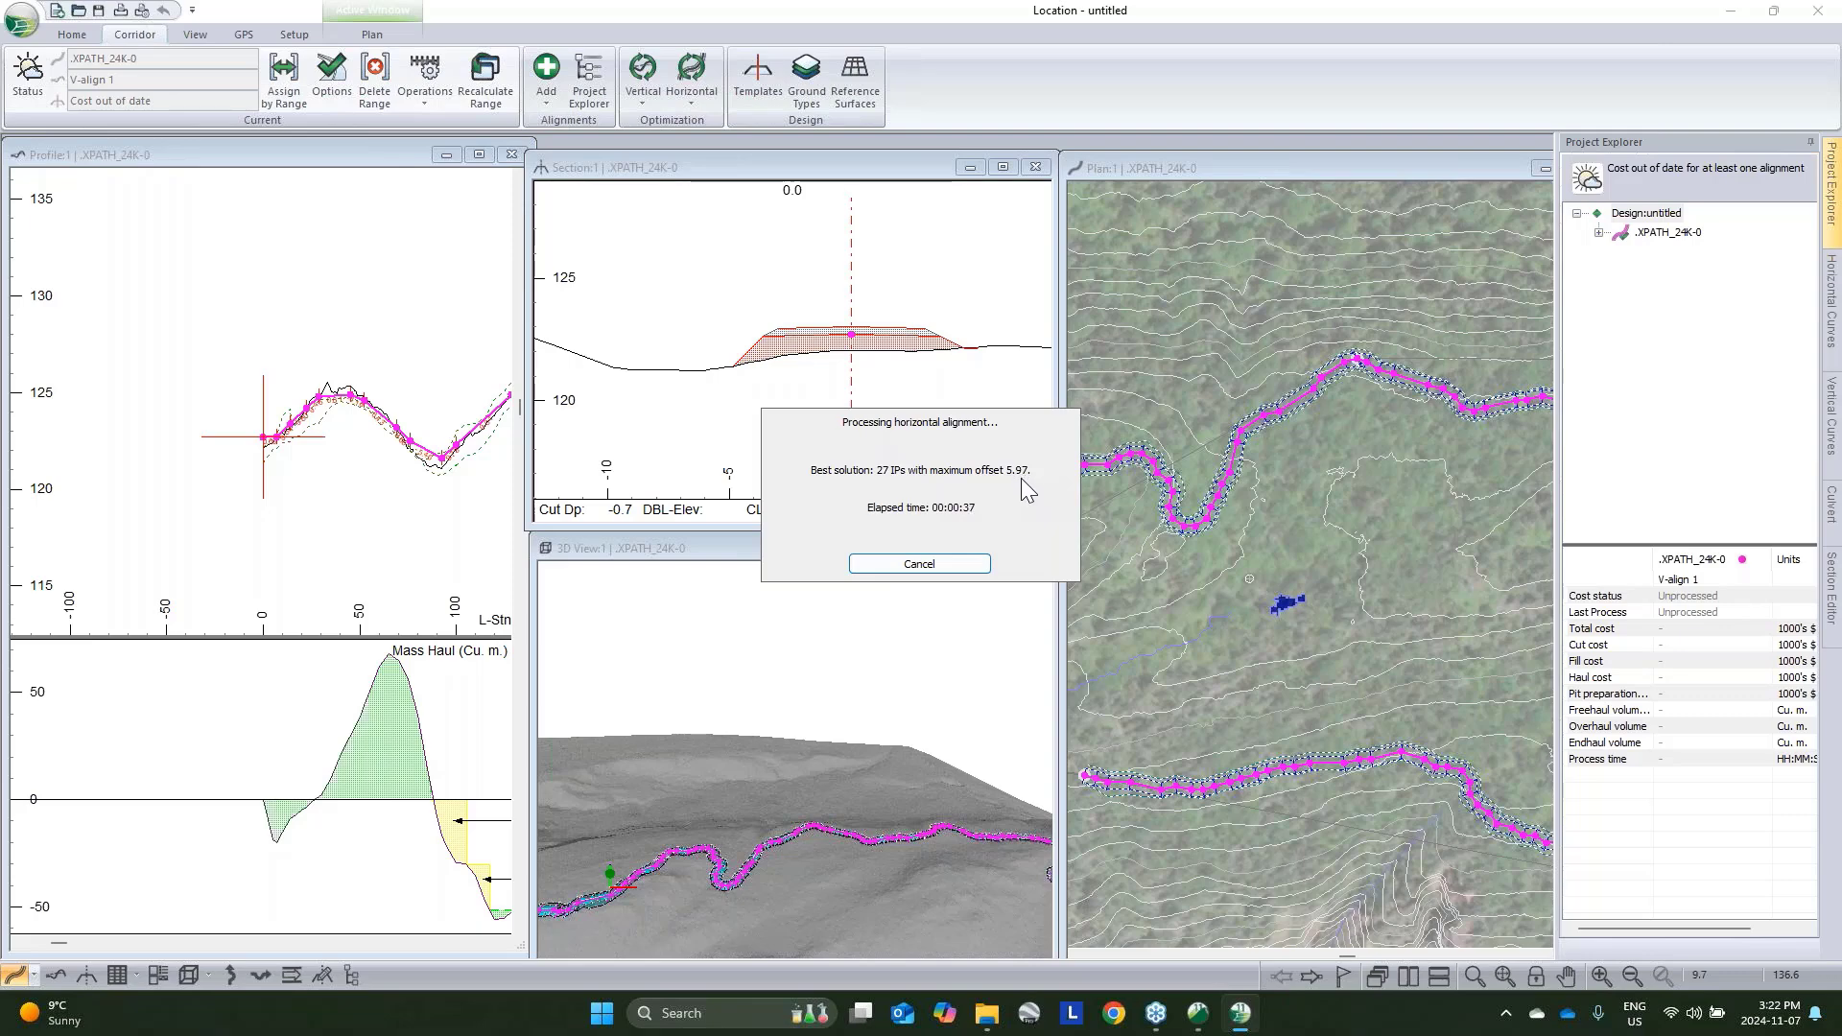
pyautogui.click(962, 563)
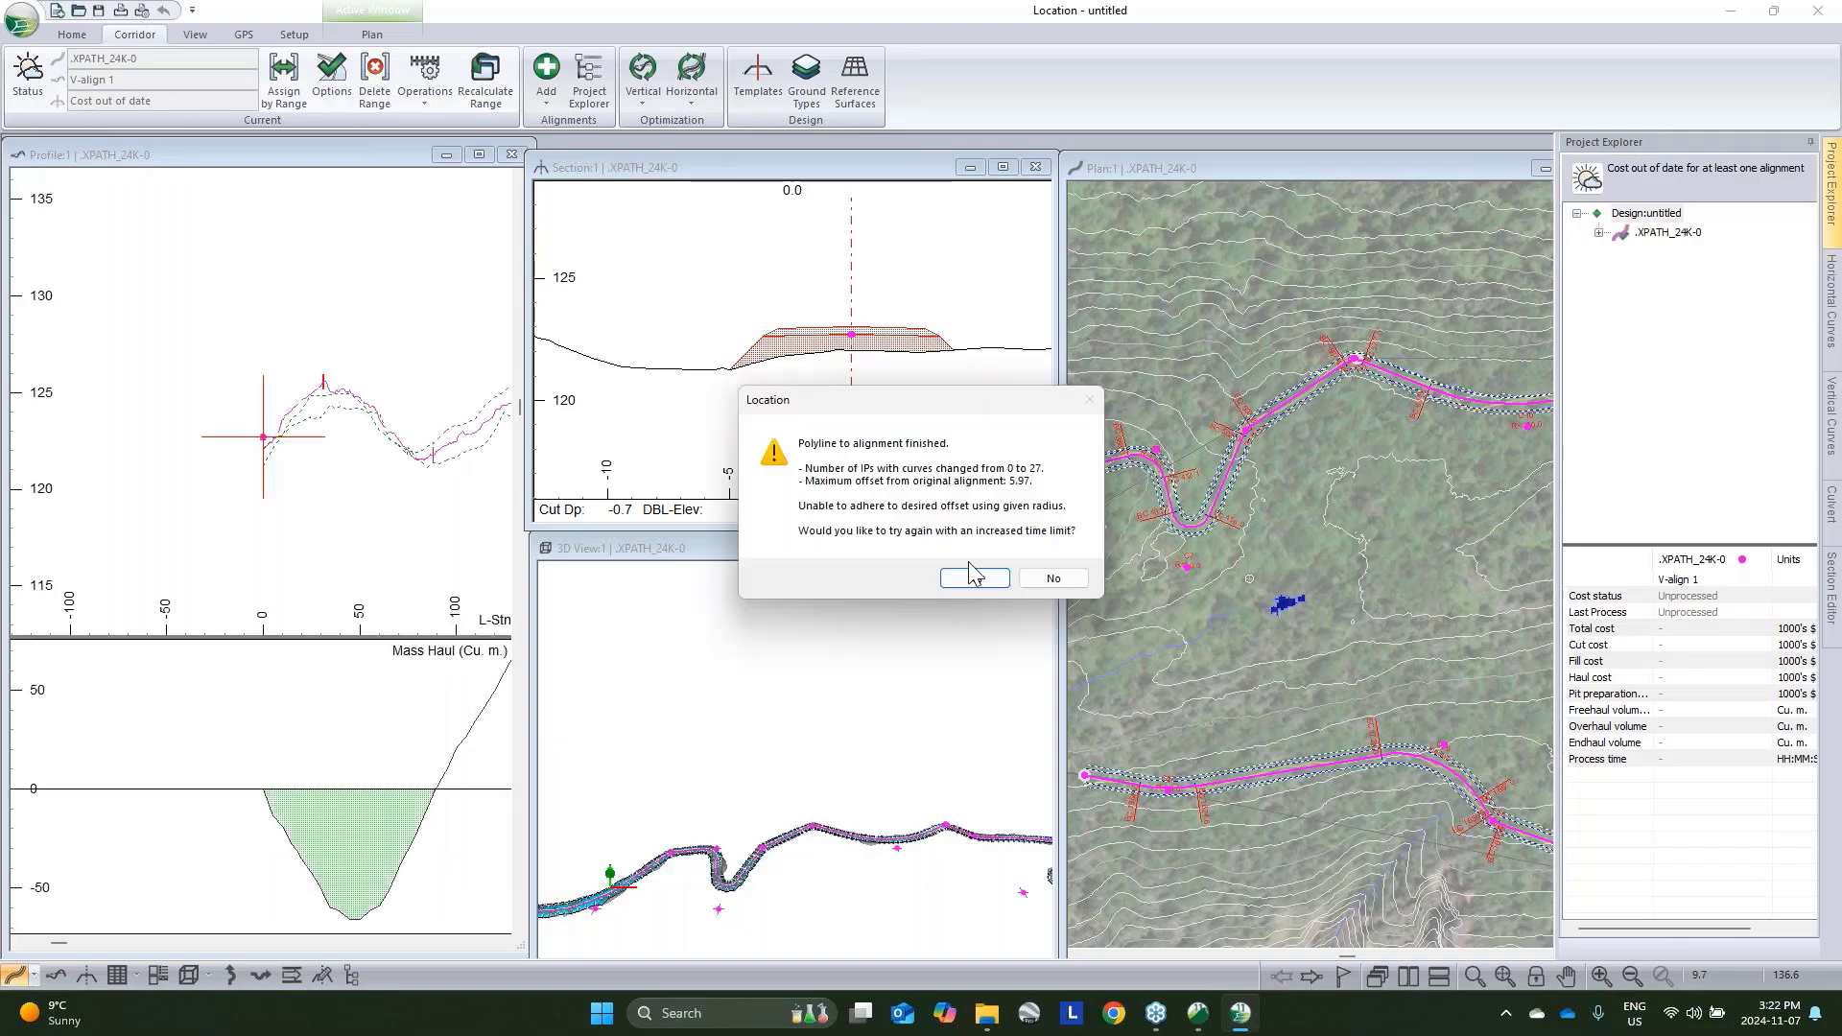
pyautogui.click(1052, 579)
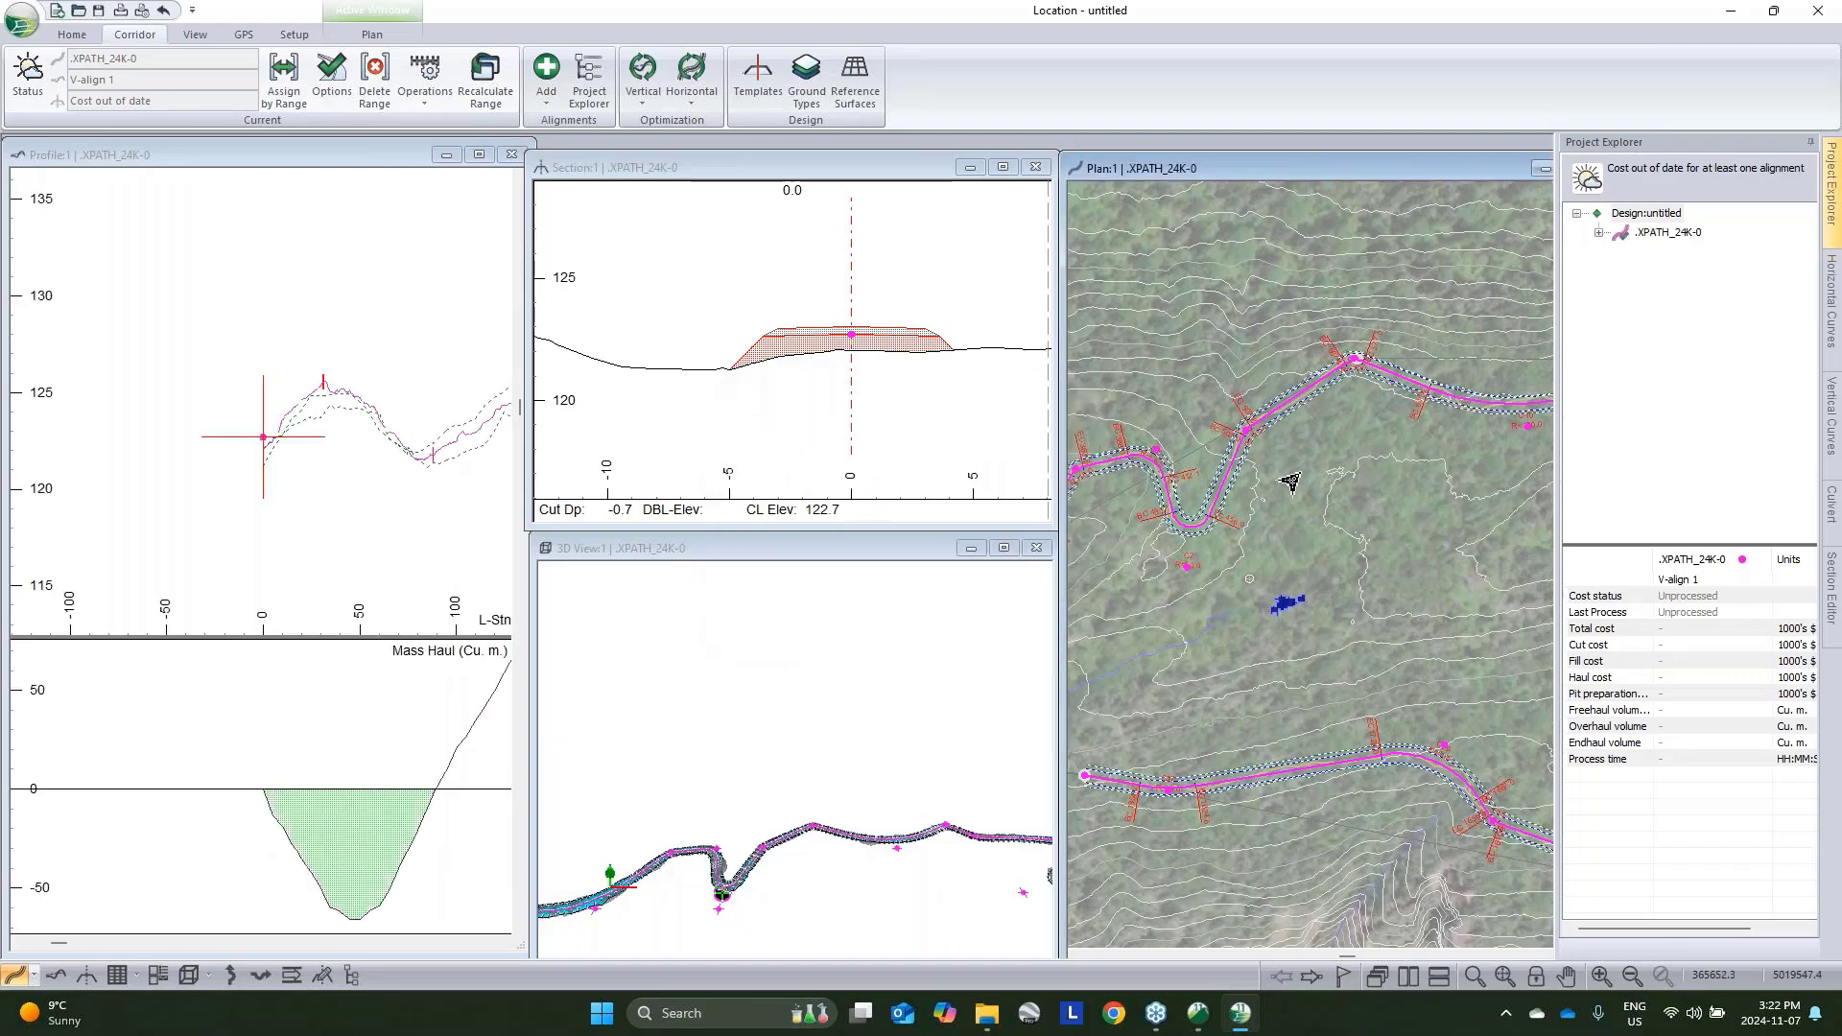
# Examine the fitted horizontal curves in plan around the eastern switchbacks and refresh the 3D view
pyautogui.scroll(-3, 1092, 444)
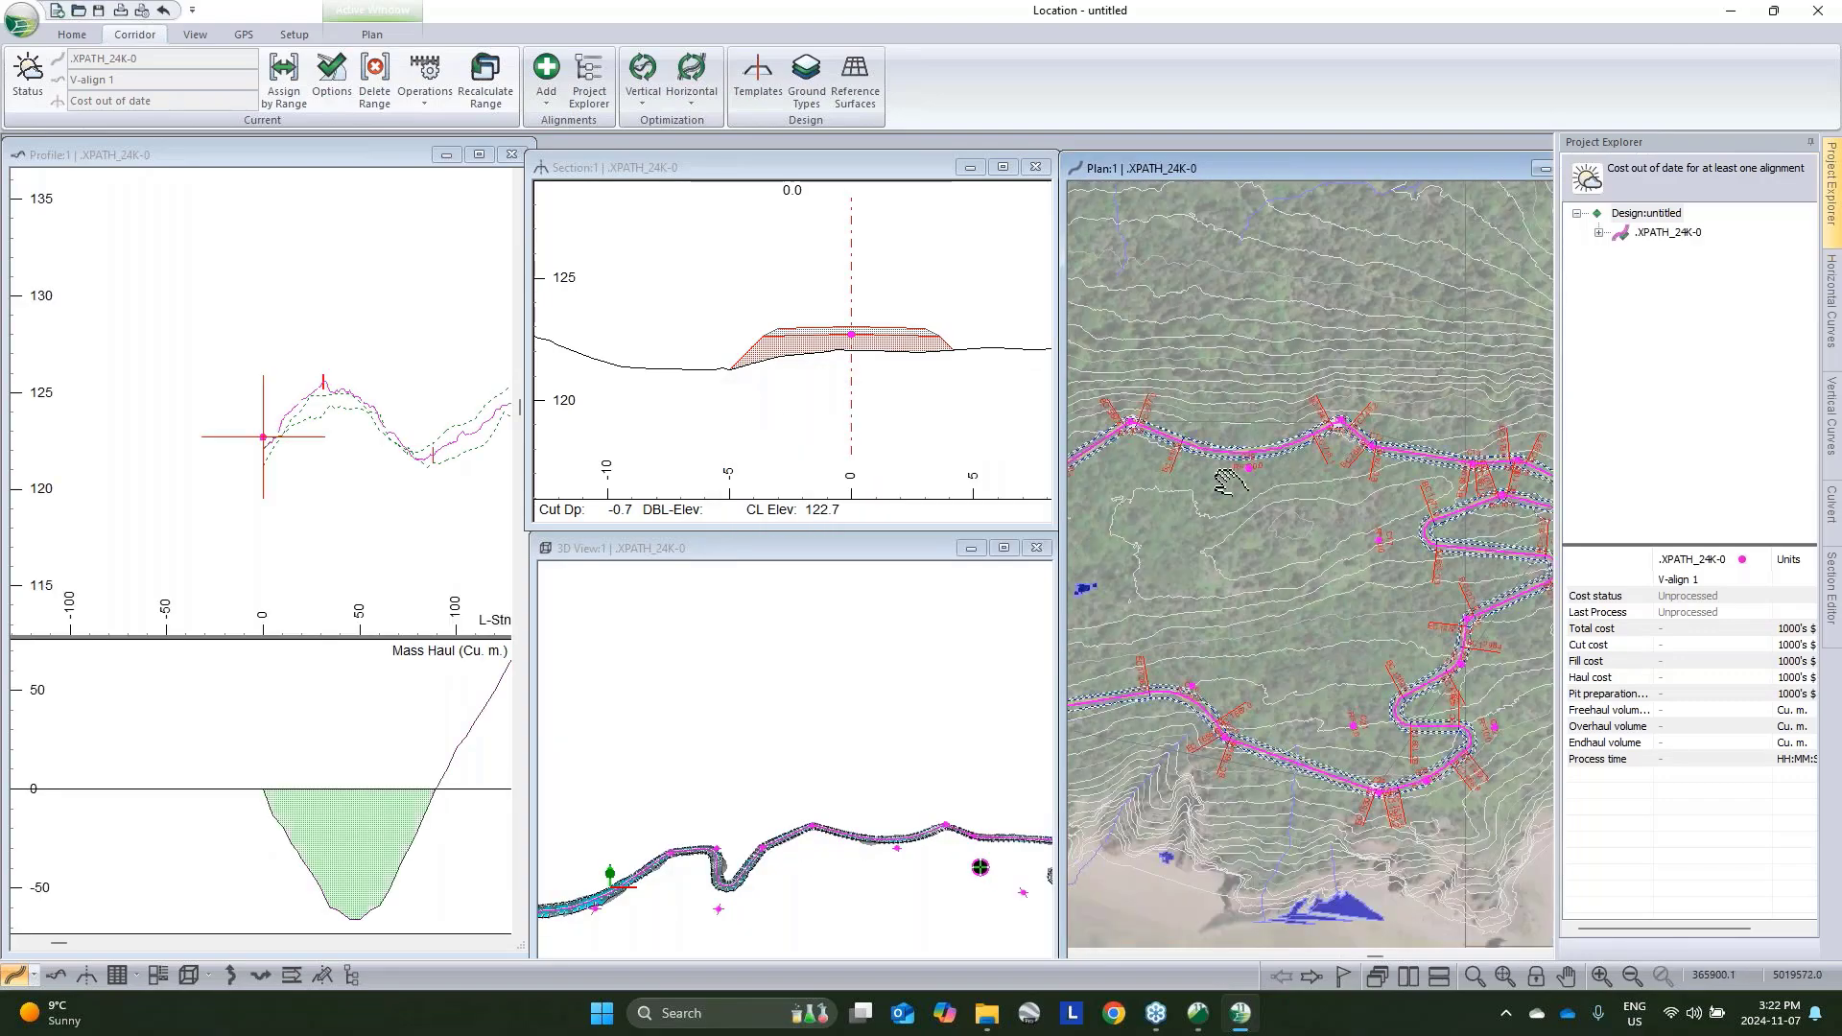
pyautogui.scroll(2, 1294, 499)
pyautogui.moveTo(1351, 518); pyautogui.dragTo(1259, 495, button='middle')
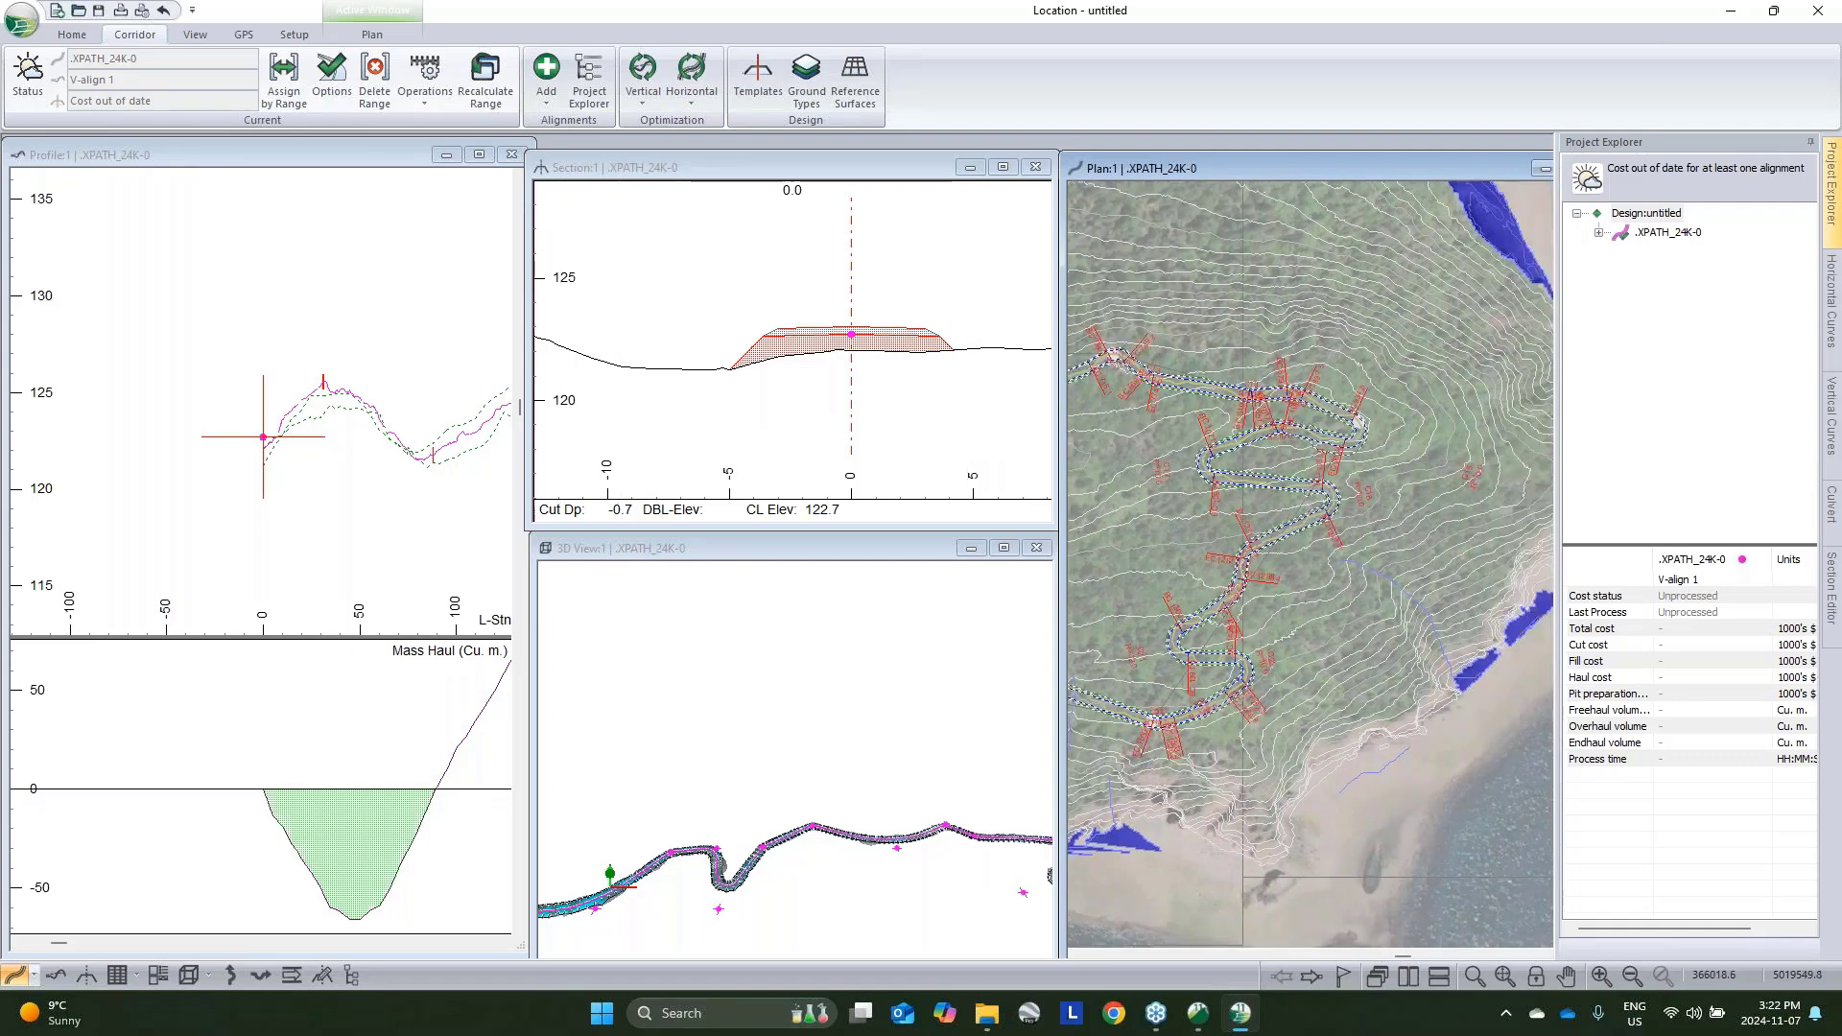
pyautogui.click(891, 556)
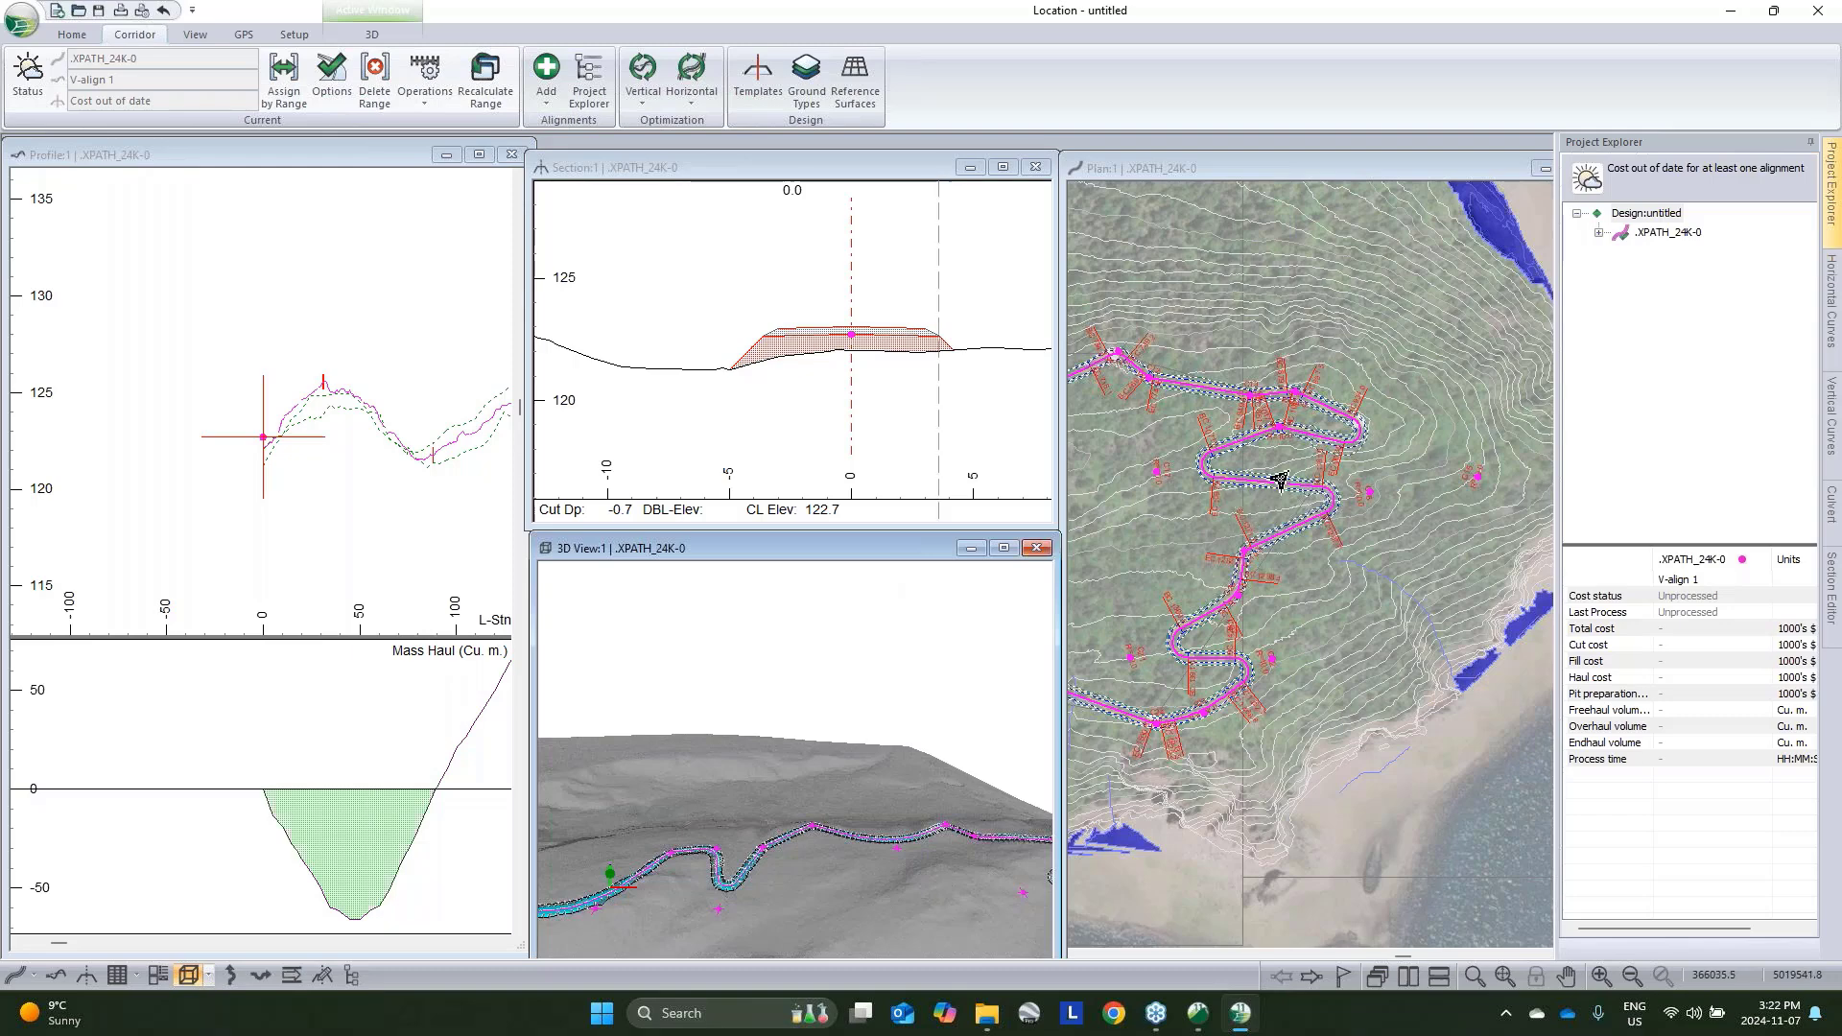
pyautogui.moveTo(1299, 438)
pyautogui.moveTo(1100, 496); pyautogui.dragTo(1474, 551, button='middle')
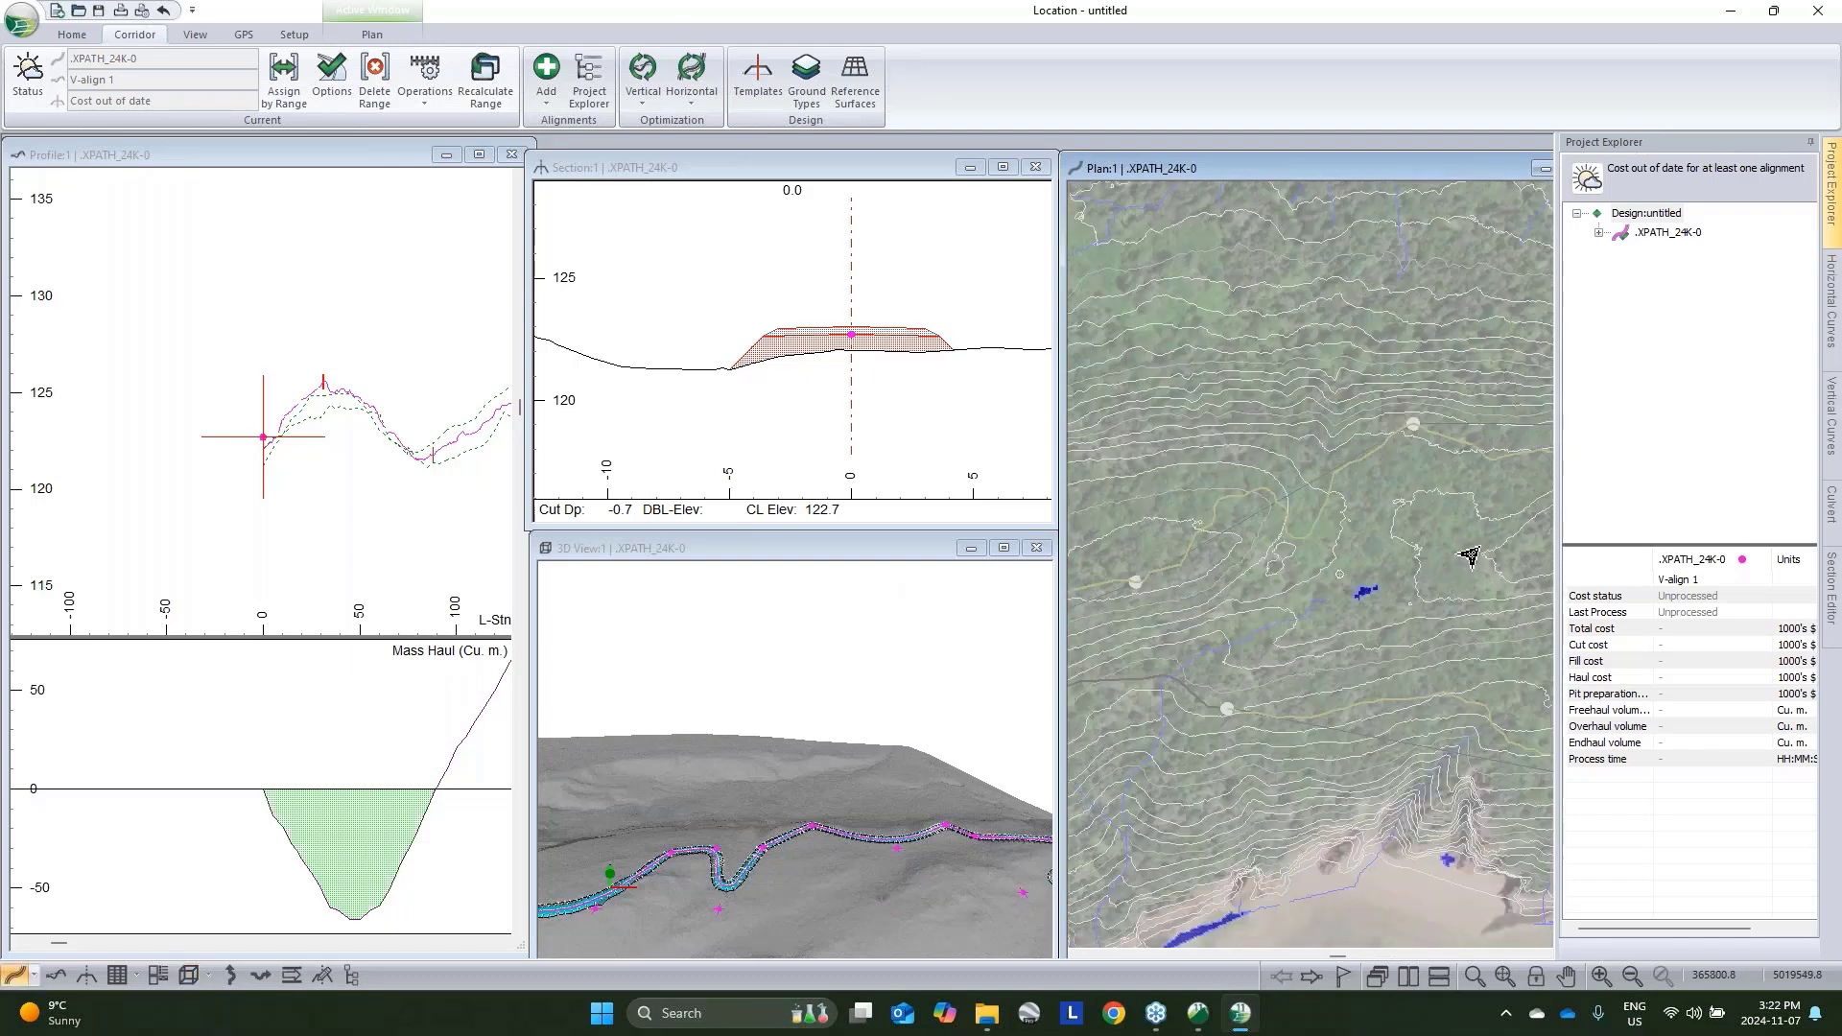
# Lower the profile's starting IP at station 0 to an elevation of about 122.1 m
pyautogui.rightClick(369, 430)
pyautogui.click(456, 464)
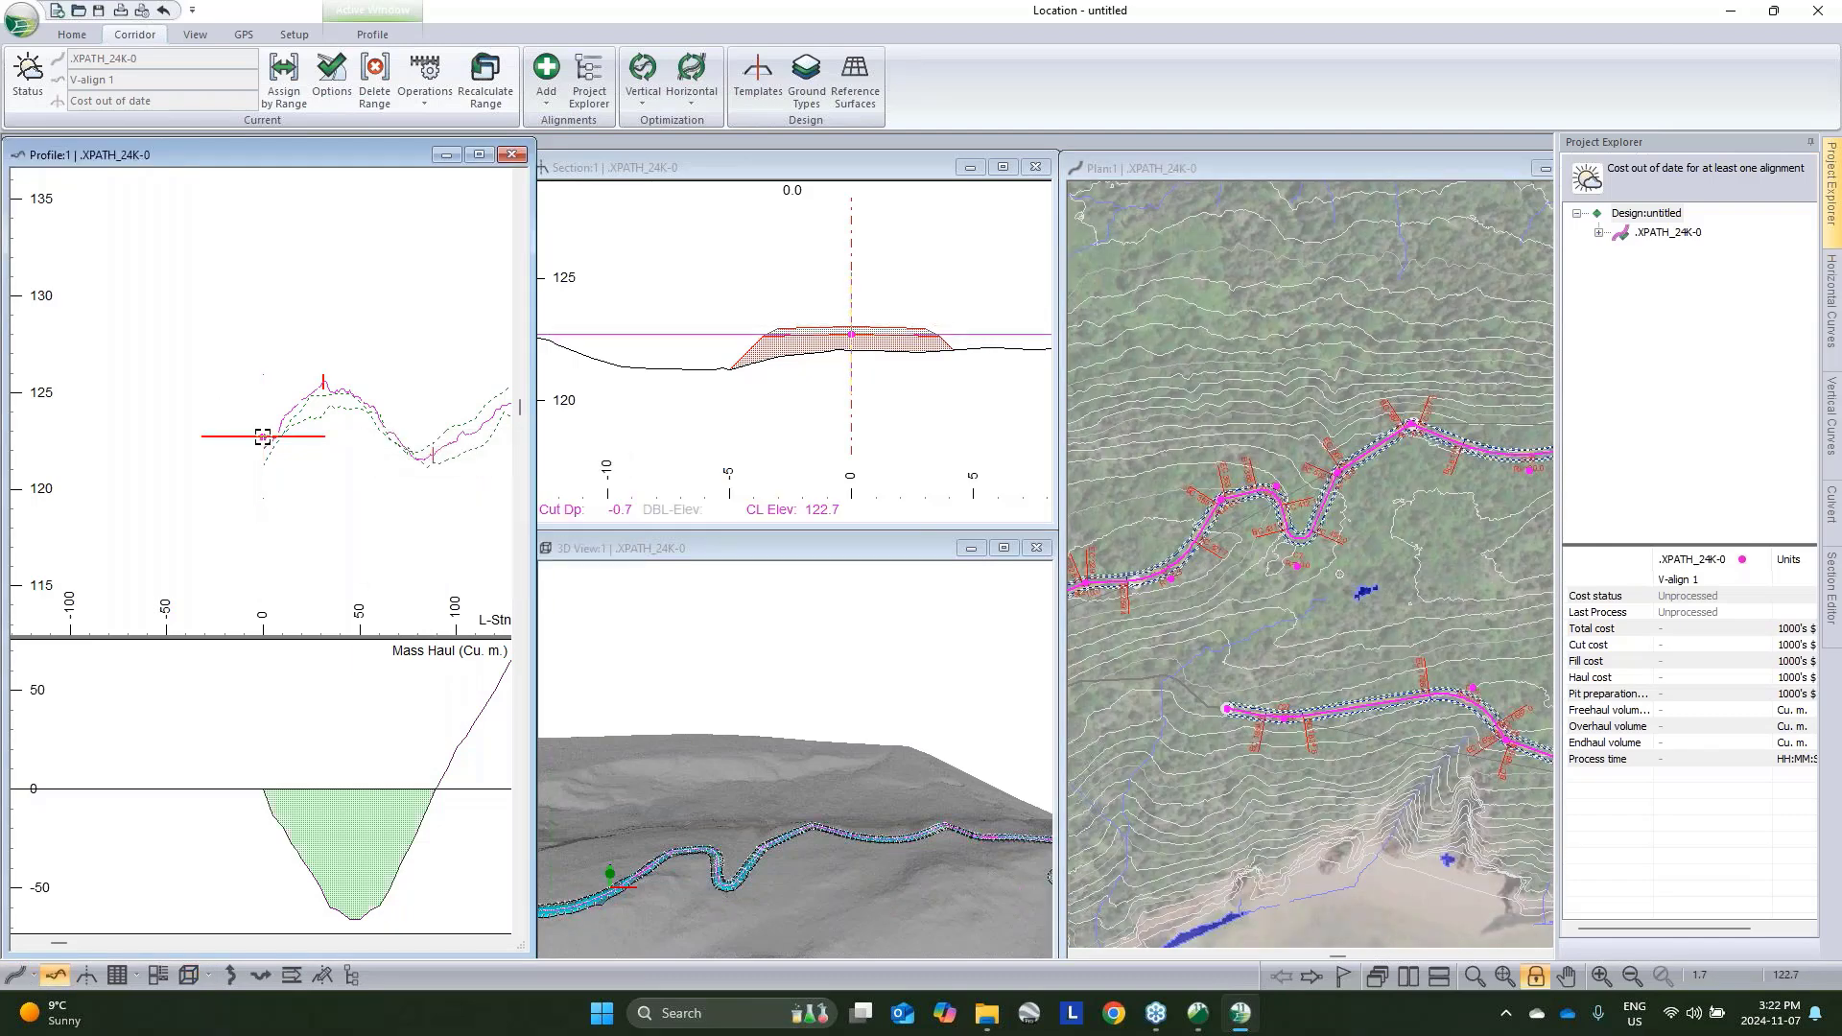
pyautogui.click(263, 436)
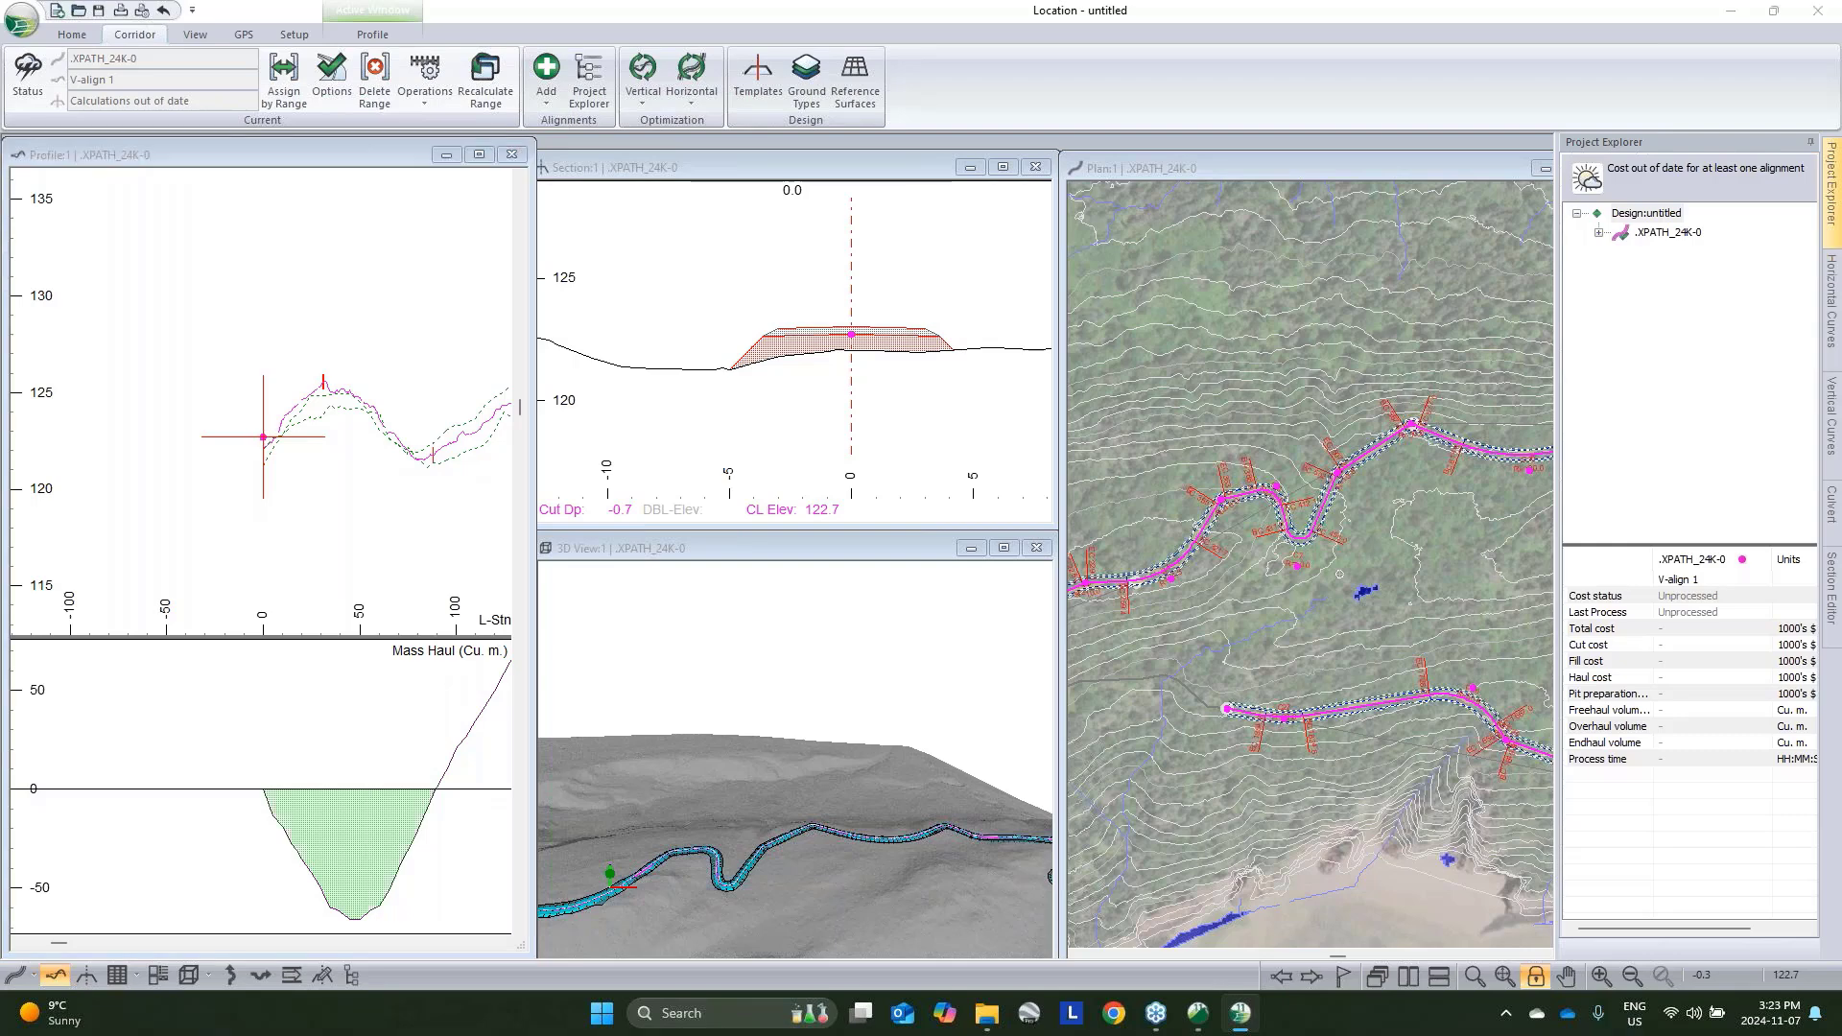
pyautogui.moveTo(263, 436); pyautogui.dragTo(263, 449)
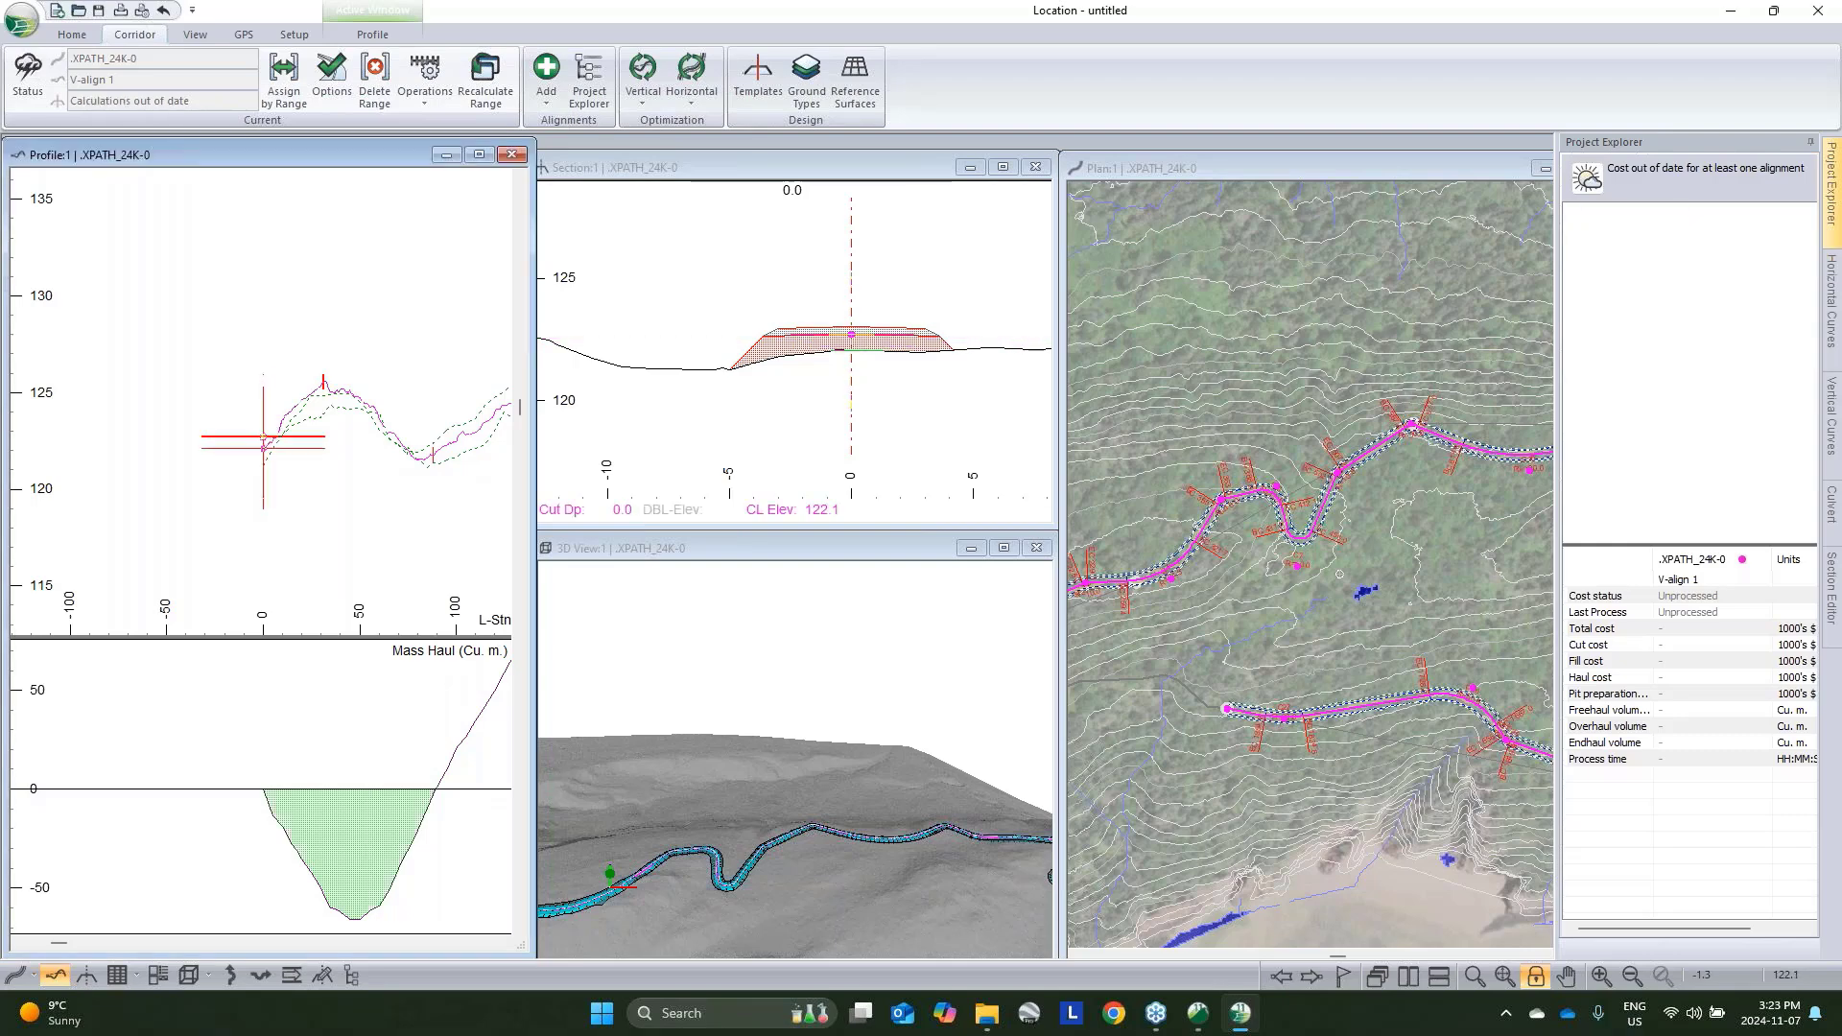
pyautogui.rightClick(902, 333)
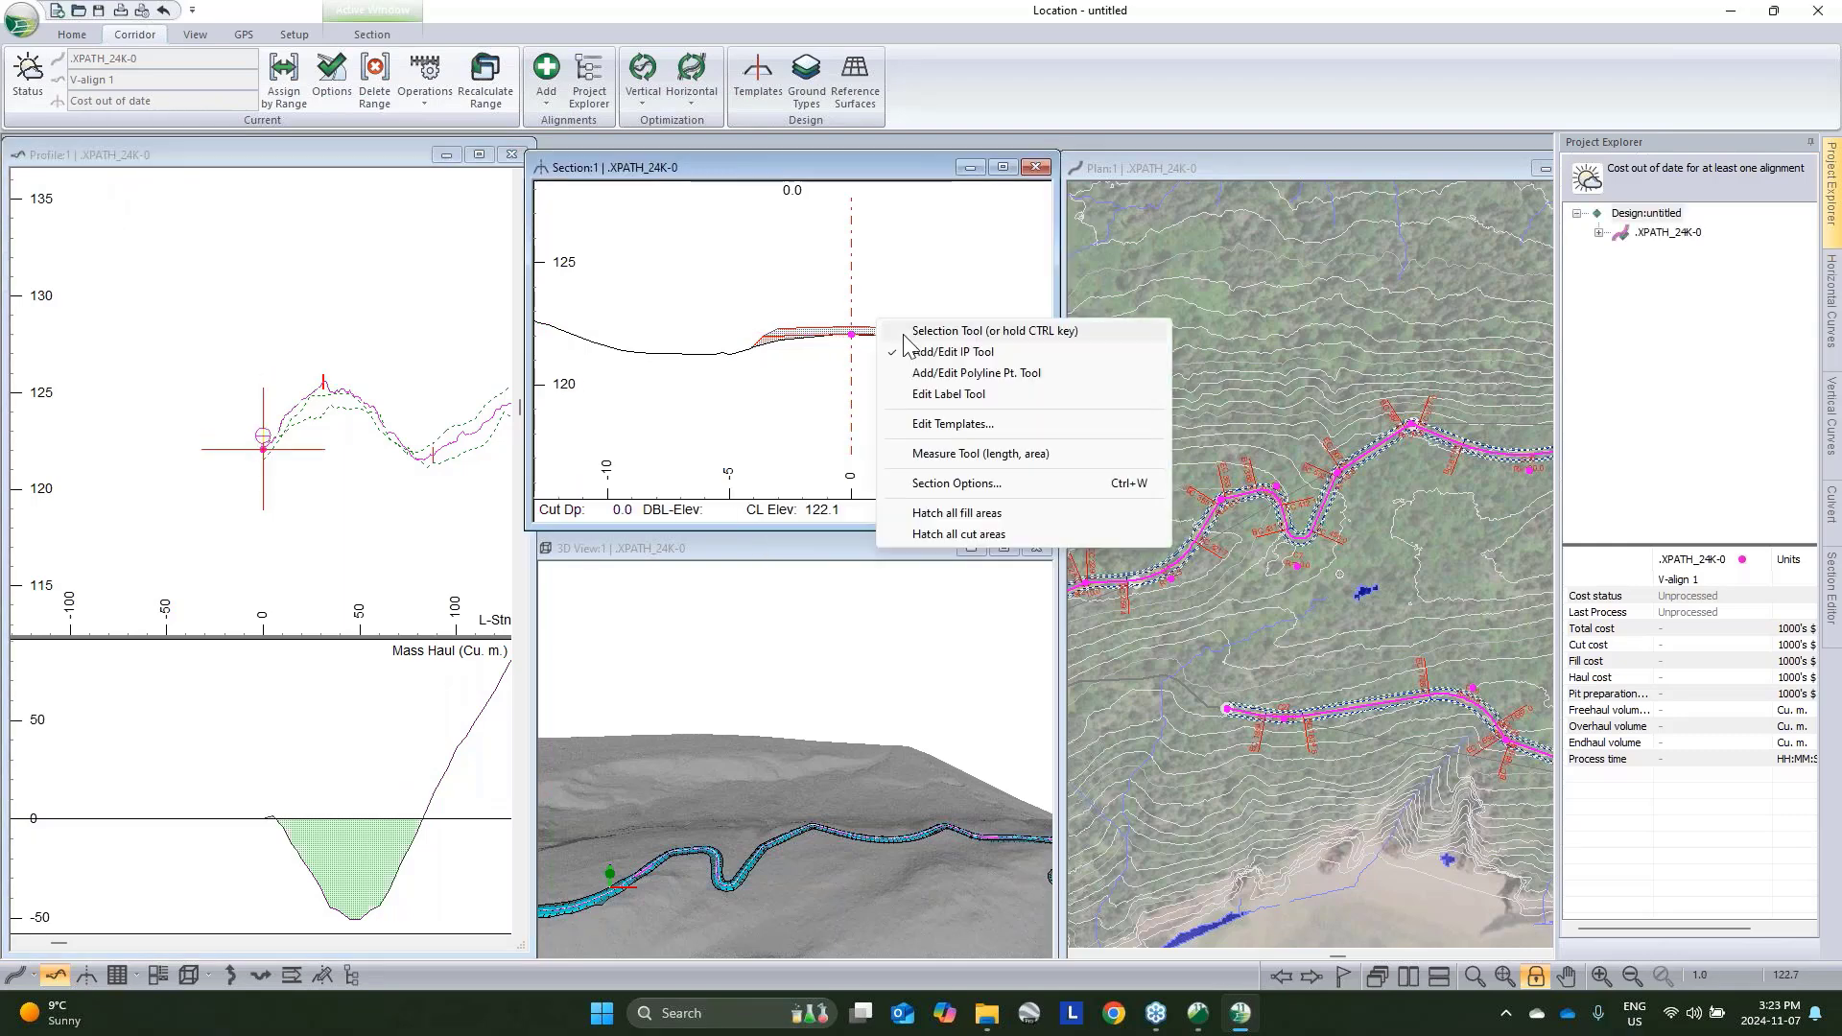
pyautogui.click(991, 470)
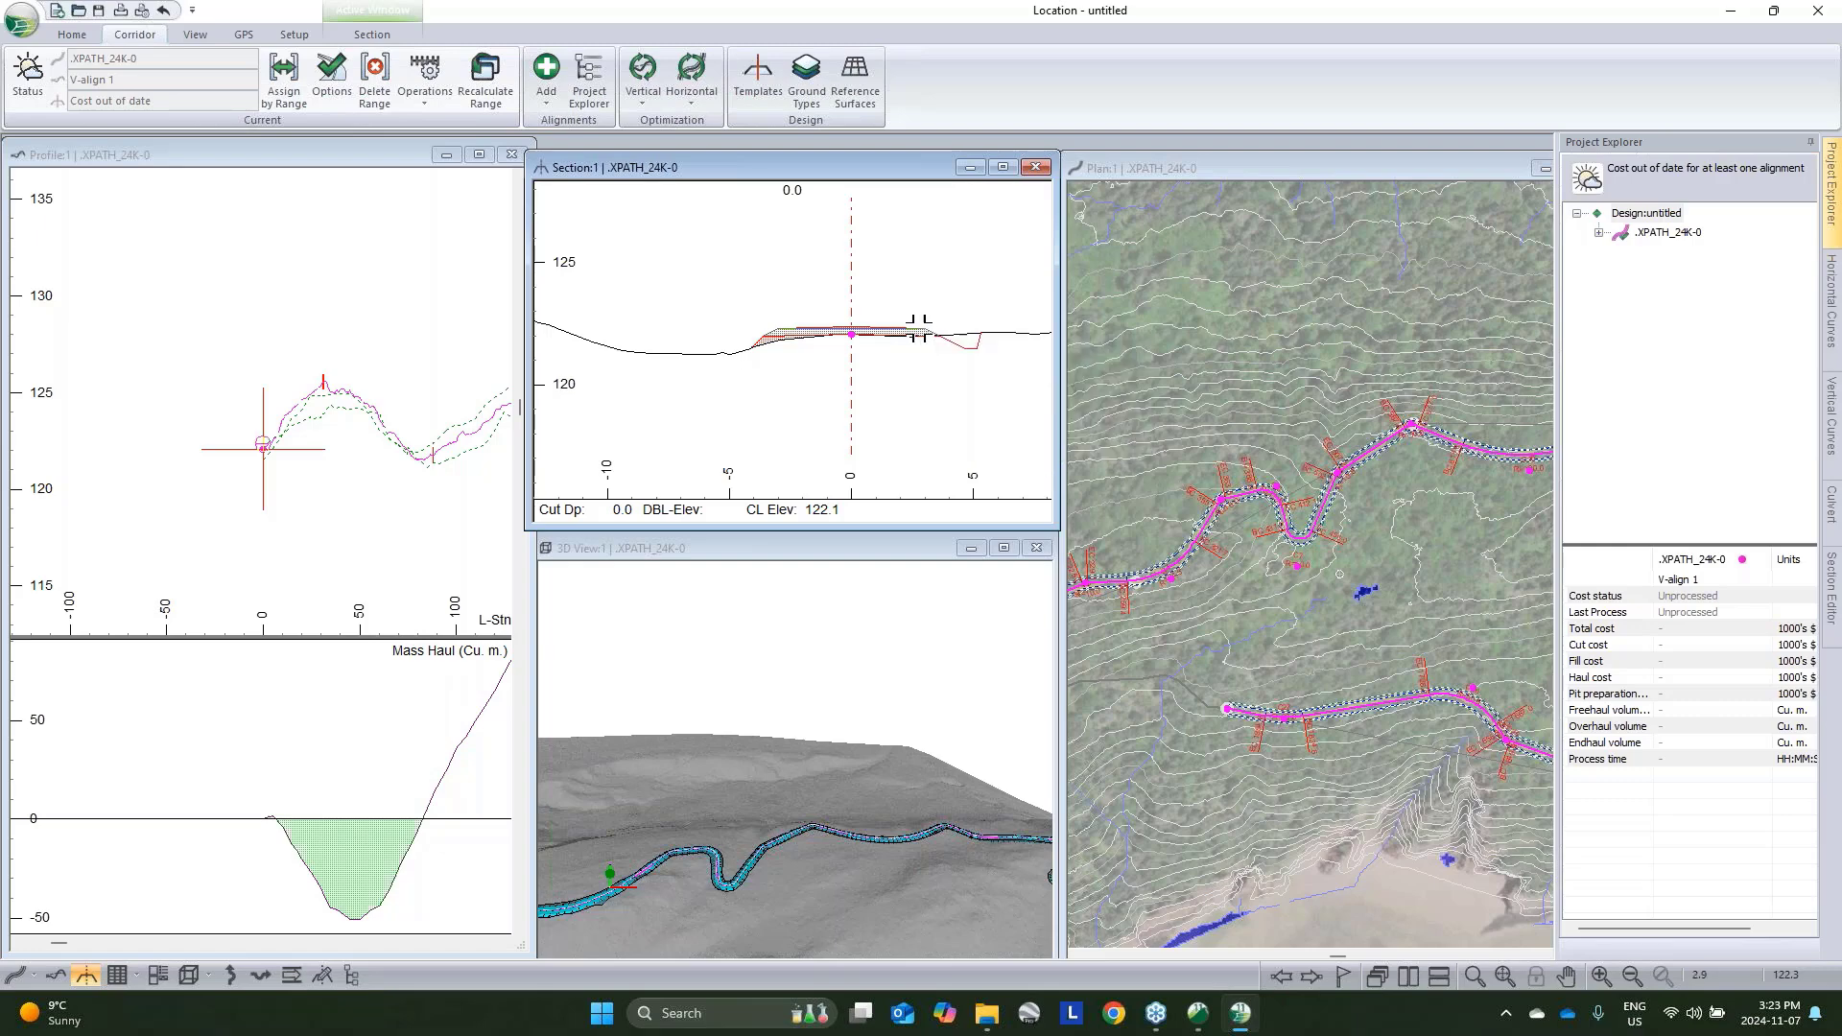
pyautogui.click(1223, 455)
pyautogui.scroll(-2, 1340, 574)
pyautogui.scroll(2, 1185, 625)
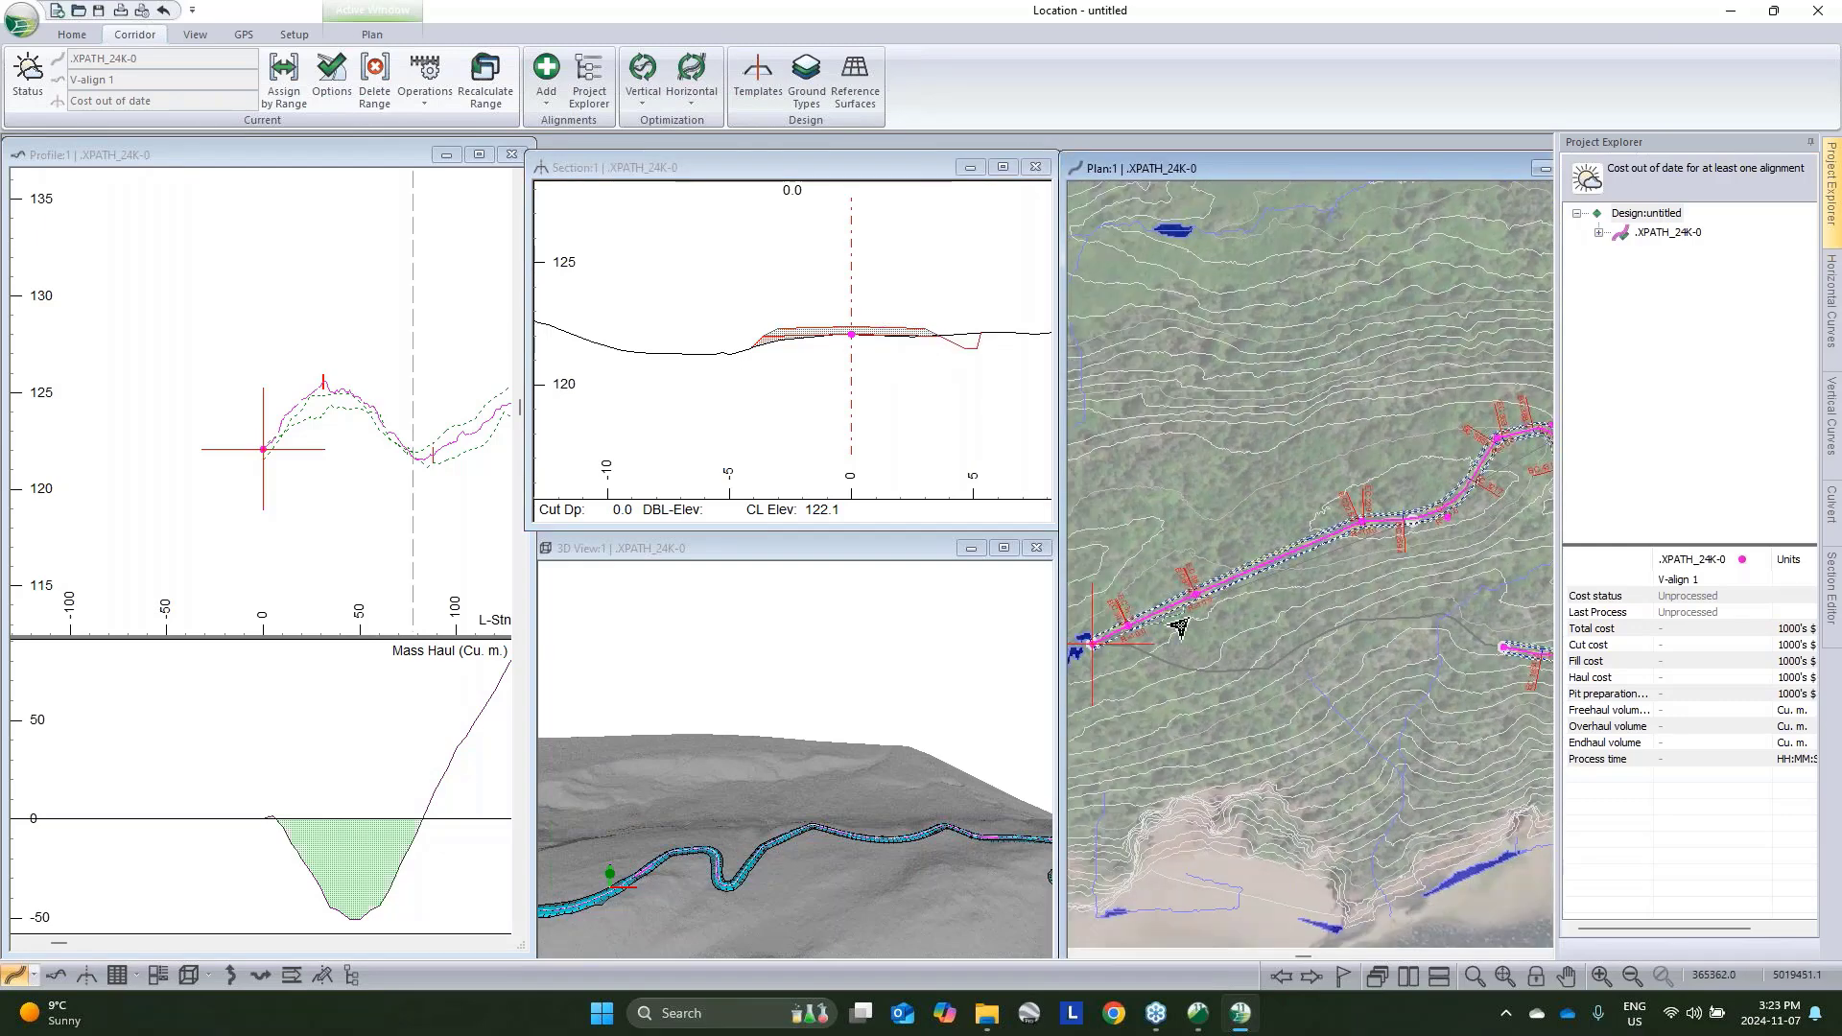
pyautogui.moveTo(1180, 626); pyautogui.dragTo(1311, 595, button='middle')
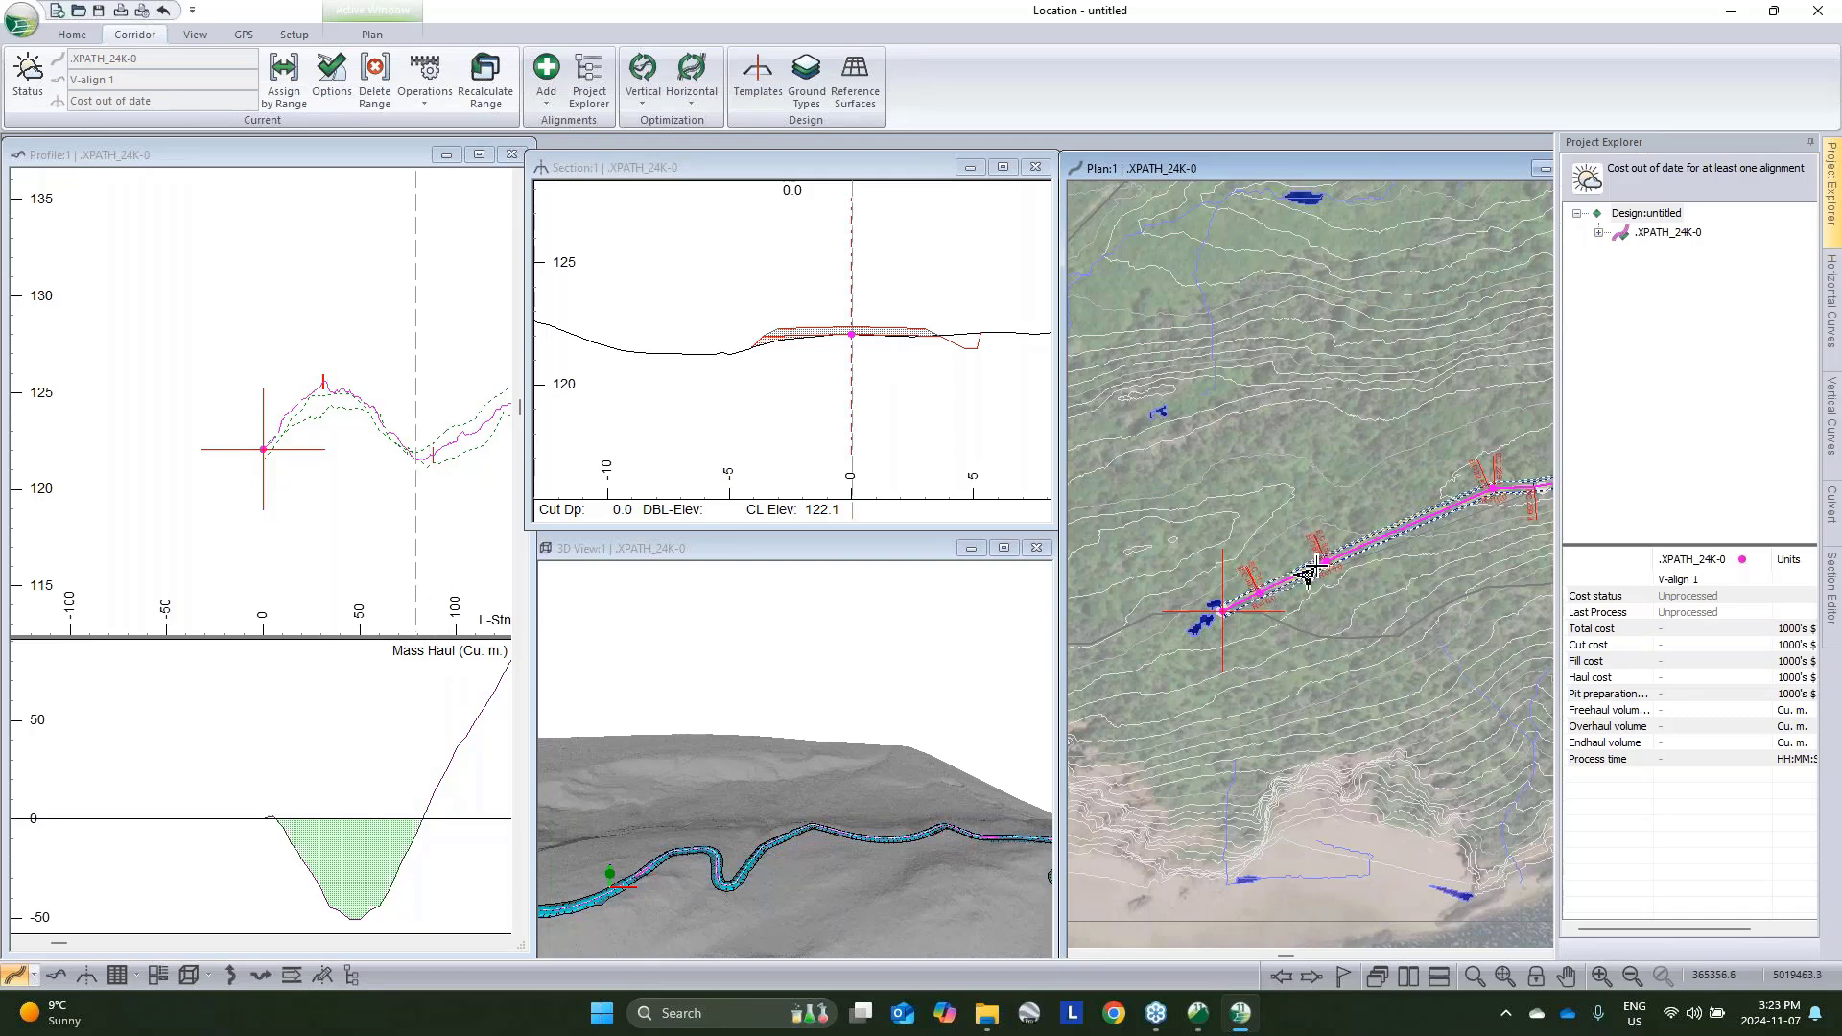
# Open the template editor and duplicate the DF - Resource Low Volume template
pyautogui.click(748, 93)
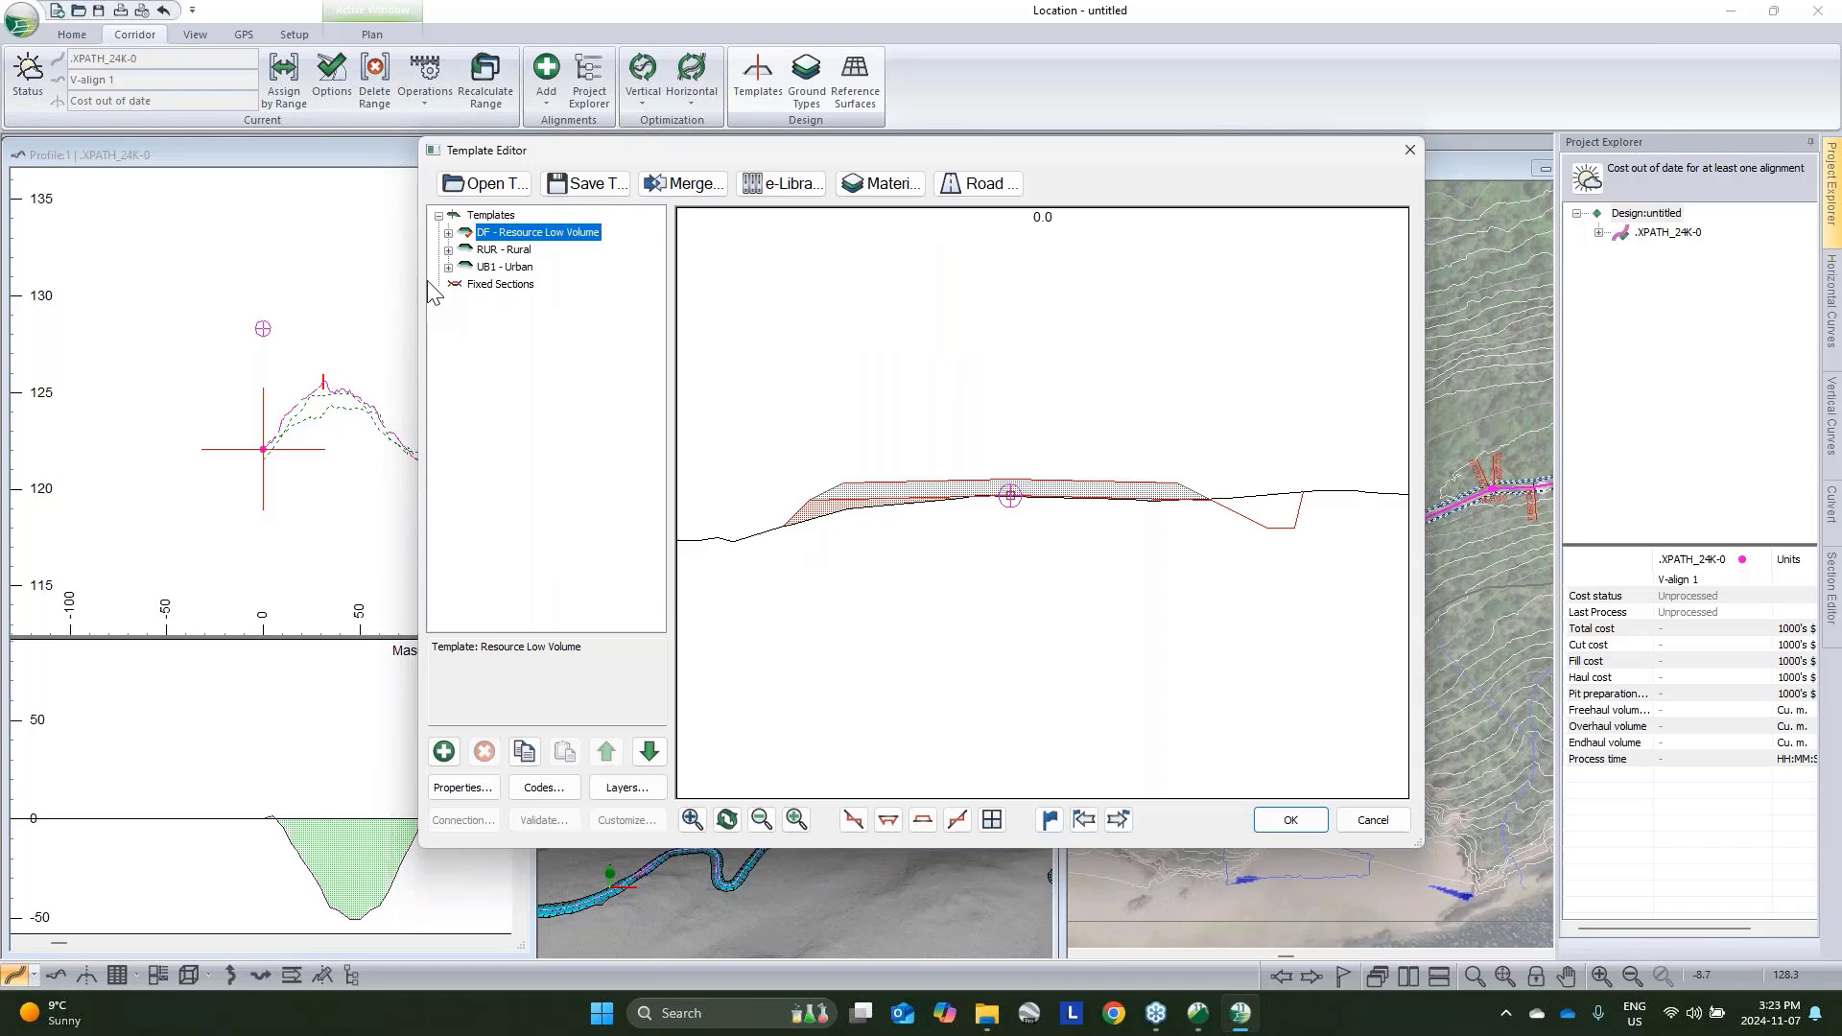
pyautogui.rightClick(492, 233)
pyautogui.click(560, 344)
pyautogui.rightClick(556, 234)
pyautogui.moveTo(652, 367)
pyautogui.click(798, 388)
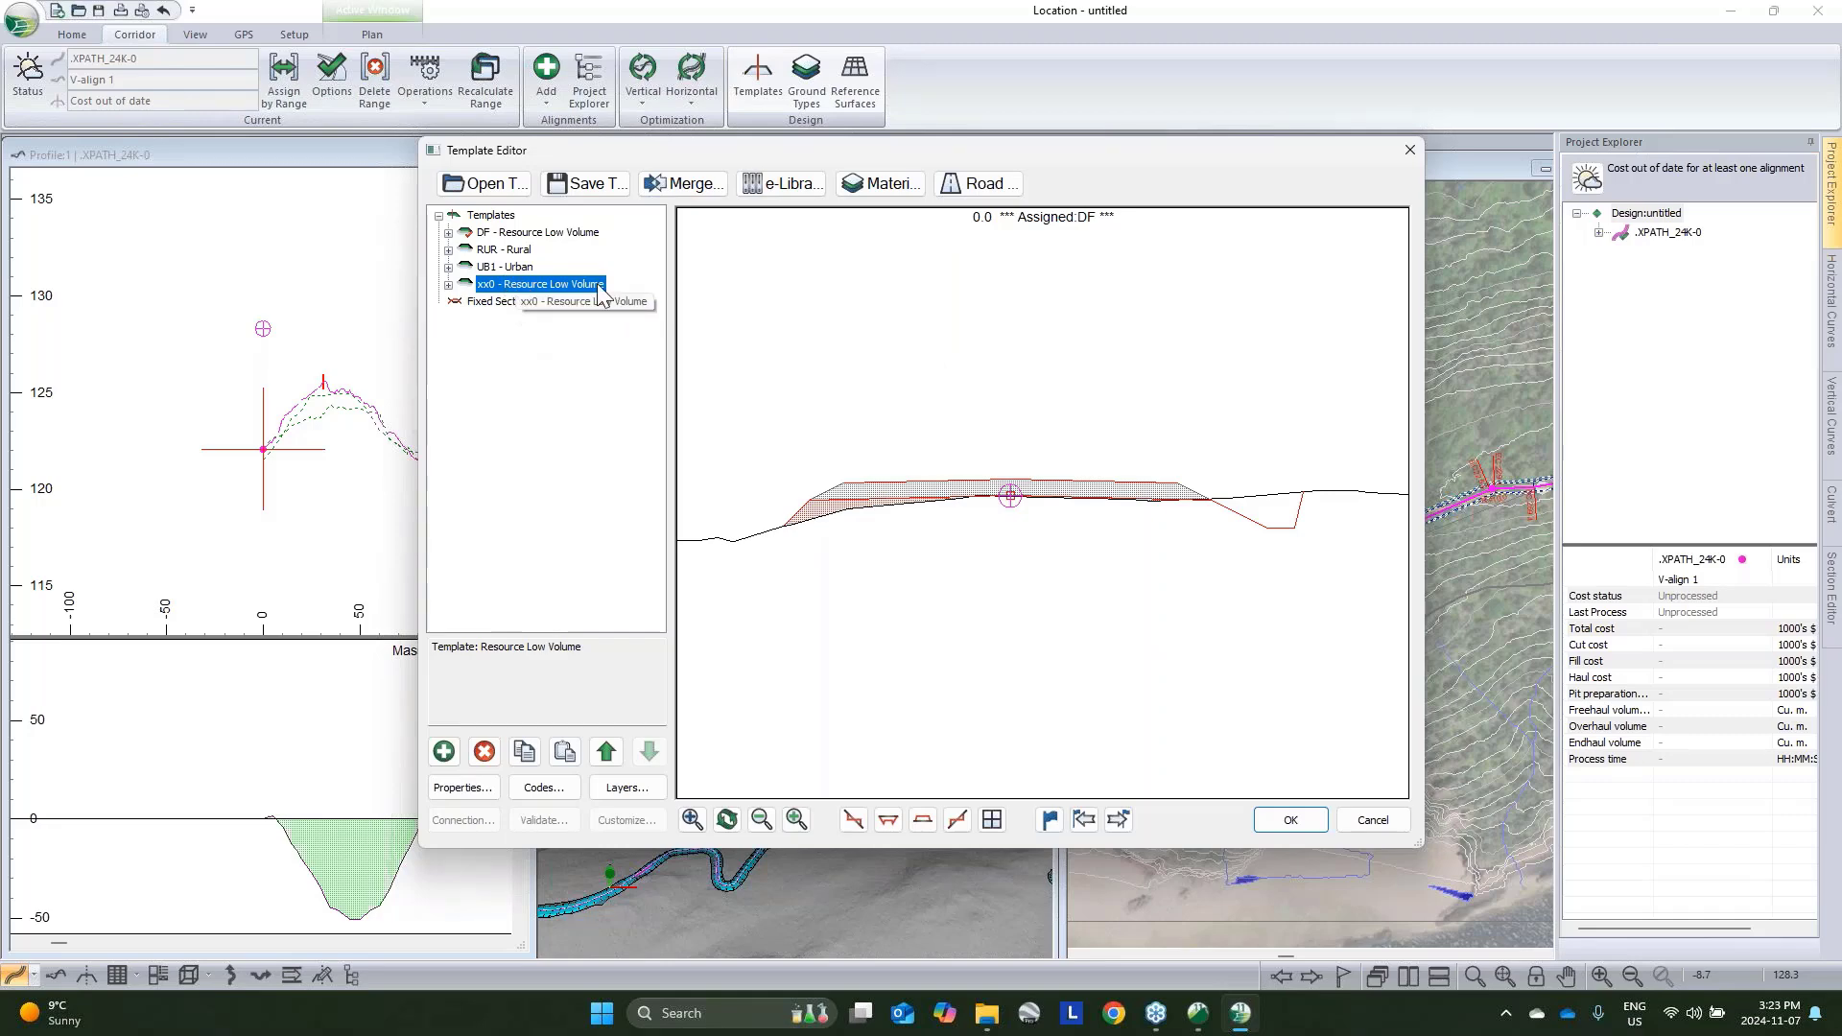
# Retrieve all component folders, Roadway Components through Misc. Components, from the e-Library into the template list
pyautogui.click(448, 285)
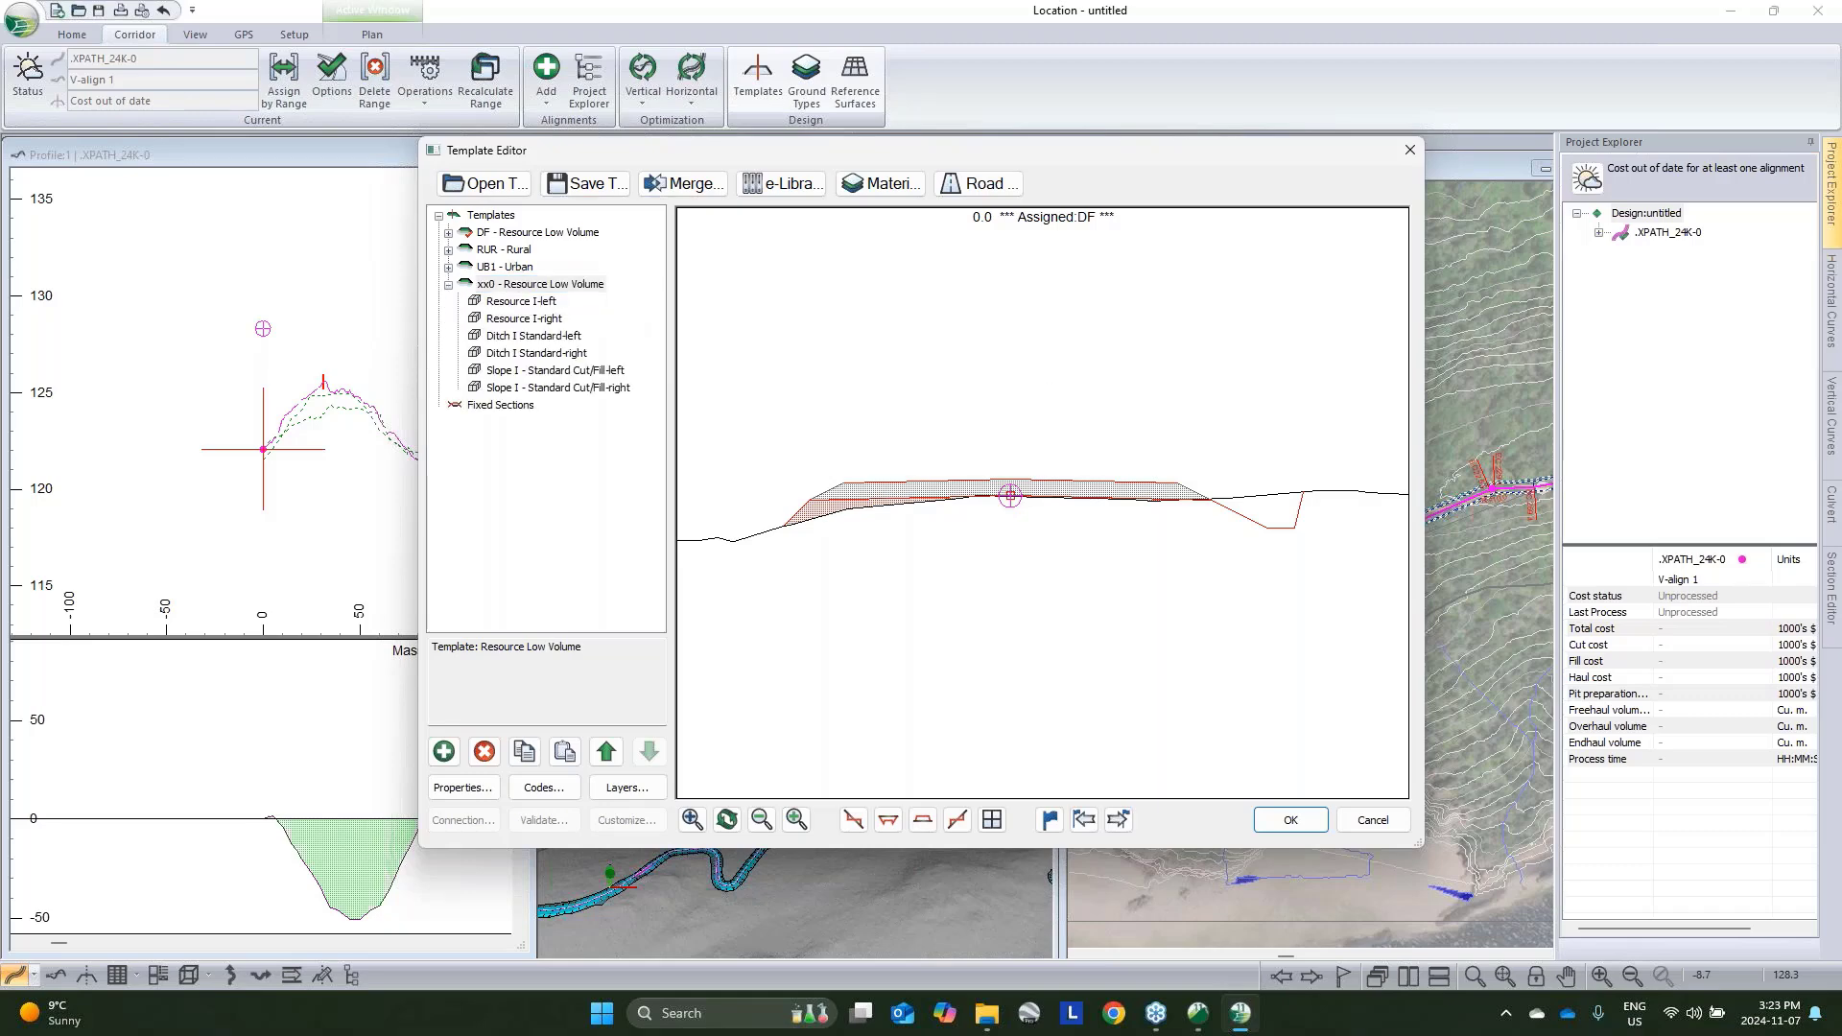
pyautogui.click(1090, 416)
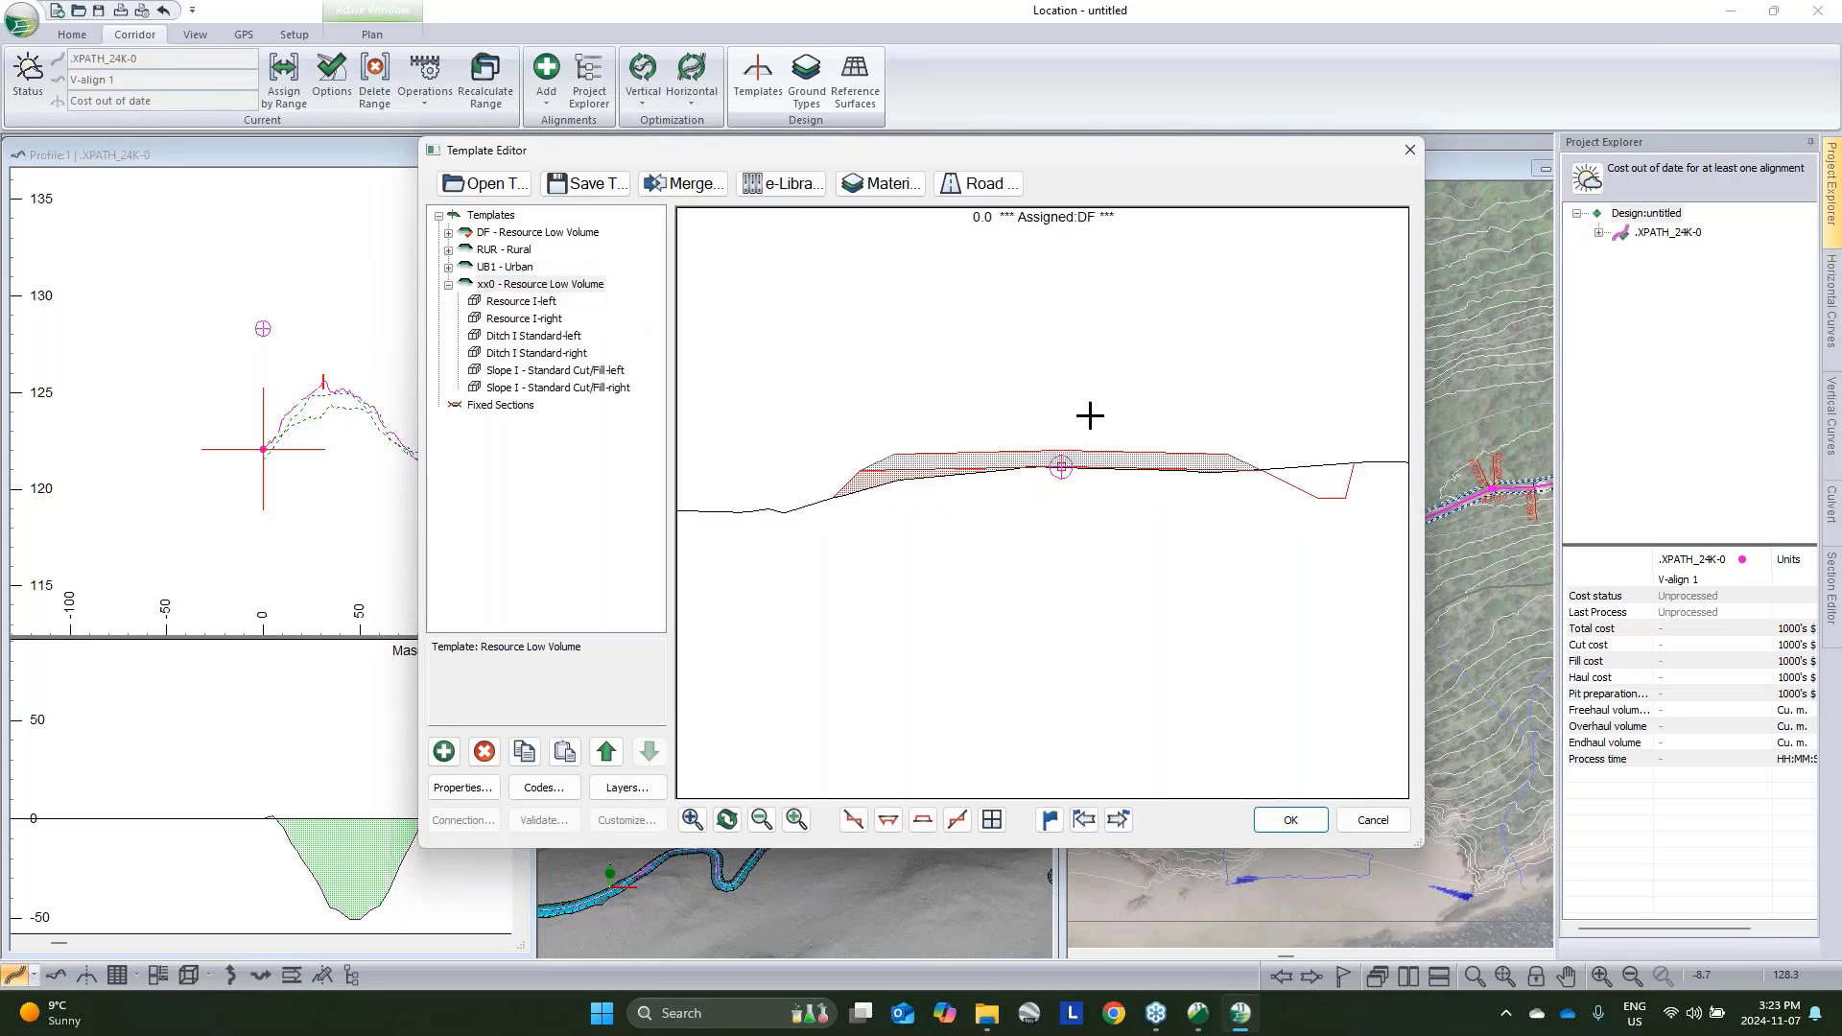
pyautogui.click(789, 184)
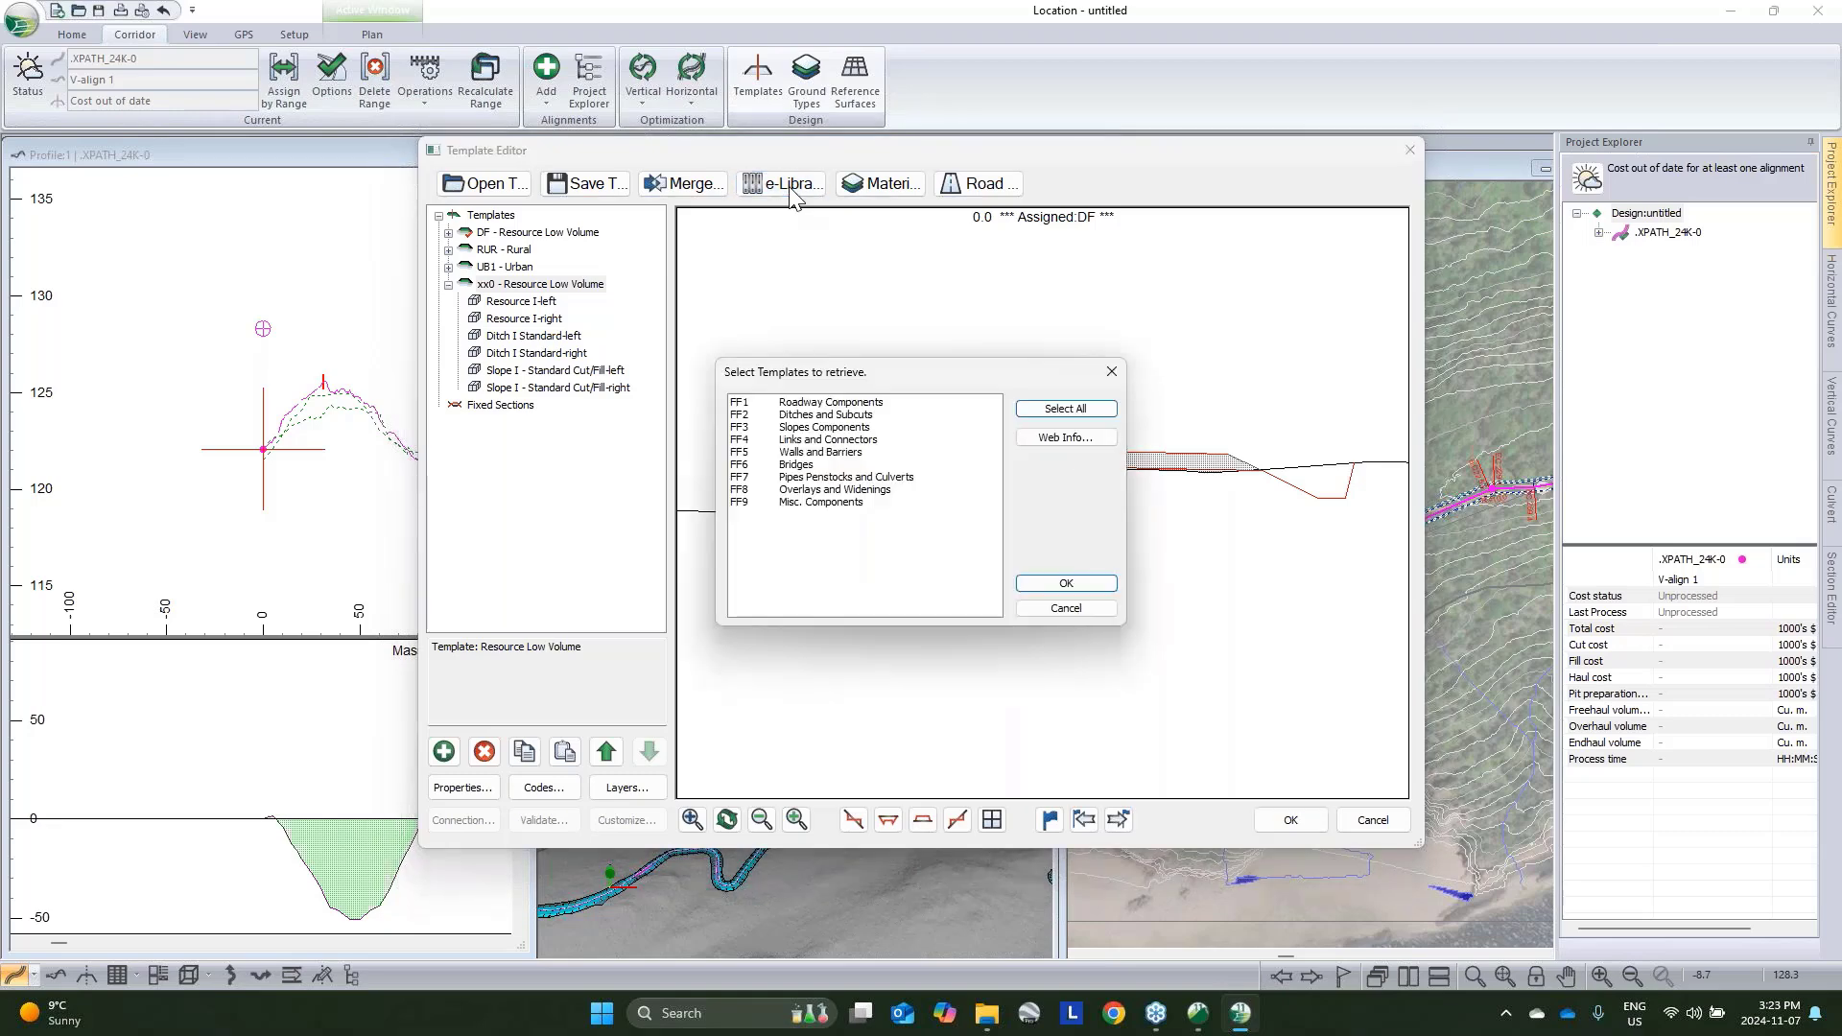
pyautogui.click(806, 406)
pyautogui.keyDown('shift'); pyautogui.click(814, 499); pyautogui.keyUp('shift')
pyautogui.click(1065, 584)
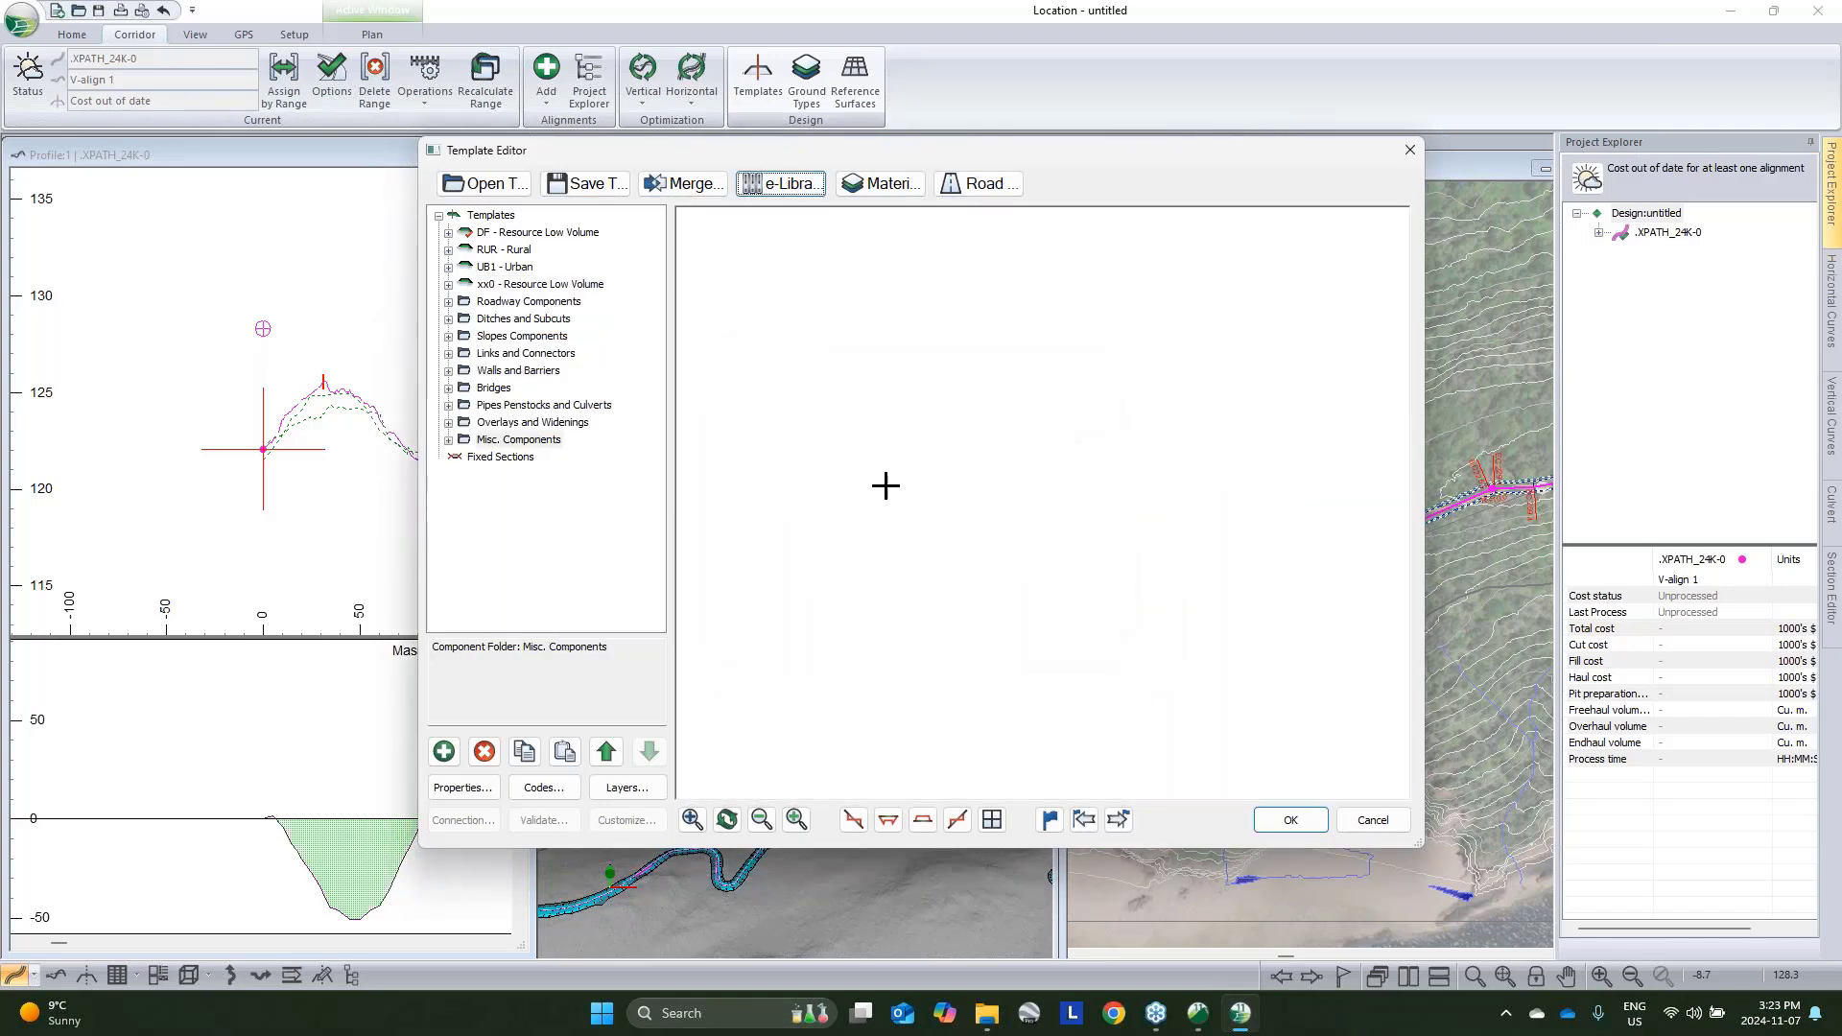
# Delete the left and right Resource I components from the xx0 - Resource Low Volume template
pyautogui.click(449, 284)
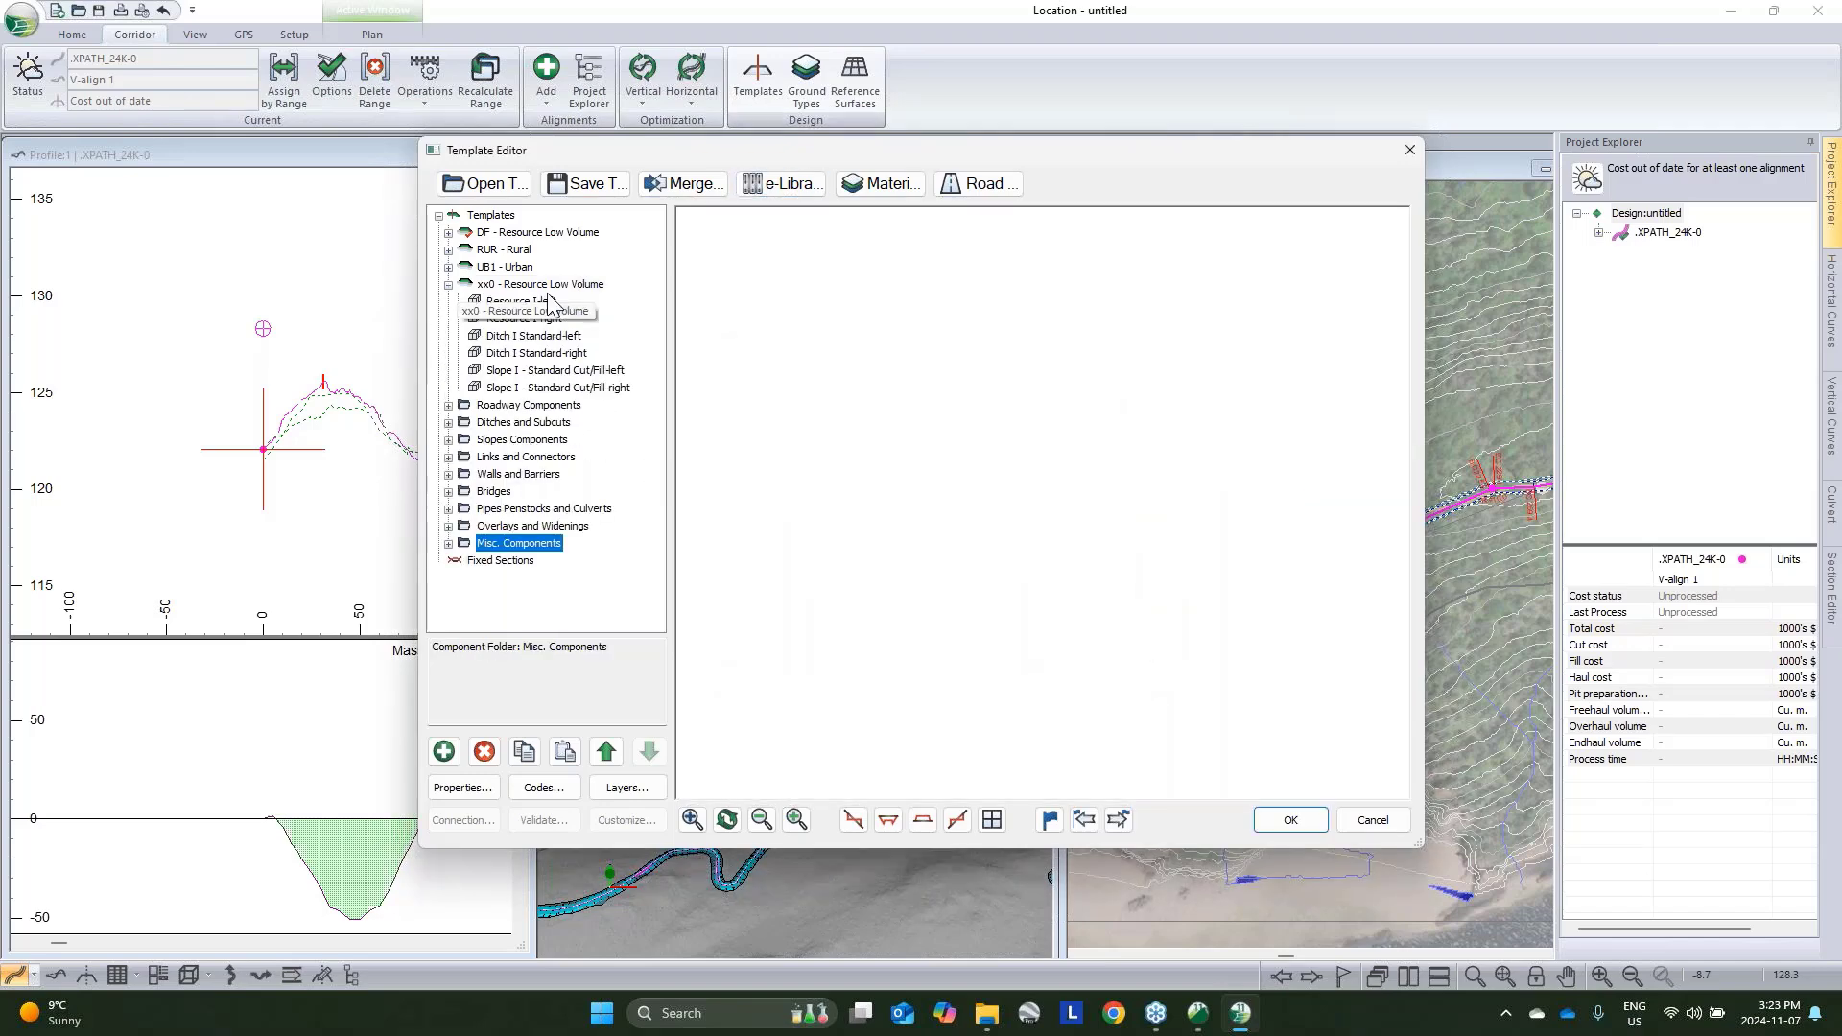
pyautogui.click(522, 302)
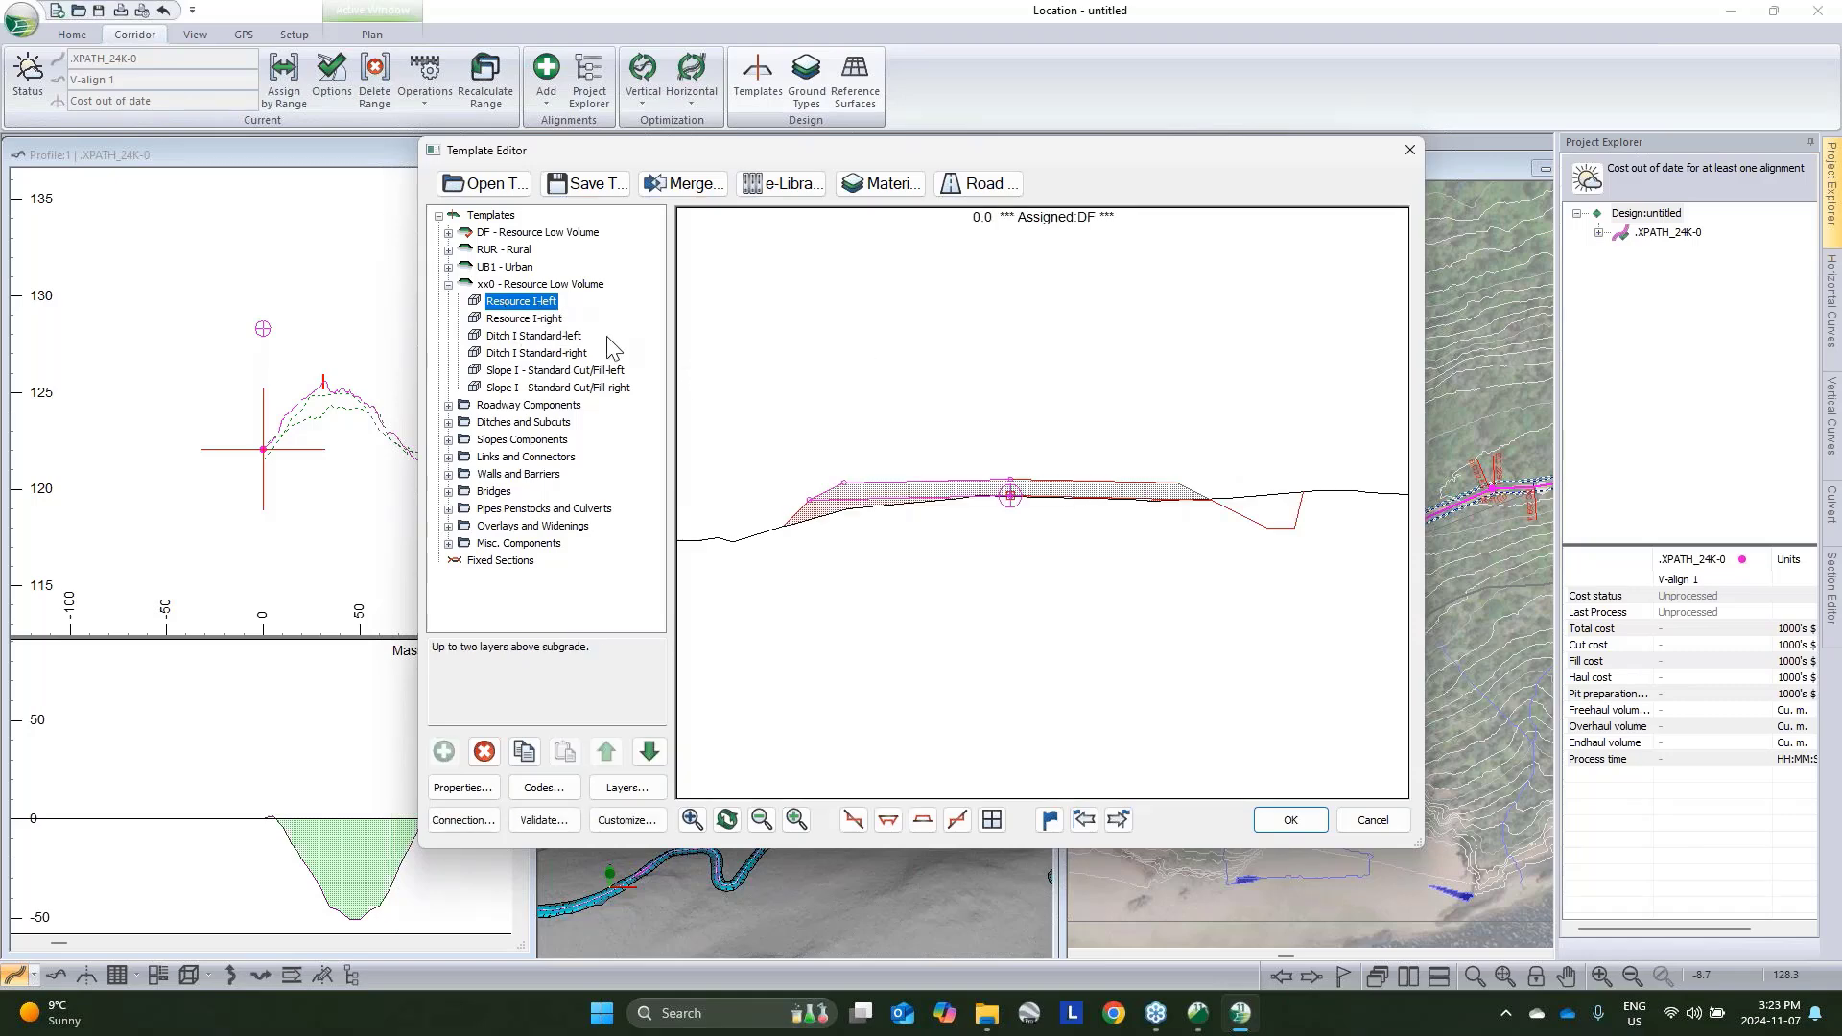
pyautogui.click(484, 751)
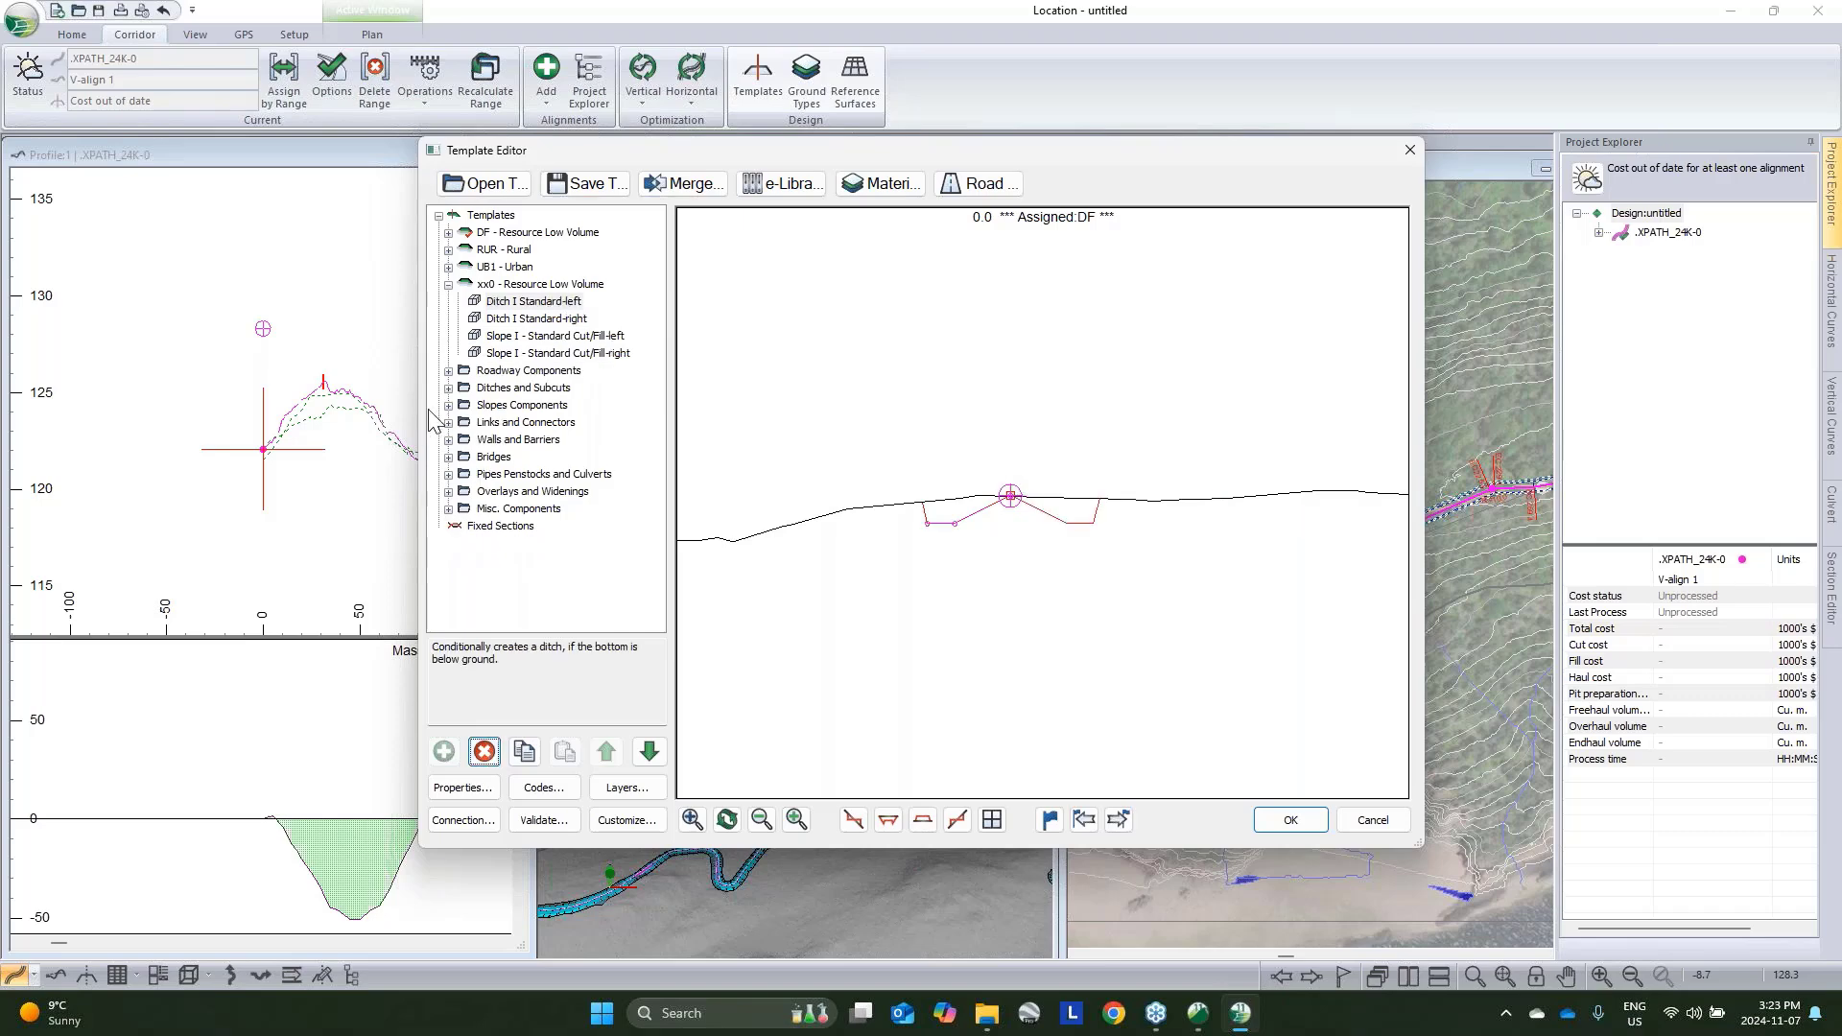
# Copy the Resource II in/out slope (beta)-left roadway component into the xx0 template as a new left component and move it above the ditches
pyautogui.click(448, 388)
pyautogui.scroll(2, 523, 261)
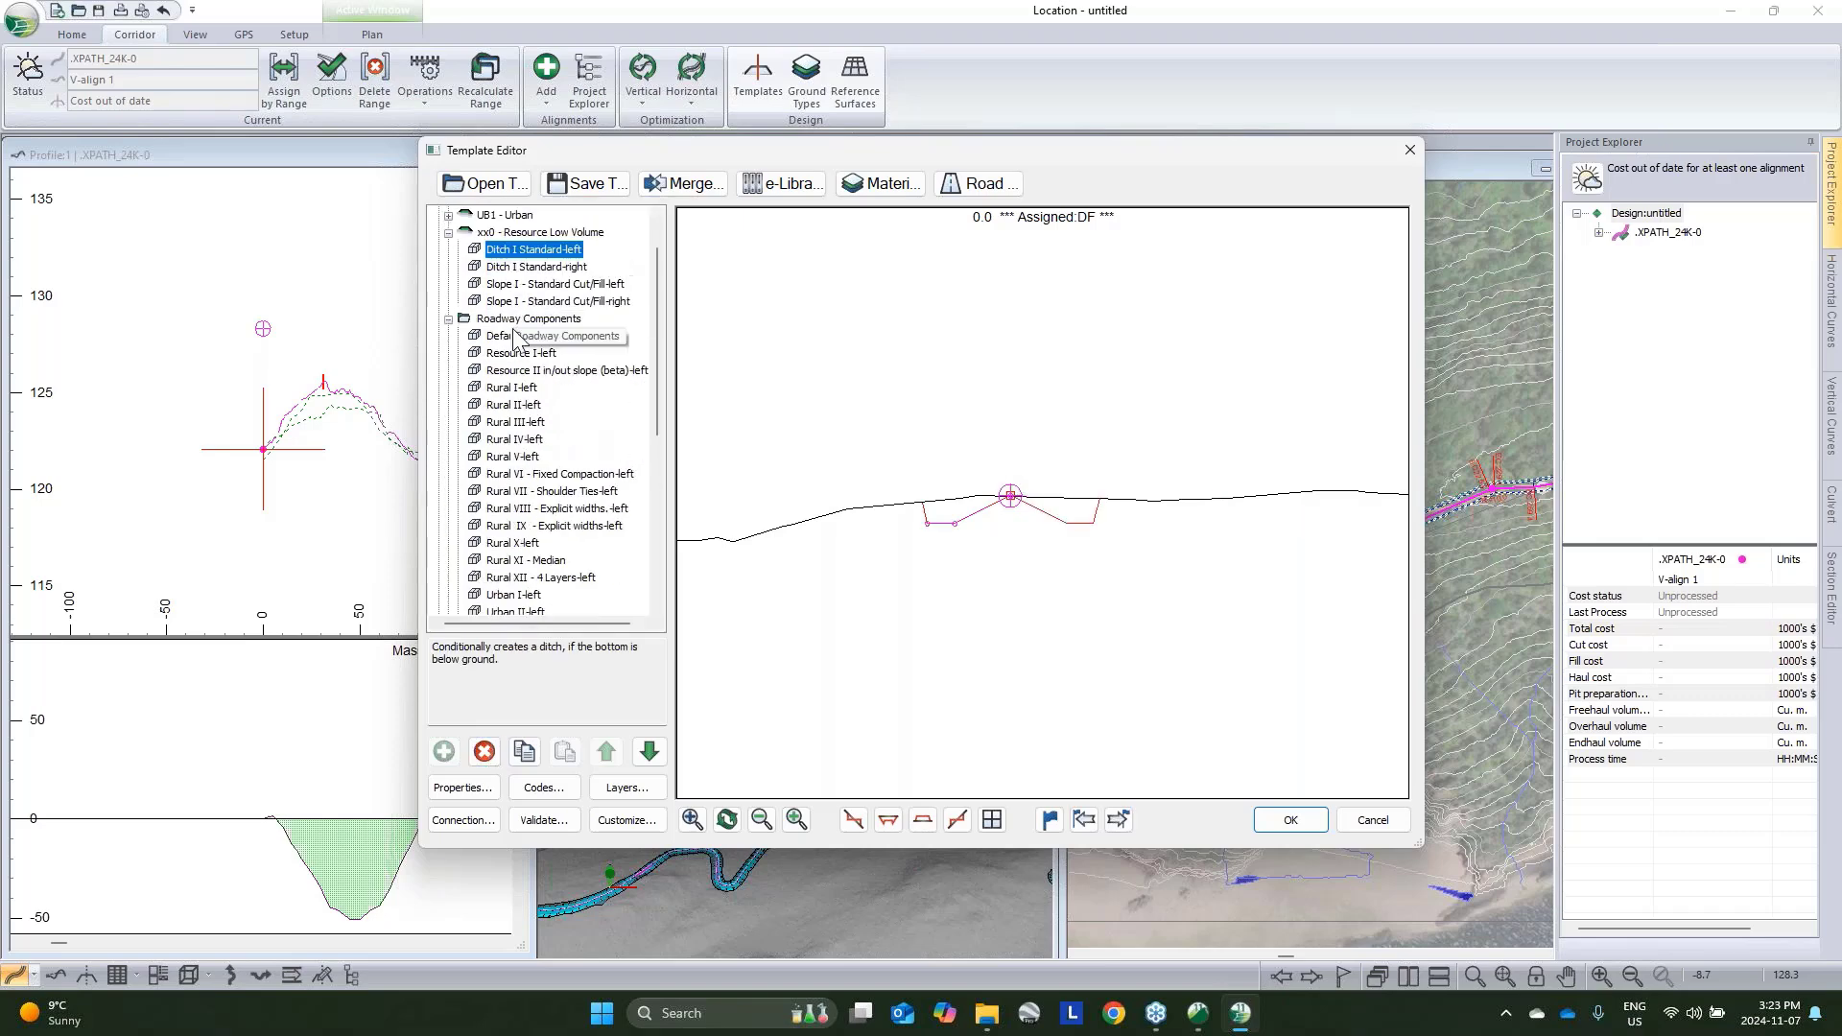
pyautogui.click(514, 373)
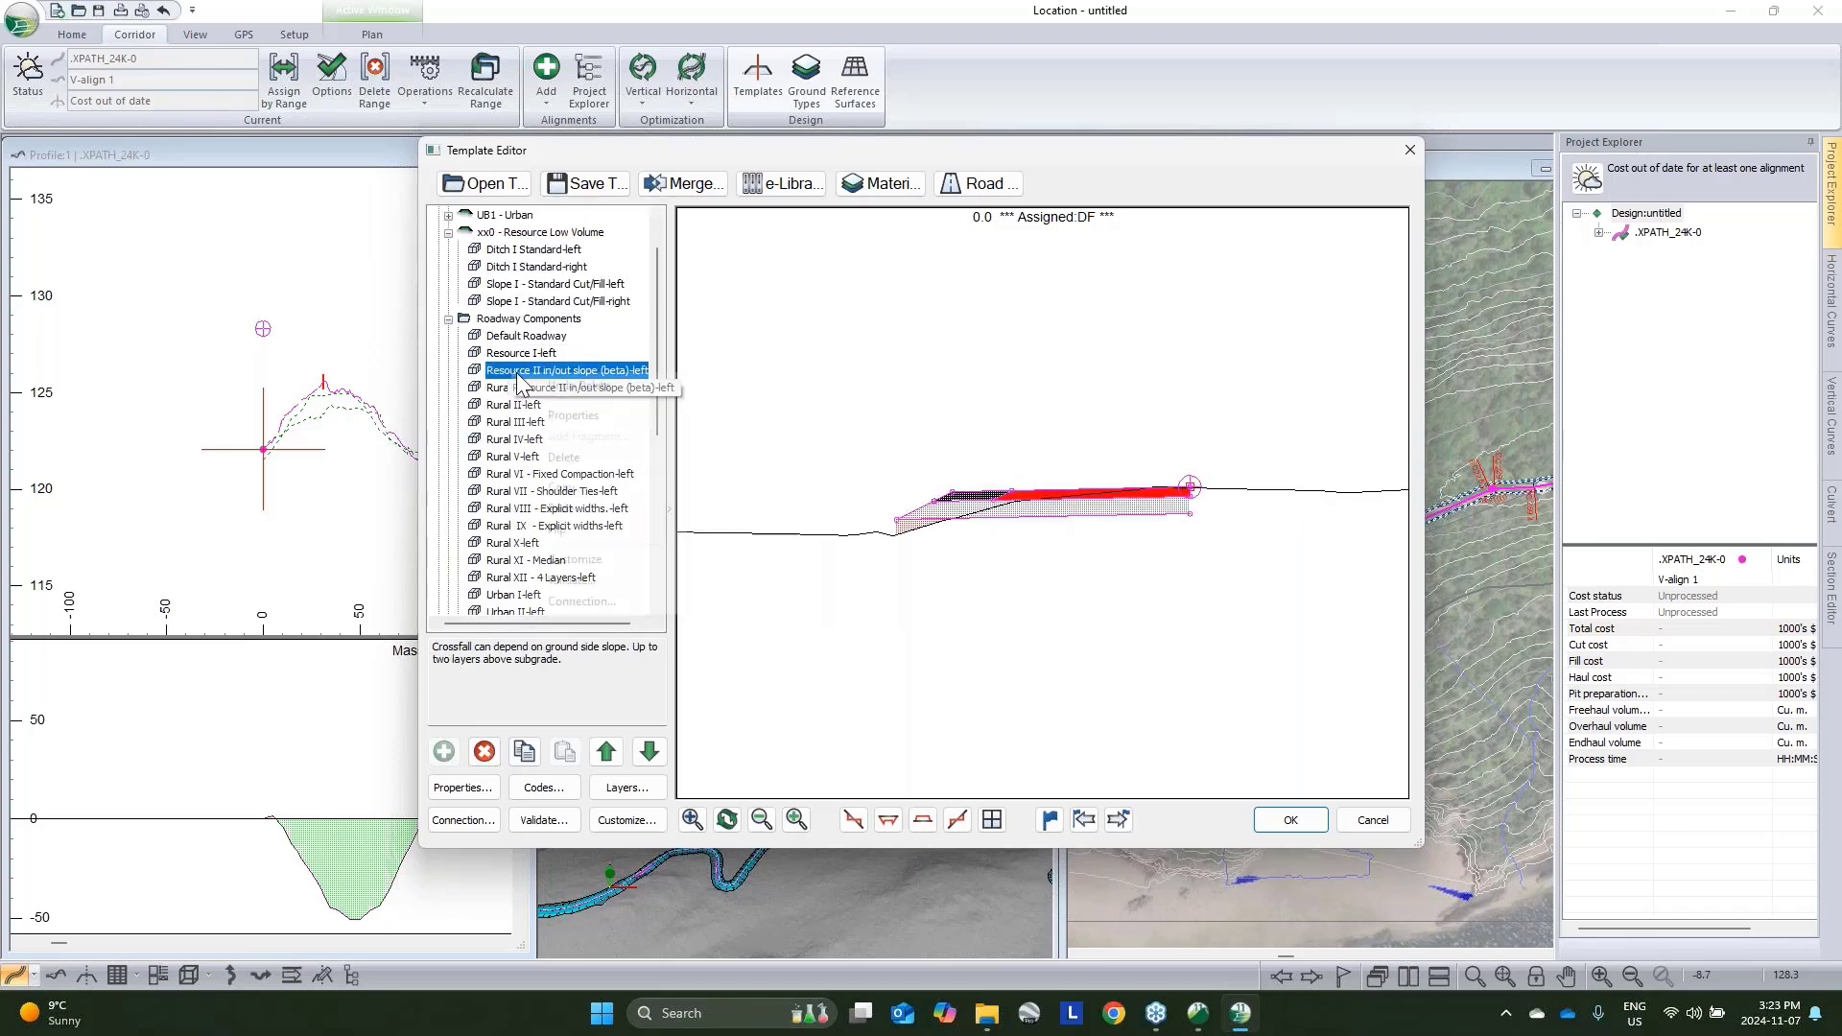
pyautogui.rightClick(513, 374)
pyautogui.click(566, 490)
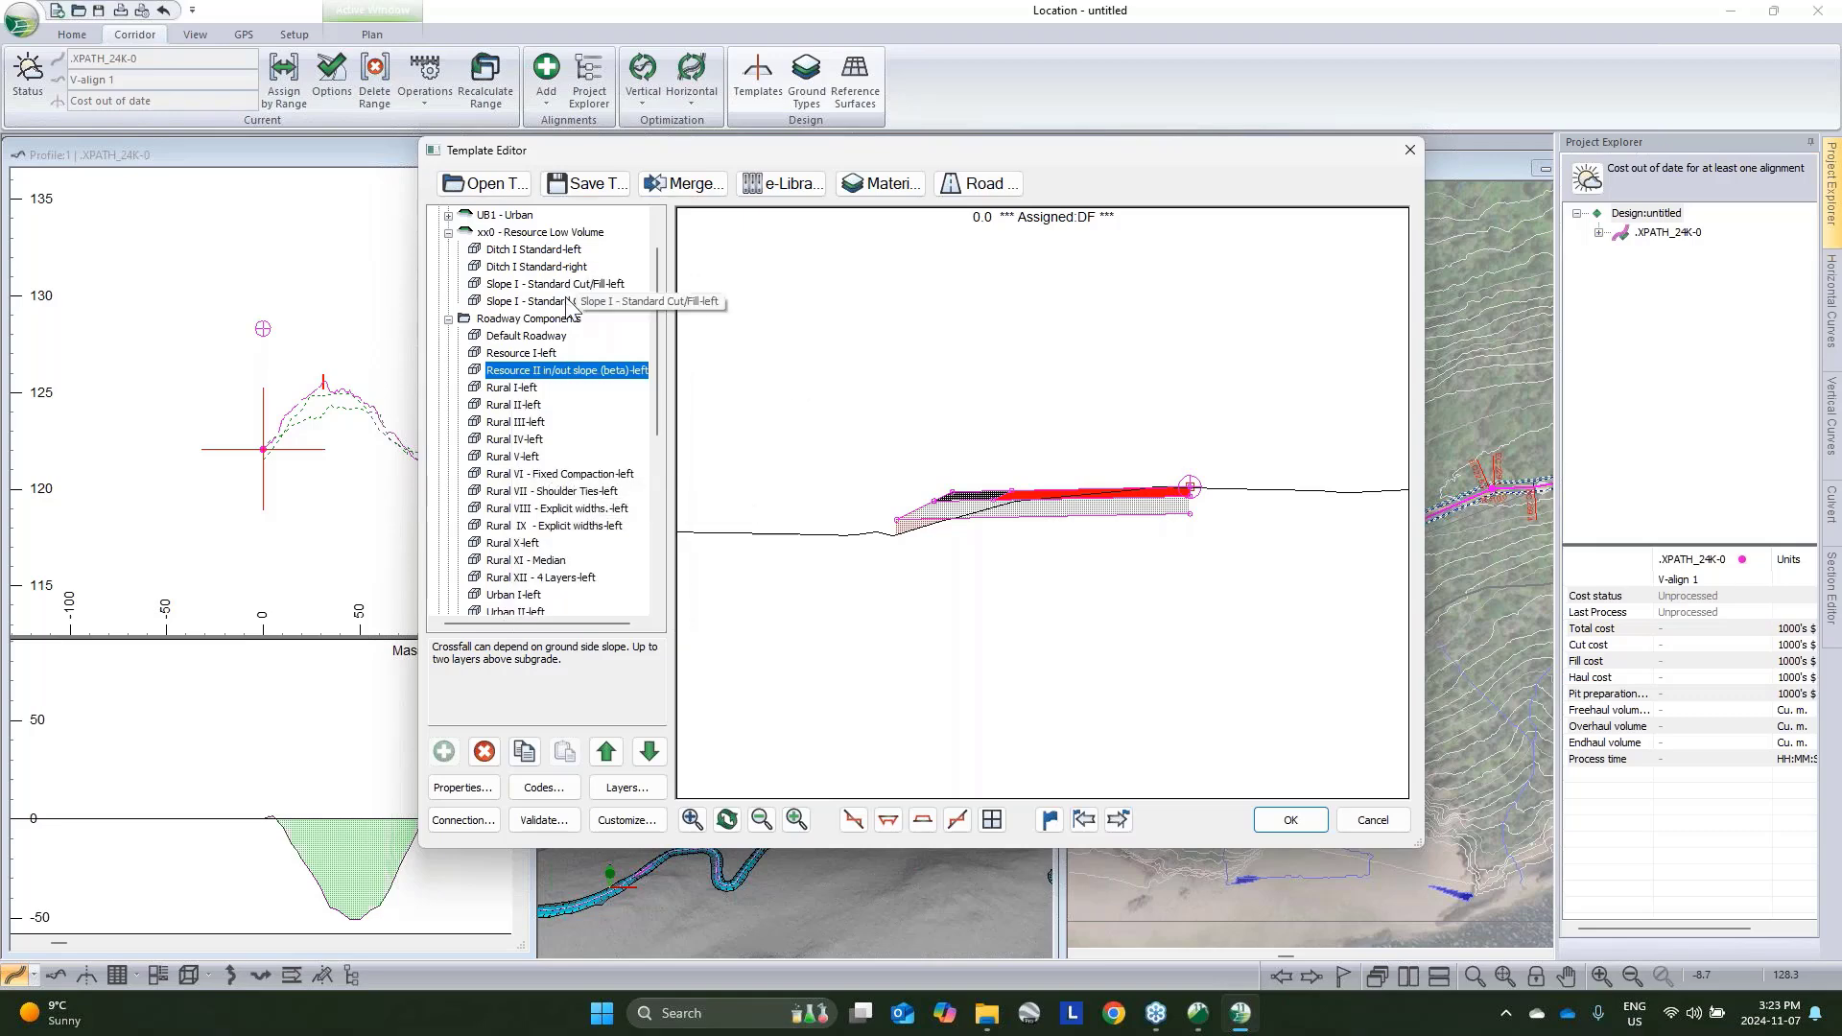
pyautogui.scroll(1, 523, 312)
pyautogui.click(518, 304)
pyautogui.rightClick(518, 305)
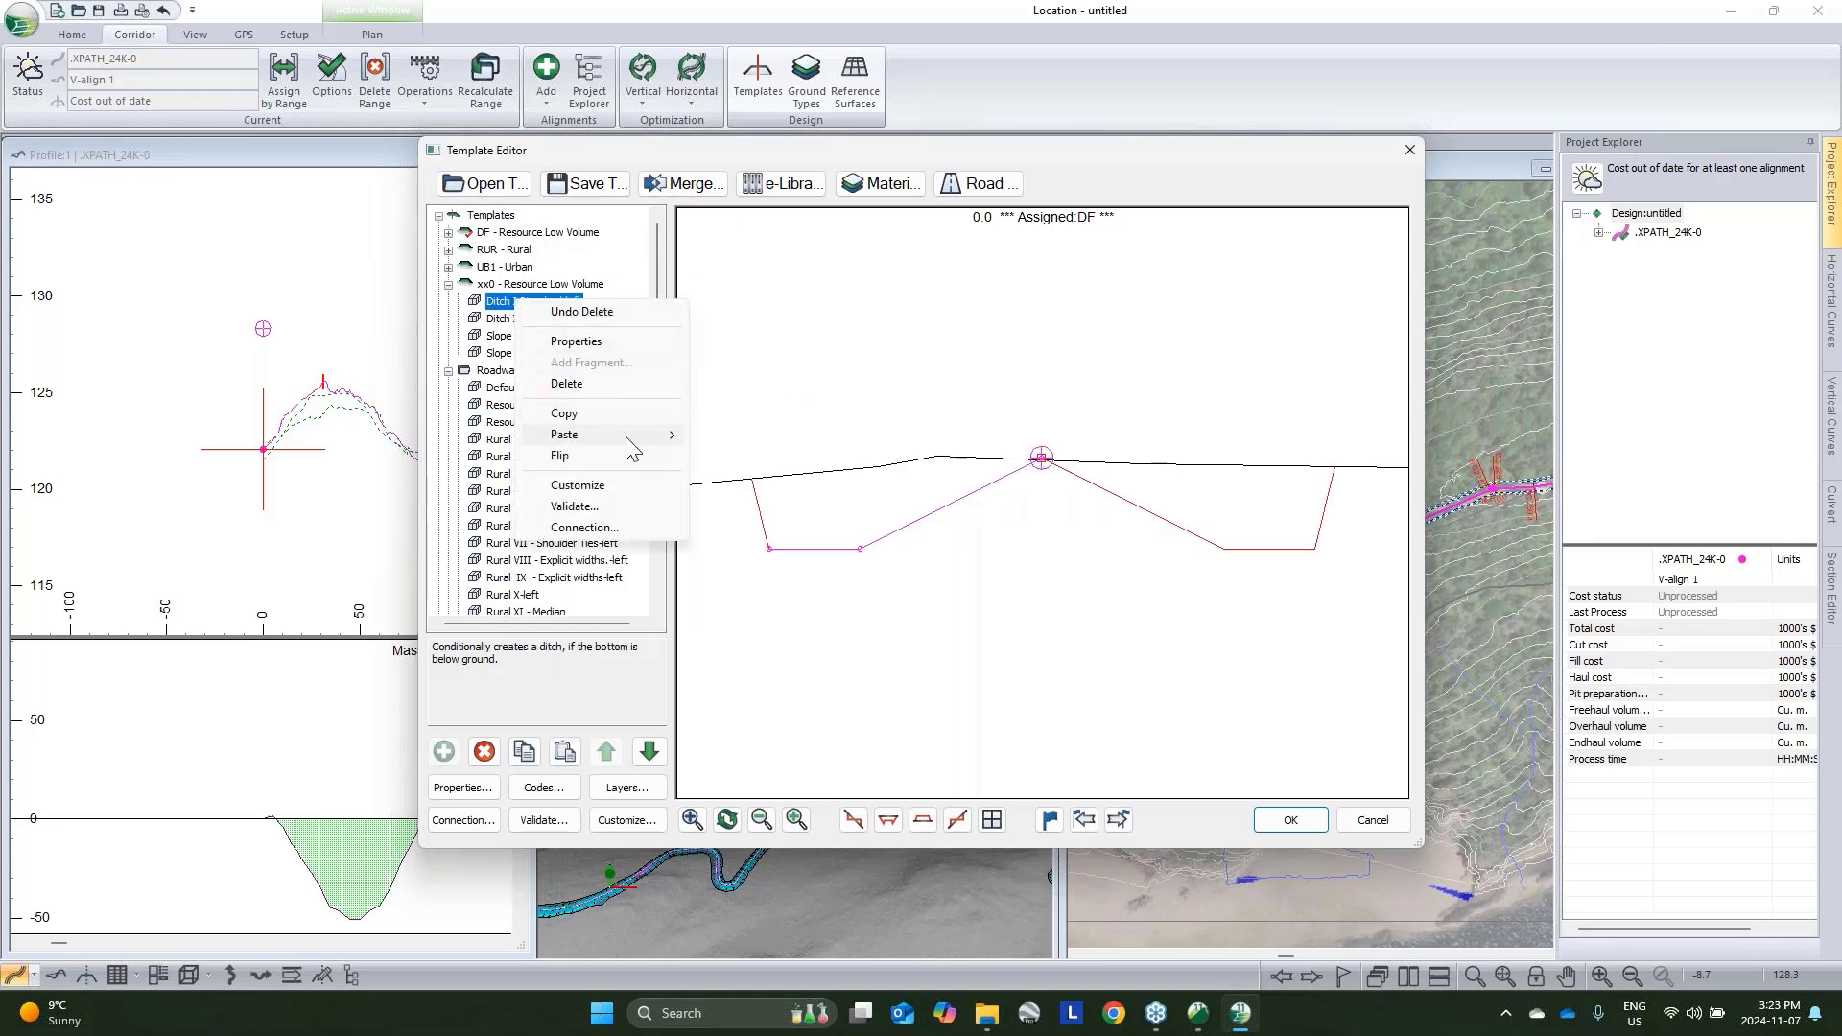
pyautogui.moveTo(624, 436)
pyautogui.click(755, 476)
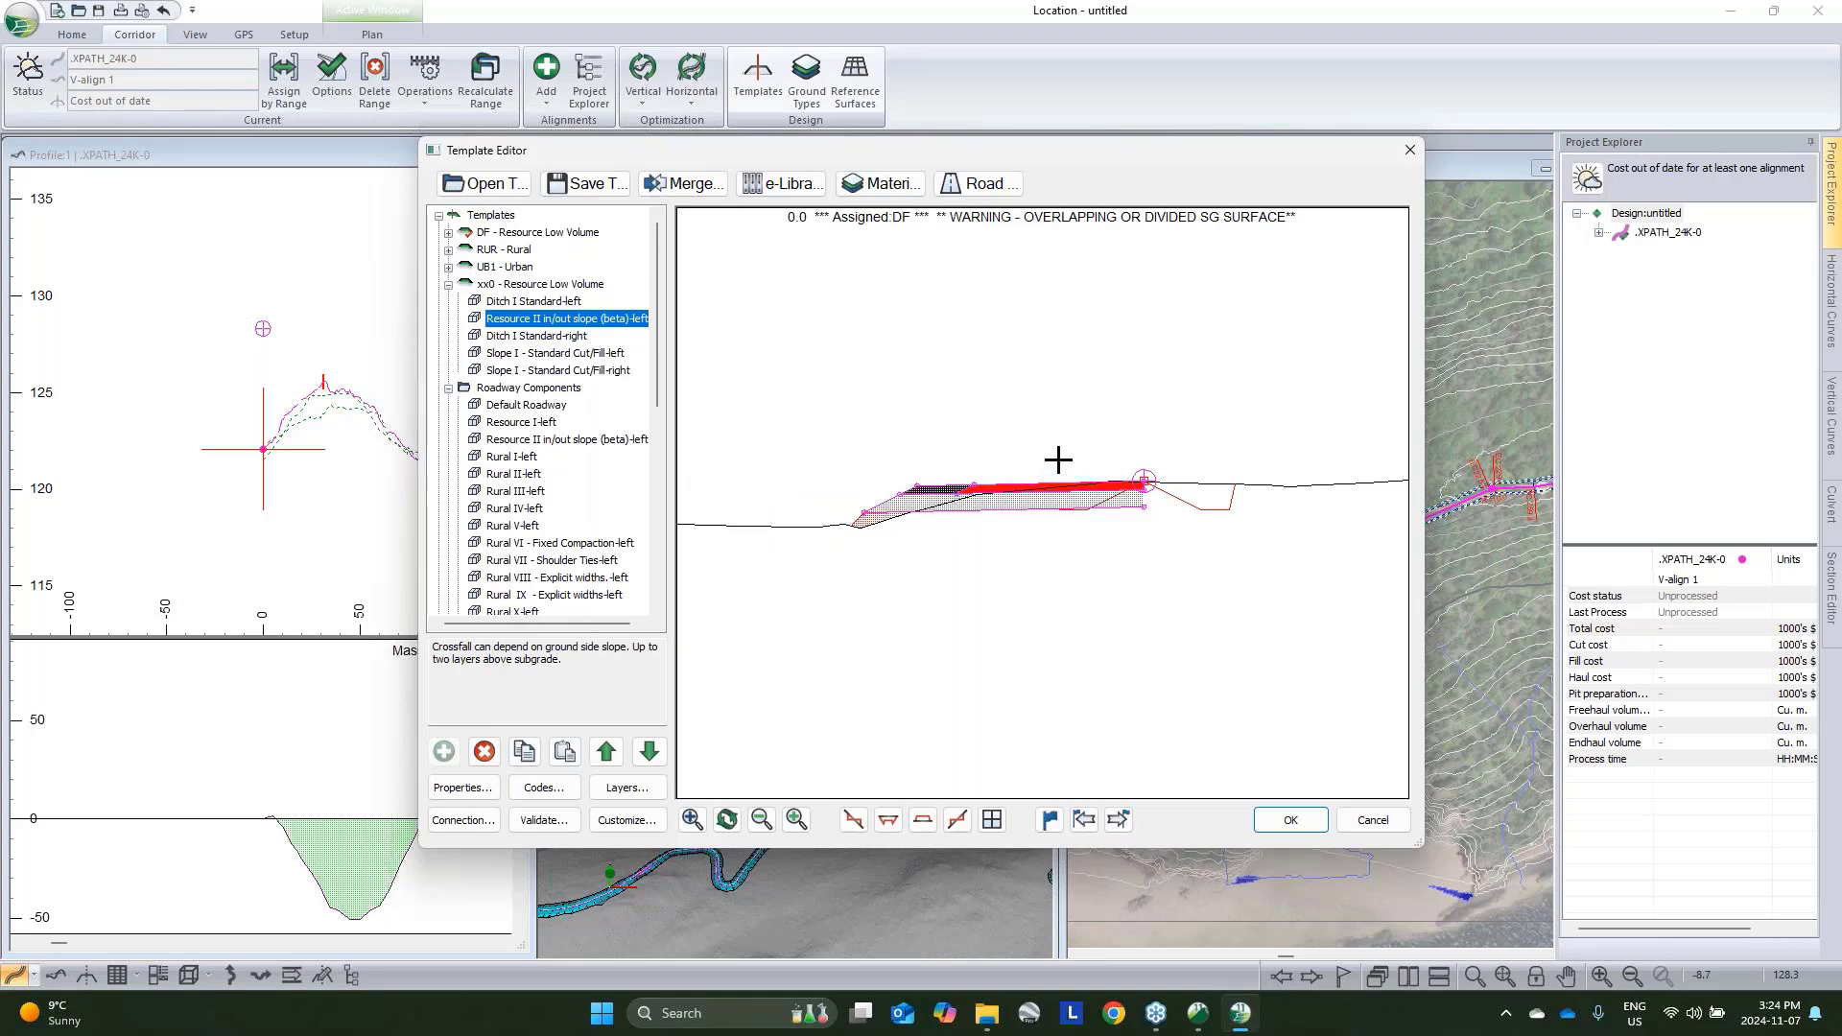
pyautogui.click(606, 752)
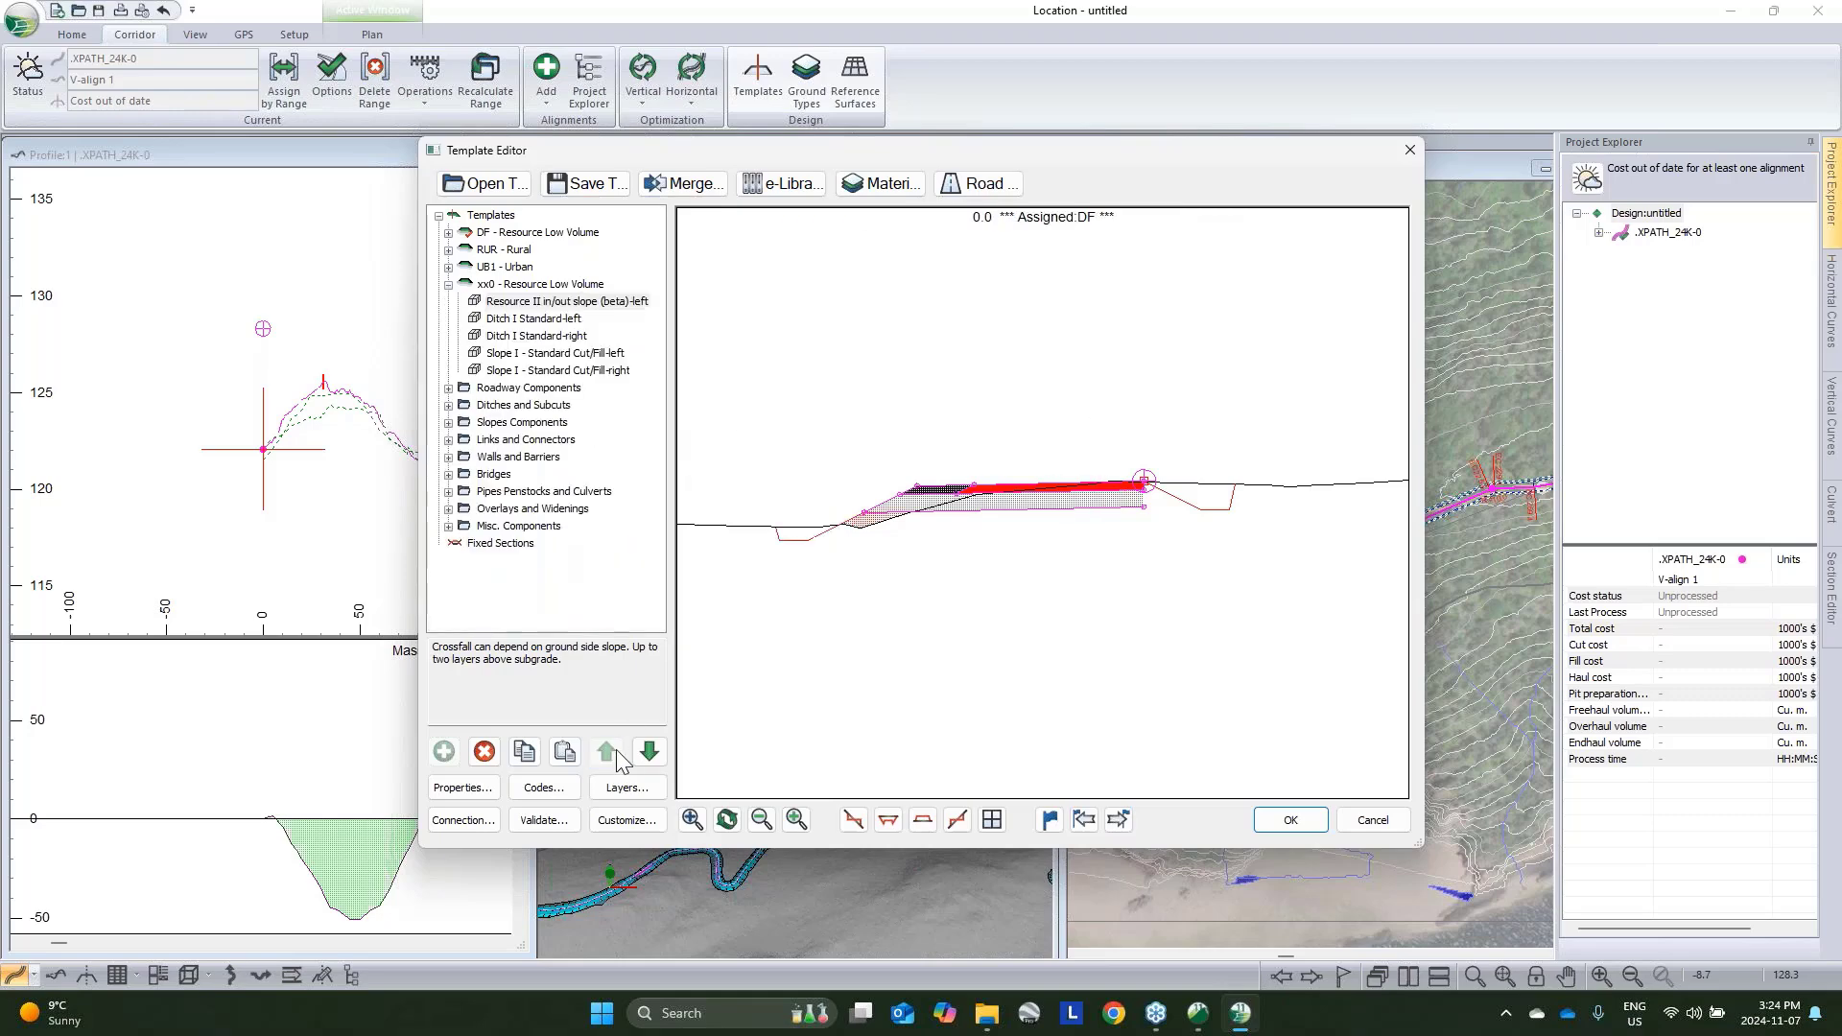
pyautogui.doubleClick(540, 303)
pyautogui.click(680, 800)
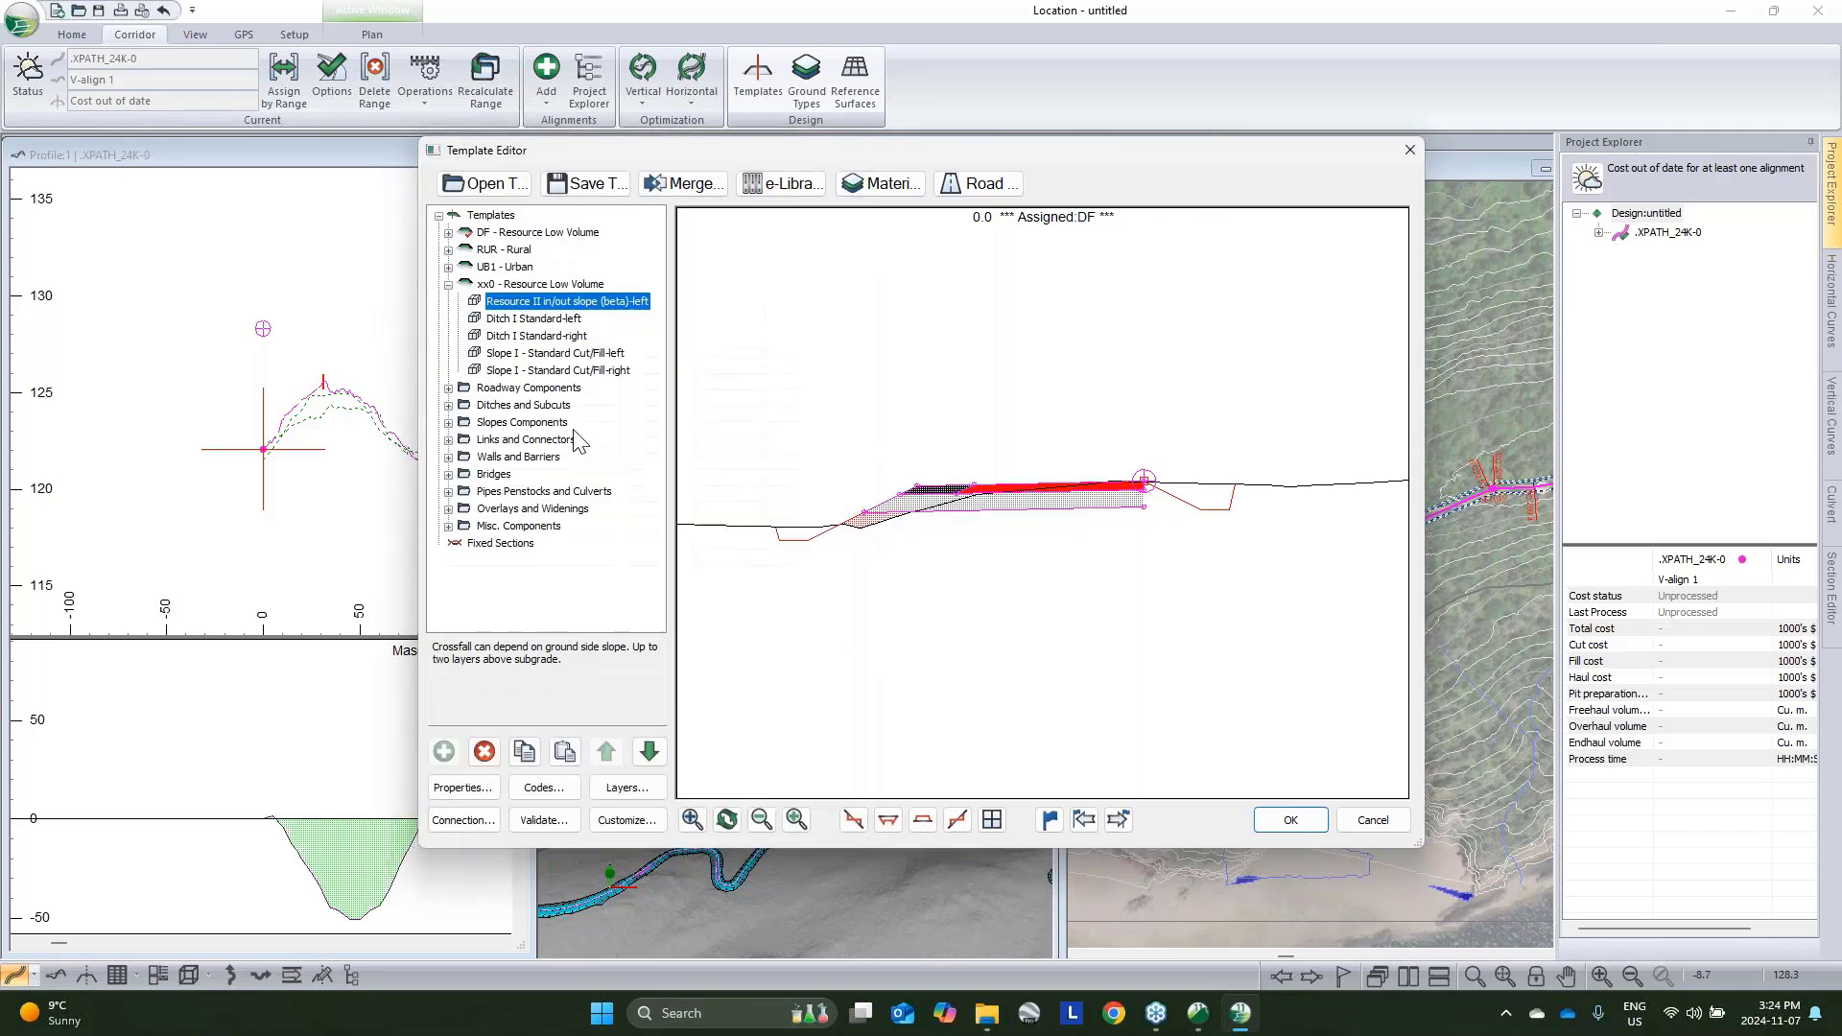
# Set the left crown/super slope of the xx0 template to -5 %
pyautogui.rightClick(543, 285)
pyautogui.click(595, 327)
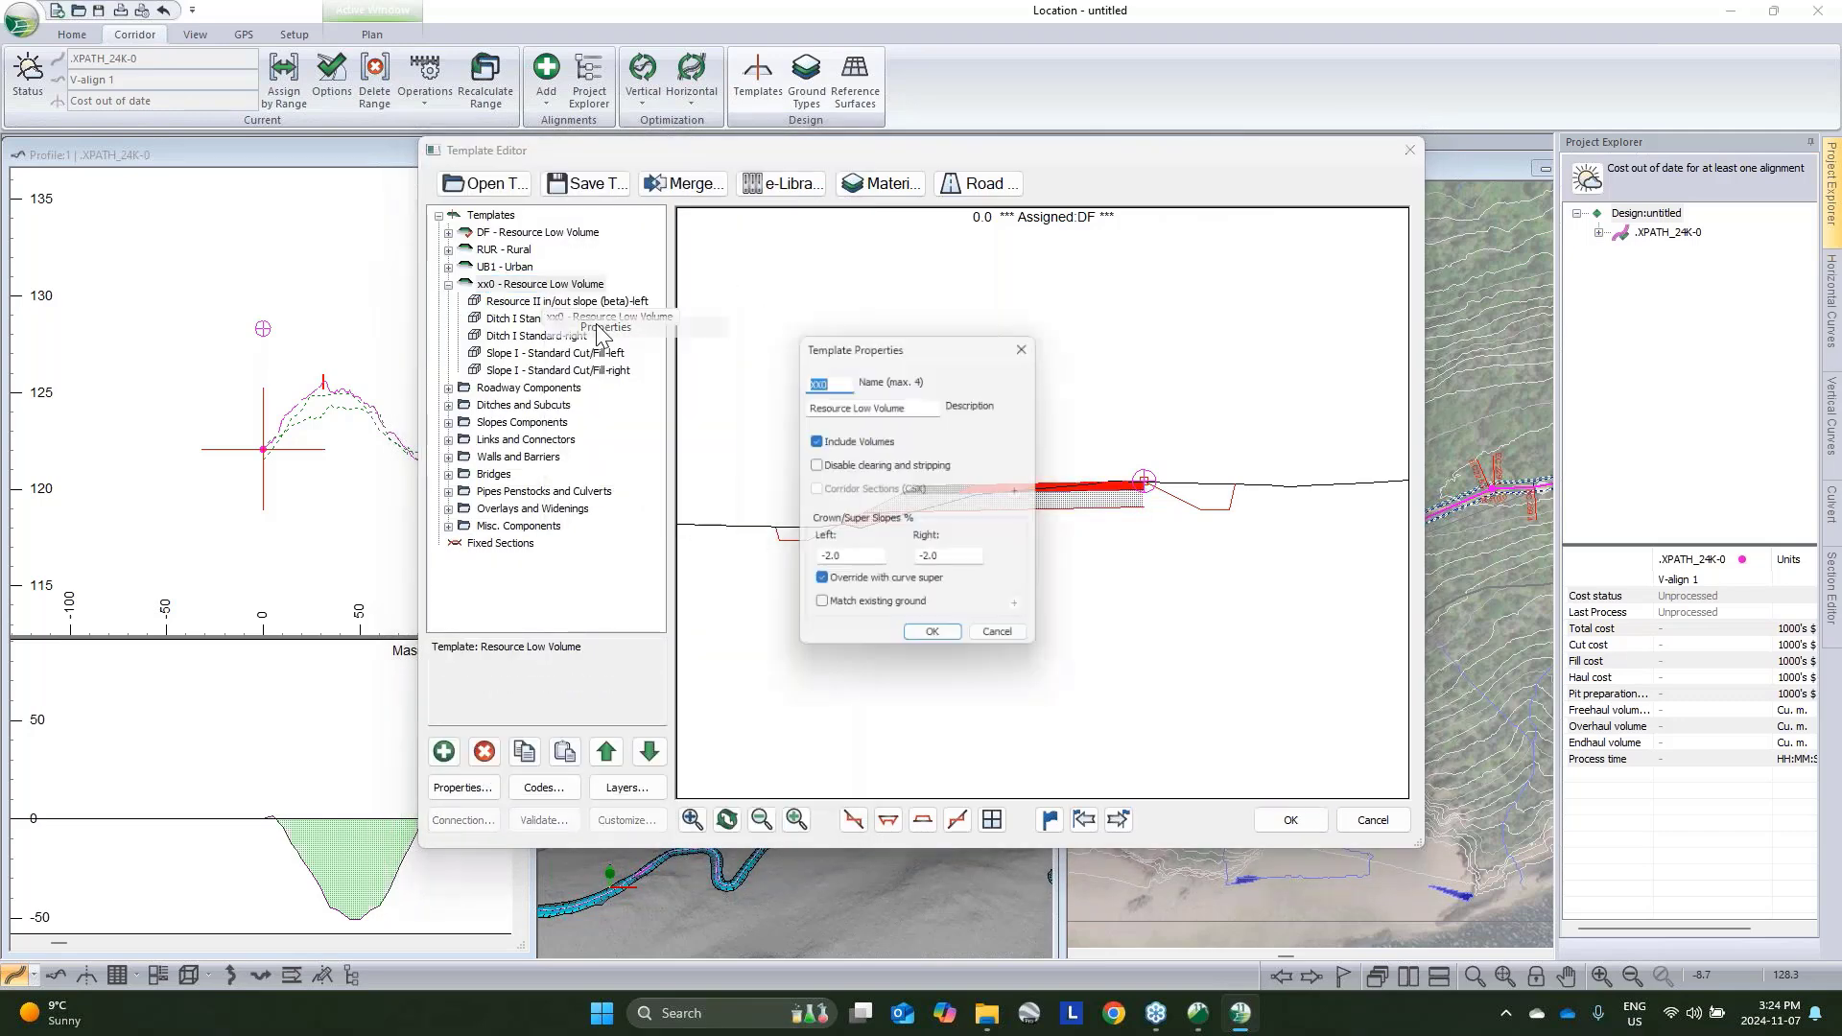
pyautogui.doubleClick(862, 564)
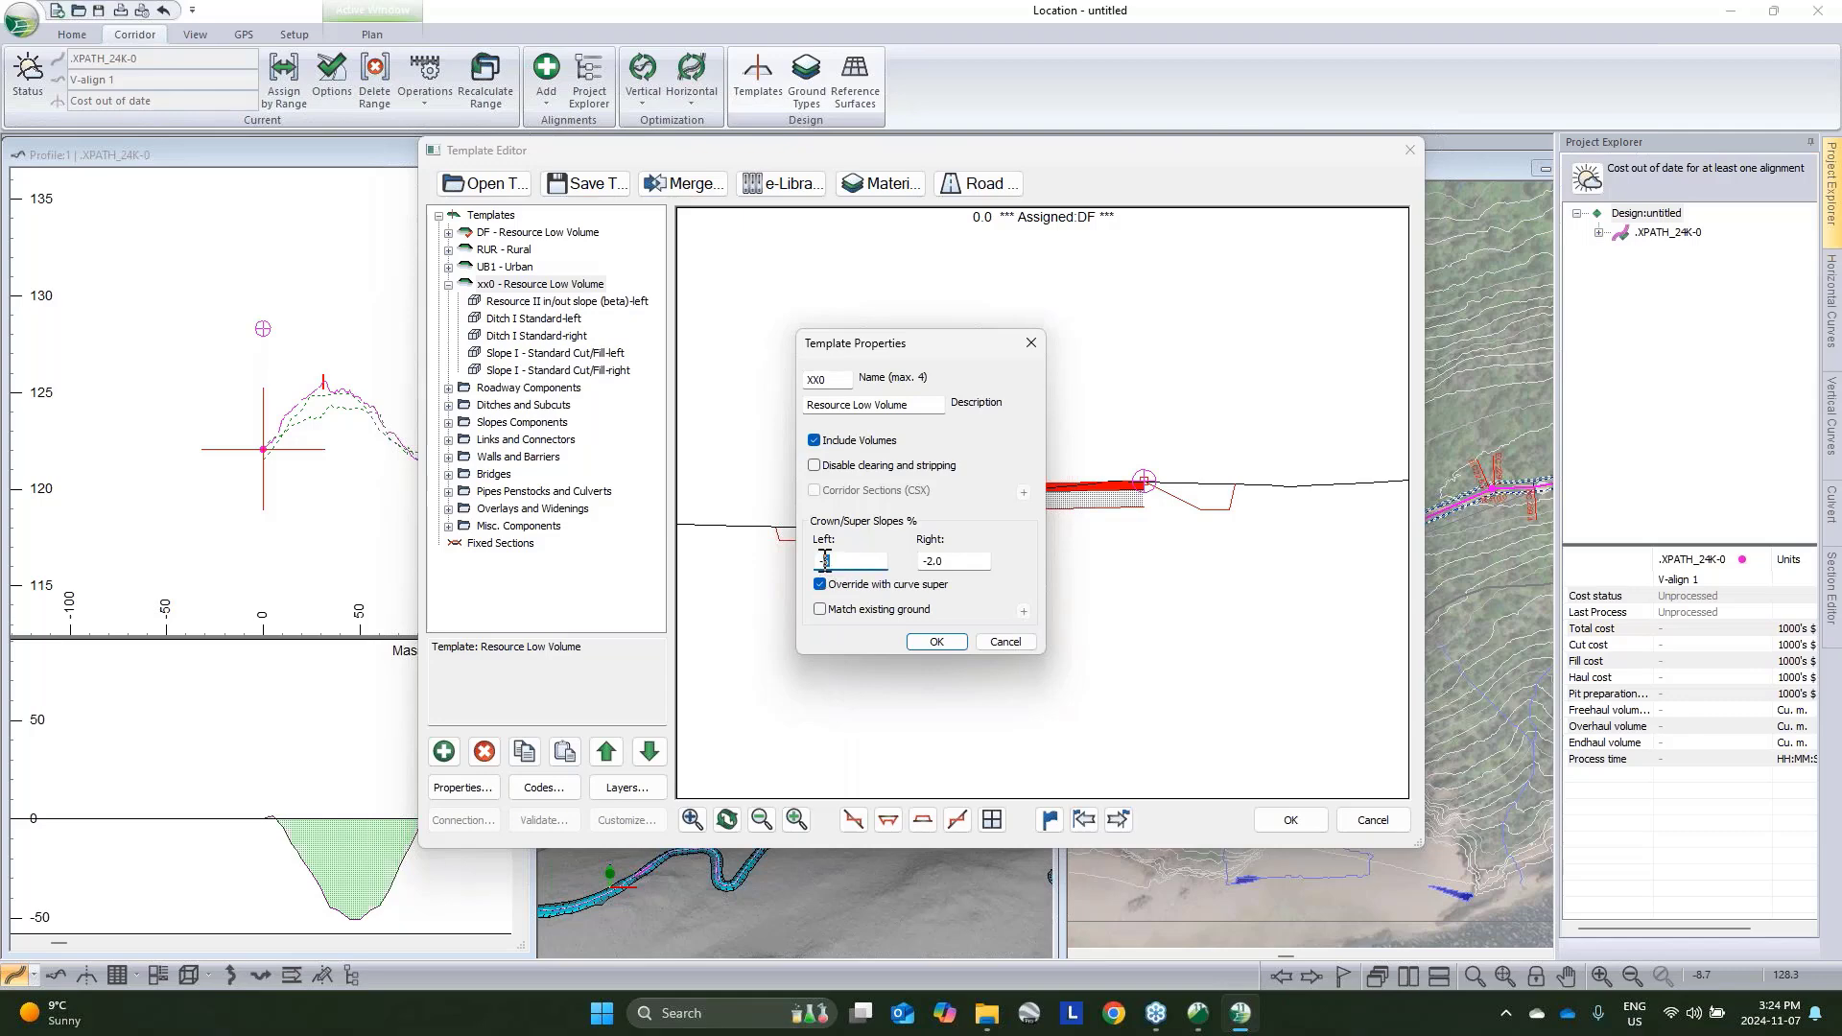
pyautogui.write('5')
pyautogui.doubleClick(937, 564)
pyautogui.click(935, 641)
# Set the Resource II in/out slope (beta)-left component's ShoulderWidth to 0 m and its Width to 1.5 m
pyautogui.click(557, 305)
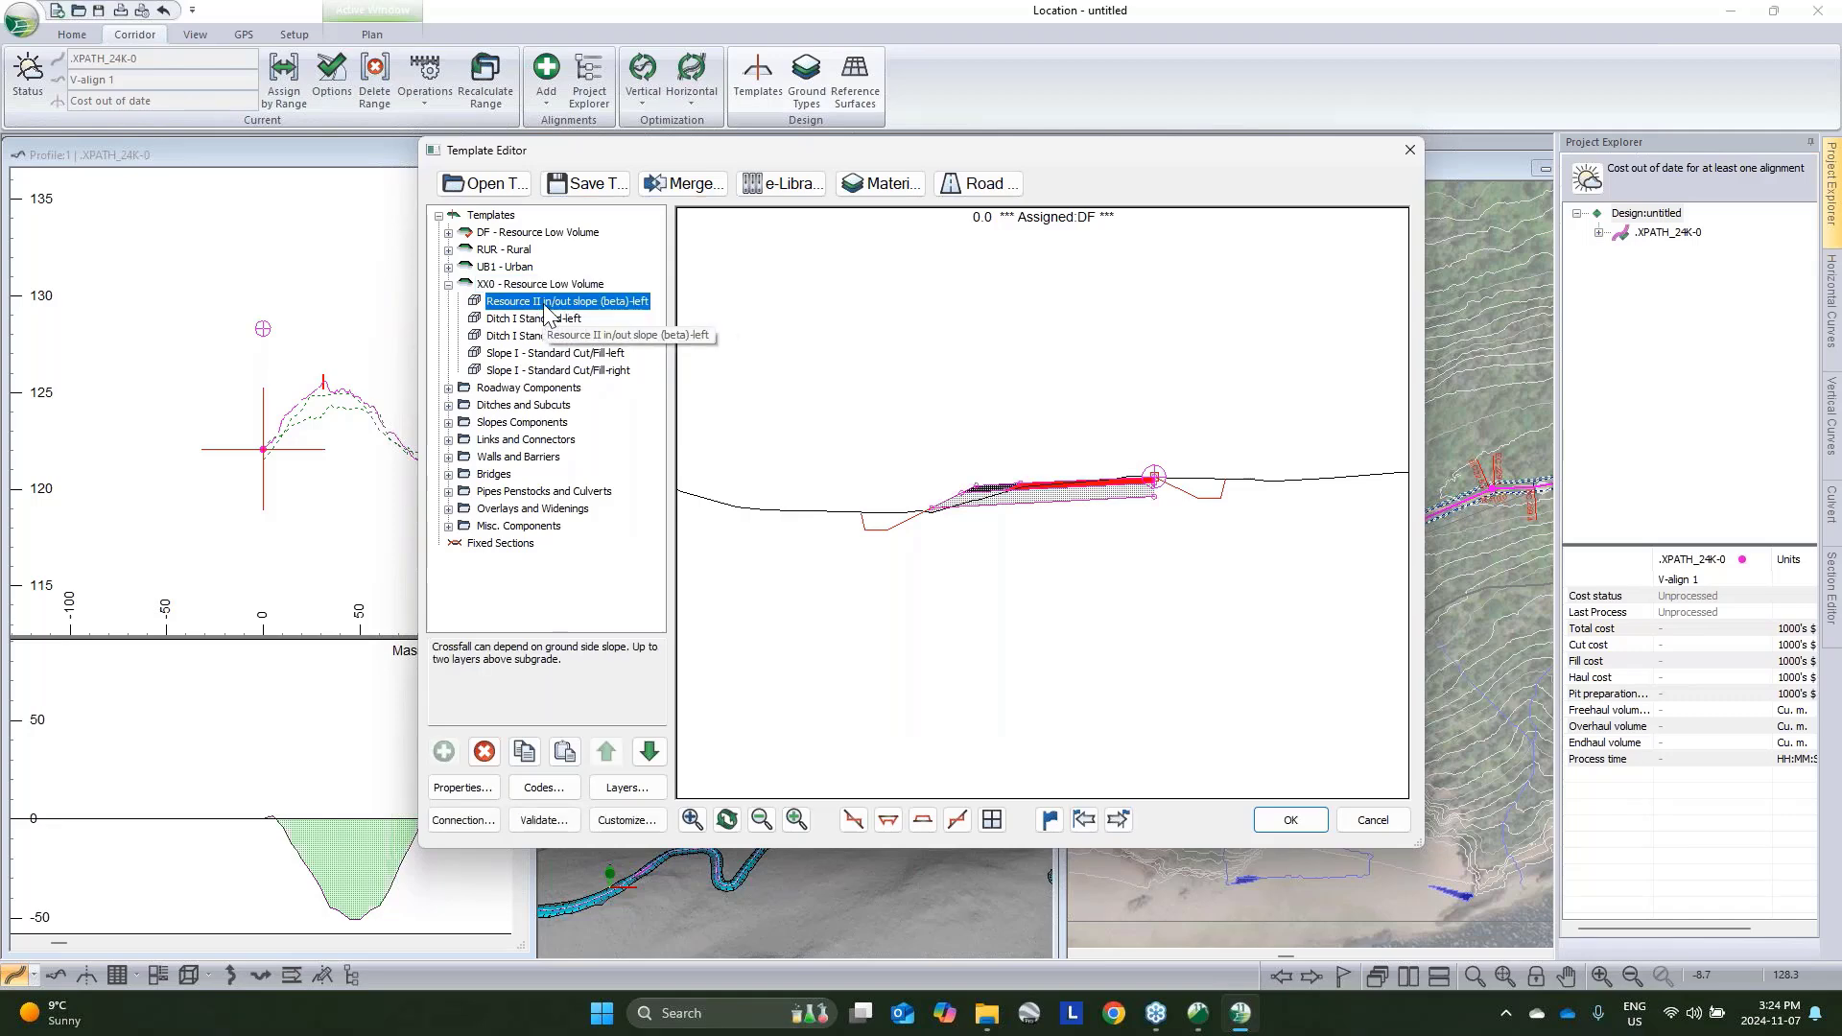
pyautogui.rightClick(545, 307)
pyautogui.click(629, 340)
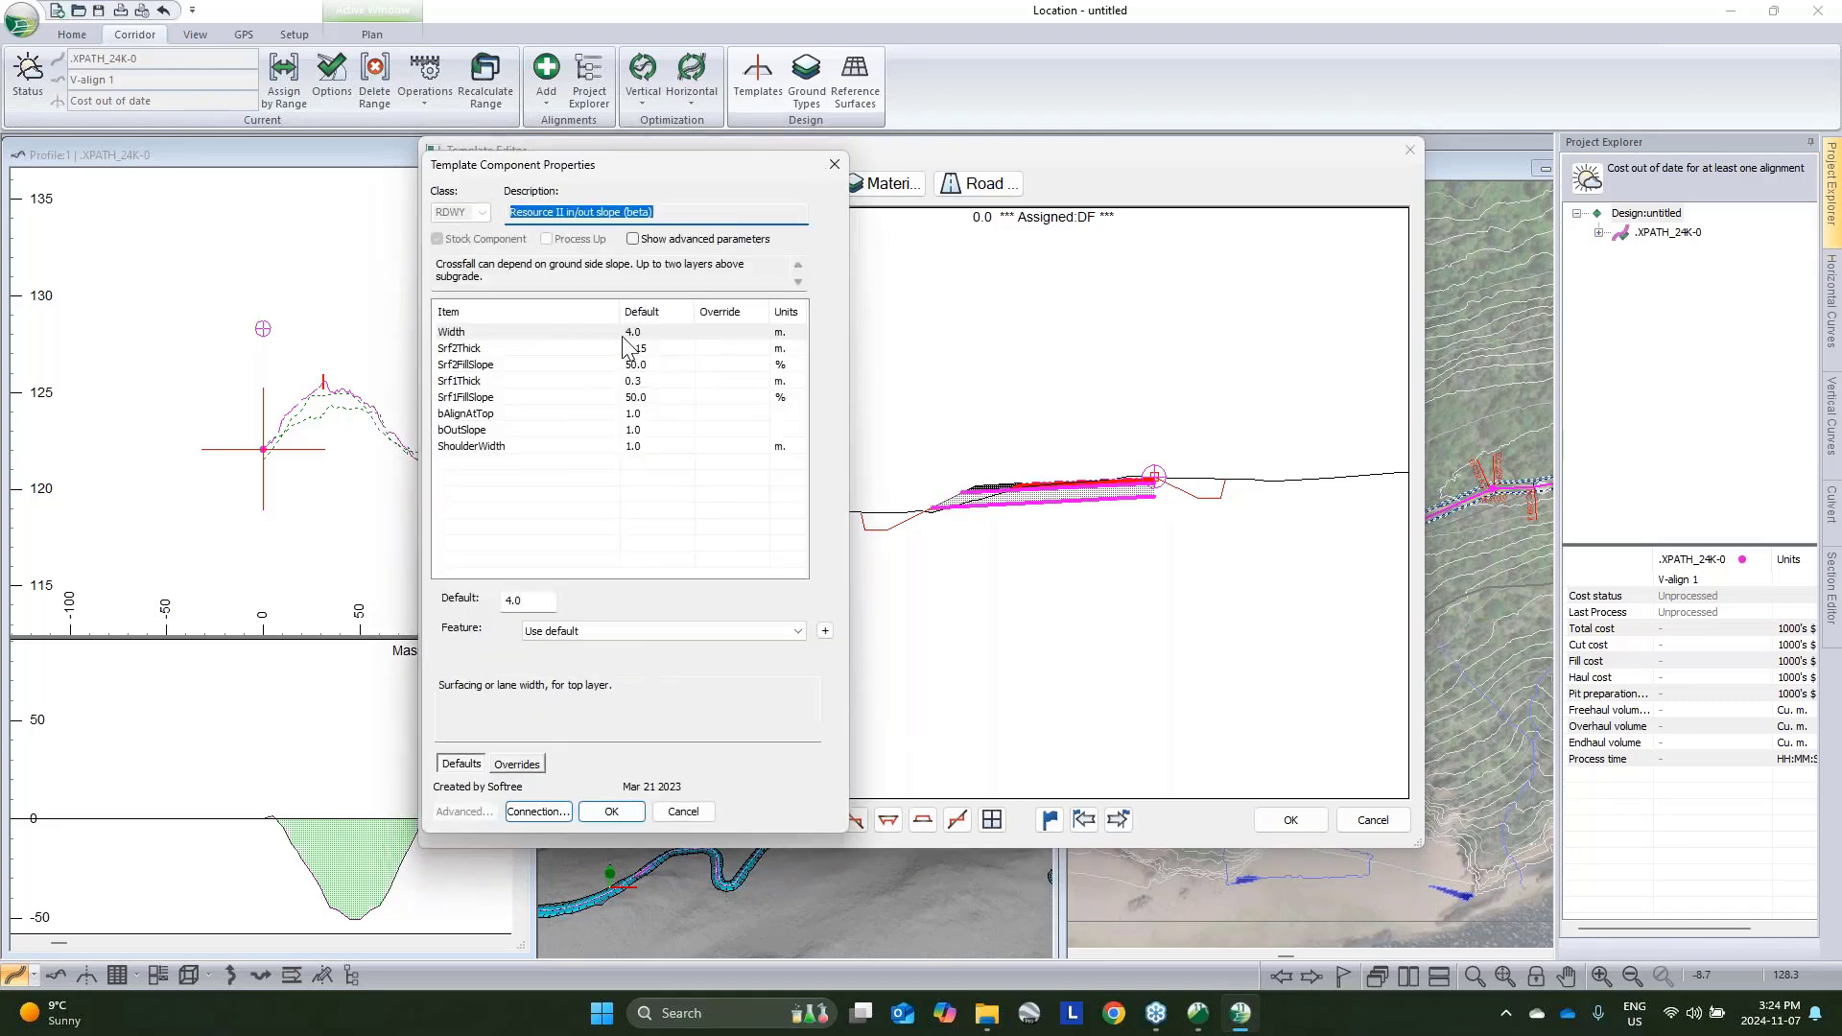
pyautogui.click(635, 333)
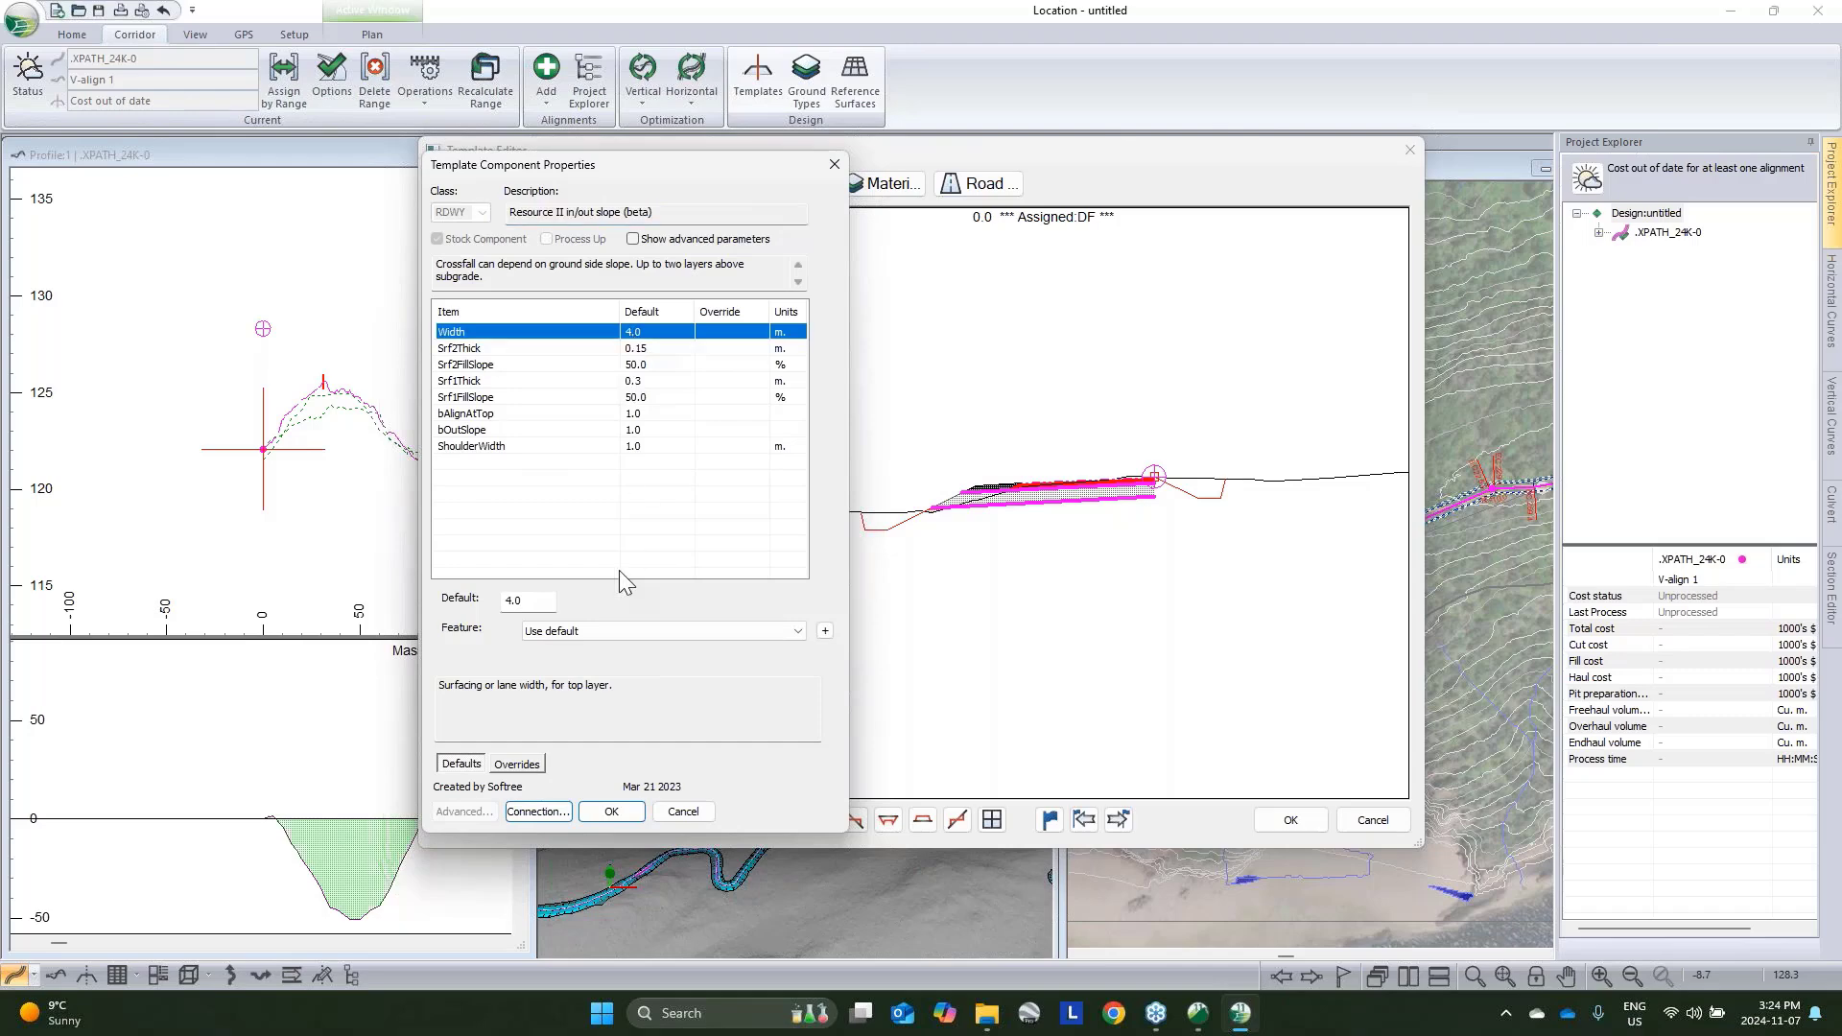
pyautogui.click(642, 447)
pyautogui.press('Tab')
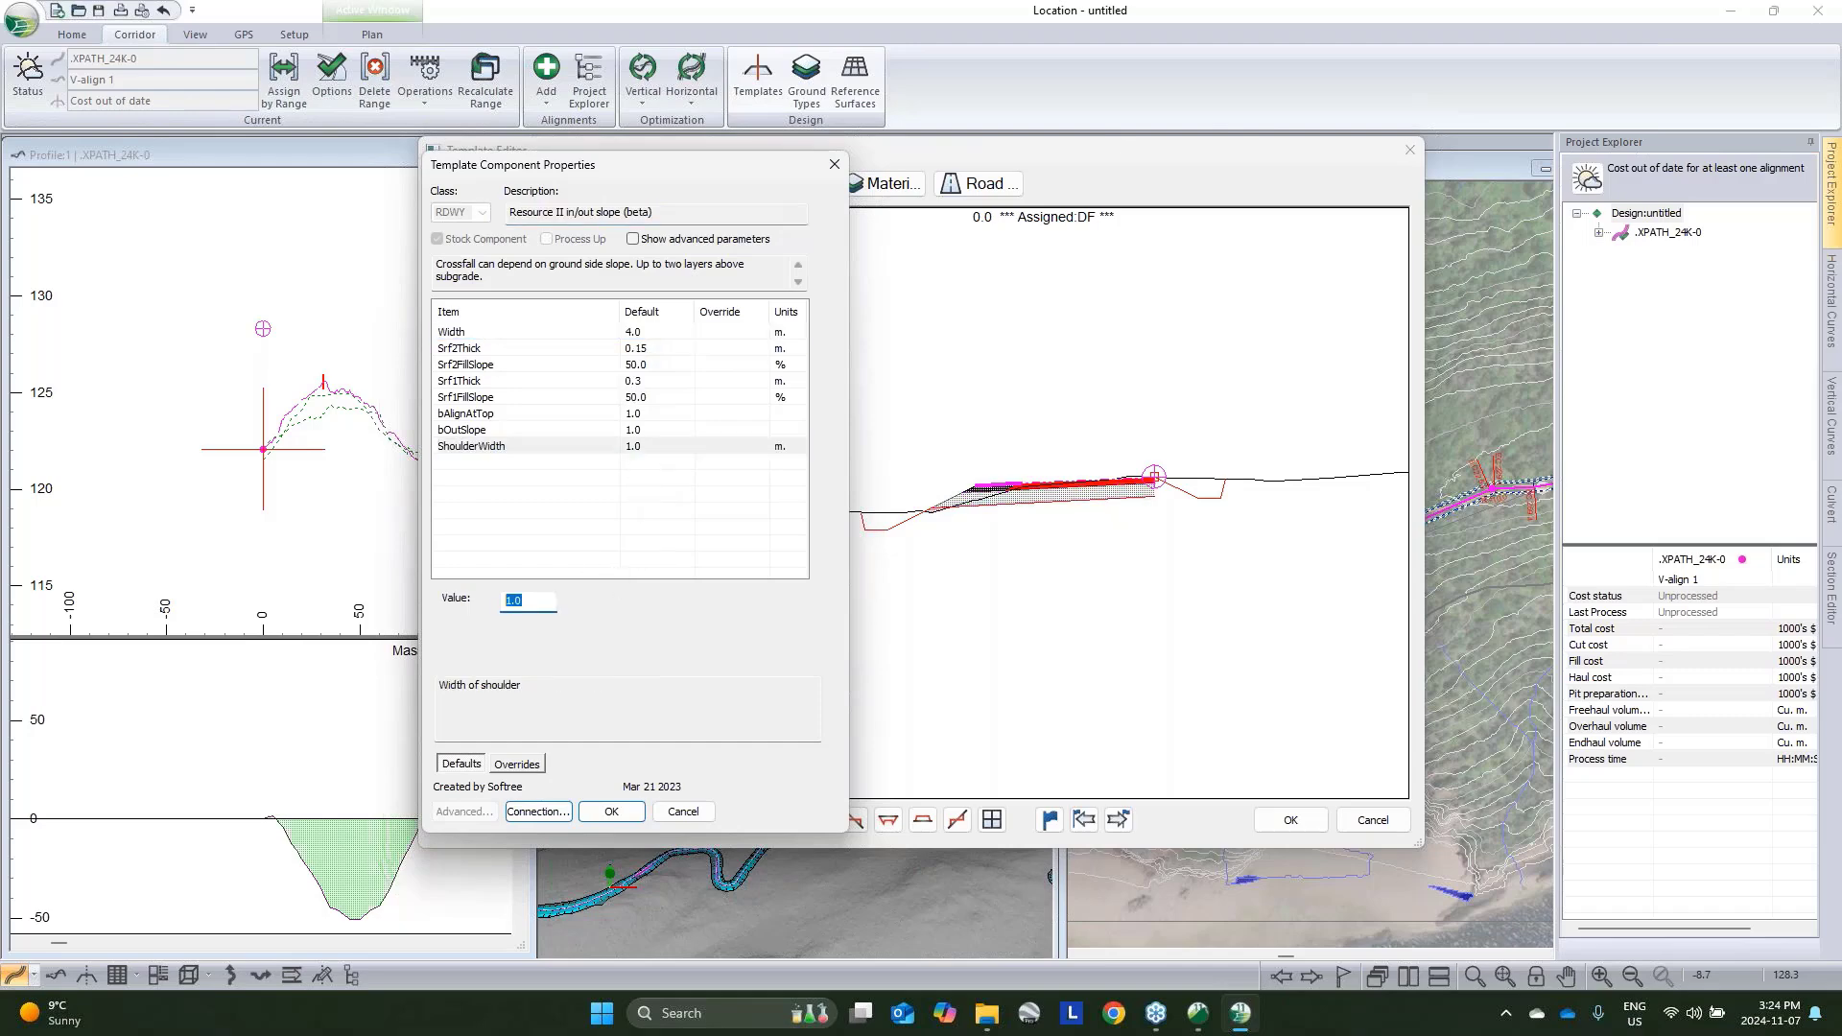
pyautogui.write('0')
pyautogui.click(655, 334)
pyautogui.press('Tab')
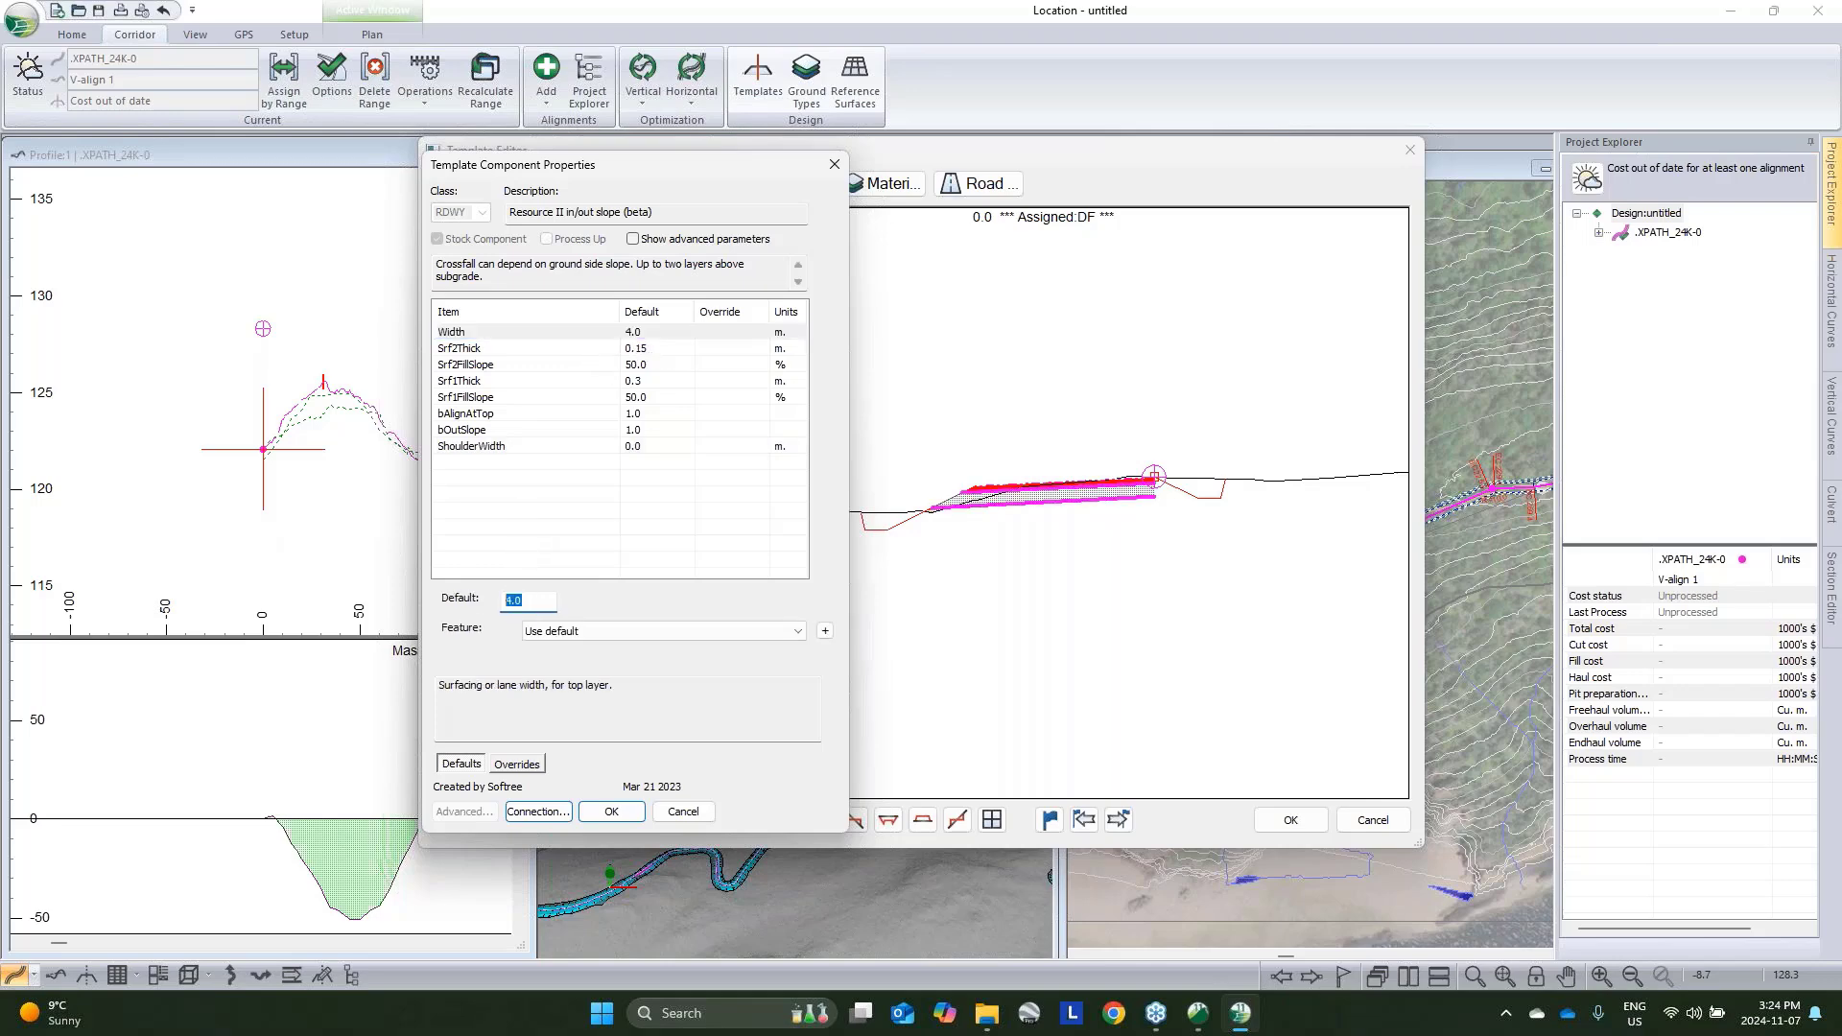
pyautogui.write('1.')
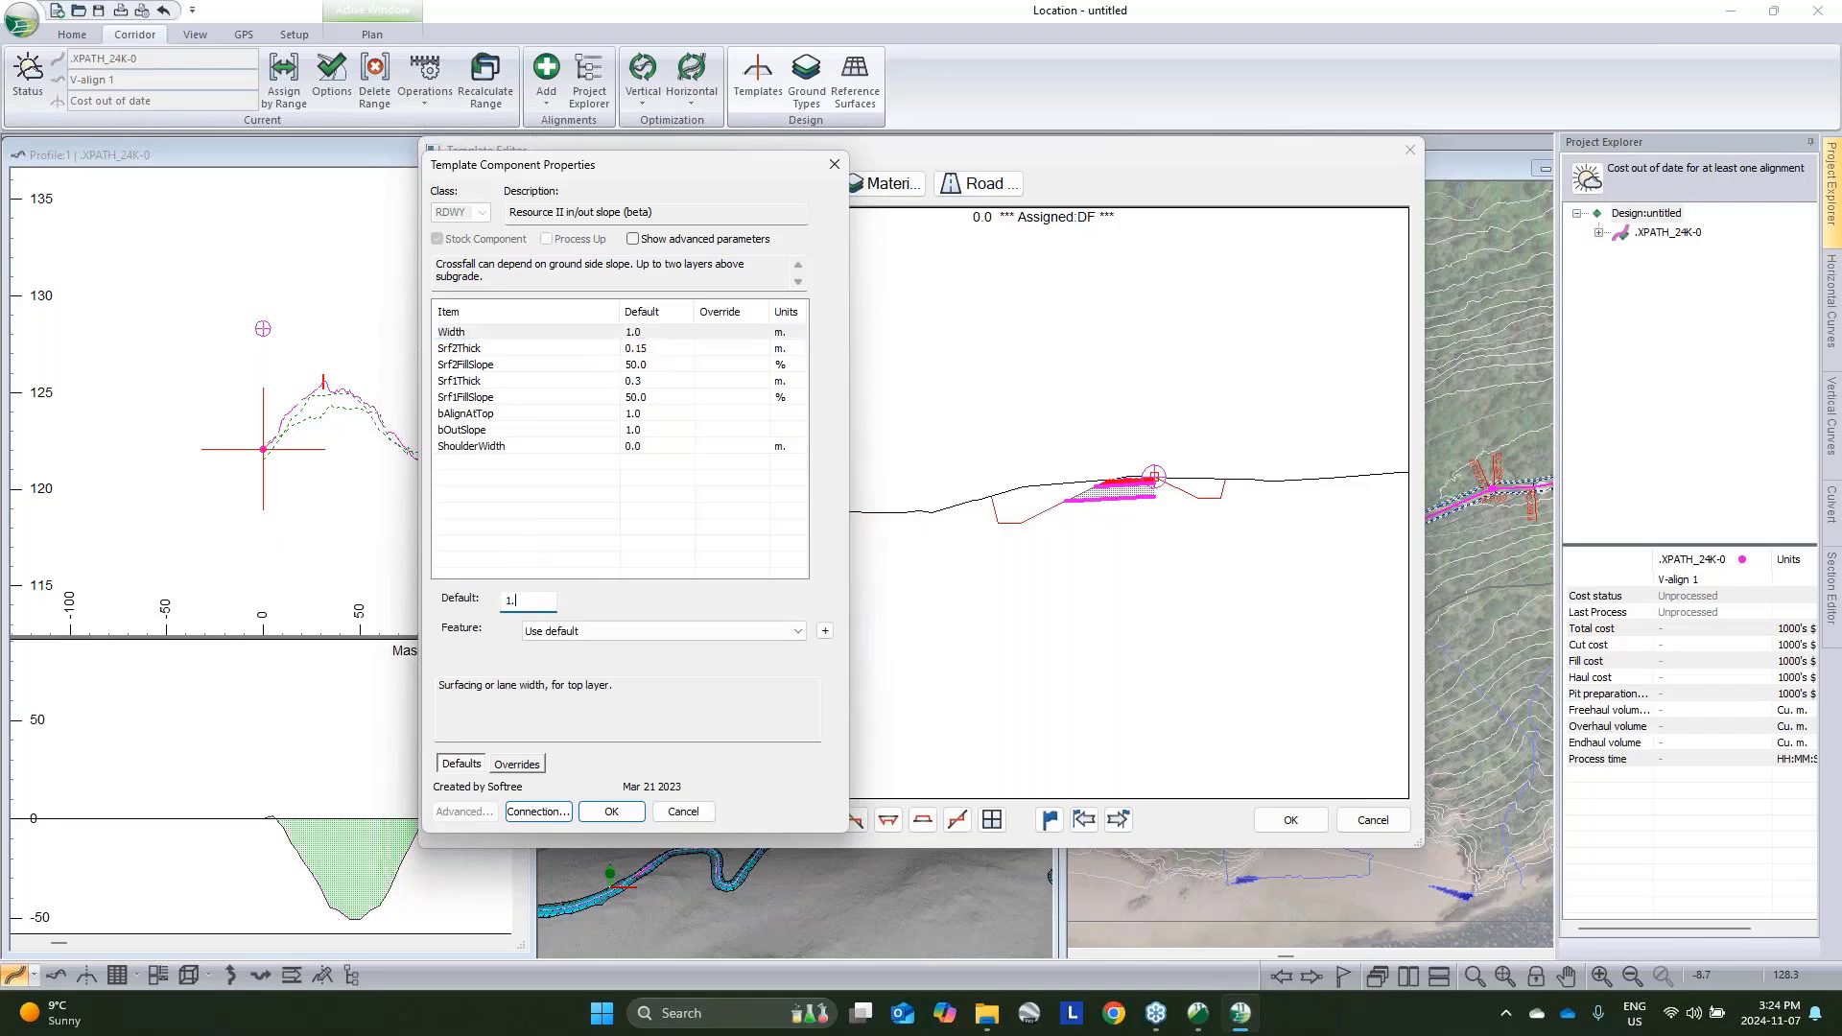
pyautogui.write('5')
# Set the Resource II component's Srf1Thick to 0 m and Srf2Thick to 0.1 m, and apply the component properties
pyautogui.click(641, 384)
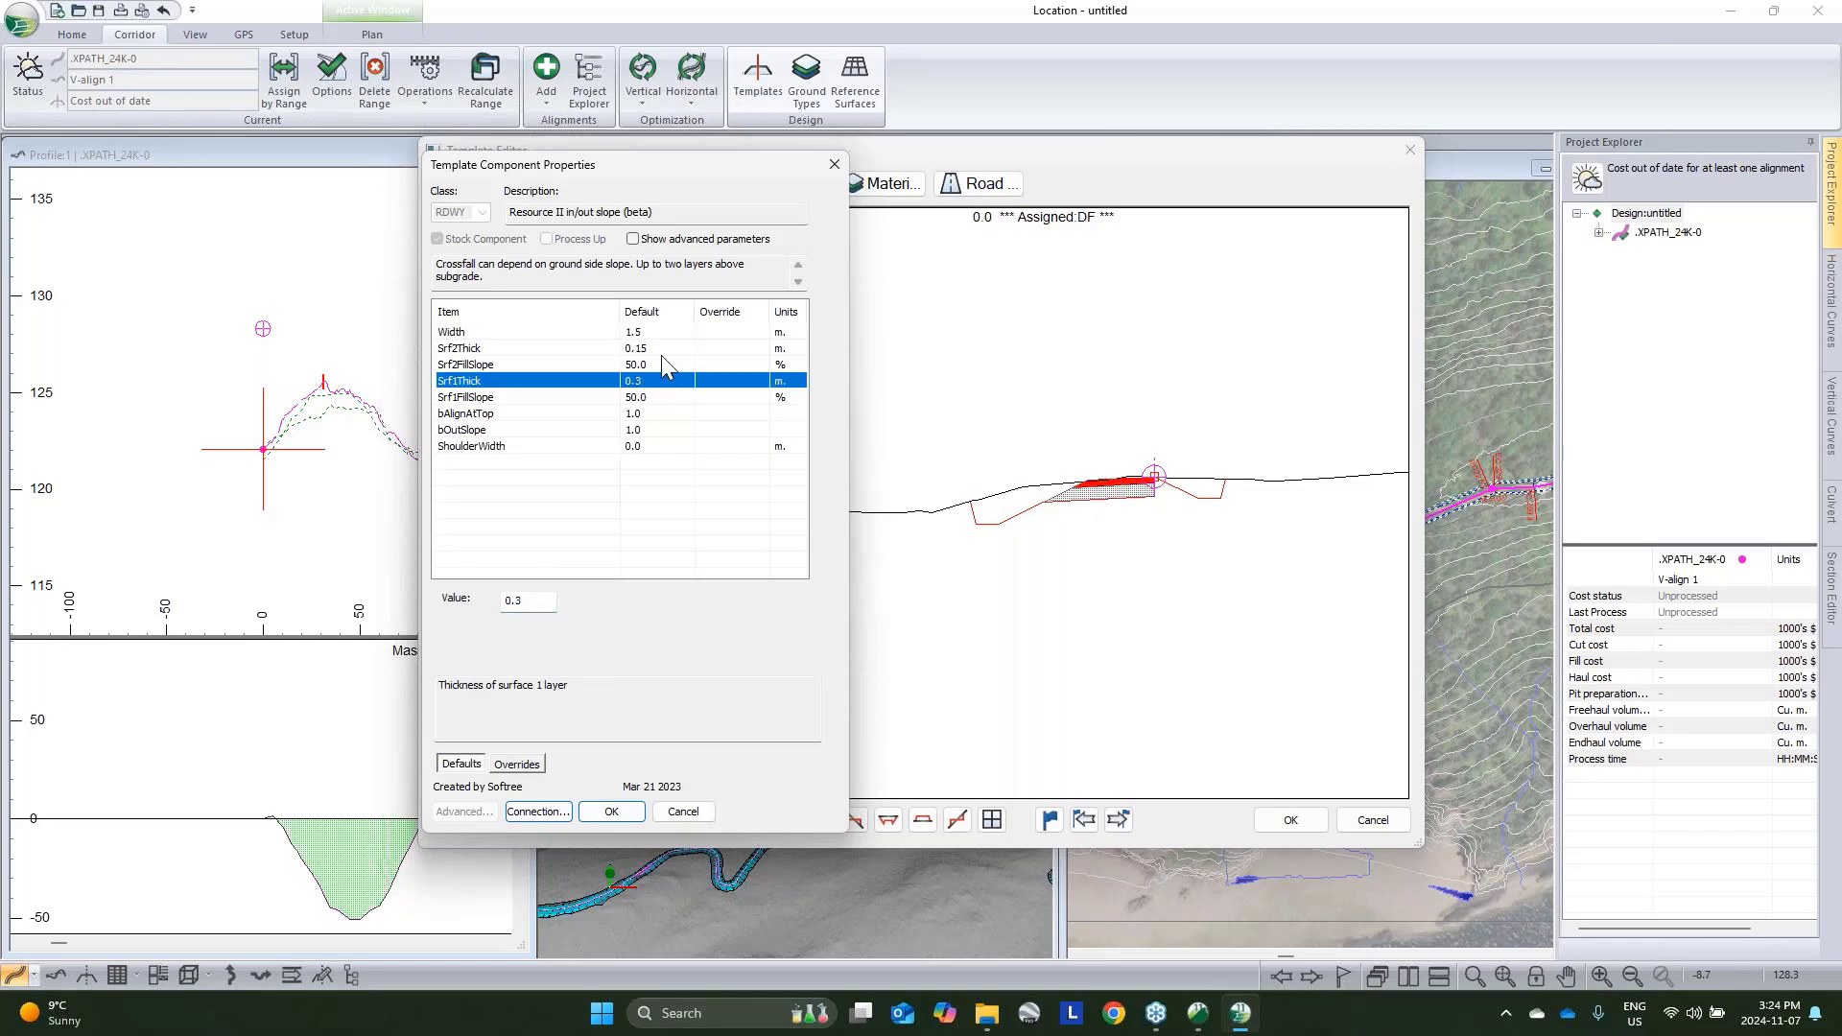
pyautogui.moveTo(539, 603); pyautogui.dragTo(501, 614)
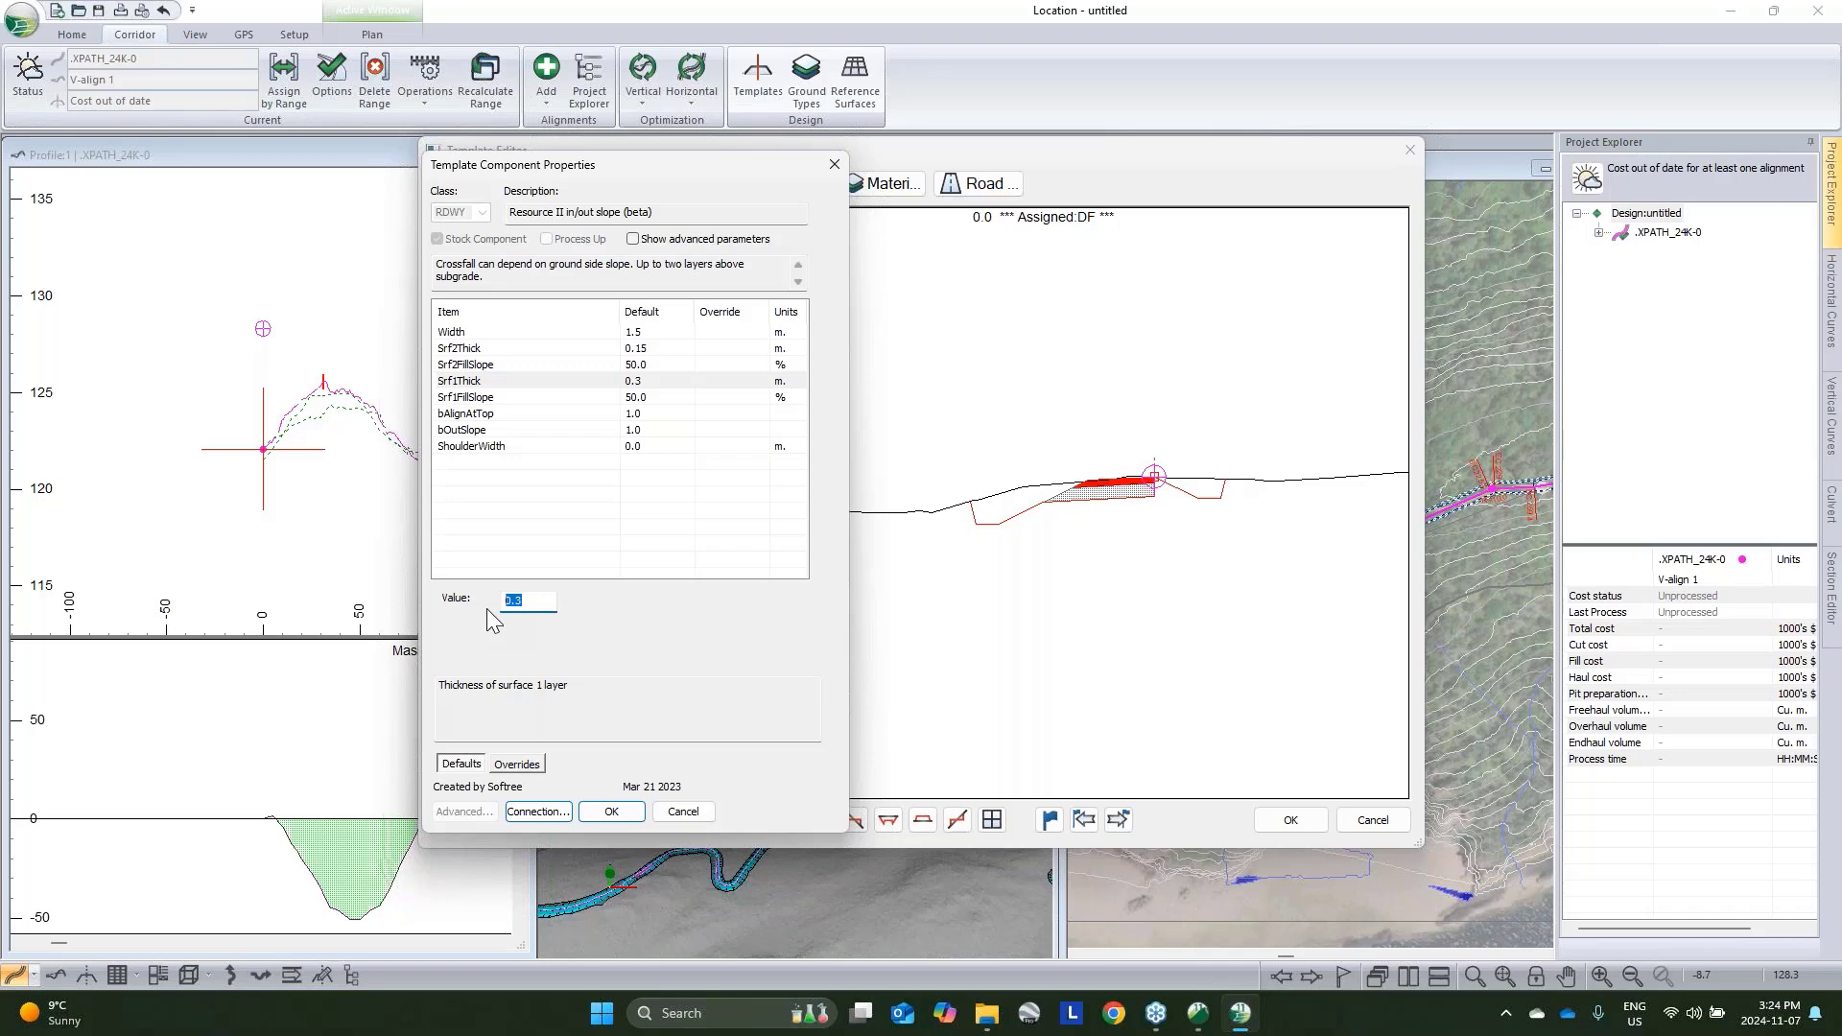
pyautogui.write('0')
pyautogui.click(662, 363)
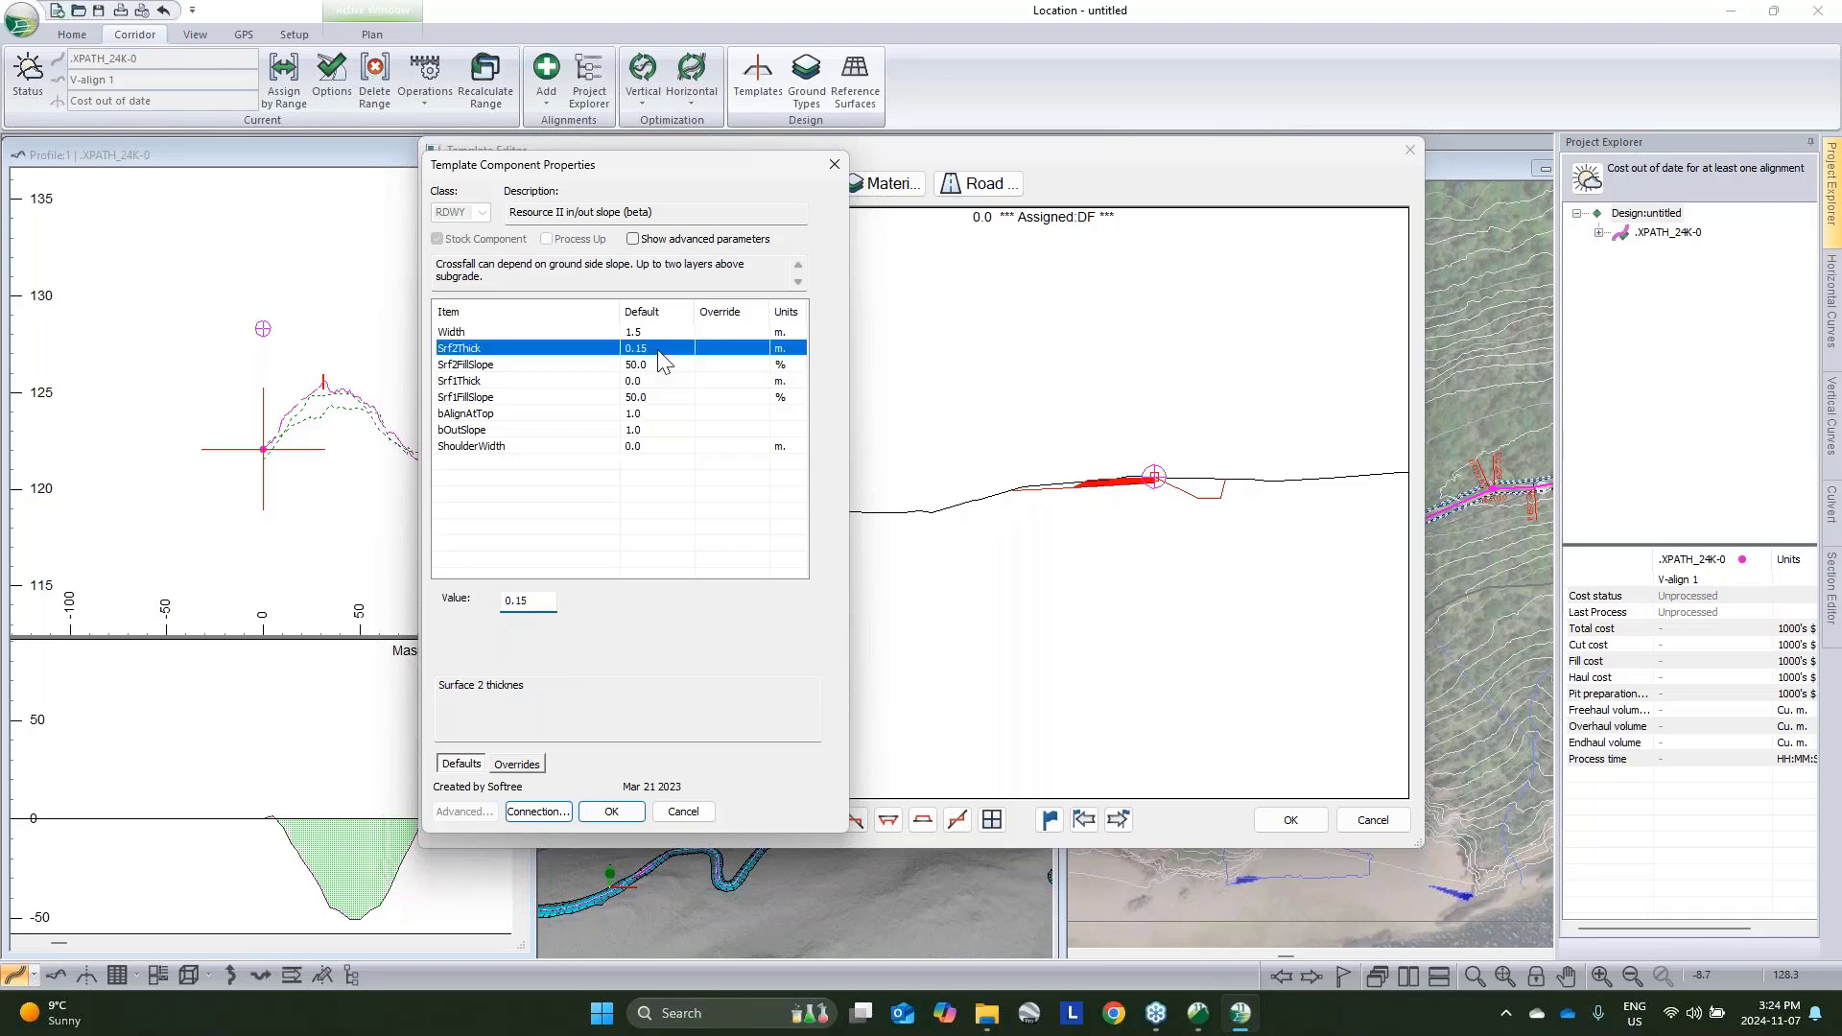
pyautogui.moveTo(534, 605); pyautogui.dragTo(523, 610)
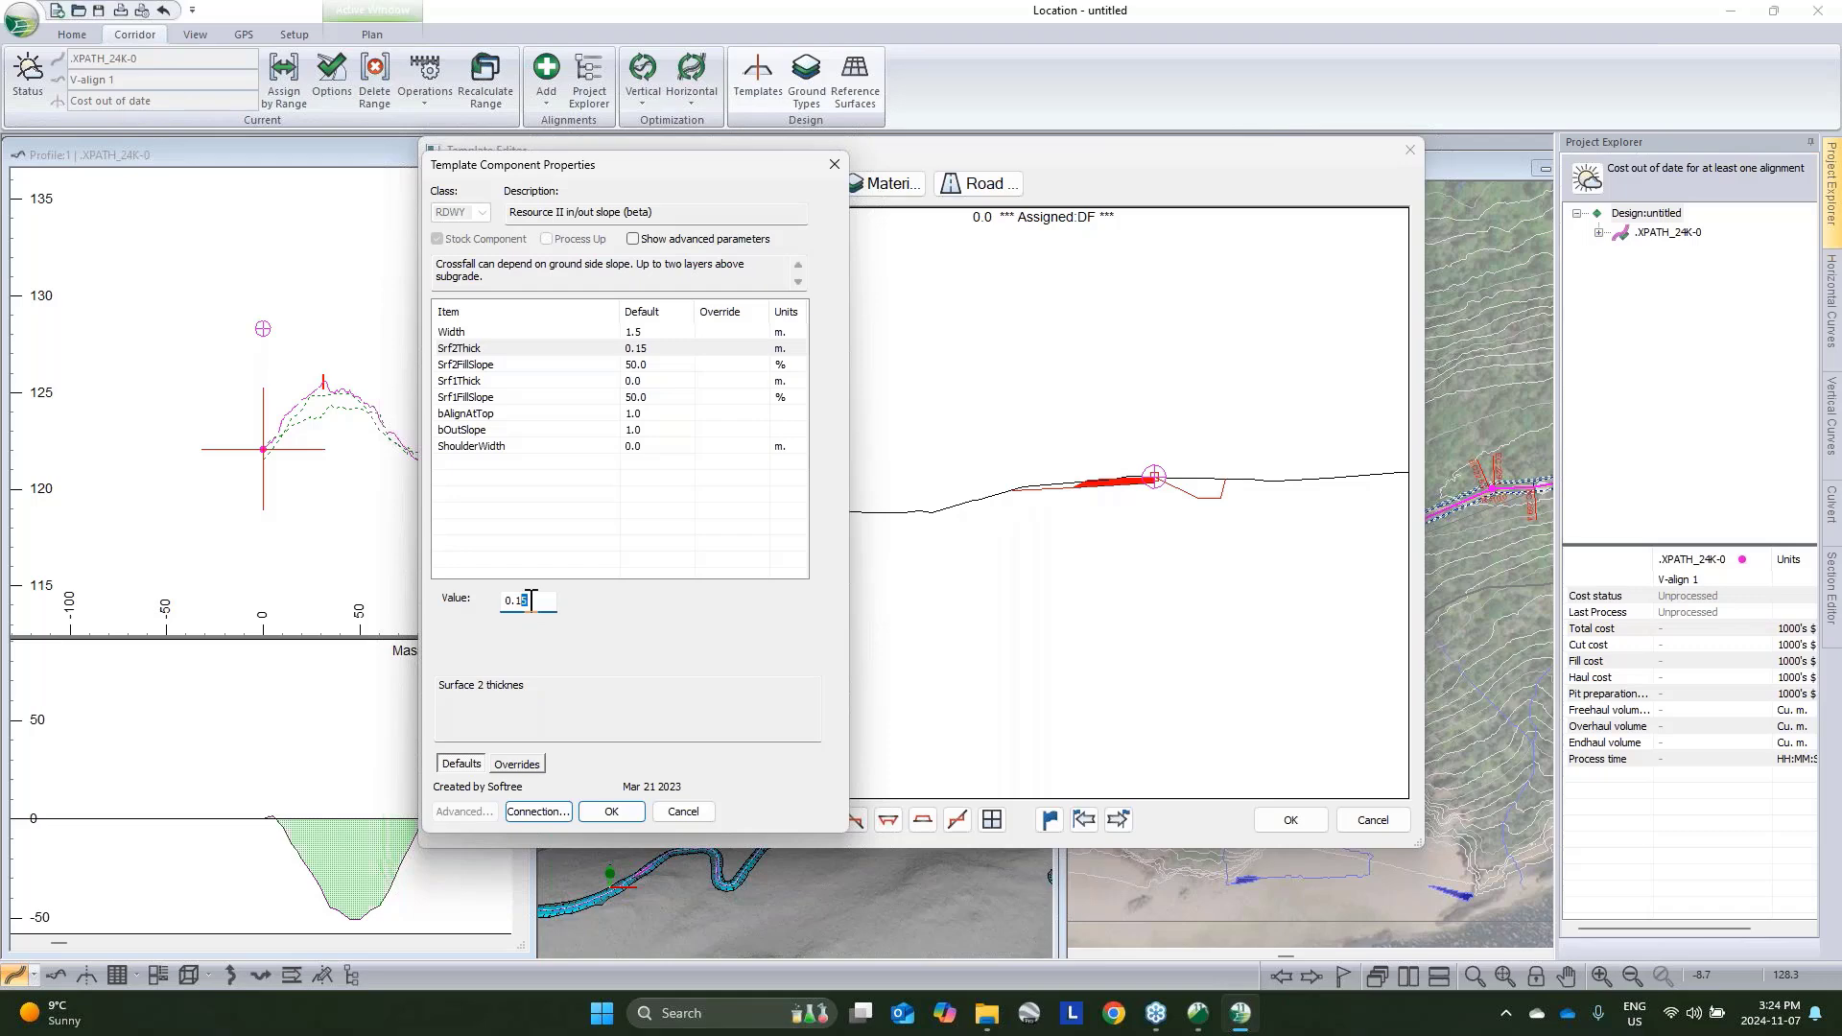
pyautogui.press('BackSpace')
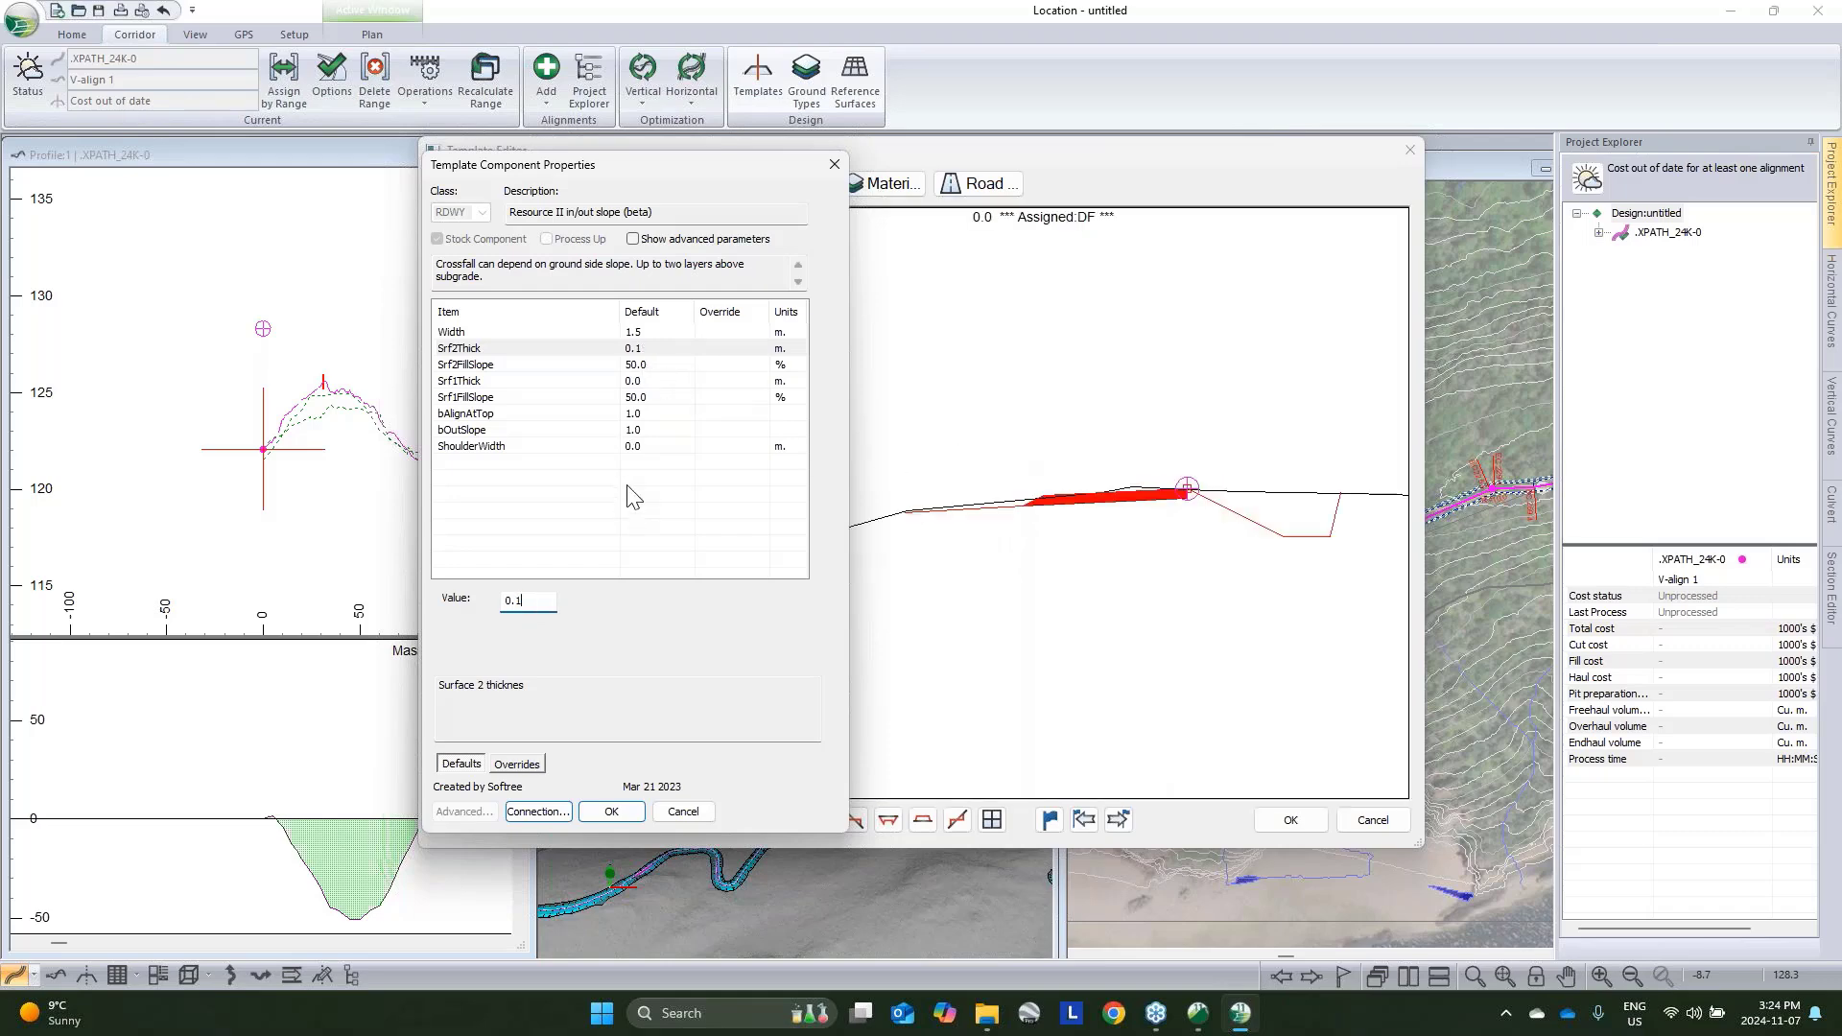
pyautogui.click(645, 447)
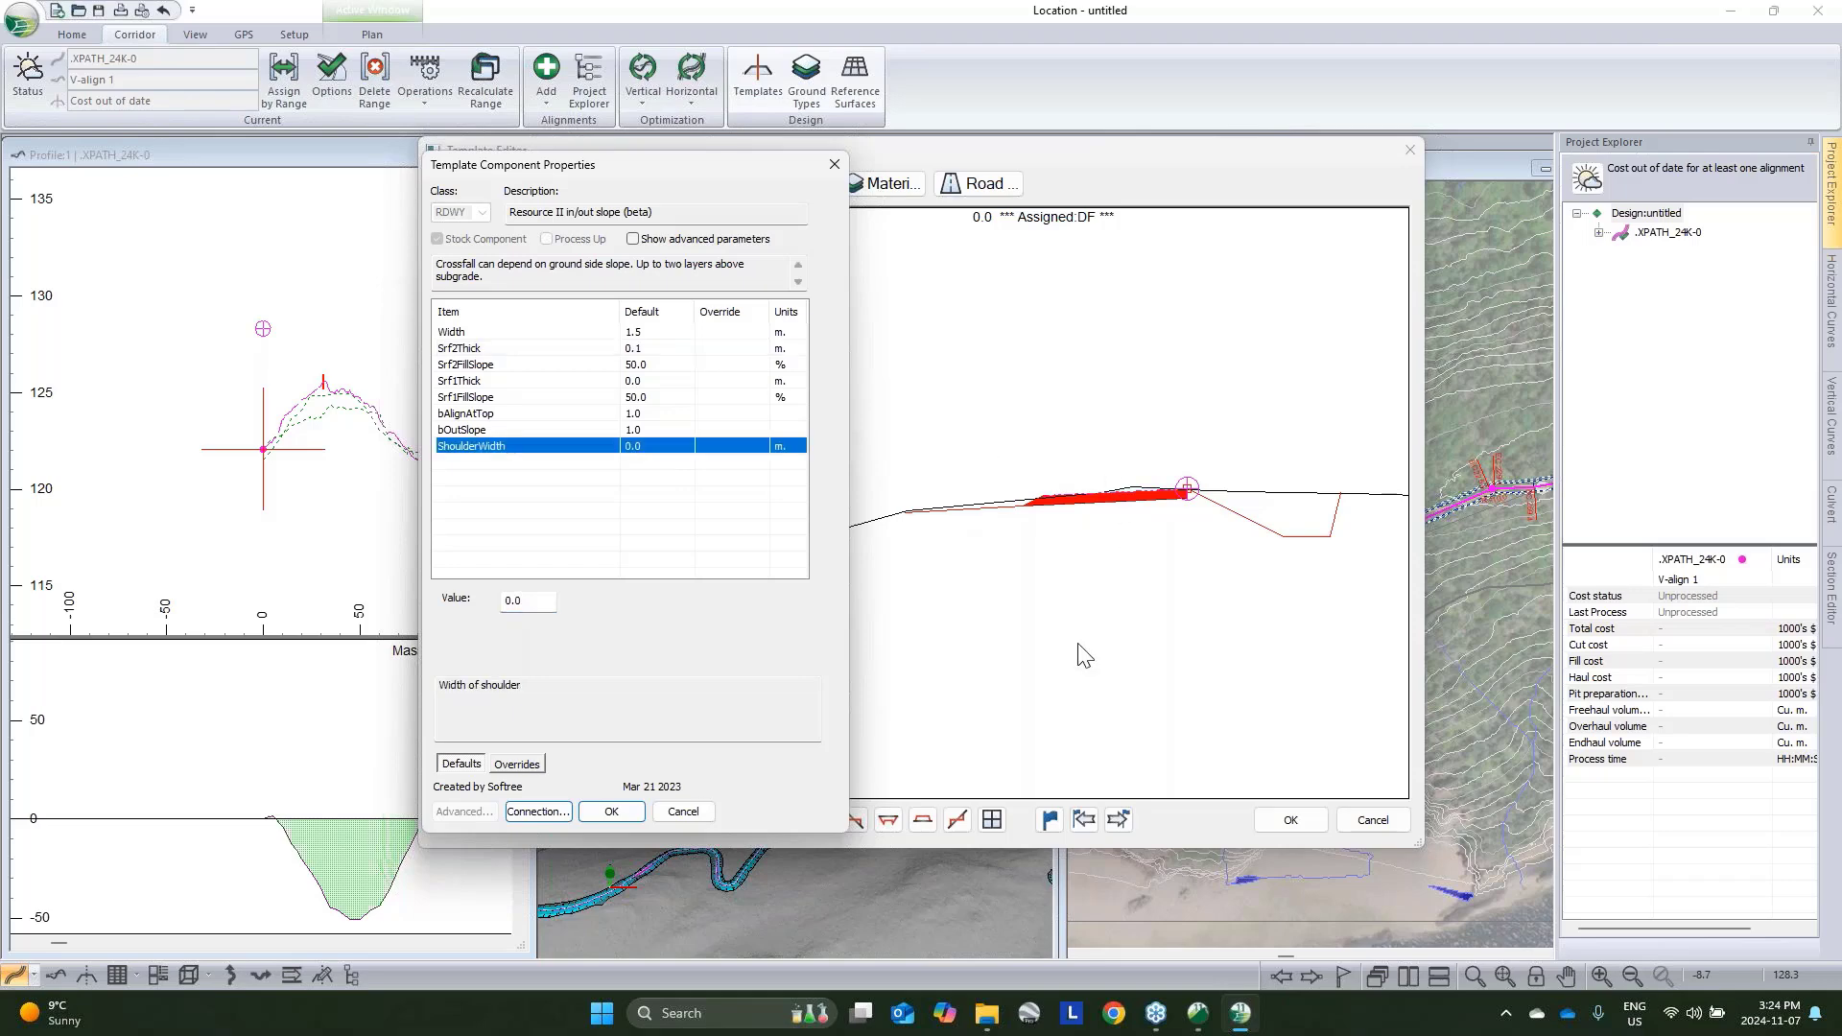
pyautogui.click(631, 815)
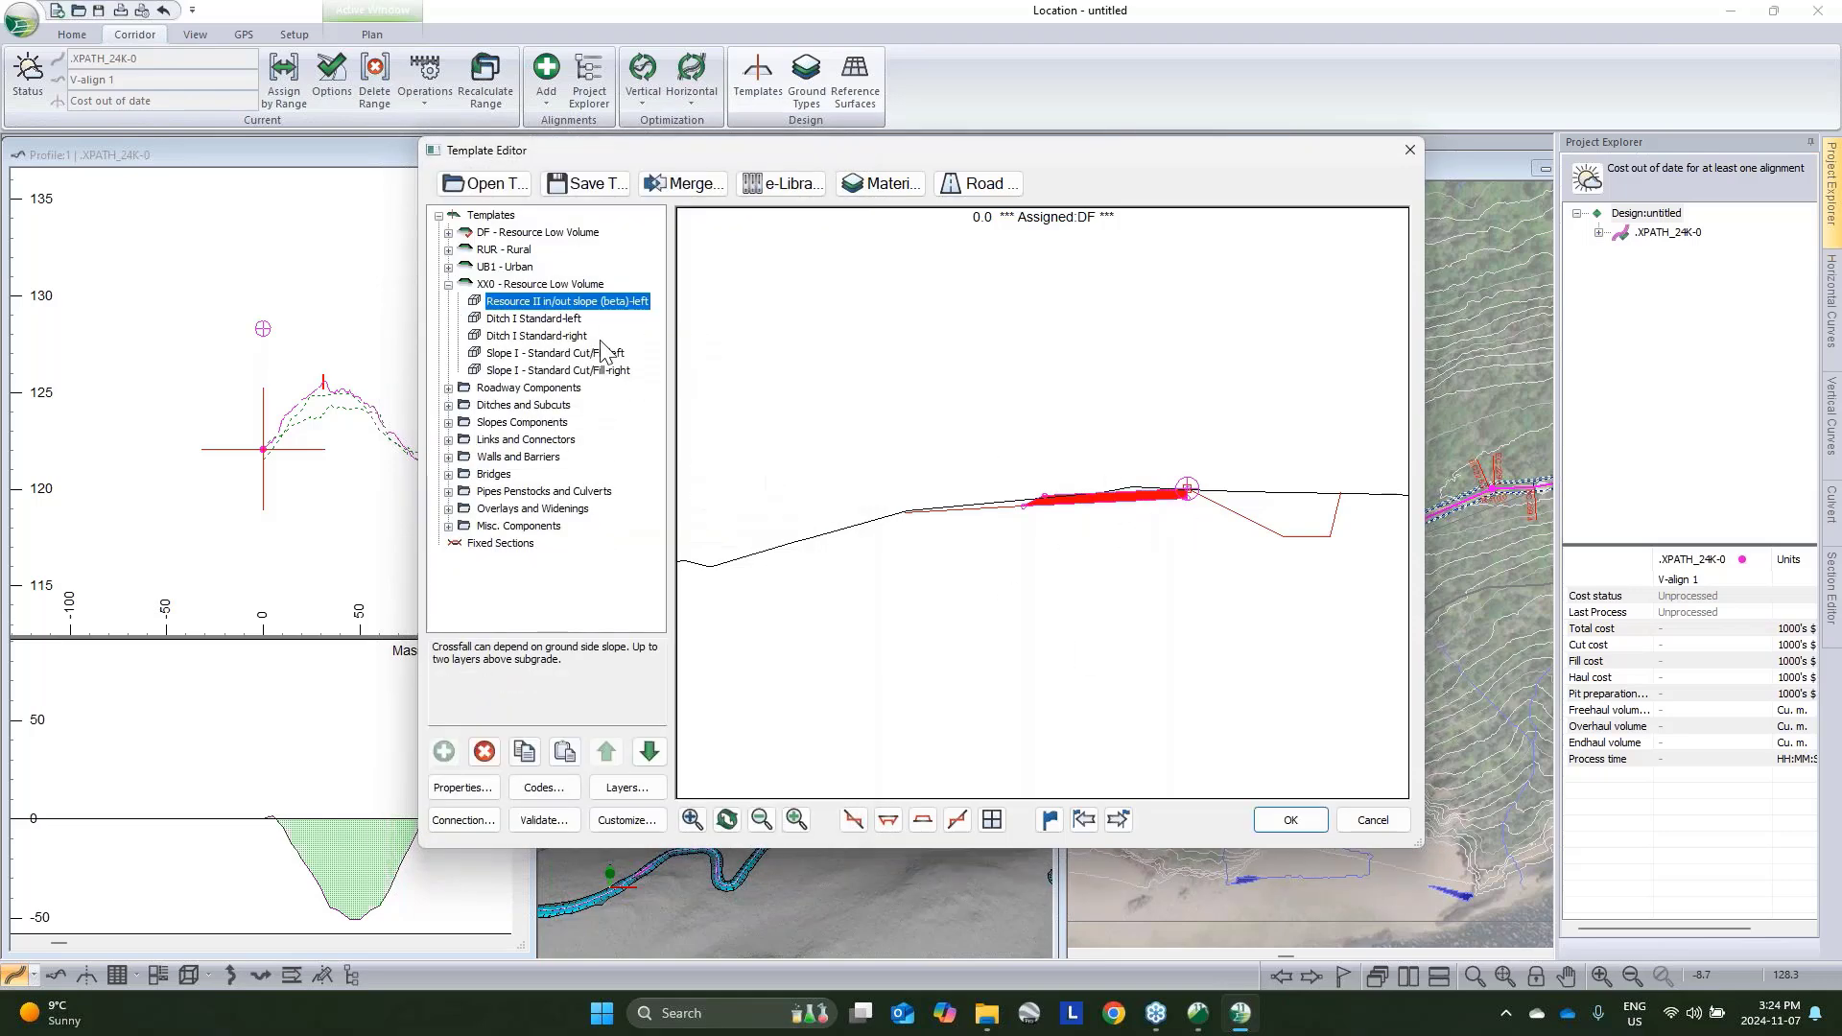
# Duplicate the Resource II in/out slope (beta)-left component as a new right-side component in the XX0 template
pyautogui.rightClick(572, 304)
pyautogui.click(664, 417)
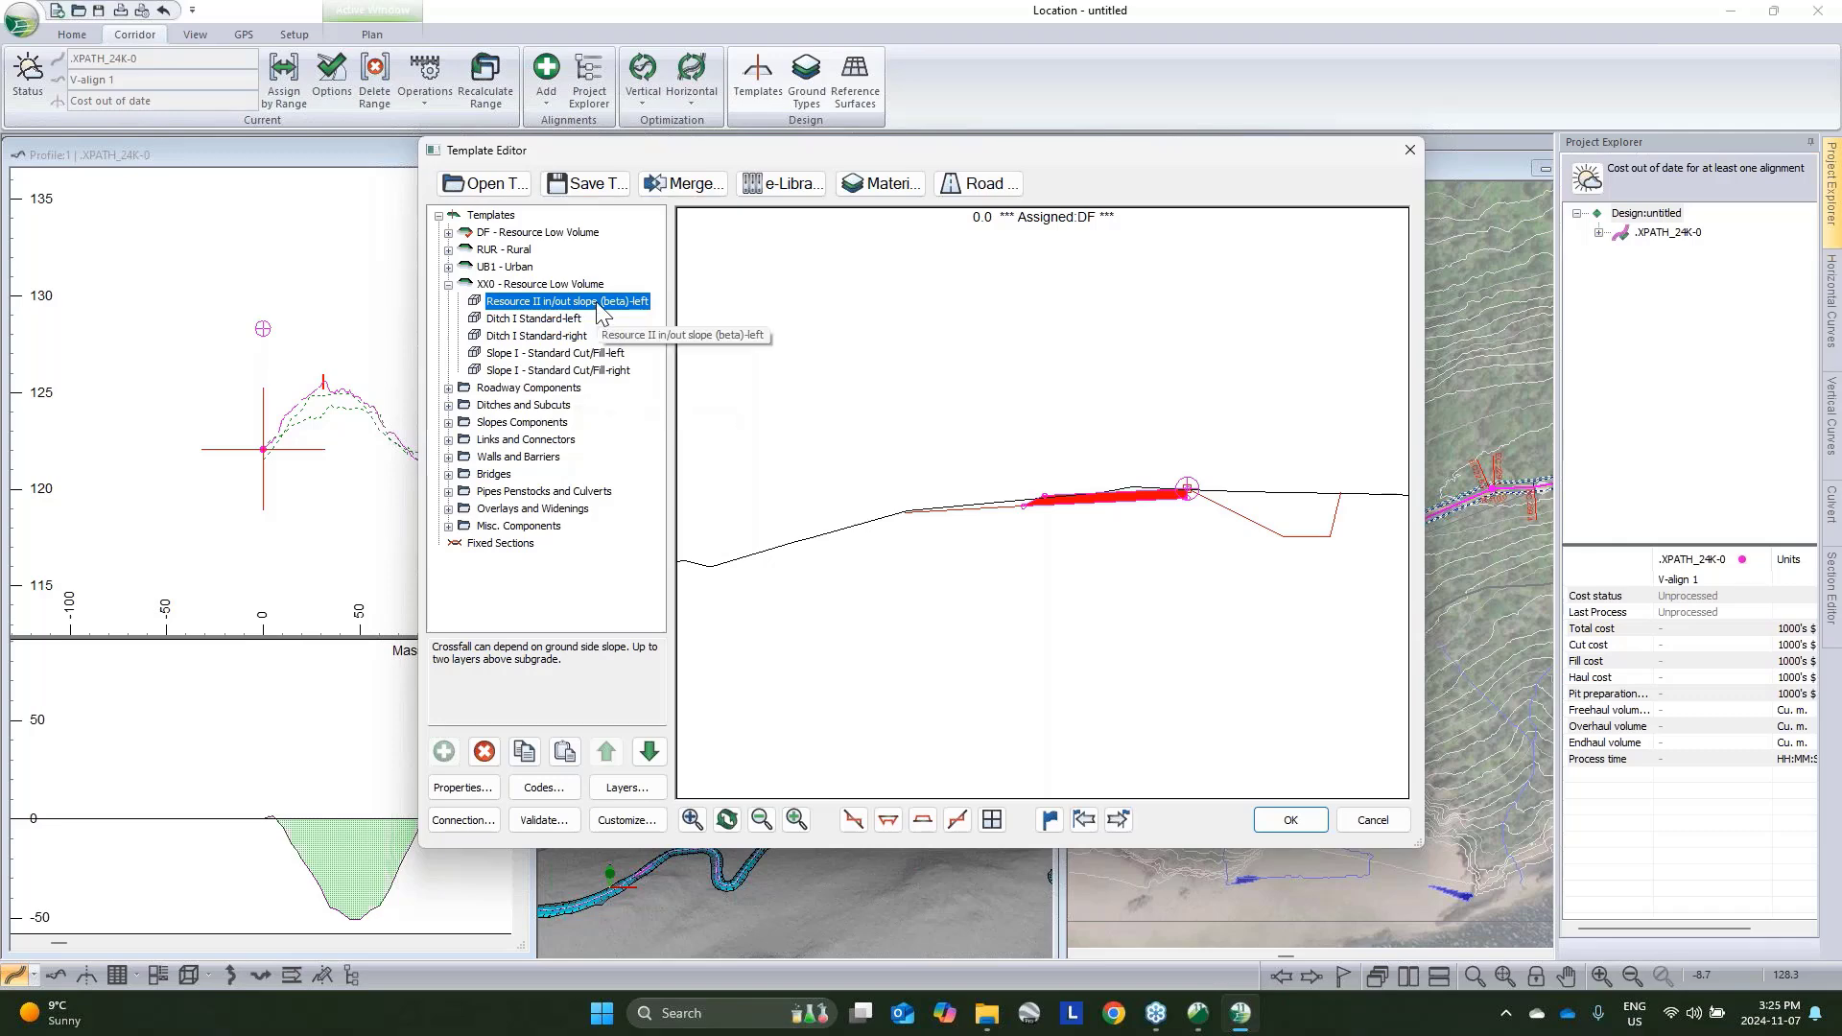
pyautogui.rightClick(594, 304)
pyautogui.moveTo(644, 438)
pyautogui.click(845, 498)
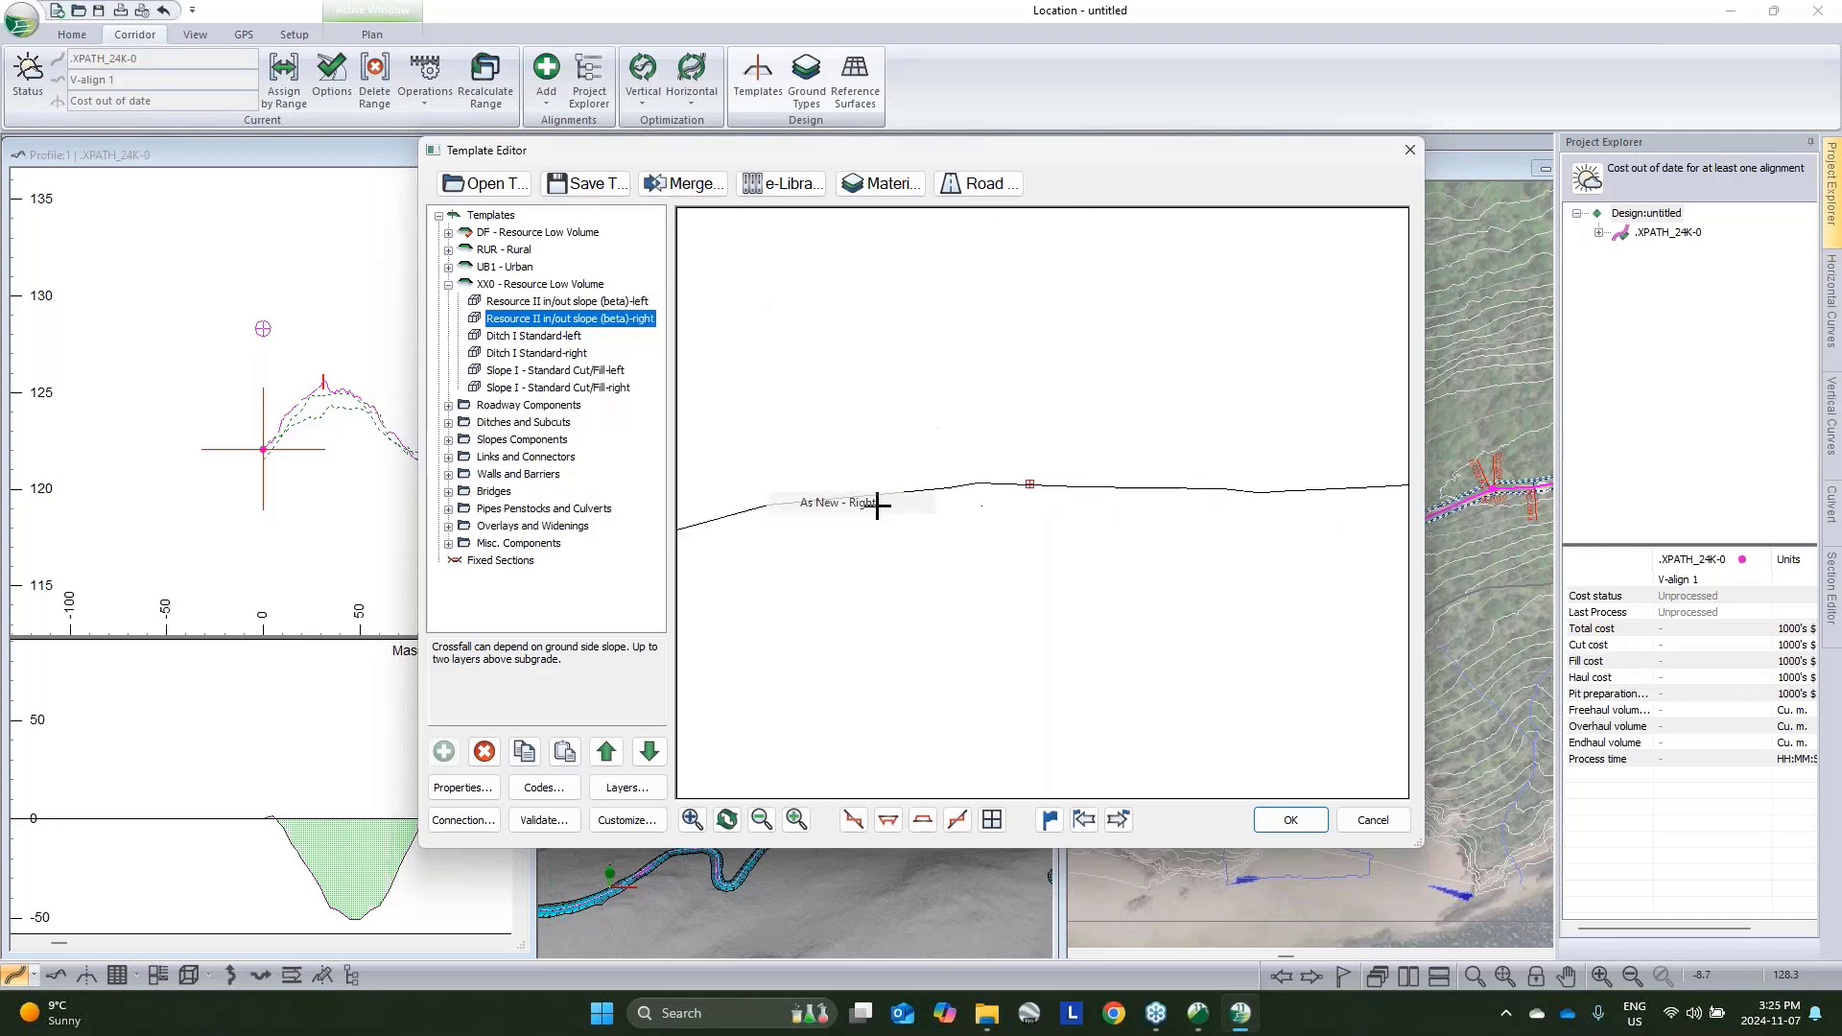
# Open the component properties of Ditch I Standard-left in the XX0 template
pyautogui.click(568, 353)
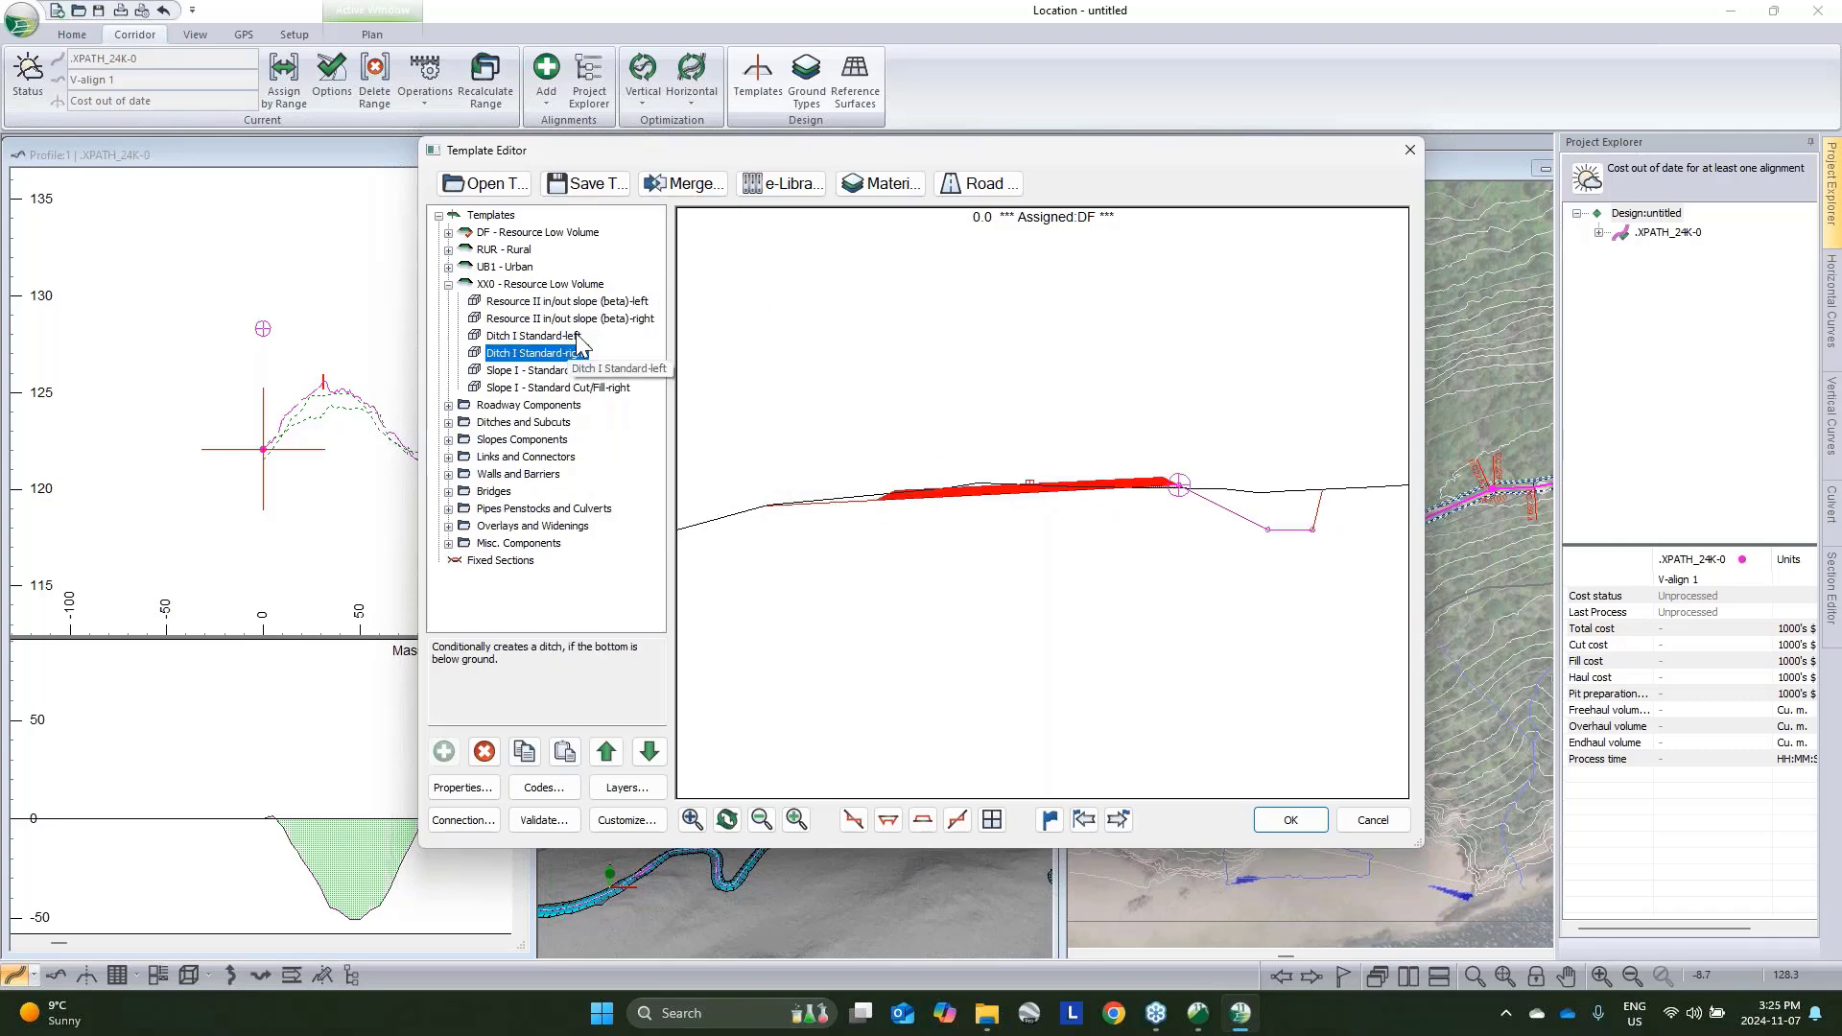
pyautogui.doubleClick(510, 336)
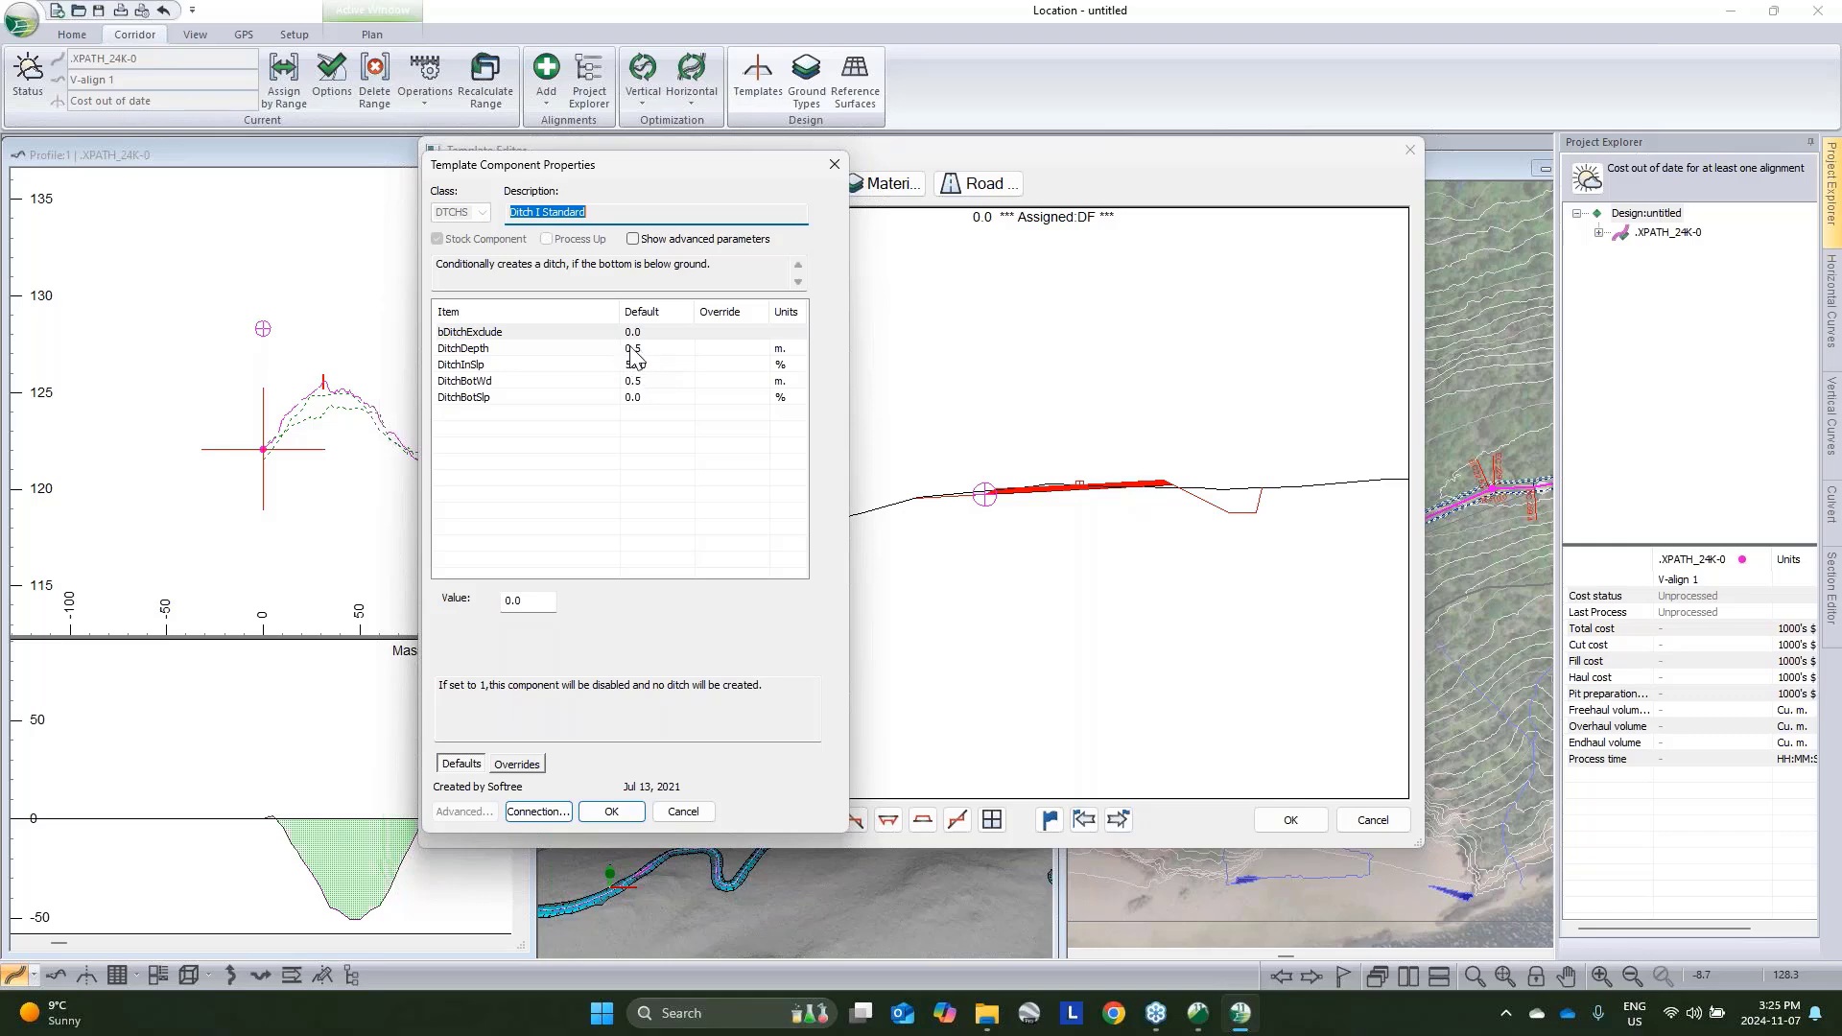
pyautogui.moveTo(690, 165); pyautogui.dragTo(1109, 212)
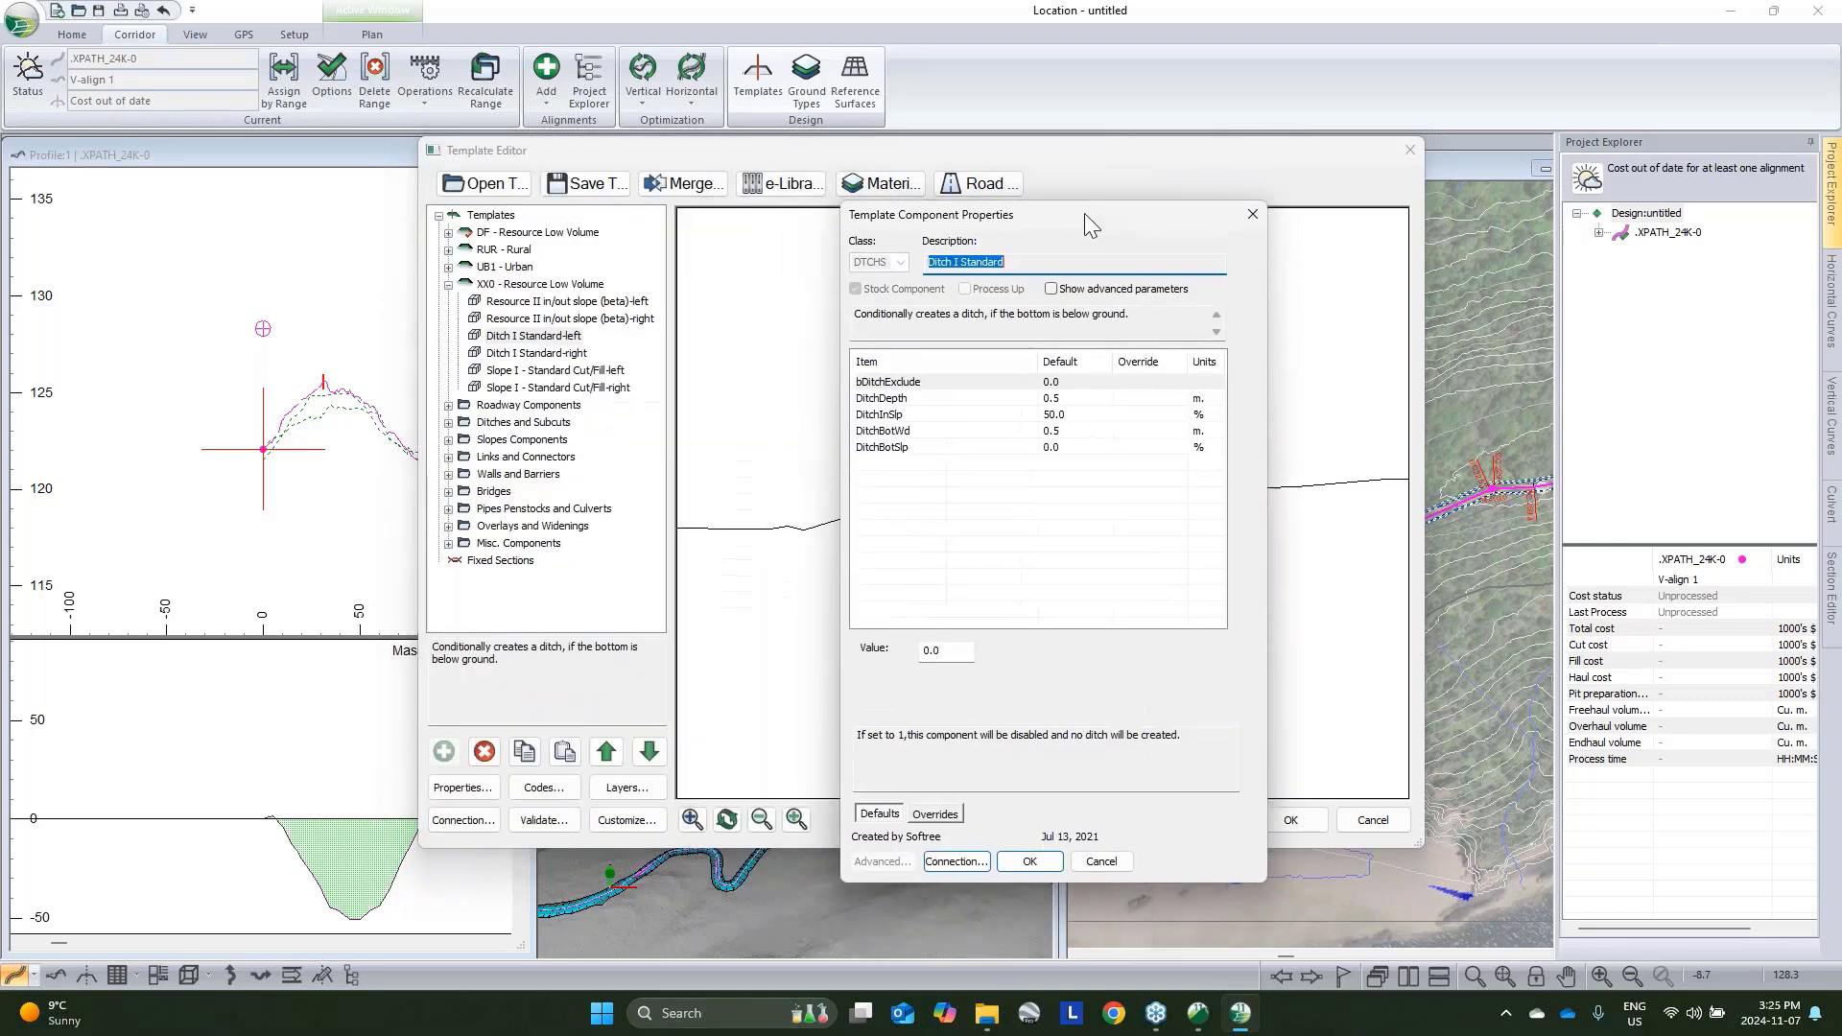
# Set the ditch depth and ditch bottom width of the left Ditch I Standard component to 0 m
pyautogui.click(1061, 395)
pyautogui.press('Tab')
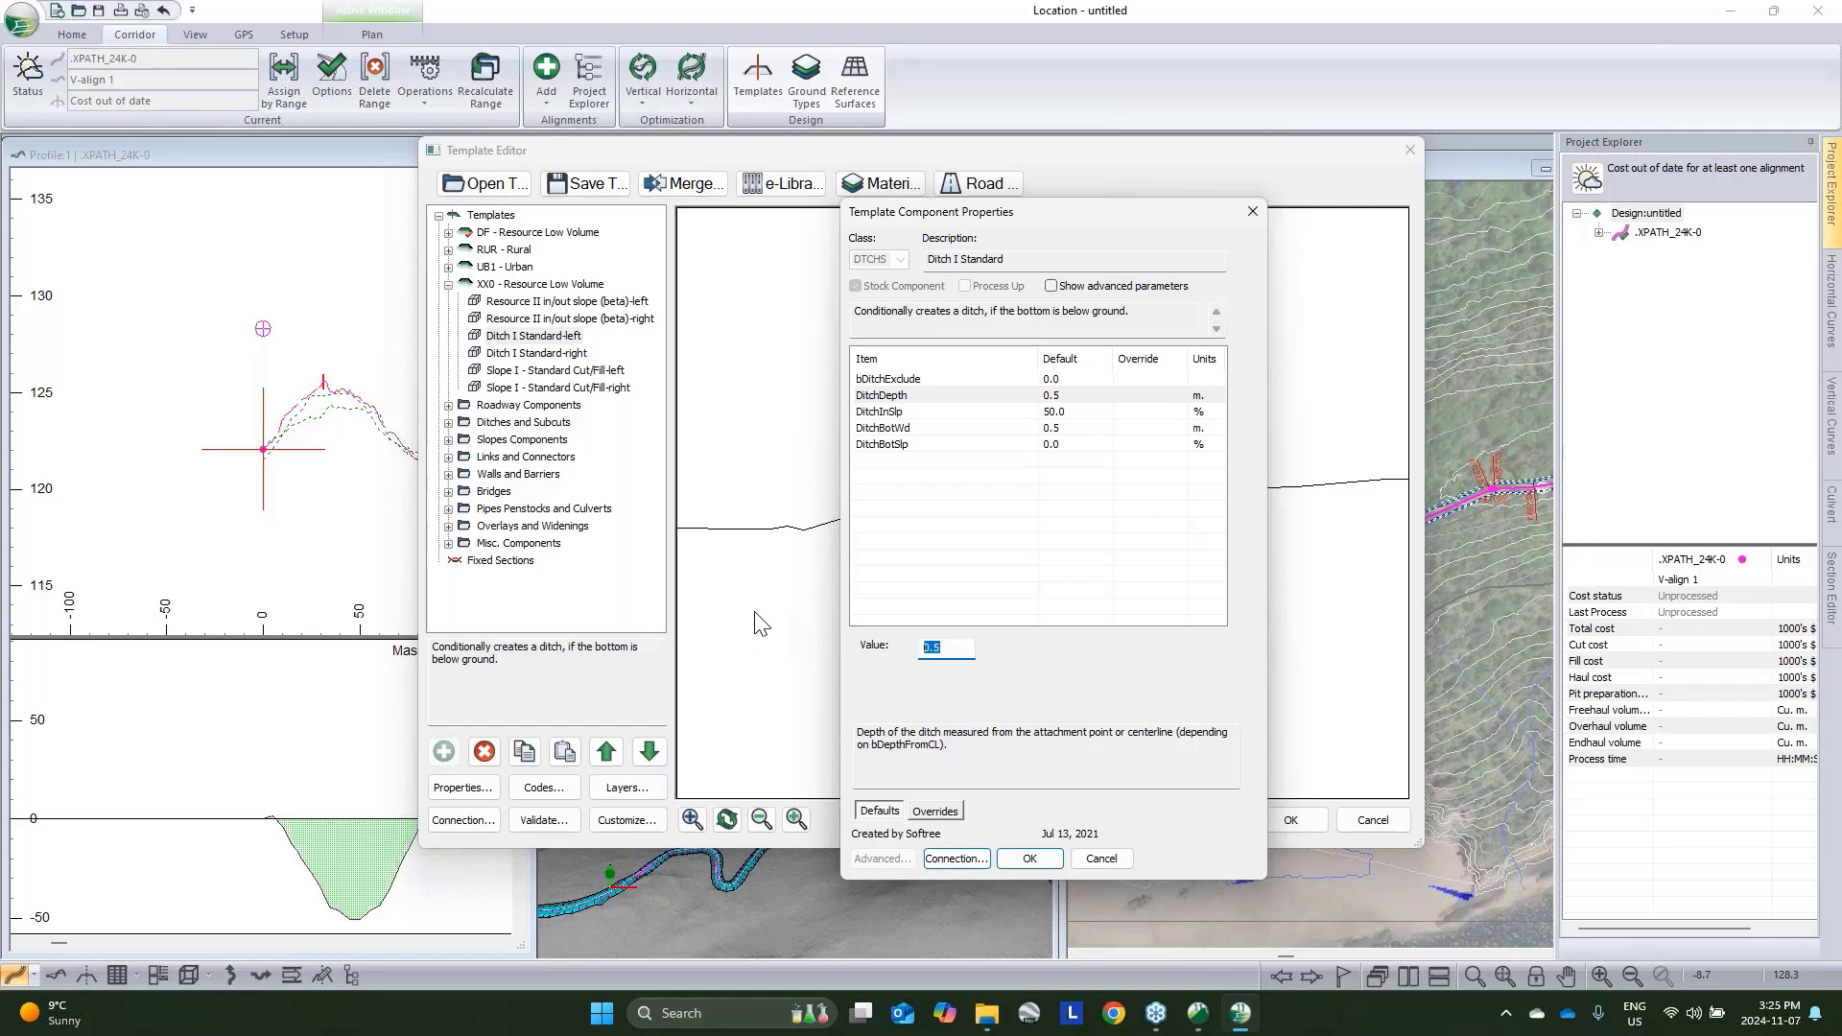
pyautogui.write('0')
pyautogui.click(1055, 429)
pyautogui.press('Tab')
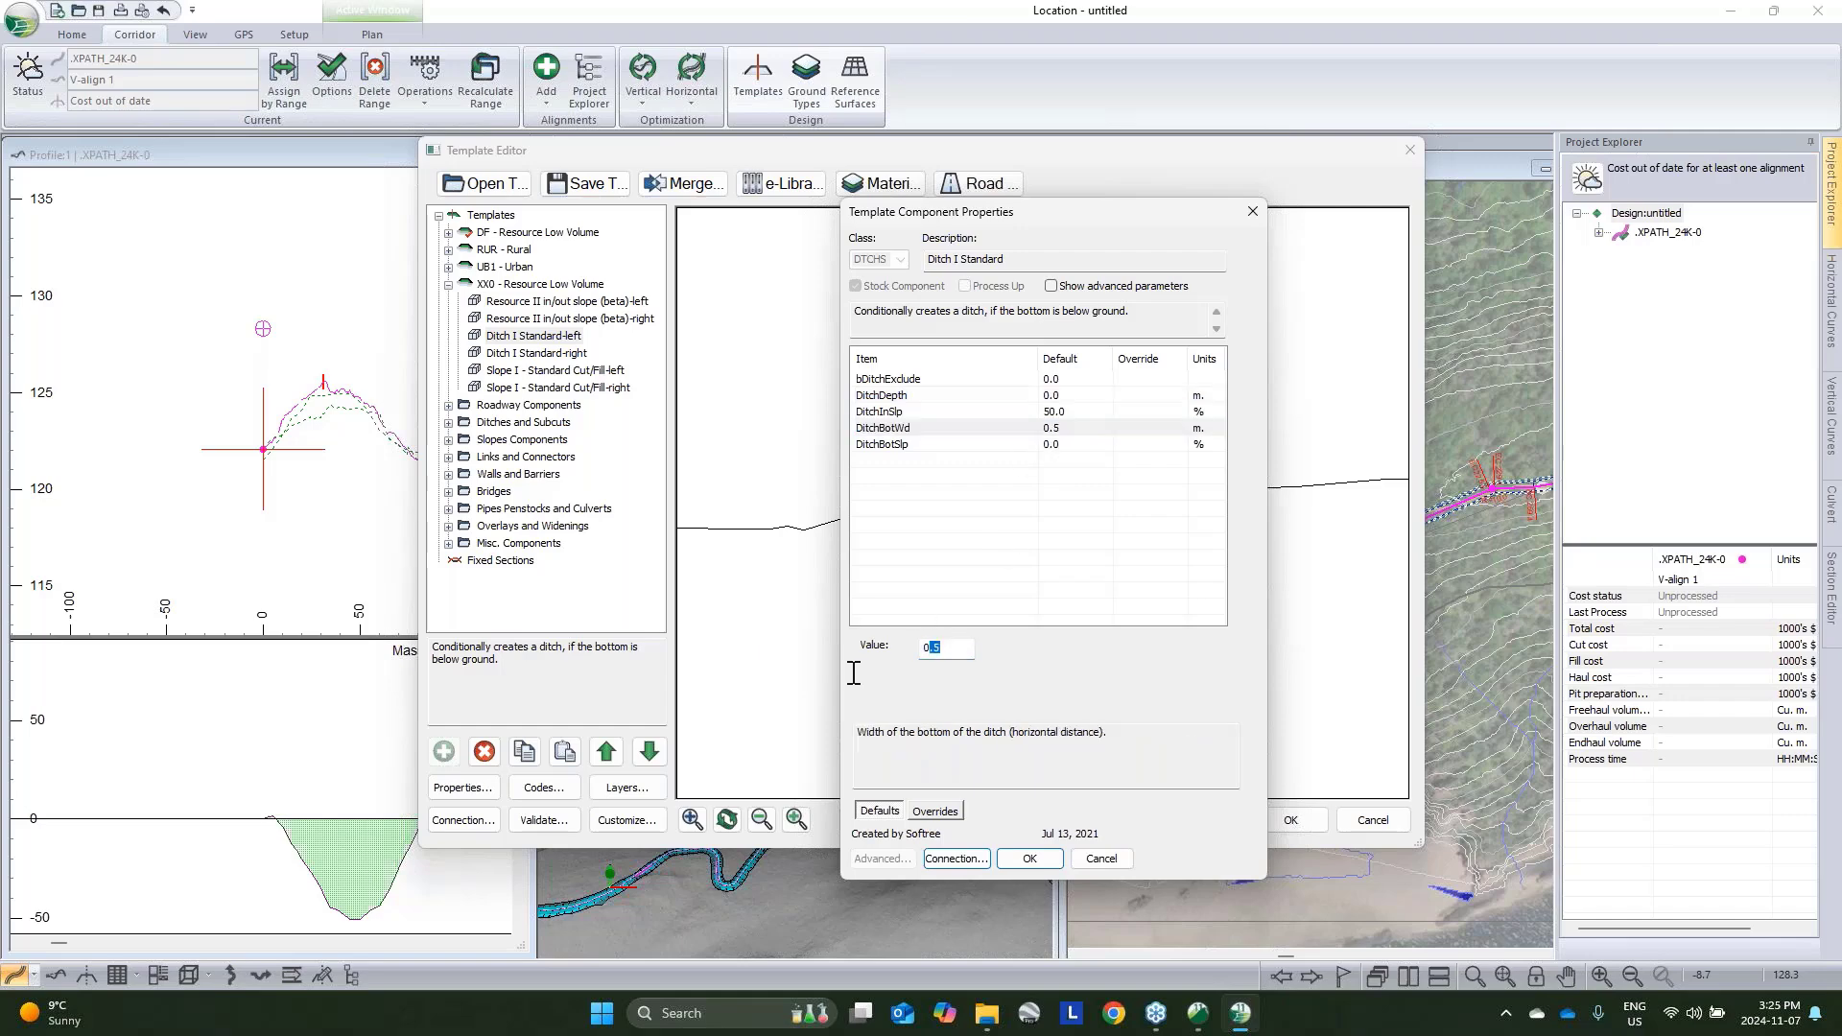
pyautogui.write('0')
pyautogui.click(1028, 858)
# Replace the right Ditch I Standard component of template XX0 with a copy of the left ditch, pasted as new on the right side
pyautogui.click(537, 353)
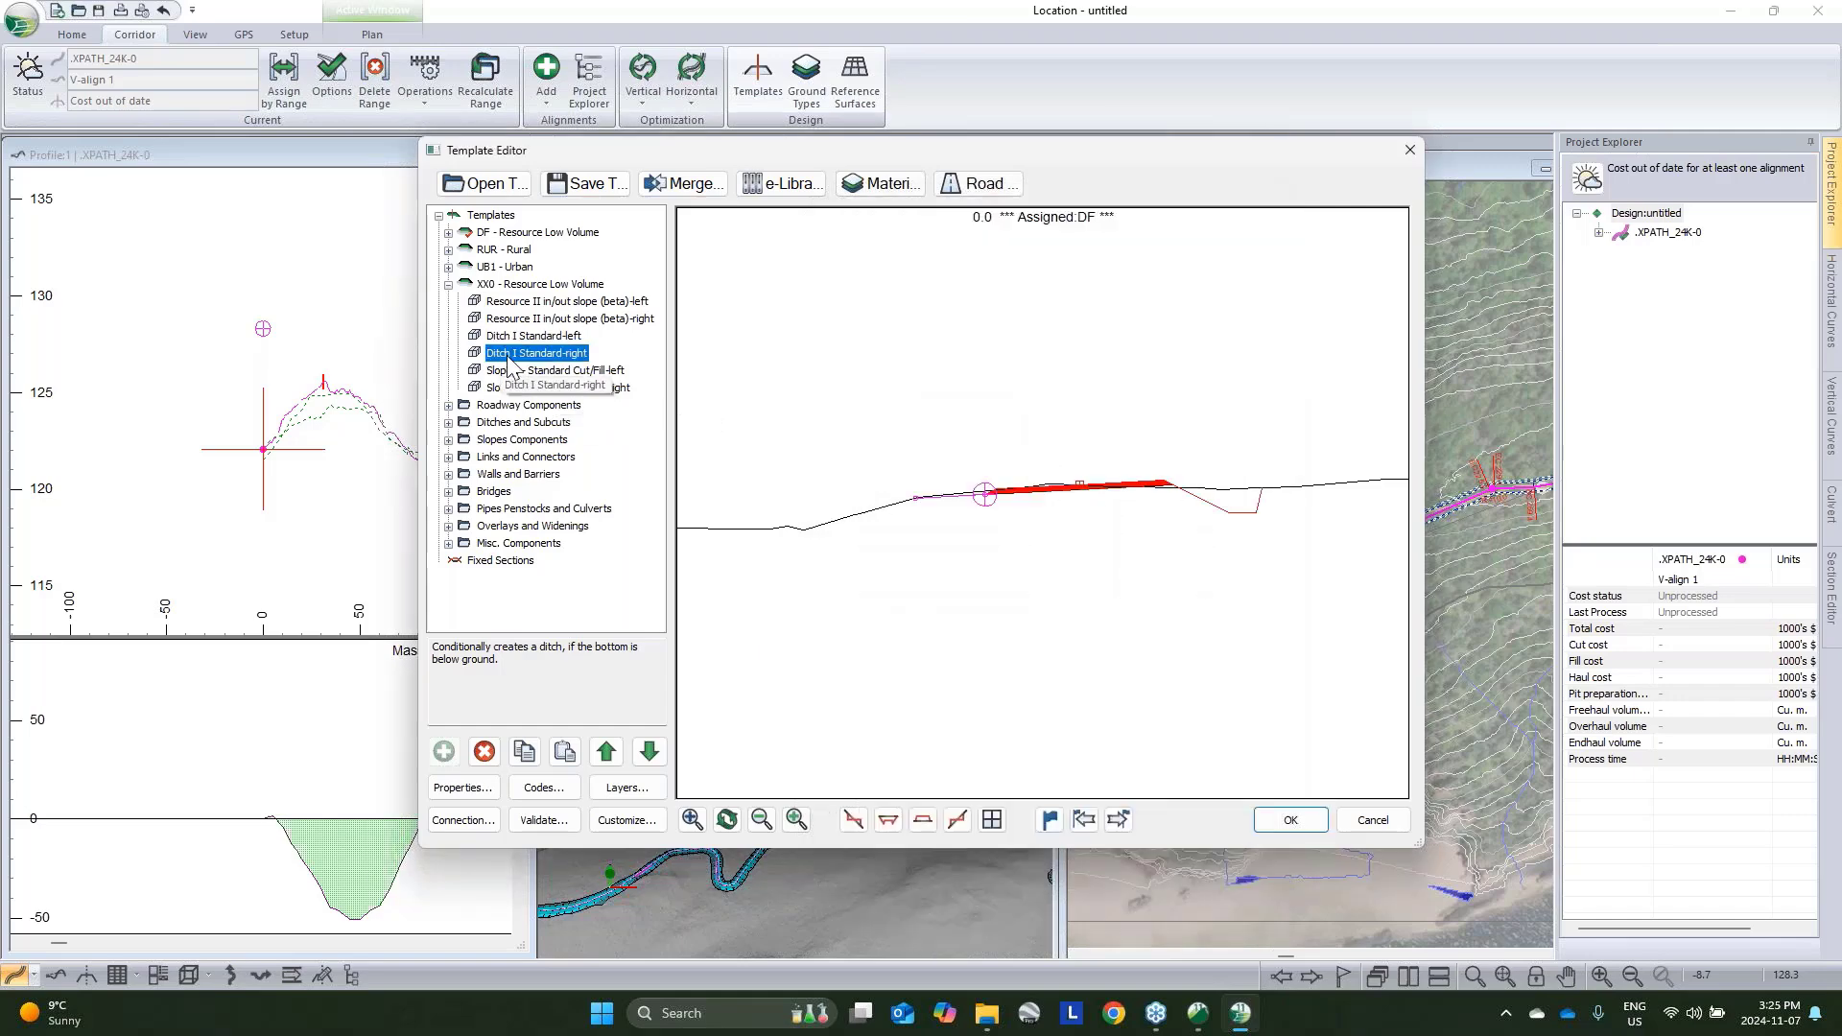
pyautogui.click(486, 753)
pyautogui.rightClick(561, 339)
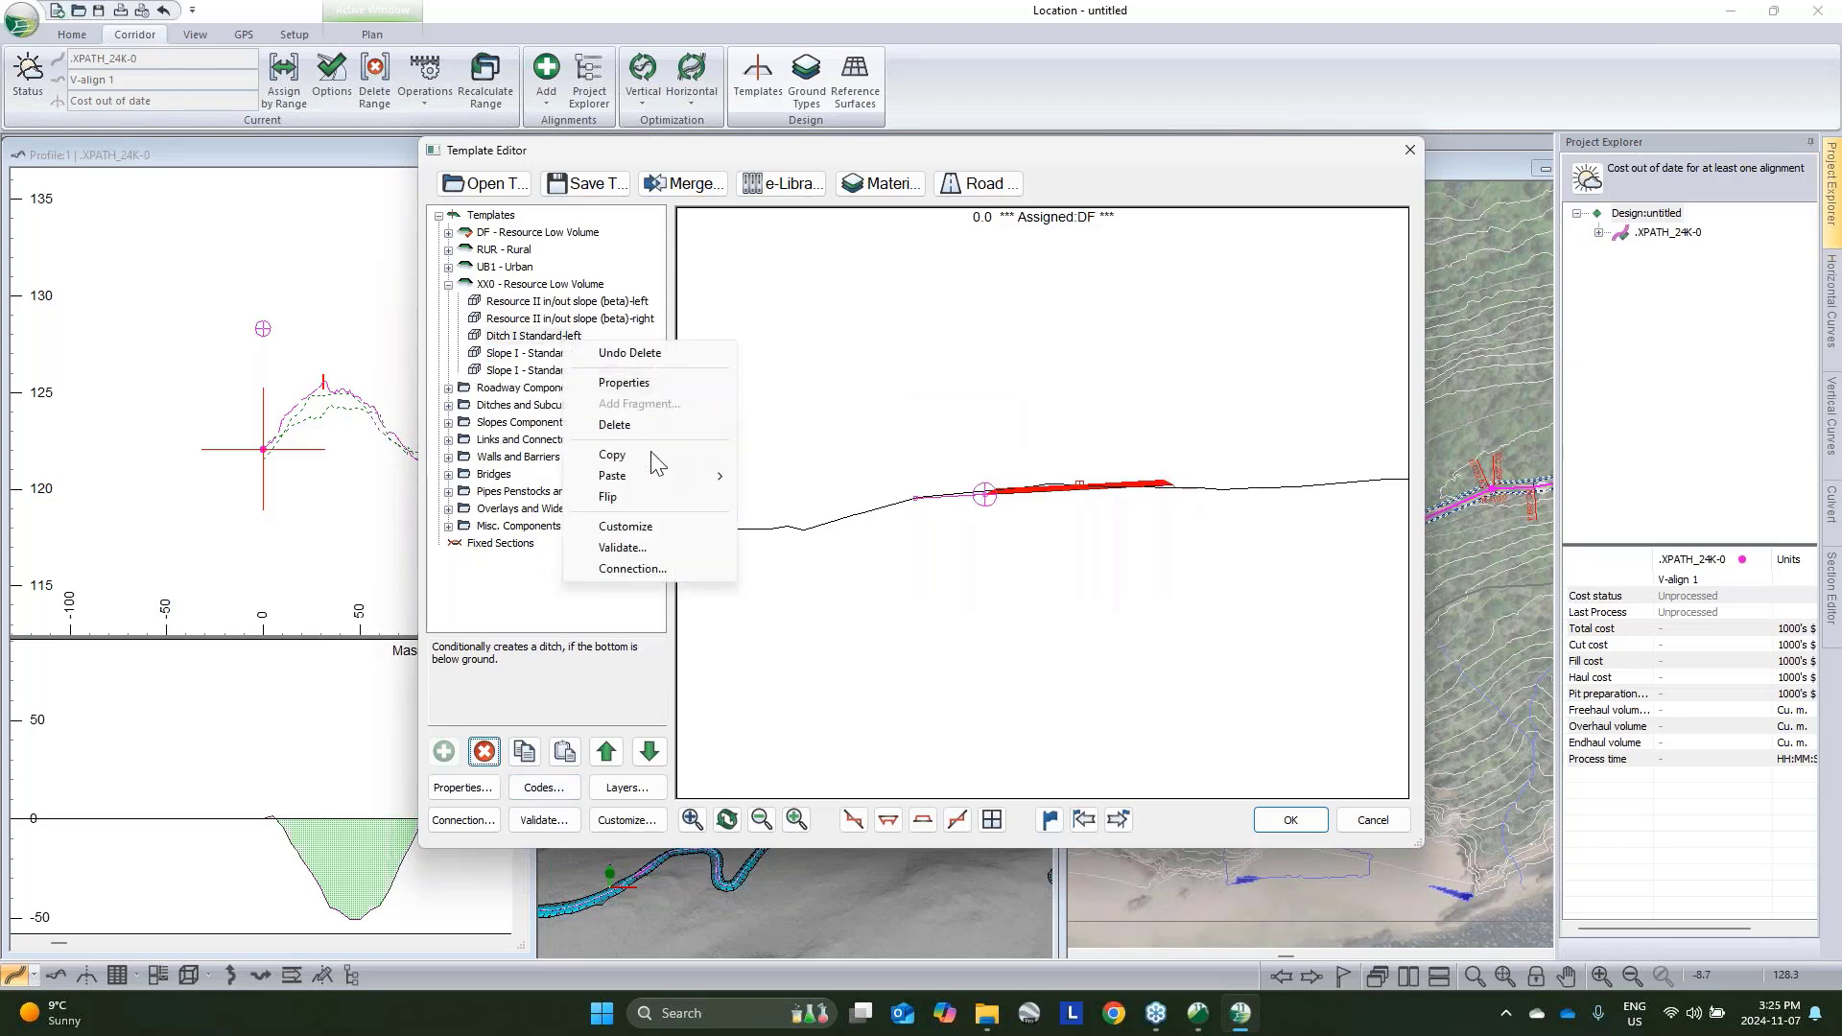
pyautogui.click(649, 455)
pyautogui.rightClick(566, 341)
pyautogui.moveTo(662, 476)
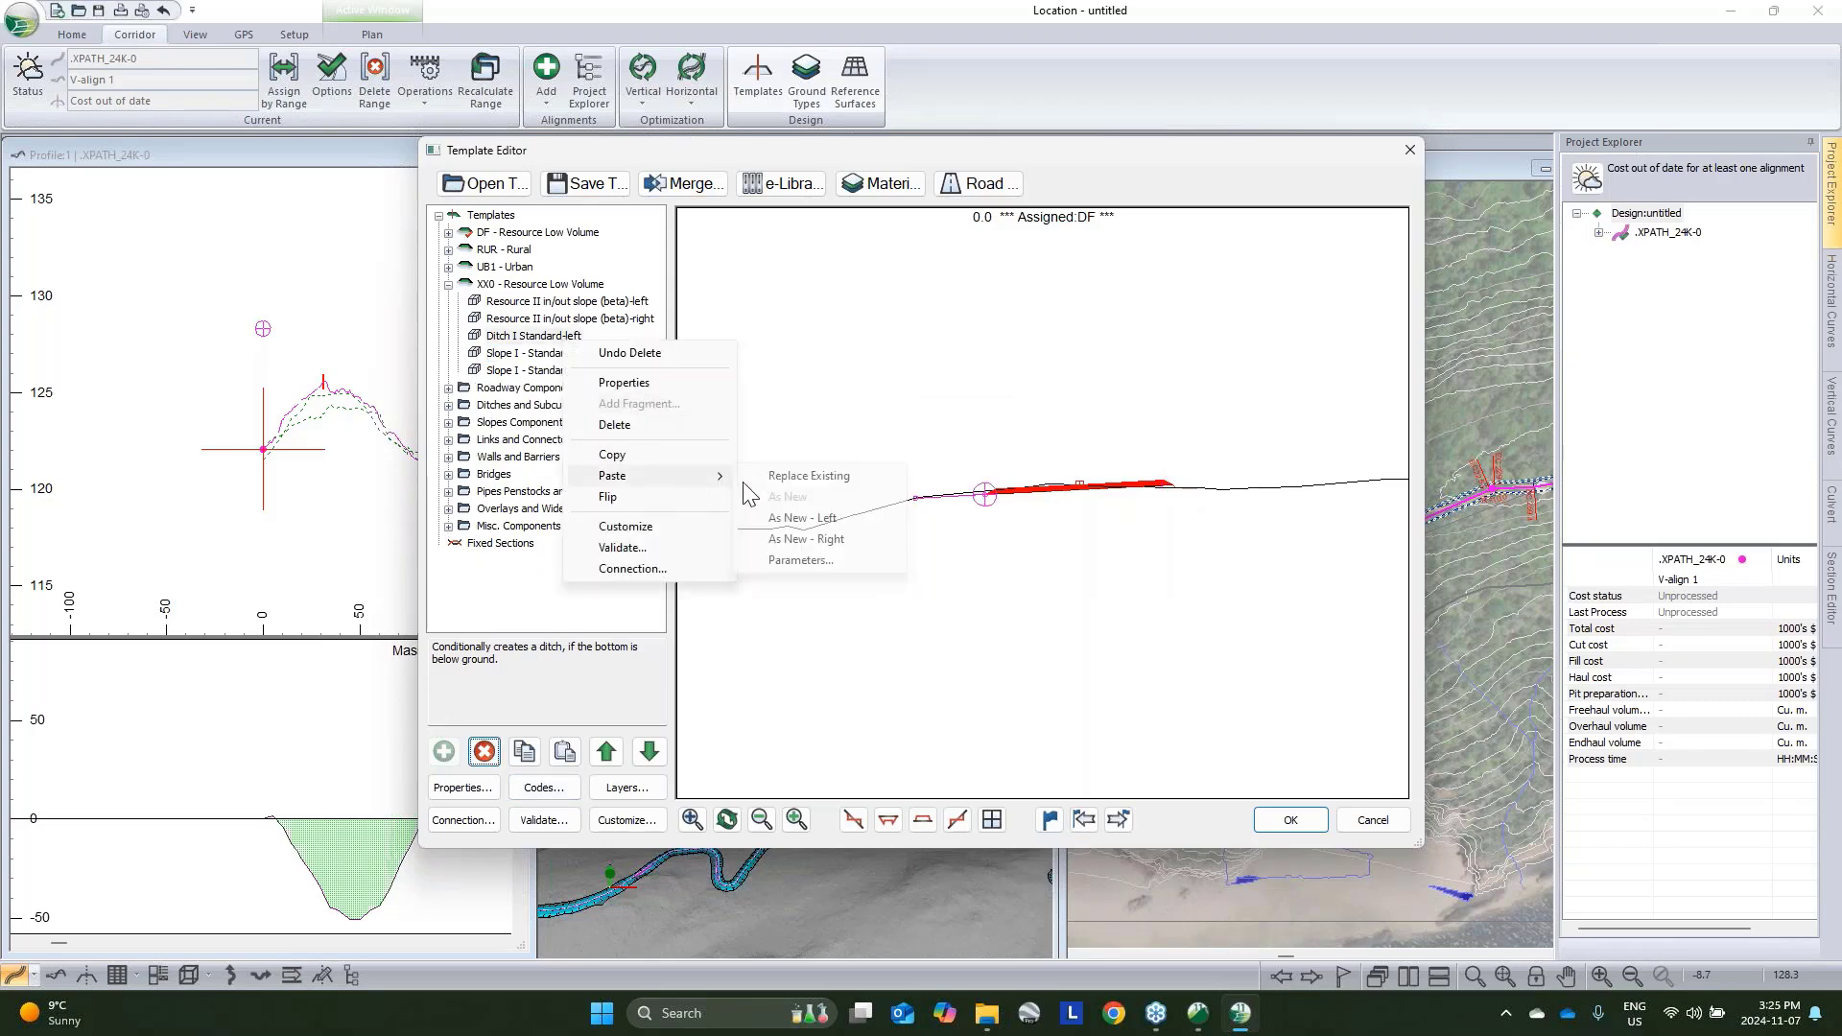
pyautogui.click(801, 540)
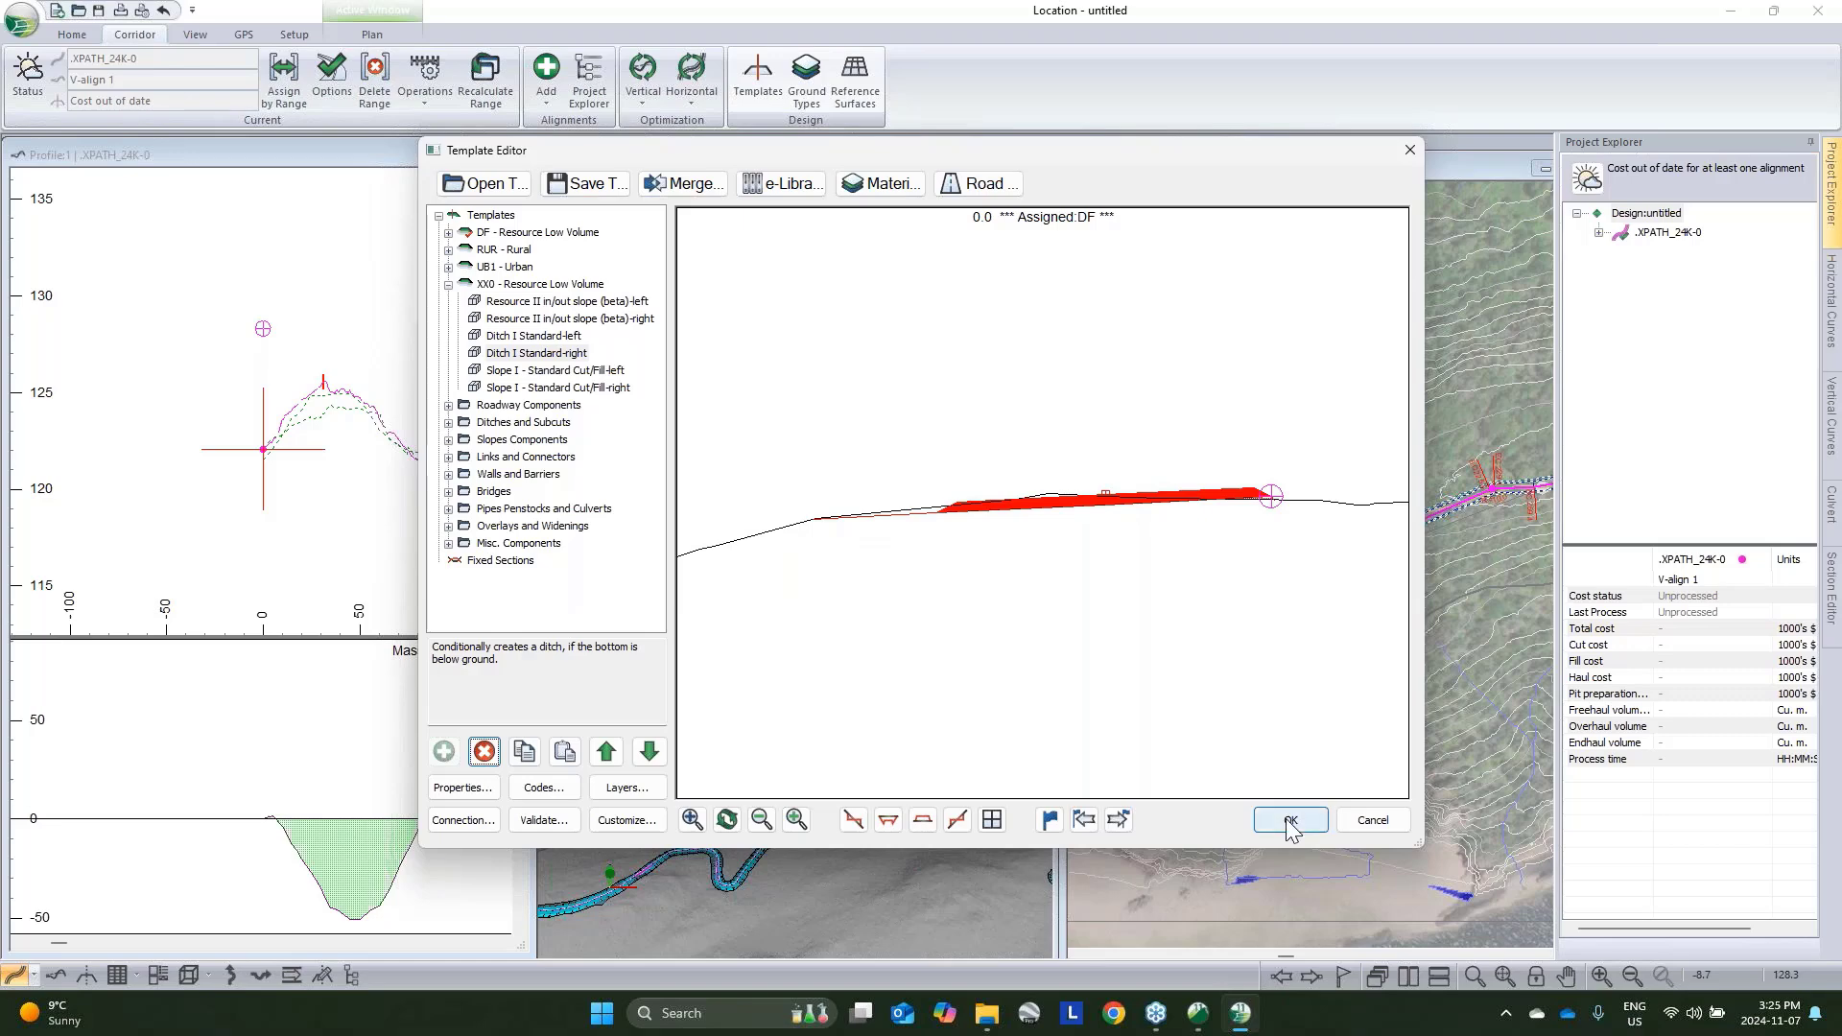
# Check the left Slope I - Standard Cut/Fill component, then accept the template edits and close the template editor
pyautogui.click(575, 372)
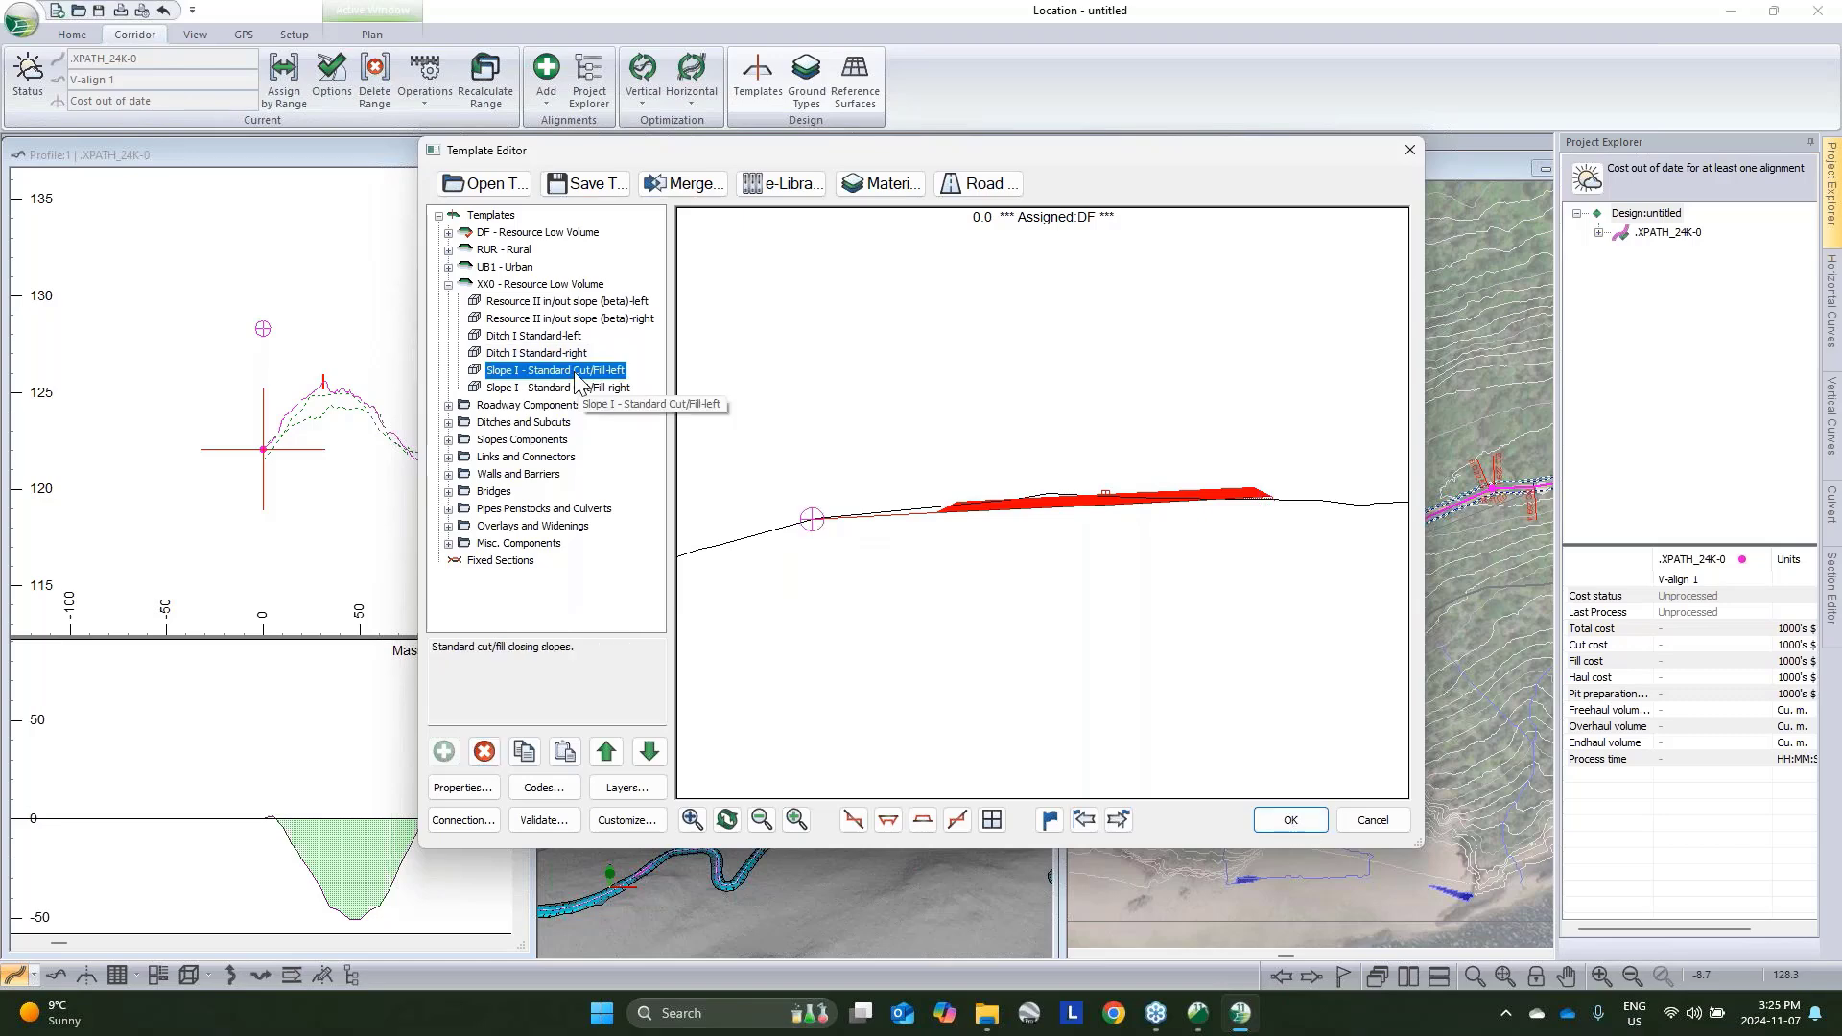
pyautogui.click(1290, 820)
pyautogui.click(969, 572)
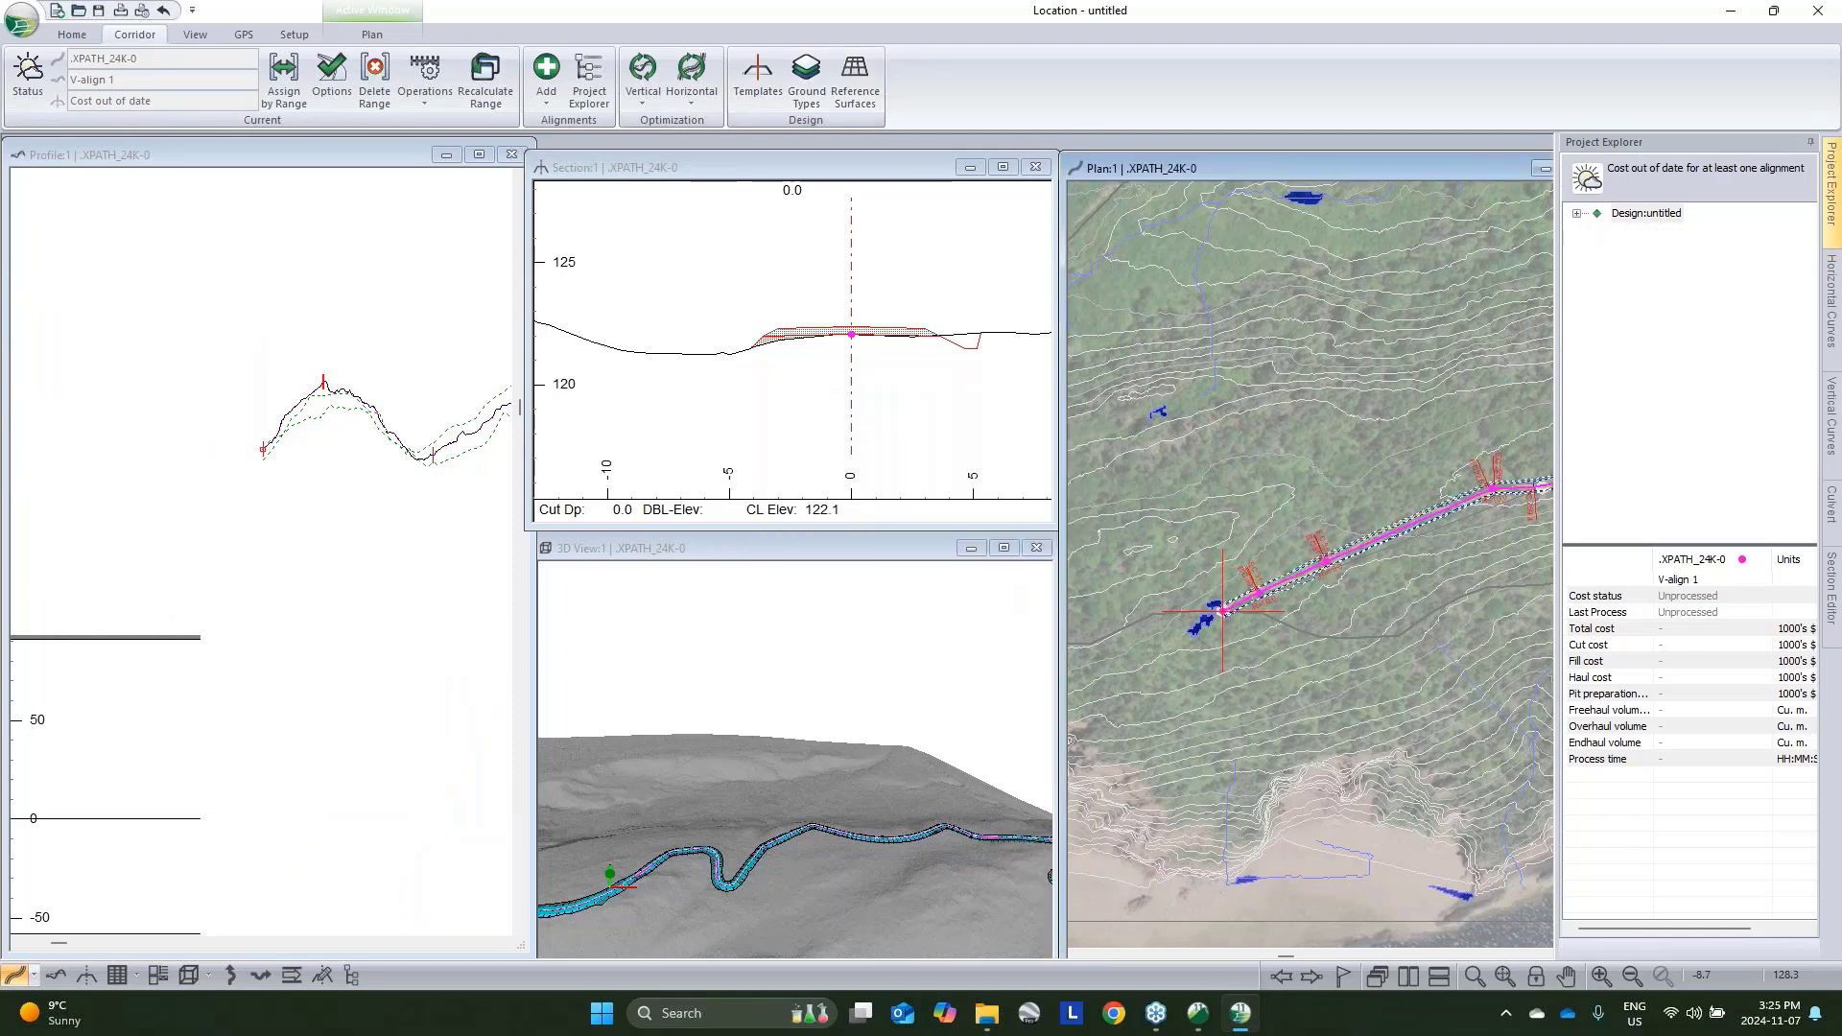
# Assign the XX0 Resource Low Volume template to the full station range on both sides of the alignment
pyautogui.click(285, 96)
pyautogui.click(816, 353)
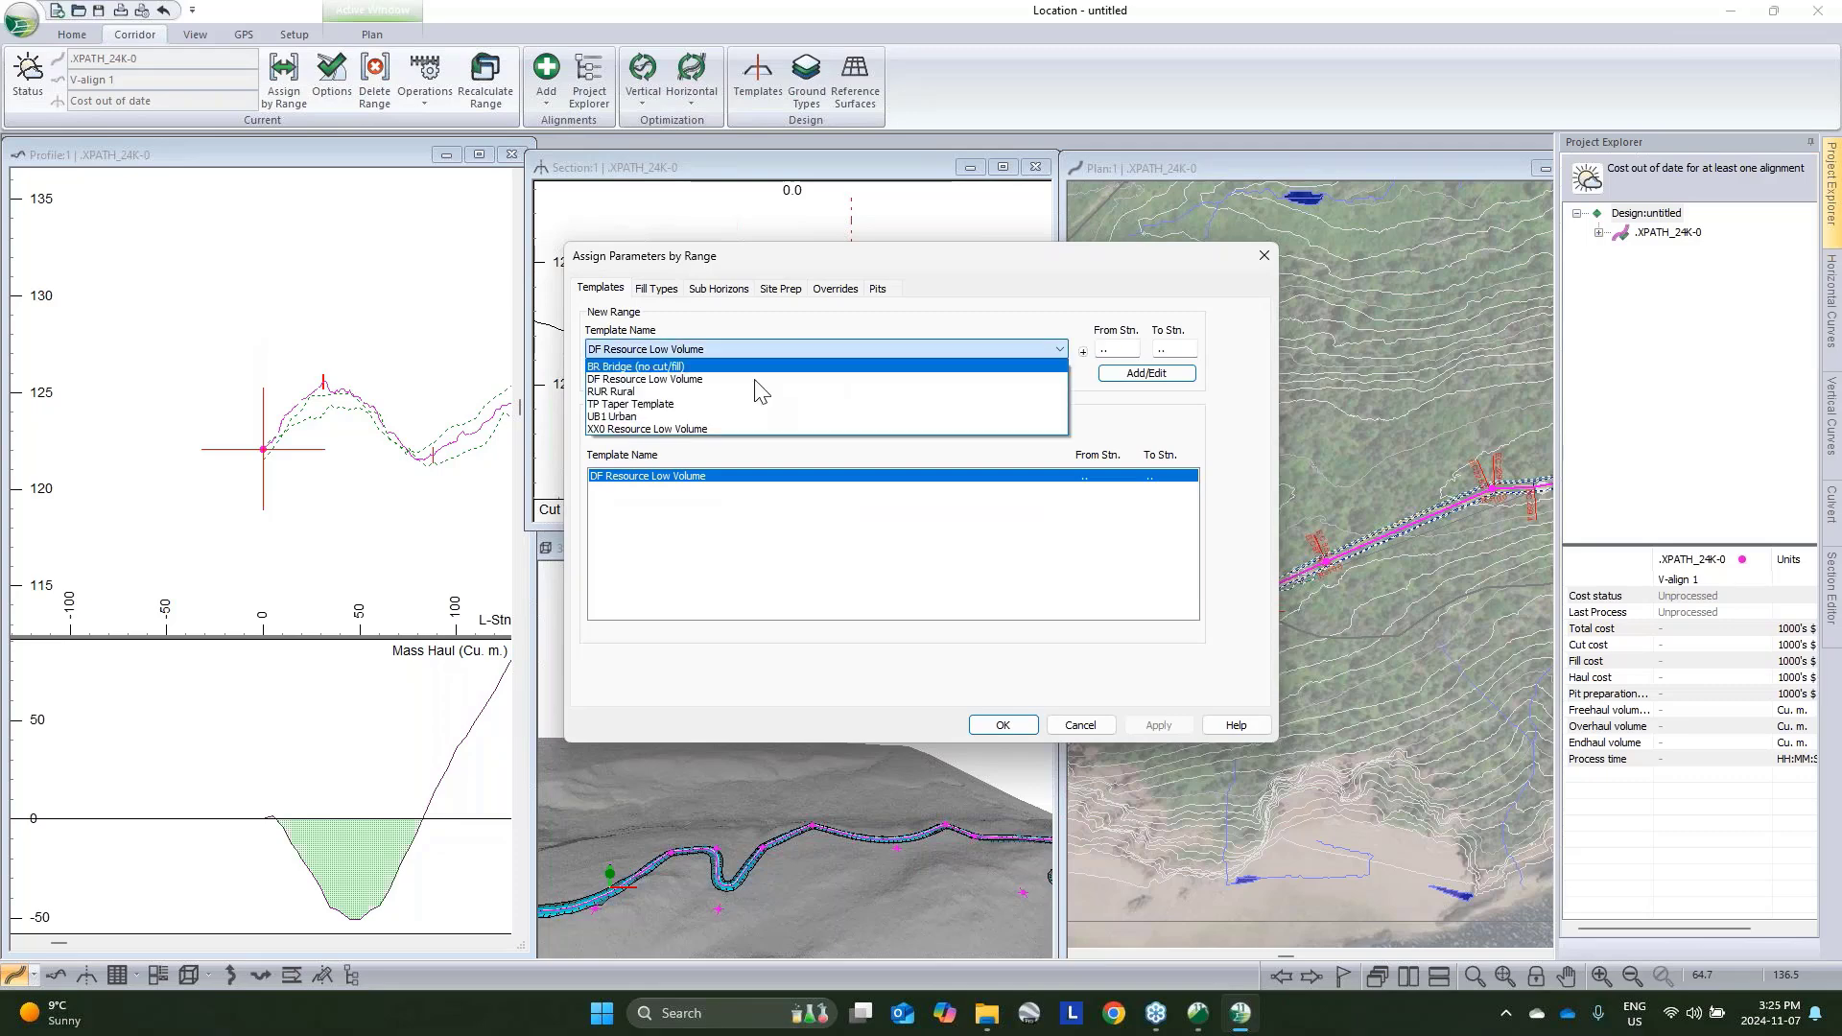
pyautogui.click(672, 429)
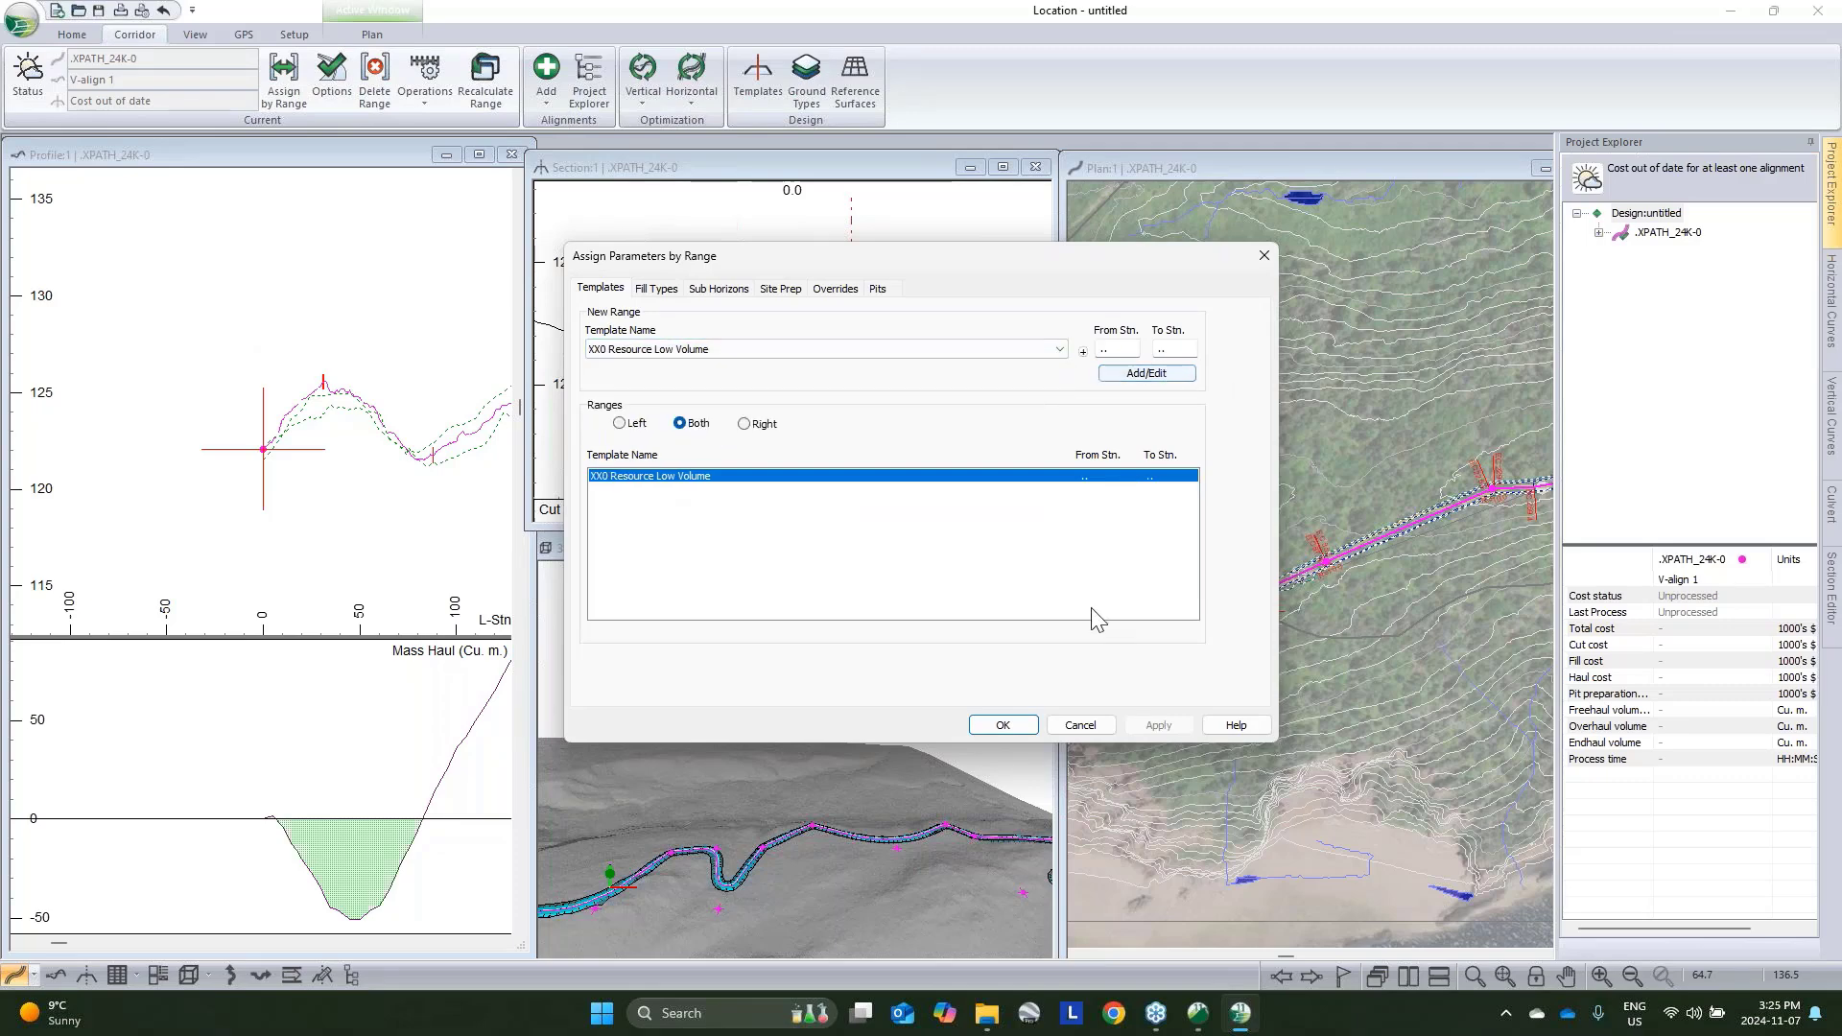
pyautogui.click(1002, 727)
pyautogui.click(975, 574)
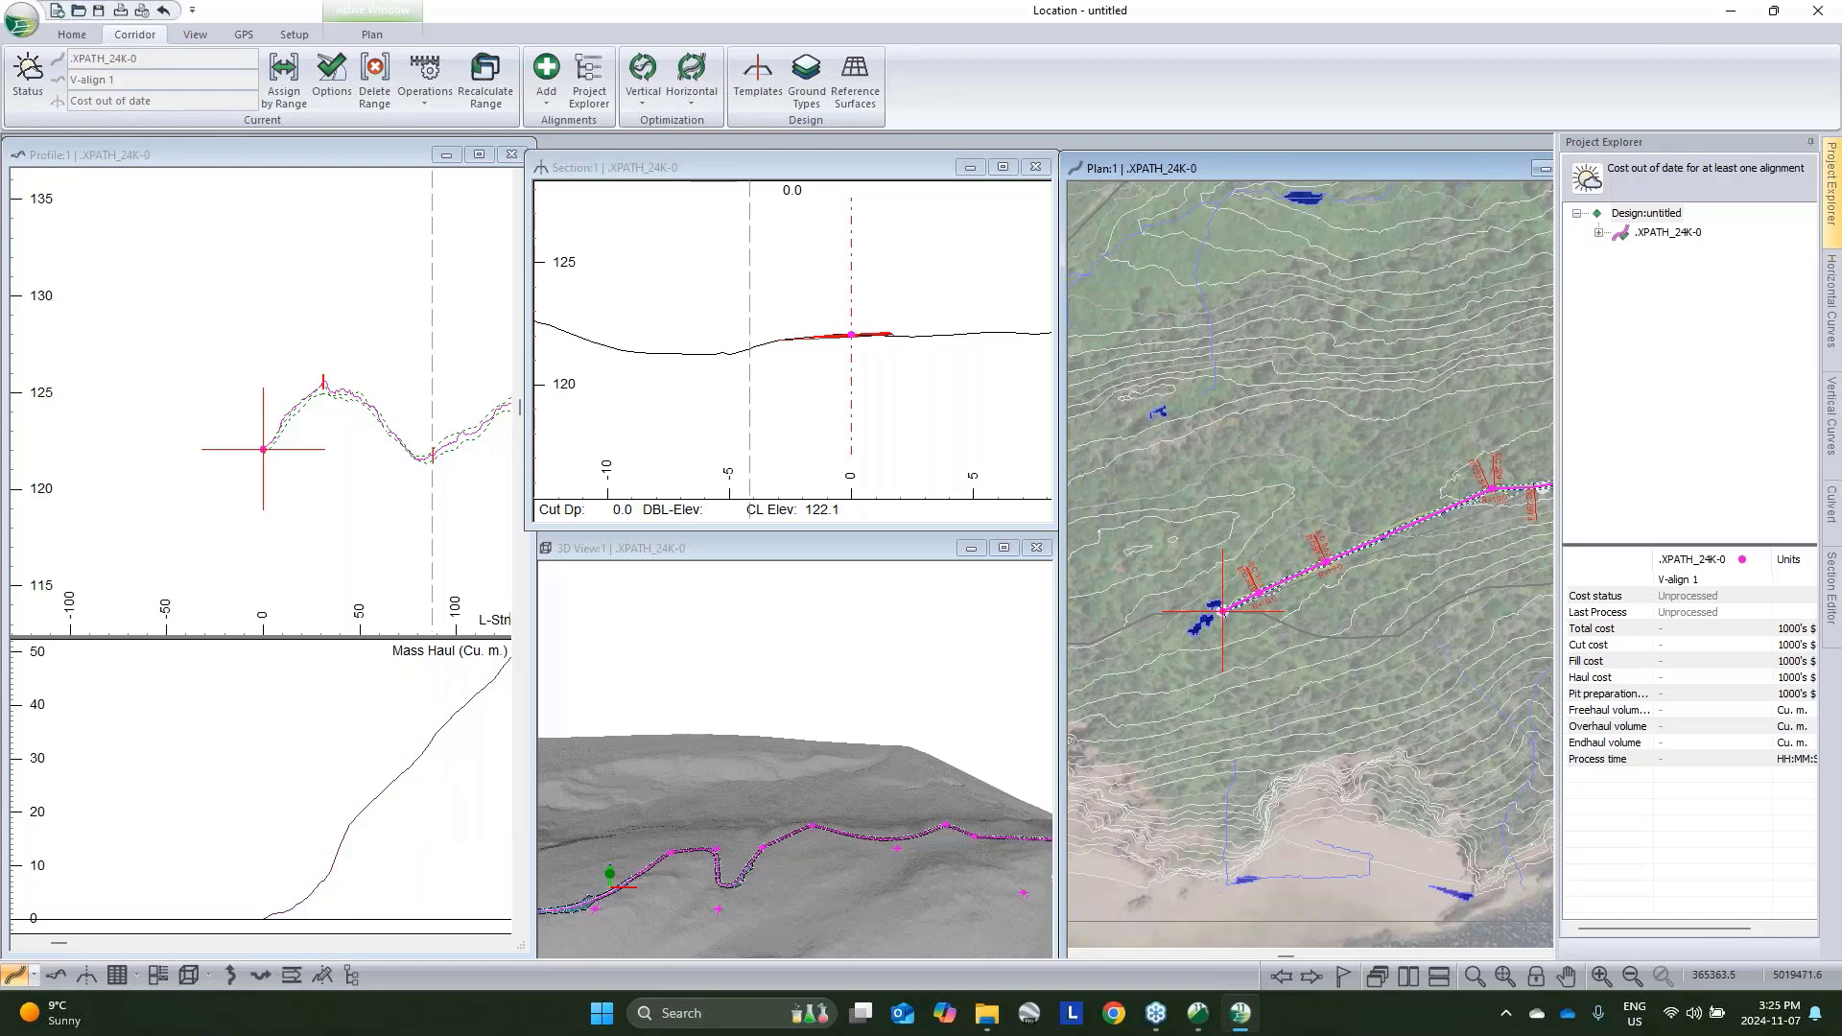
# Inspect the new road template in plan and 3D and in the cross sections at stations 90 and 185
pyautogui.moveTo(1296, 576); pyautogui.dragTo(1168, 587, button='middle')
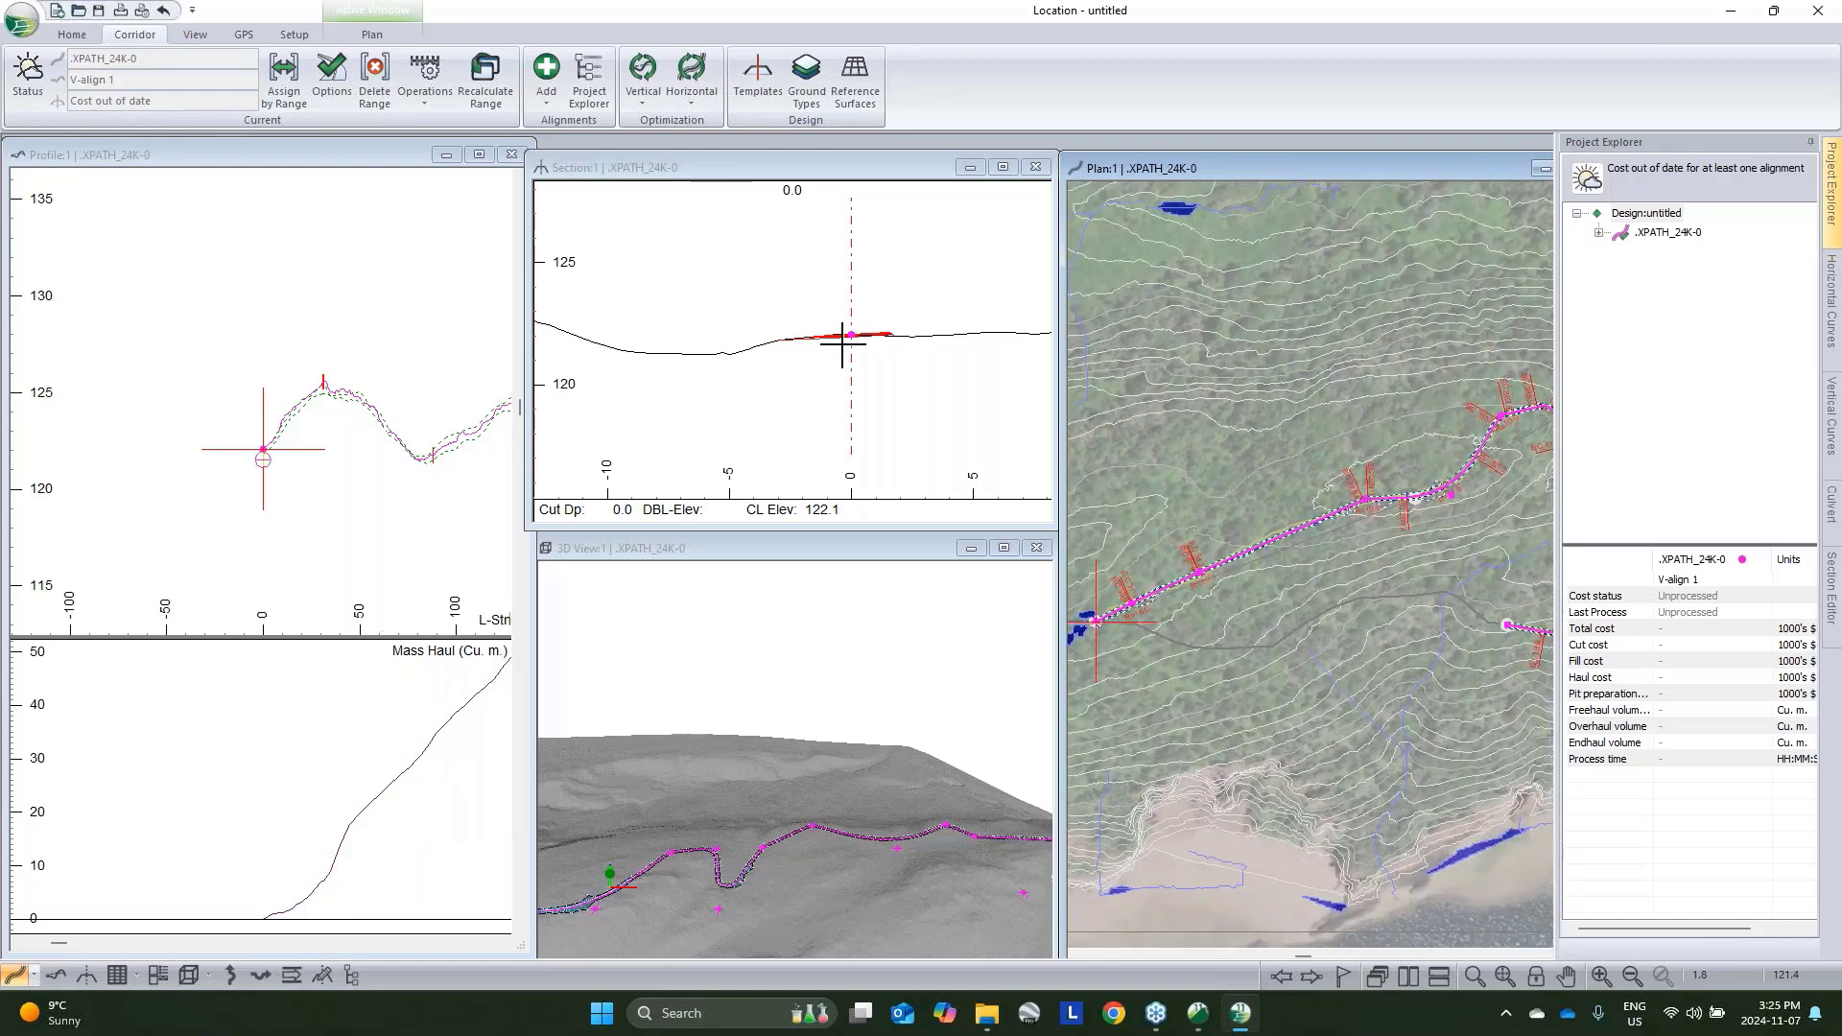
pyautogui.scroll(2, 868, 338)
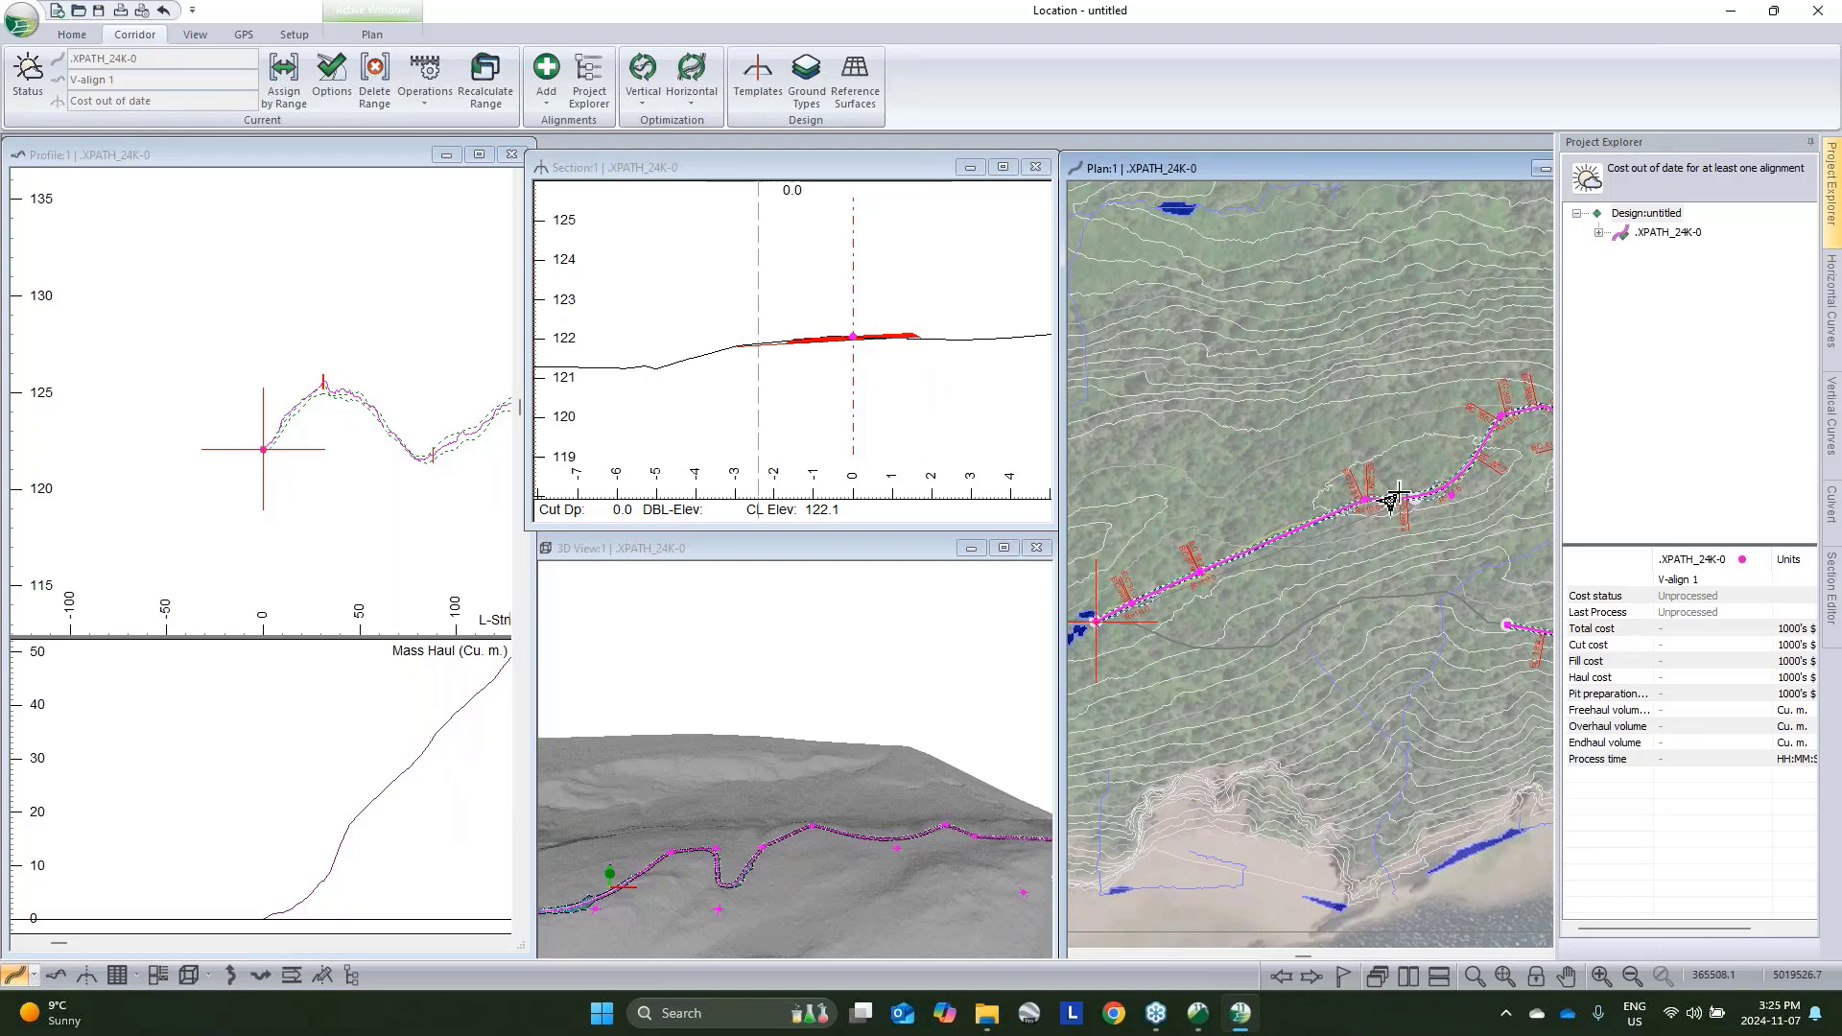
pyautogui.moveTo(846, 845); pyautogui.dragTo(912, 801)
pyautogui.moveTo(473, 451); pyautogui.dragTo(243, 514, button='middle')
pyautogui.click(206, 518)
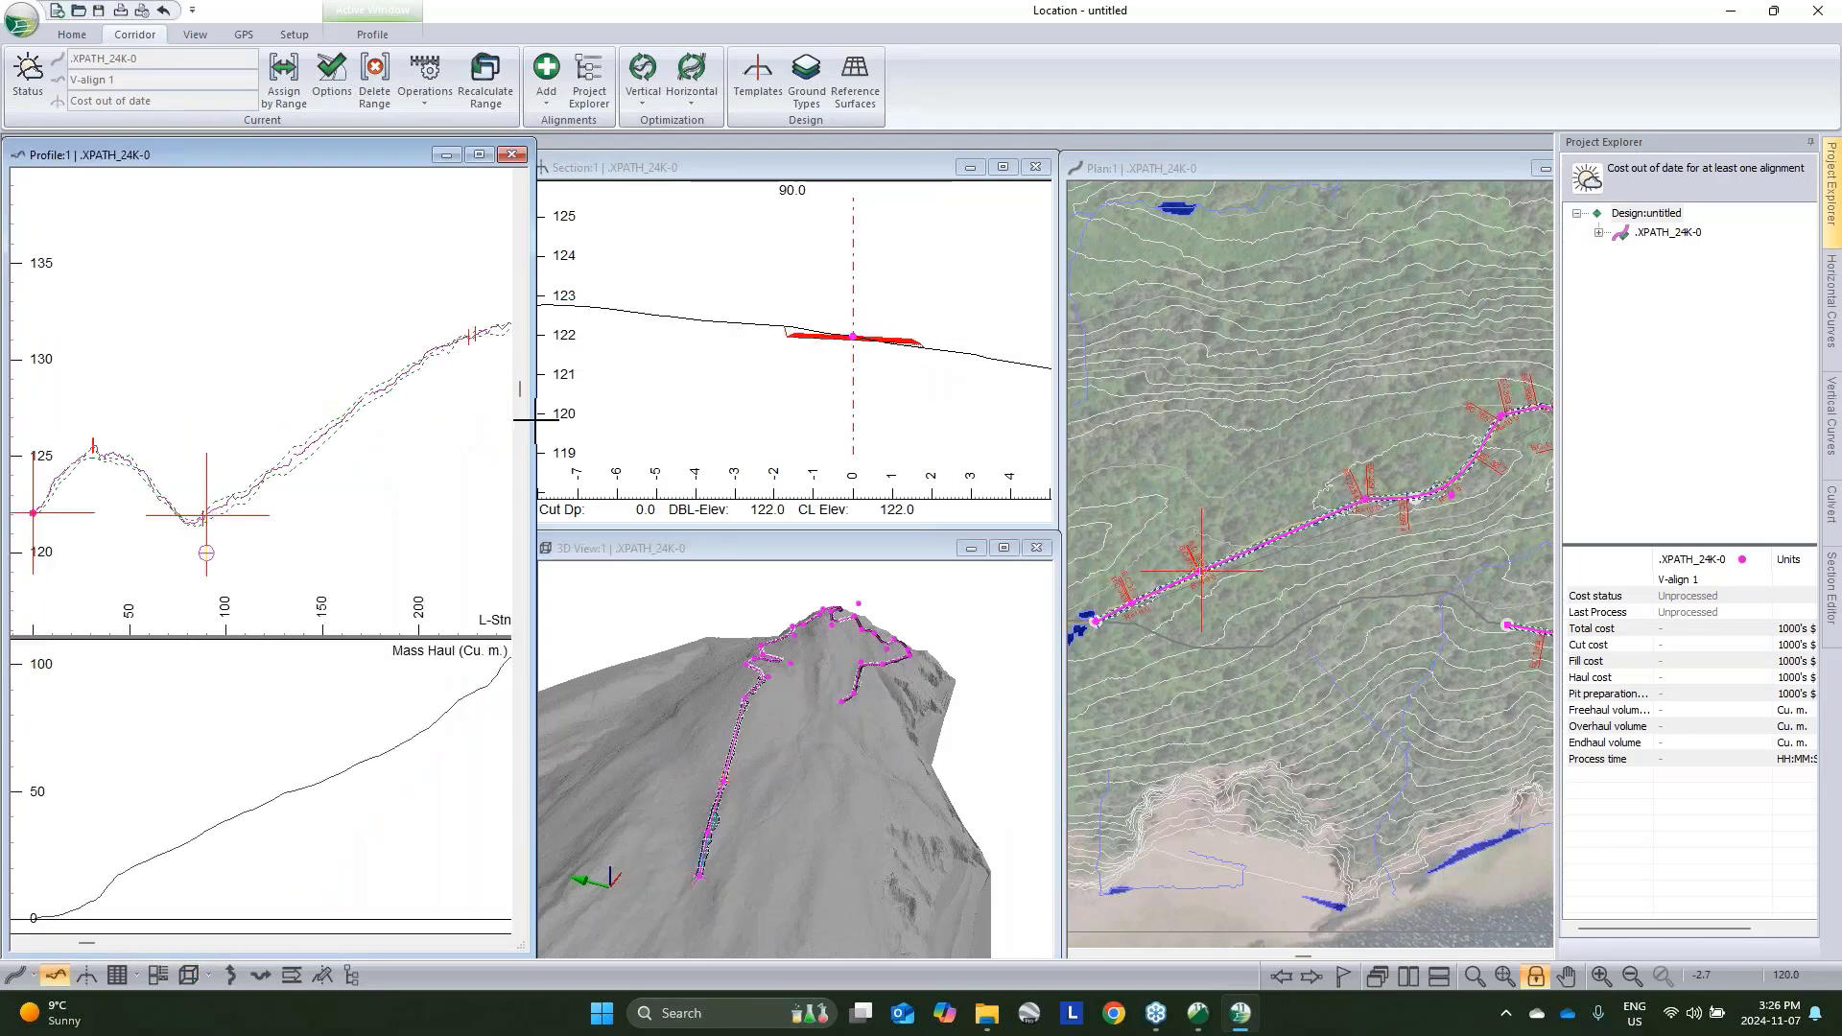
pyautogui.click(388, 386)
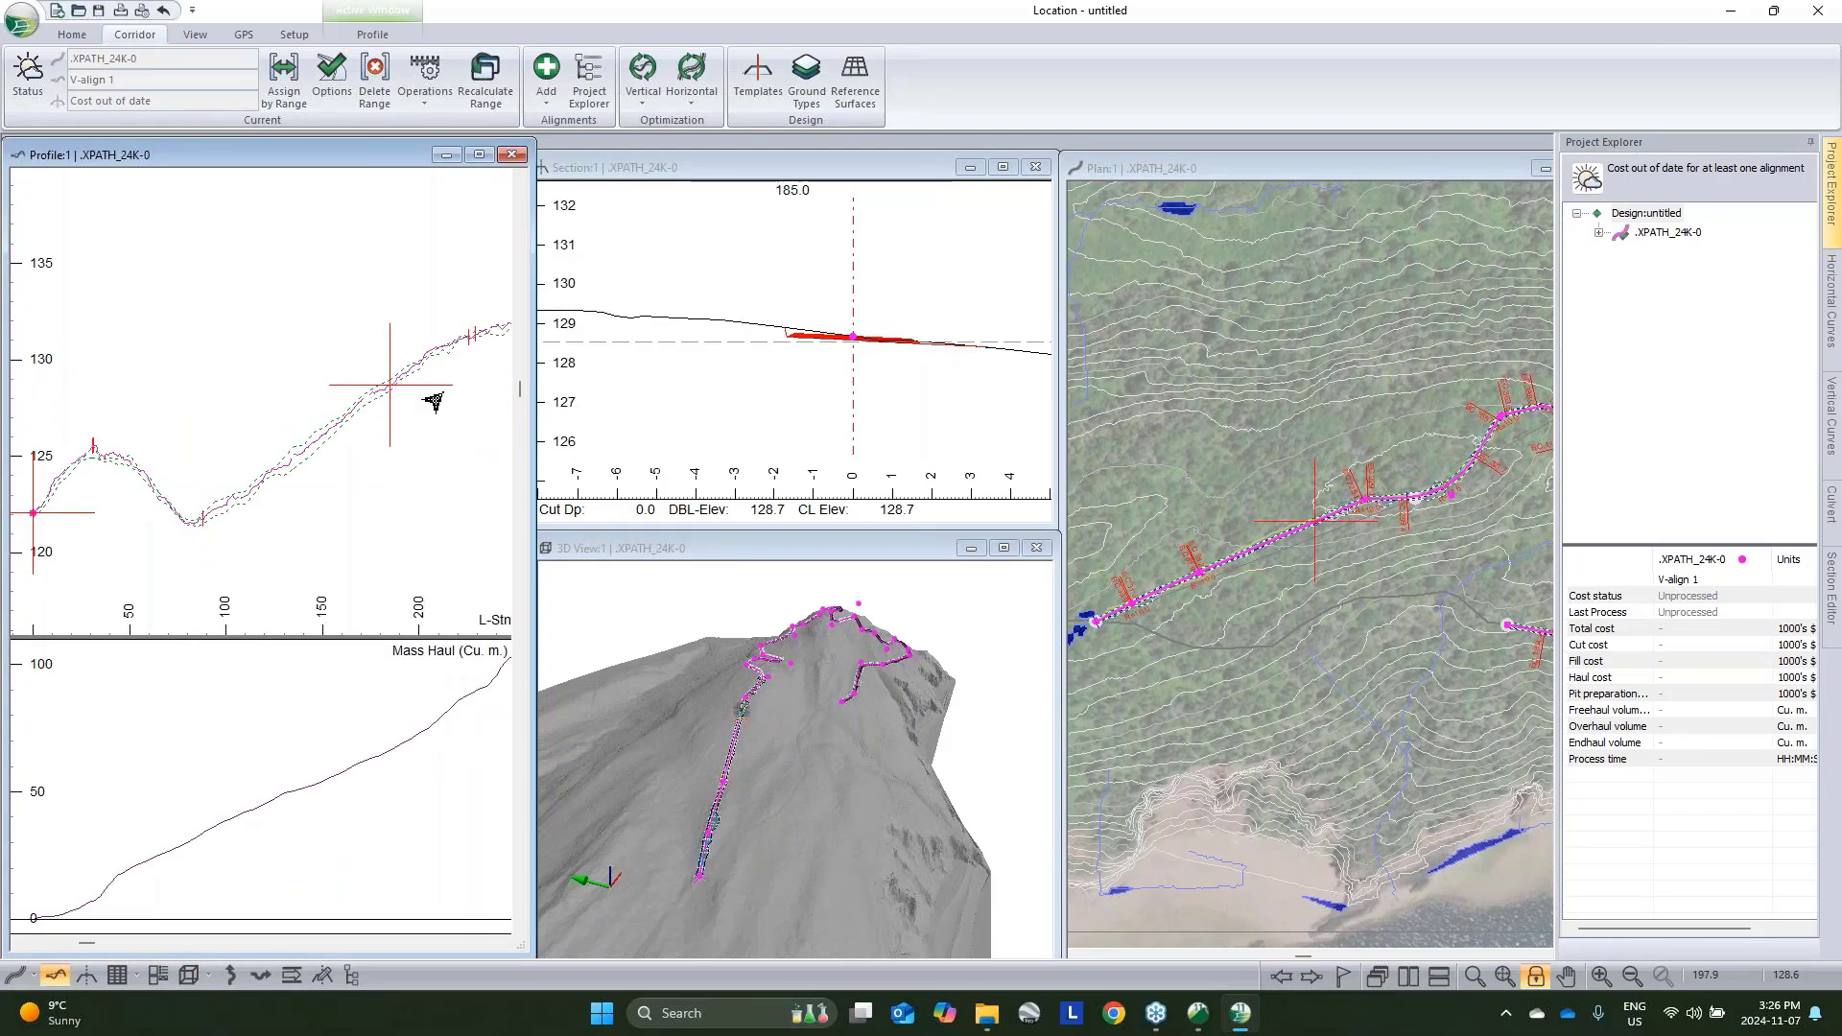
# In the vertical optimization options of V-align 1, sample sections at a spacing of 10 instead of using all sections
pyautogui.click(1598, 232)
pyautogui.rightClick(1670, 252)
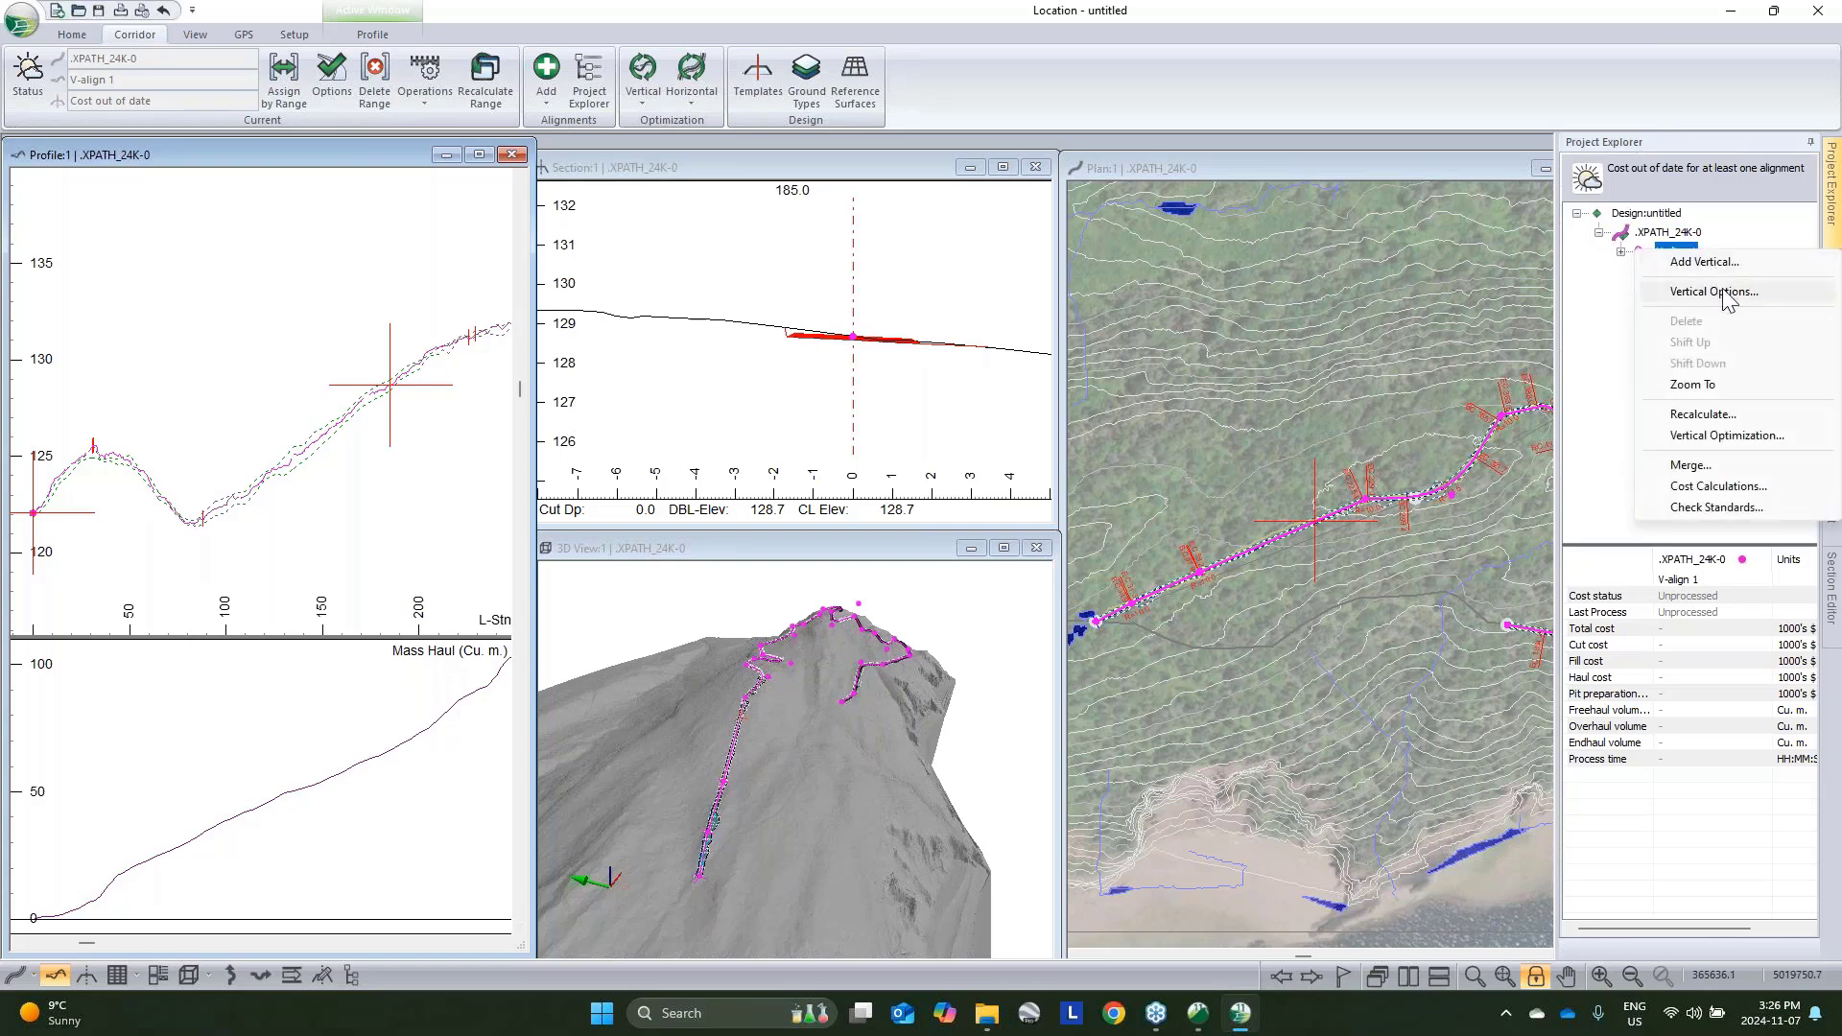
pyautogui.click(1714, 292)
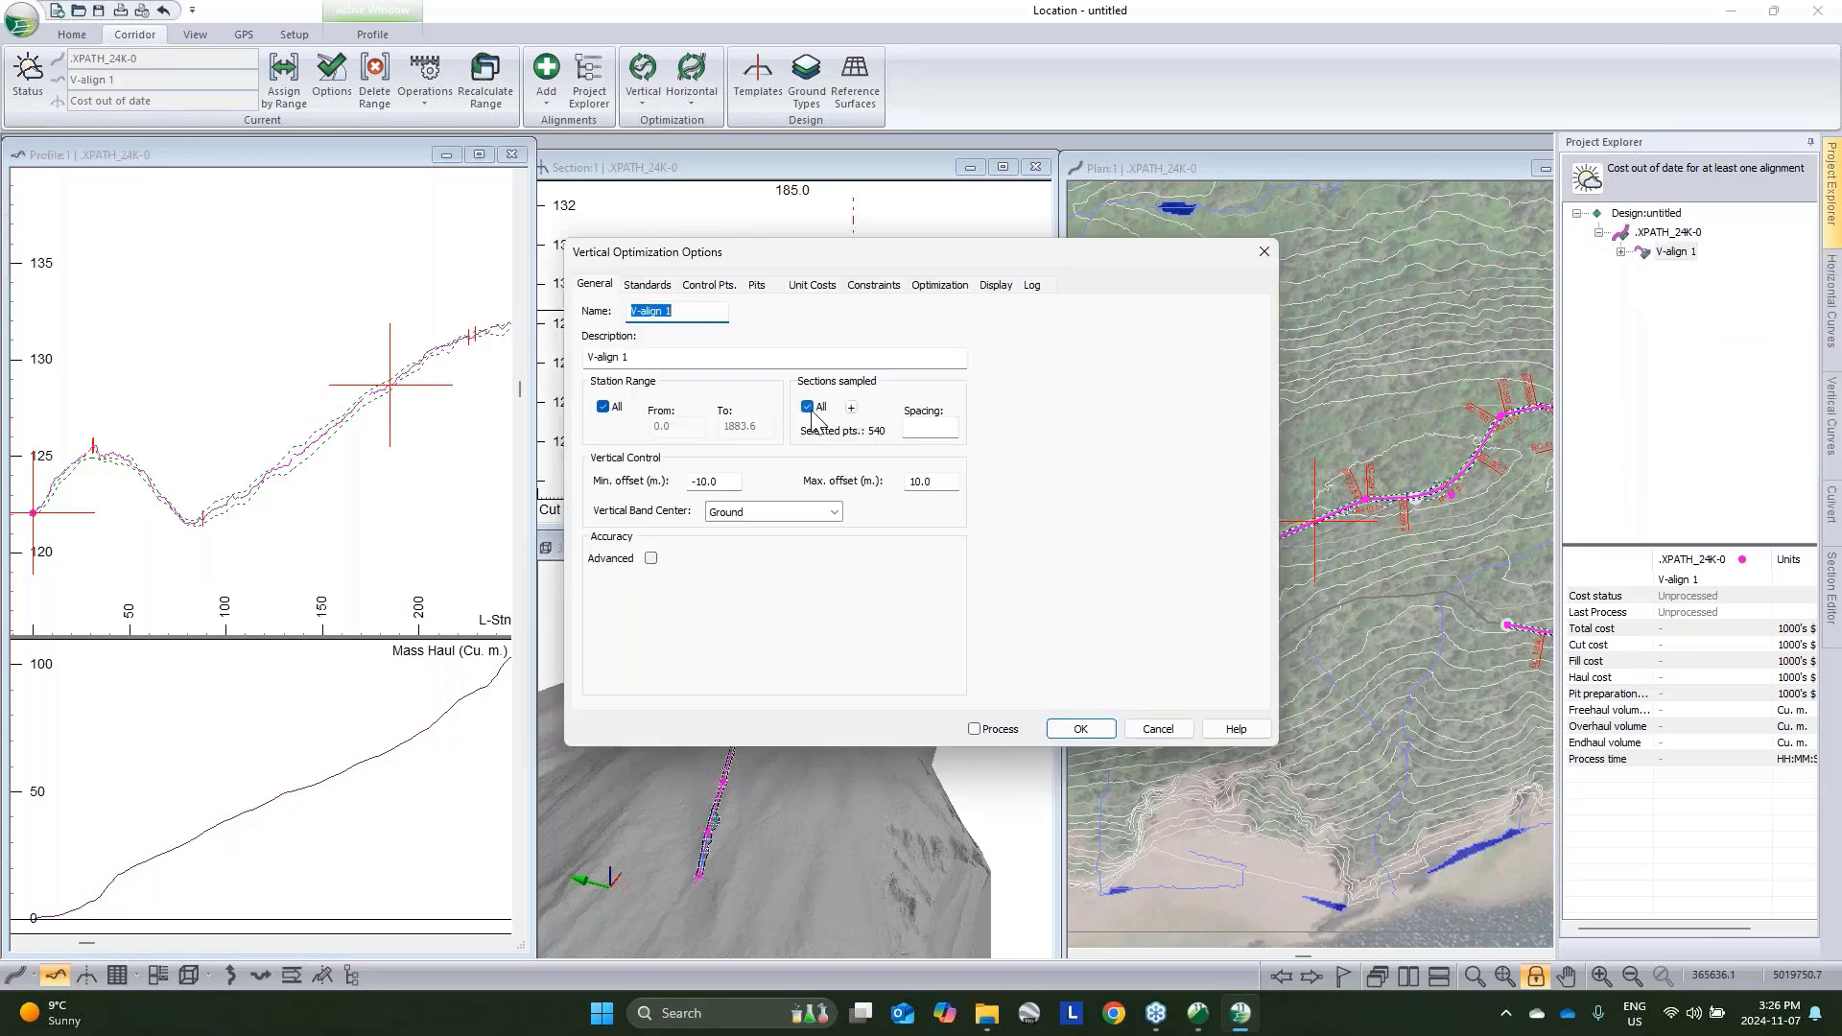
pyautogui.click(809, 407)
pyautogui.click(929, 428)
pyautogui.write('10')
pyautogui.click(909, 425)
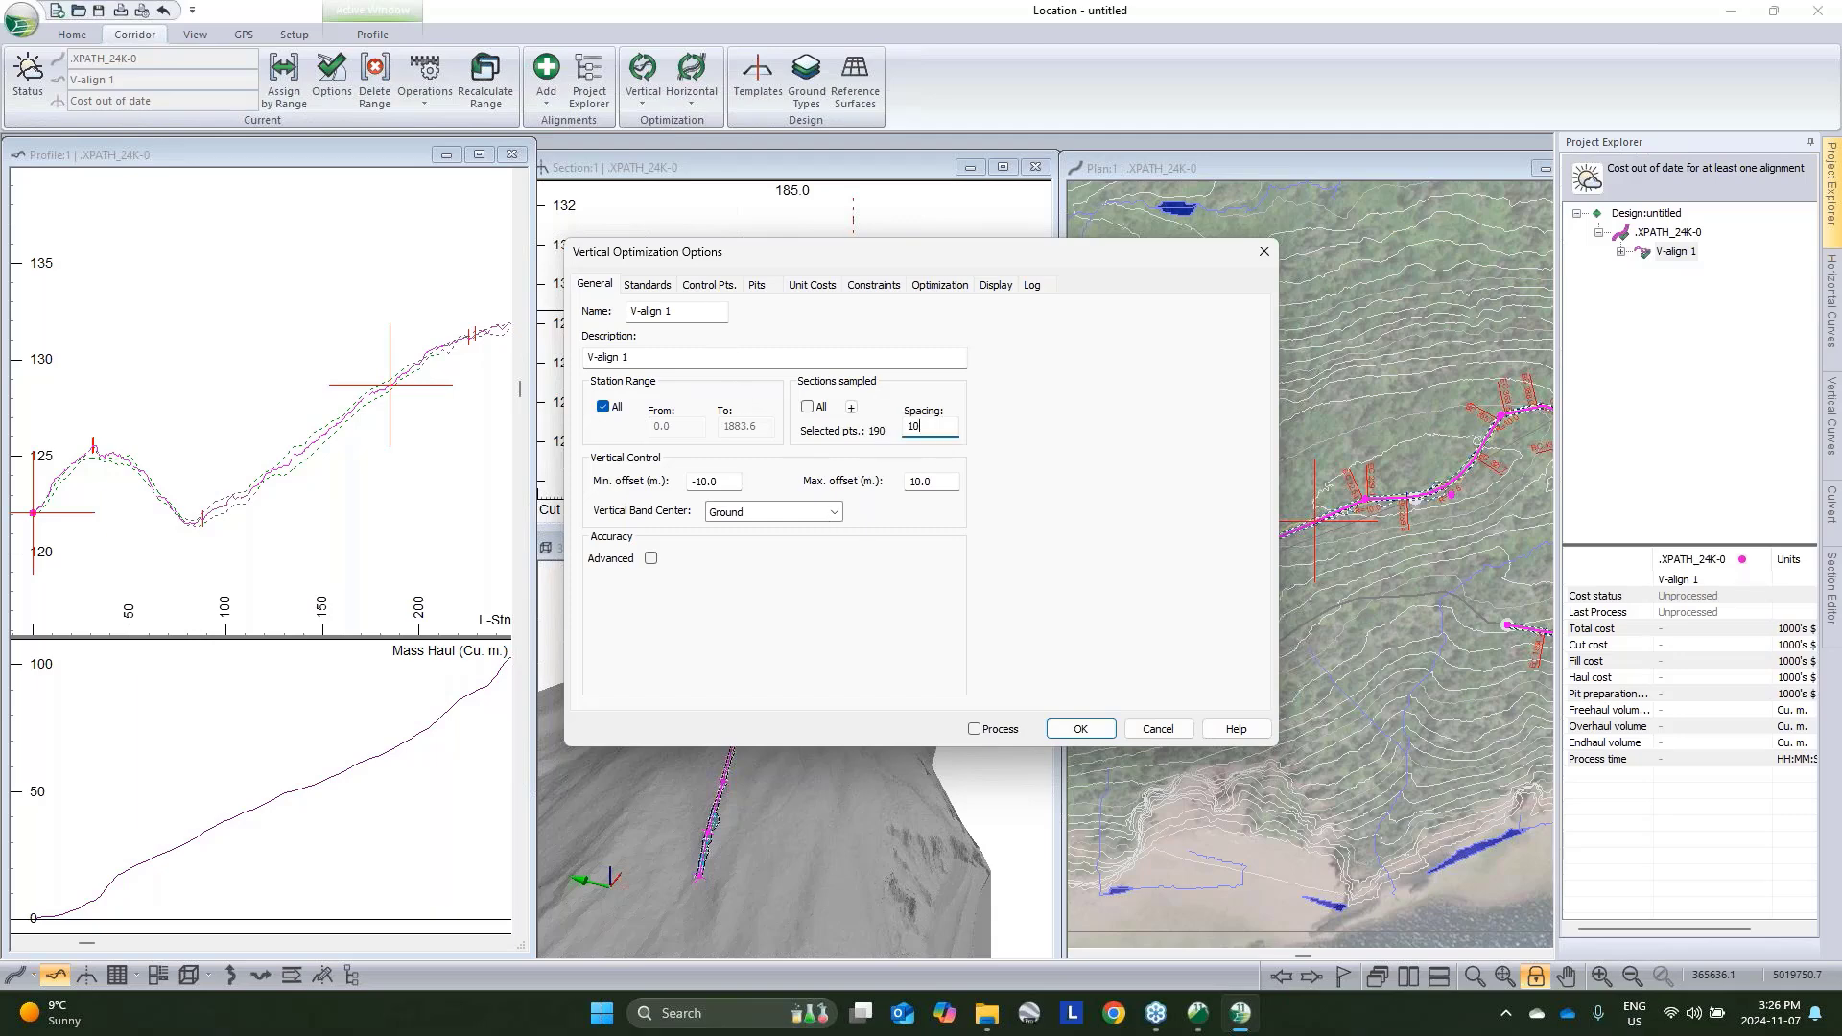
# Set the vertical standards to grades from -12 to 12 % and minimum sag and crest K values of 0.5, for the full range
pyautogui.click(649, 285)
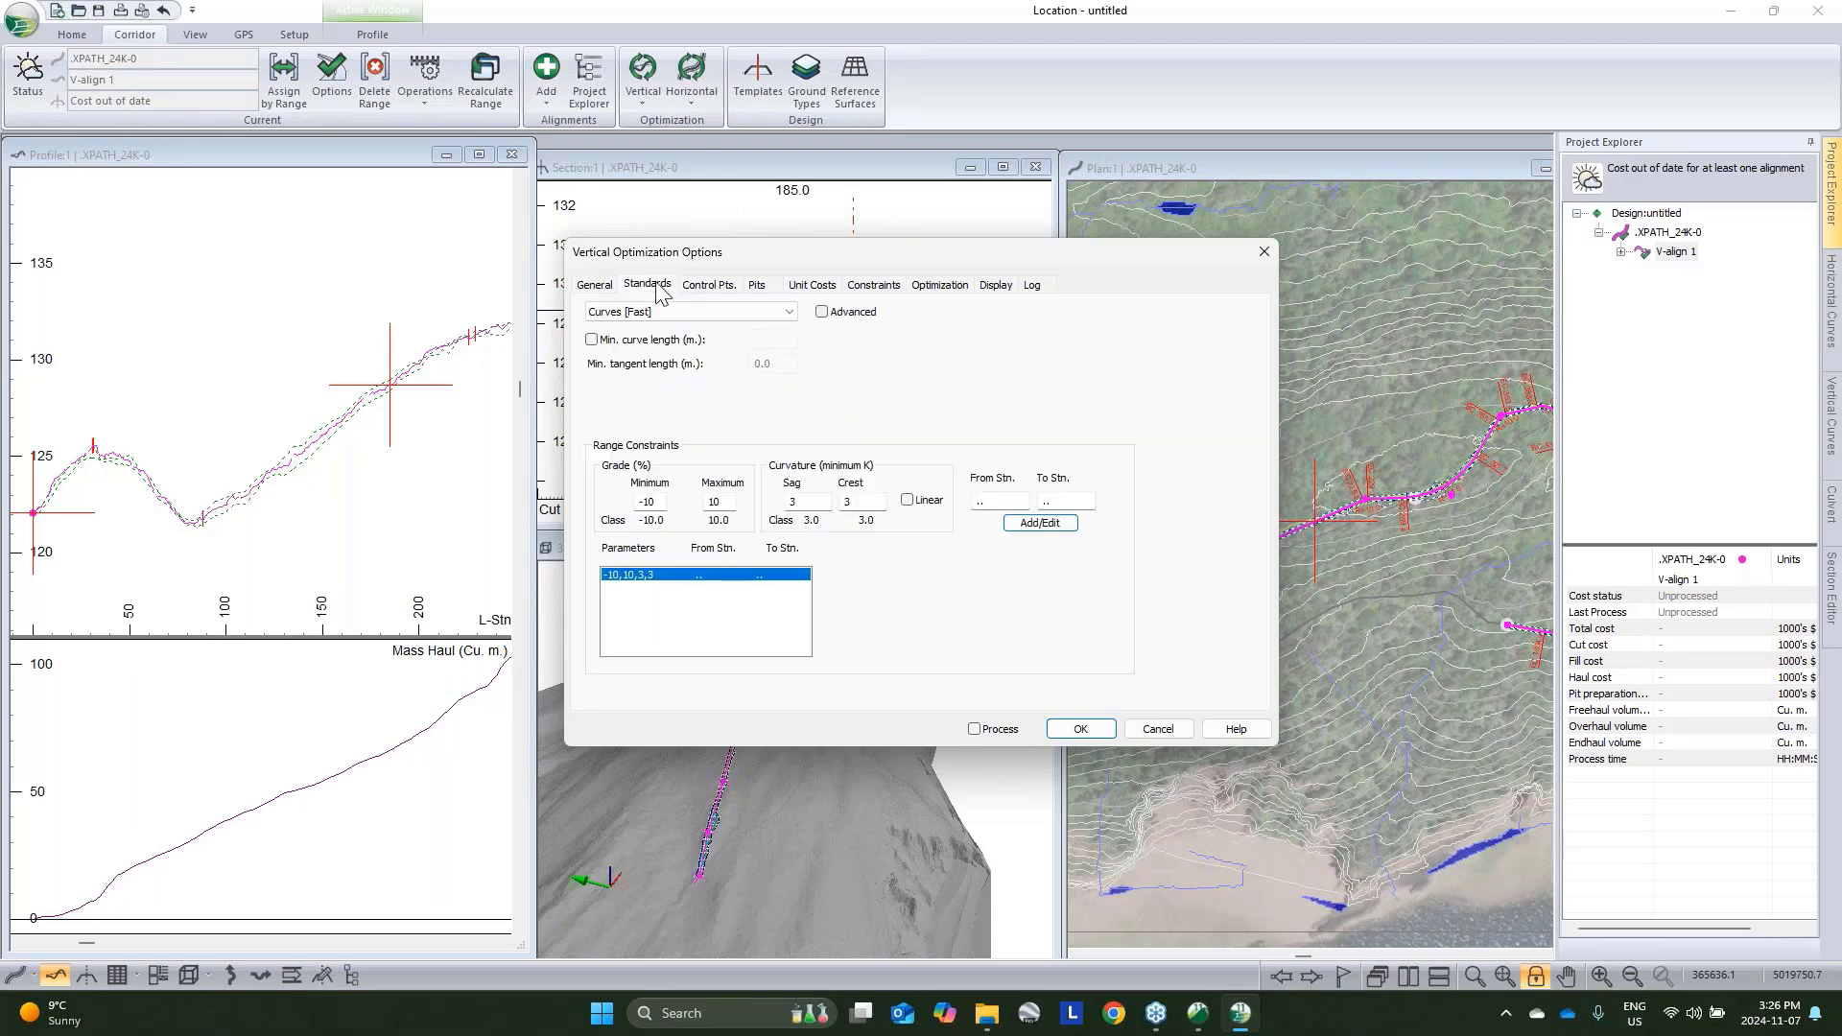
pyautogui.doubleClick(662, 502)
pyautogui.doubleClick(715, 502)
pyautogui.doubleClick(799, 501)
pyautogui.press('Tab')
pyautogui.write('.5')
pyautogui.click(1028, 533)
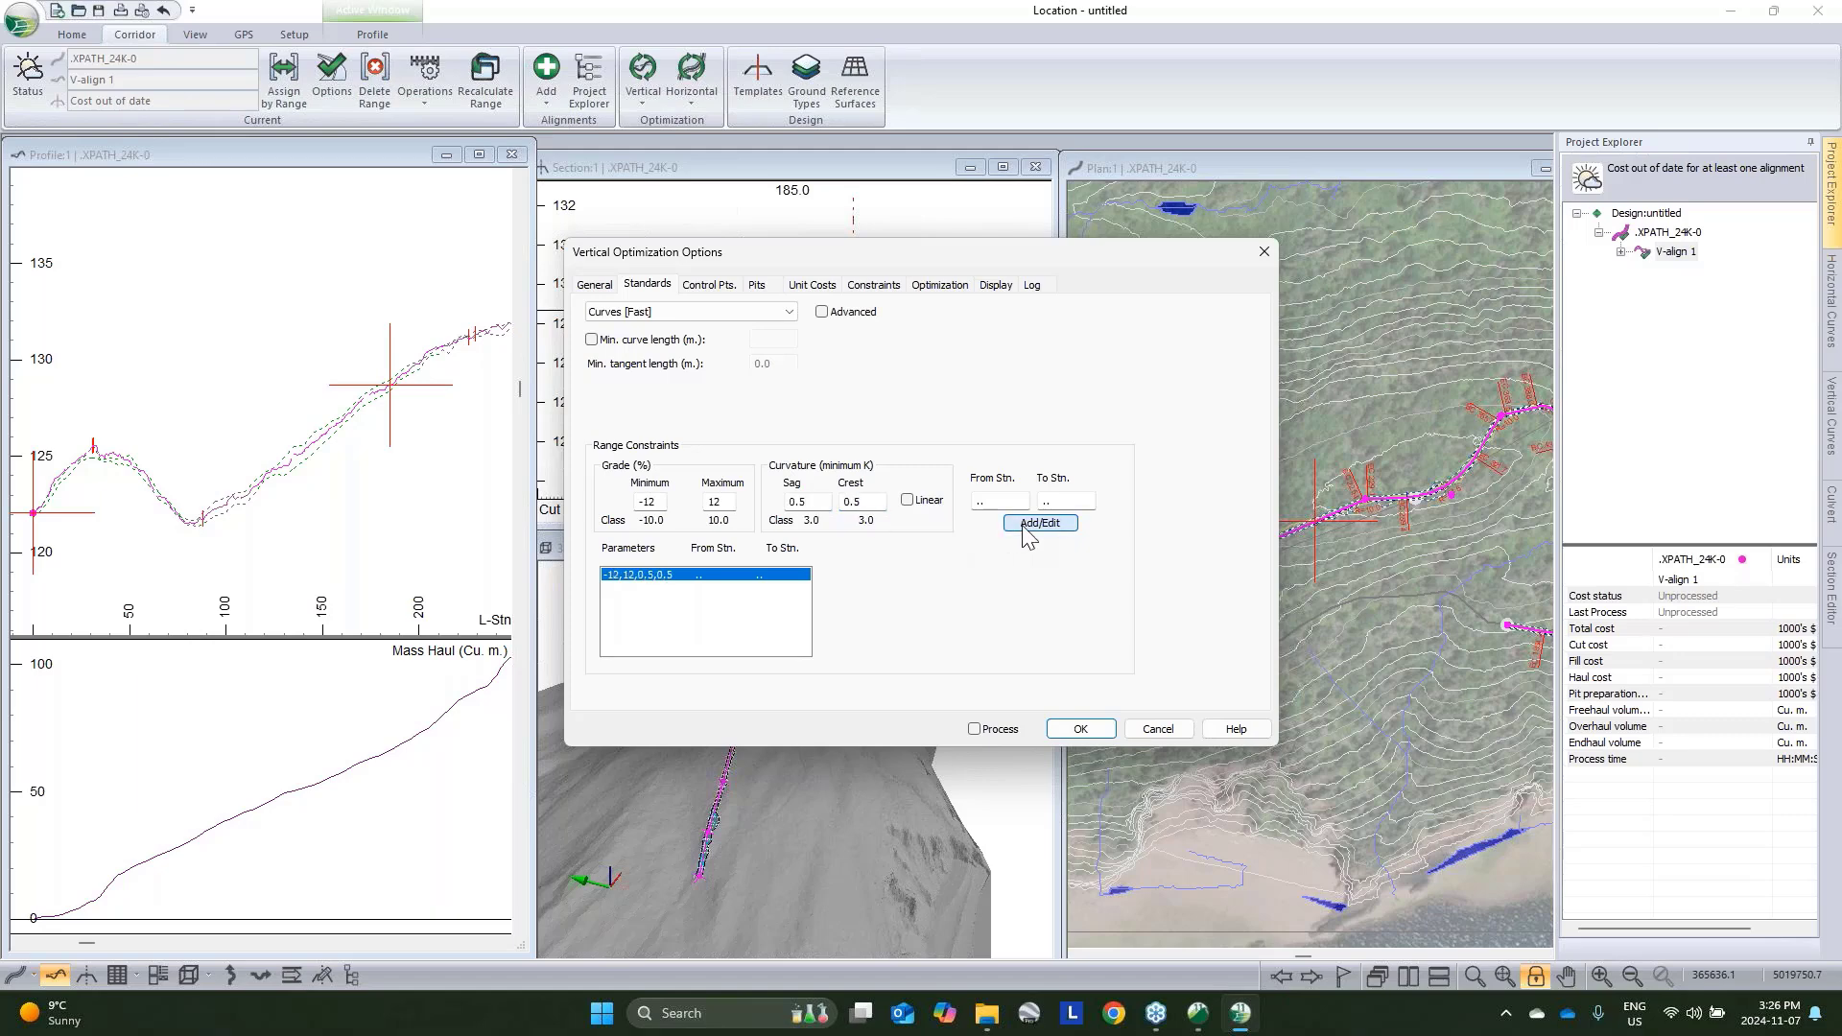
# Add vertical control points at the start and the end of the alignment
pyautogui.click(726, 286)
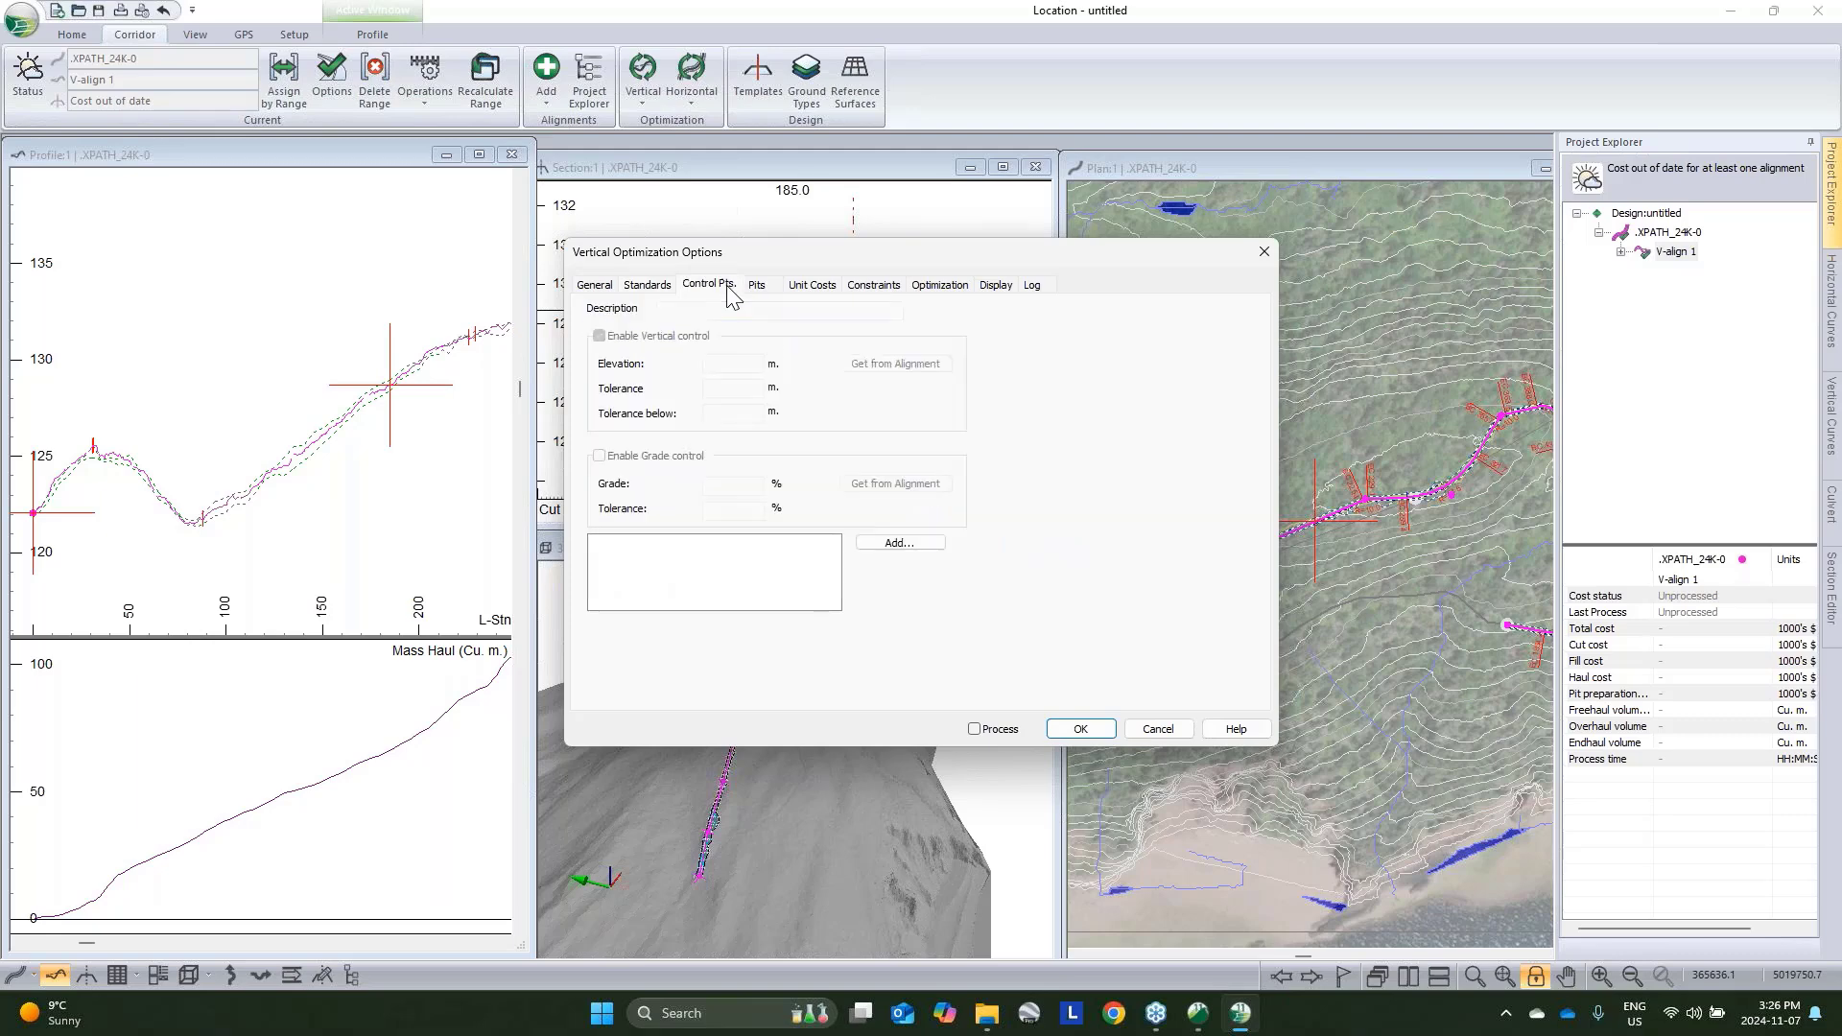
pyautogui.click(902, 543)
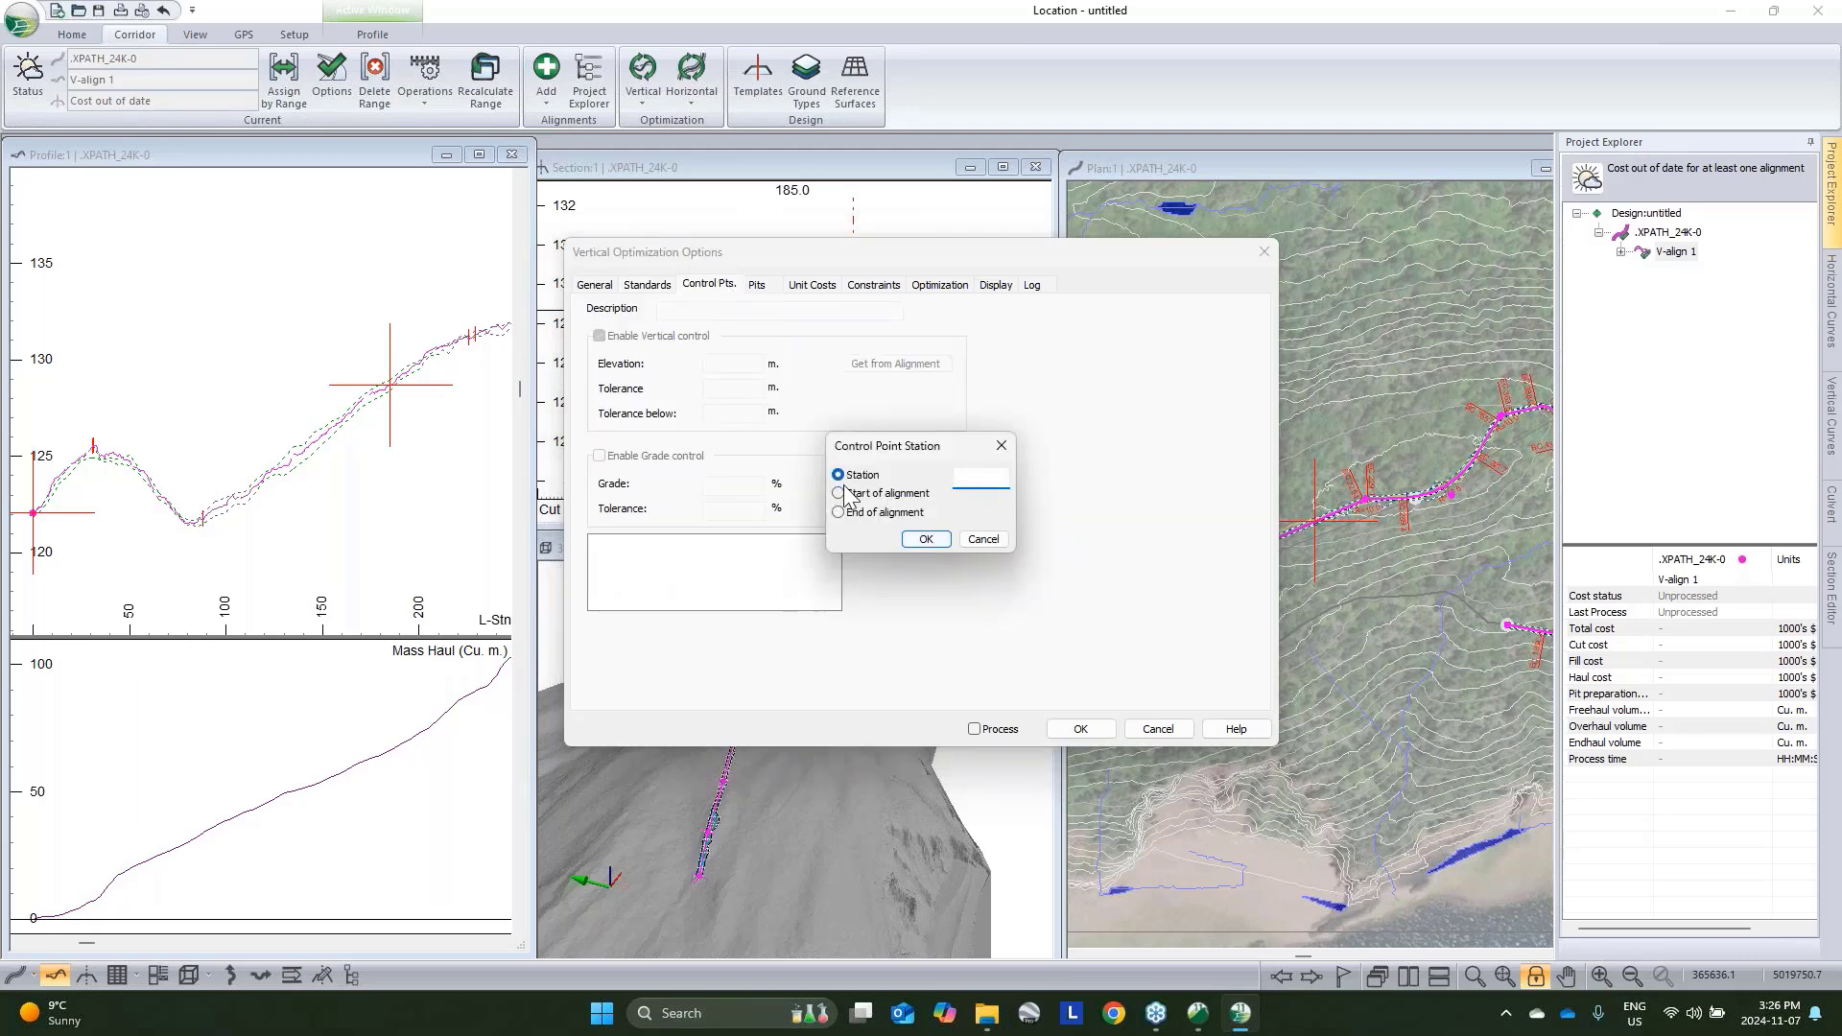
pyautogui.click(840, 493)
pyautogui.click(926, 539)
pyautogui.click(916, 542)
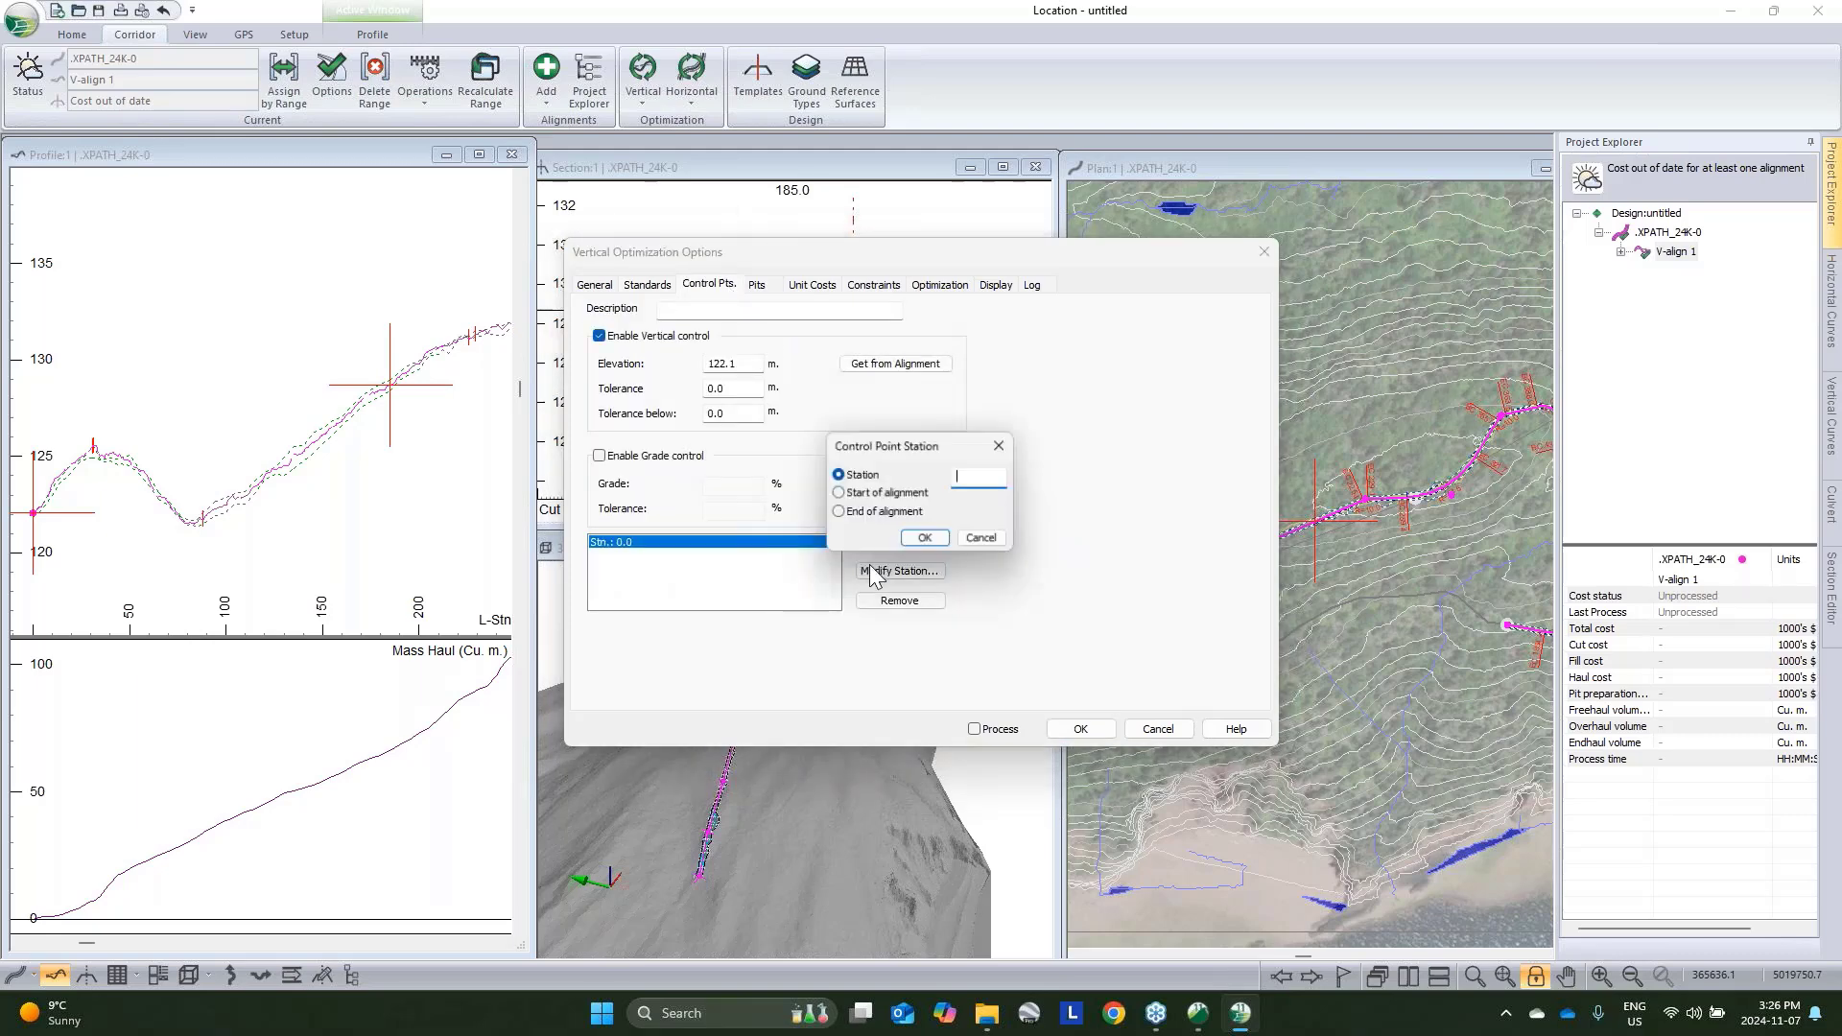
pyautogui.click(838, 513)
pyautogui.click(923, 540)
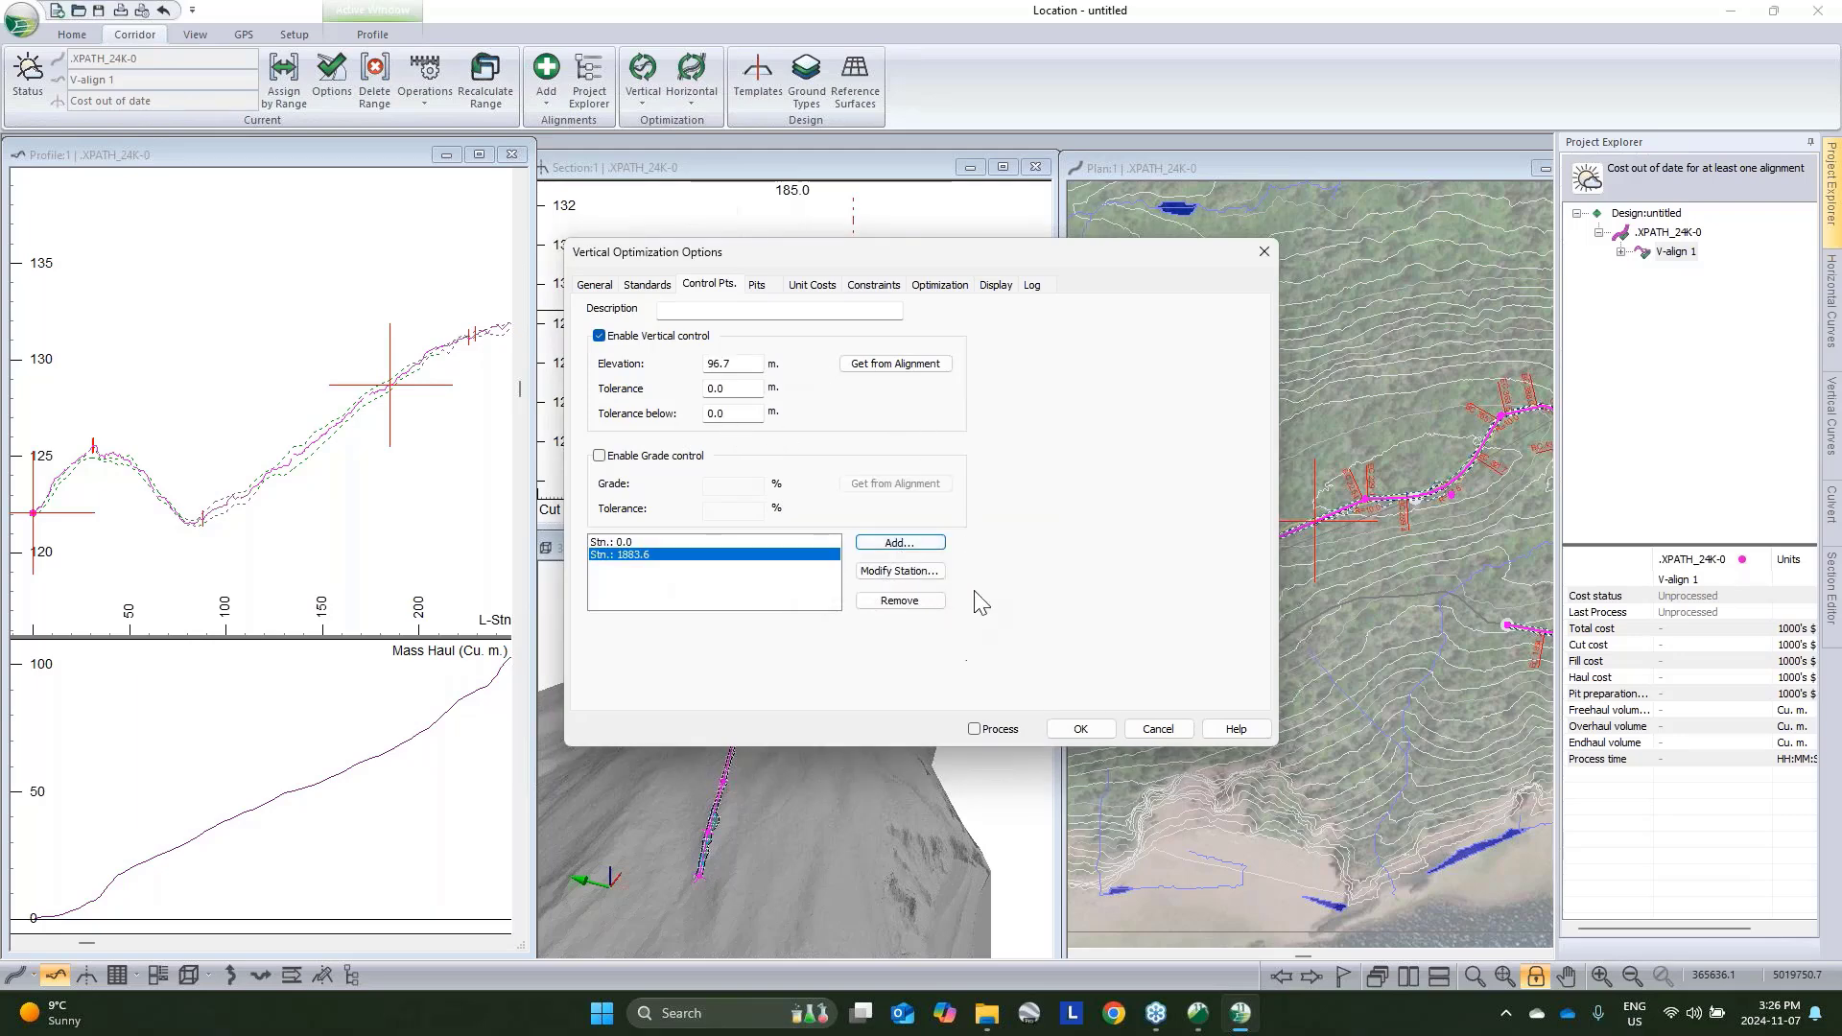
# Run the optimal profile processing for V-align 1 with the Smart Curves VIP reduction tolerance set to 0.2 m
pyautogui.click(975, 728)
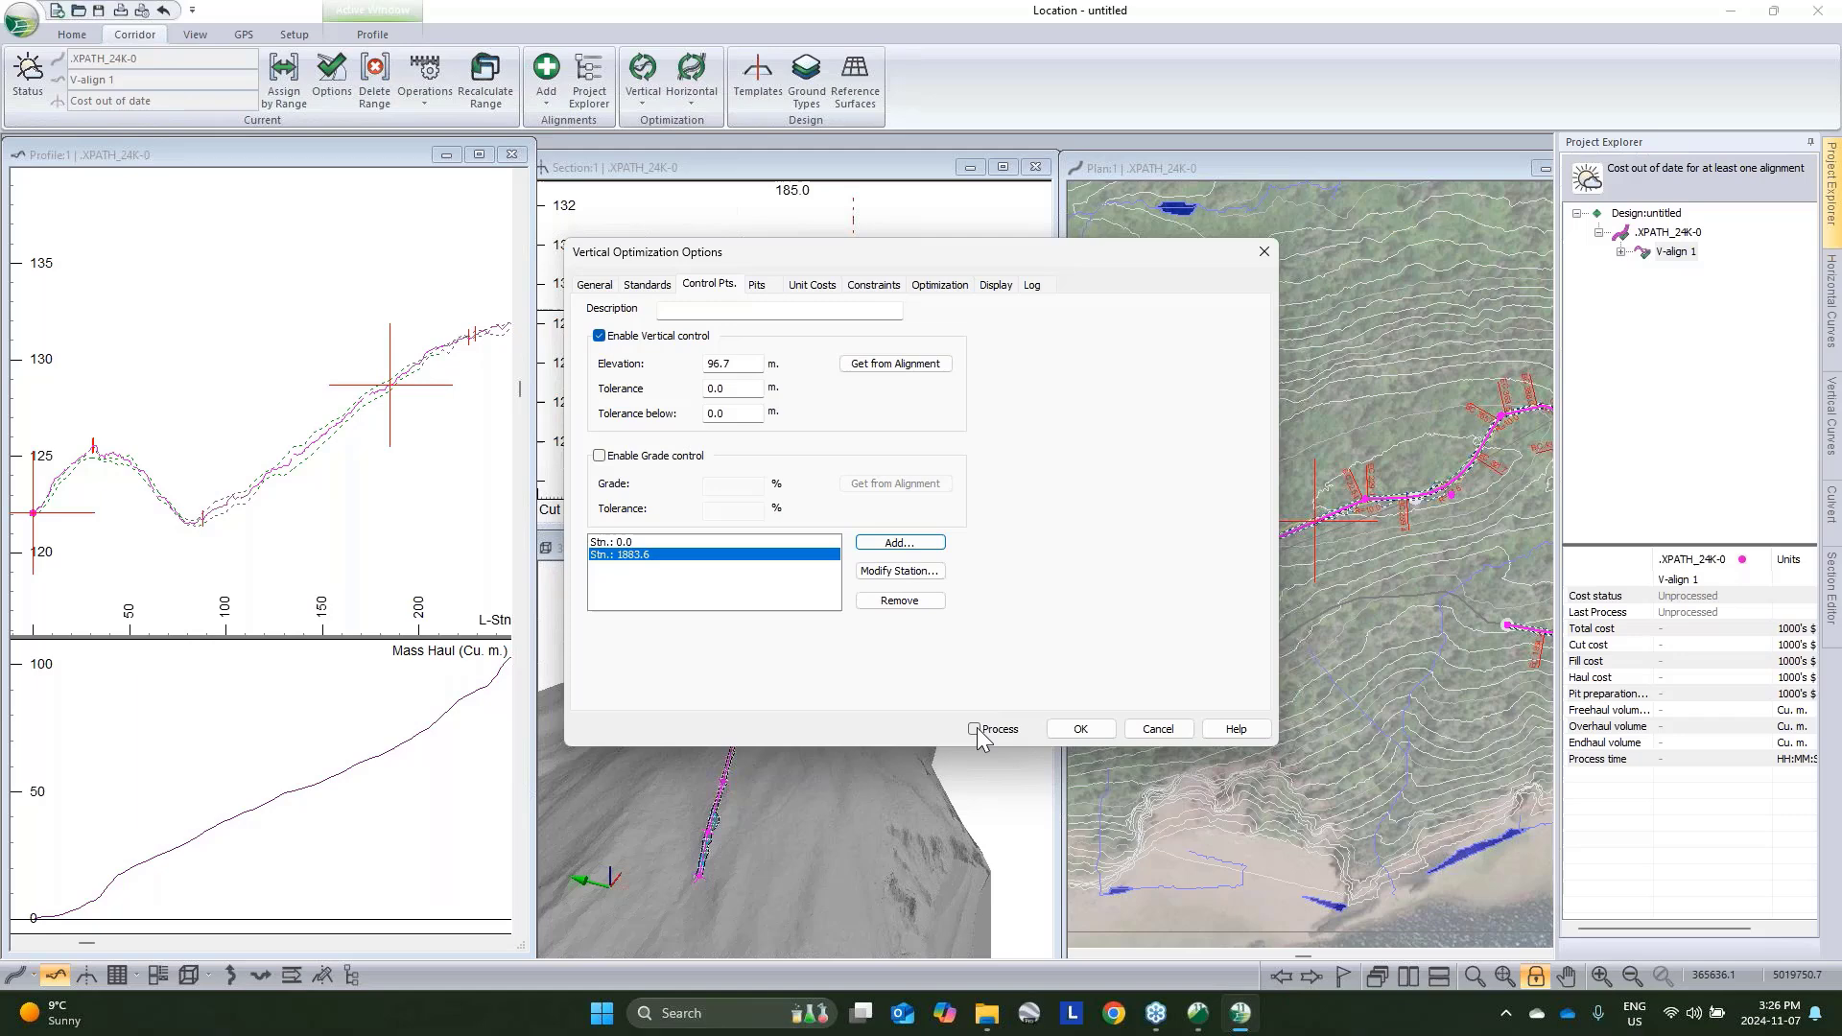
pyautogui.click(1081, 729)
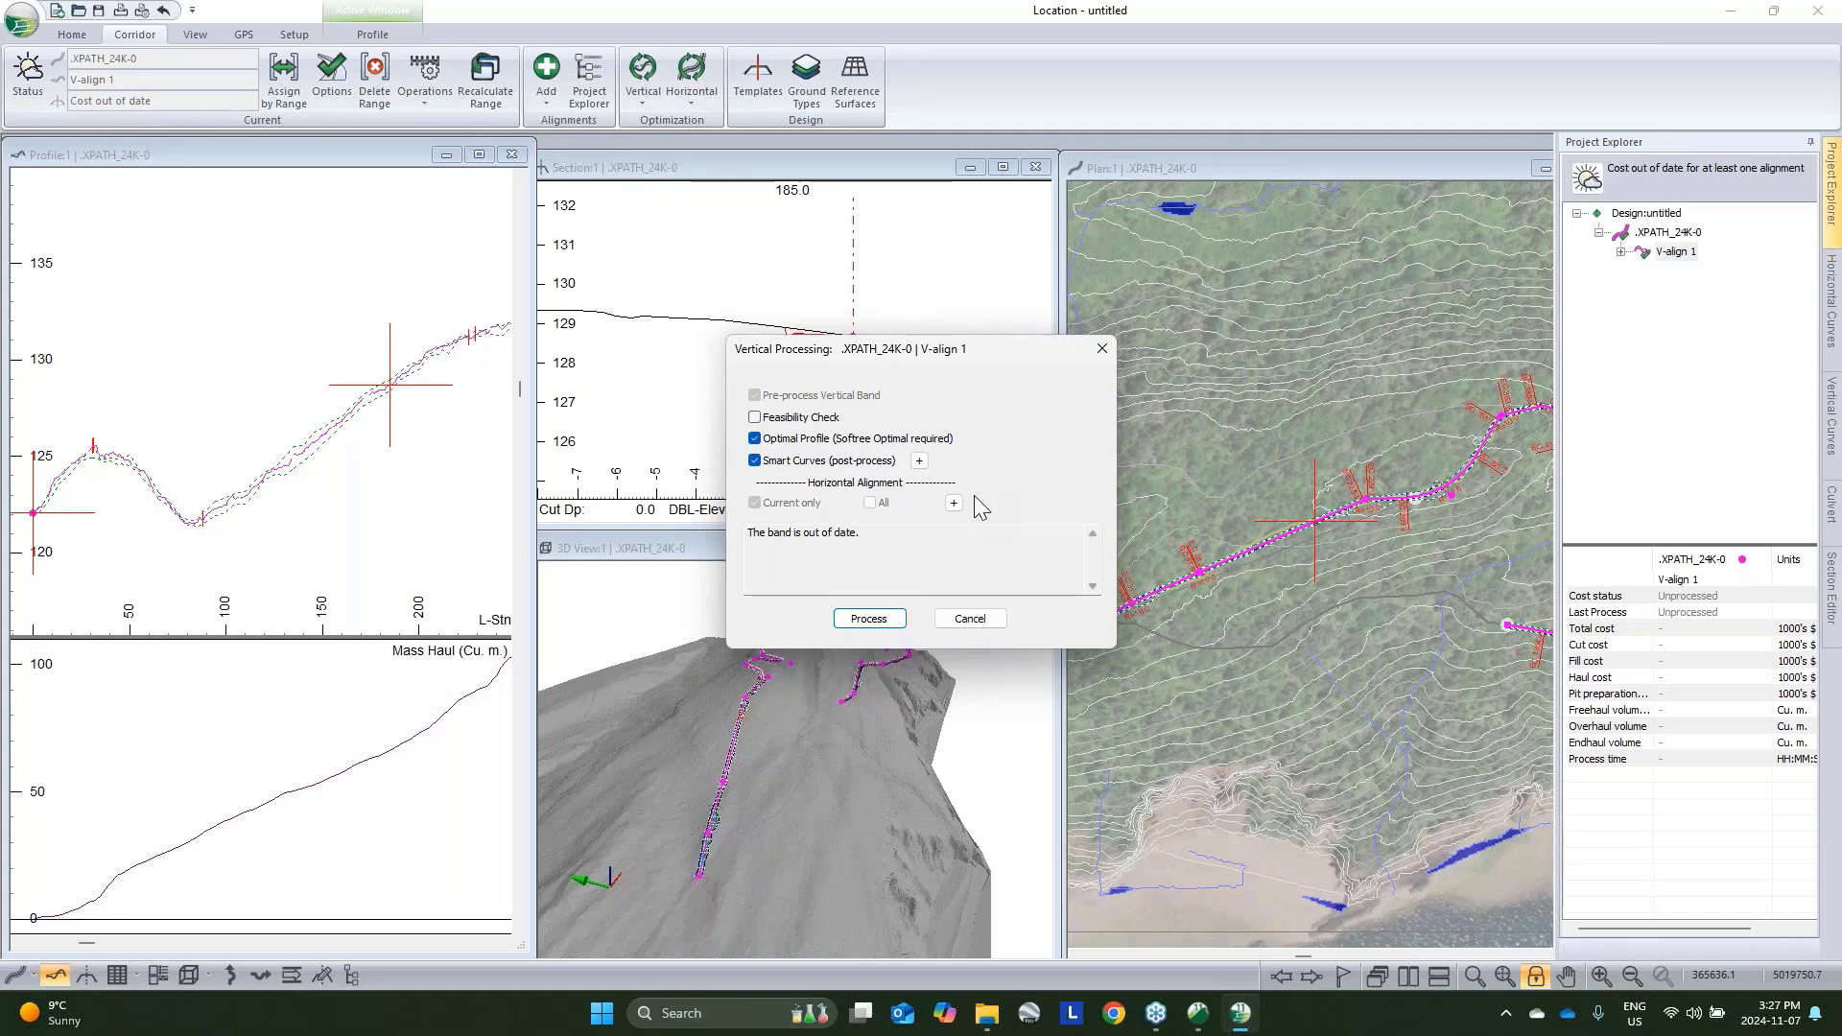
pyautogui.click(919, 461)
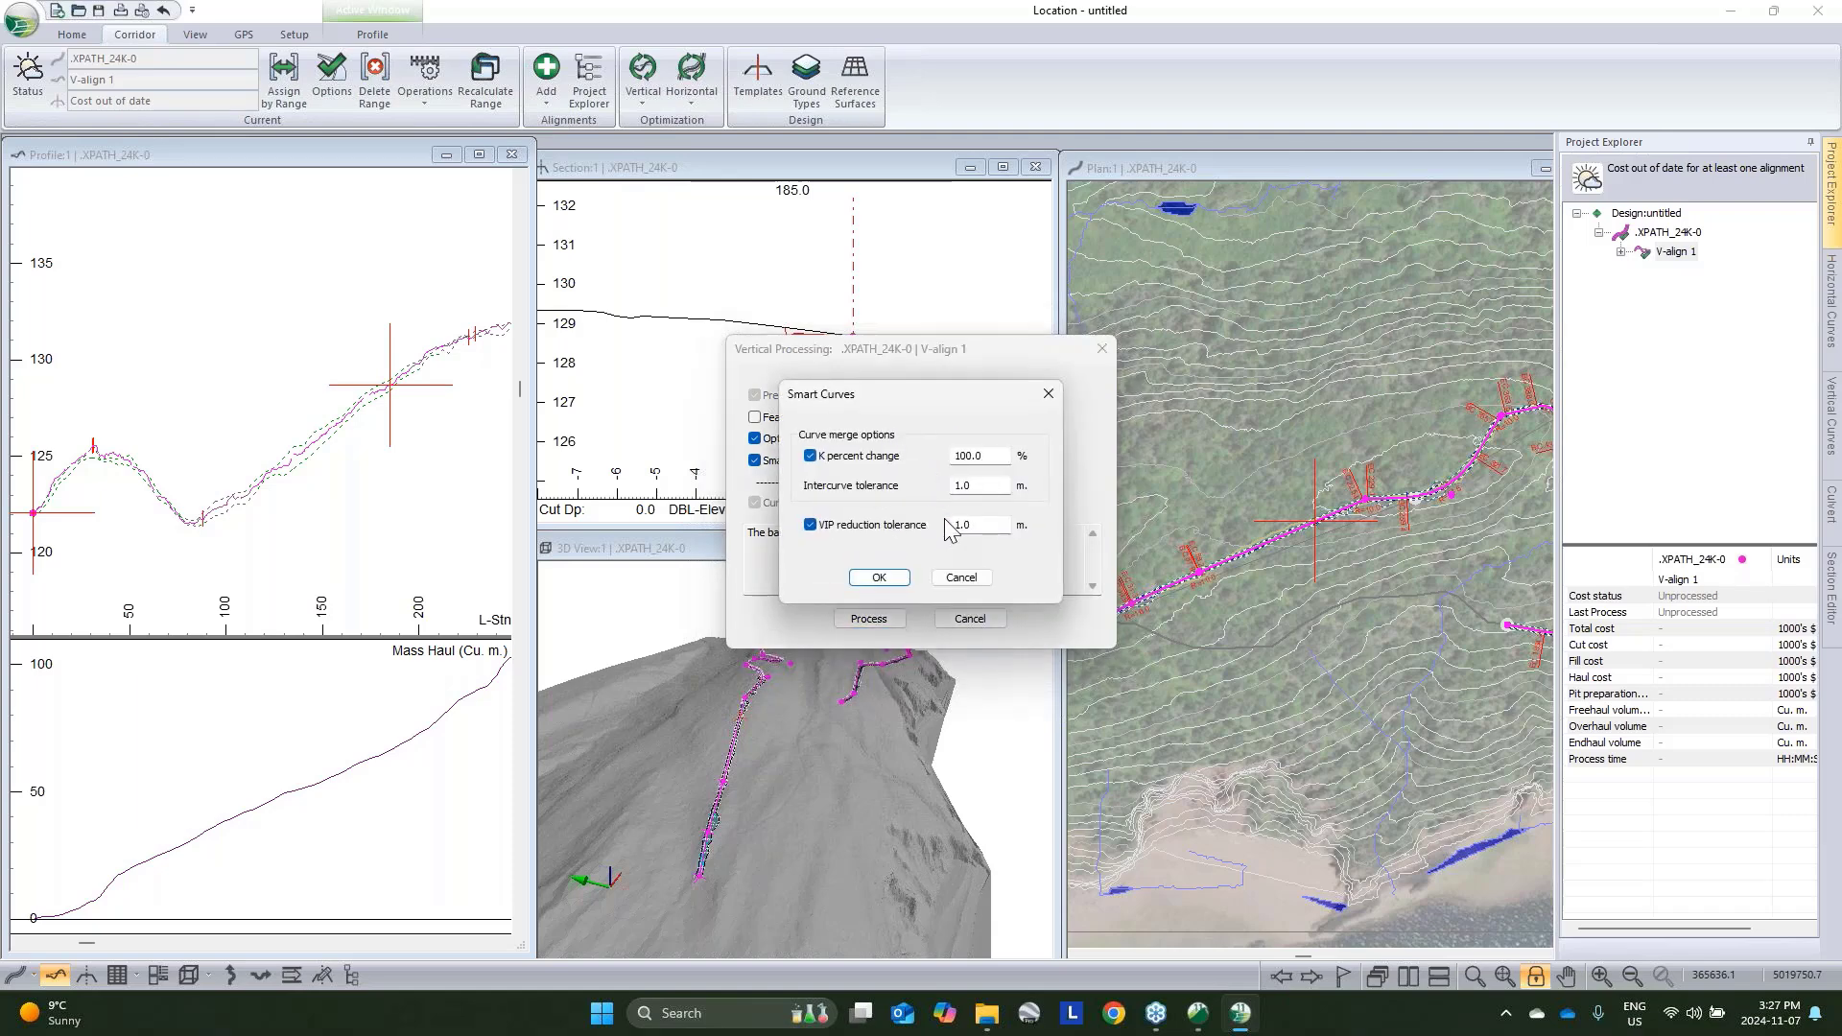
pyautogui.doubleClick(951, 526)
pyautogui.click(957, 530)
pyautogui.write('.2')
pyautogui.click(878, 577)
pyautogui.click(870, 619)
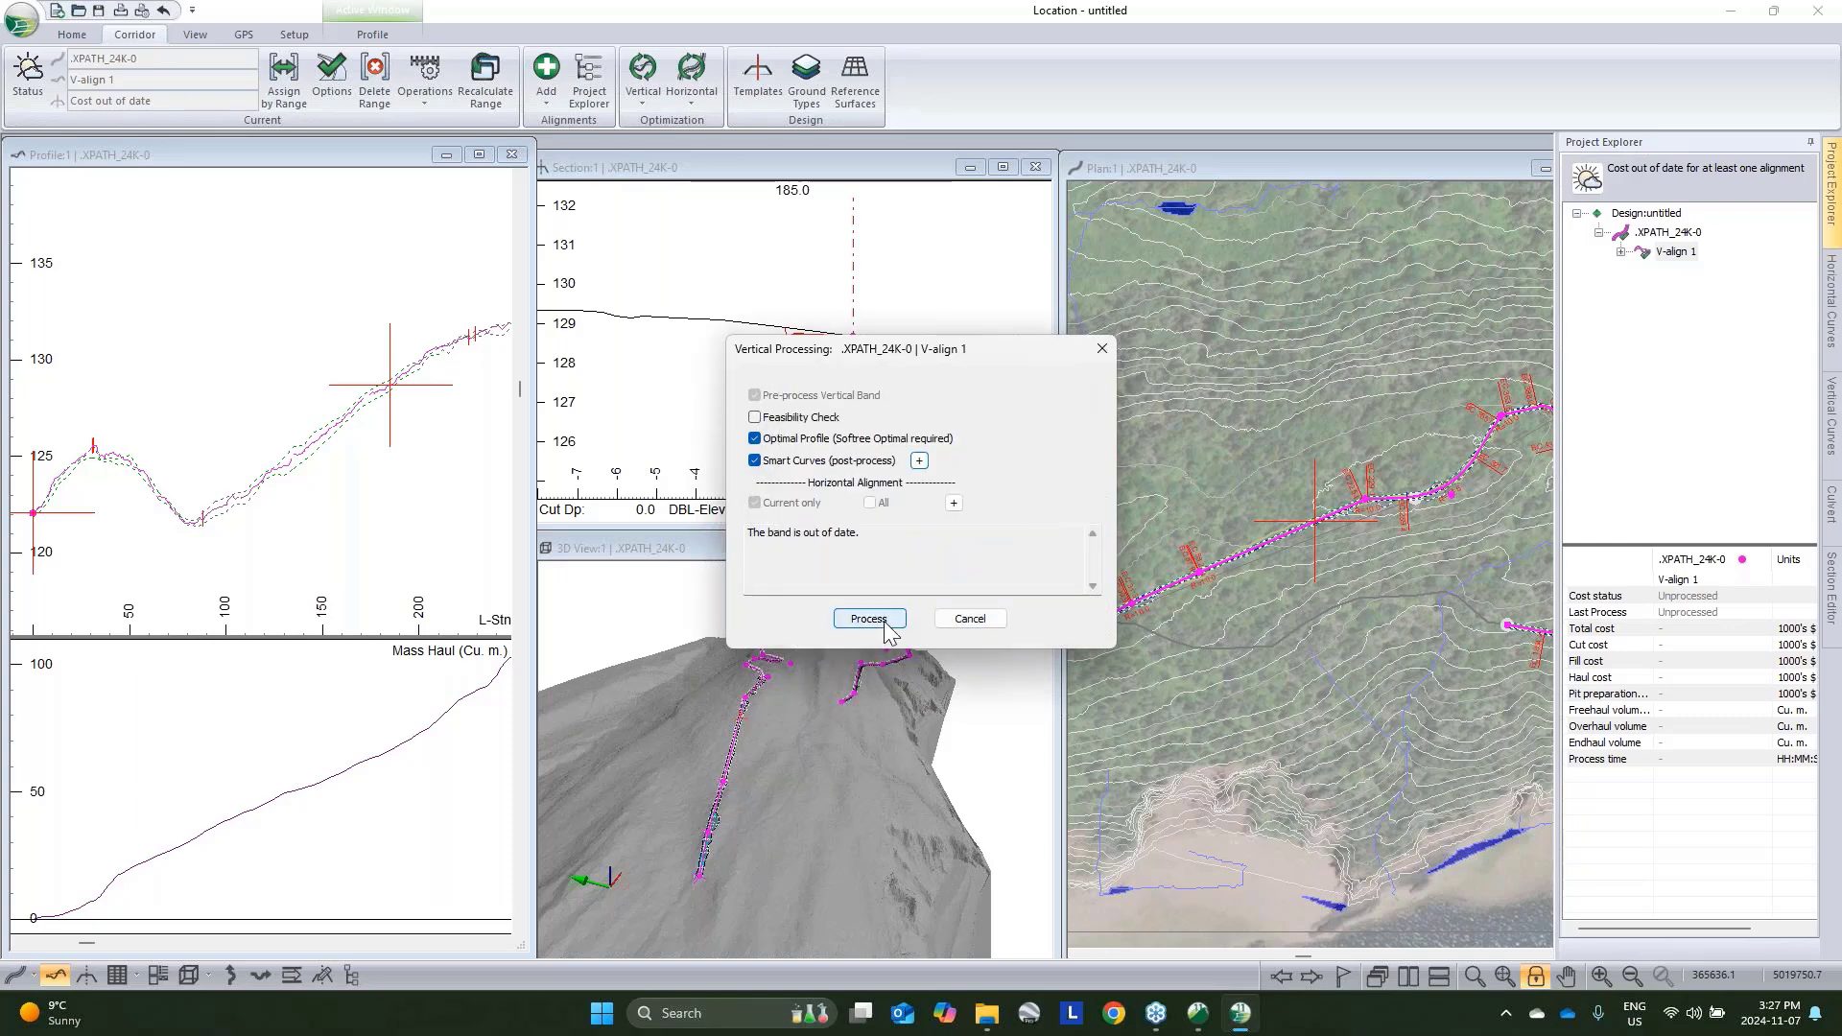
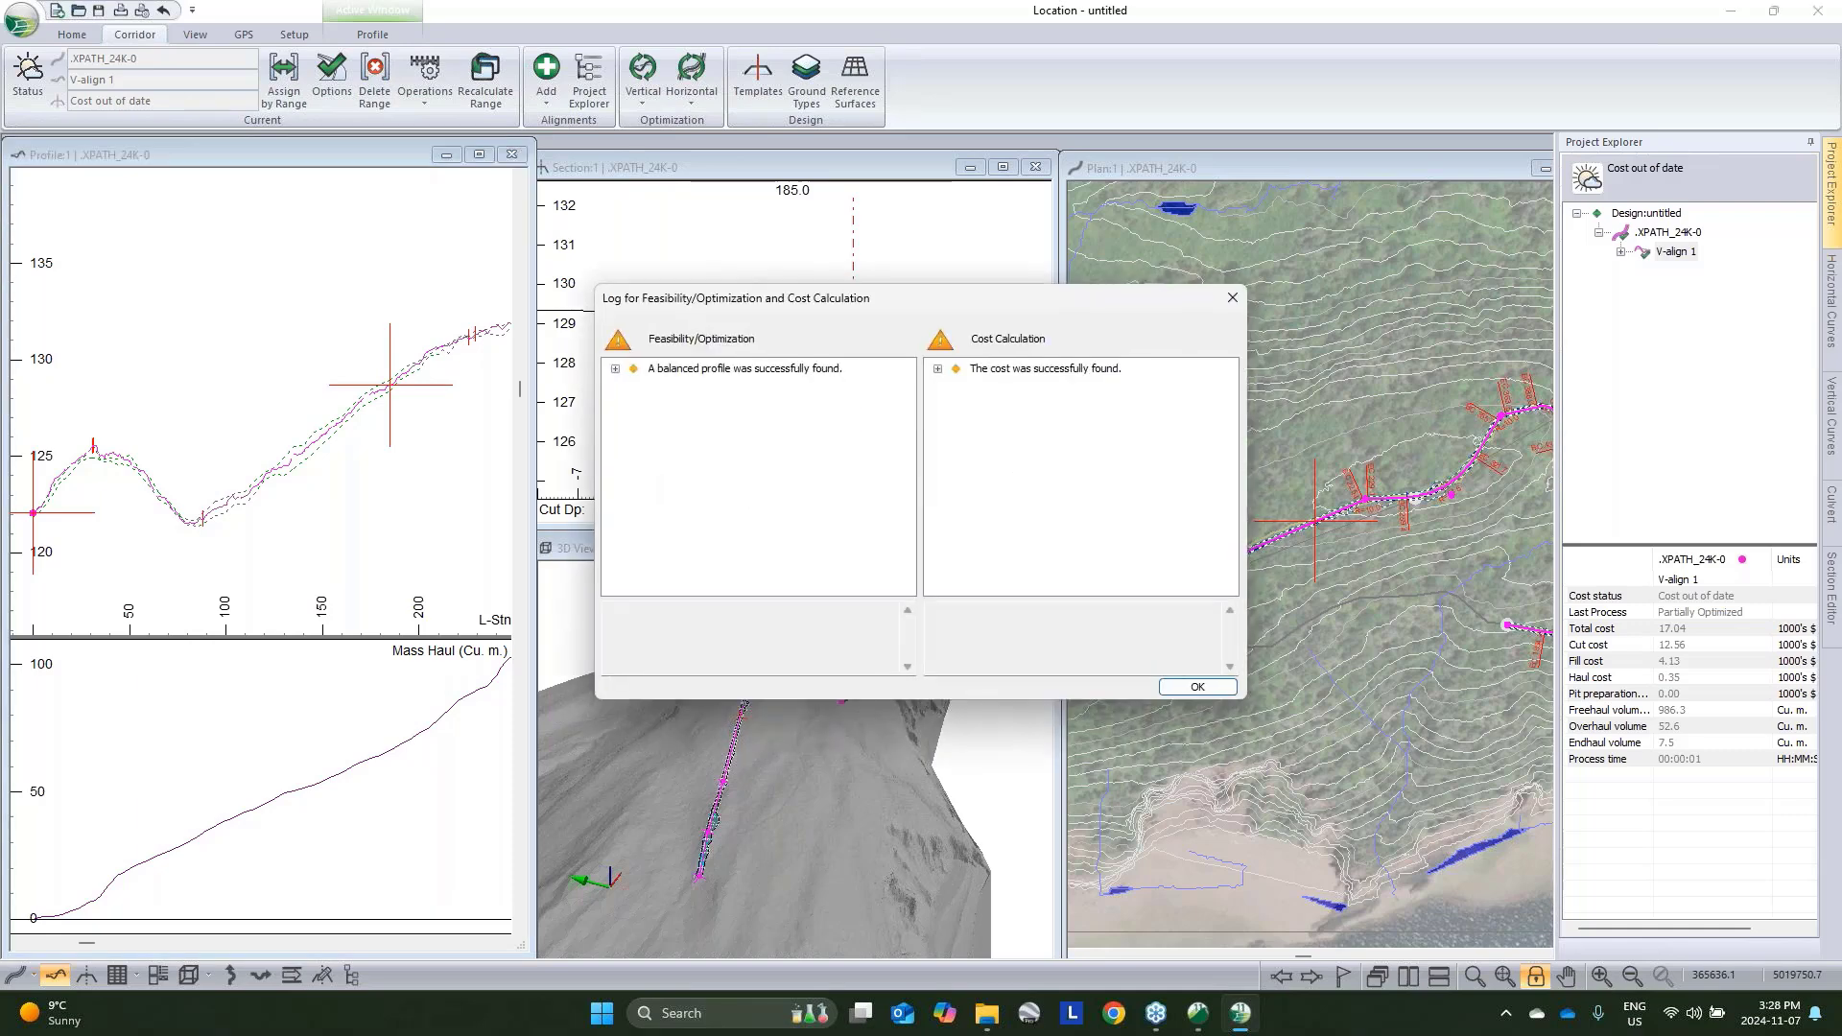
pyautogui.click(1195, 687)
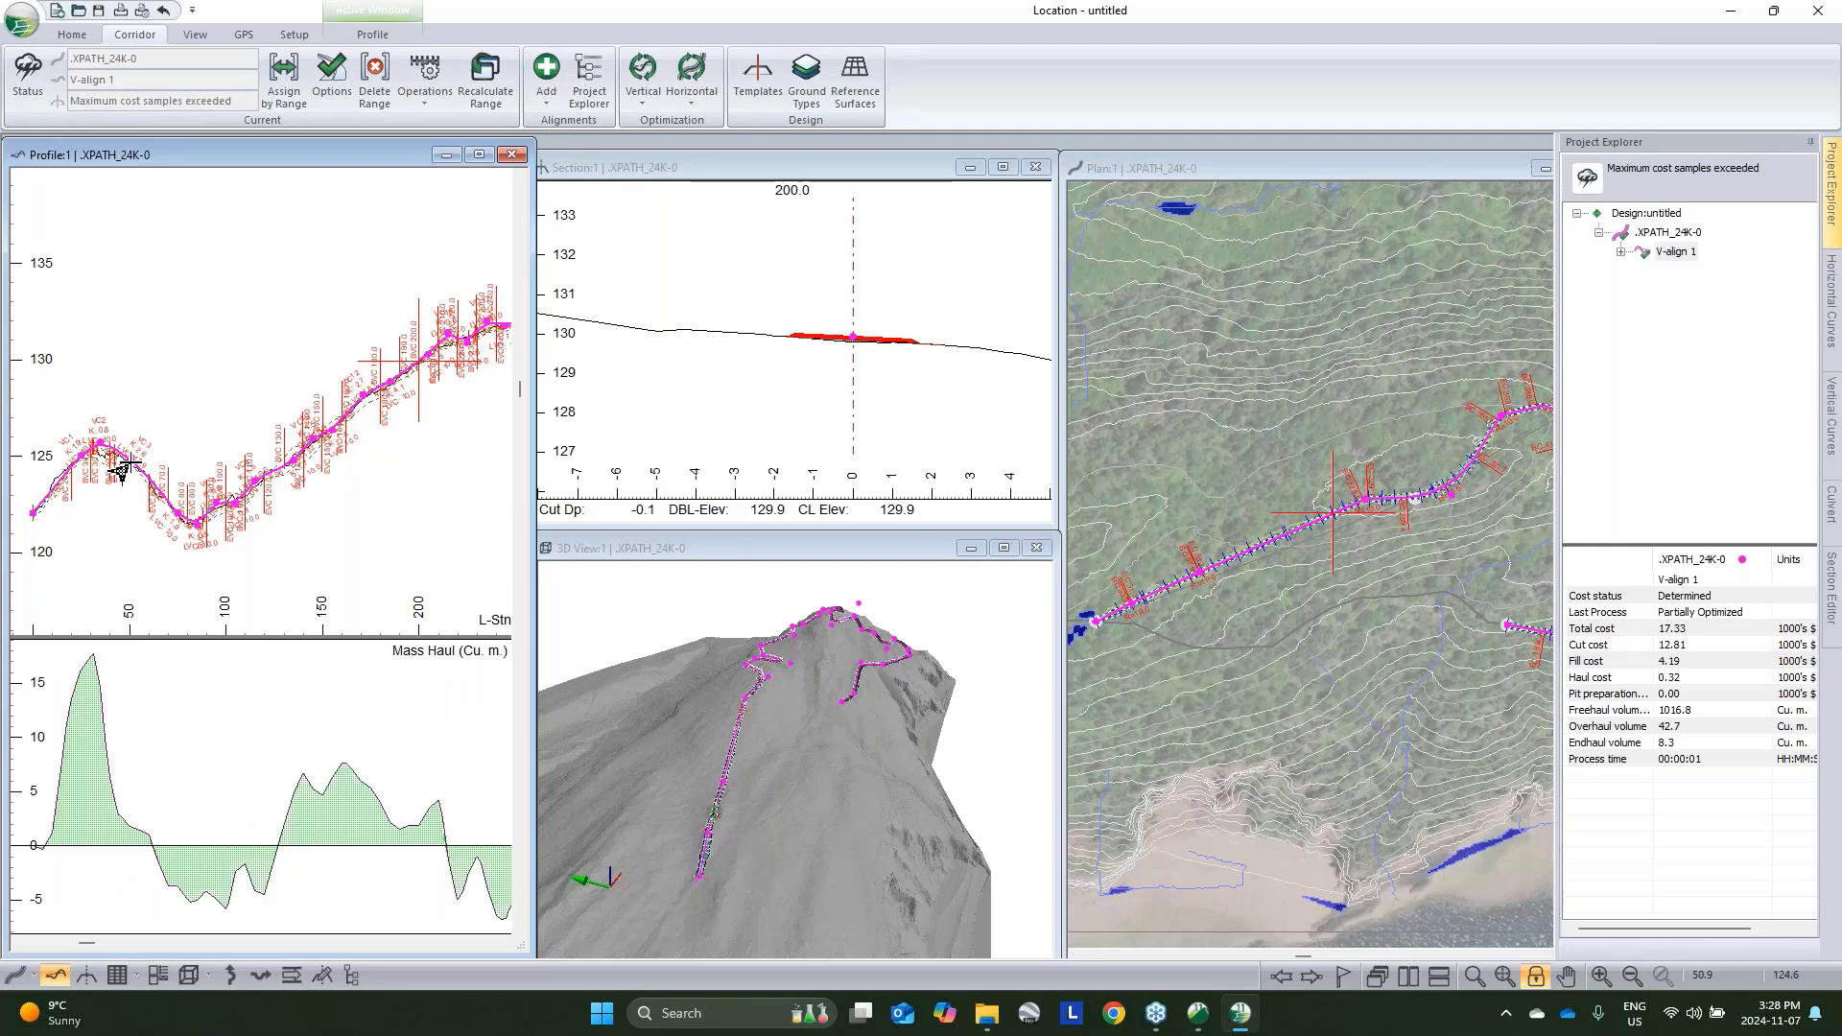
pyautogui.scroll(2, 148, 515)
# Switch to the Terrain window holding the untitled1 project and show the whole path area in the plan view
pyautogui.moveTo(1198, 1013)
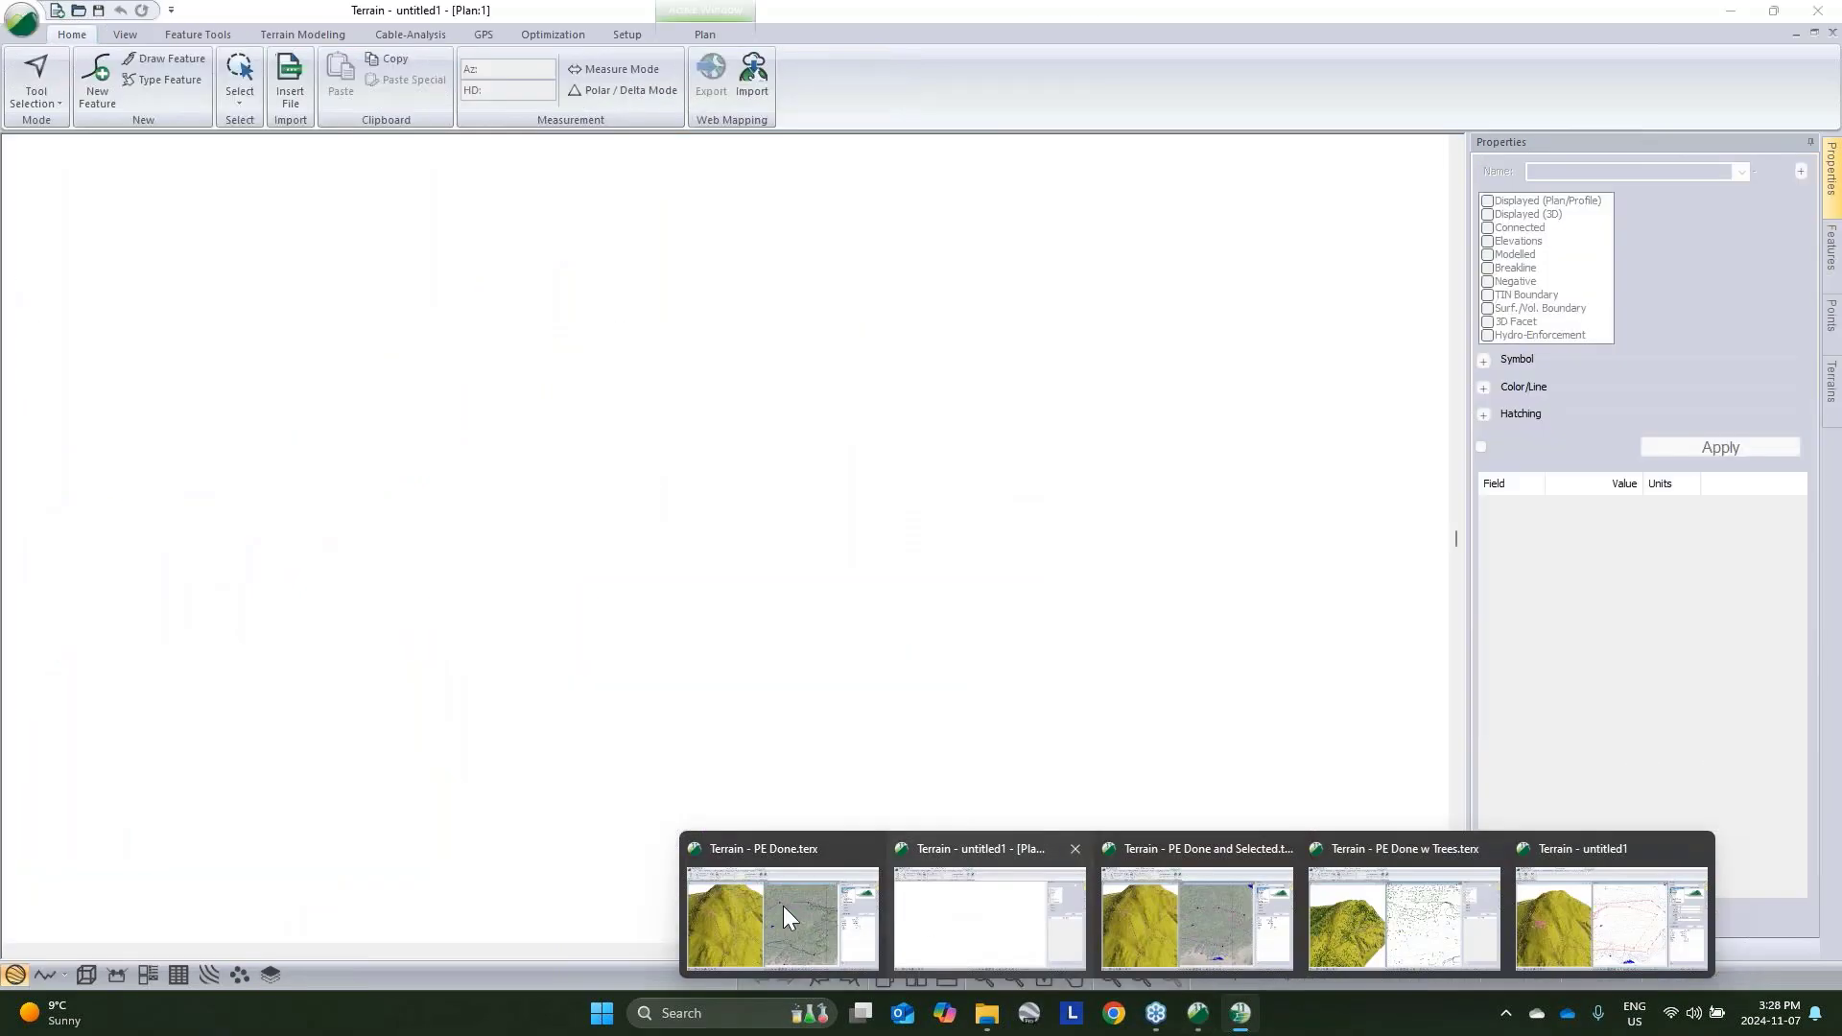
pyautogui.moveTo(783, 906)
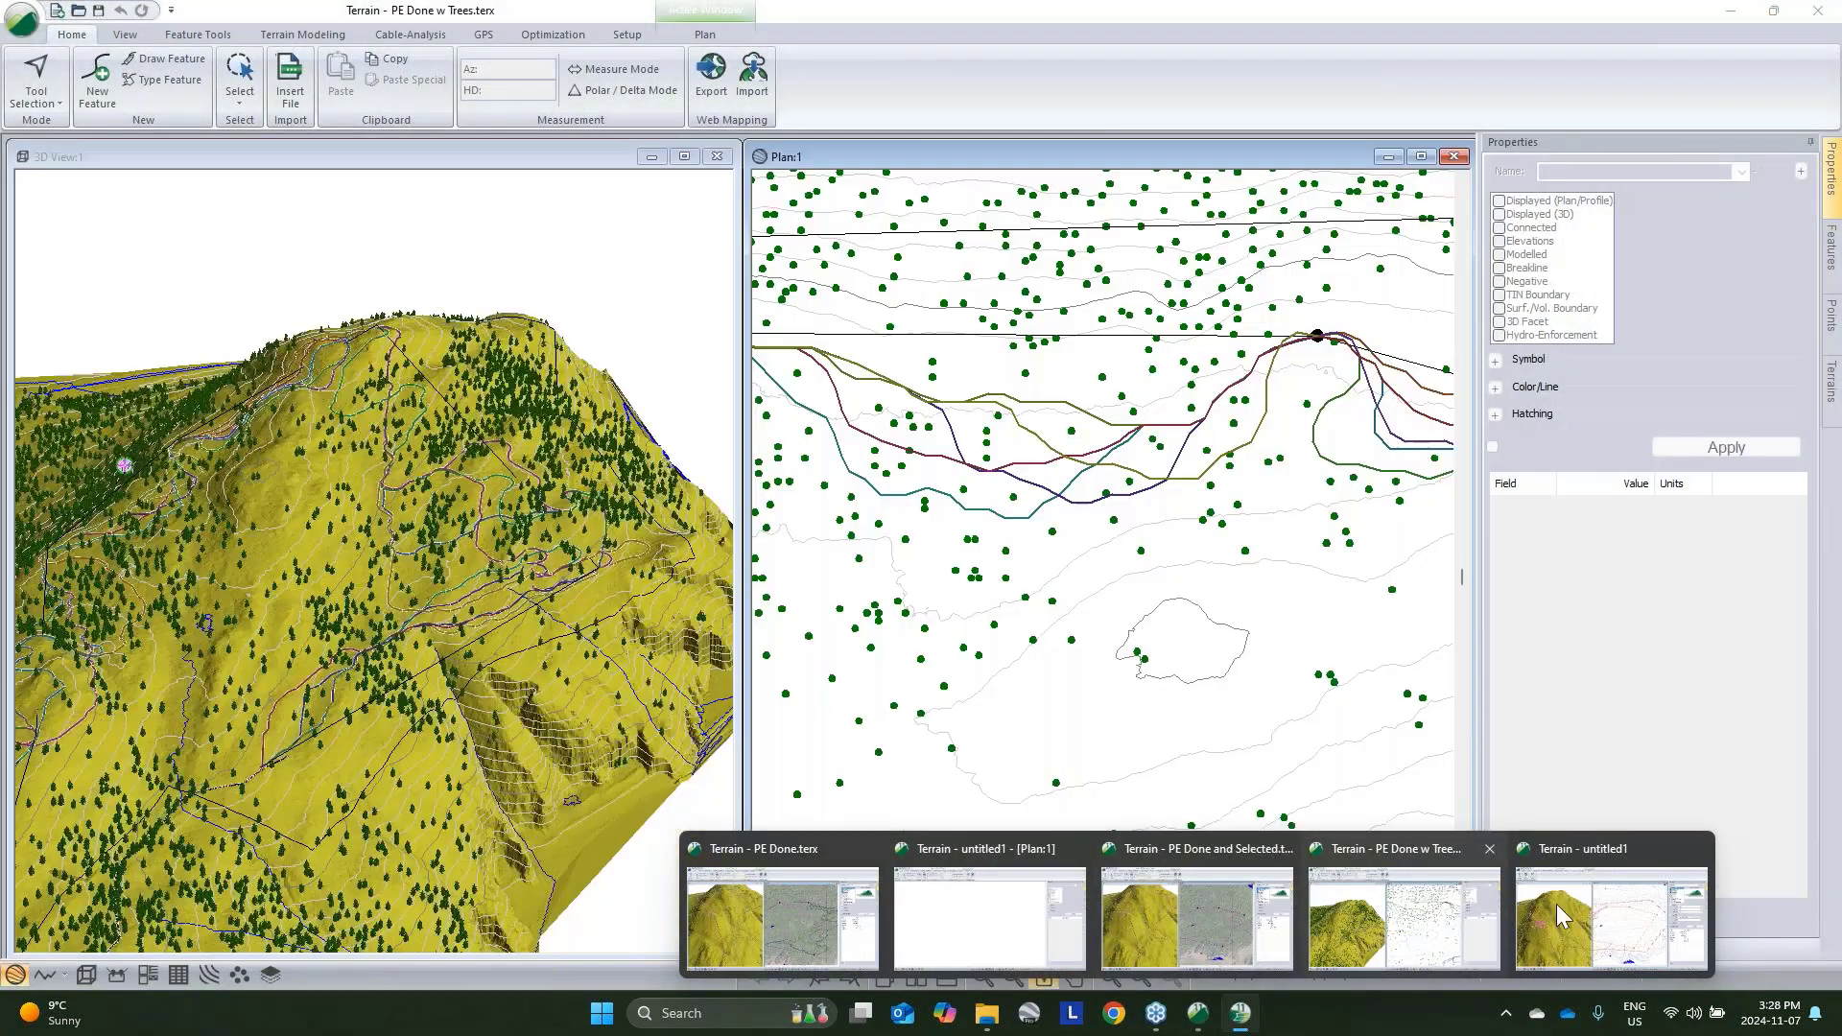
pyautogui.click(1562, 916)
pyautogui.scroll(4, 987, 415)
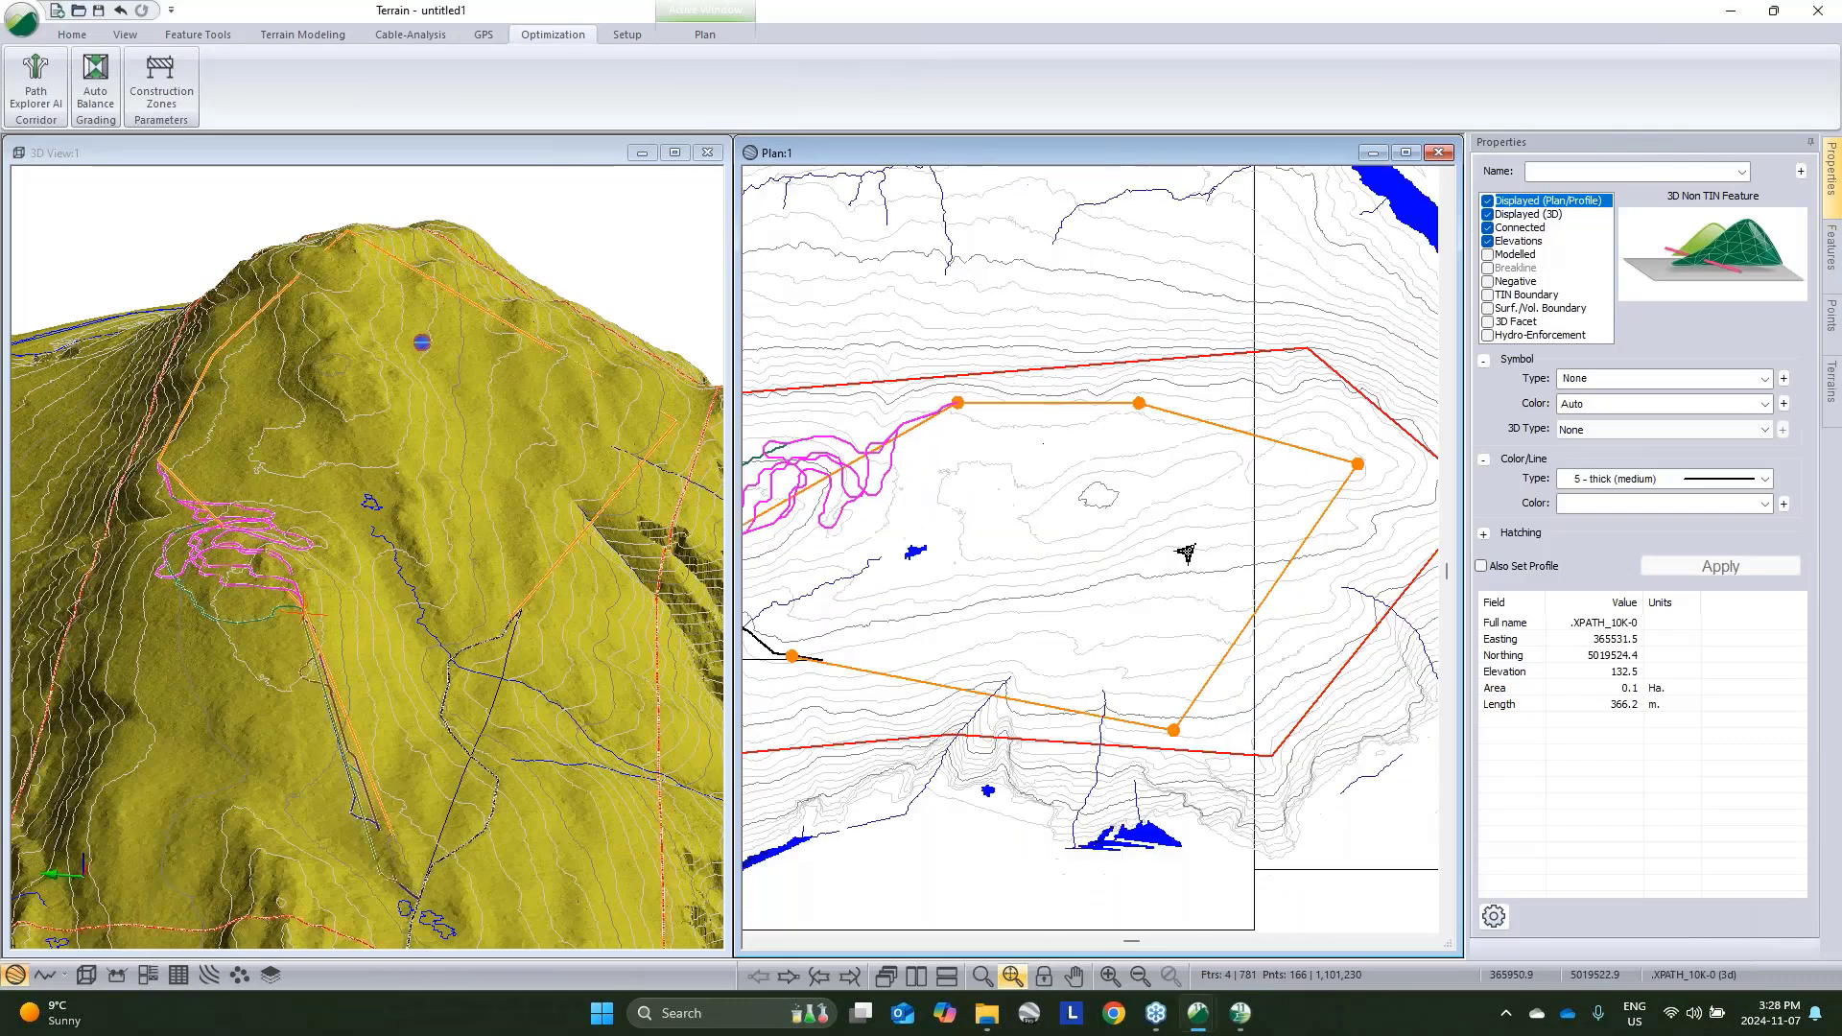
pyautogui.scroll(-2, 1187, 554)
pyautogui.scroll(-1, 1185, 403)
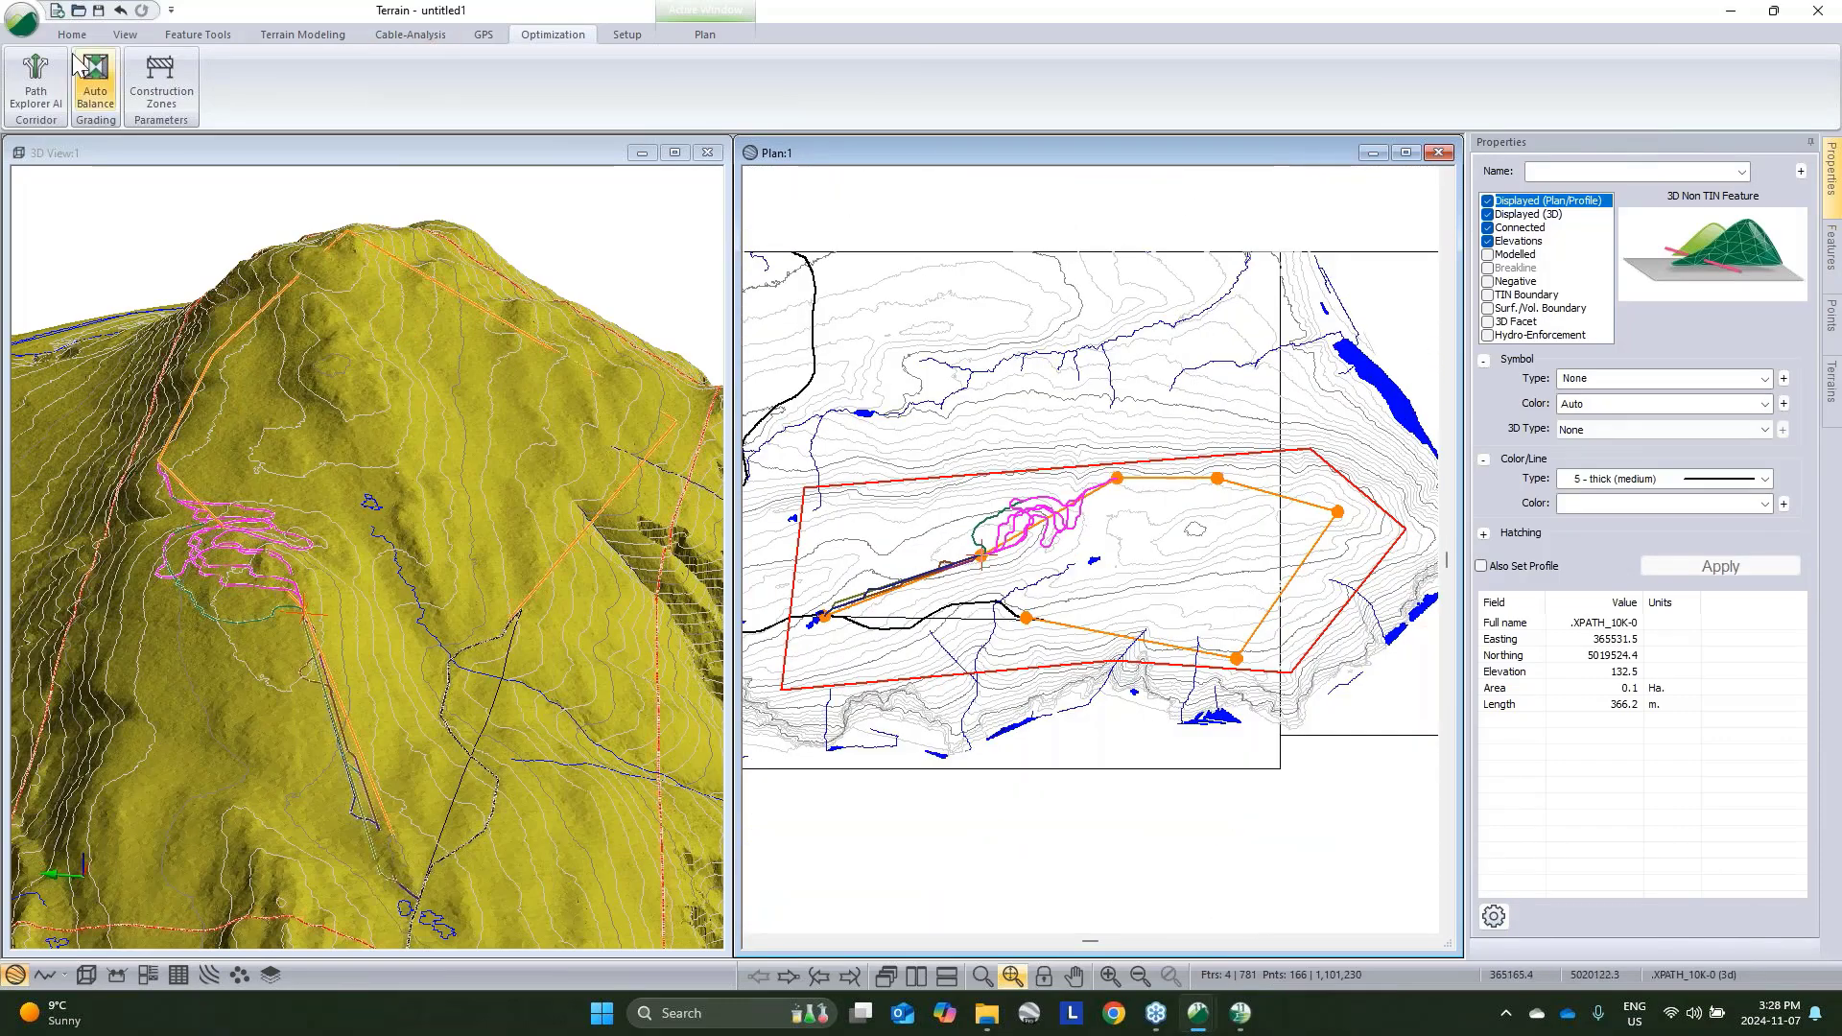
# Generate TIN boundary features from the current TIN with existing features removed, and check the boundary in plan
pyautogui.click(303, 35)
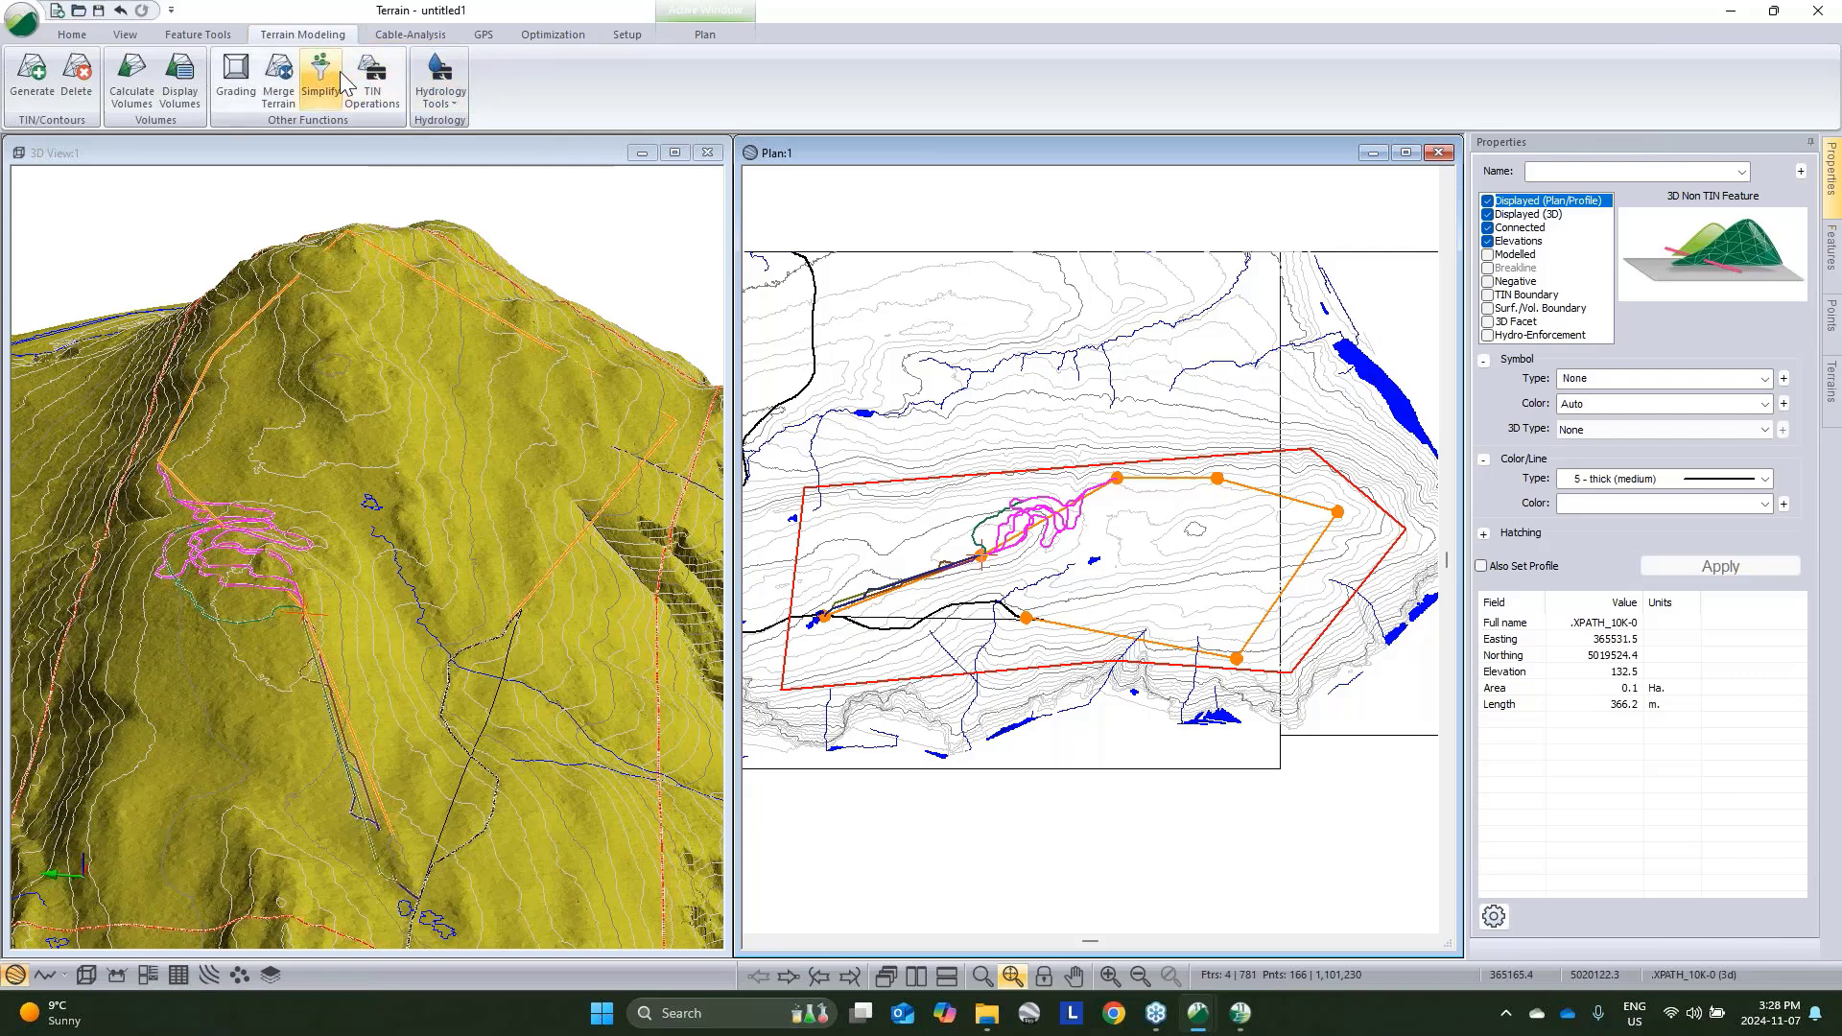
pyautogui.click(372, 82)
pyautogui.click(782, 322)
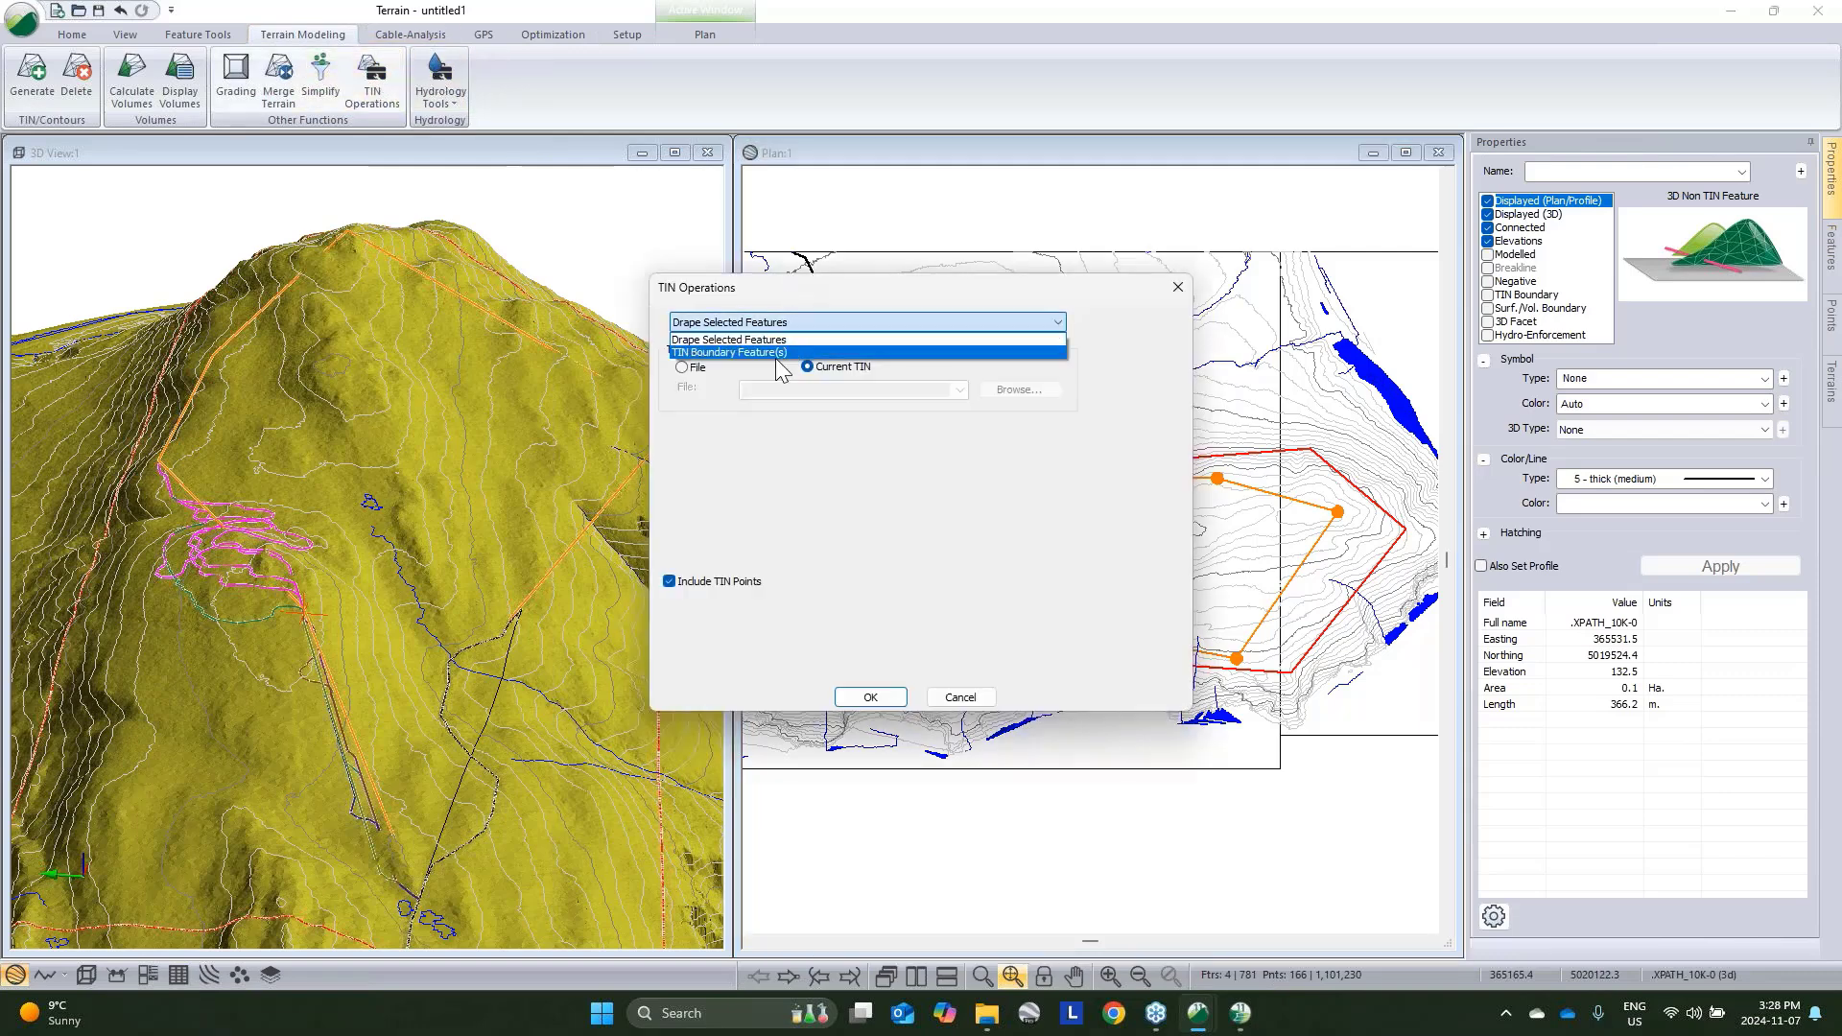
pyautogui.click(780, 352)
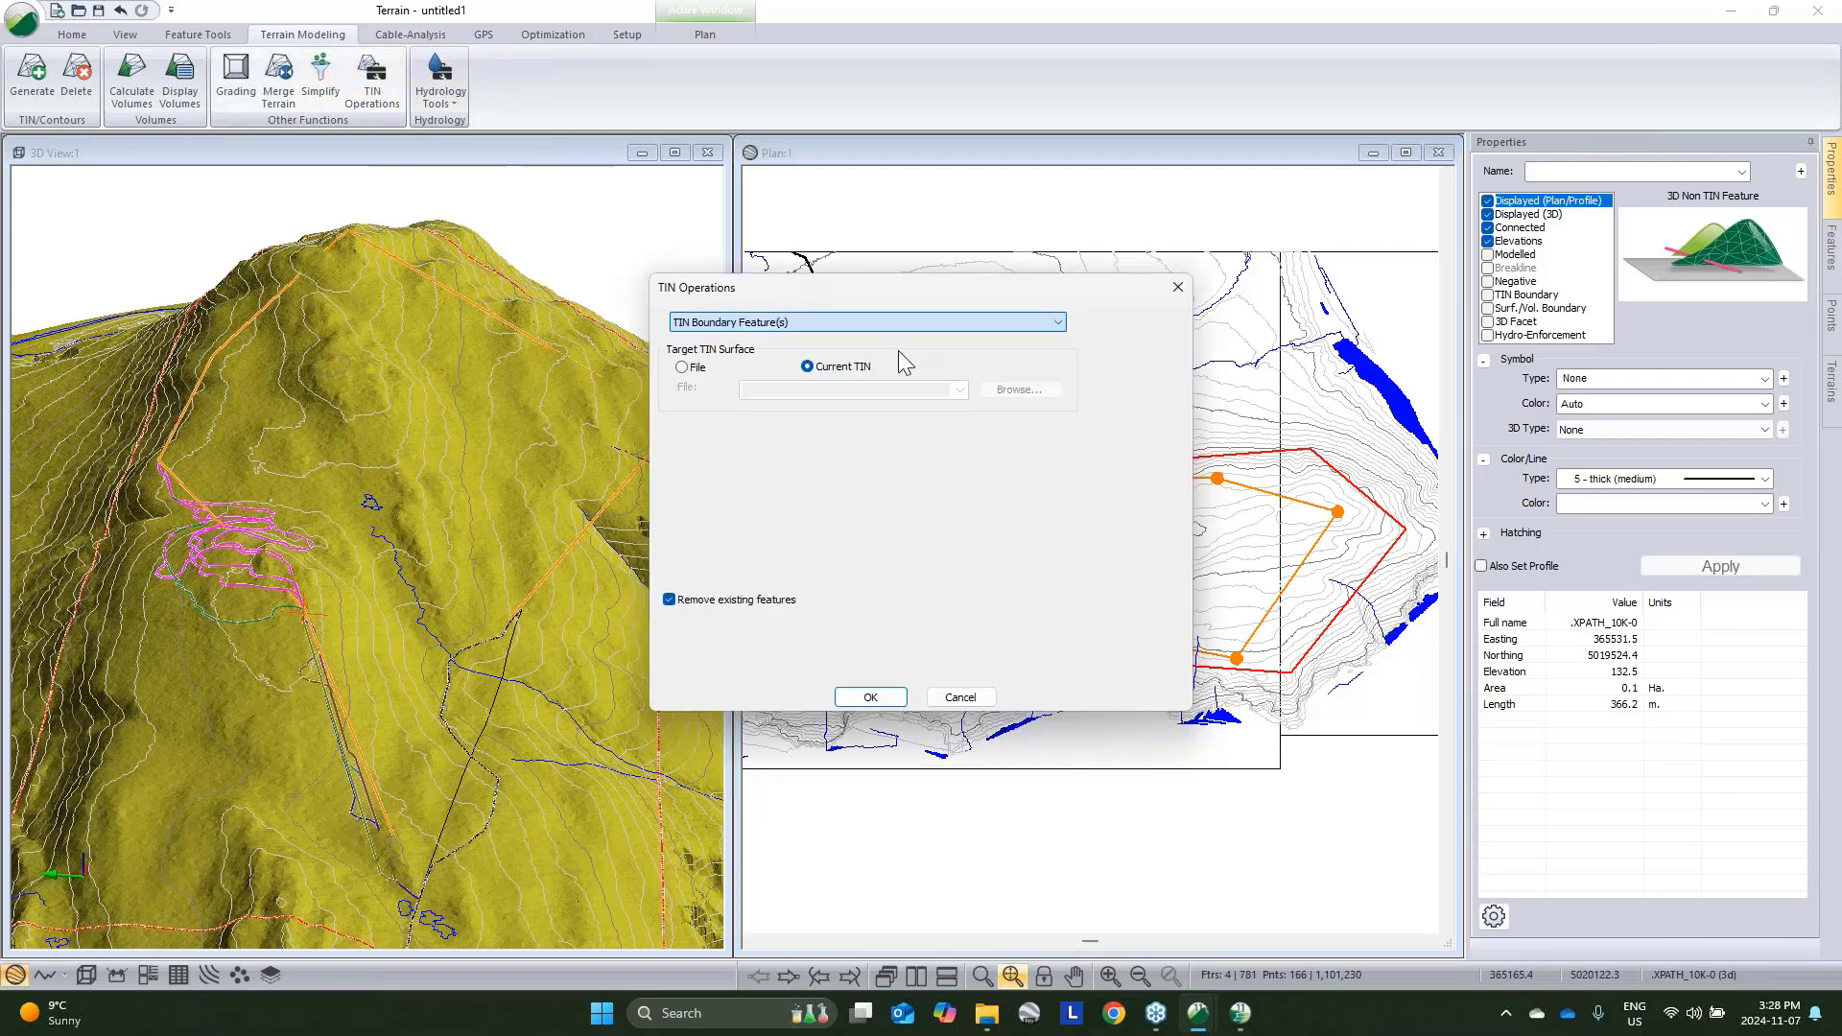
pyautogui.click(870, 698)
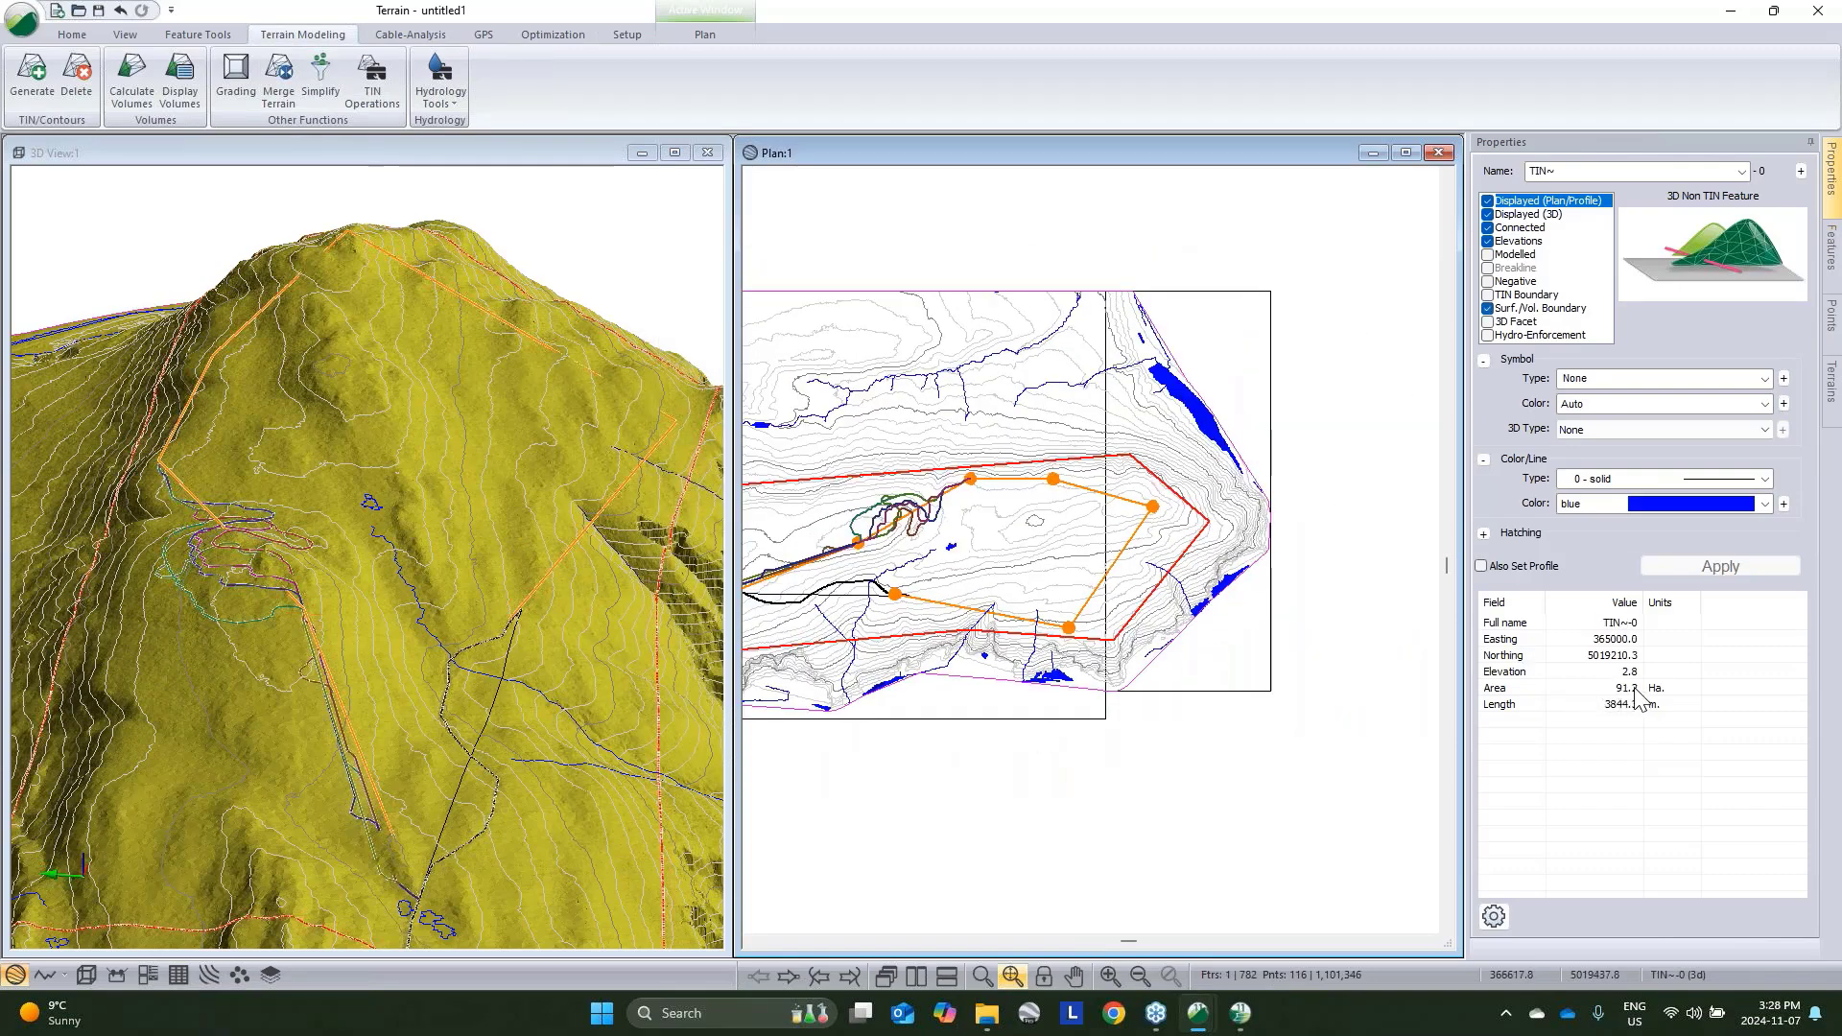
pyautogui.moveTo(1092, 480); pyautogui.dragTo(1173, 562, button='middle')
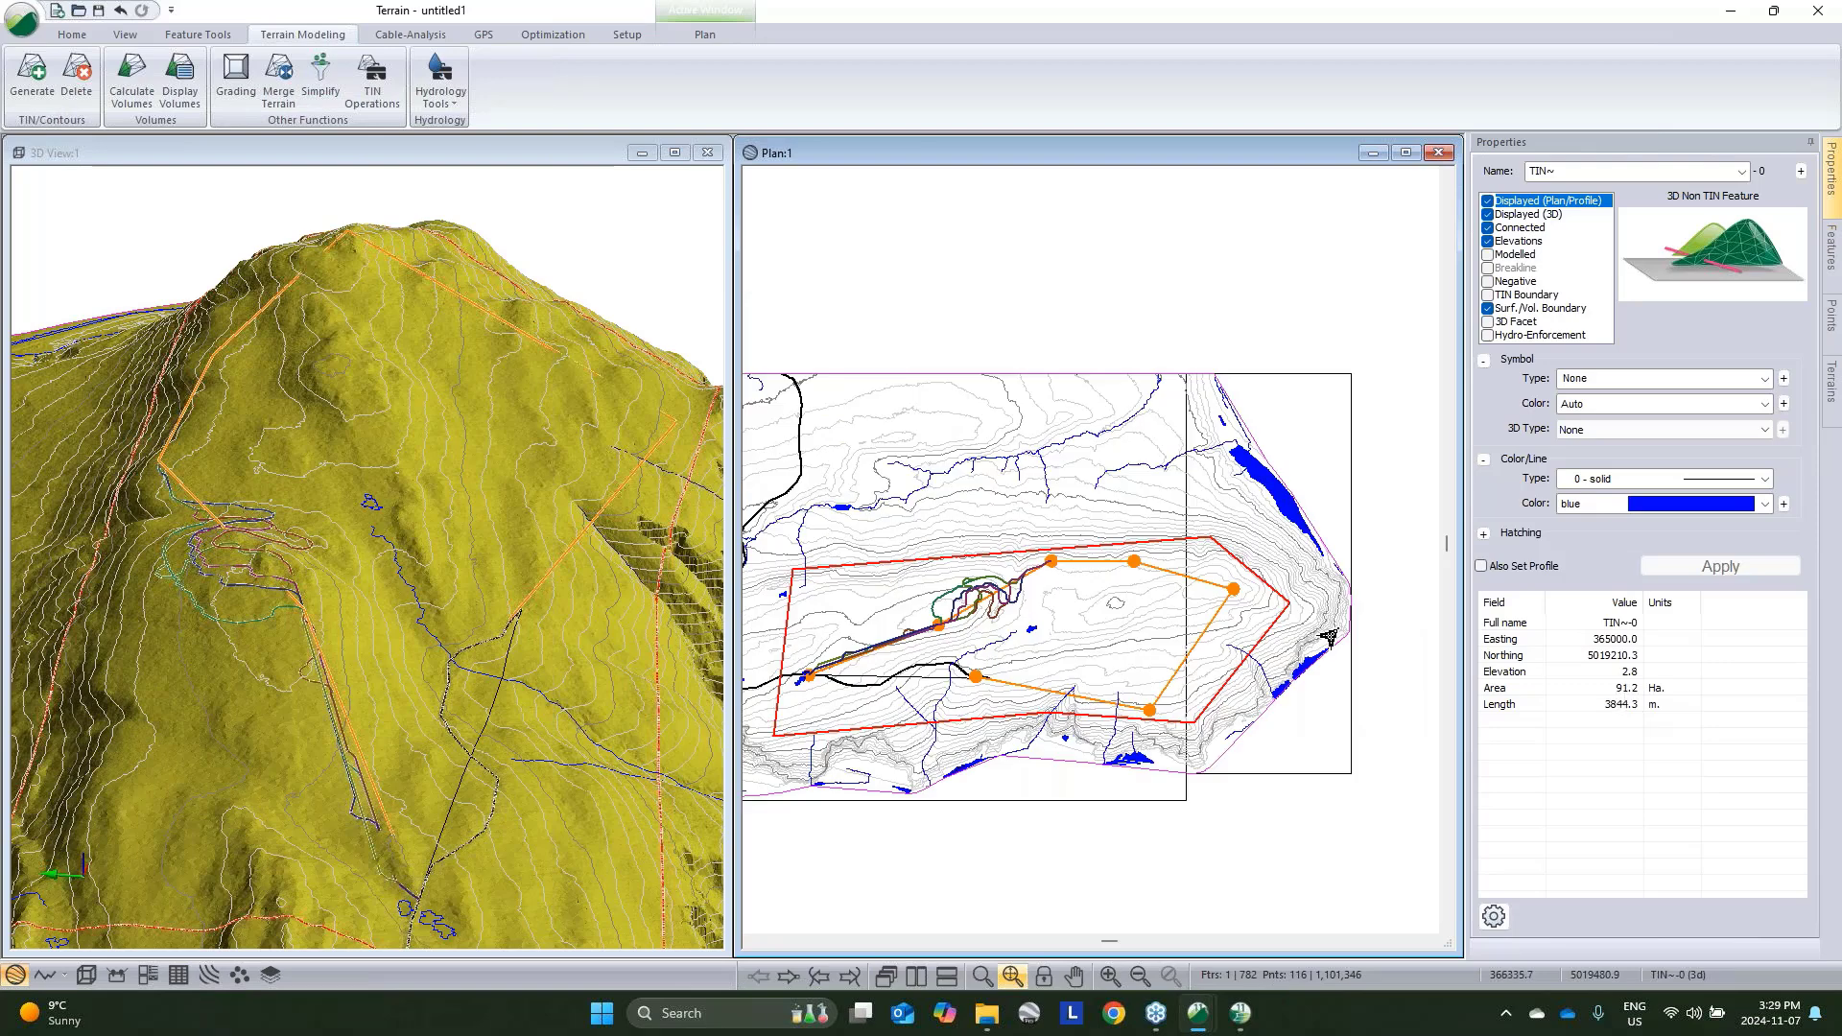
pyautogui.moveTo(1079, 585); pyautogui.dragTo(1101, 585, button='middle')
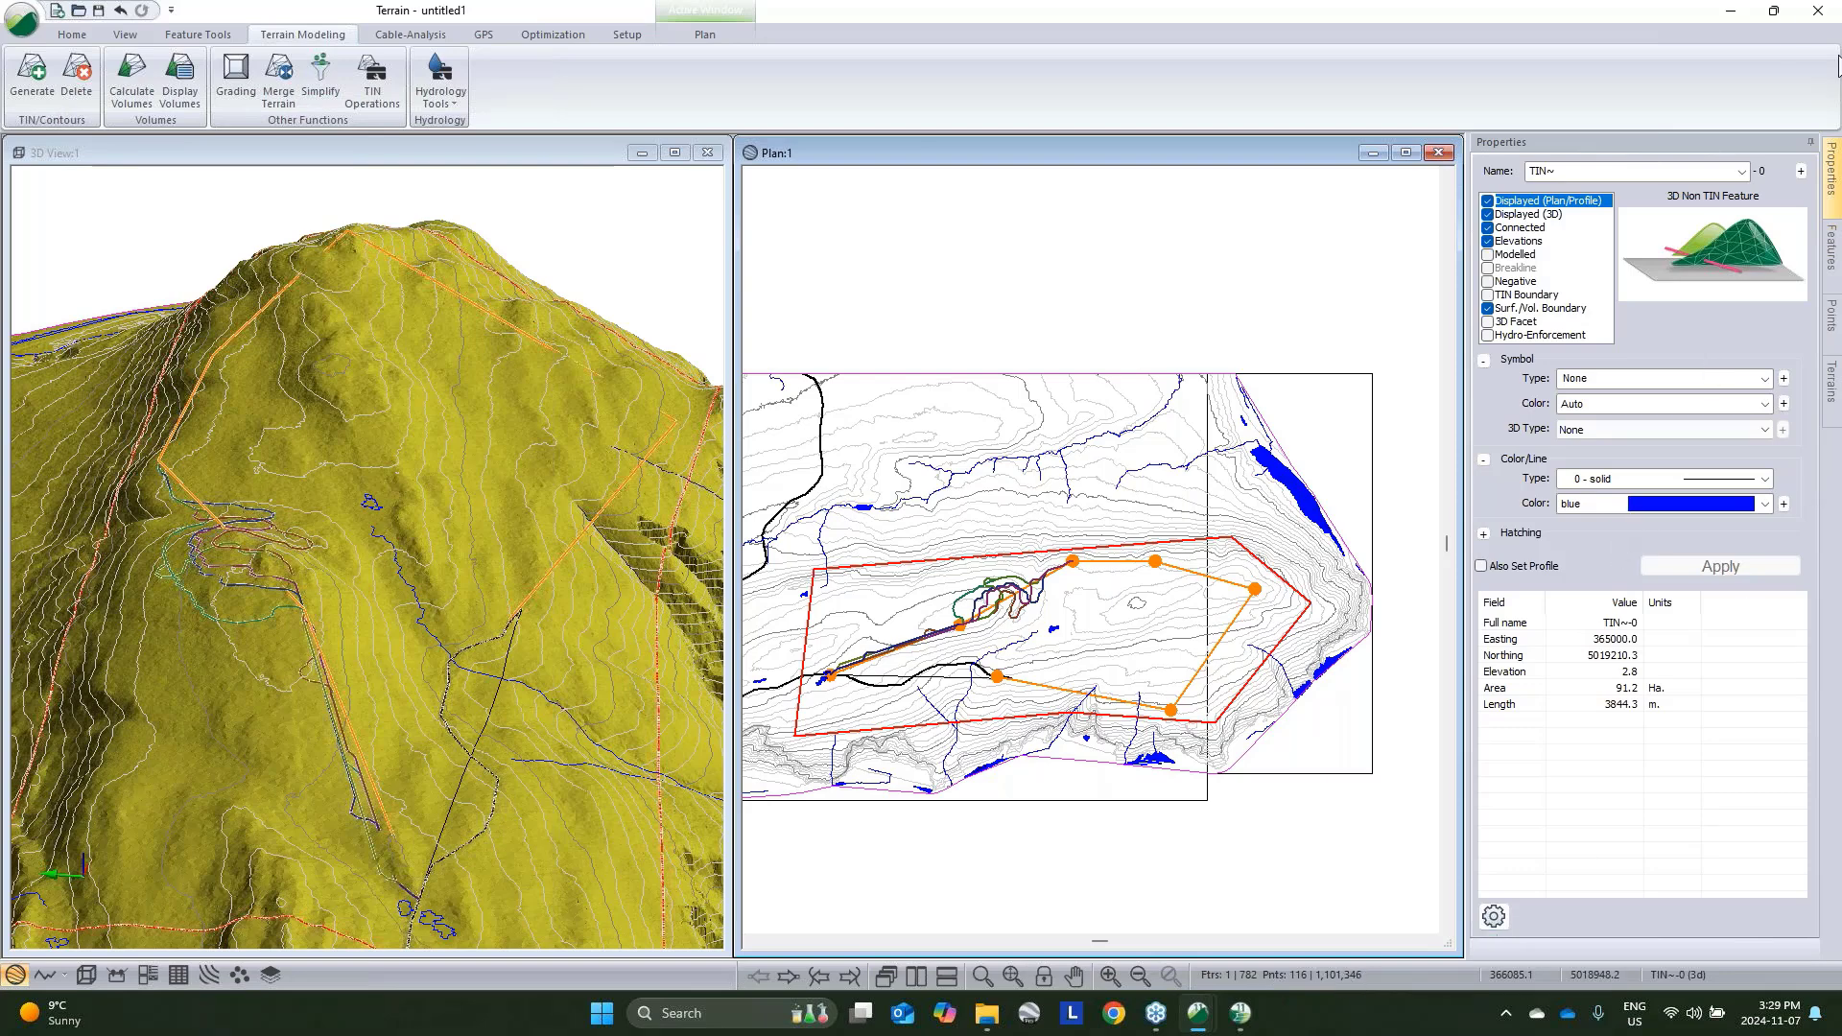
# Return to the Location design and examine the optimized profile together with the mass haul diagram for V-align 1
pyautogui.click(1730, 18)
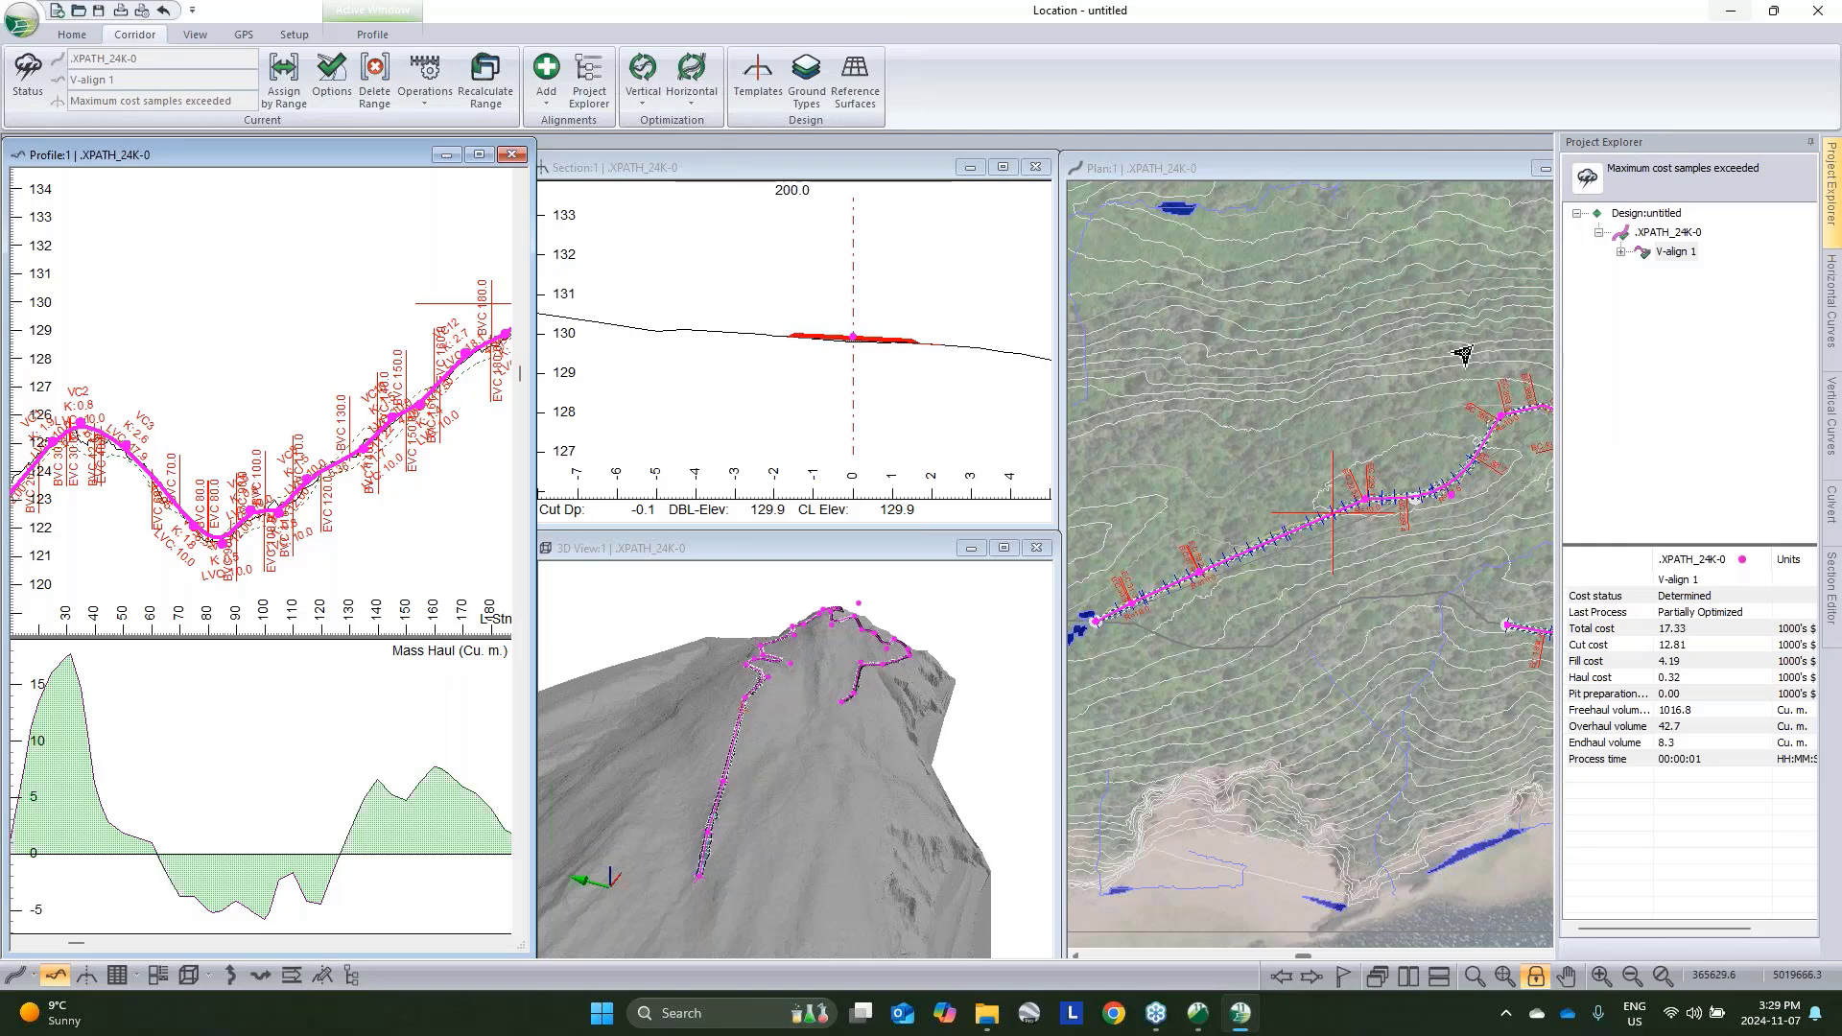
pyautogui.scroll(-3, 181, 457)
pyautogui.moveTo(181, 456); pyautogui.dragTo(377, 446, button='middle')
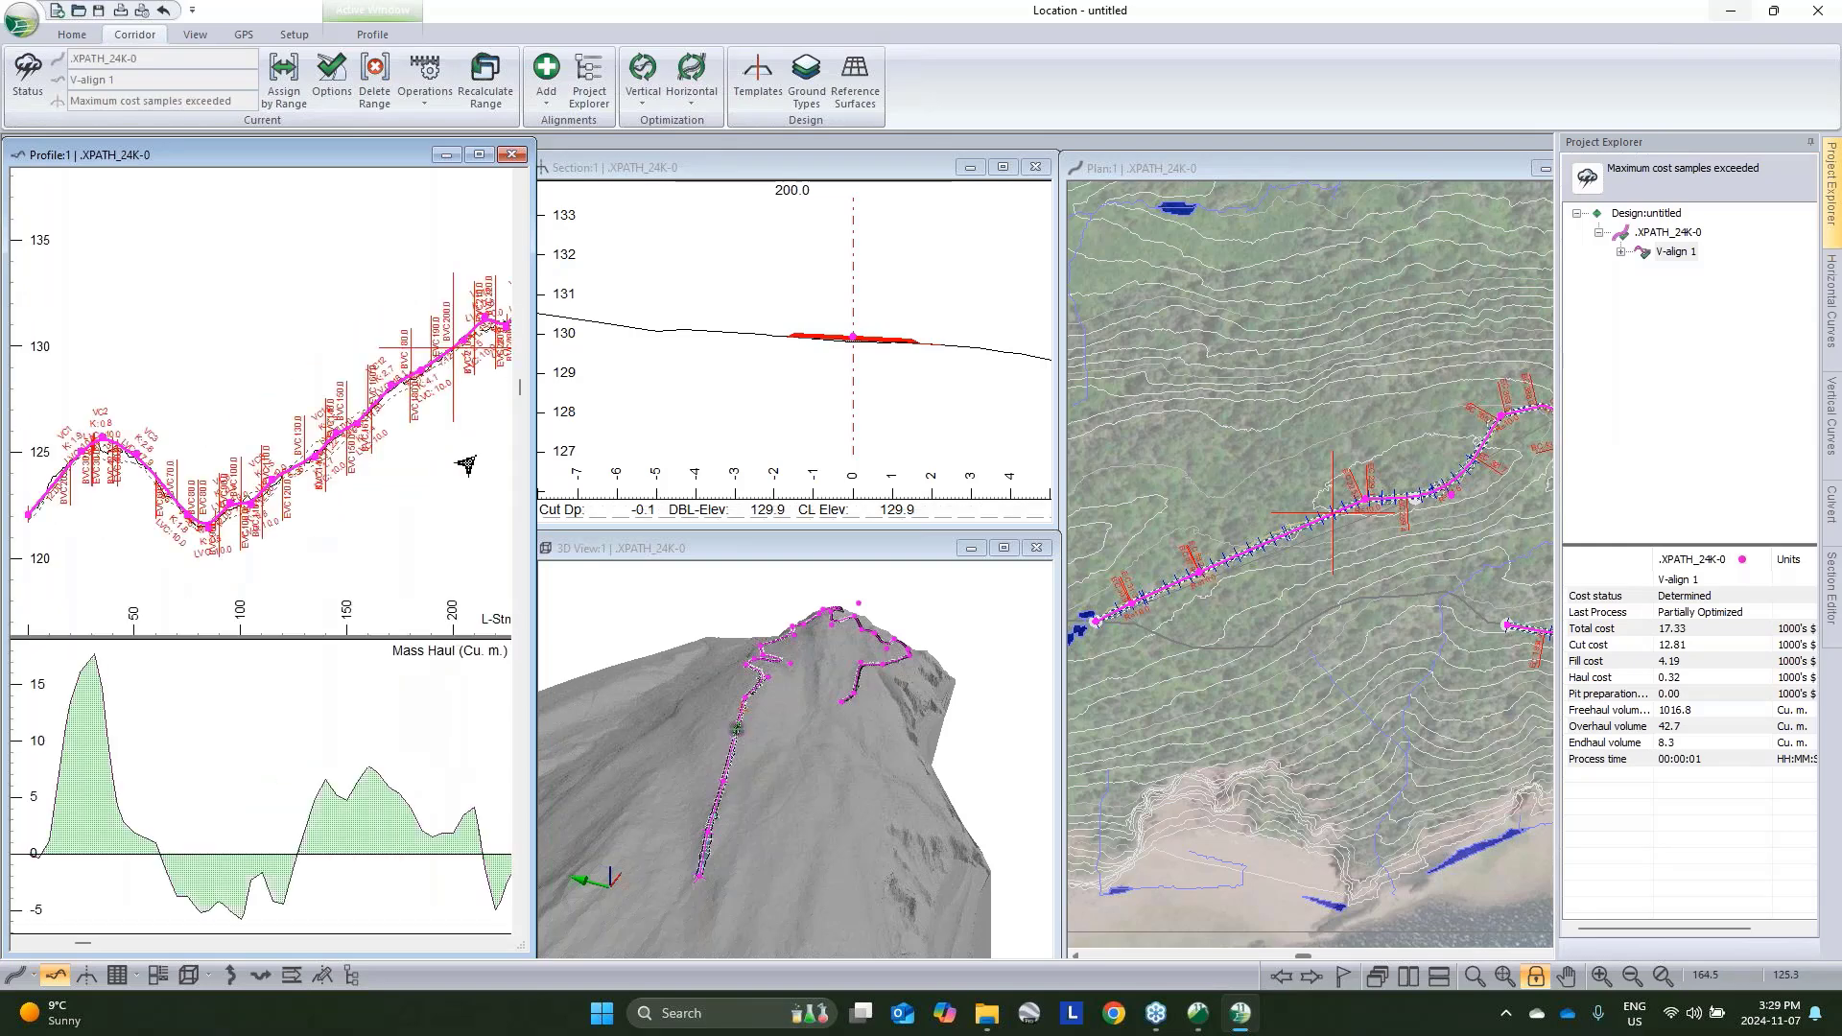
pyautogui.click(1538, 977)
pyautogui.moveTo(125, 455); pyautogui.dragTo(230, 419, button='middle')
pyautogui.scroll(2, 230, 419)
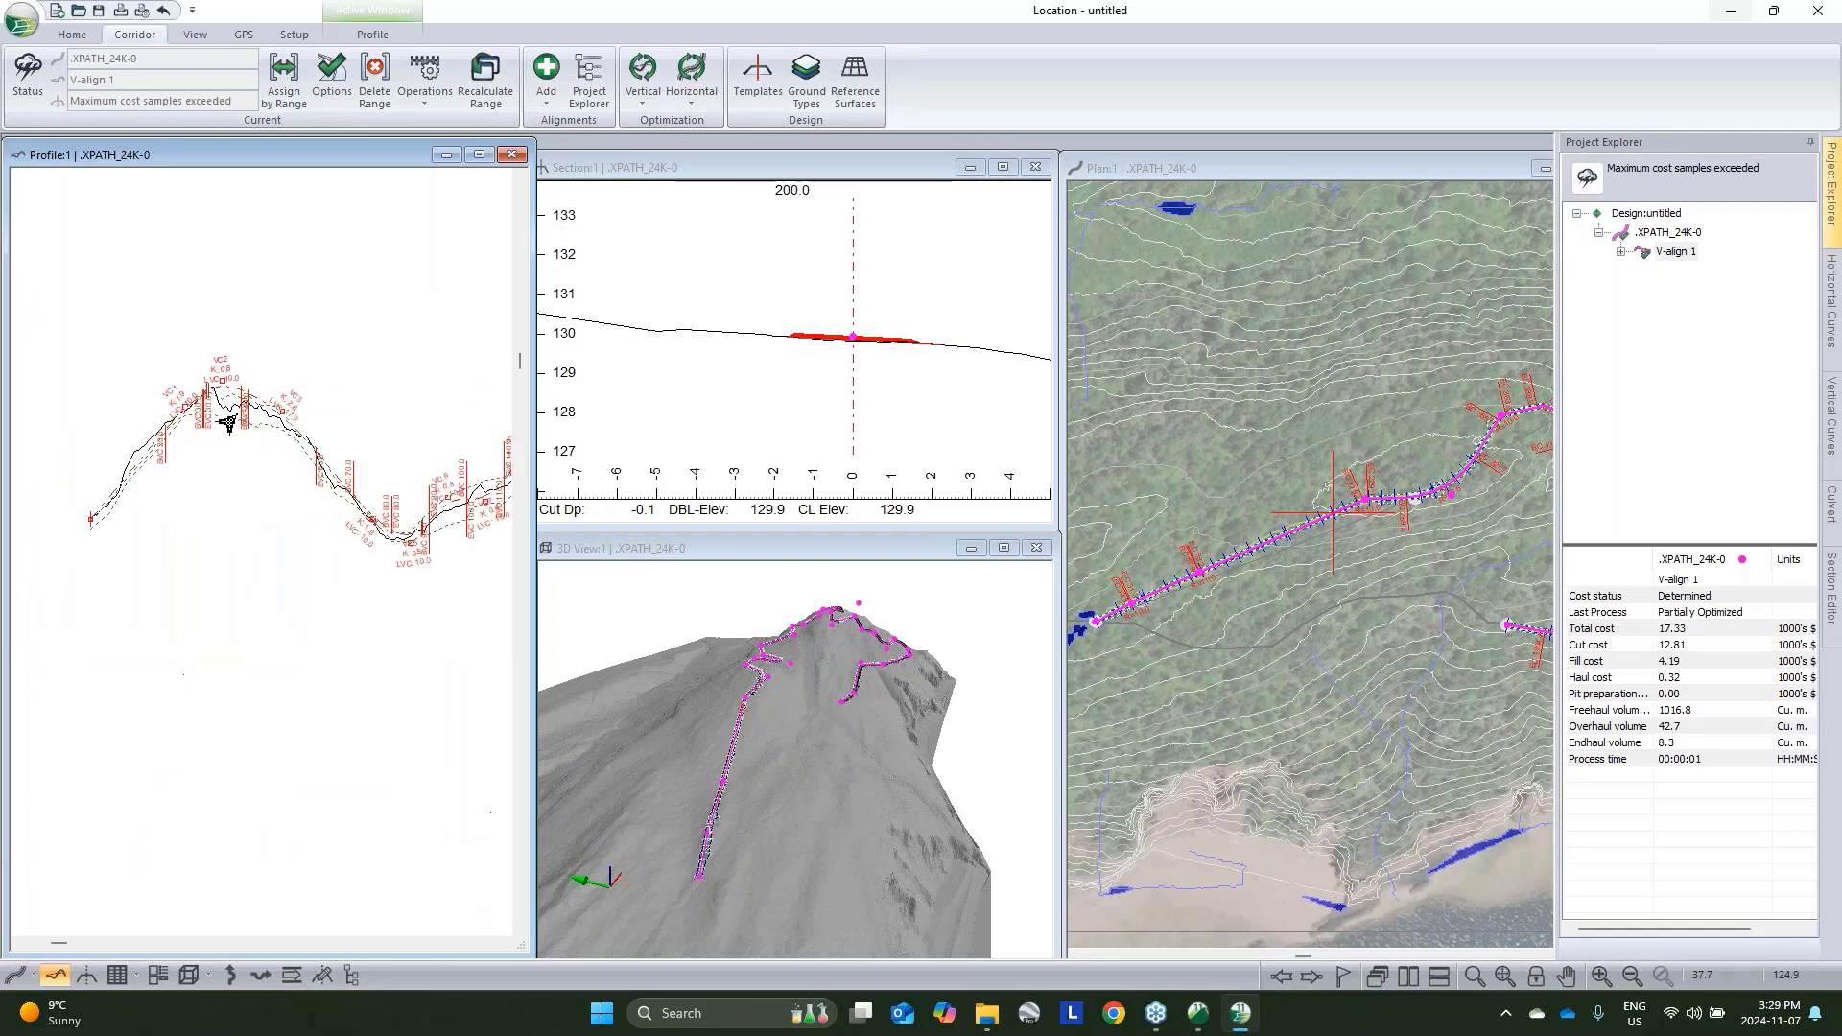
pyautogui.moveTo(418, 413); pyautogui.dragTo(334, 463, button='middle')
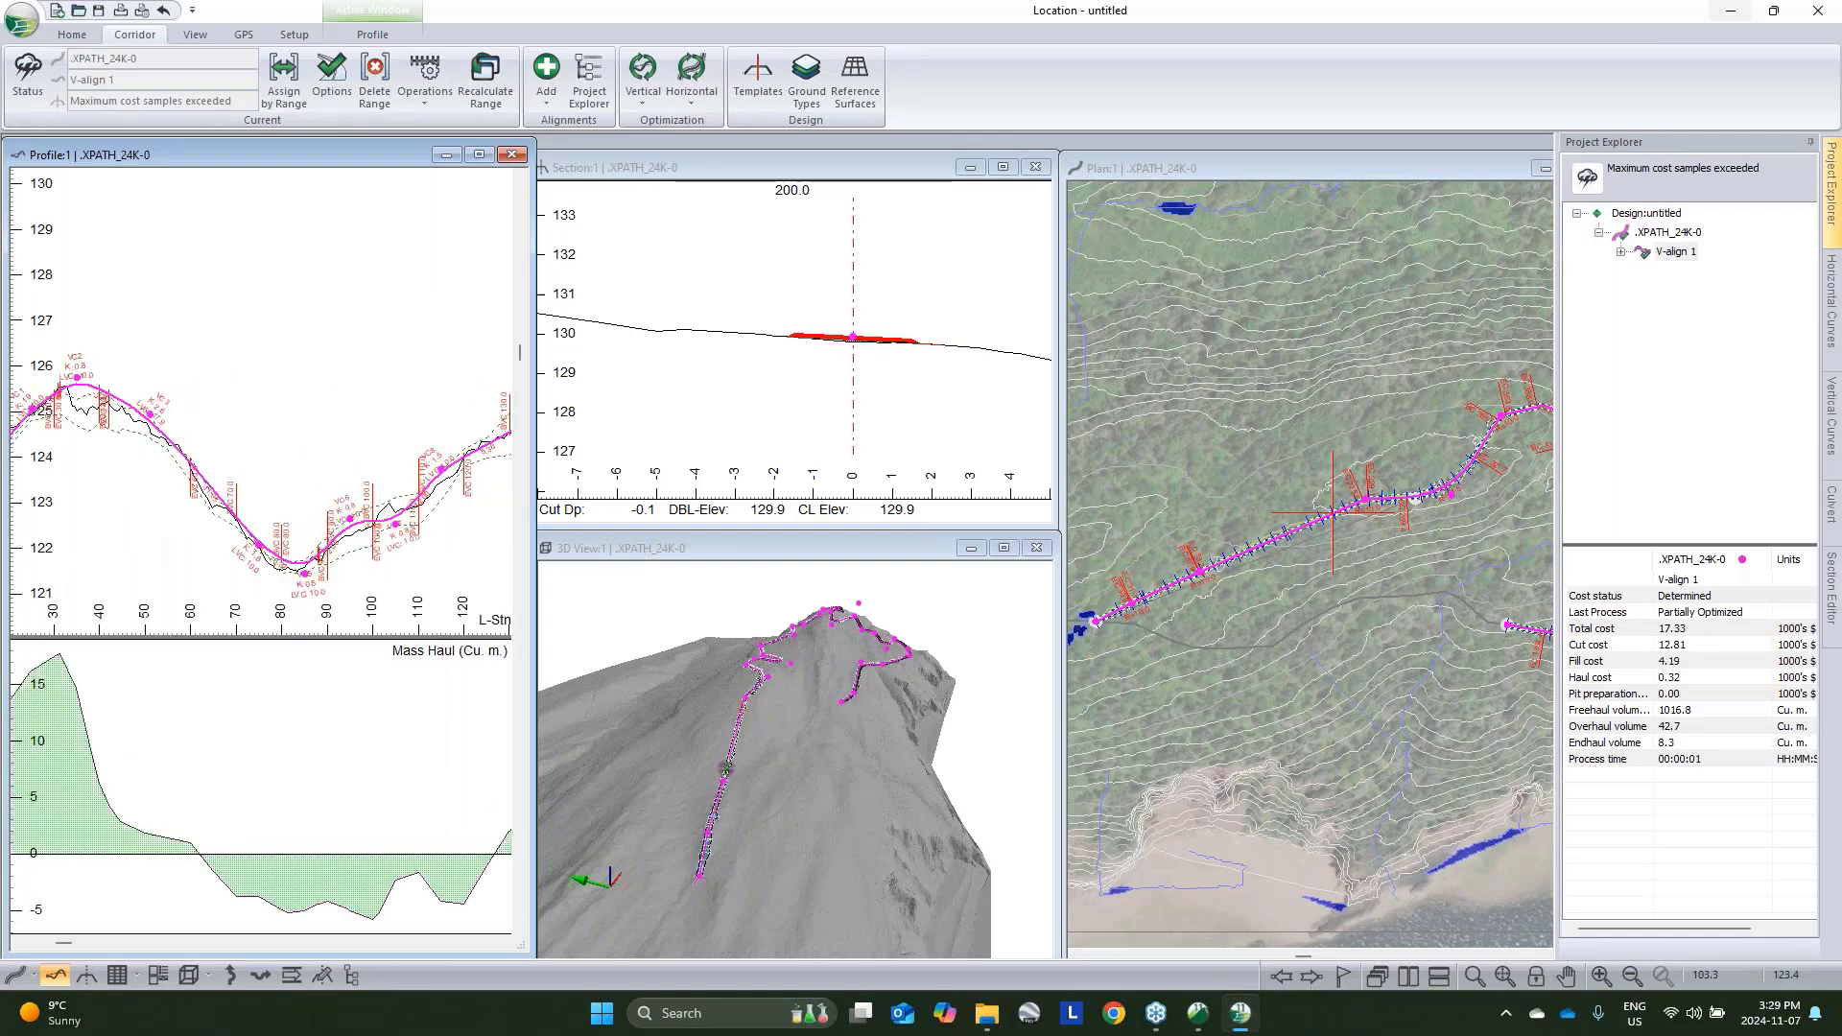
pyautogui.moveTo(454, 446)
pyautogui.mouseDown(button='middle')
pyautogui.moveTo(289, 488)
pyautogui.moveTo(430, 461)
pyautogui.mouseUp(button='middle')
pyautogui.scroll(-2, 348, 472)
pyautogui.scroll(-1, 342, 480)
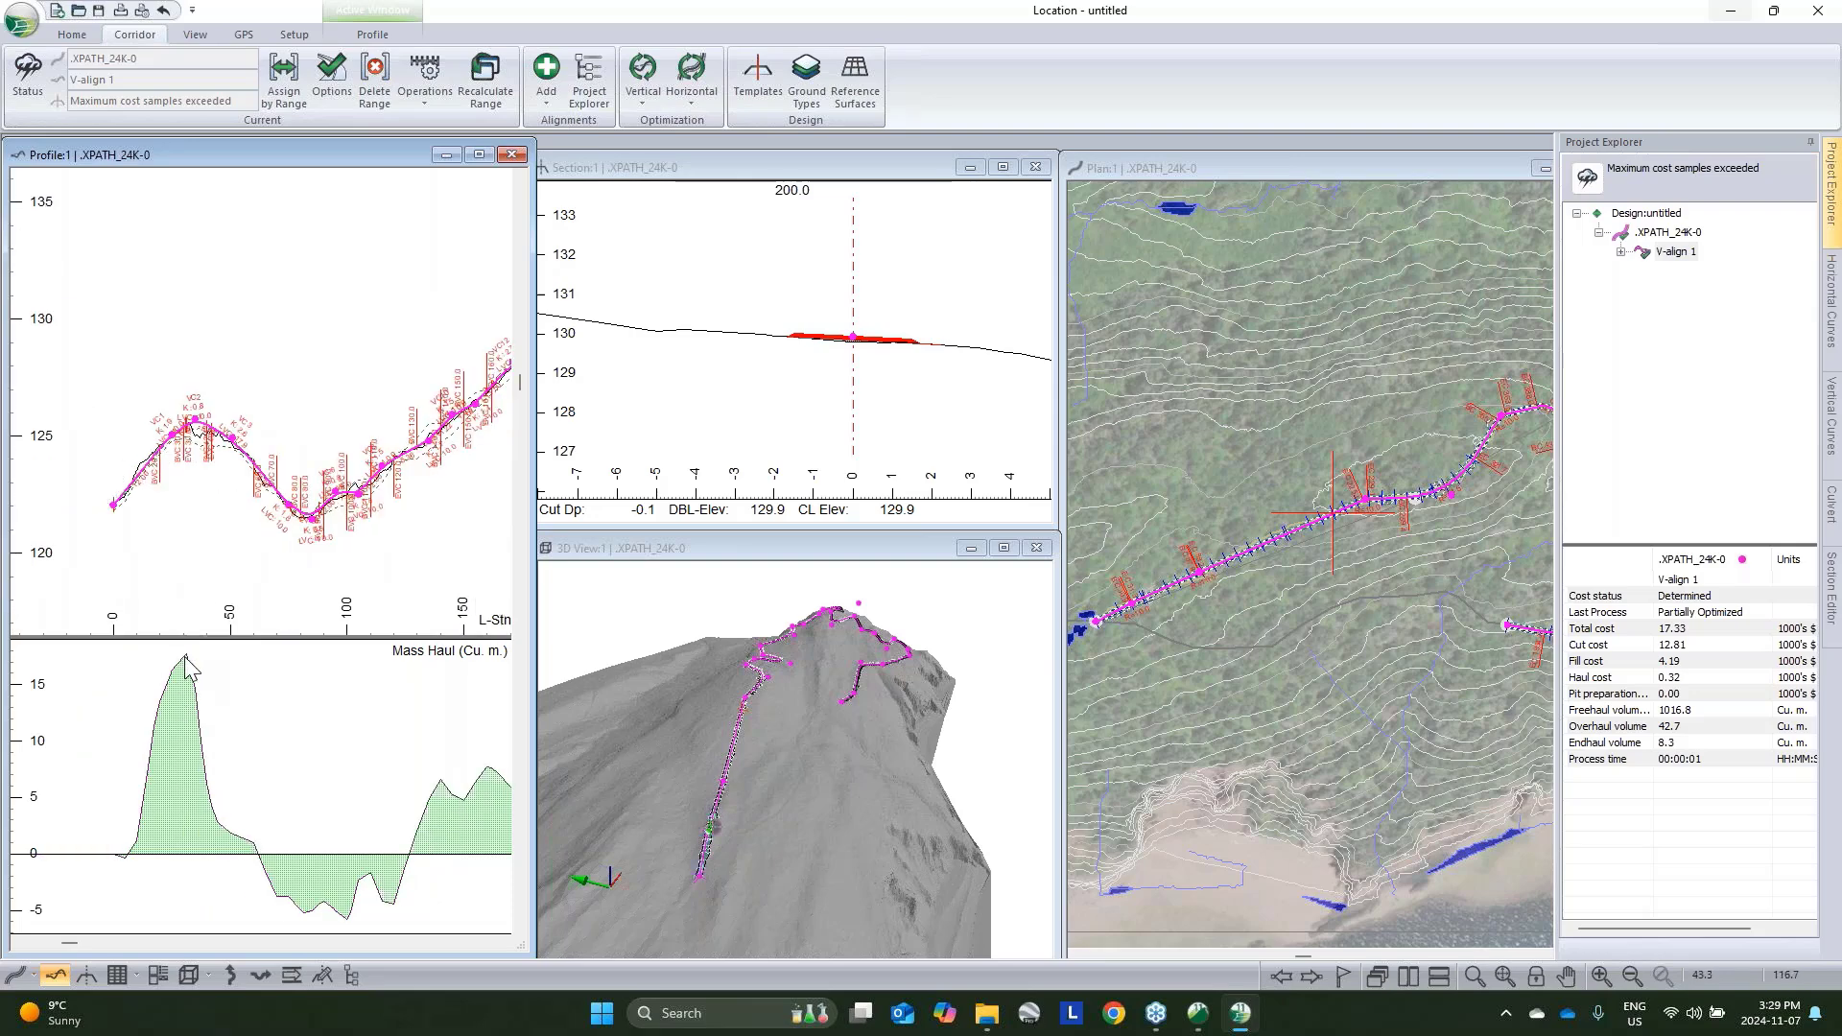
pyautogui.moveTo(185, 663)
pyautogui.moveTo(324, 506); pyautogui.dragTo(124, 550, button='middle')
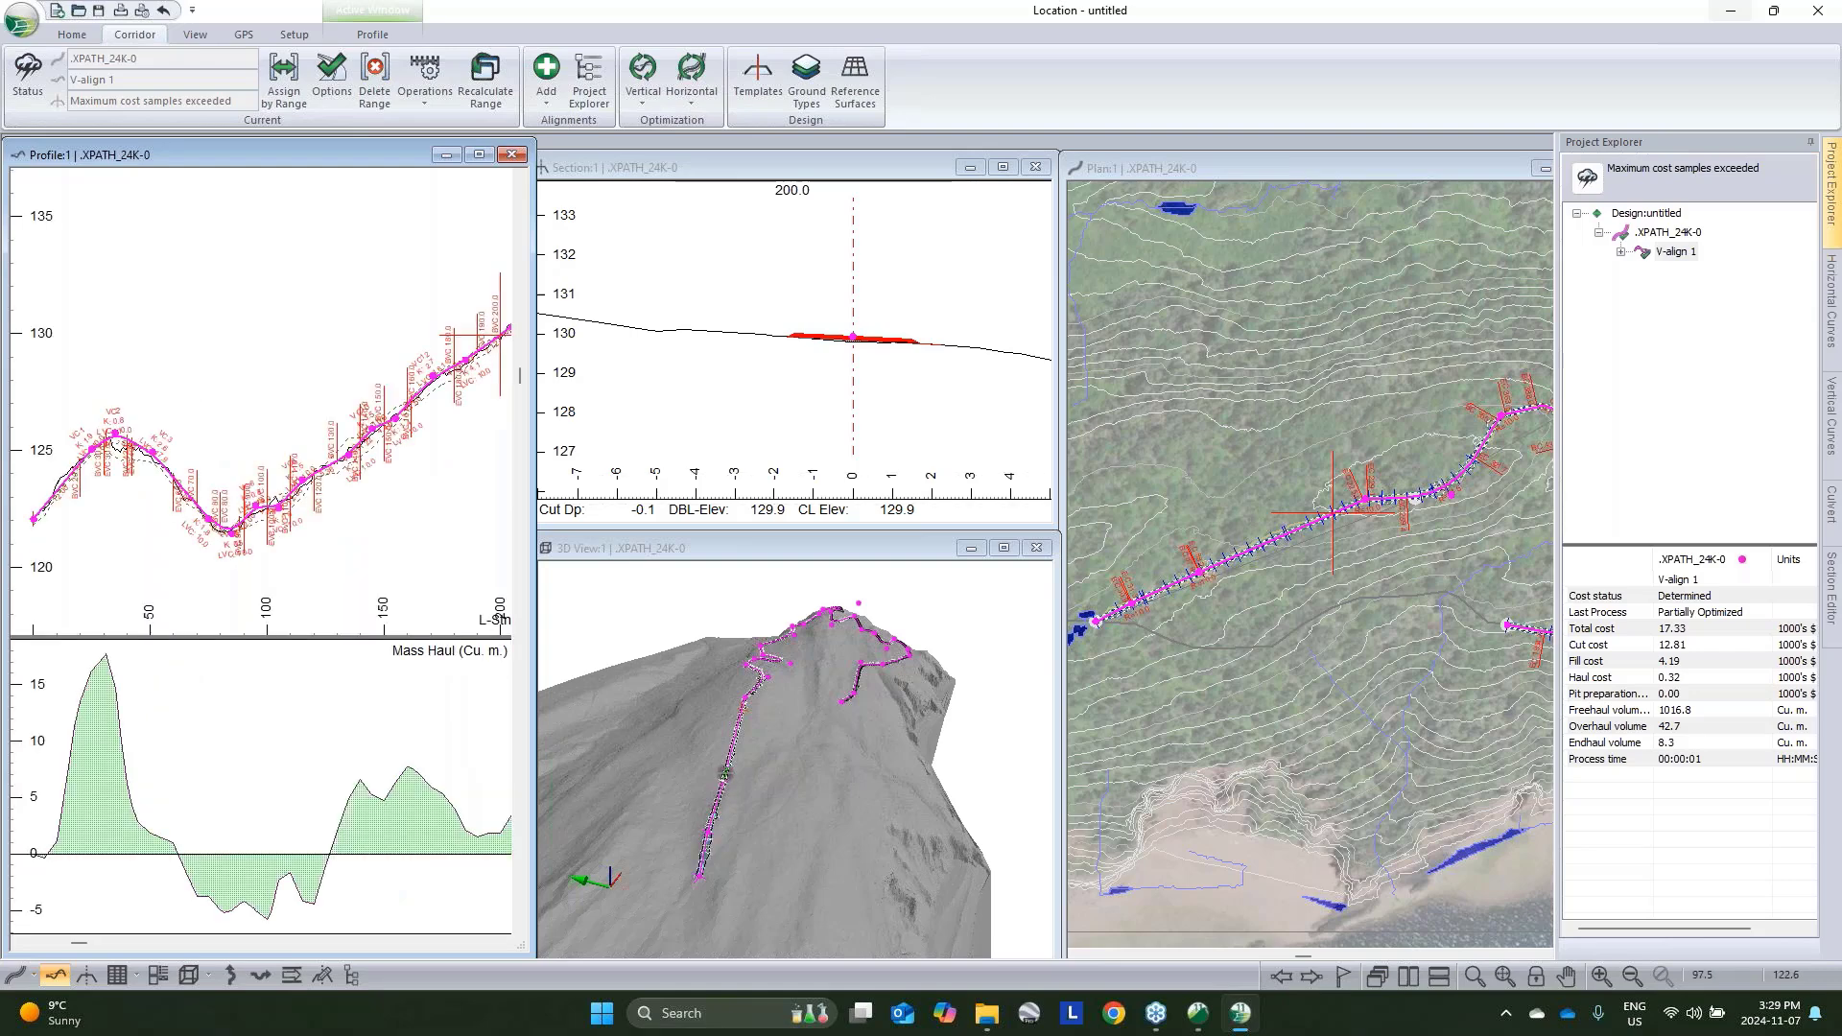
# In the 3D view options, set the displayed .XPATH_24K-0 corridor surface to the layer SG - Subgrade material
pyautogui.scroll(3, 698, 783)
pyautogui.scroll(3, 697, 782)
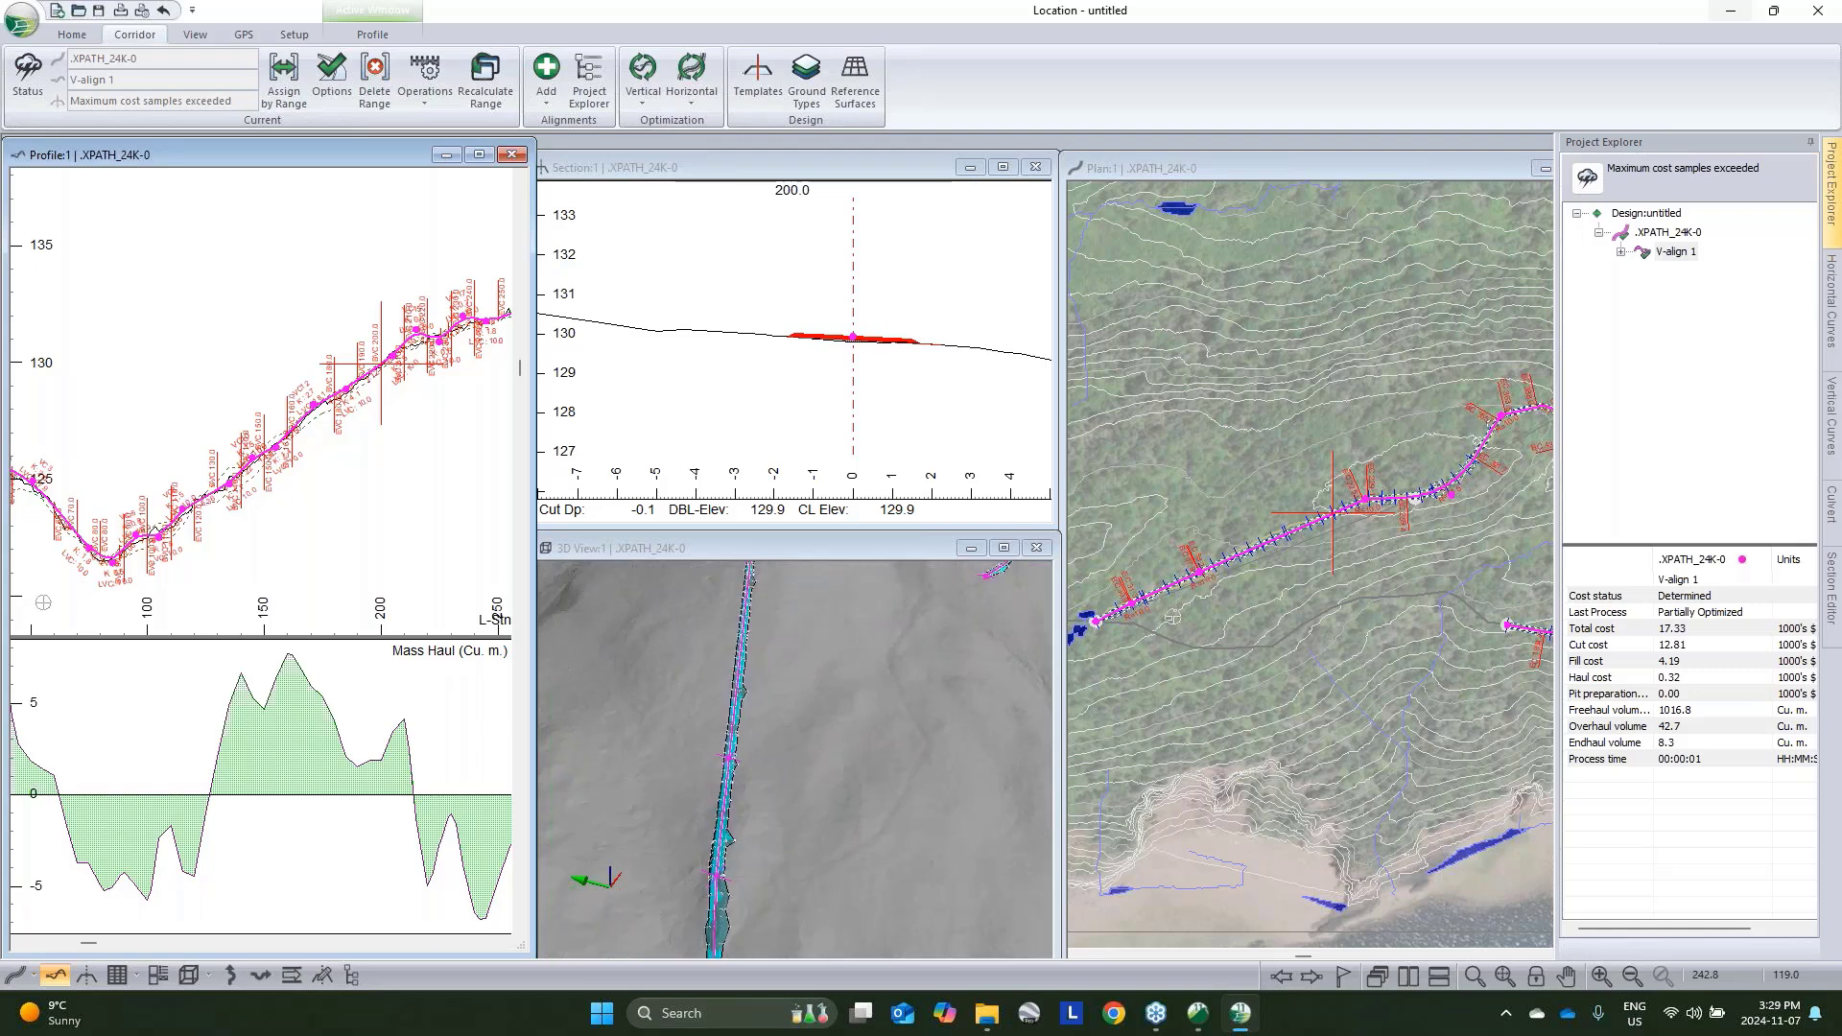
pyautogui.moveTo(759, 816); pyautogui.dragTo(758, 748)
pyautogui.scroll(2, 758, 749)
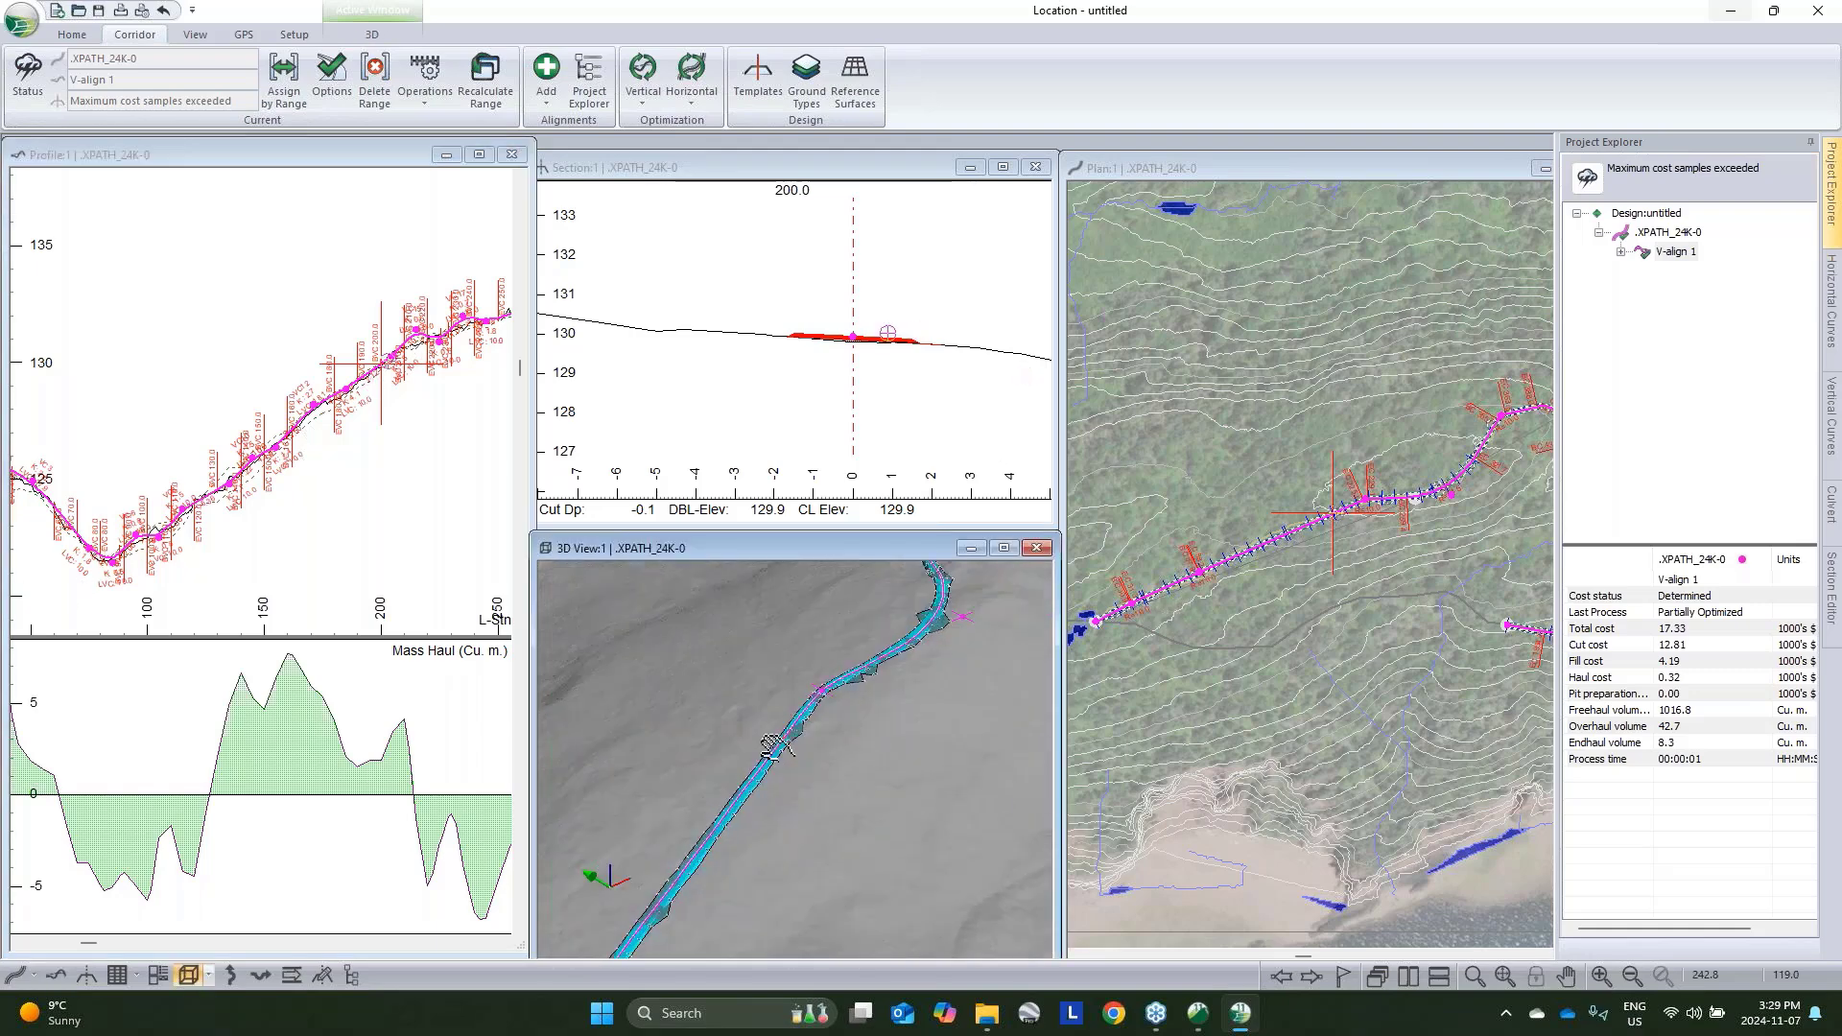
pyautogui.scroll(3, 830, 695)
pyautogui.scroll(2, 835, 697)
pyautogui.rightClick(871, 667)
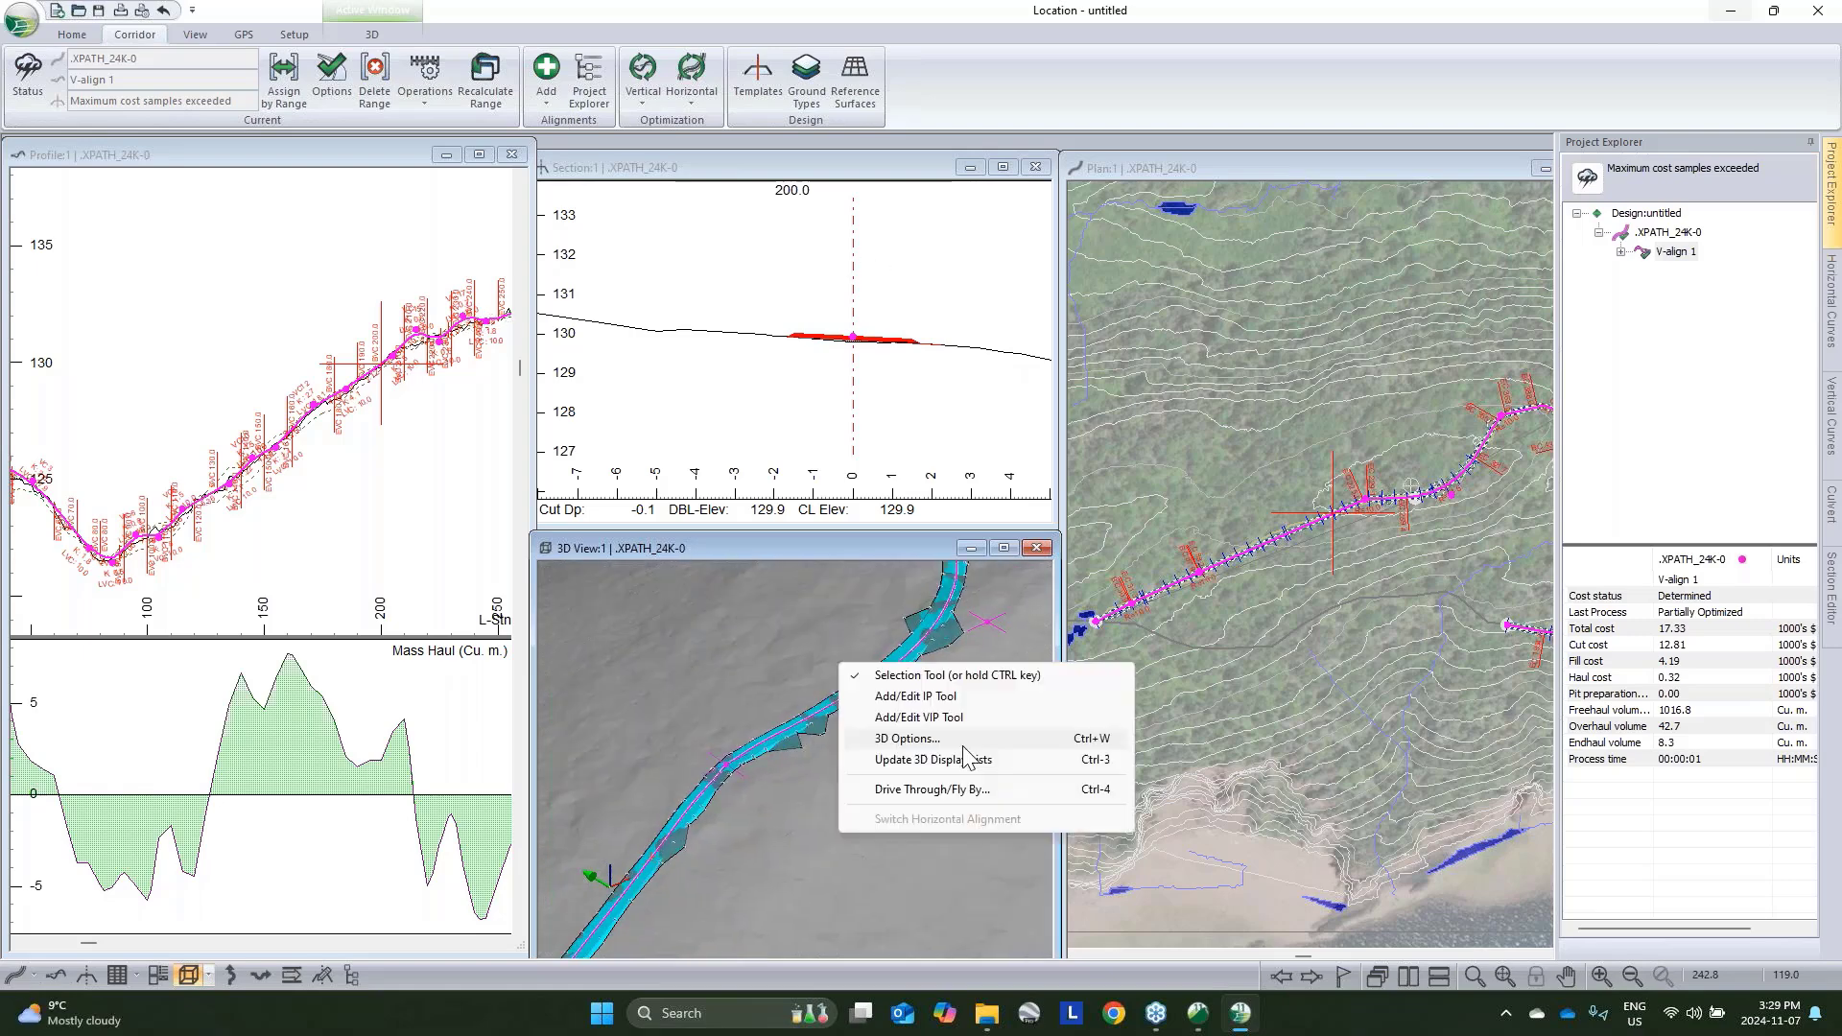
pyautogui.click(968, 756)
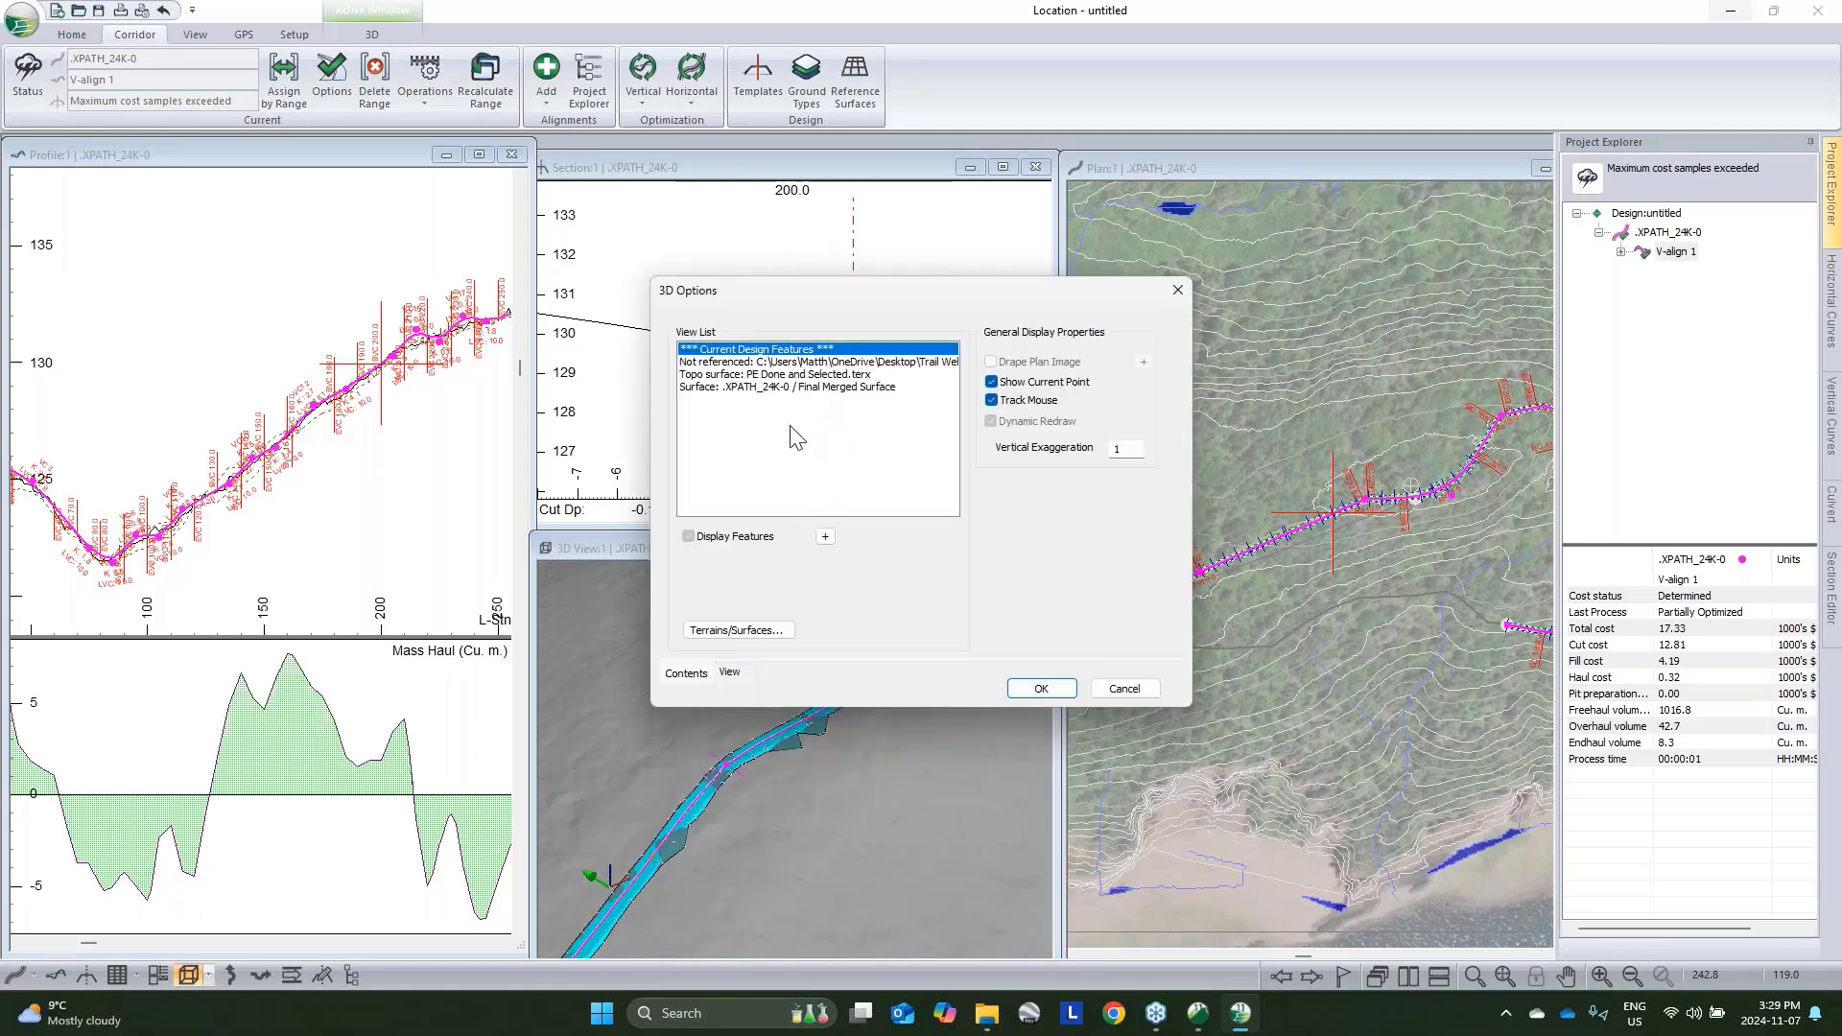
pyautogui.click(751, 387)
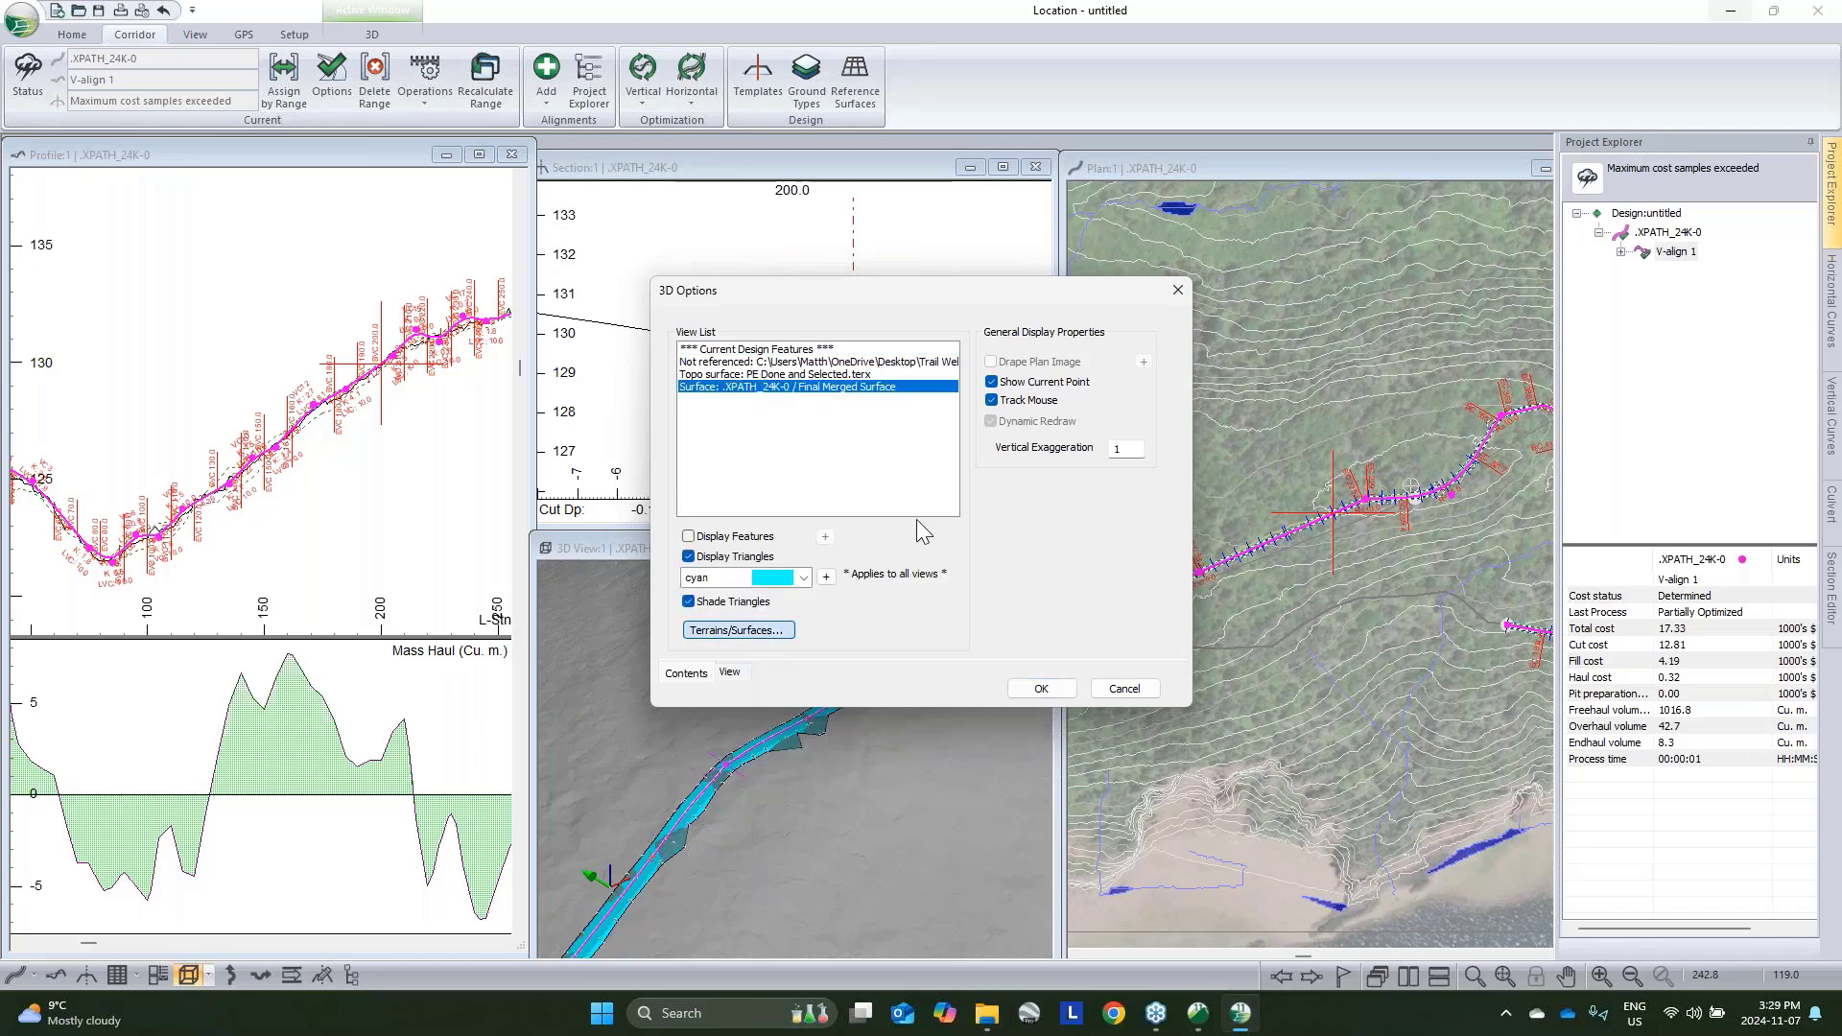
pyautogui.click(916, 481)
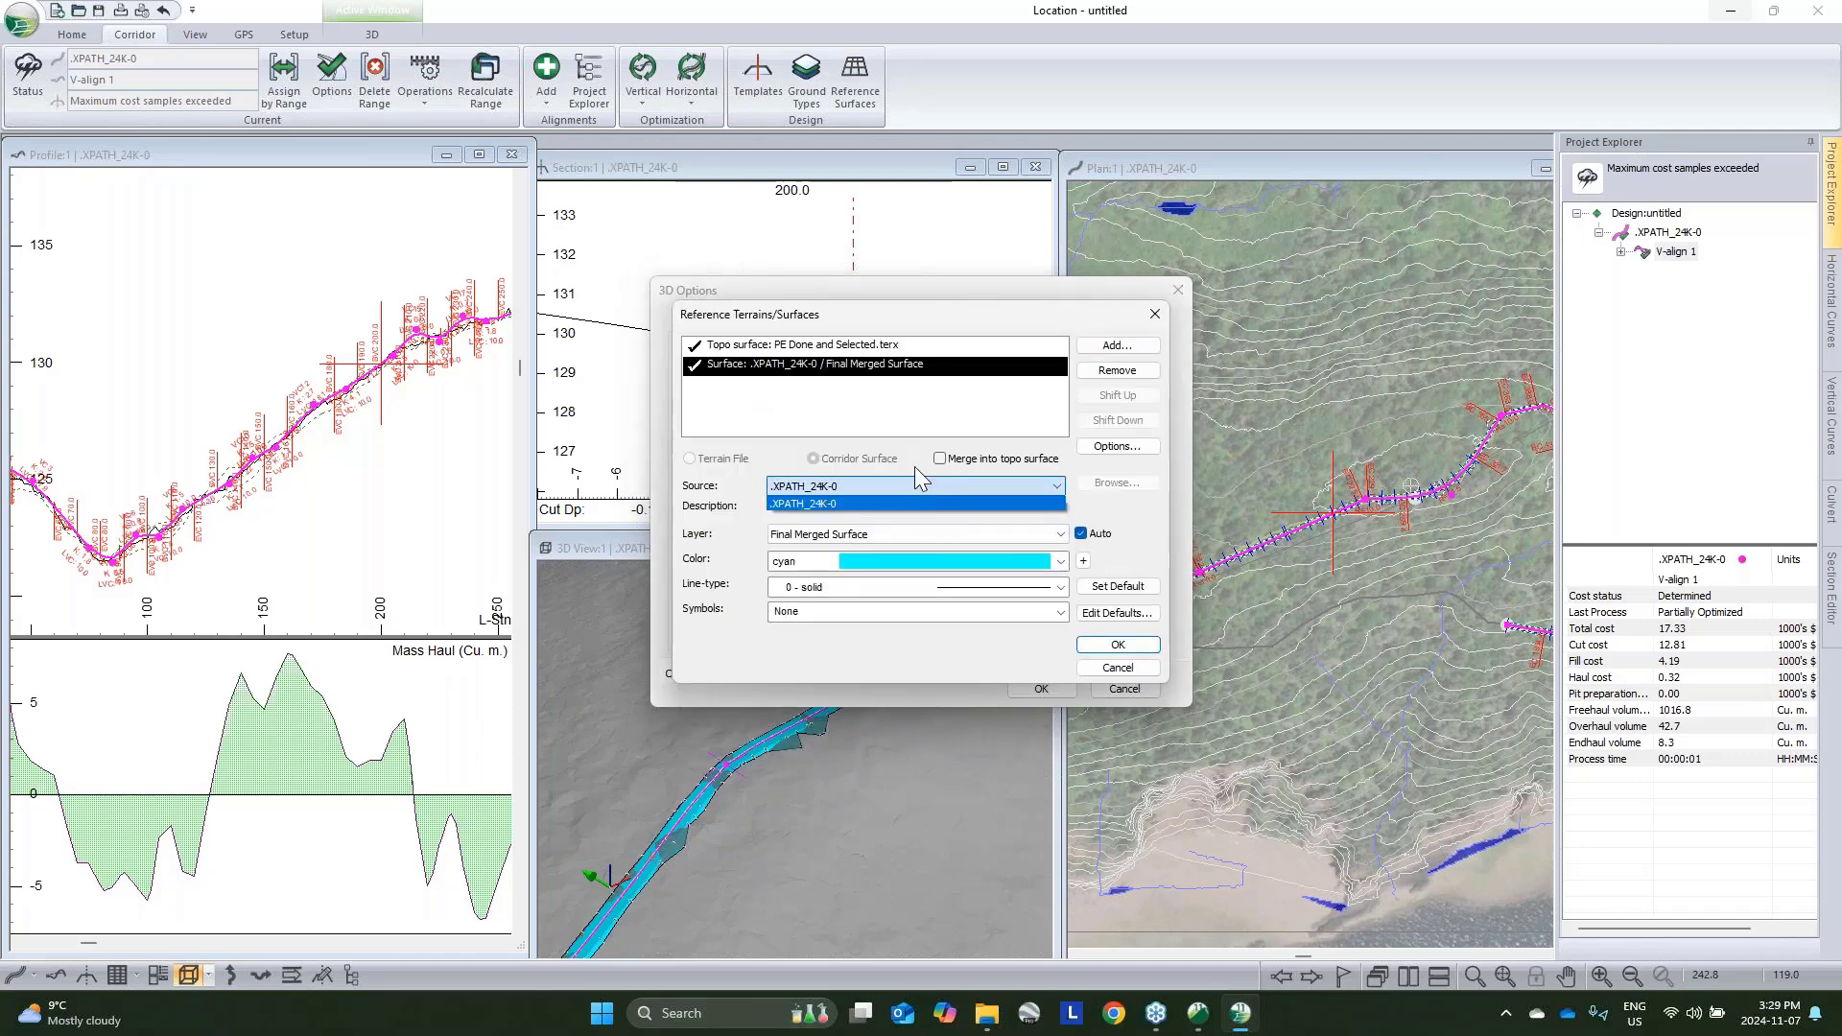
pyautogui.click(916, 503)
pyautogui.click(912, 534)
pyautogui.click(898, 566)
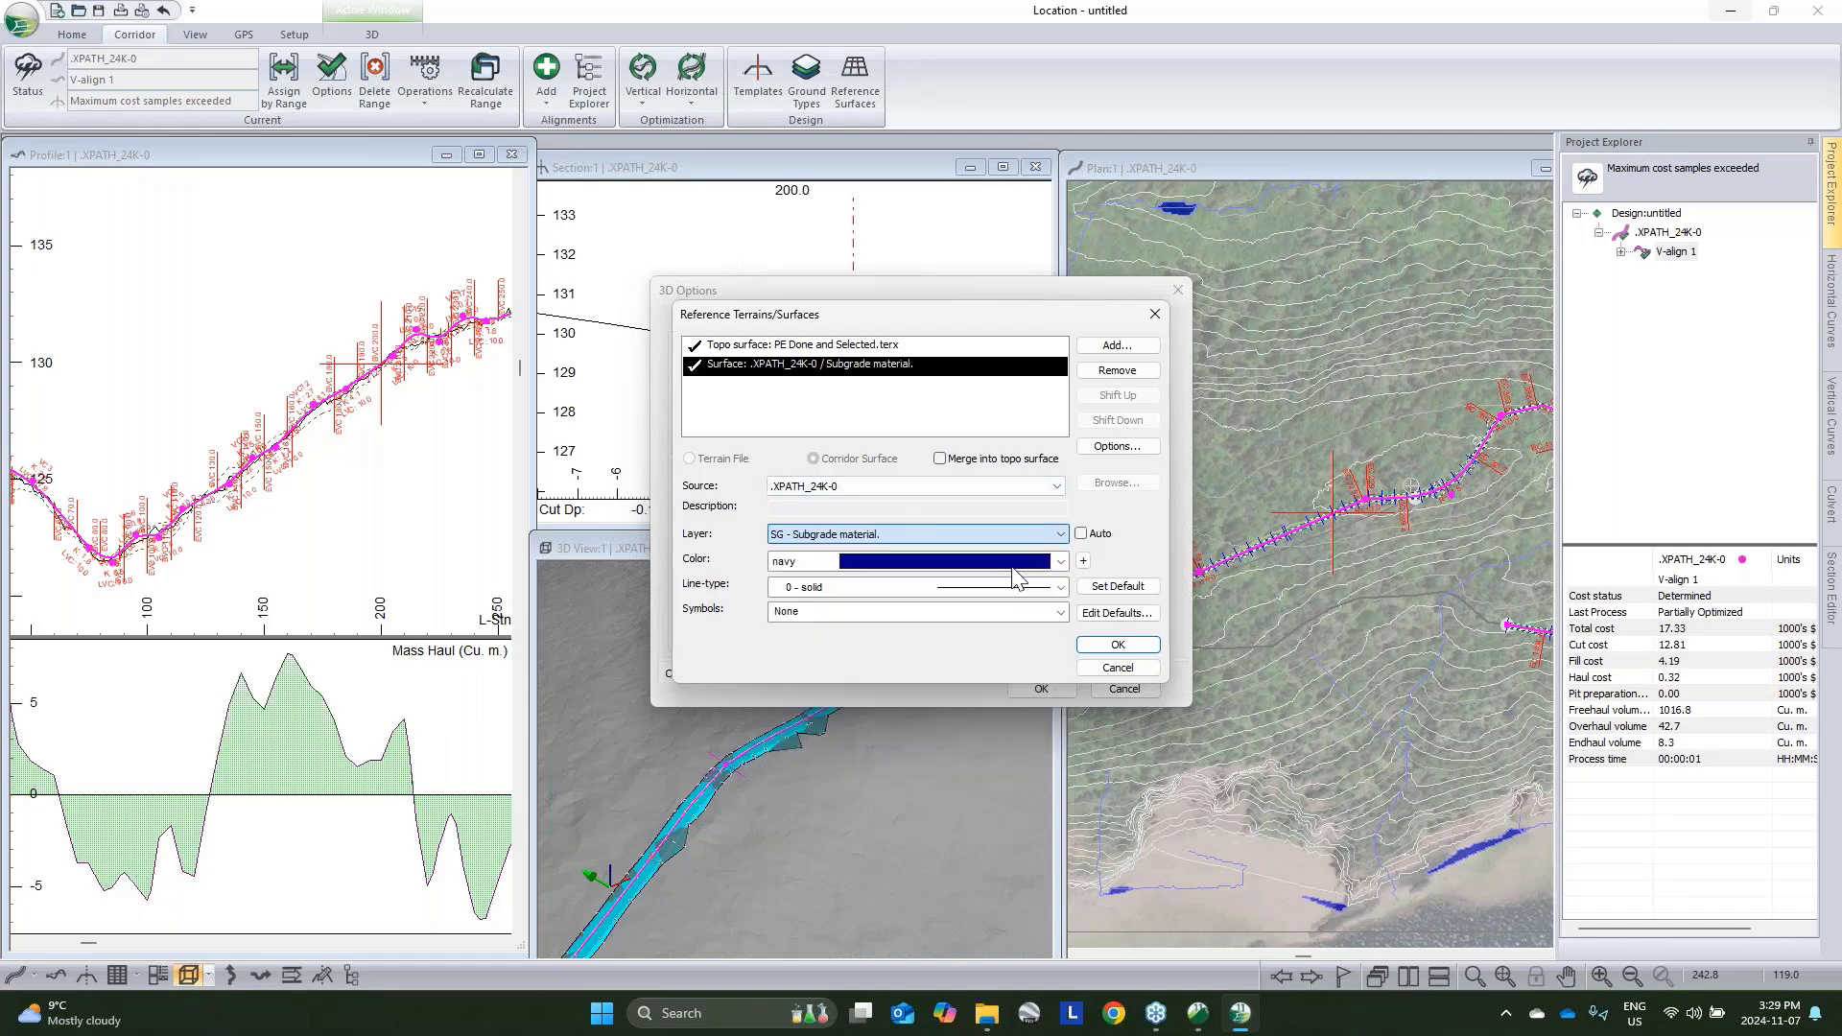
pyautogui.click(1118, 644)
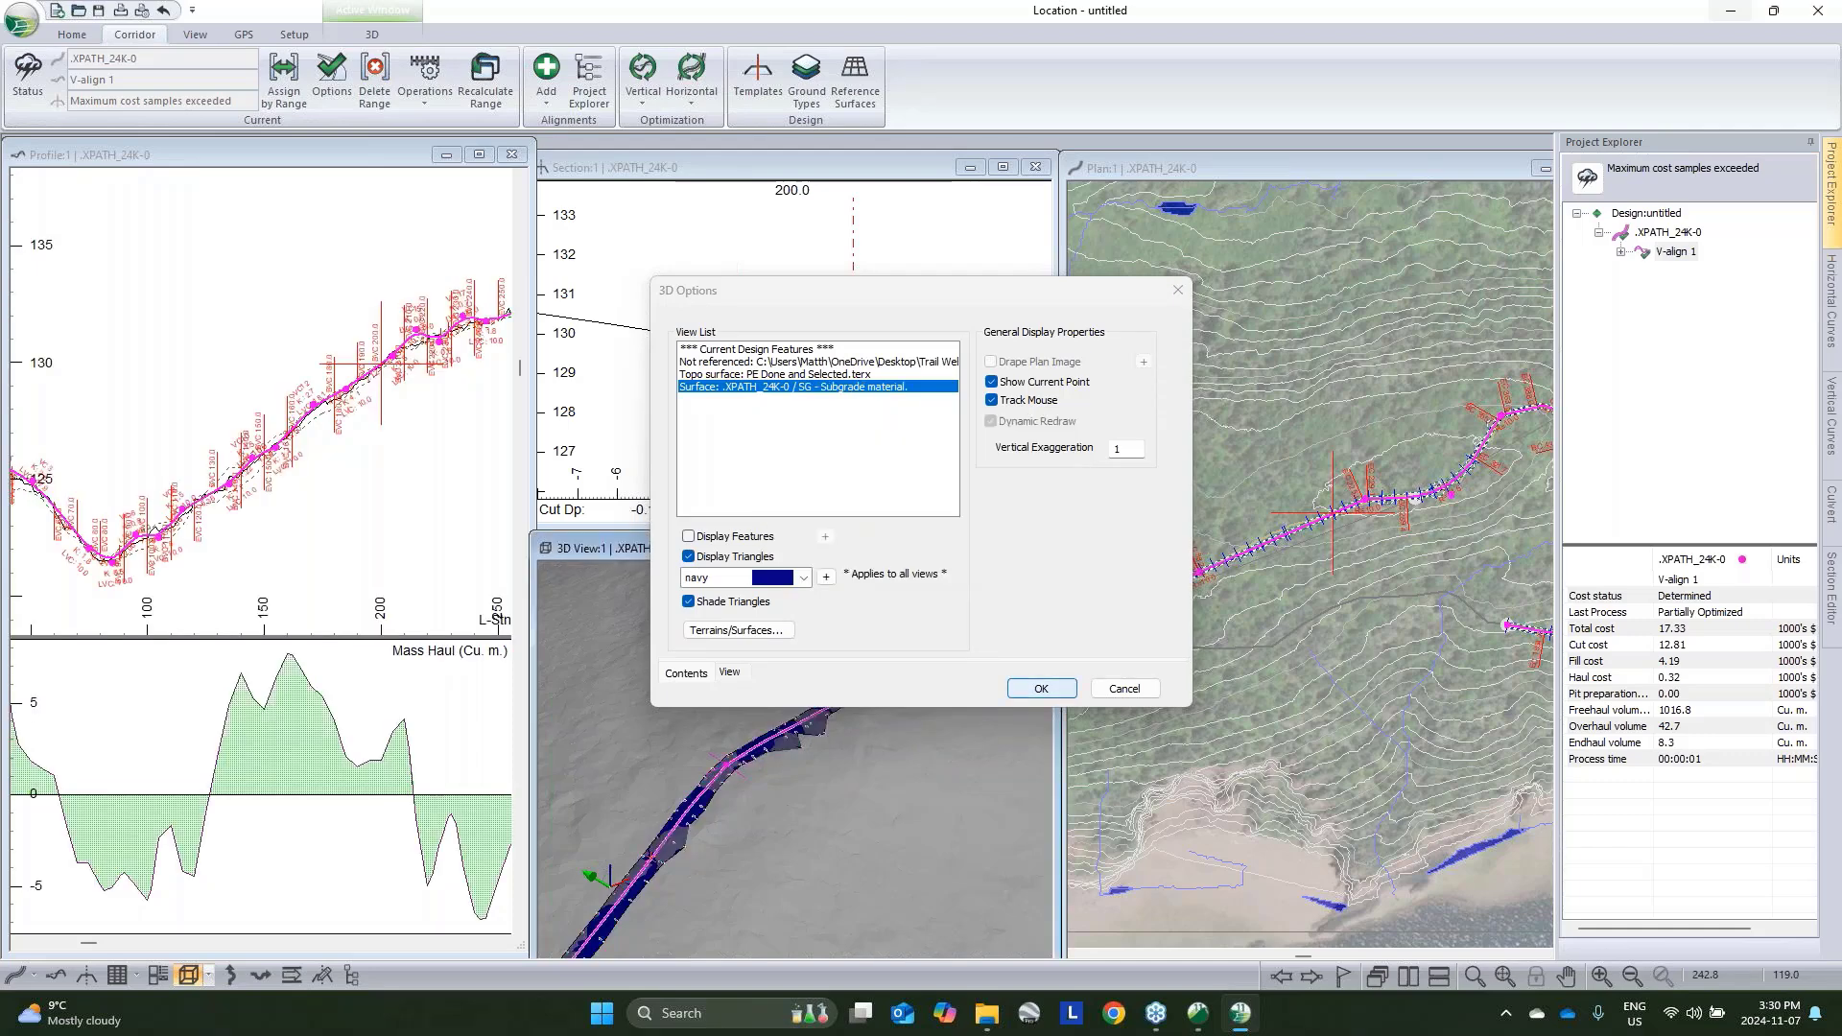
pyautogui.click(1041, 688)
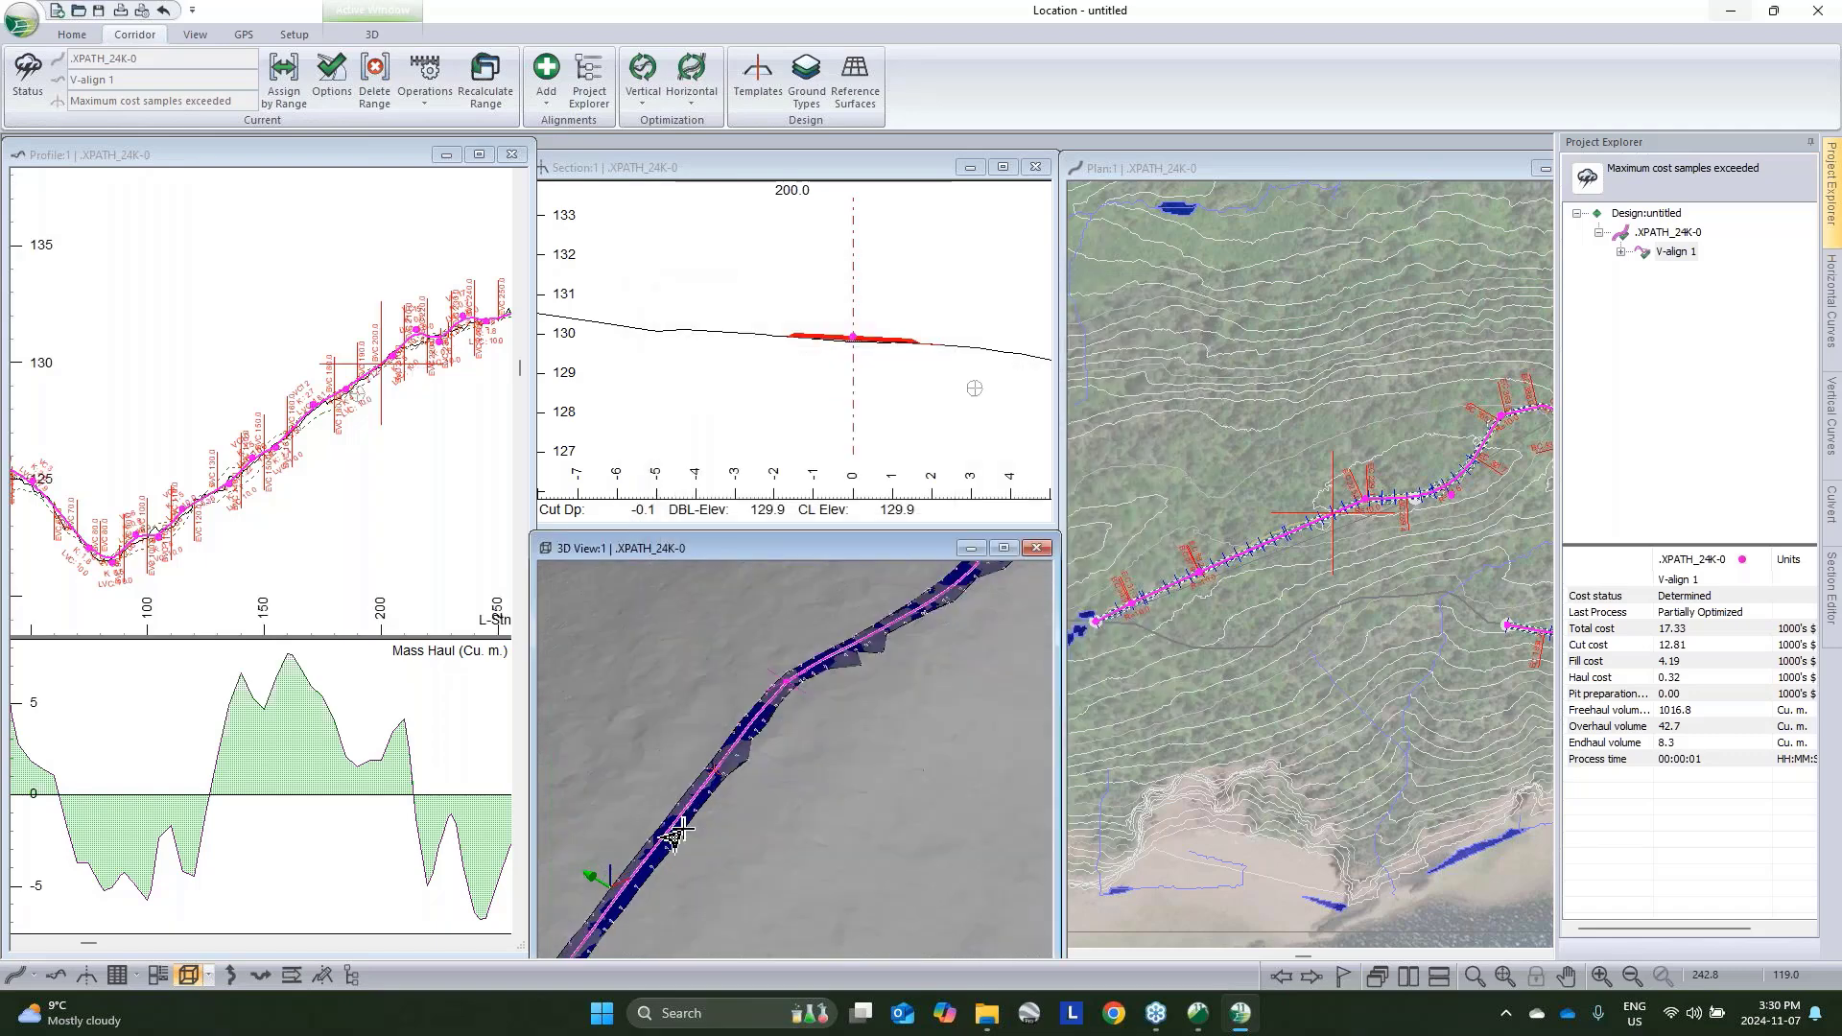
# Examine the subgrade surface along the road in the 3D view and compare it with the matching profile sections
pyautogui.moveTo(683, 828); pyautogui.dragTo(827, 694, button='middle')
pyautogui.moveTo(758, 796); pyautogui.dragTo(893, 638, button='middle')
pyautogui.moveTo(960, 580); pyautogui.dragTo(851, 737, button='middle')
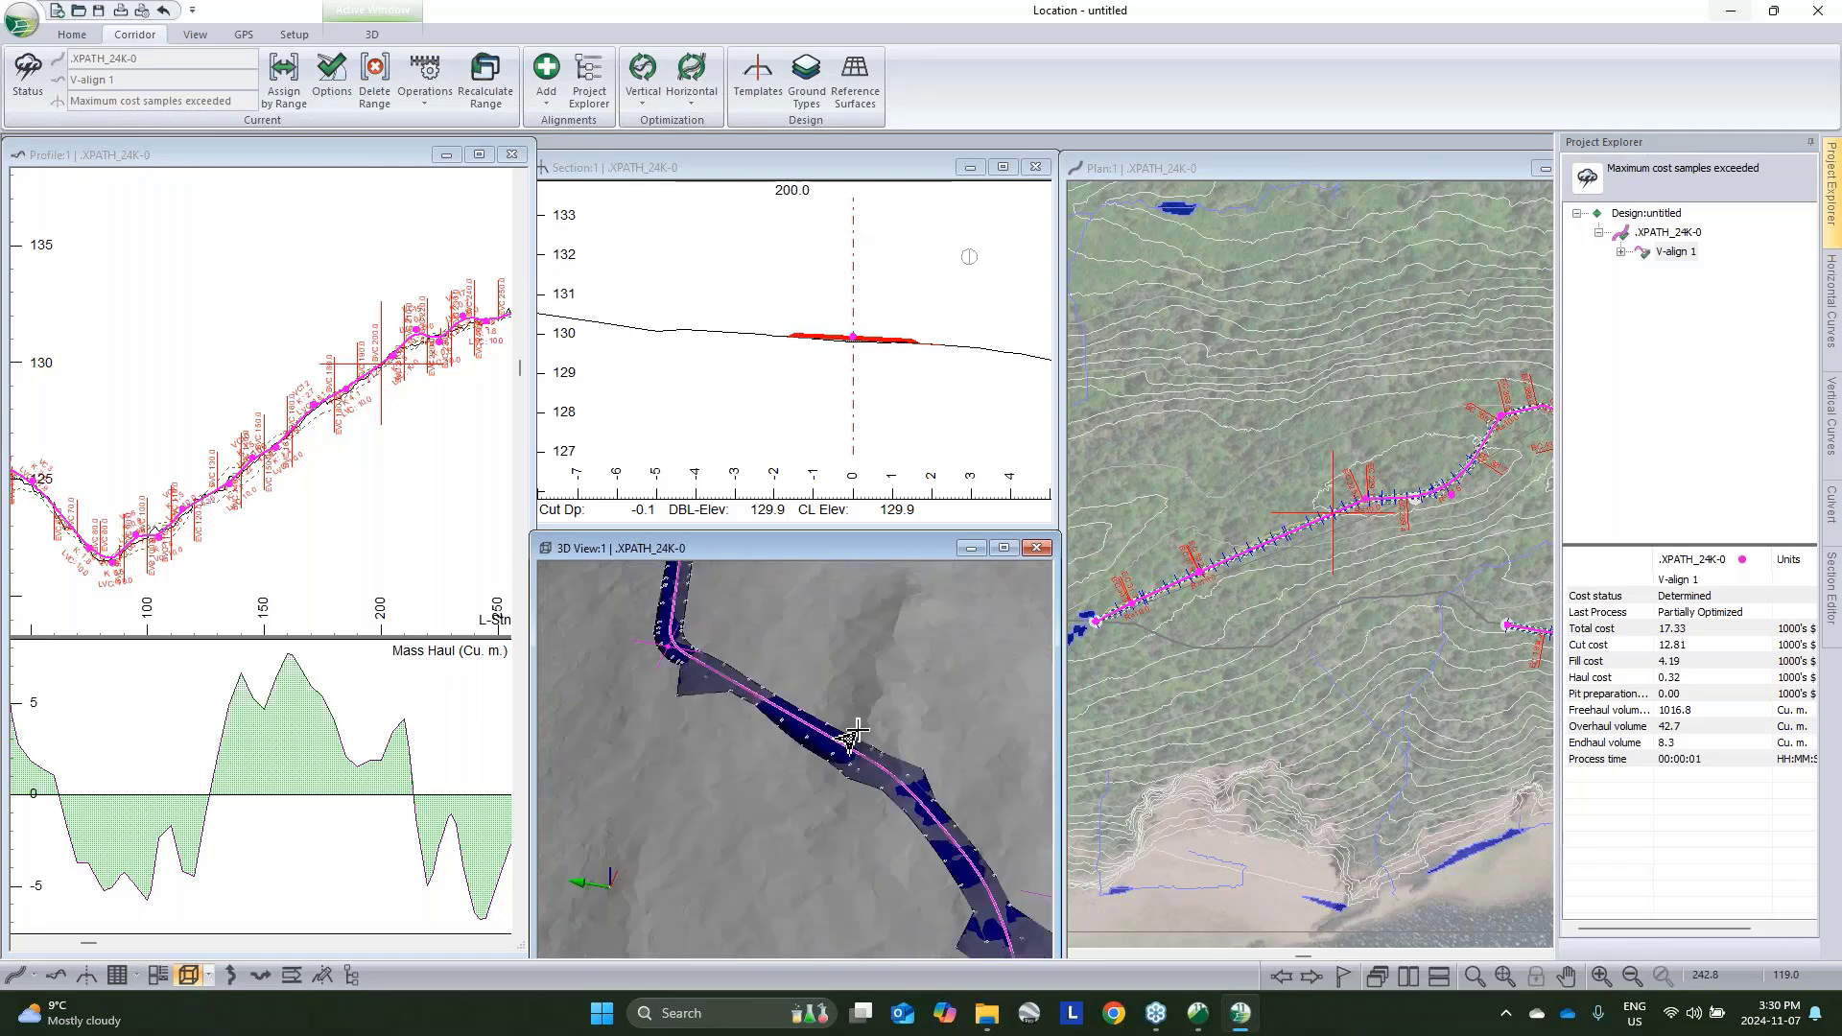
pyautogui.scroll(-3, 851, 737)
pyautogui.moveTo(851, 737); pyautogui.dragTo(732, 682)
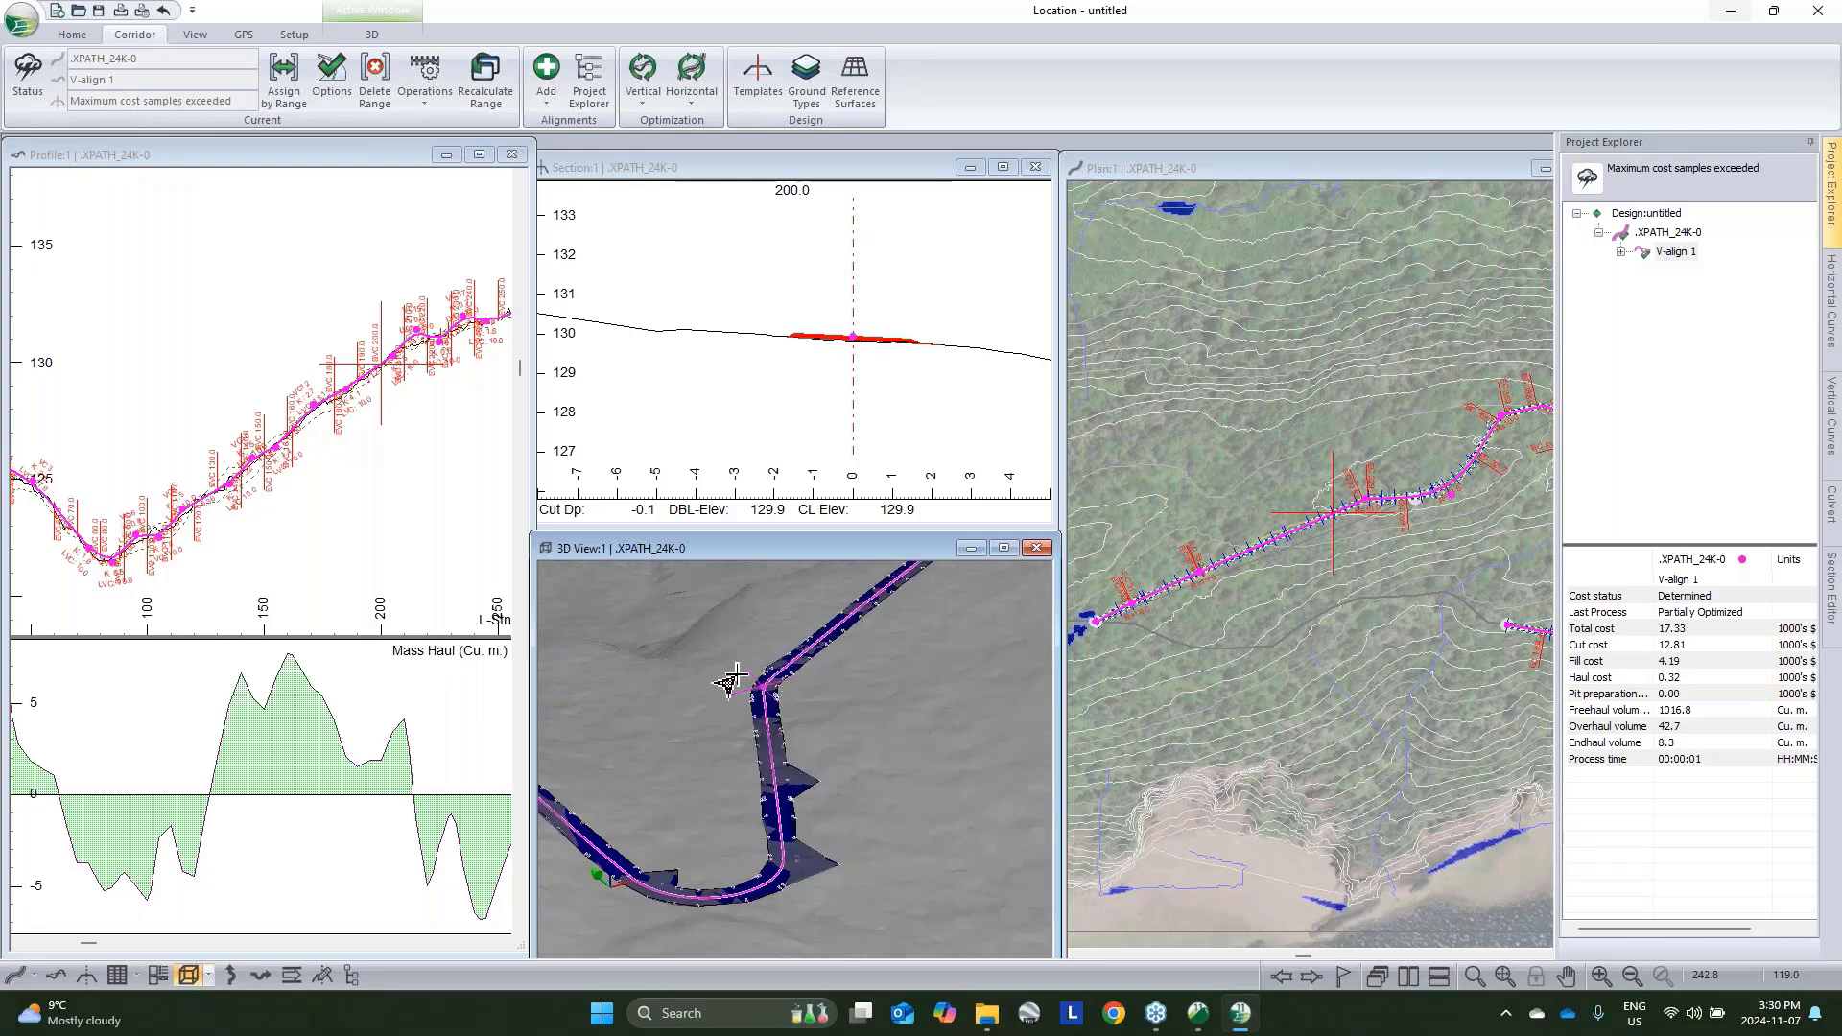
pyautogui.moveTo(427, 342); pyautogui.dragTo(473, 522, button='middle')
pyautogui.moveTo(946, 711); pyautogui.dragTo(592, 725)
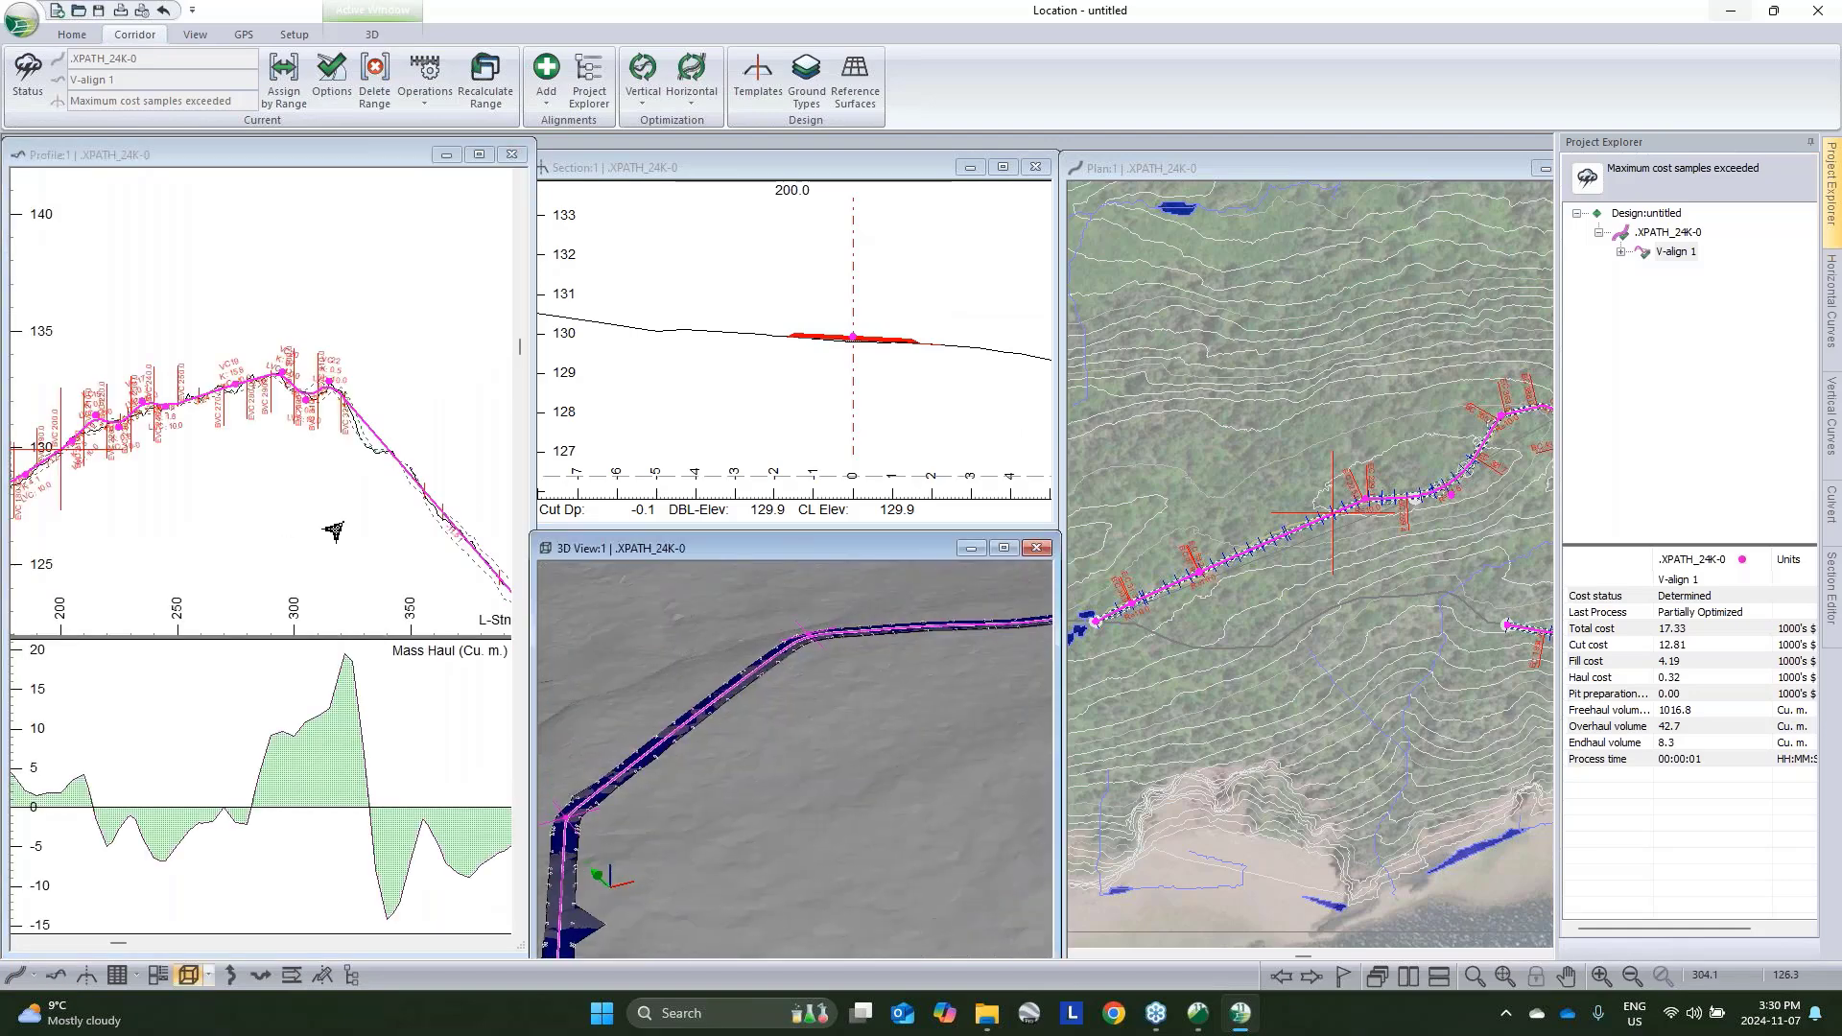
pyautogui.moveTo(329, 522); pyautogui.dragTo(193, 428, button='middle')
pyautogui.moveTo(806, 700); pyautogui.dragTo(844, 734)
# Inspect the large fill at the hairpin around station 960 in the section, plan and 3D views
pyautogui.click(844, 733)
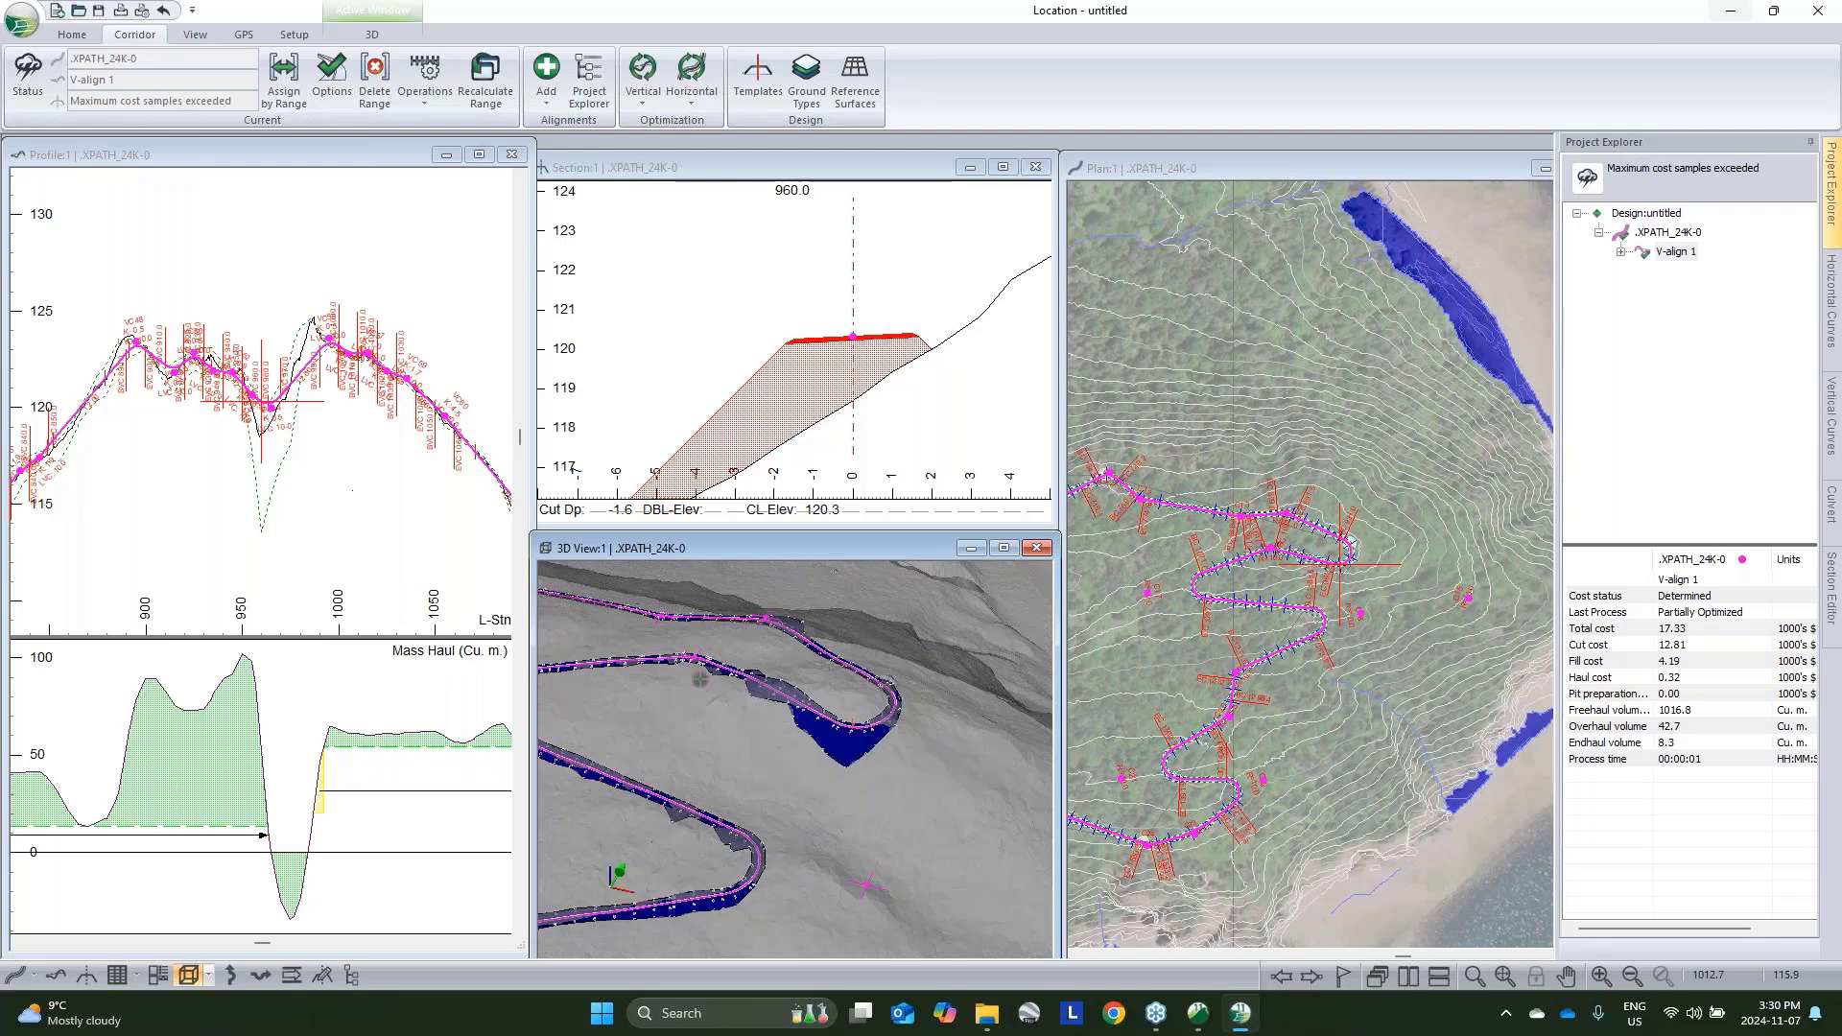
pyautogui.scroll(2, 1365, 625)
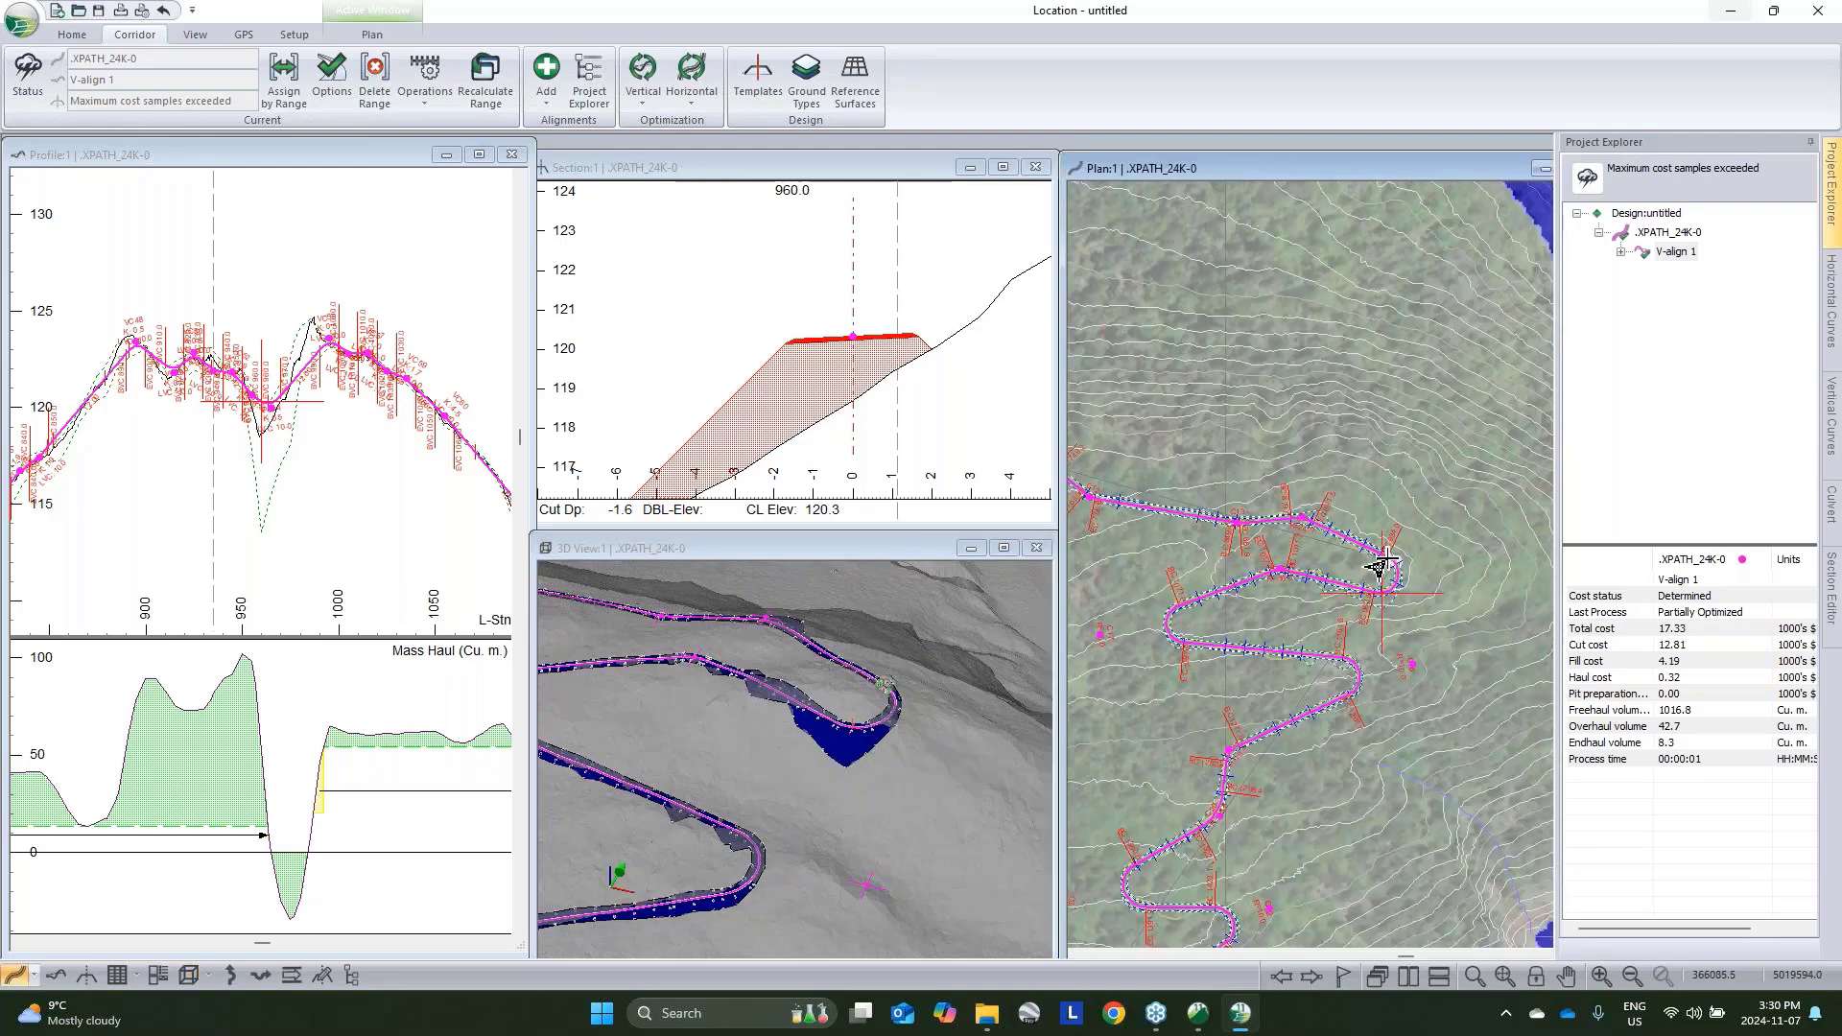
pyautogui.moveTo(1389, 572)
pyautogui.moveTo(843, 679)
pyautogui.mouseDown()
pyautogui.moveTo(865, 712)
pyautogui.moveTo(869, 691)
pyautogui.mouseUp()
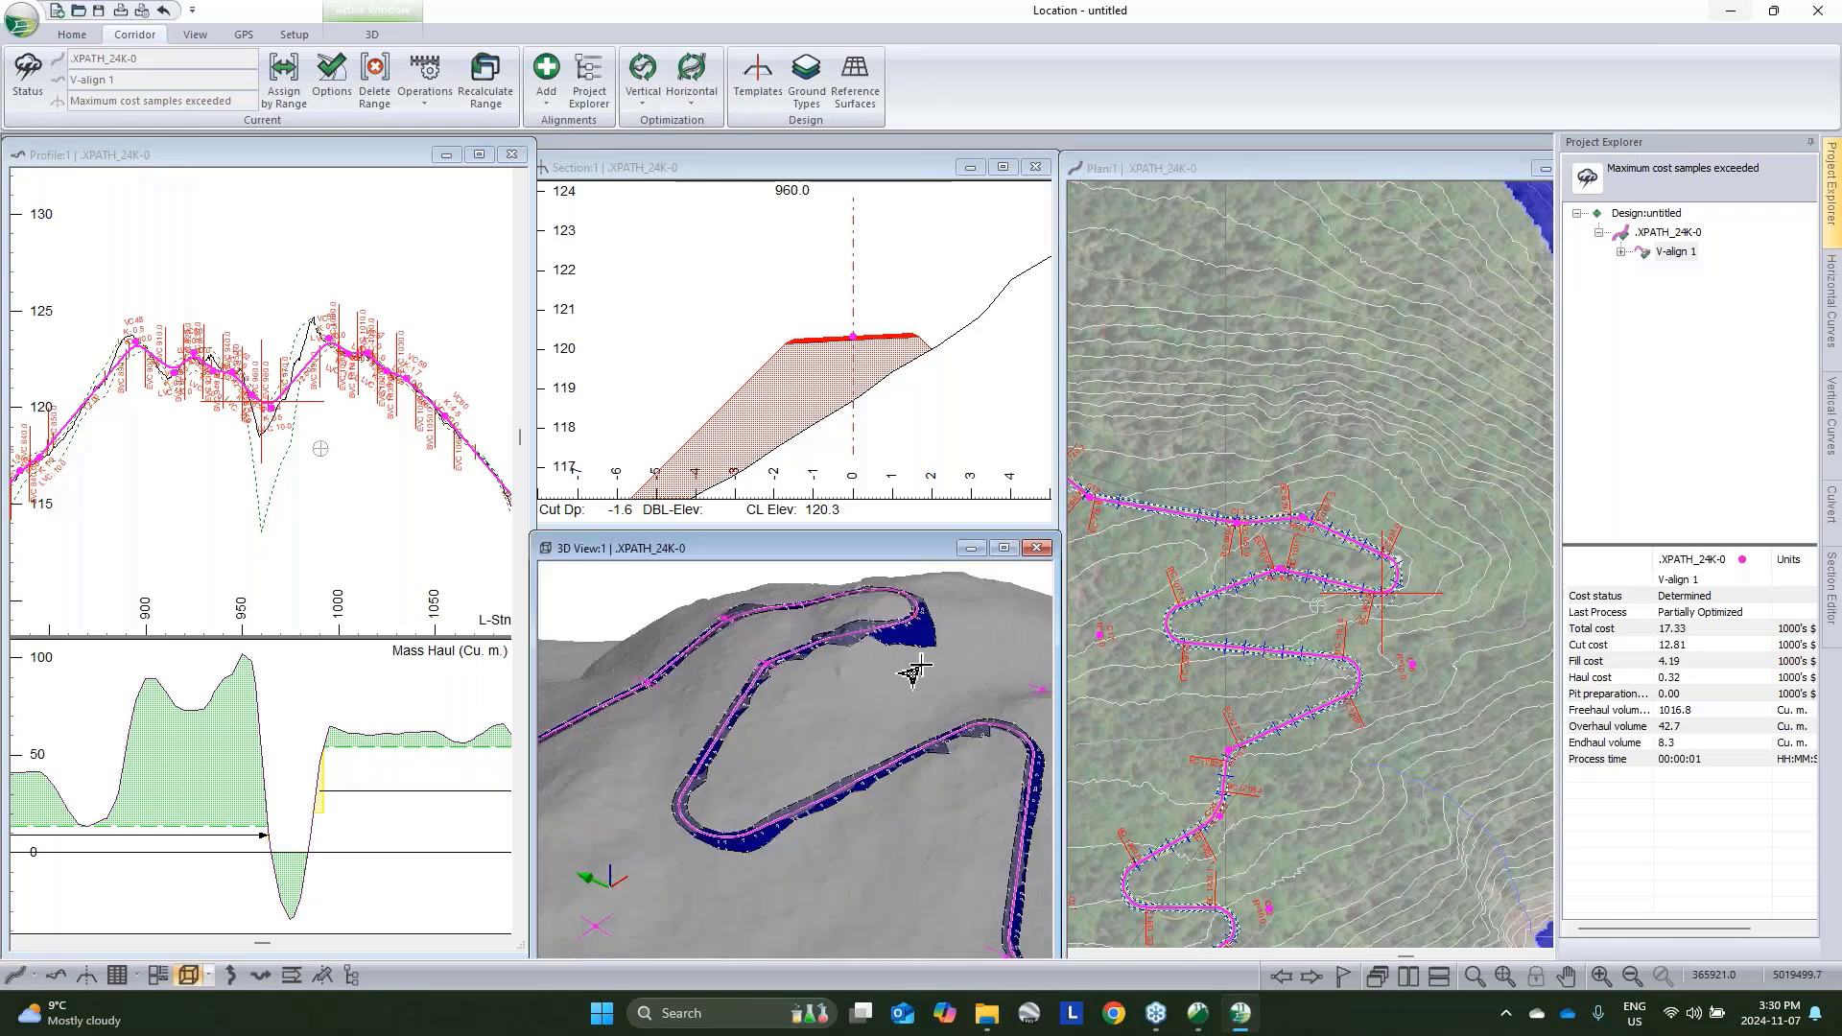
# Delete all alignment points in the range starting at station 850 to remove the upper hairpin with the large fill
pyautogui.click(1225, 528)
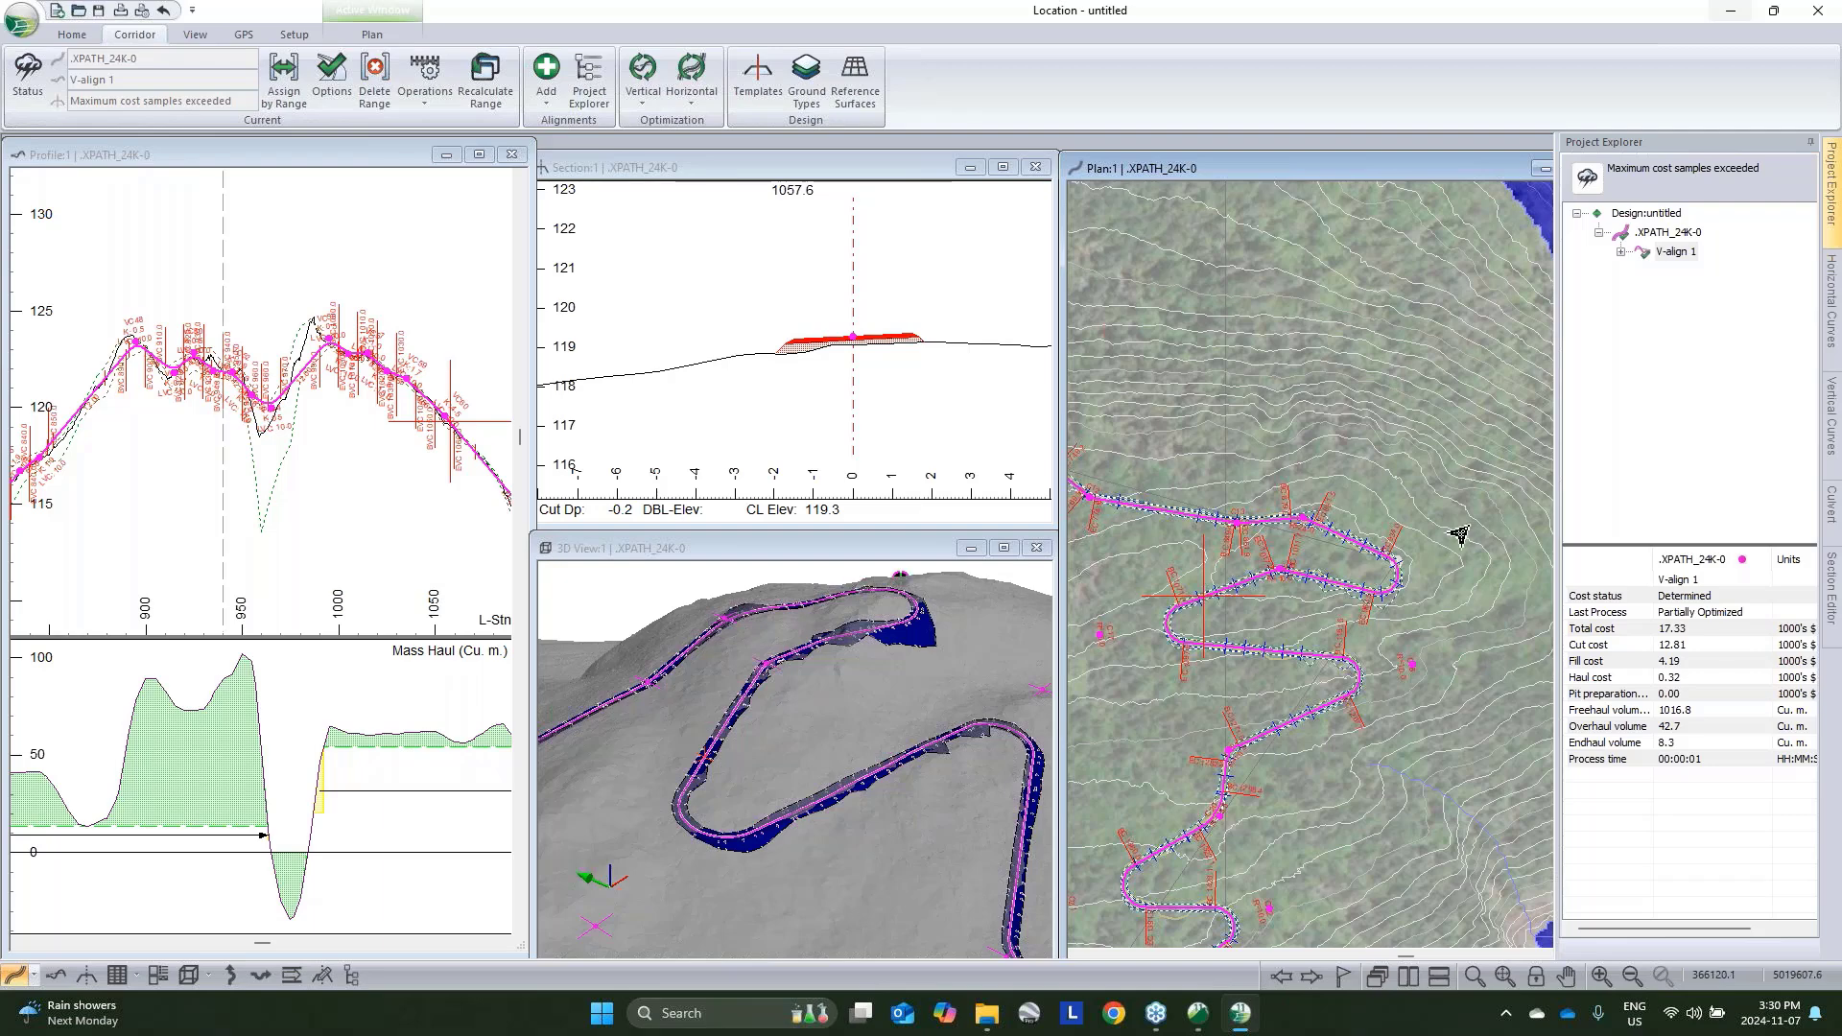
pyautogui.moveTo(1393, 576)
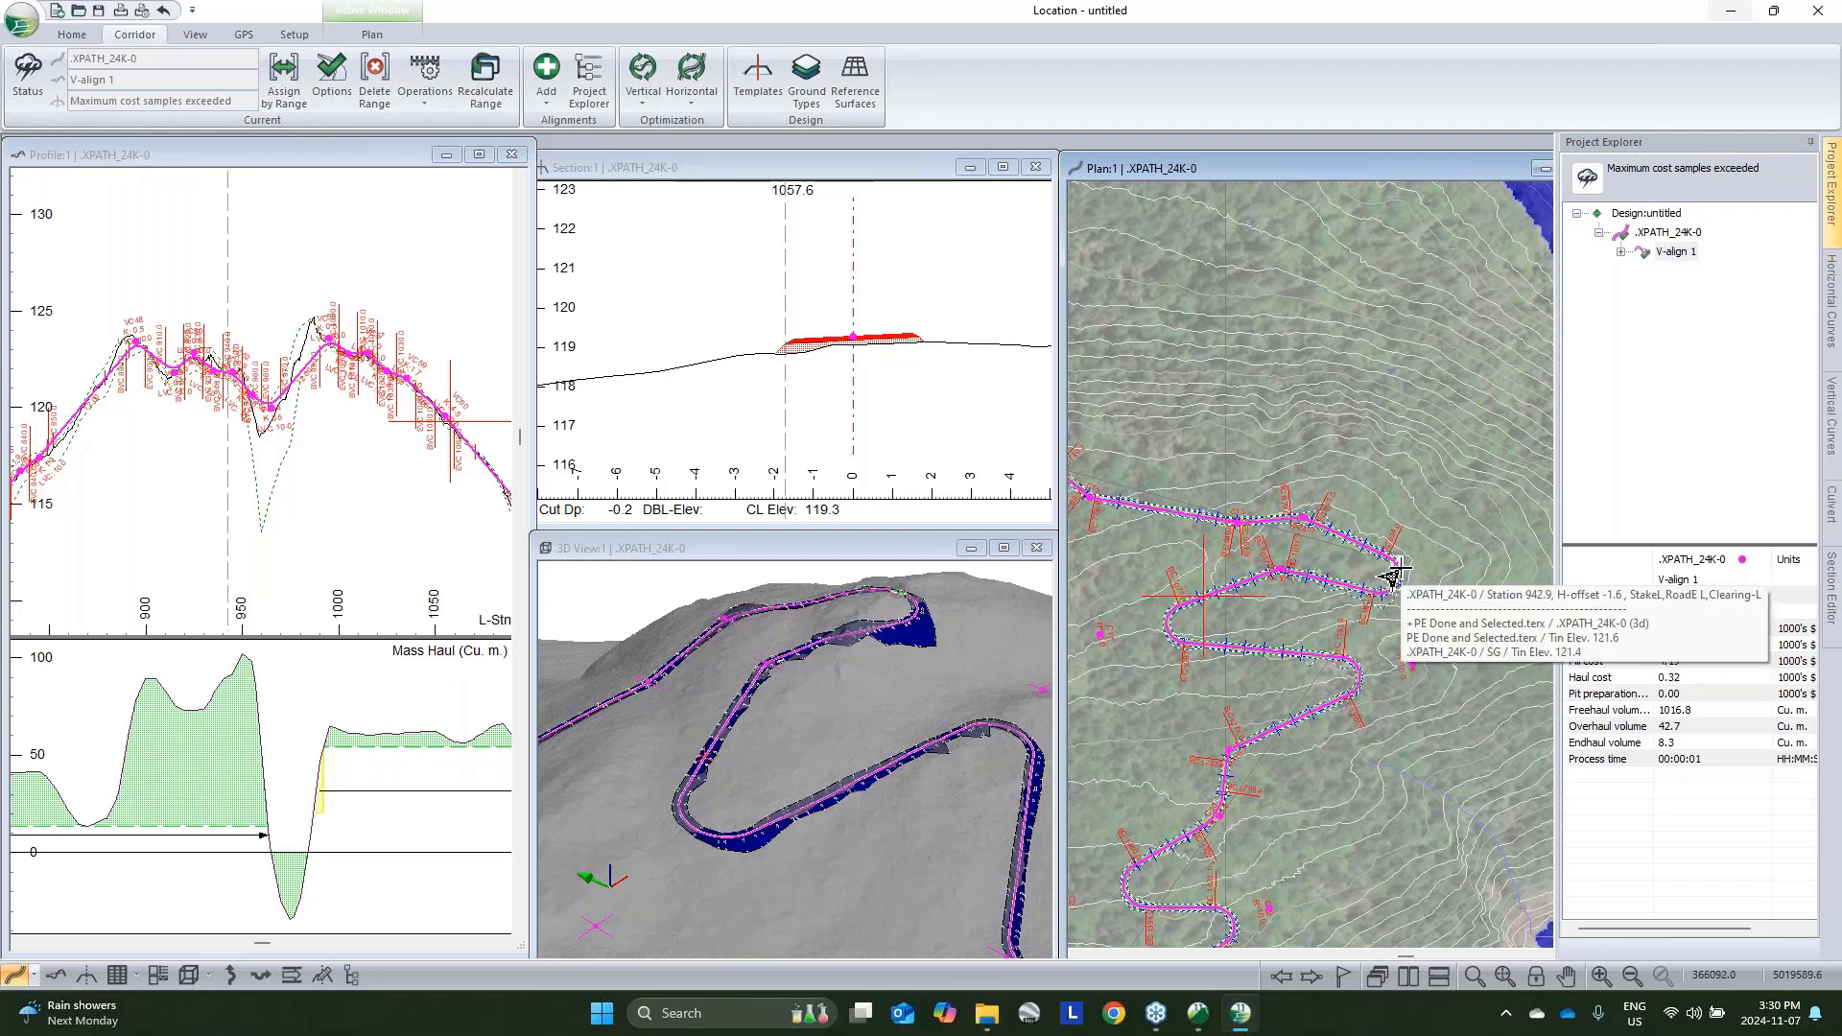
pyautogui.click(376, 82)
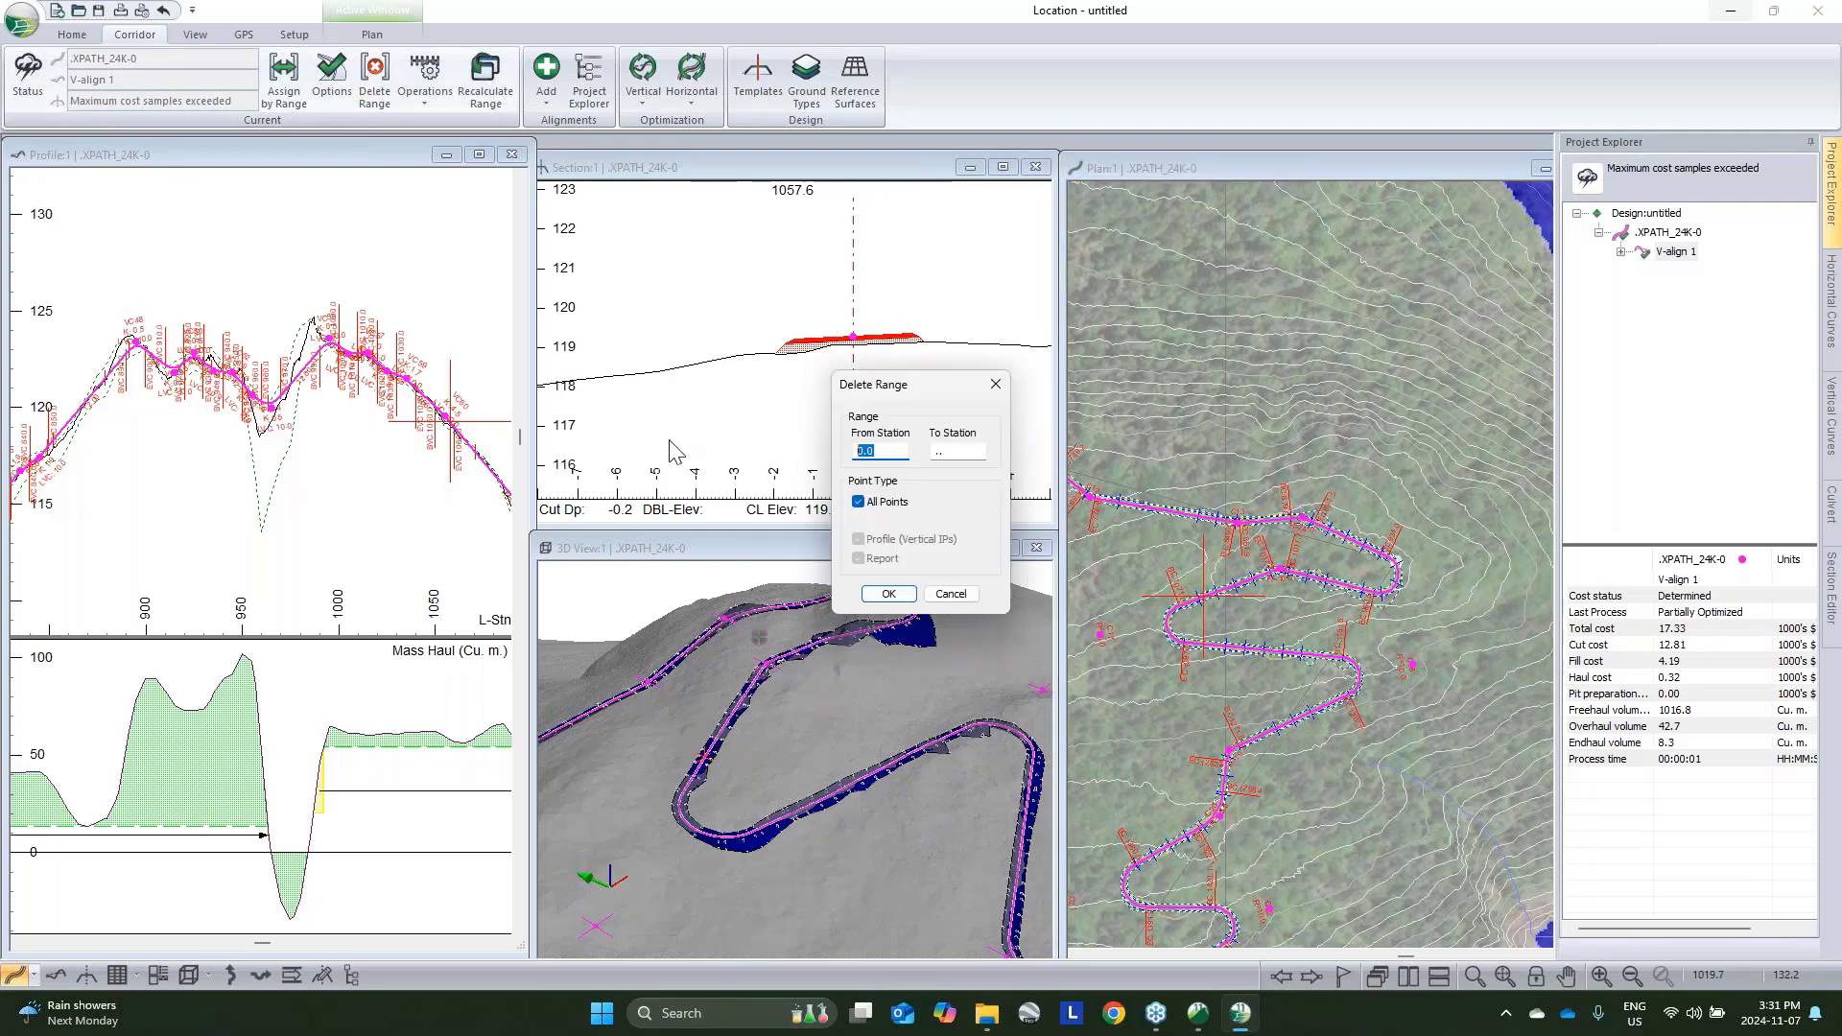
pyautogui.write('850')
pyautogui.press('Tab')
pyautogui.click(888, 594)
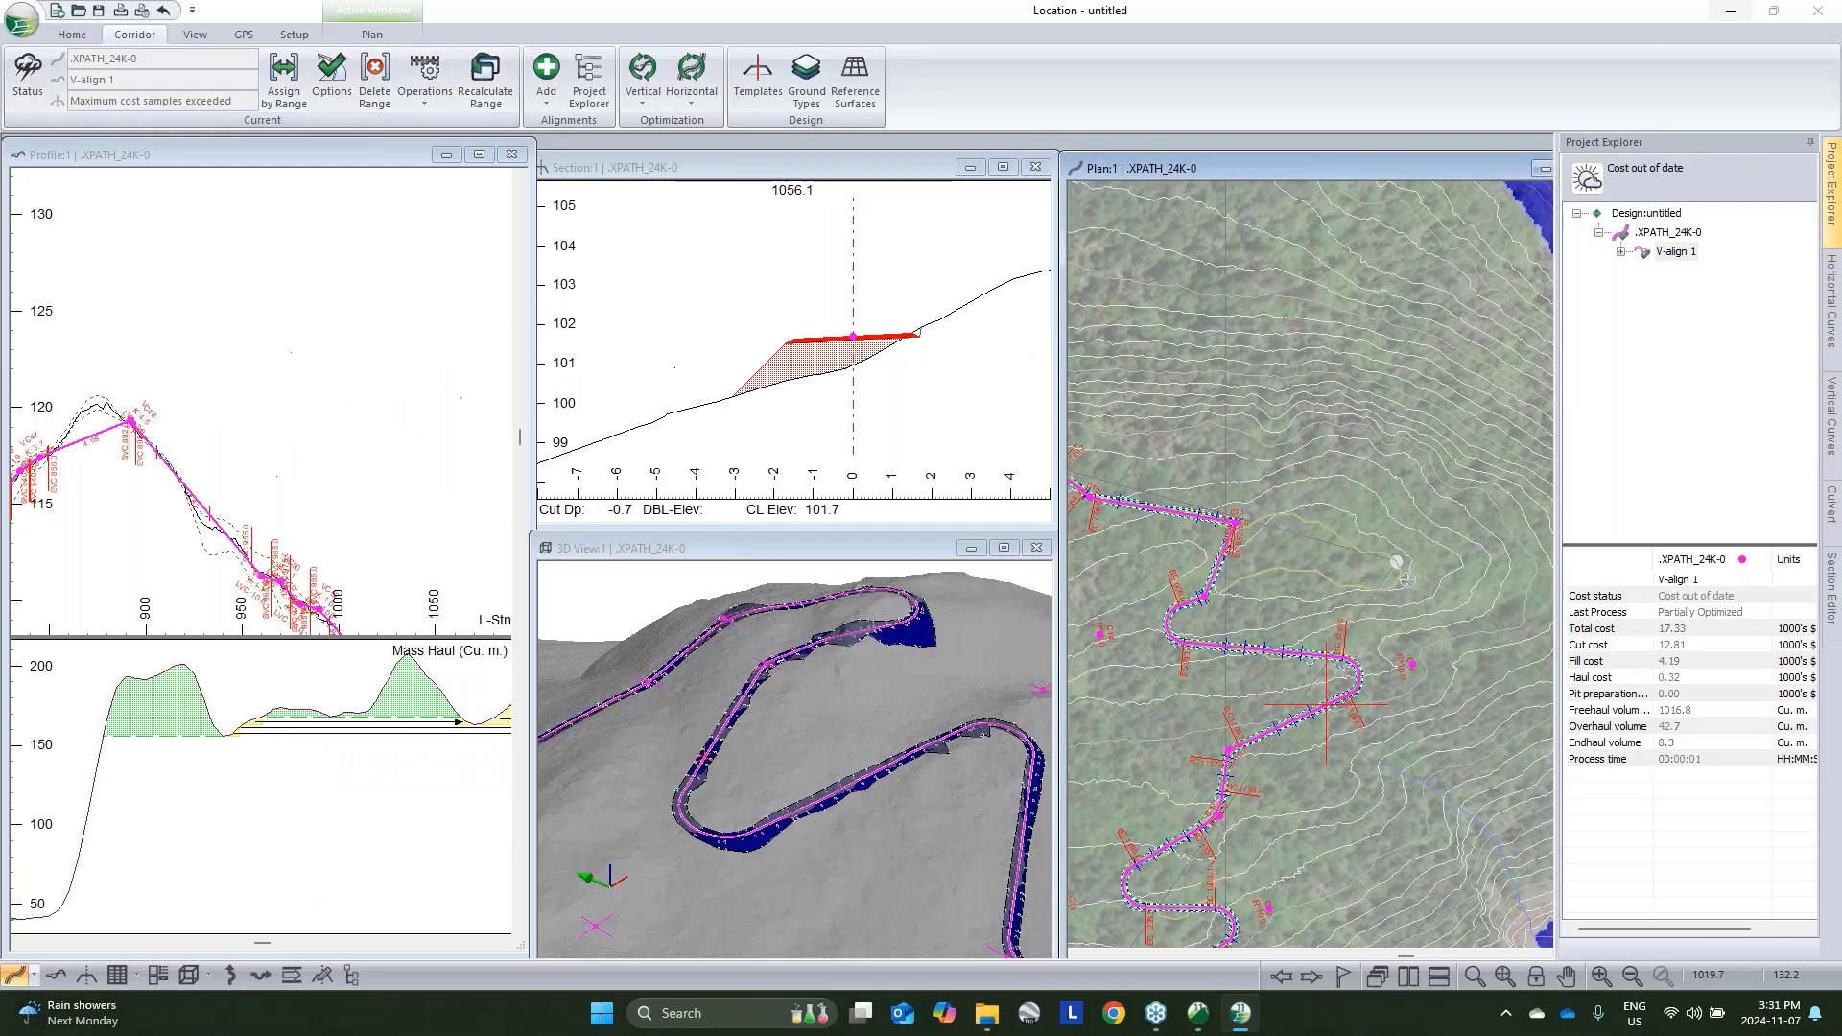
# Give the sharp corner at station 850 a circular horizontal curve with a radius of 10
pyautogui.moveTo(275, 494); pyautogui.dragTo(344, 398, button='middle')
pyautogui.click(1243, 524)
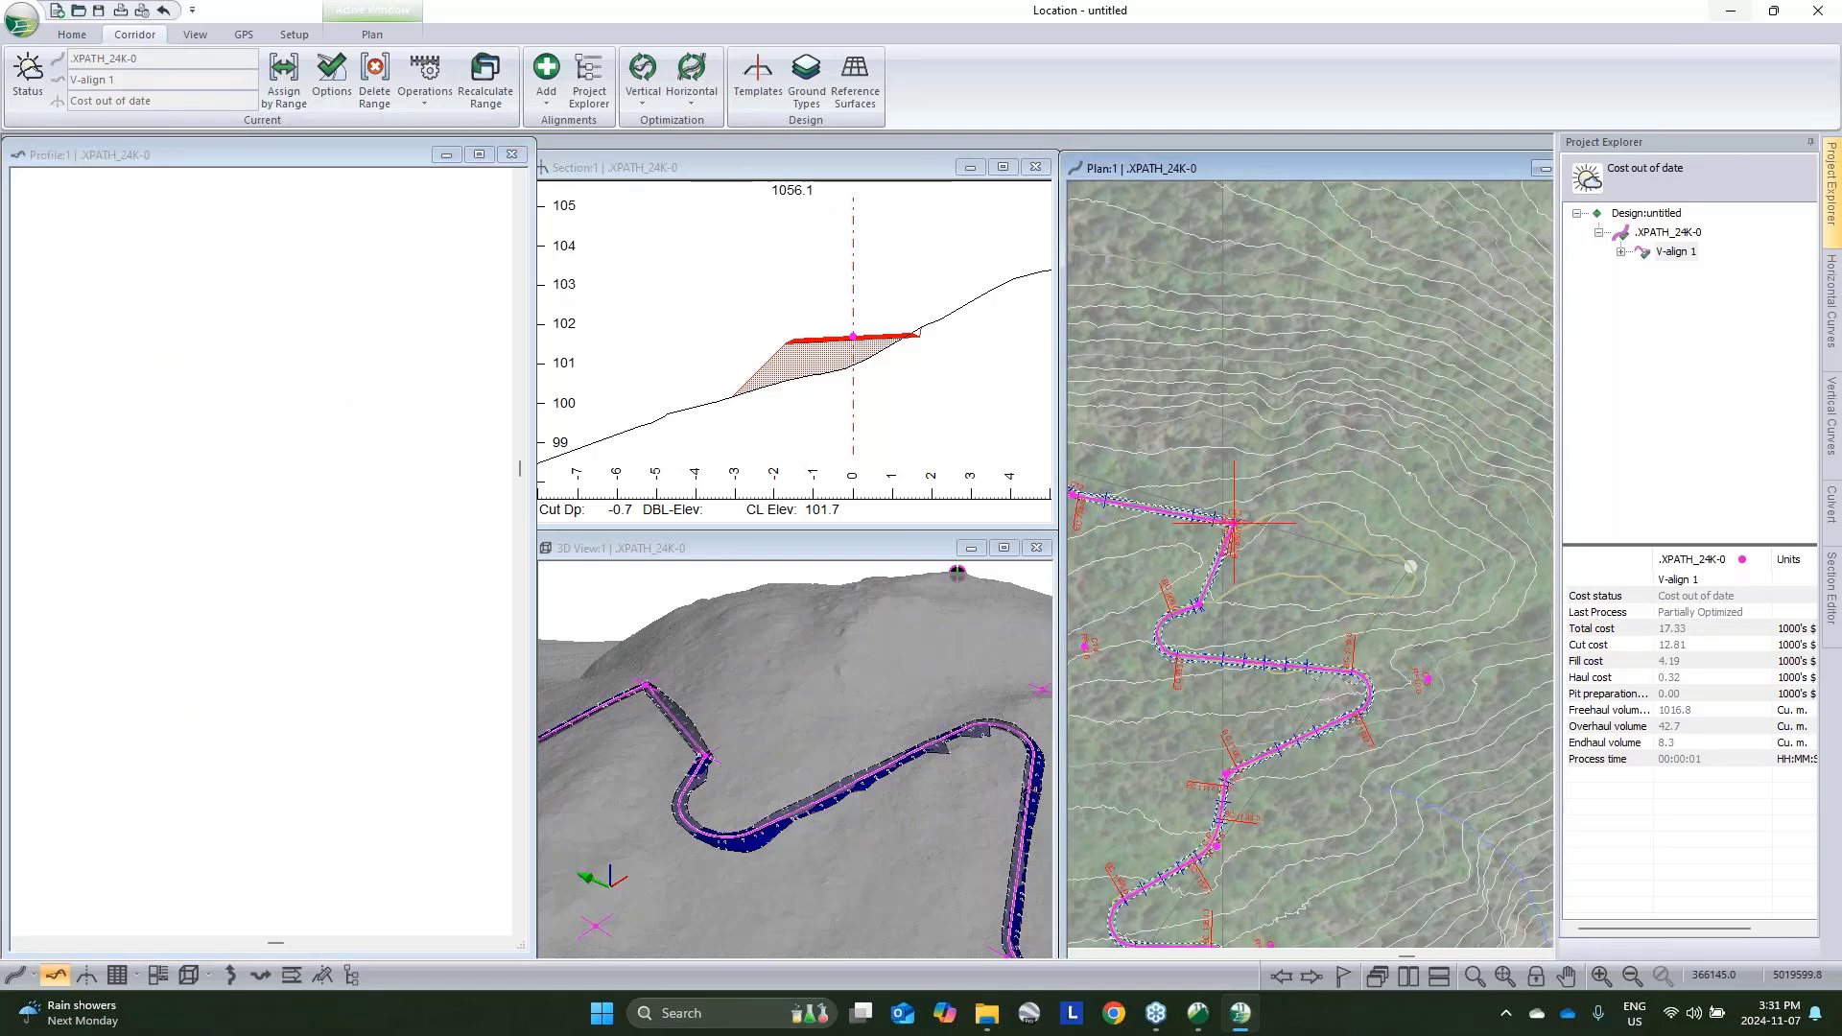
pyautogui.click(1695, 337)
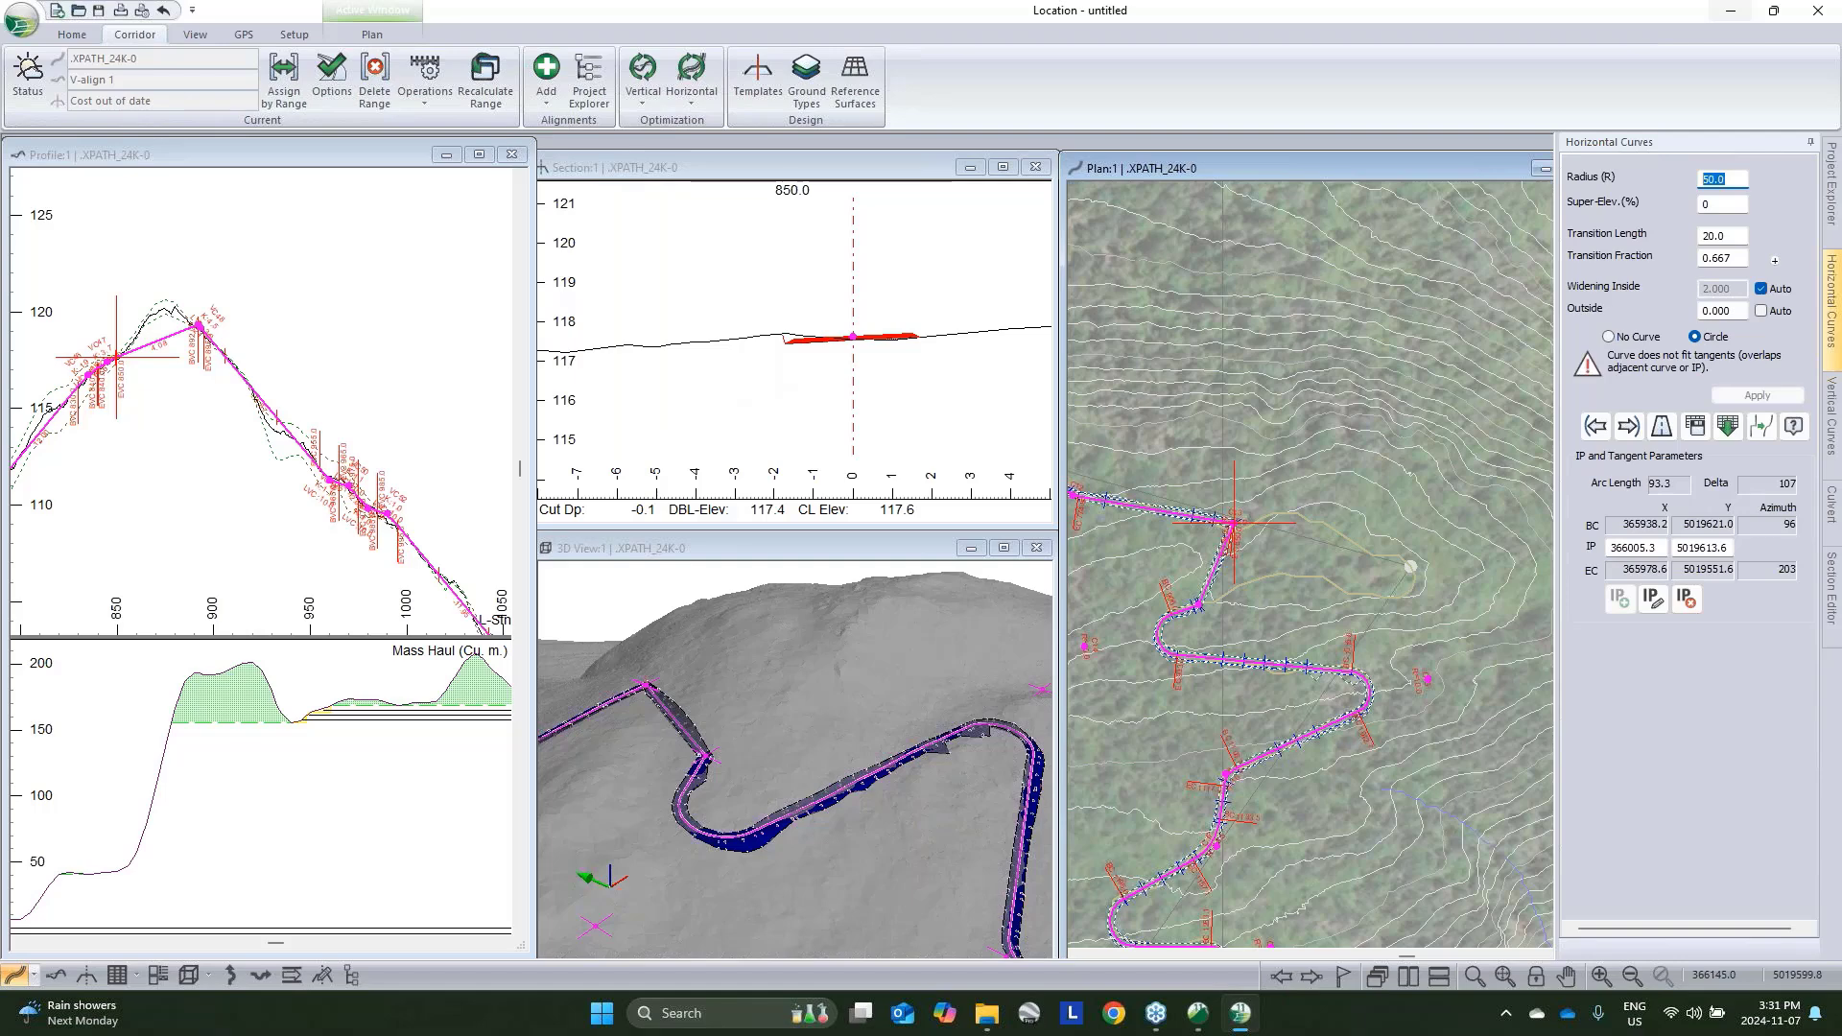
pyautogui.write('10')
# Insert a horizontal IP between the station 850 corner and the next one, positioned at about X 365991.3, Y 5019592.1
pyautogui.scroll(1, 1286, 510)
pyautogui.rightClick(1259, 513)
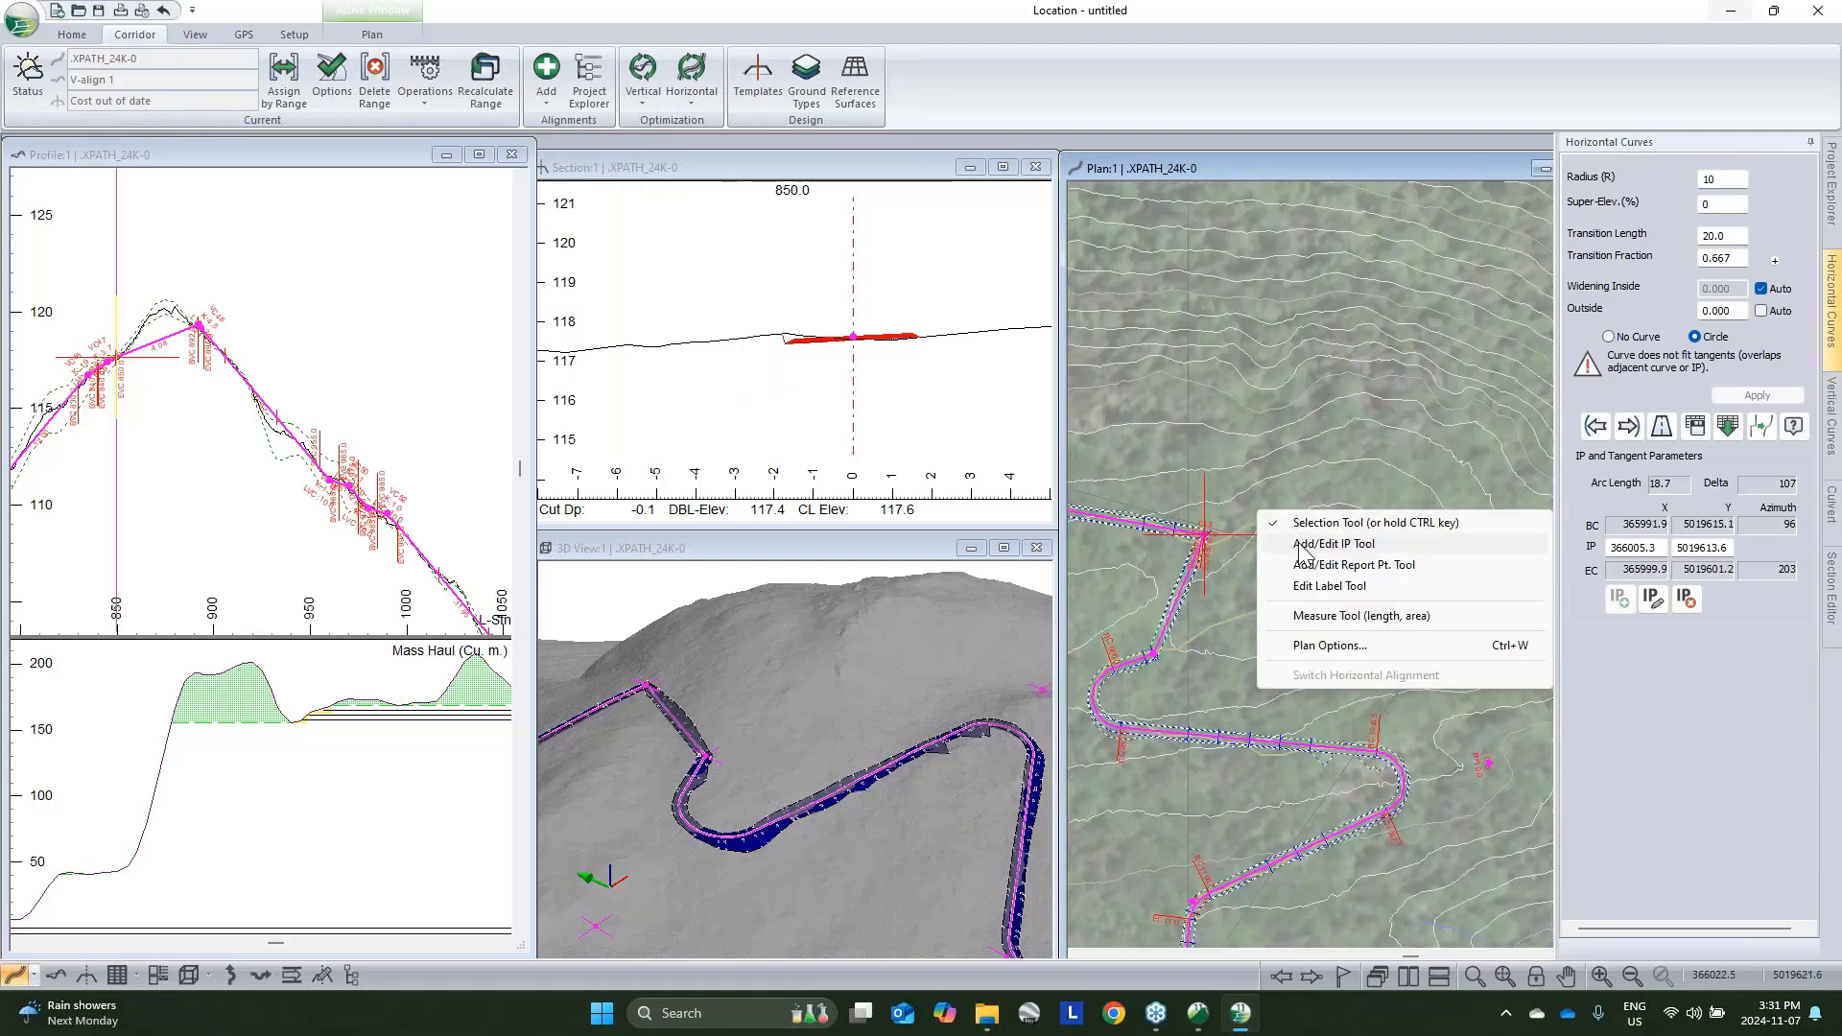
pyautogui.click(1305, 547)
pyautogui.scroll(3, 1301, 526)
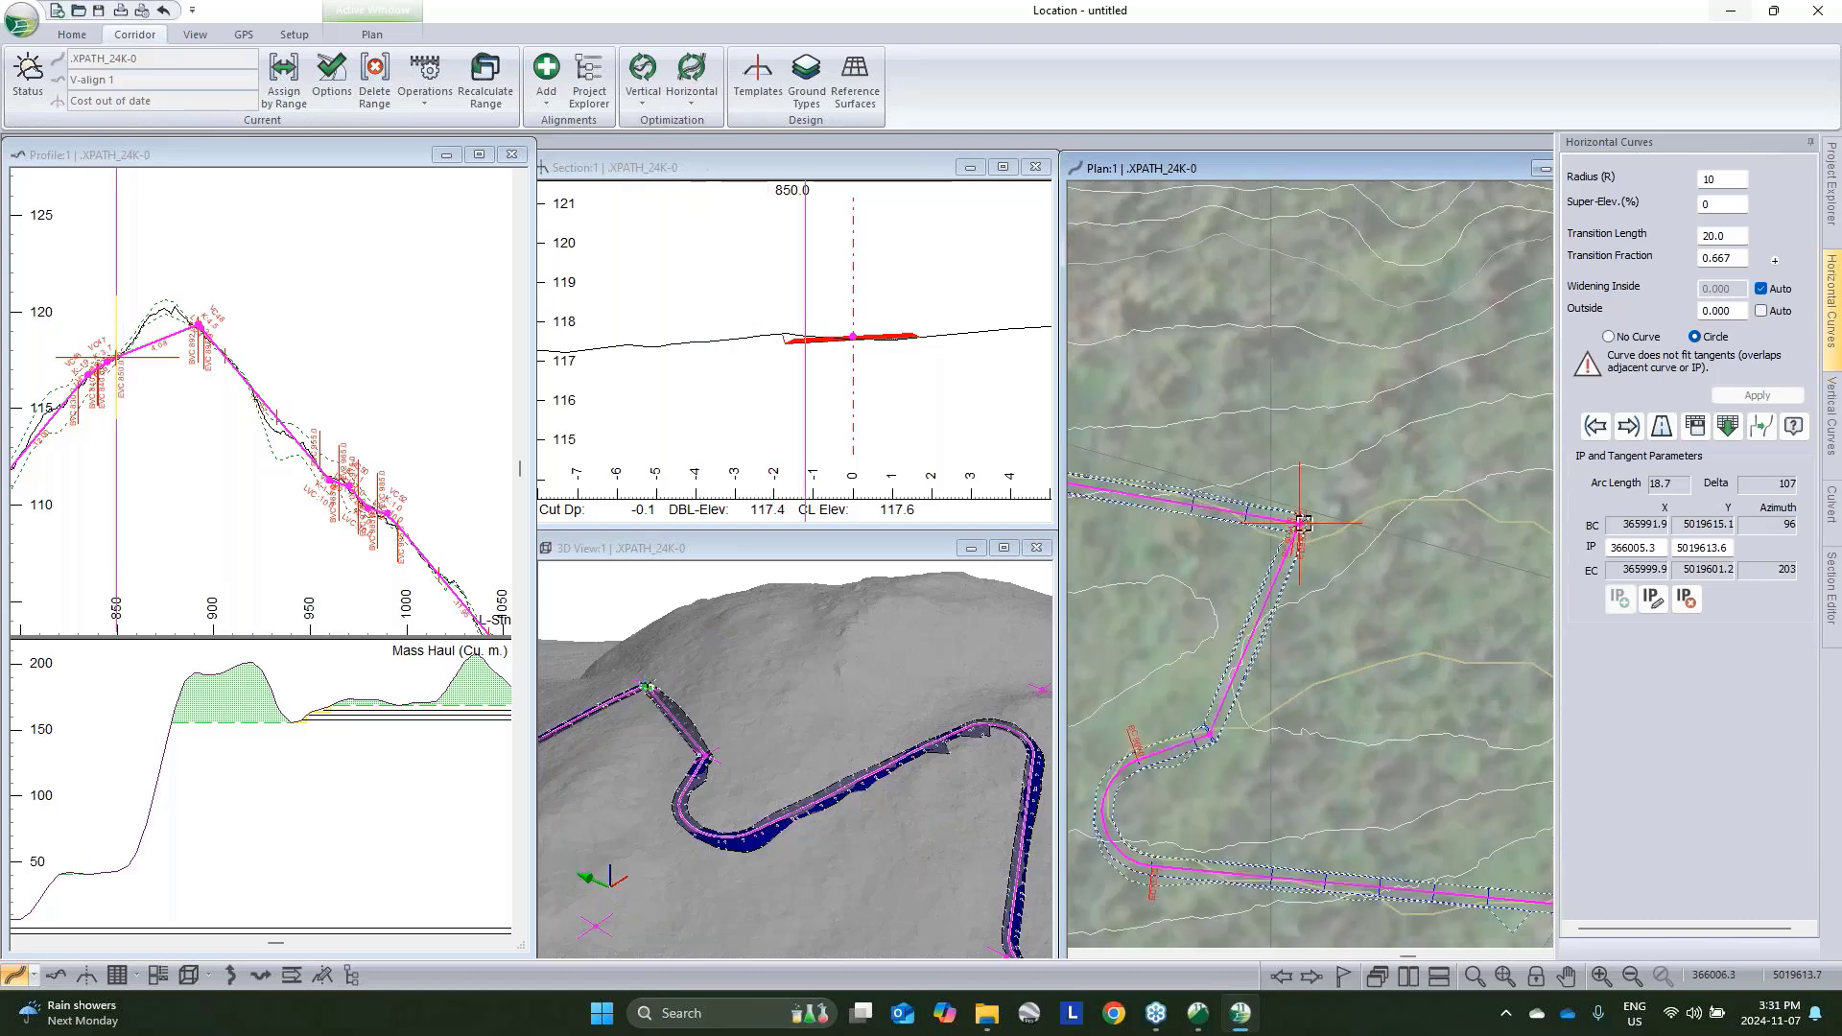
pyautogui.moveTo(1301, 523); pyautogui.dragTo(1245, 724)
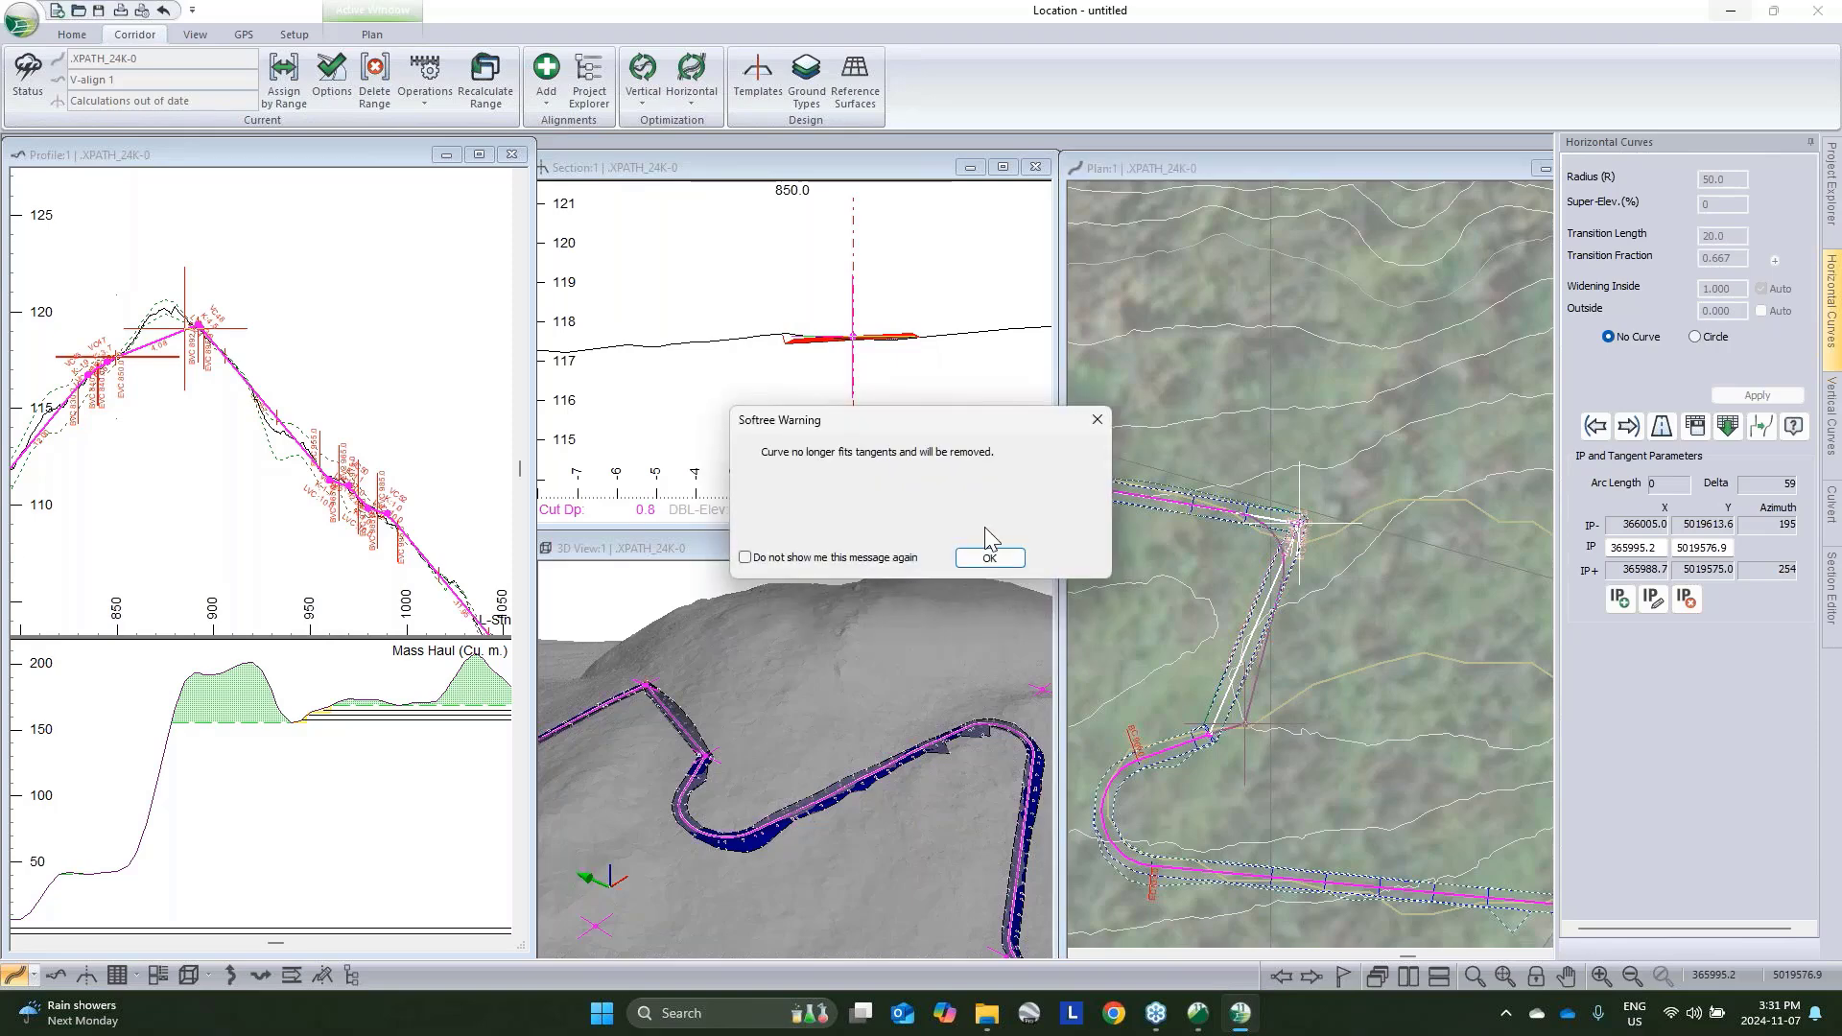
pyautogui.click(895, 560)
pyautogui.click(963, 562)
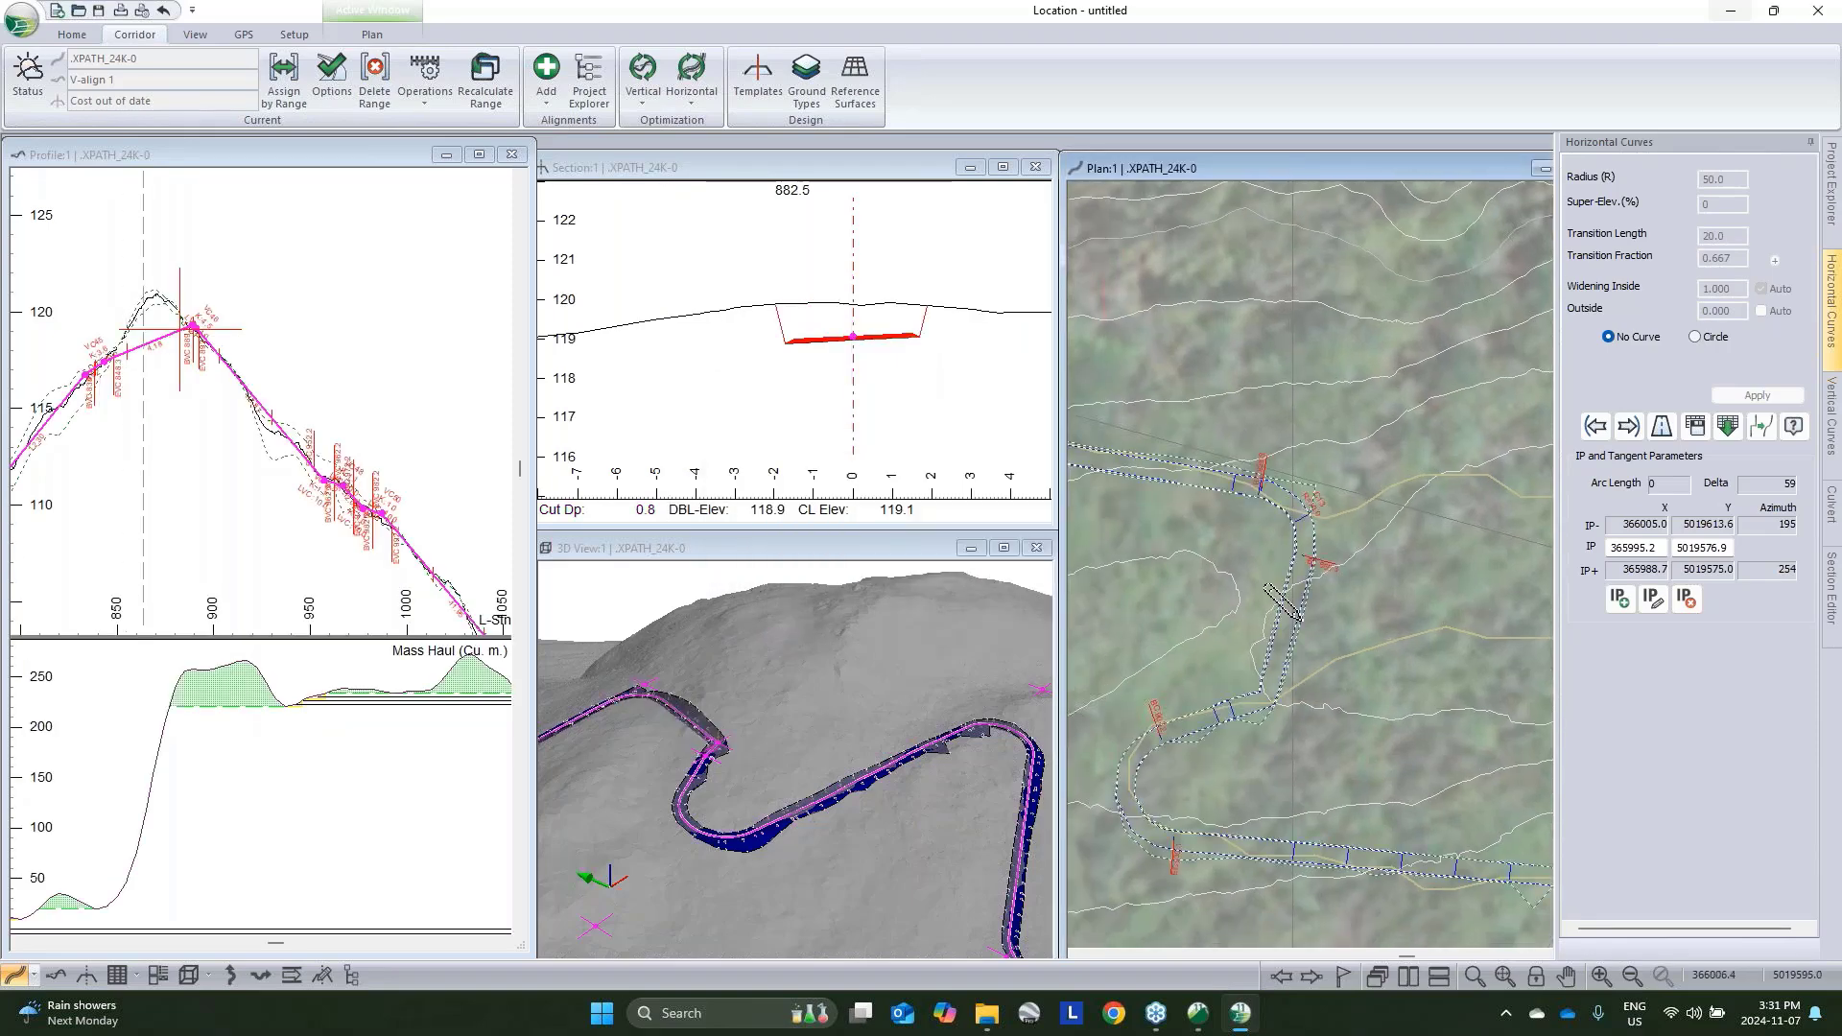
pyautogui.moveTo(1308, 657); pyautogui.dragTo(1286, 574)
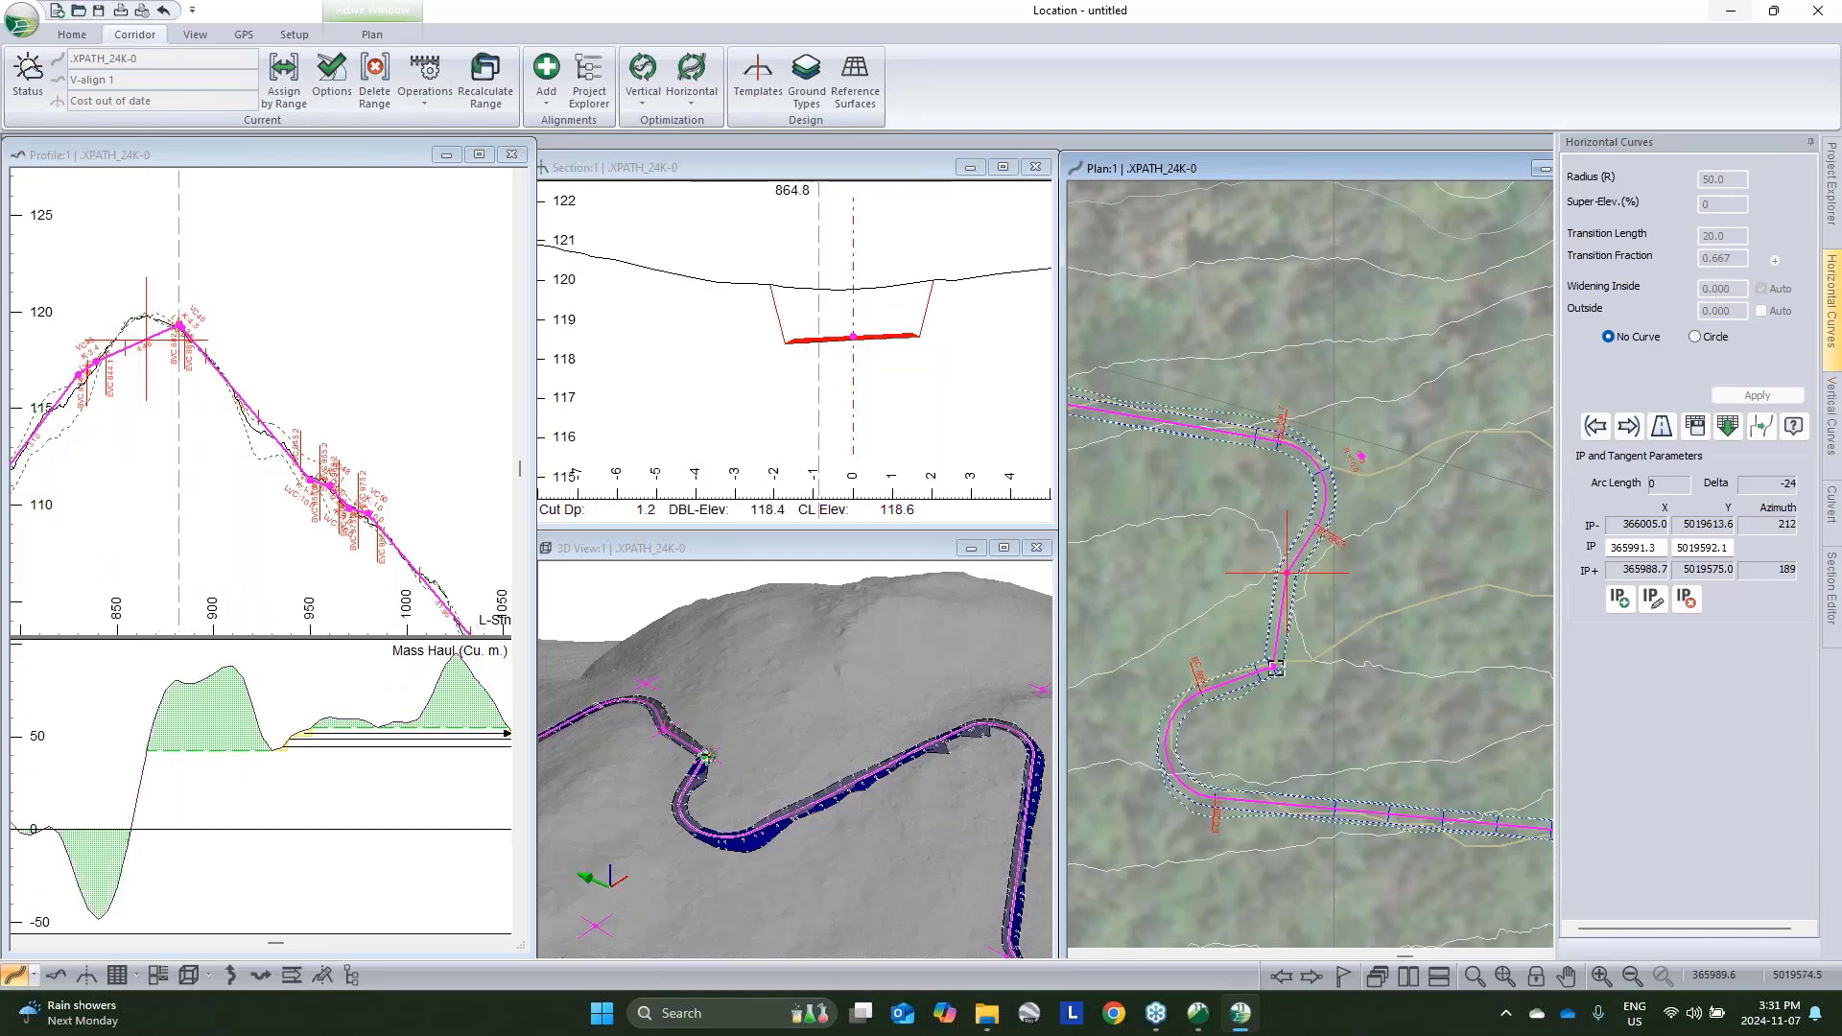
# Apply circular curves with a radius of 10 to the inserted IP and to the IP that follows it
pyautogui.click(1695, 337)
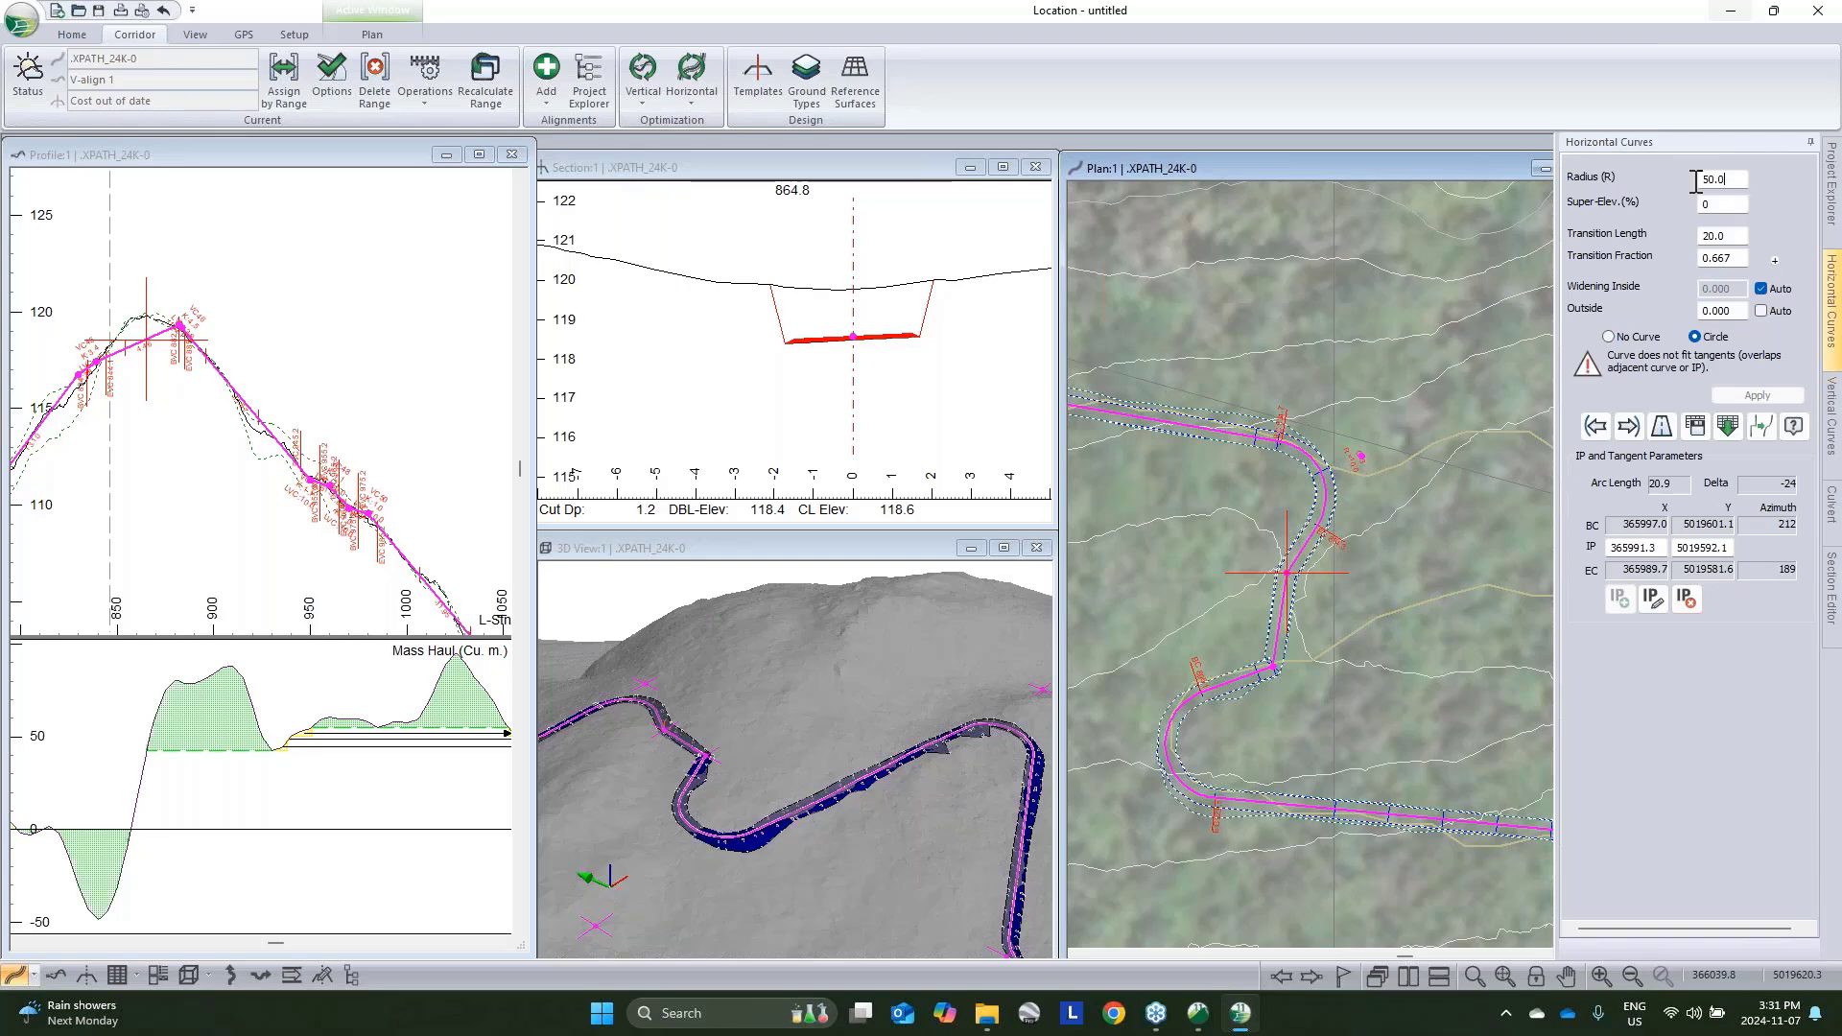
pyautogui.write('10')
pyautogui.press('Return')
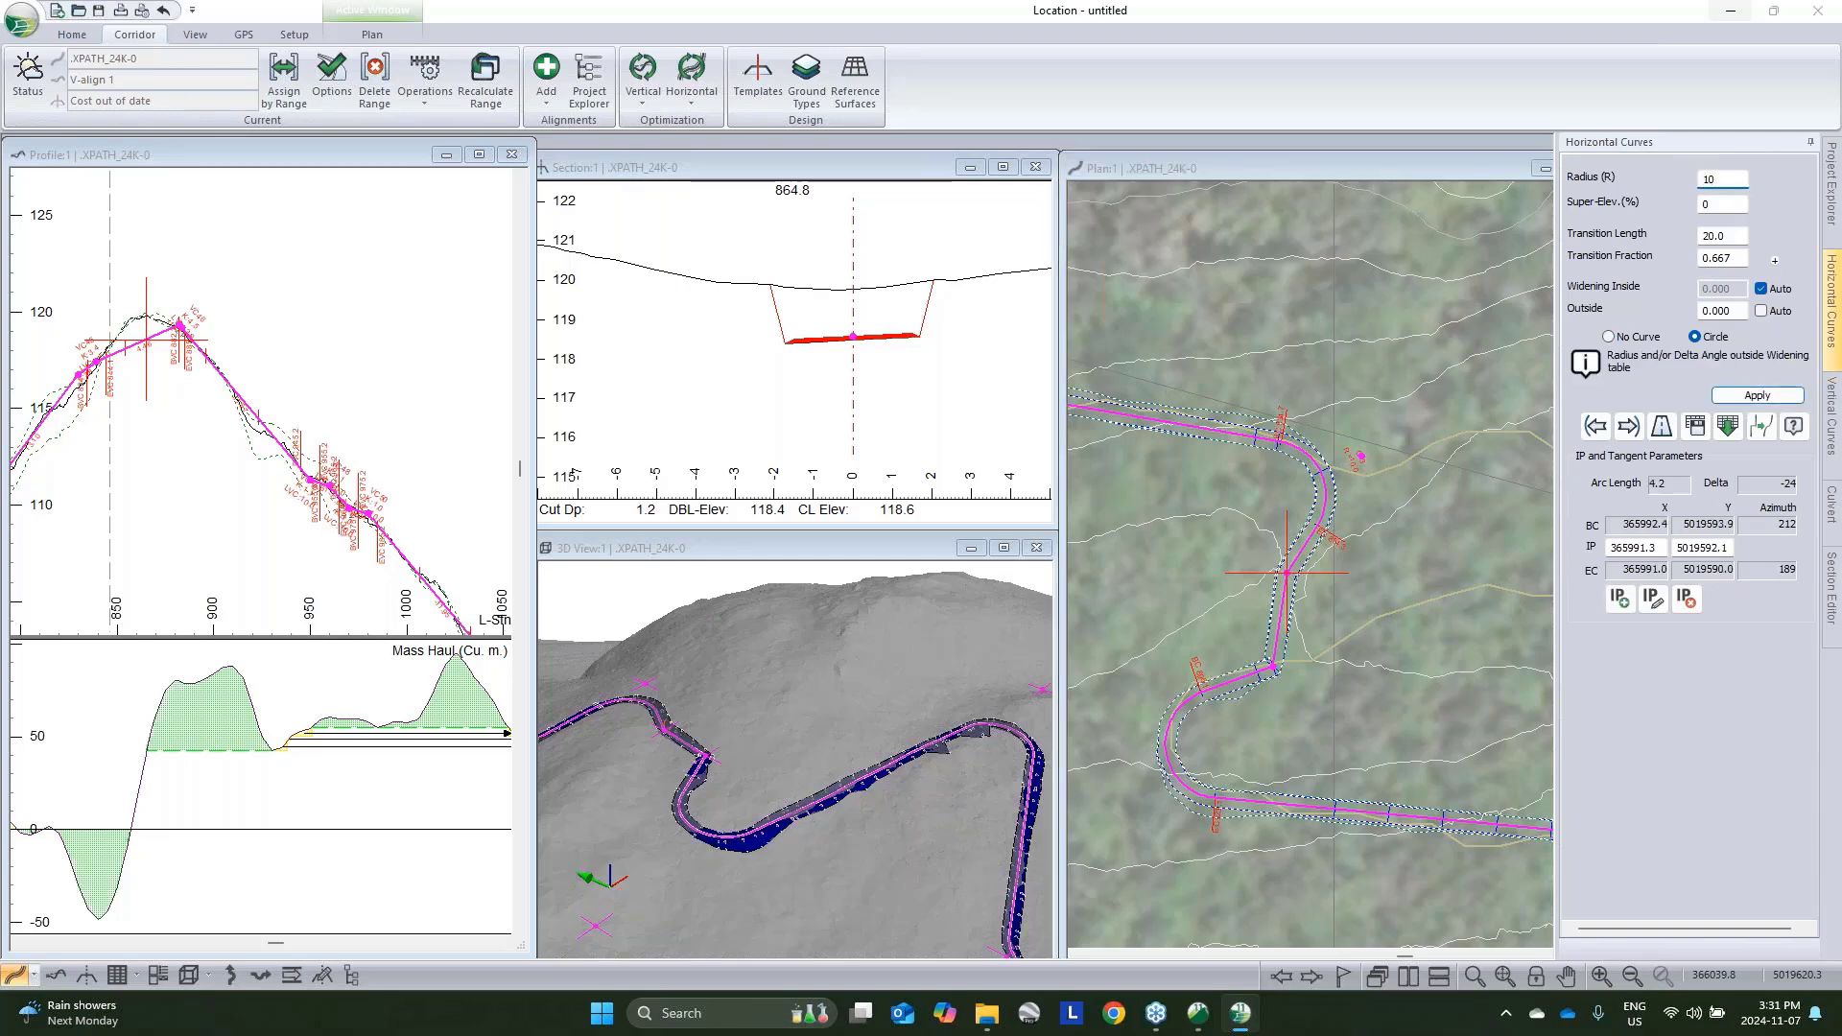
pyautogui.click(1628, 426)
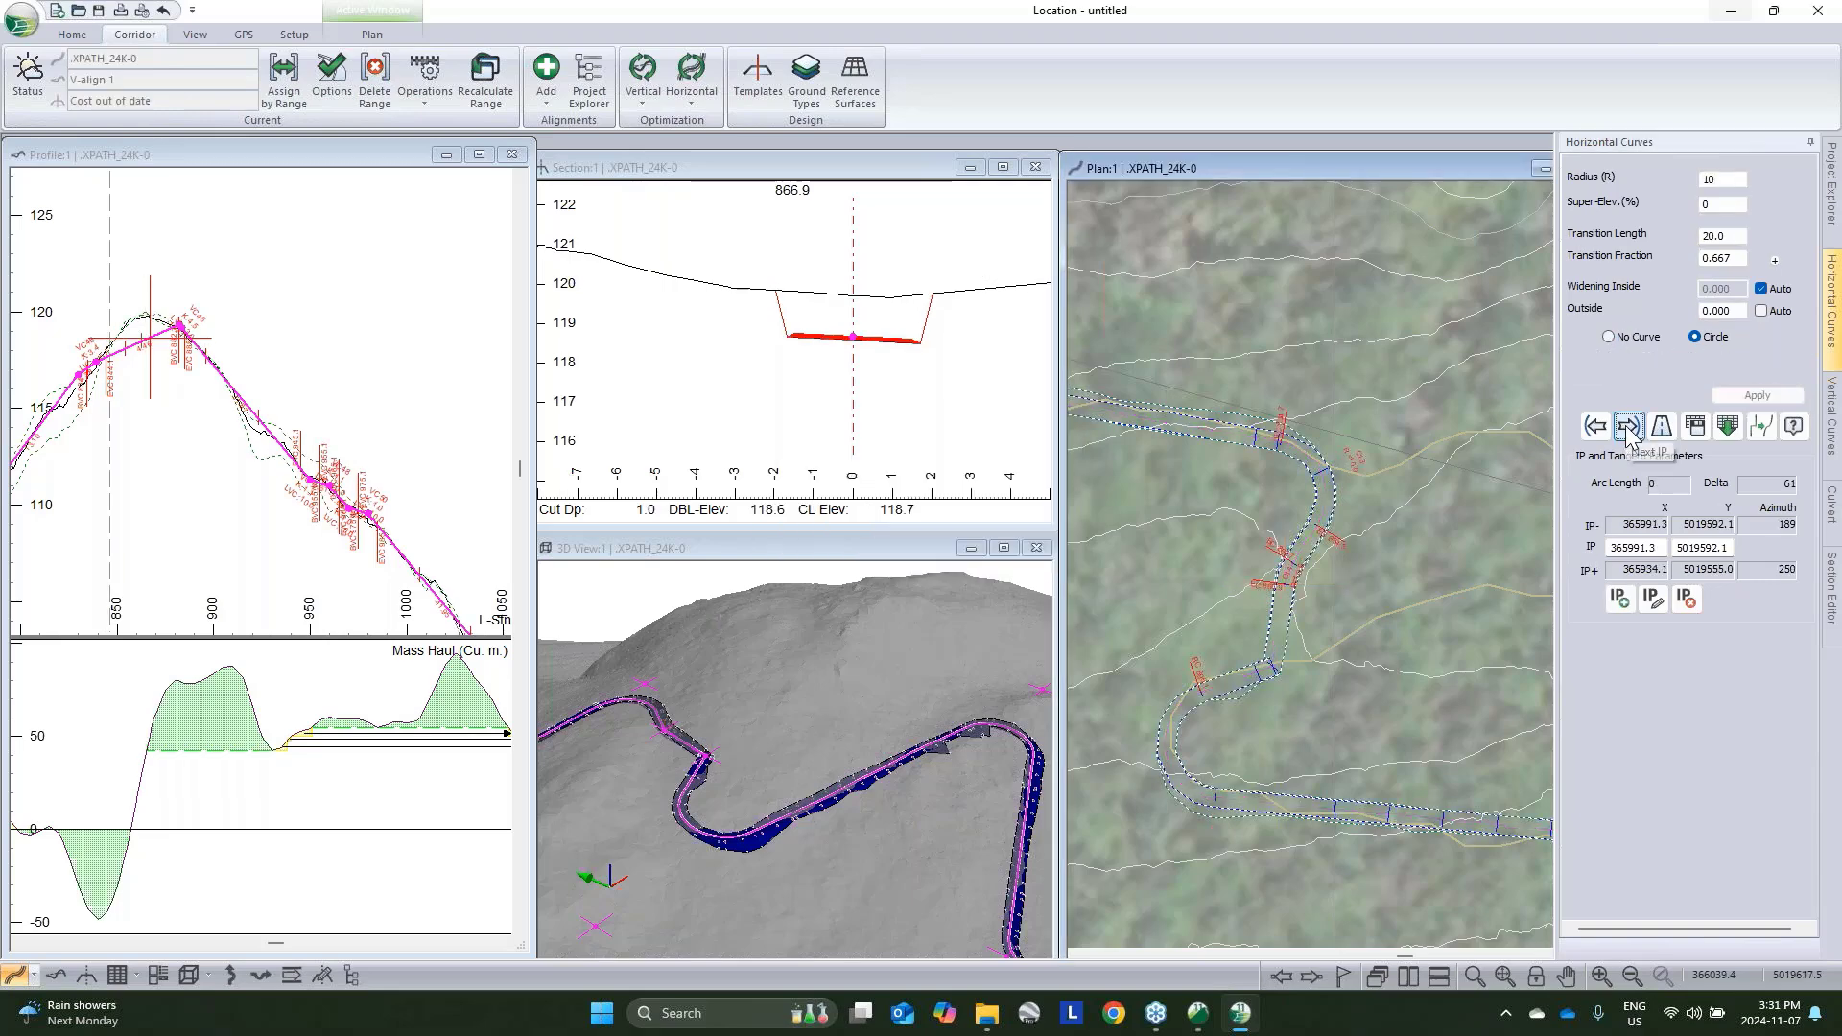
pyautogui.click(1695, 337)
pyautogui.click(1744, 179)
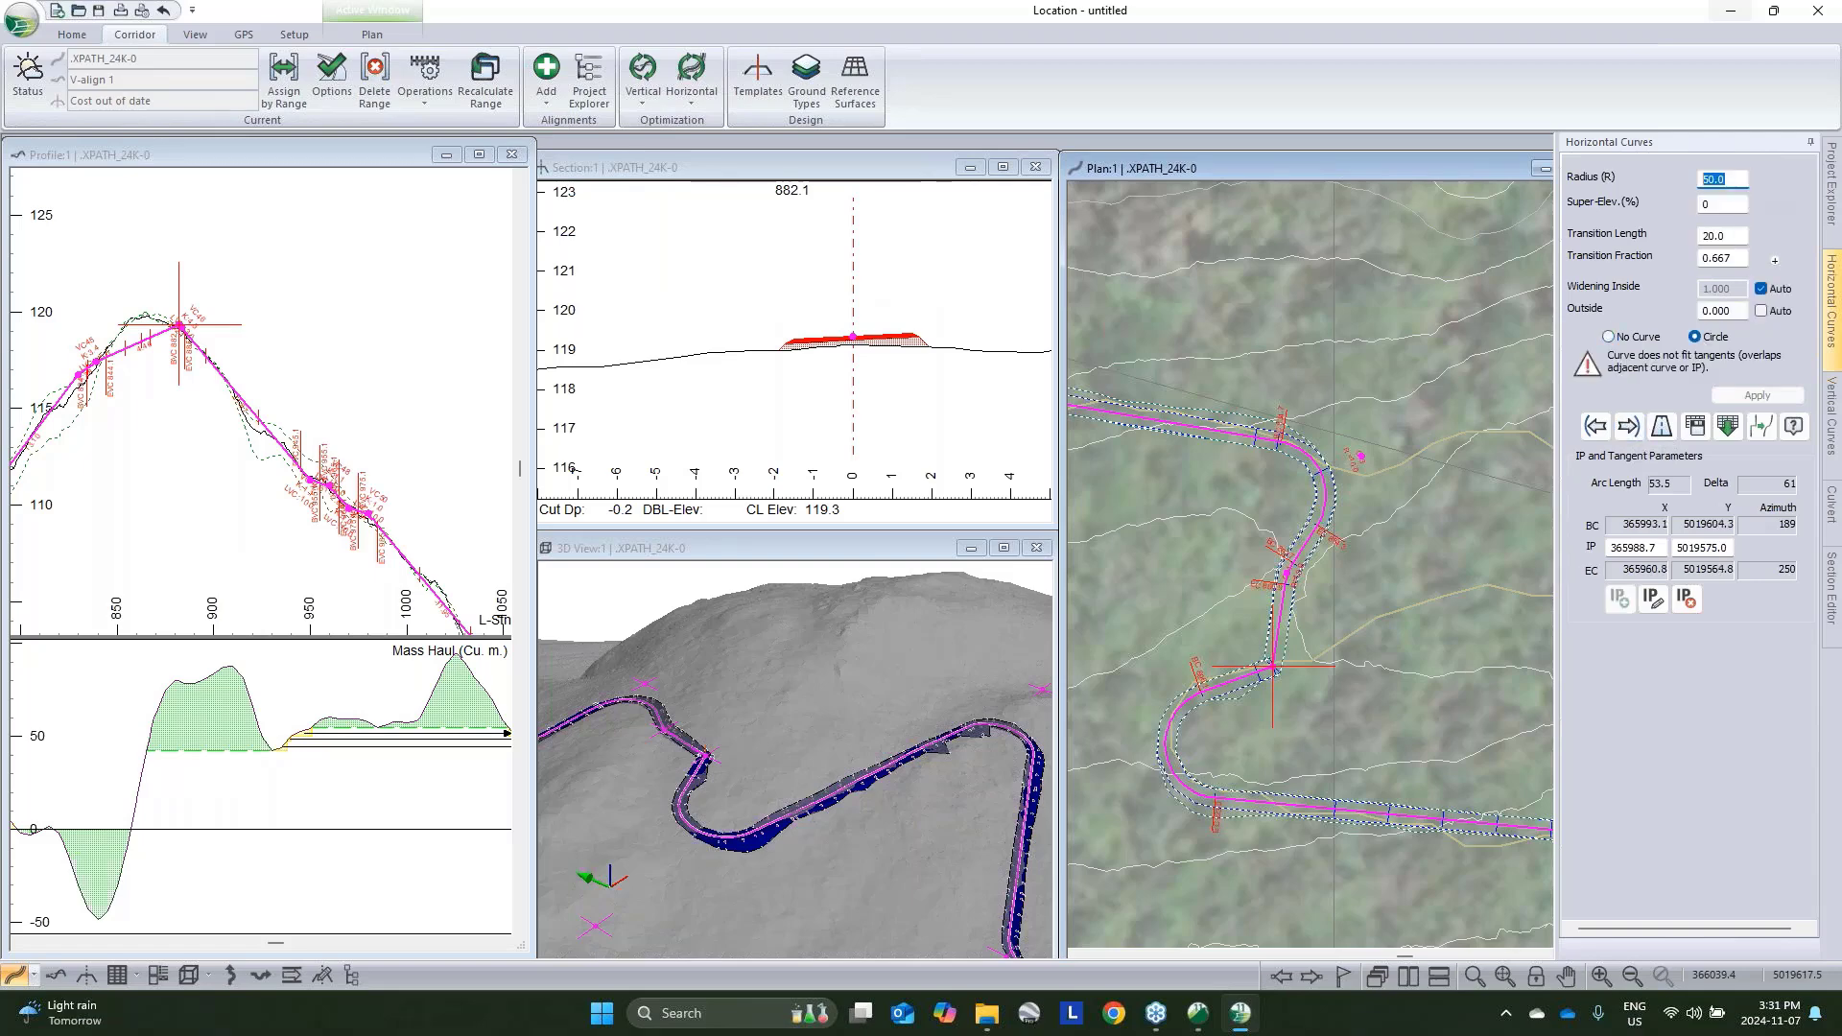
pyautogui.write('10')
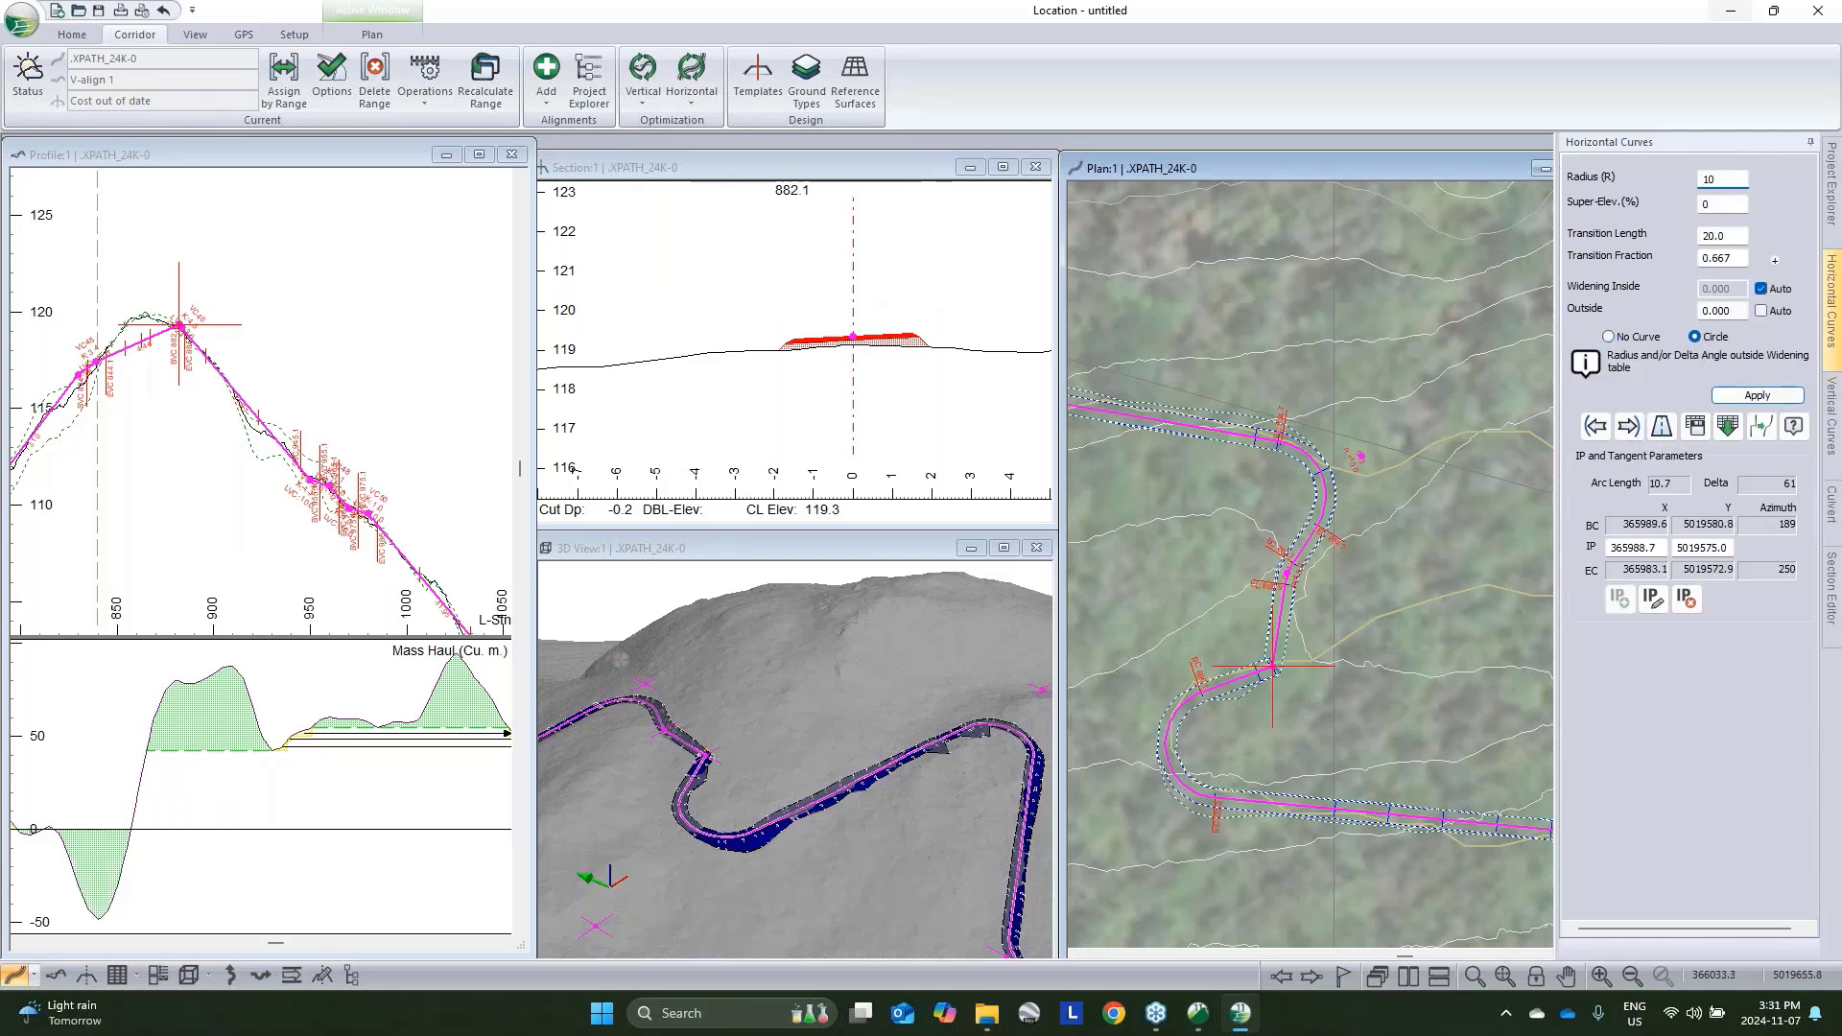
pyautogui.press('Return')
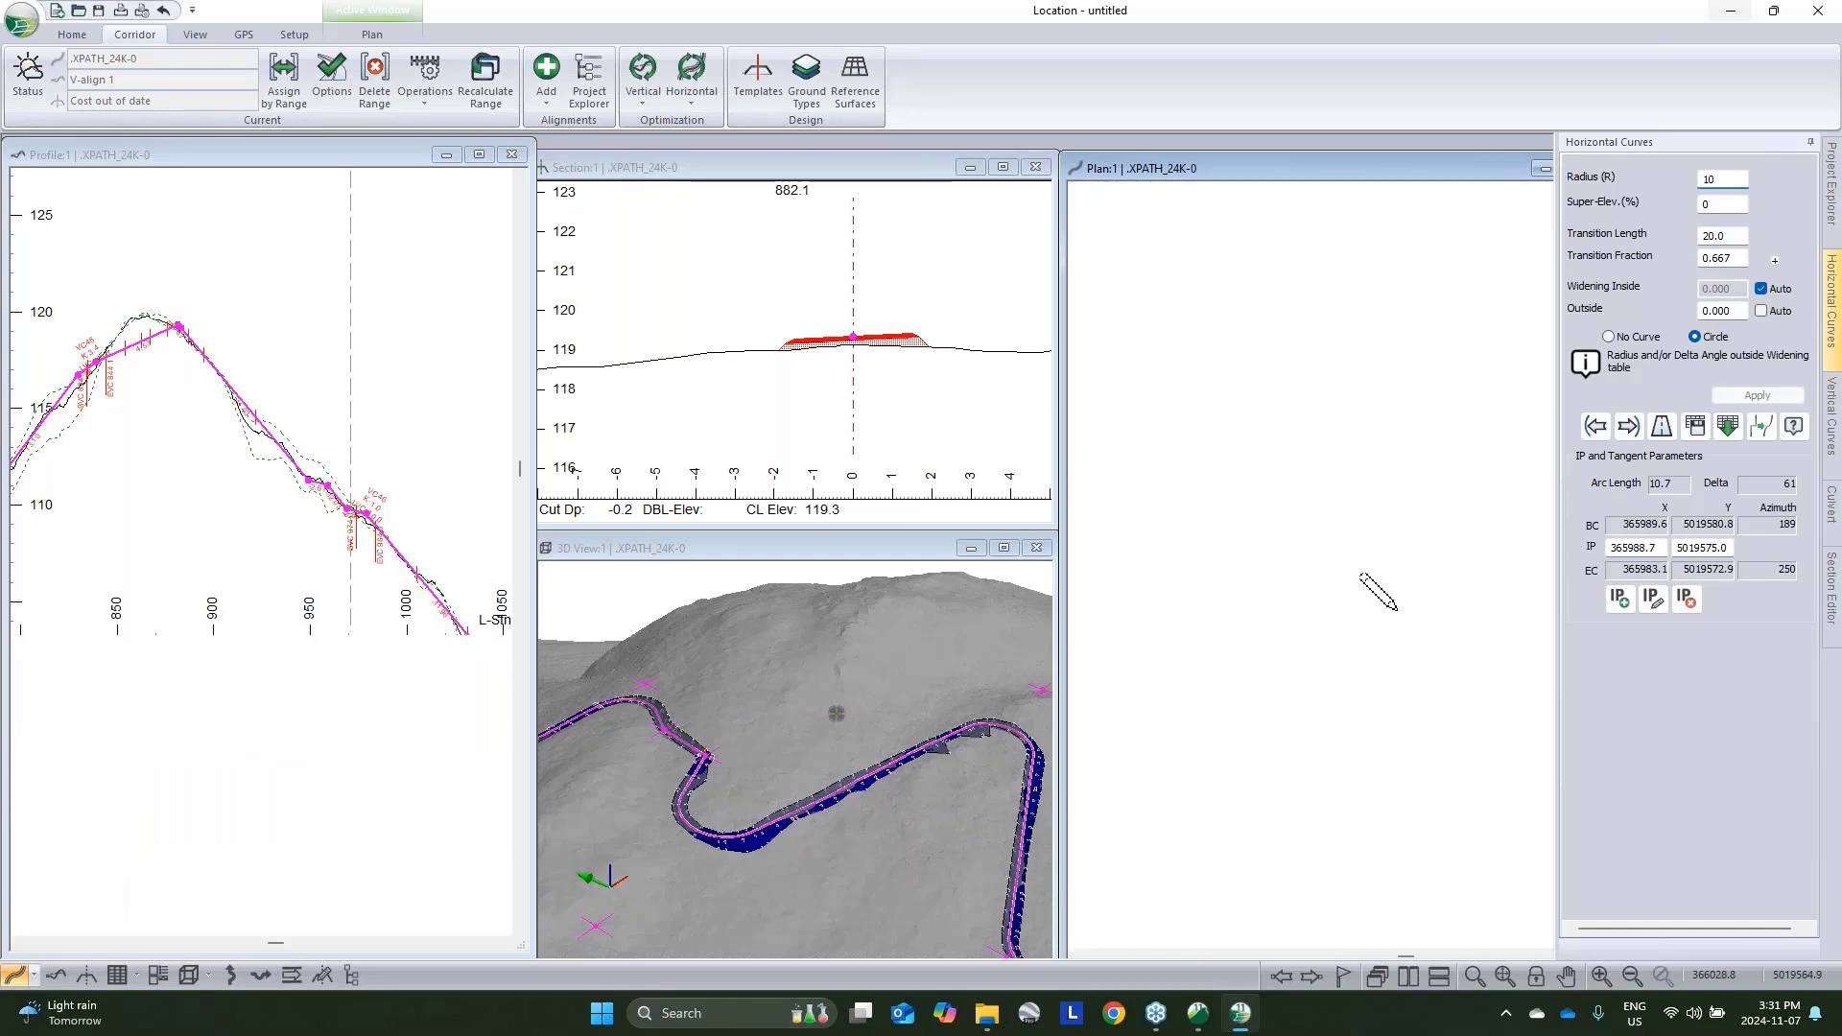
# Add a vertical grade point on the profile crest at about station 862 and raise it to about elevation 119.6
pyautogui.moveTo(273, 515); pyautogui.dragTo(300, 449, button='middle')
pyautogui.moveTo(336, 368); pyautogui.dragTo(282, 273, button='middle')
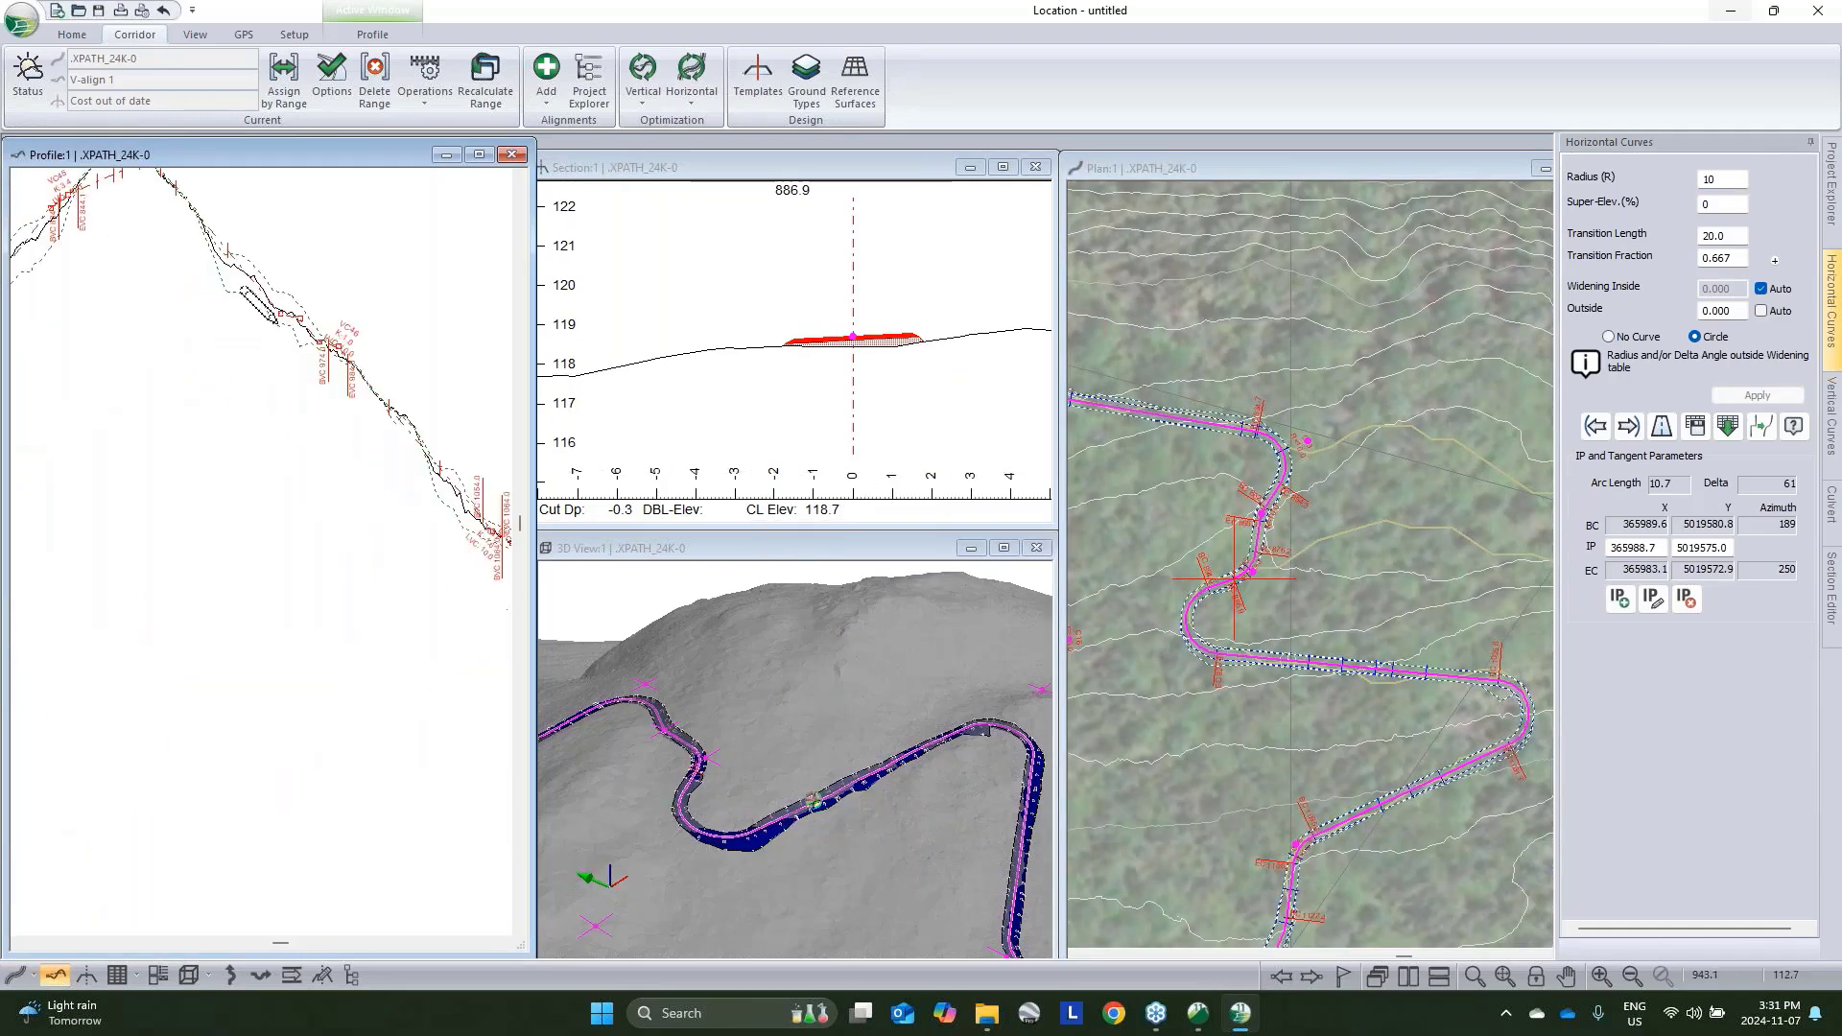
pyautogui.scroll(-2, 281, 278)
pyautogui.scroll(-1, 274, 343)
pyautogui.moveTo(183, 195); pyautogui.dragTo(233, 266, button='middle')
pyautogui.scroll(3, 241, 306)
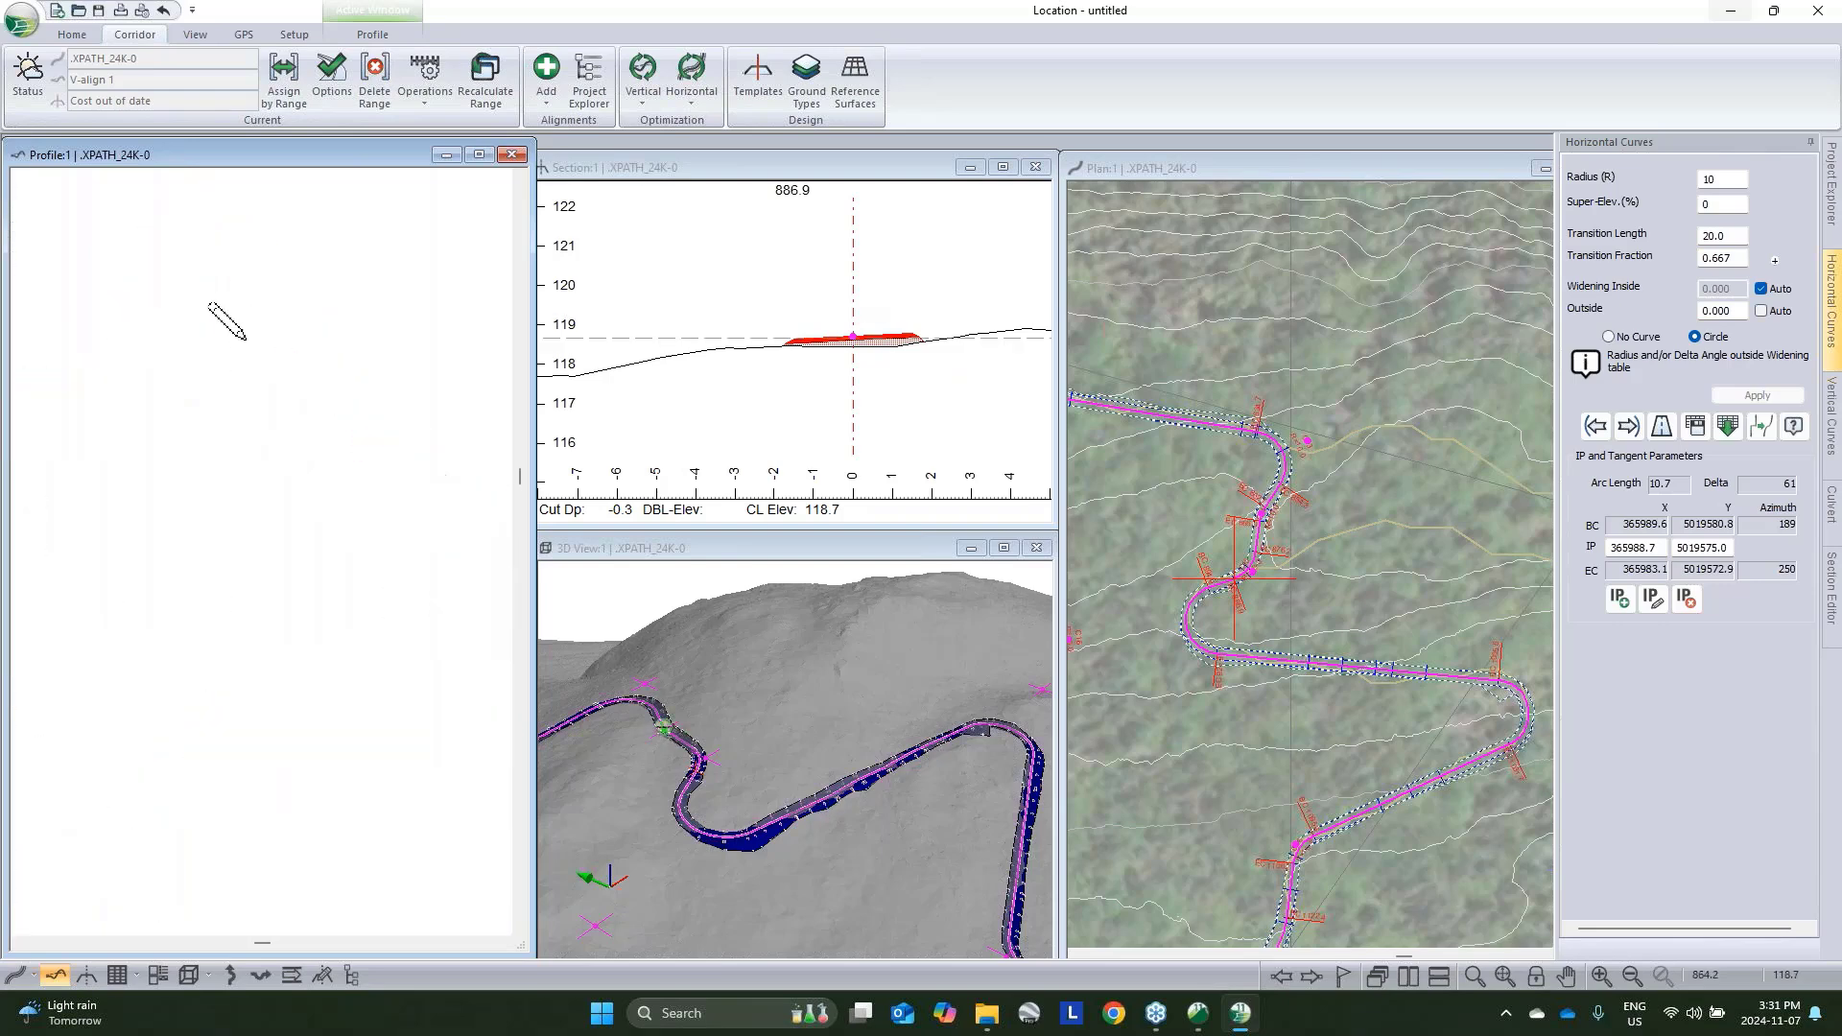
pyautogui.moveTo(243, 342); pyautogui.dragTo(243, 317)
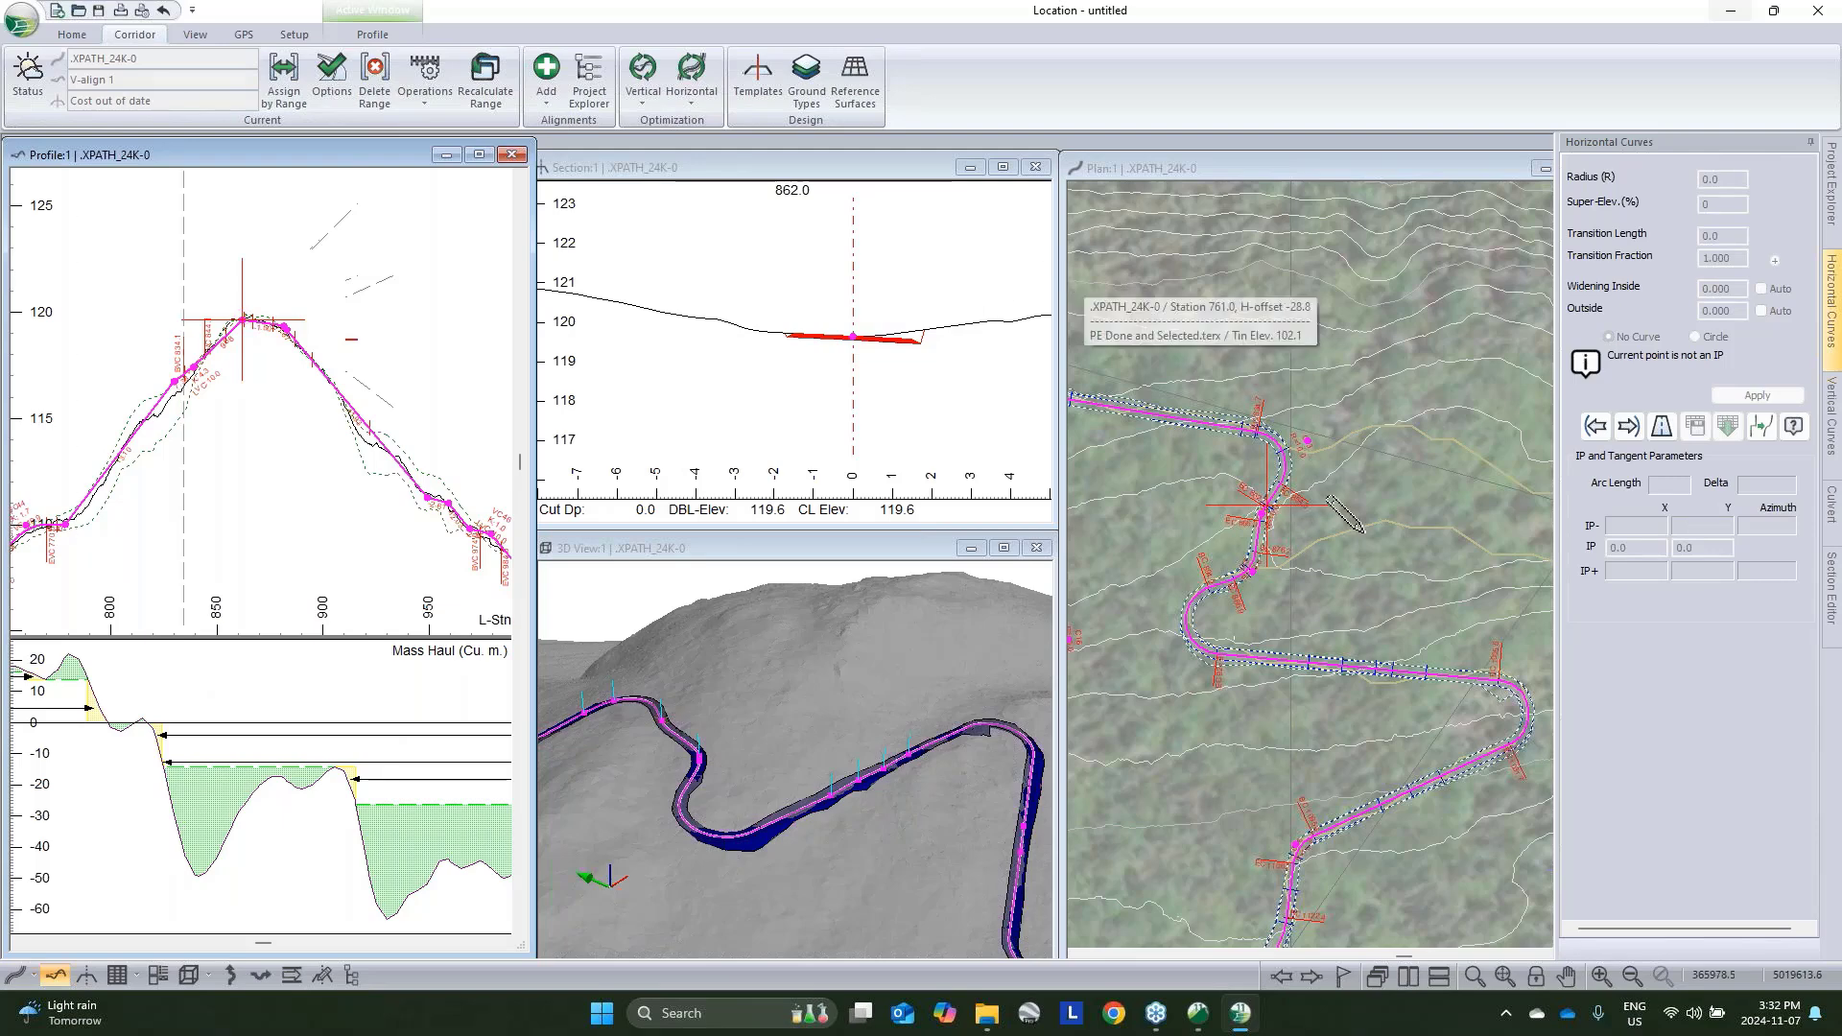
# Run a vertical optimization on V-align 1 for the revised alignment and close the resulting log
pyautogui.scroll(-1, 1381, 527)
pyautogui.moveTo(1395, 534); pyautogui.dragTo(1361, 444, button='middle')
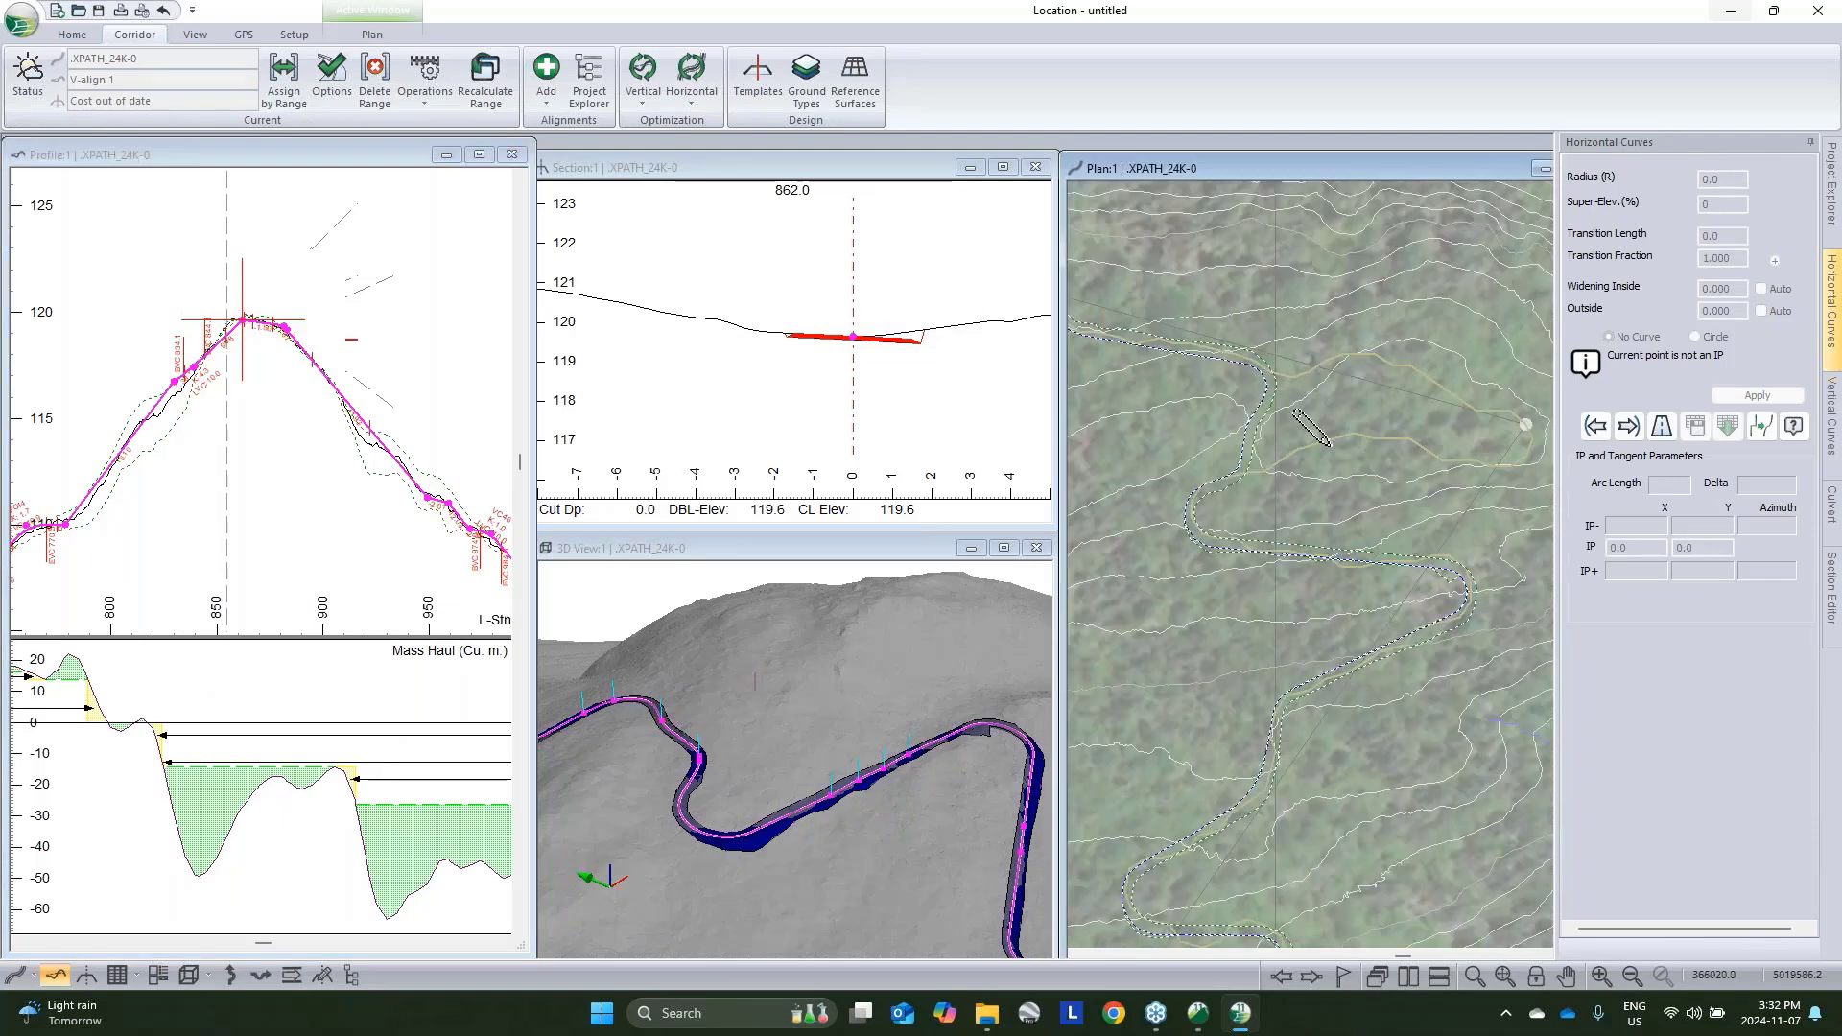
pyautogui.click(1833, 203)
pyautogui.rightClick(1669, 267)
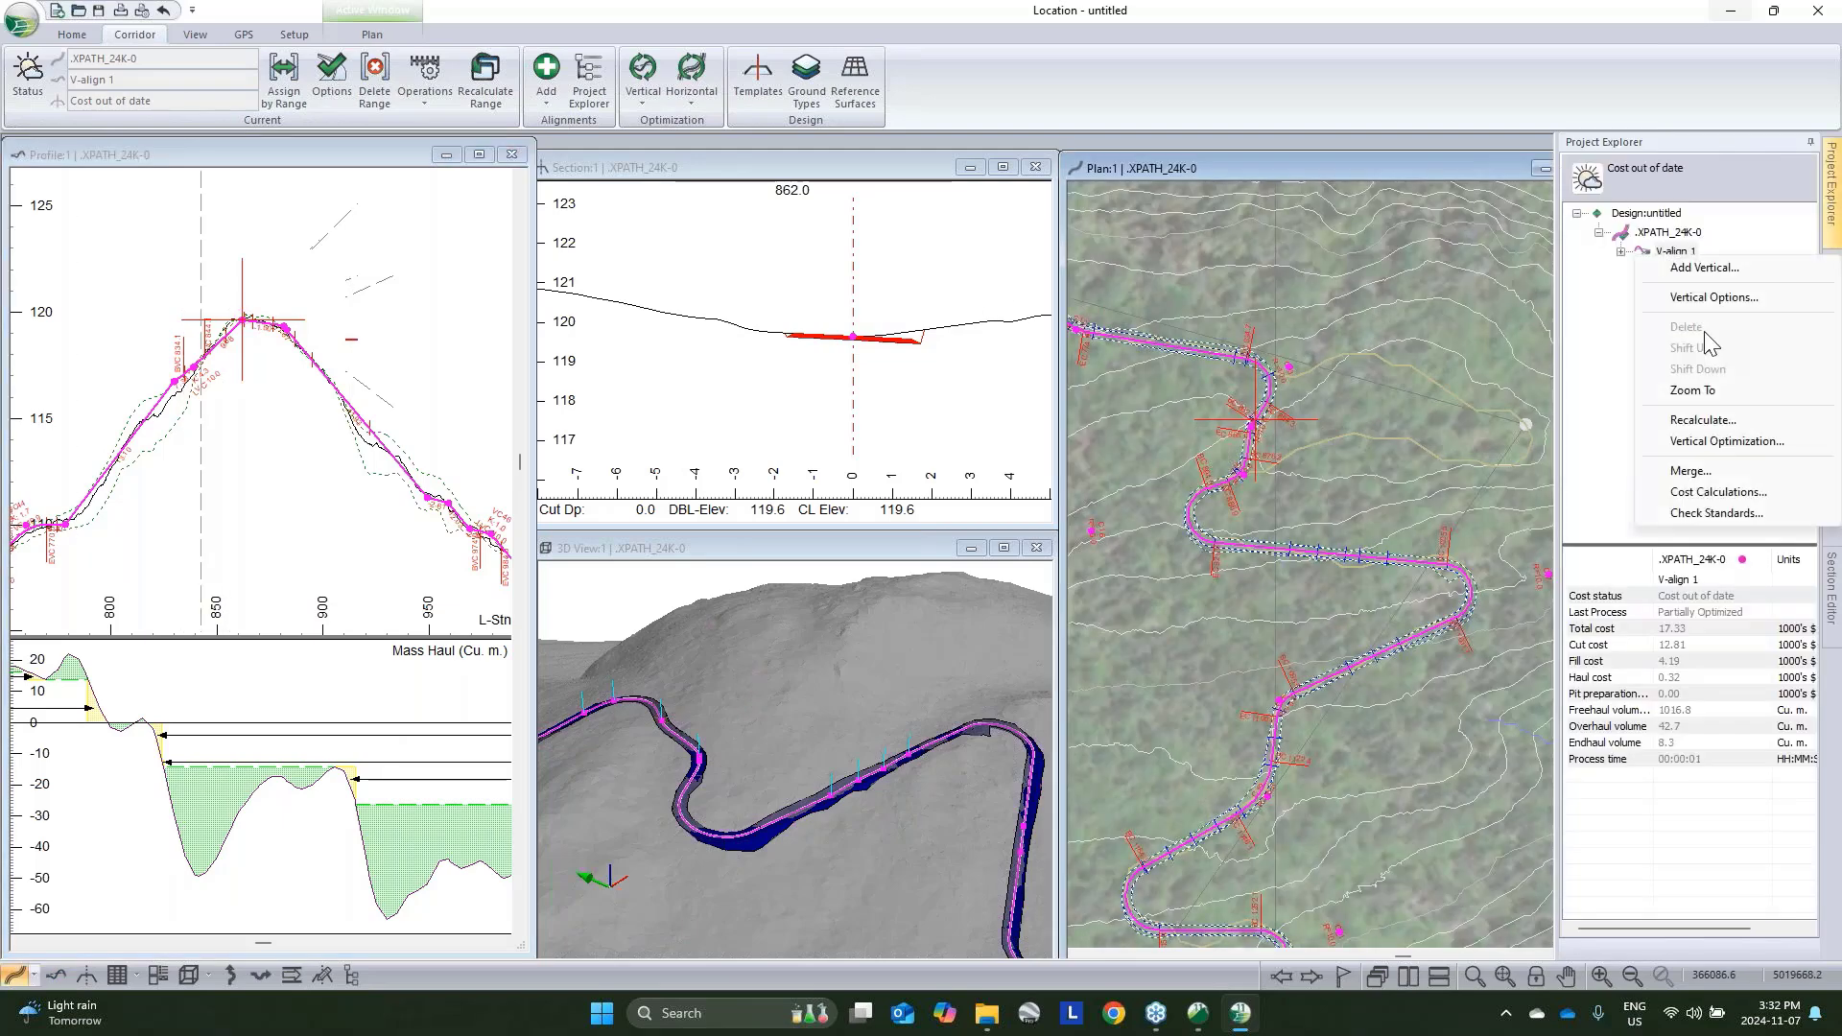
pyautogui.click(1704, 440)
pyautogui.click(869, 622)
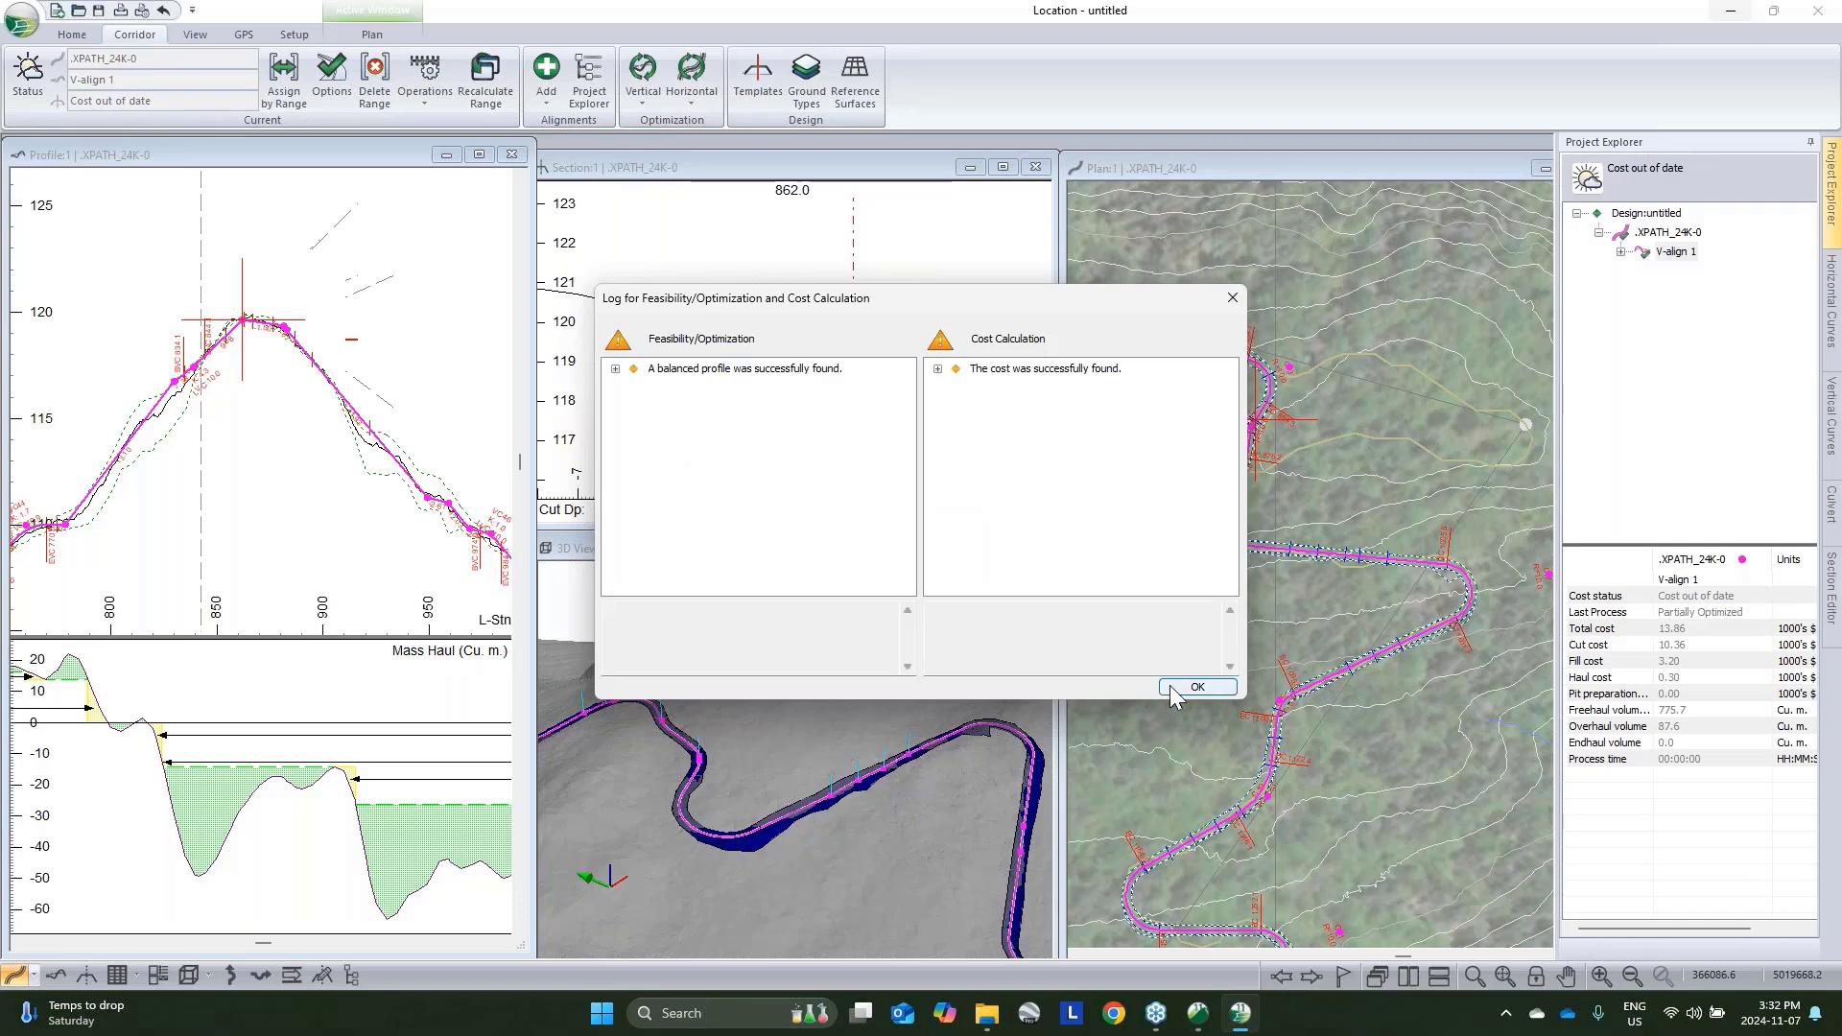
pyautogui.click(1175, 685)
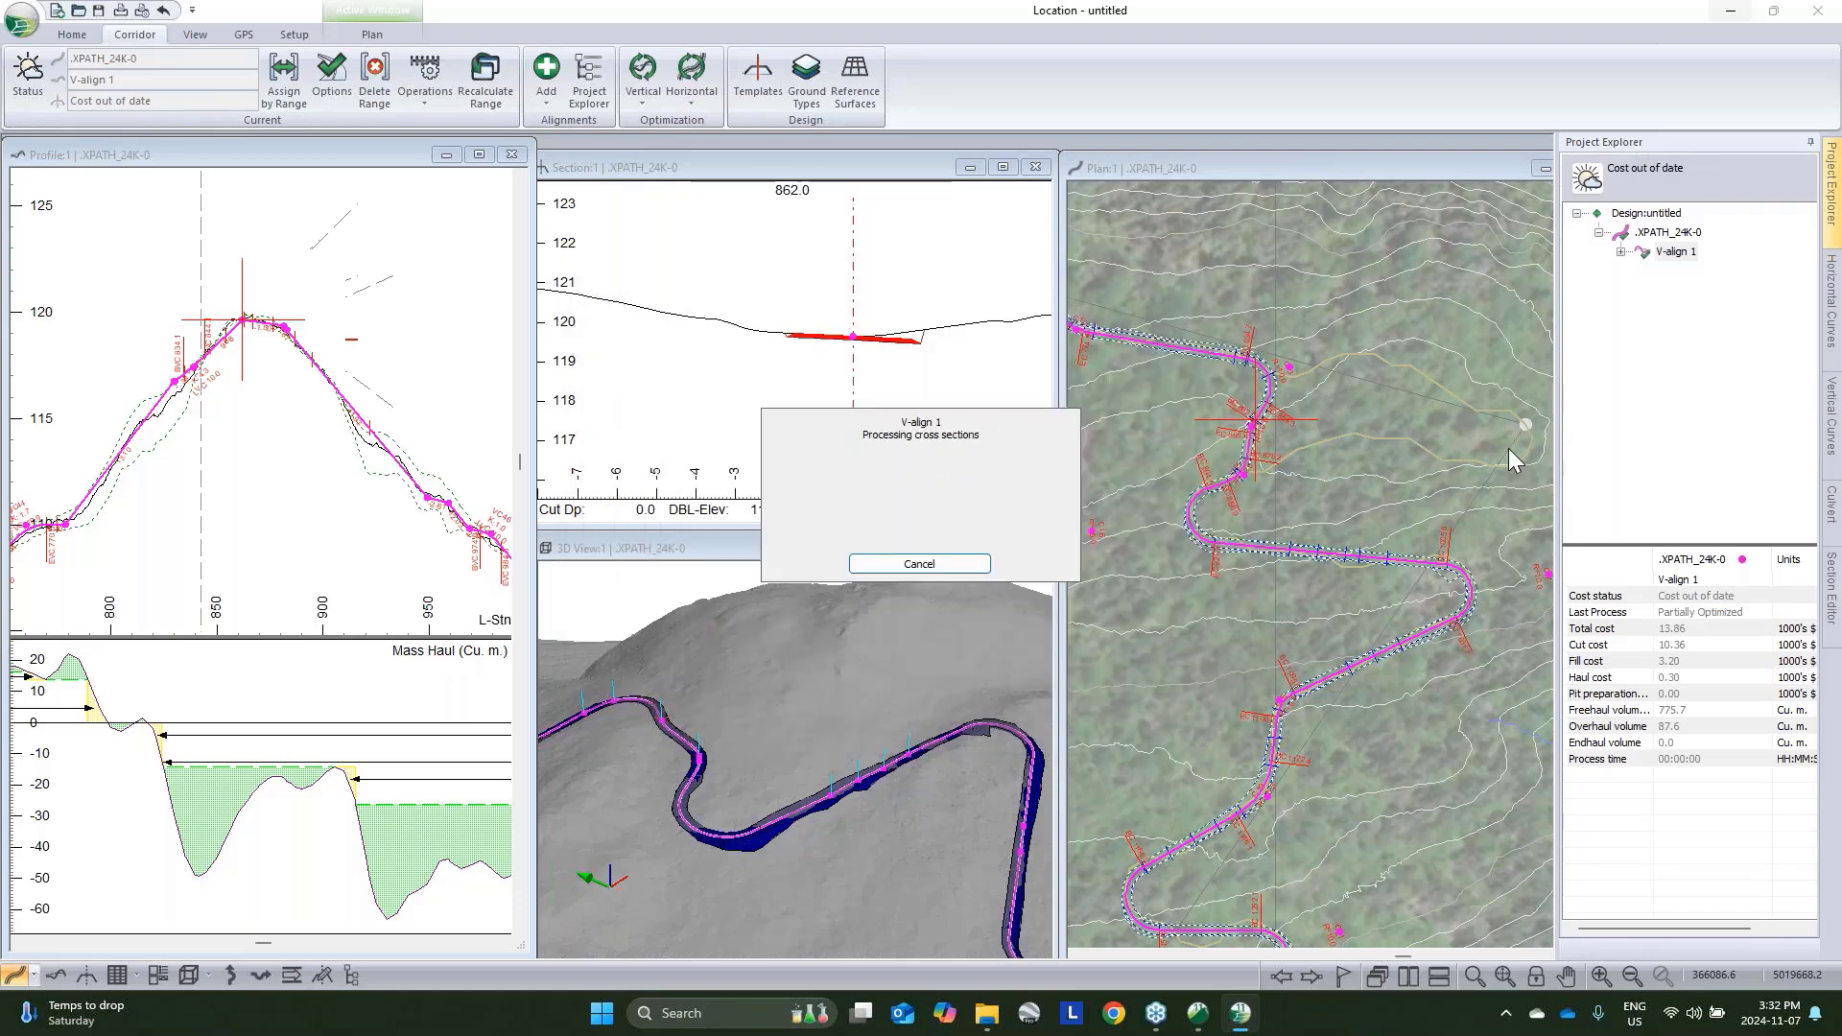
# Return to the Selection tool and examine the rerouted hairpins in plan, along with the section near station 1006
pyautogui.rightClick(1420, 474)
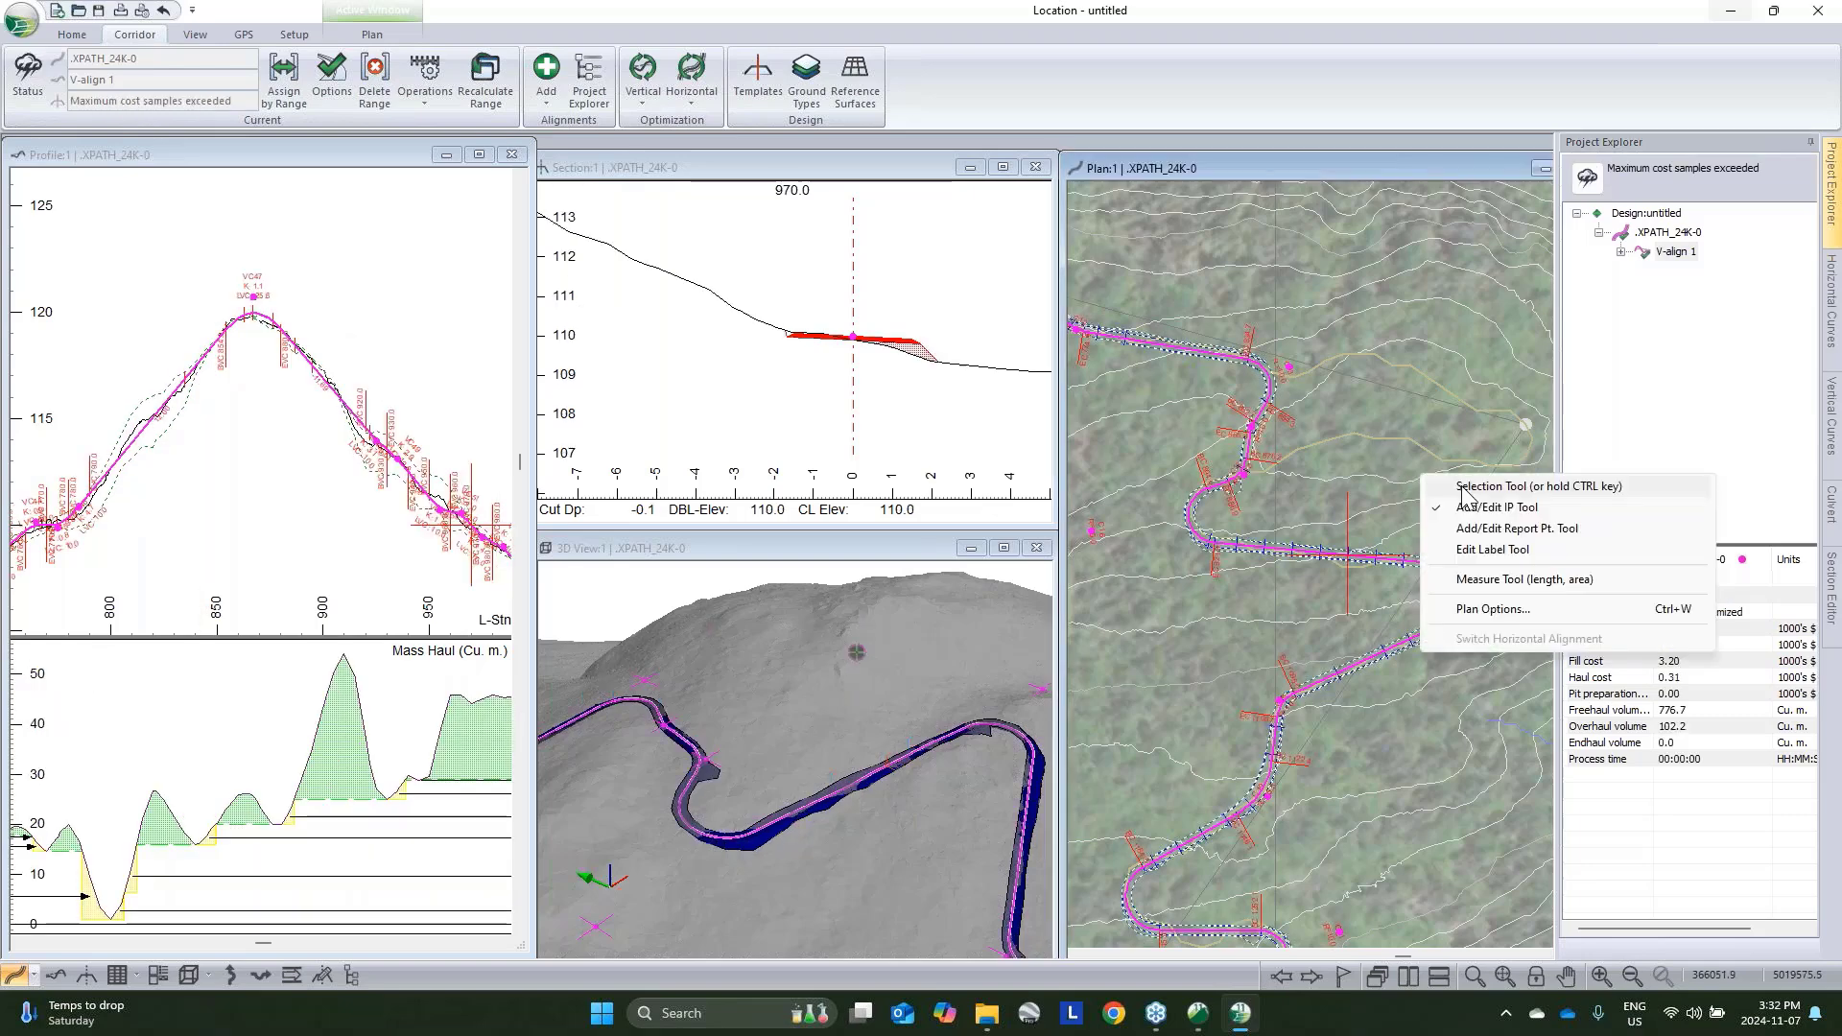
pyautogui.click(1477, 486)
pyautogui.scroll(-2, 1404, 467)
pyautogui.click(1391, 474)
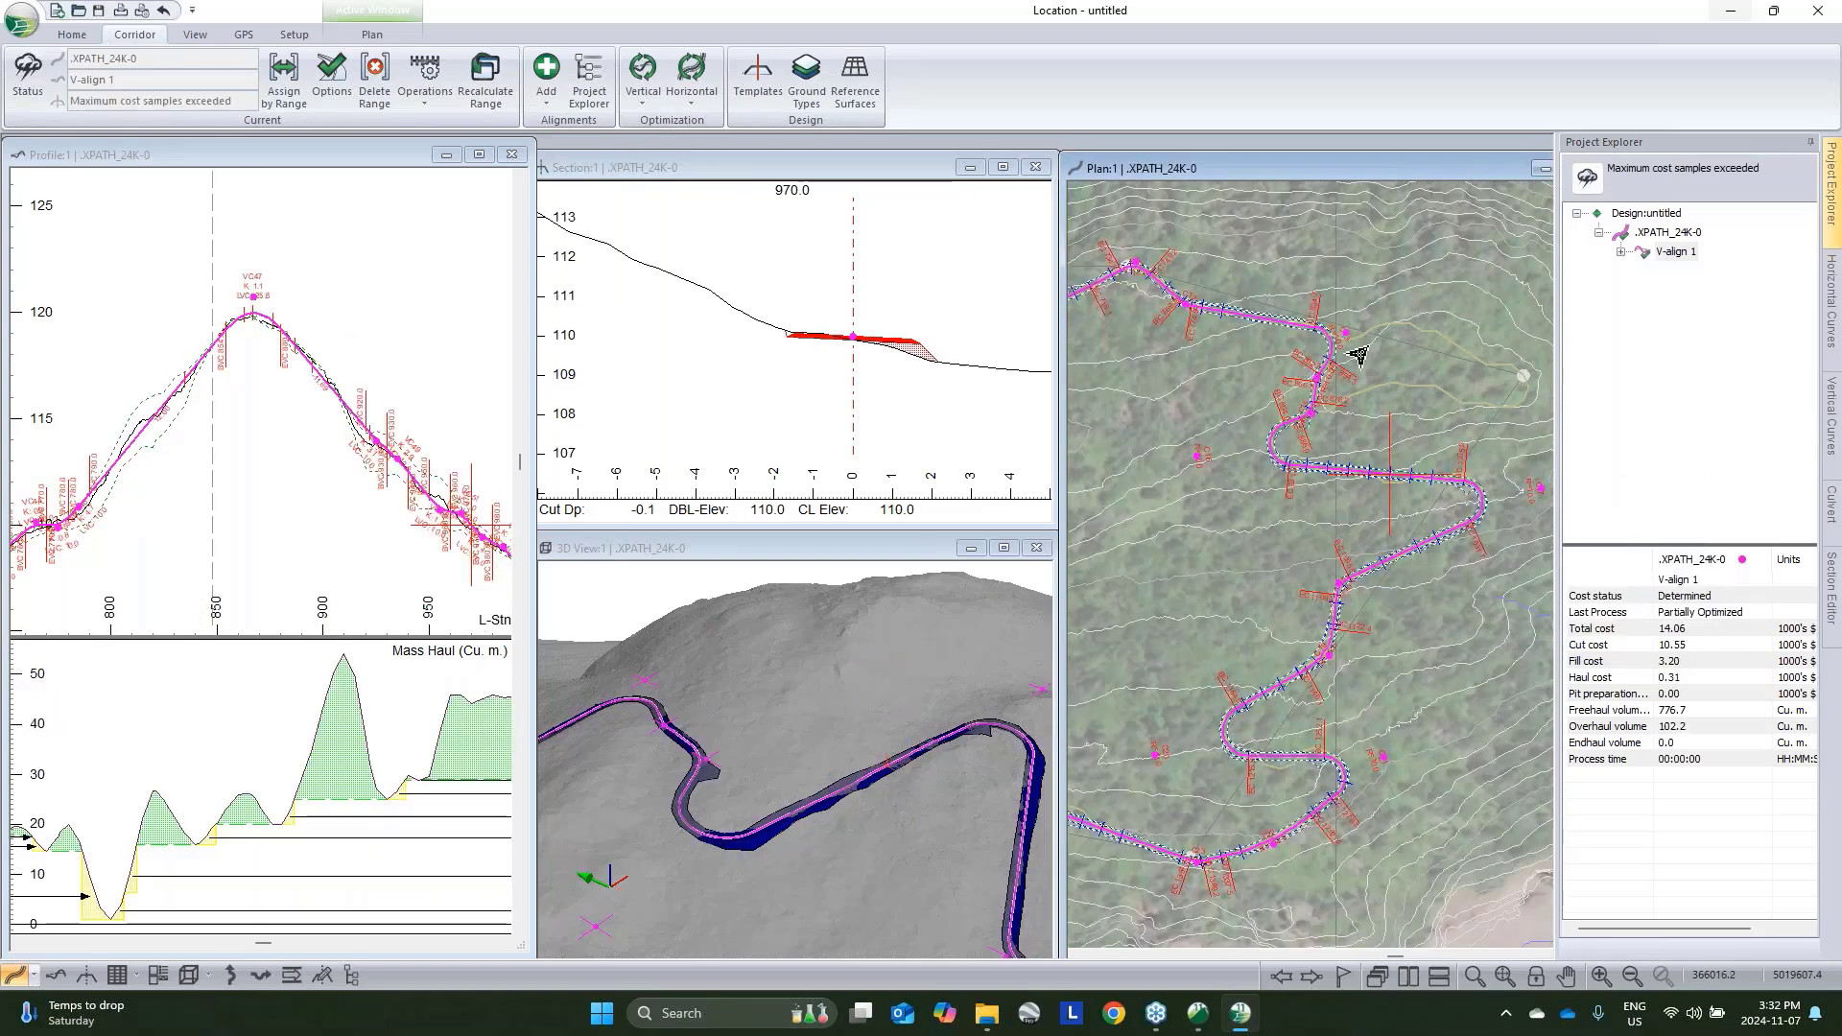
pyautogui.moveTo(1512, 391)
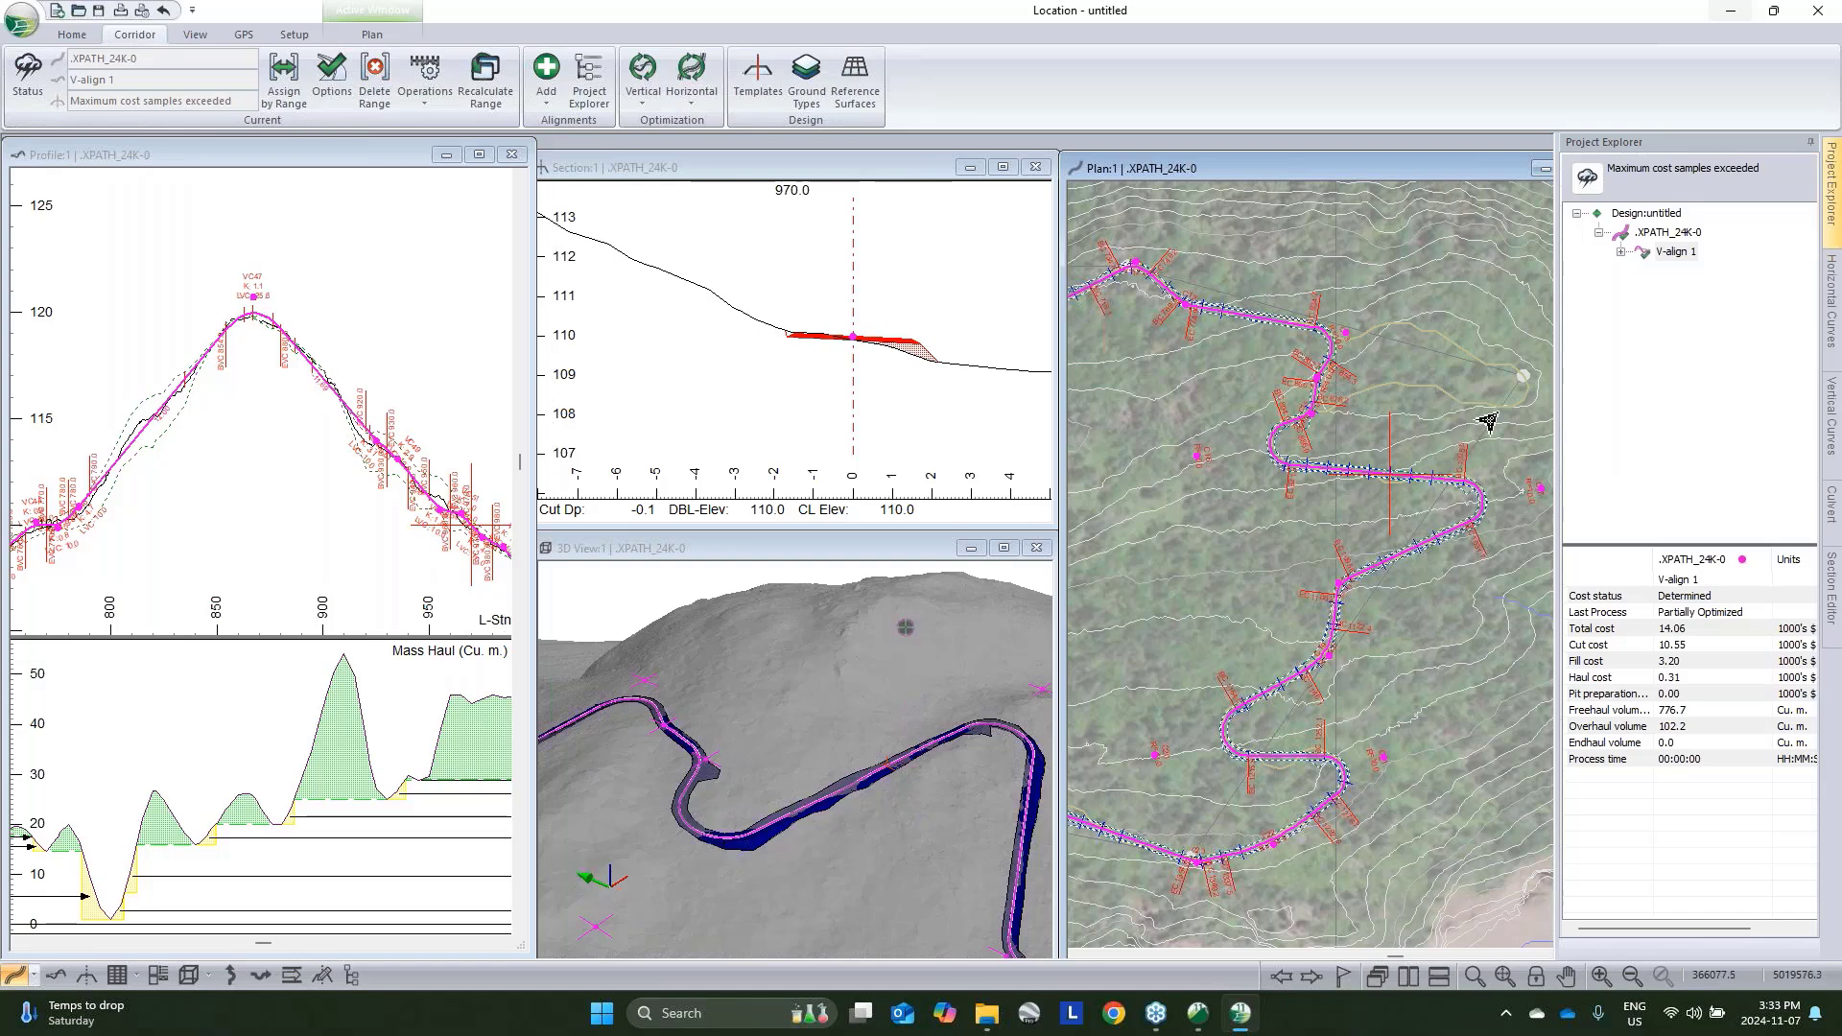
pyautogui.moveTo(1479, 422)
pyautogui.moveTo(1467, 442); pyautogui.dragTo(1382, 487, button='middle')
pyautogui.click(1382, 489)
pyautogui.moveTo(1426, 422); pyautogui.dragTo(1431, 470, button='middle')
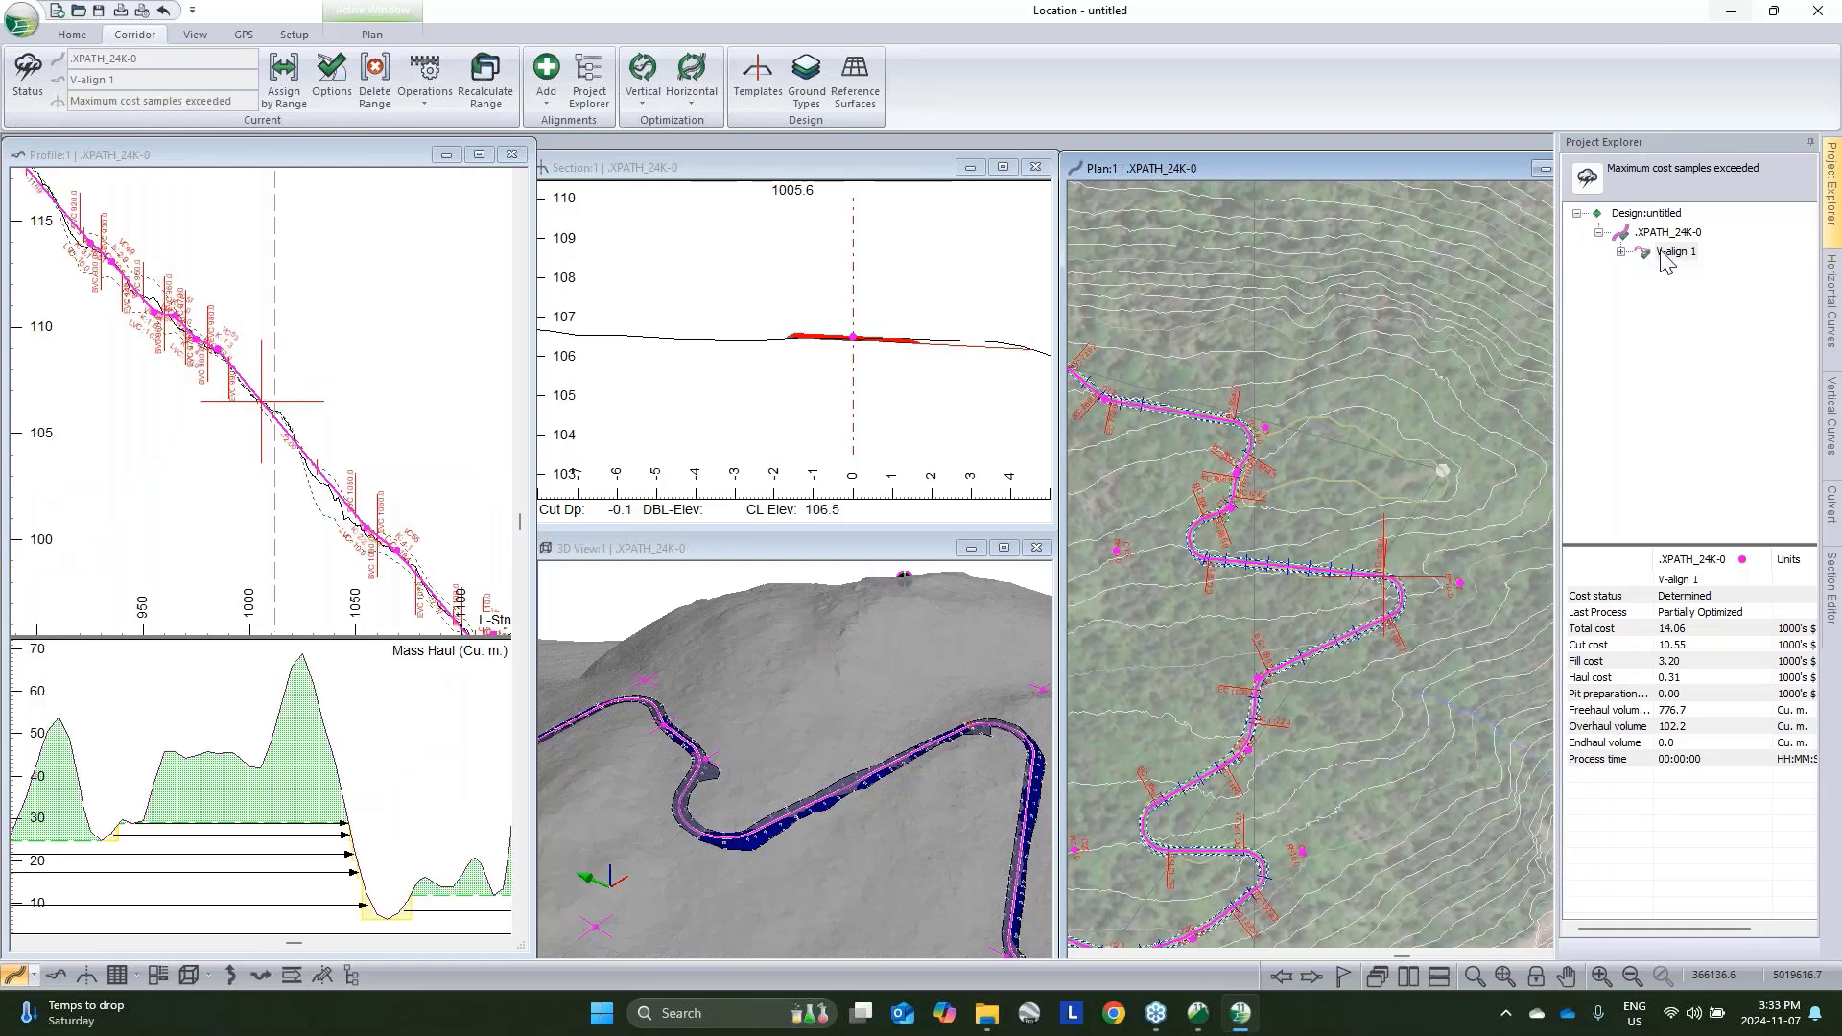
pyautogui.moveTo(1660, 248)
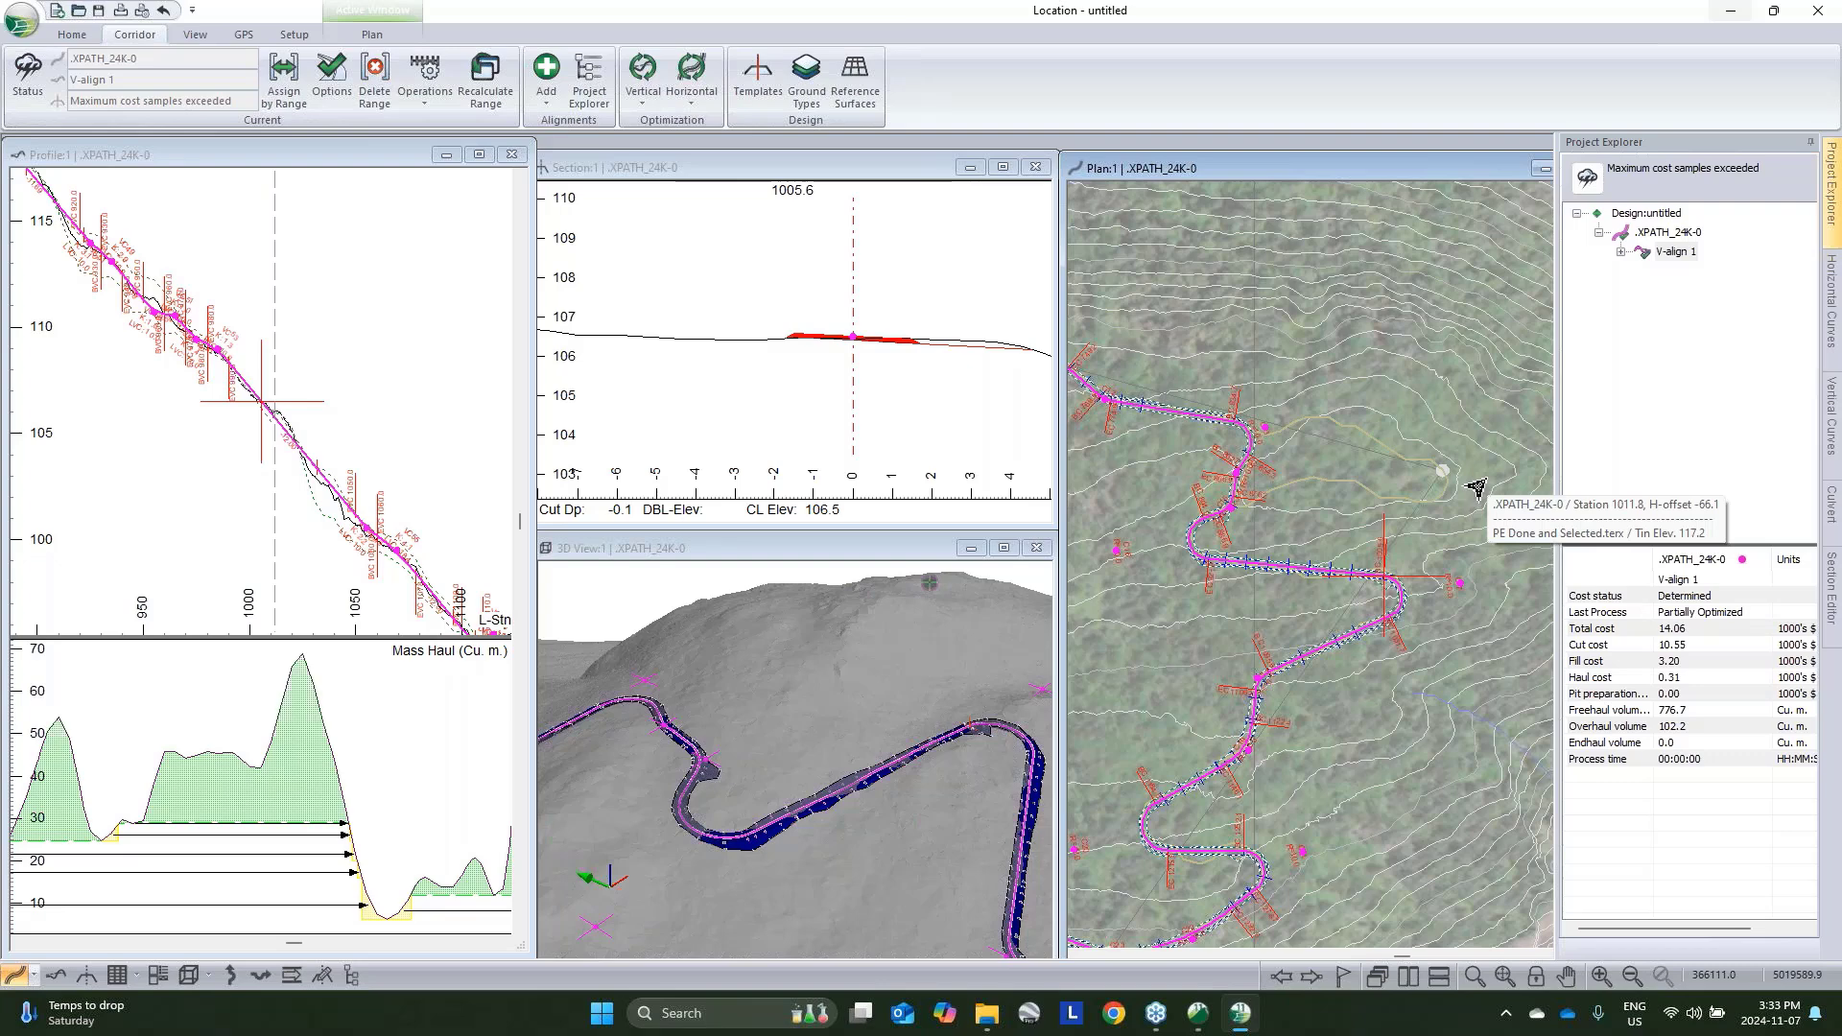
pyautogui.moveTo(1346, 519); pyautogui.dragTo(1361, 490, button='middle')
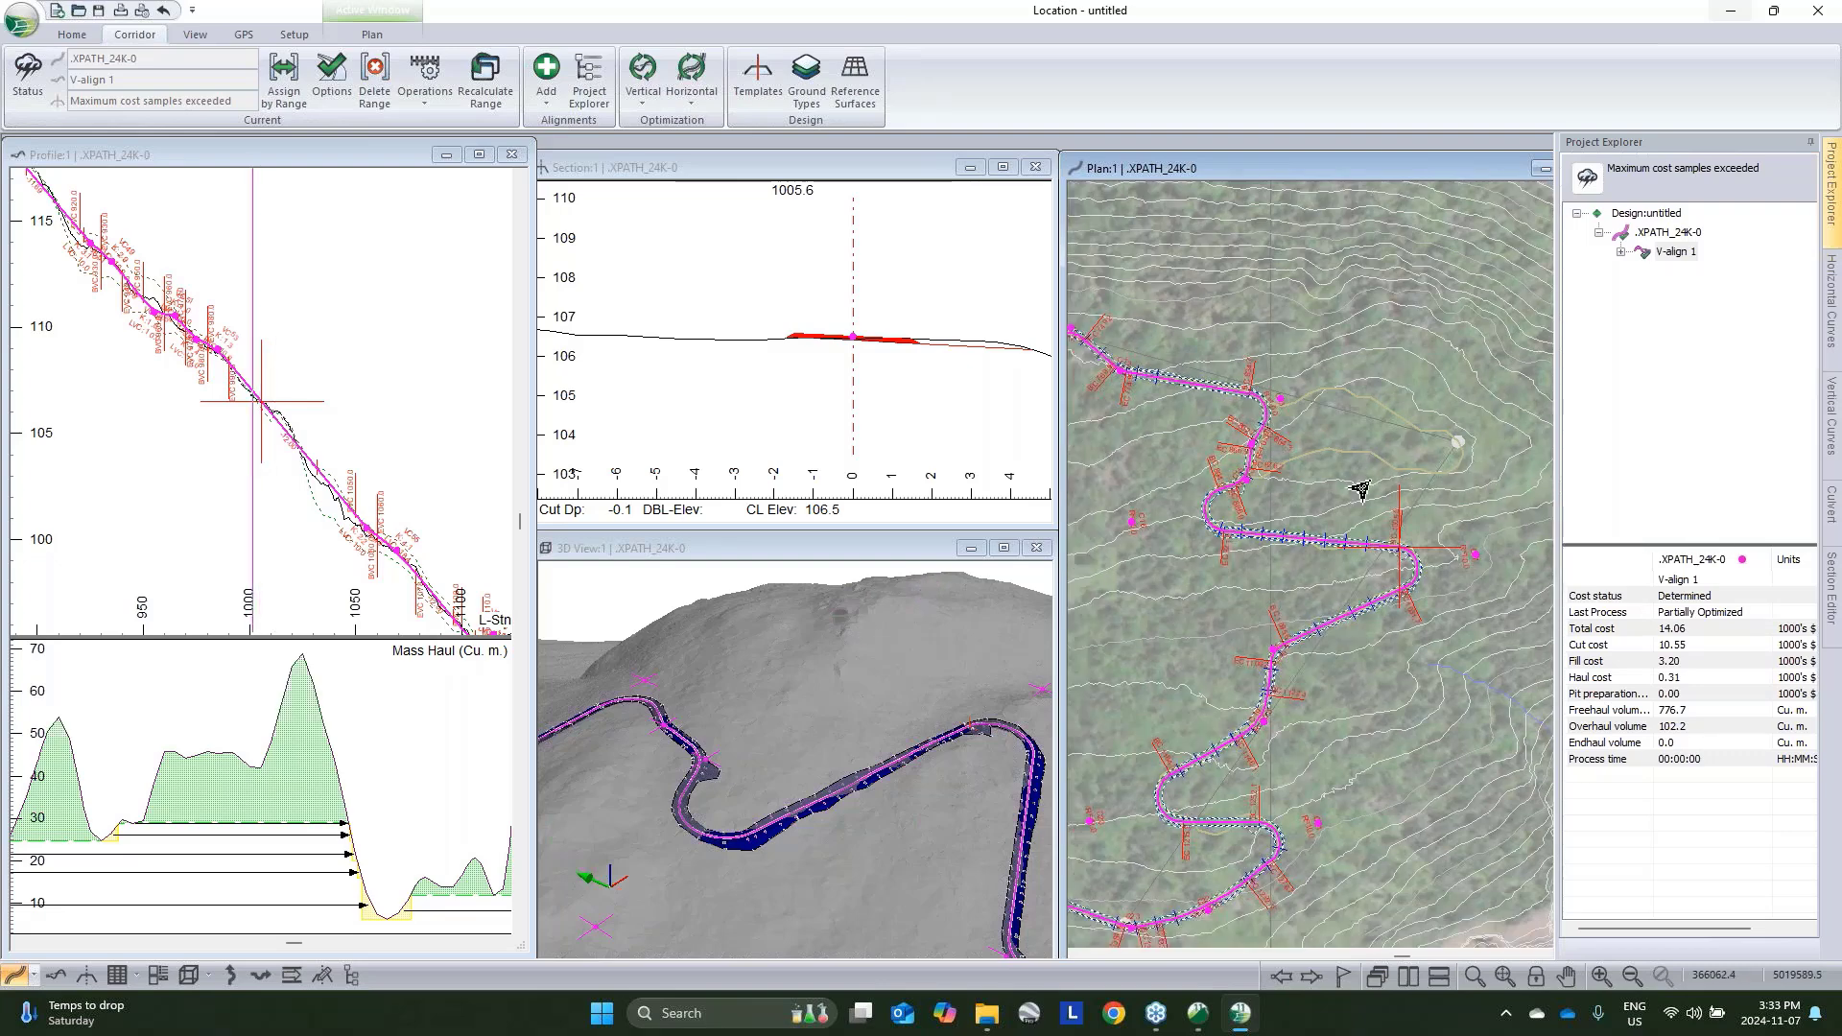
pyautogui.scroll(-2, 193, 416)
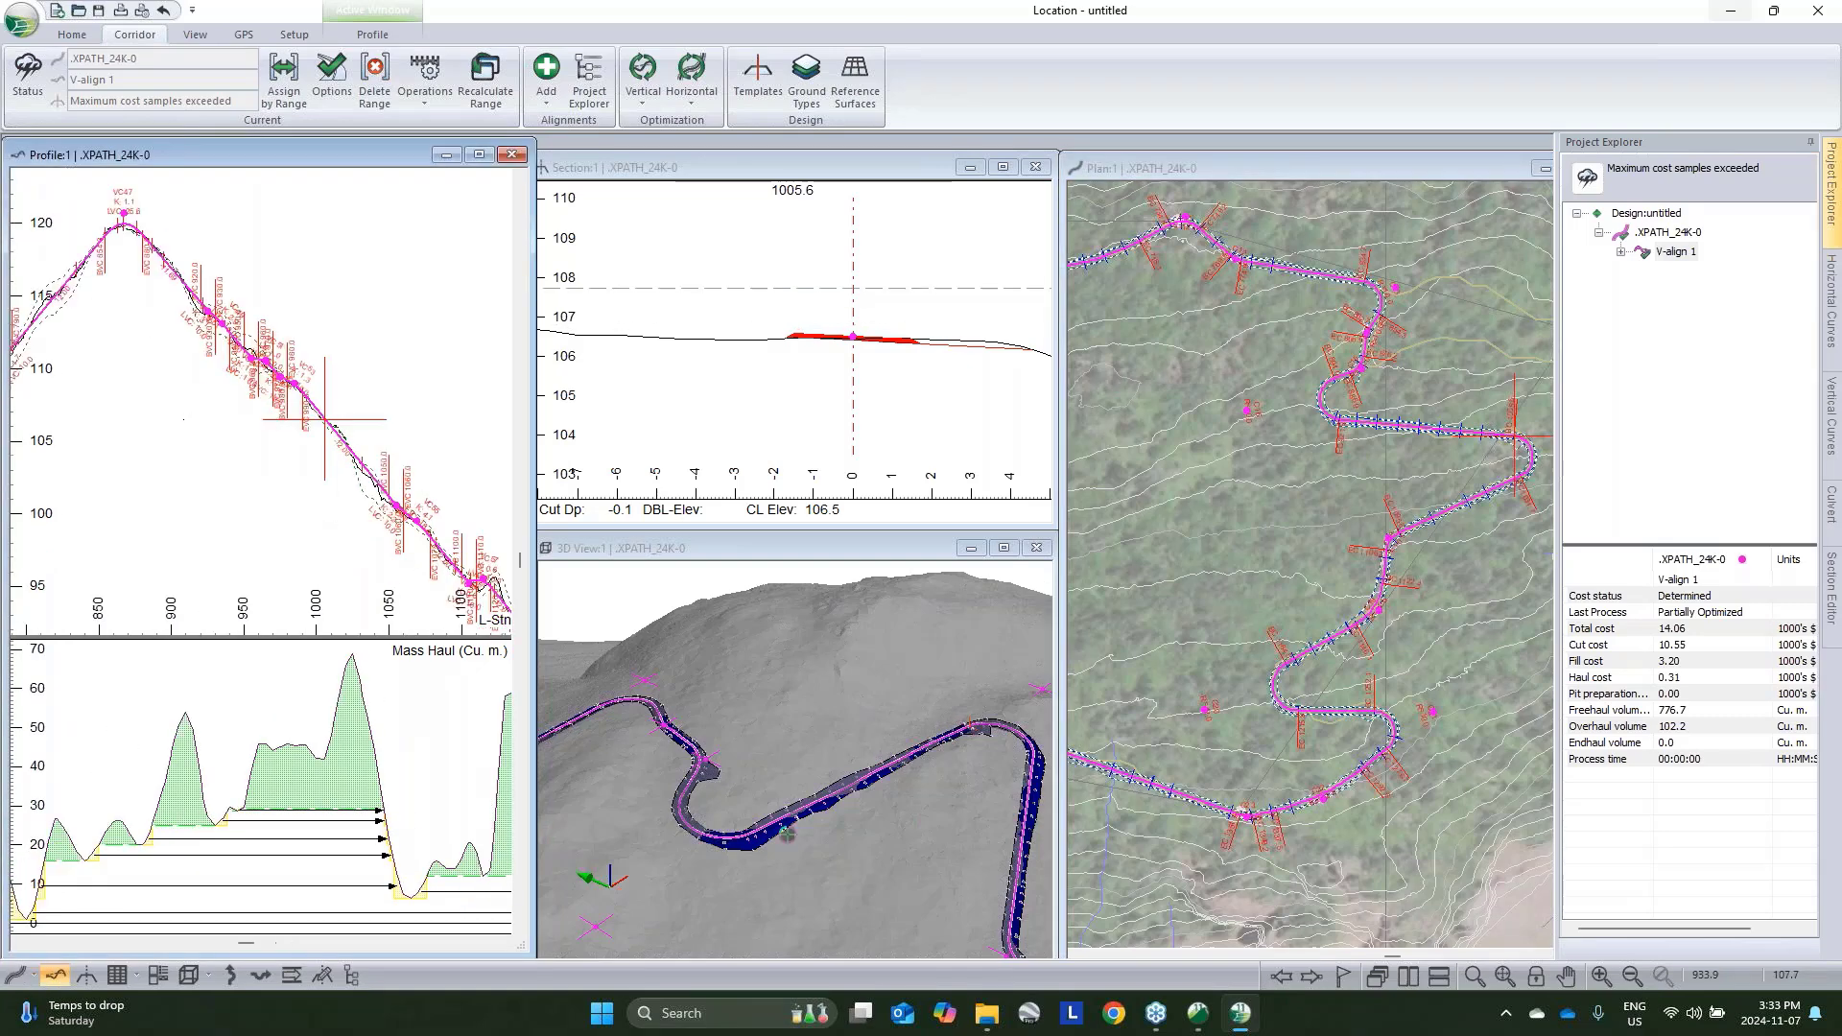
# Examine the optimized profile and mass haul between about stations 90 and 220, along with the early part of the road in plan
pyautogui.moveTo(183, 420); pyautogui.dragTo(423, 240, button='middle')
pyautogui.moveTo(192, 316); pyautogui.dragTo(460, 432, button='middle')
pyautogui.moveTo(230, 288); pyautogui.dragTo(502, 435, button='middle')
pyautogui.moveTo(187, 318); pyautogui.dragTo(432, 425, button='middle')
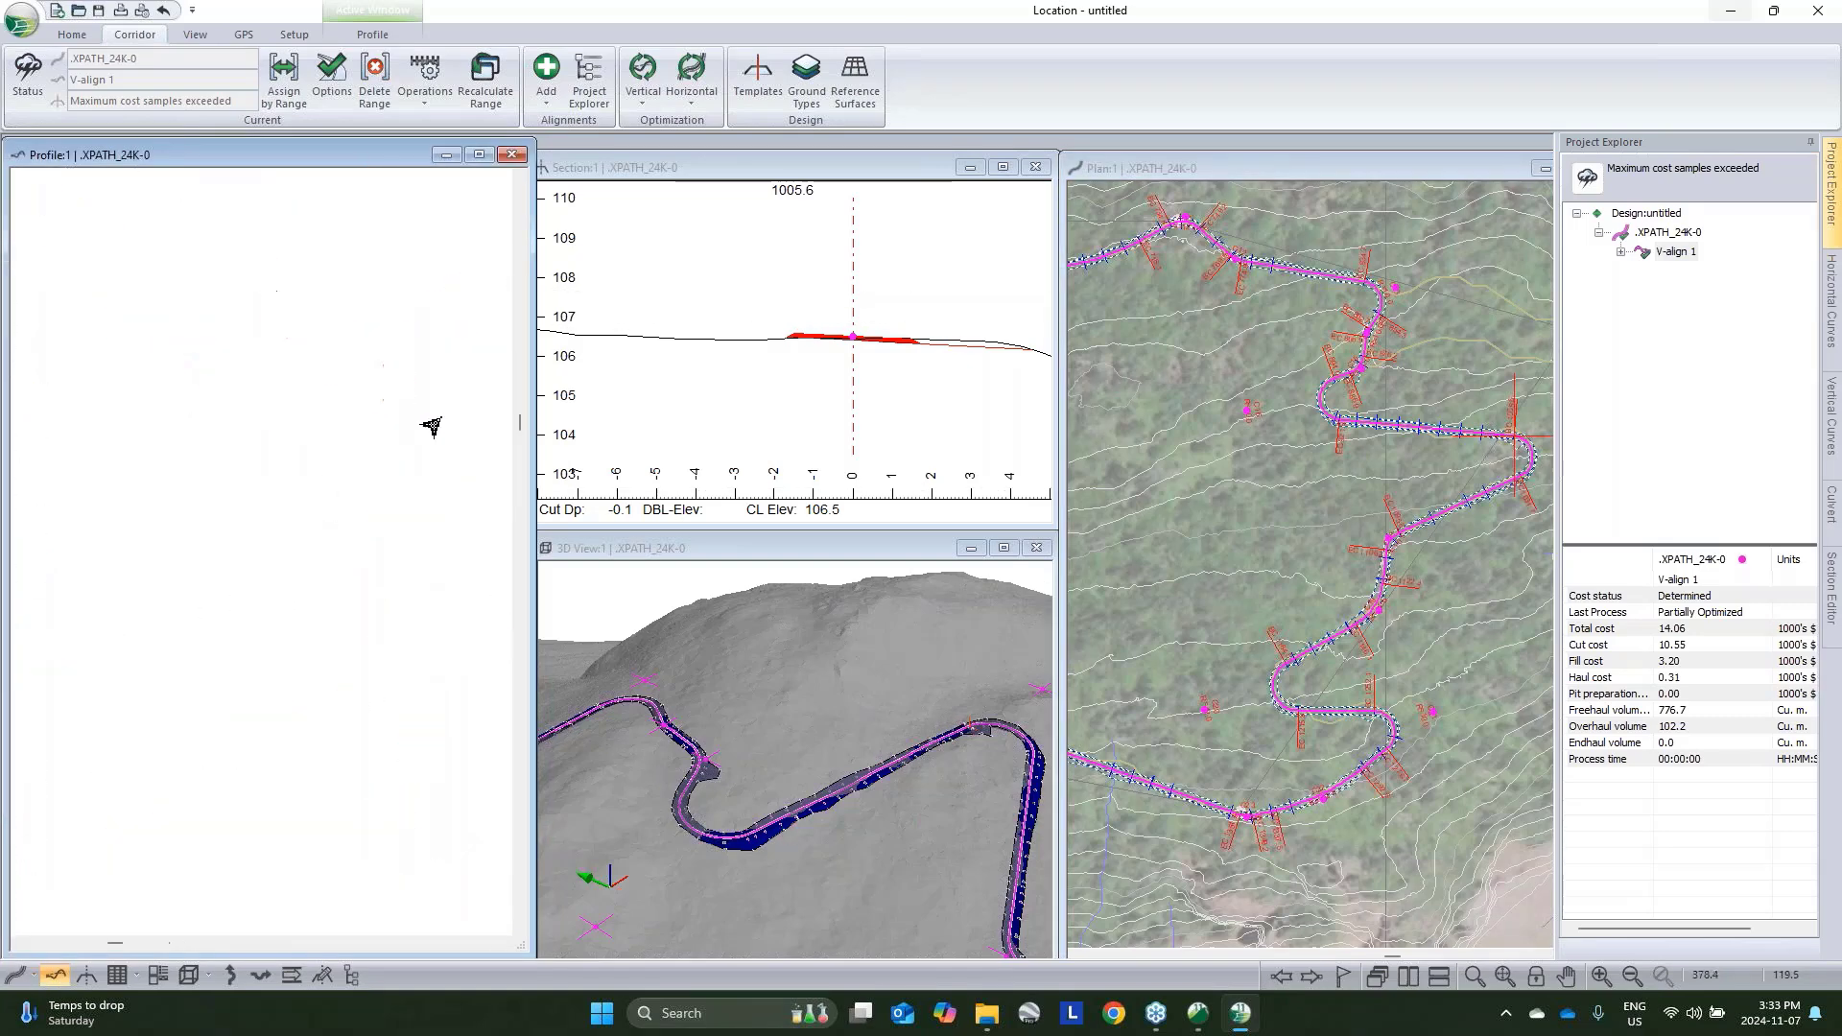
pyautogui.moveTo(111, 451); pyautogui.dragTo(304, 428, button='middle')
pyautogui.scroll(5, 293, 468)
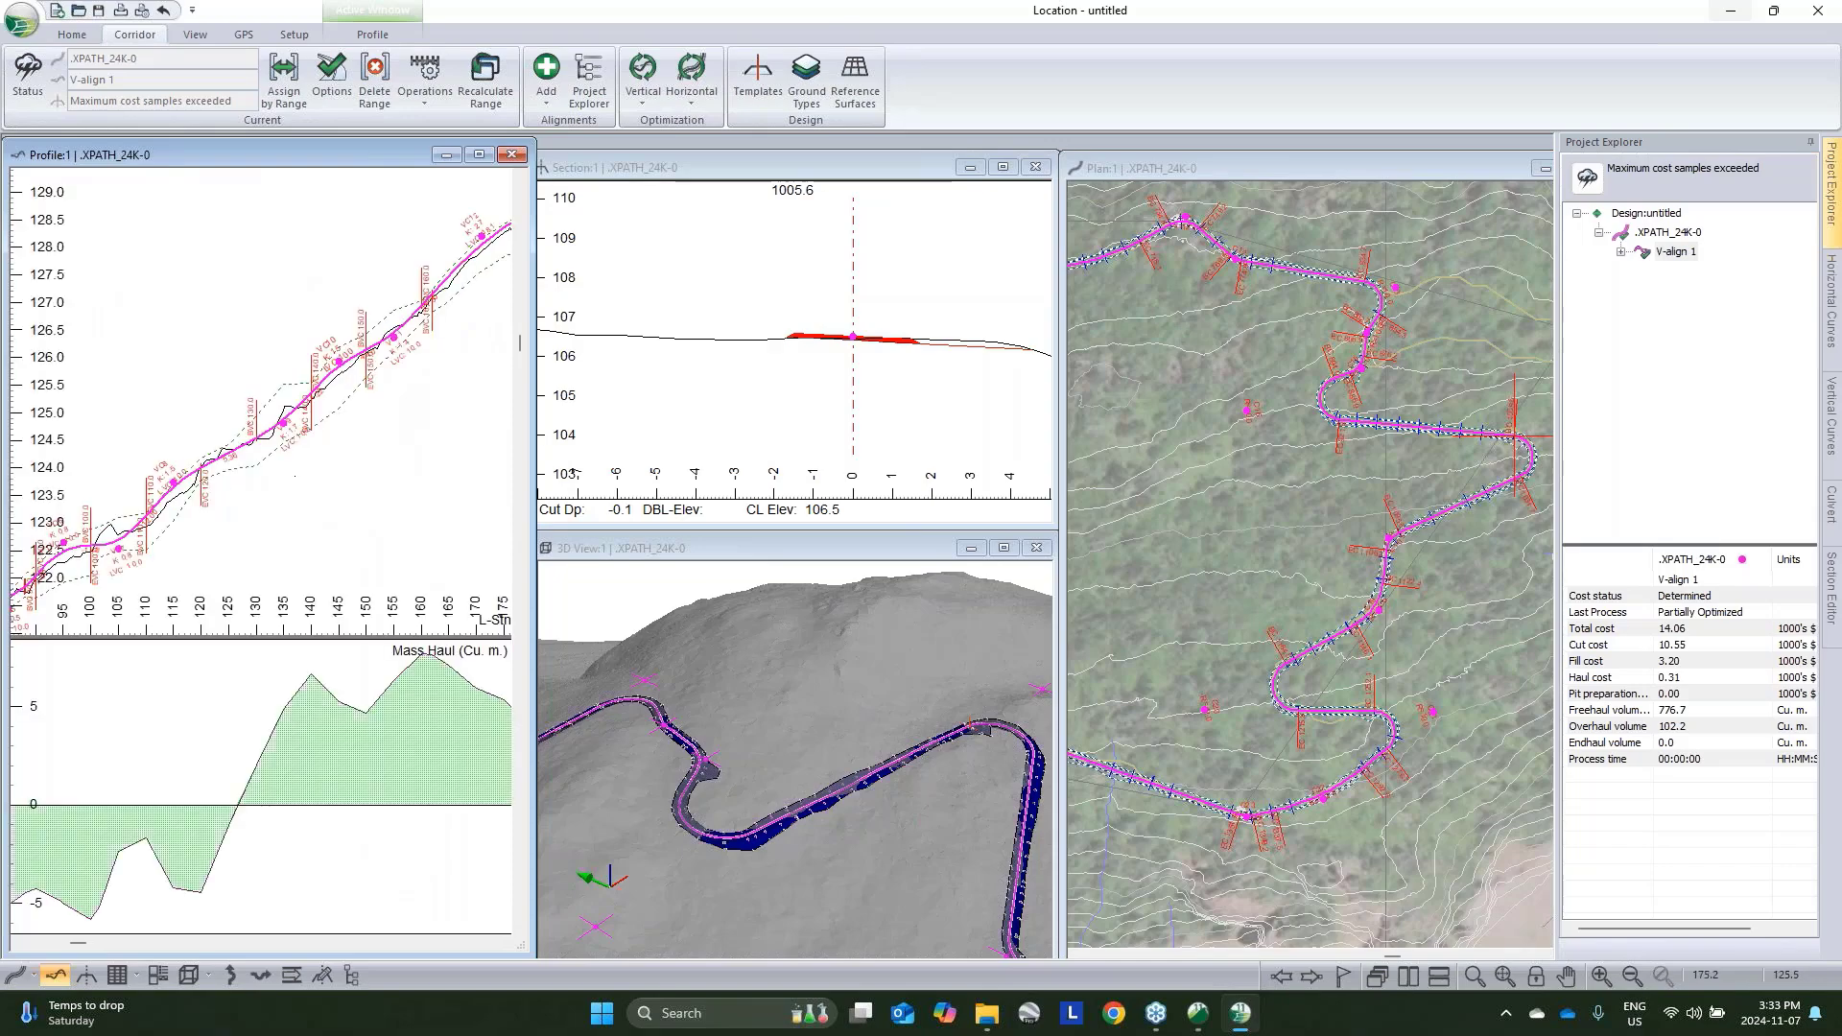
pyautogui.moveTo(1245, 695); pyautogui.dragTo(1449, 574, button='middle')
pyautogui.scroll(-1, 1361, 614)
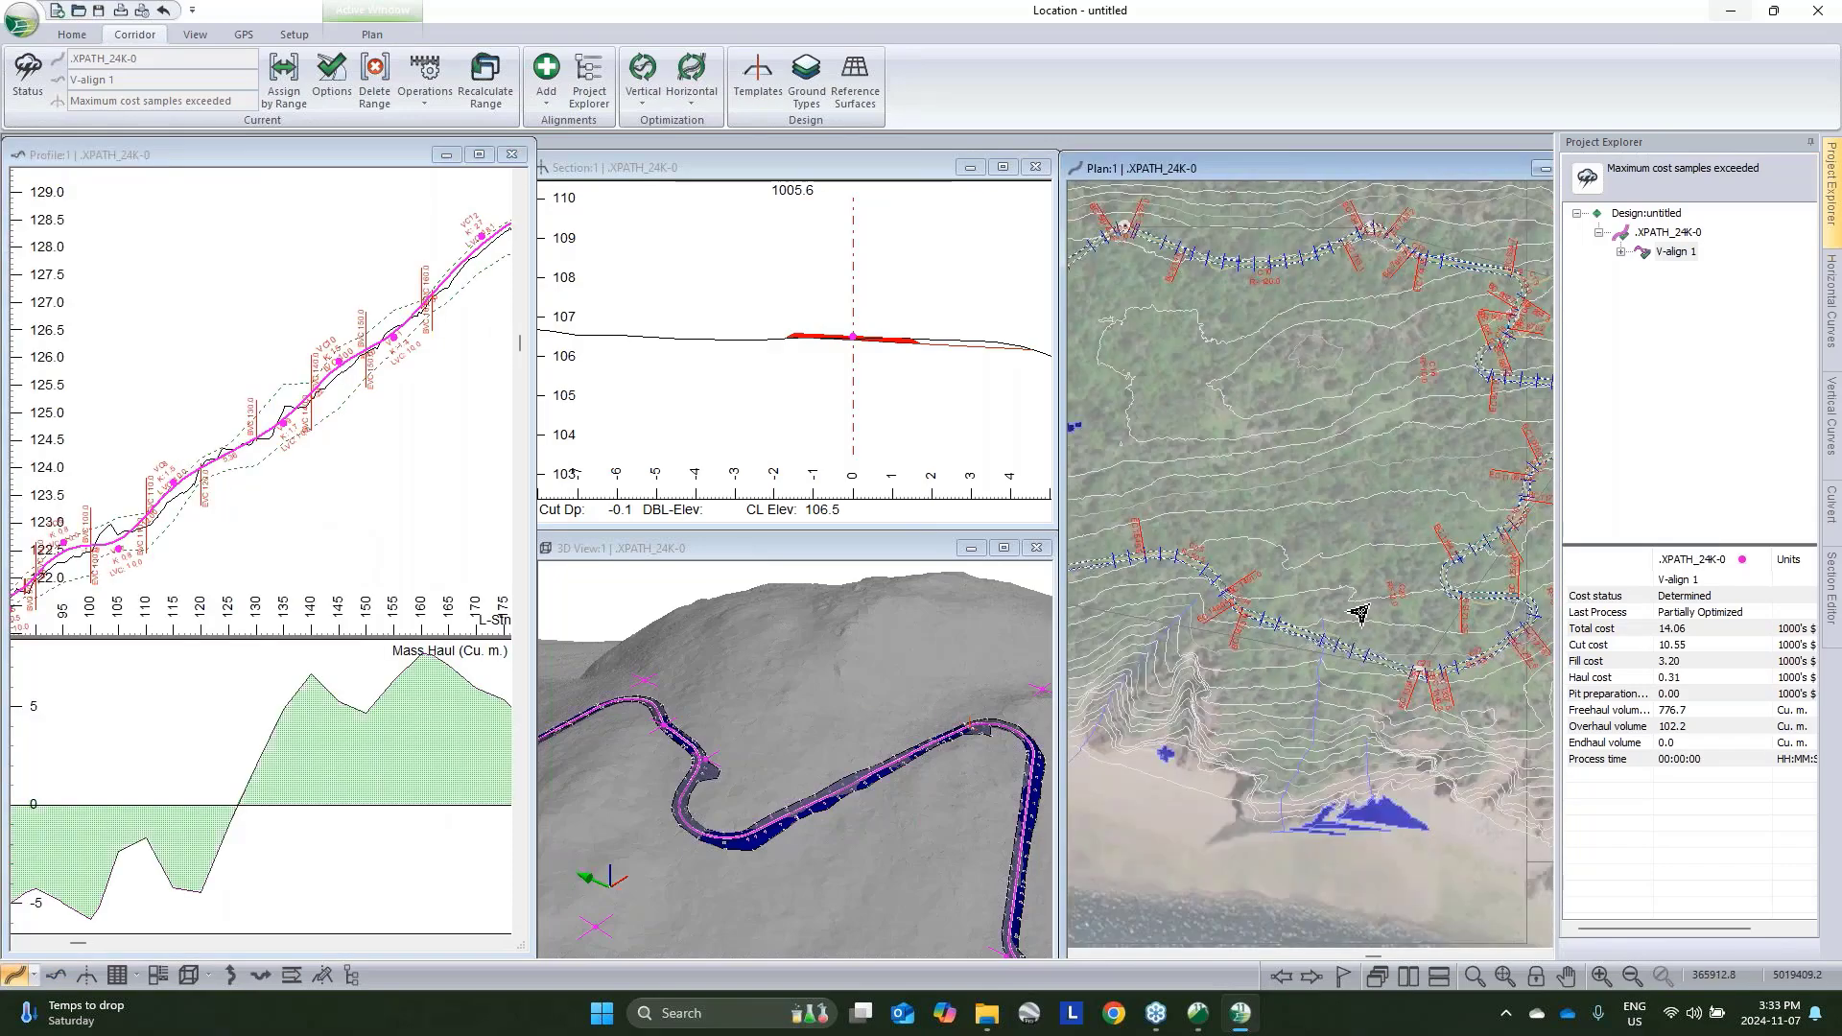
pyautogui.scroll(2, 1361, 615)
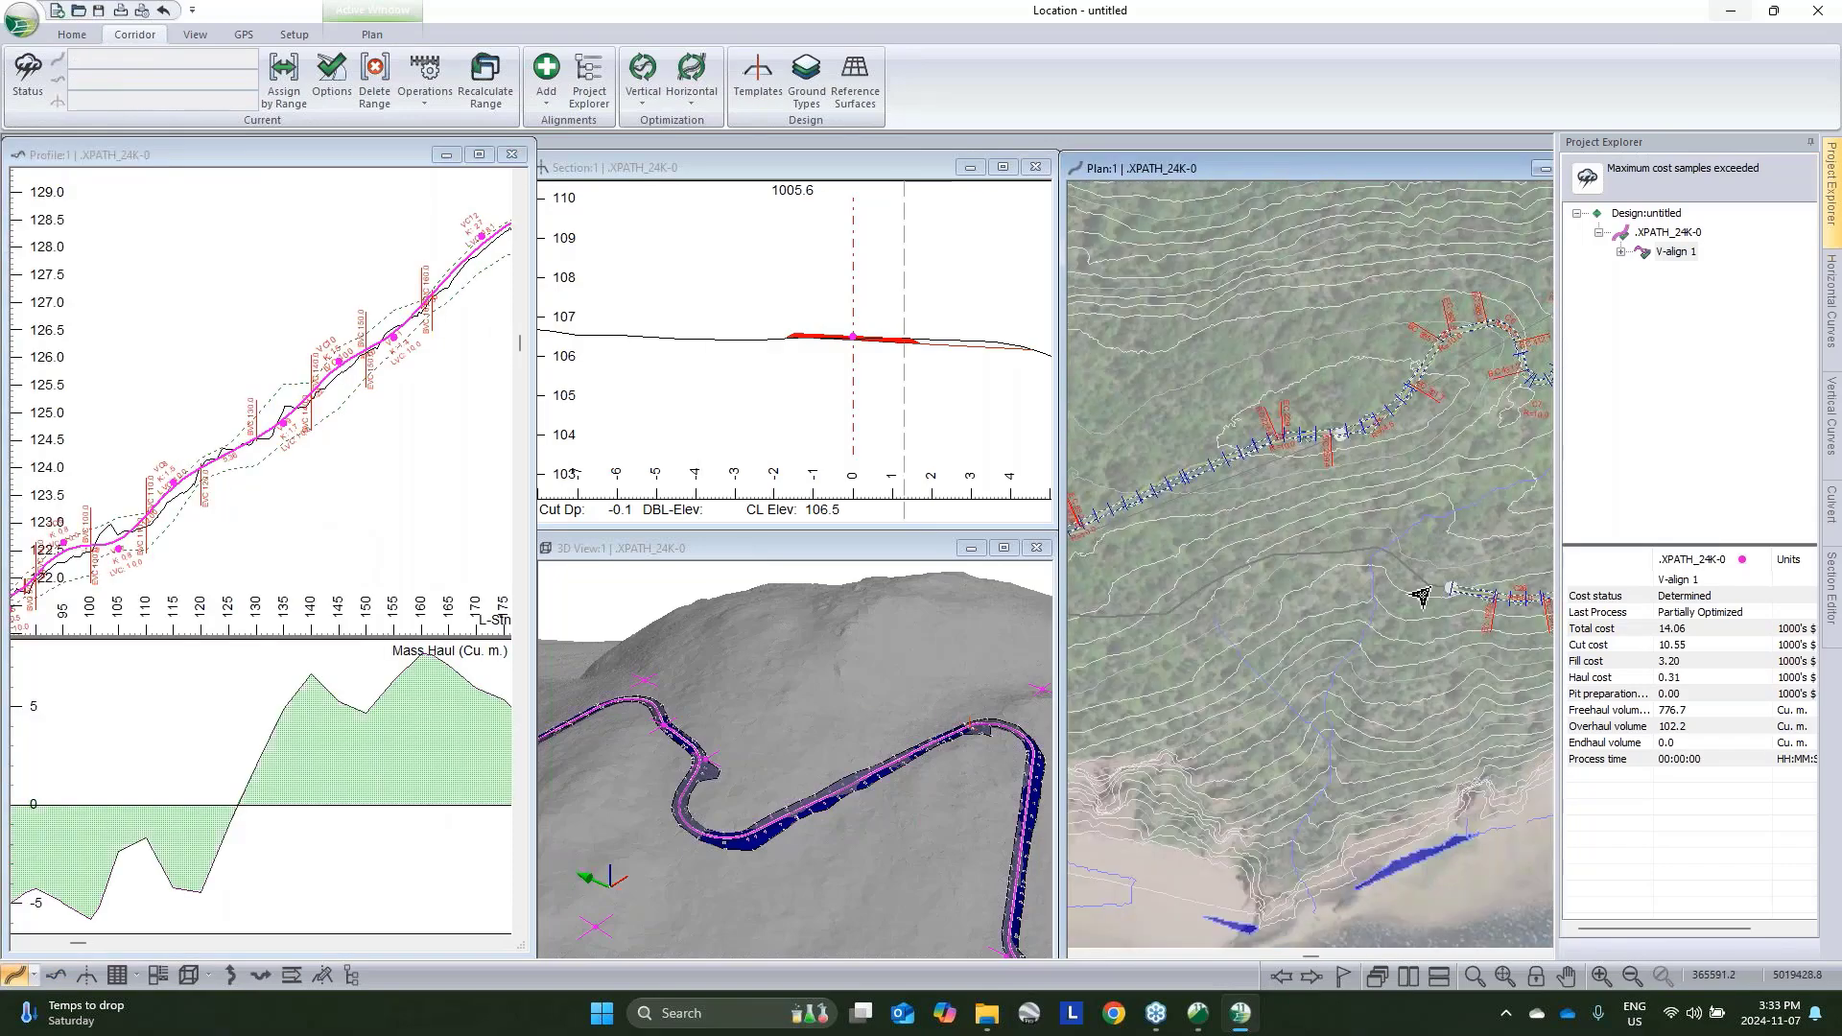
pyautogui.moveTo(1326, 587); pyautogui.dragTo(1434, 578, button='middle')
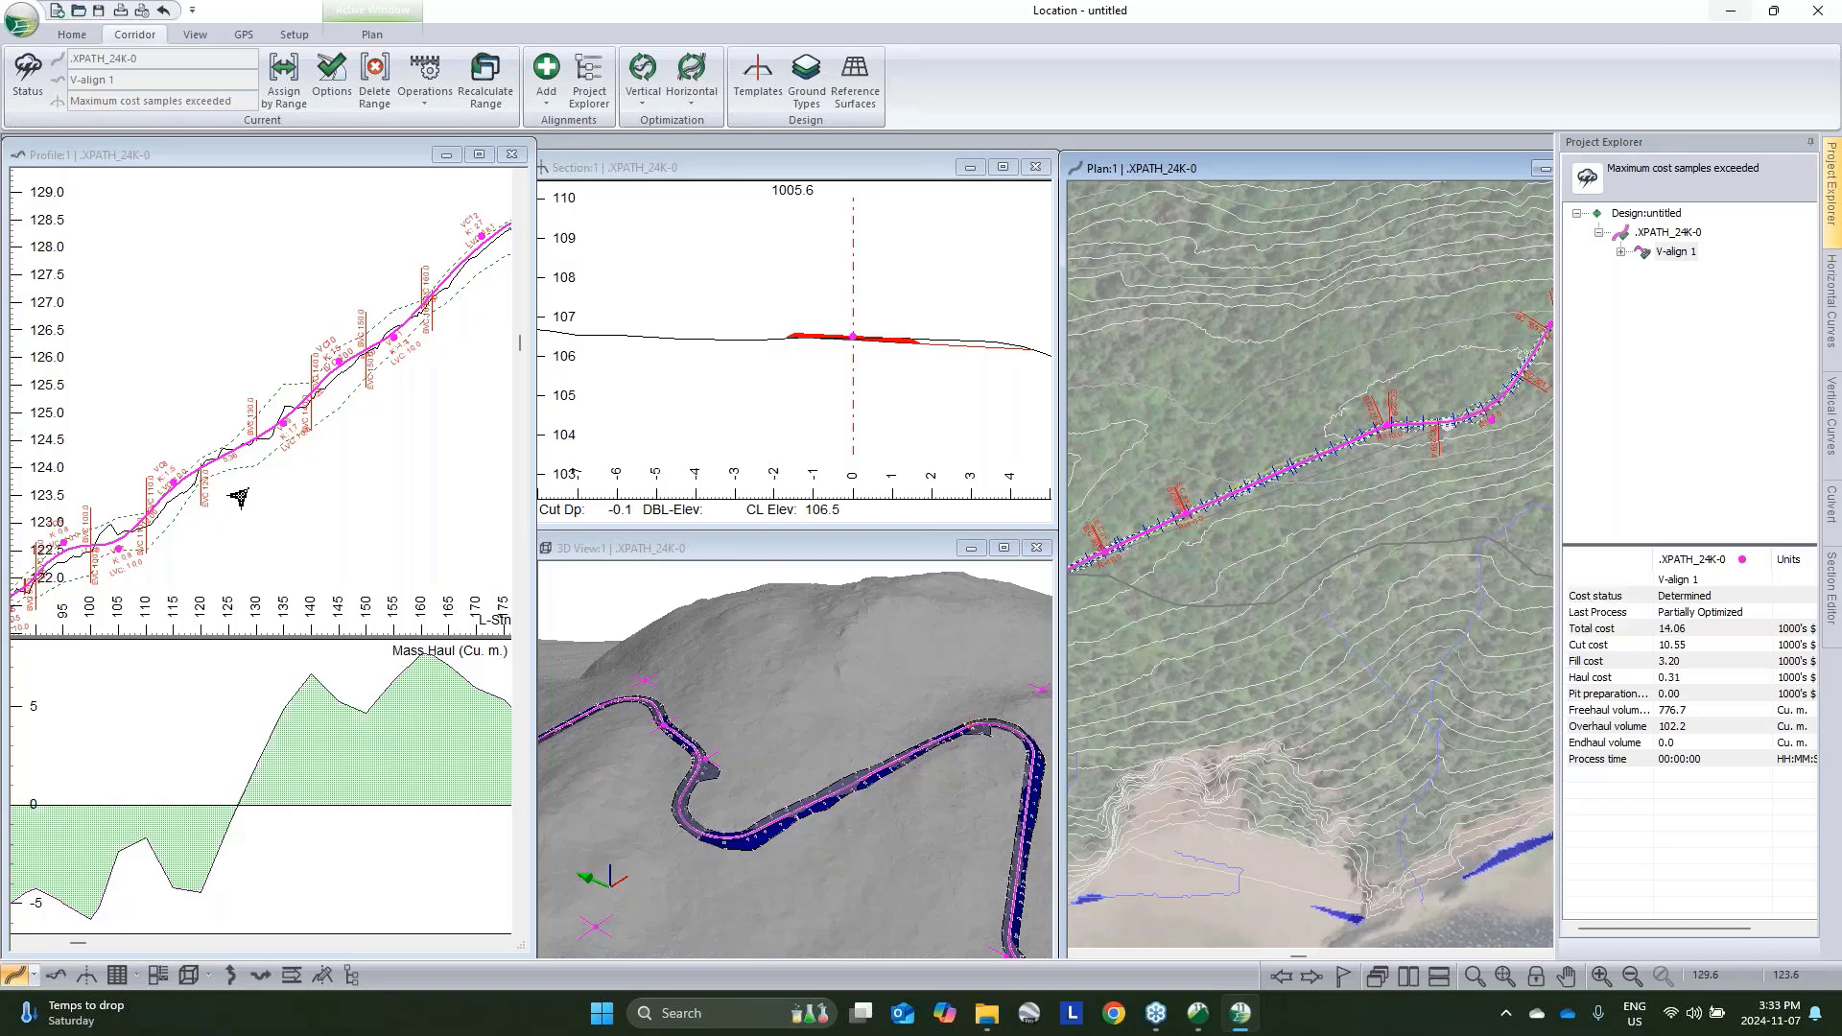
pyautogui.scroll(-1, 333, 436)
pyautogui.moveTo(413, 393); pyautogui.dragTo(333, 448, button='middle')
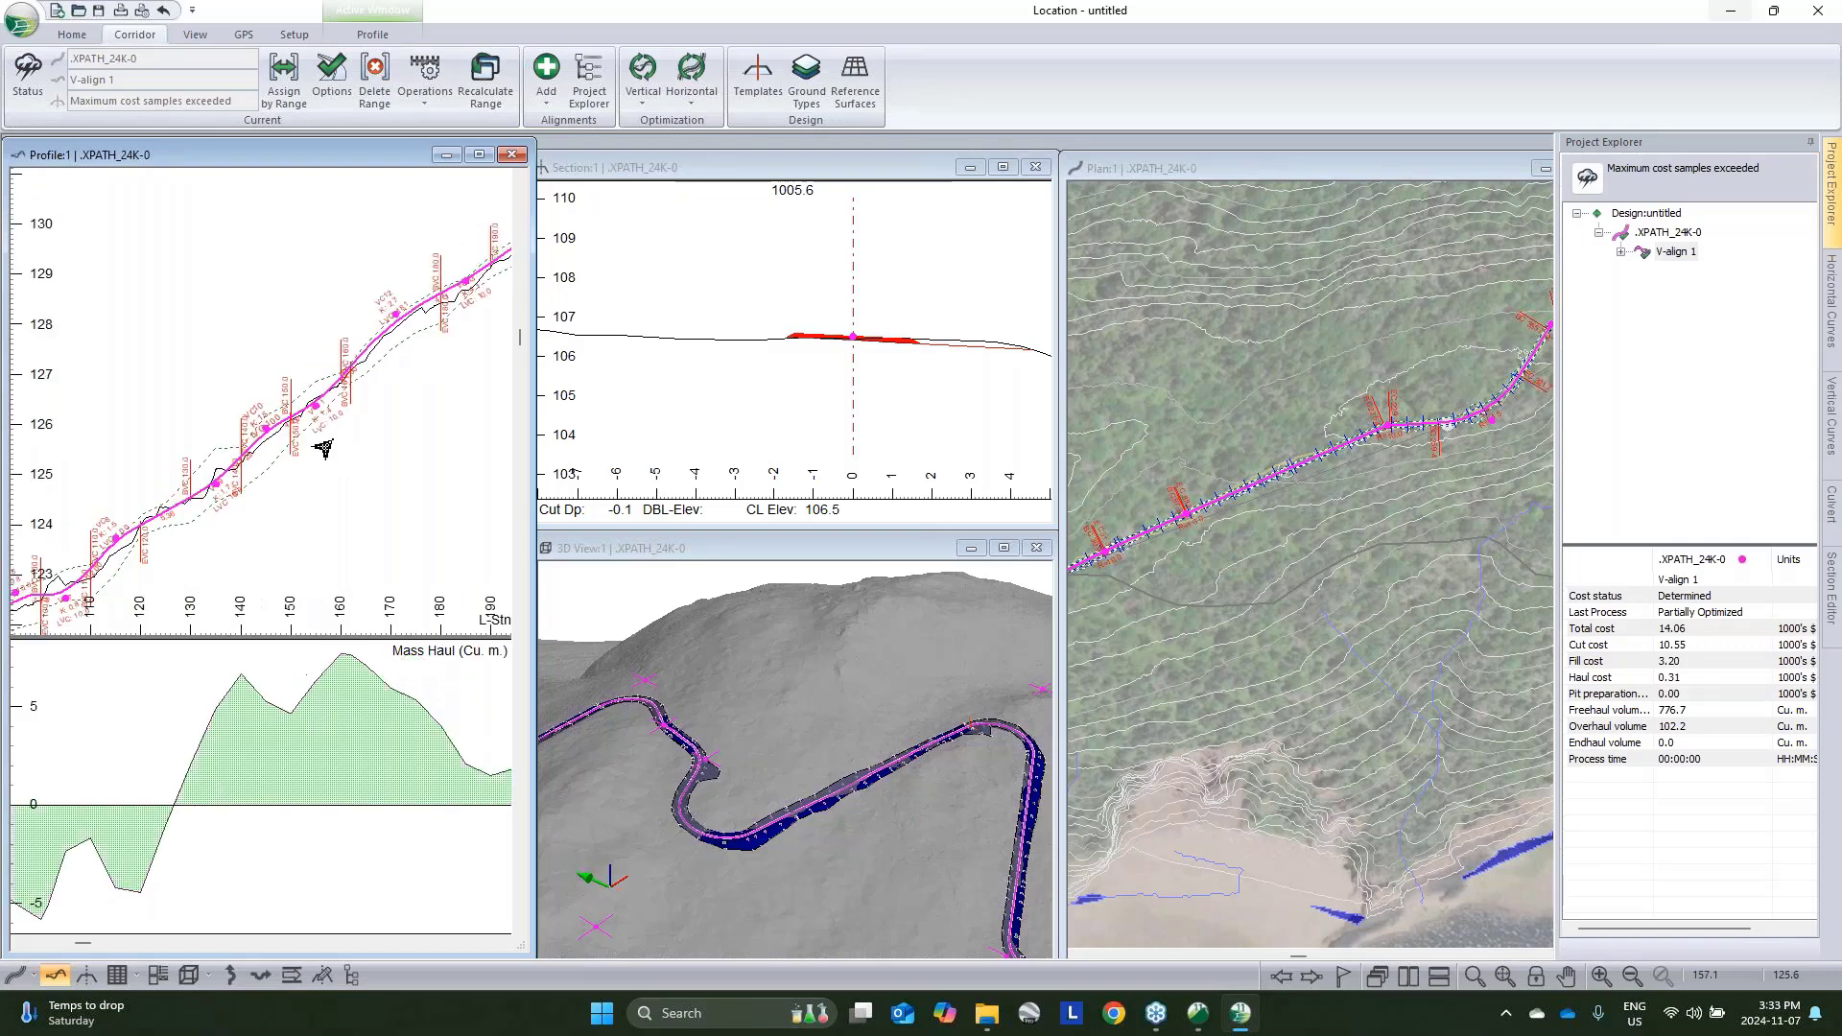
pyautogui.moveTo(480, 331); pyautogui.dragTo(297, 407, button='middle')
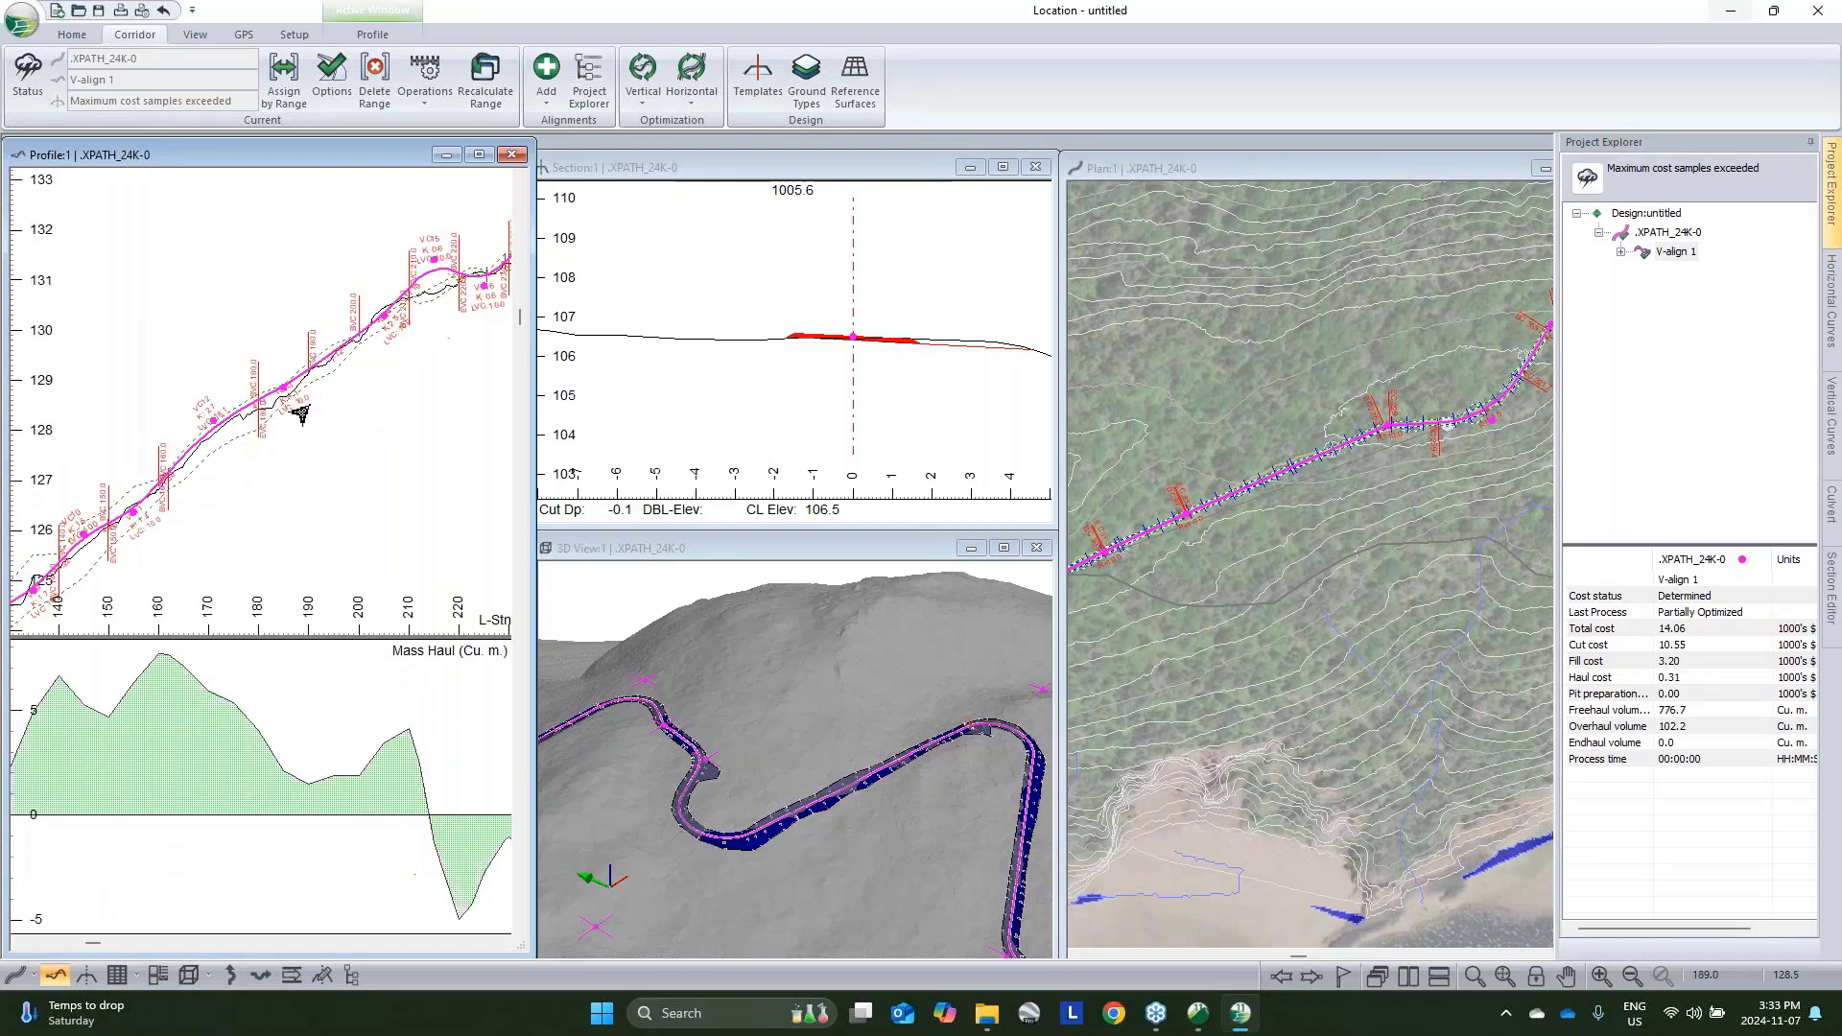
# Examine the road in 3D from several angles down to its start, along with the profile between about stations 110 and 180
pyautogui.click(888, 714)
pyautogui.moveTo(887, 713); pyautogui.dragTo(790, 723)
pyautogui.moveTo(705, 775); pyautogui.dragTo(647, 675)
pyautogui.scroll(-3, 646, 675)
pyautogui.scroll(-2, 790, 777)
pyautogui.moveTo(946, 826); pyautogui.dragTo(884, 780, button='middle')
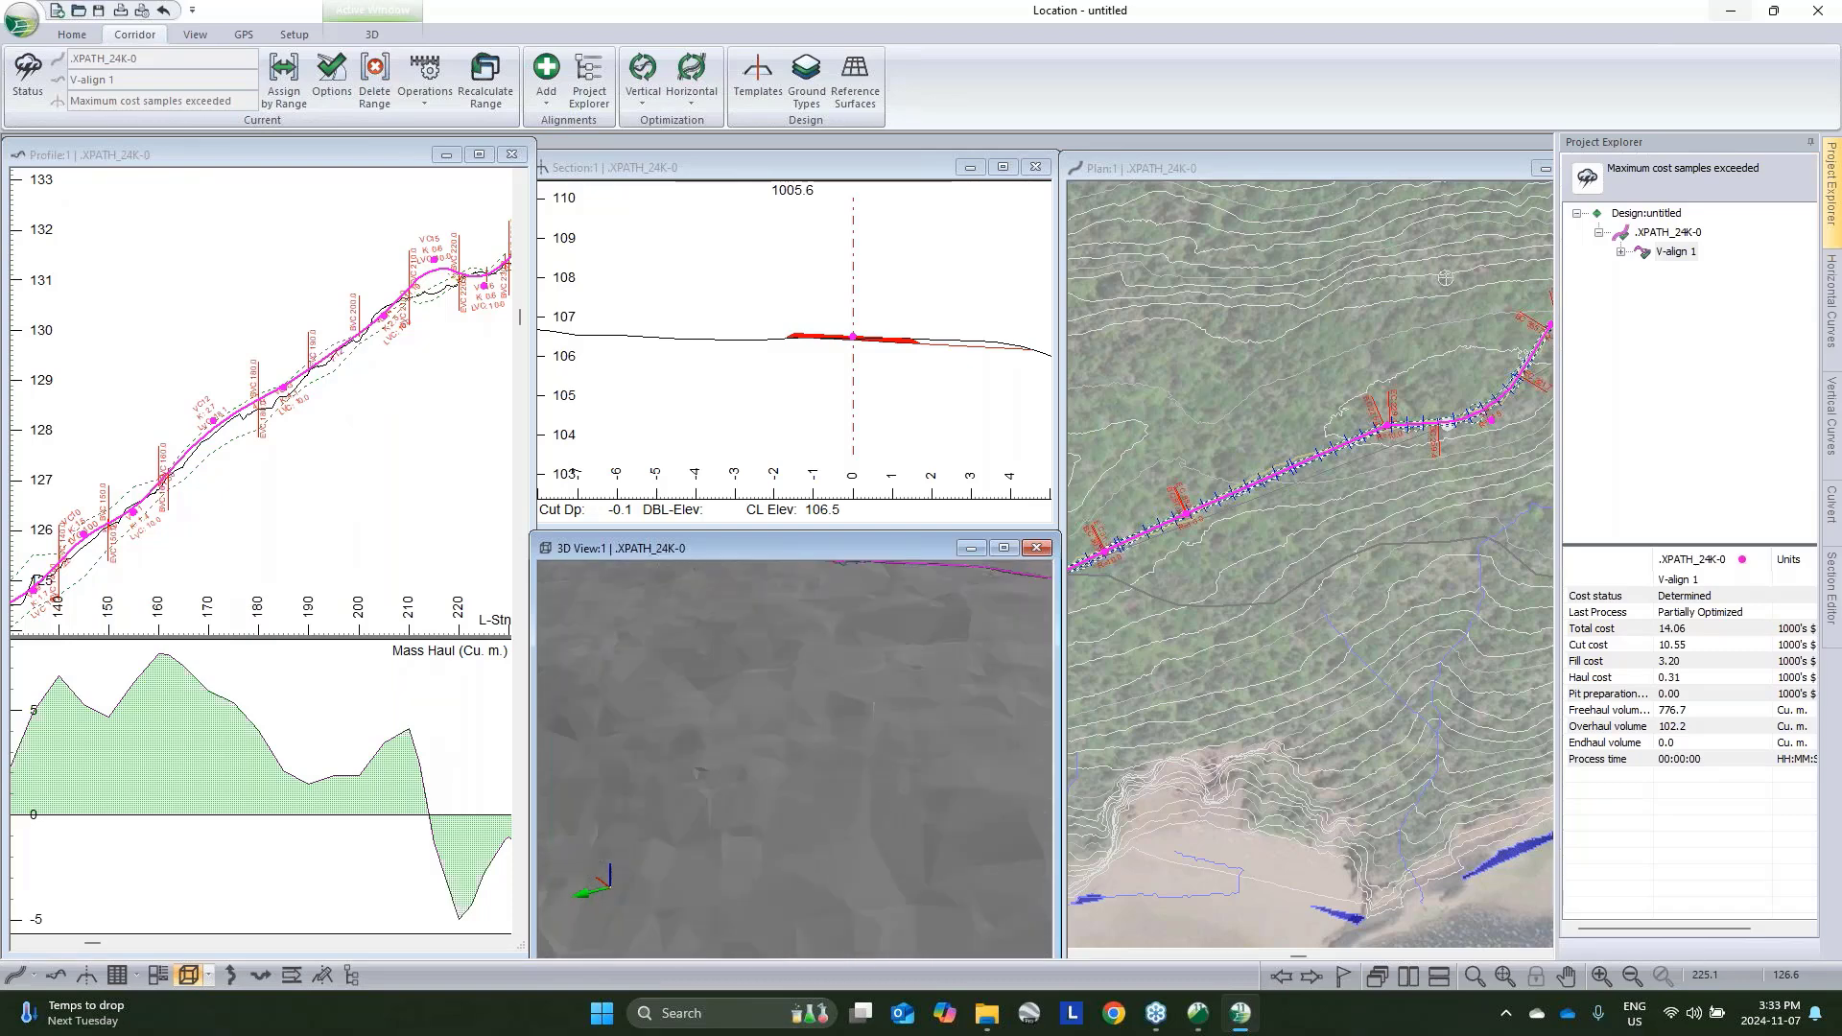
pyautogui.scroll(-4, 884, 780)
pyautogui.moveTo(877, 785); pyautogui.dragTo(815, 799)
pyautogui.scroll(3, 815, 800)
pyautogui.moveTo(945, 806); pyautogui.dragTo(835, 712, button='middle')
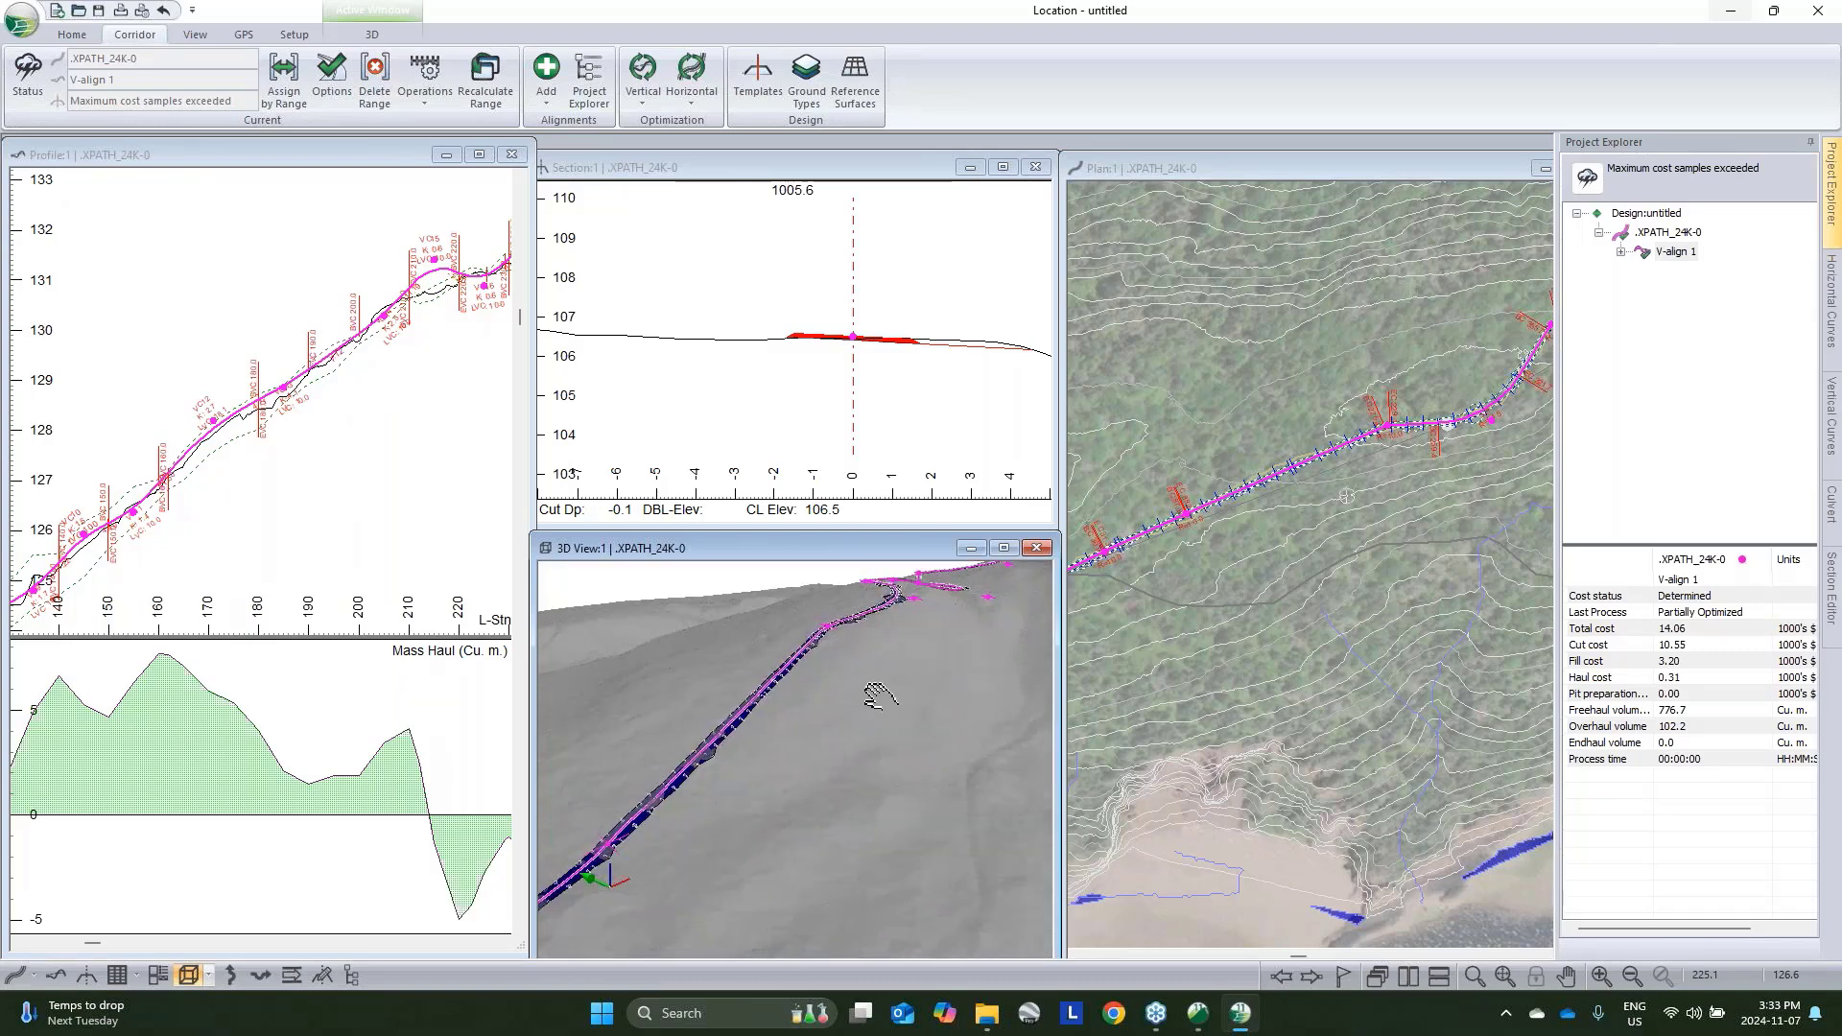
pyautogui.scroll(4, 876, 700)
pyautogui.moveTo(969, 721); pyautogui.dragTo(902, 740, button='middle')
pyautogui.moveTo(894, 791); pyautogui.dragTo(872, 720)
pyautogui.scroll(3, 875, 721)
pyautogui.moveTo(921, 765); pyautogui.dragTo(833, 782, button='middle')
pyautogui.scroll(-4, 833, 778)
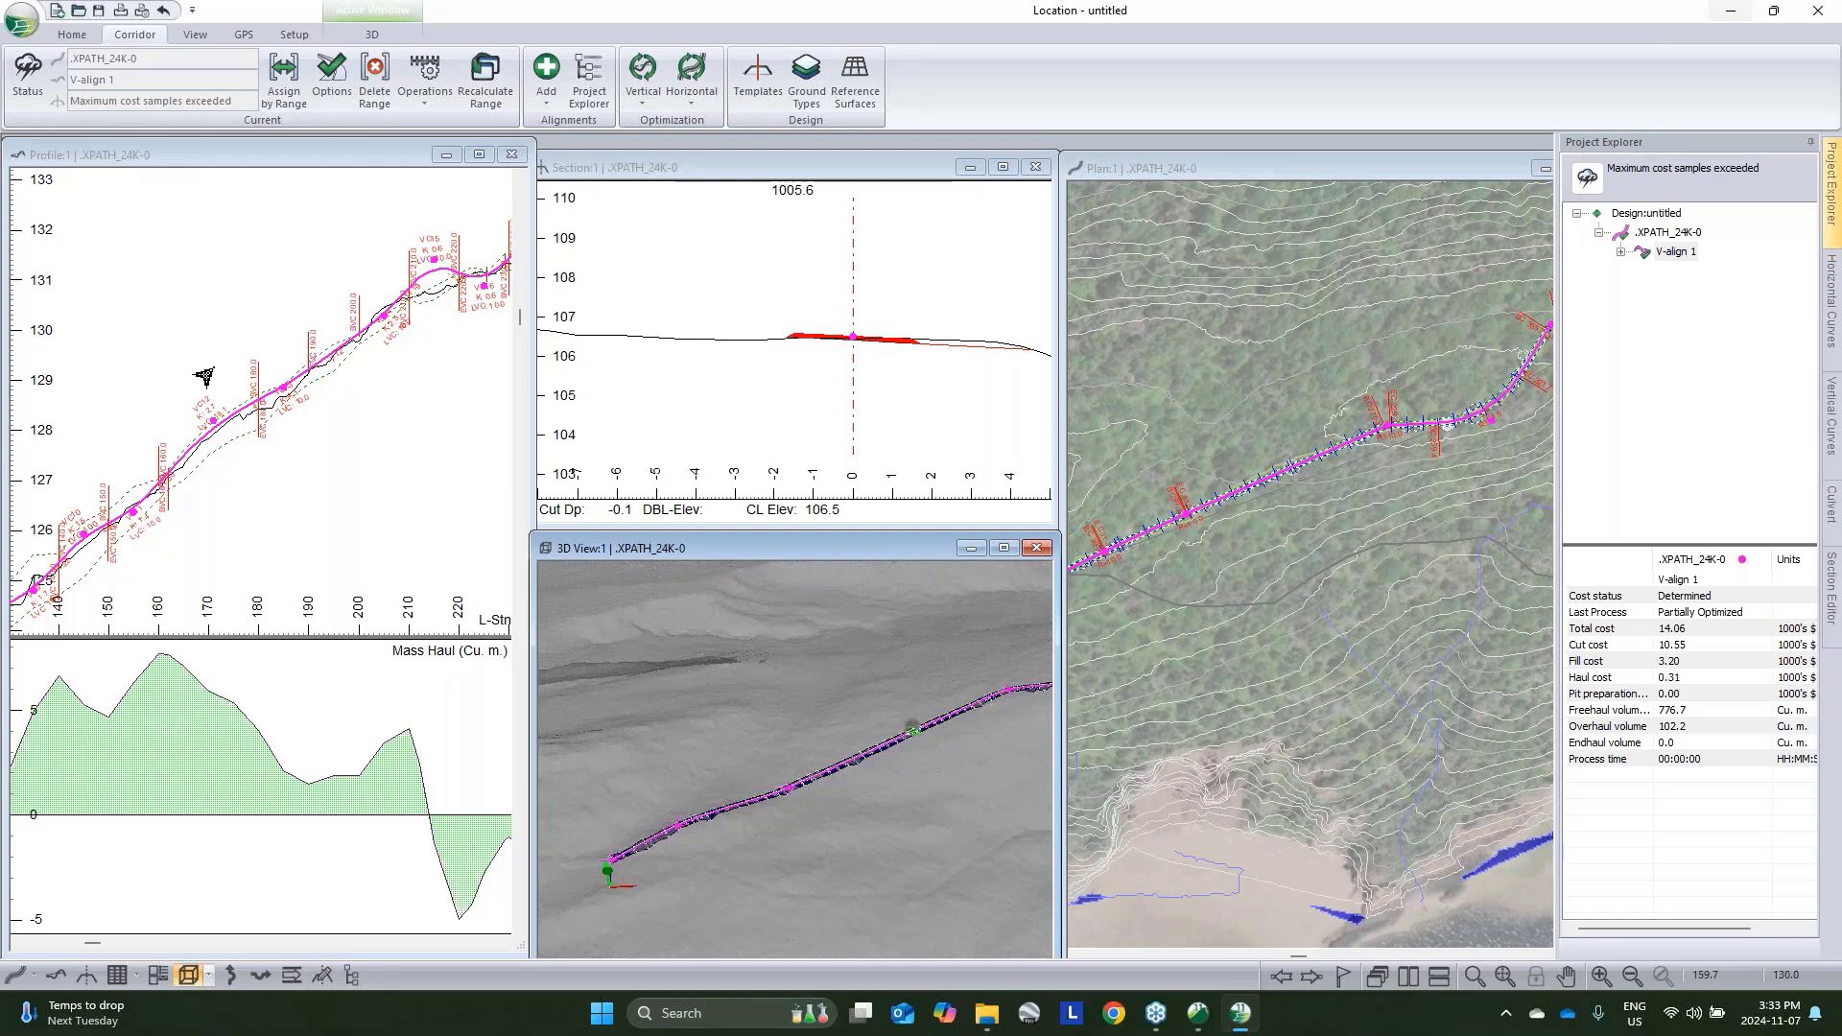
pyautogui.moveTo(207, 528); pyautogui.dragTo(300, 448, button='middle')
pyautogui.moveTo(213, 489); pyautogui.dragTo(318, 374, button='middle')
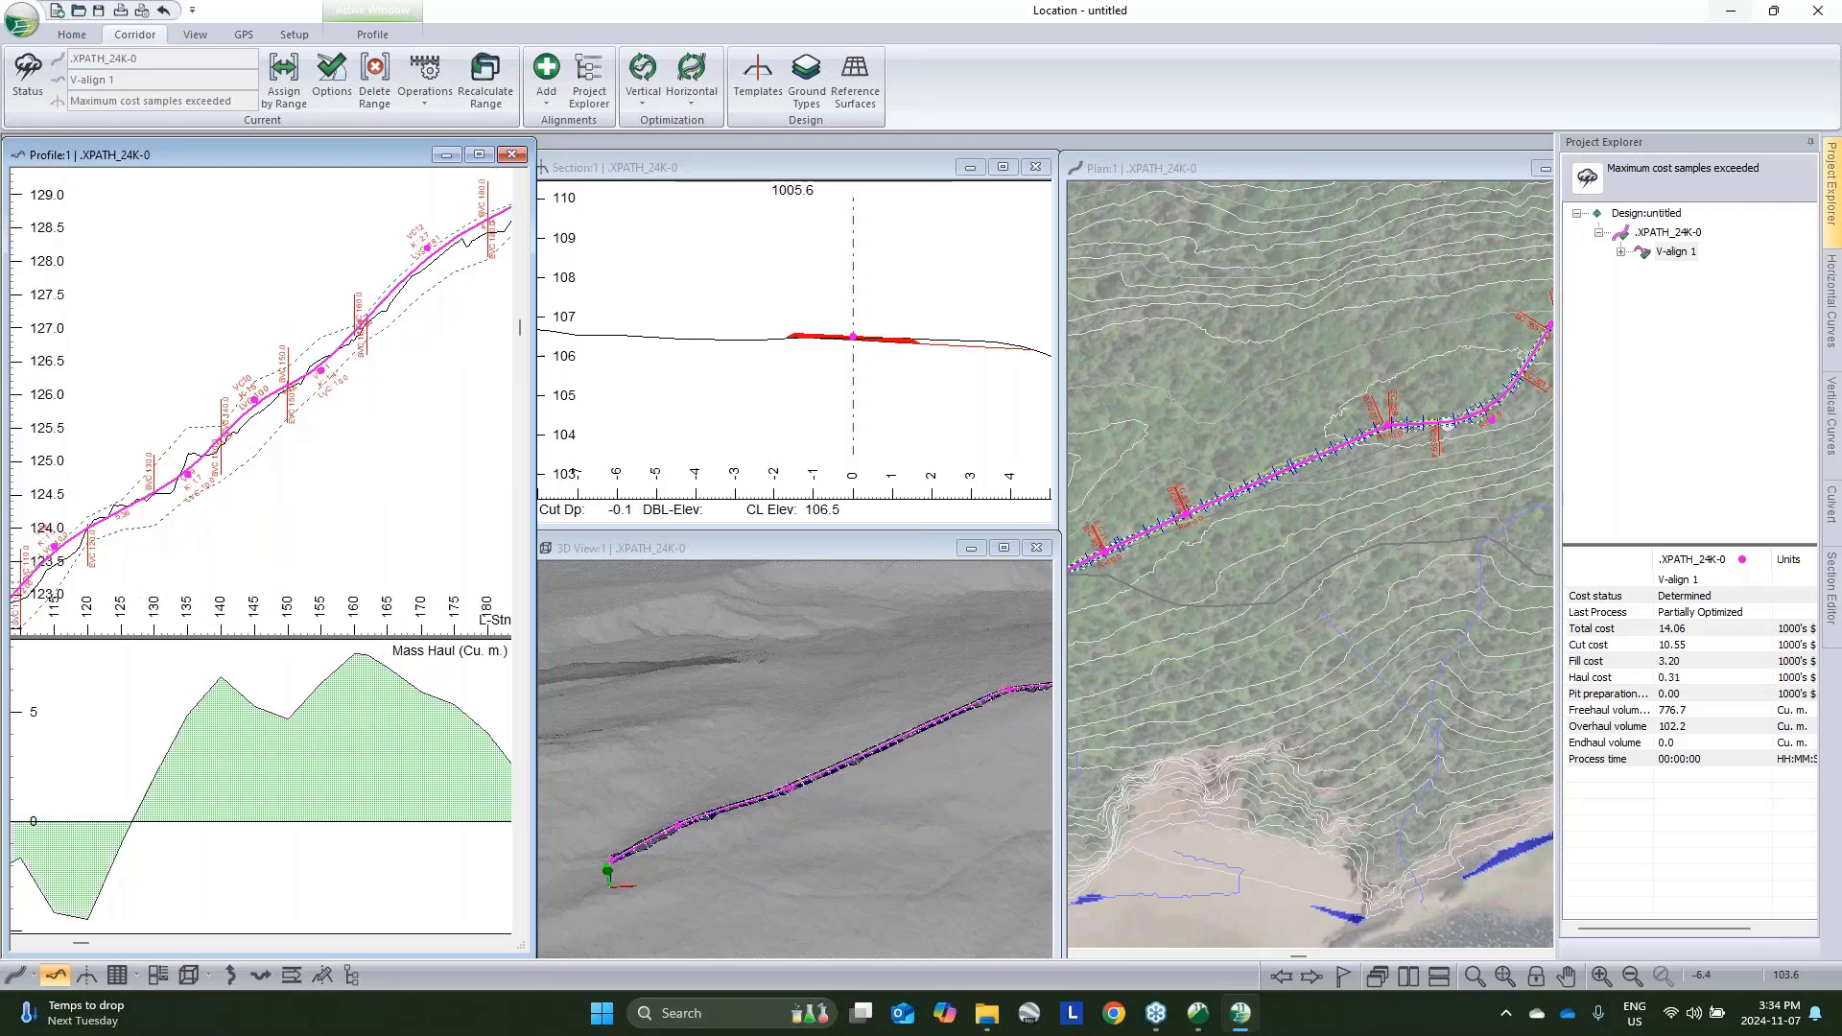
pyautogui.scroll(2, 255, 403)
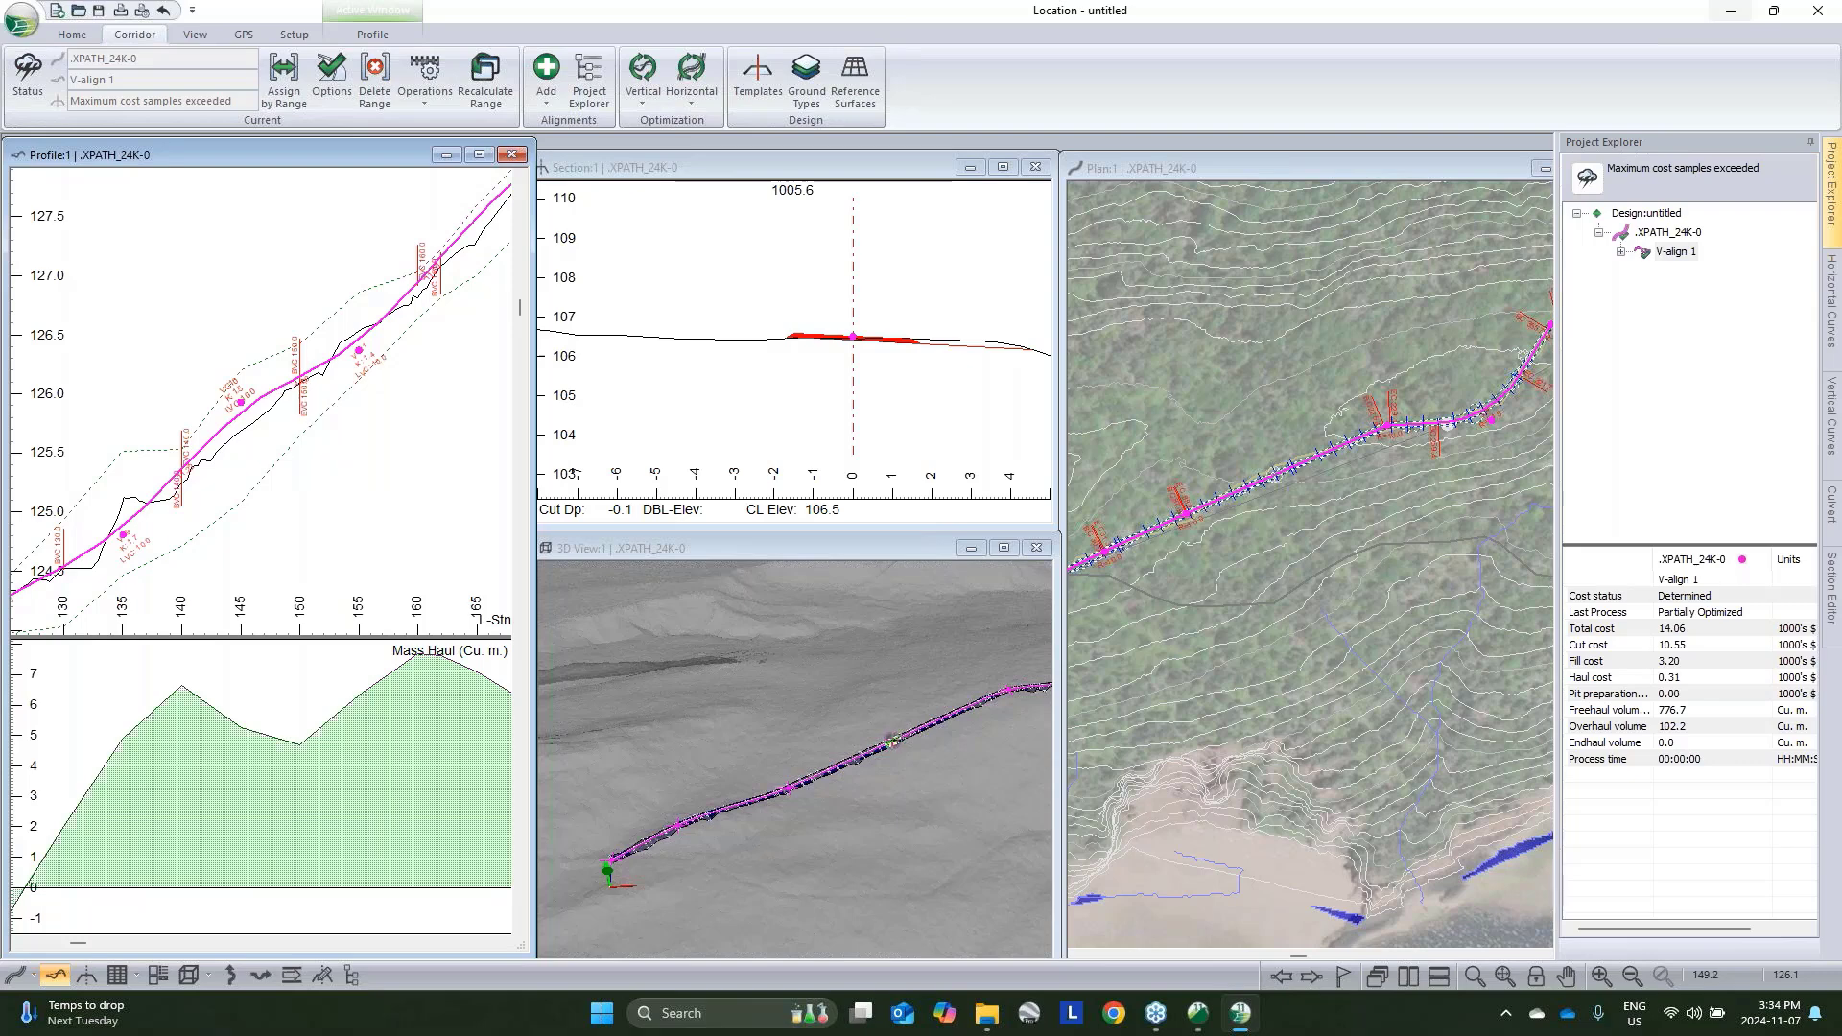
# Open the vertical curve parameters and lock the crest curve at station 145 to a parabolic rate (K) of .5
pyautogui.click(1833, 408)
pyautogui.click(1622, 328)
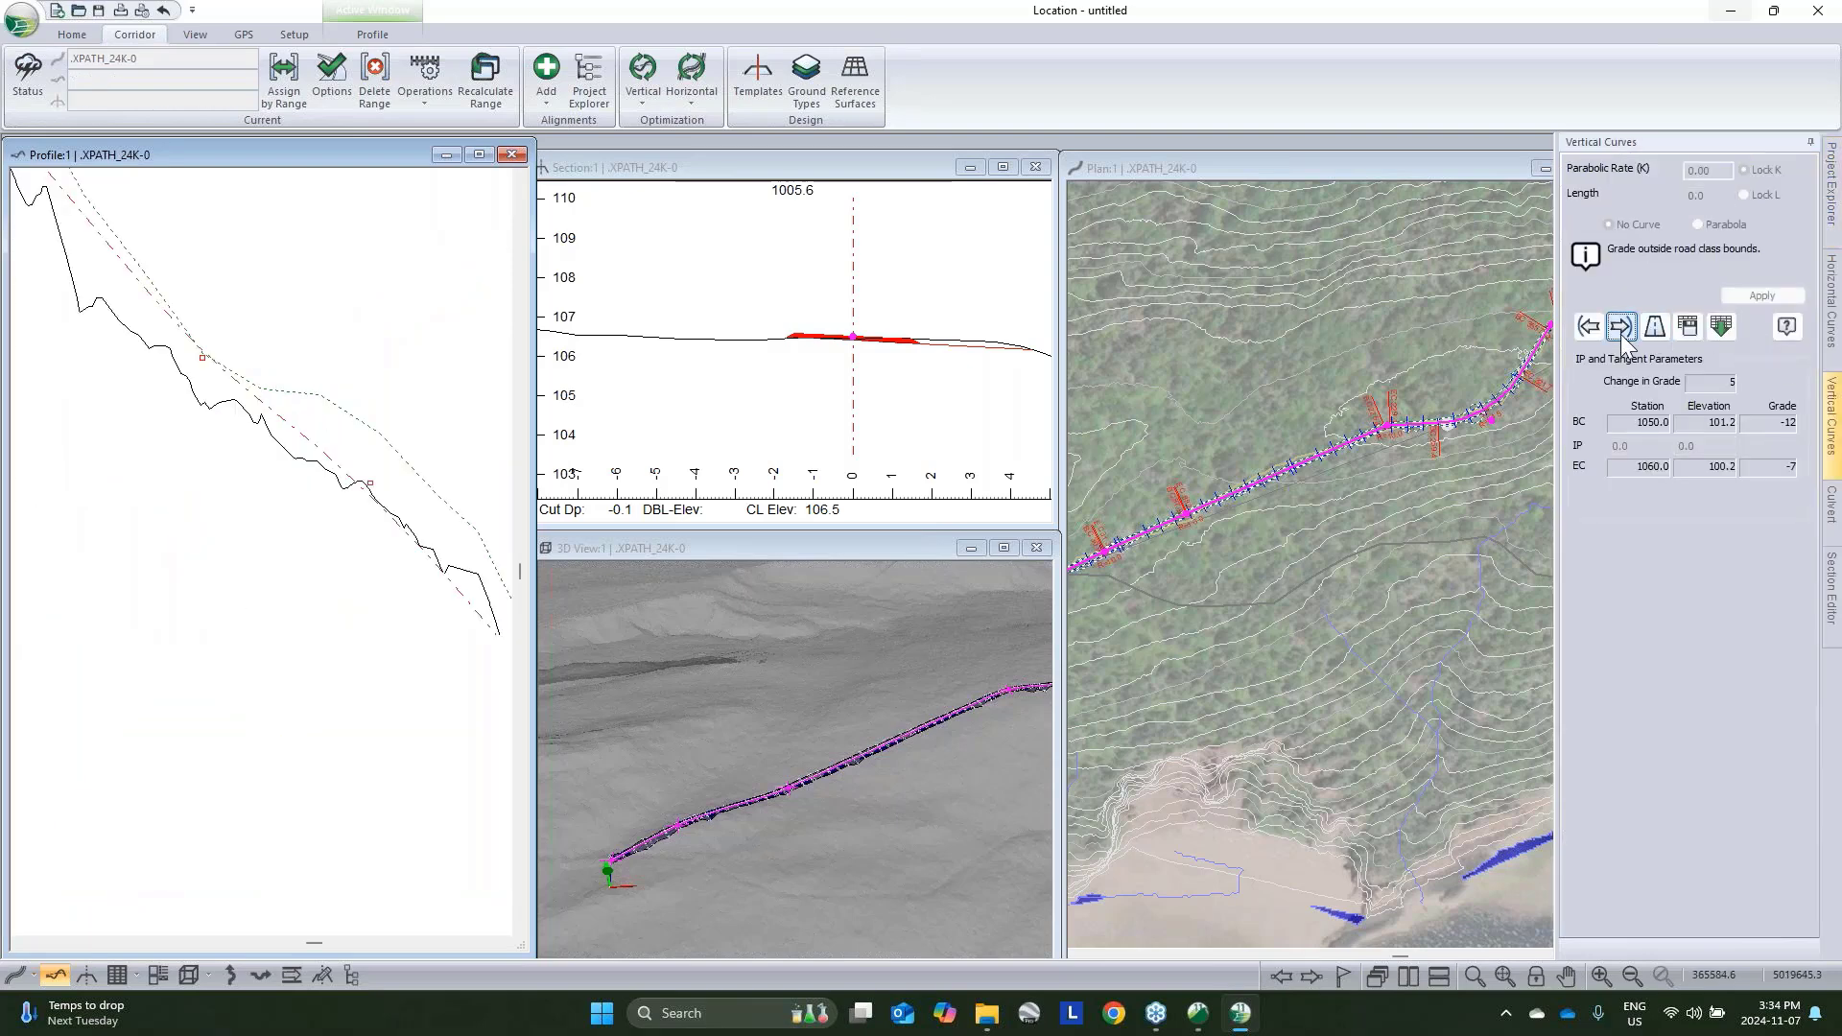
pyautogui.scroll(-4, 1300, 558)
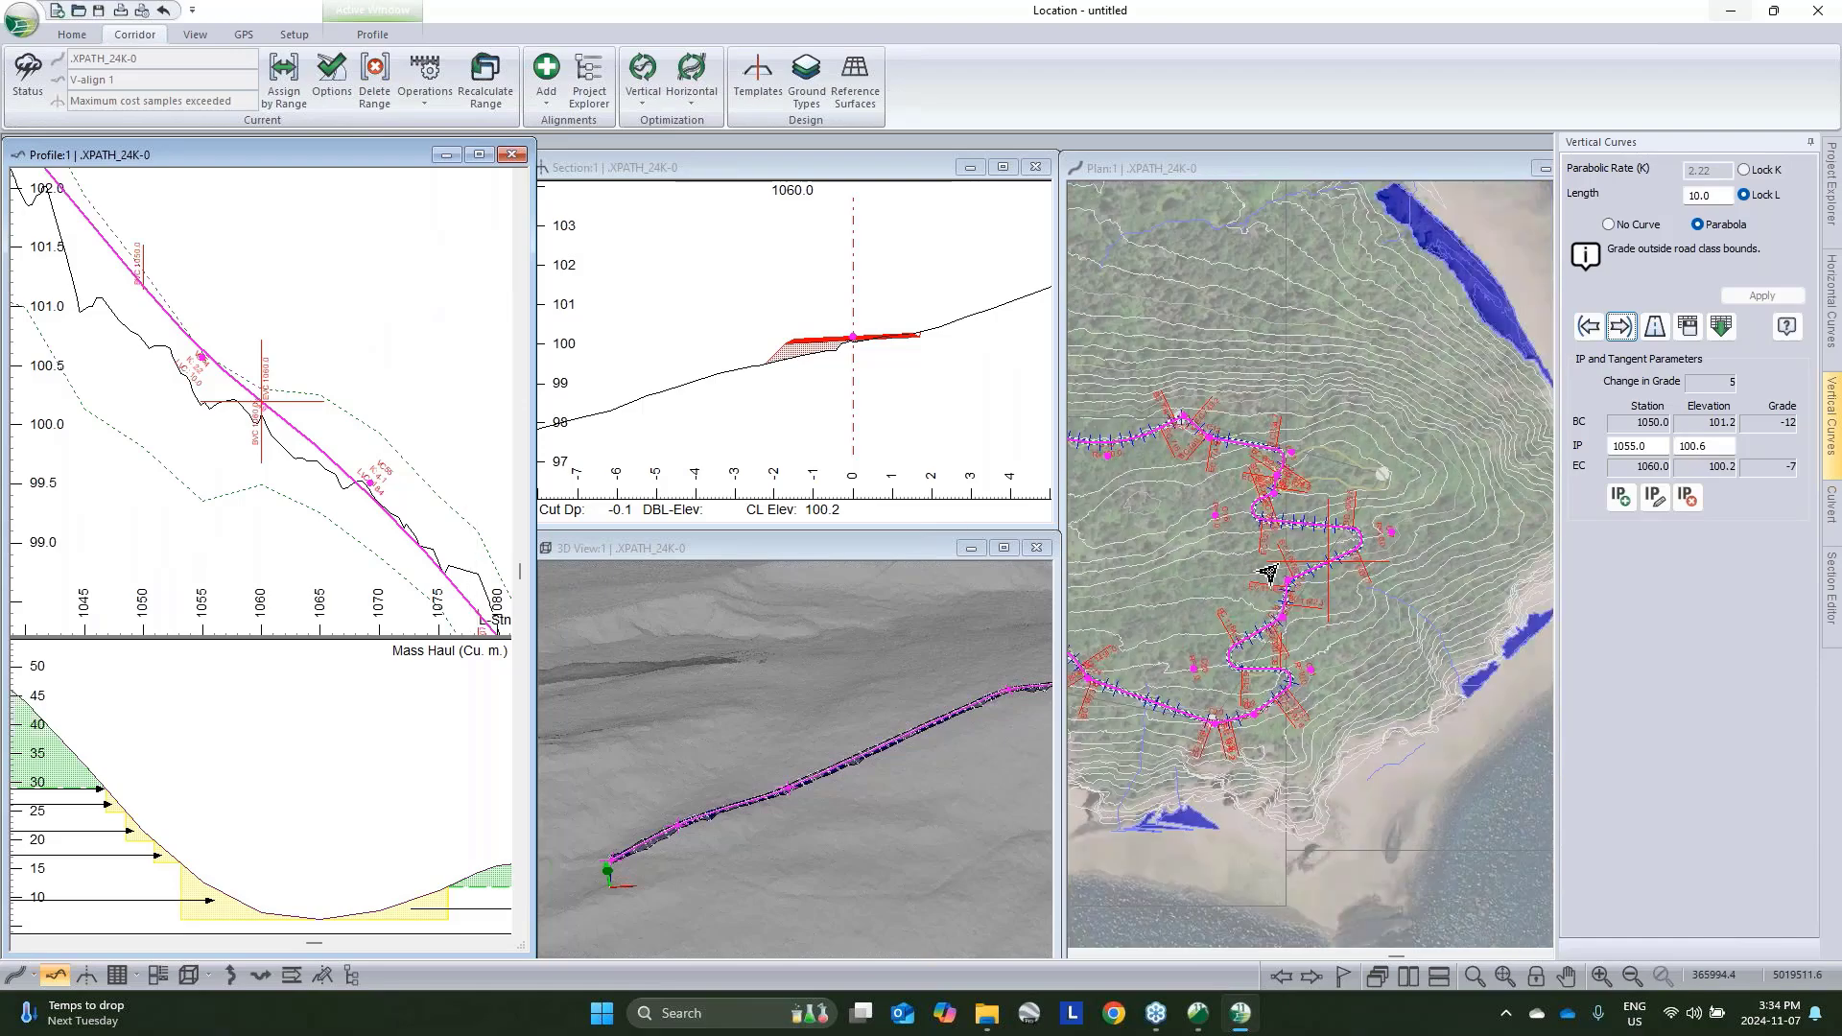
pyautogui.scroll(3, 1190, 537)
pyautogui.click(1182, 539)
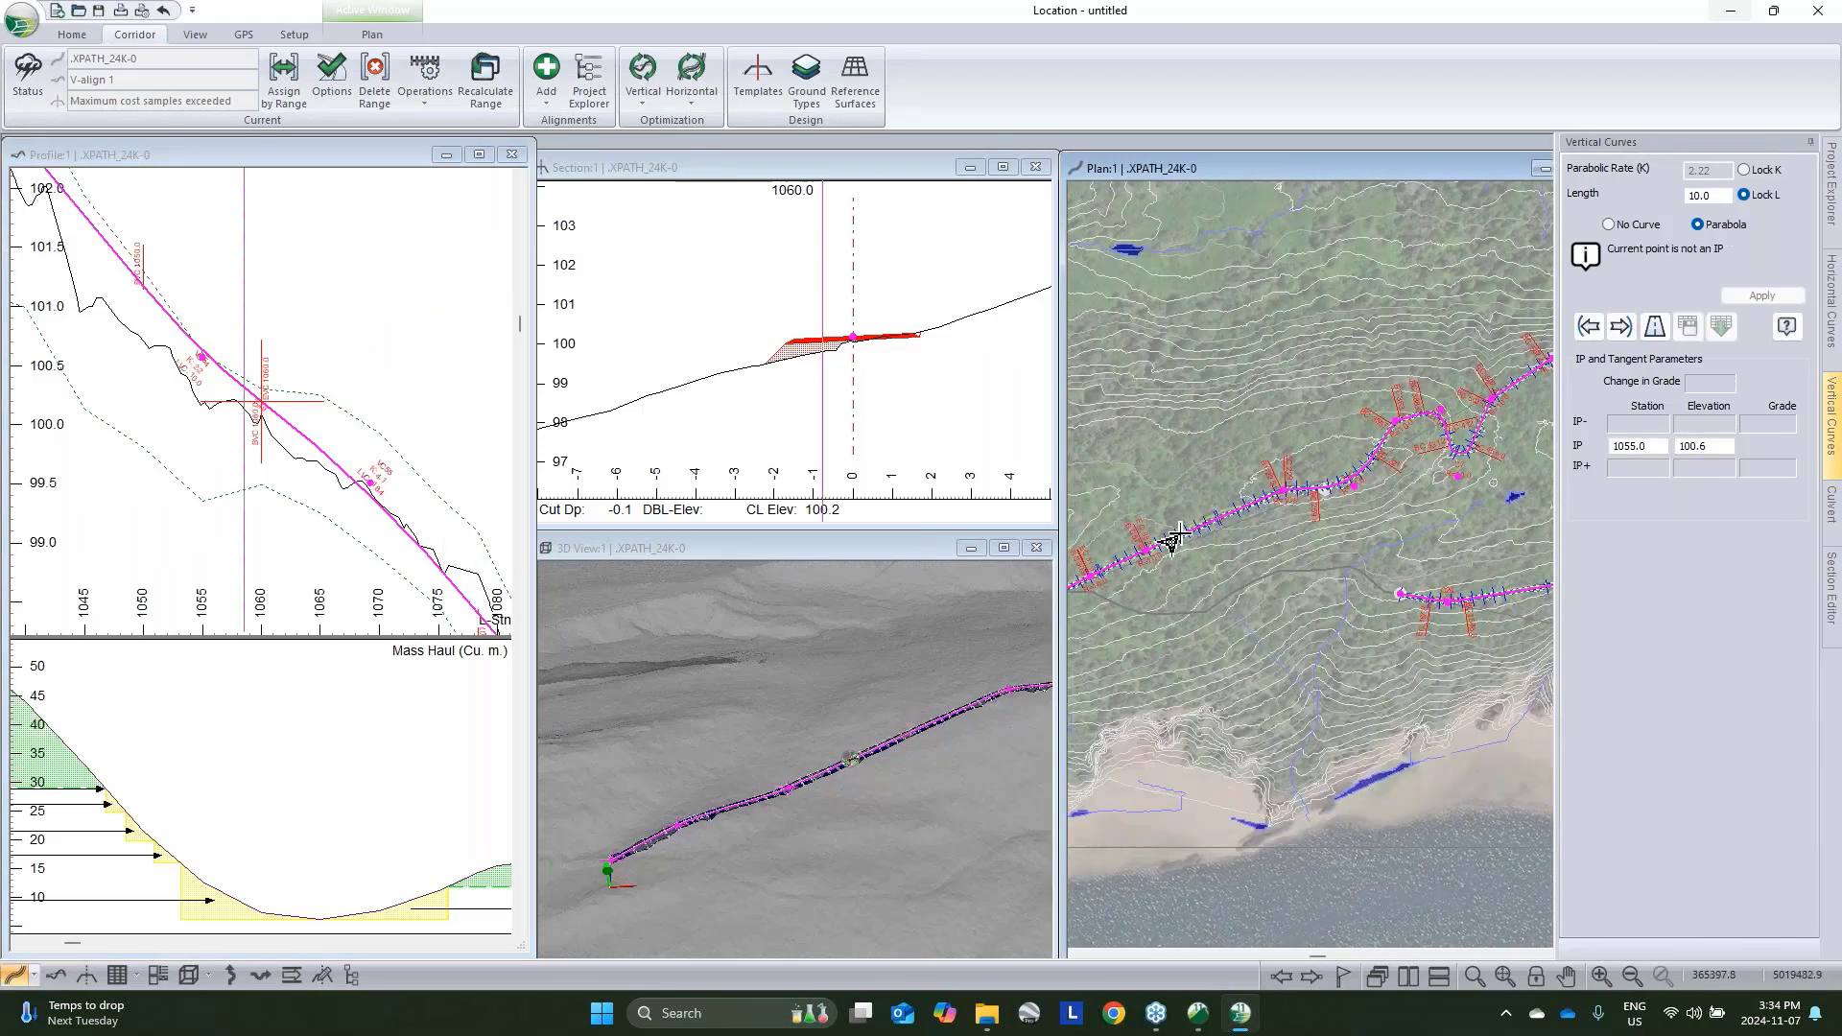
pyautogui.click(229, 491)
pyautogui.scroll(-2, 230, 491)
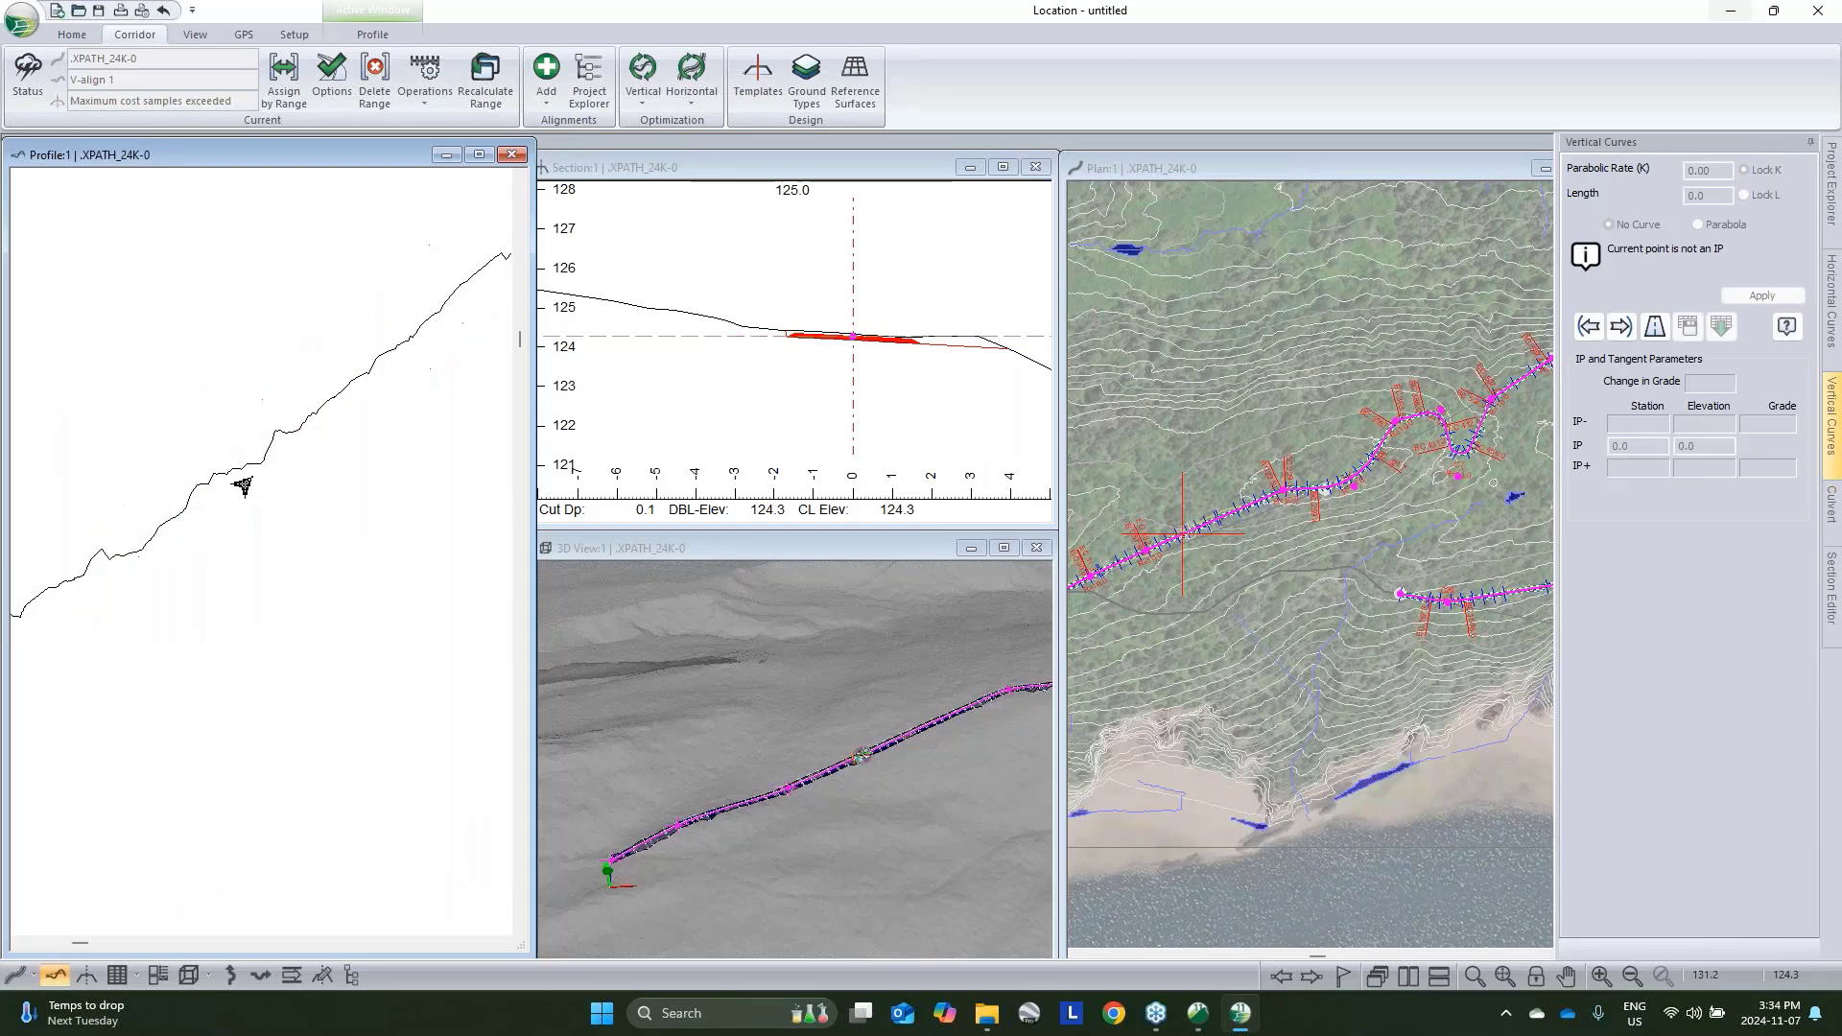
pyautogui.scroll(-1, 247, 486)
pyautogui.moveTo(246, 485); pyautogui.dragTo(301, 454, button='middle')
pyautogui.scroll(1, 329, 445)
pyautogui.scroll(1, 302, 454)
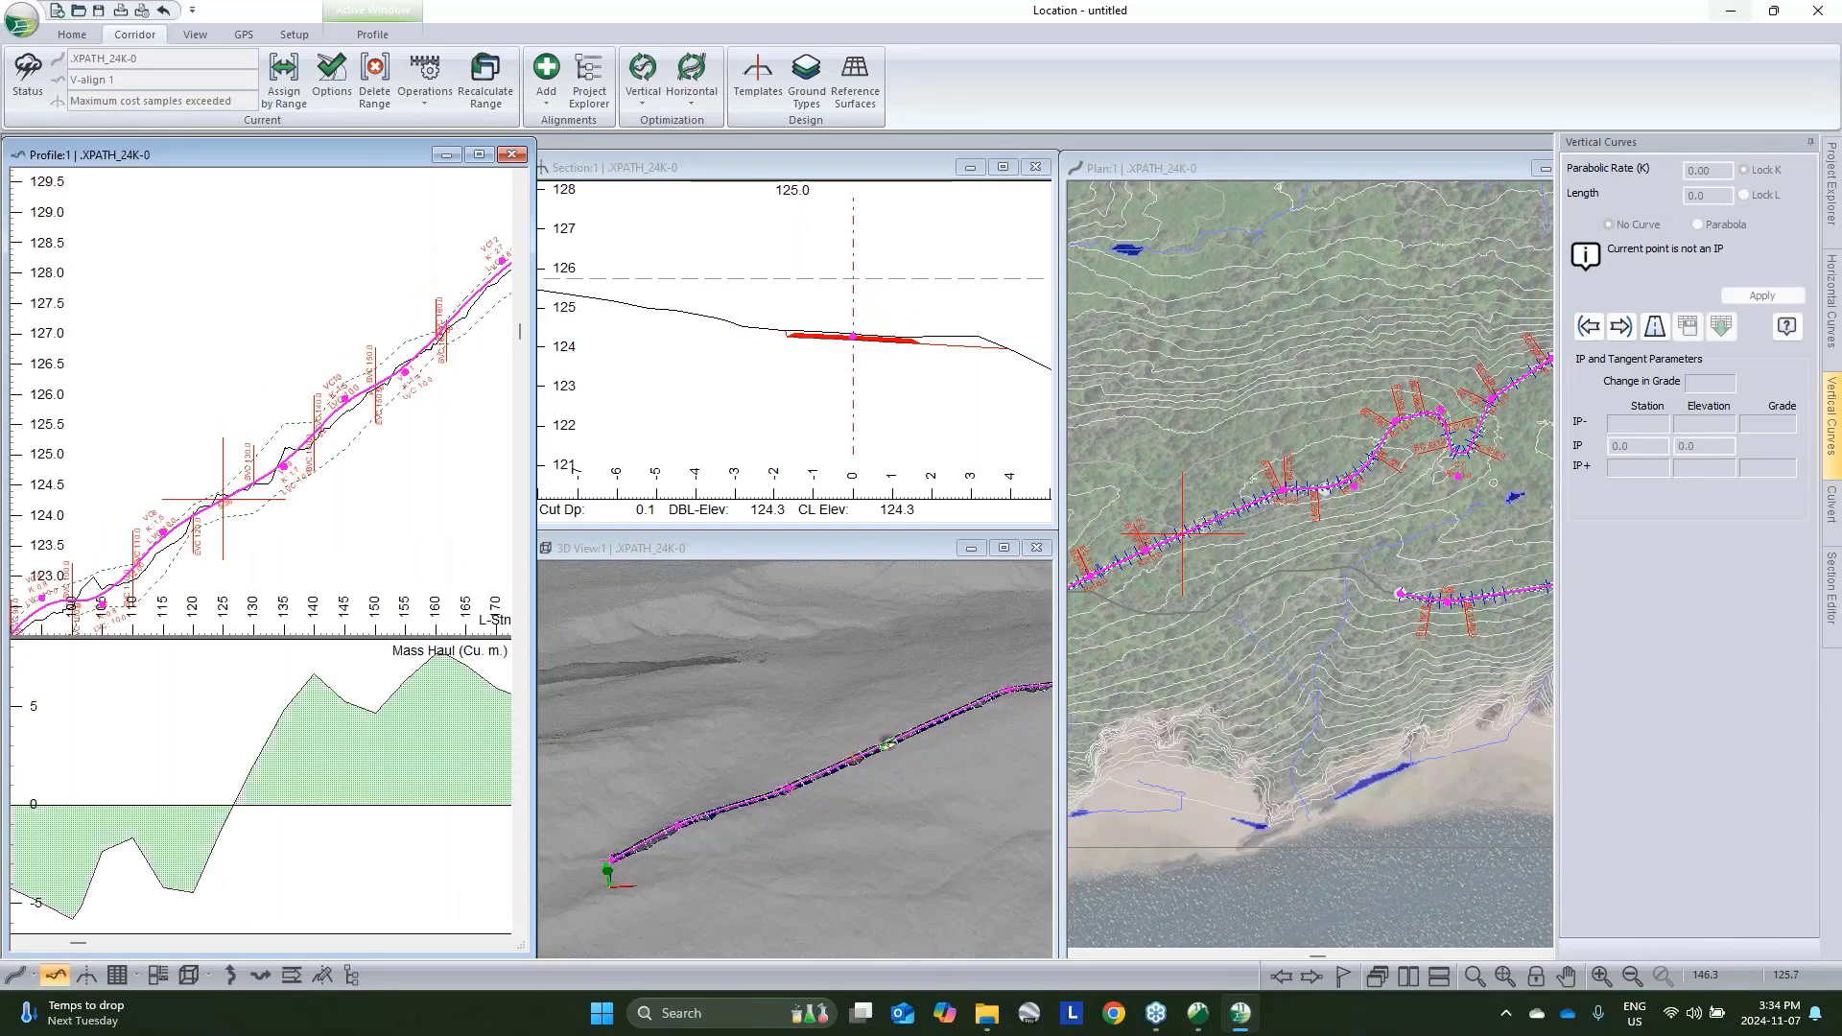
pyautogui.click(368, 391)
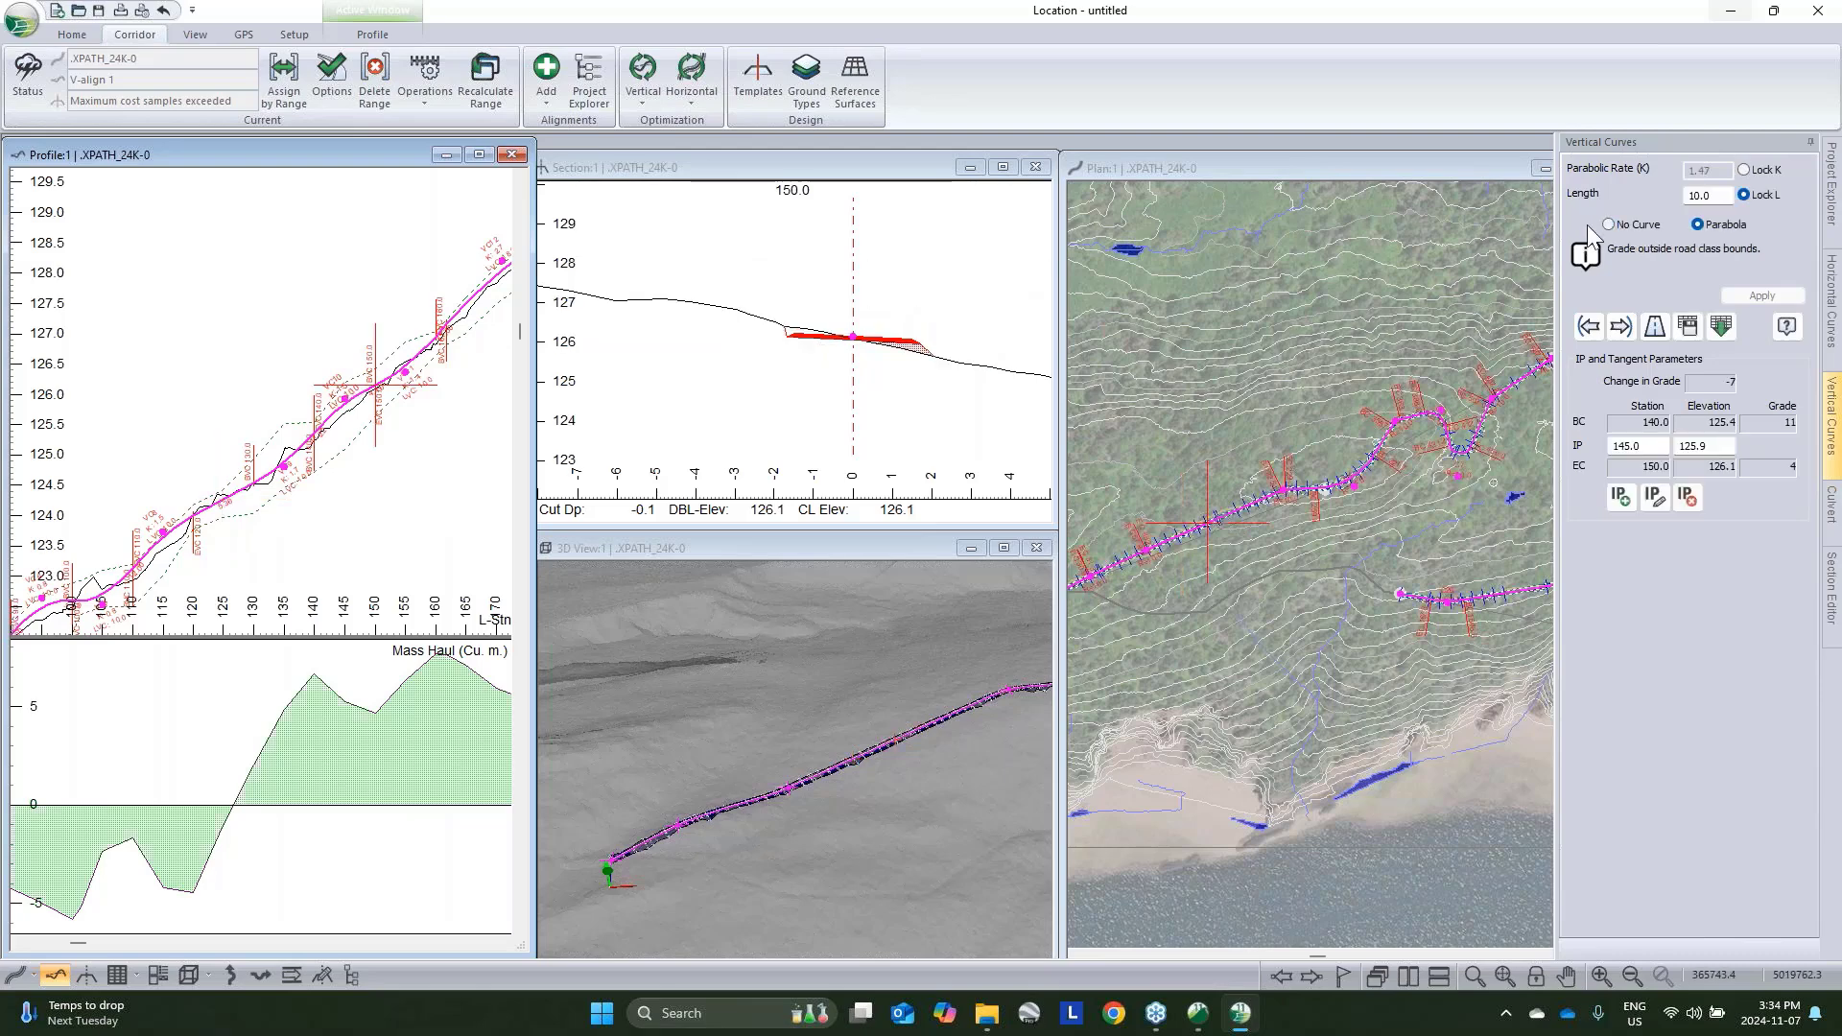
pyautogui.click(1746, 169)
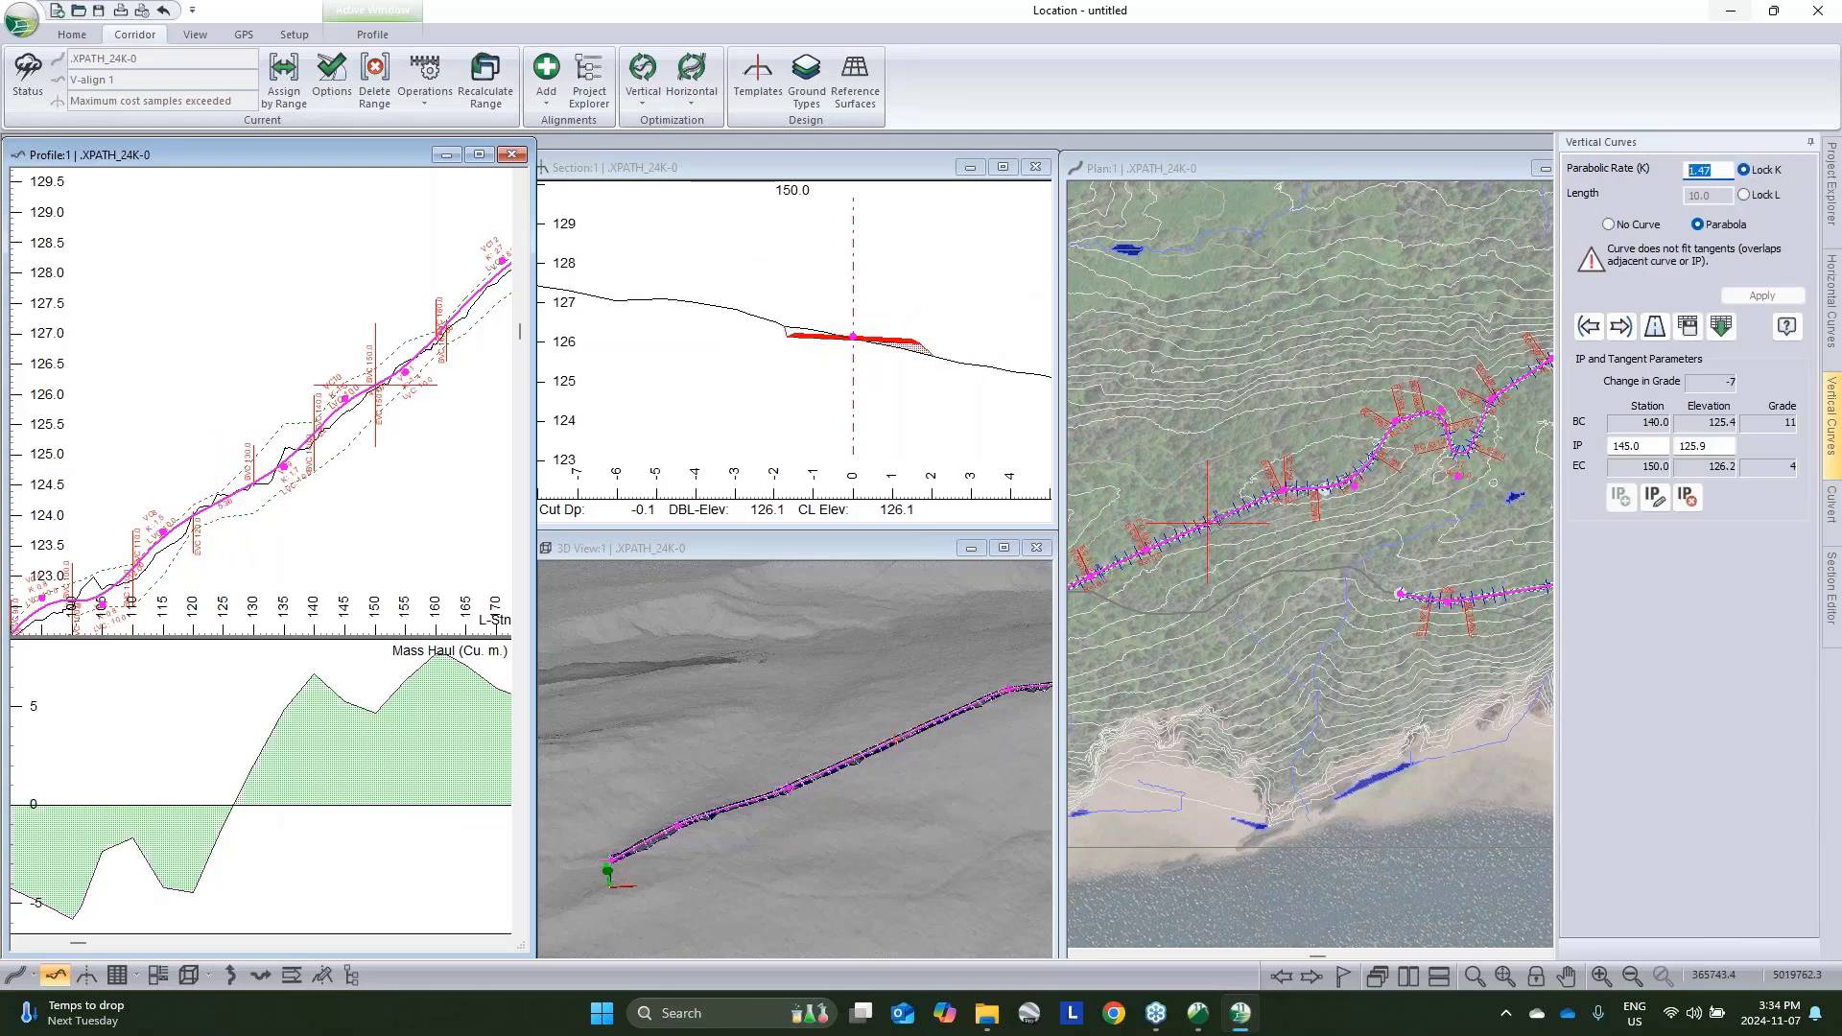
pyautogui.write('.5')
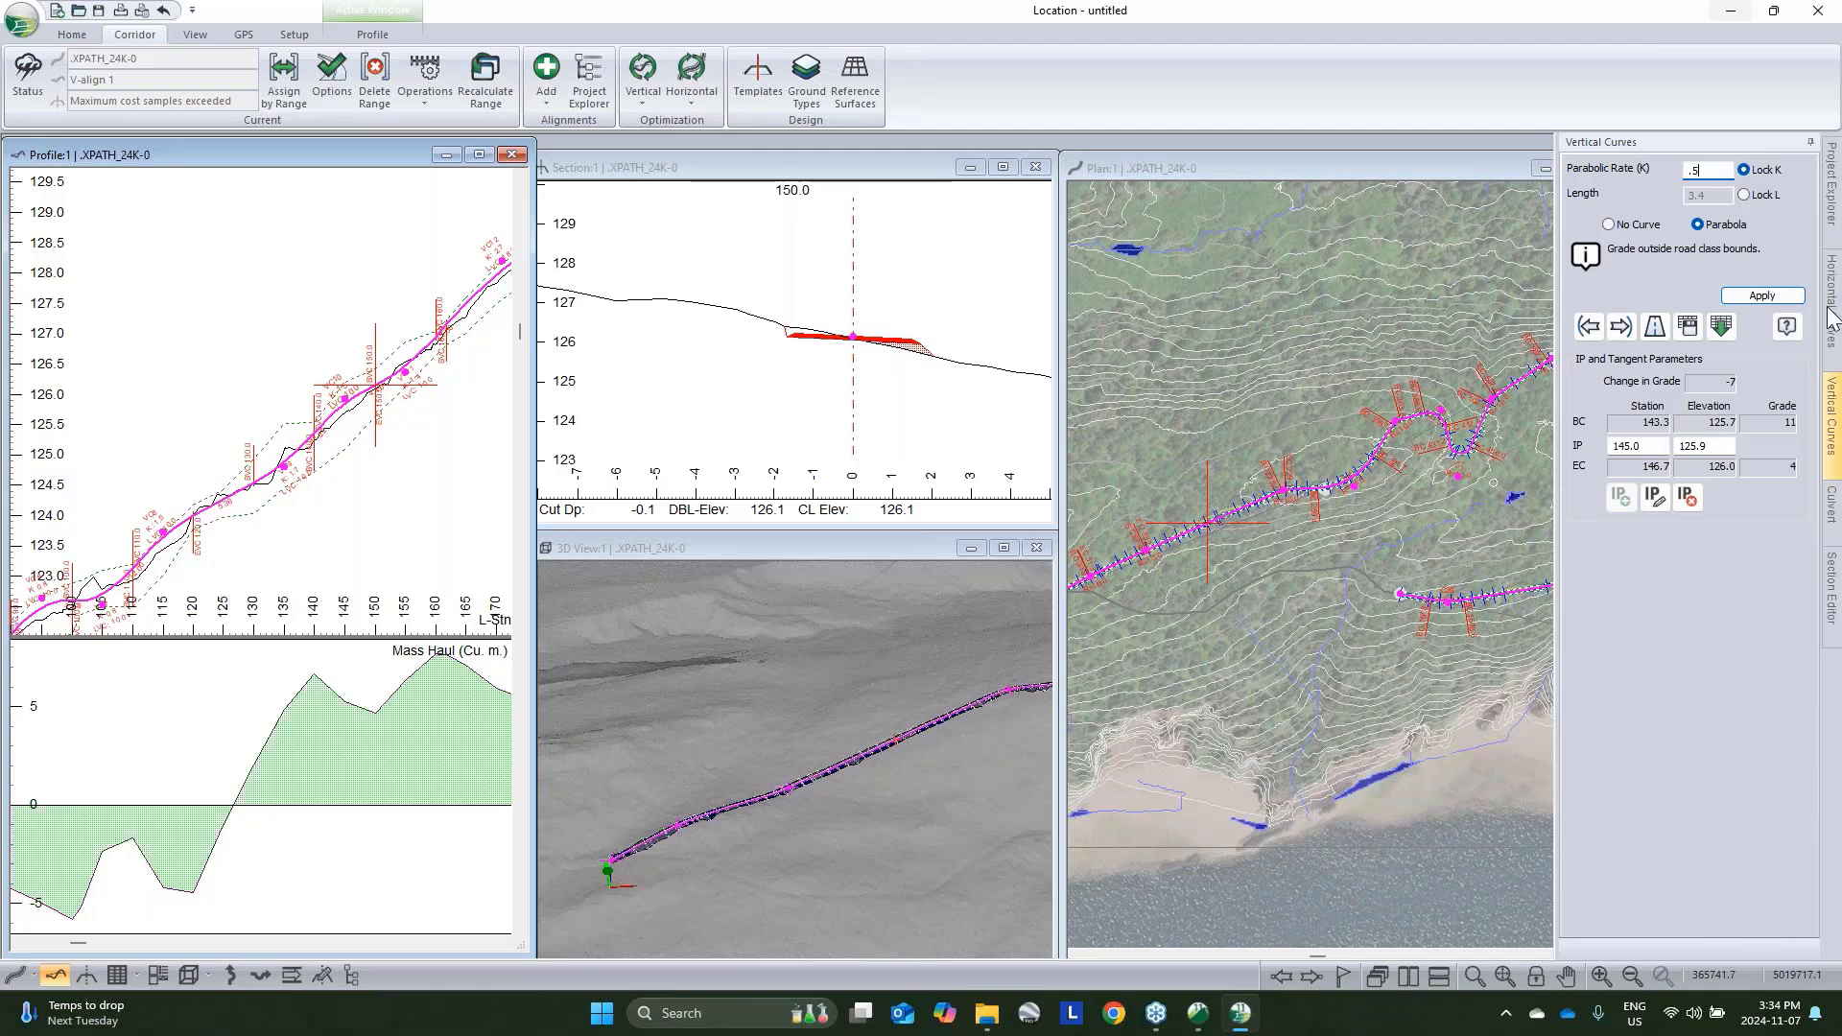
pyautogui.click(1763, 296)
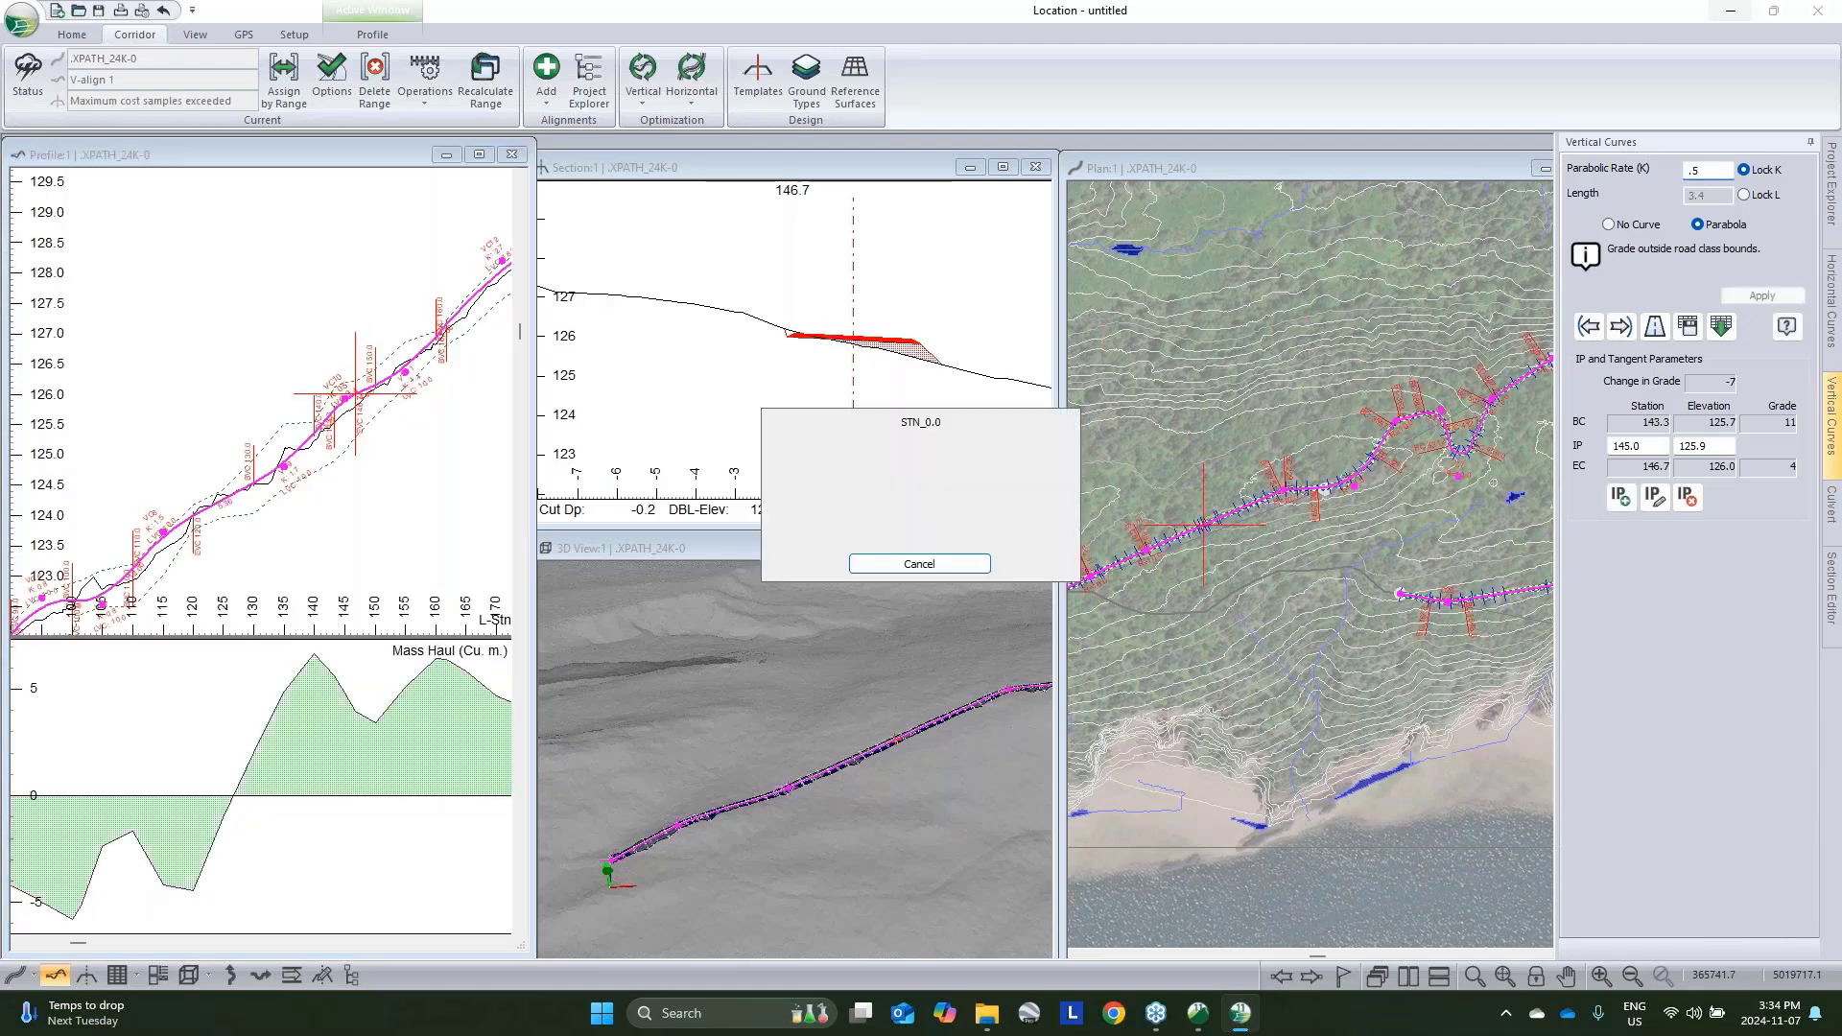
# Go to the next vertical curve, at station 155, and lock its parabolic rate (K) at .5
pyautogui.click(1621, 326)
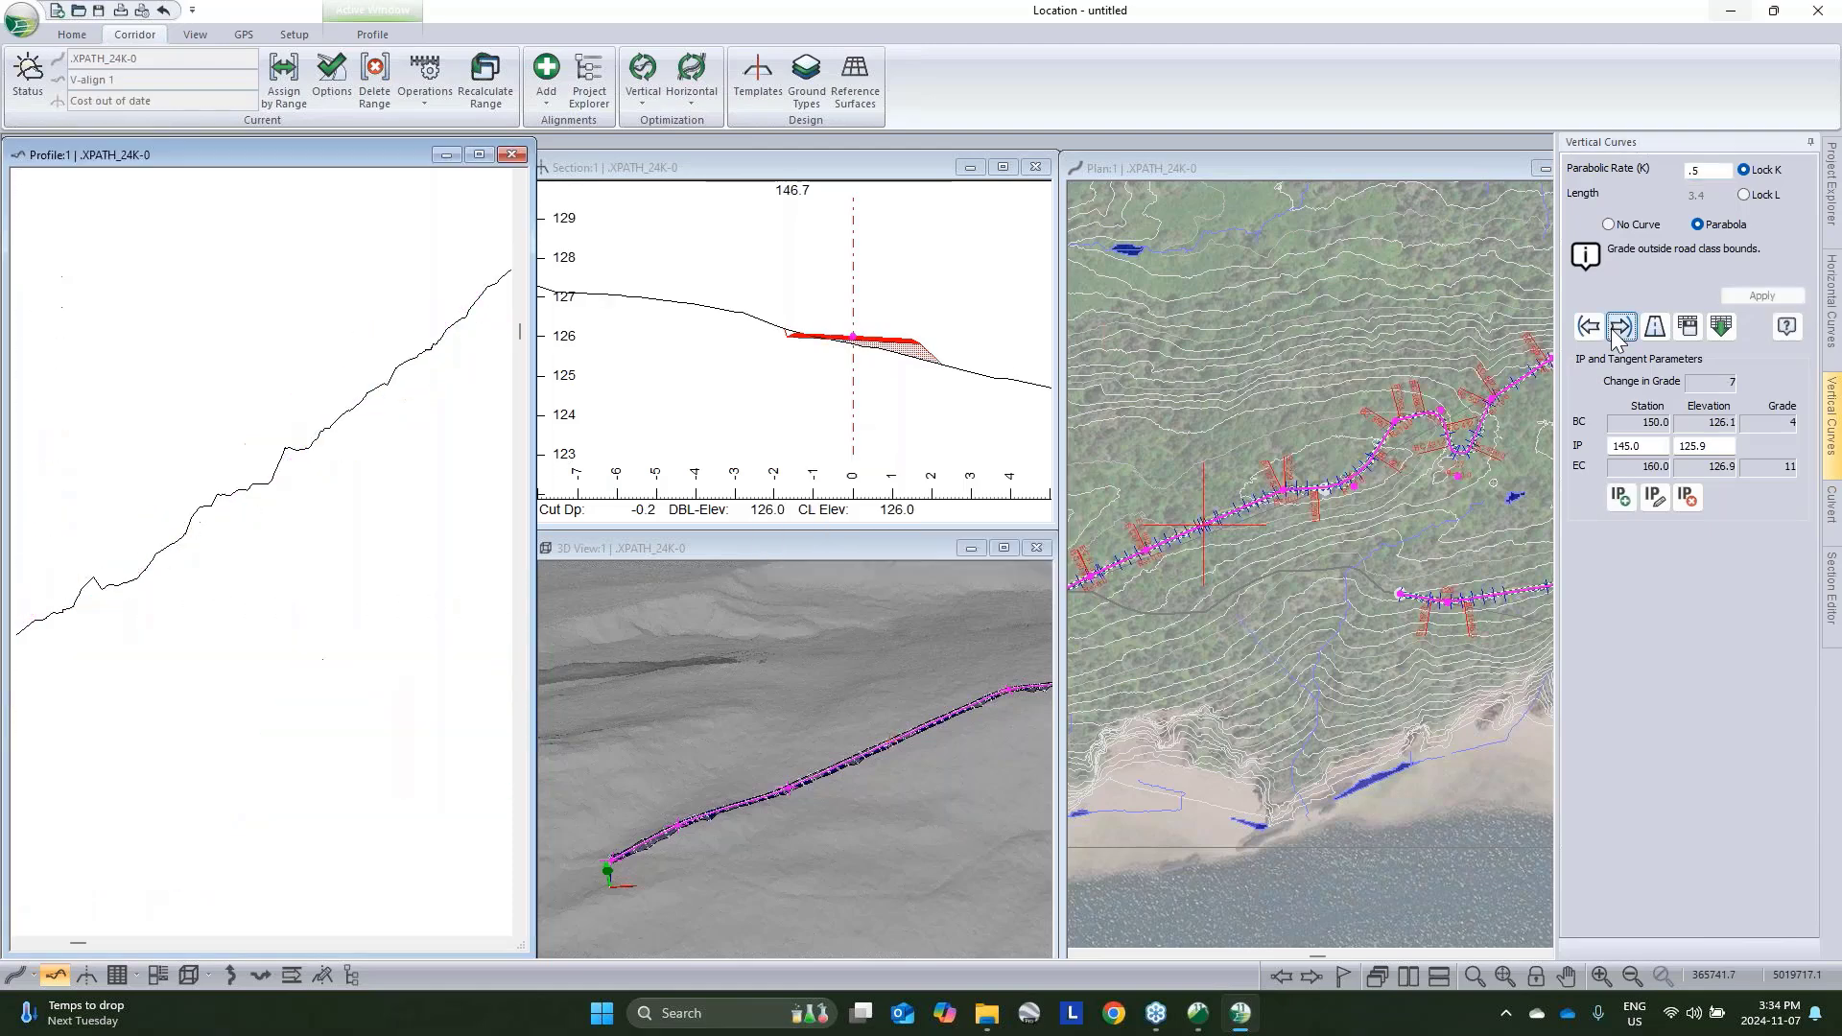
pyautogui.click(1745, 171)
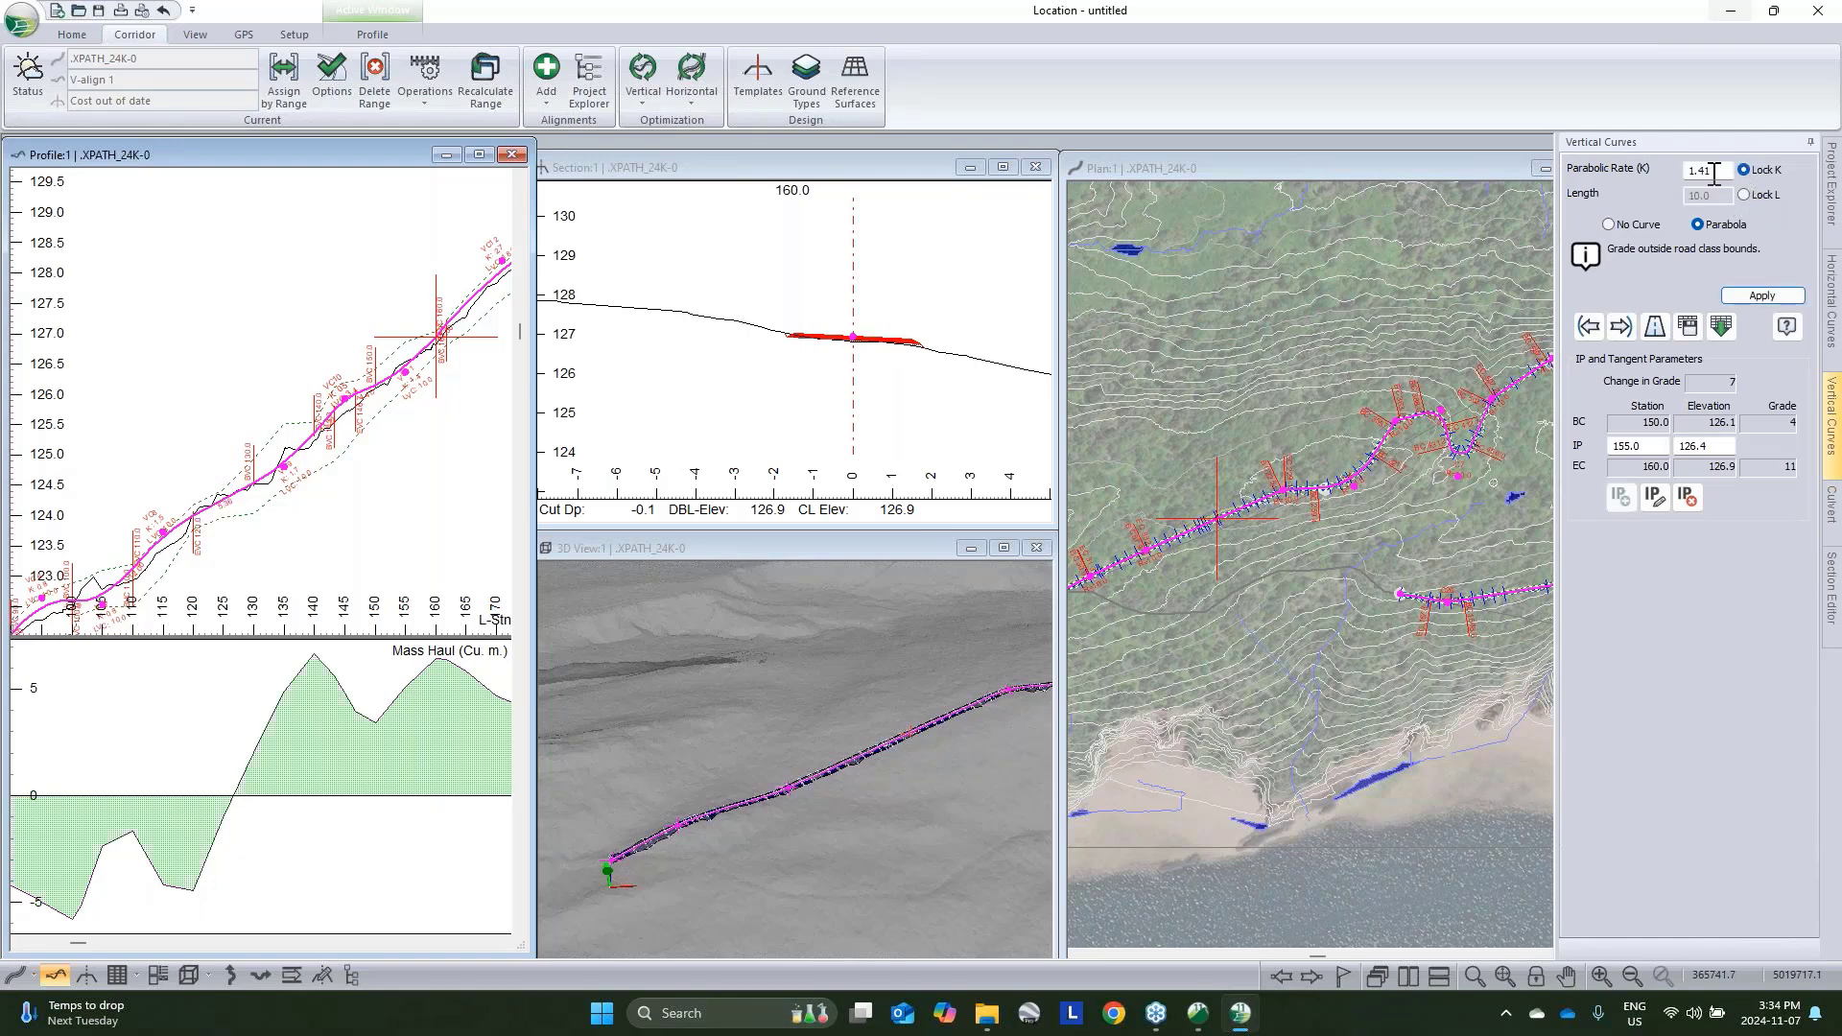
pyautogui.write('.5')
pyautogui.click(1761, 296)
# Use the Add/Edit VIP Tool to shift the crest point to station 143.8, elevation 126.0, and the adjacent sag point to about station 151
pyautogui.rightClick(385, 358)
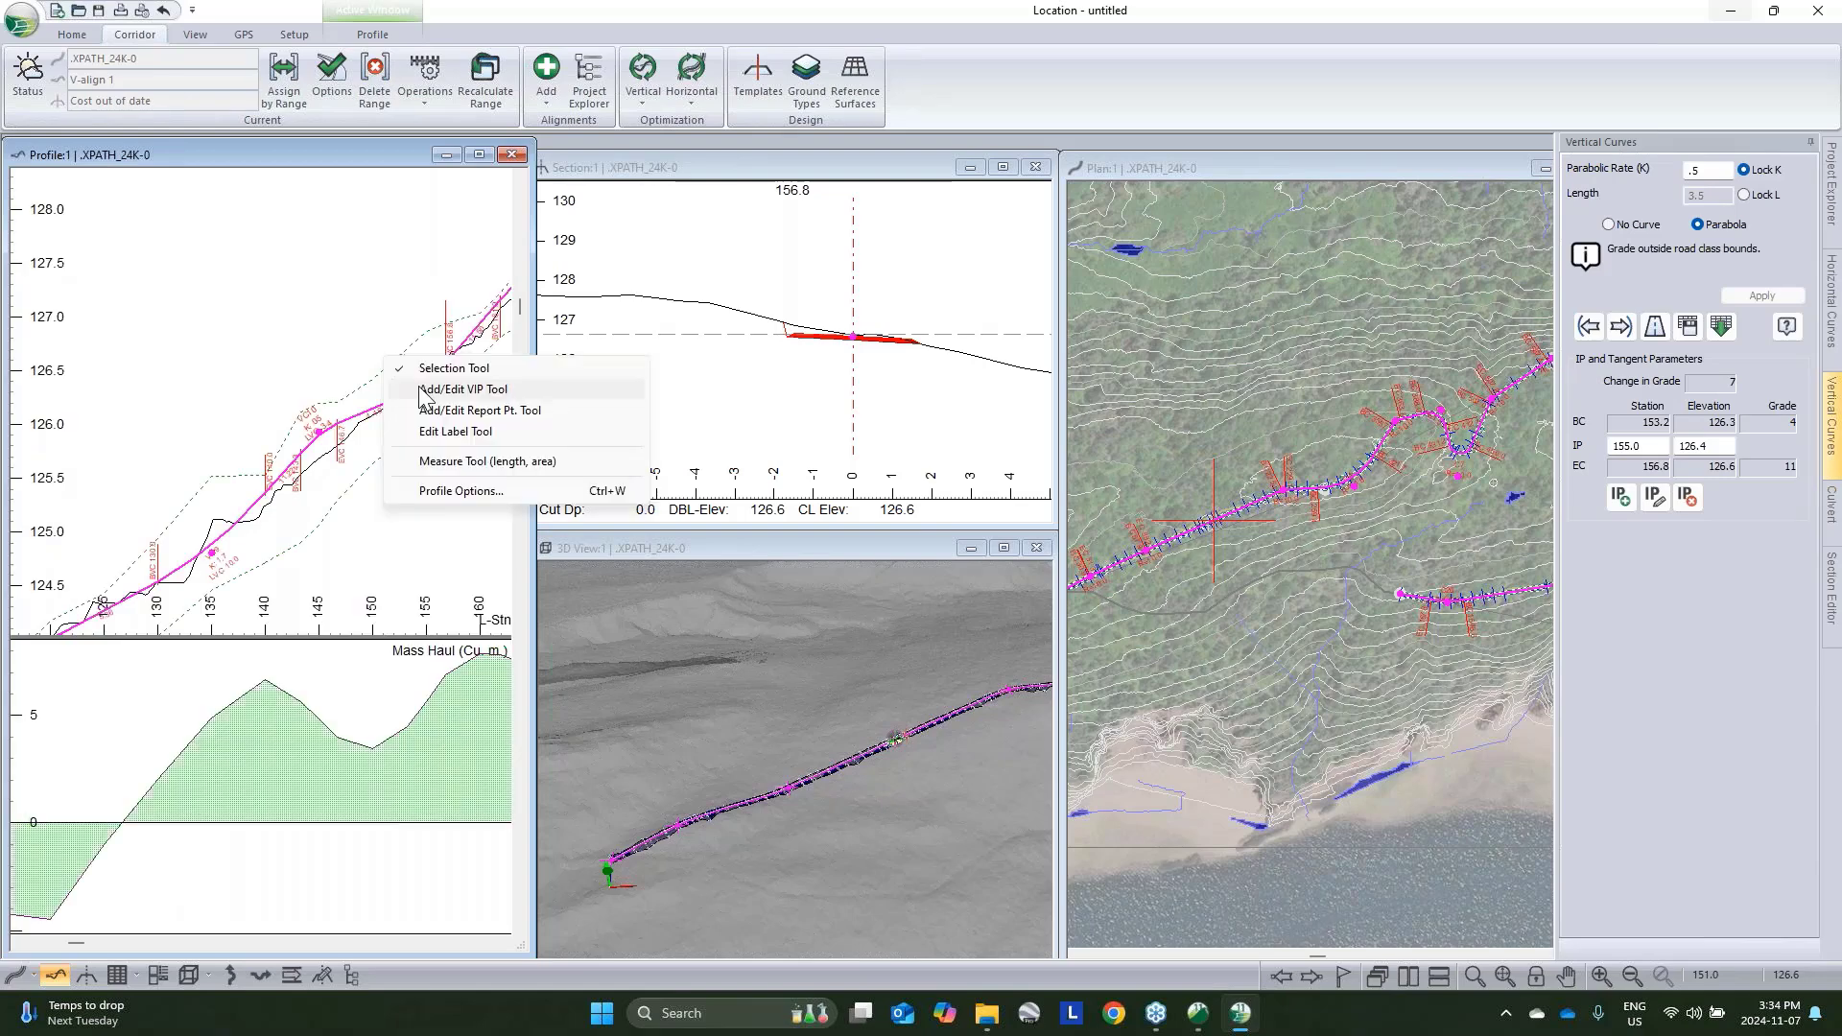
pyautogui.click(463, 390)
pyautogui.moveTo(425, 381); pyautogui.dragTo(306, 419)
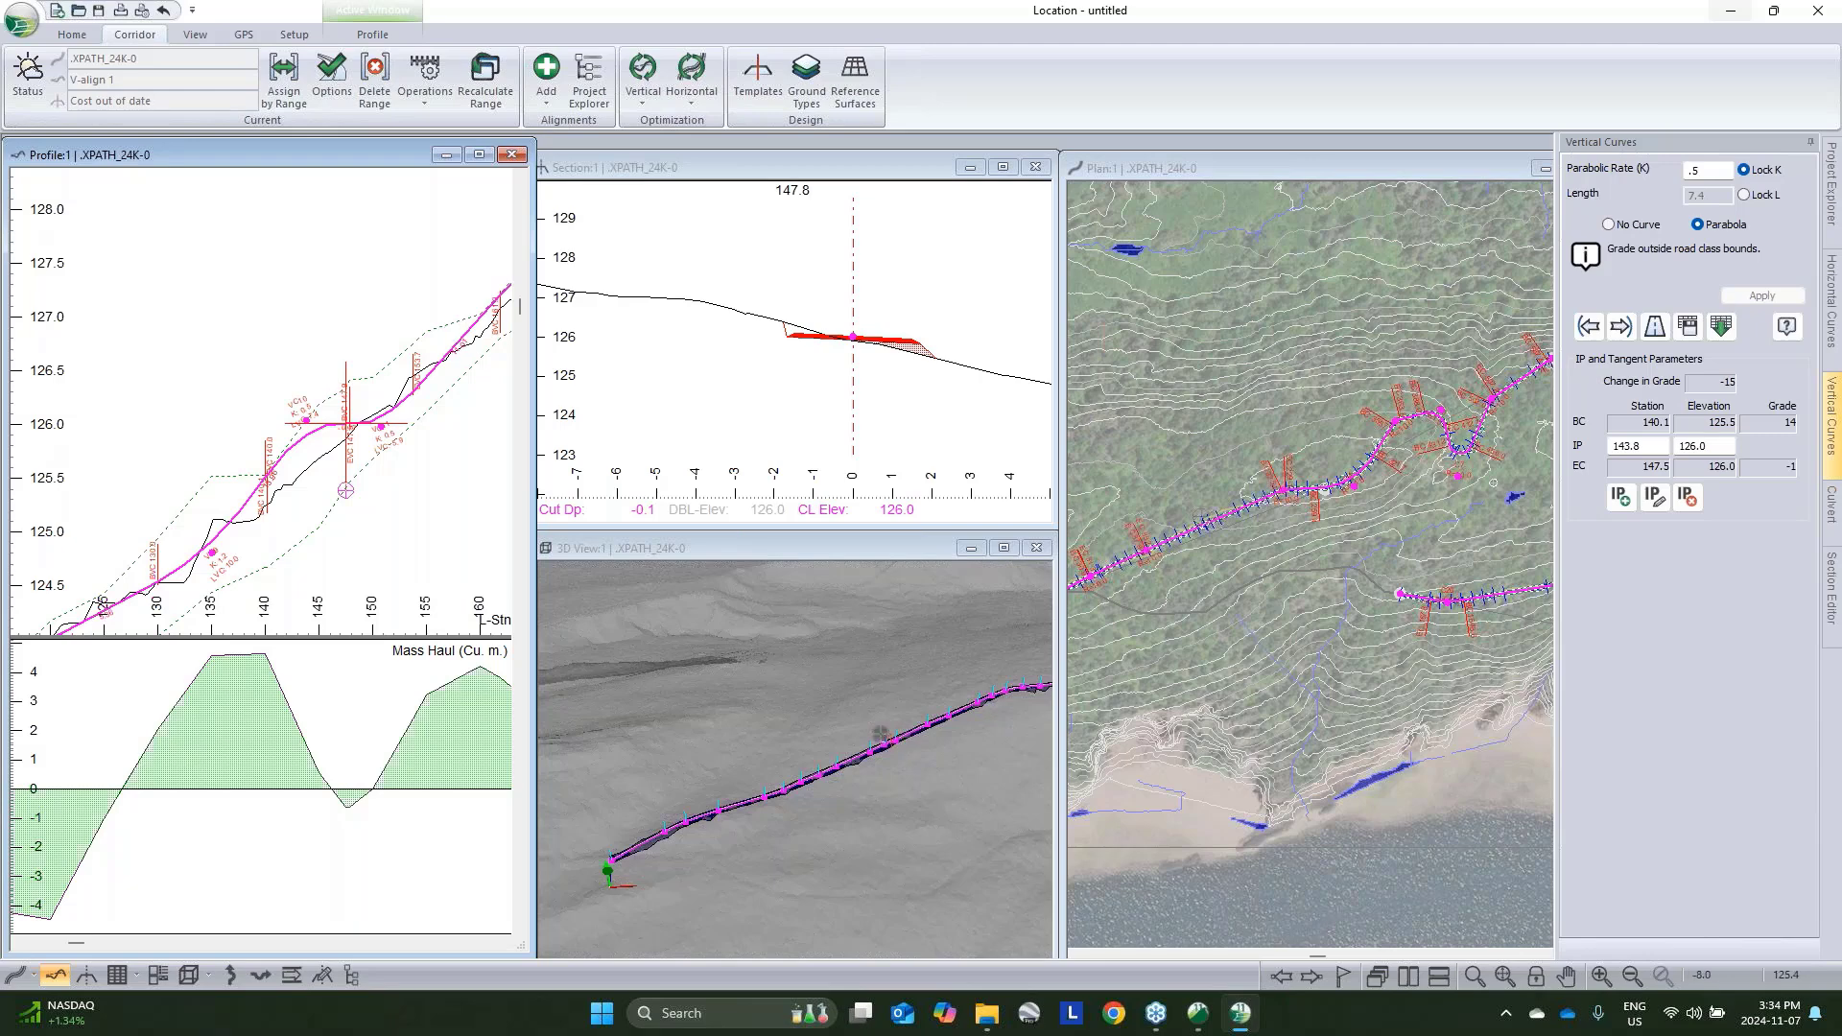
pyautogui.scroll(-5, 314, 426)
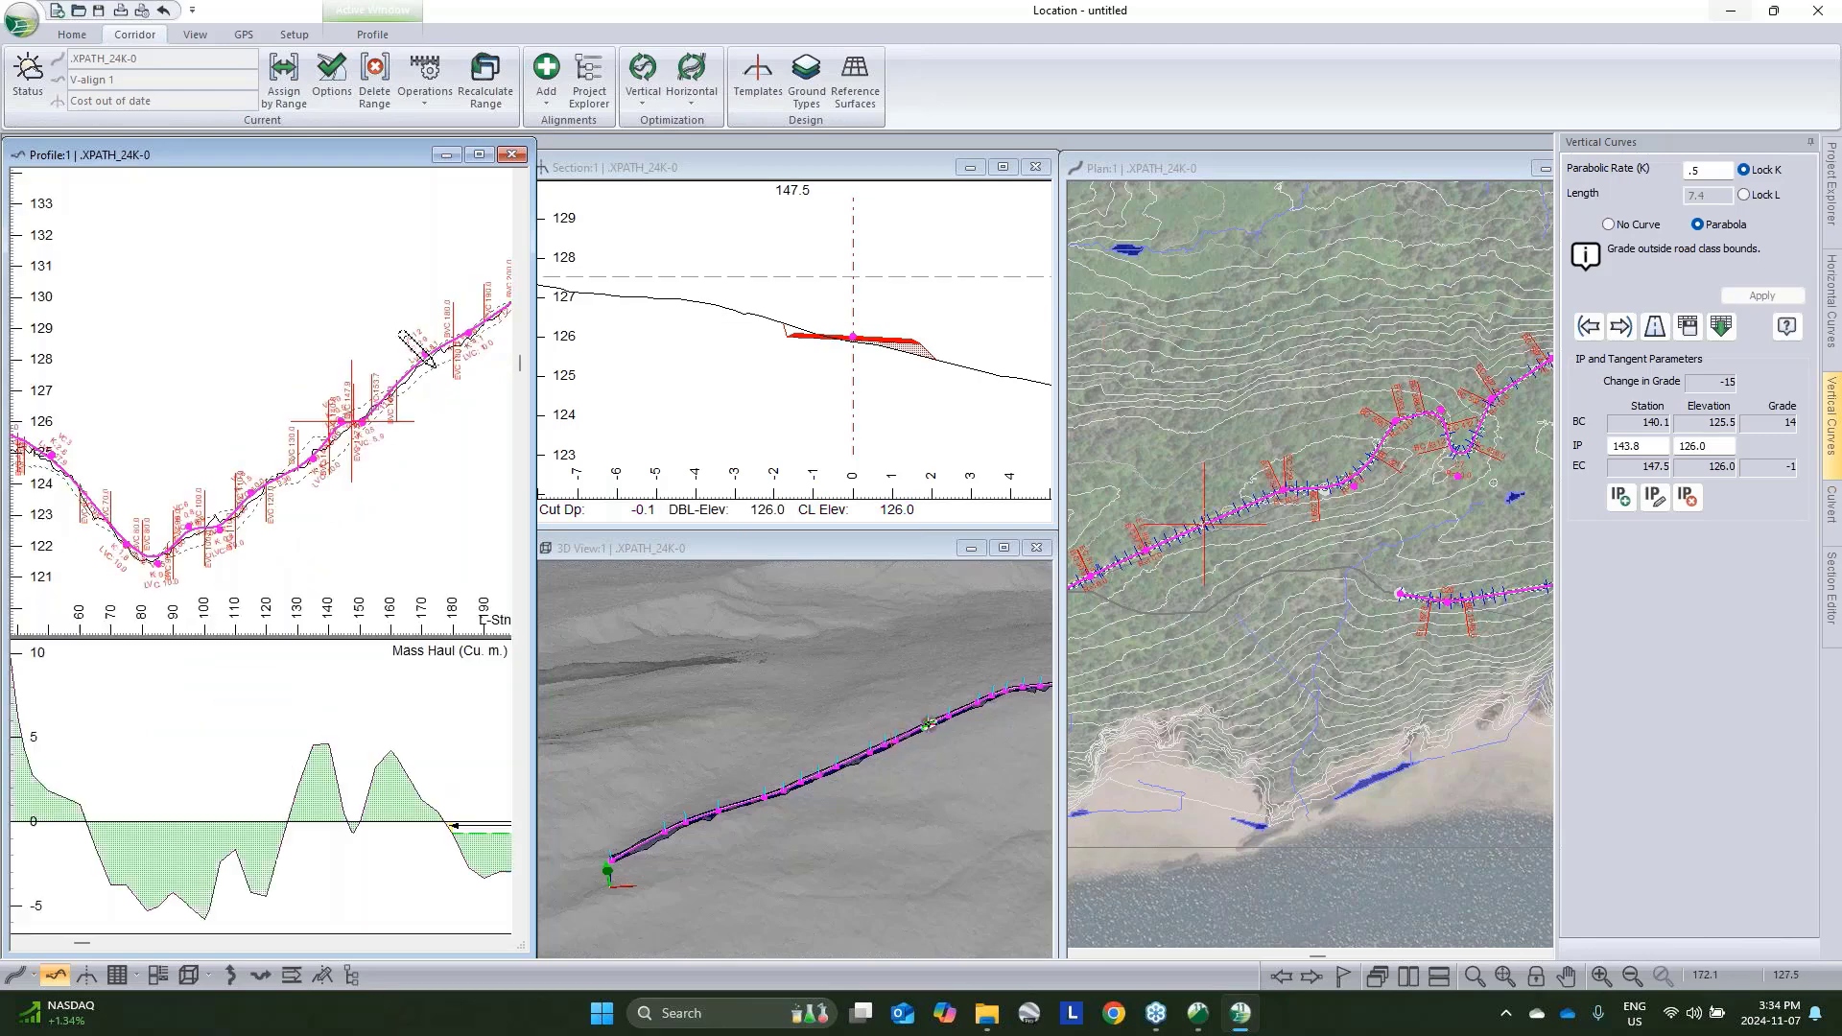
pyautogui.moveTo(370, 389); pyautogui.dragTo(308, 414, button='middle')
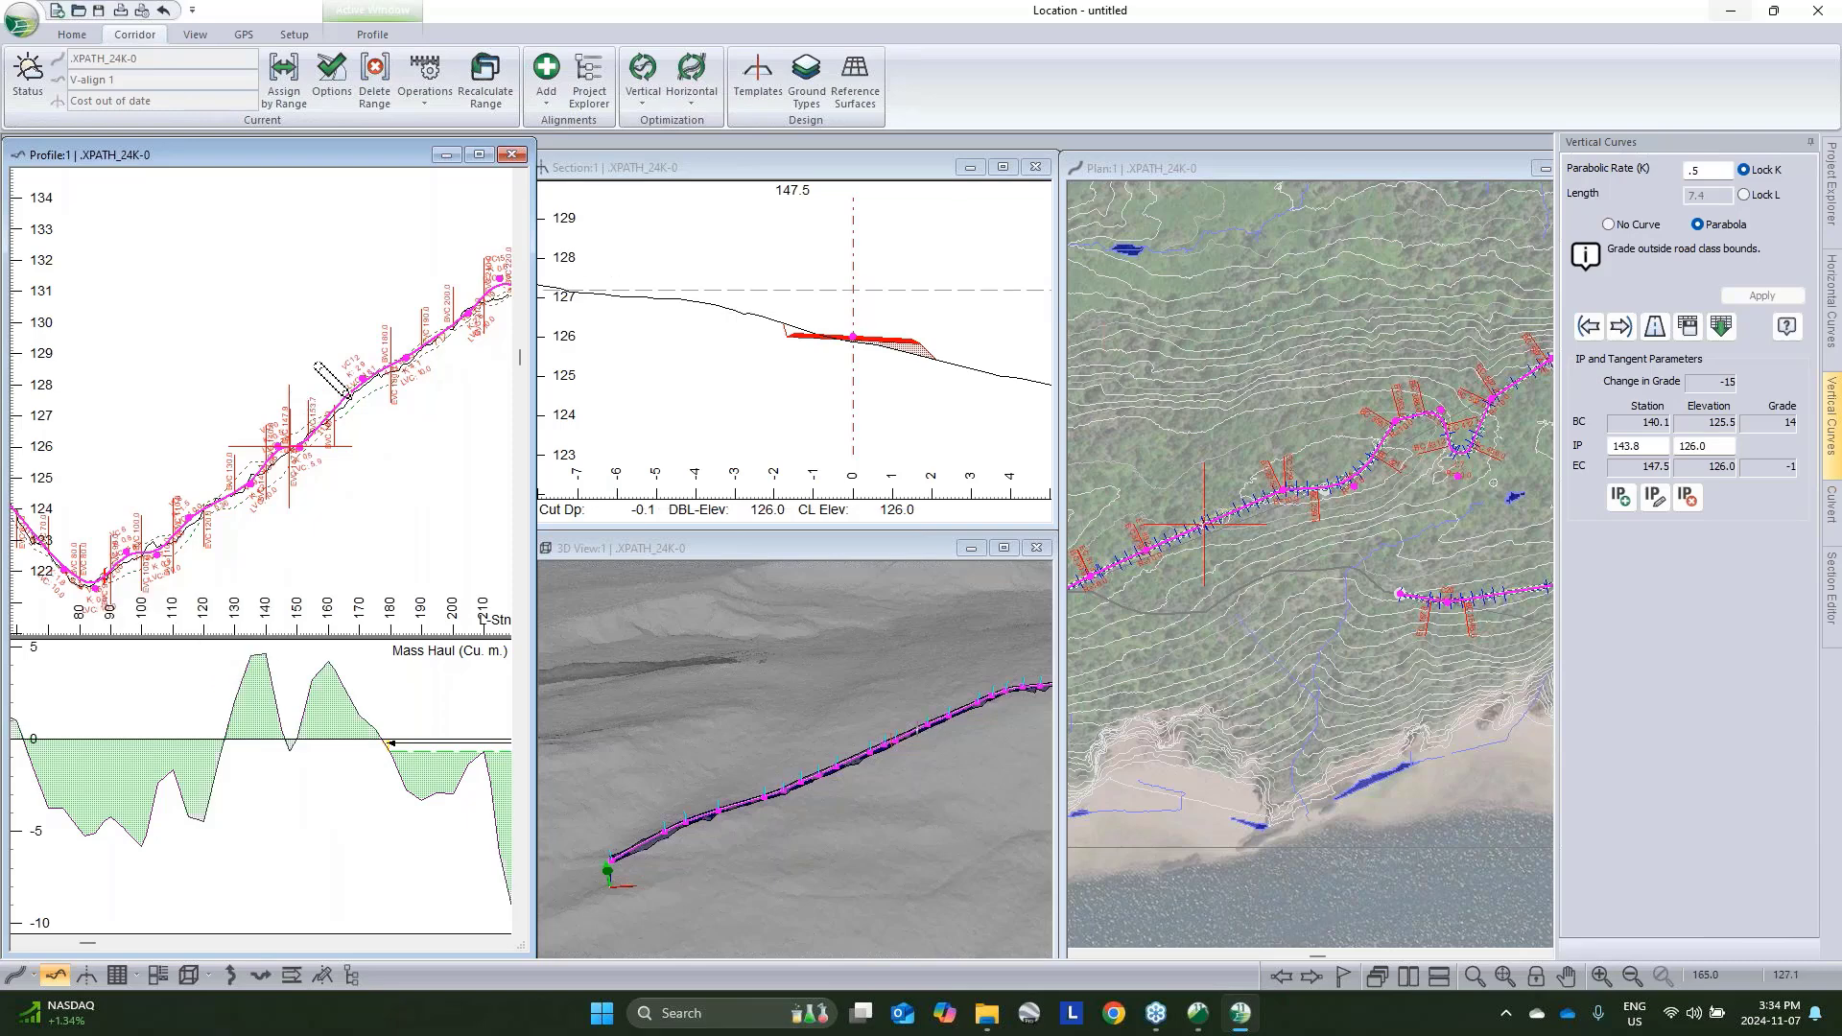
pyautogui.scroll(4, 295, 447)
pyautogui.scroll(2, 297, 447)
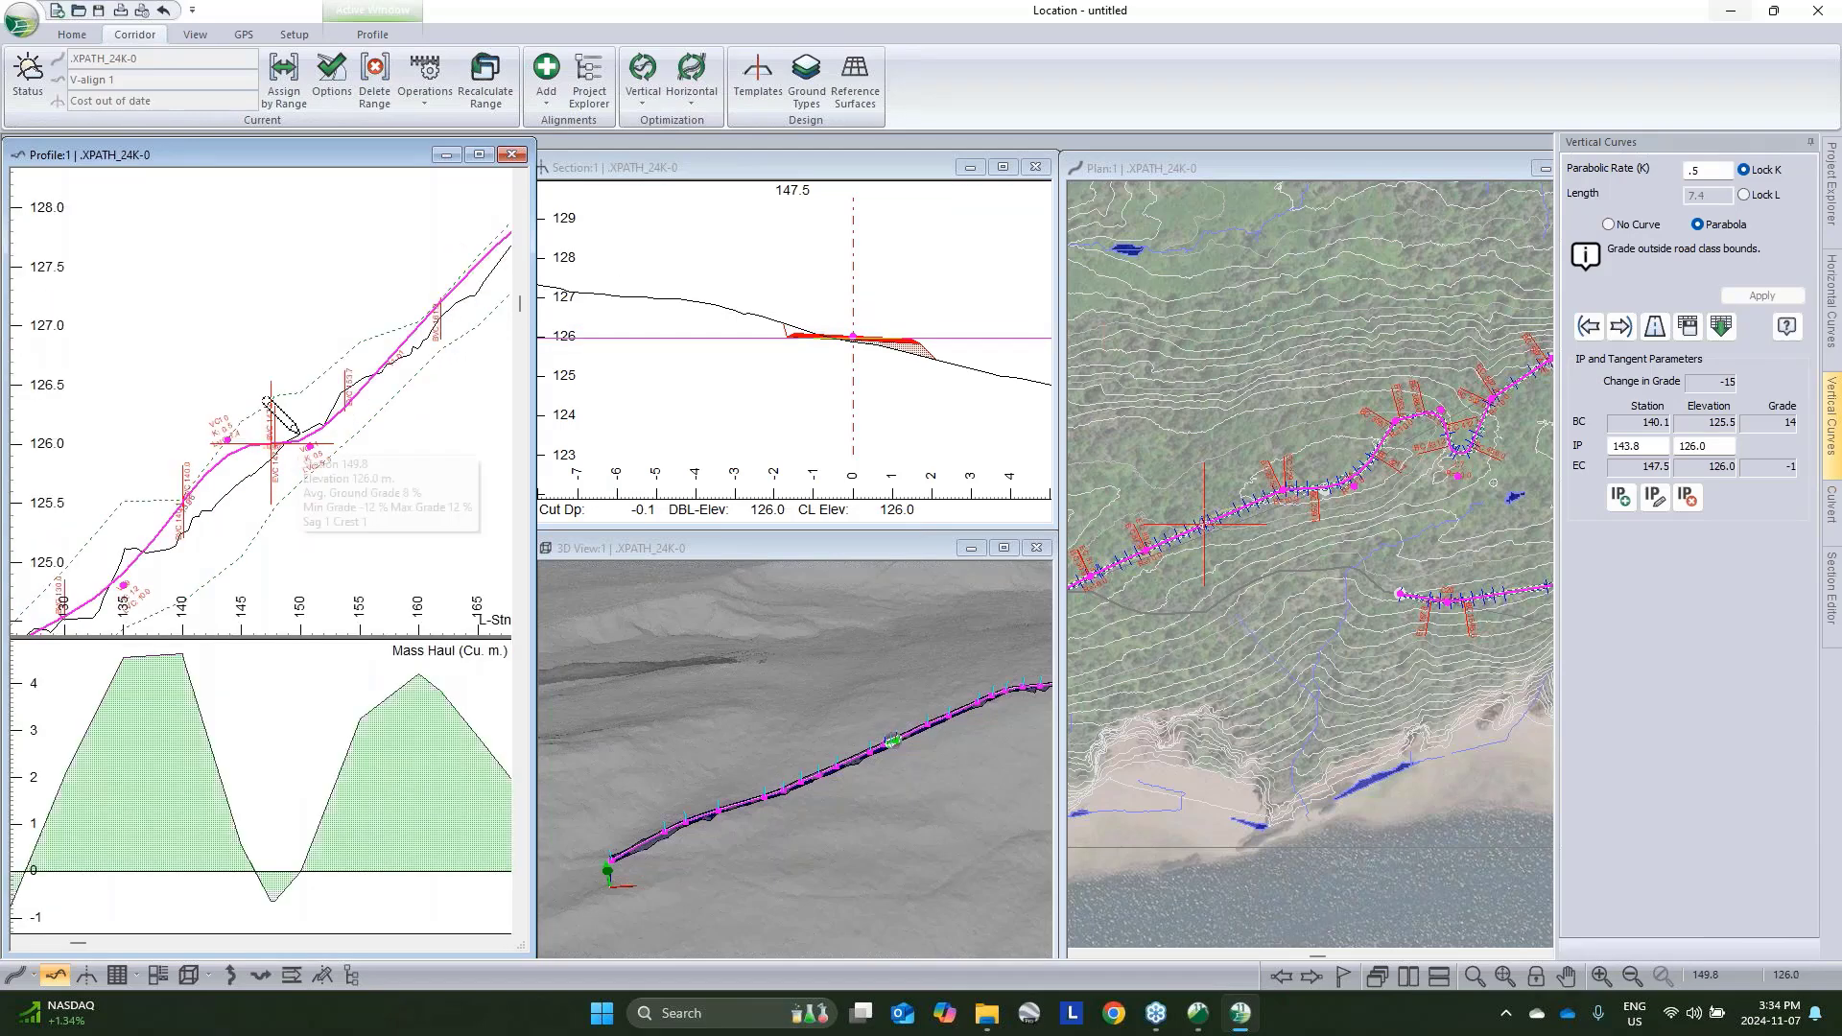
pyautogui.rightClick(319, 402)
pyautogui.click(331, 415)
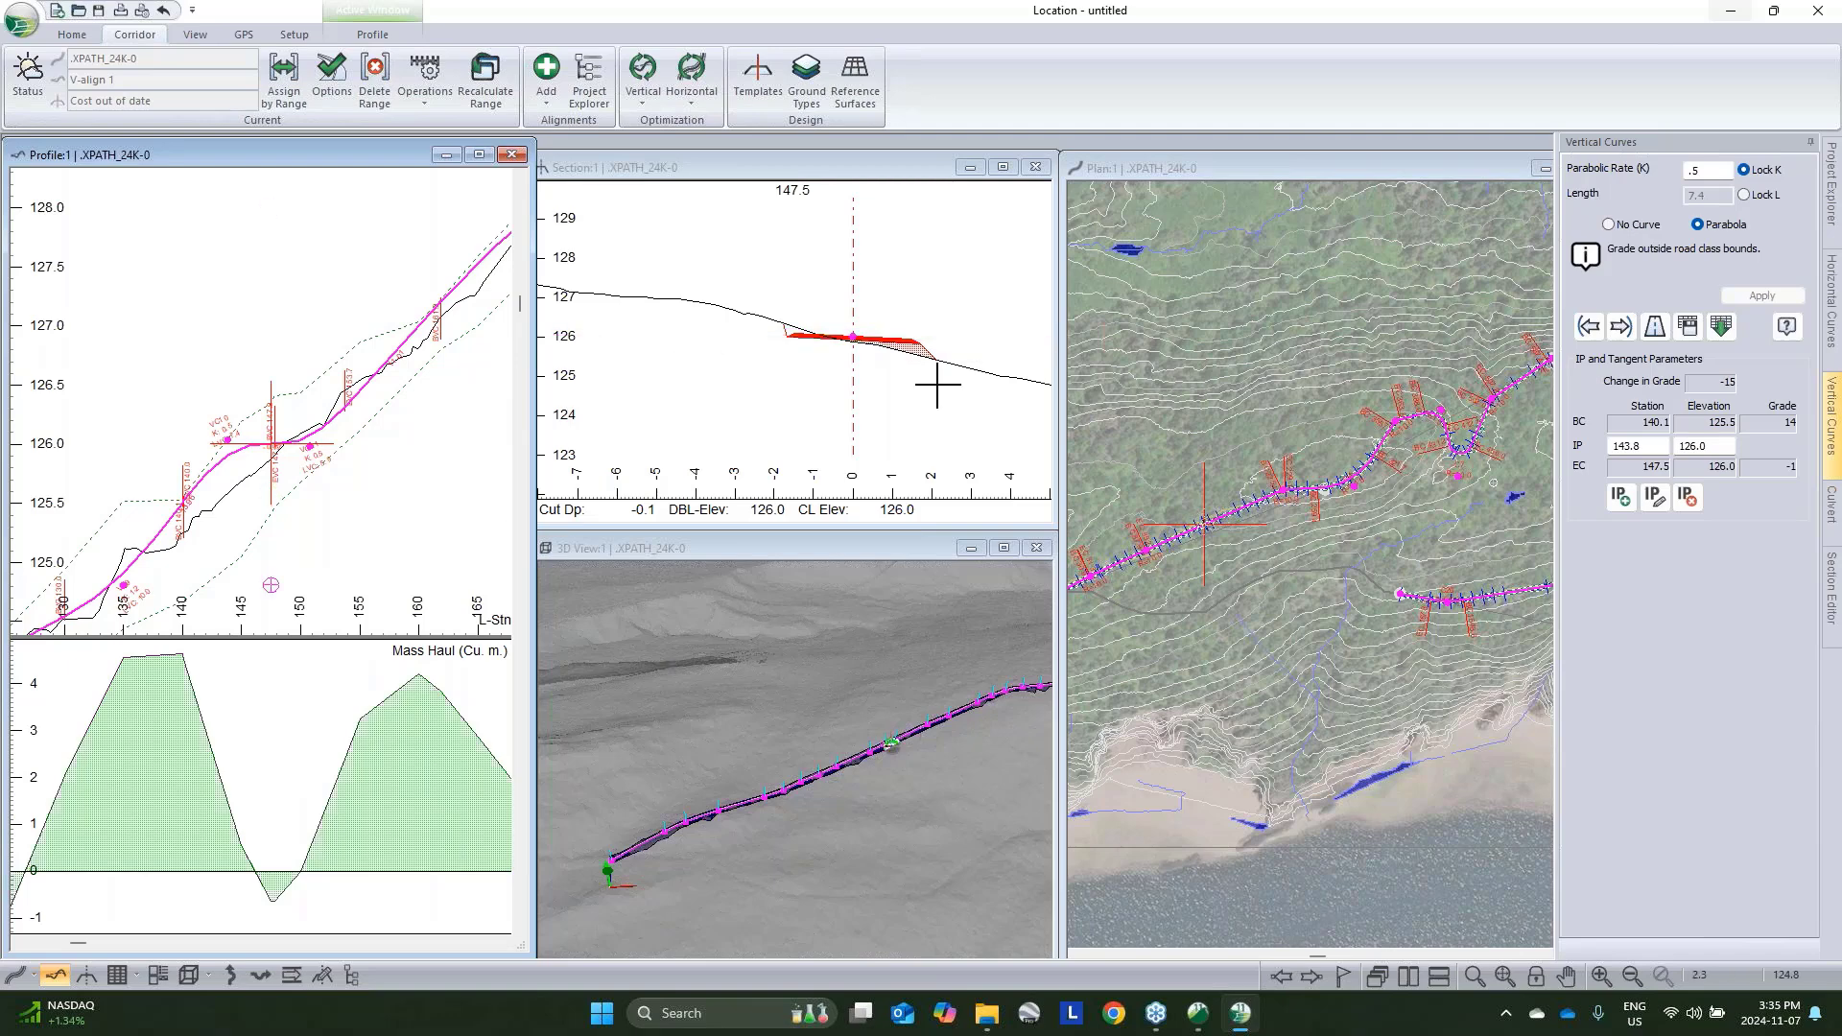
# Examine the cross section and plan location at station 145, along with the adjusted profile and mass haul around it
pyautogui.moveTo(201, 489); pyautogui.dragTo(230, 462, button='middle')
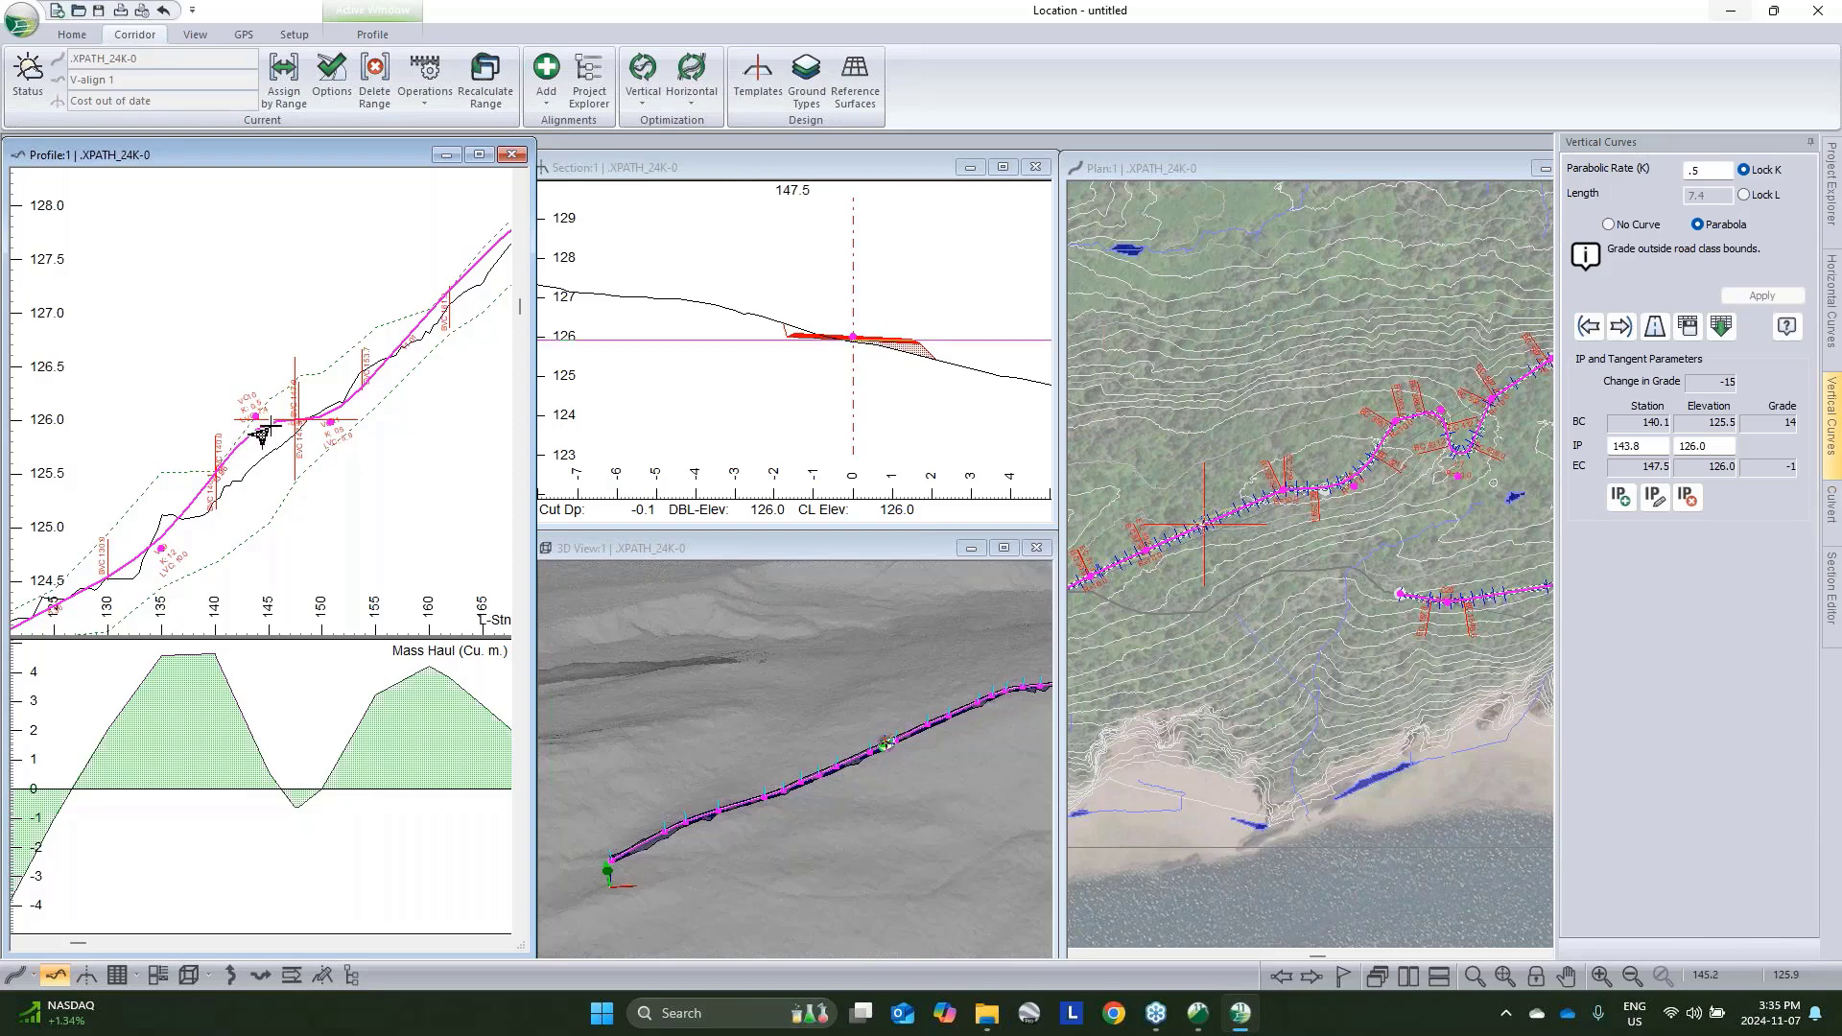
pyautogui.click(269, 426)
pyautogui.scroll(5, 1199, 527)
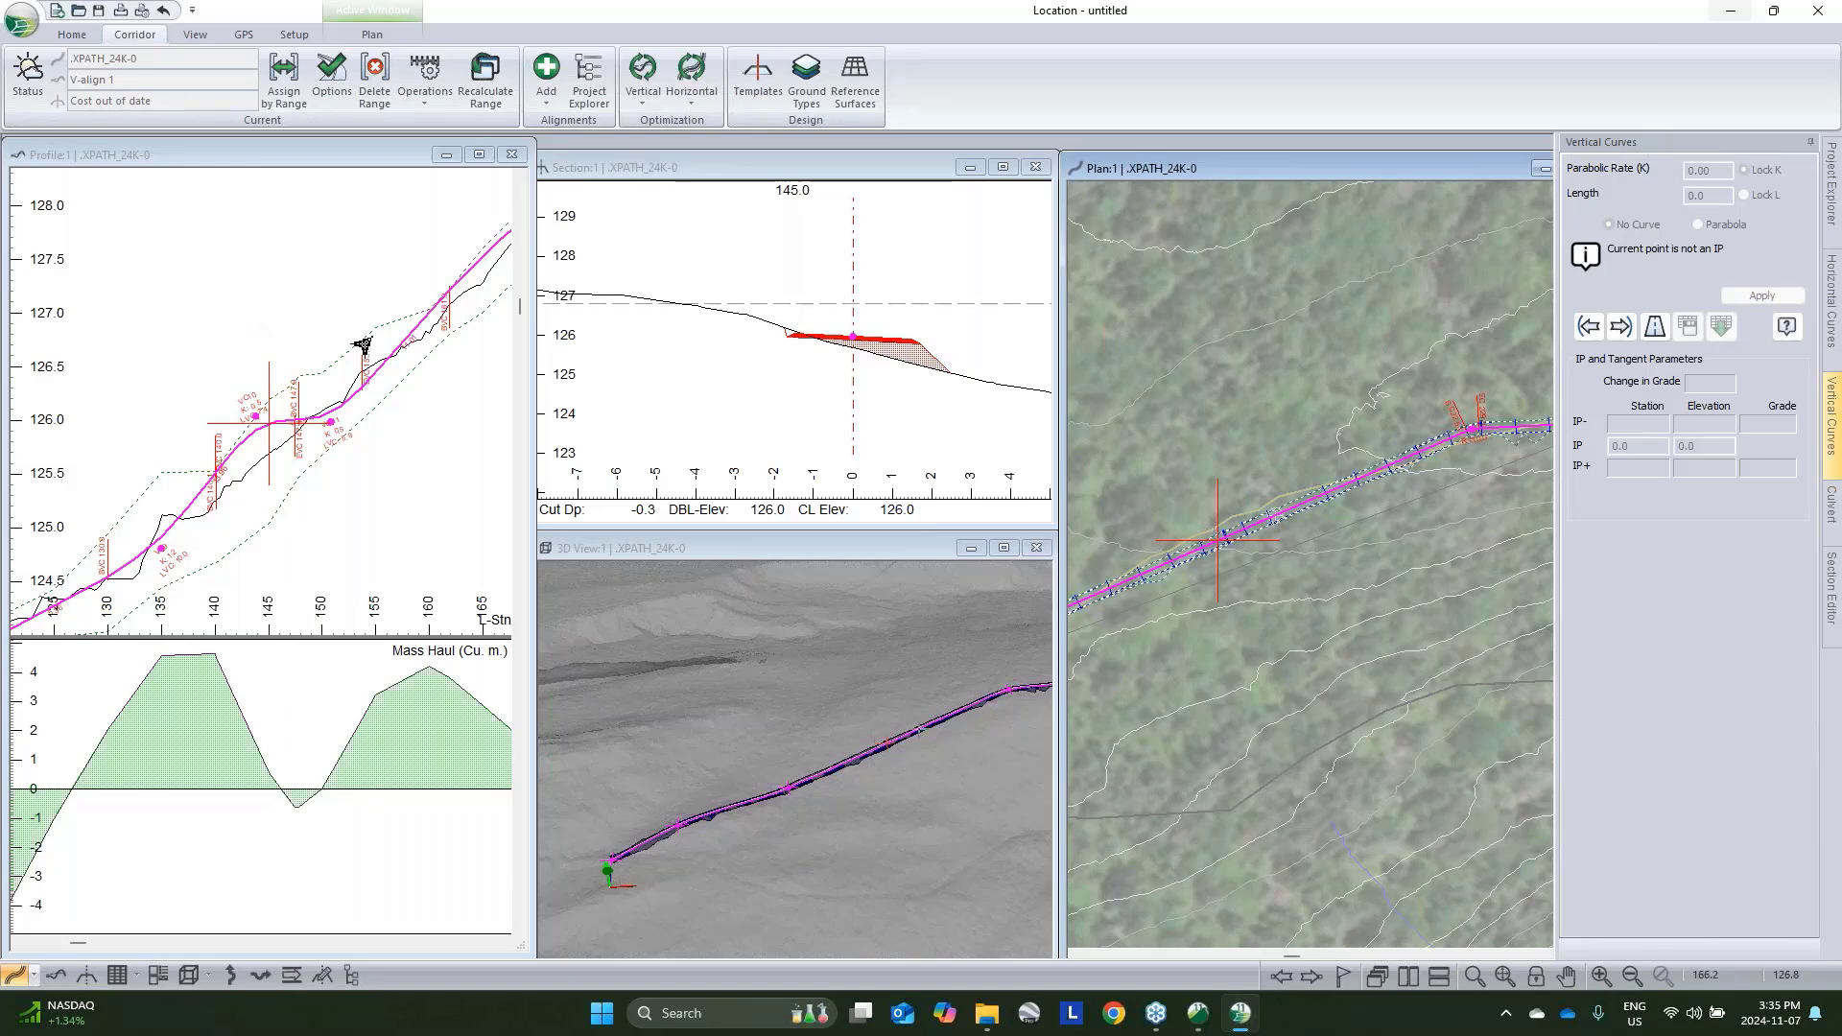
pyautogui.scroll(-2, 257, 425)
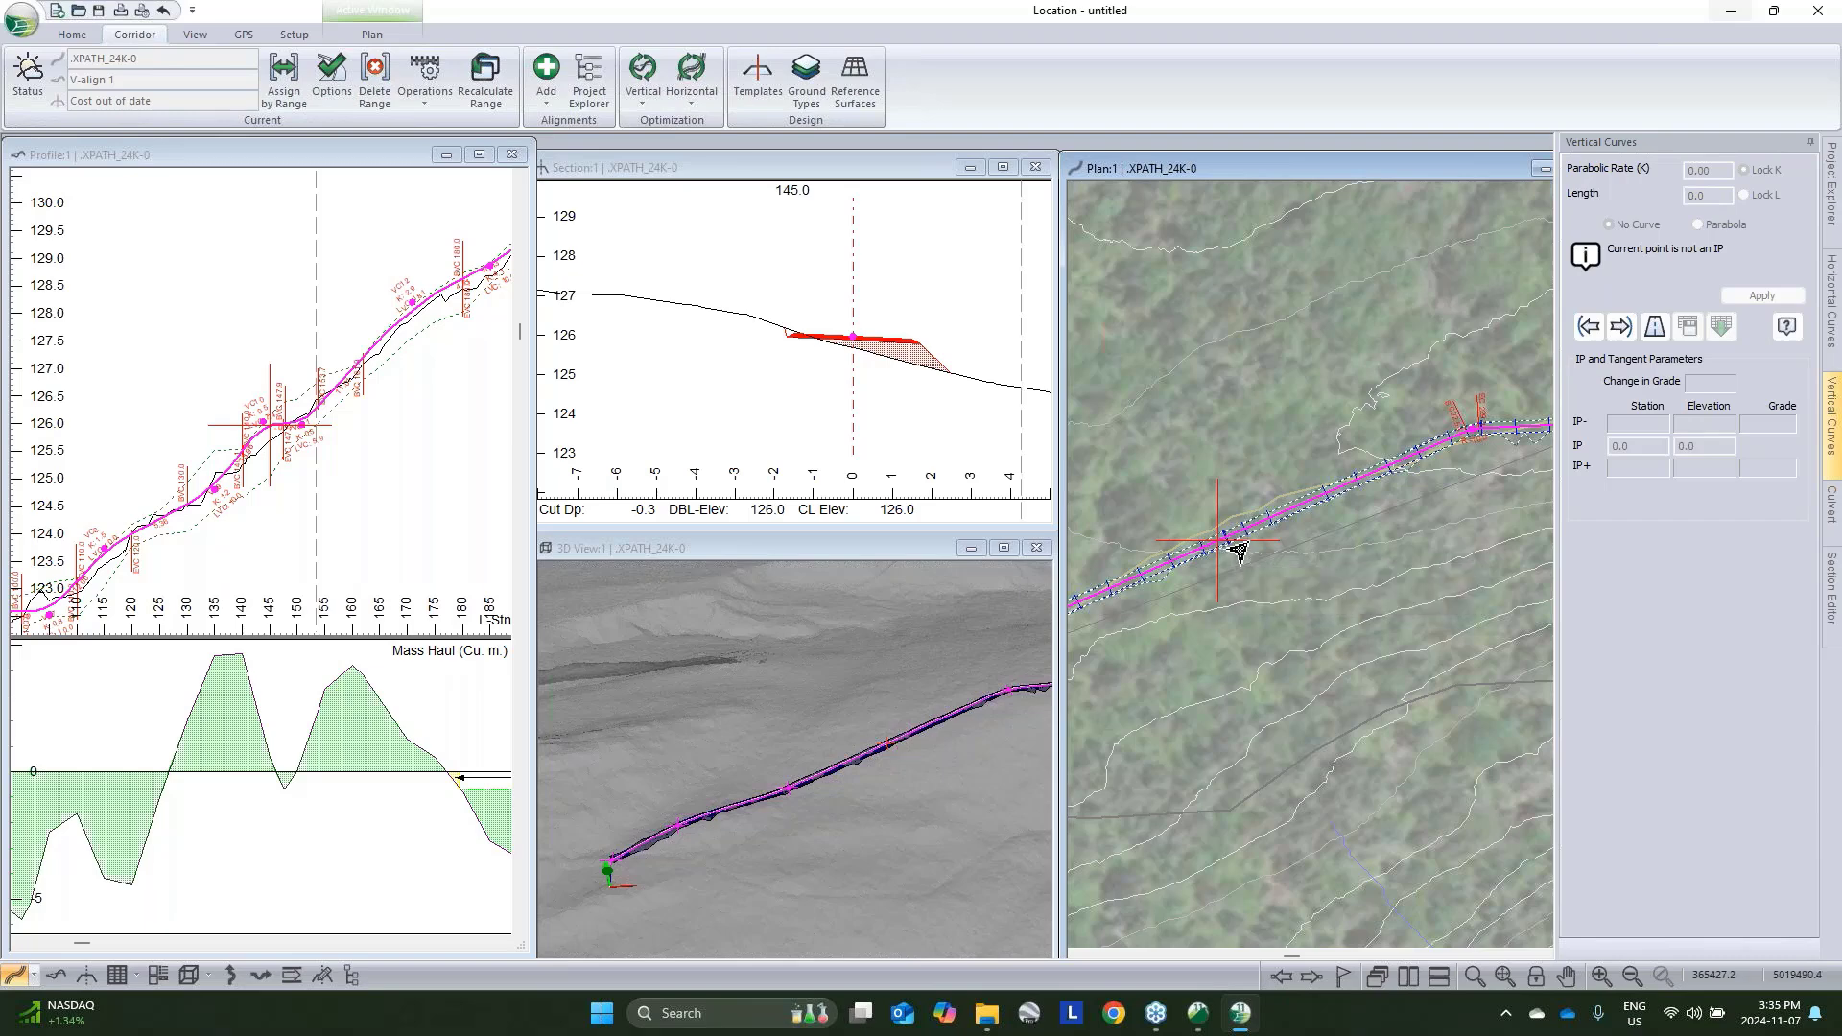
pyautogui.click(331, 434)
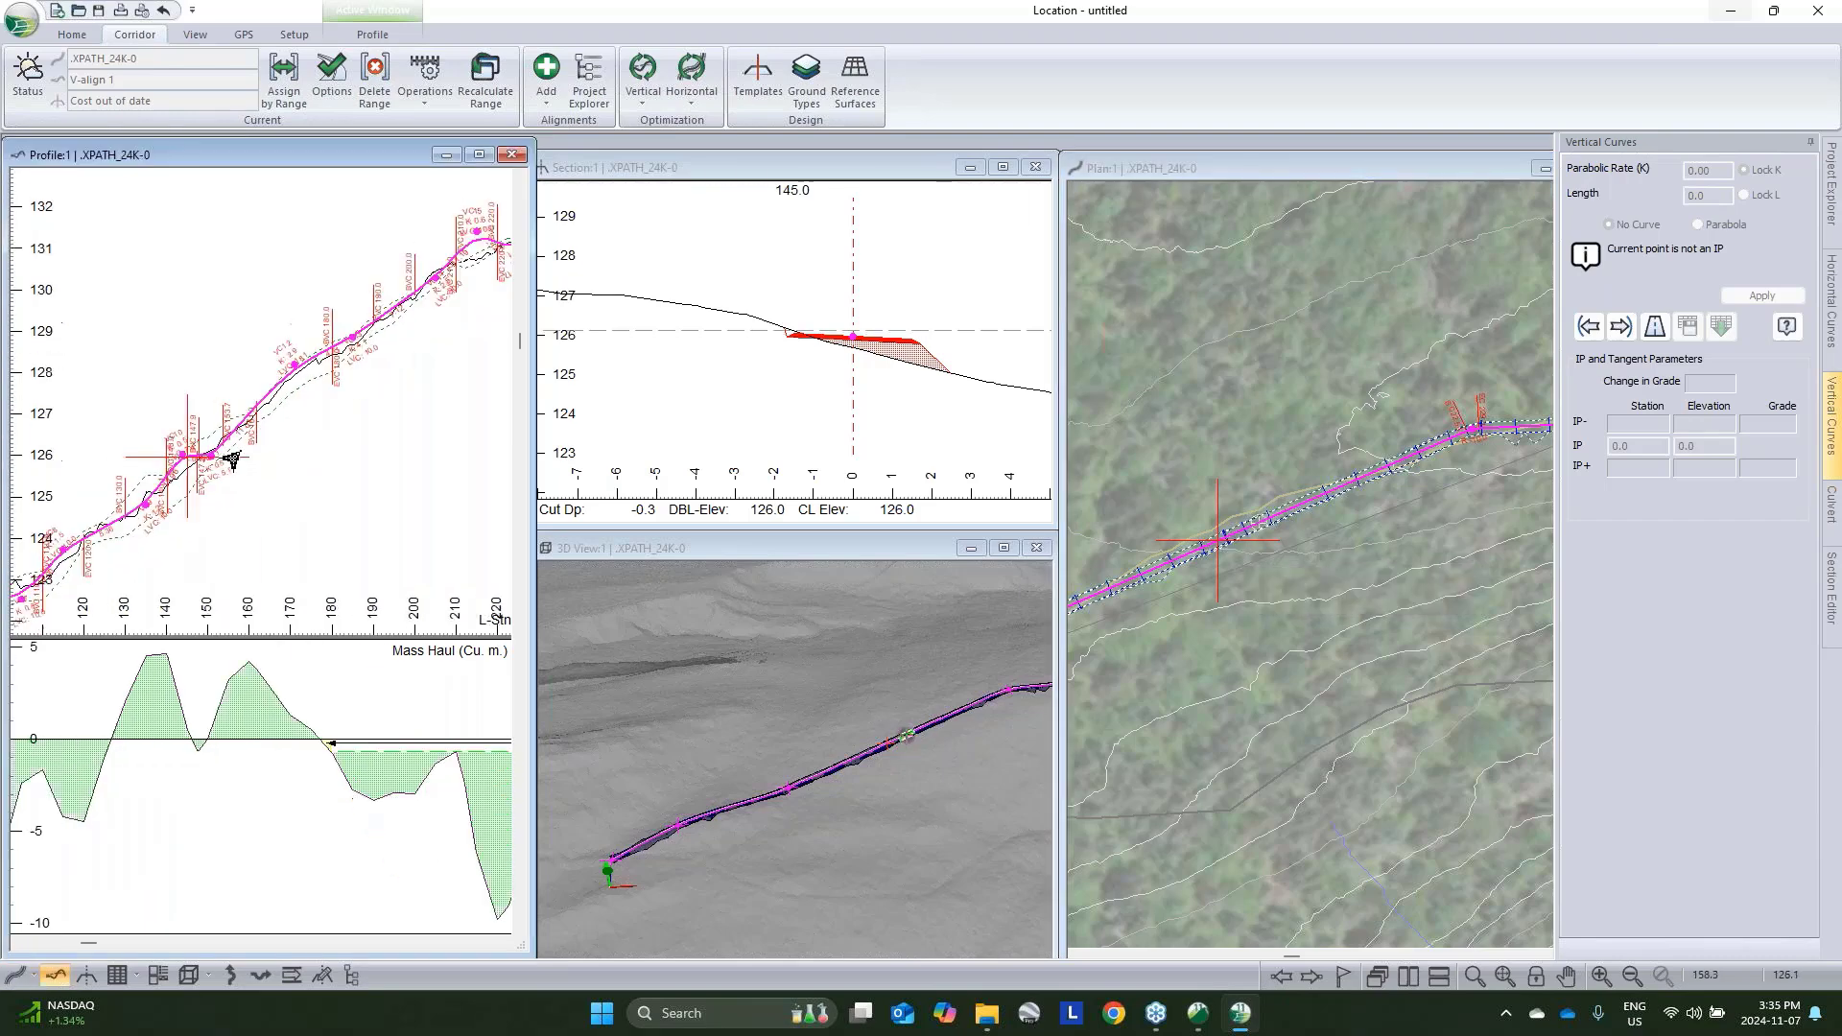
pyautogui.scroll(-2, 232, 457)
pyautogui.scroll(-1, 299, 409)
pyautogui.moveTo(298, 409); pyautogui.dragTo(188, 446, button='middle')
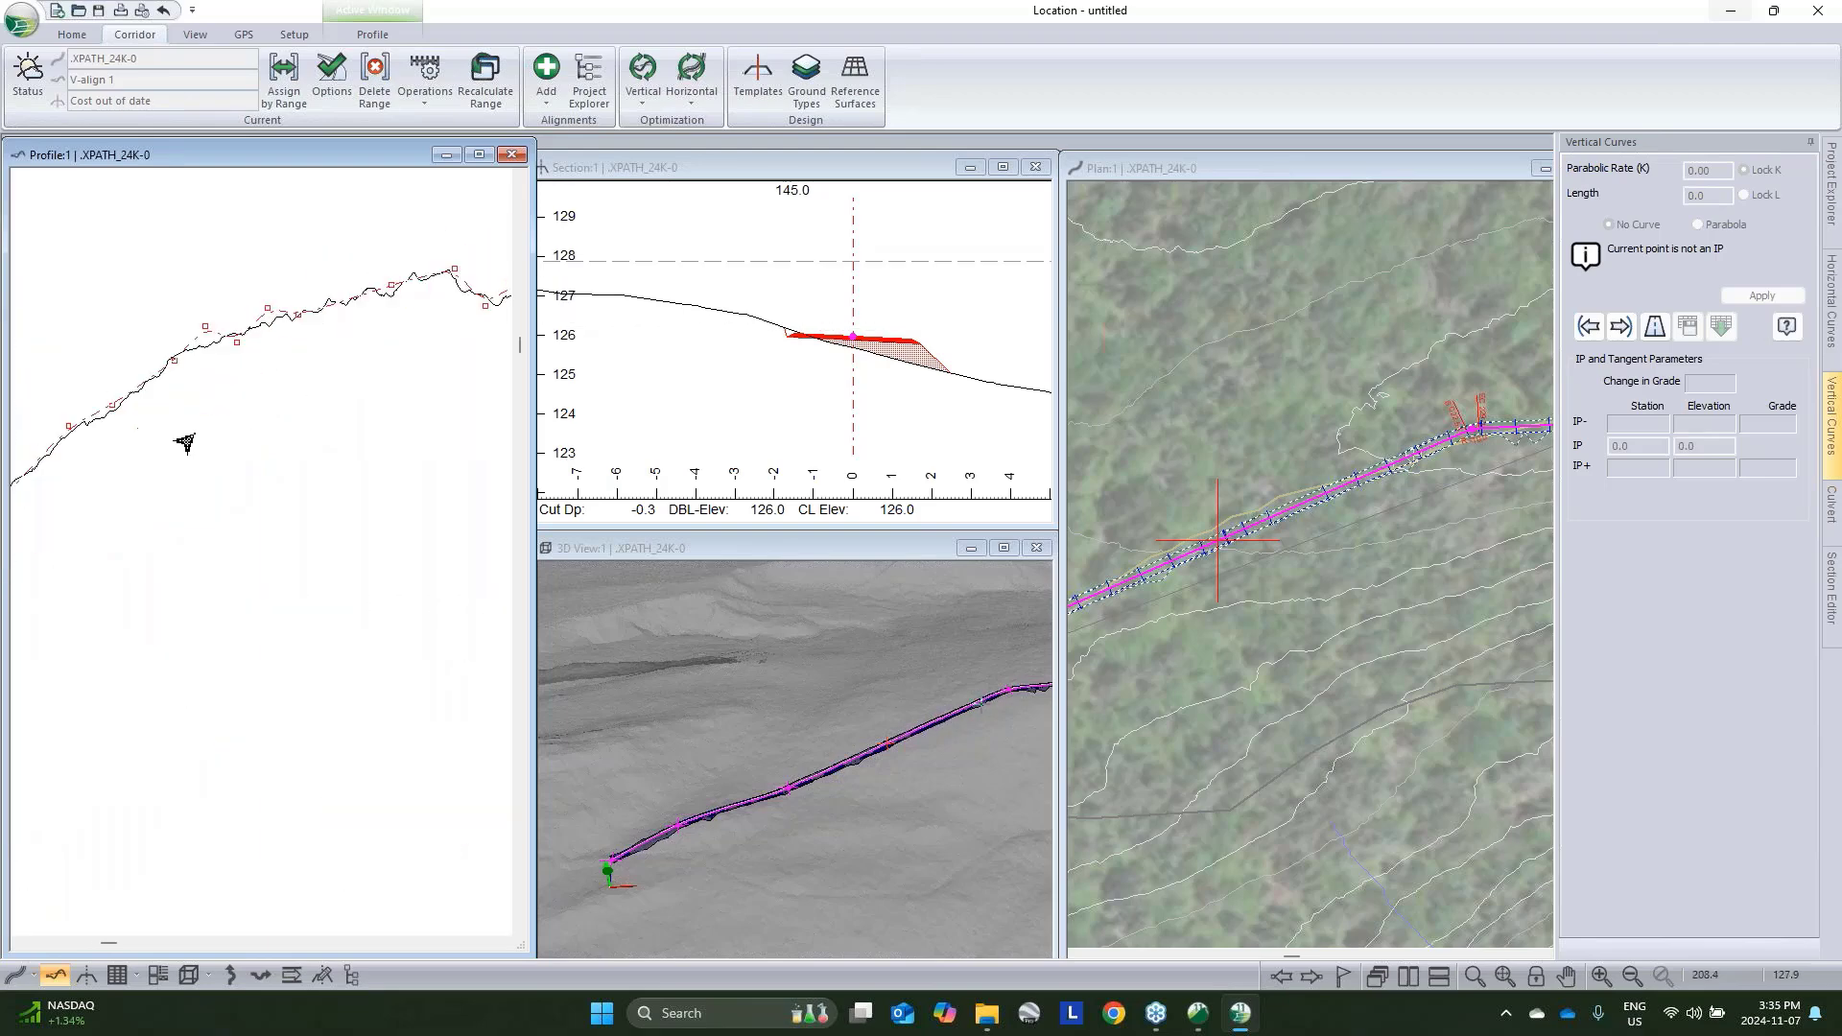
# Locate the drainage crossing on the lower road and make station 1420, where the fill spans the gully, the current point
pyautogui.click(1337, 579)
pyautogui.scroll(-1, 1337, 579)
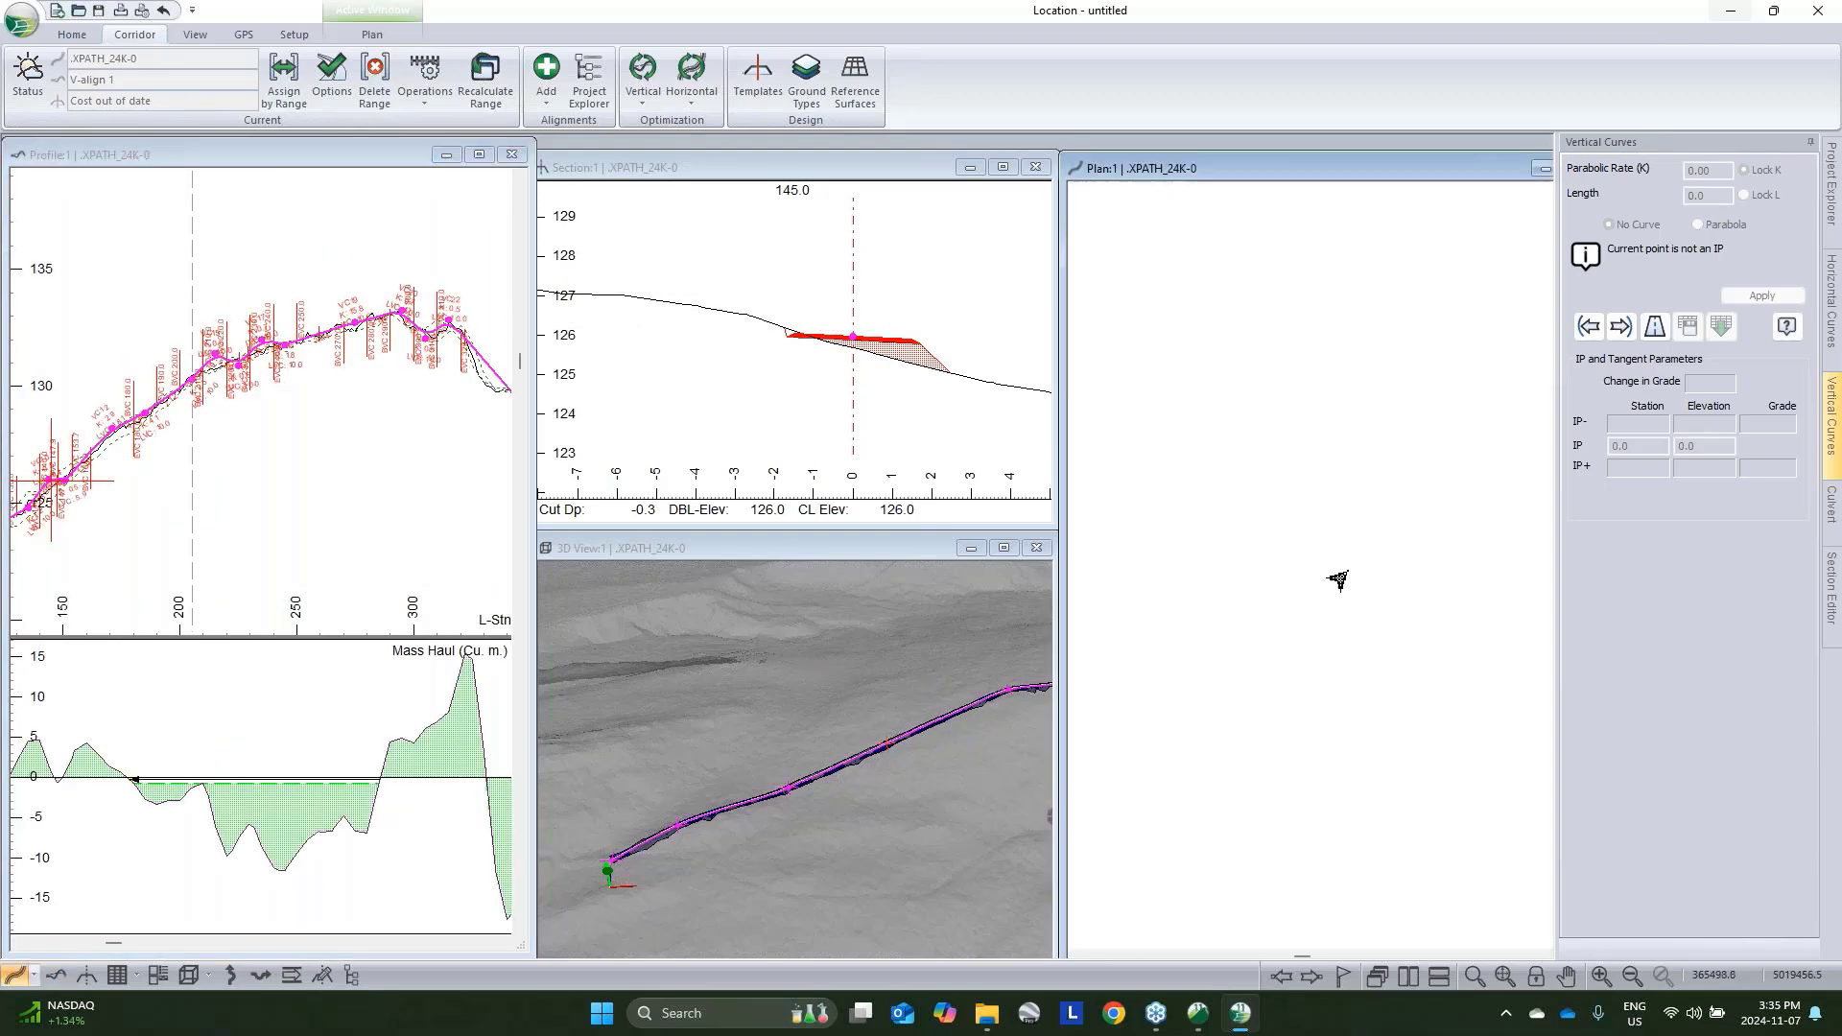
pyautogui.moveTo(1365, 609); pyautogui.dragTo(1160, 613, button='middle')
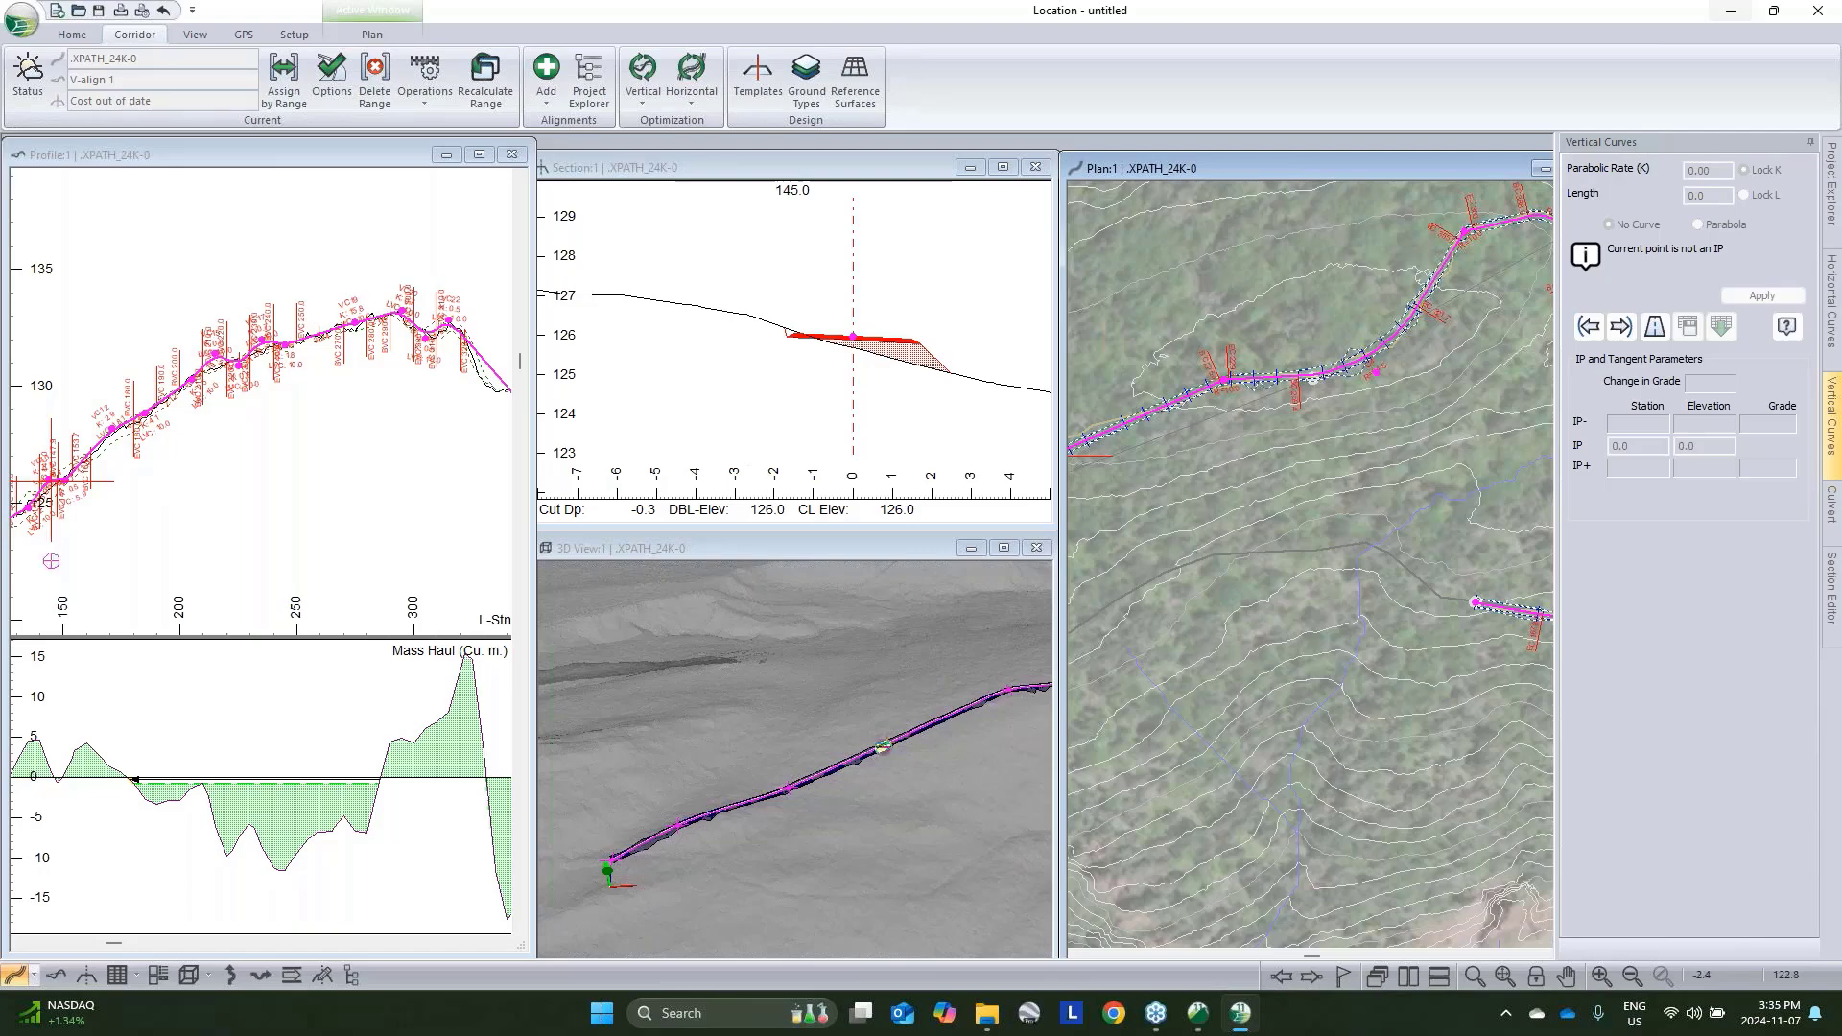
pyautogui.moveTo(1516, 645); pyautogui.dragTo(1133, 451, button='middle')
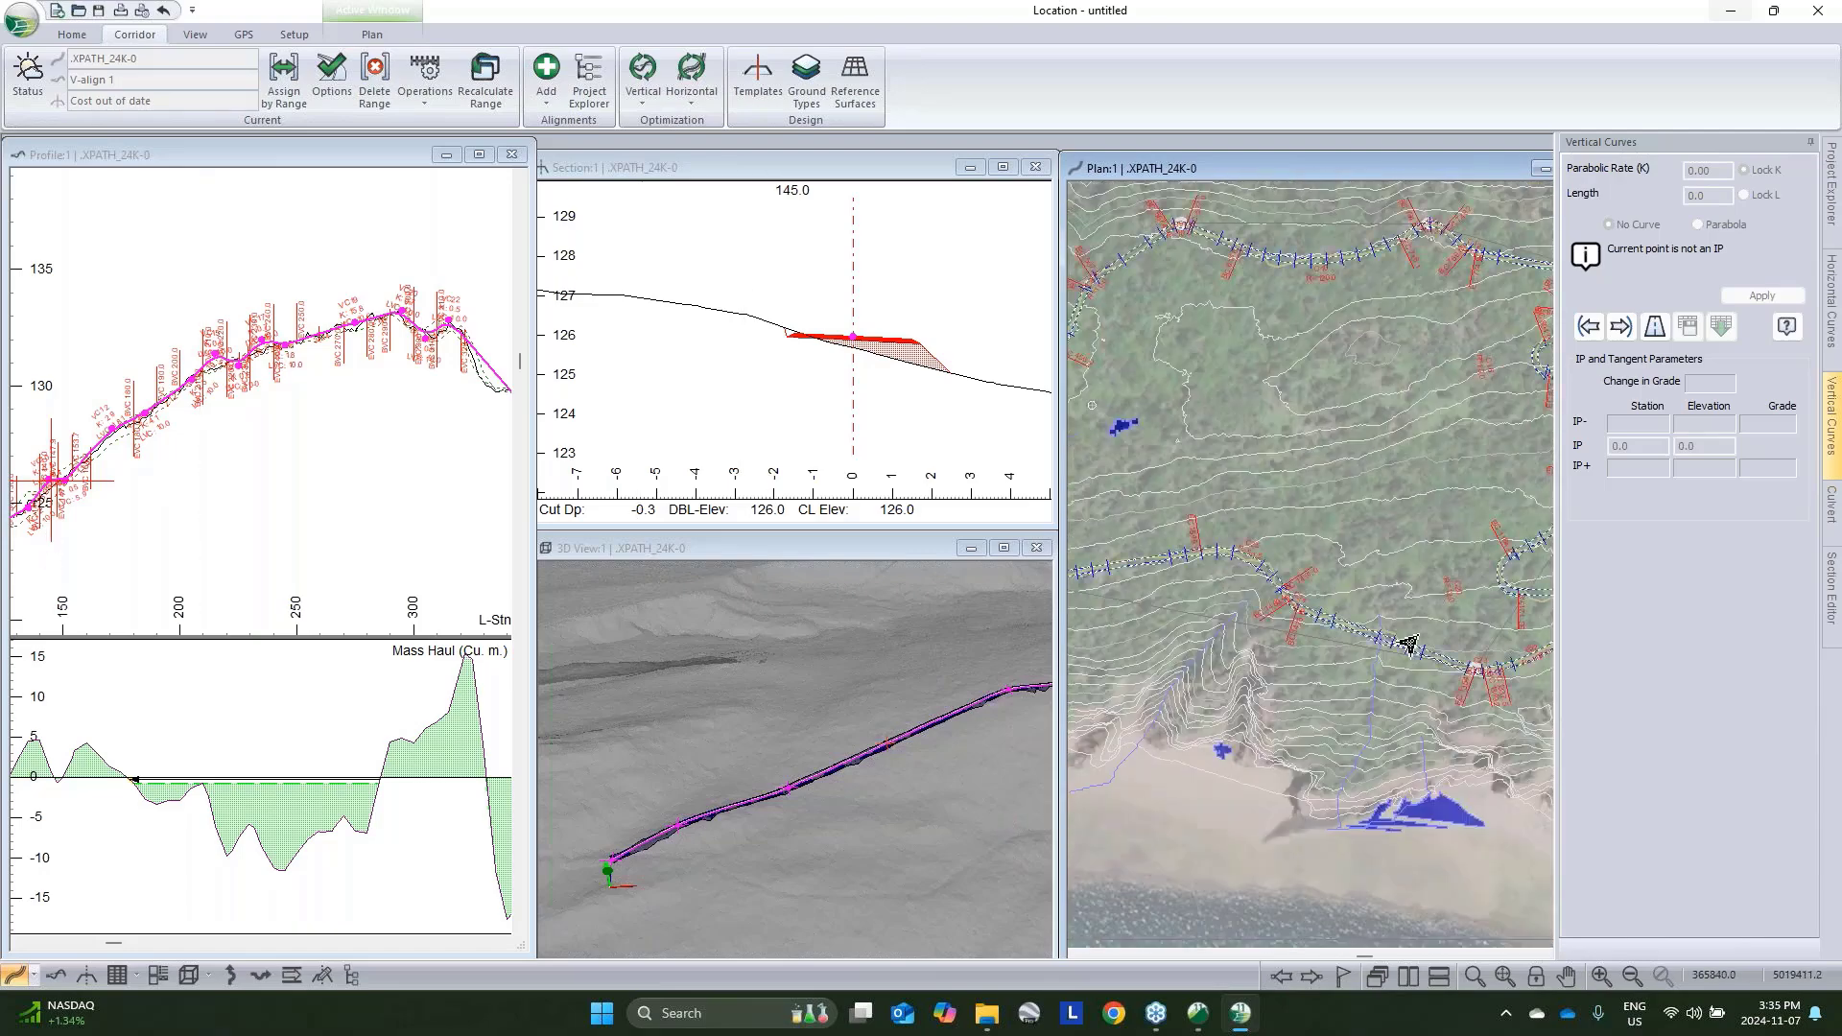
pyautogui.scroll(1, 1374, 648)
pyautogui.click(1374, 649)
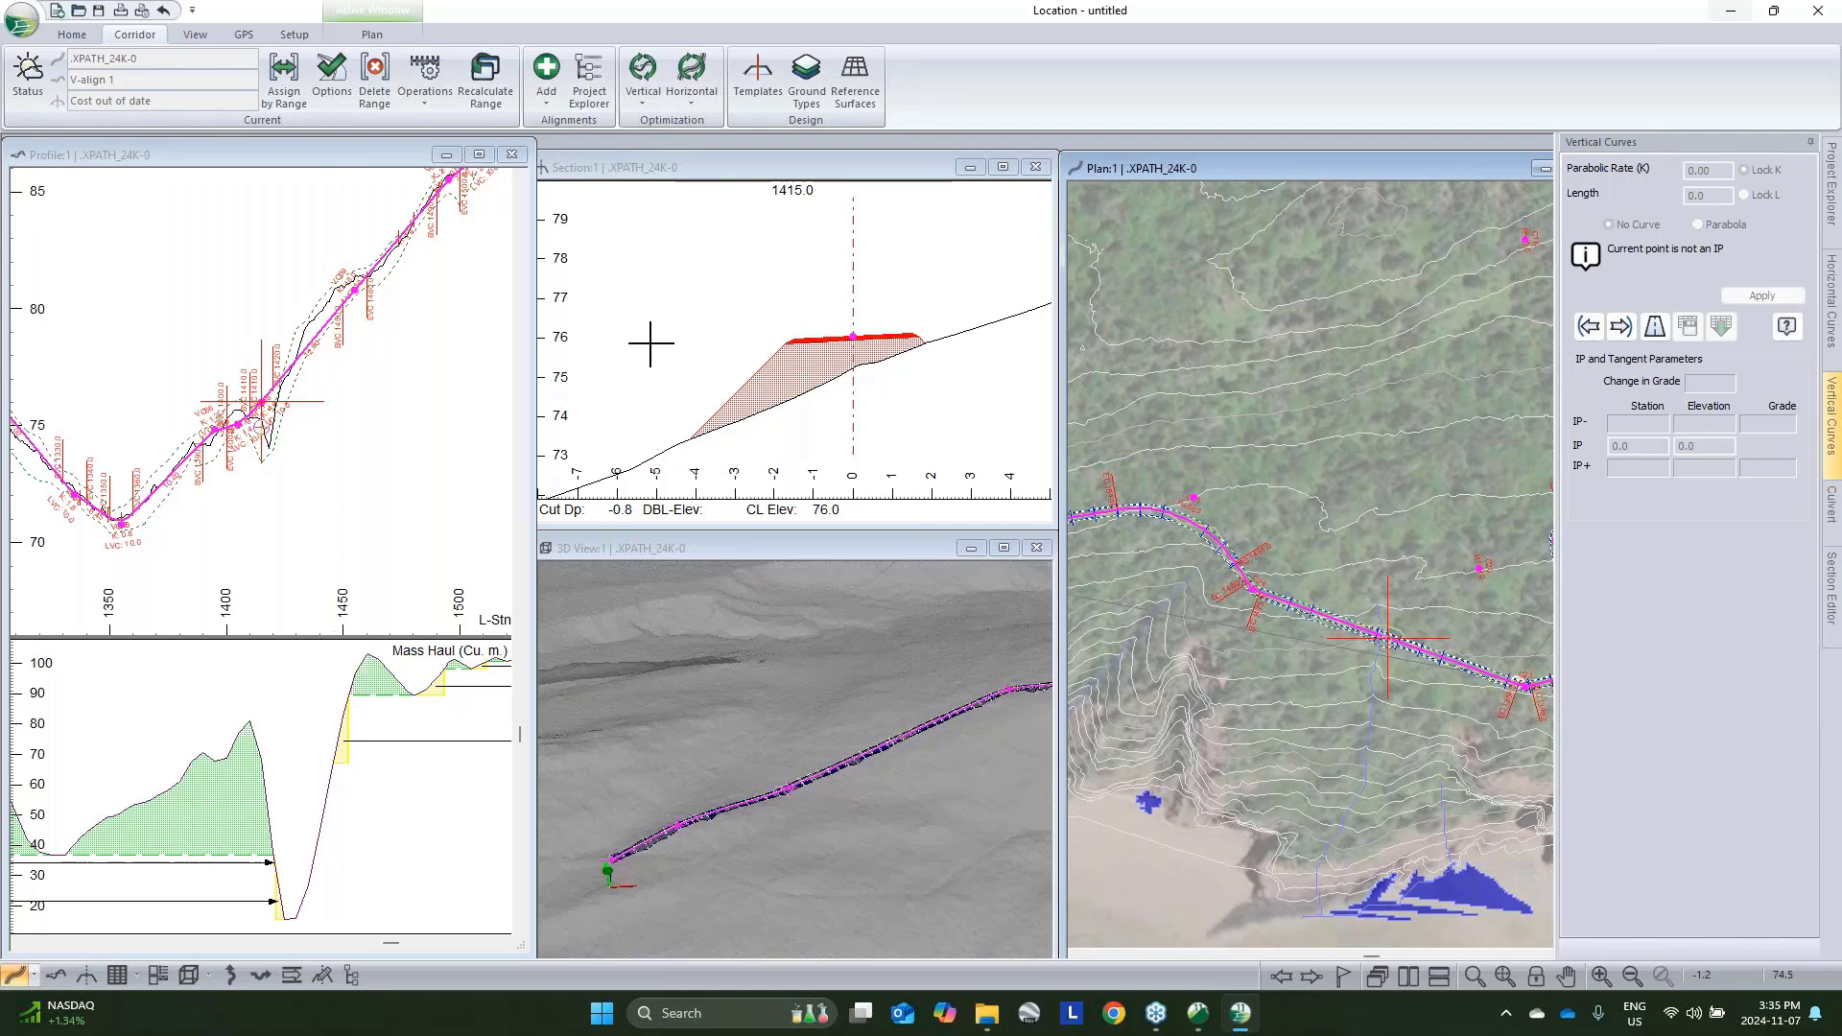
pyautogui.scroll(1, 238, 427)
pyautogui.click(260, 375)
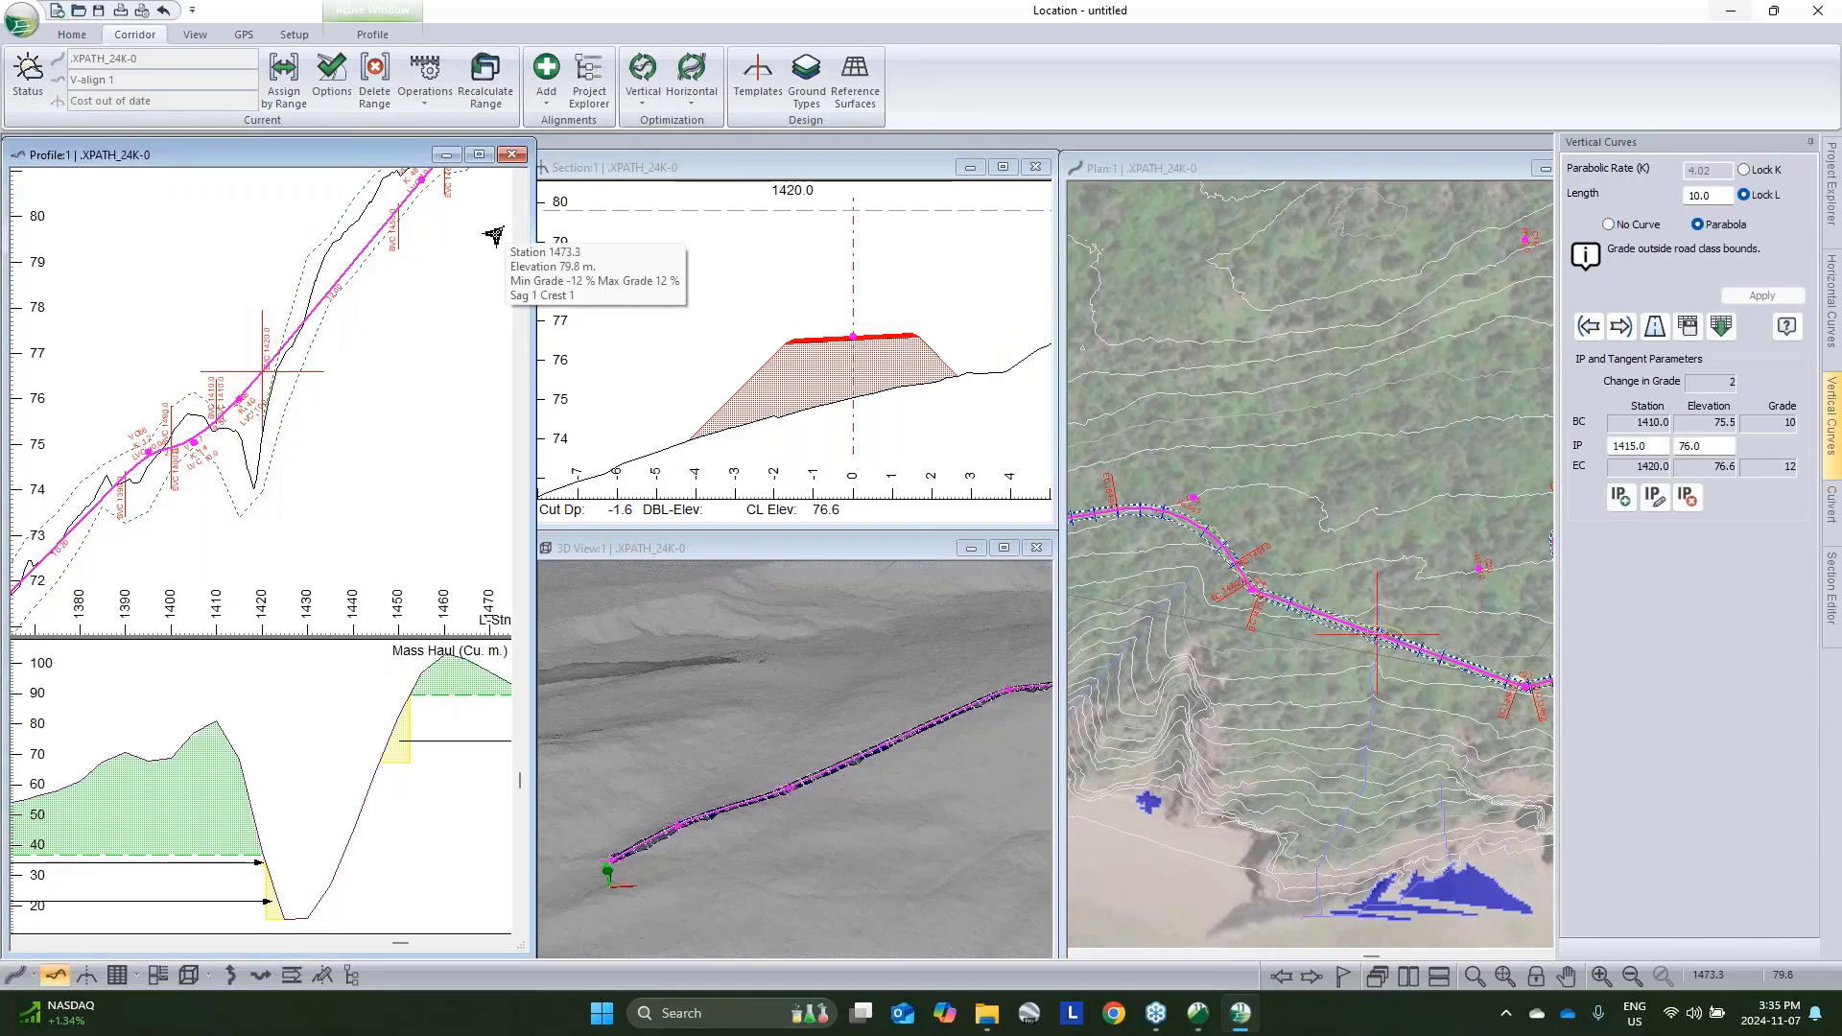
pyautogui.scroll(3, 1401, 662)
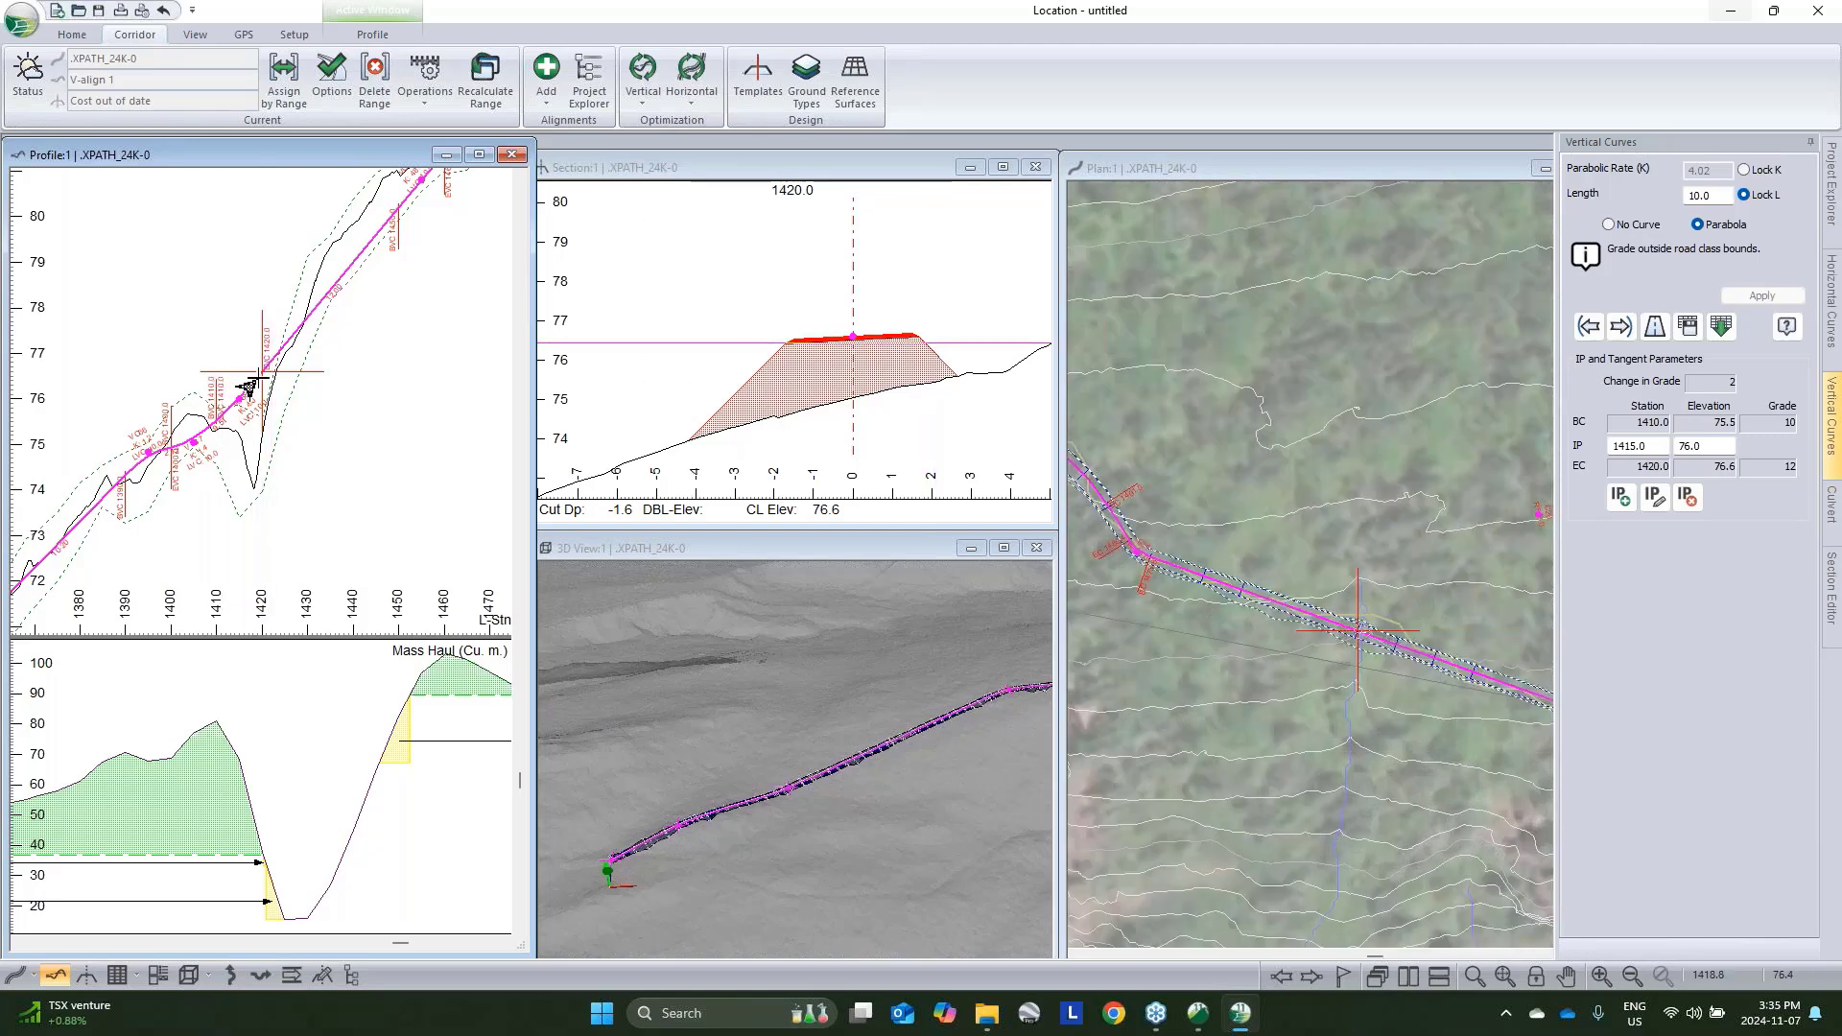
# Add a 500 mm cross drain culvert at station 1420
pyautogui.click(1820, 502)
pyautogui.click(1602, 170)
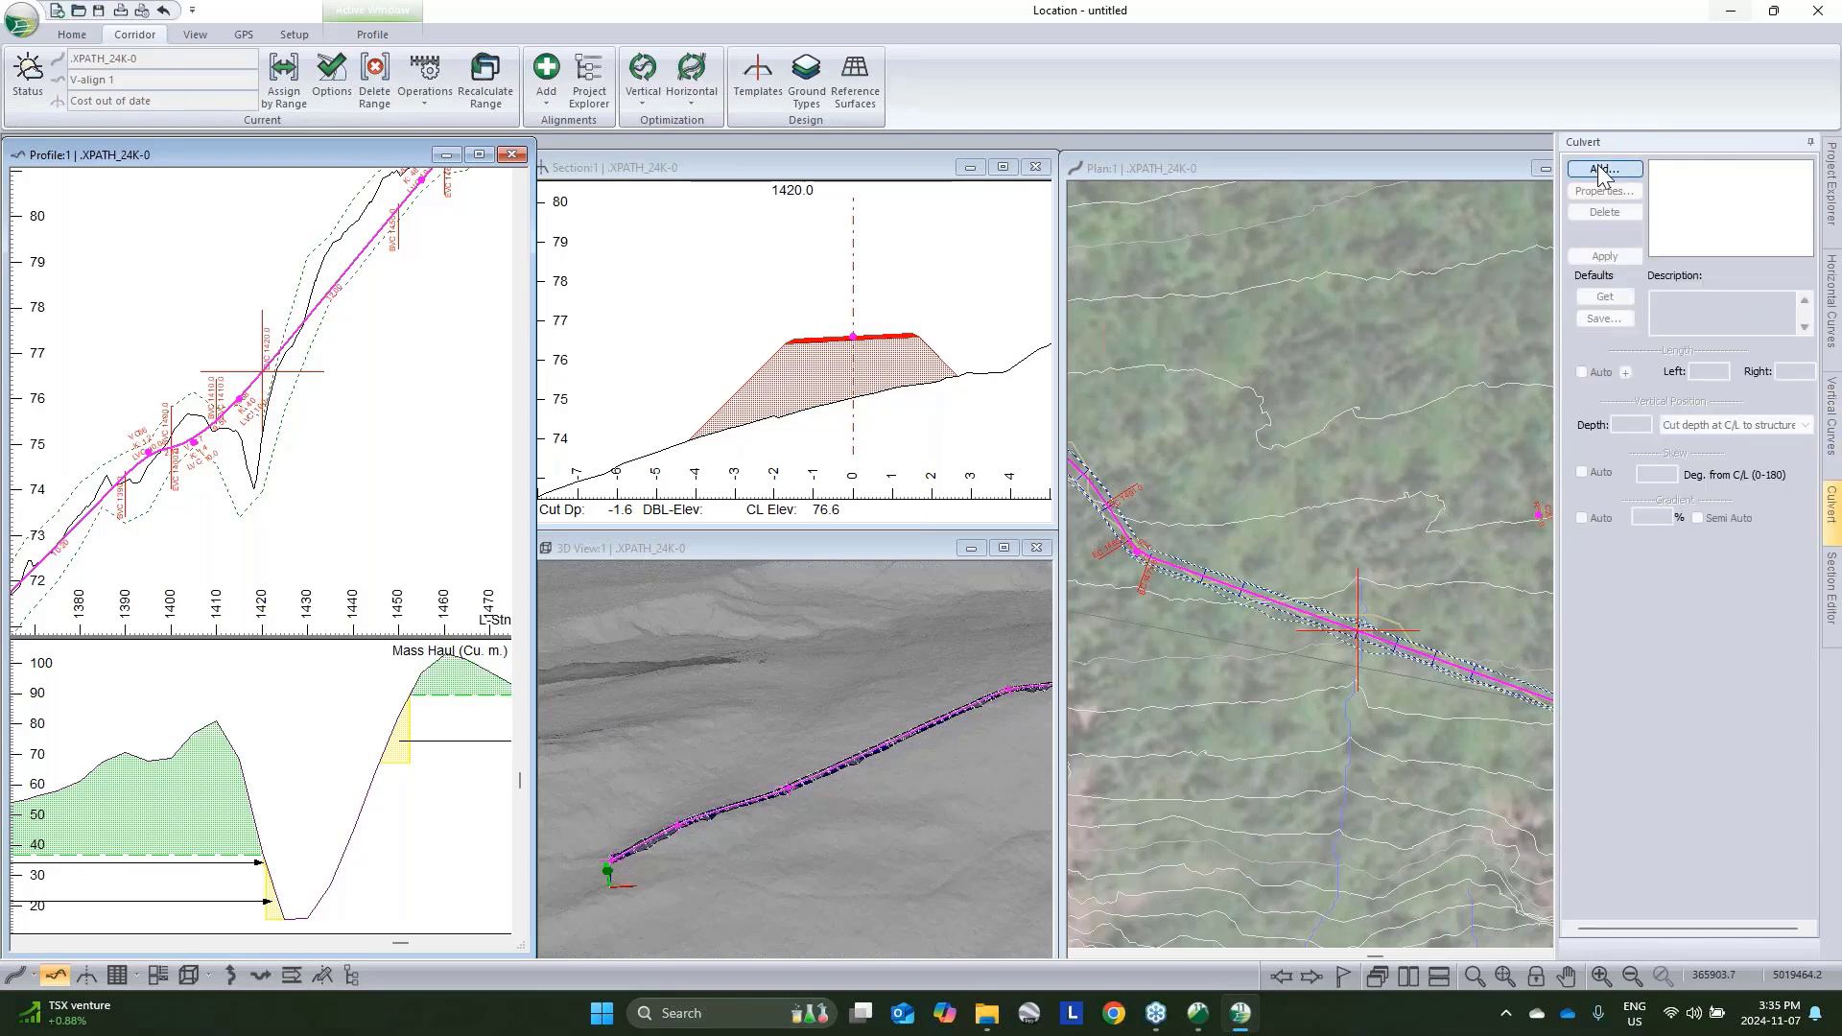
pyautogui.click(1075, 524)
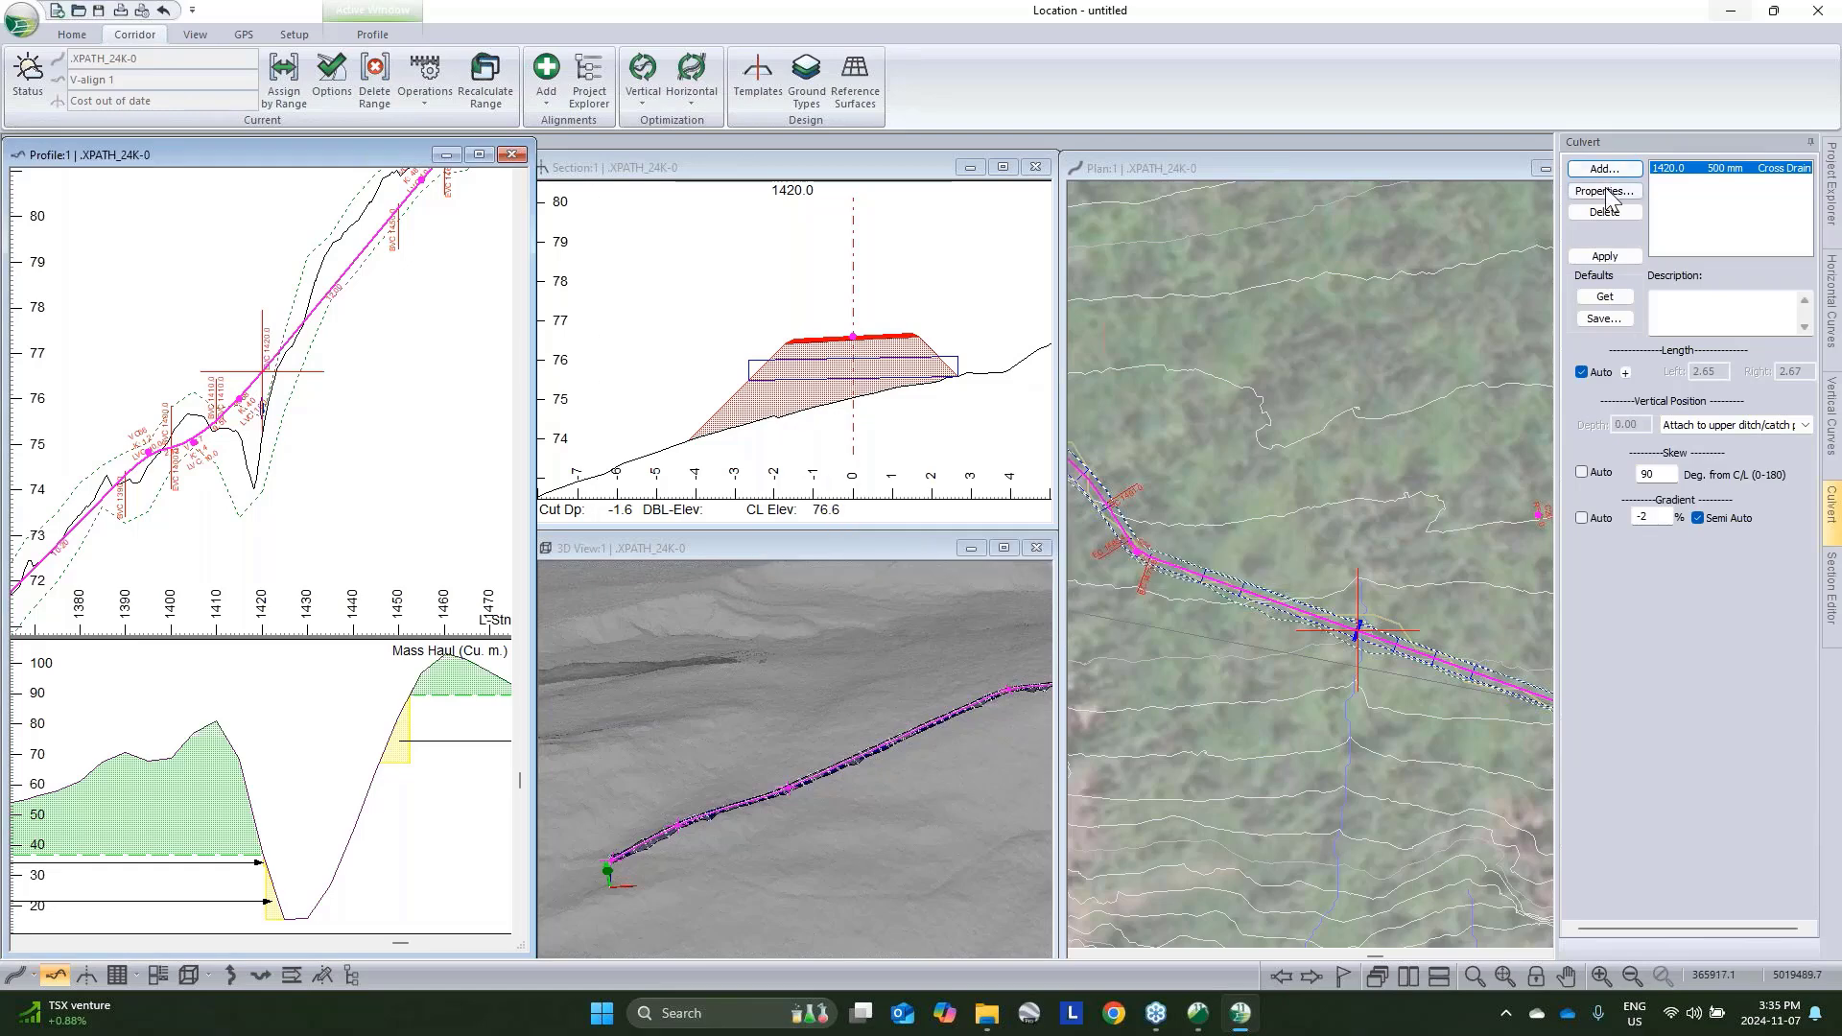
# Change the culvert at station 1420 to a rectangular box with height 0.5 m and width 1.5
pyautogui.click(1605, 192)
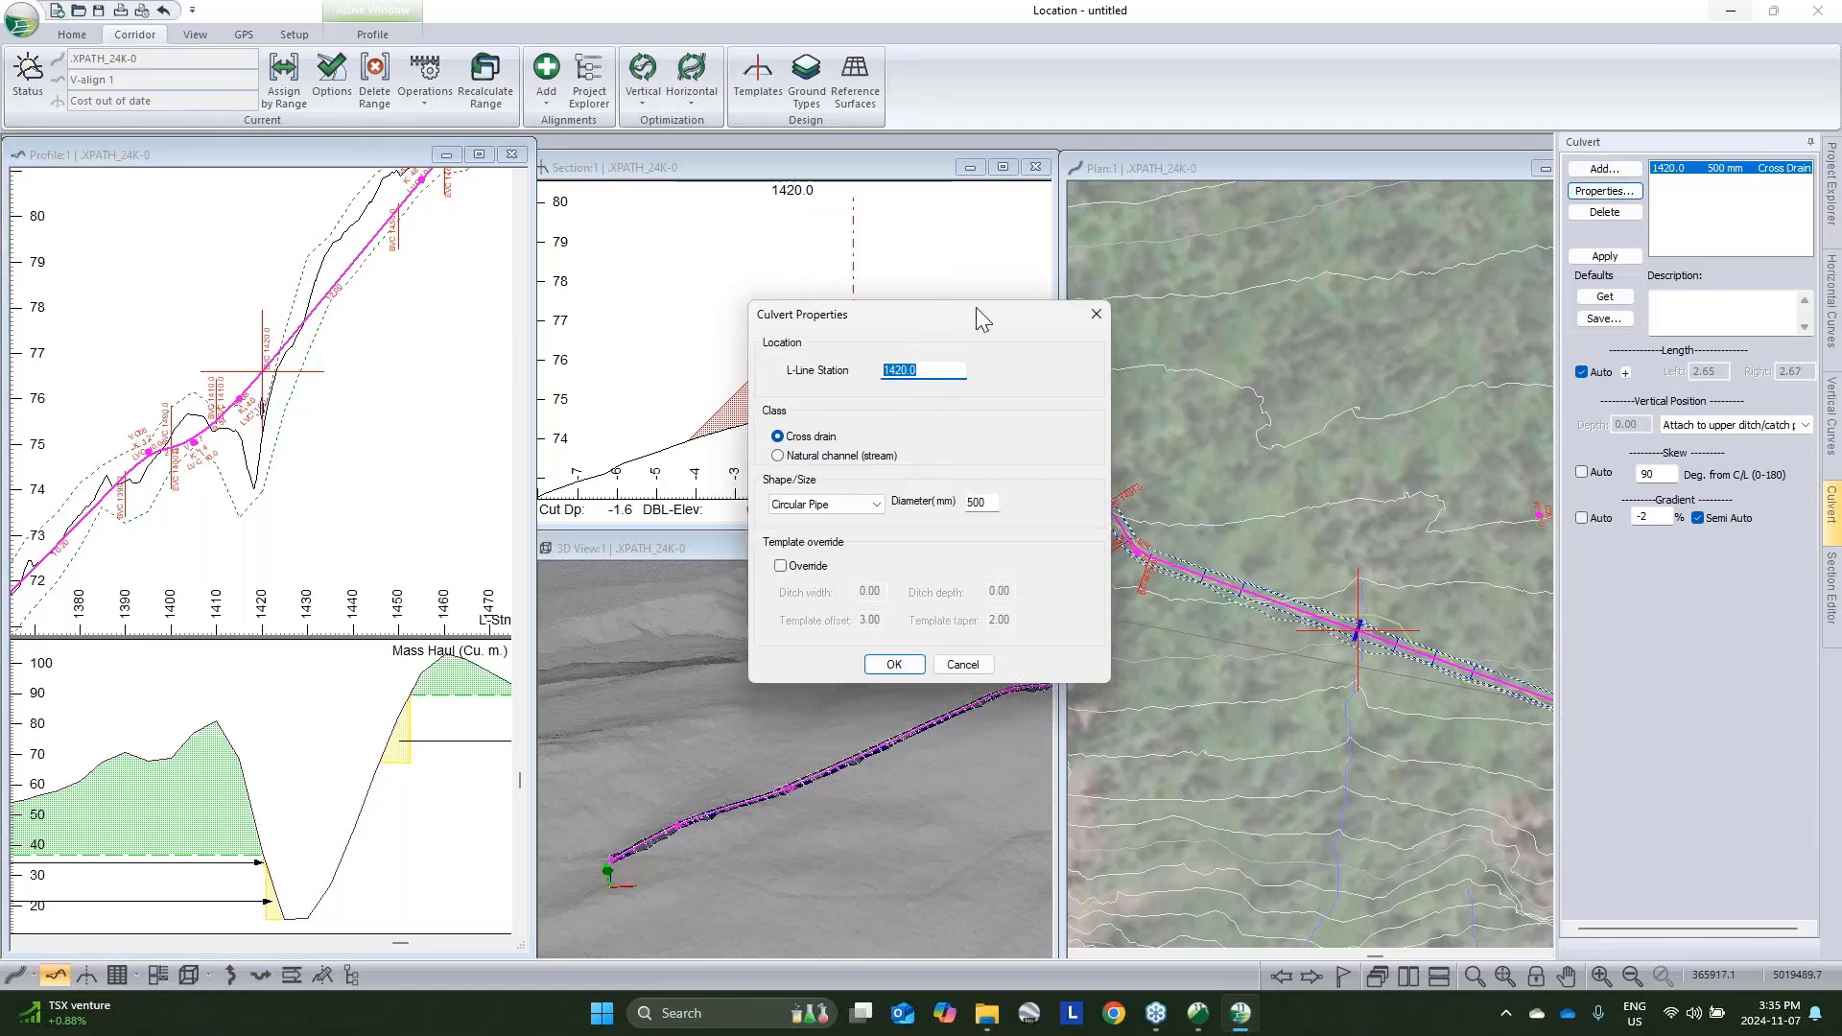
pyautogui.moveTo(976, 313); pyautogui.dragTo(1208, 323)
pyautogui.click(1069, 514)
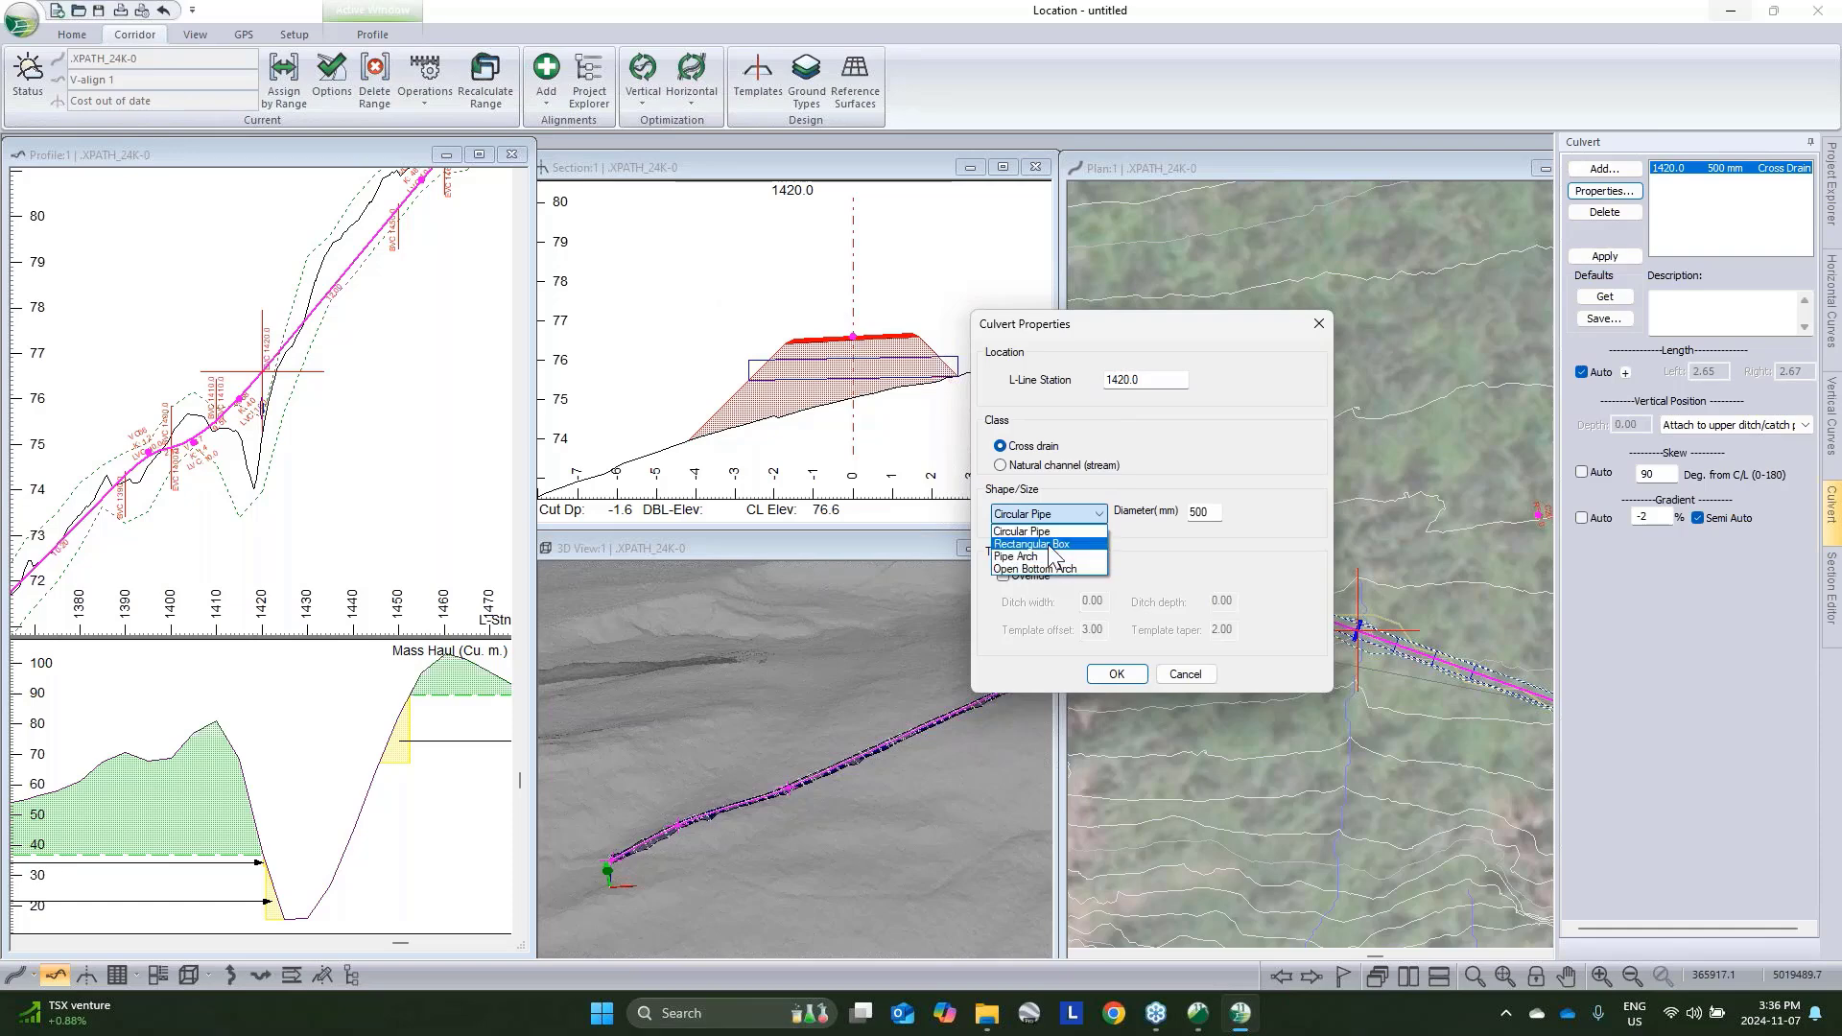
pyautogui.click(1050, 545)
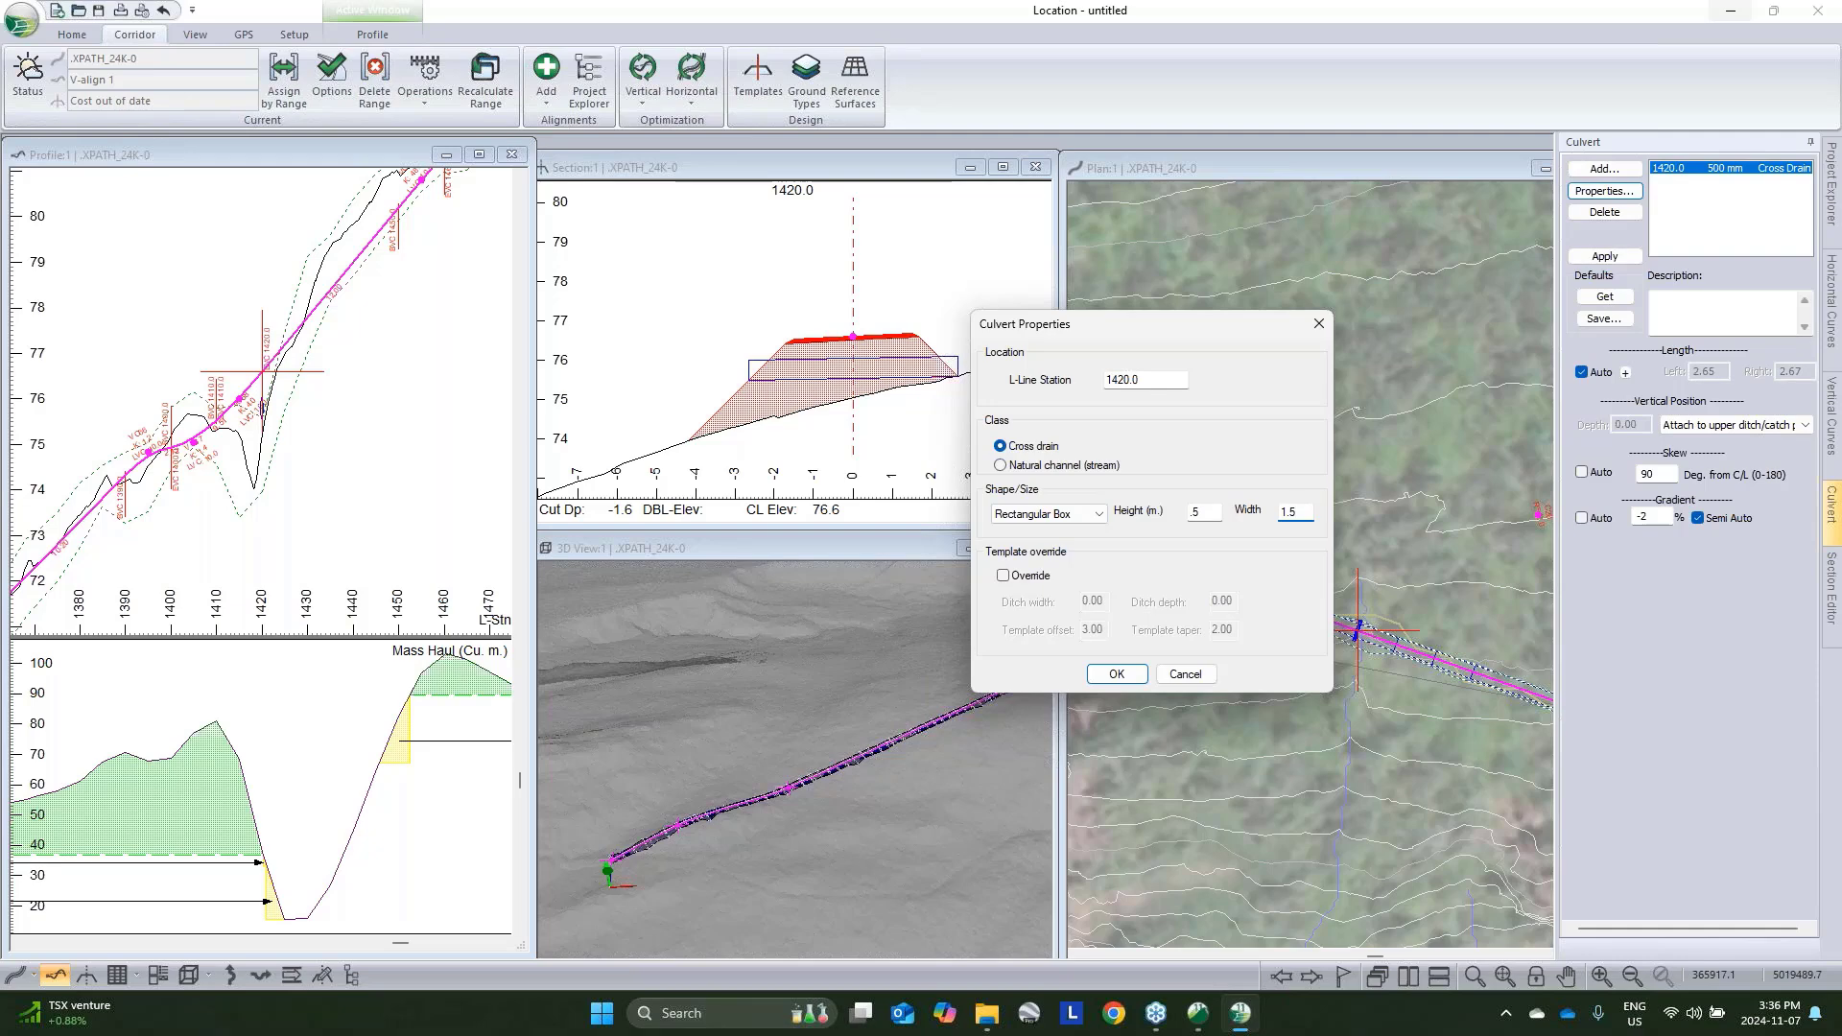
pyautogui.press('Return')
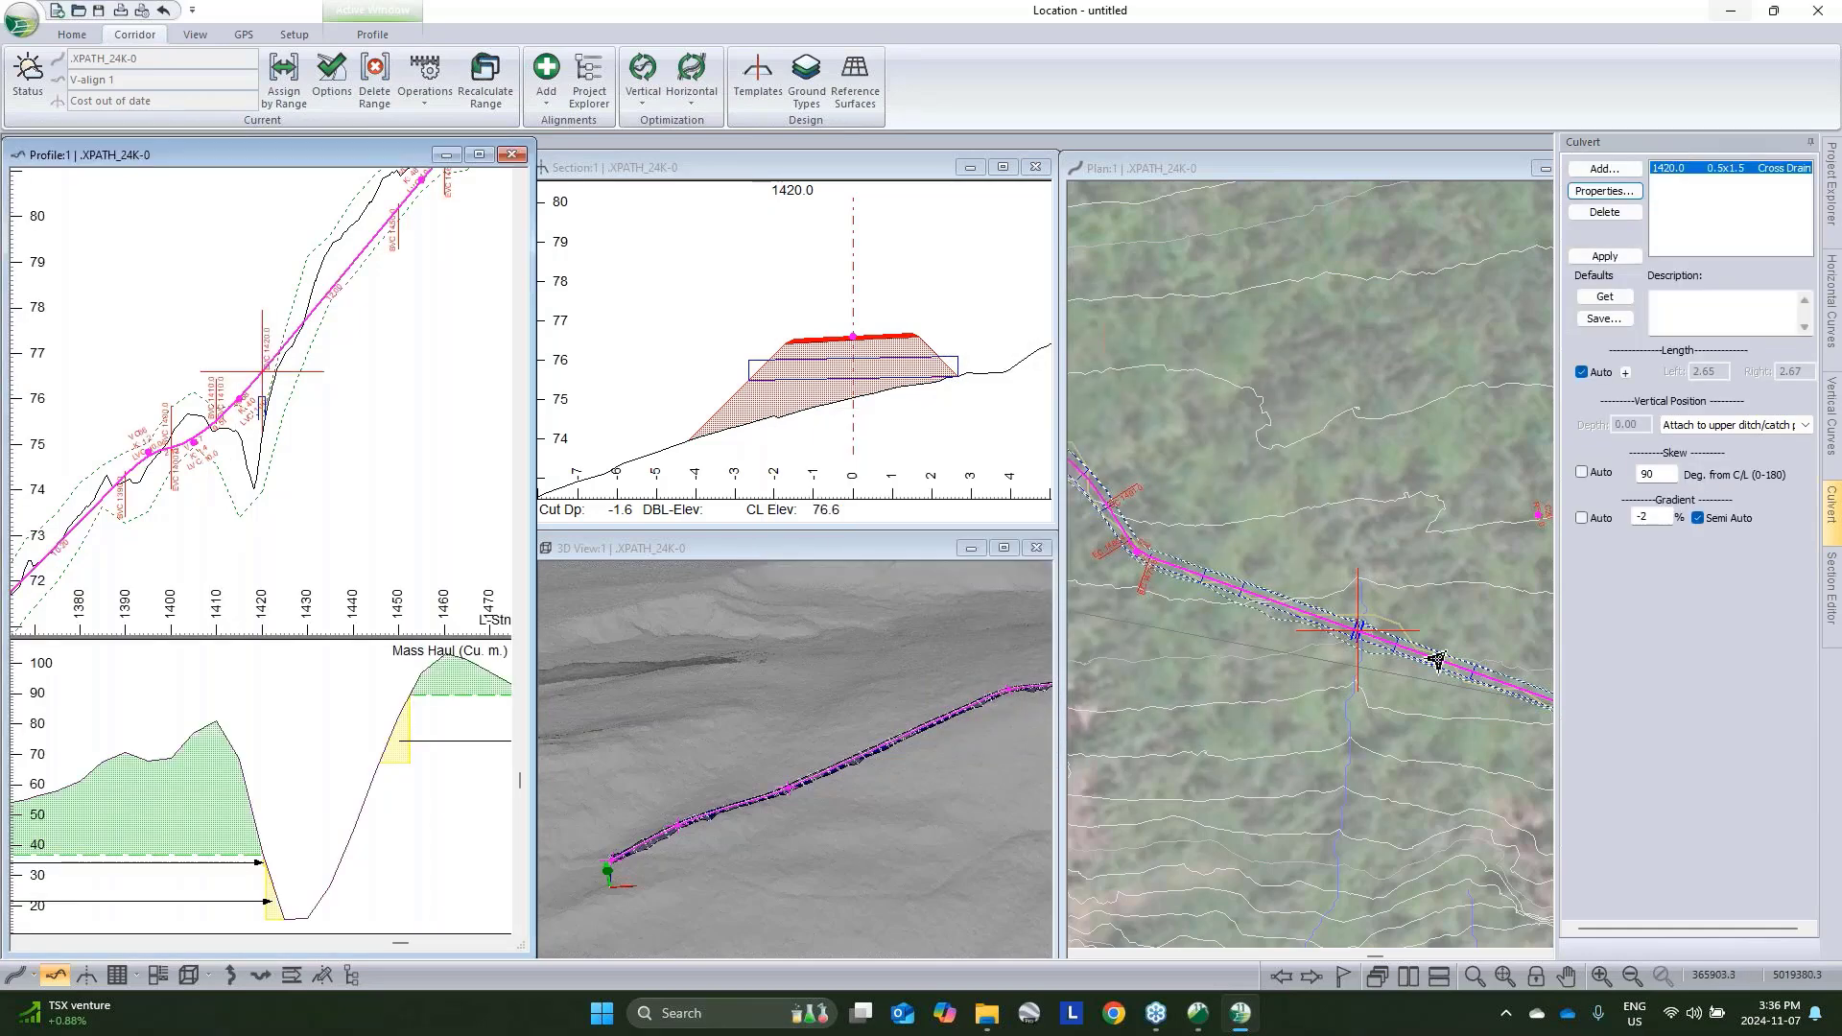
# Set the station 1420 culvert's gradient to automatic, apply it, and check the culvert in the section, 3D and plan views
pyautogui.scroll(2, 1420, 657)
pyautogui.moveTo(976, 722); pyautogui.dragTo(706, 741)
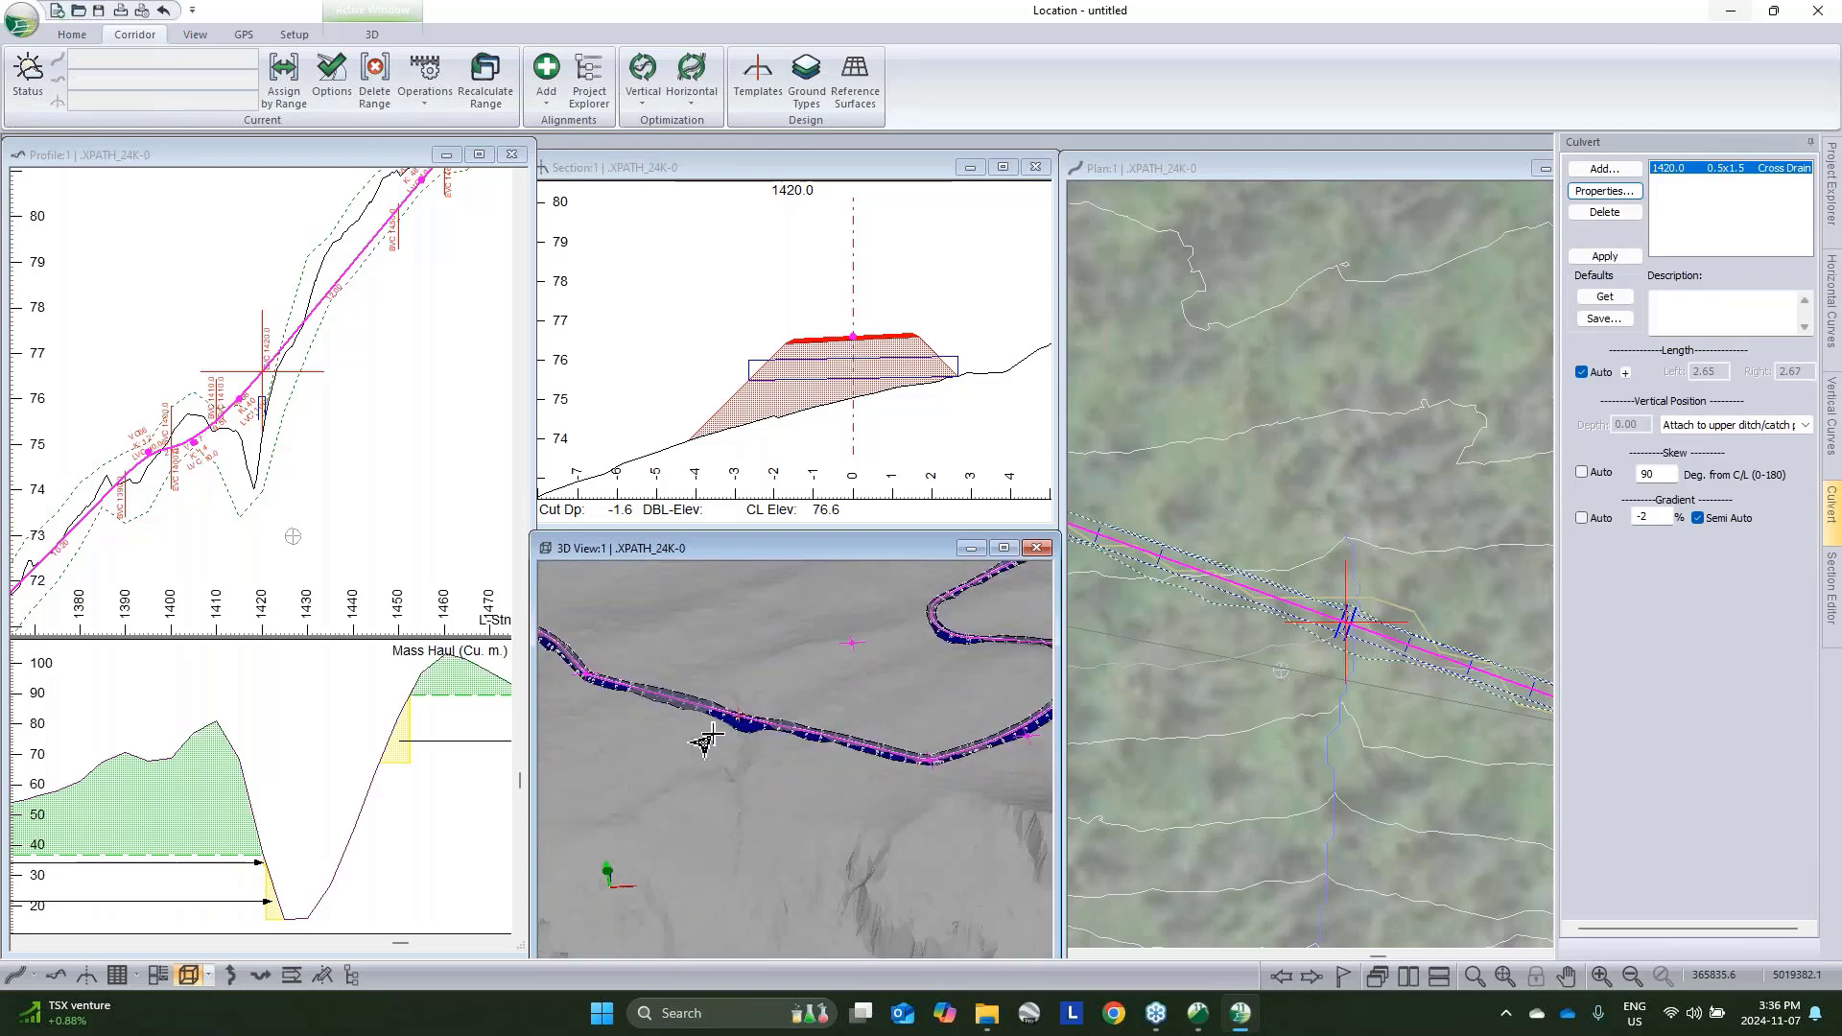
pyautogui.scroll(5, 705, 742)
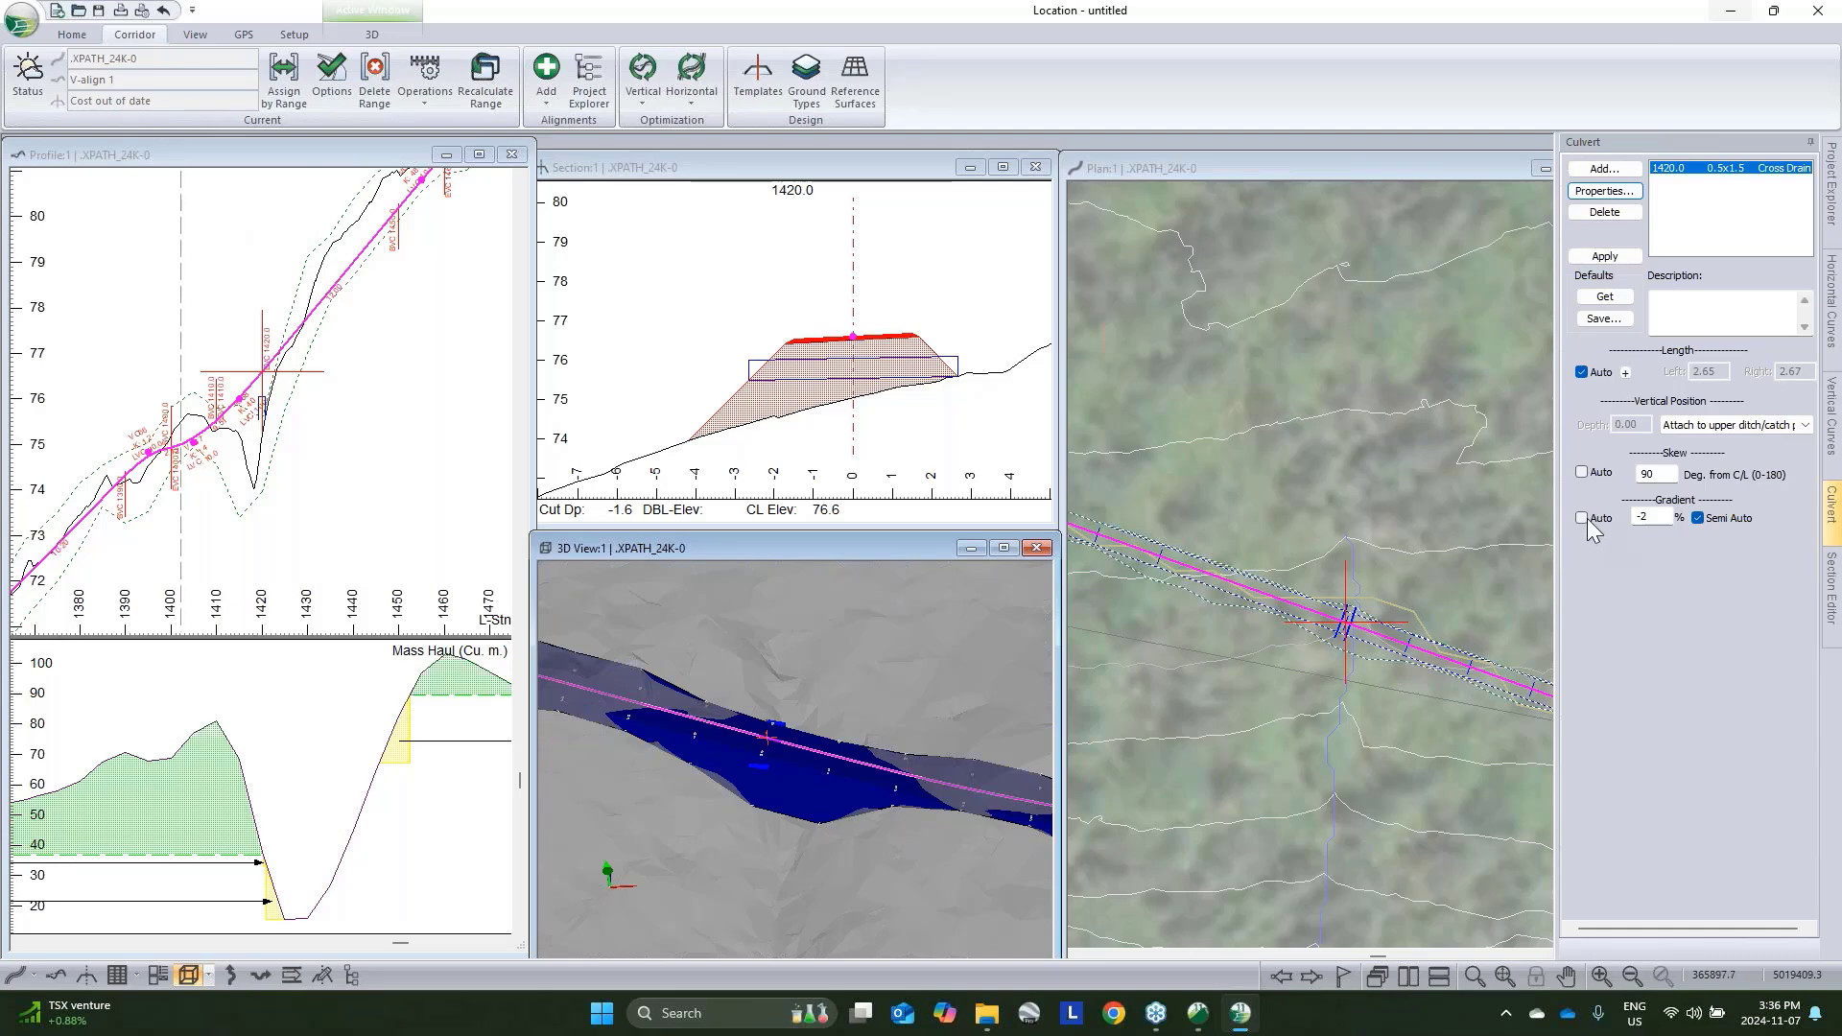
pyautogui.click(1581, 519)
pyautogui.click(1606, 256)
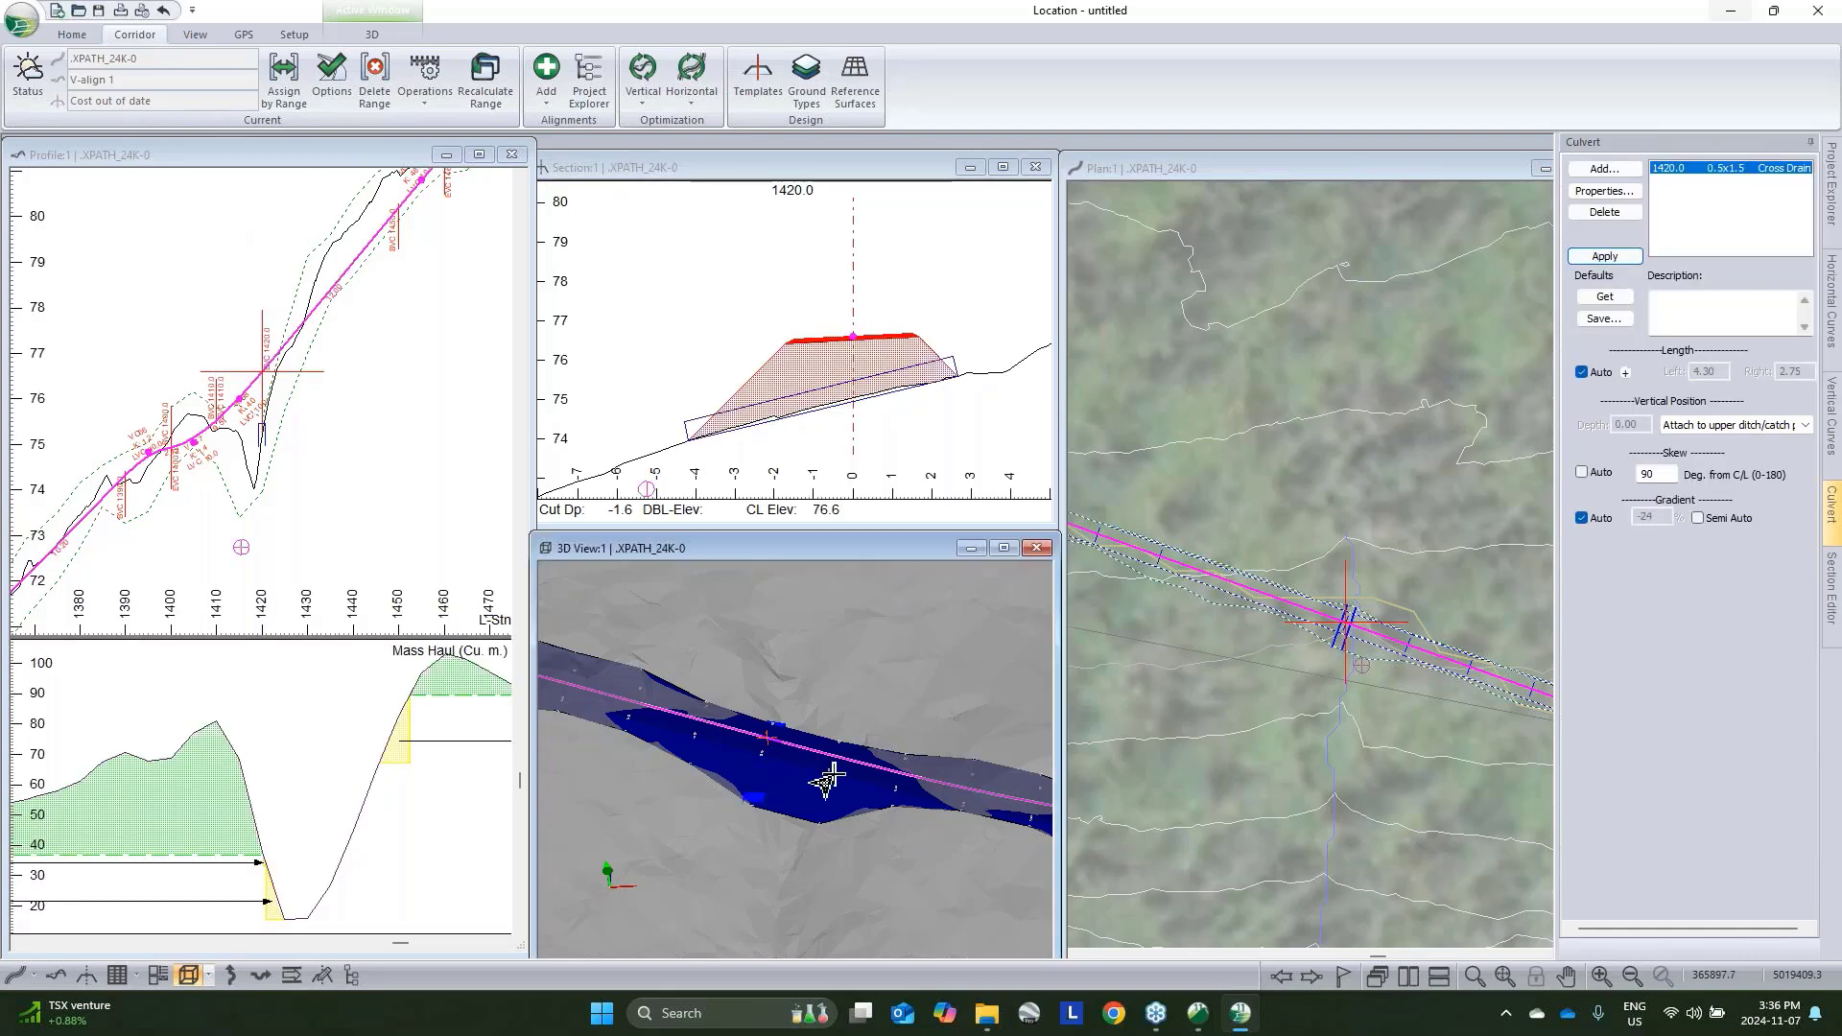
pyautogui.moveTo(831, 372)
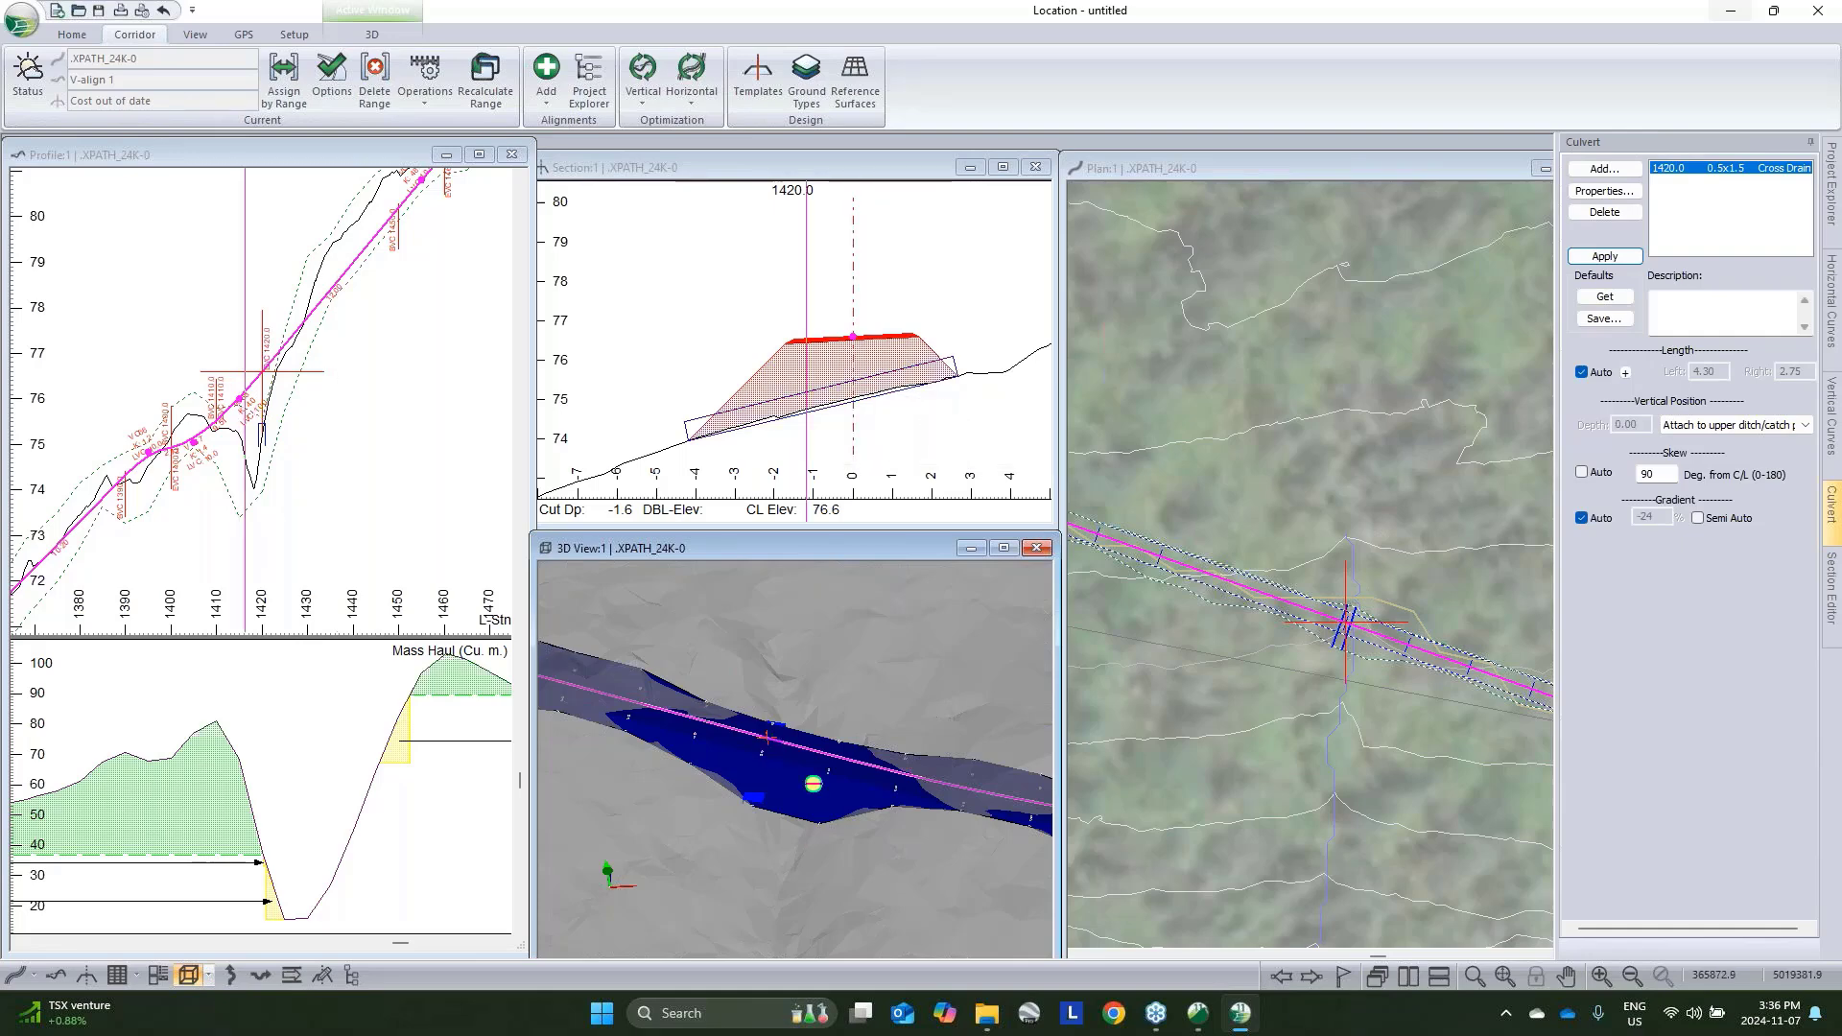
pyautogui.moveTo(1379, 636)
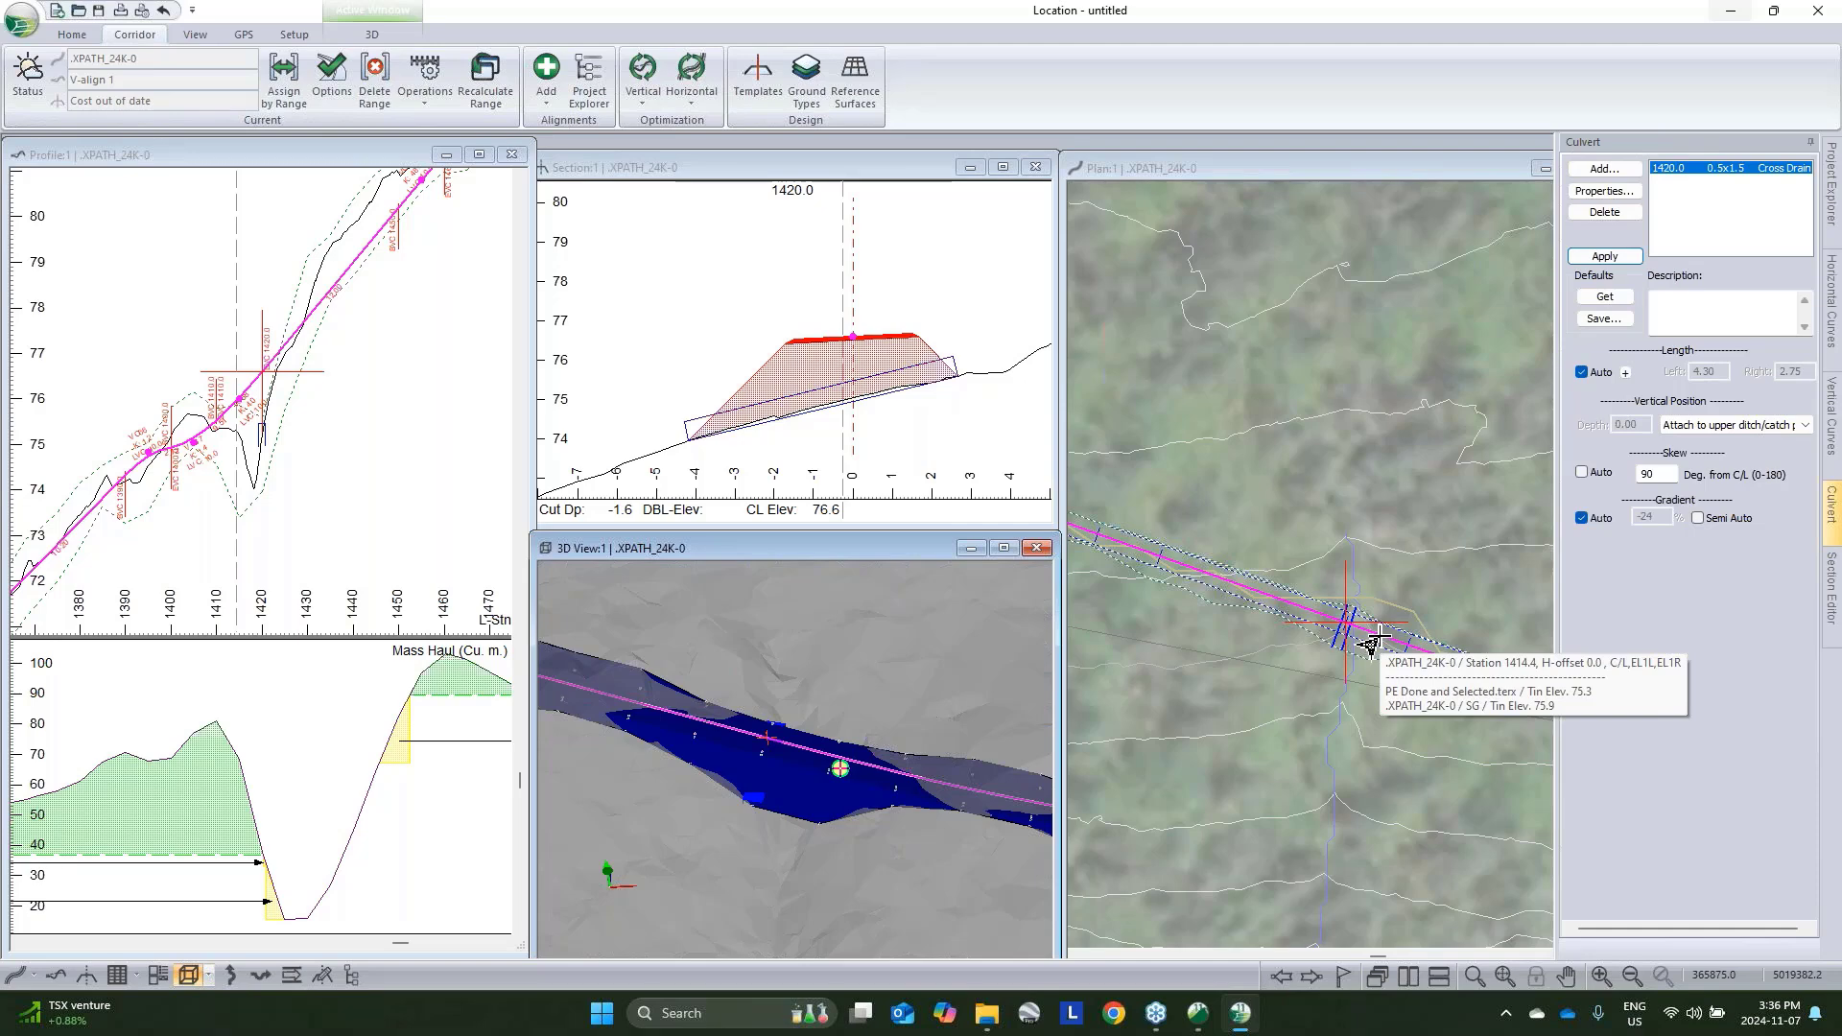
# Review the road around the culvert in plan and profile, and check the cut and fill volumes in the data table
pyautogui.scroll(-2, 1347, 575)
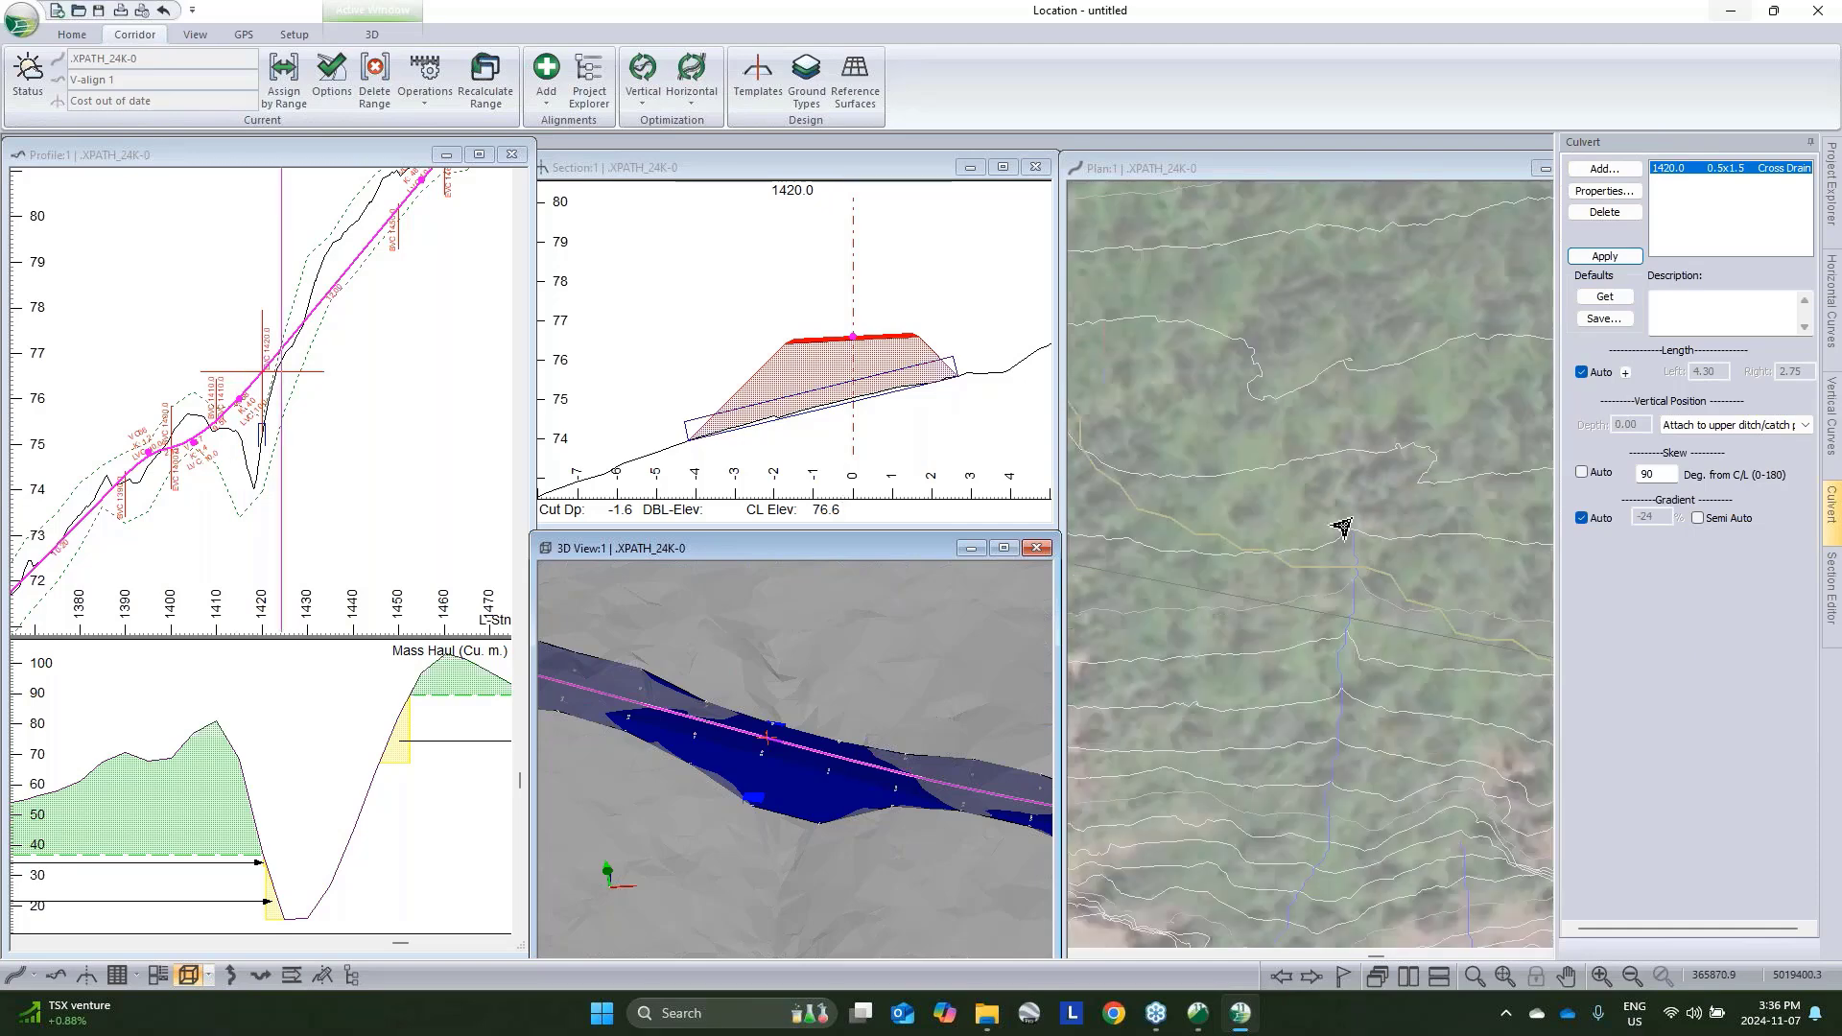
pyautogui.scroll(-2, 1347, 624)
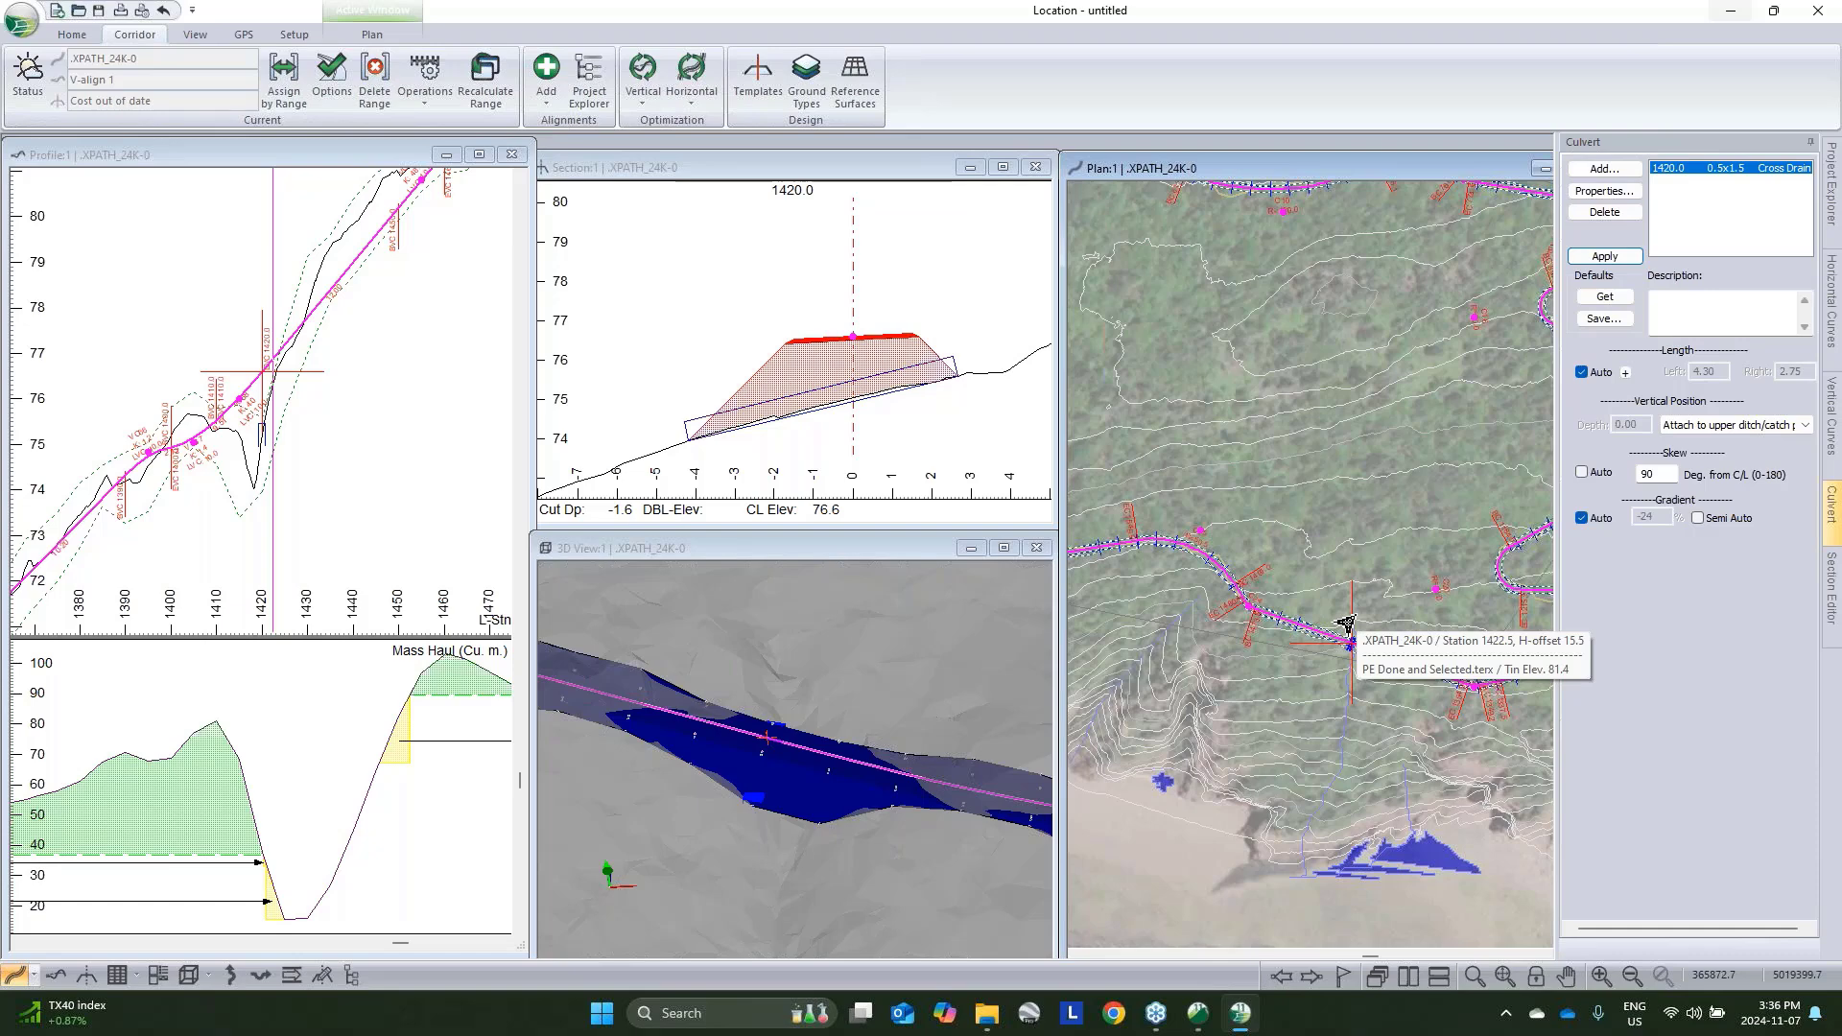
pyautogui.scroll(-1, 313, 444)
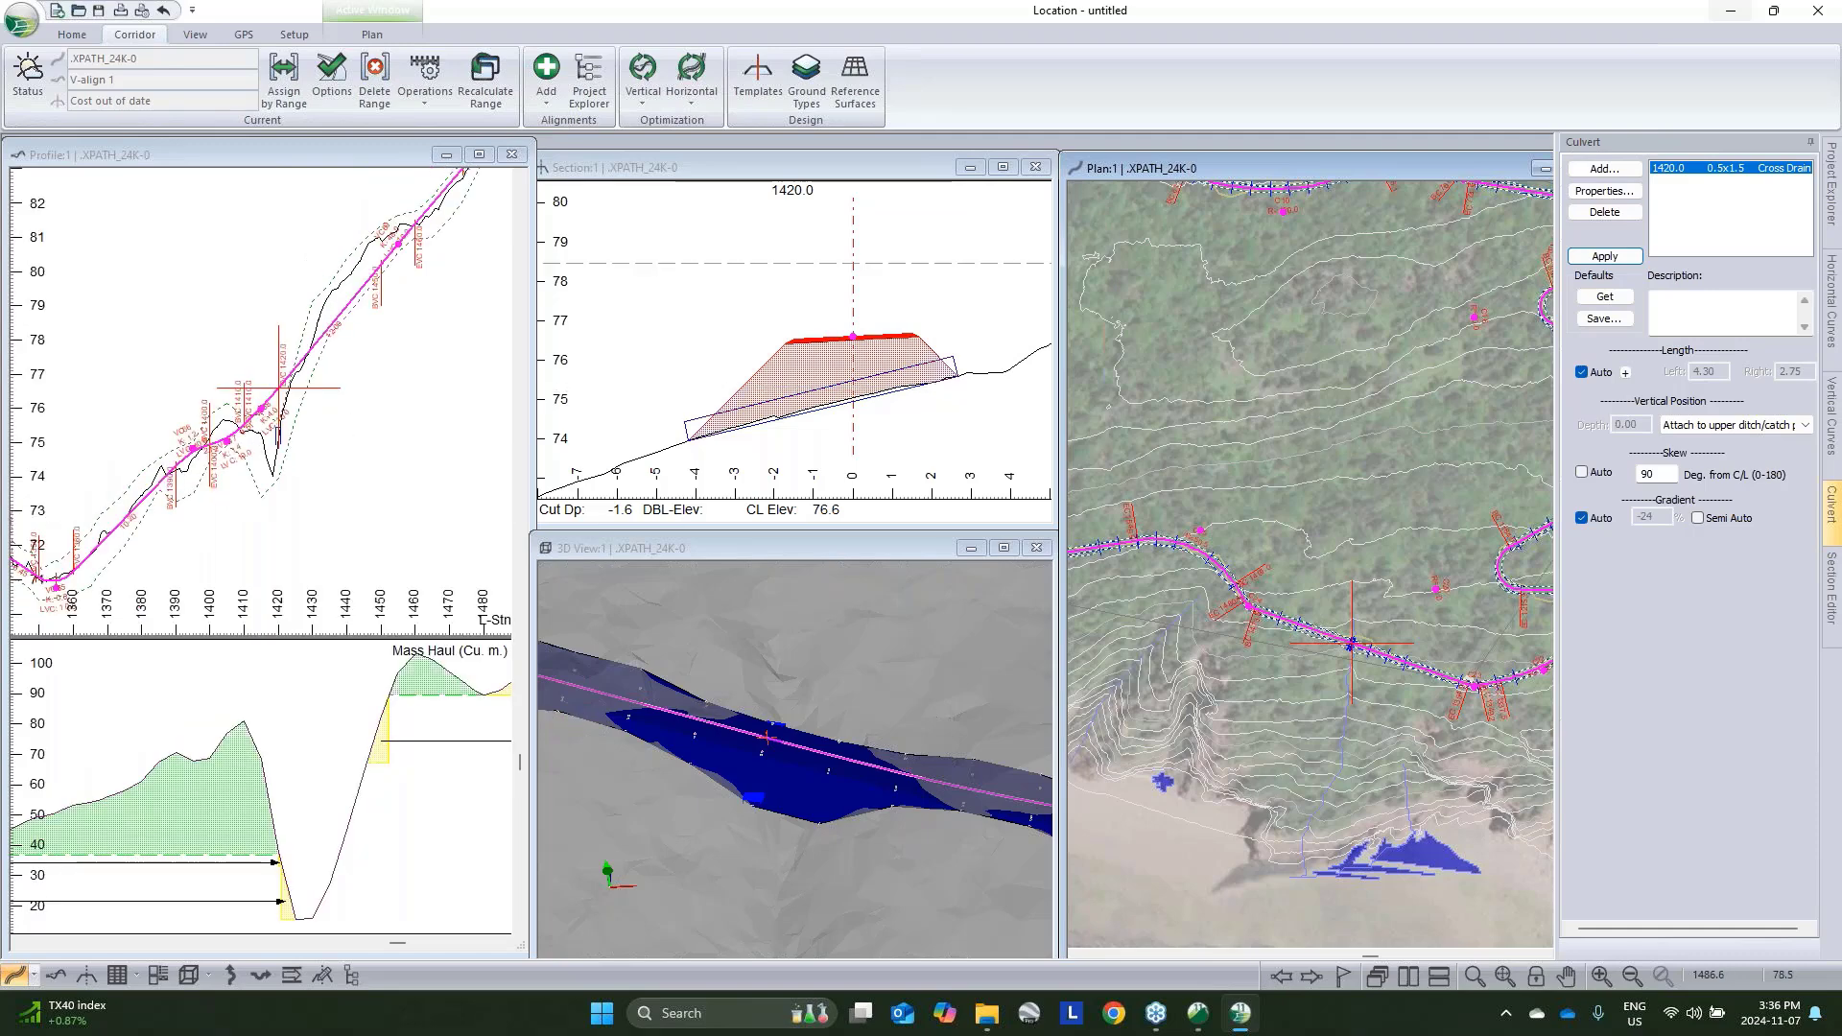
pyautogui.scroll(-1, 1352, 701)
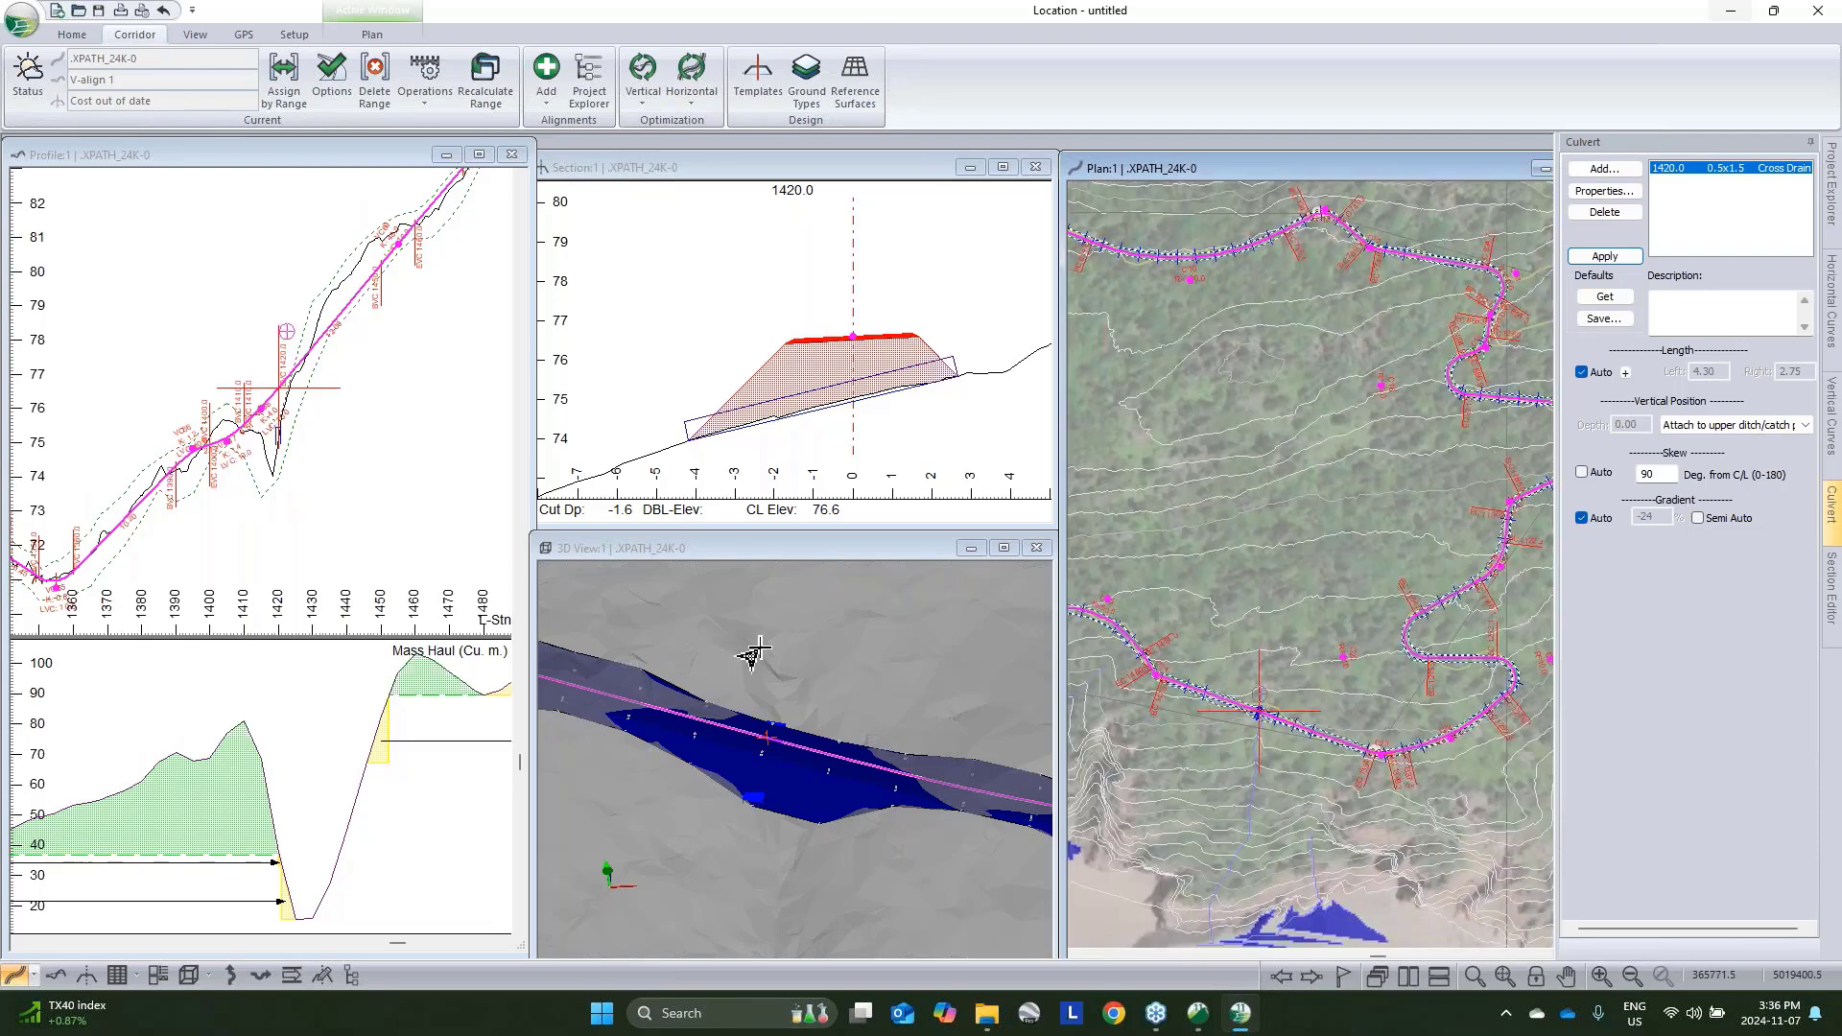
pyautogui.click(117, 976)
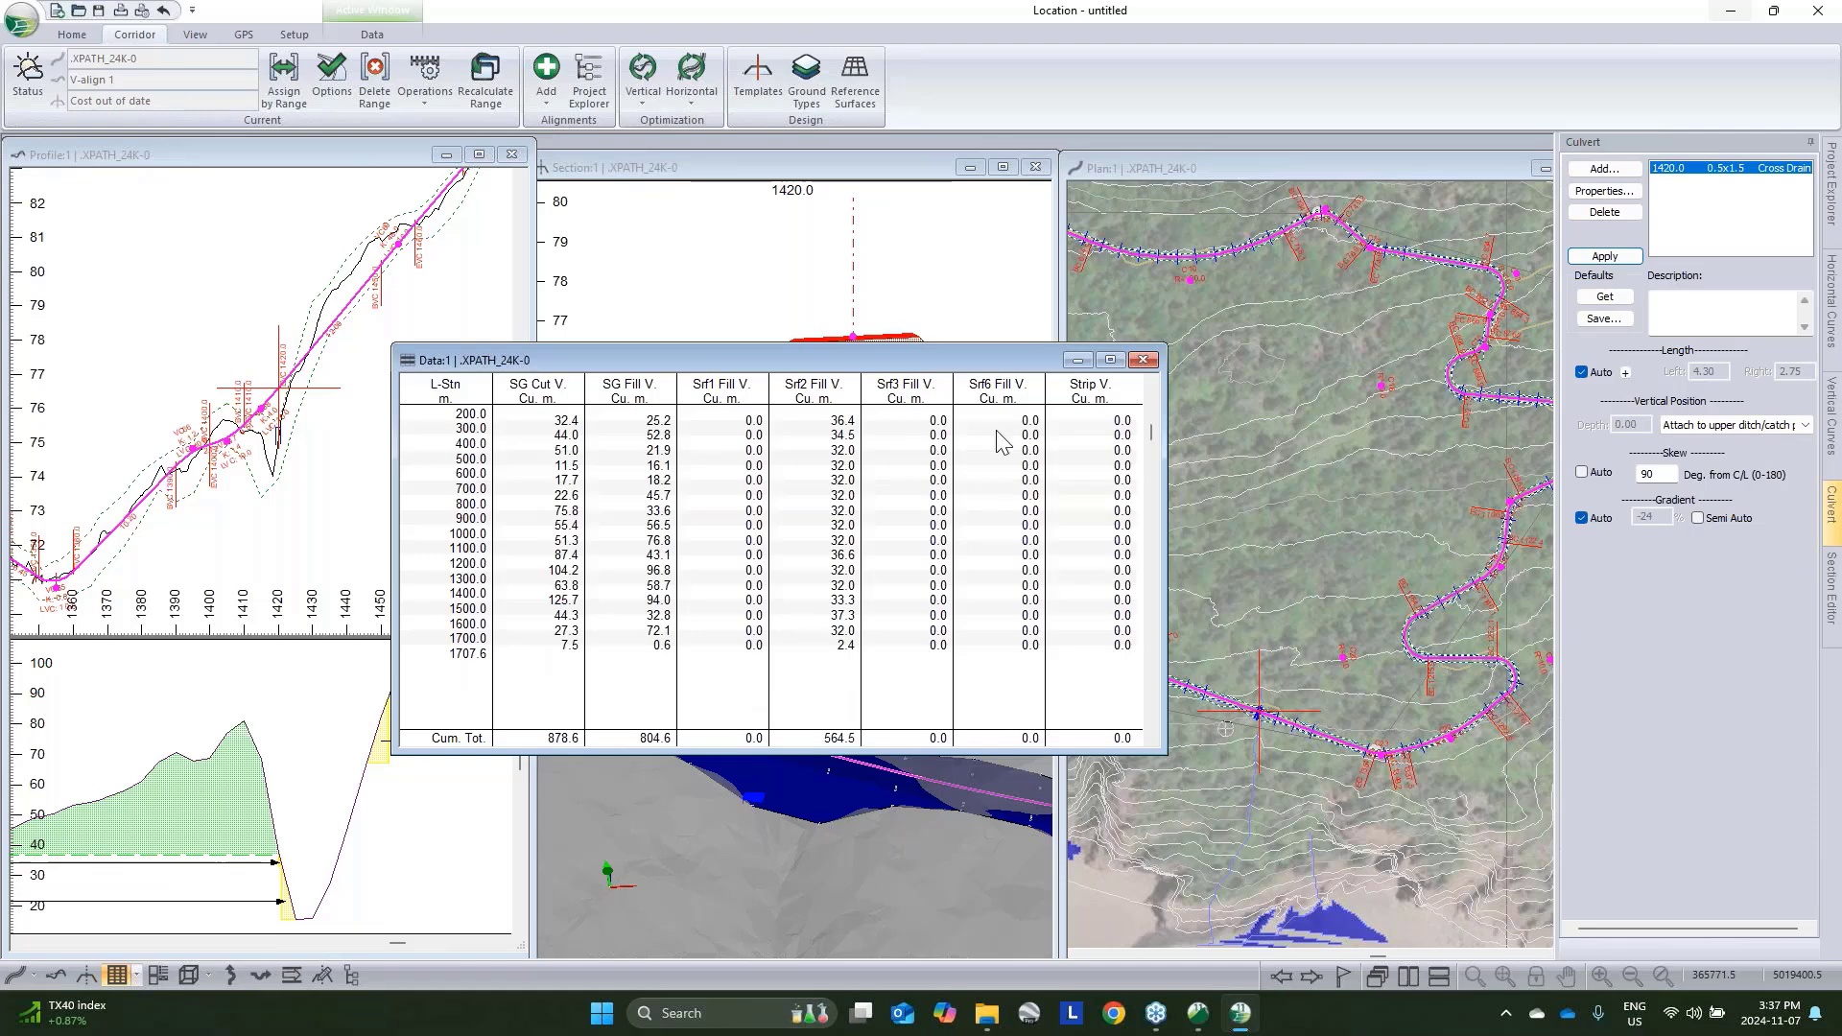
pyautogui.click(1077, 363)
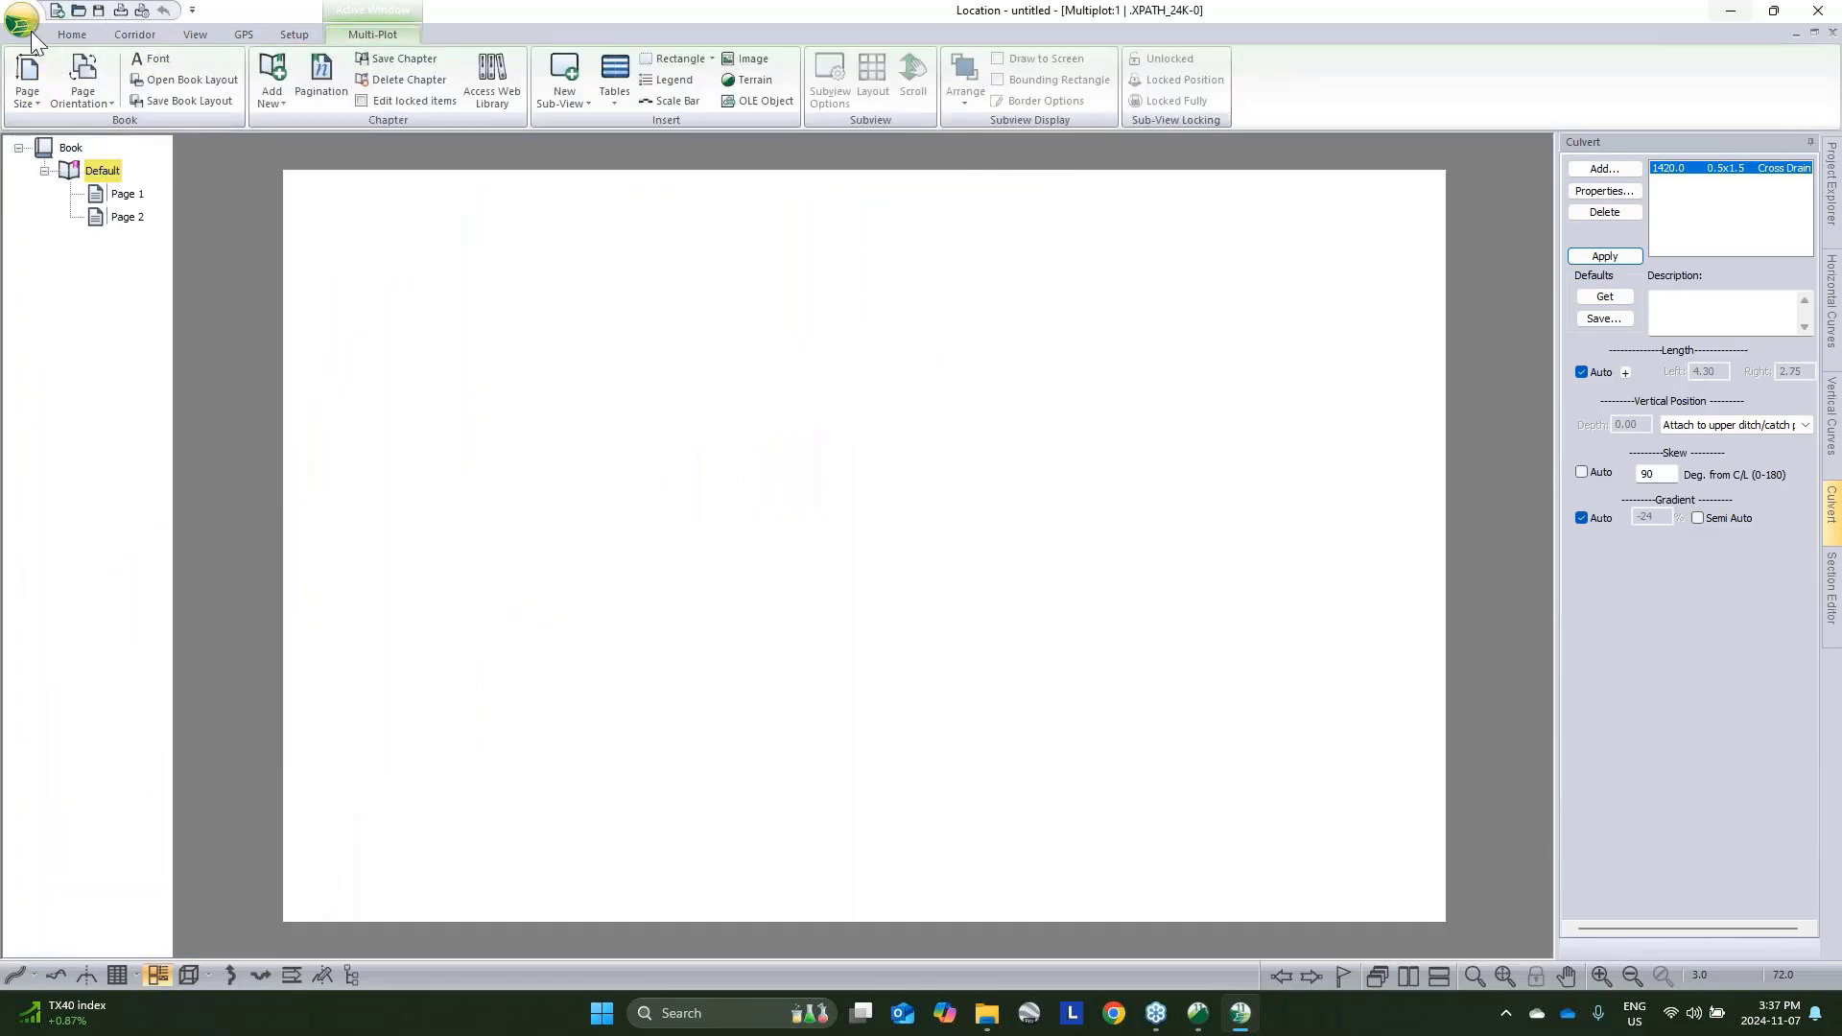
# Load the book layout "MD - Generic Size D Book layout - No Notes.blt" into the Multi-Plot and view its title, plan/profile and cross-section pages
pyautogui.click(176, 91)
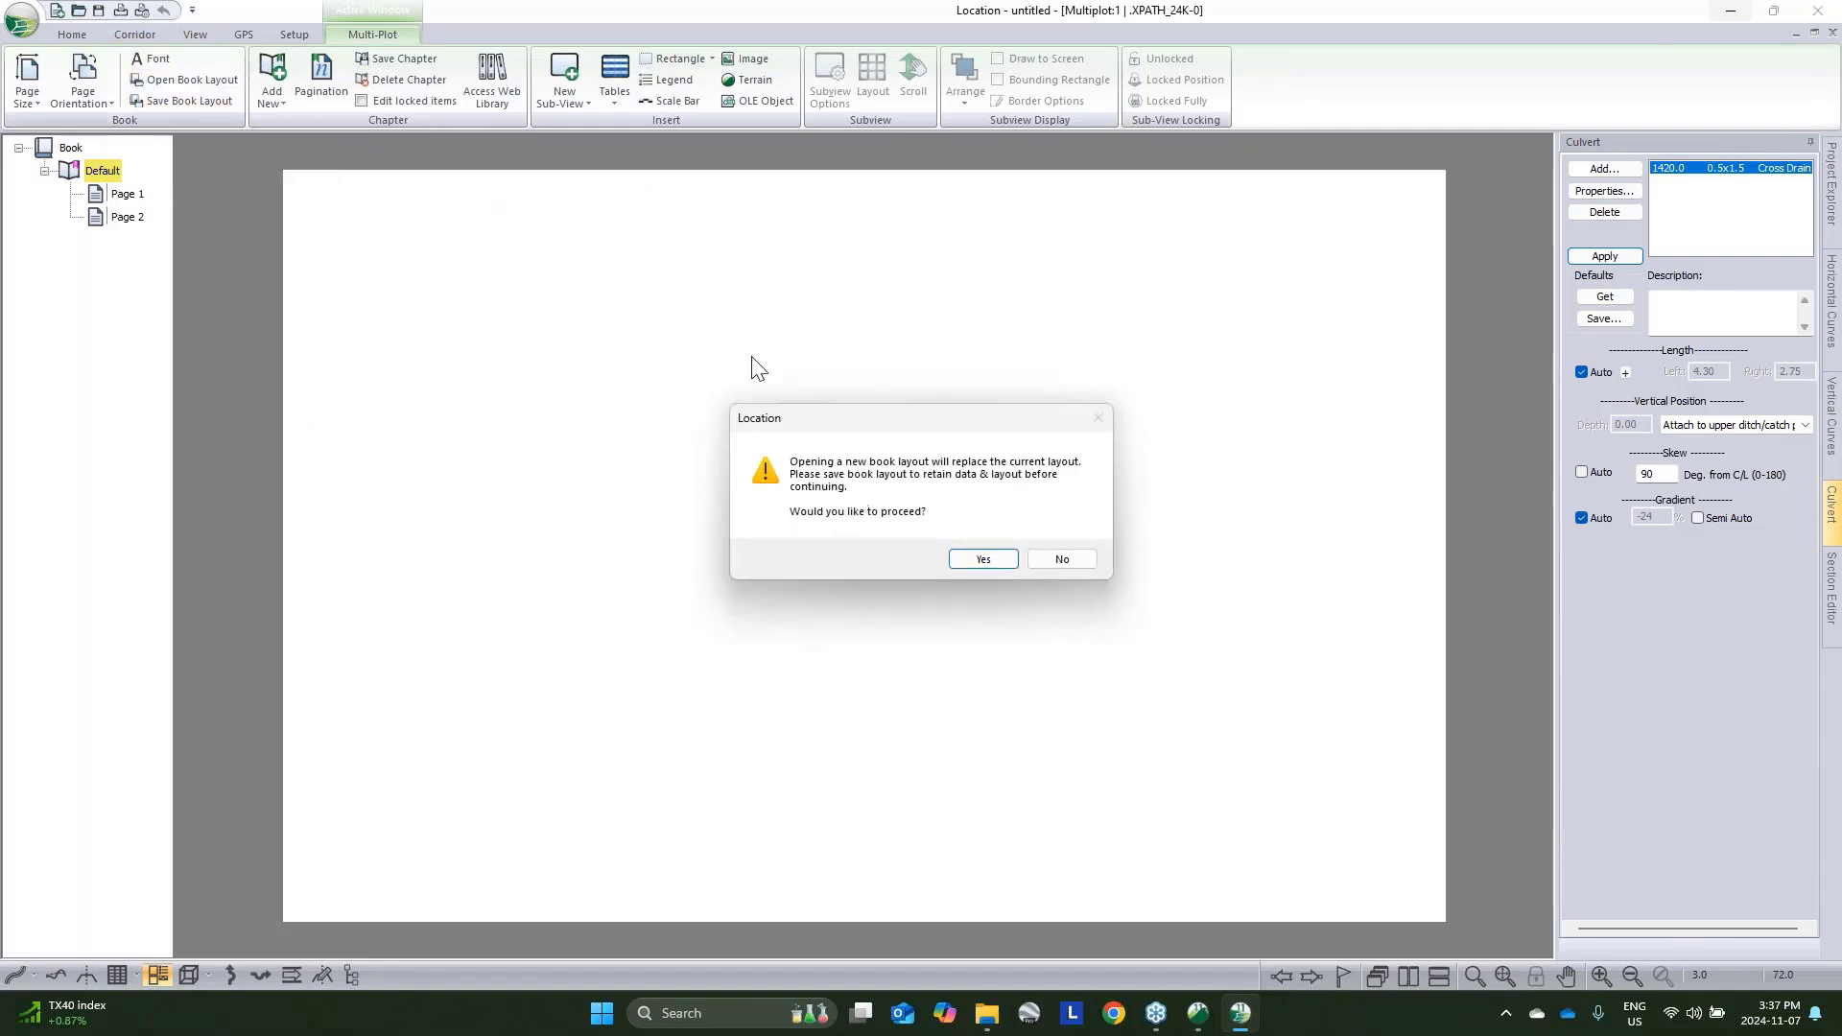
pyautogui.click(973, 557)
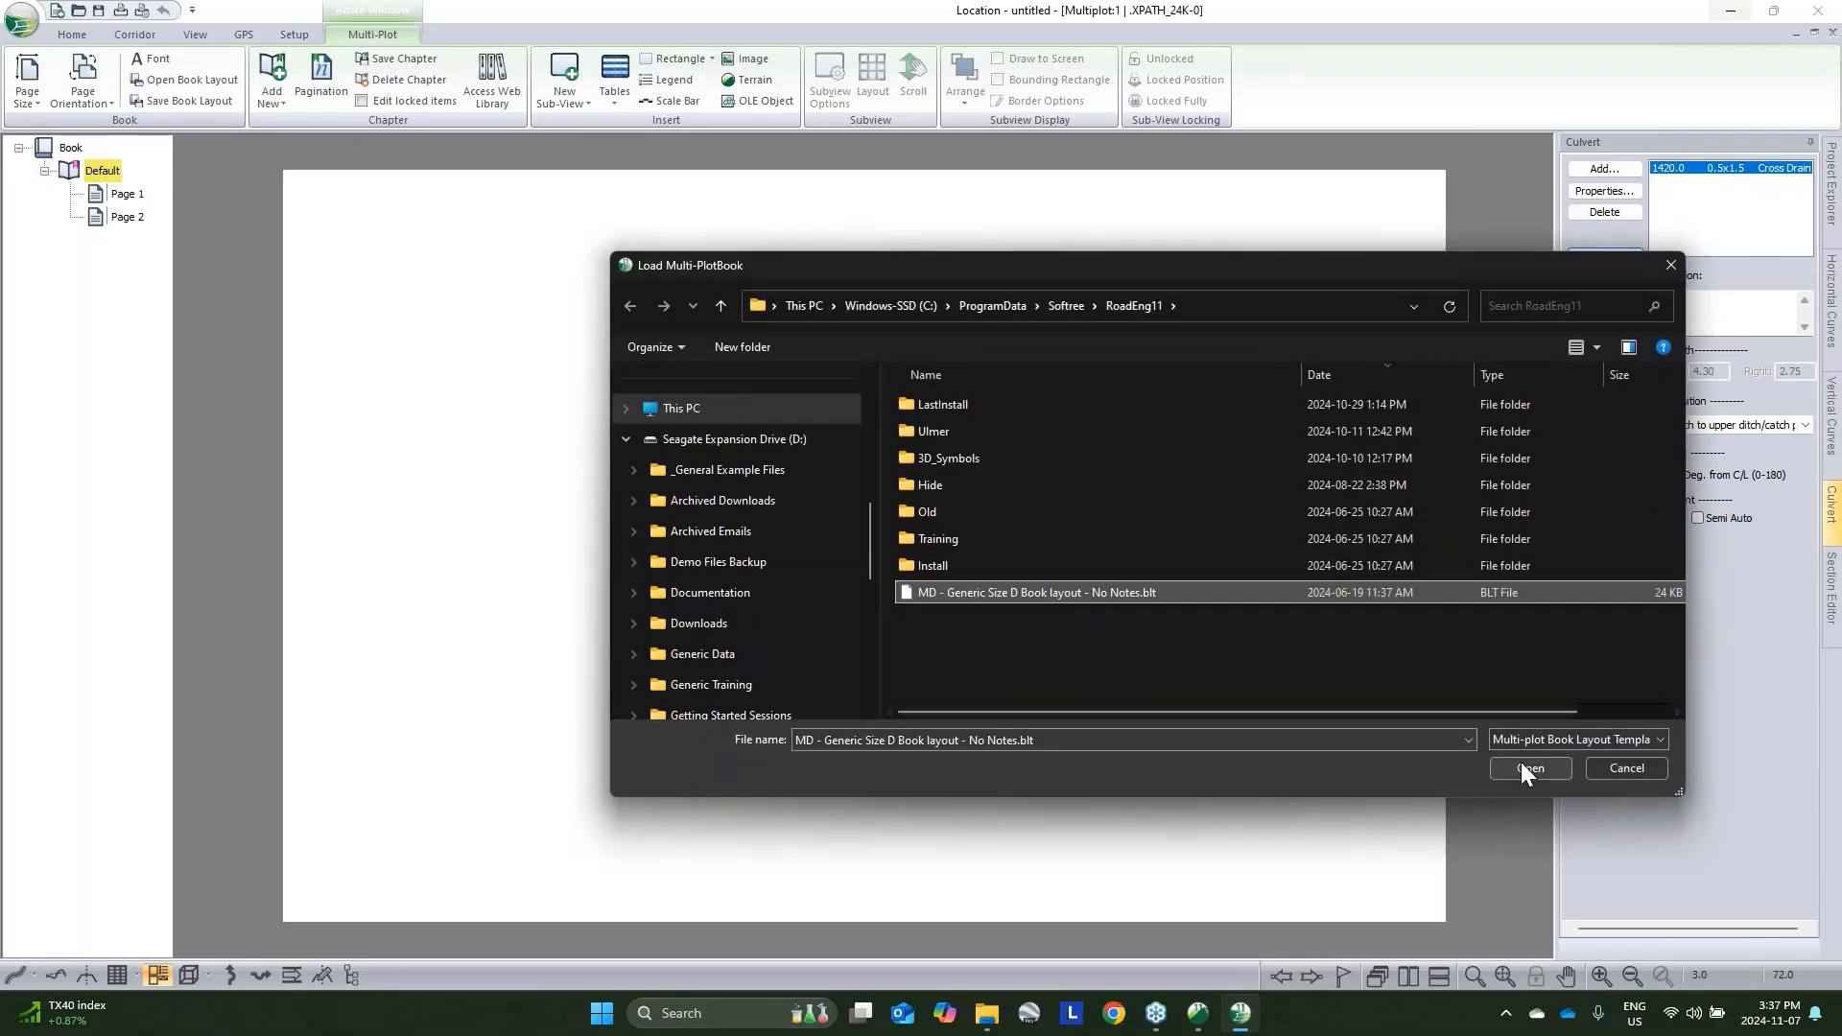
pyautogui.click(1522, 762)
pyautogui.scroll(2, 153, 264)
pyautogui.click(125, 196)
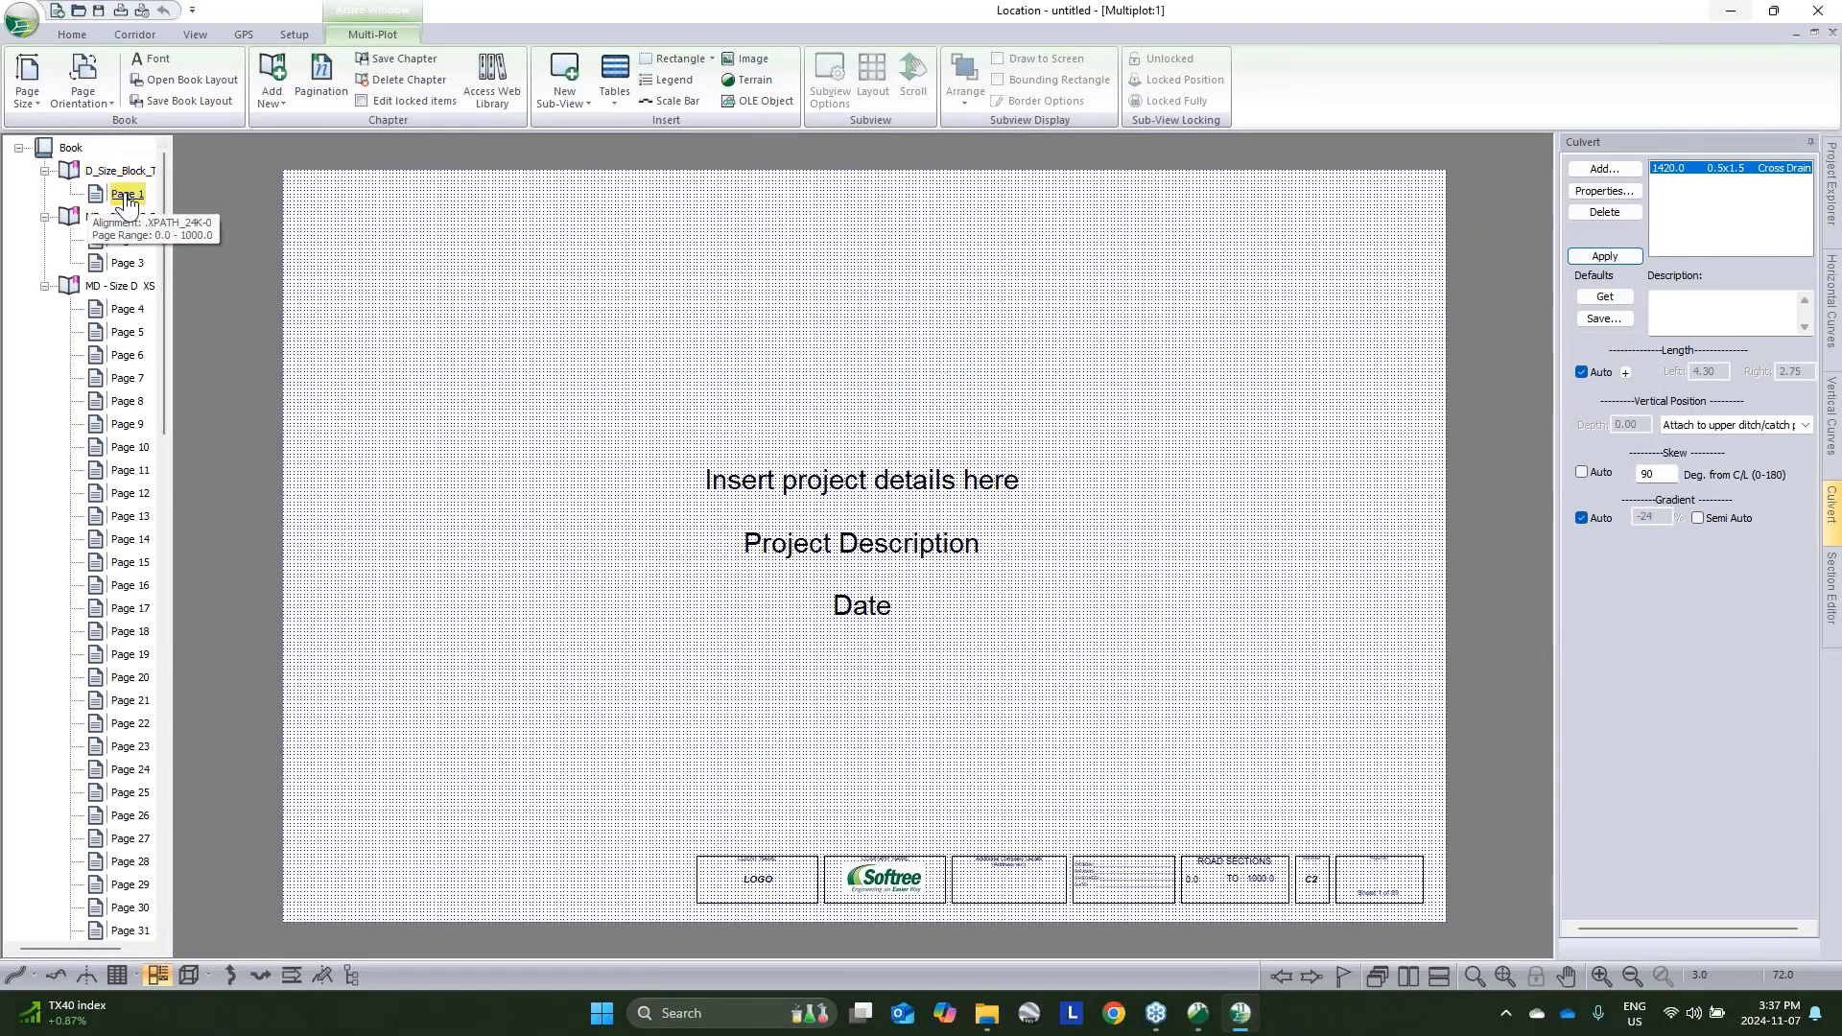
pyautogui.click(124, 223)
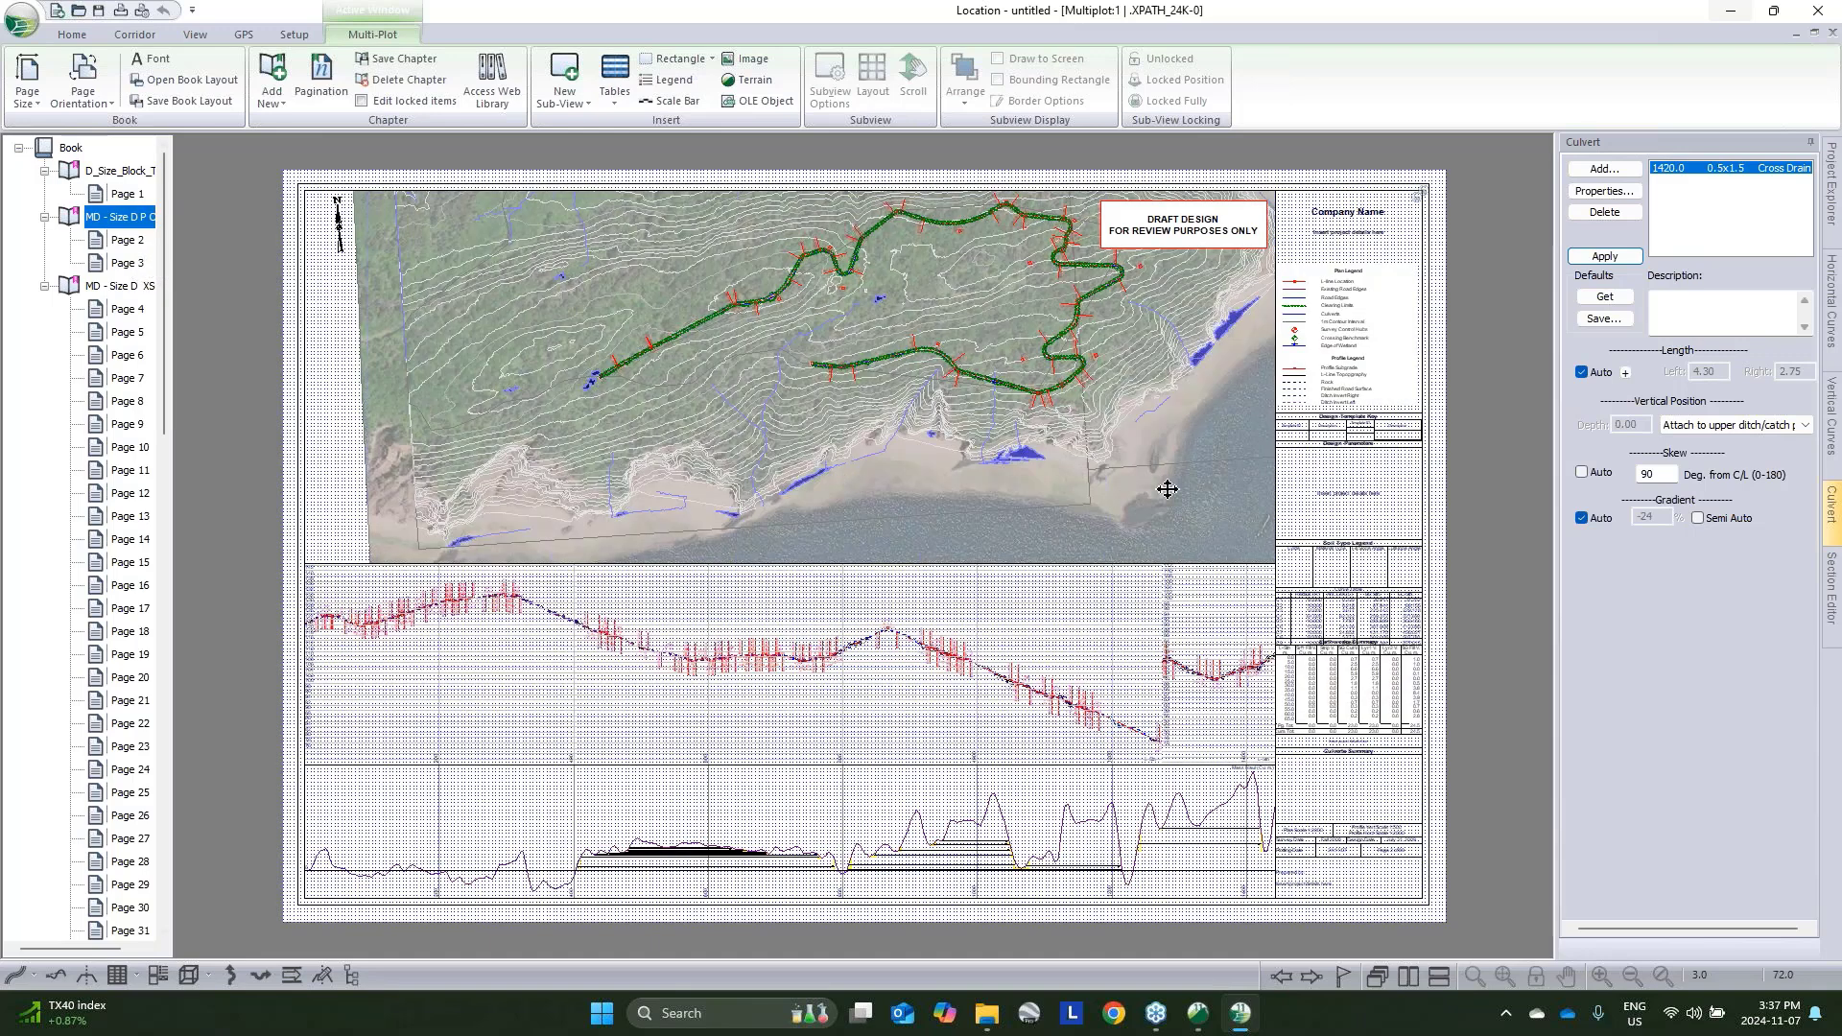
pyautogui.click(125, 311)
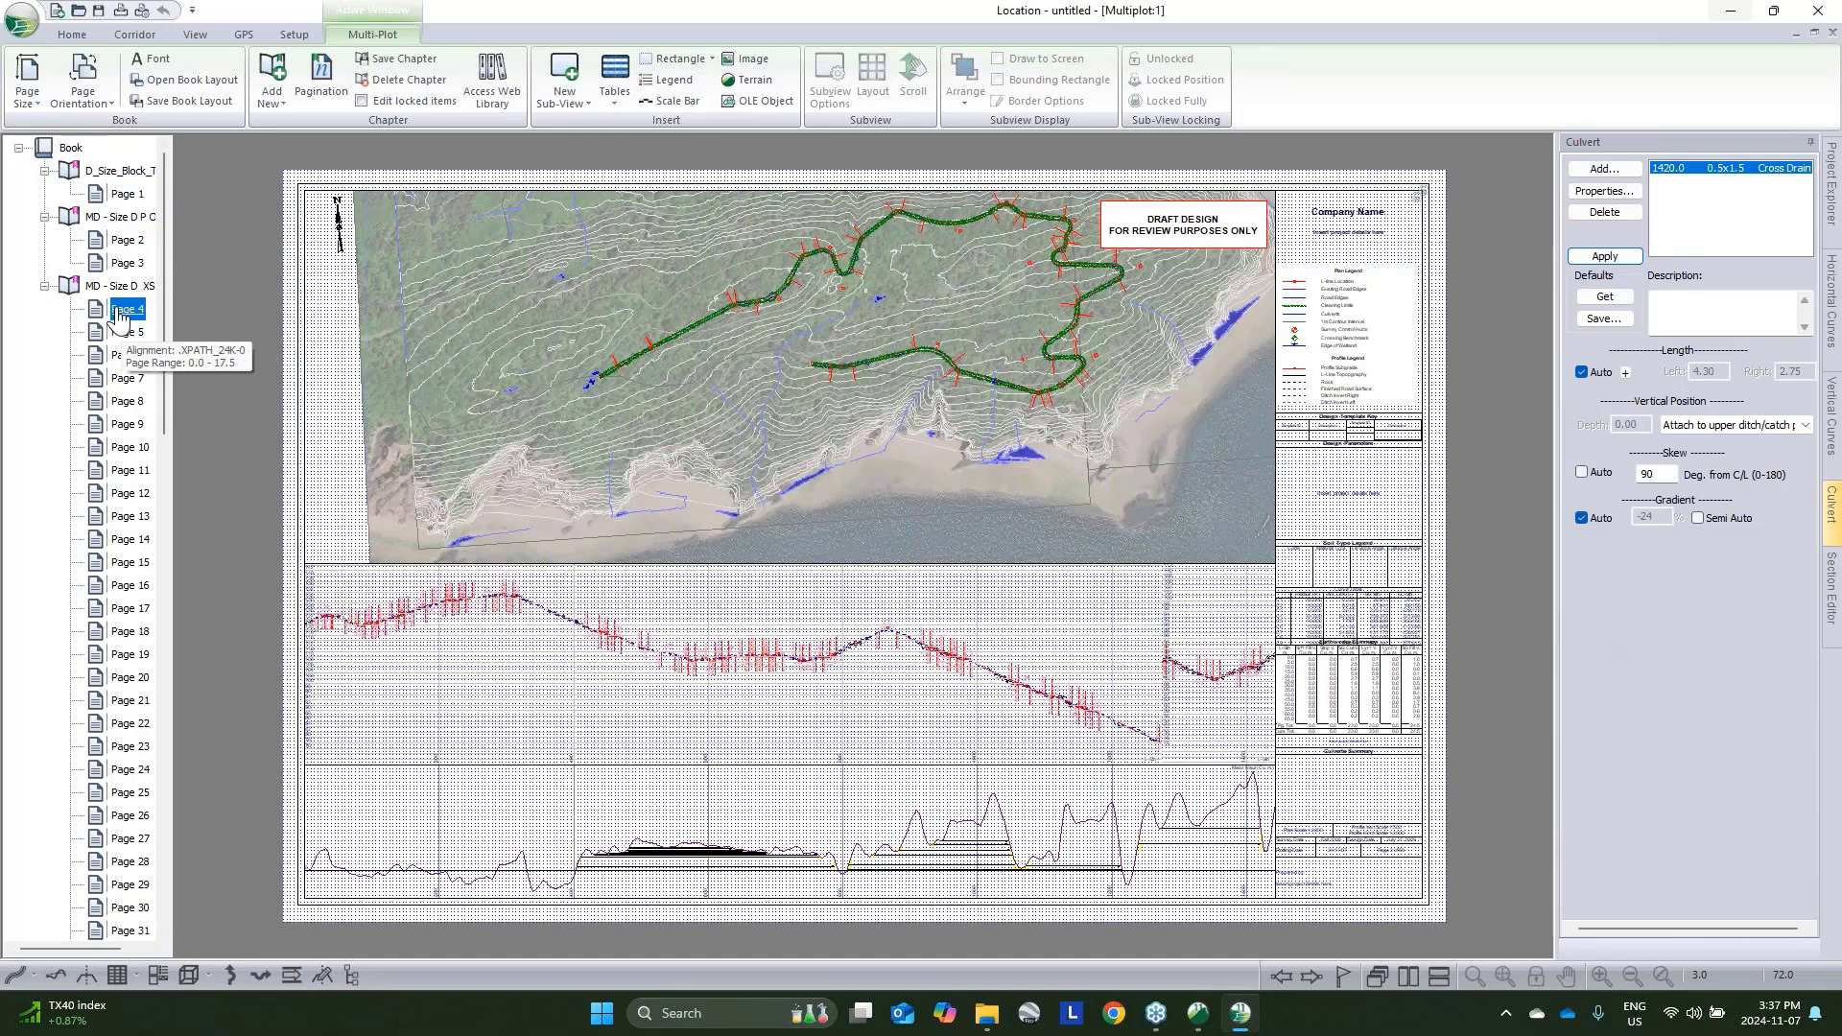
# In the cross-section chapter's layout point types, exclude the 5 m auto interval points and include Auto interval points 2
pyautogui.click(117, 286)
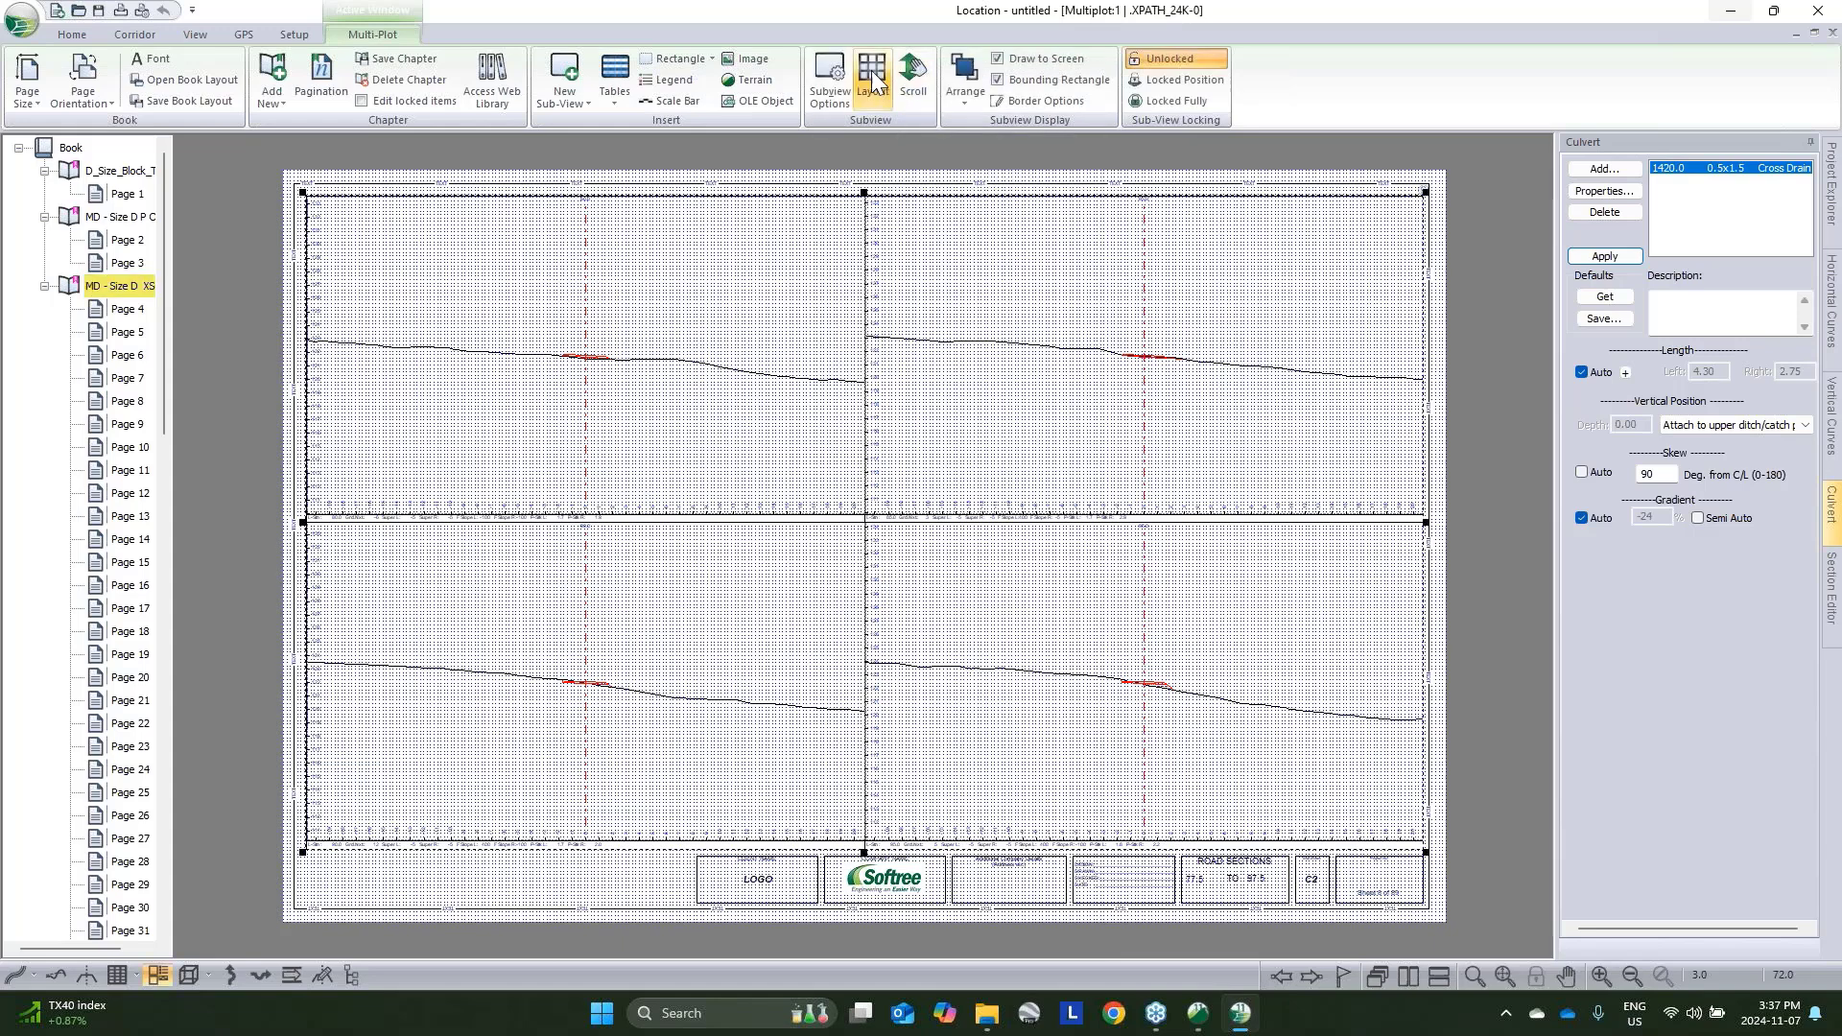
pyautogui.click(872, 82)
pyautogui.click(1021, 450)
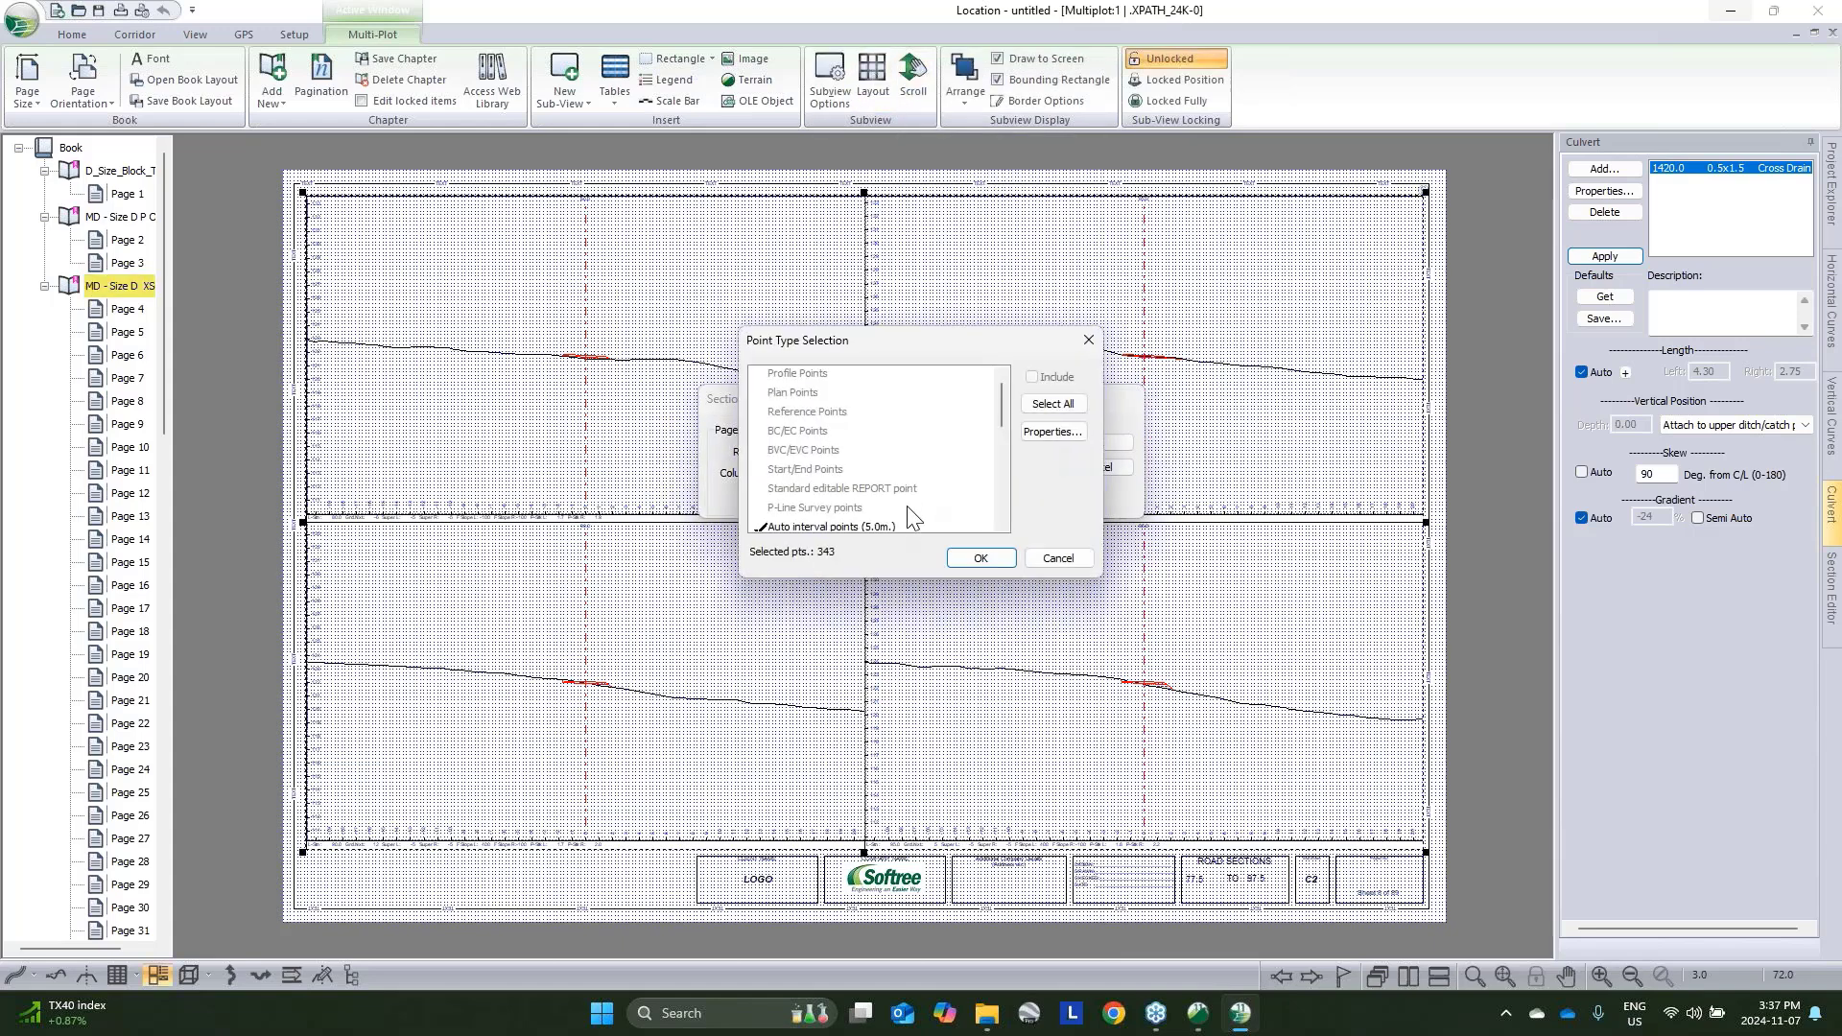
pyautogui.scroll(-1, 906, 505)
pyautogui.click(885, 473)
pyautogui.click(878, 486)
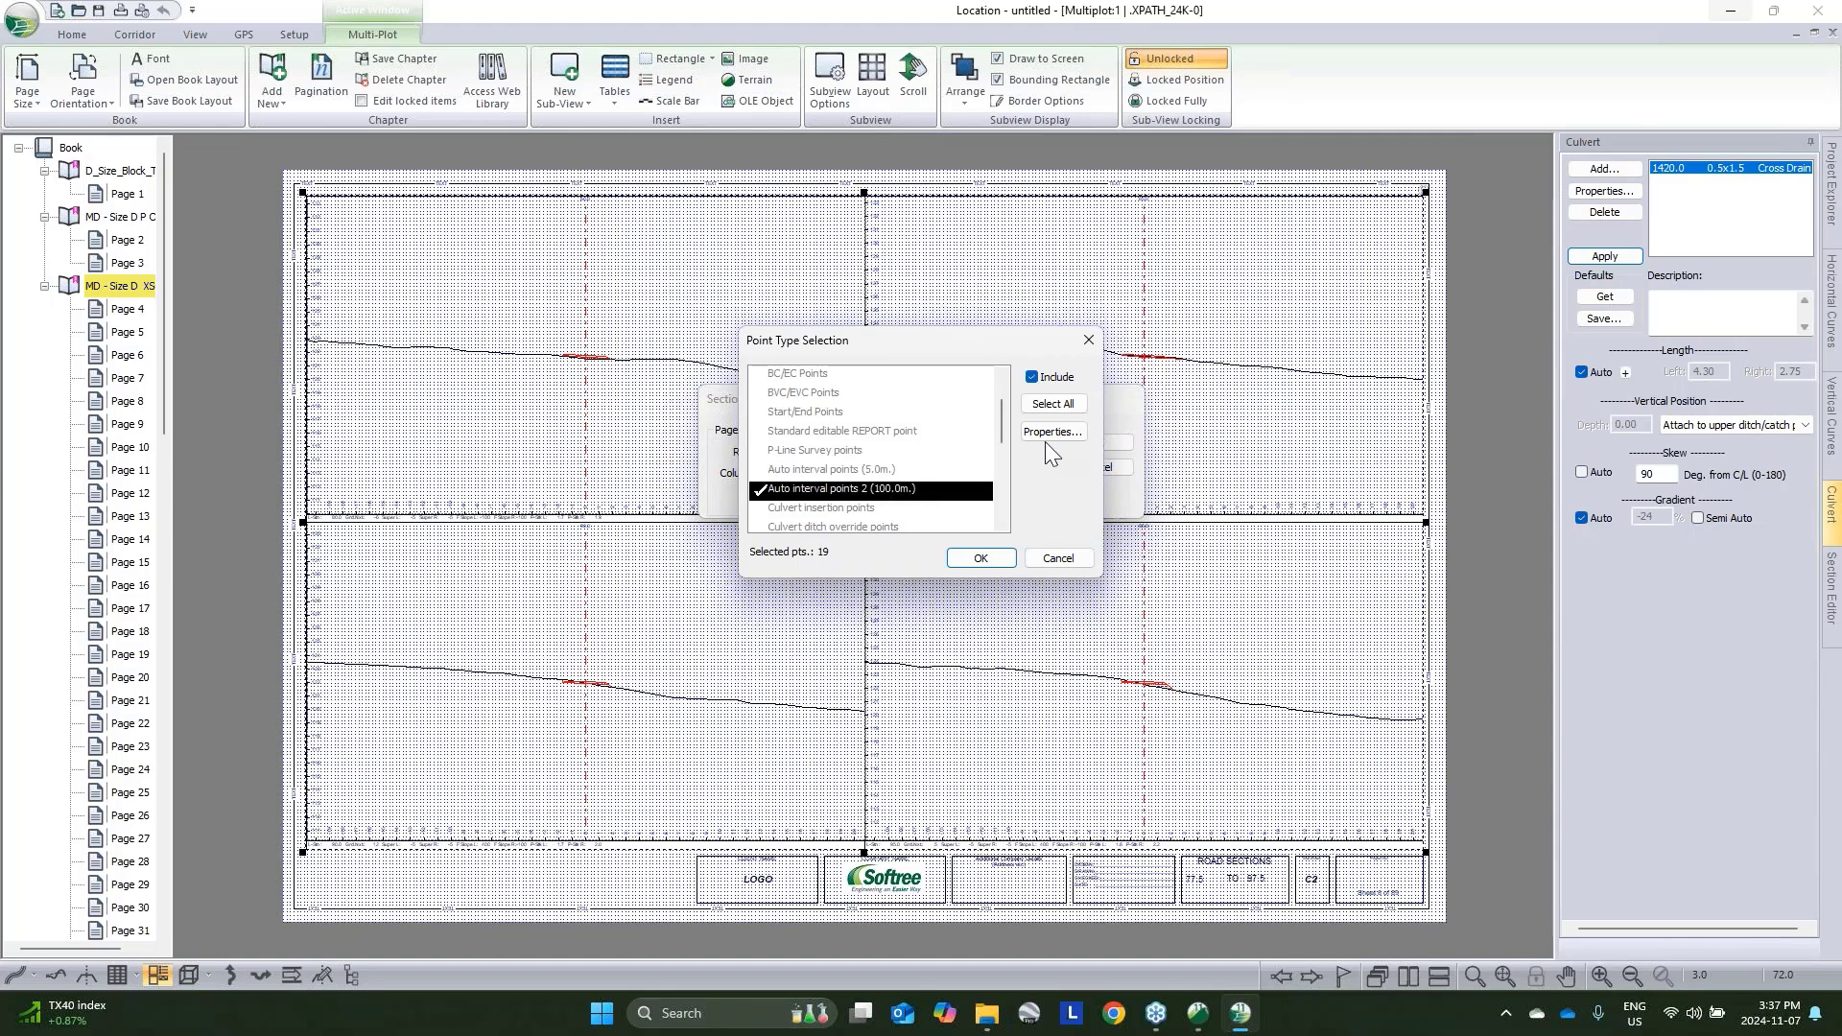
# Set the interval of Auto interval points 2 to 25 and apply the section layout
pyautogui.click(1055, 433)
pyautogui.doubleClick(1082, 409)
pyautogui.write('25')
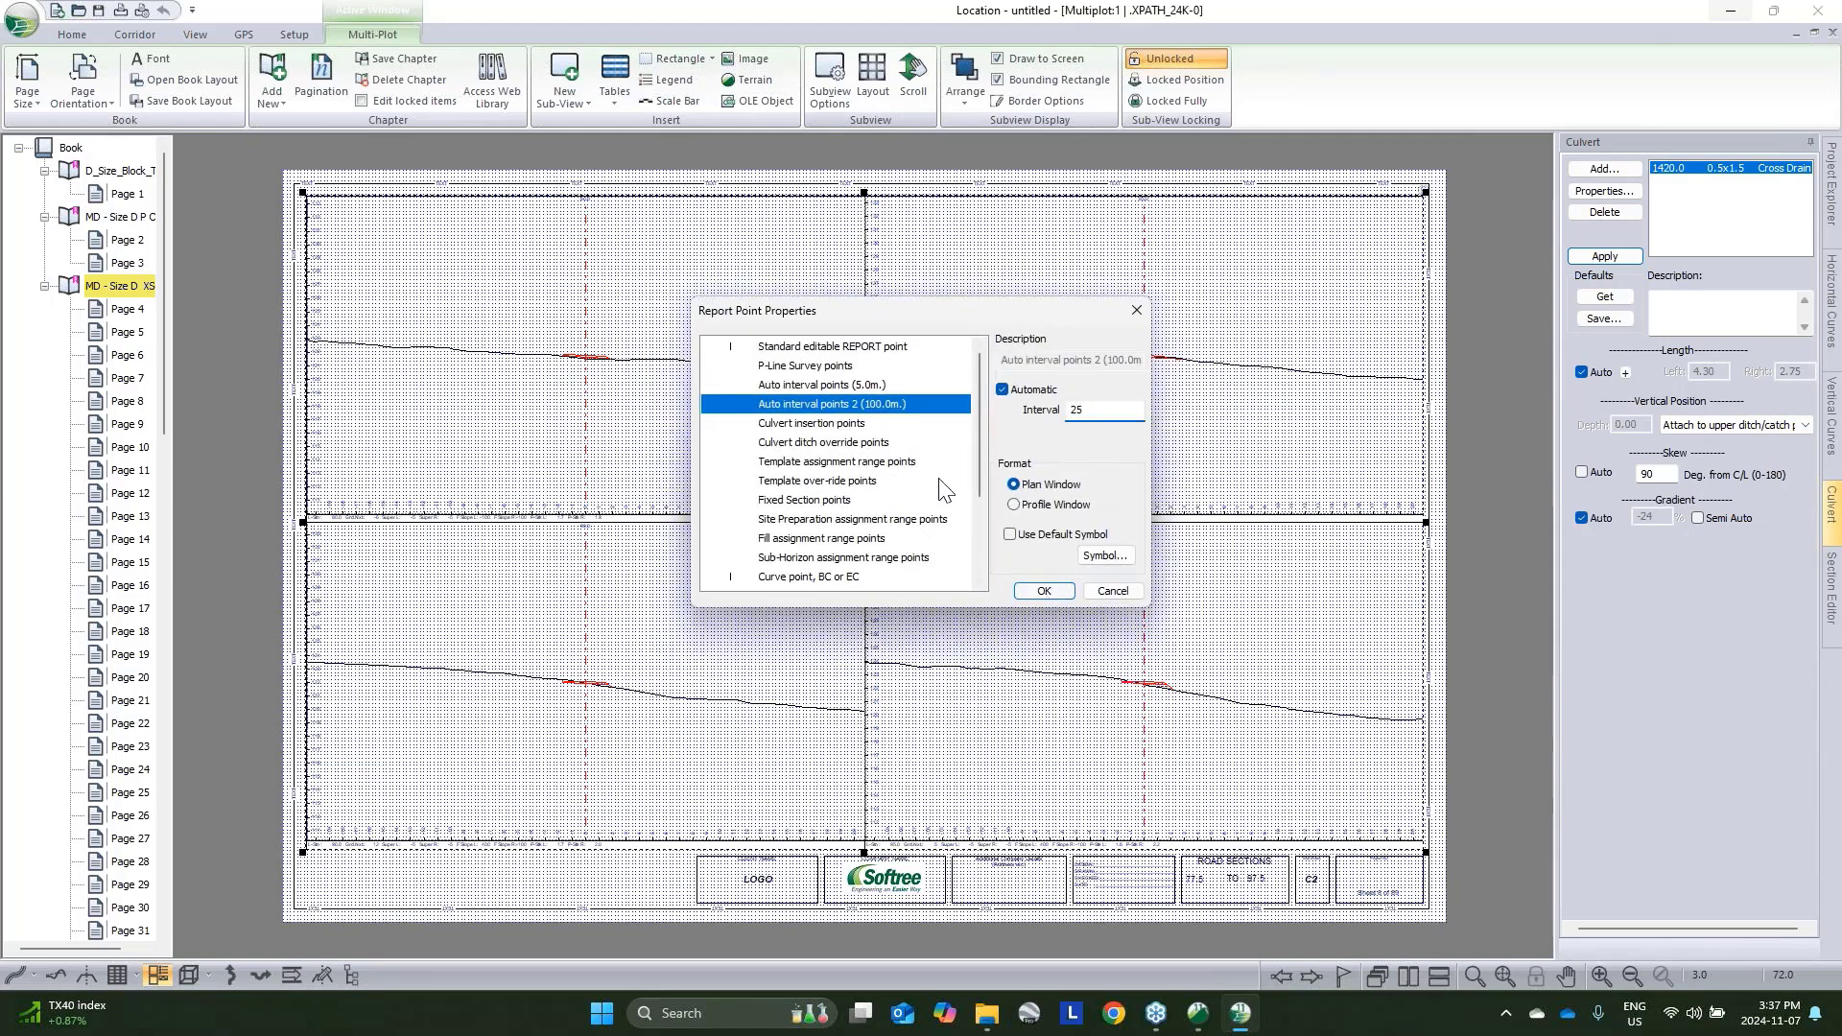
pyautogui.click(1059, 593)
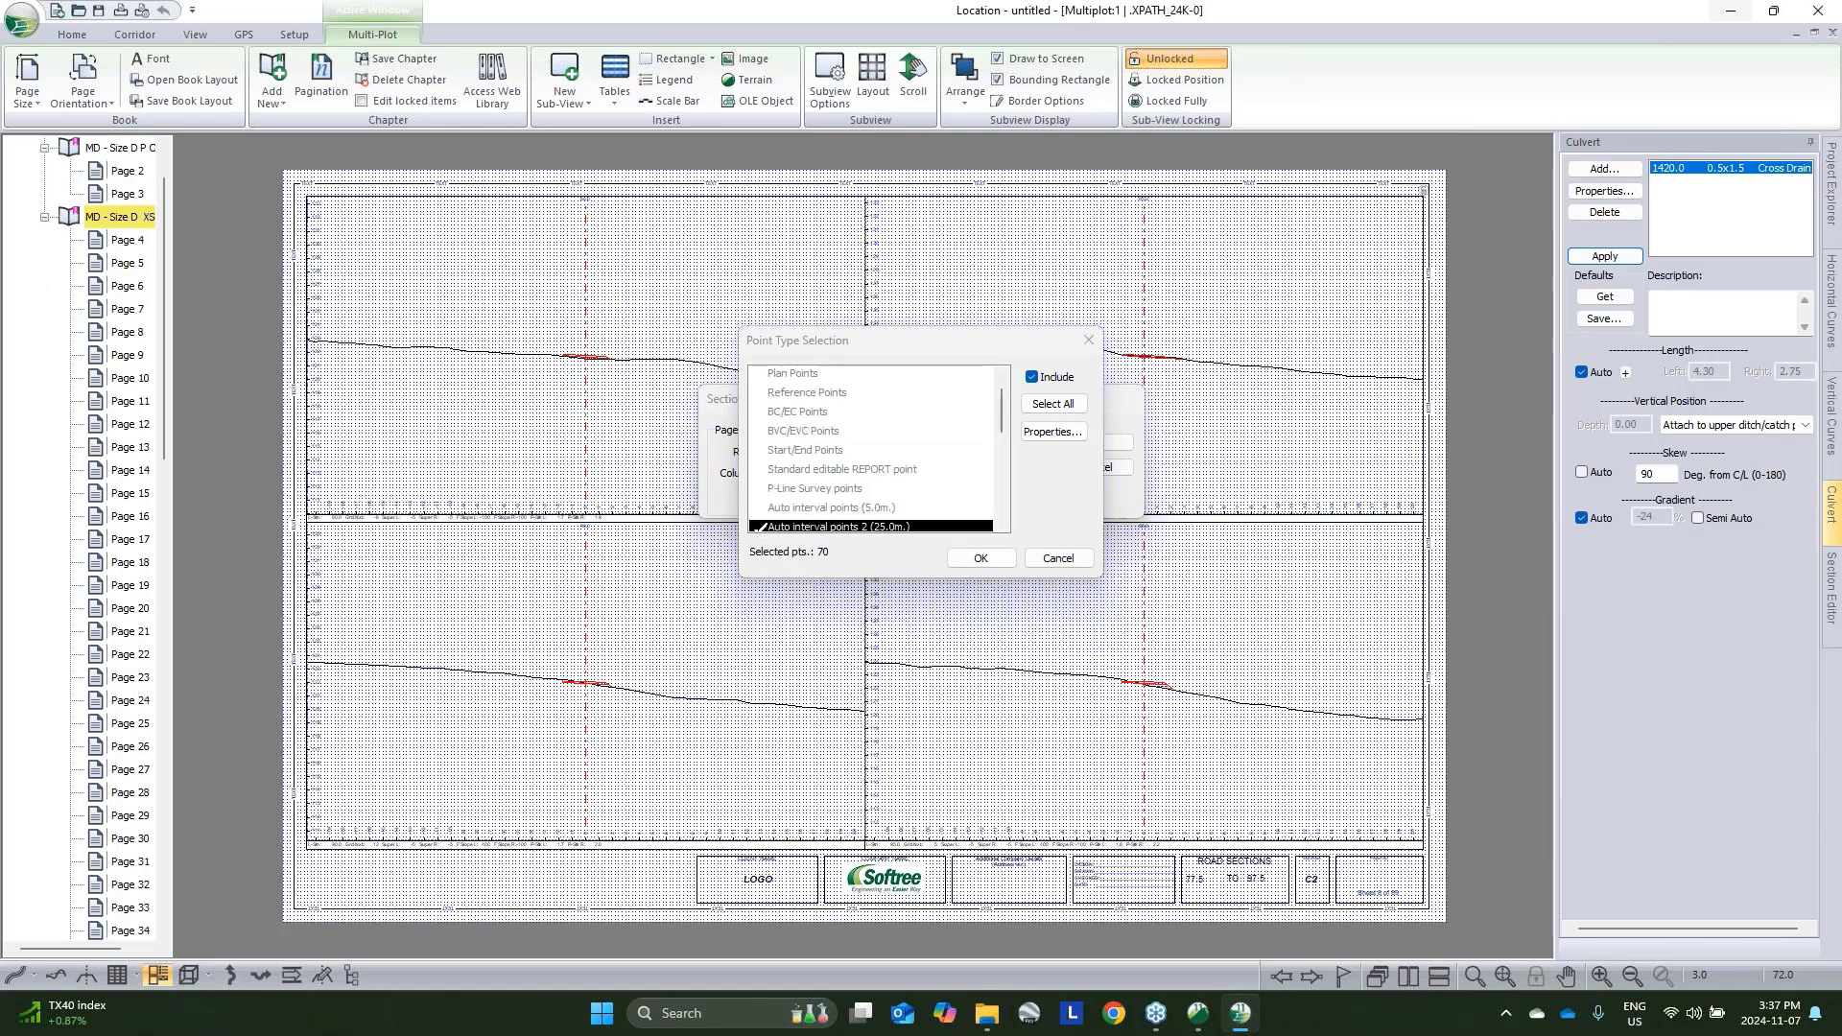
pyautogui.click(981, 557)
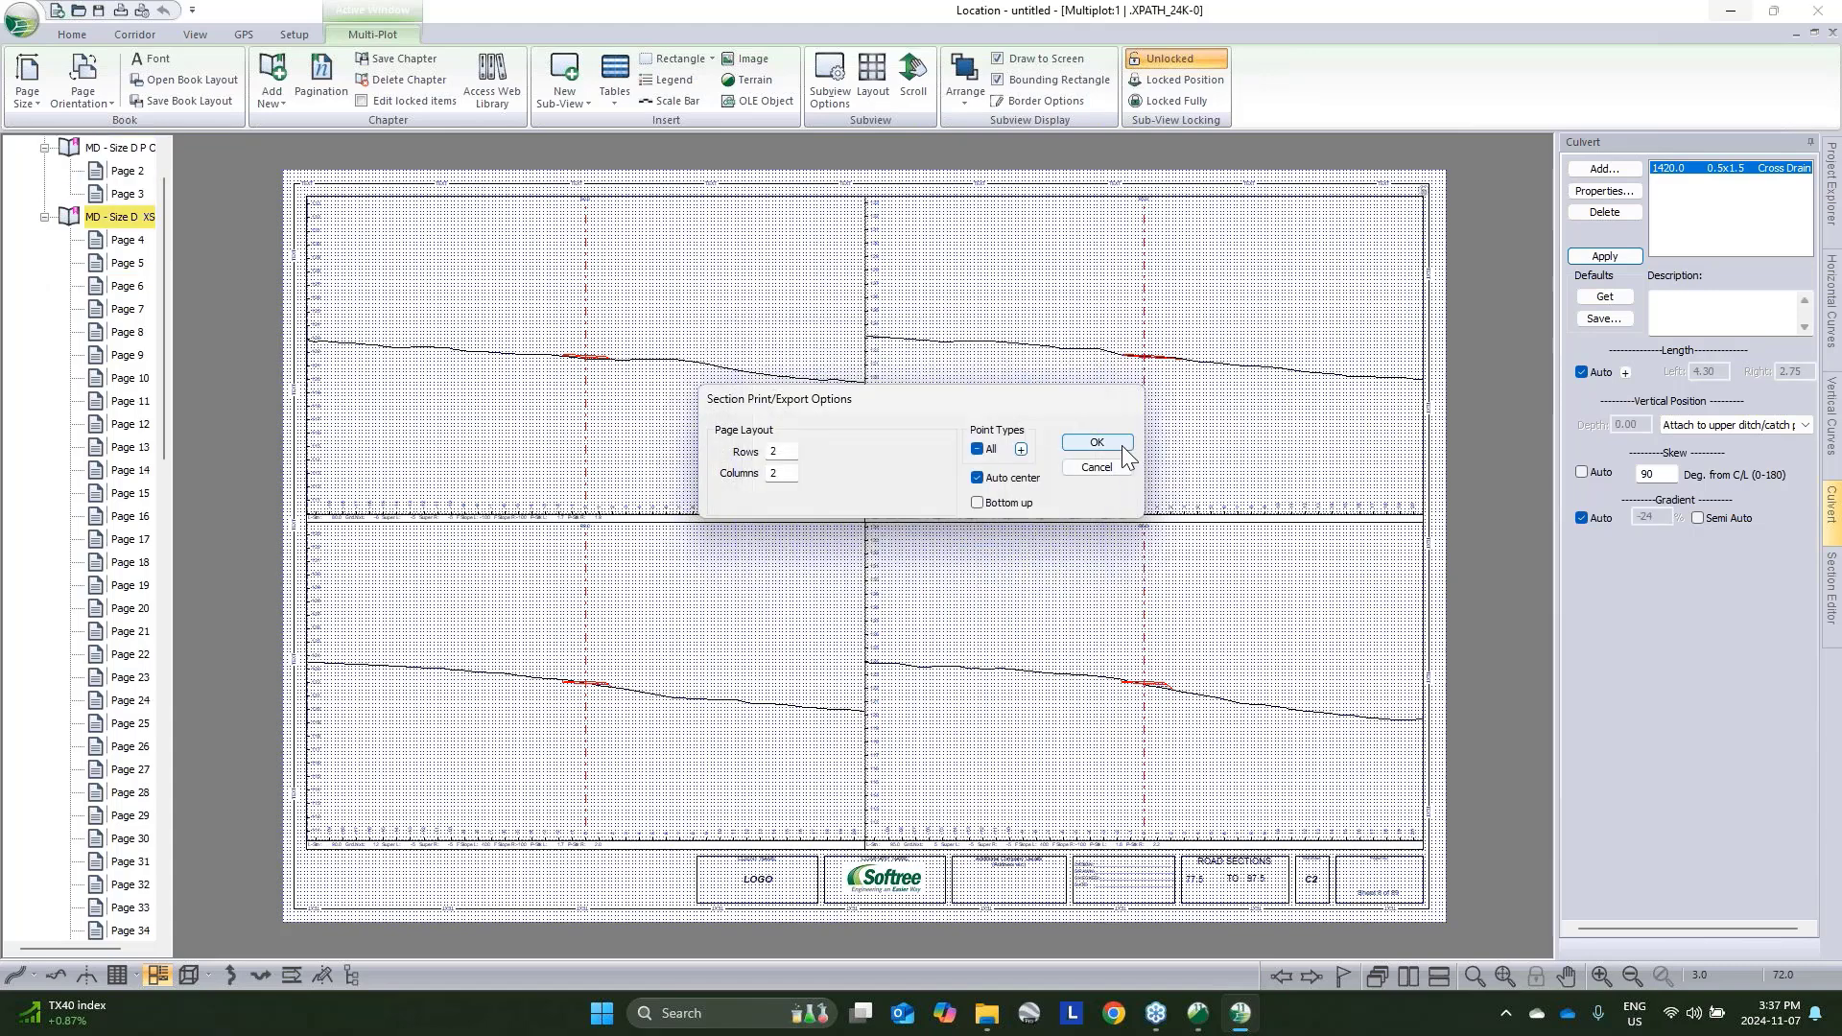
pyautogui.click(1121, 445)
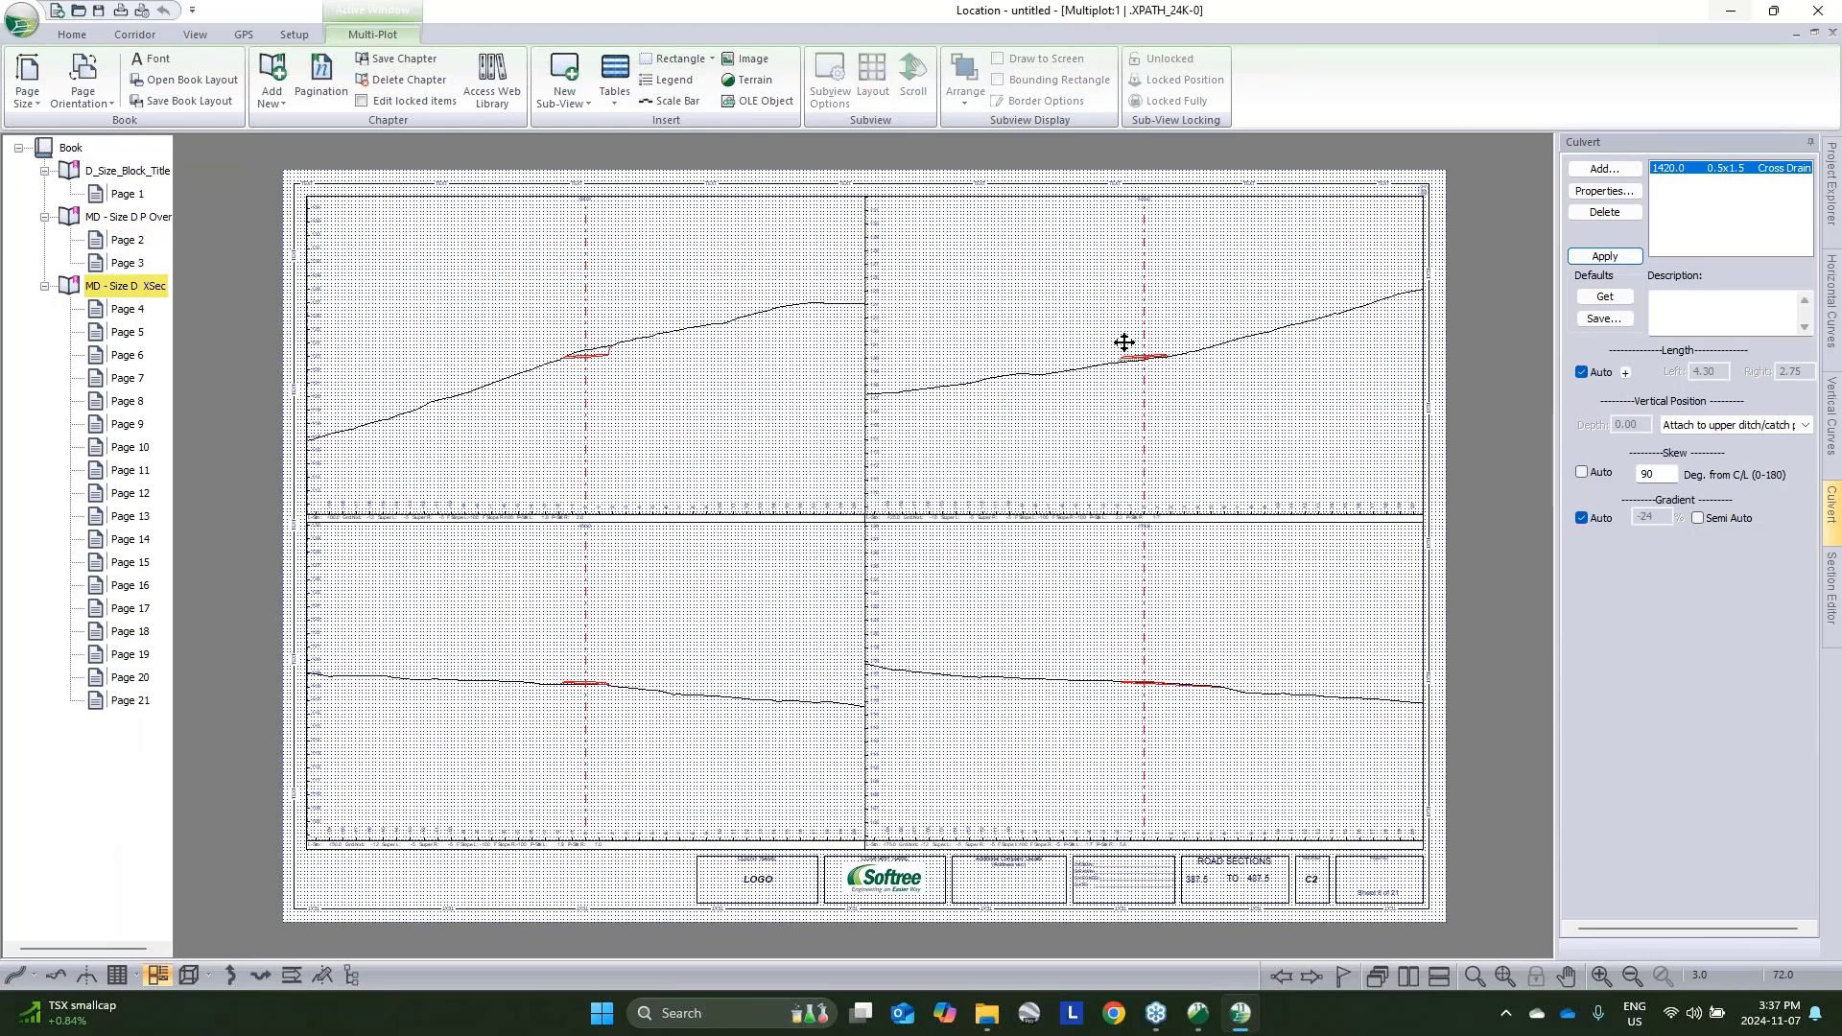
# Switch to the Terrain window with PE Done w Trees.terx and turn on the background image in its plan view
pyautogui.moveTo(1207, 1014)
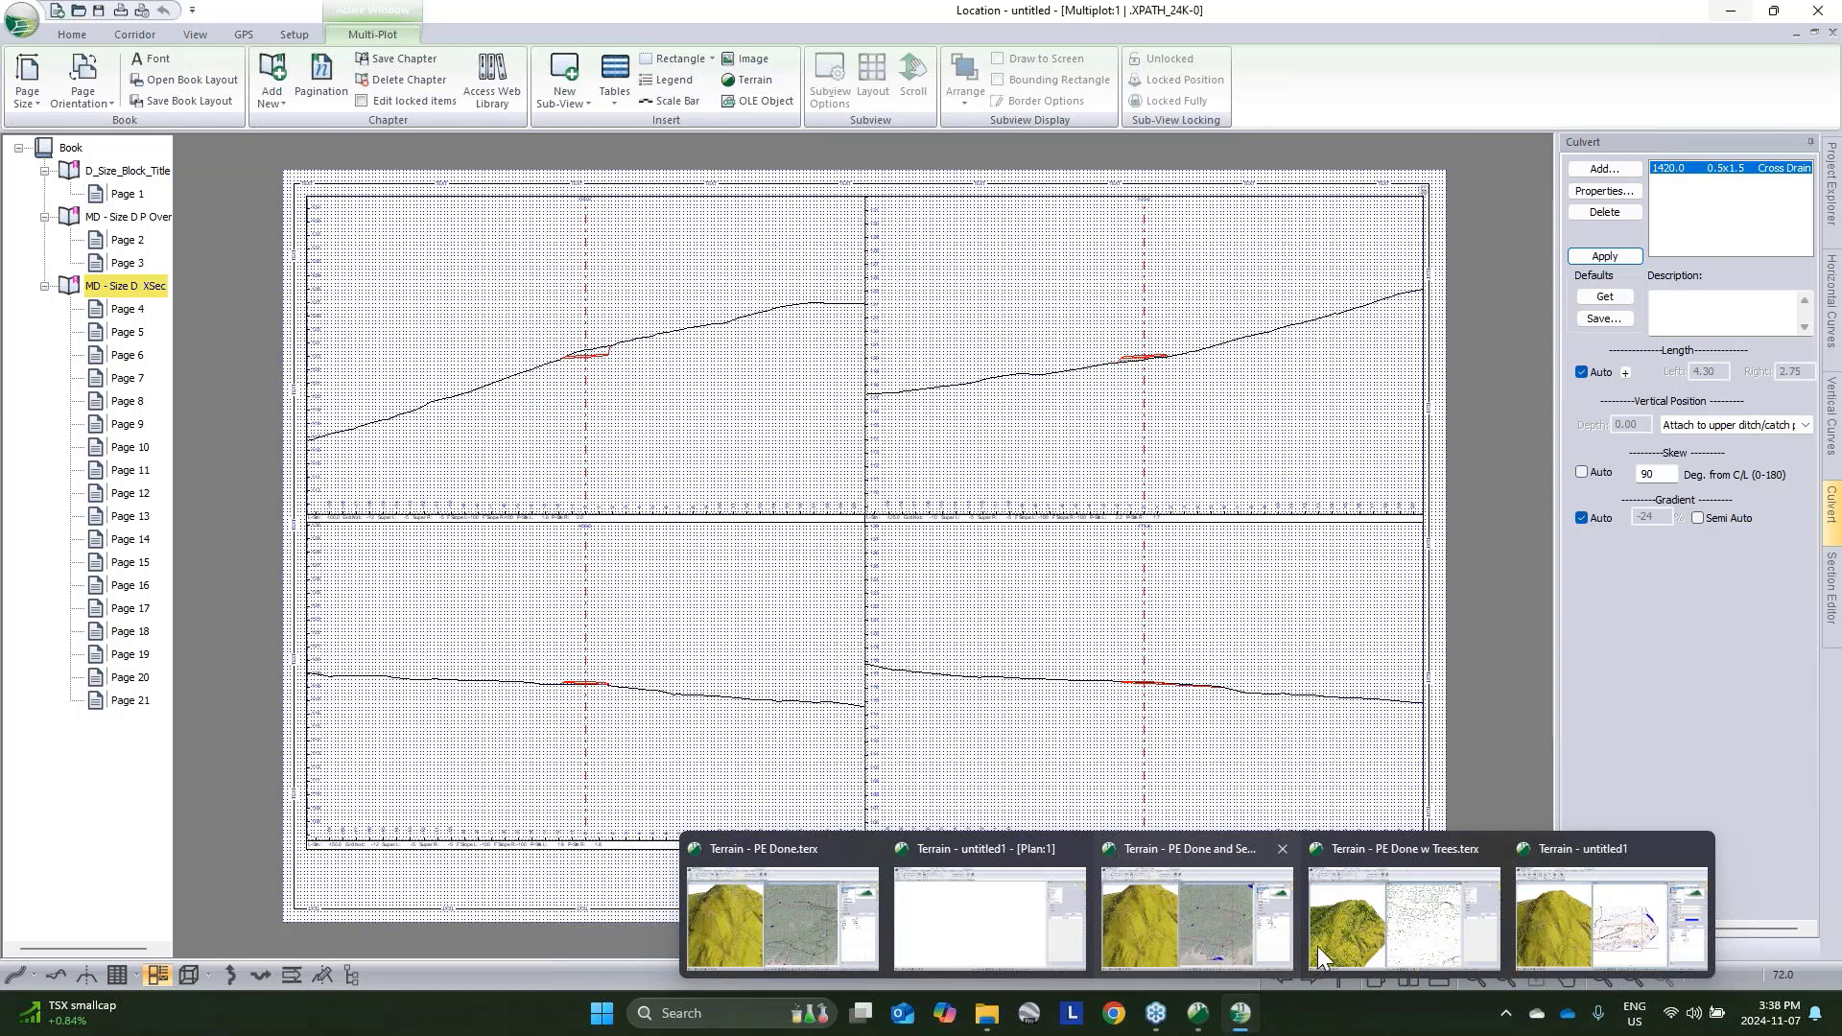
pyautogui.click(1387, 874)
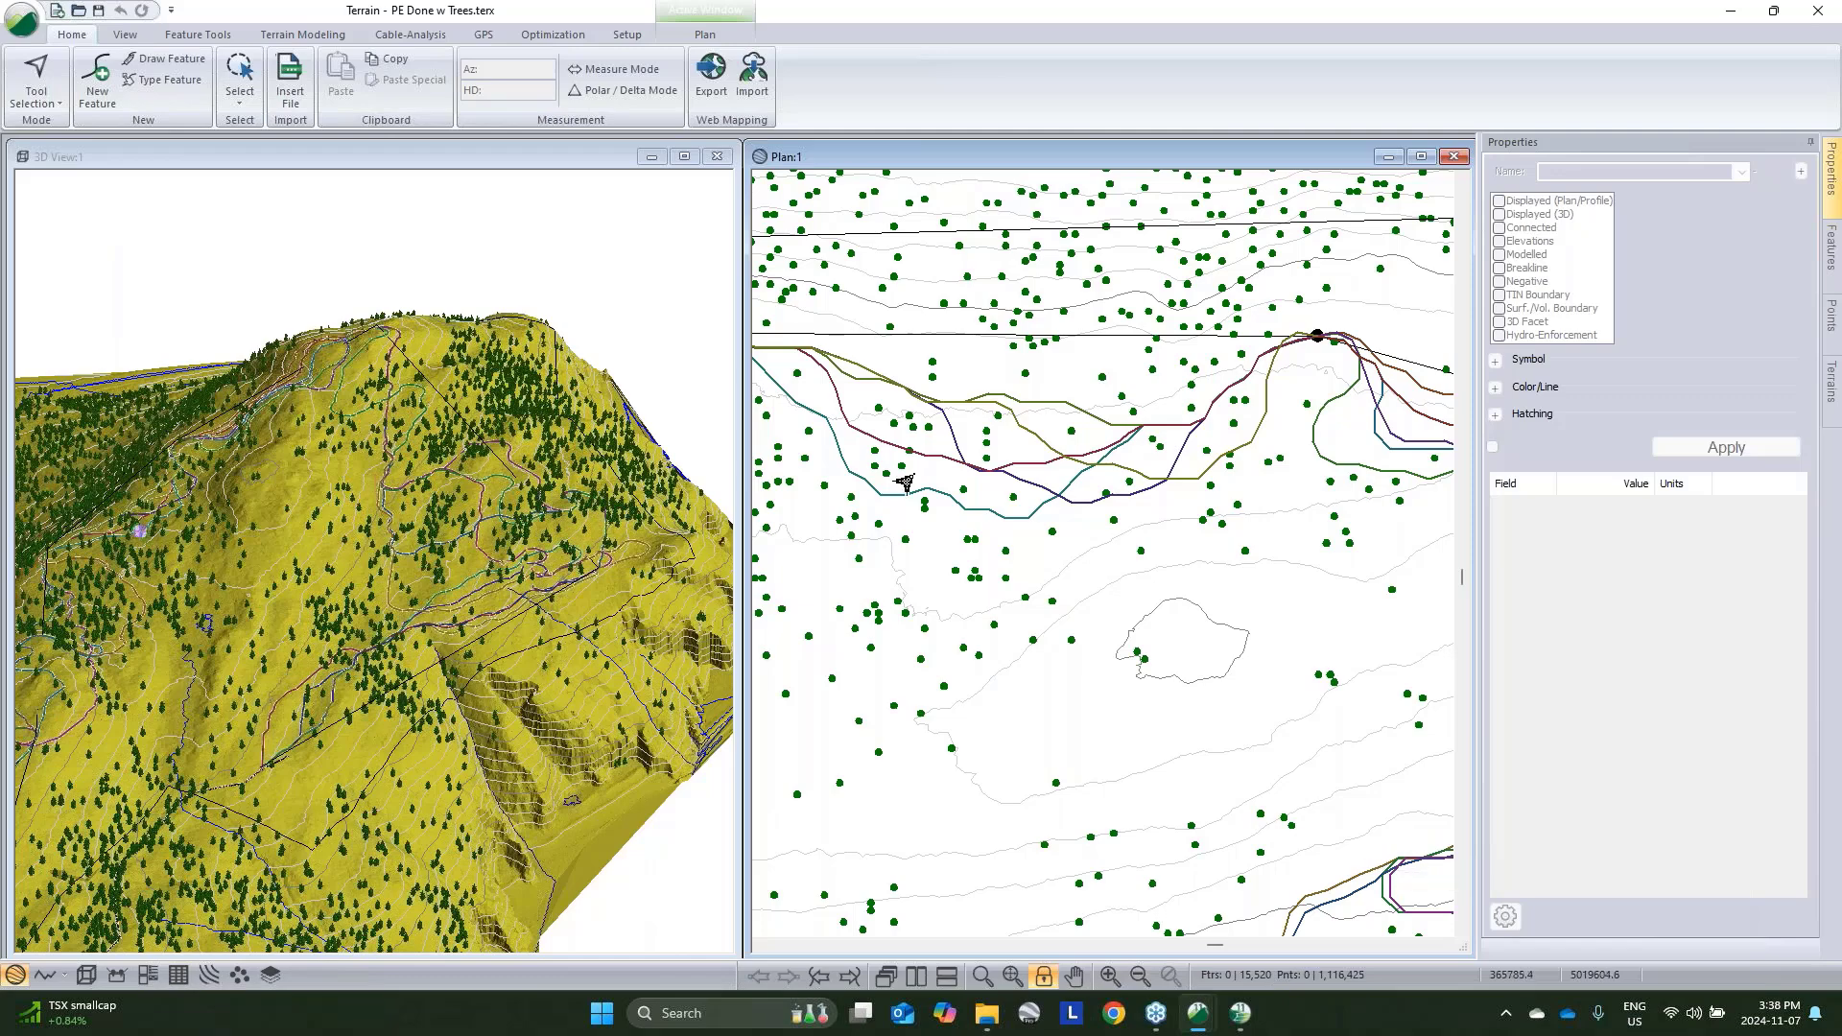
pyautogui.scroll(-2, 895, 504)
pyautogui.scroll(-2, 1234, 527)
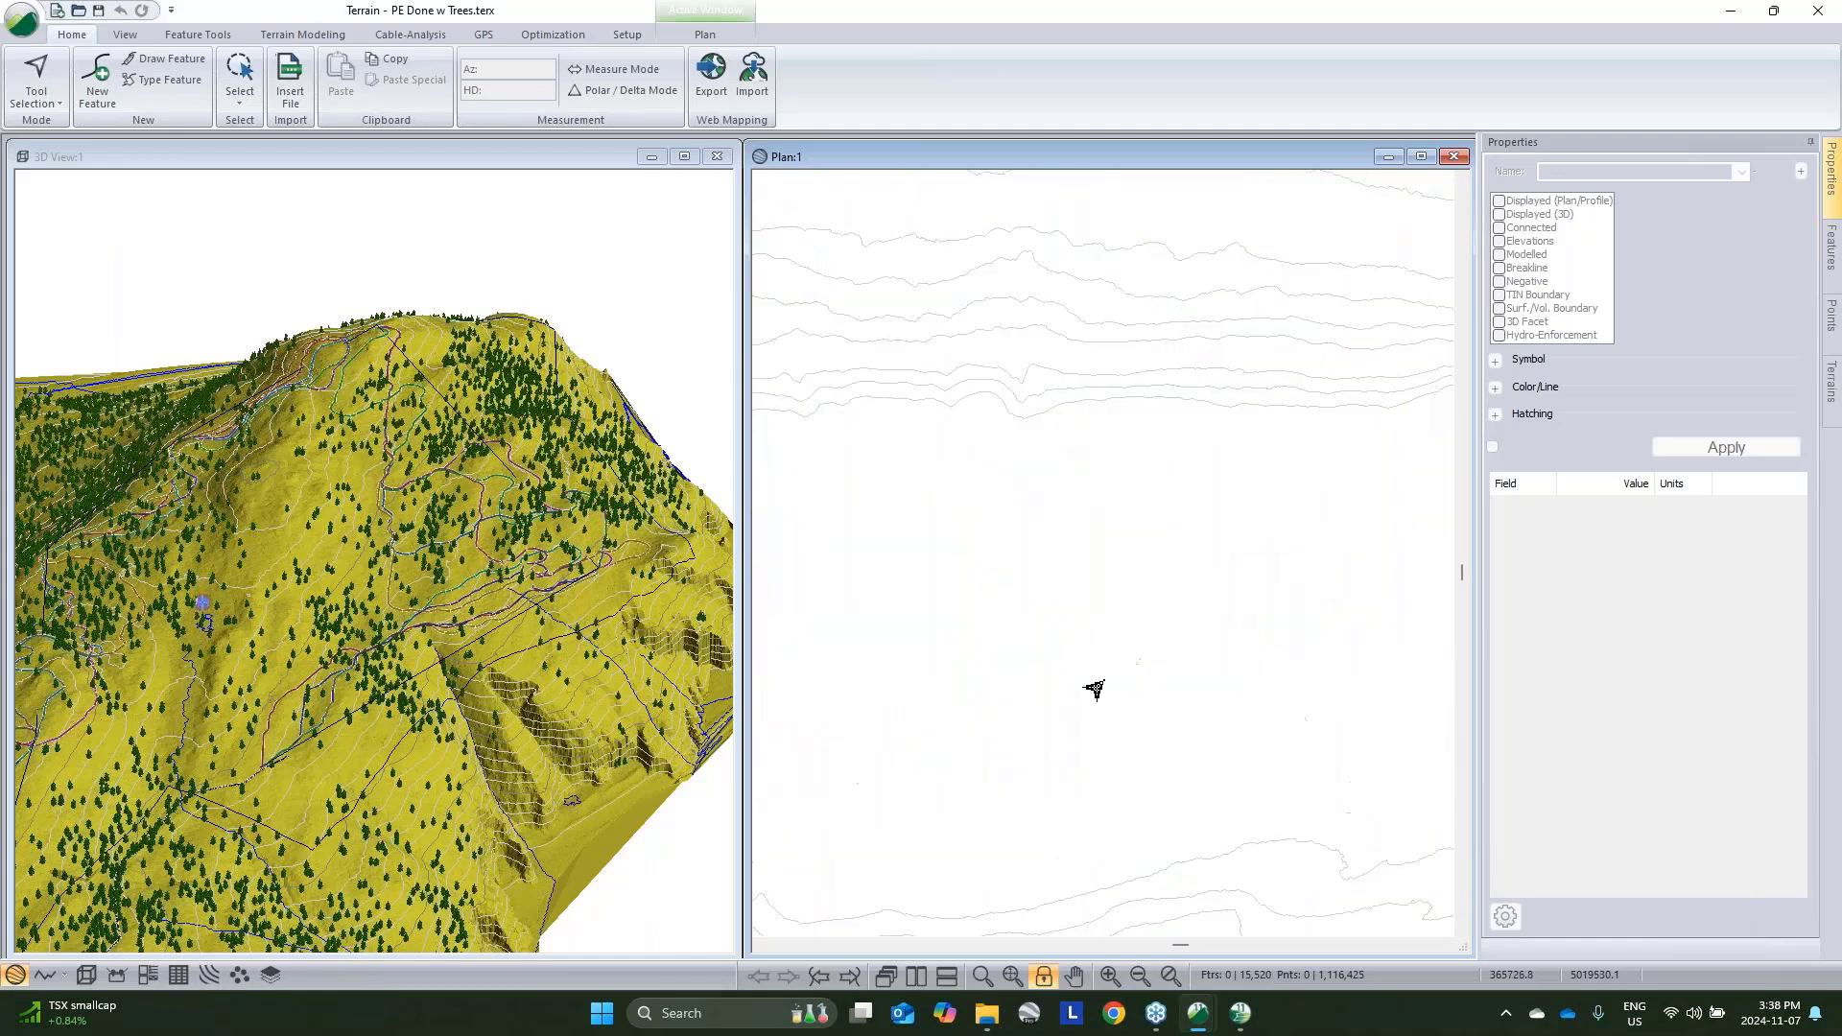
pyautogui.moveTo(844, 737); pyautogui.dragTo(1178, 591, button='middle')
pyautogui.rightClick(1099, 495)
pyautogui.click(1176, 691)
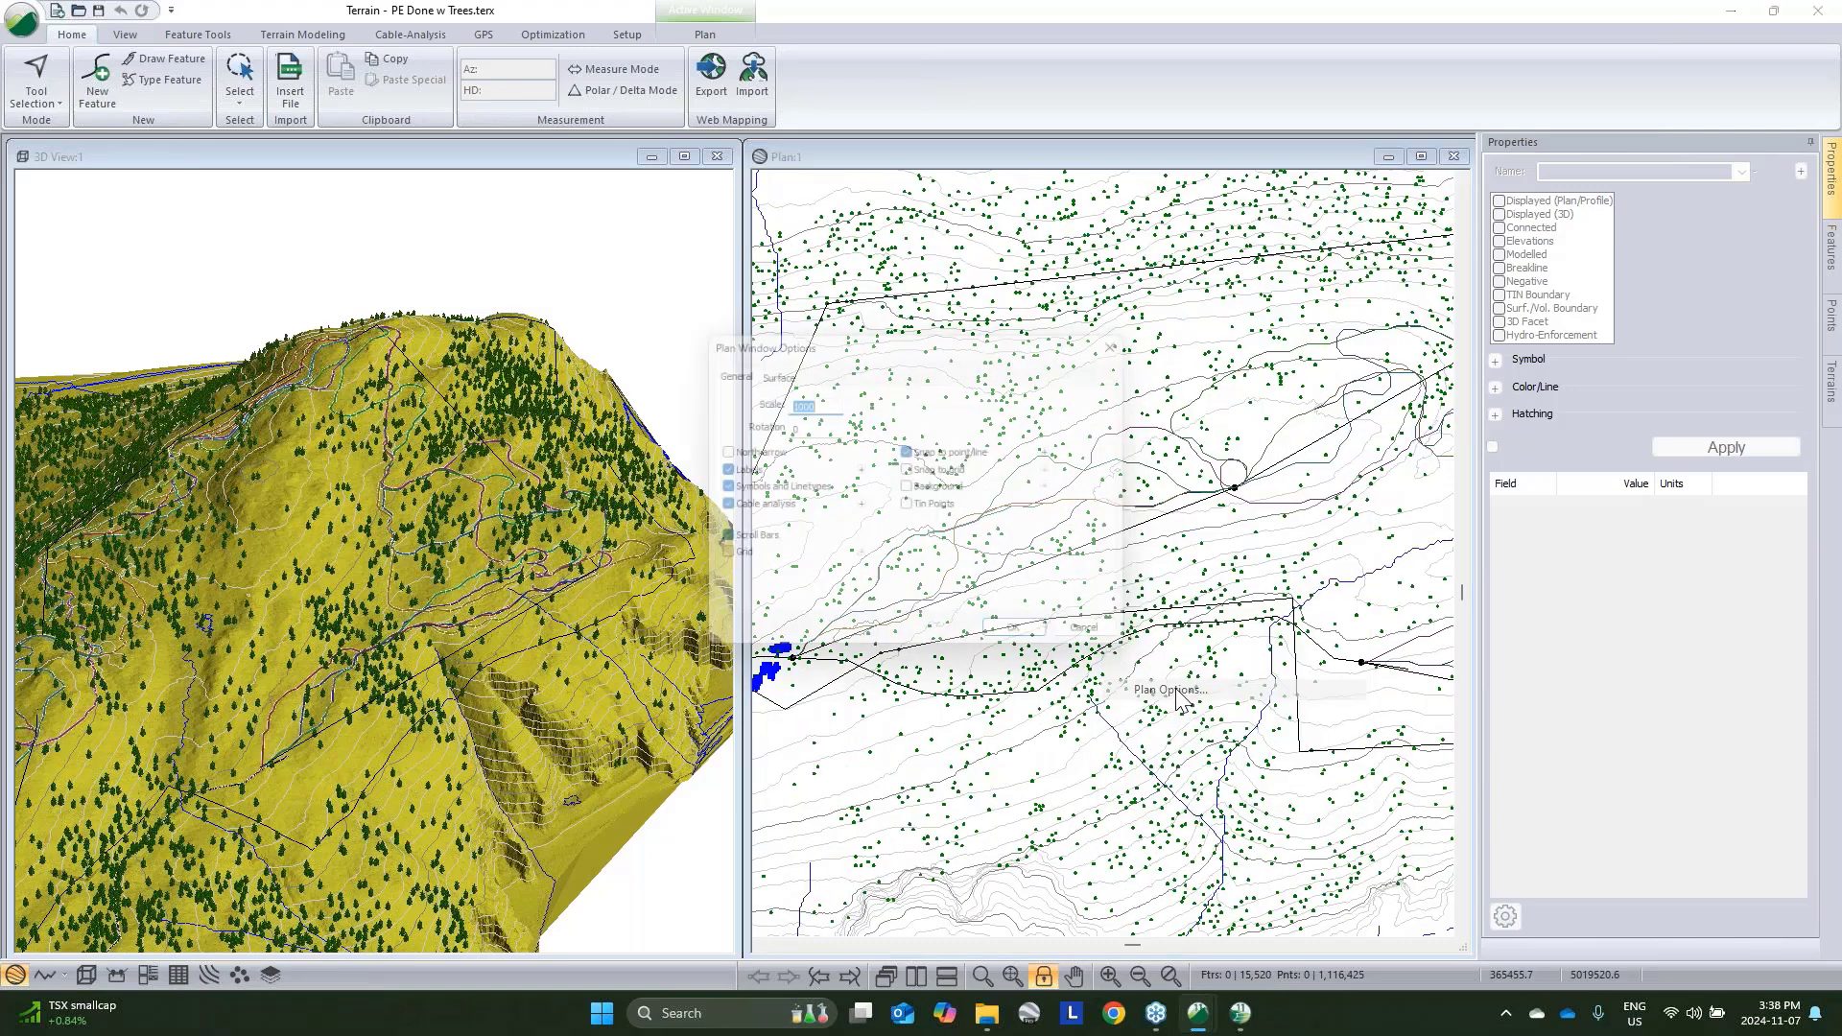
pyautogui.click(924, 491)
pyautogui.click(1029, 644)
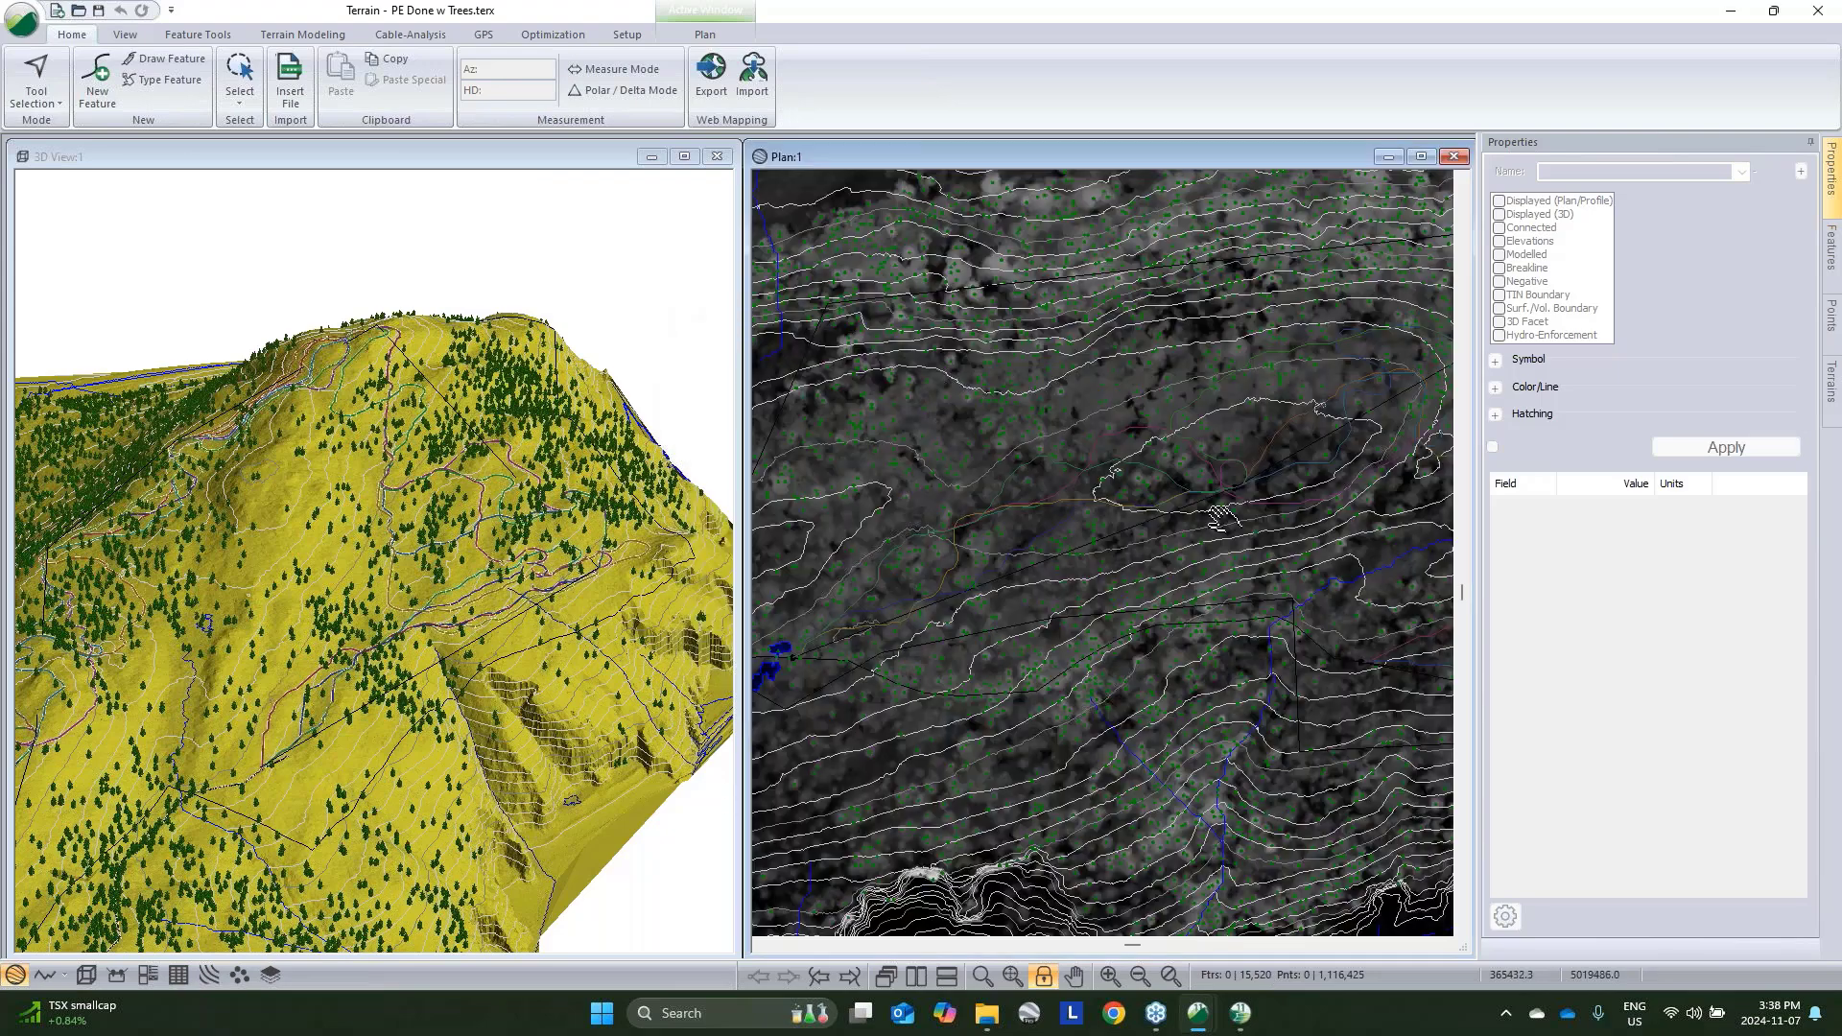
# View the Path Explorer construction zone parameters for the Polylines (14720) tree set, including the crossing cost, and leave without changes
pyautogui.scroll(5, 1219, 518)
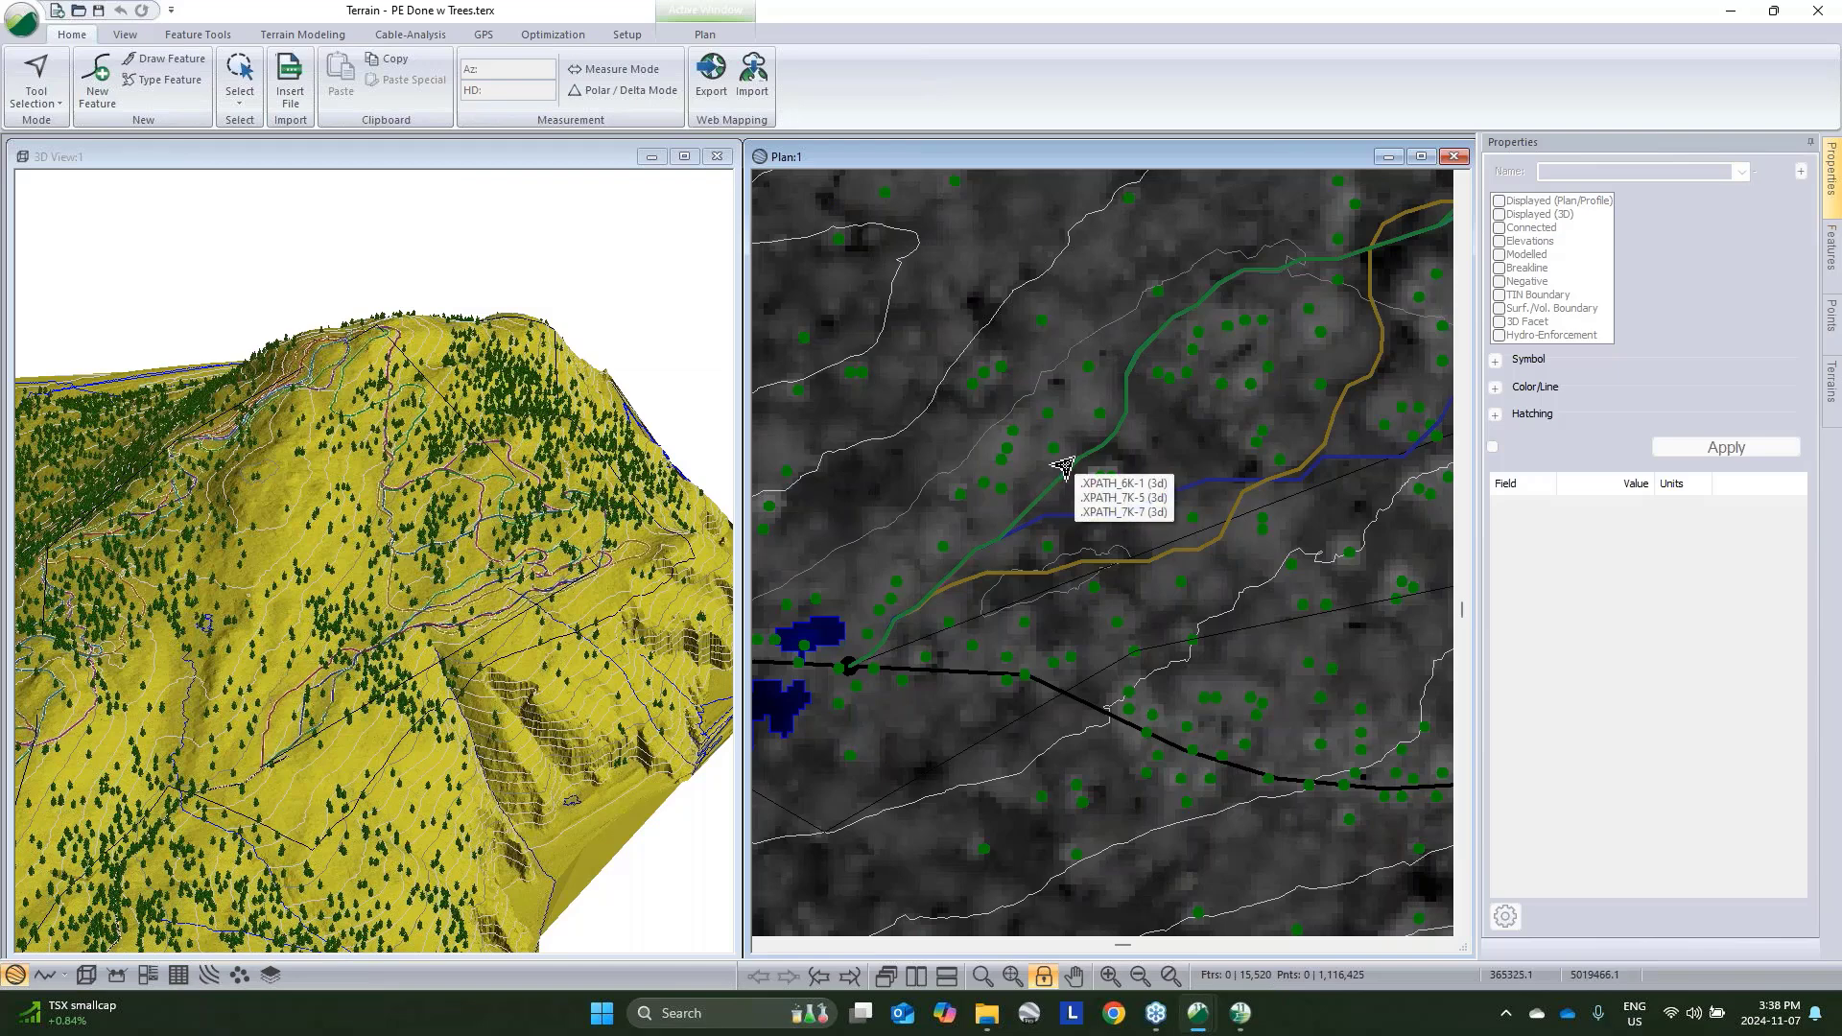
pyautogui.scroll(-2, 1183, 558)
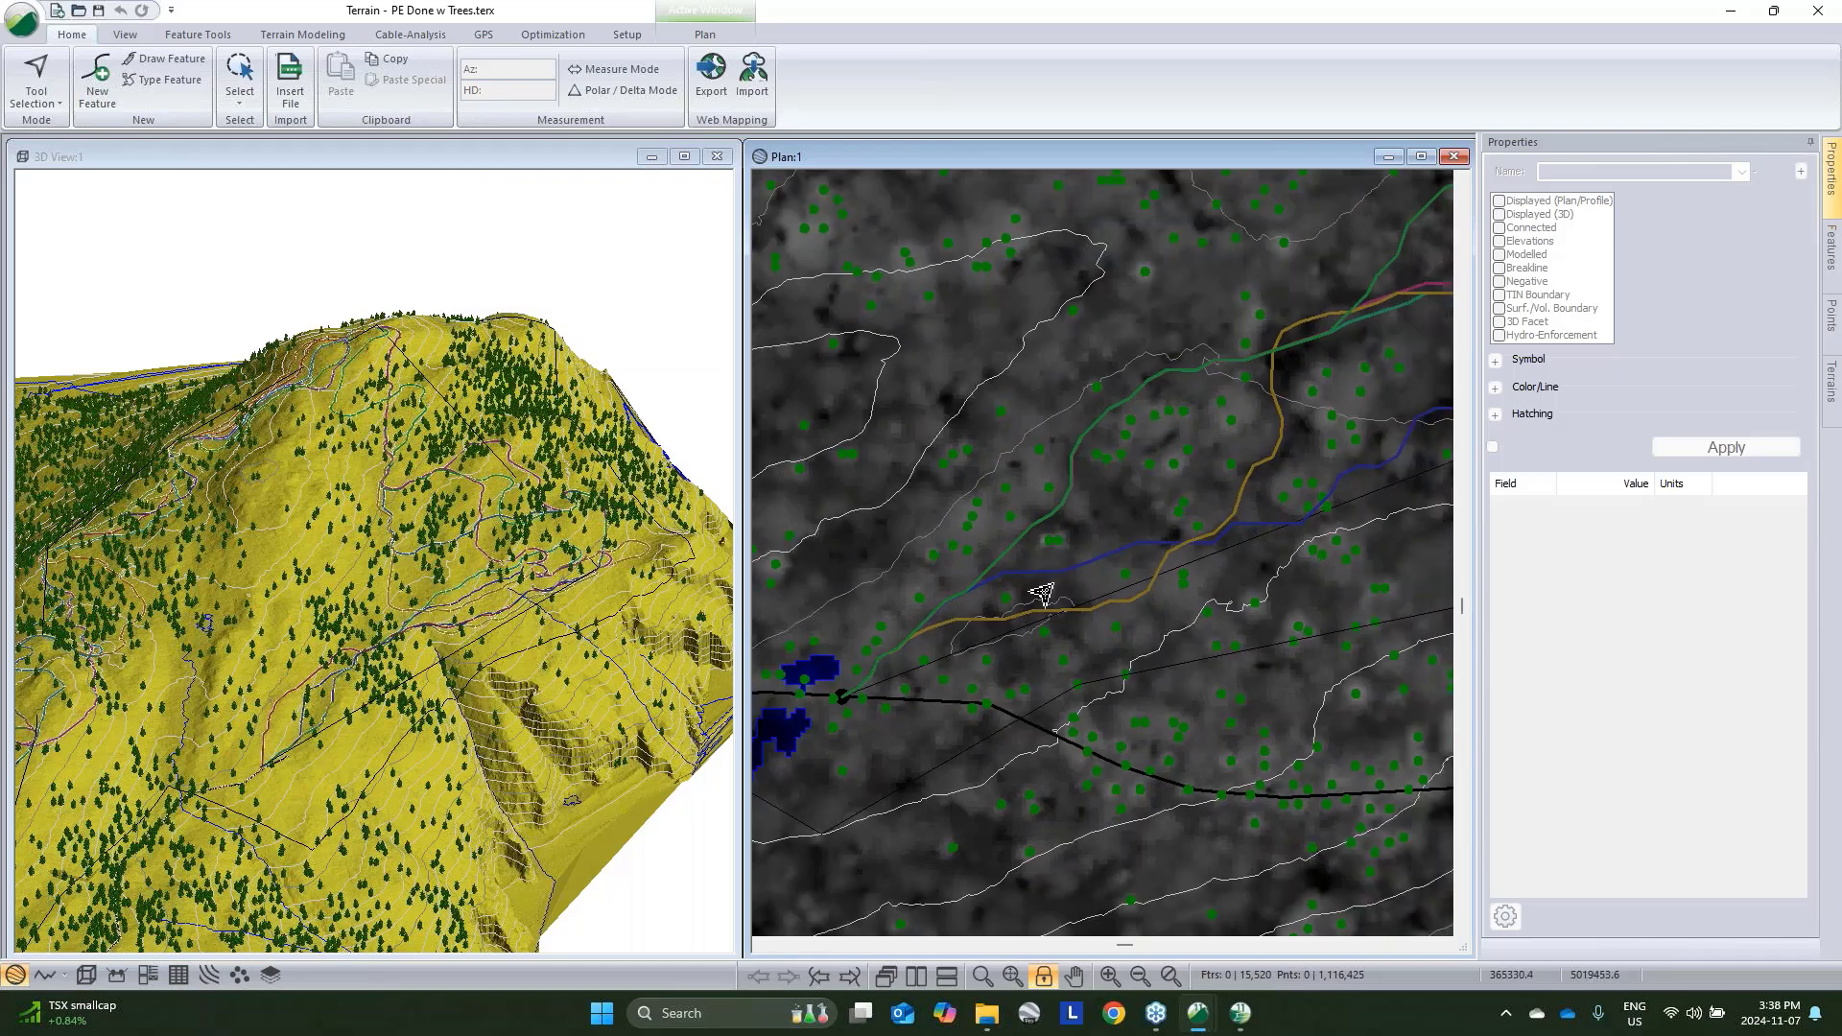
pyautogui.click(552, 34)
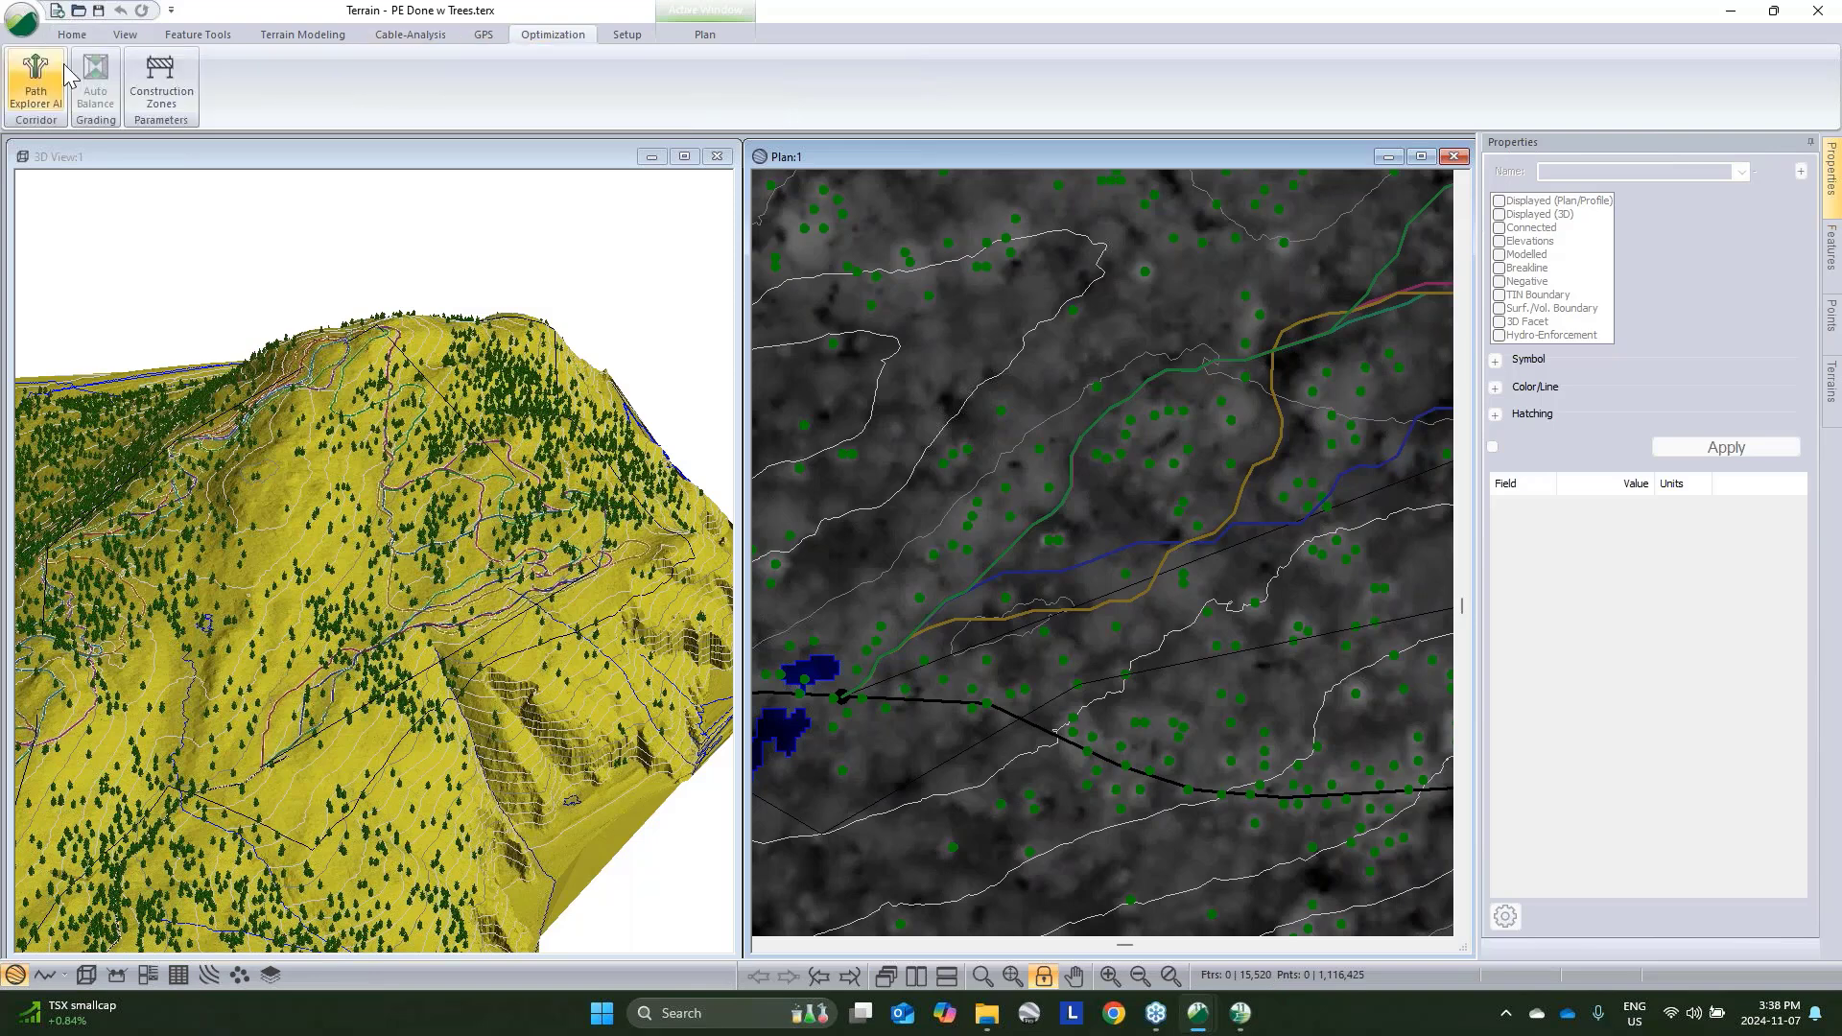
pyautogui.click(35, 84)
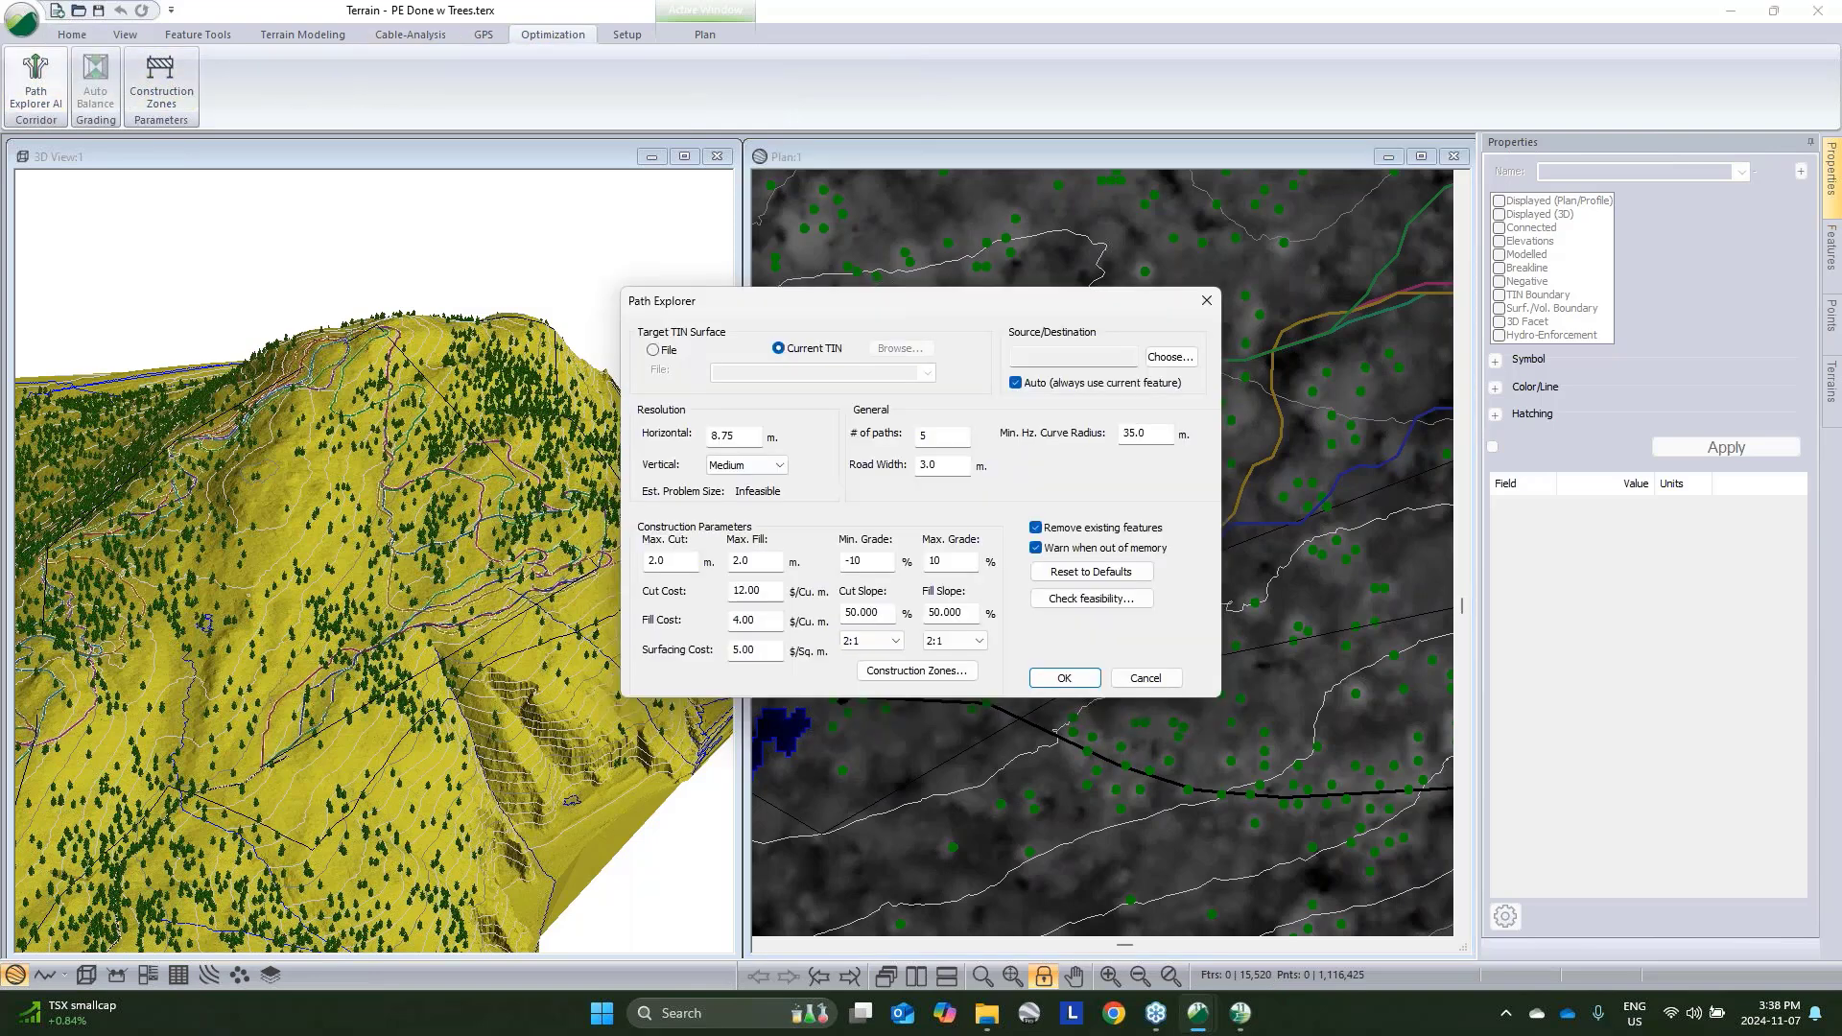
pyautogui.click(916, 671)
pyautogui.click(793, 407)
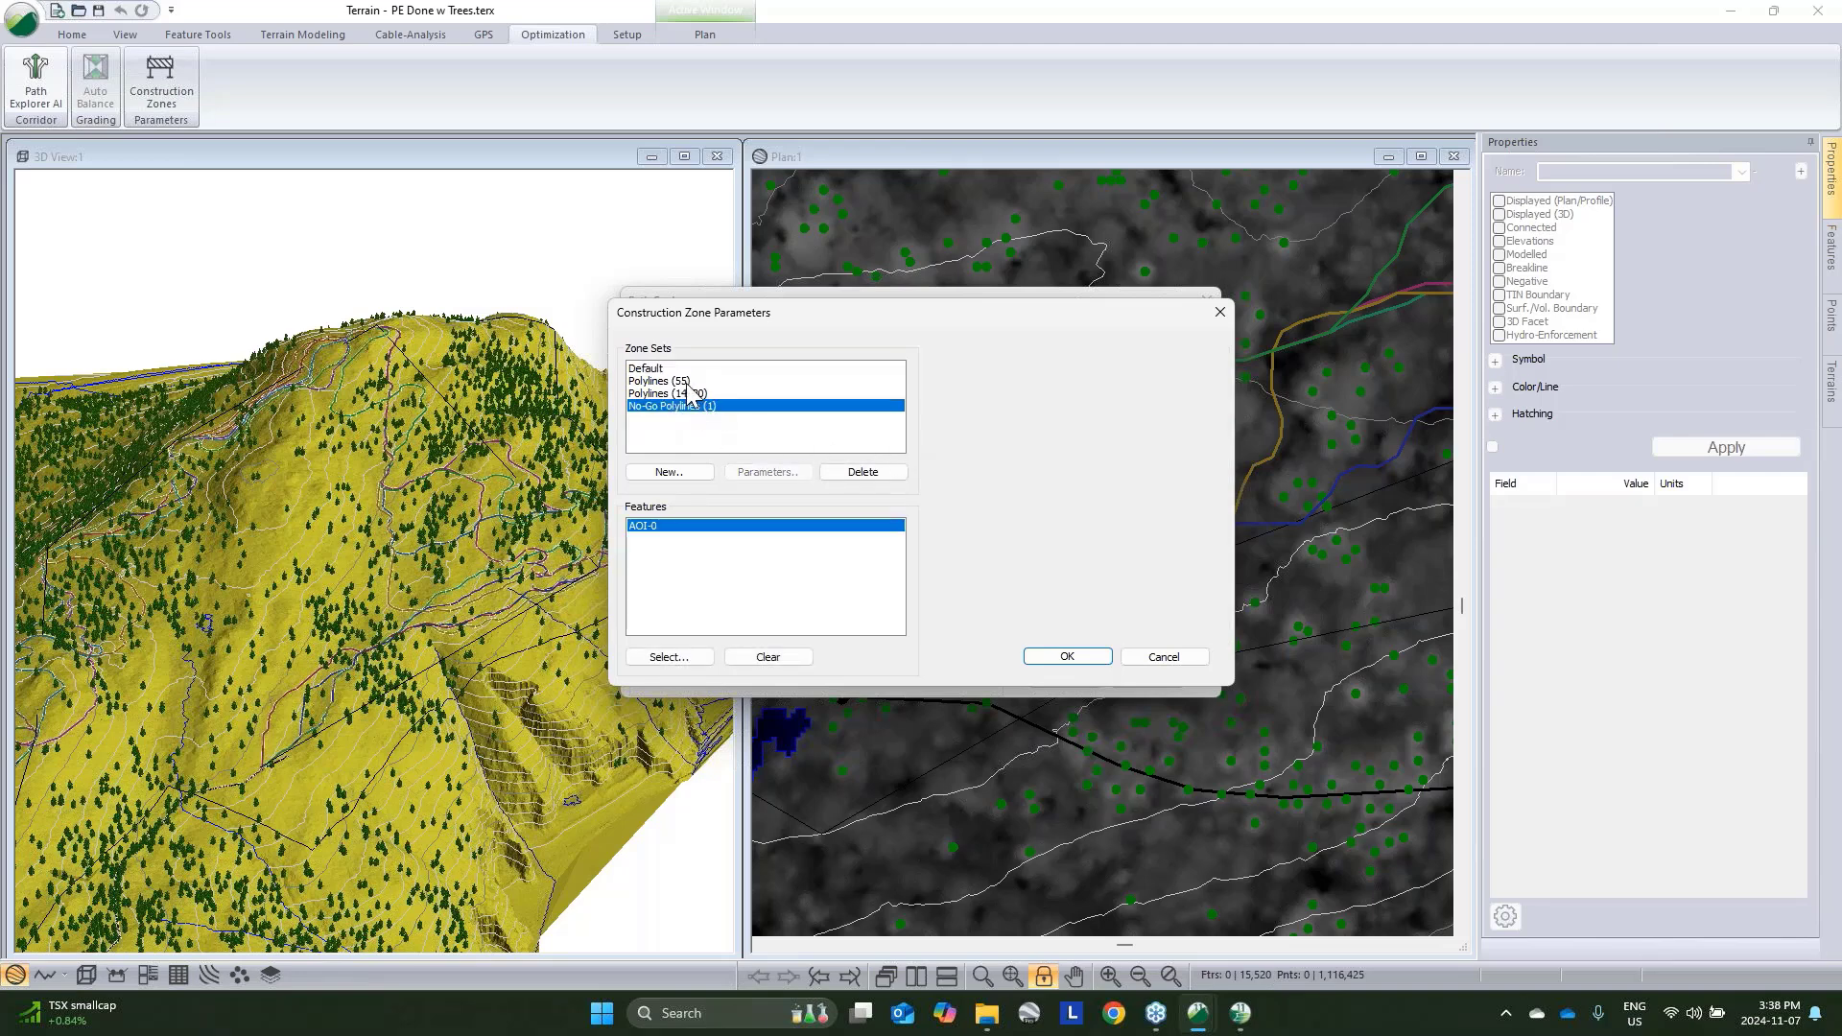
pyautogui.click(692, 394)
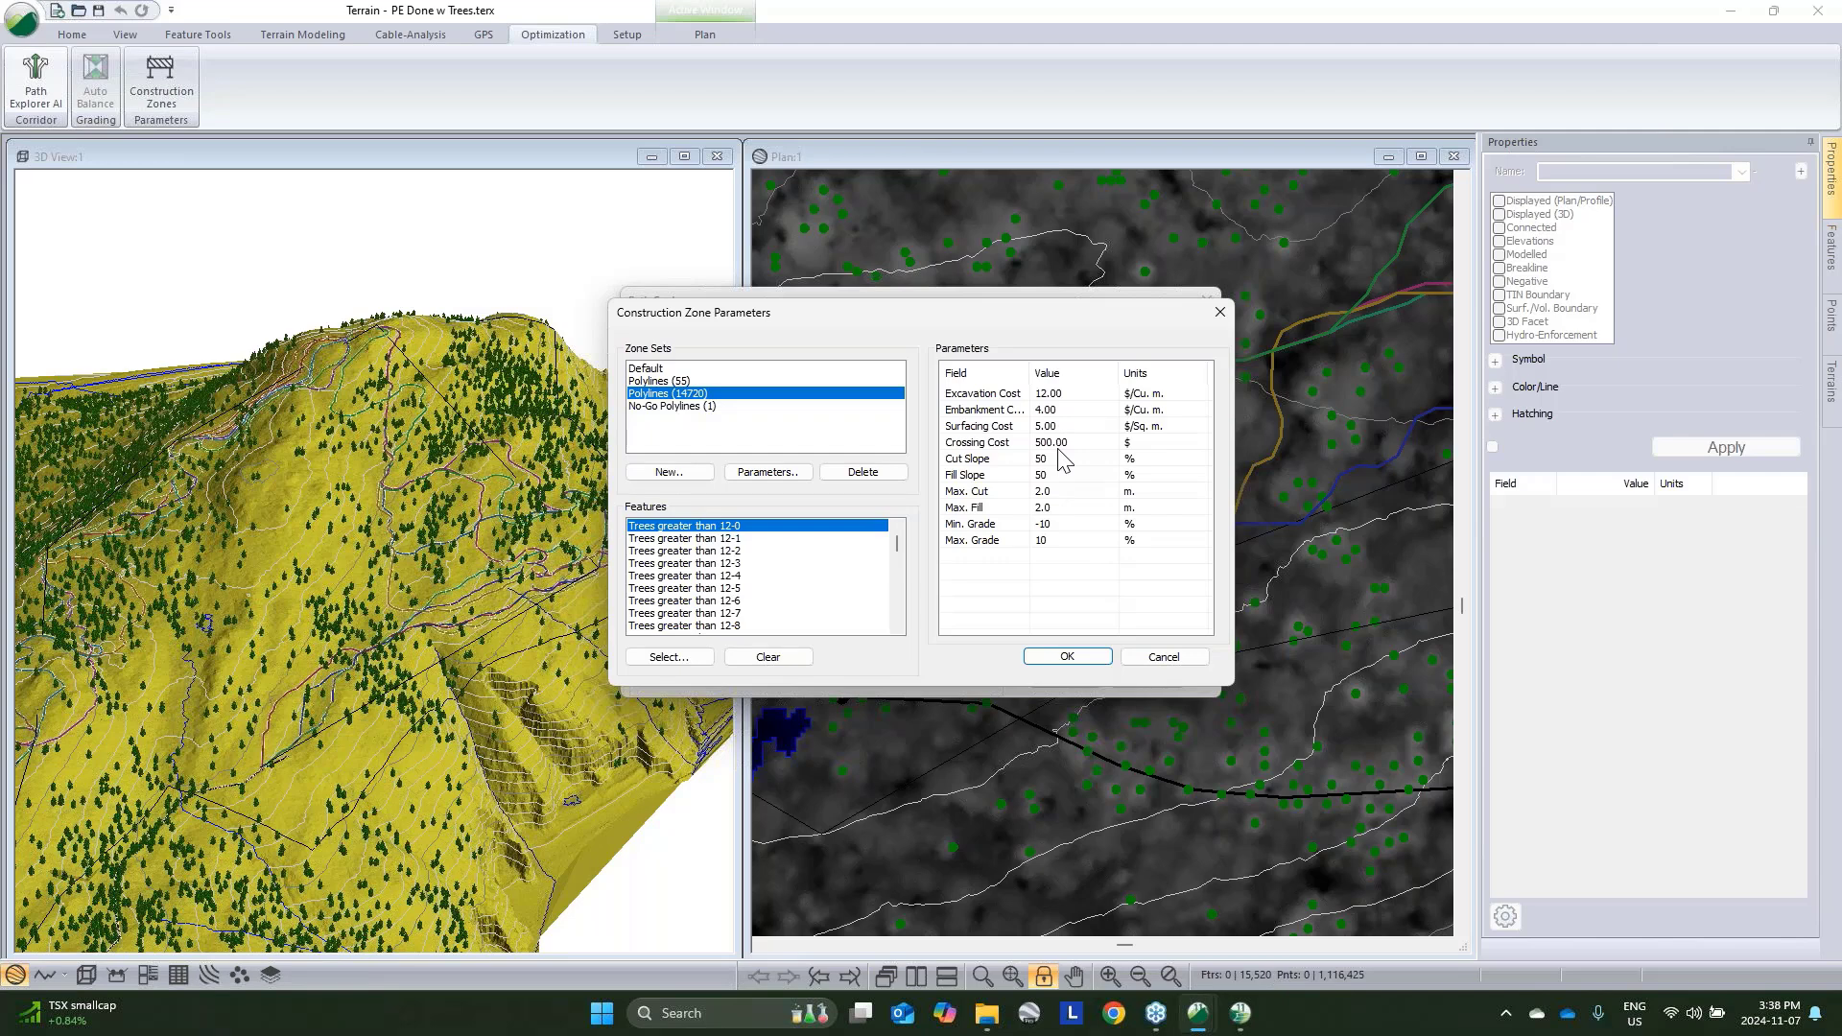
pyautogui.click(1164, 657)
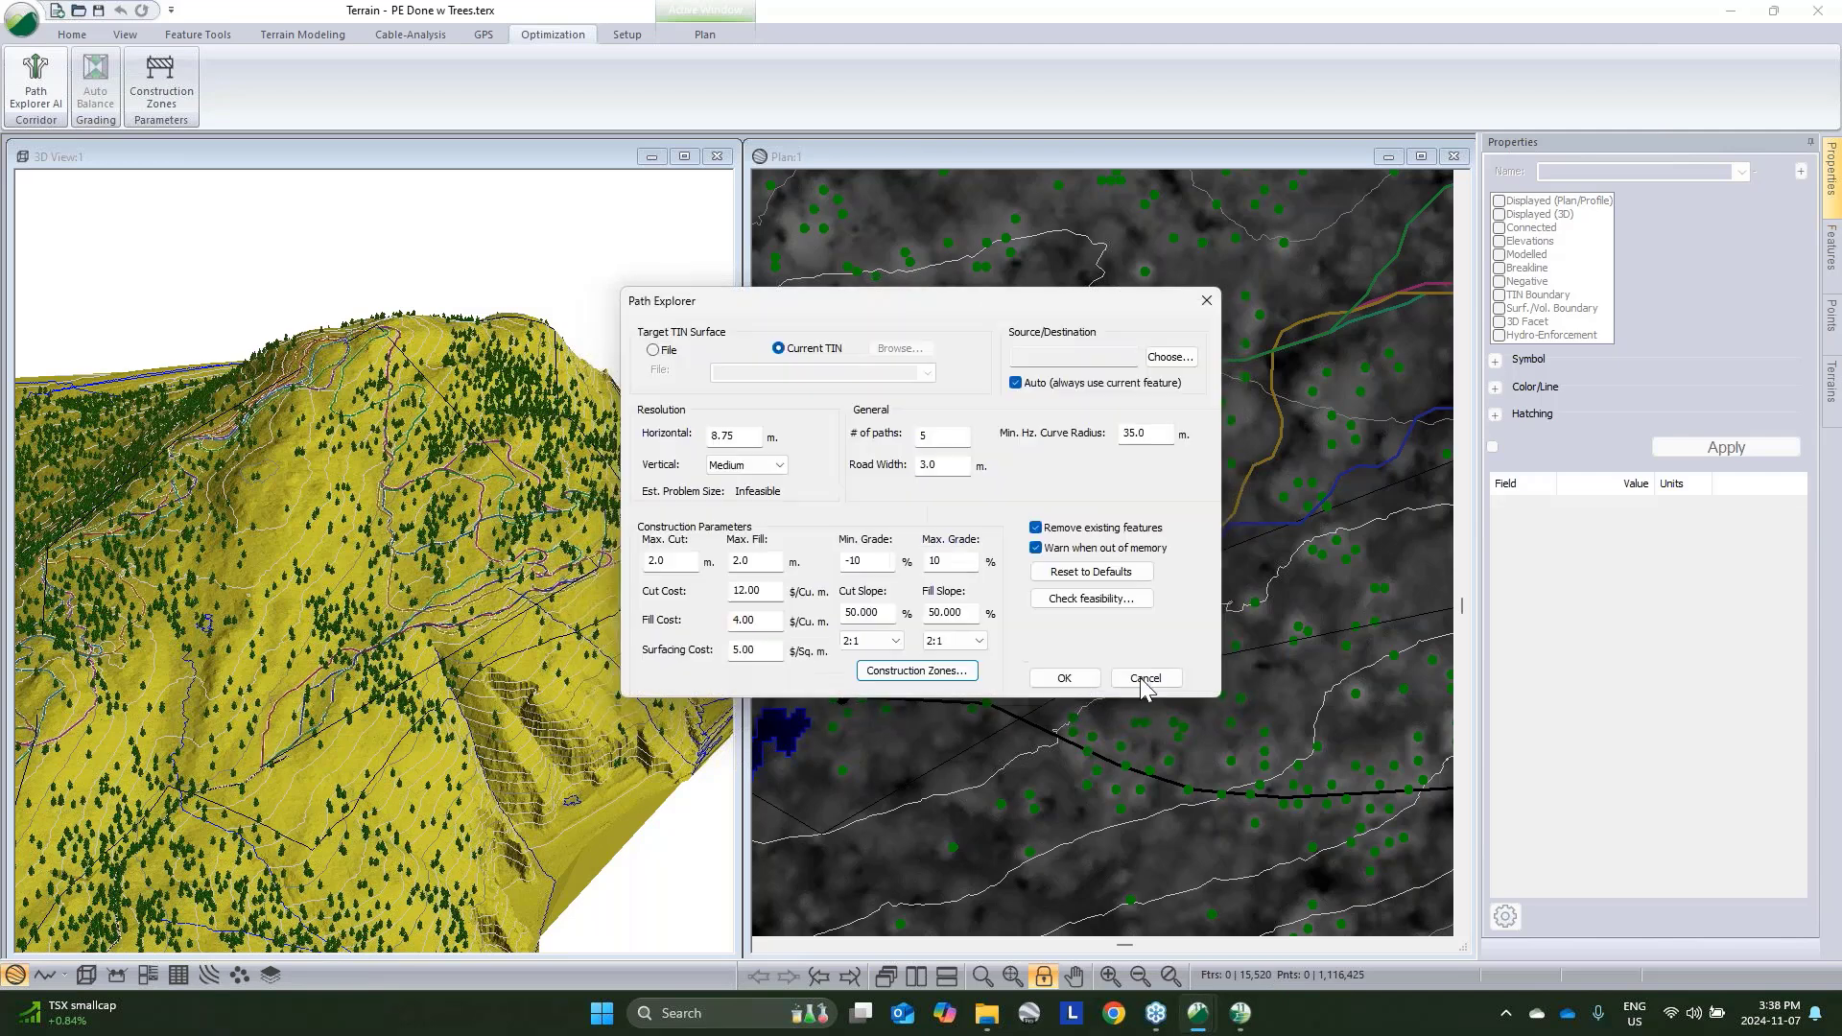
pyautogui.click(1148, 672)
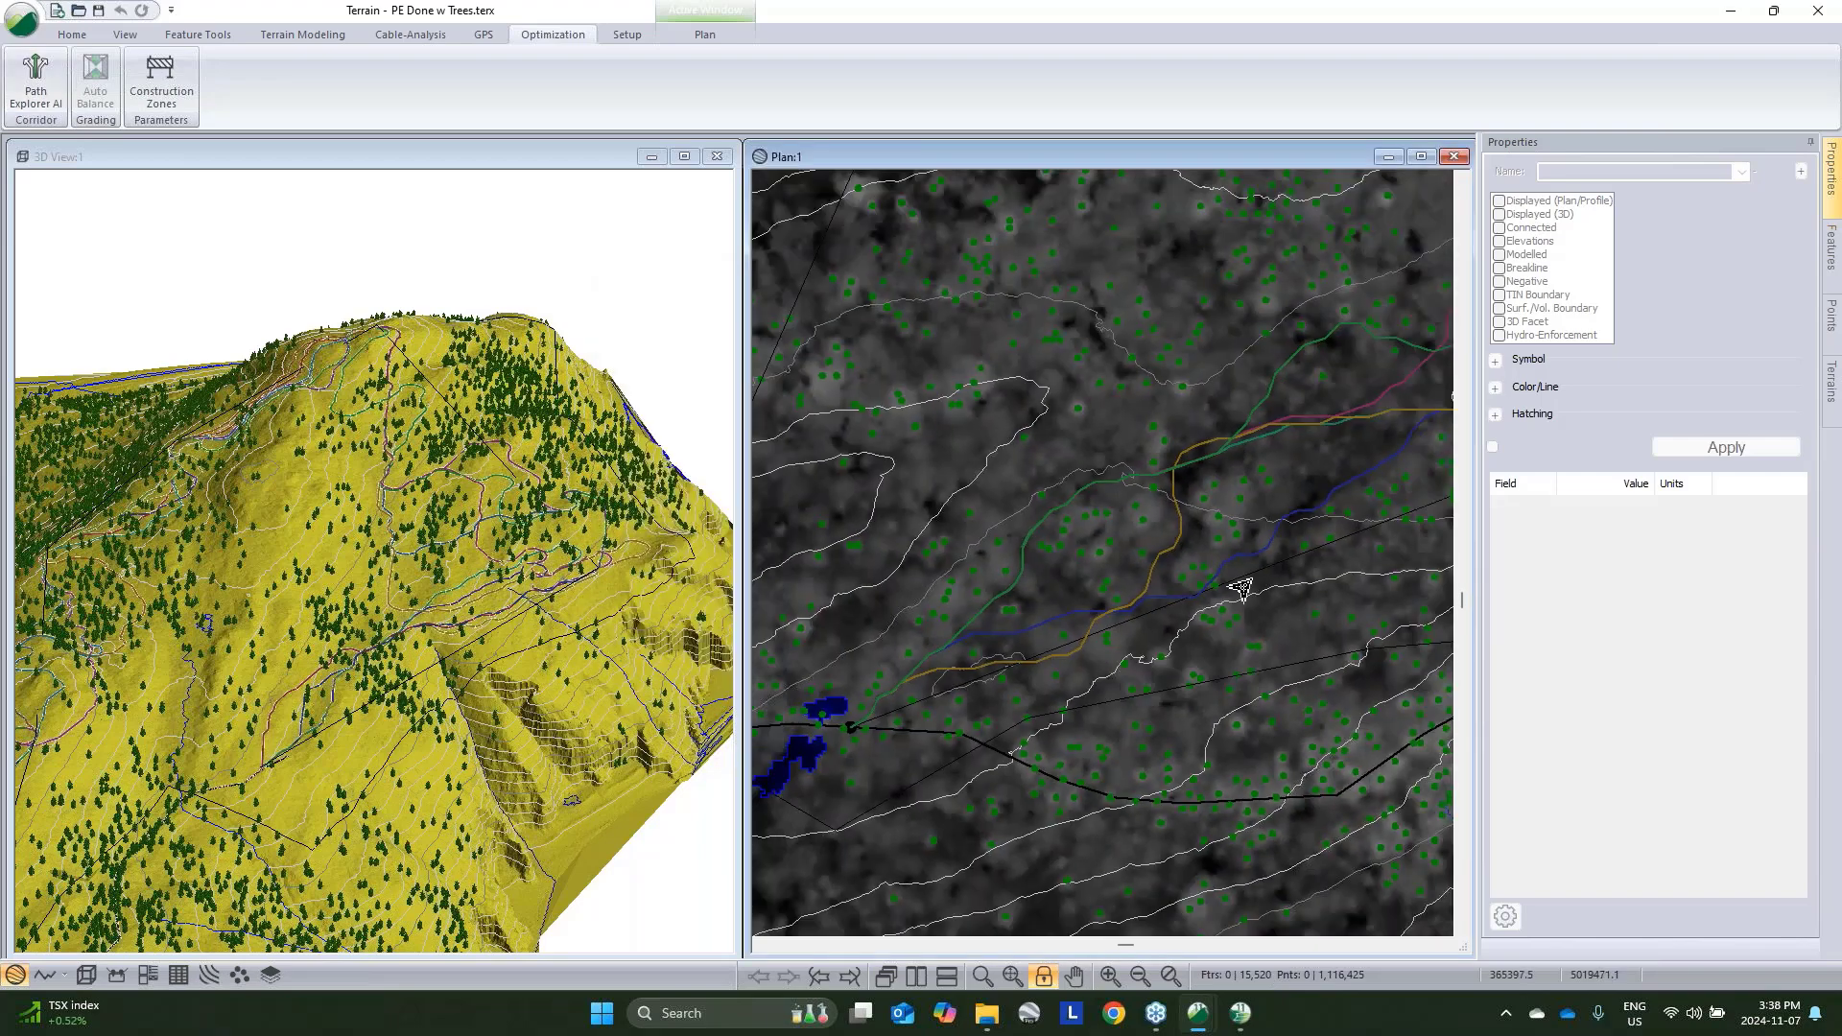
# Examine how the explored paths run between the trees and contours in the plan view, and select a tree feature near the hilltop
pyautogui.scroll(-3, 1172, 650)
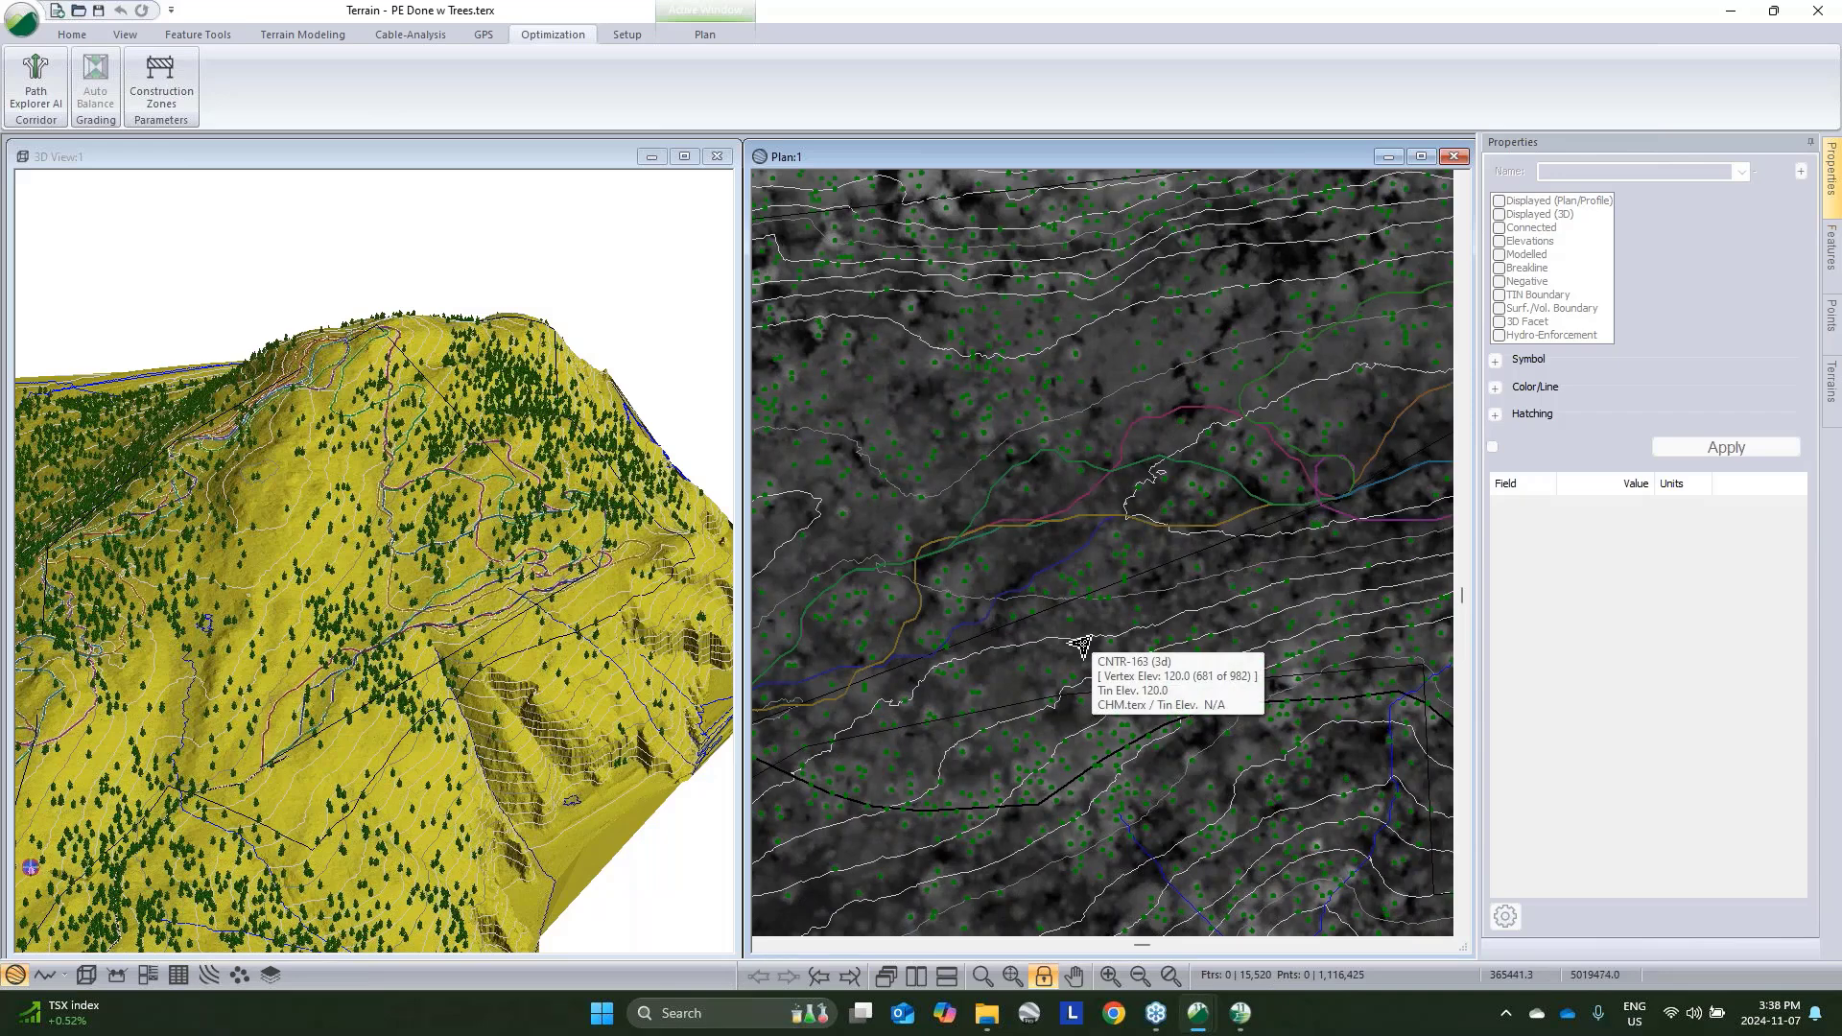
pyautogui.moveTo(1052, 650); pyautogui.dragTo(1194, 590, button='middle')
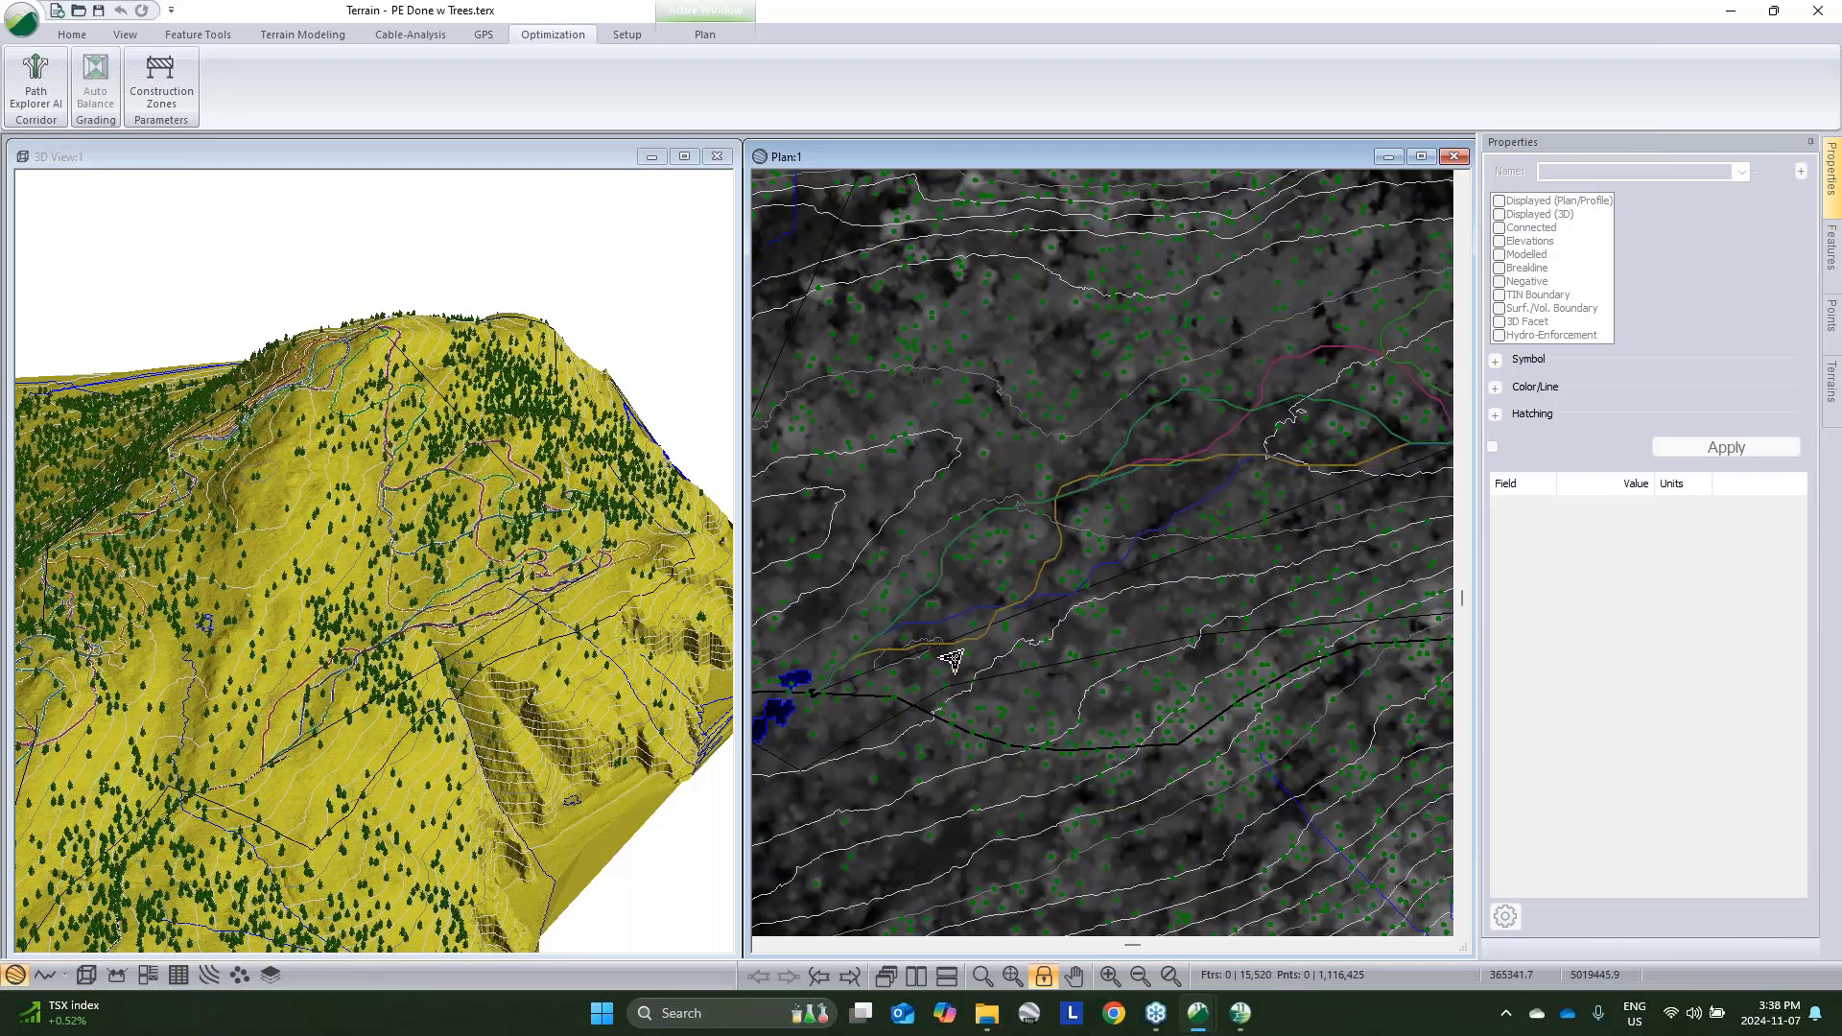
pyautogui.scroll(1, 983, 645)
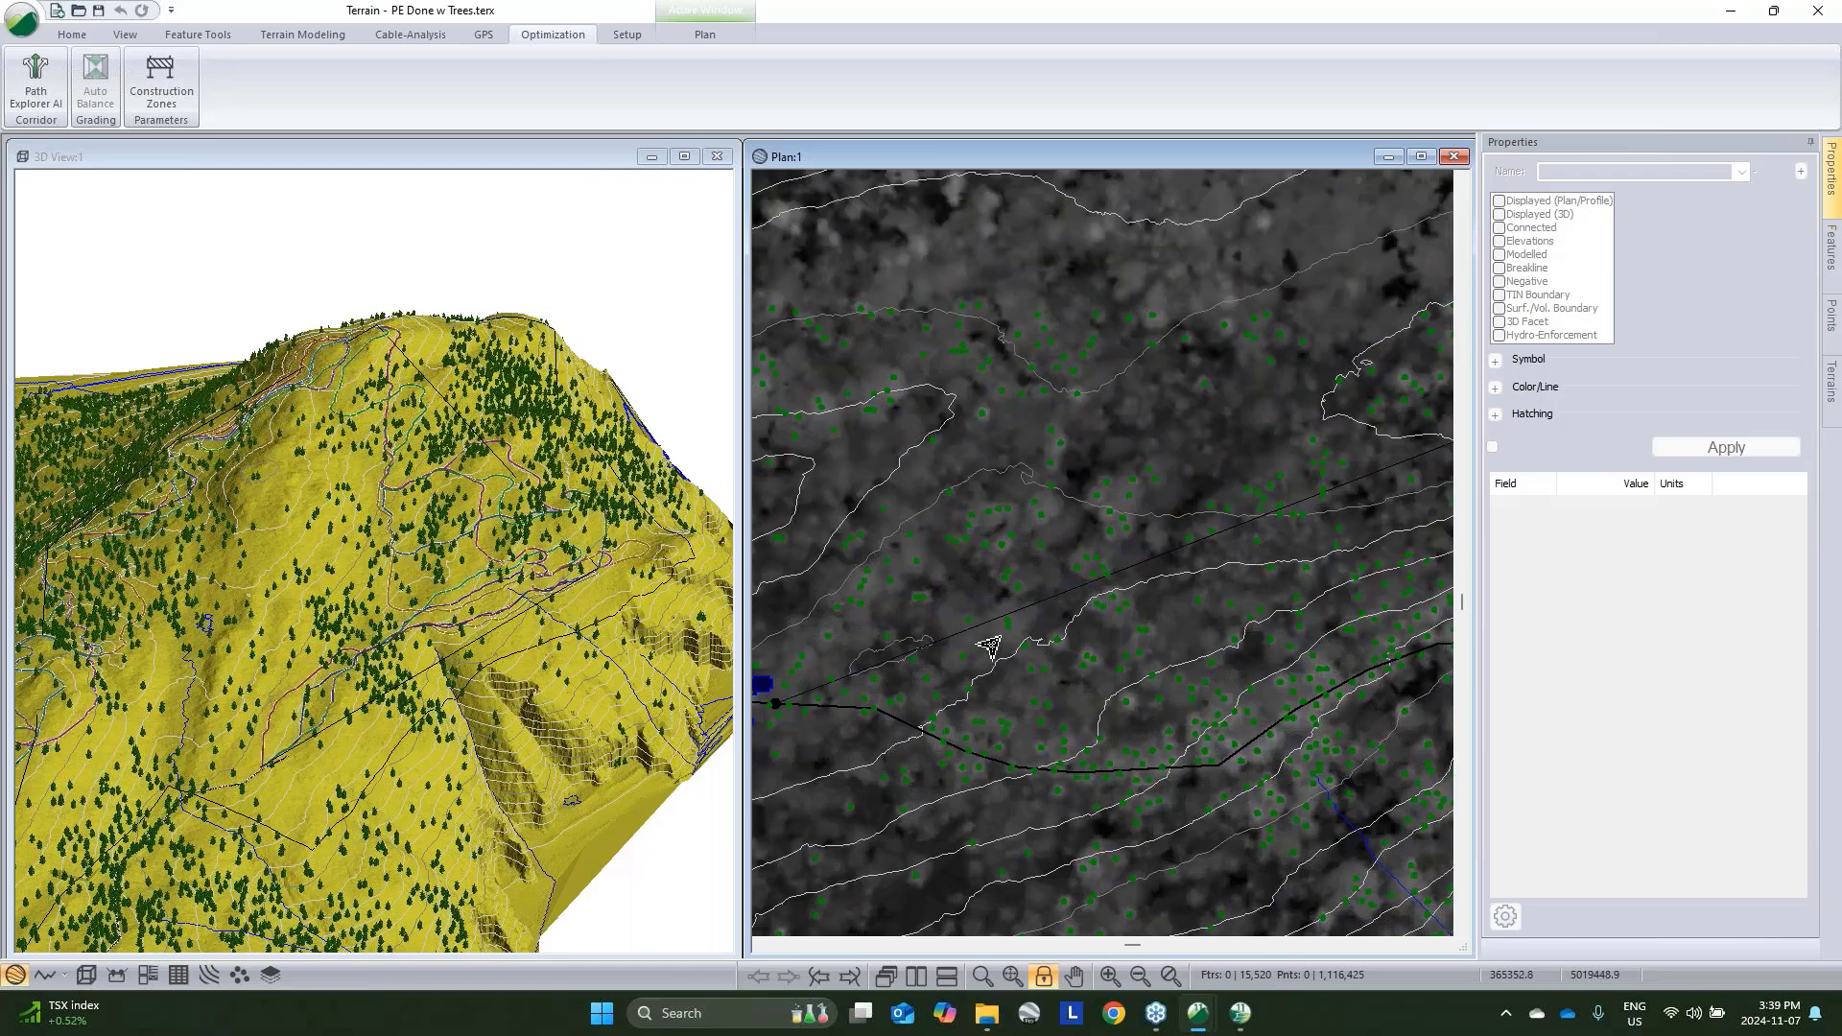
pyautogui.moveTo(1085, 497); pyautogui.dragTo(1046, 530, button='middle')
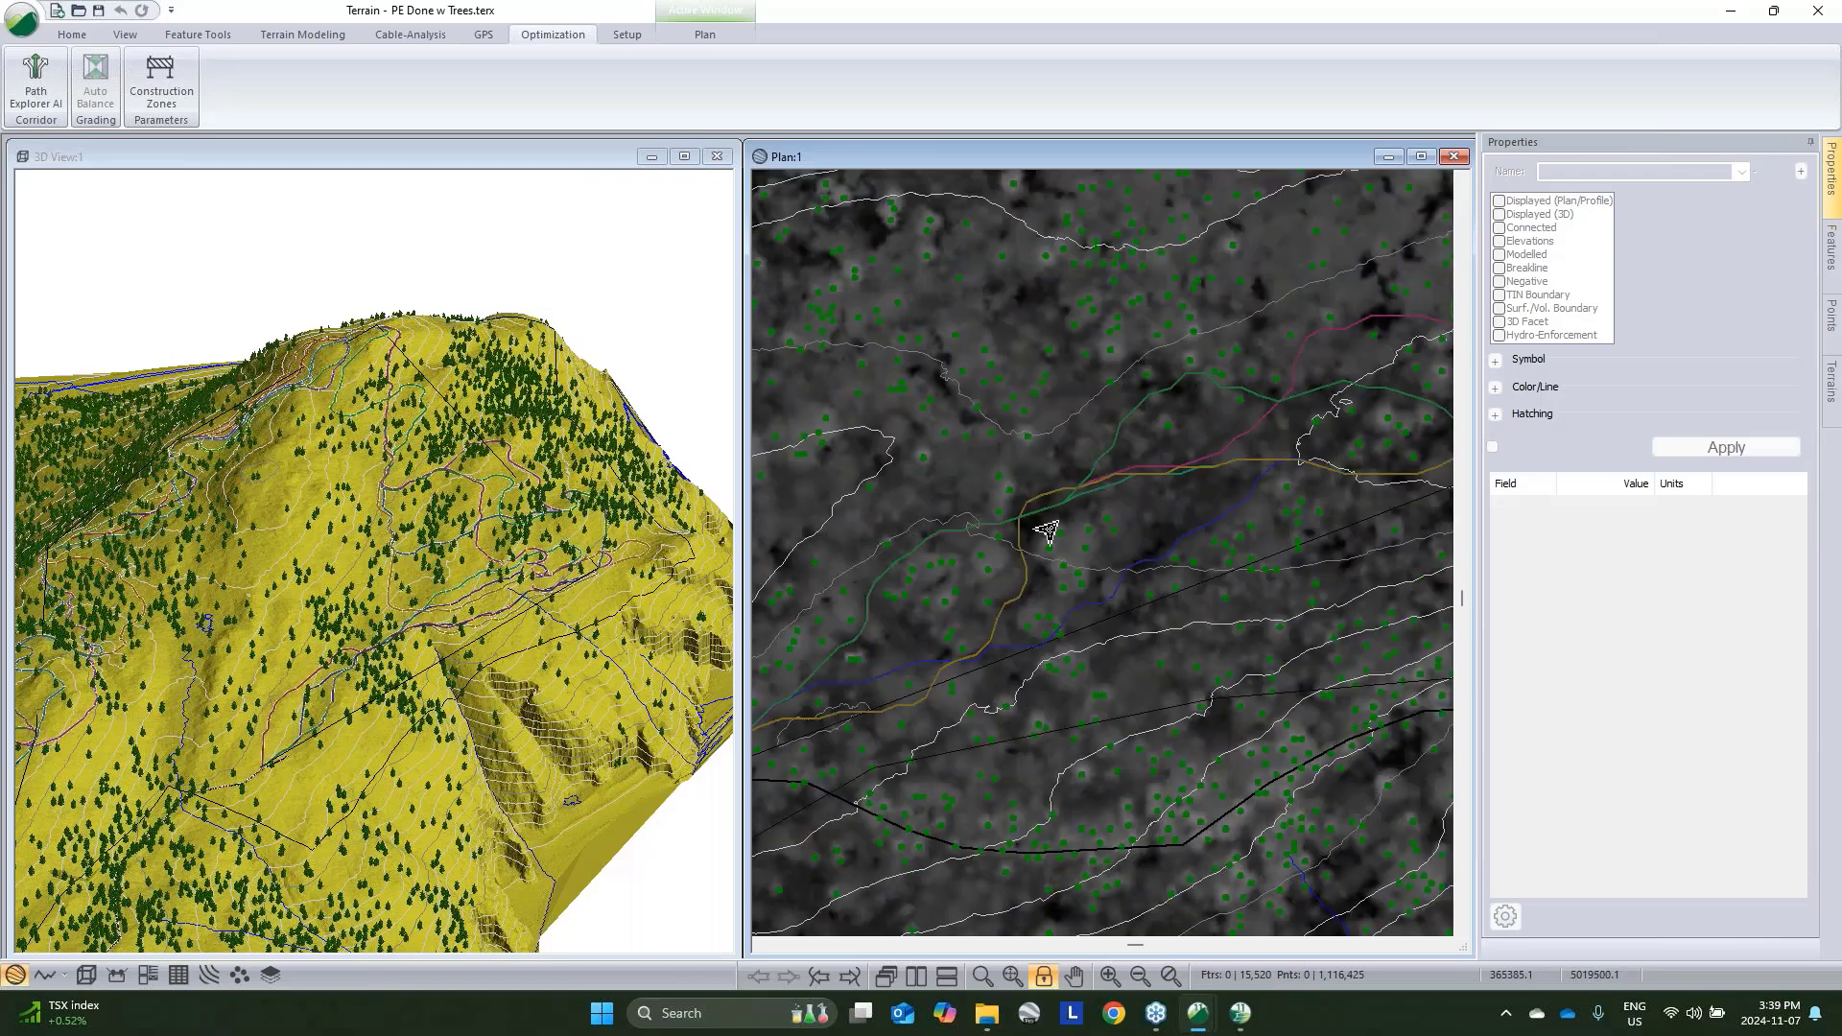
pyautogui.scroll(2, 1117, 519)
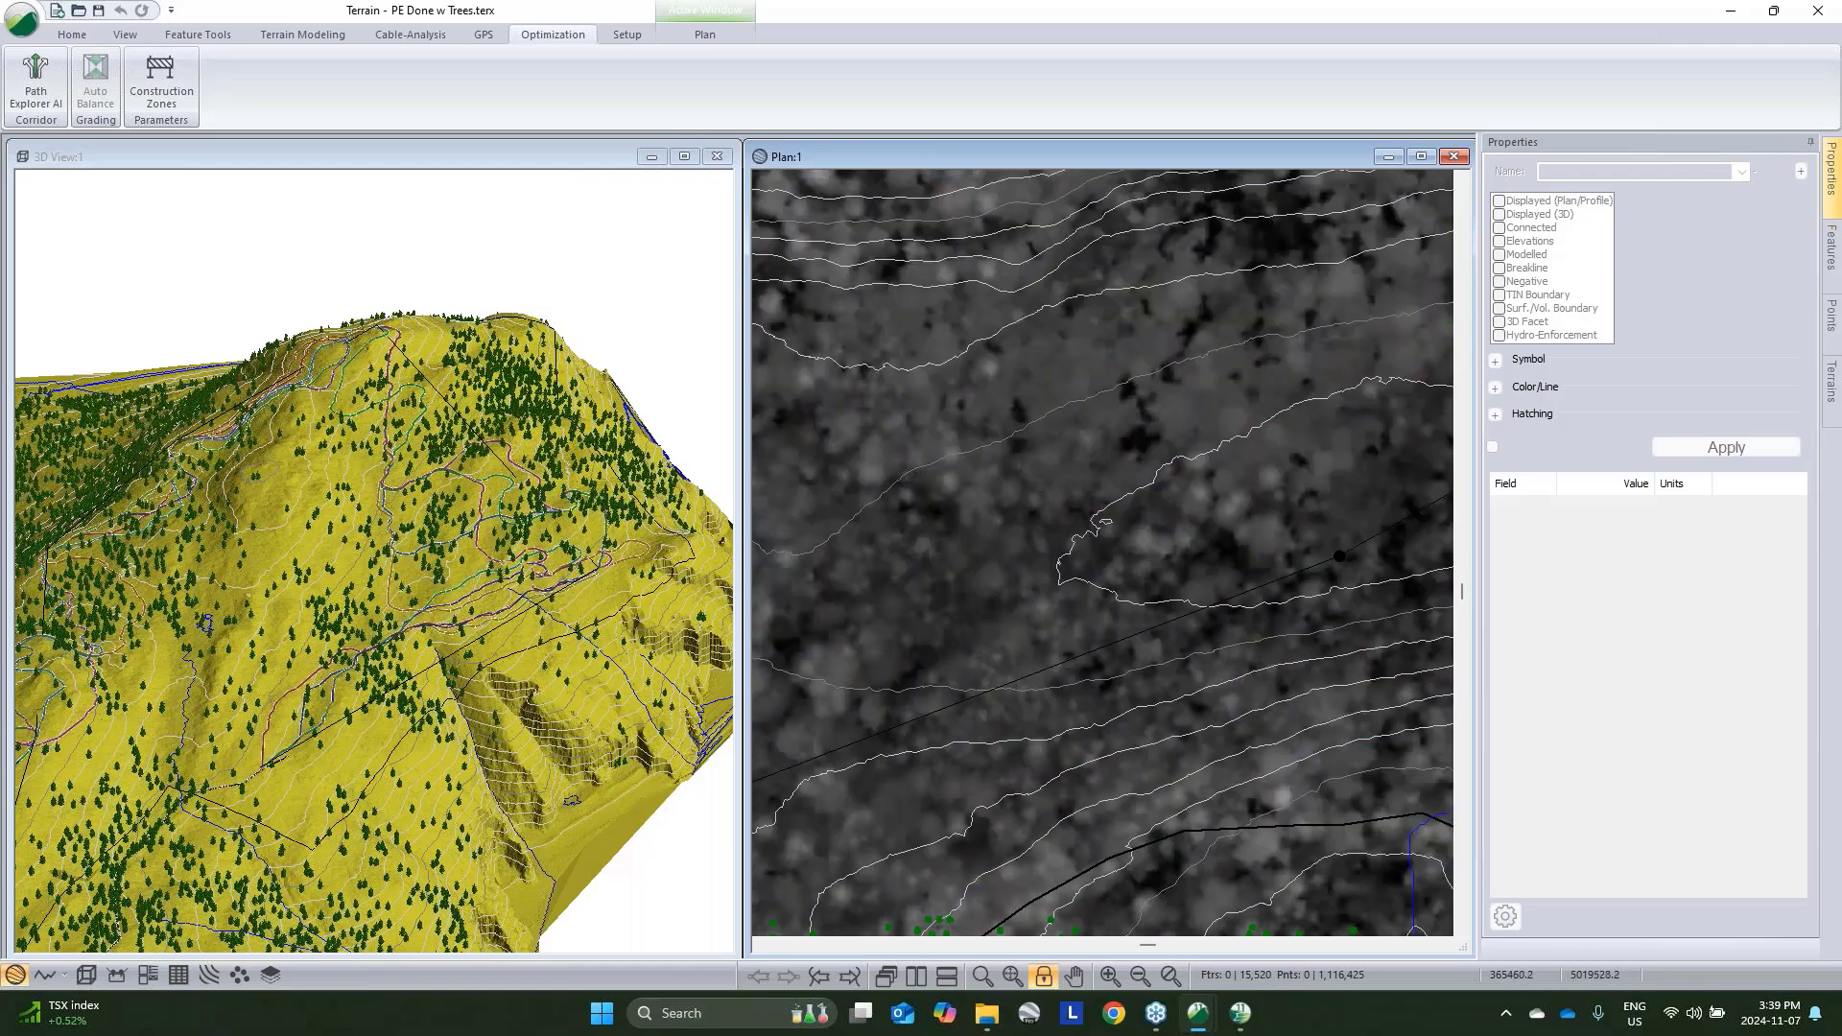
pyautogui.moveTo(1220, 549); pyautogui.dragTo(1022, 583, button='middle')
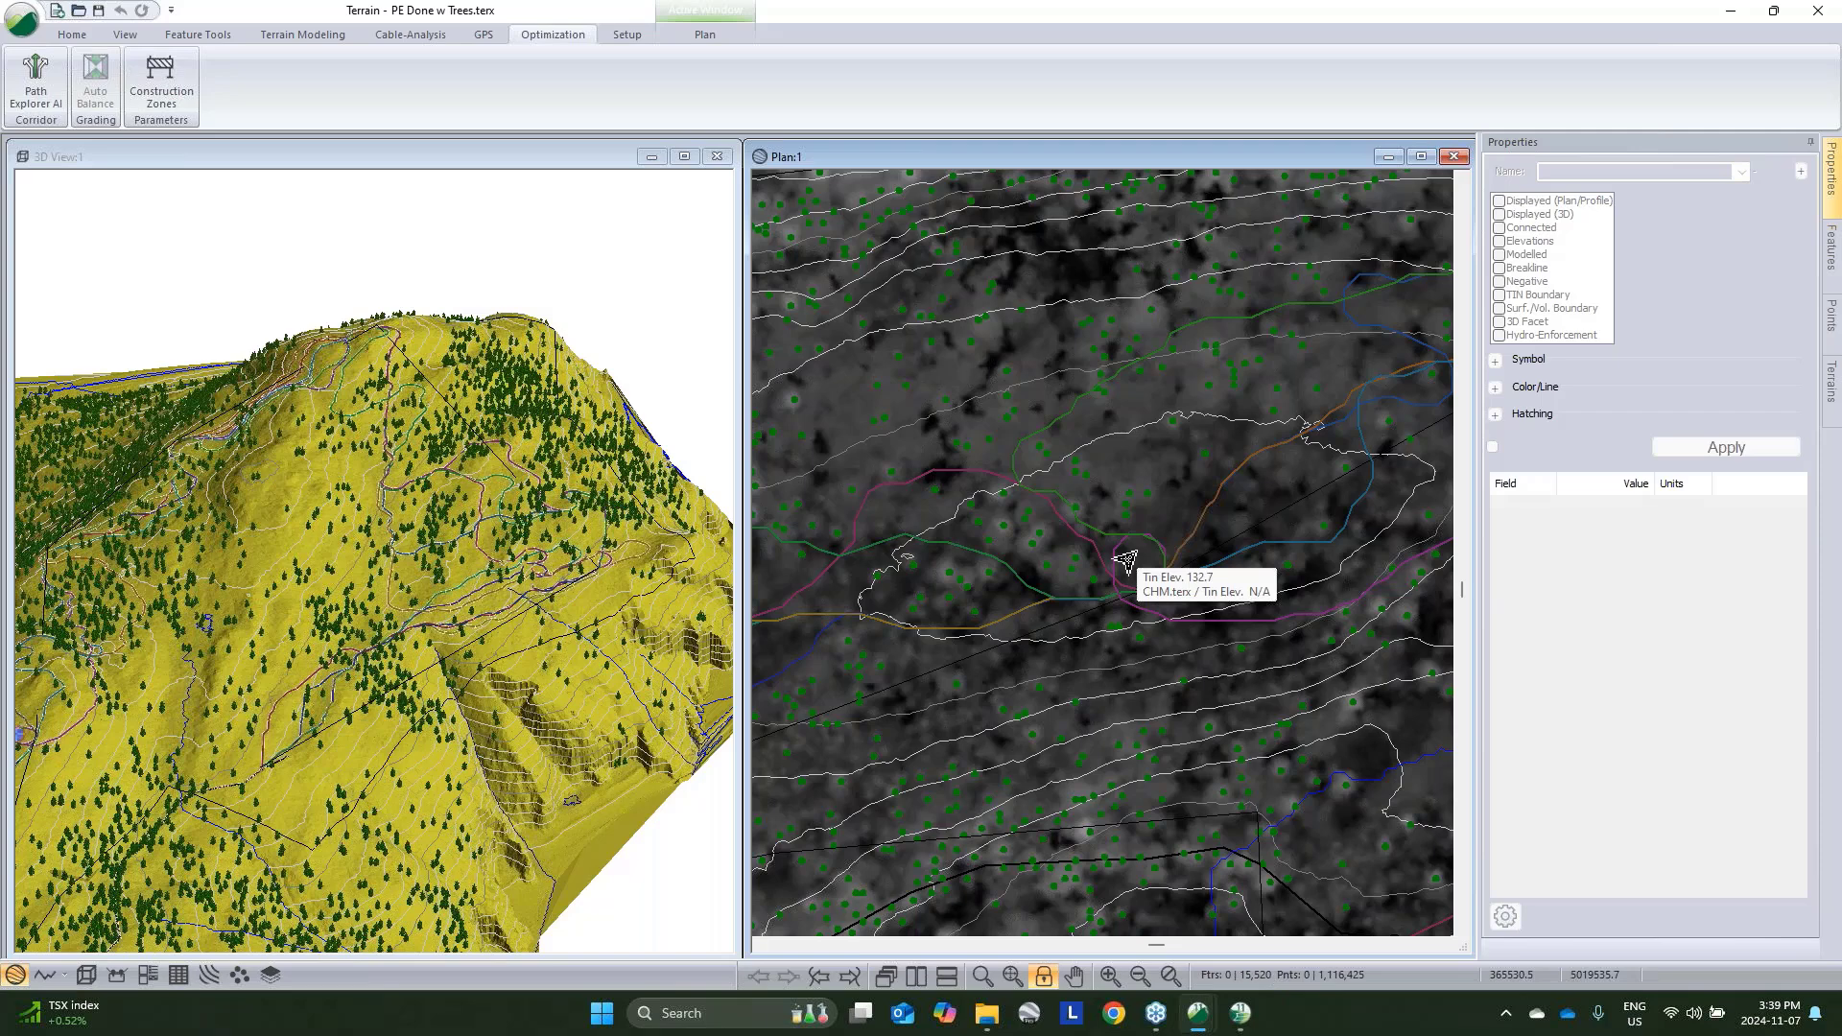
pyautogui.scroll(-1, 1101, 583)
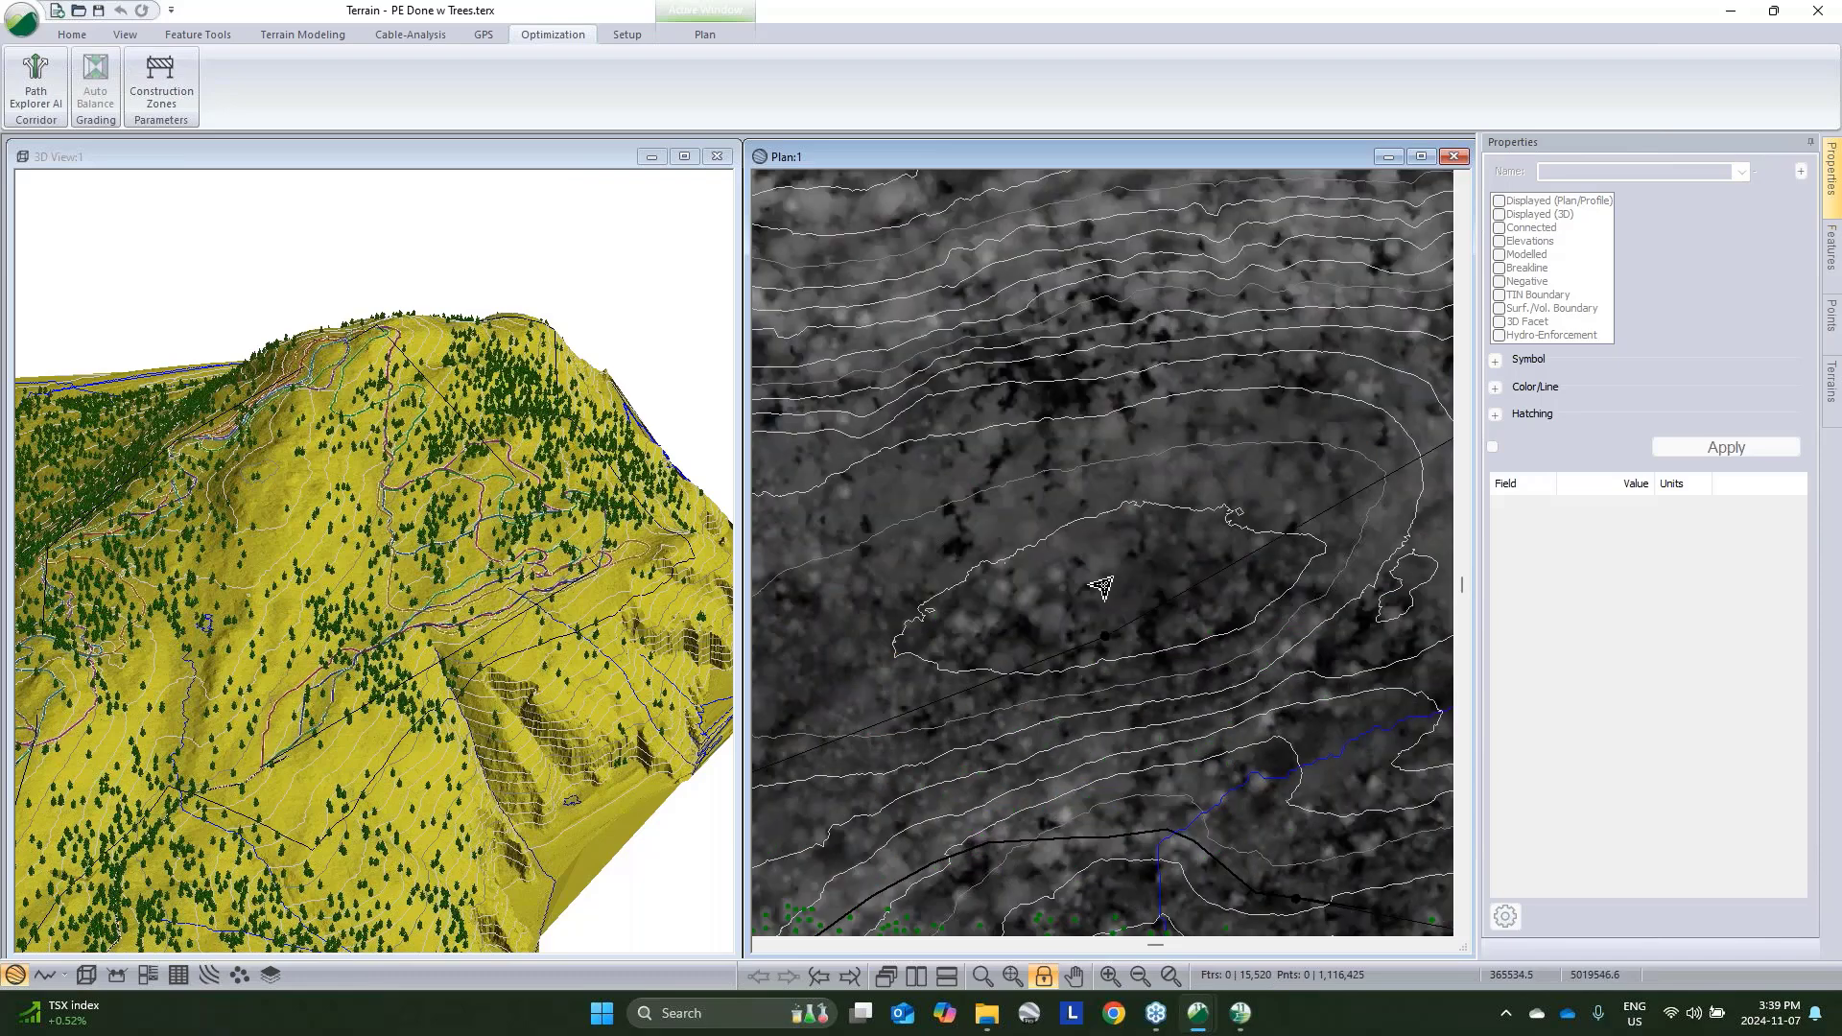
pyautogui.moveTo(1180, 610)
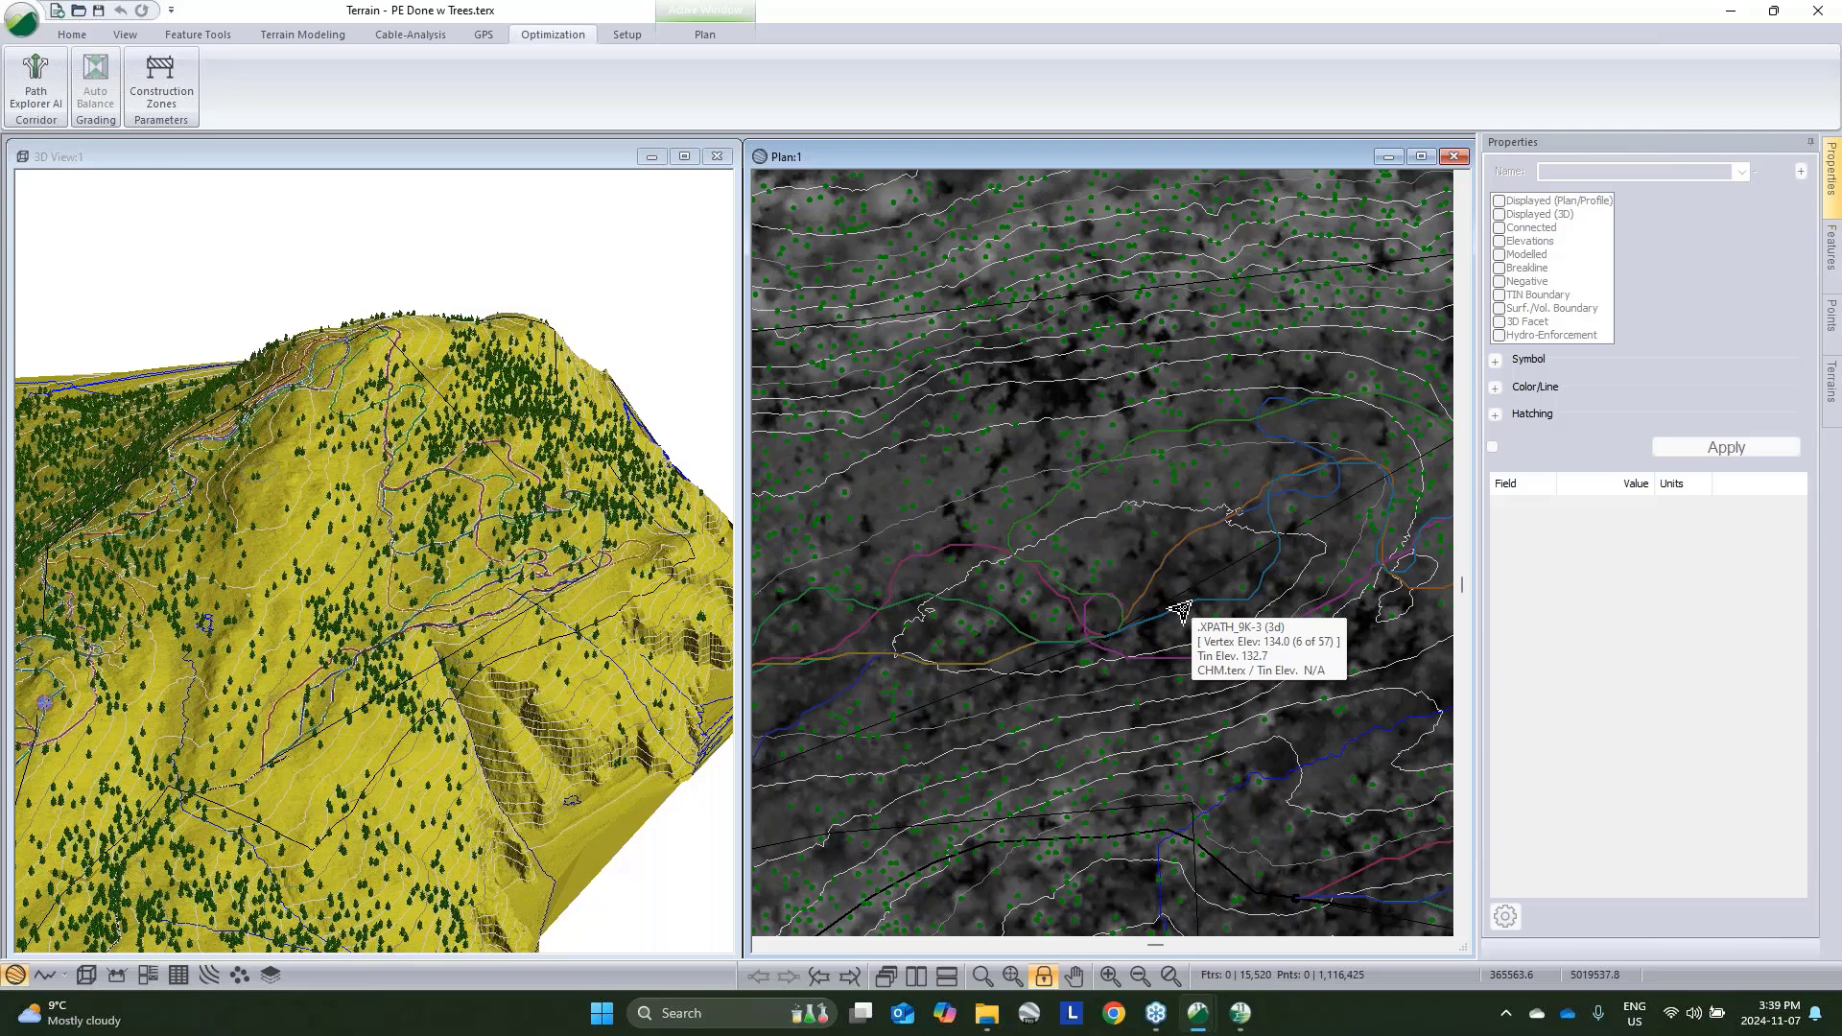
pyautogui.click(1116, 567)
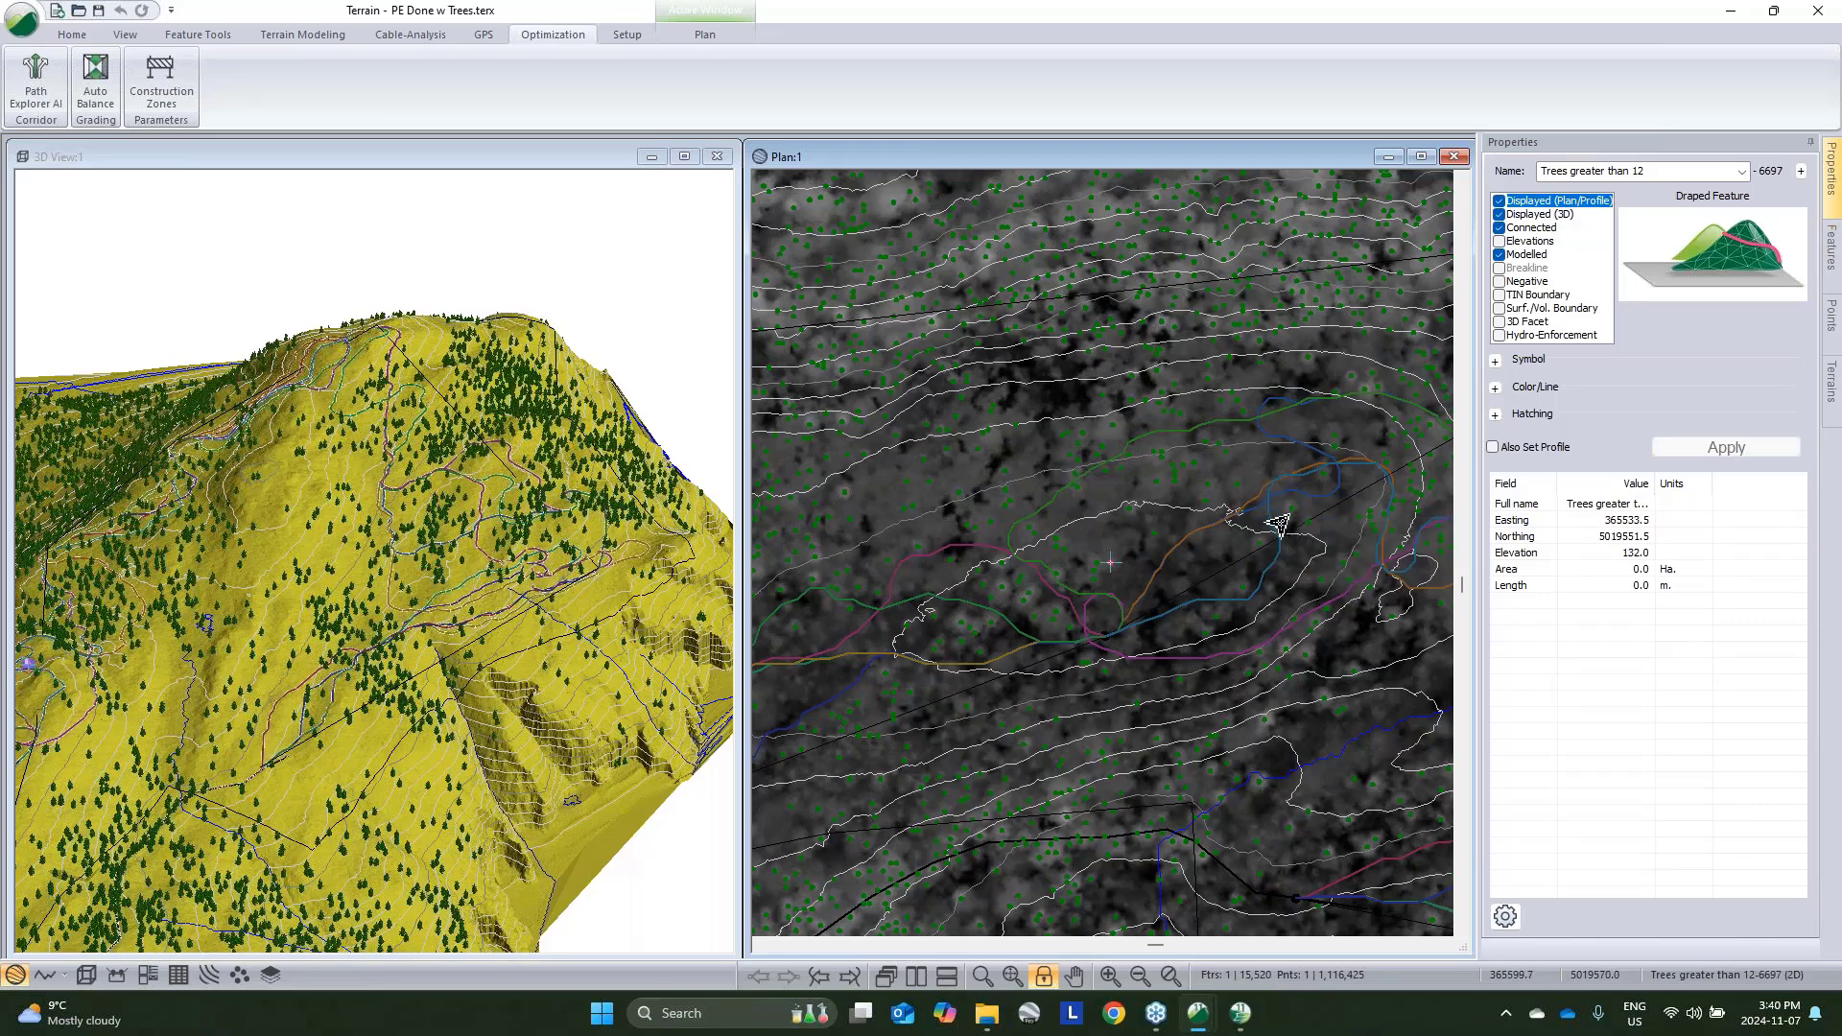
pyautogui.moveTo(1275, 531); pyautogui.dragTo(1255, 495, button='middle')
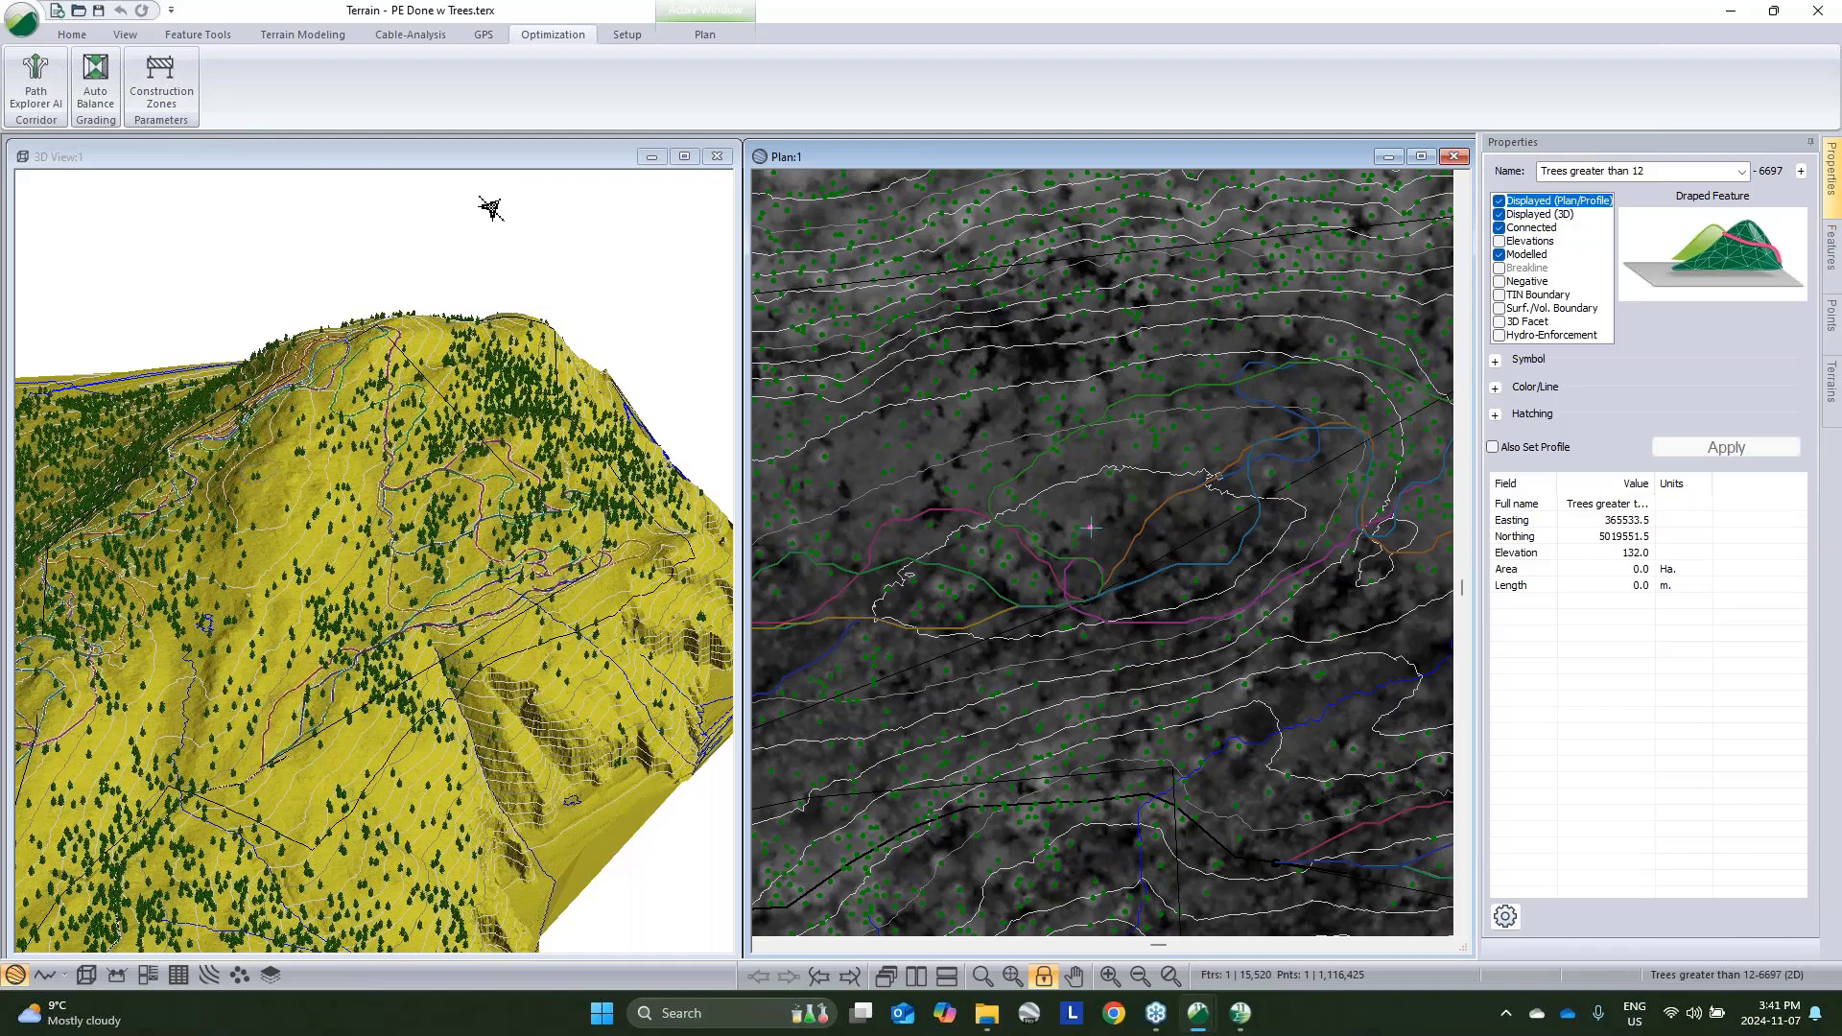
# Read the Path Explorer help topic from the construction parameters down to the simplified cross section, and leave Path Explorer without running it
pyautogui.click(36, 82)
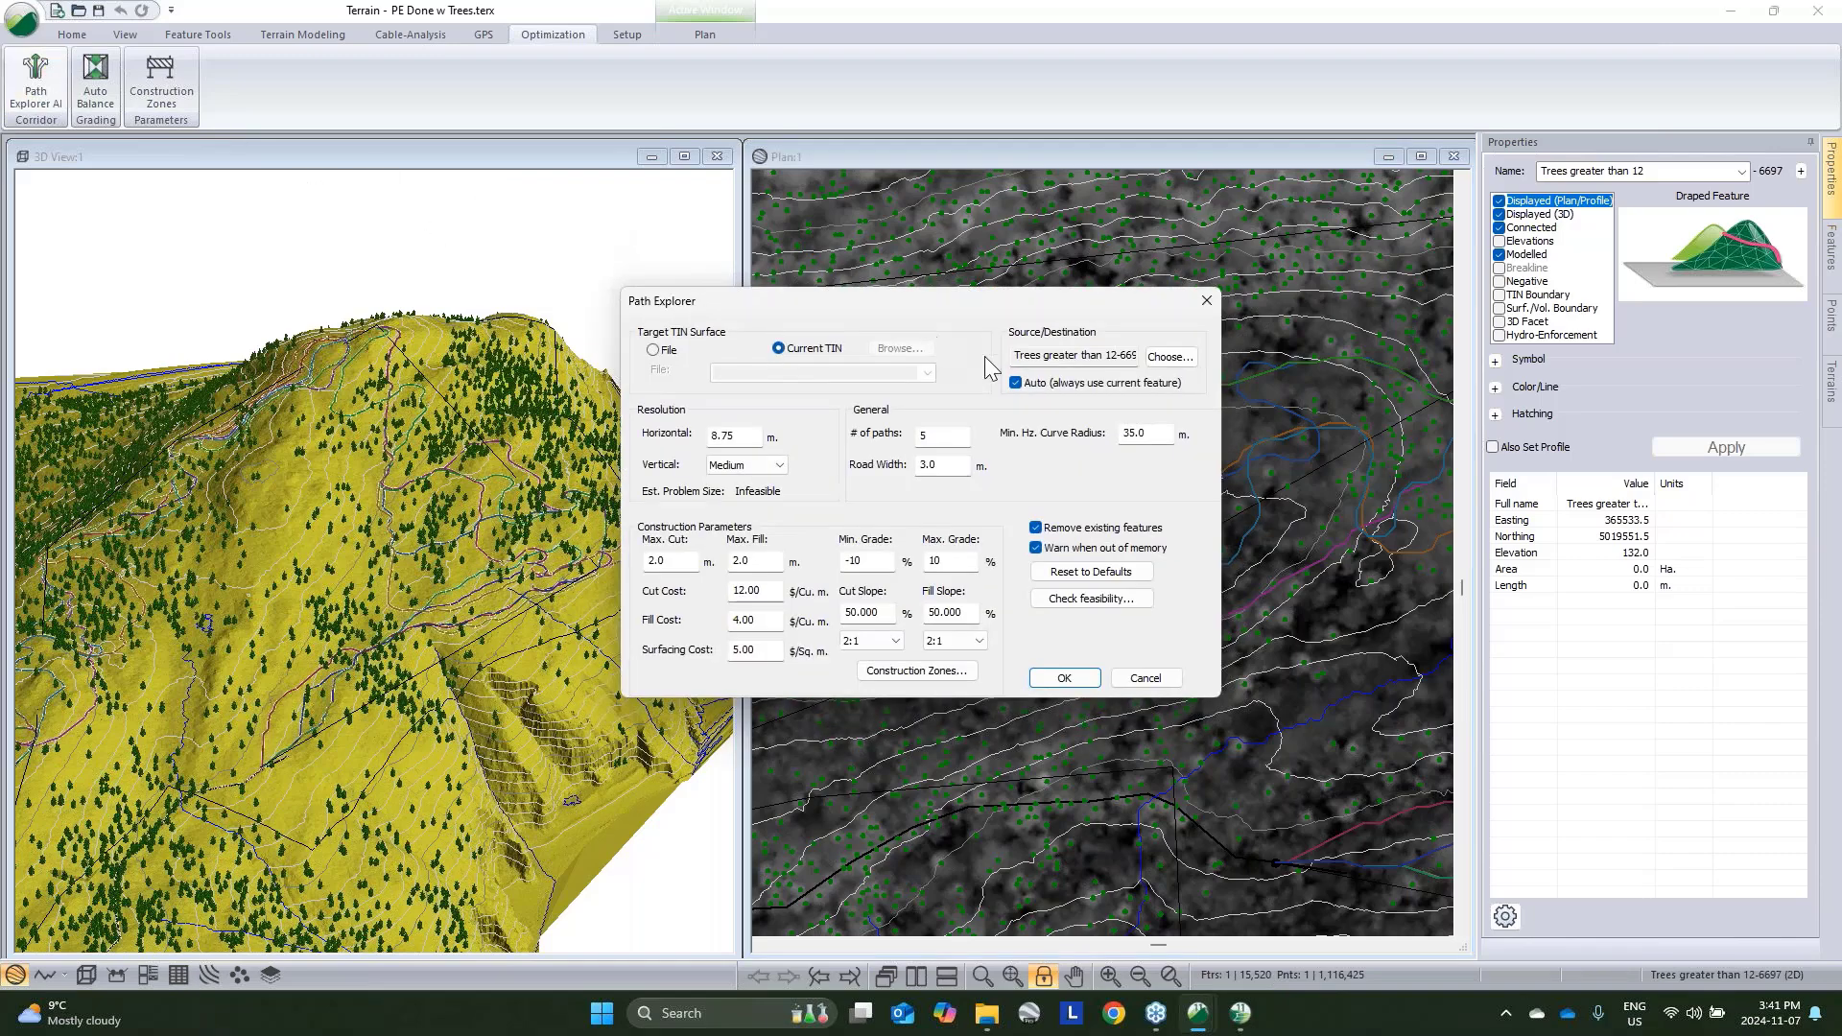
pyautogui.click(955, 465)
pyautogui.press('F1')
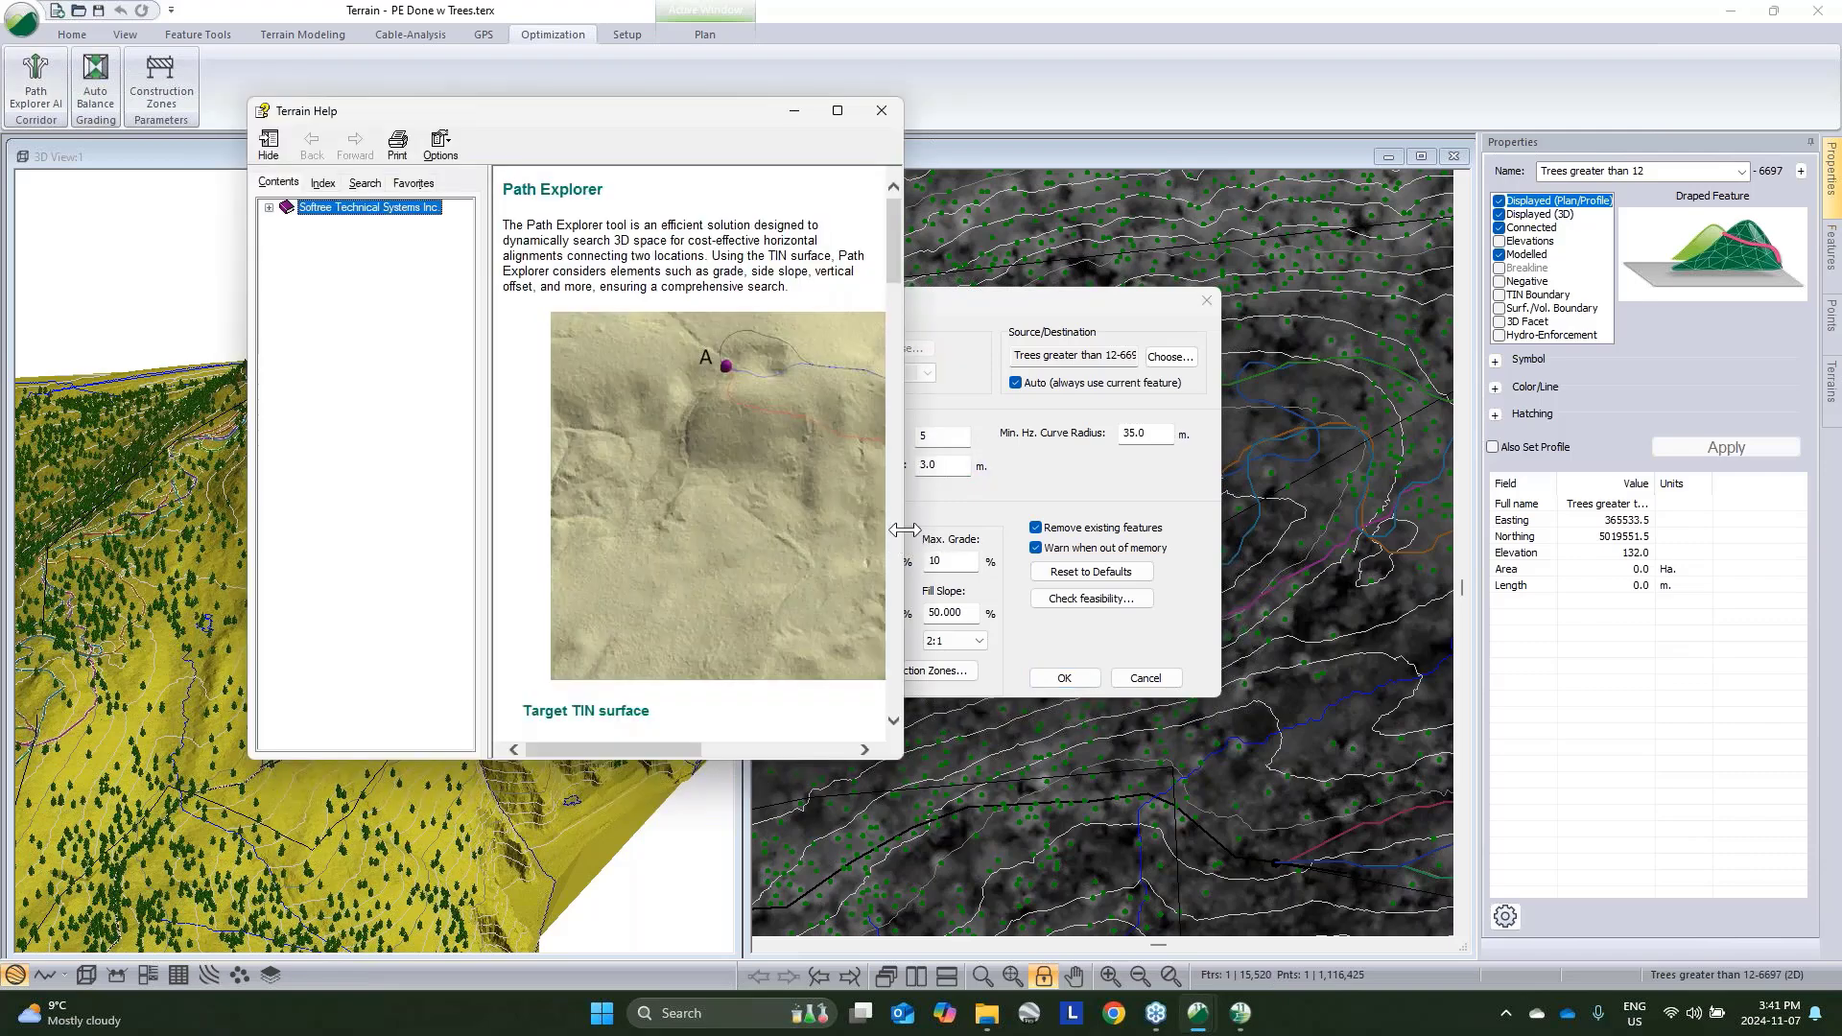
pyautogui.moveTo(905, 531); pyautogui.dragTo(1311, 531)
pyautogui.scroll(-10, 1102, 575)
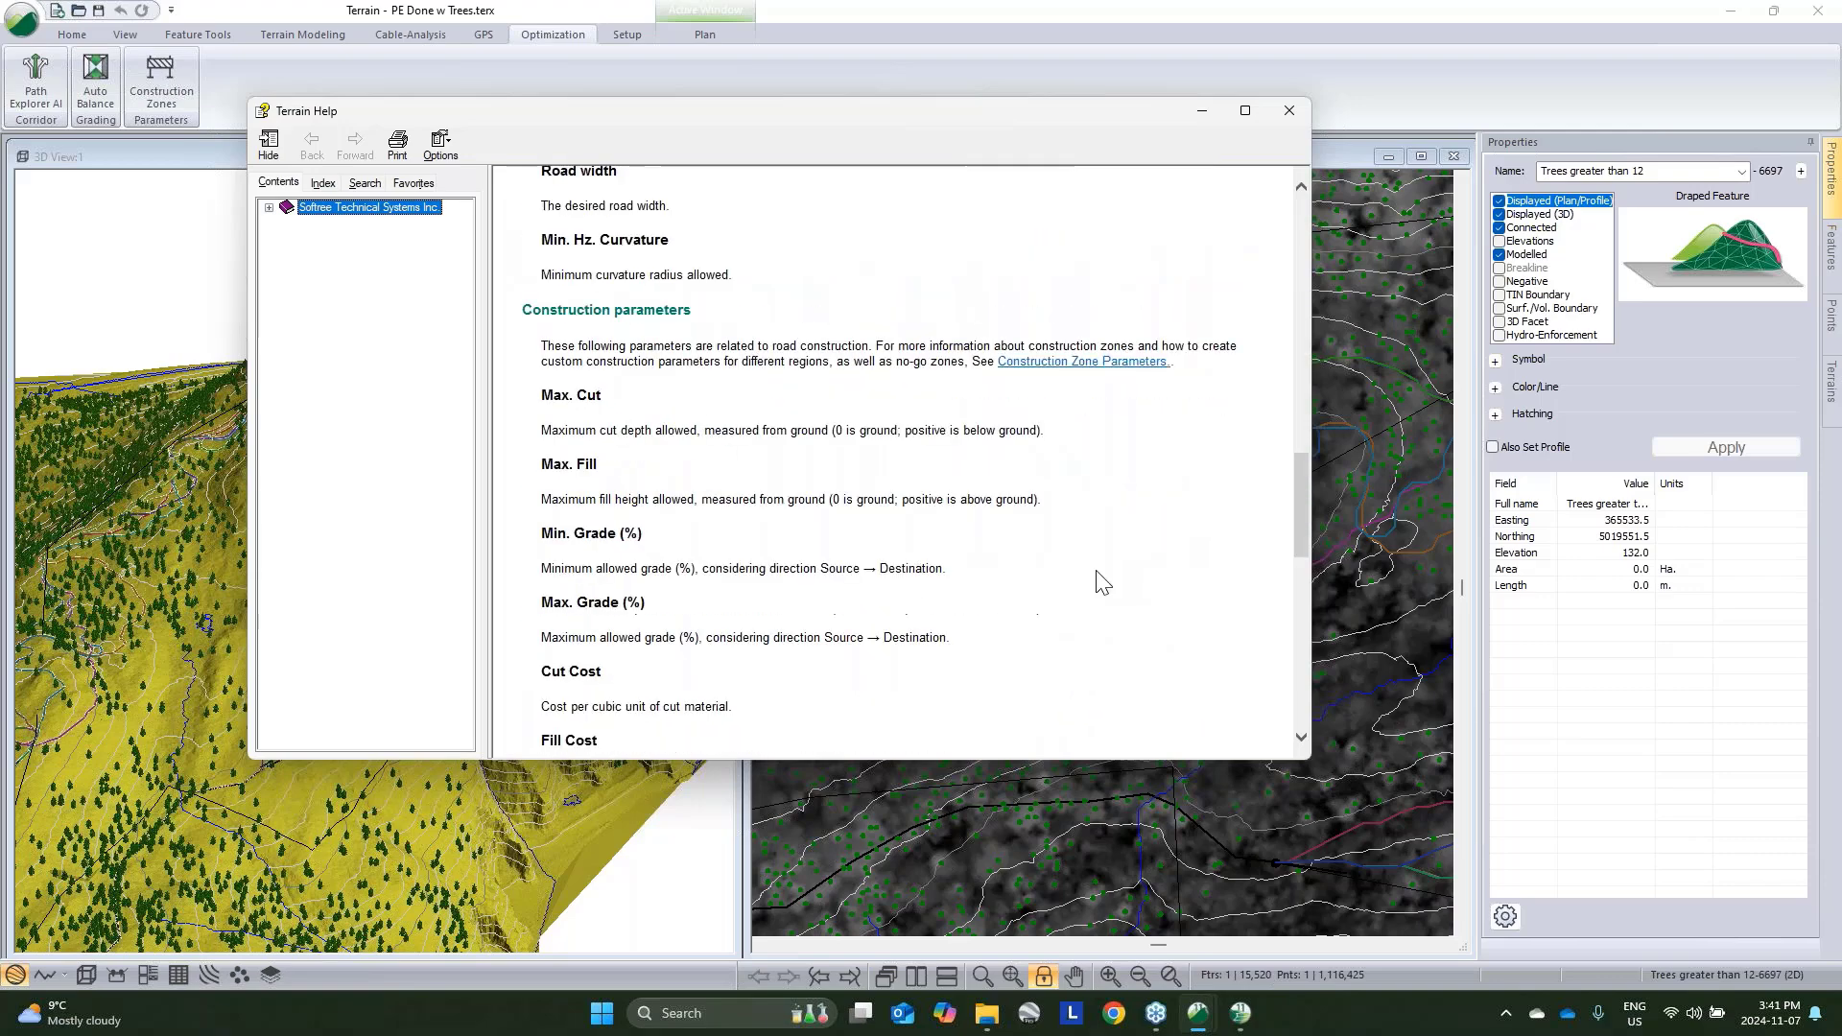
pyautogui.scroll(-10, 1102, 583)
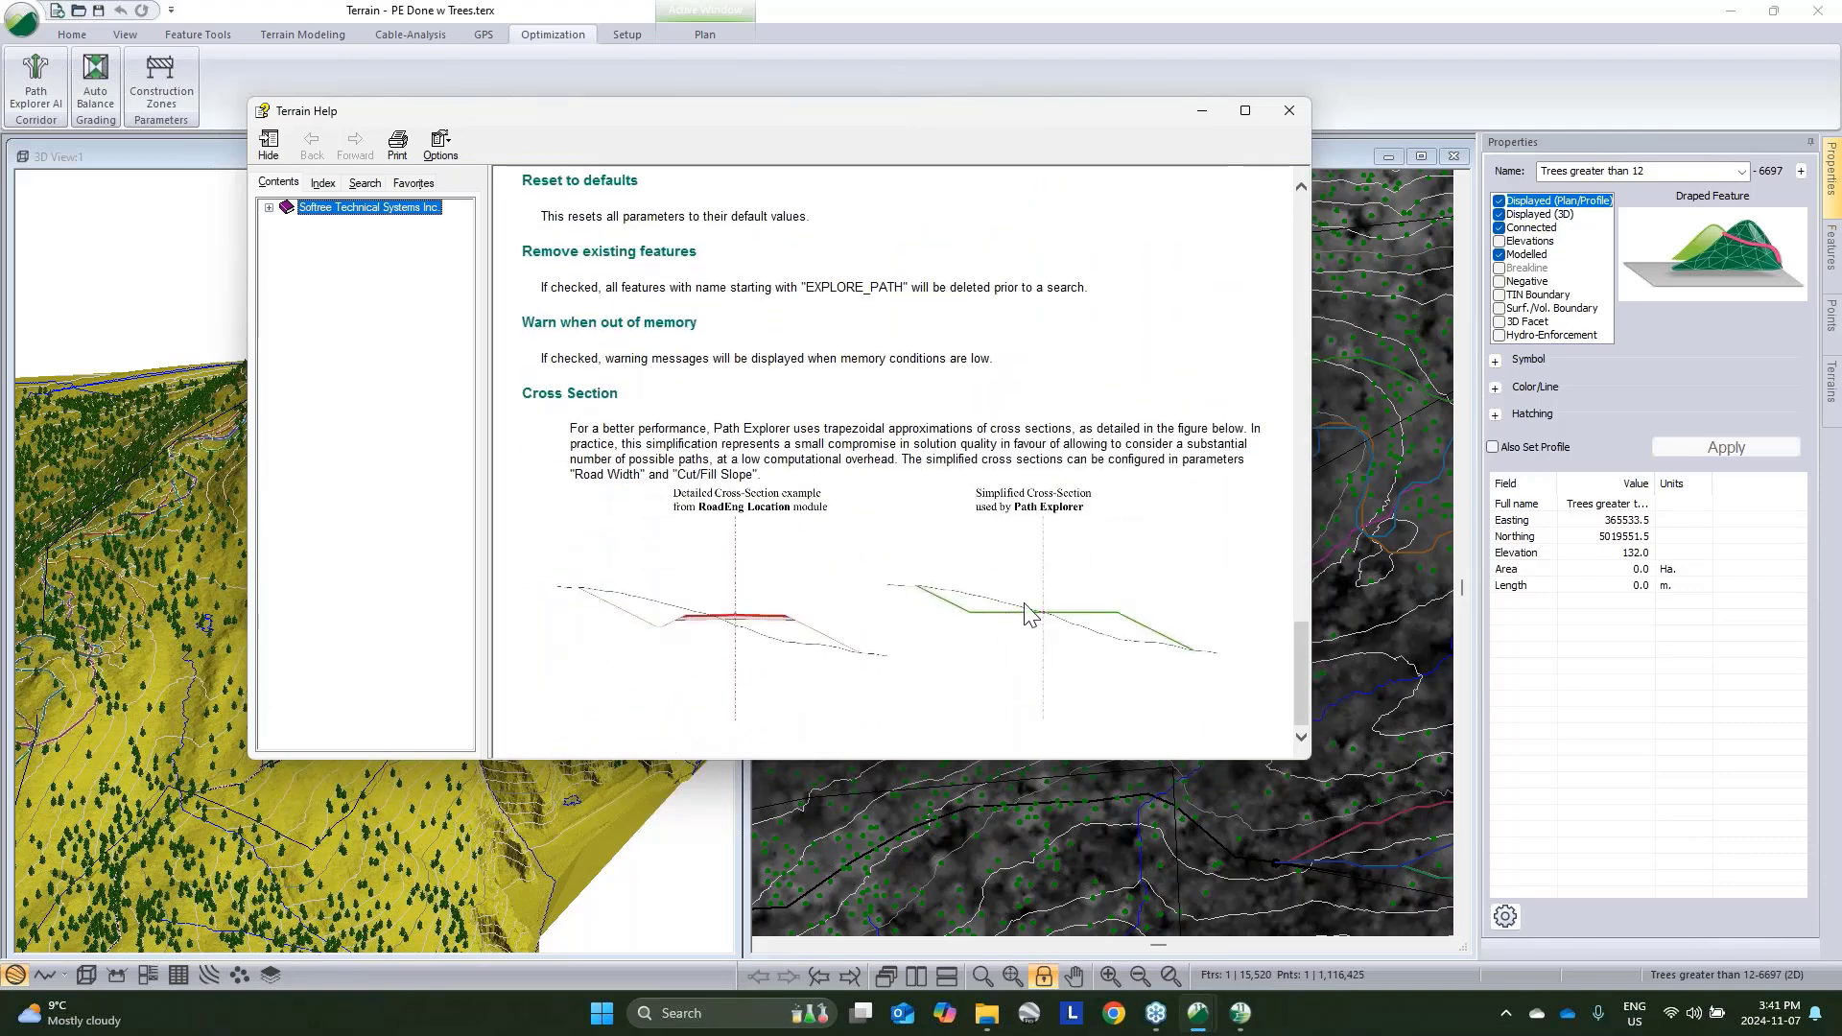
pyautogui.click(1288, 111)
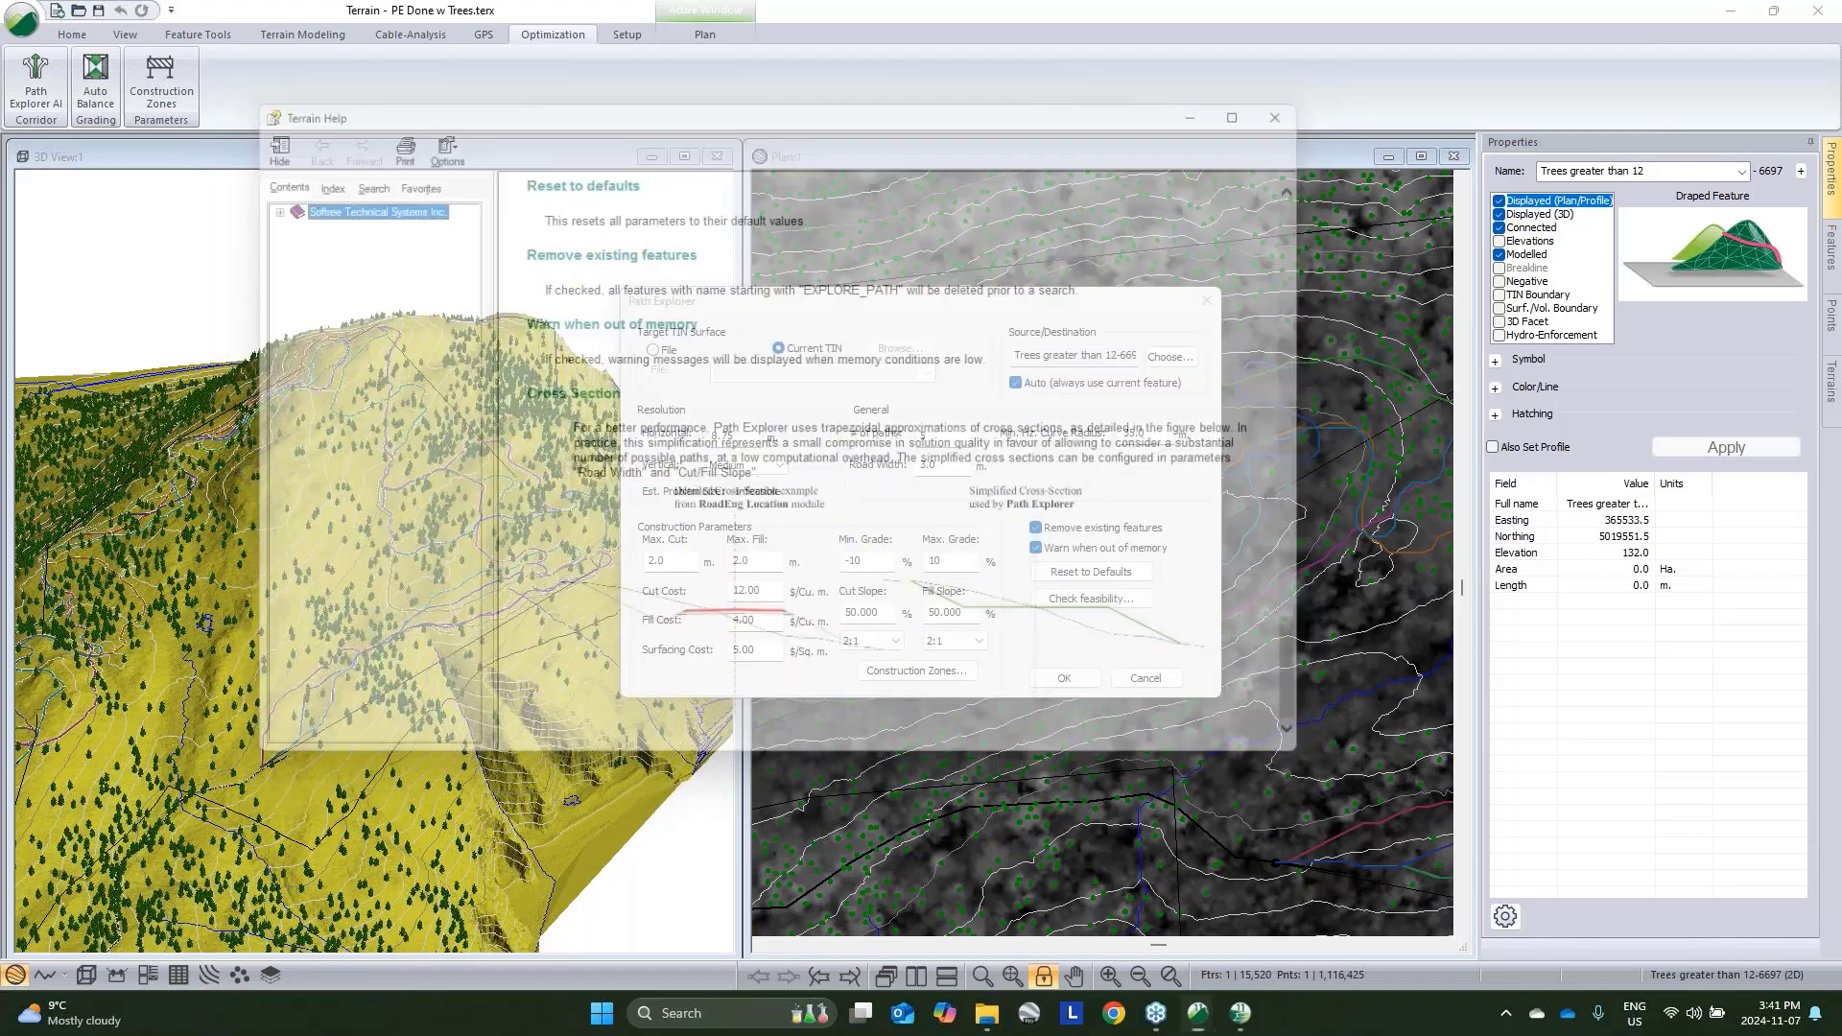
pyautogui.click(1147, 678)
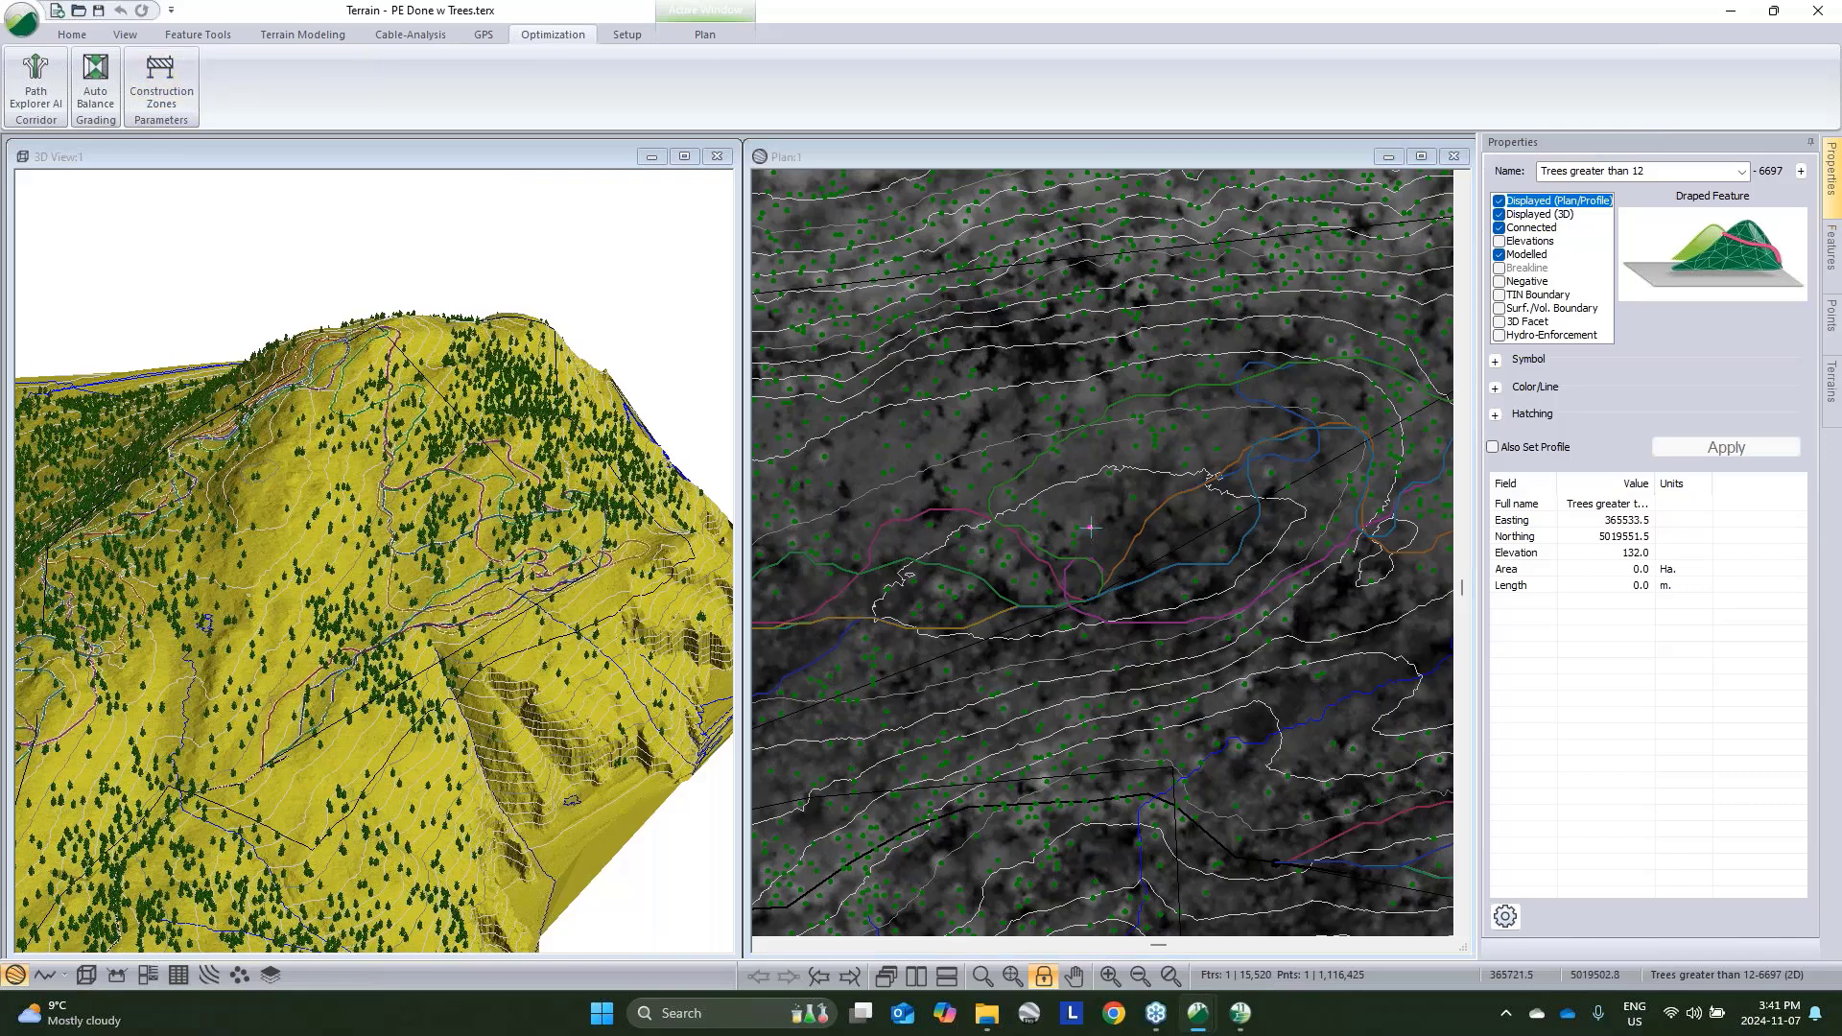
pyautogui.moveTo(182, 754); pyautogui.dragTo(308, 700, button='middle')
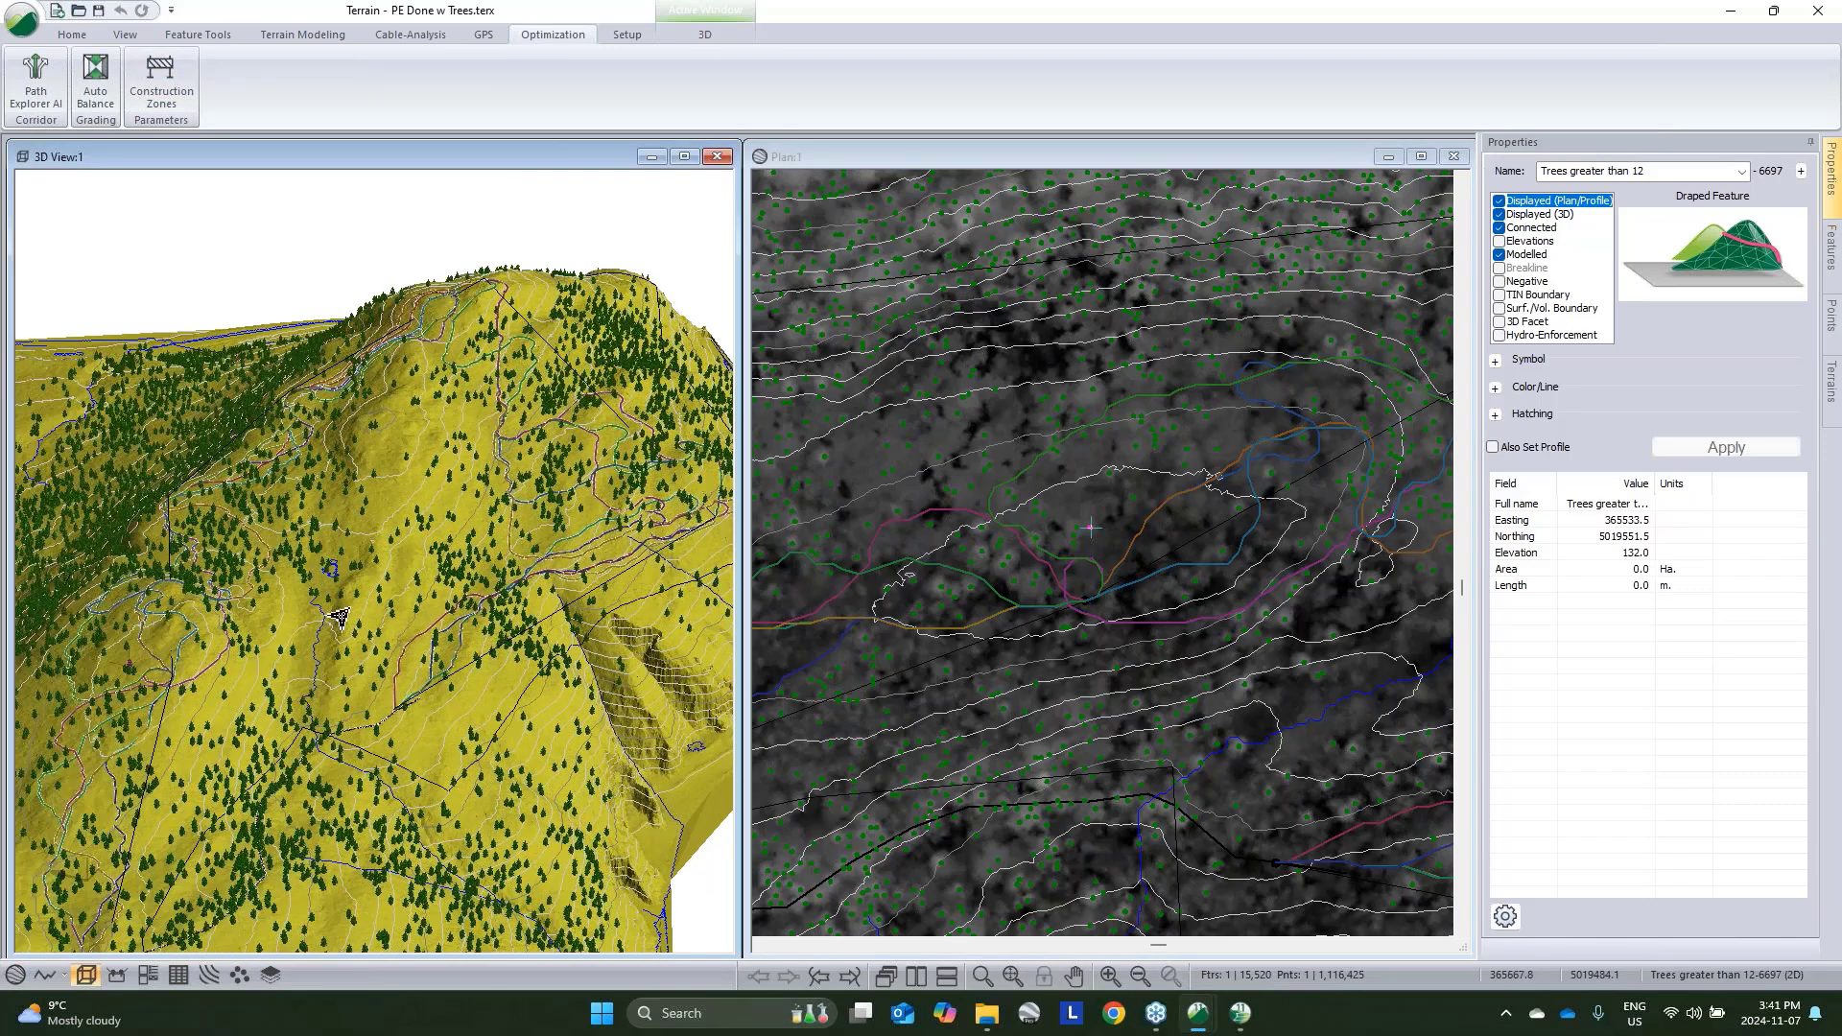
pyautogui.moveTo(444, 544)
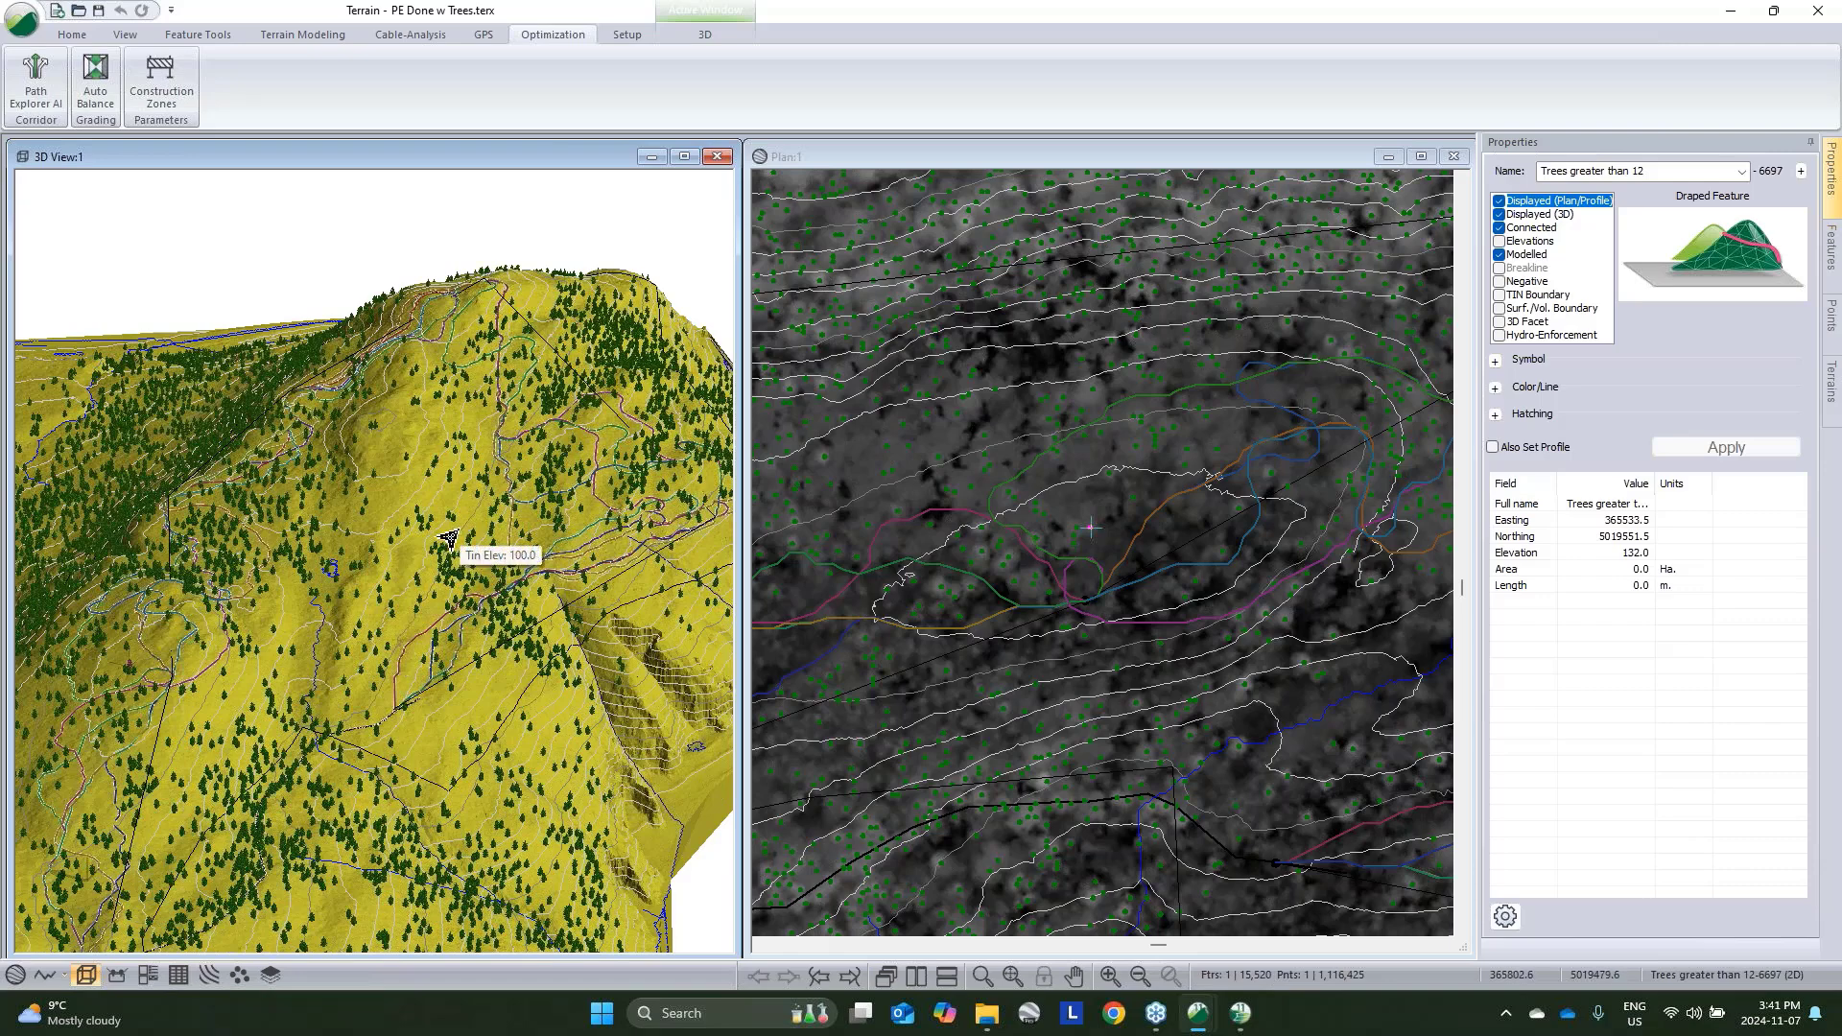
# Switch to the Location window and view the Sub Horizons ground layer ranges in Assign Parameters by Range
pyautogui.click(1242, 1022)
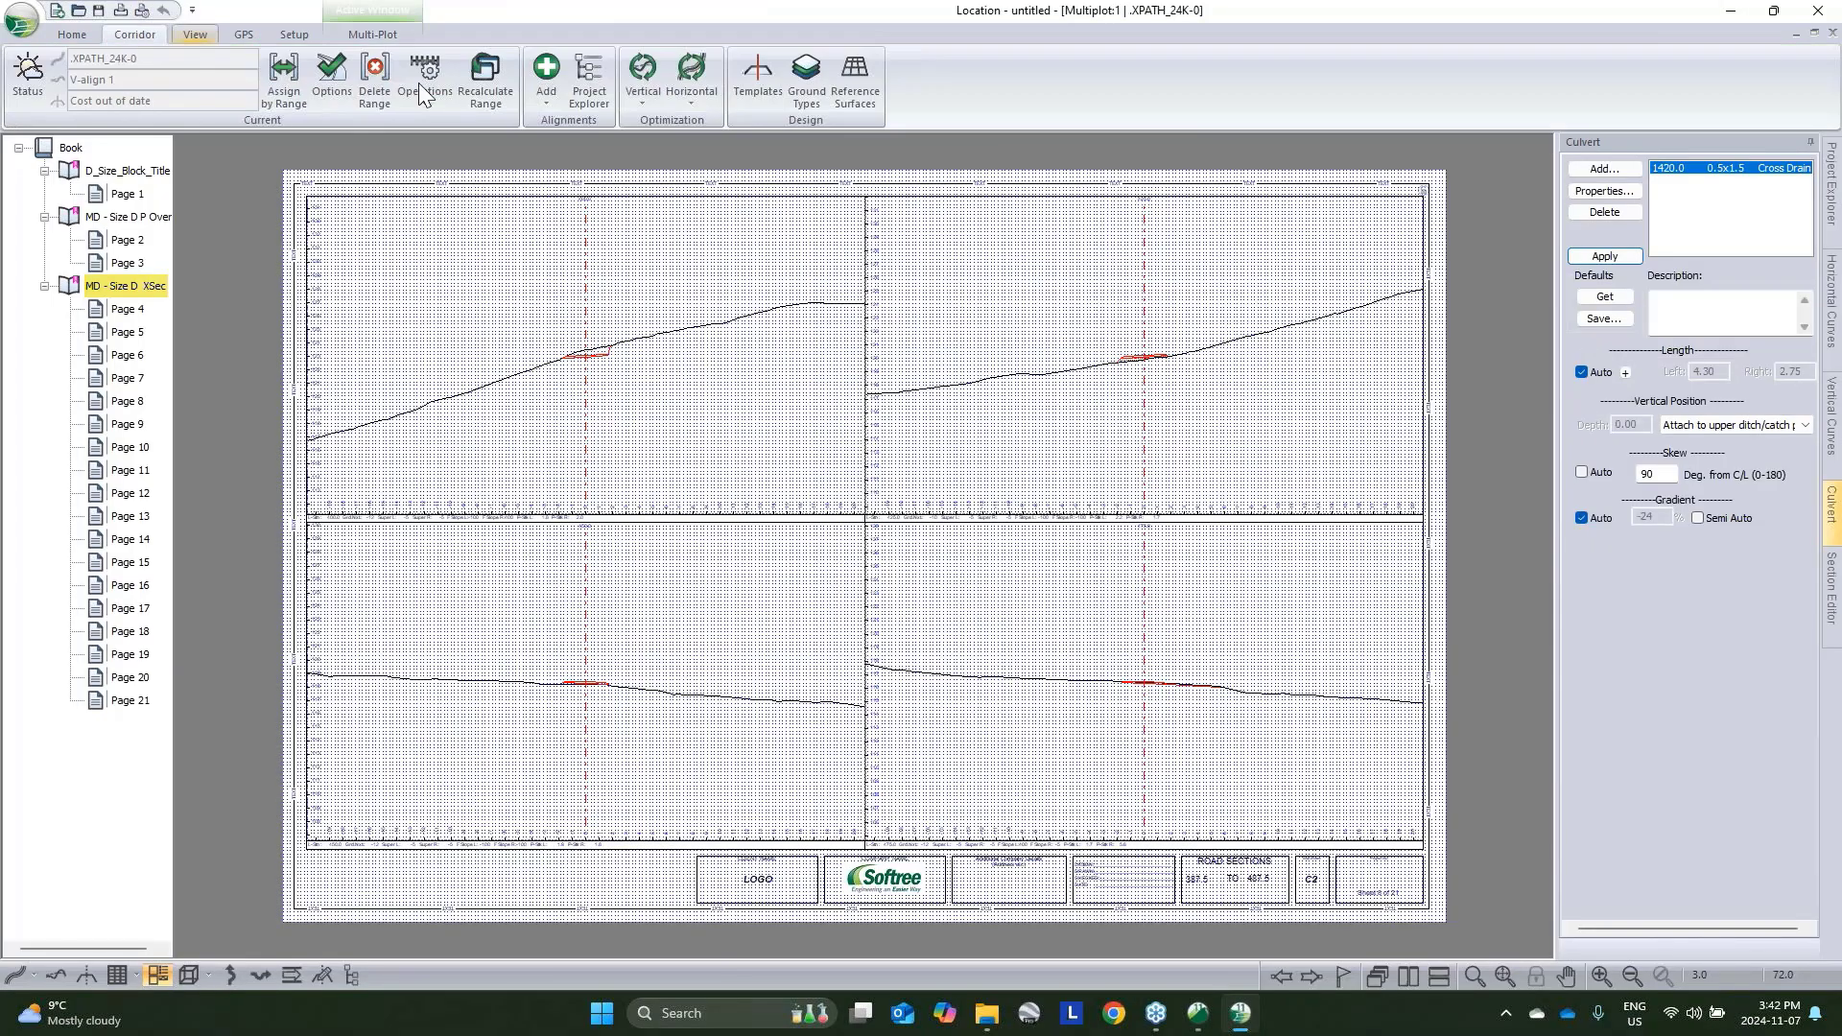
pyautogui.click(288, 88)
pyautogui.click(718, 289)
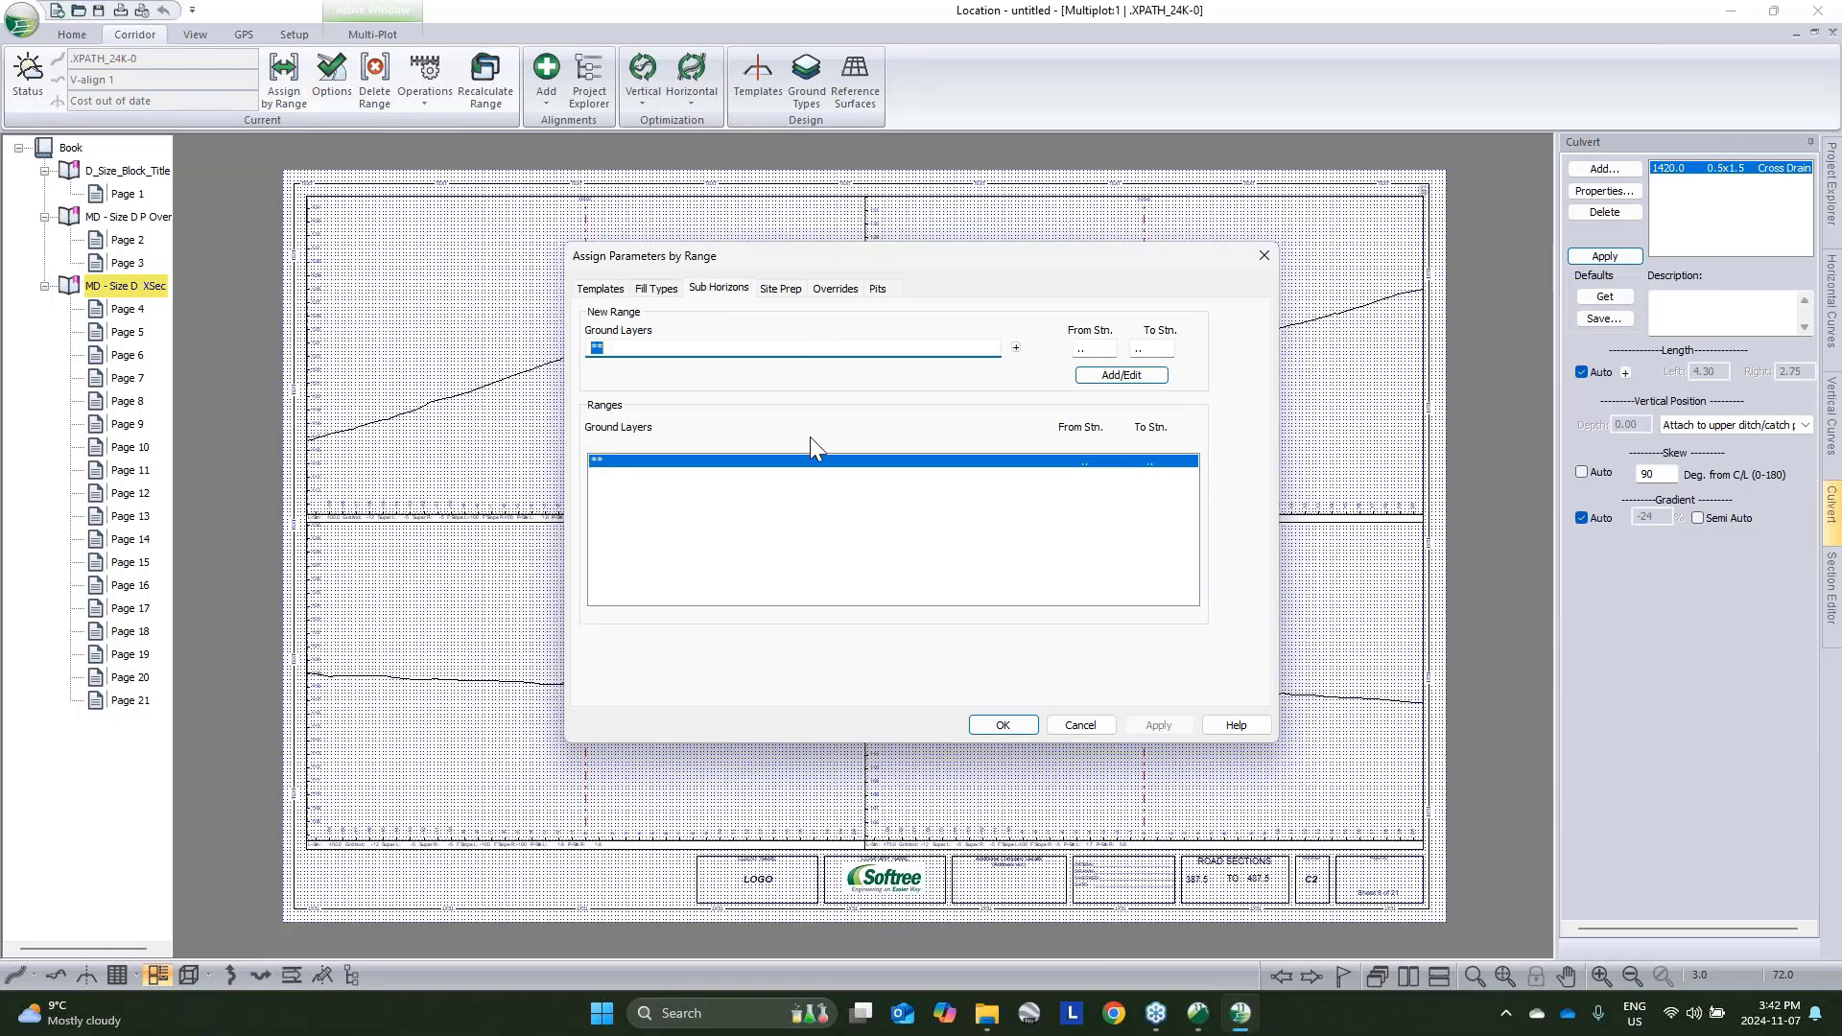
pyautogui.click(1083, 724)
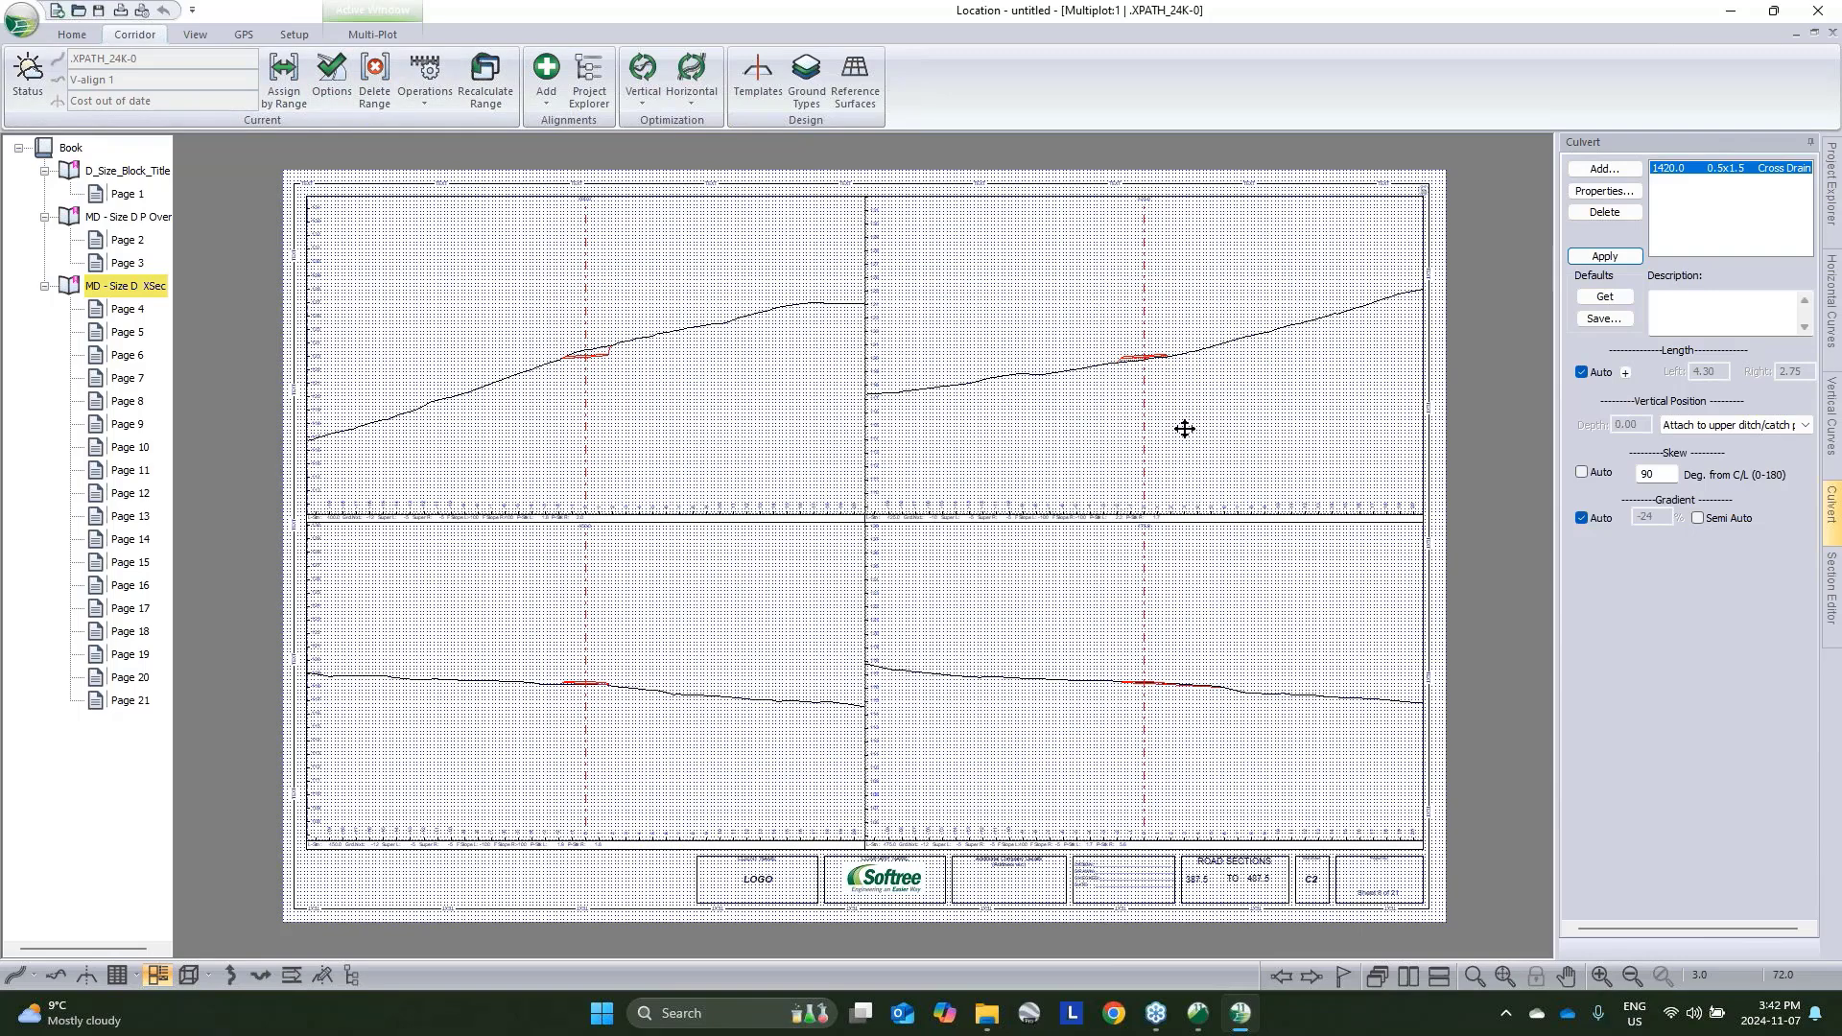
# Return from the Multi-Plot to the design windows and view the vertical optimization options of V-align 1 without changing them
pyautogui.click(1795, 36)
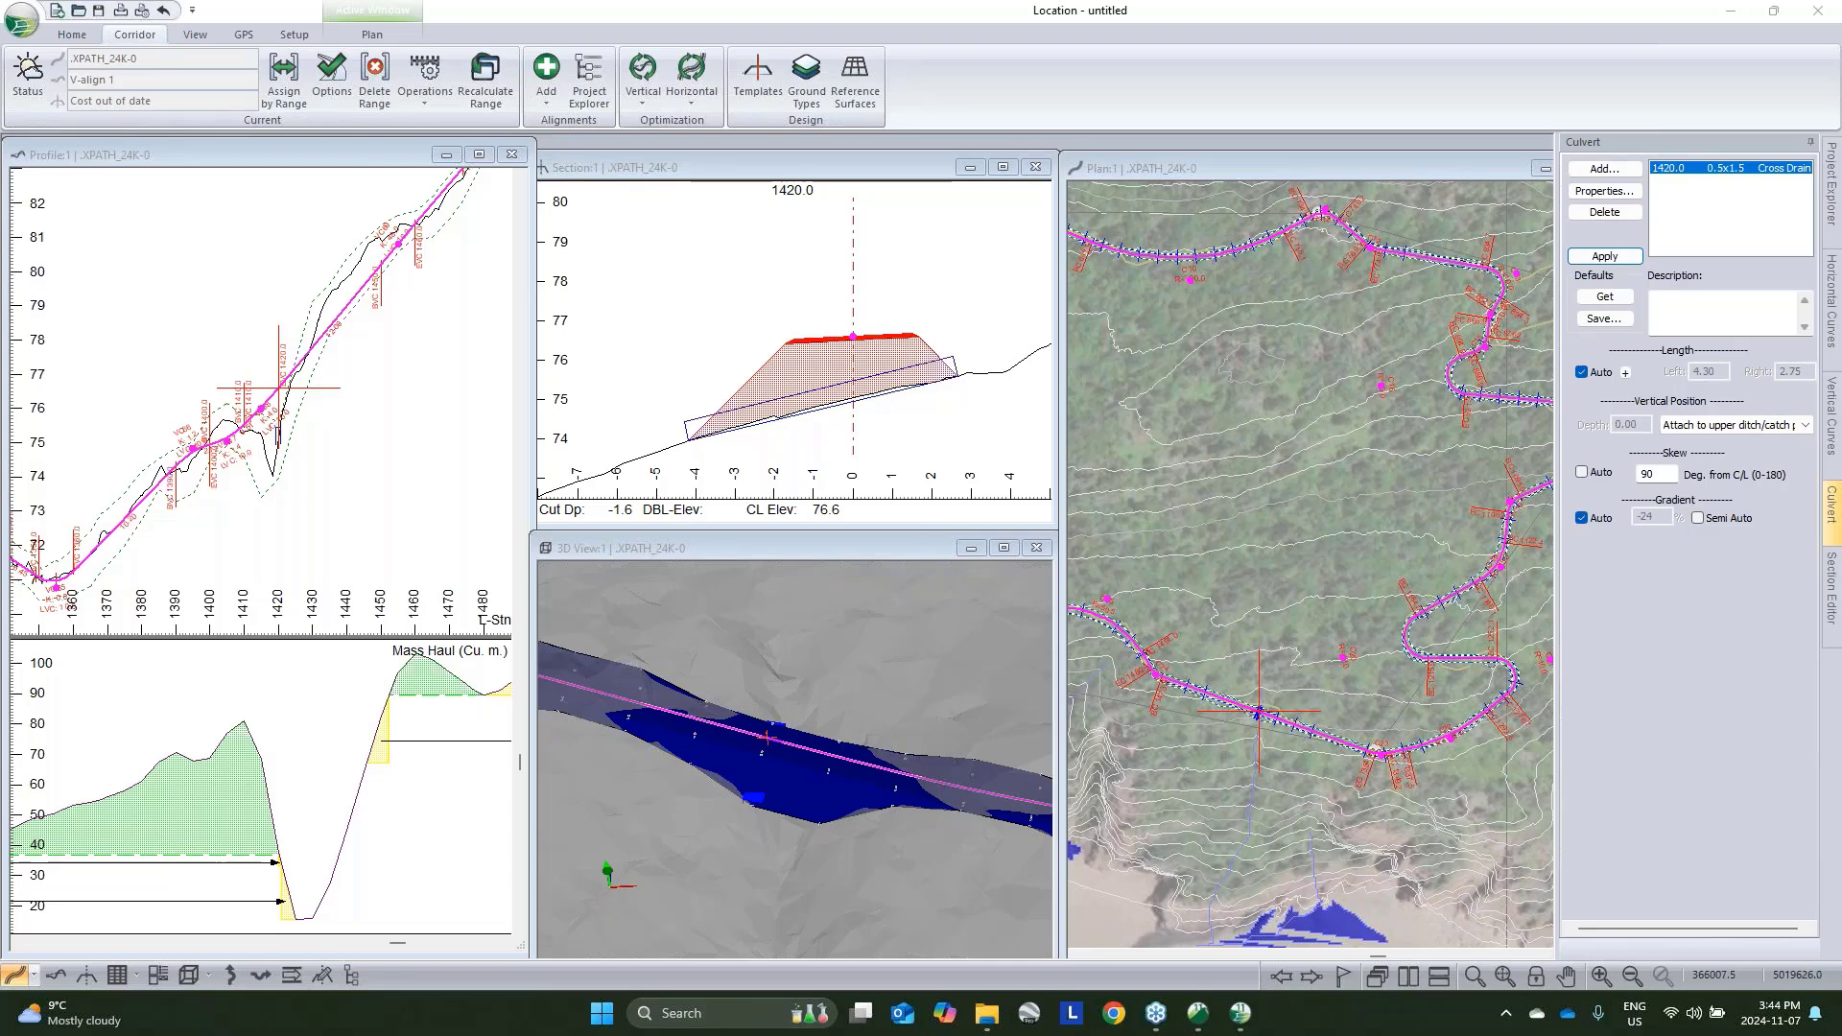
pyautogui.click(1831, 183)
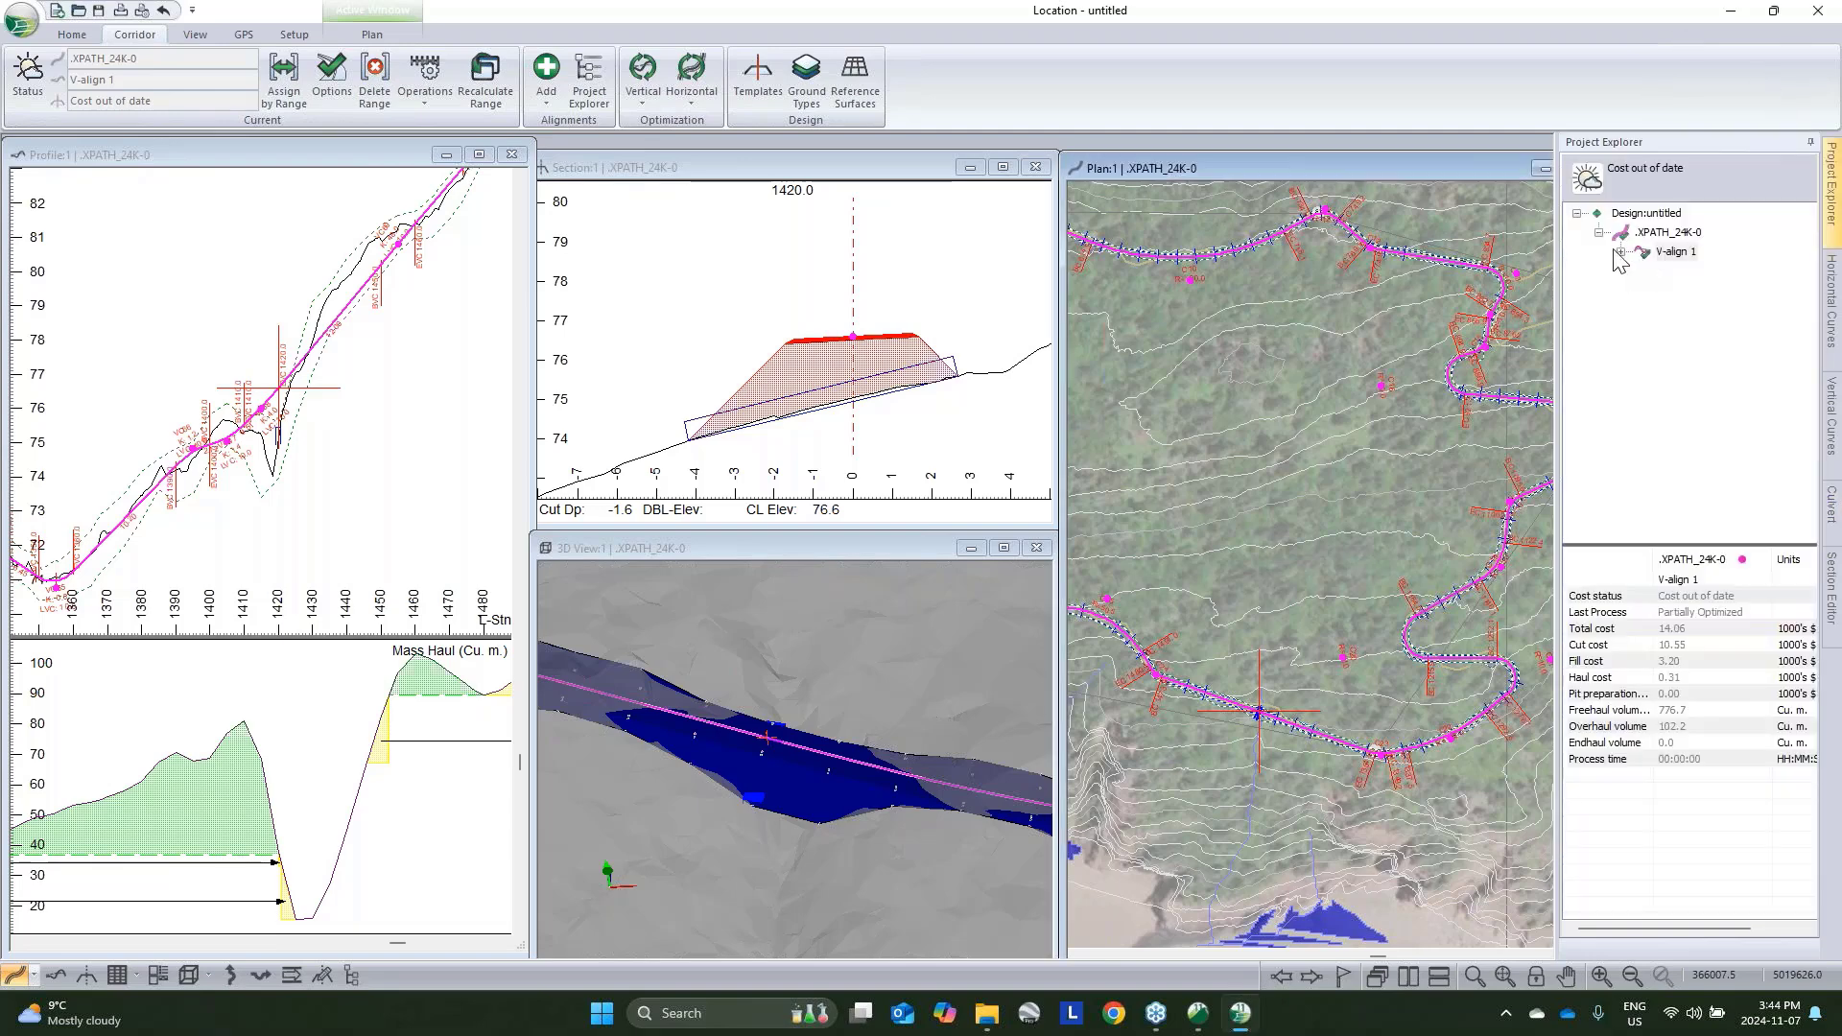
pyautogui.click(1619, 252)
pyautogui.rightClick(1641, 253)
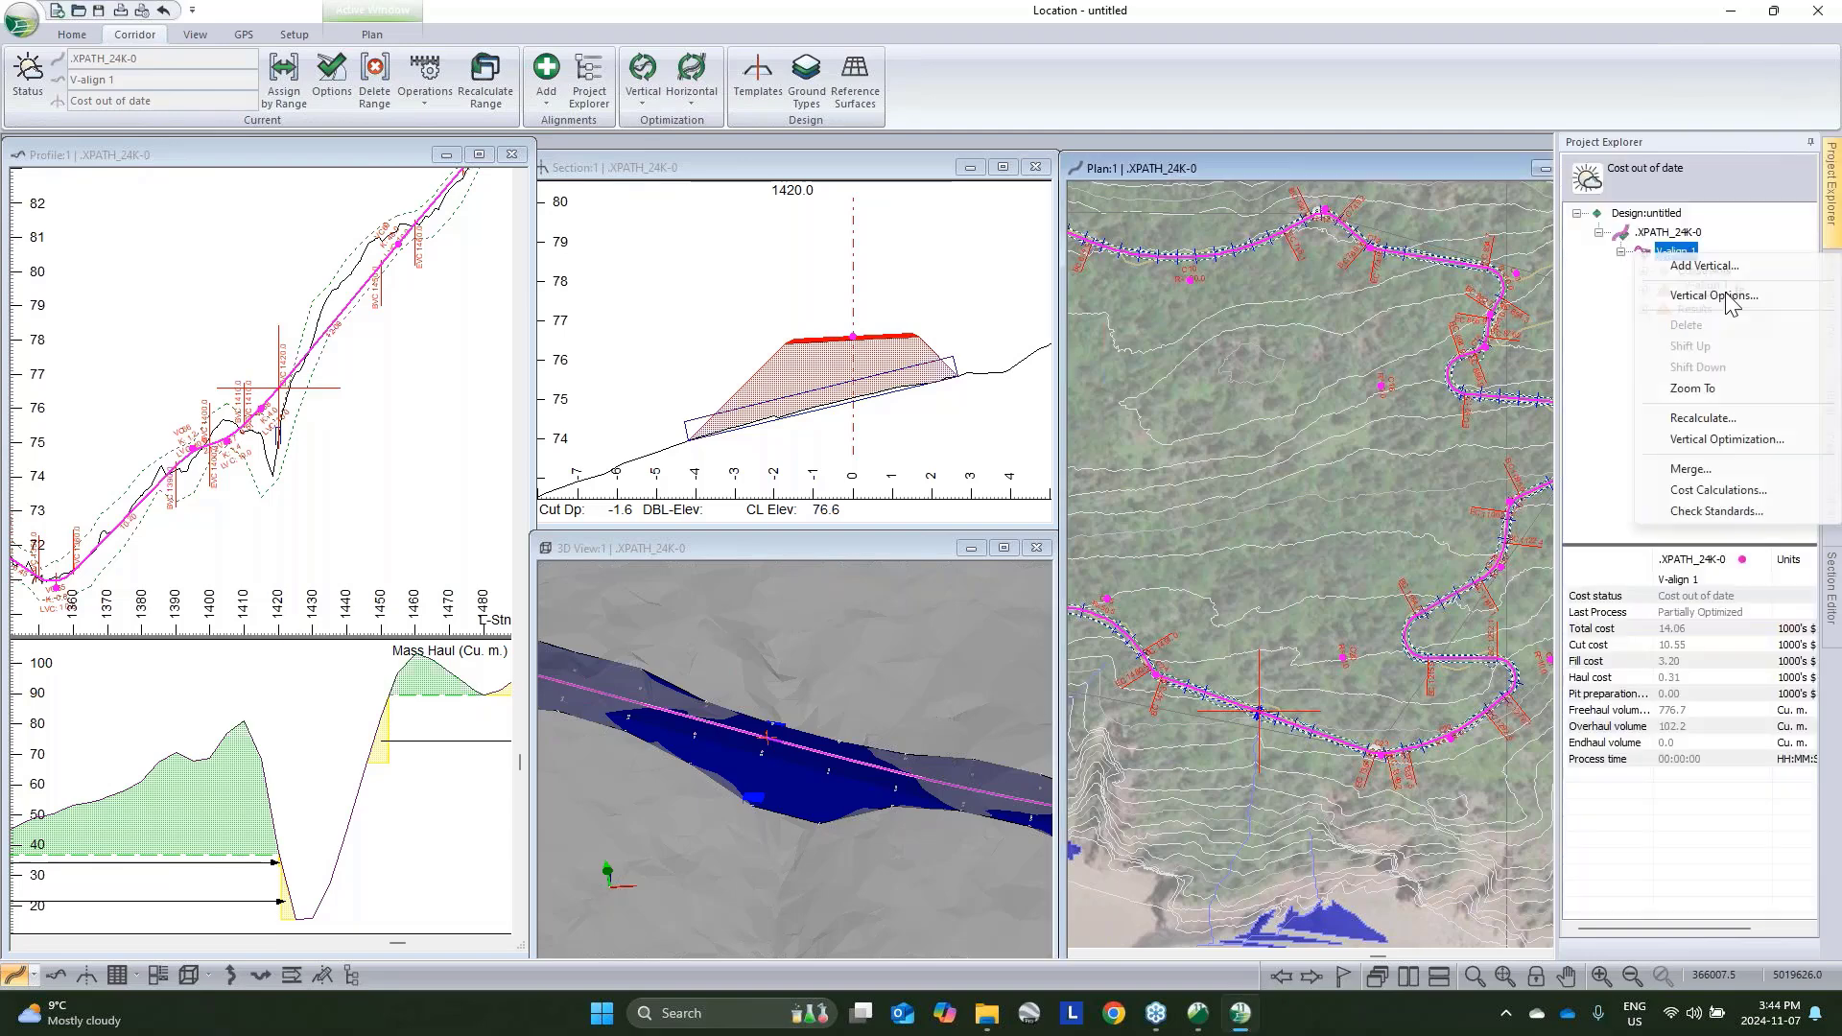
pyautogui.click(1727, 297)
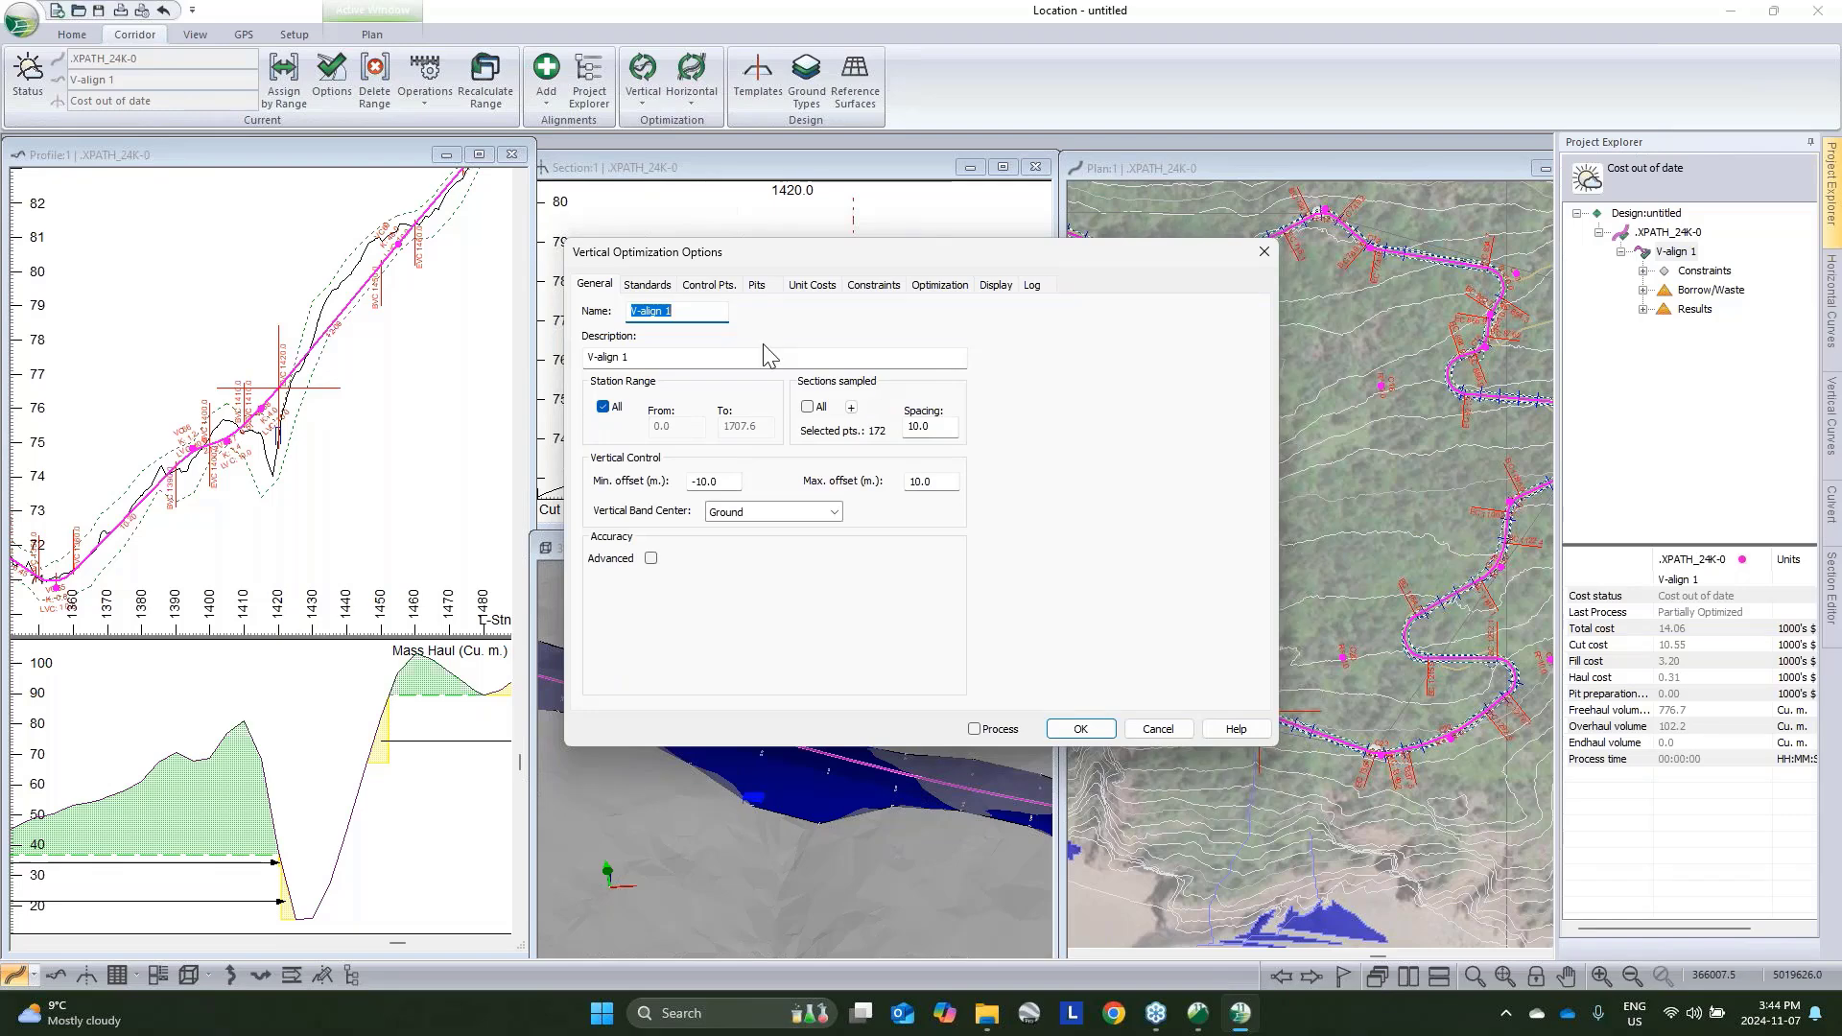
pyautogui.click(1159, 731)
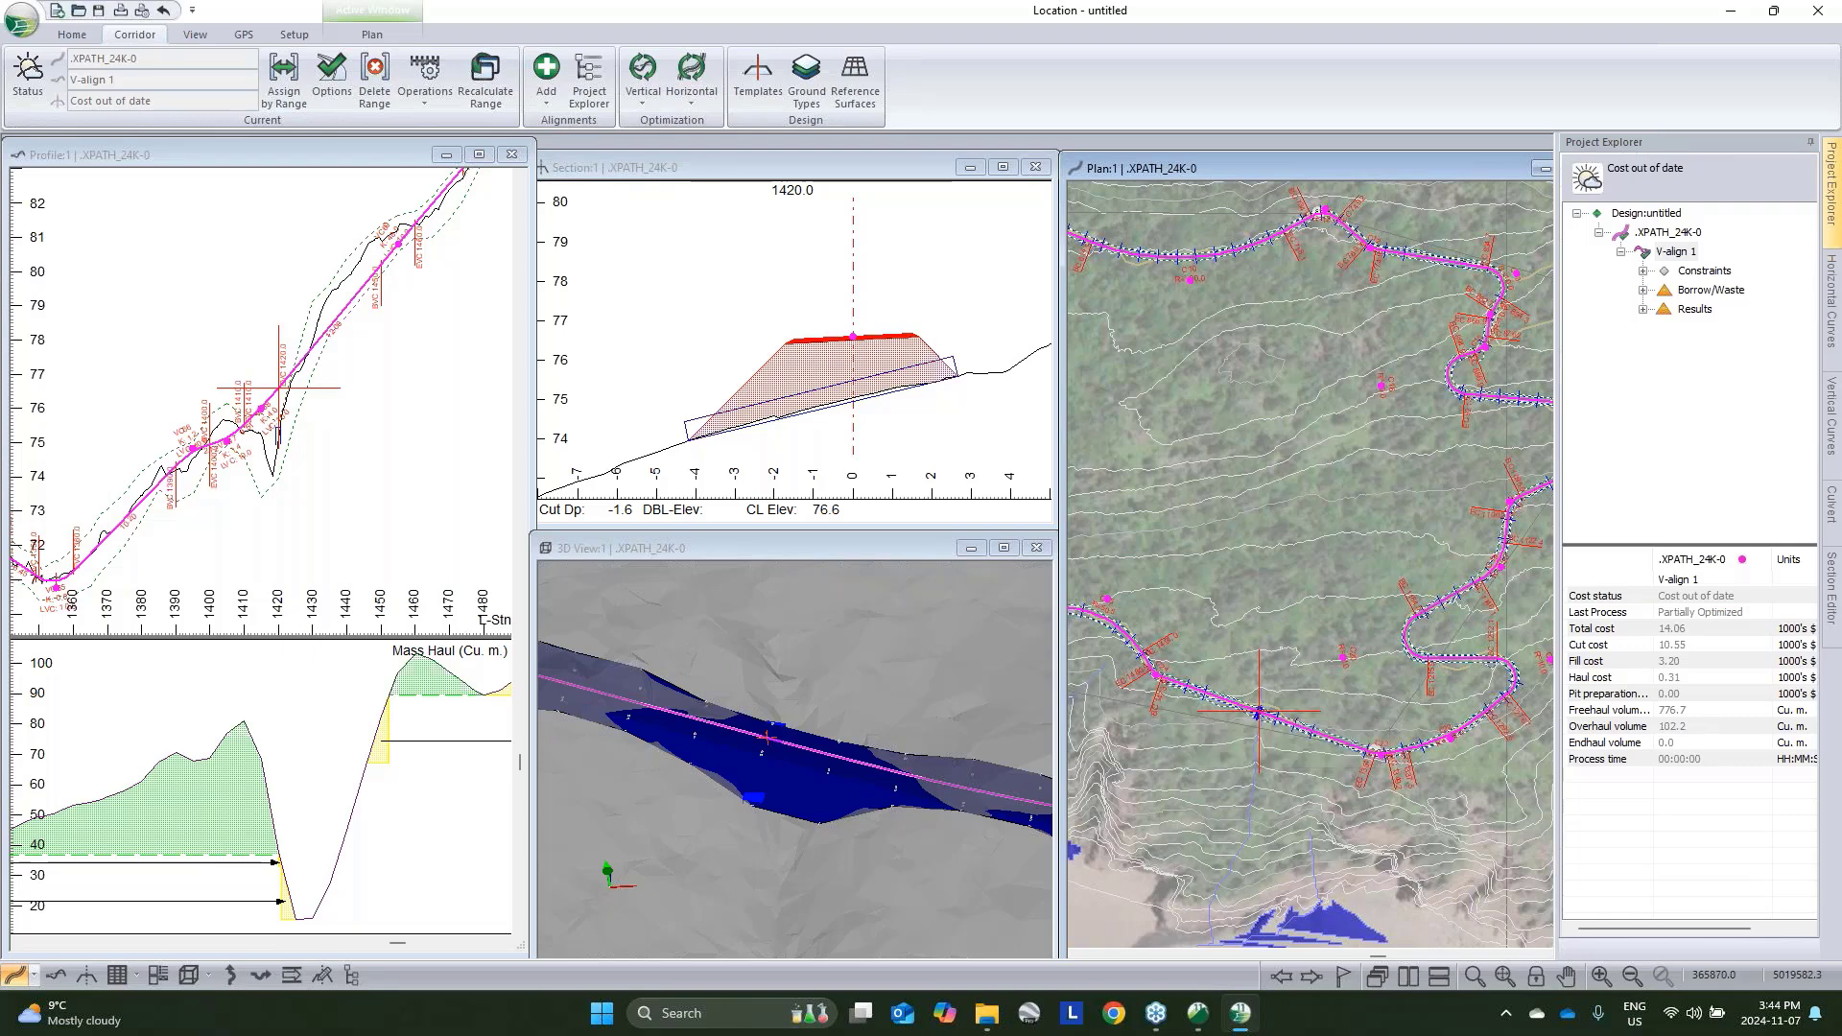
pyautogui.moveTo(1139, 365); pyautogui.dragTo(1160, 457, button='middle')
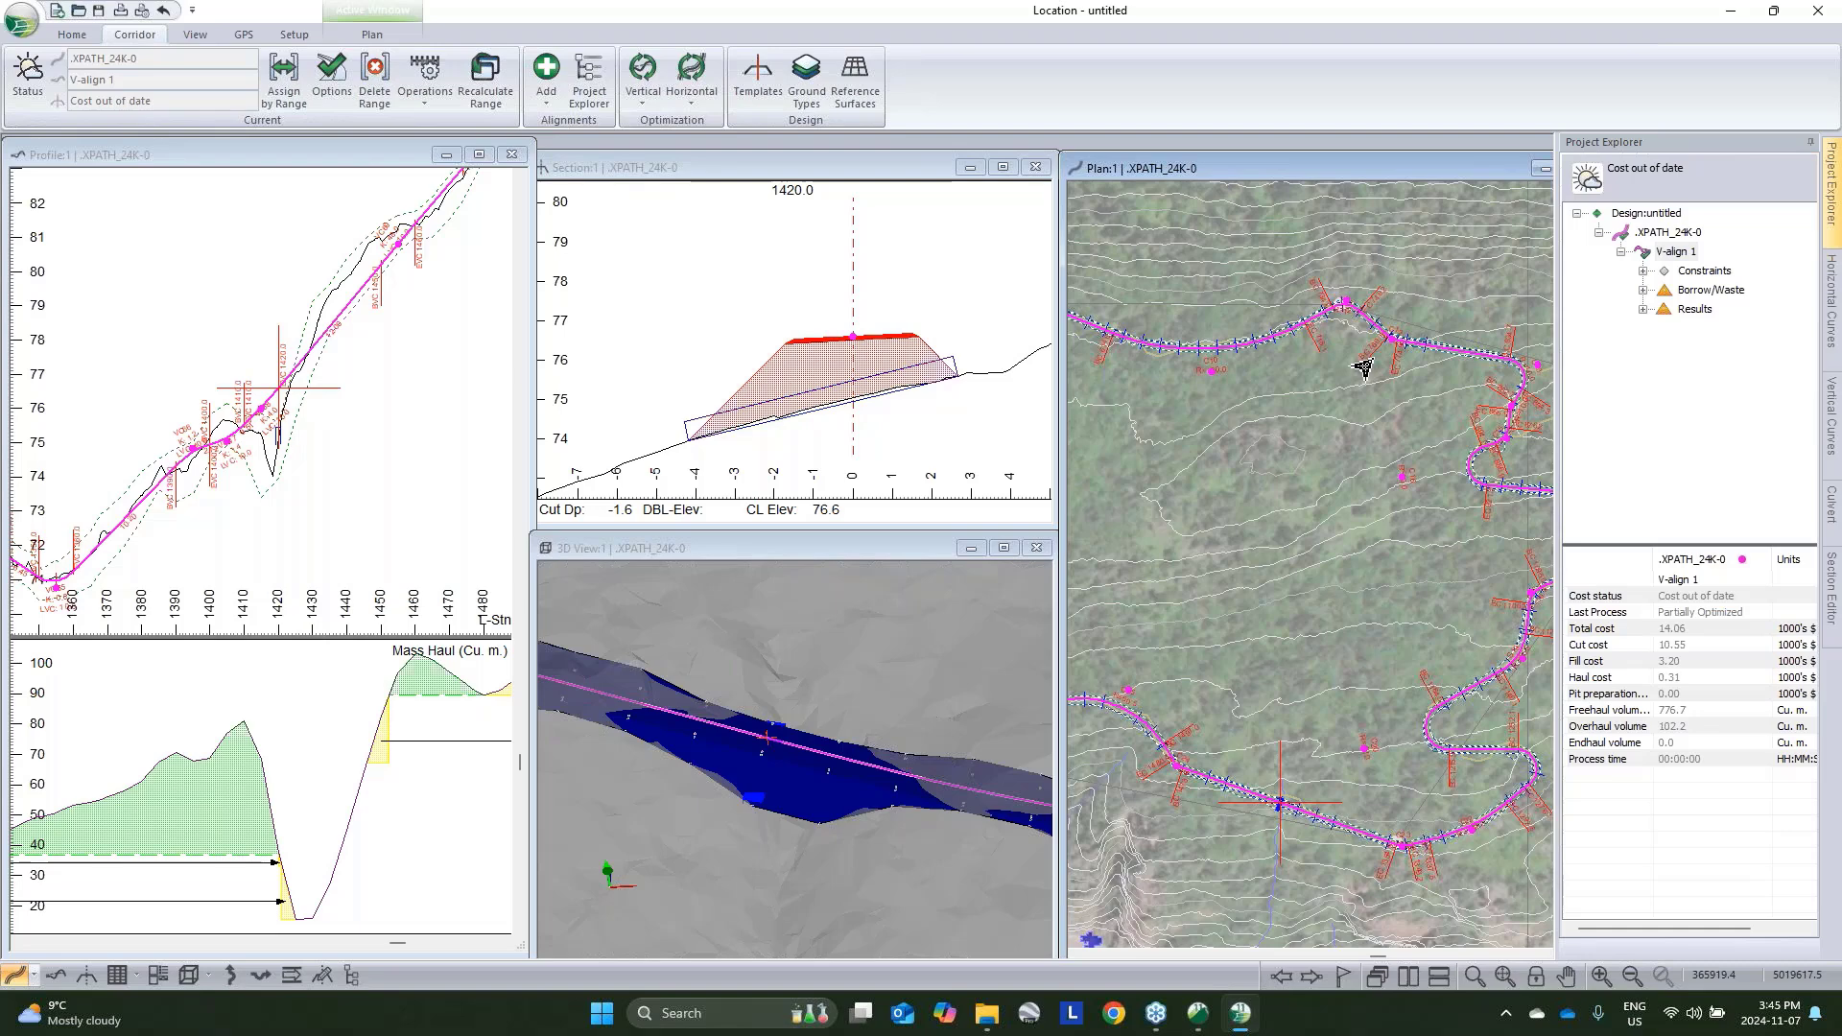
# Examine the cut, fill and surfacing volumes in the Data window through the last station, and inspect the surfacing layer in the station 1420 cross section
pyautogui.moveTo(1344, 382)
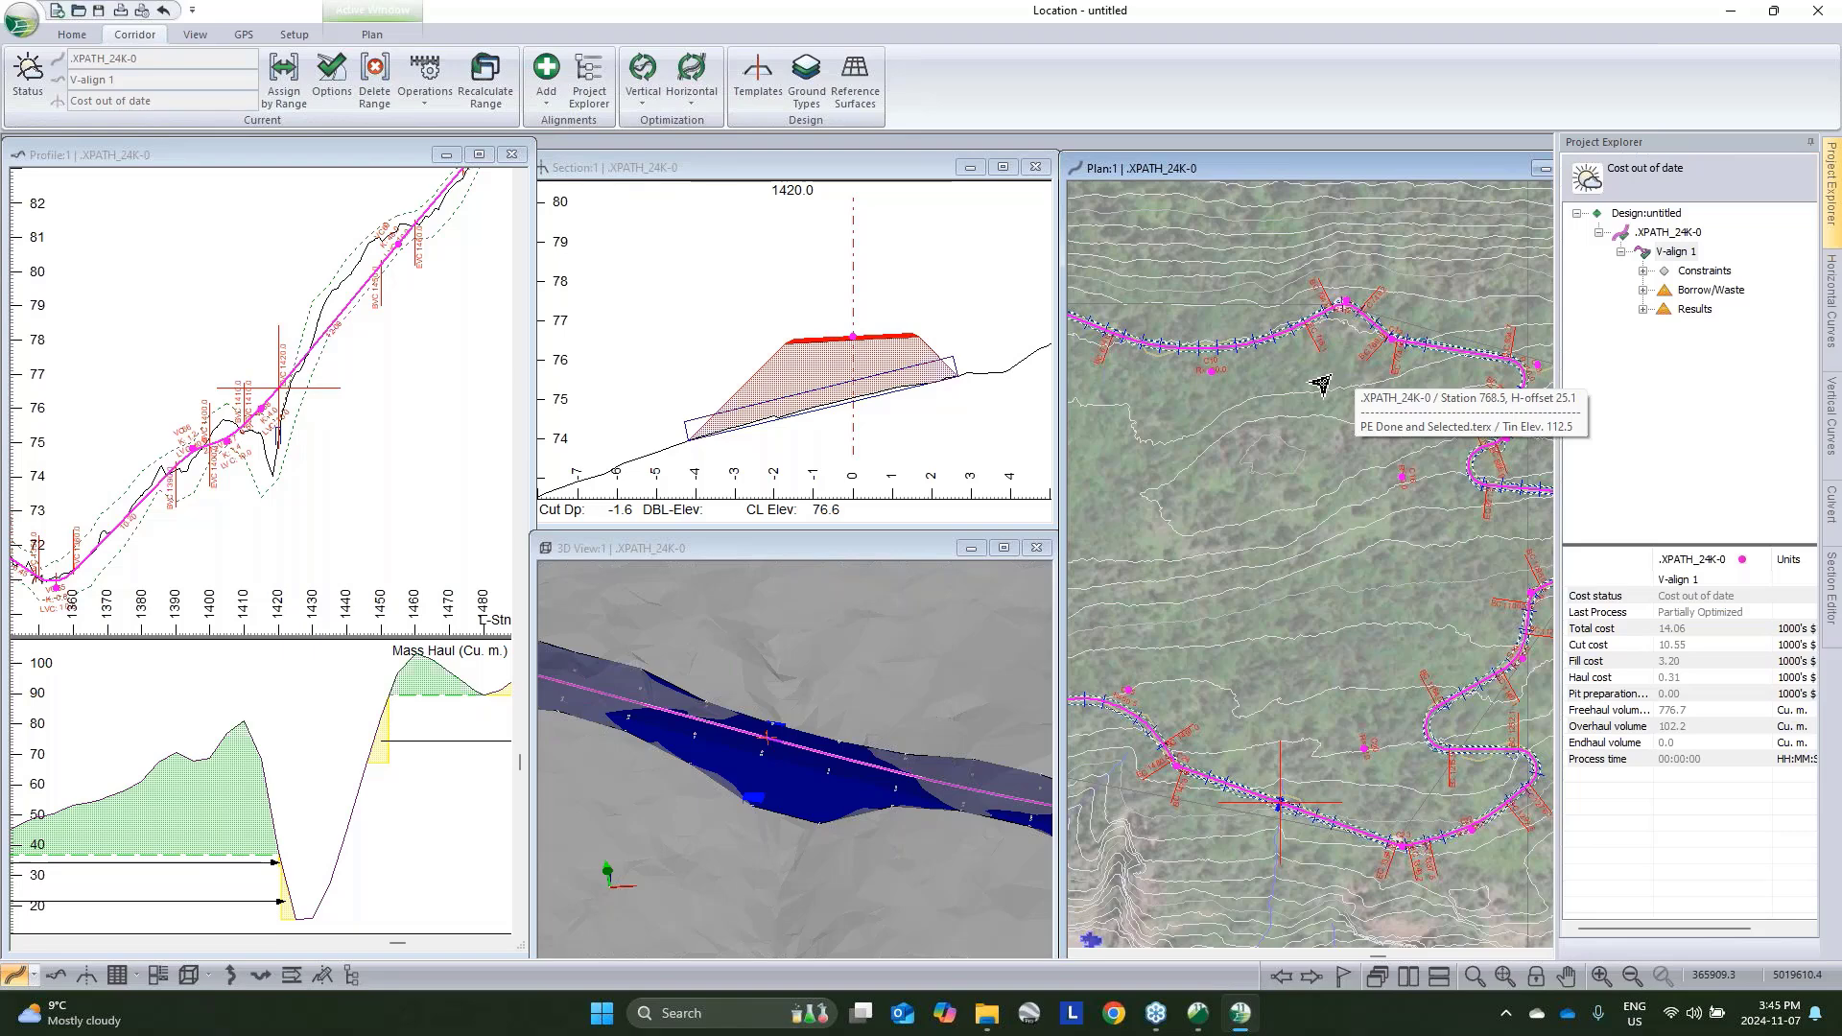
pyautogui.click(117, 975)
pyautogui.scroll(-5, 751, 608)
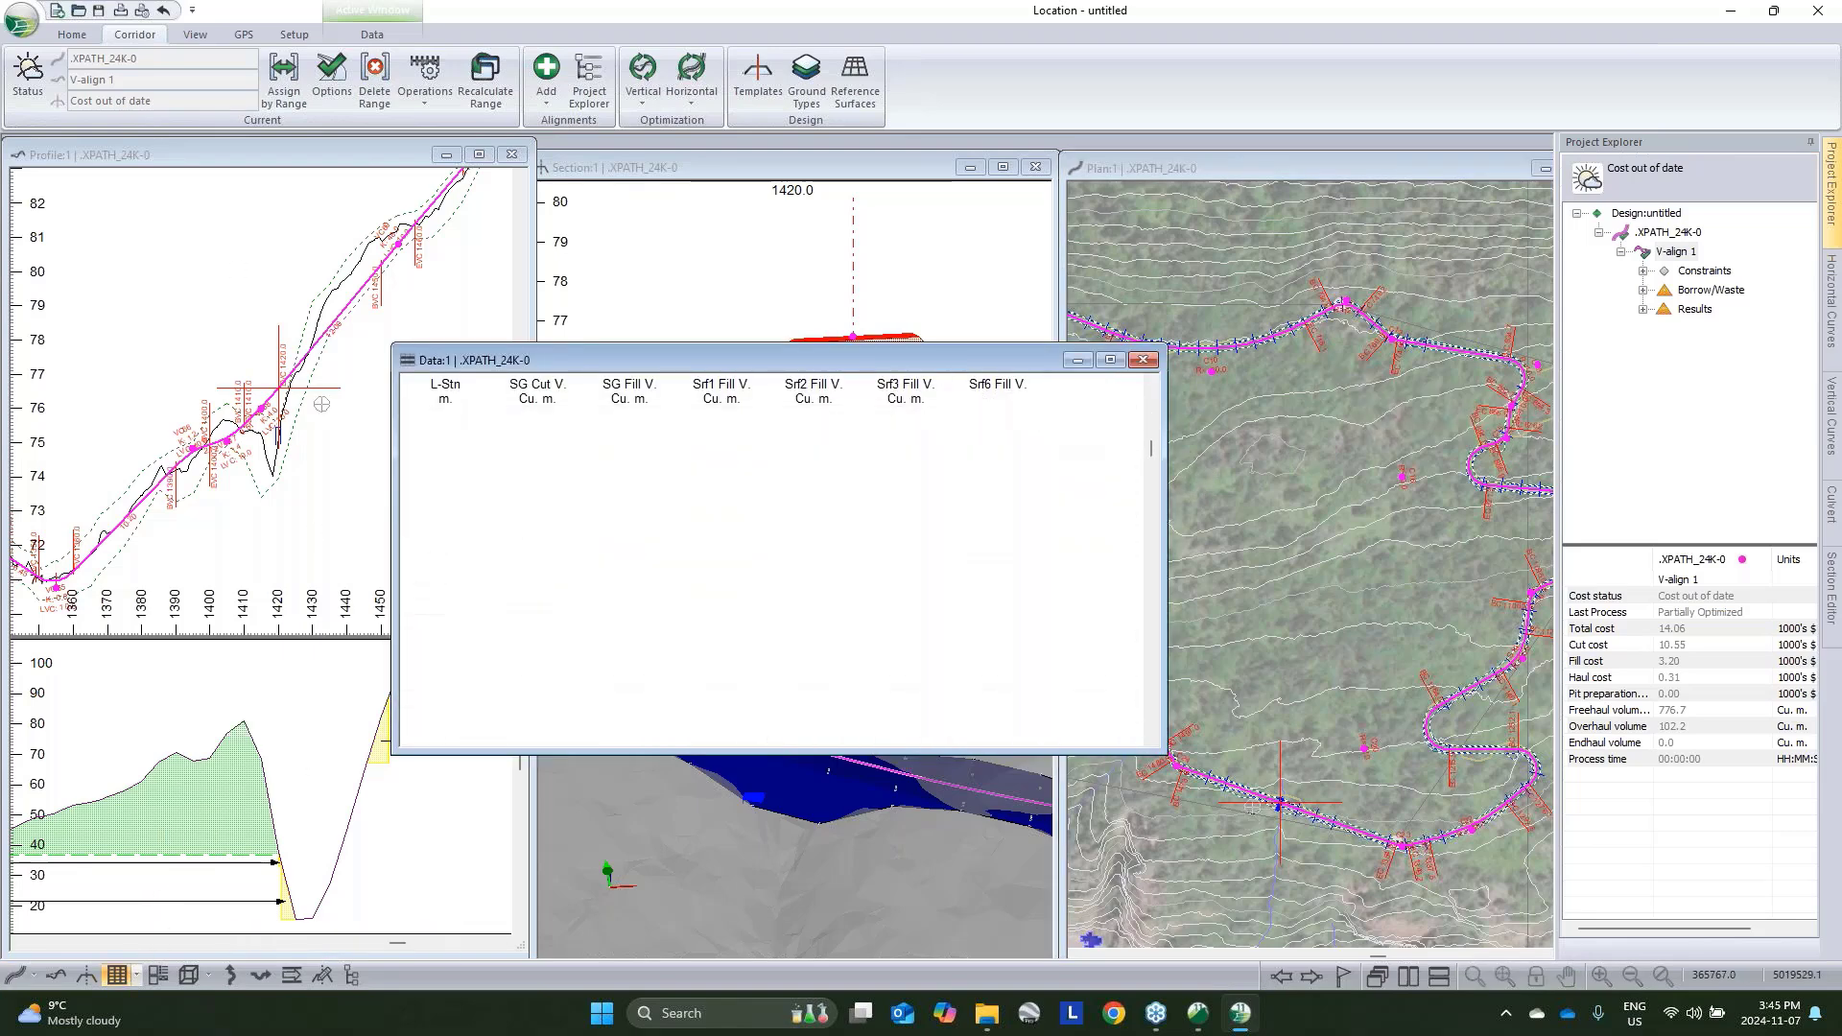
pyautogui.scroll(-2, 739, 683)
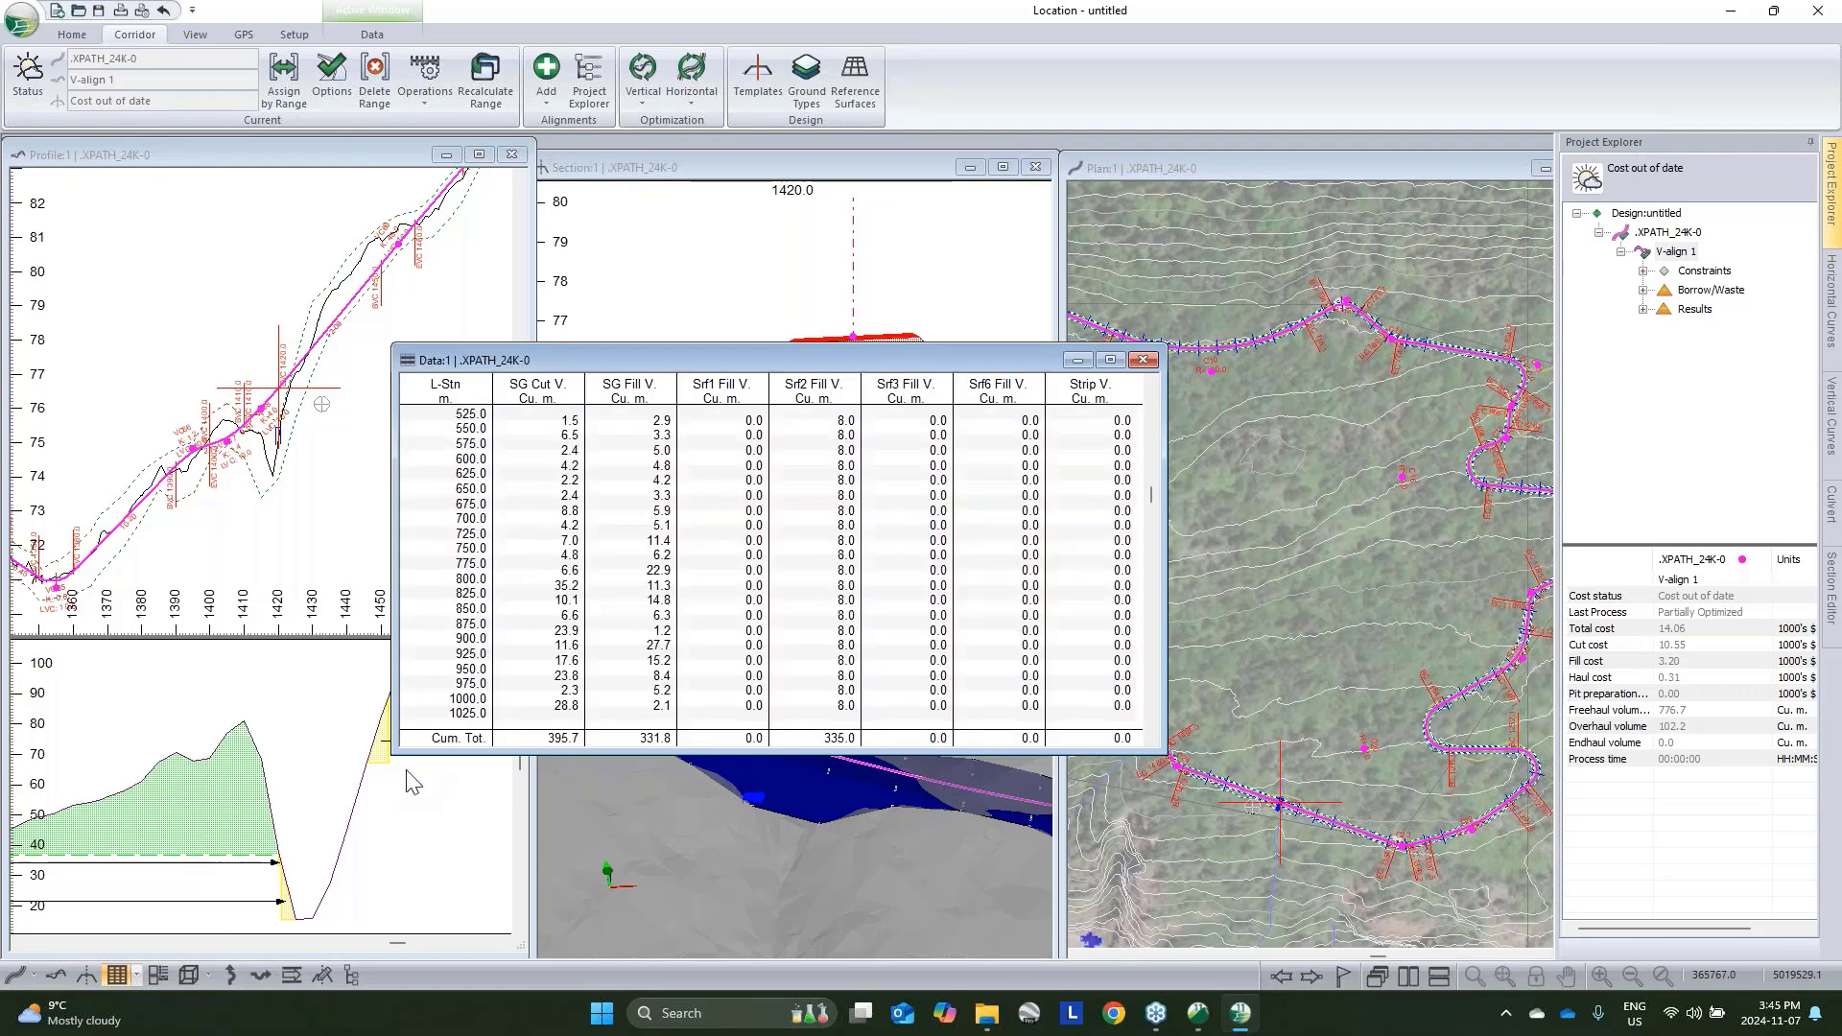
pyautogui.rightClick(790, 529)
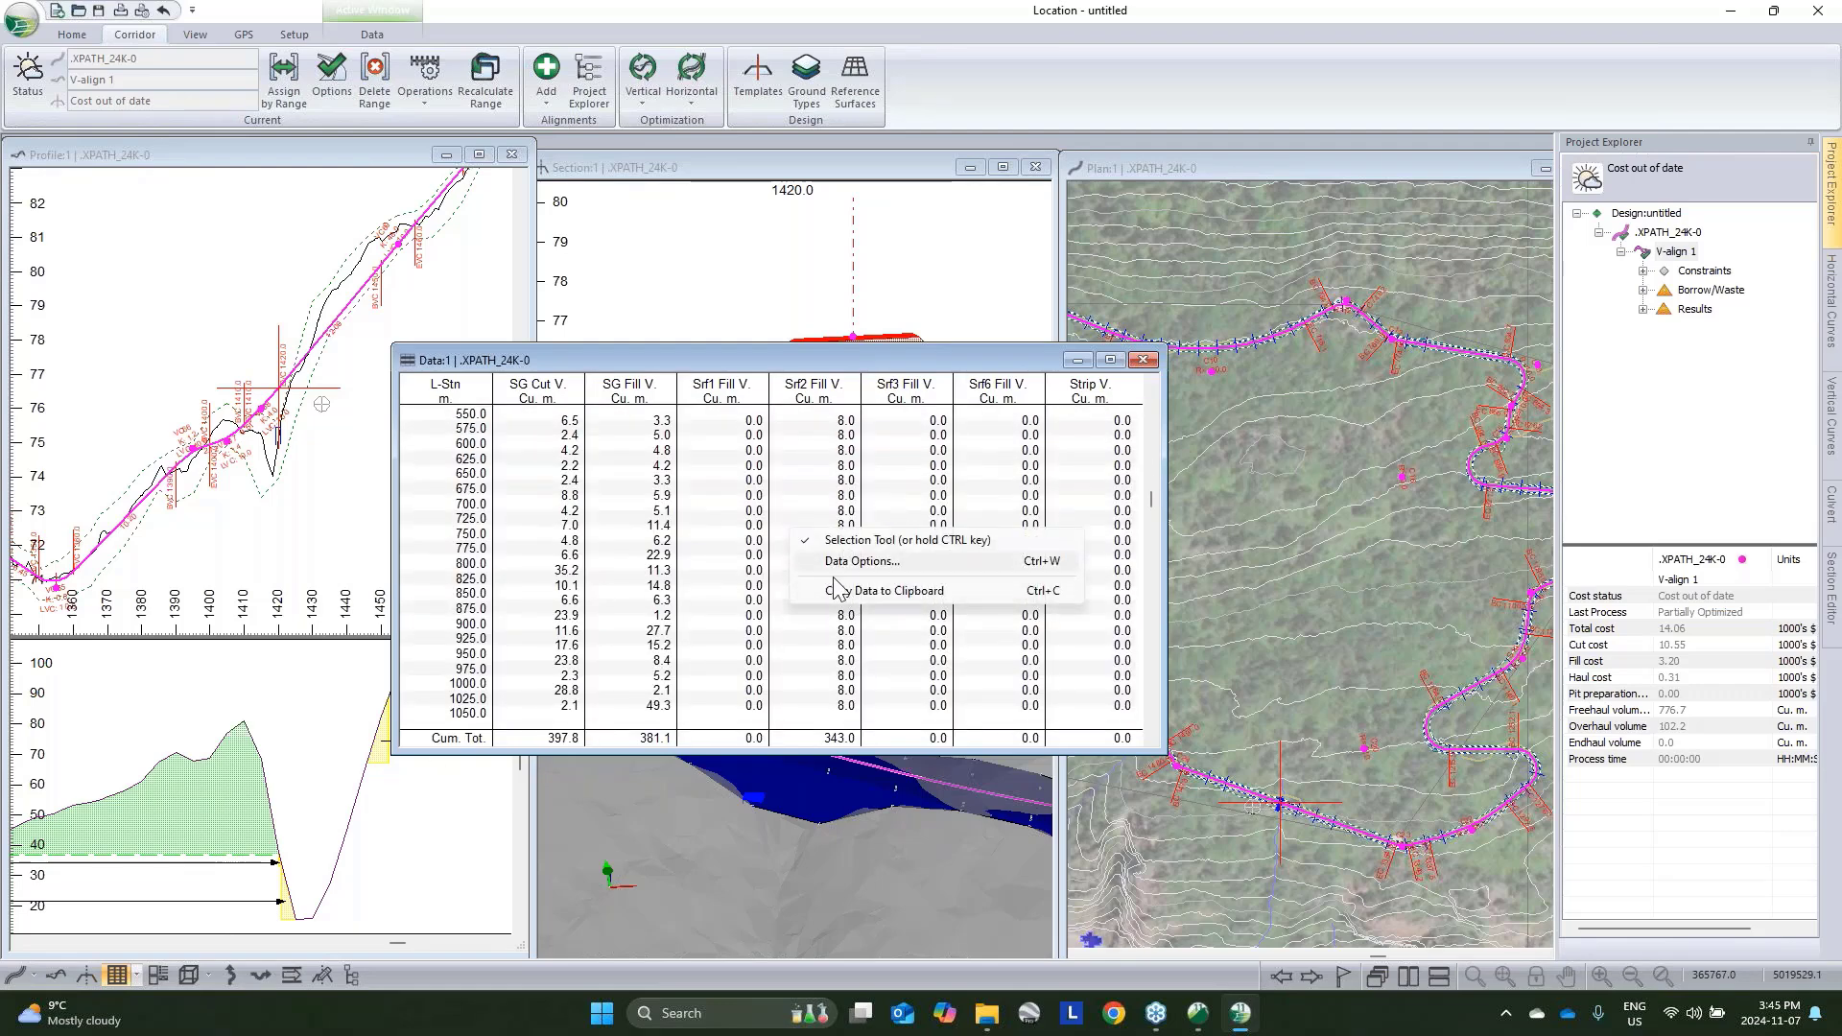
pyautogui.moveTo(1152, 509); pyautogui.dragTo(1152, 689)
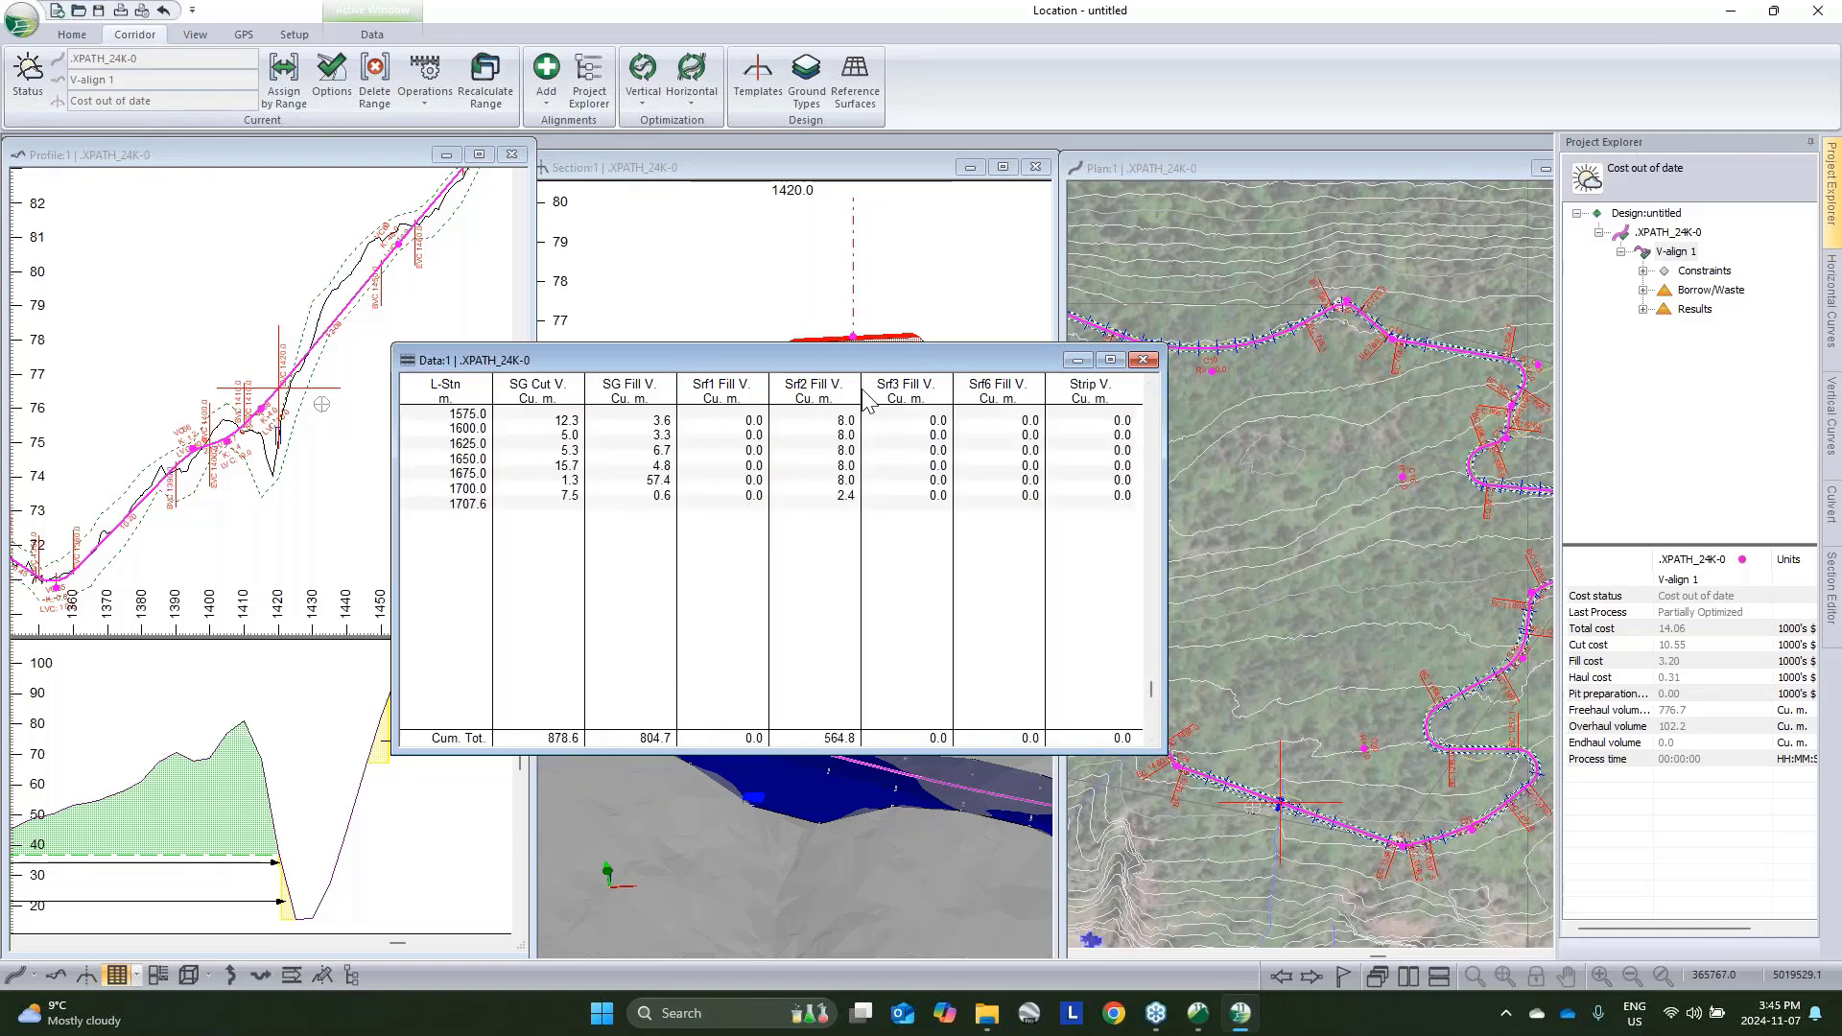
pyautogui.moveTo(870, 361); pyautogui.dragTo(879, 498)
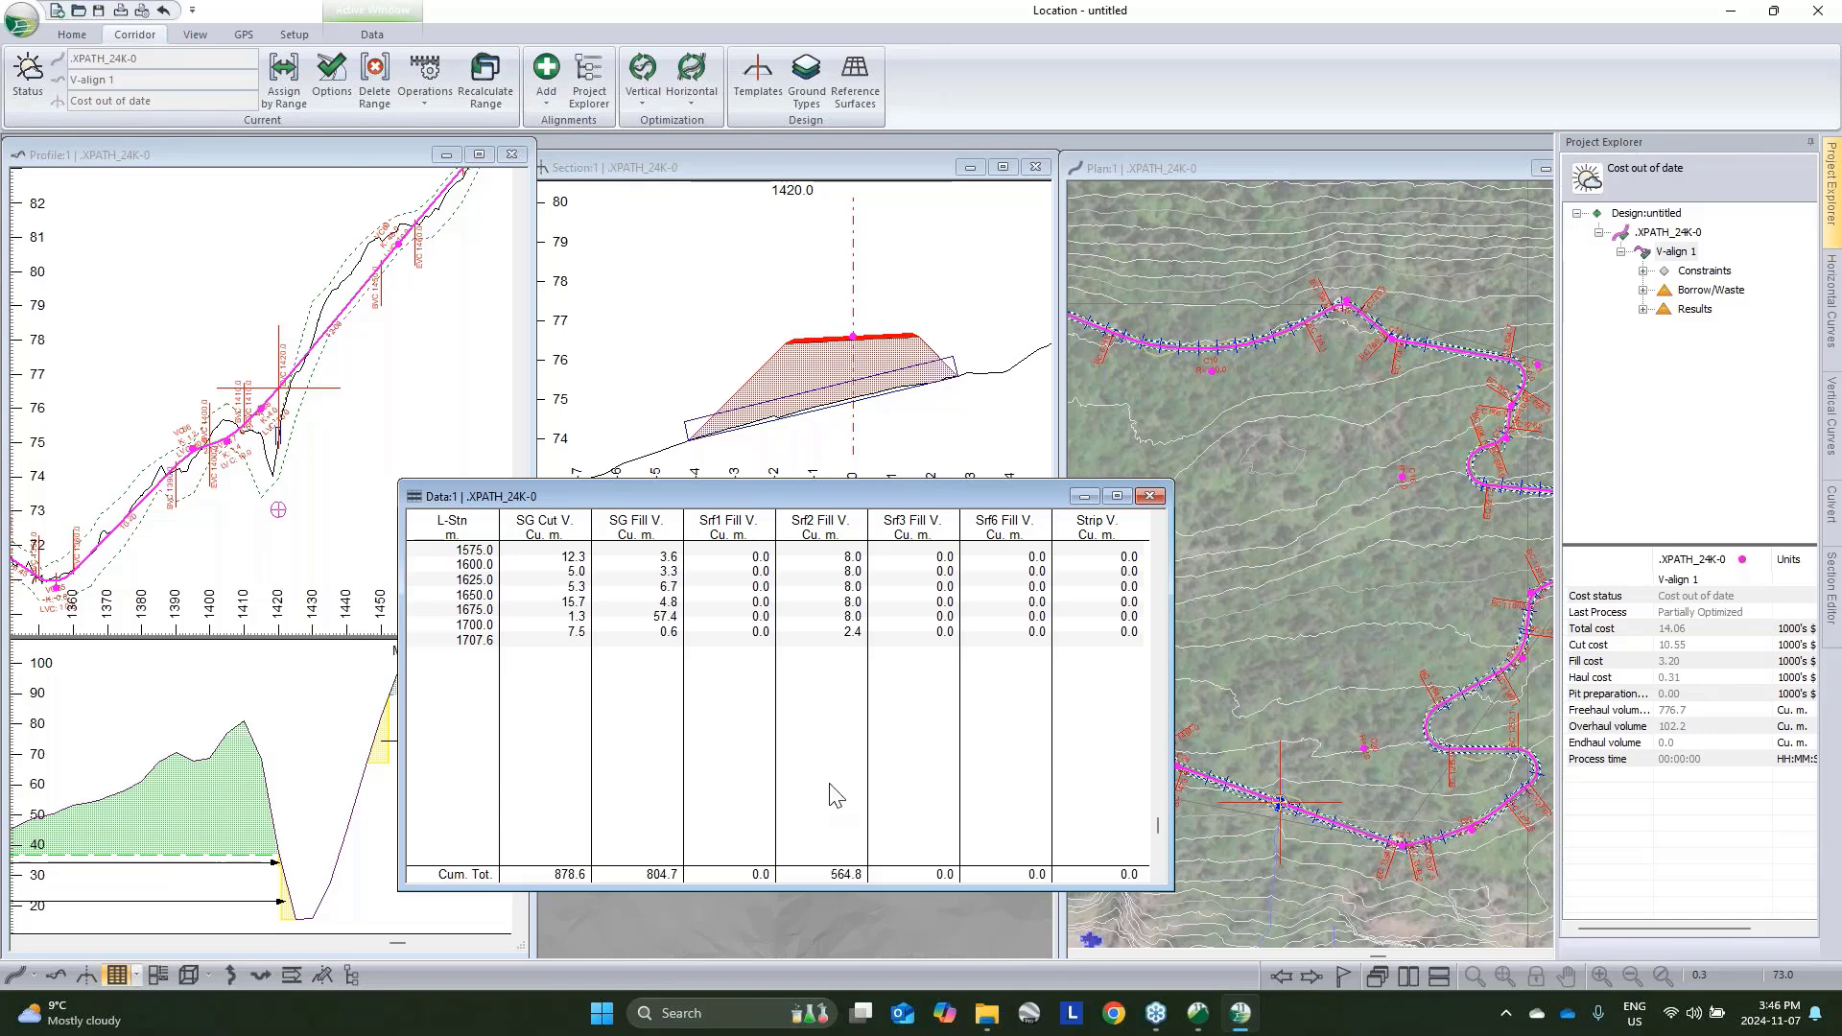
pyautogui.click(1085, 496)
pyautogui.scroll(3, 861, 342)
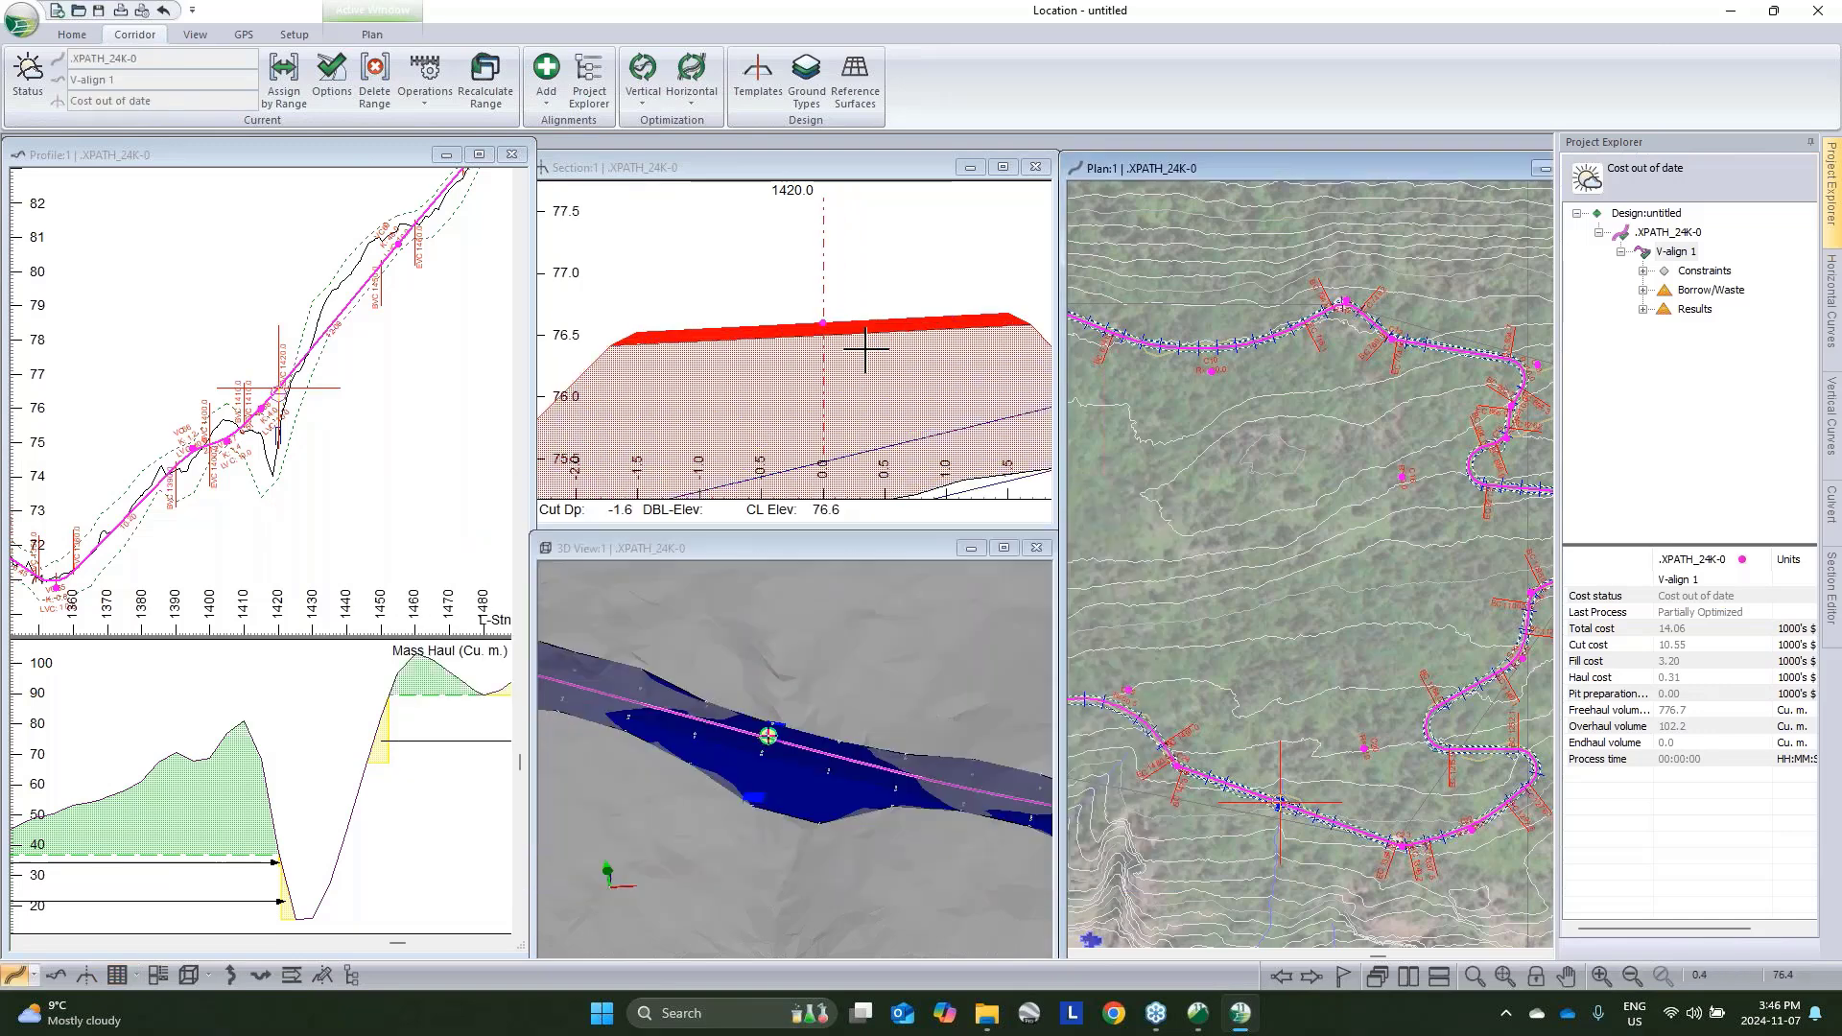
pyautogui.moveTo(855, 318)
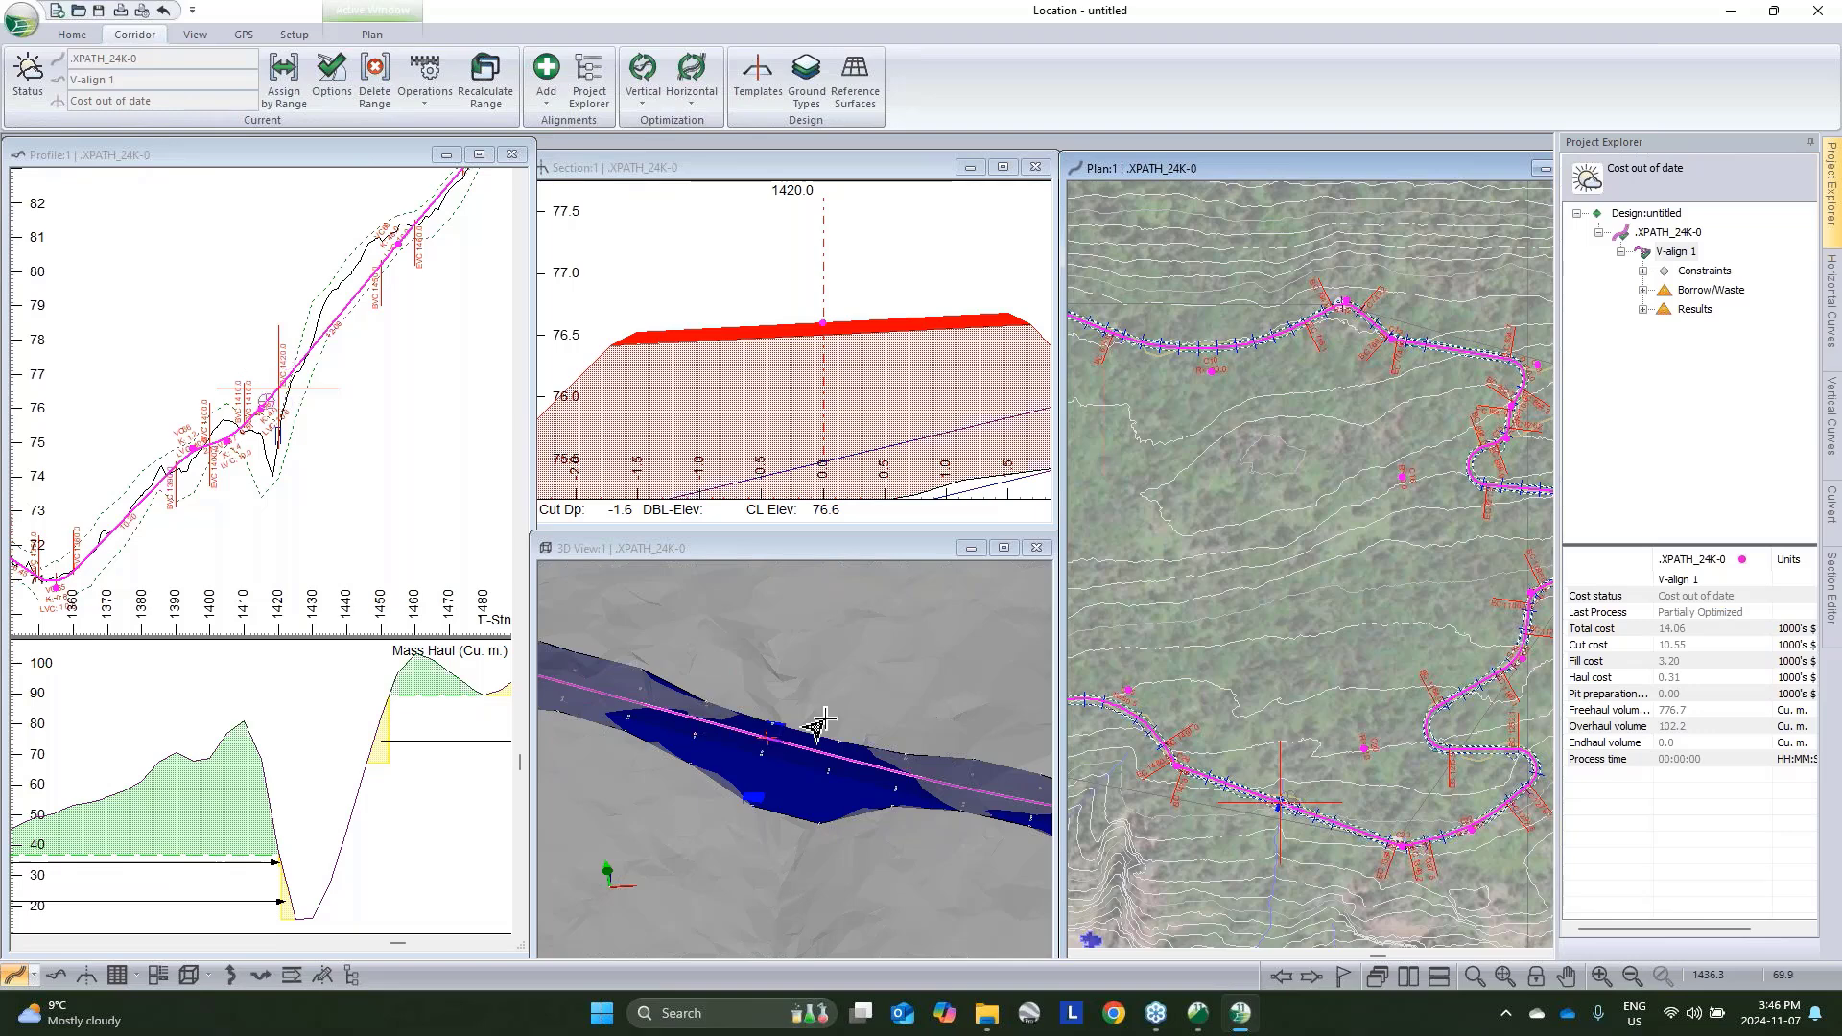
pyautogui.scroll(-3, 818, 727)
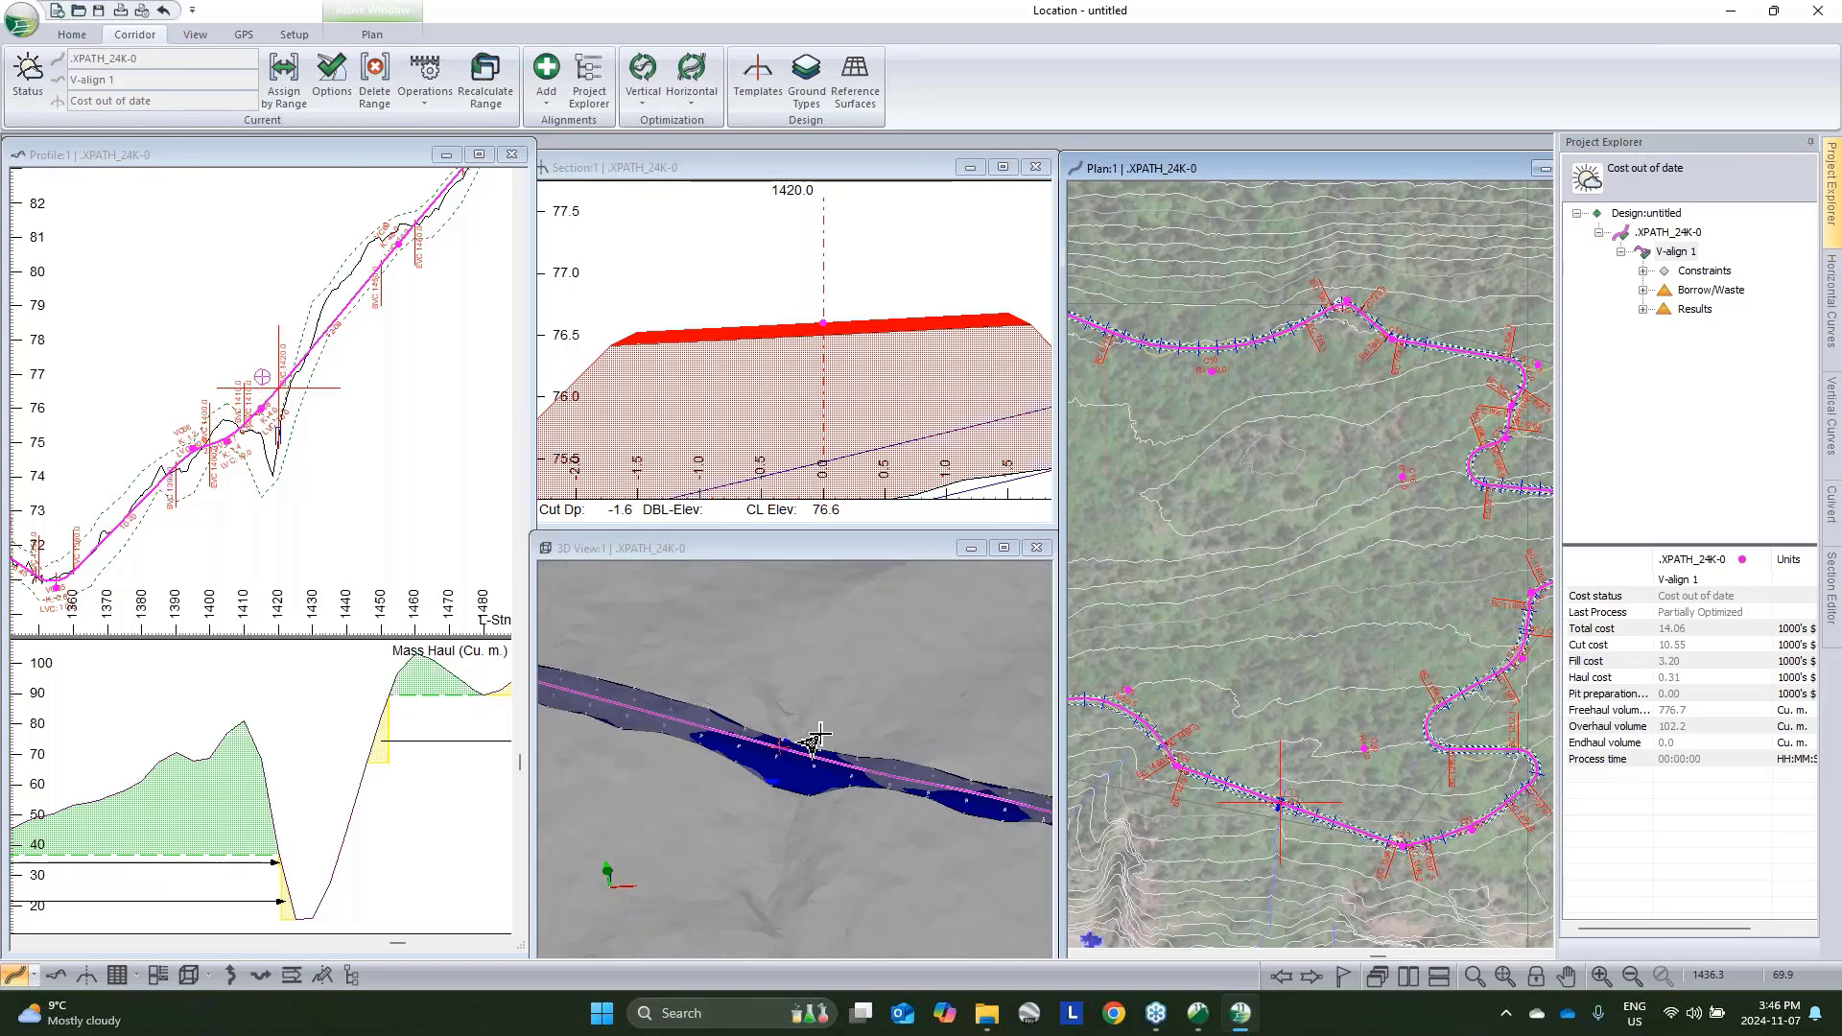
# Create a second data window for the alignment and open its data options
pyautogui.rightClick(125, 981)
pyautogui.click(135, 981)
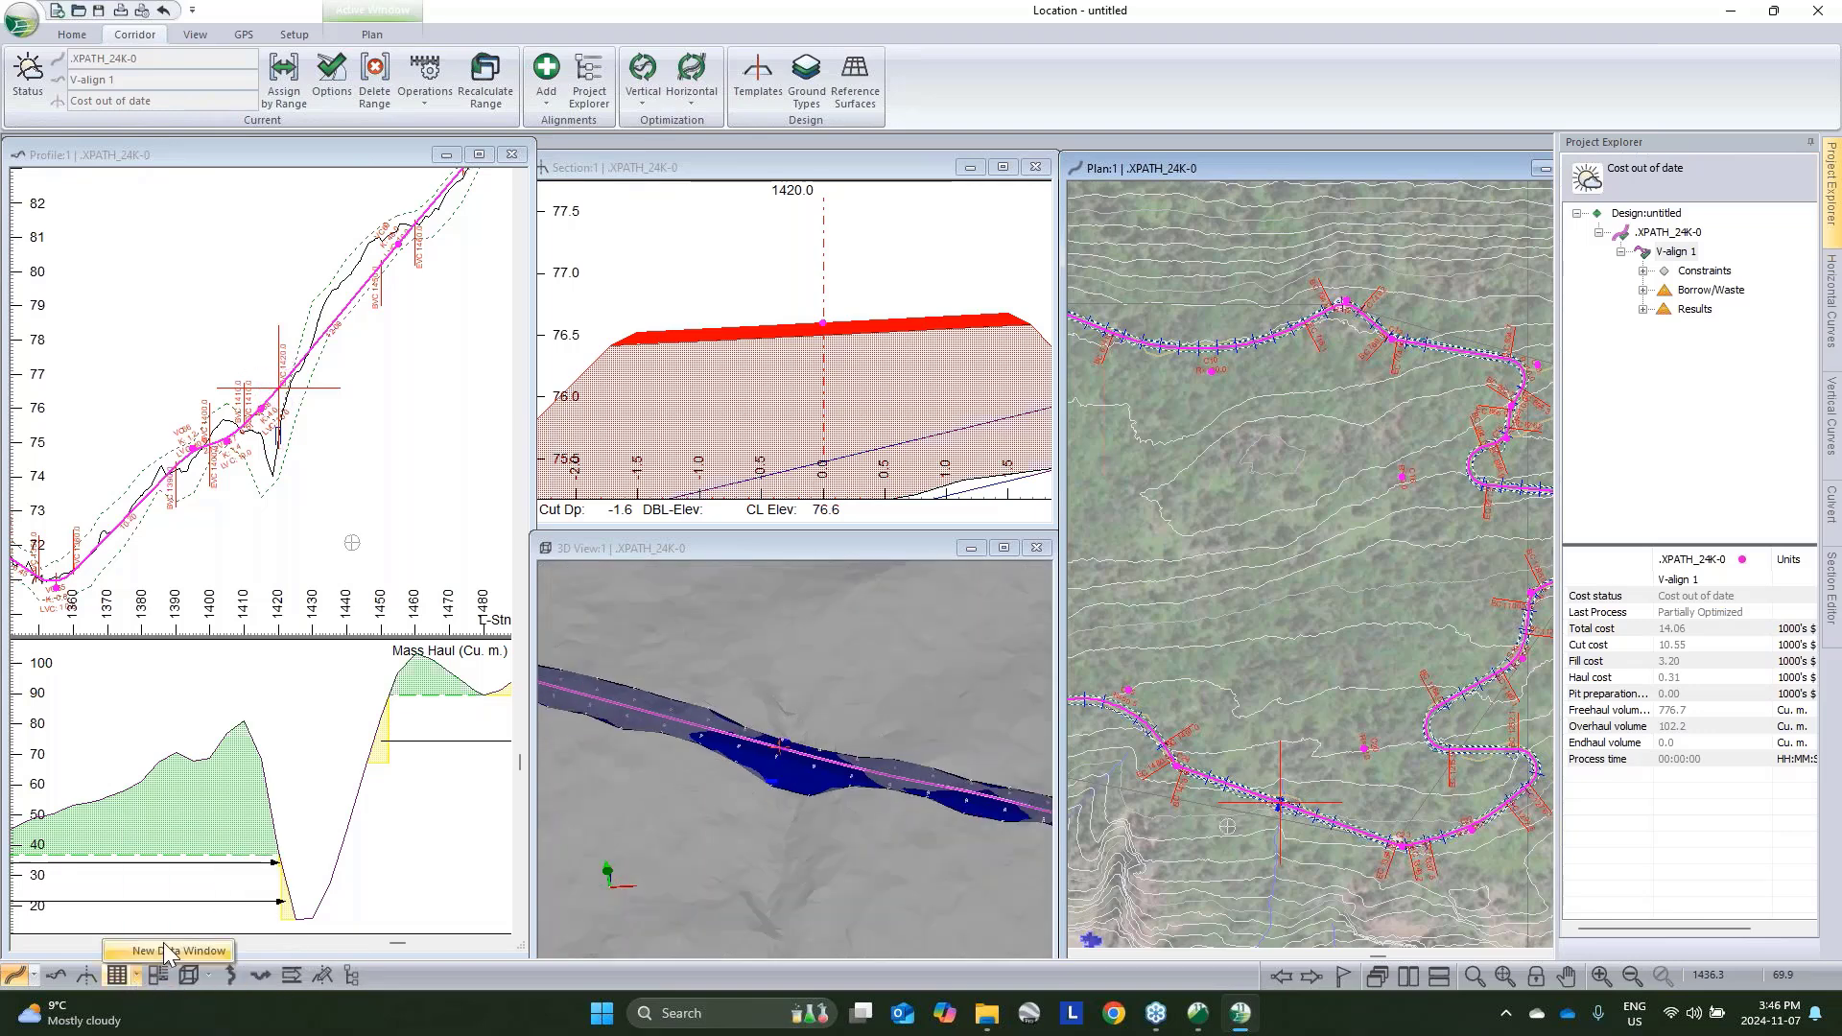
pyautogui.click(163, 945)
pyautogui.rightClick(871, 470)
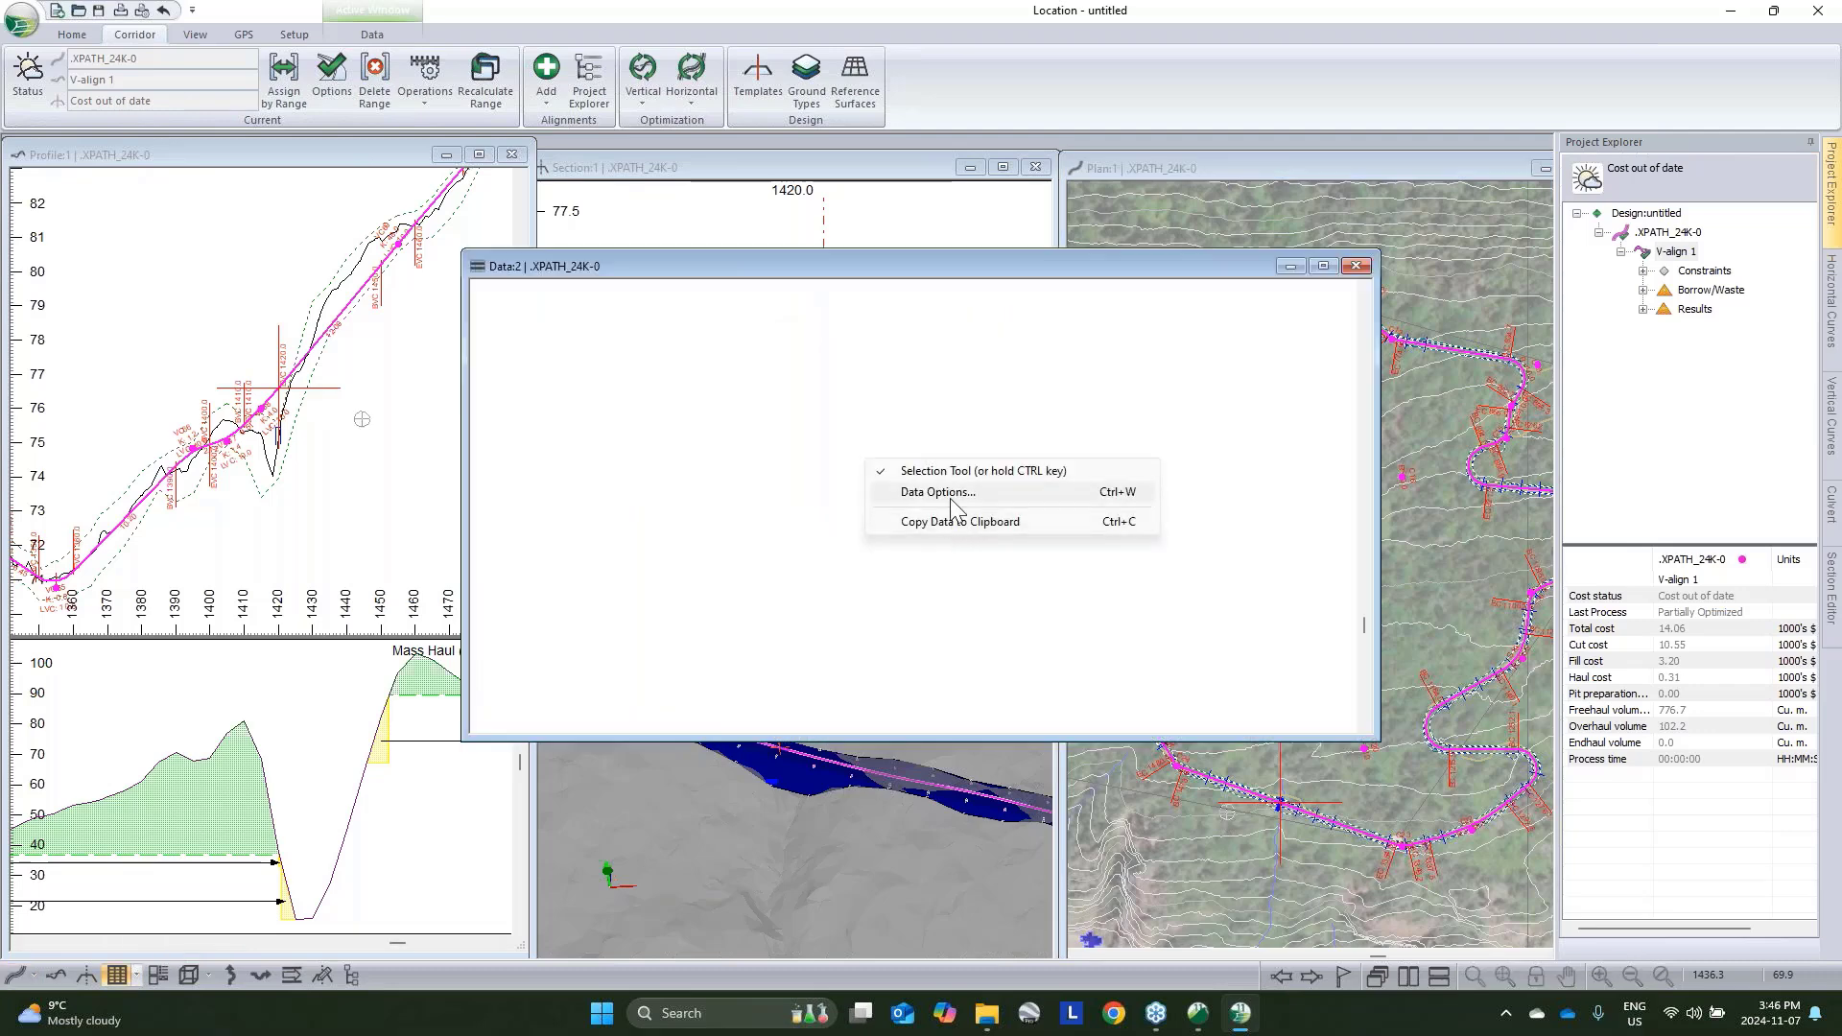
pyautogui.click(955, 497)
# Limit the report rows to culvert insertion points, excluding the profile and plan points
pyautogui.click(1009, 457)
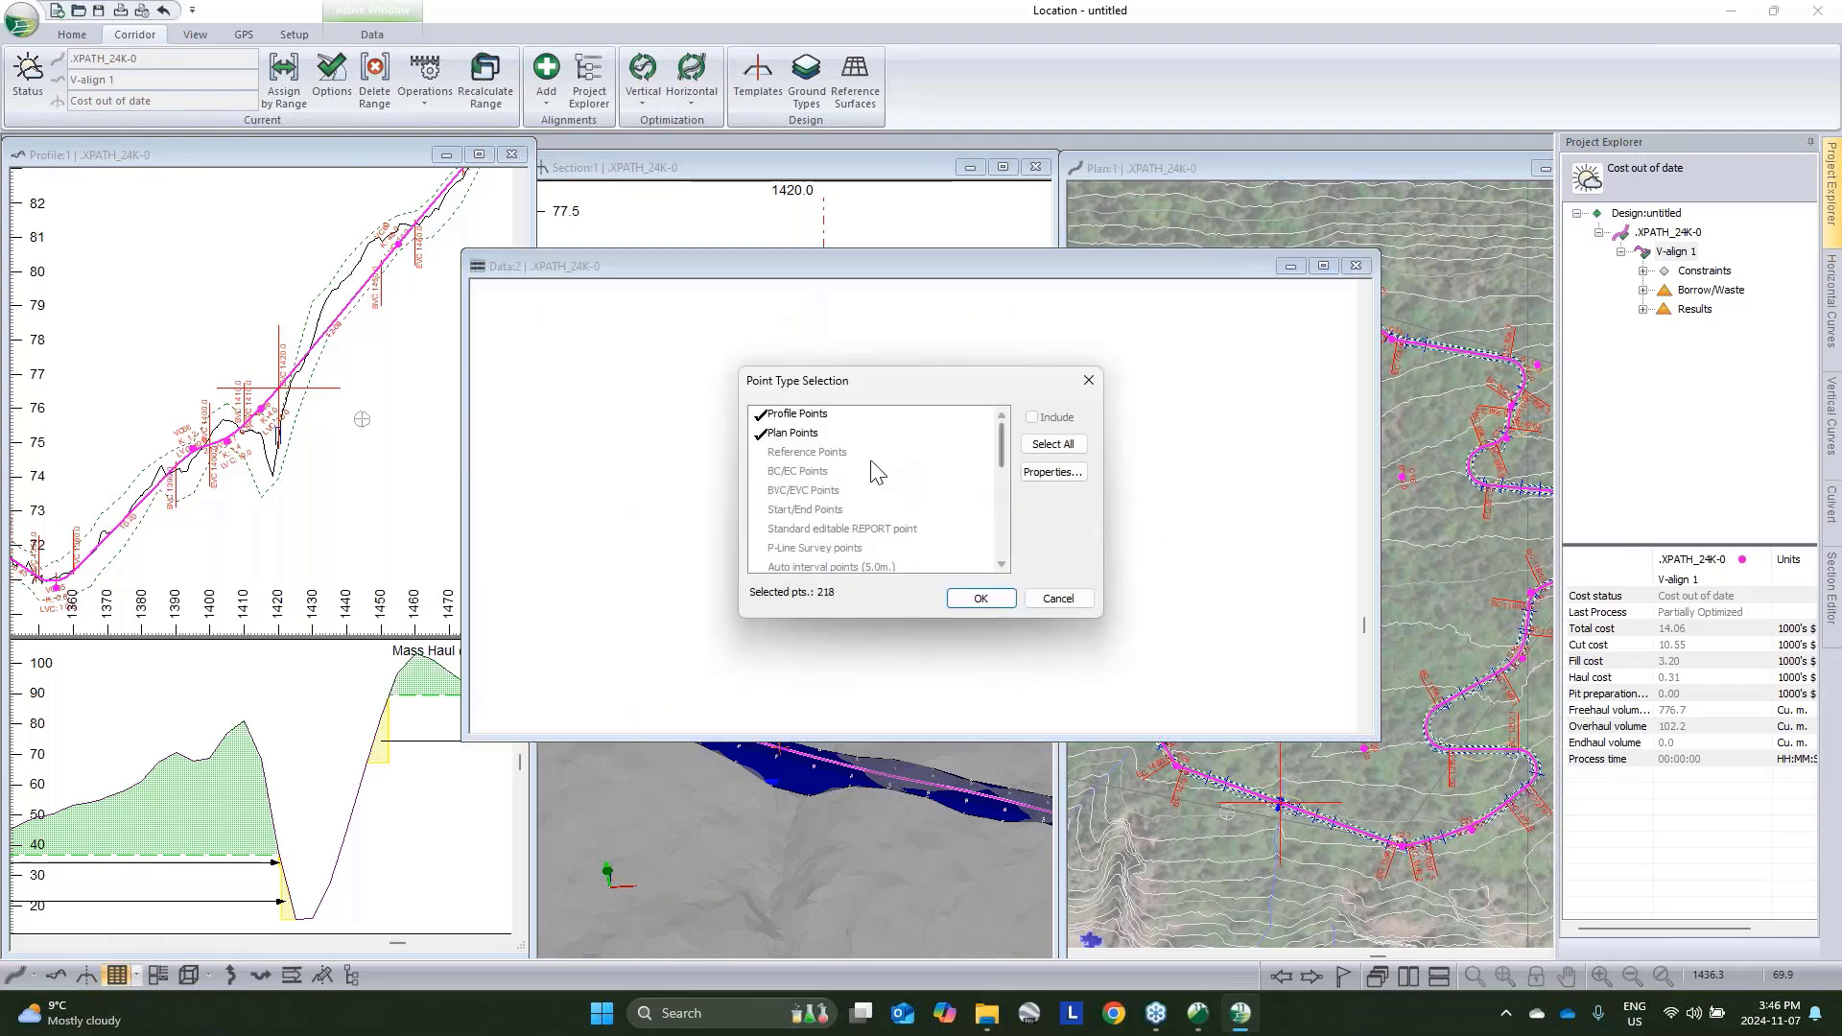
pyautogui.scroll(-3, 835, 547)
pyautogui.scroll(3, 844, 547)
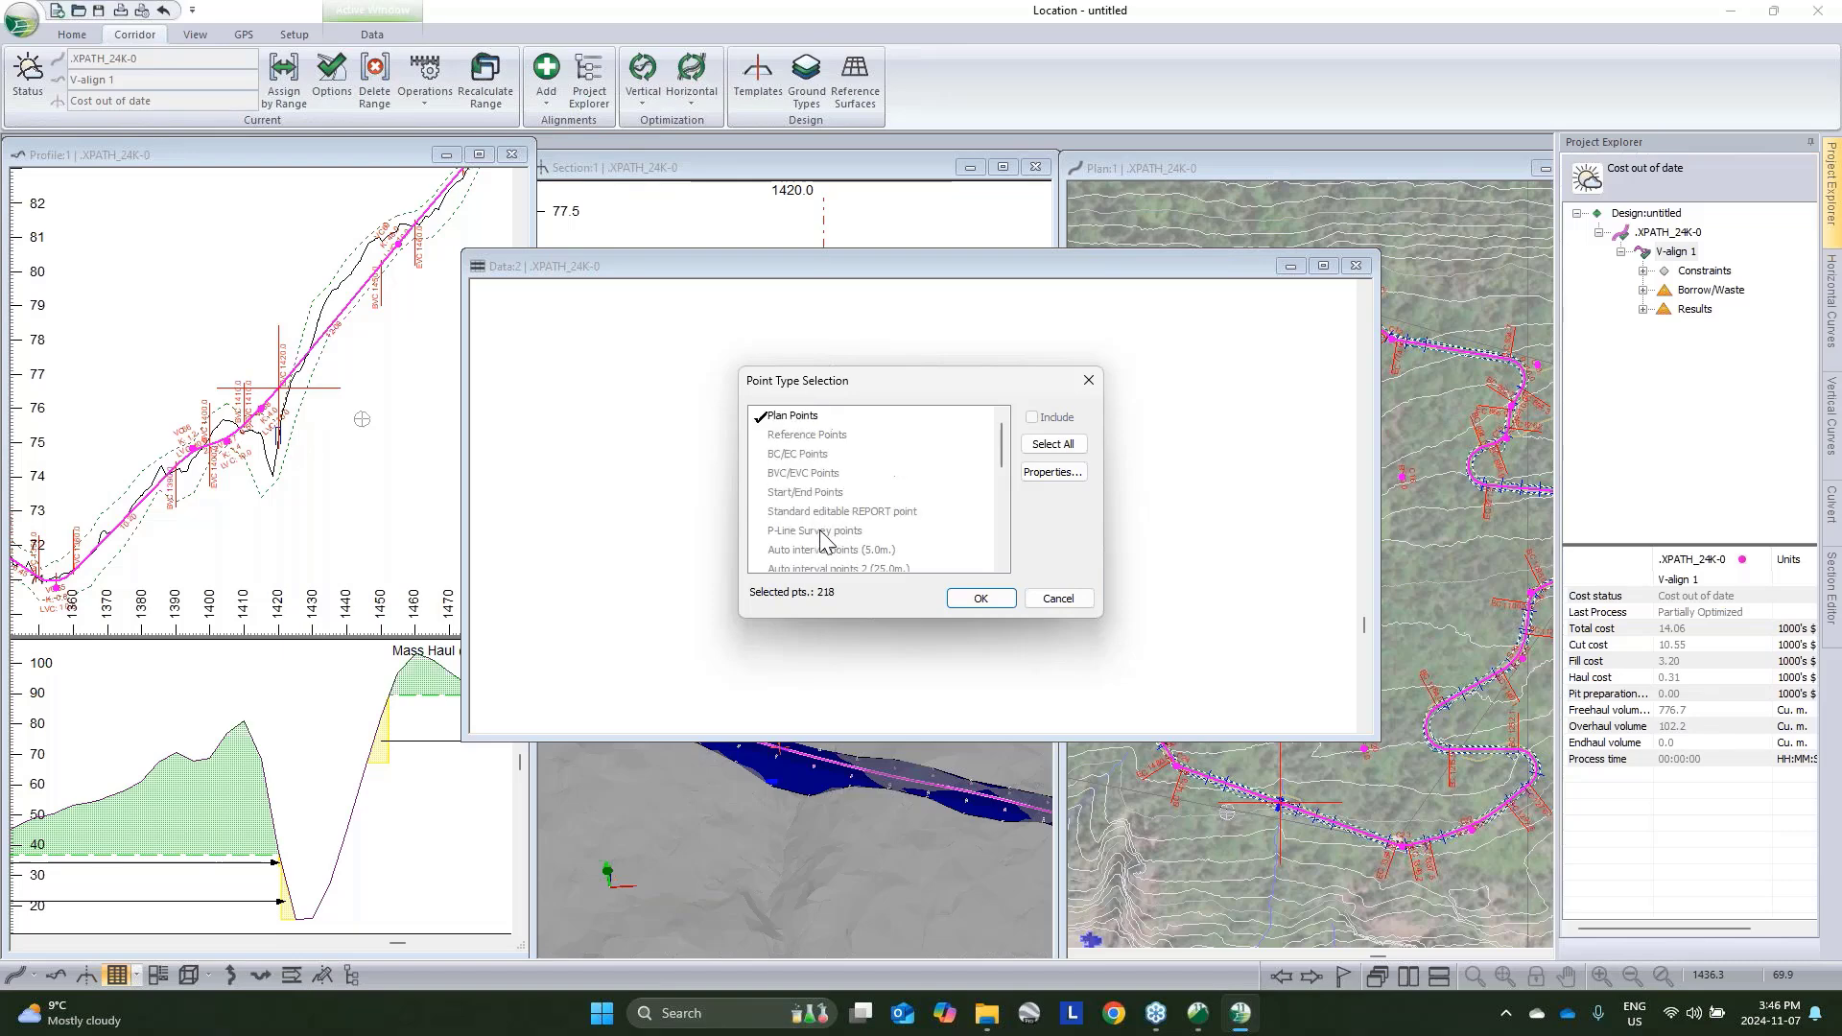
pyautogui.click(792, 433)
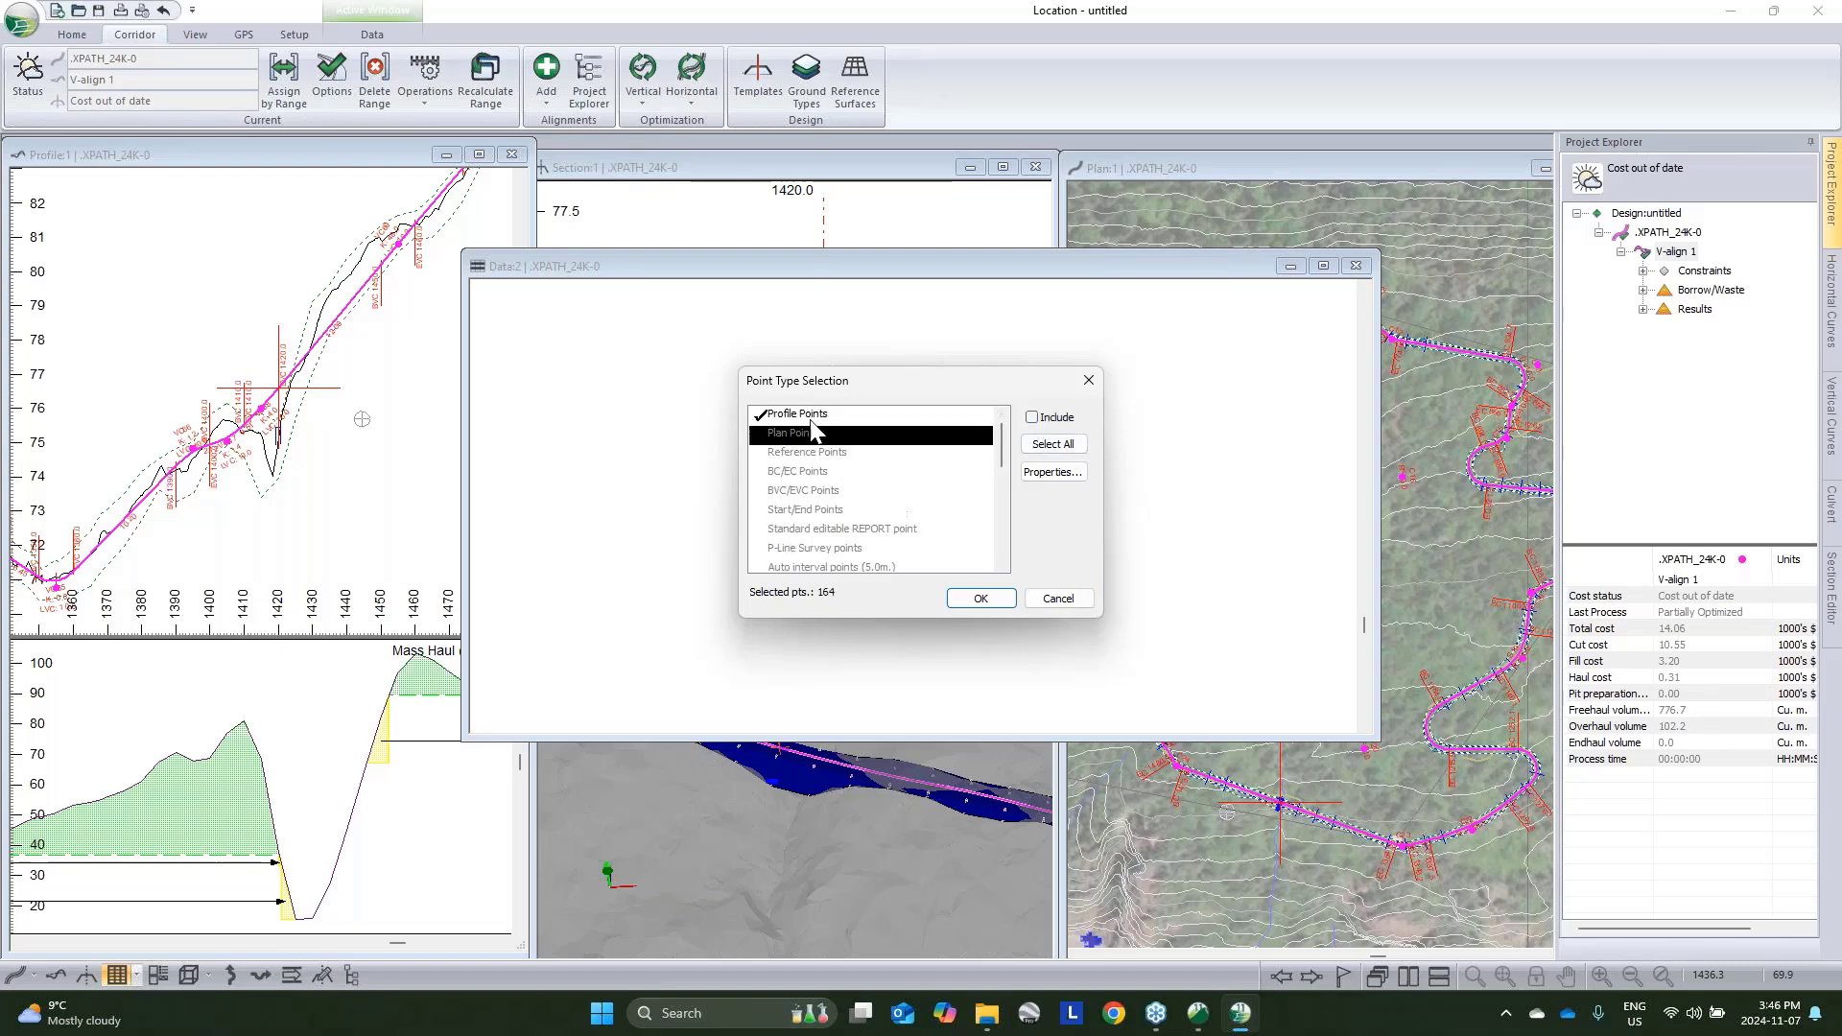
pyautogui.click(797, 413)
pyautogui.scroll(-2, 857, 518)
pyautogui.scroll(-2, 857, 518)
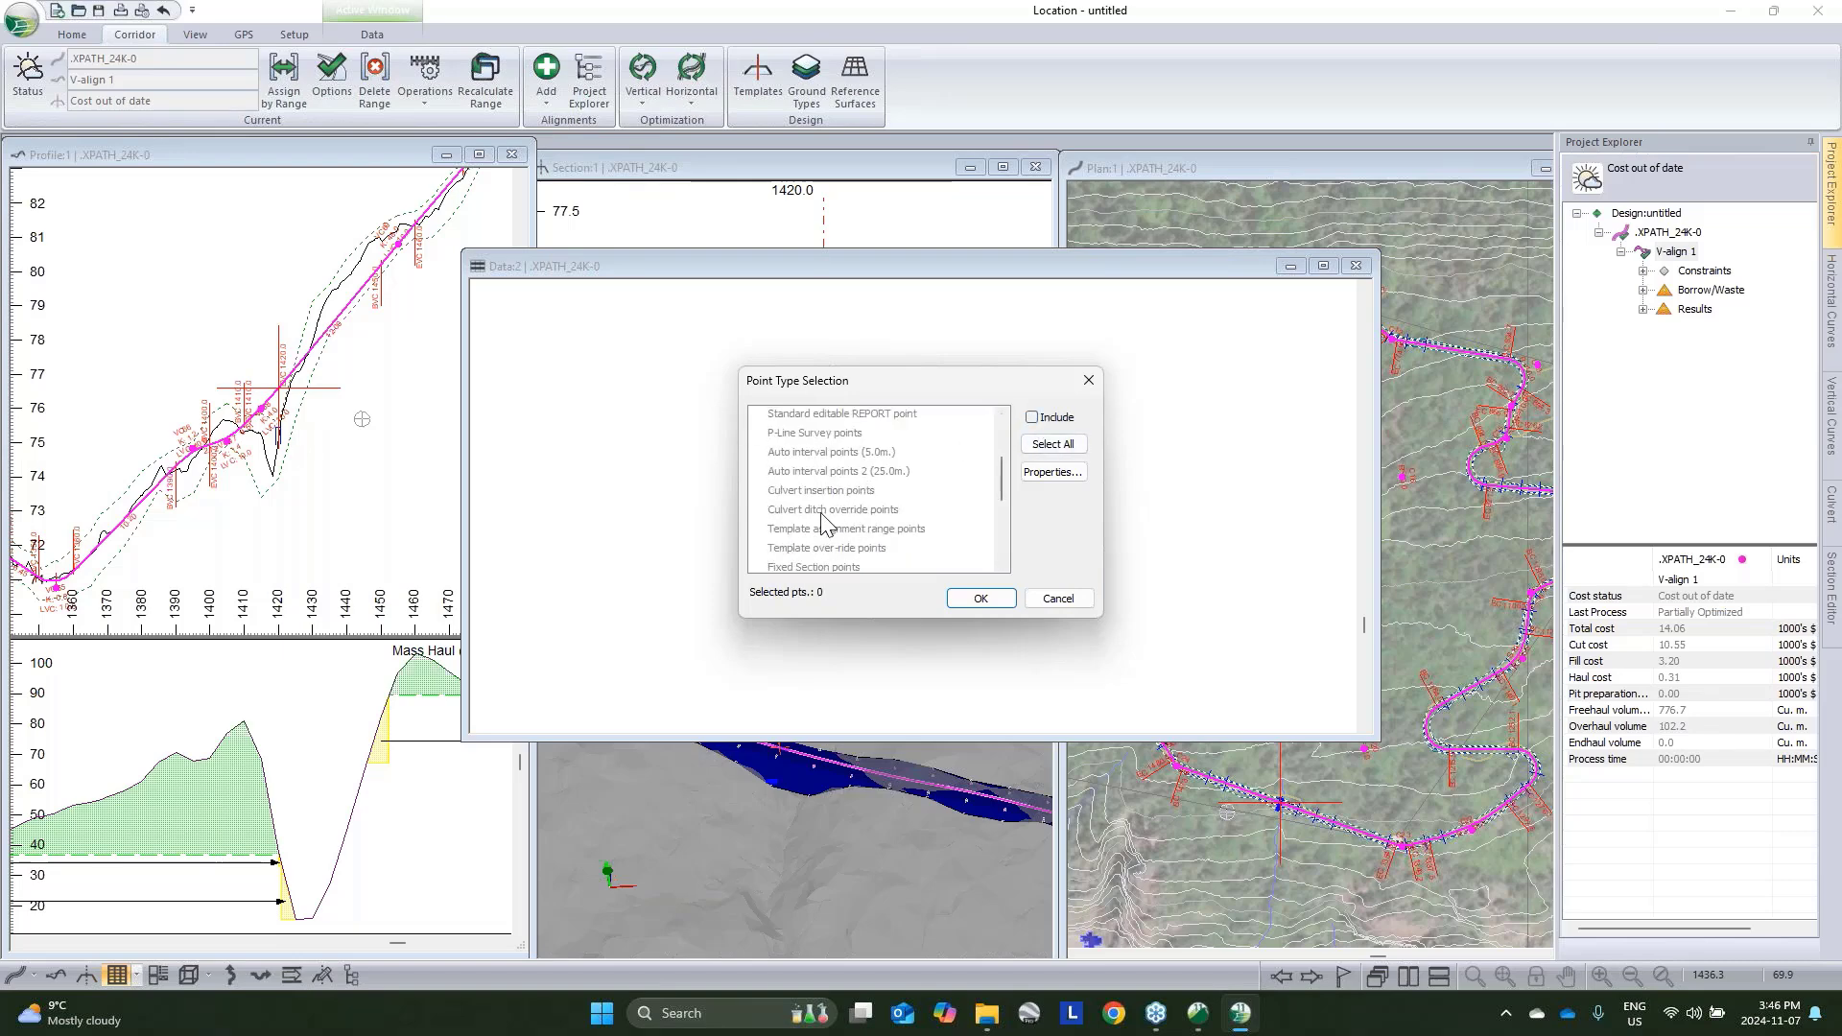
pyautogui.click(830, 492)
pyautogui.click(981, 599)
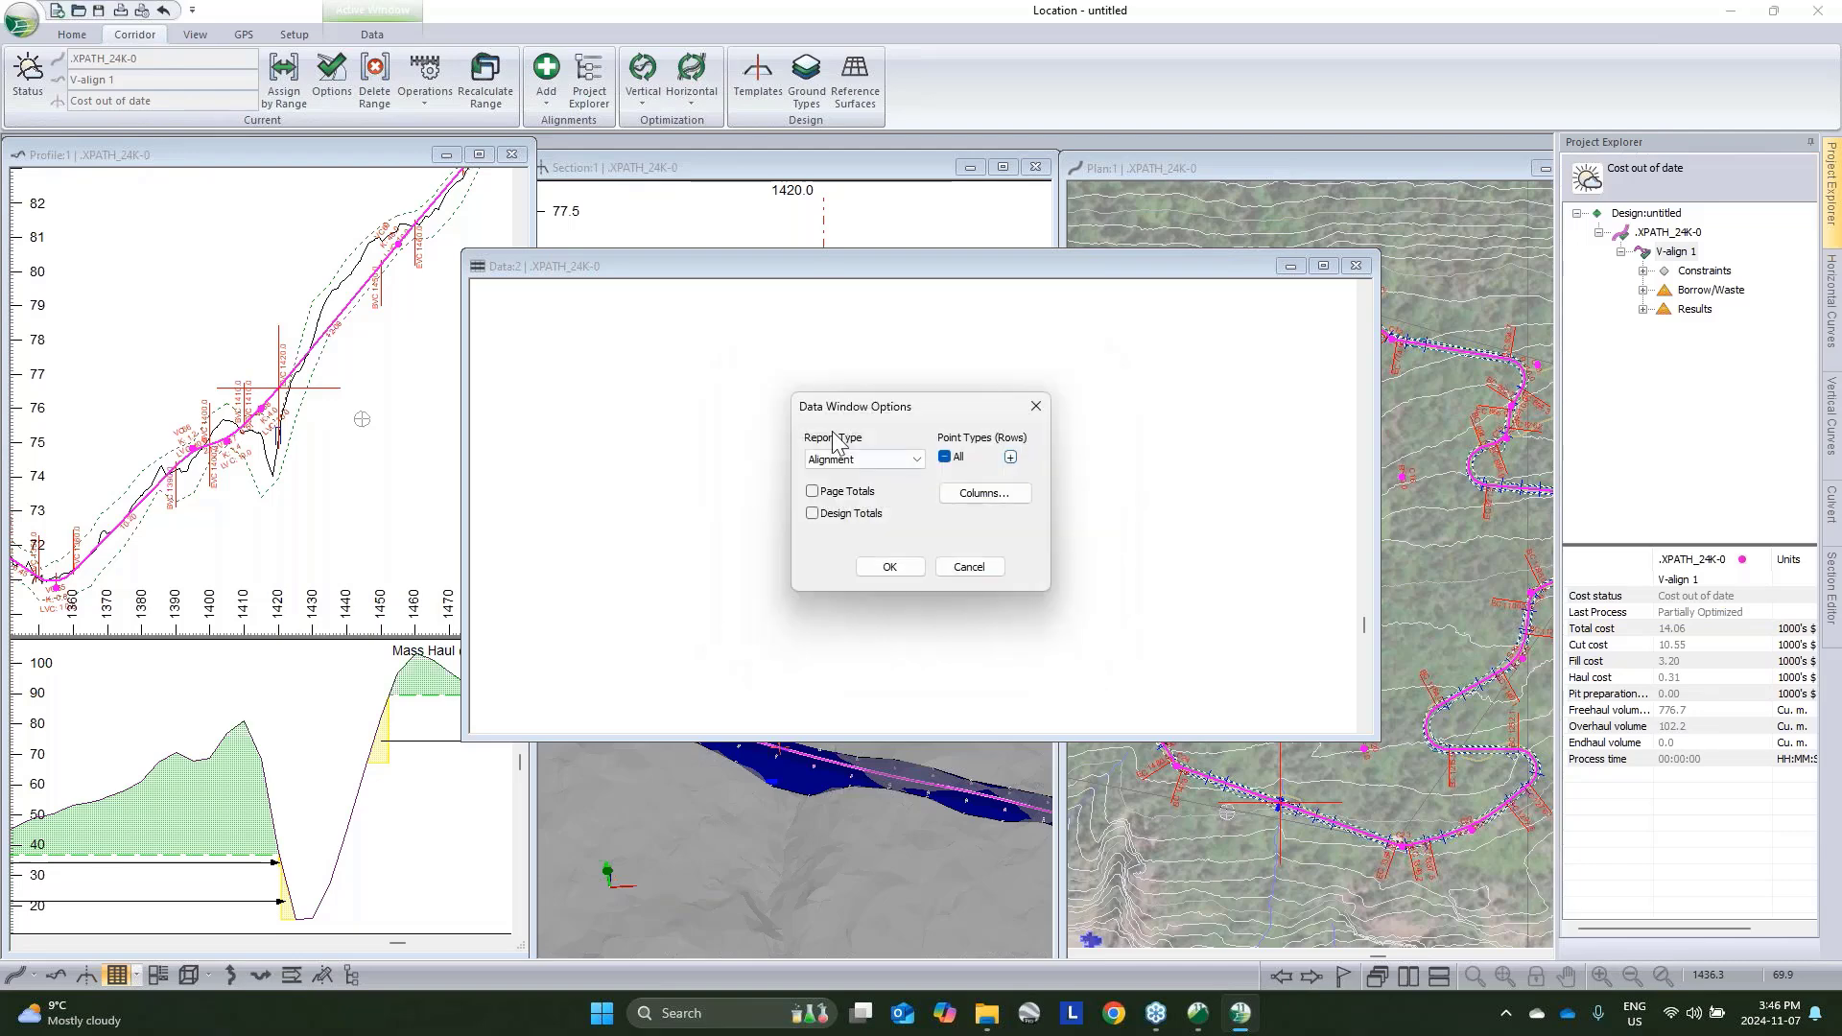
# Add the L-line station field L-Stn as the first column of the new data window
pyautogui.click(992, 508)
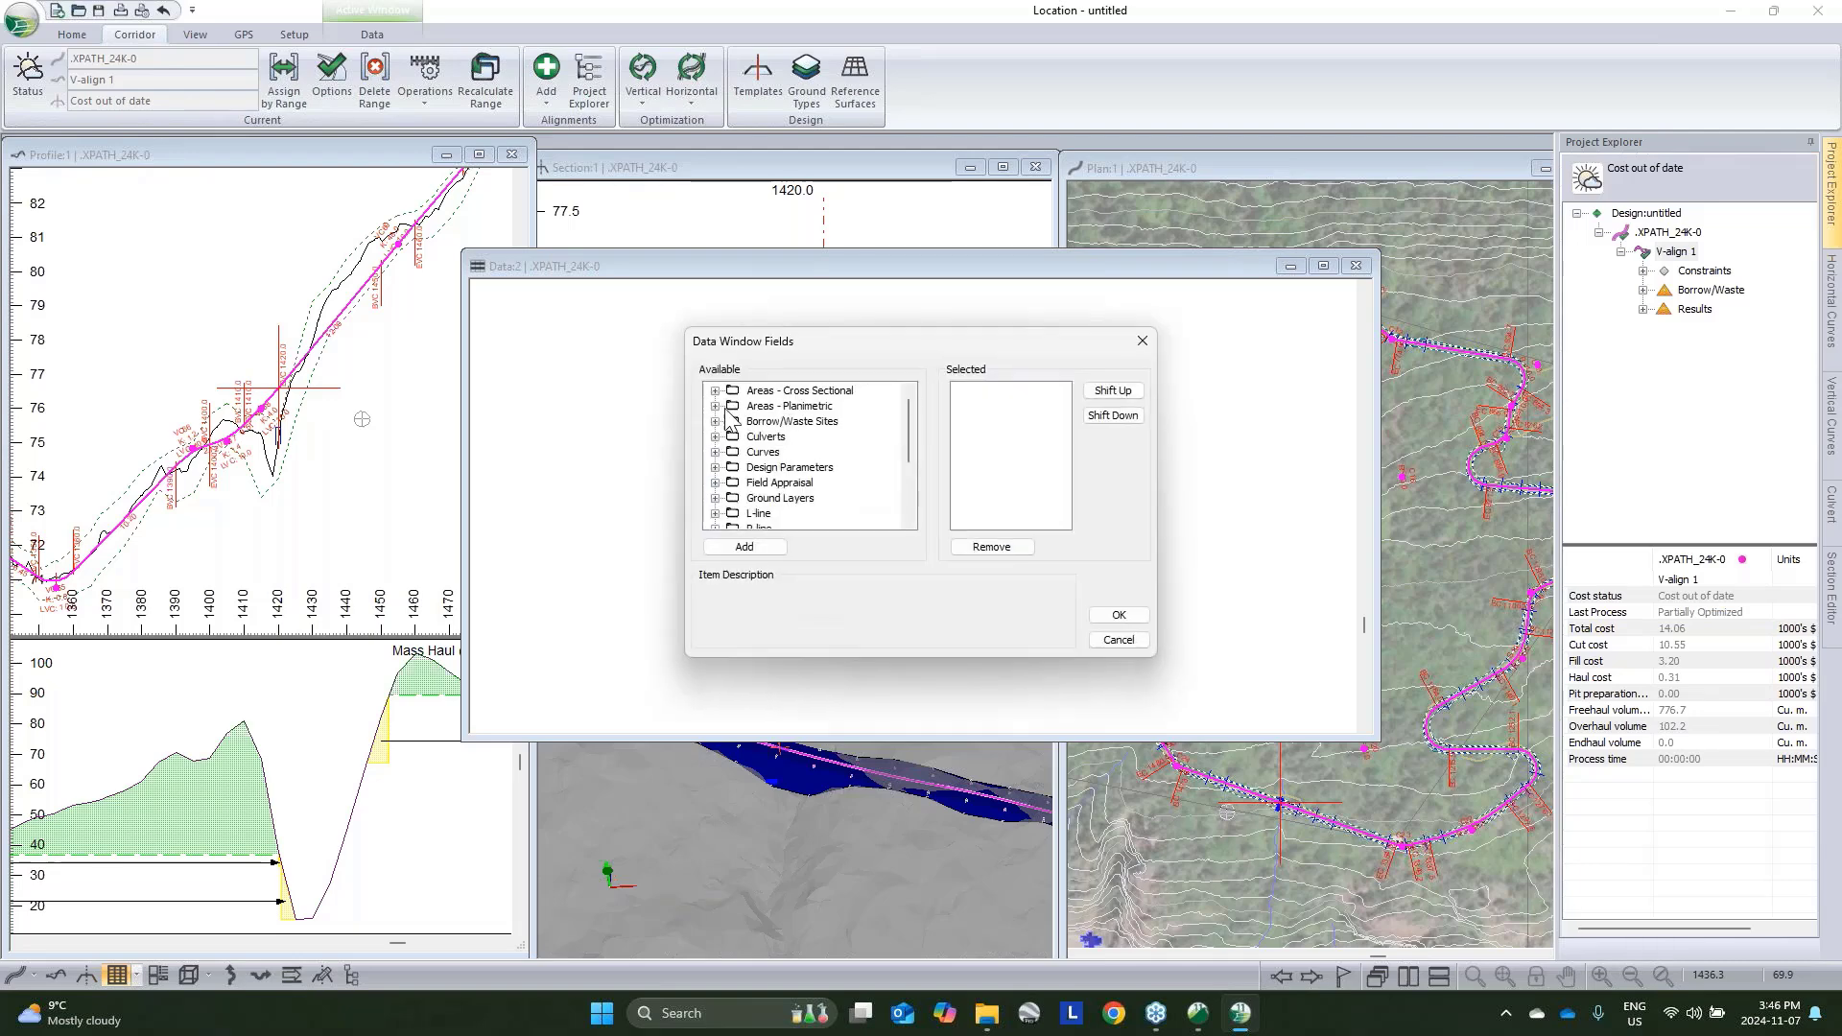
pyautogui.doubleClick(767, 514)
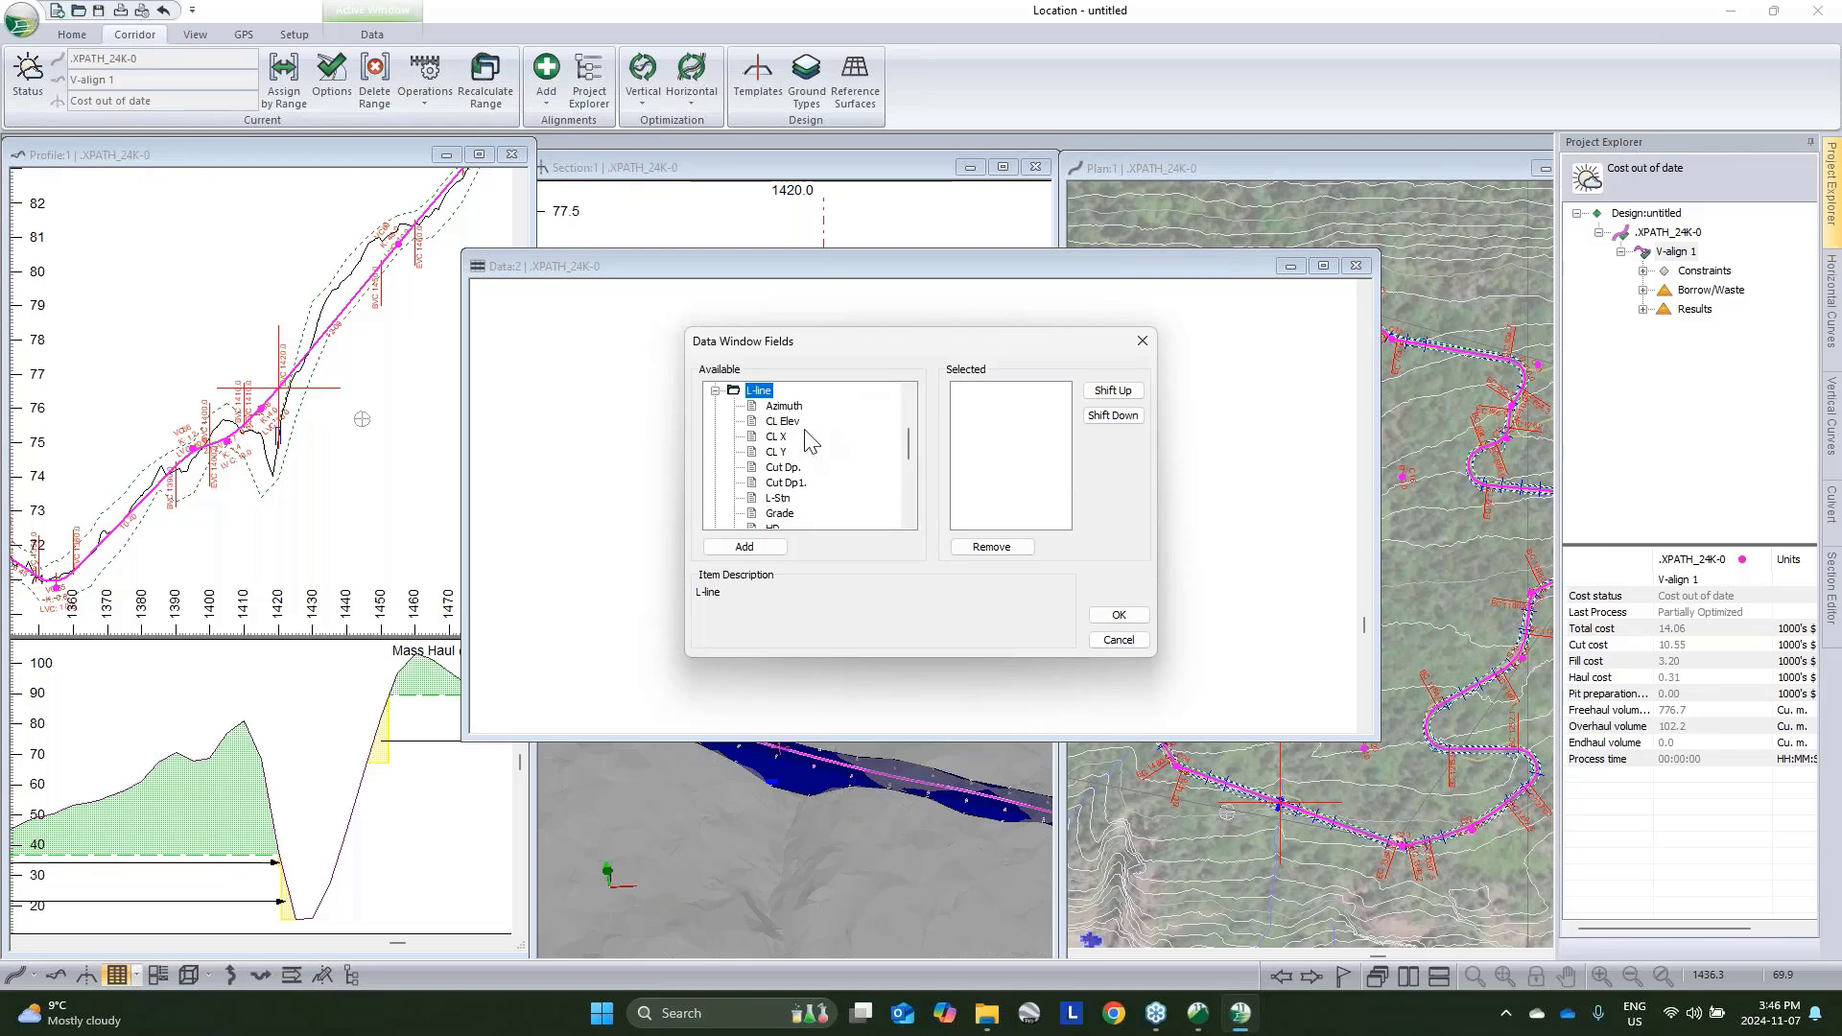
pyautogui.doubleClick(785, 499)
# Add the culvert height and width fields Cul Ht and Cul Wd as columns and apply the data window options
pyautogui.scroll(-2, 789, 497)
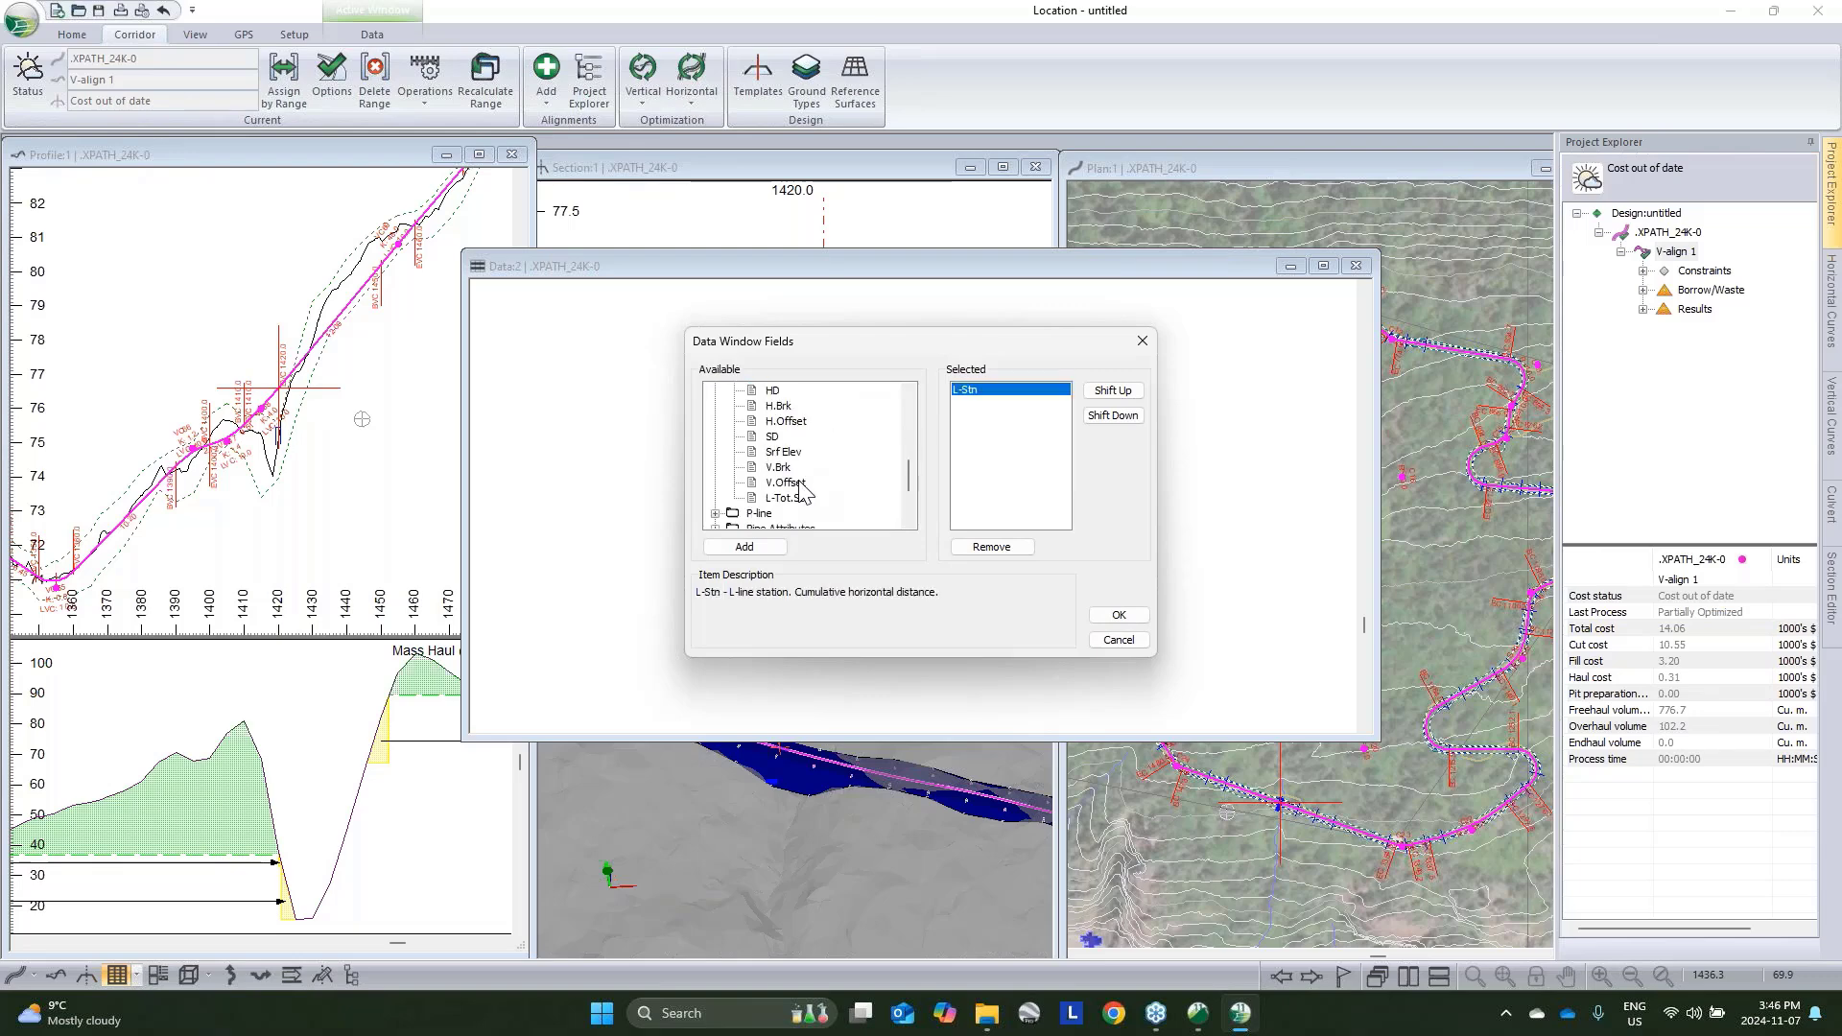
pyautogui.scroll(2, 809, 479)
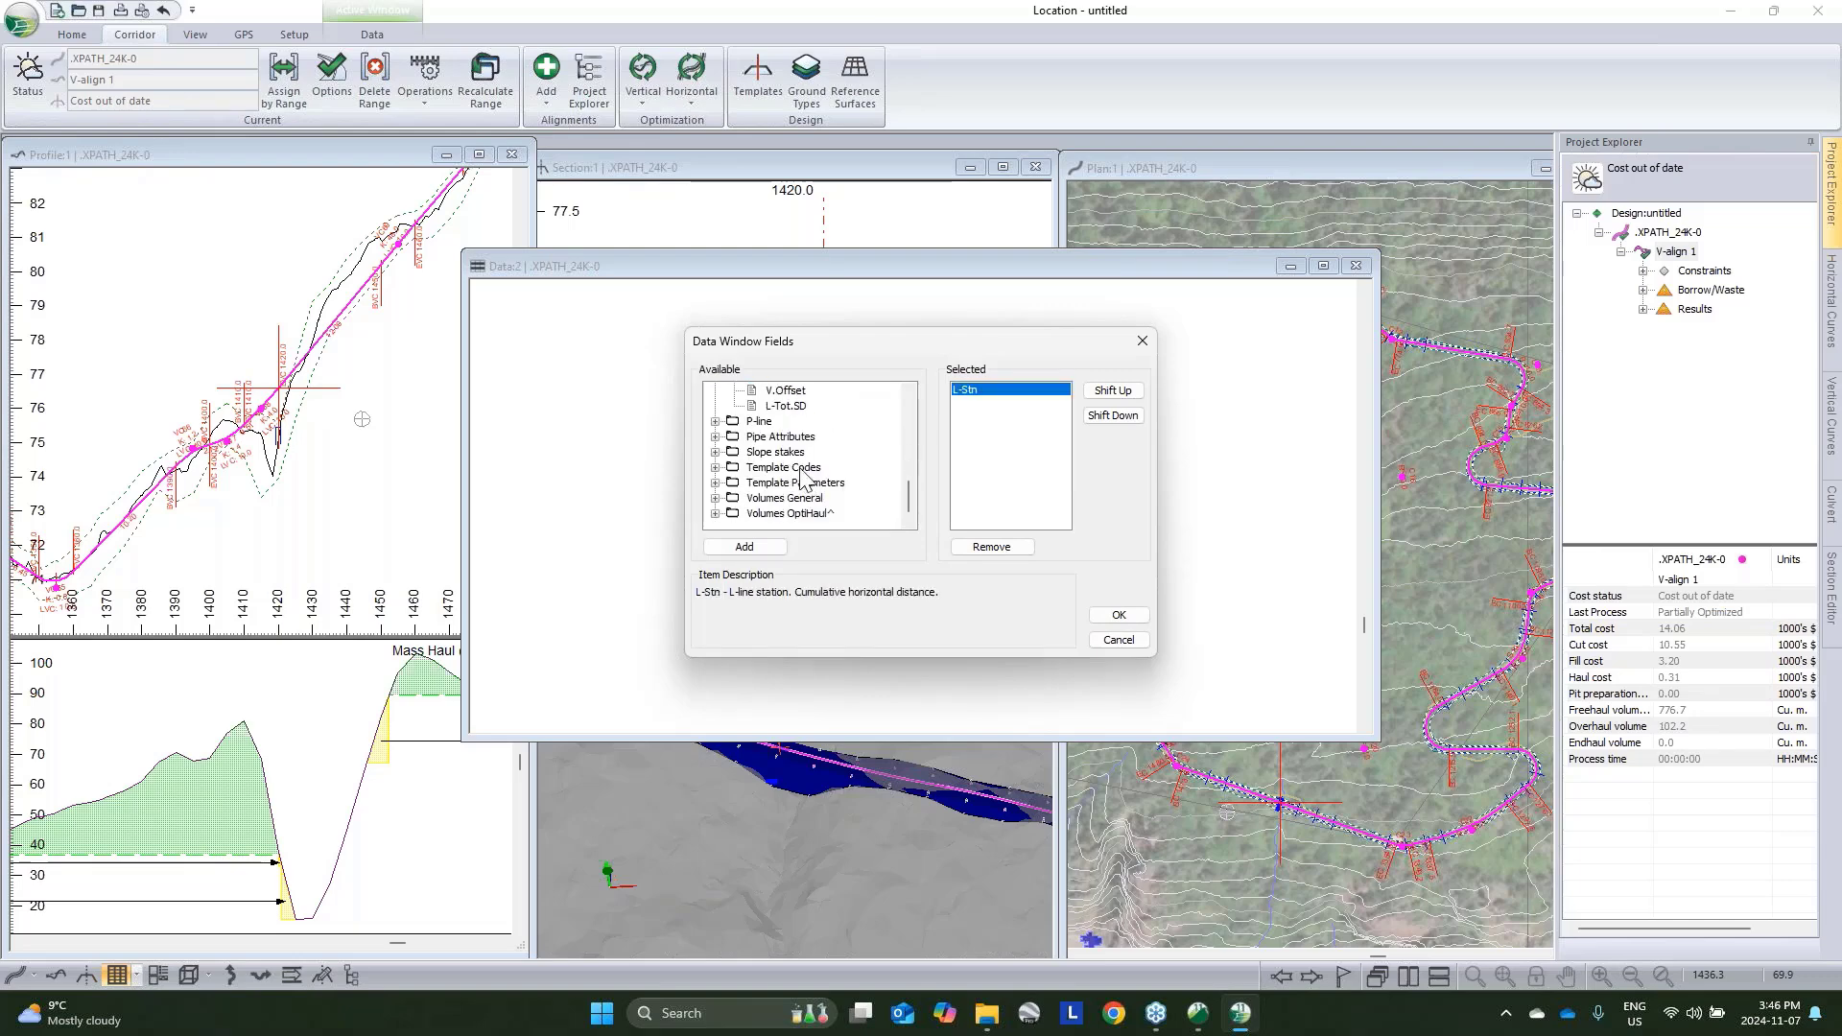
pyautogui.scroll(-1, 796, 495)
pyautogui.scroll(5, 792, 493)
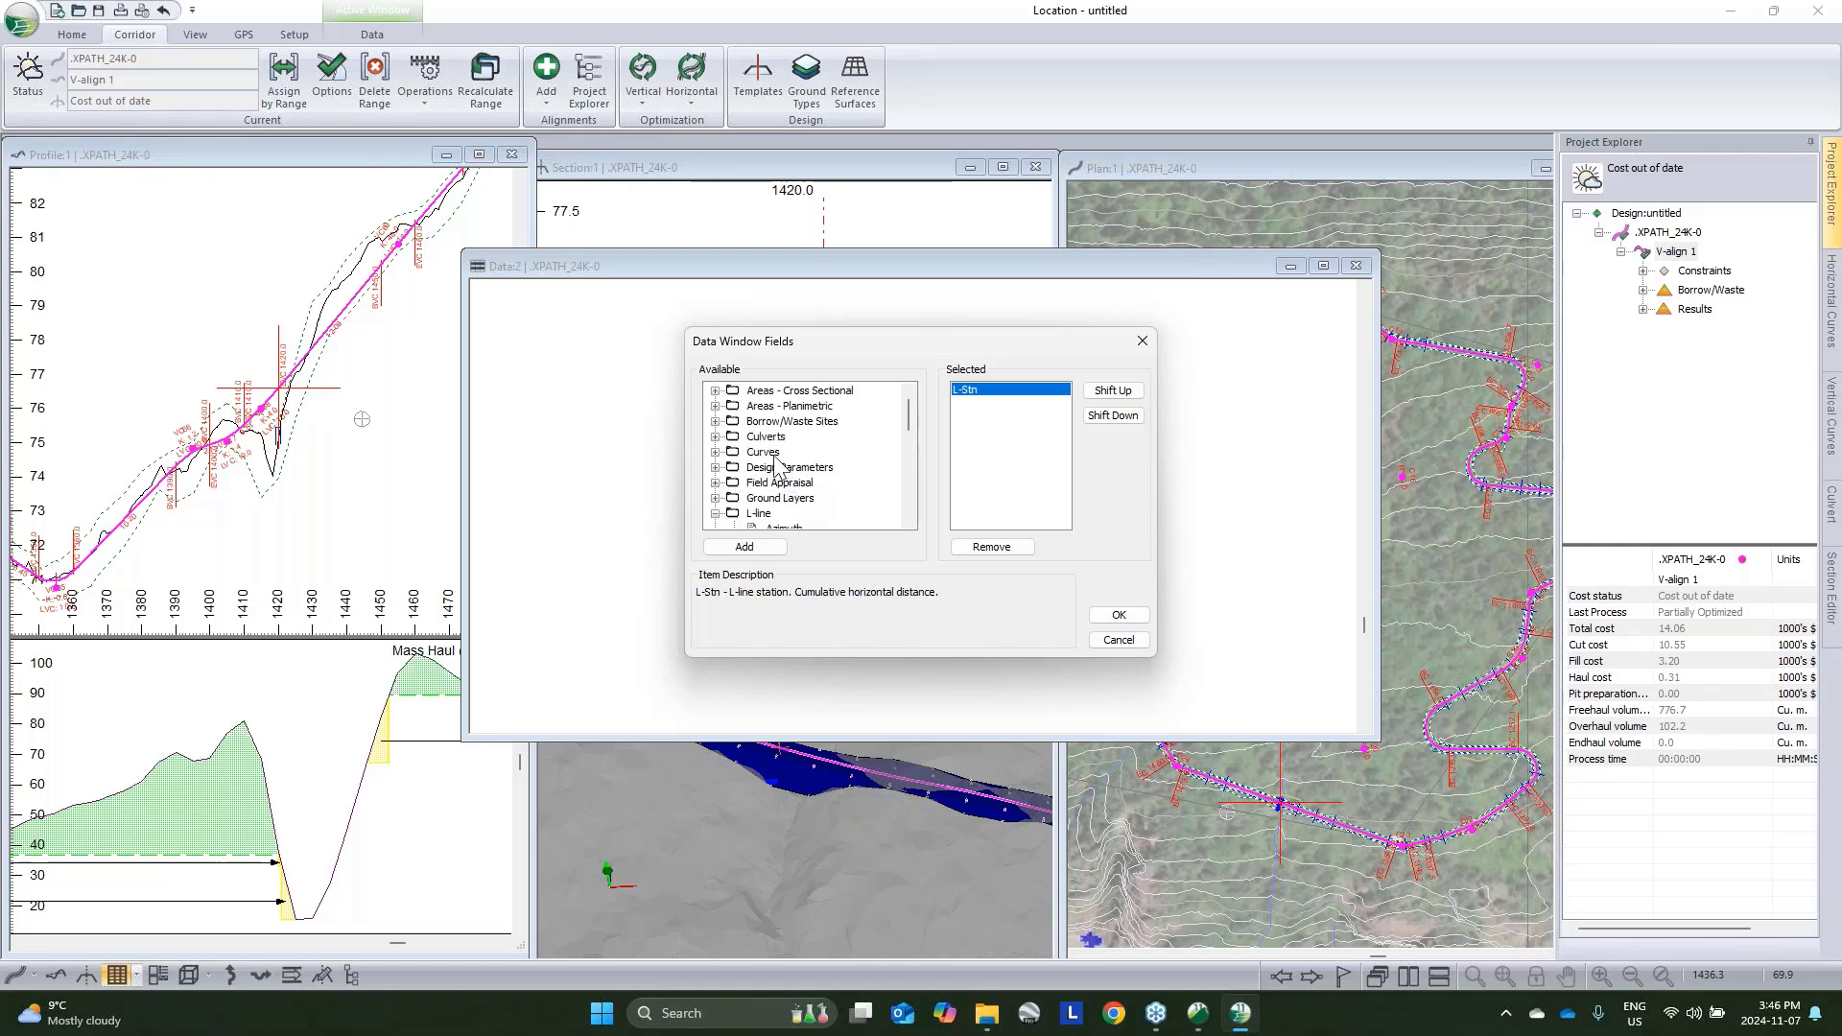
pyautogui.doubleClick(774, 451)
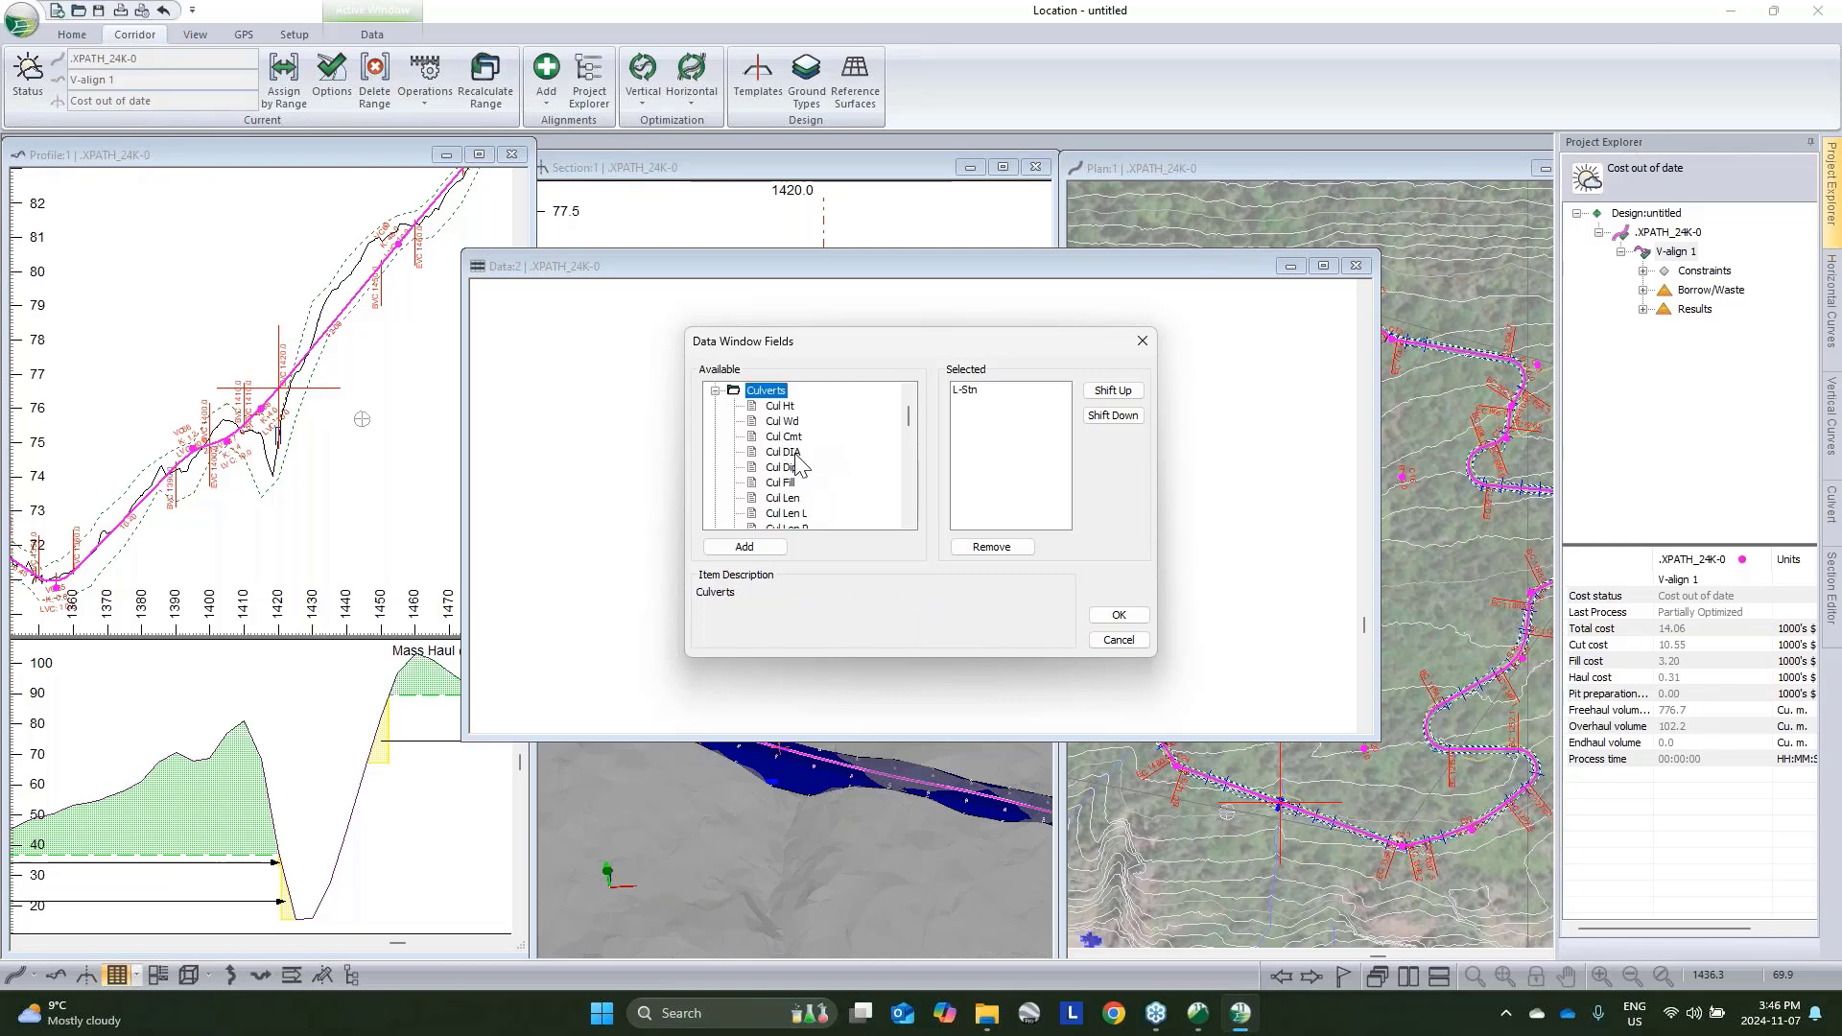
pyautogui.scroll(-1, 806, 483)
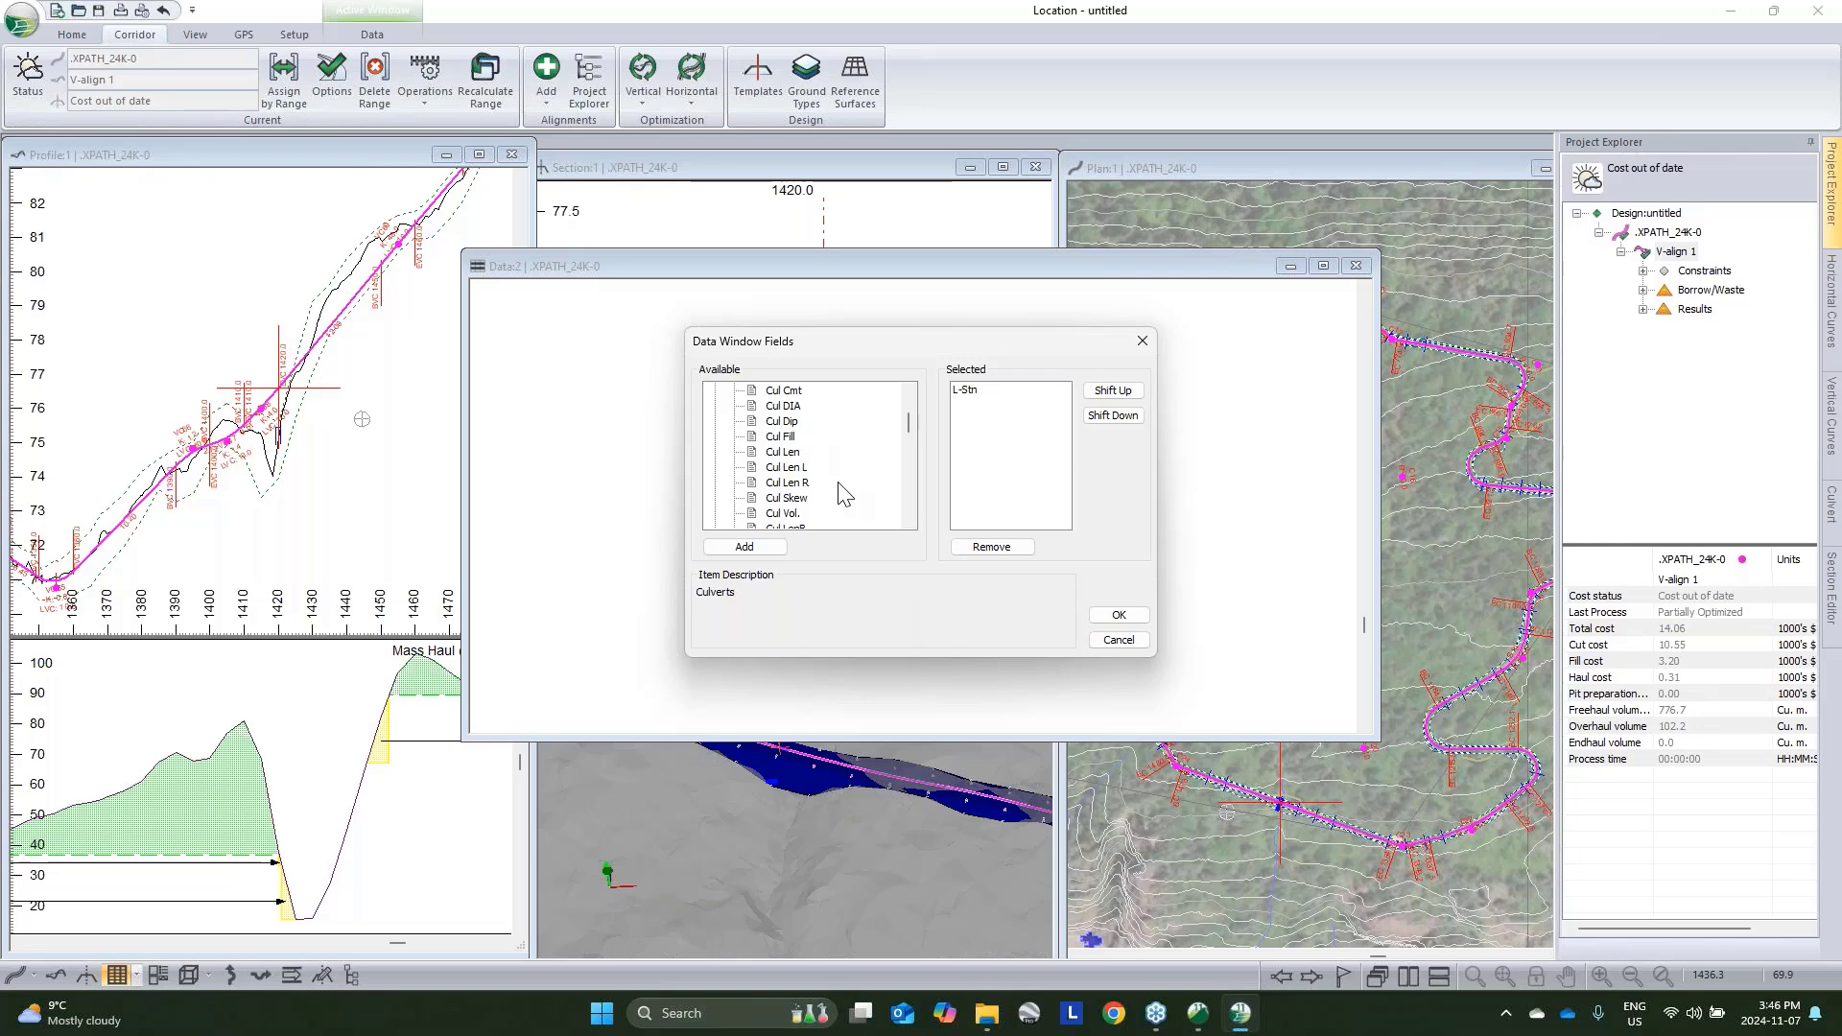
pyautogui.scroll(-2, 843, 493)
pyautogui.scroll(-1, 844, 470)
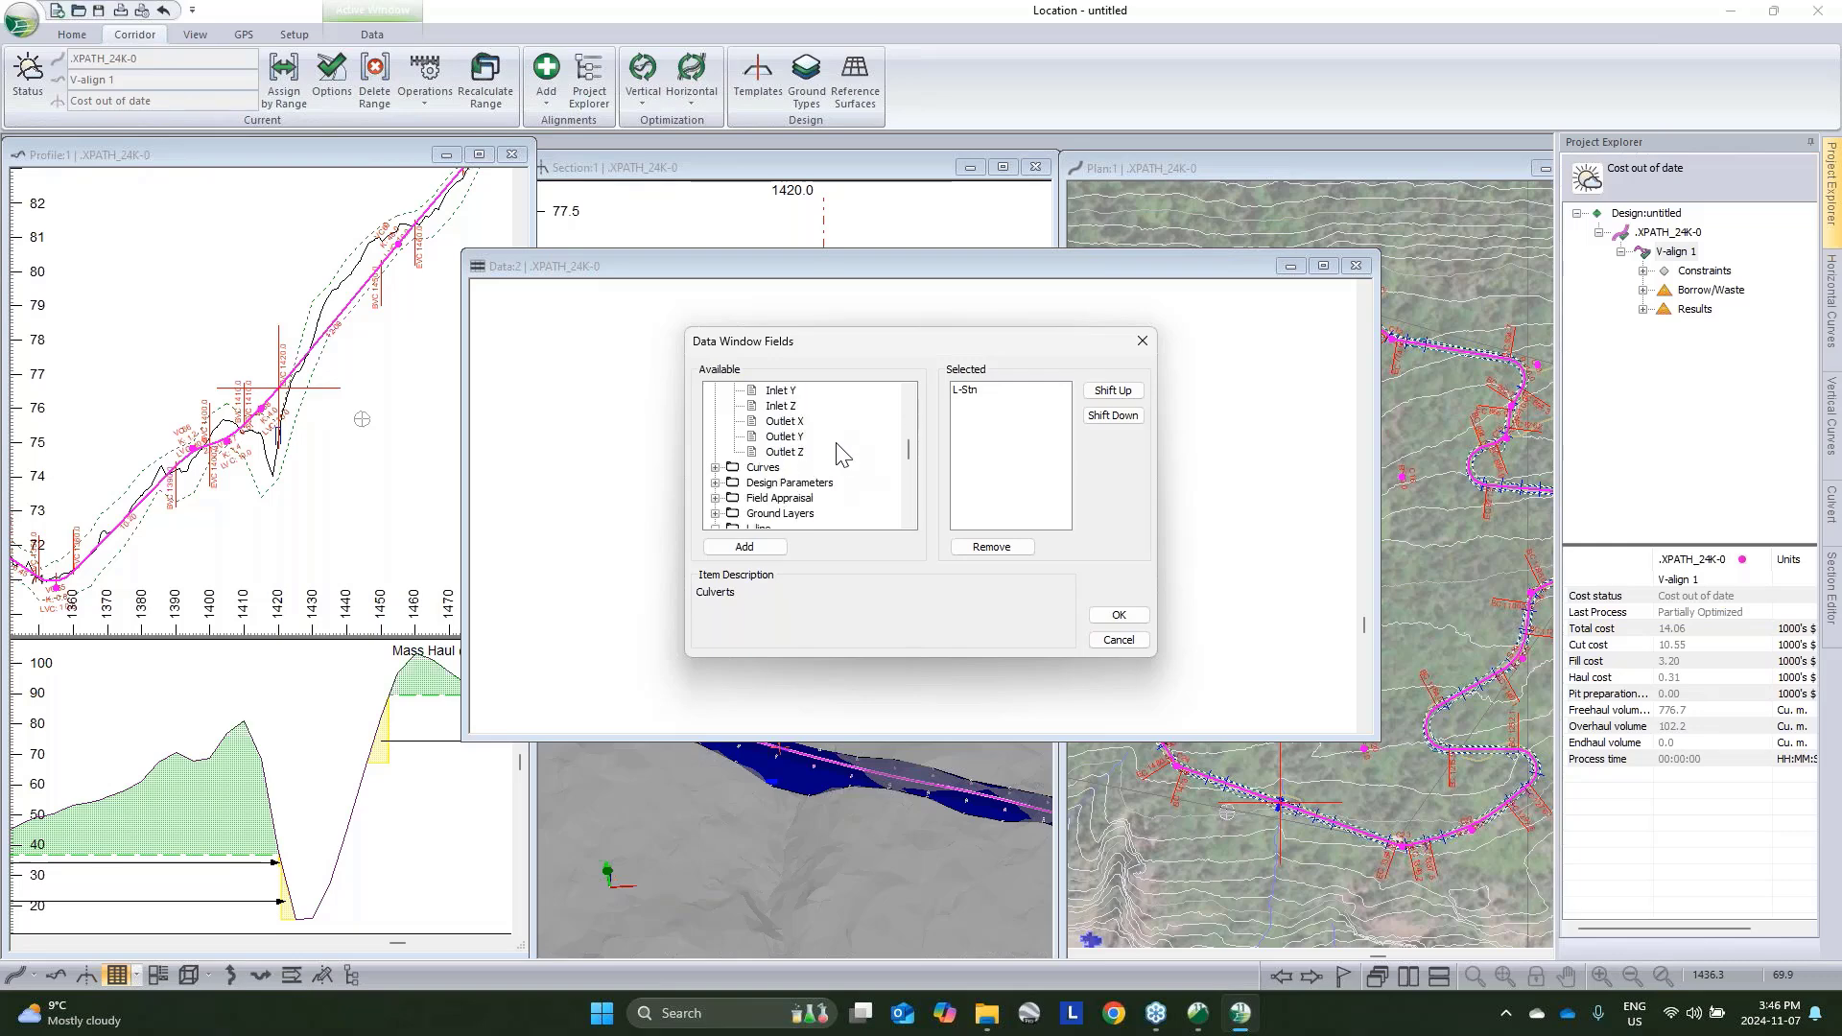
pyautogui.scroll(4, 843, 458)
pyautogui.doubleClick(781, 406)
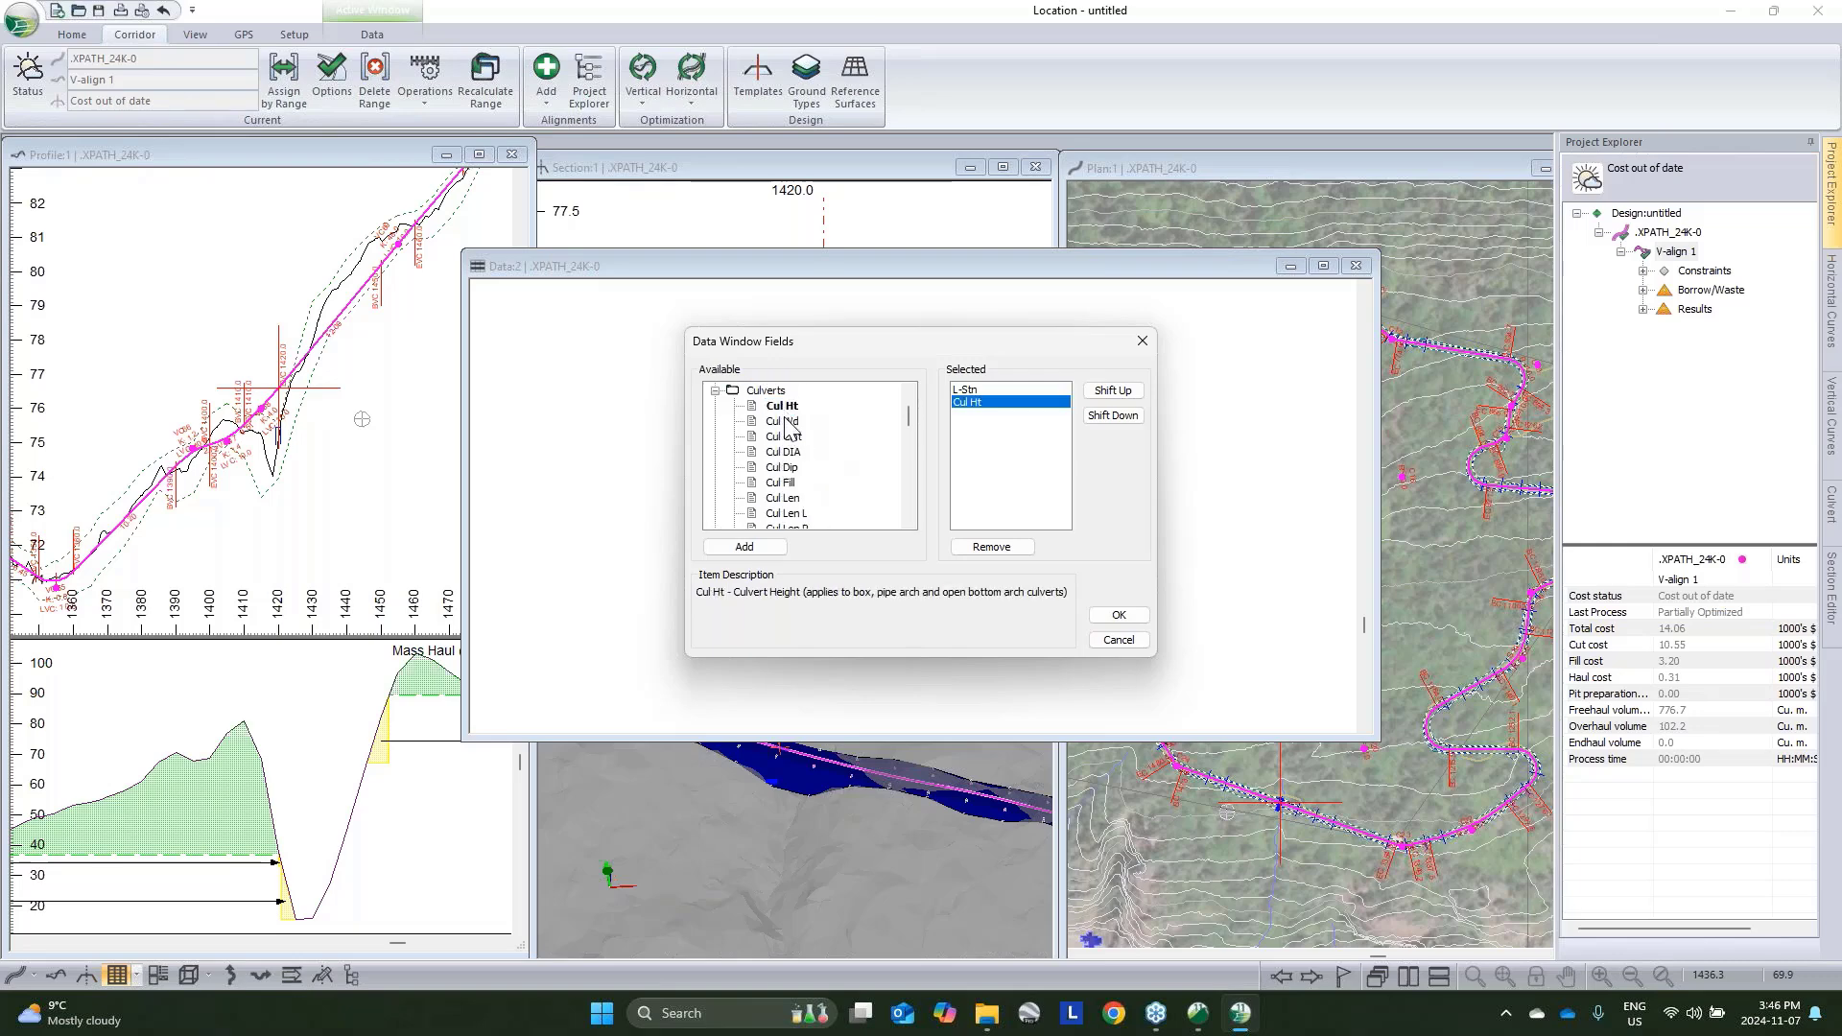
pyautogui.doubleClick(784, 421)
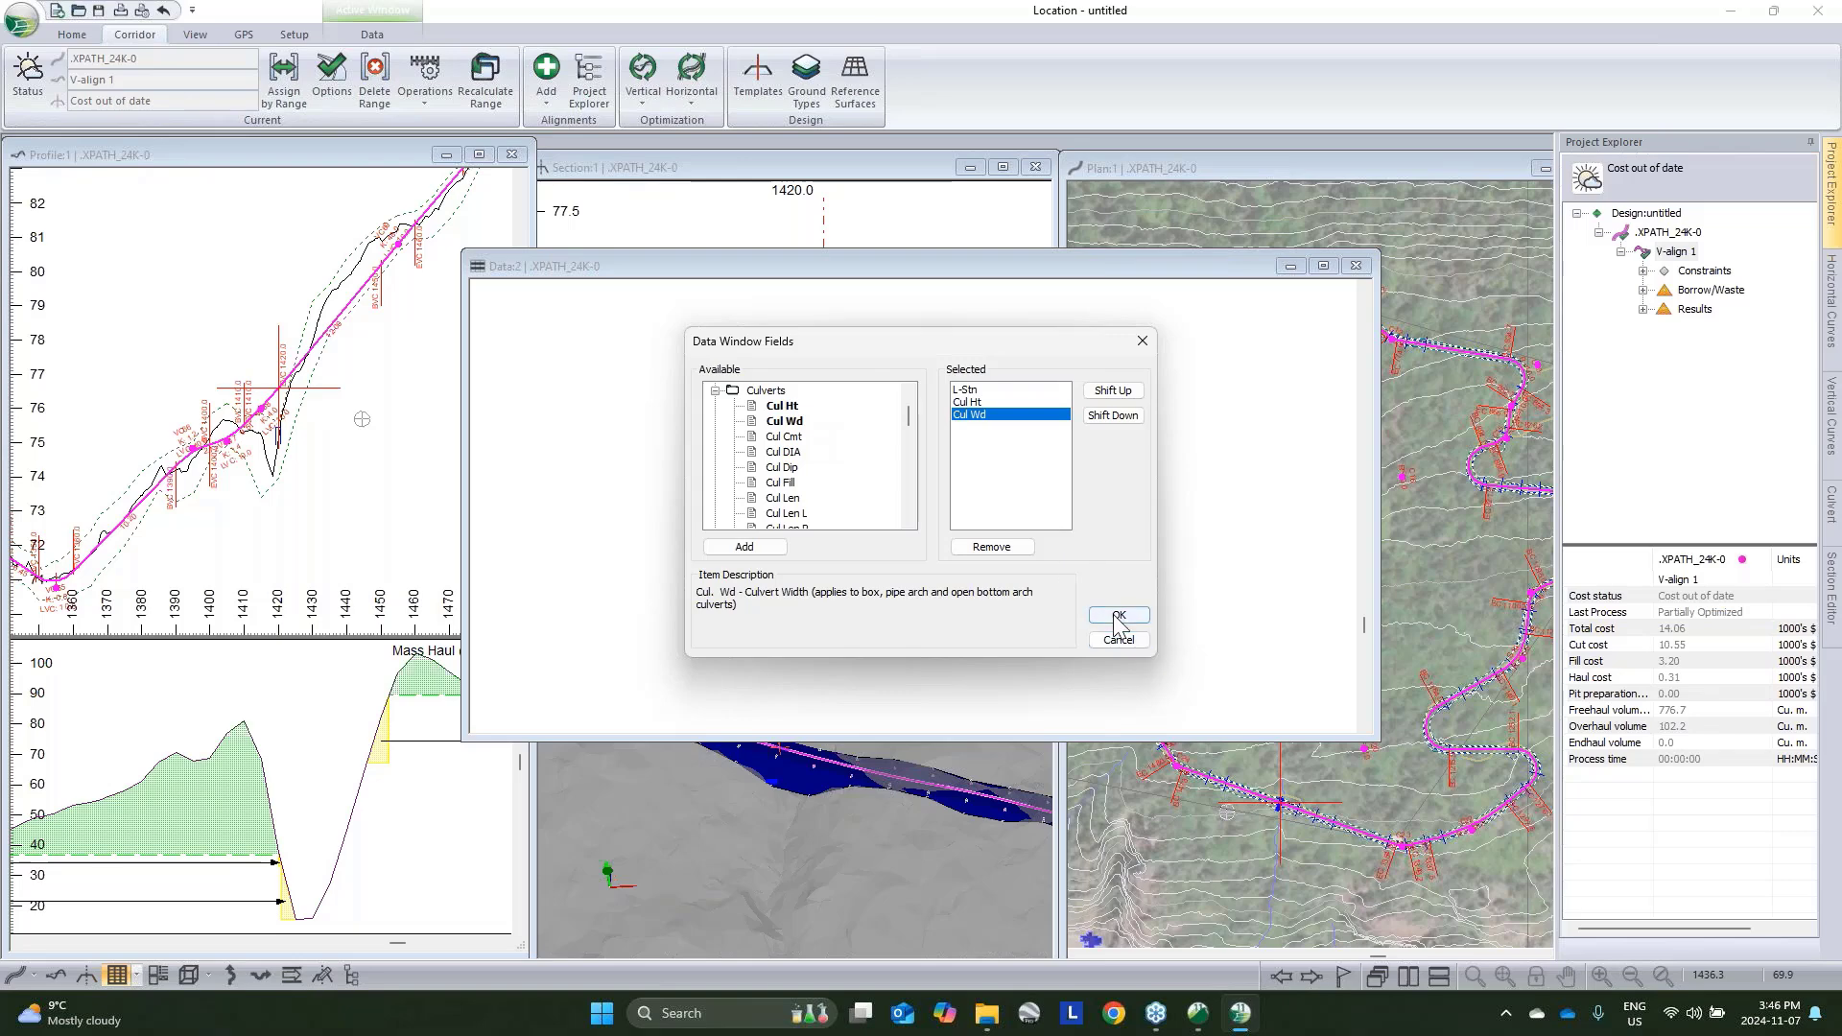
pyautogui.click(1119, 615)
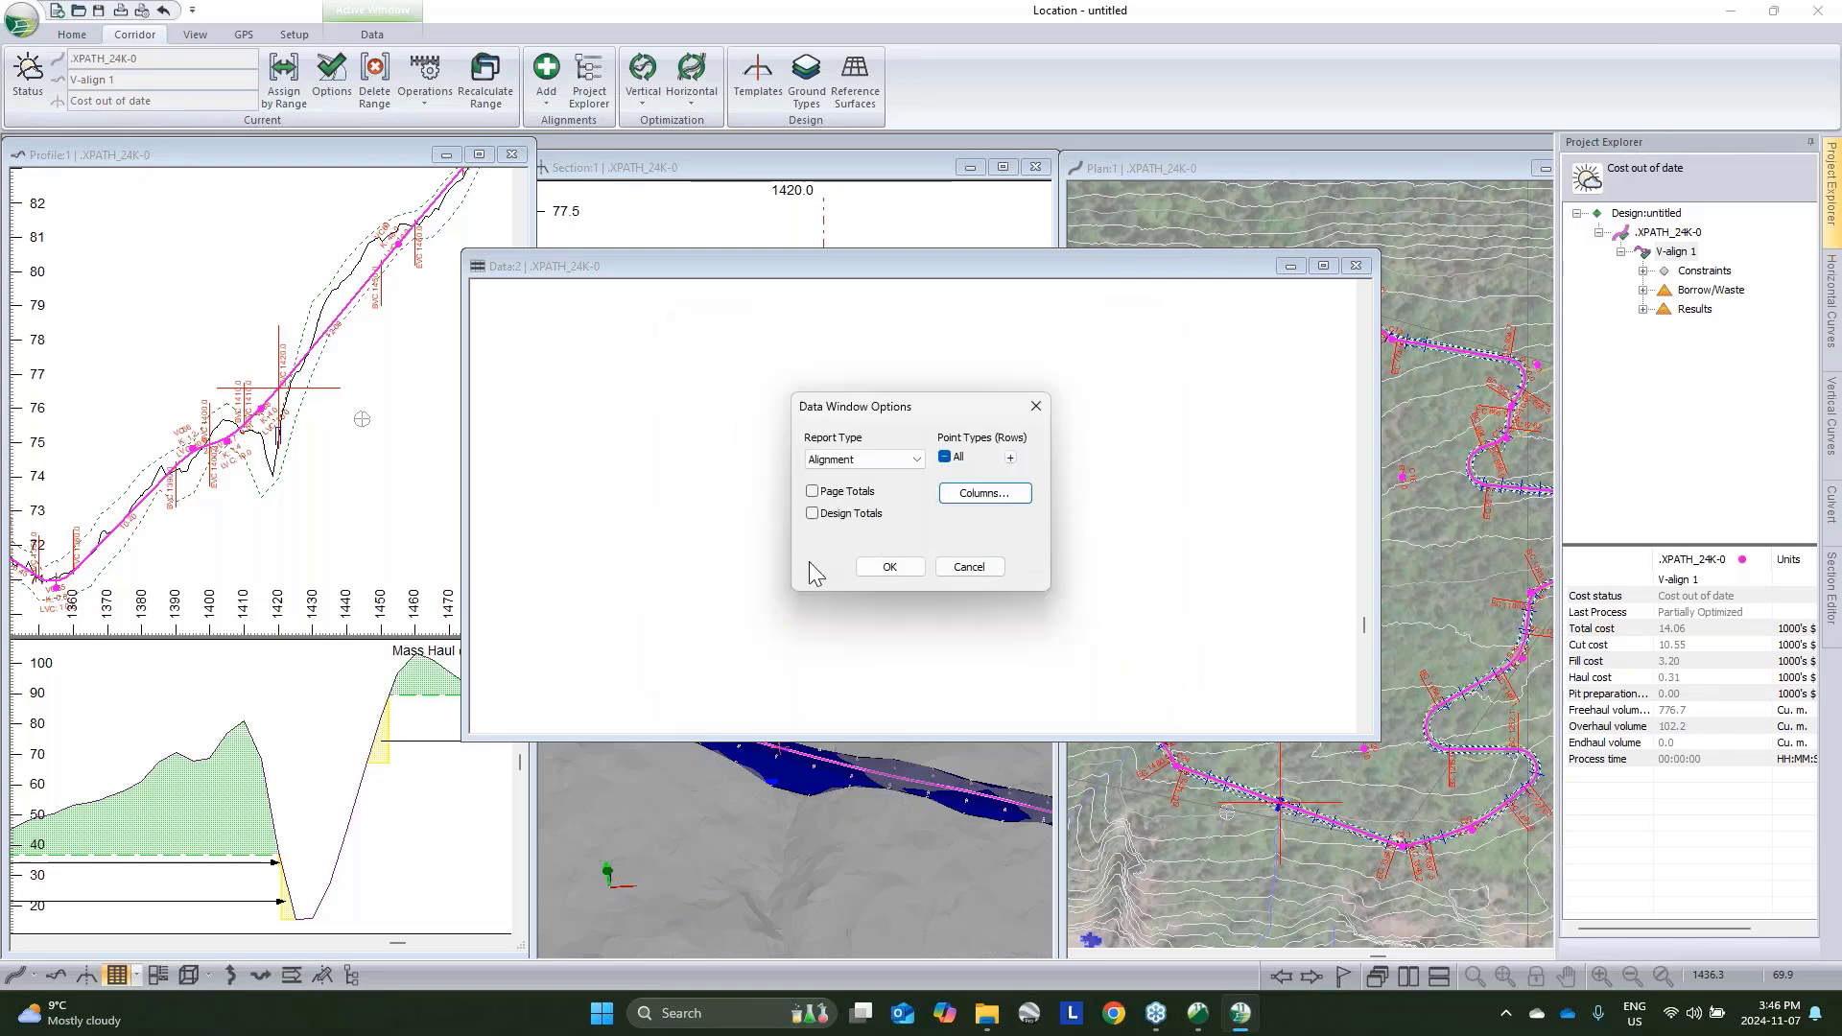
pyautogui.click(892, 568)
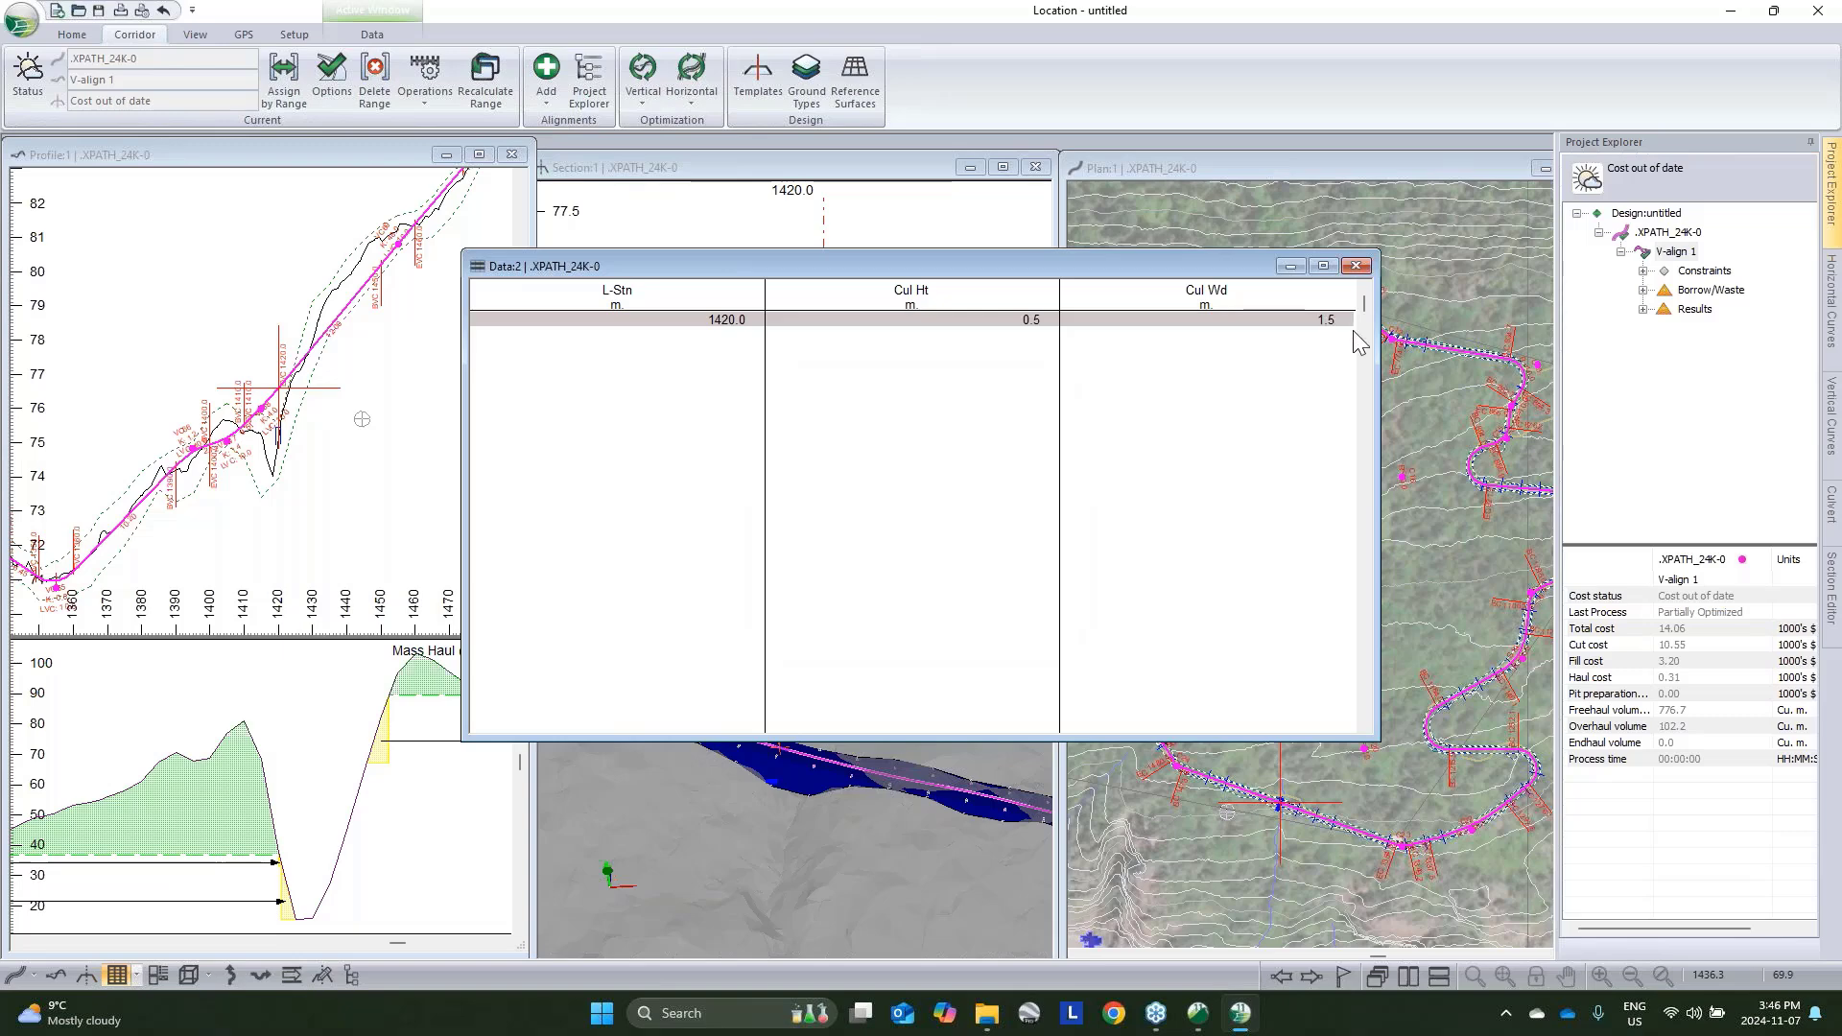
# Switch to the Multi-Plot and view the Earthworks Summary and Culverts Summary tables on the overview sheet
pyautogui.click(157, 975)
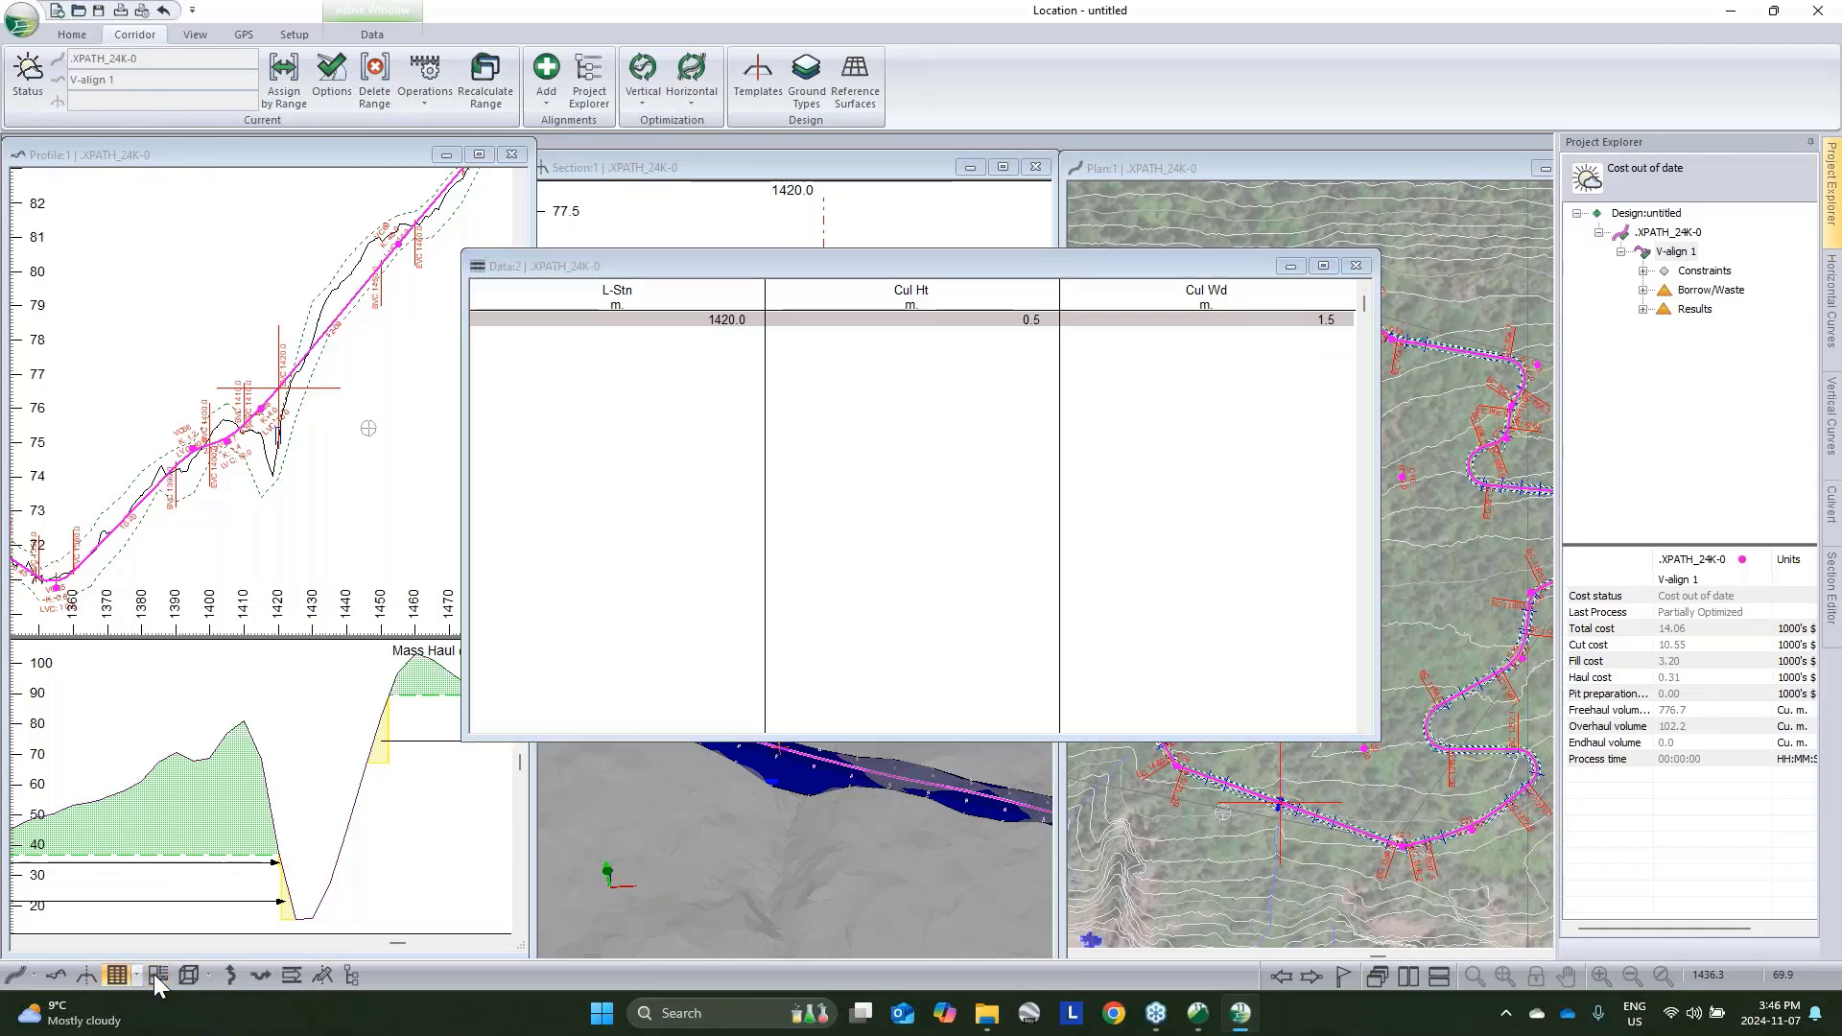
pyautogui.click(597, 497)
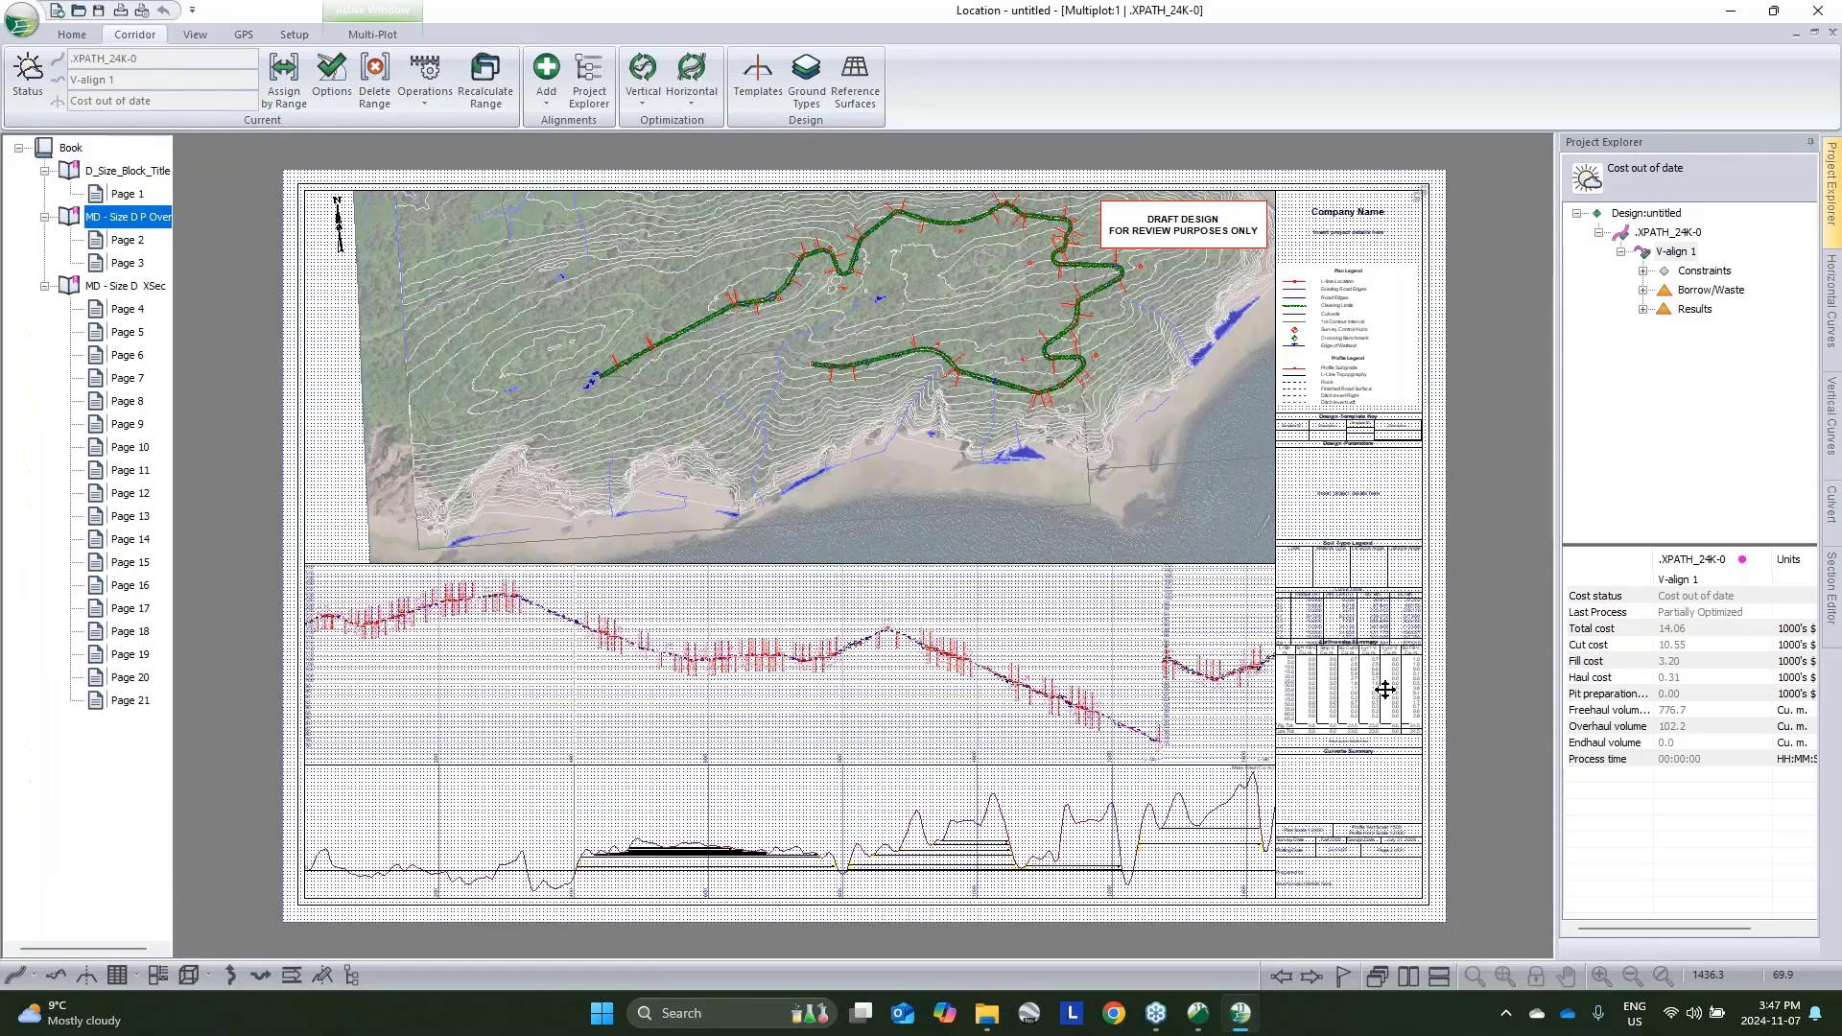
pyautogui.scroll(3, 1385, 690)
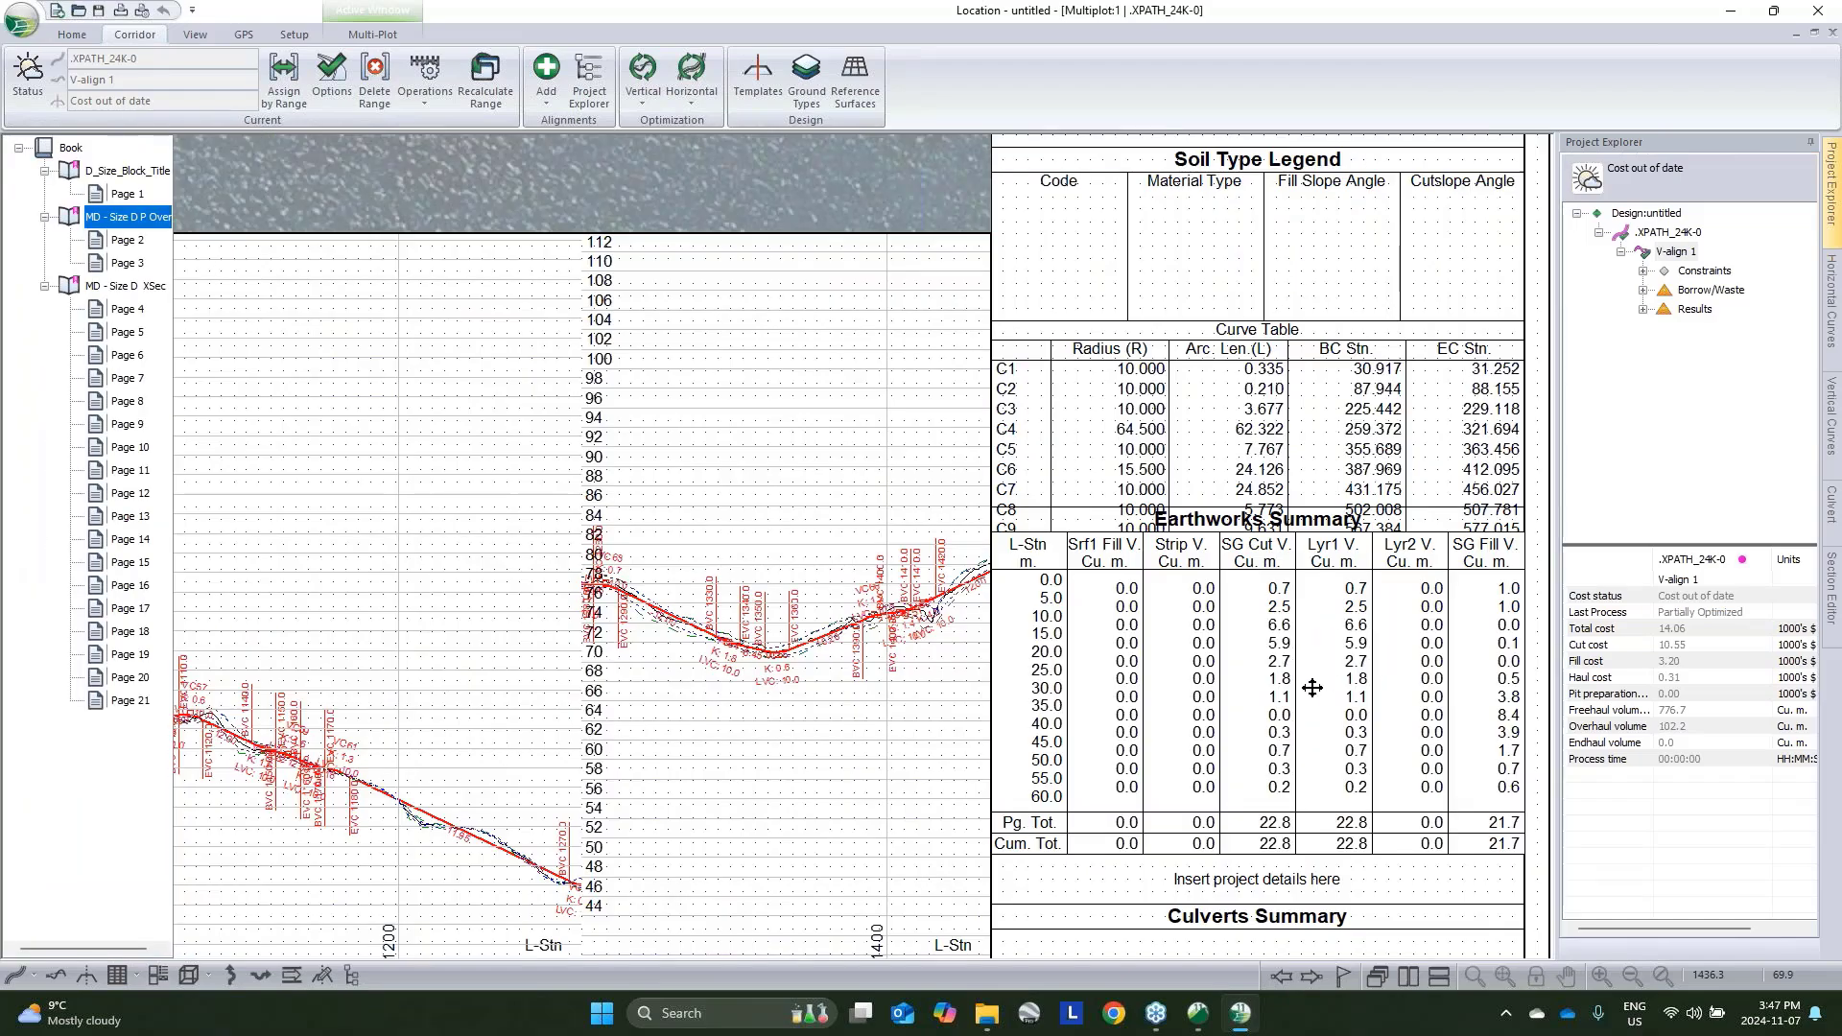
pyautogui.scroll(-2, 1311, 689)
pyautogui.scroll(-3, 1311, 689)
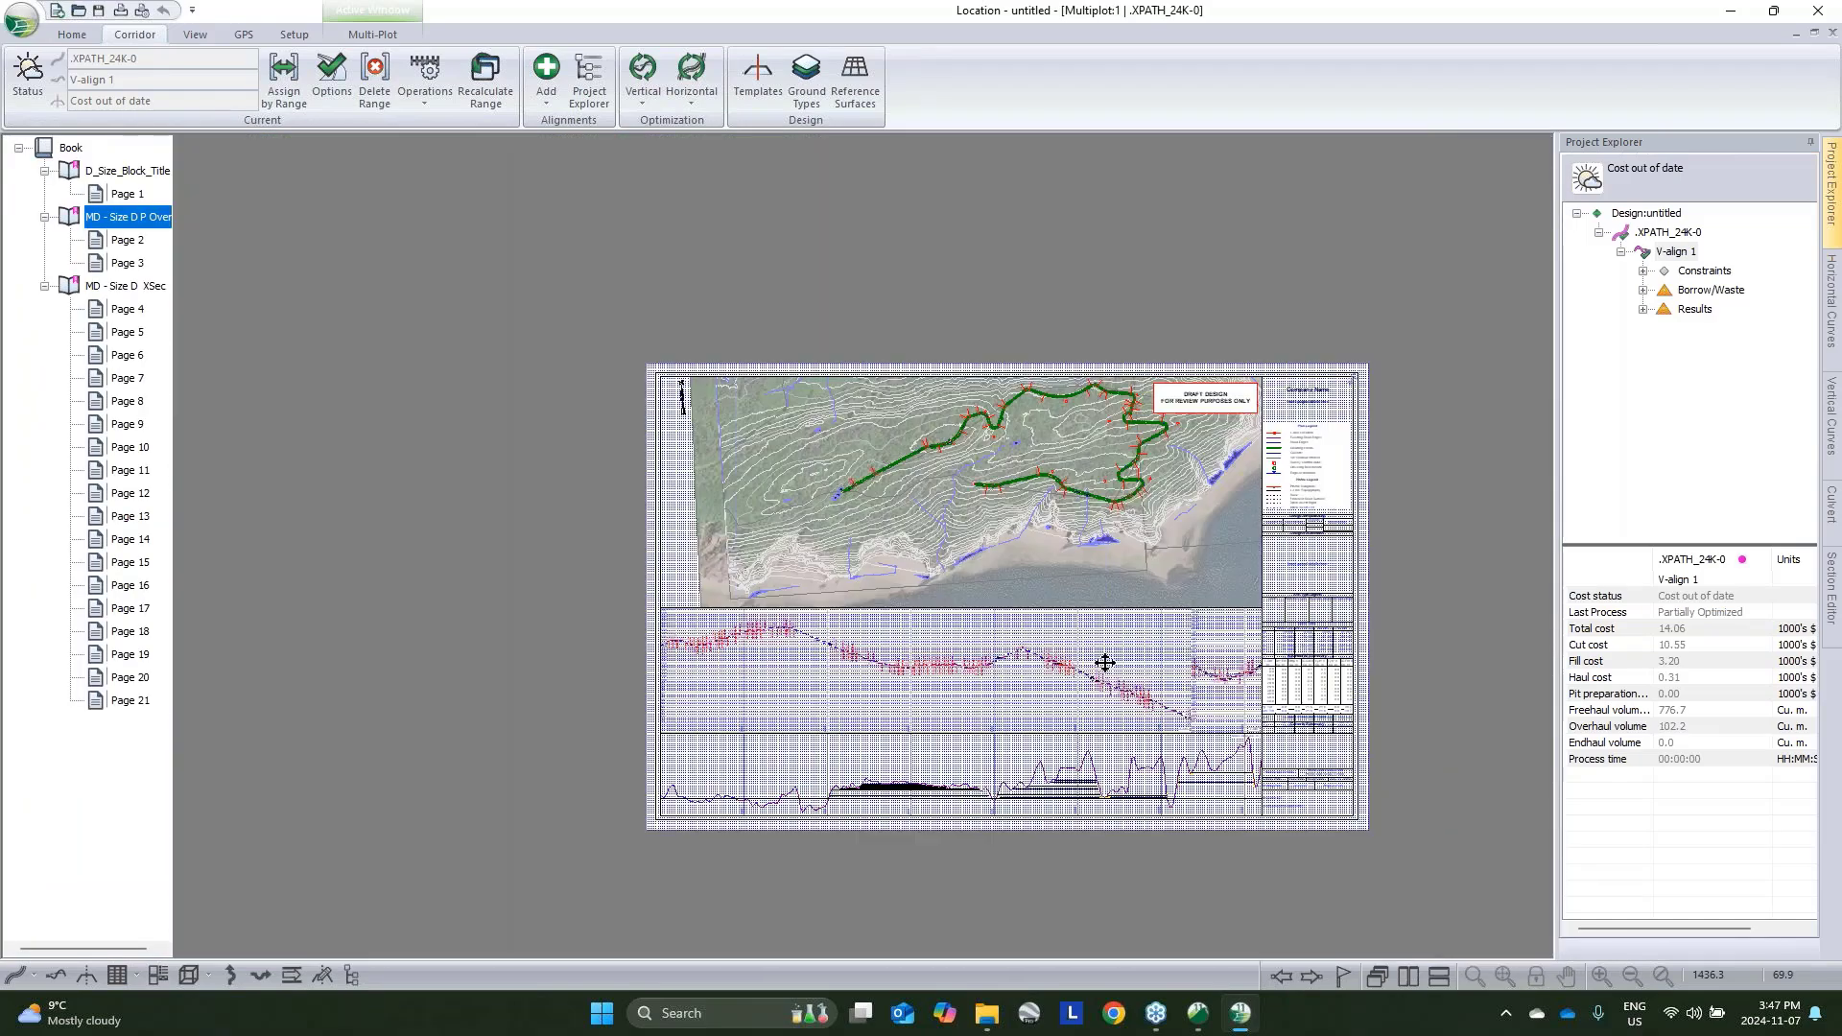